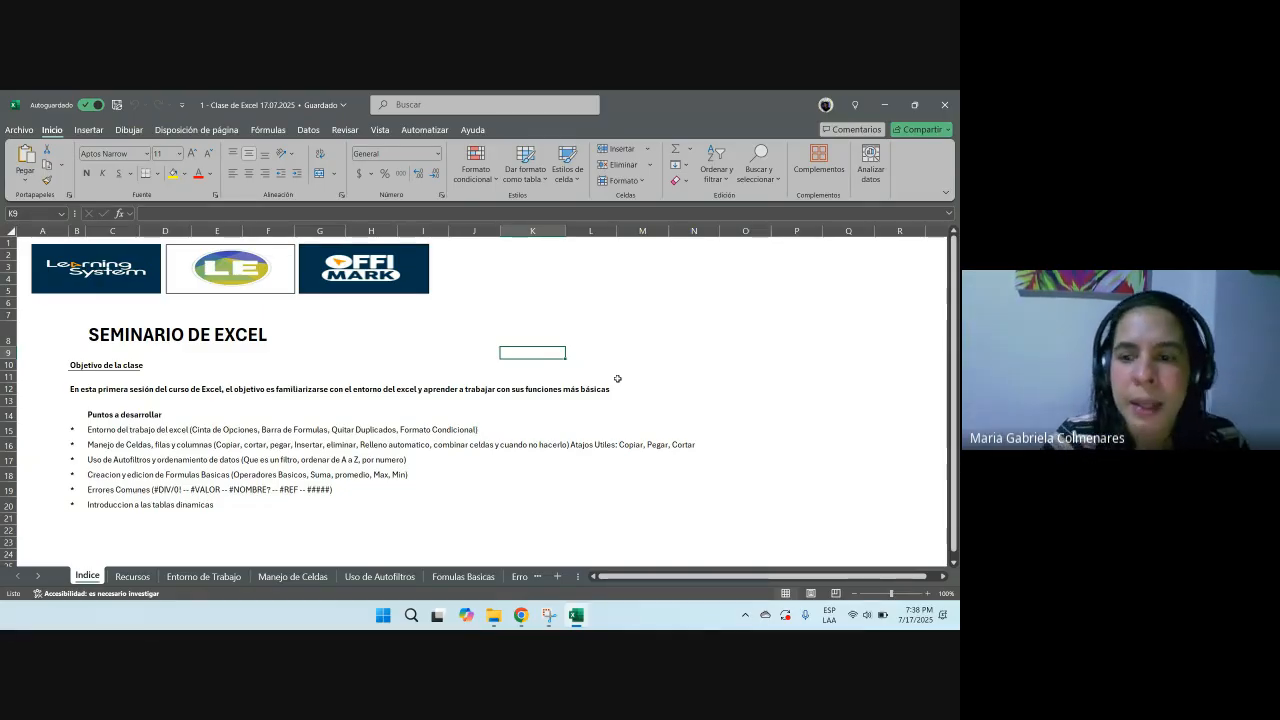
Step: Review each topic line in the 'Puntos a desarrollar' list on the Indice sheet
click(927, 594)
click(927, 594)
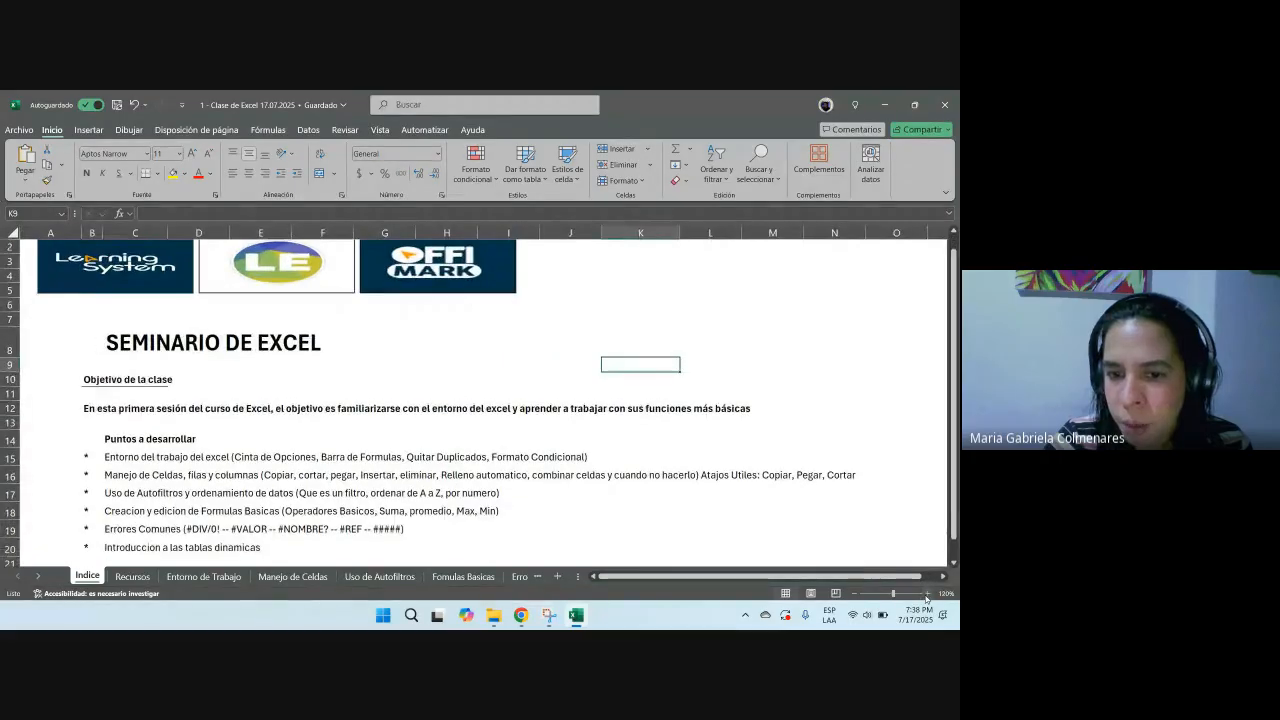
scroll(160, 375, down, 1)
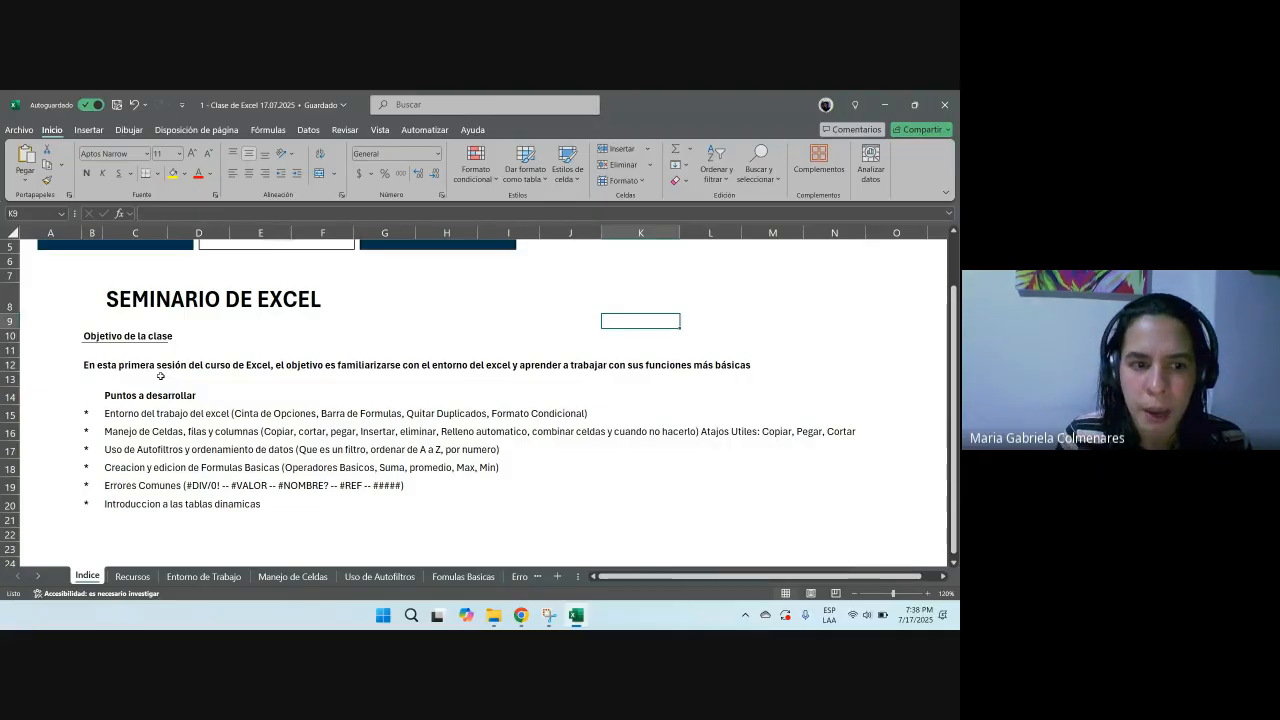
drag(116, 412, 707, 414)
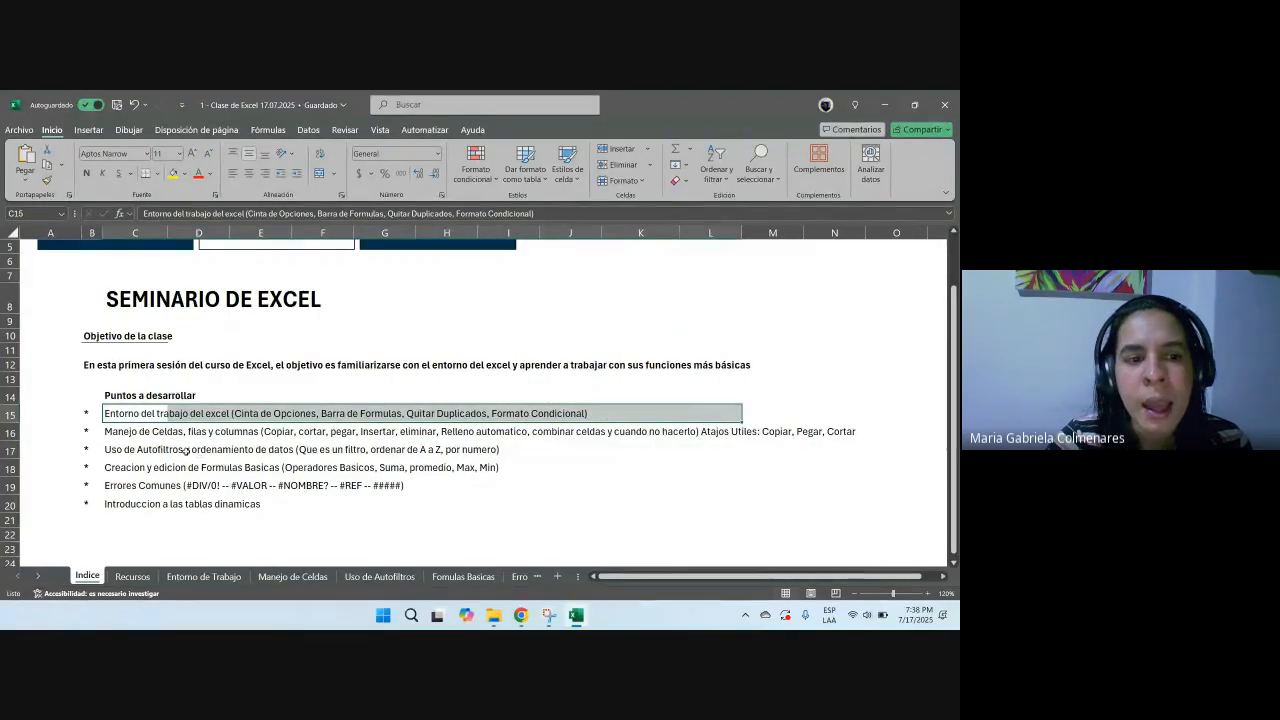
drag(120, 434, 860, 431)
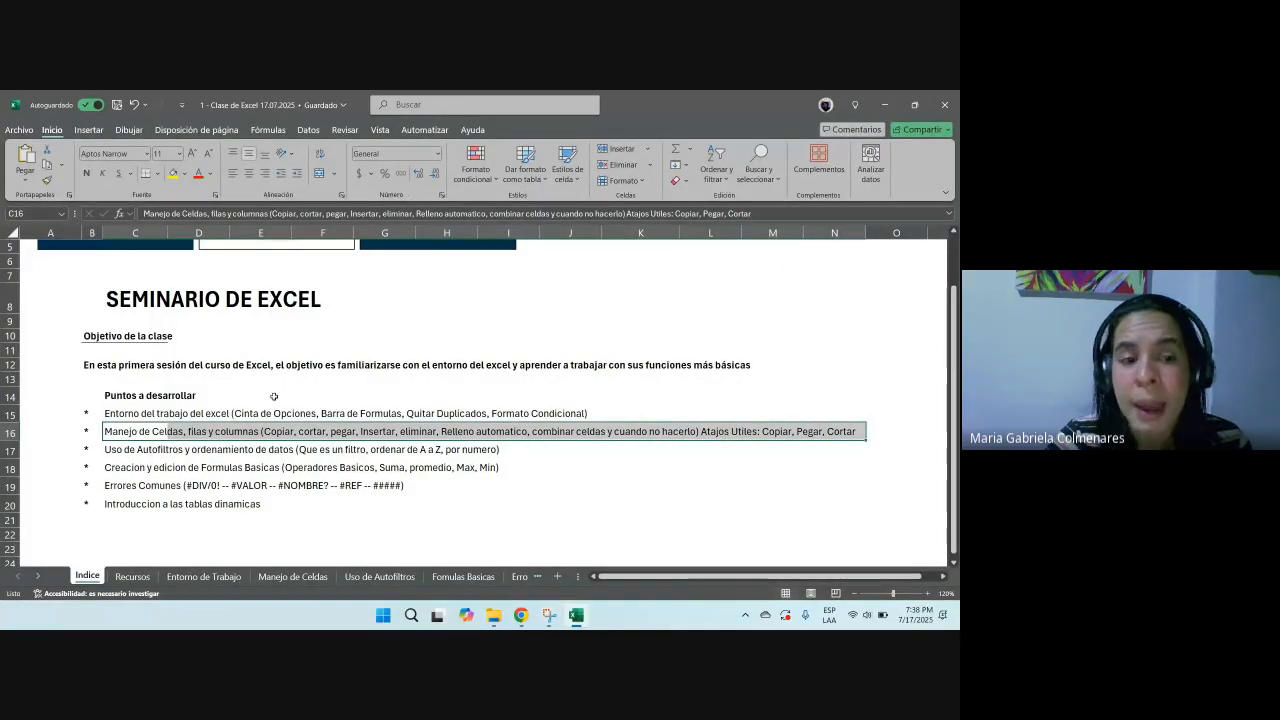
drag(120, 450, 775, 446)
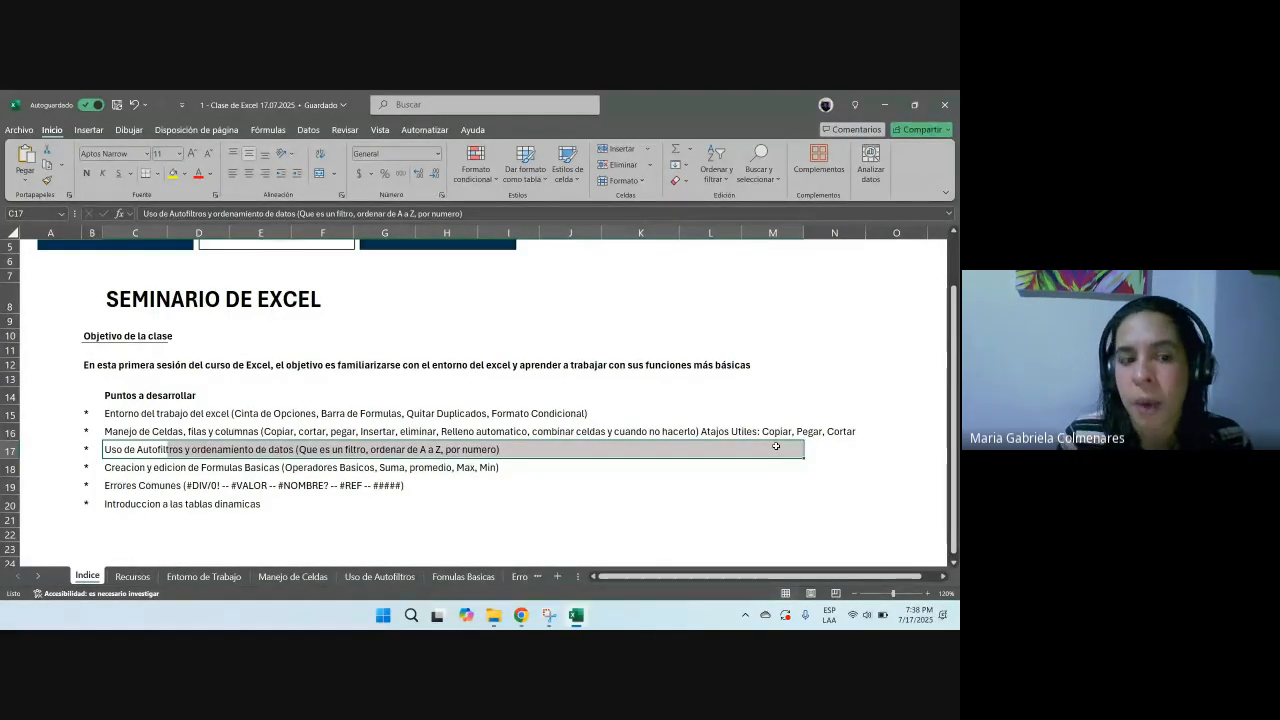
drag(108, 470, 797, 463)
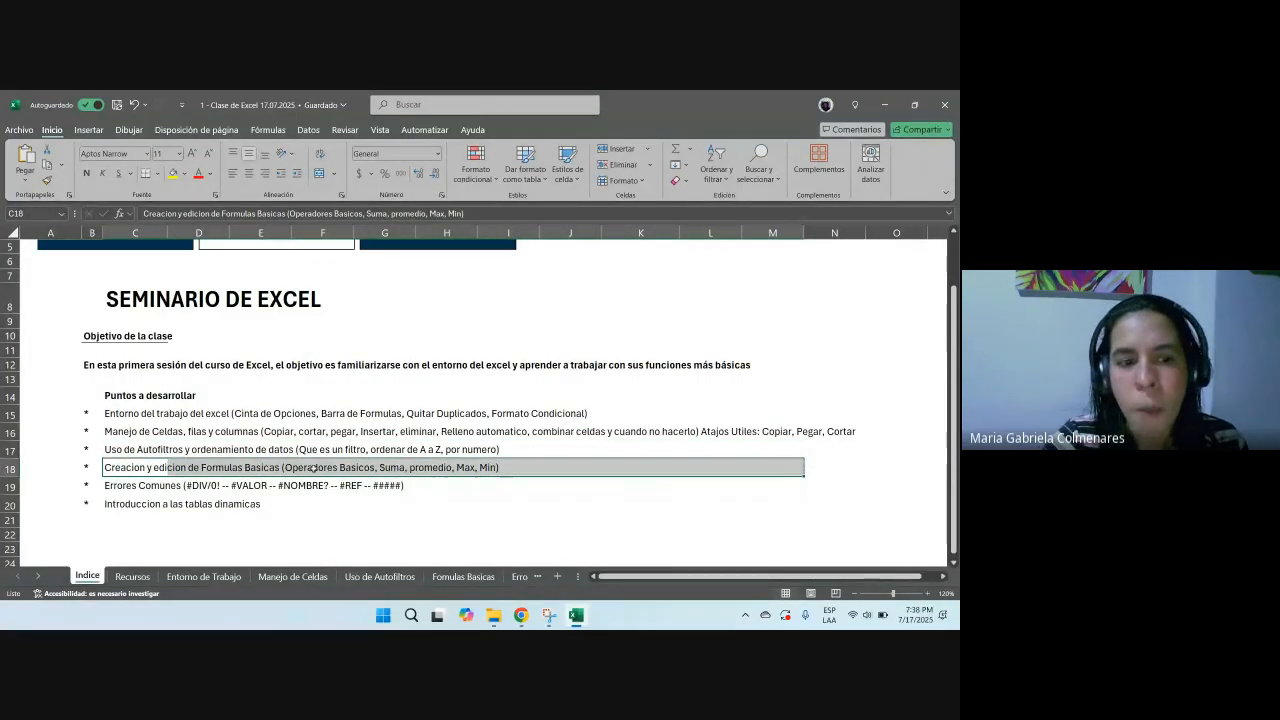
drag(118, 487, 462, 485)
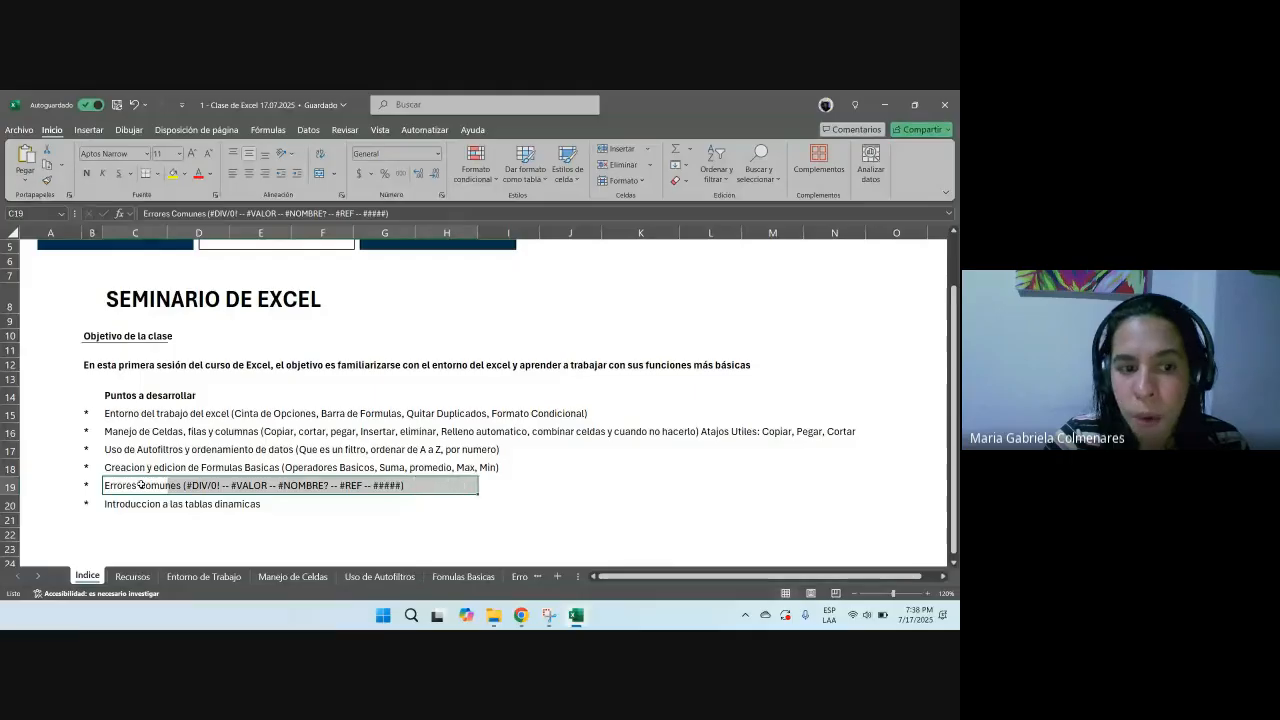
drag(131, 487, 774, 485)
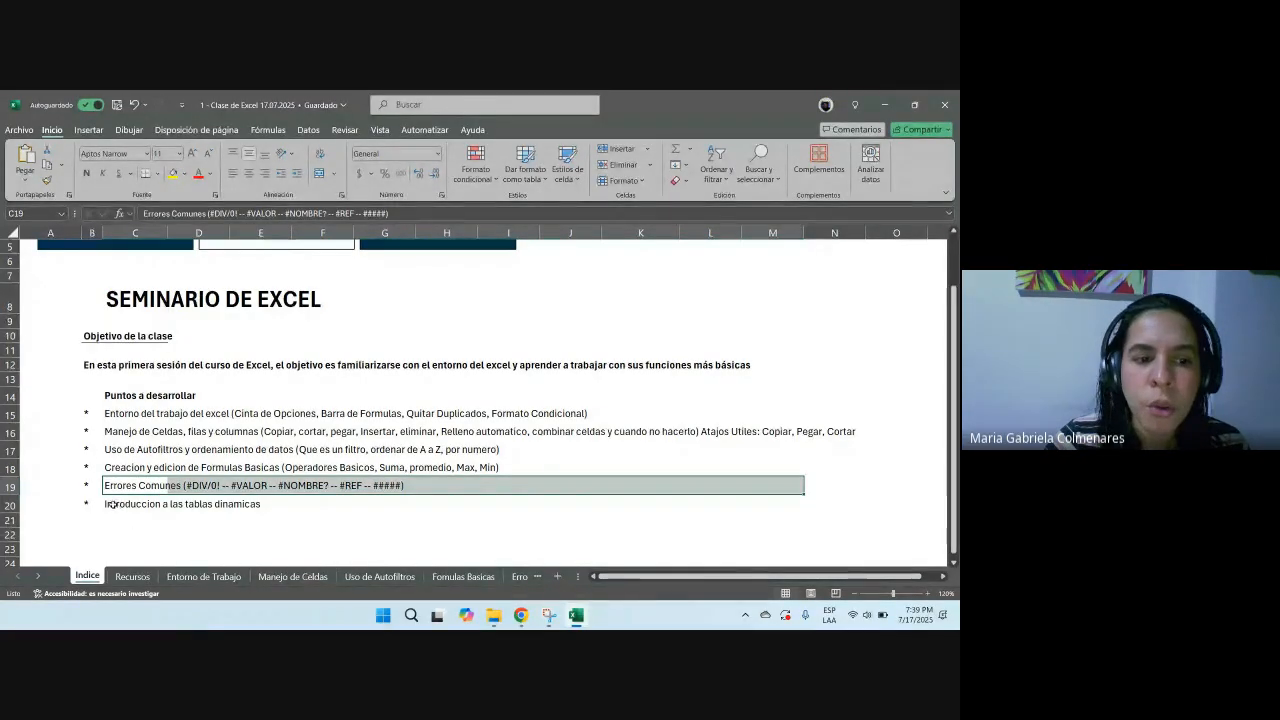
click(143, 504)
drag(143, 504, 701, 500)
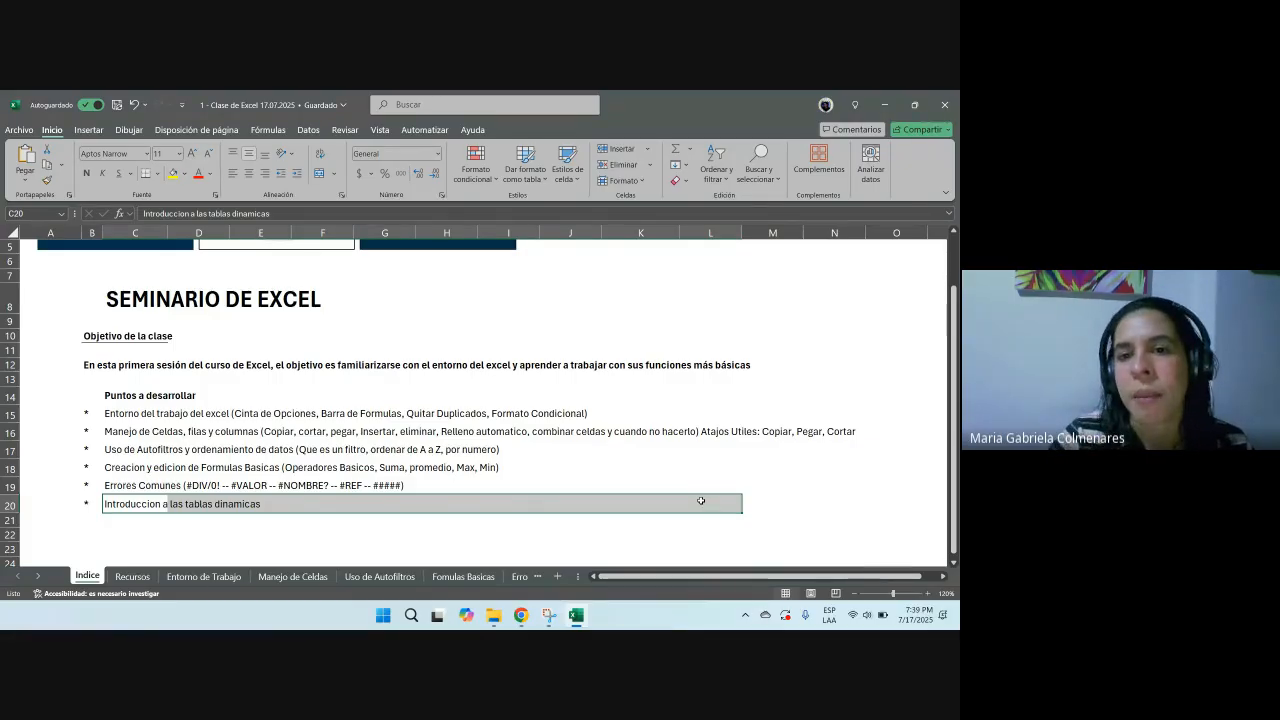
Step: Apply all borders to the range J8:L10 to form a small practice table
click(546, 286)
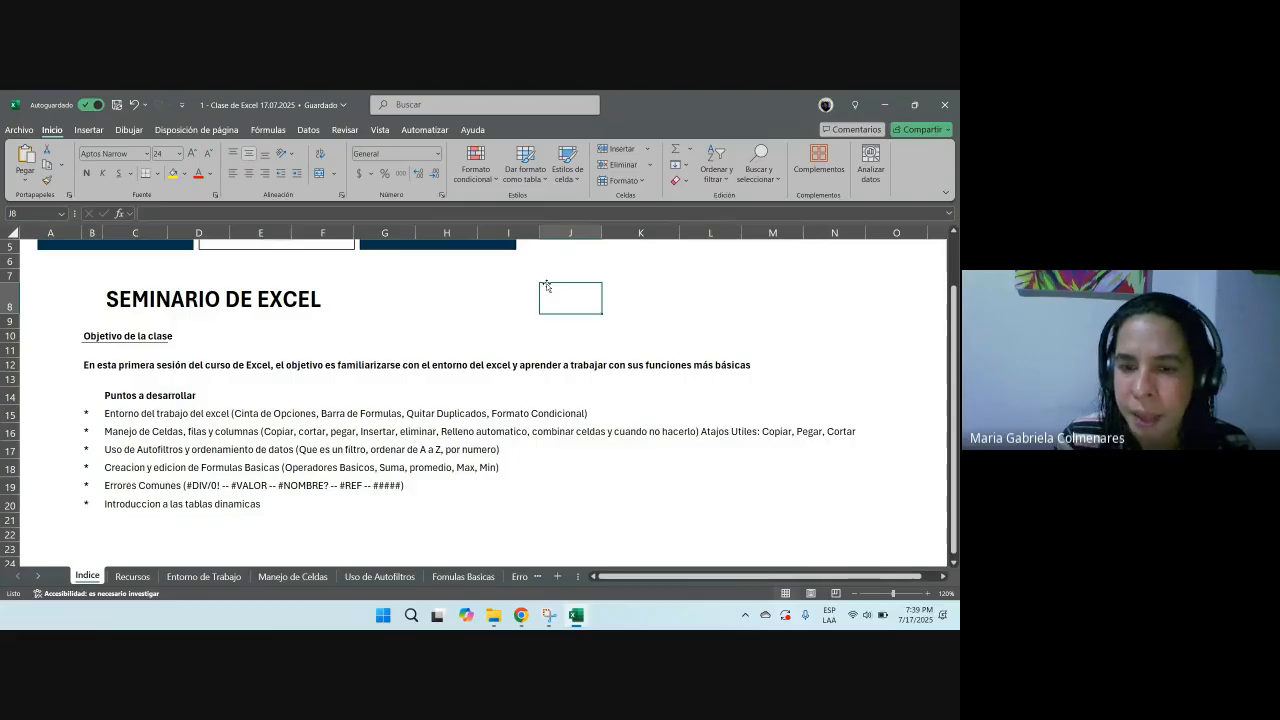
drag(546, 286, 725, 322)
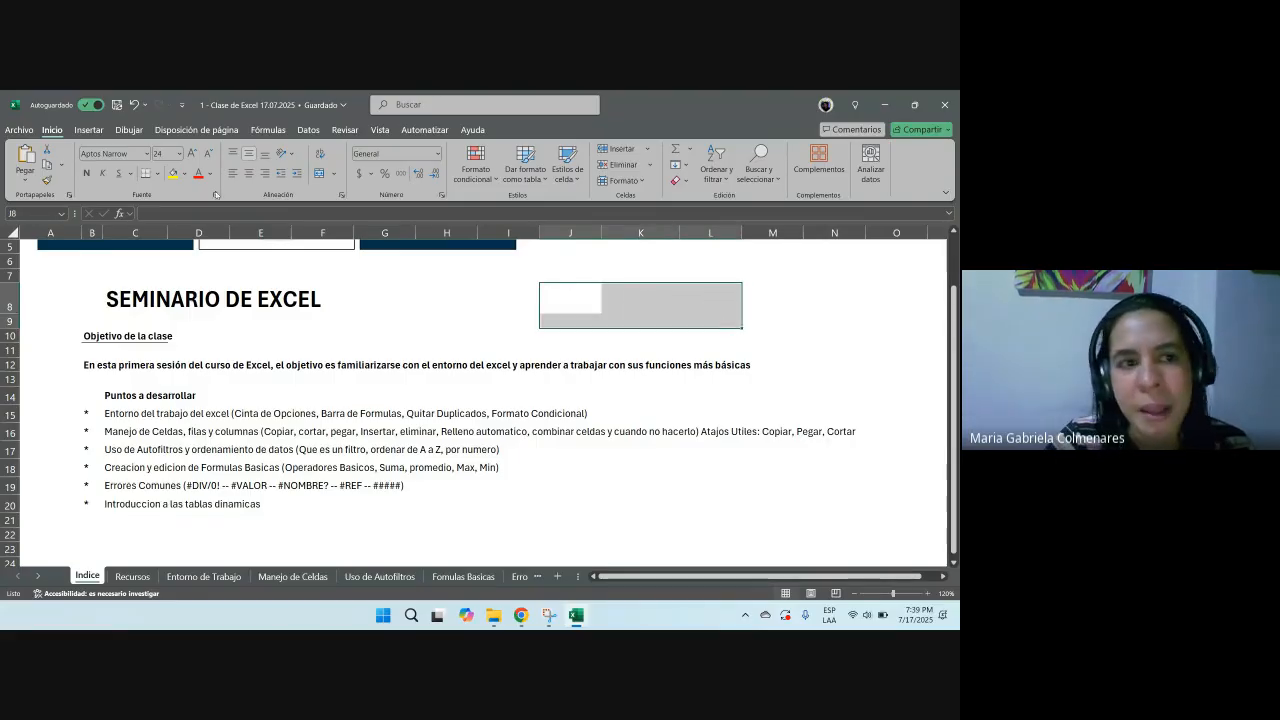
click(153, 173)
click(185, 300)
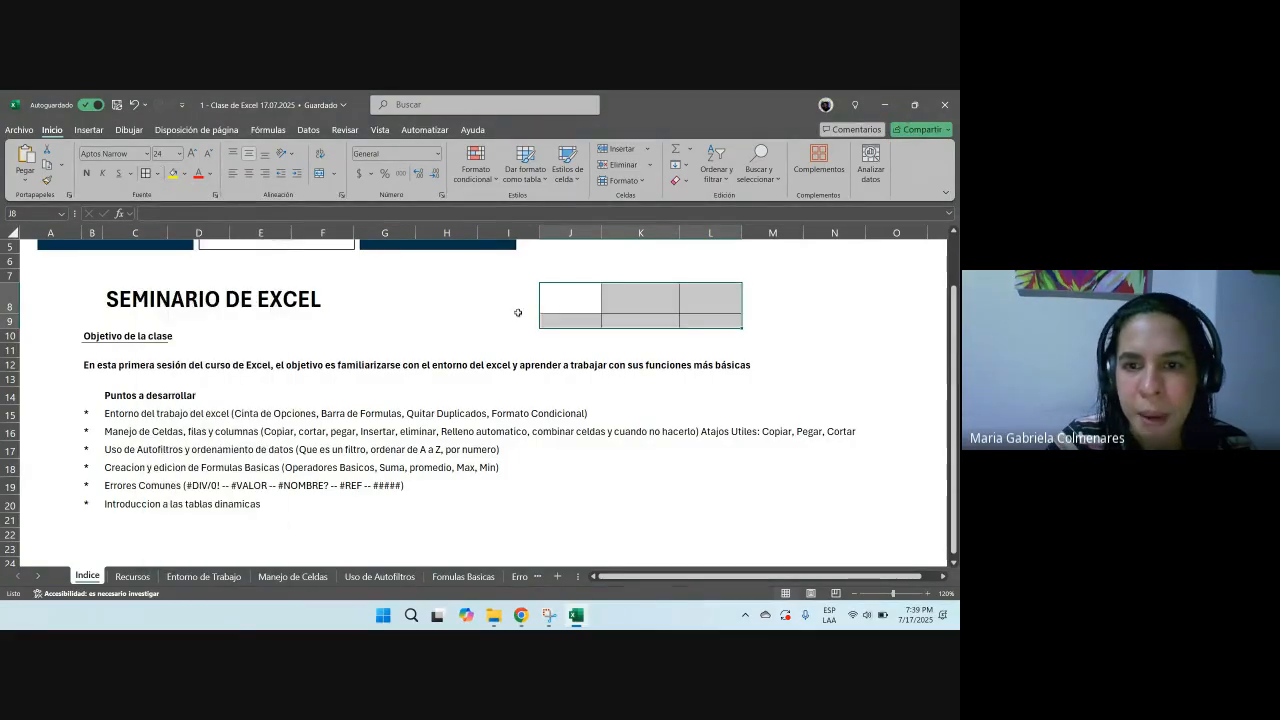
click(592, 277)
drag(572, 334, 706, 335)
click(146, 173)
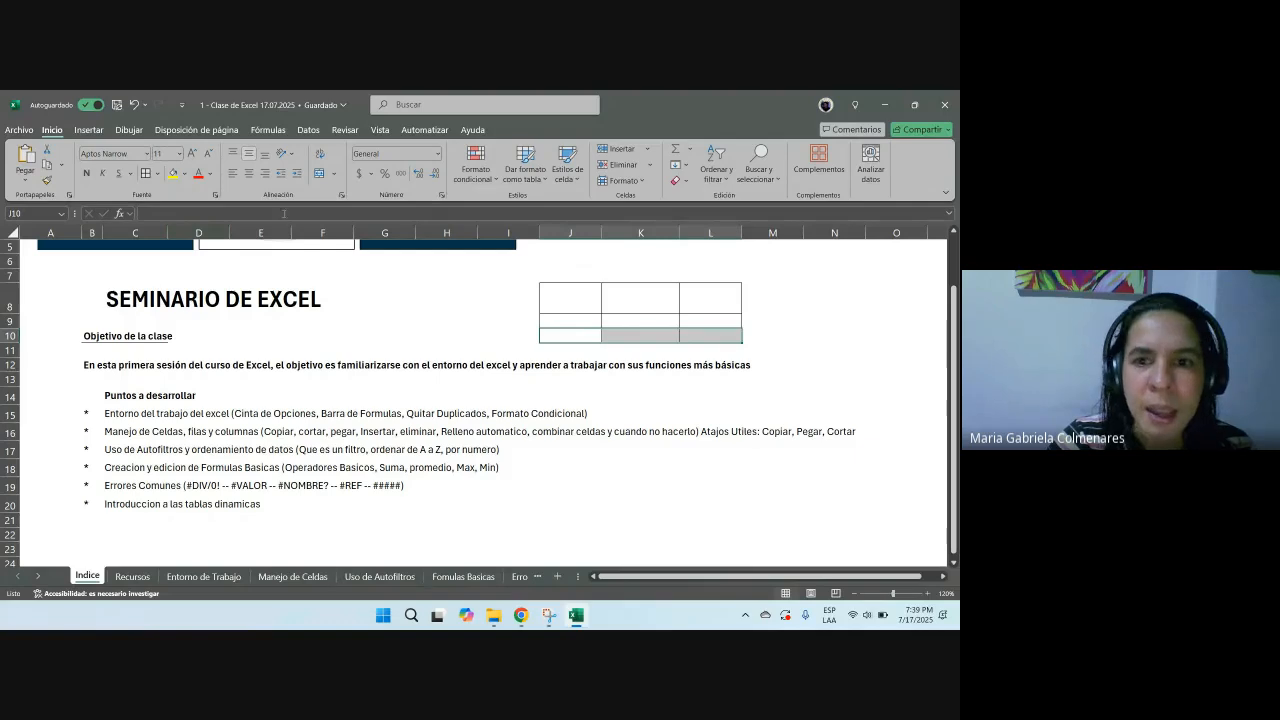
Step: Enter the headers Ventas in J8 and Producto in K8 of the practice table
click(557, 305)
text(vnetas)
key(BackSpace)
key(BackSpace)
key(BackSpace)
key(BackSpace)
key(BackSpace)
key(BackSpace)
text(Ventas)
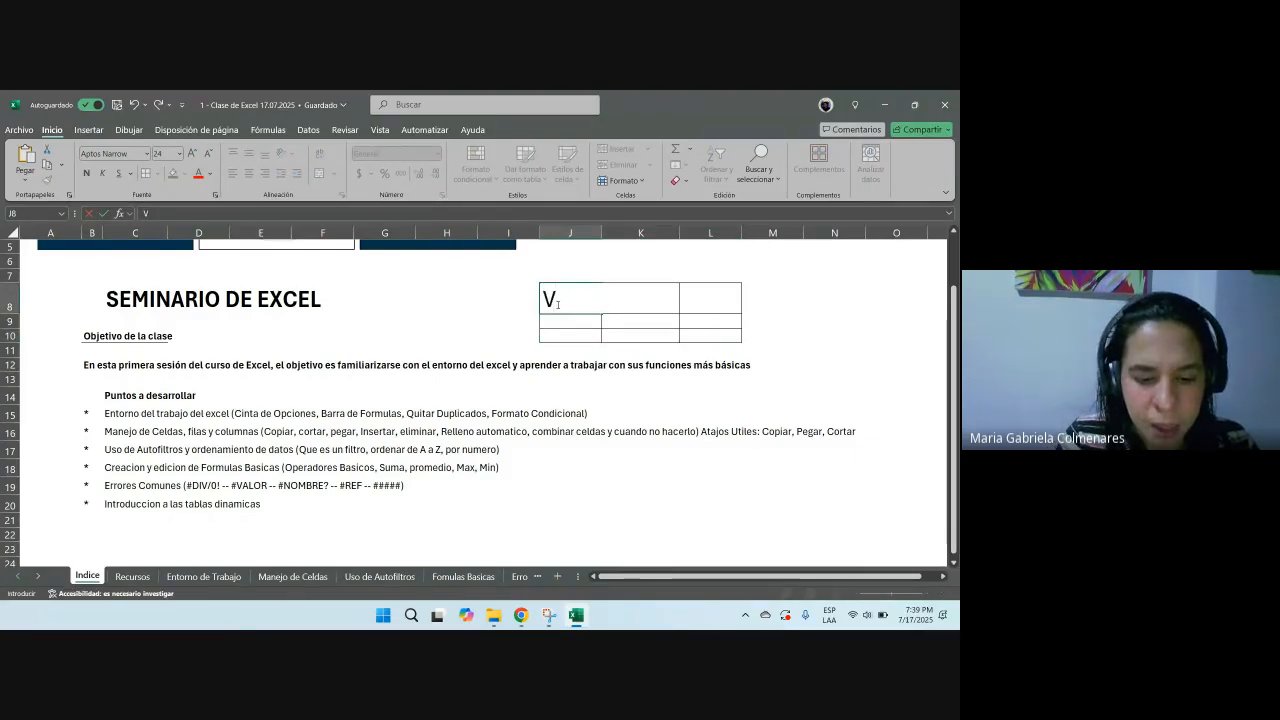
key(Return)
key(Up)
key(Right)
text(Prodyct)
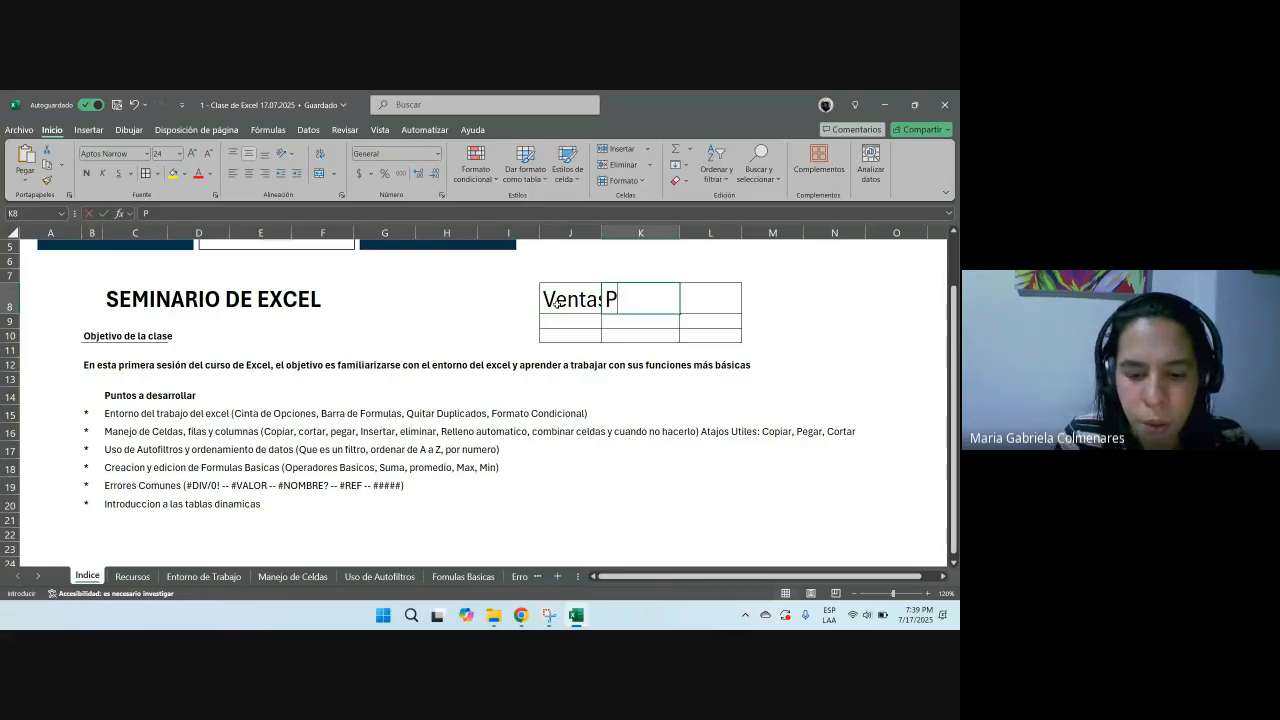
key(BackSpace)
key(BackSpace)
key(BackSpace)
text(ucto)
key(ctrl+Return)
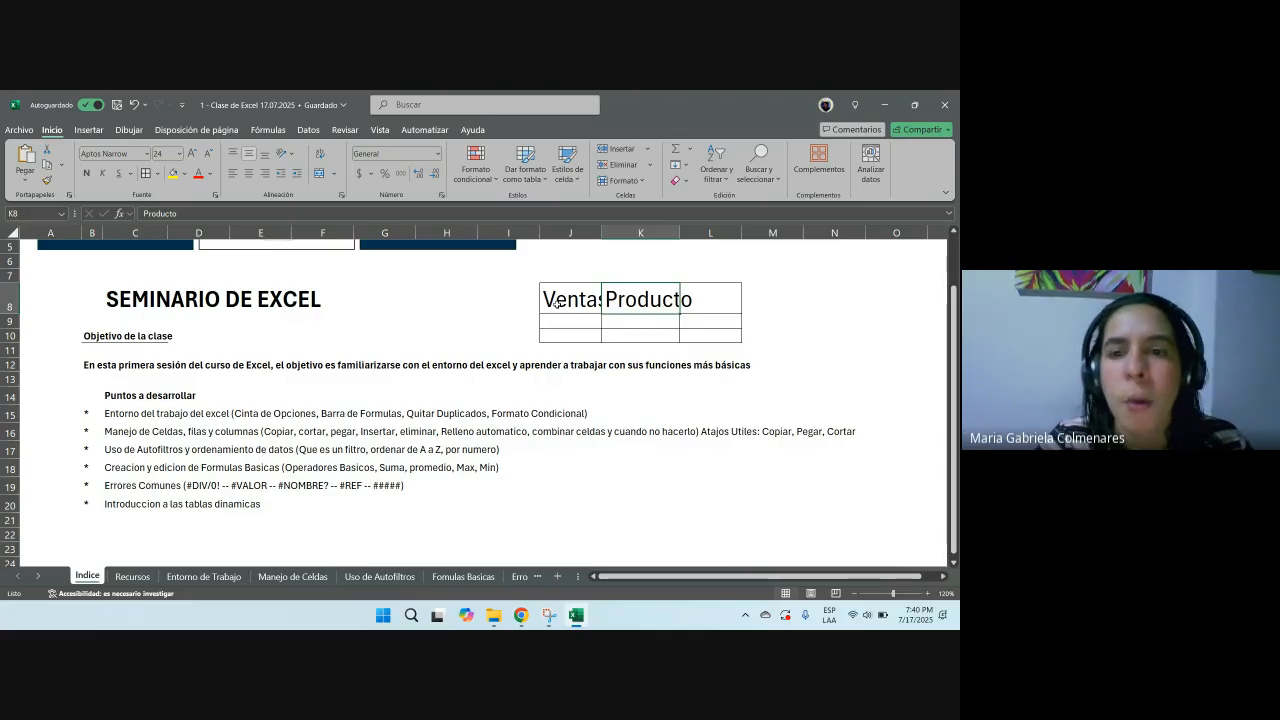
Step: Clear the practice table in J8:L10, removing its text and borders
drag(560, 276, 743, 343)
click(769, 337)
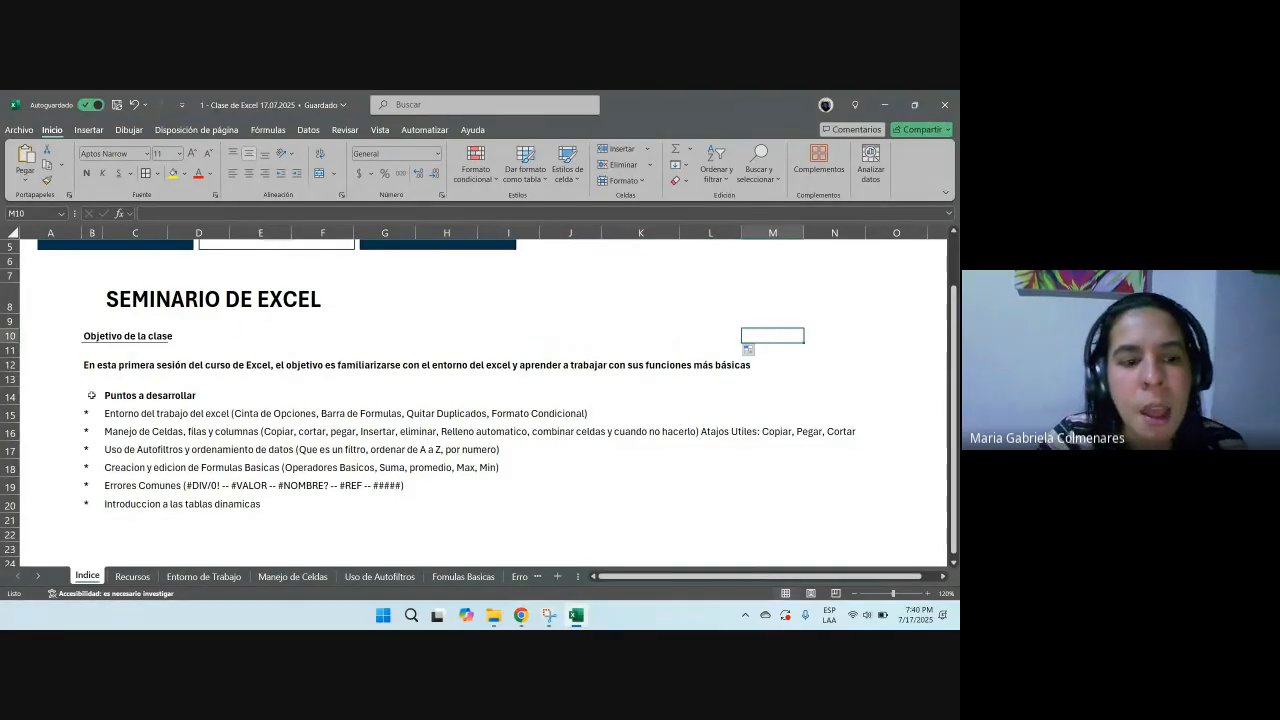
Step: Open the Recursos sheet and review the keyboard shortcut tables and the resource links below them
click(132, 577)
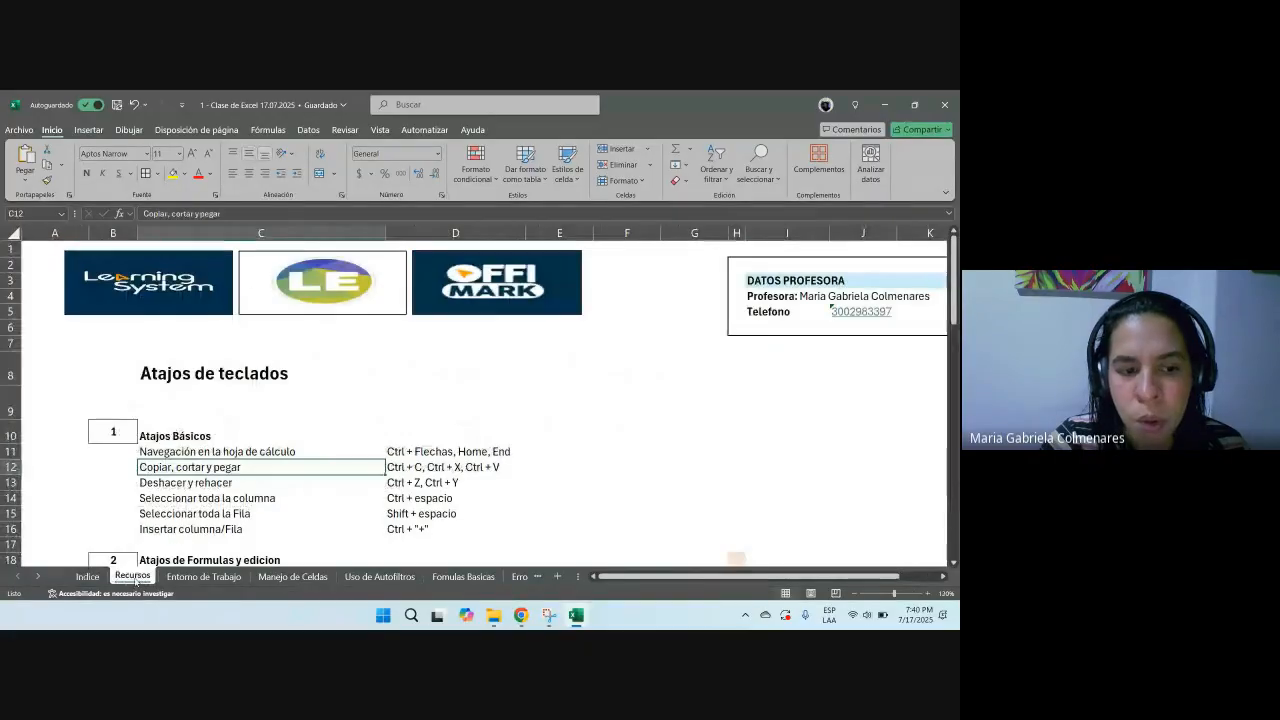
scroll(440, 393, down, 2)
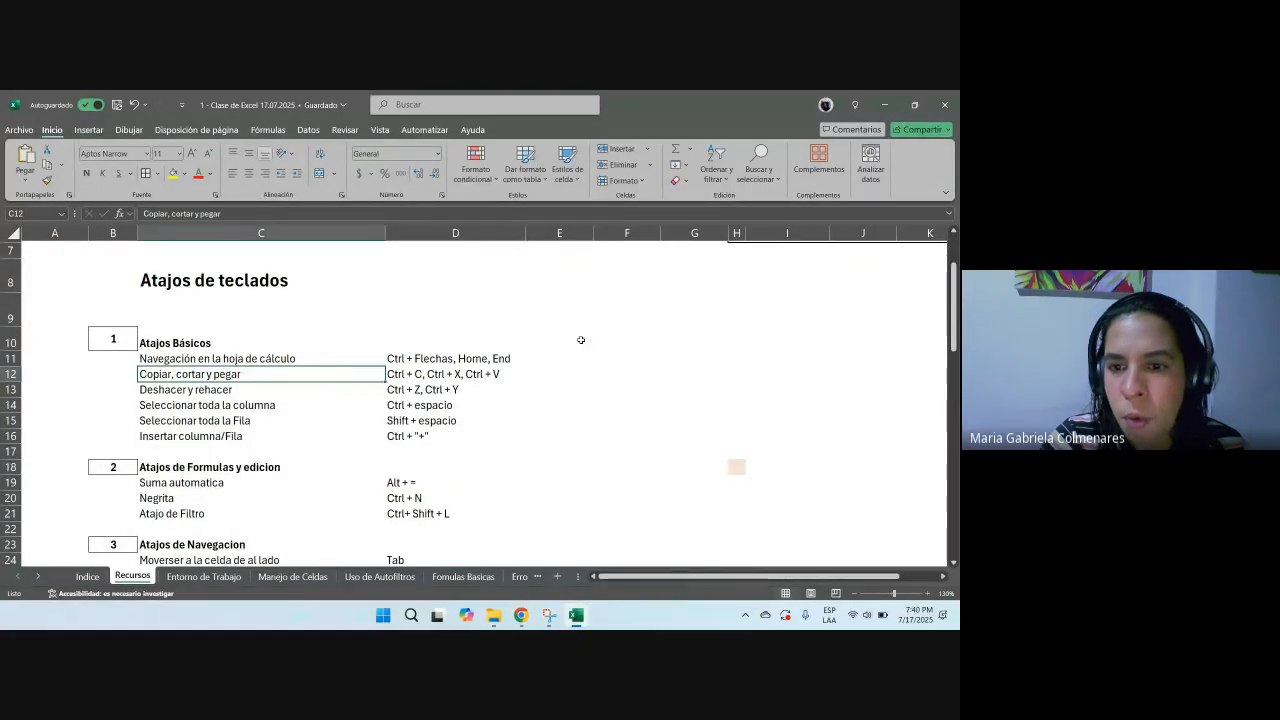
click(266, 340)
drag(266, 340, 436, 432)
drag(190, 358, 420, 436)
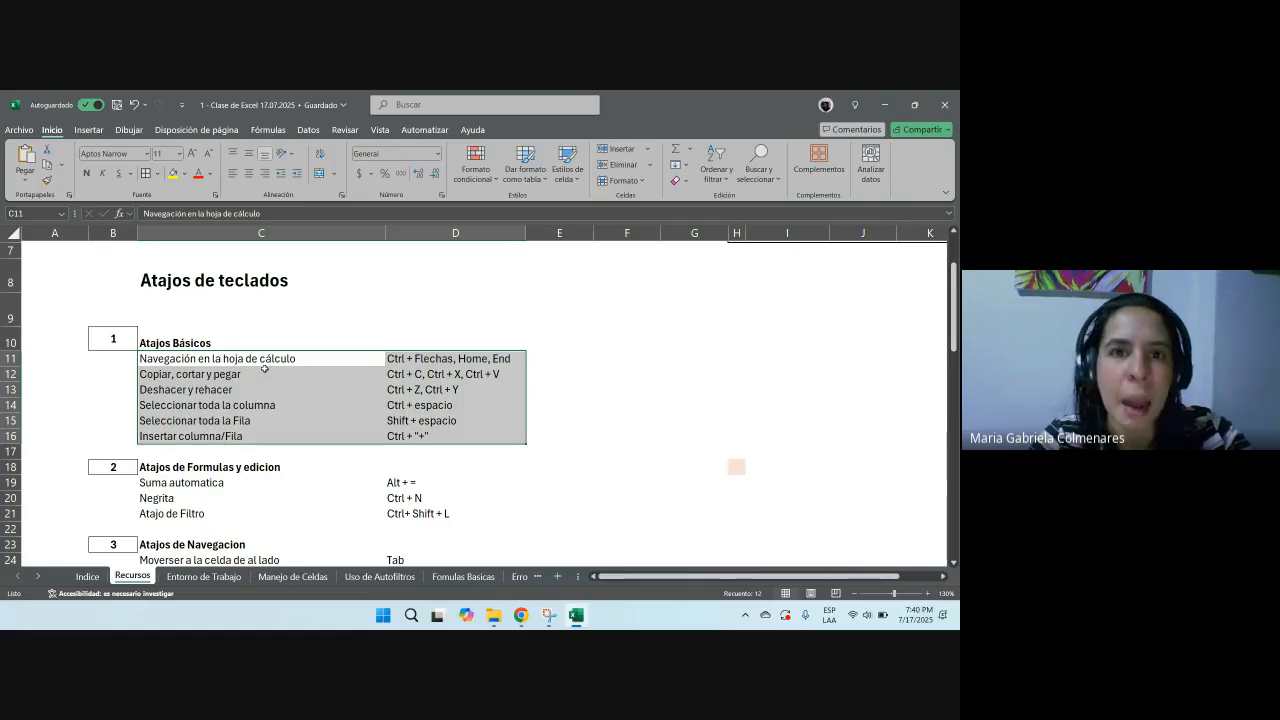
scroll(272, 390, down, 3)
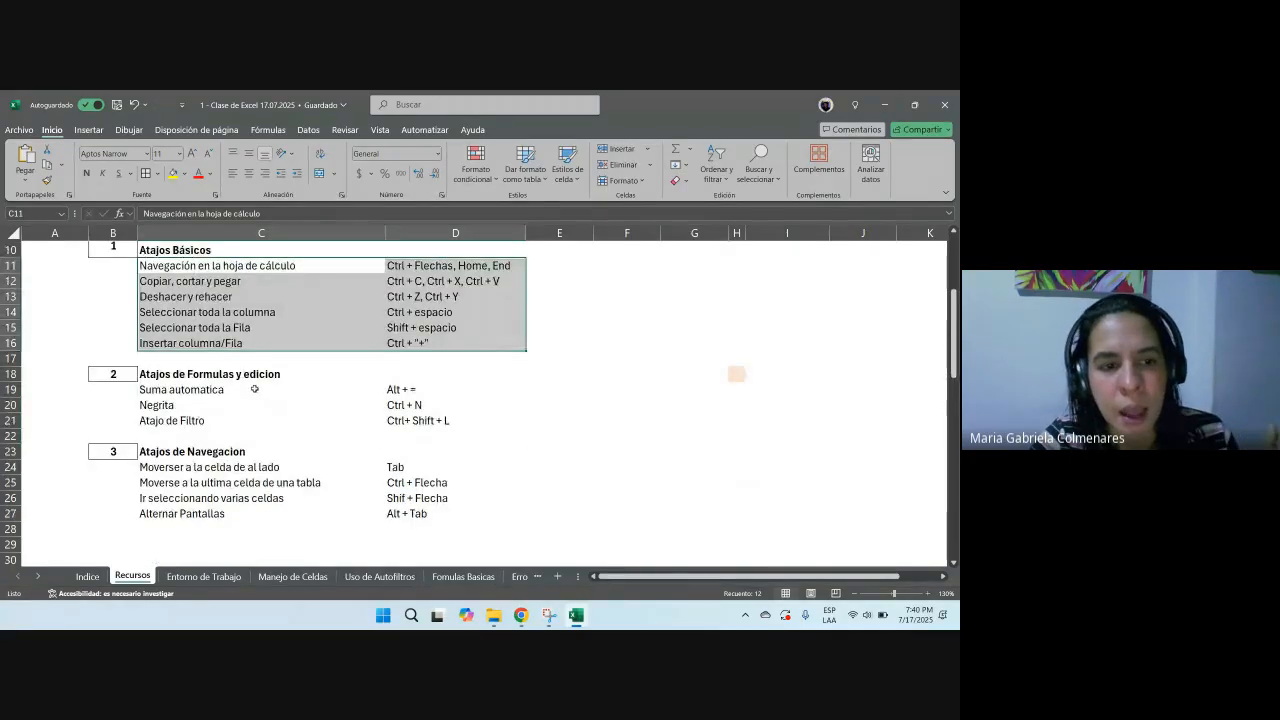
scroll(202, 360, down, 3)
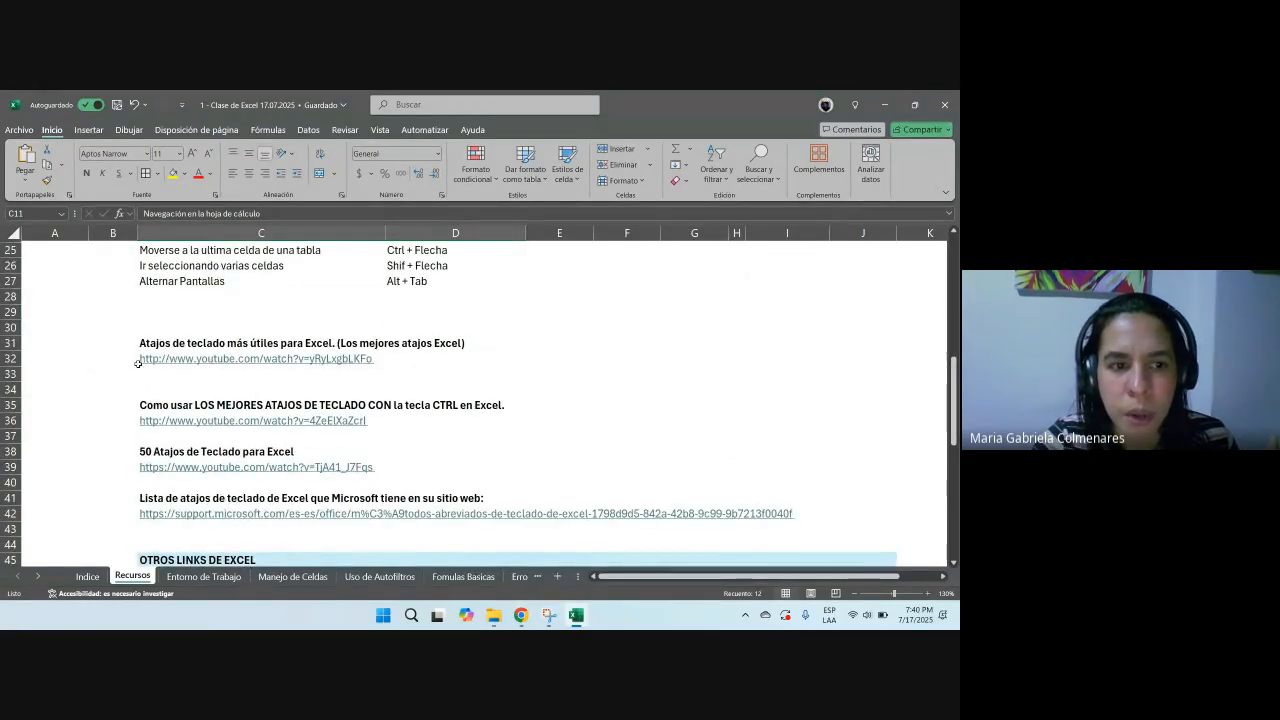
click(132, 360)
scroll(264, 378, down, 9)
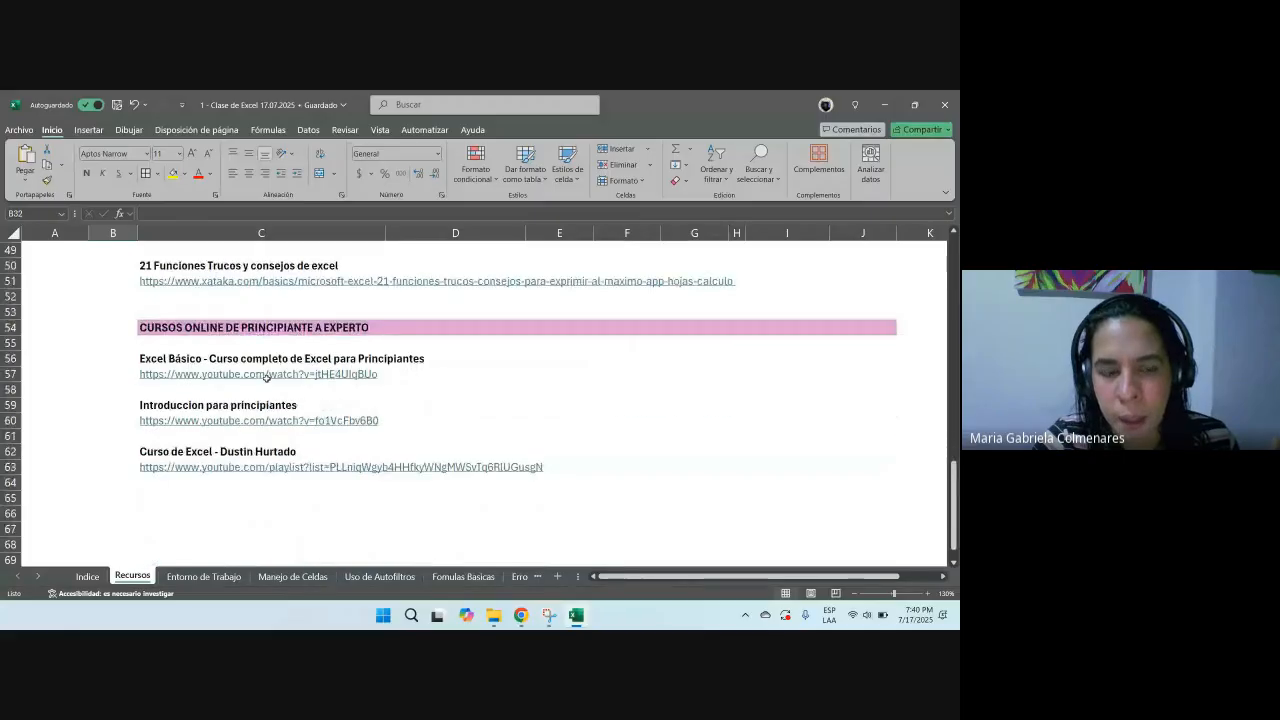
scroll(331, 468, up, 1)
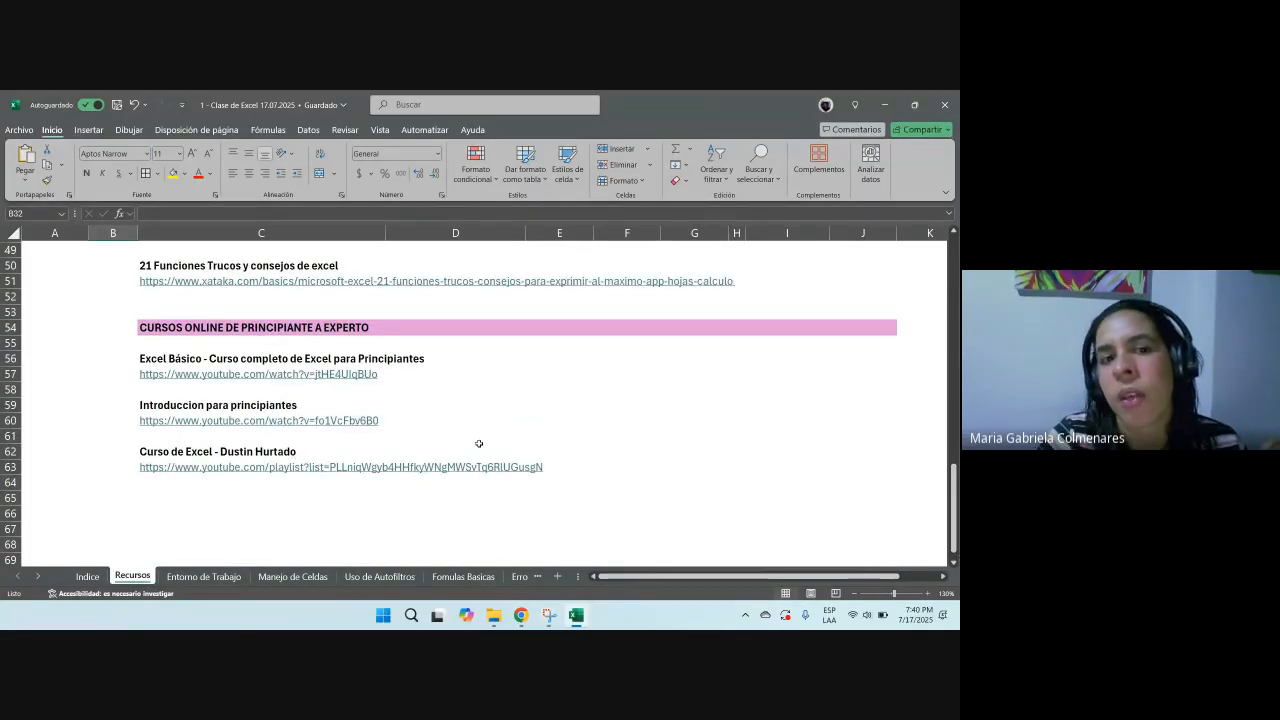
scroll(225, 376, up, 12)
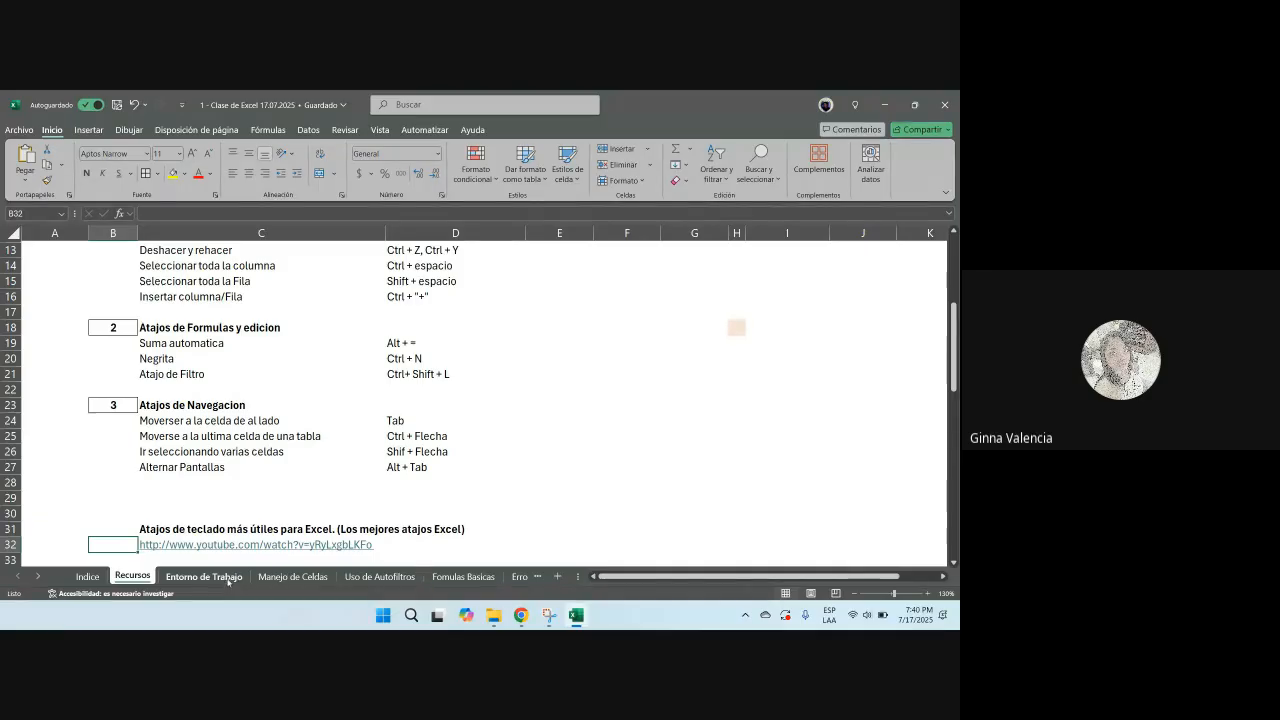
Step: Check the Google Meet call window and return to the Excel workbook
click(521, 615)
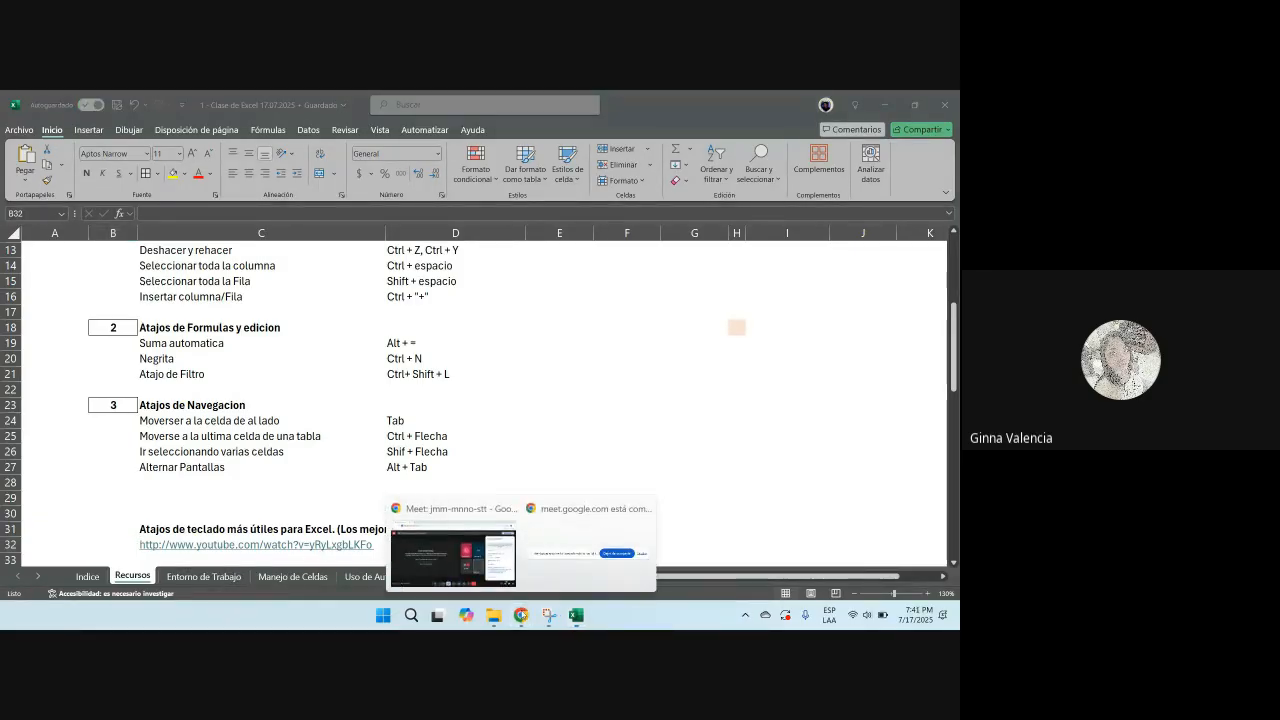
click(453, 553)
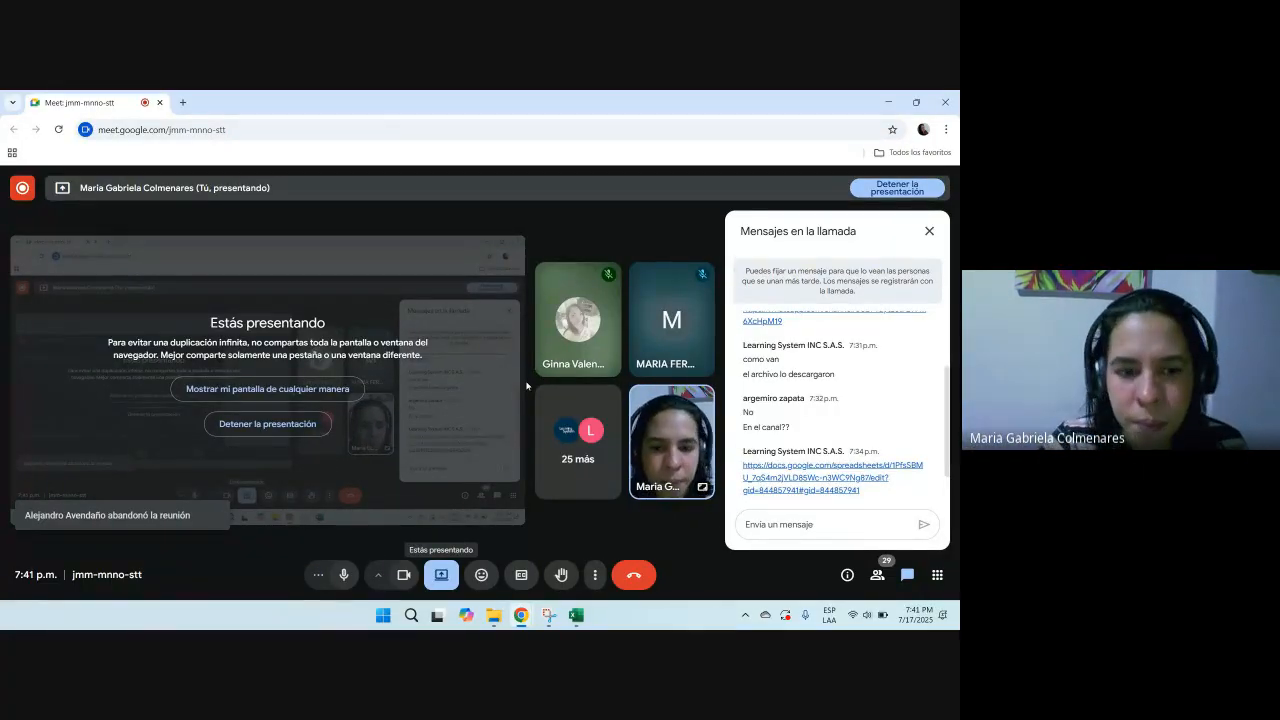
key(alt+Tab)
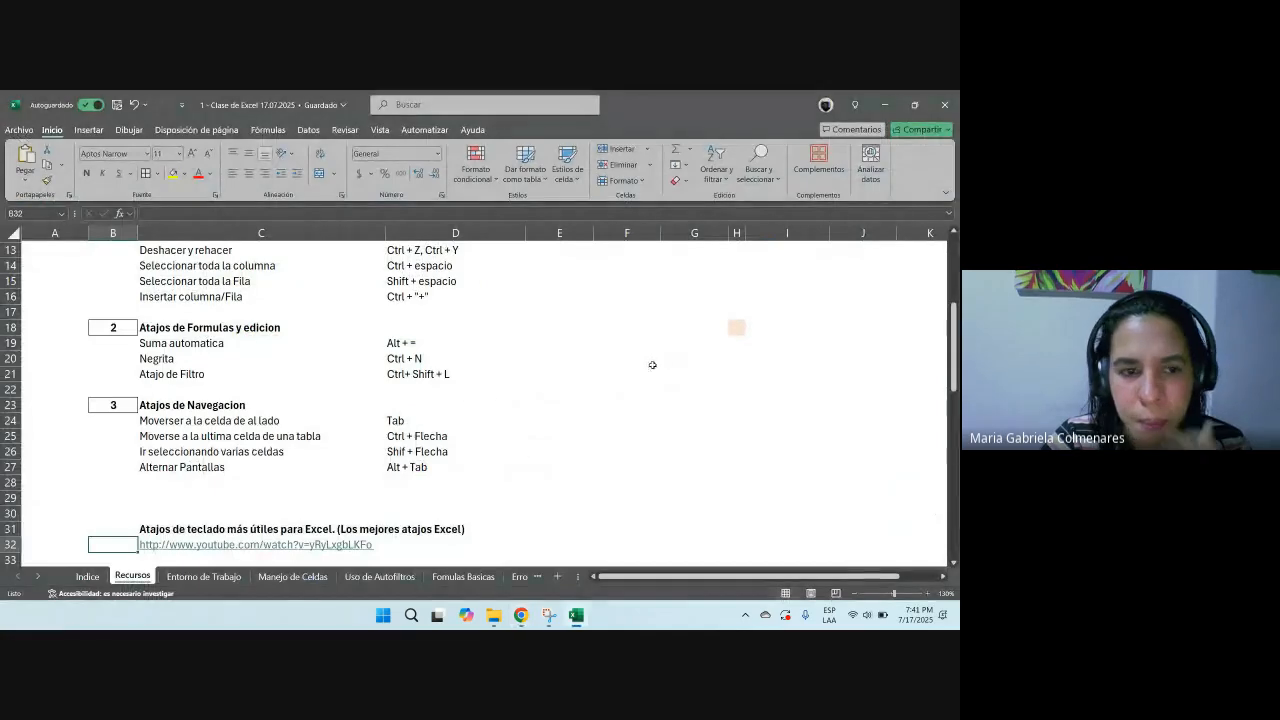
scroll(455, 356, up, 2)
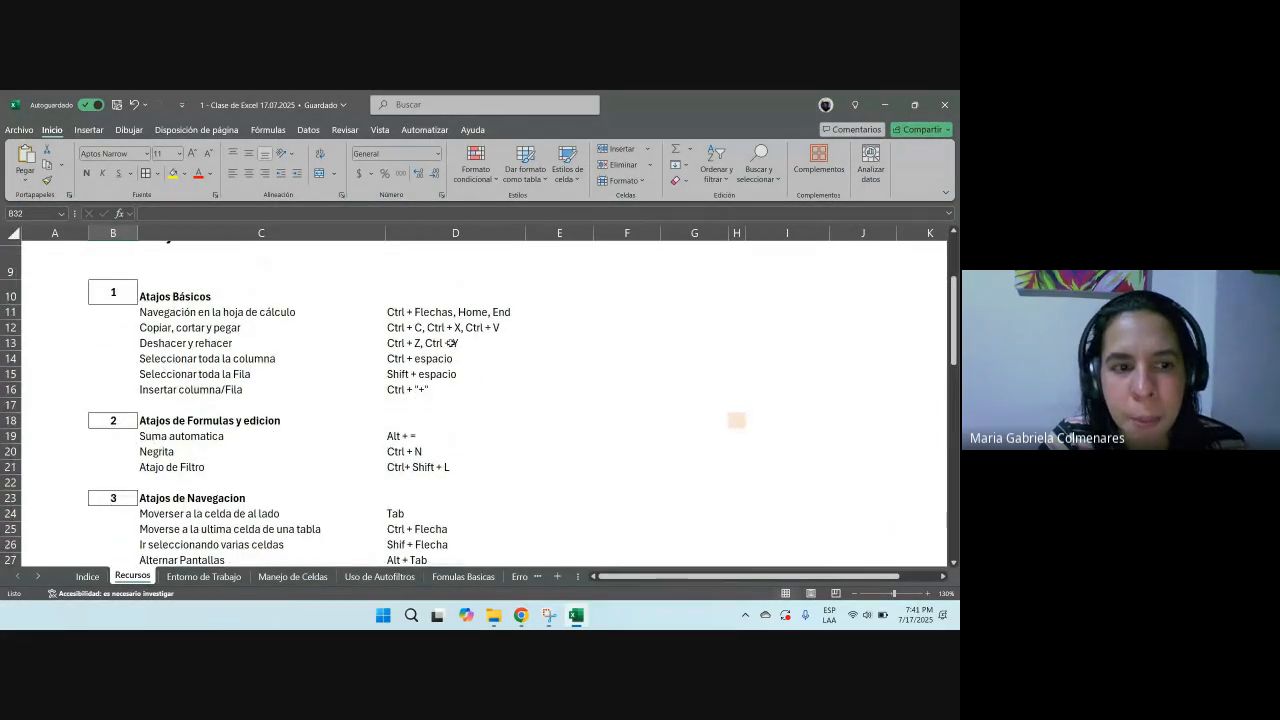
scroll(455, 343, up, 3)
click(467, 368)
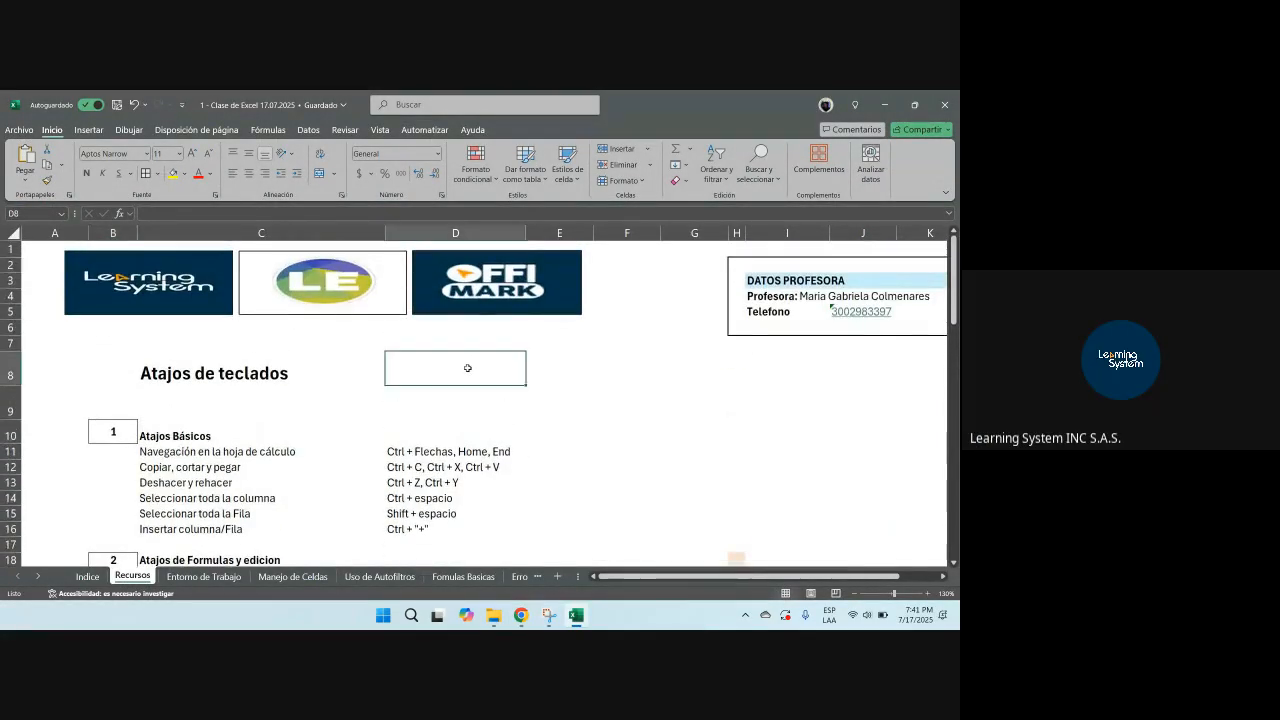
key(alt+Tab)
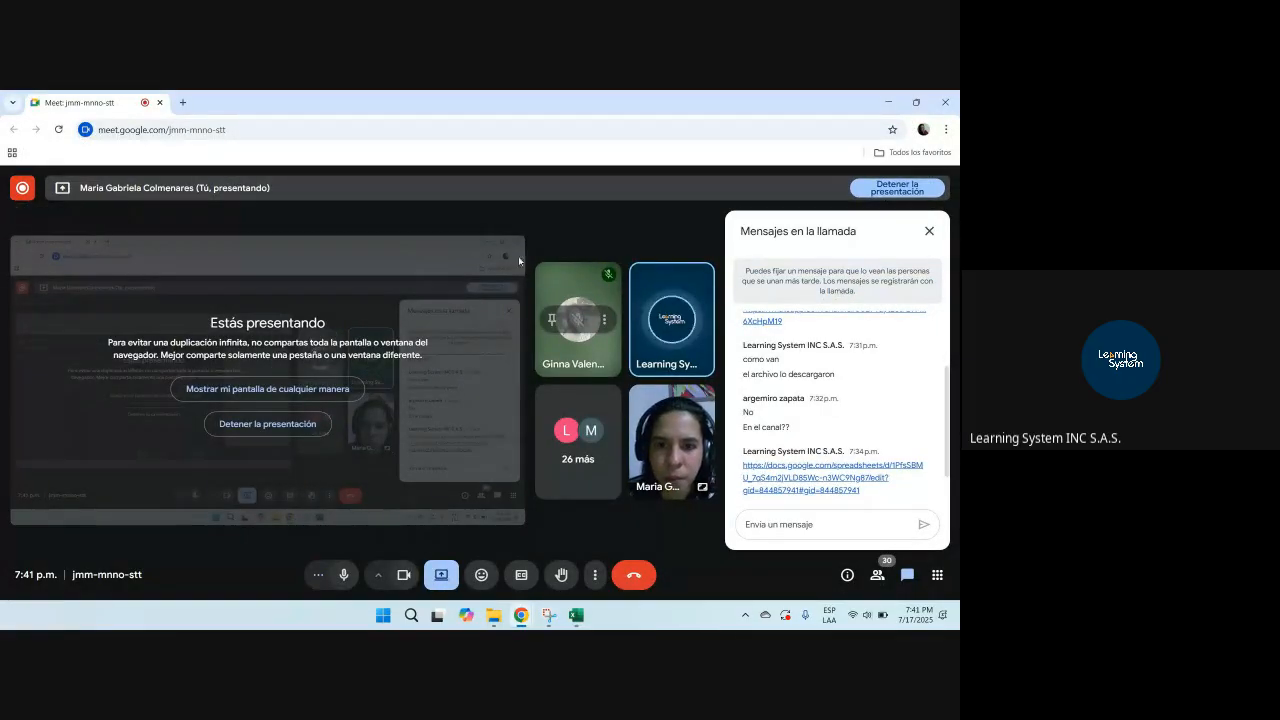
key(alt+Tab)
click(576, 390)
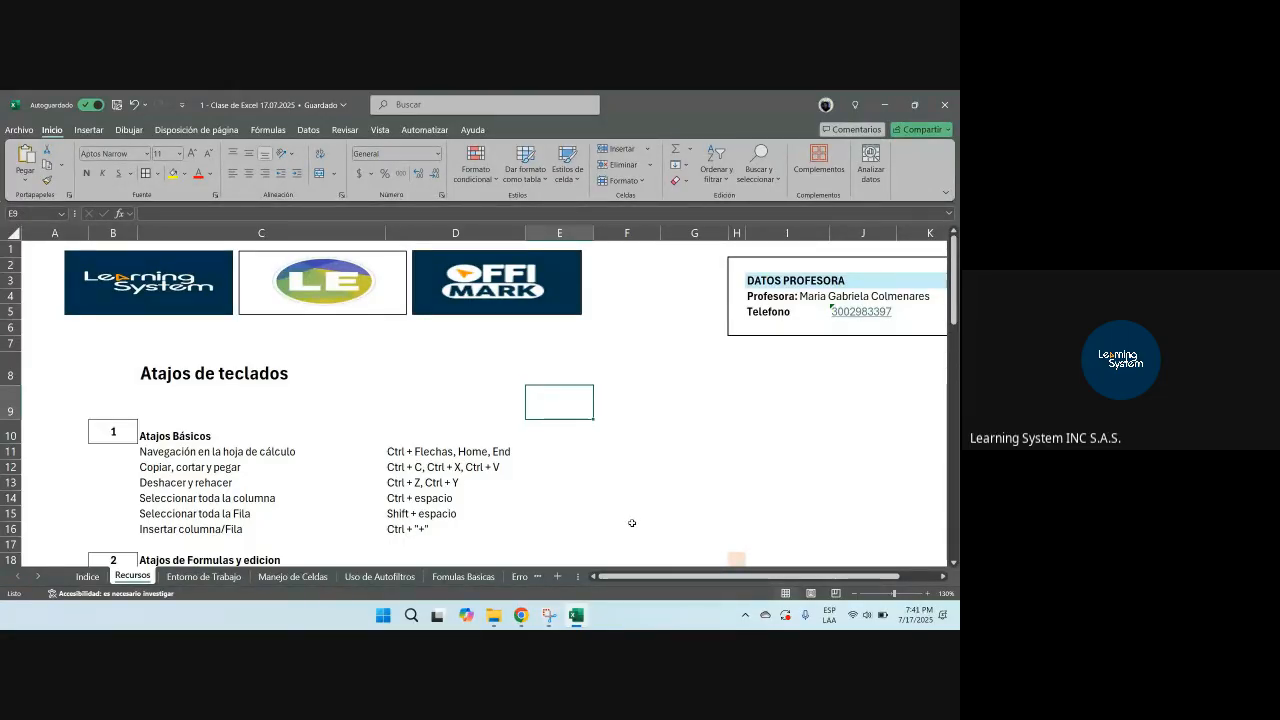
Step: Copy the empty cell H17 and paste it over H18 to remove its orange fill
scroll(637, 509, down, 2)
click(736, 455)
key(ctrl+c)
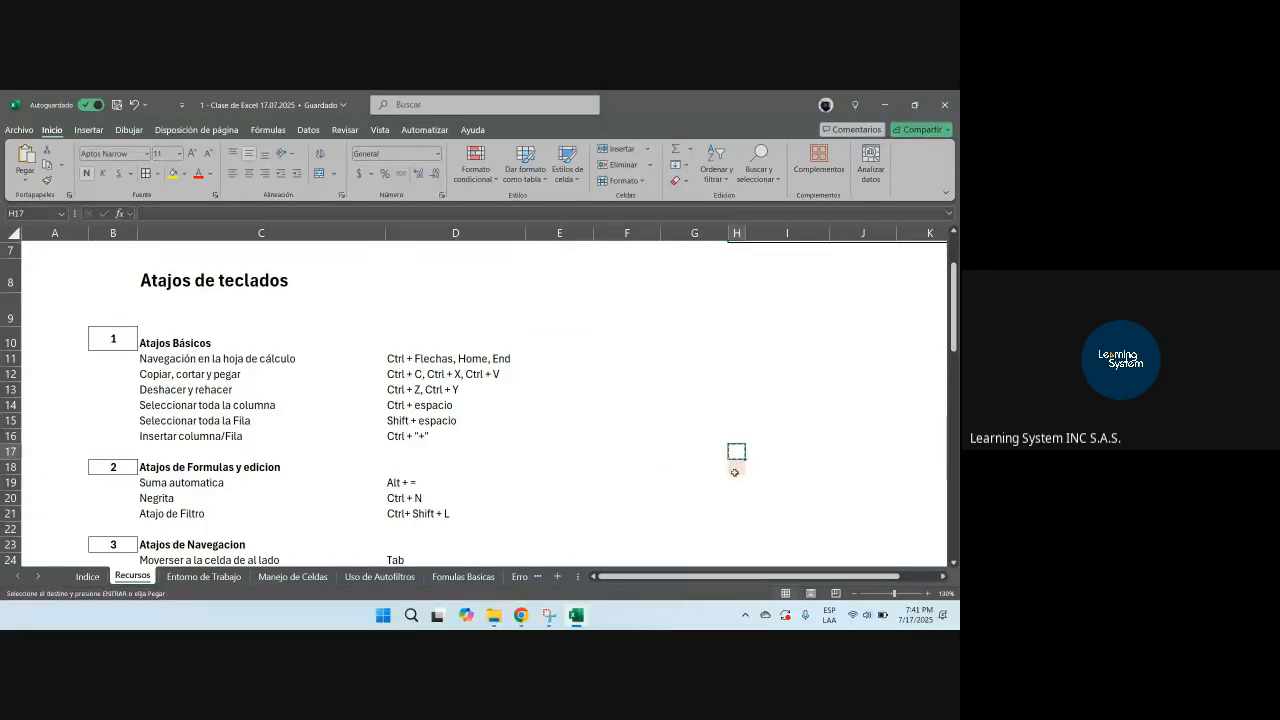
click(735, 469)
key(ctrl+v)
click(684, 434)
key(Escape)
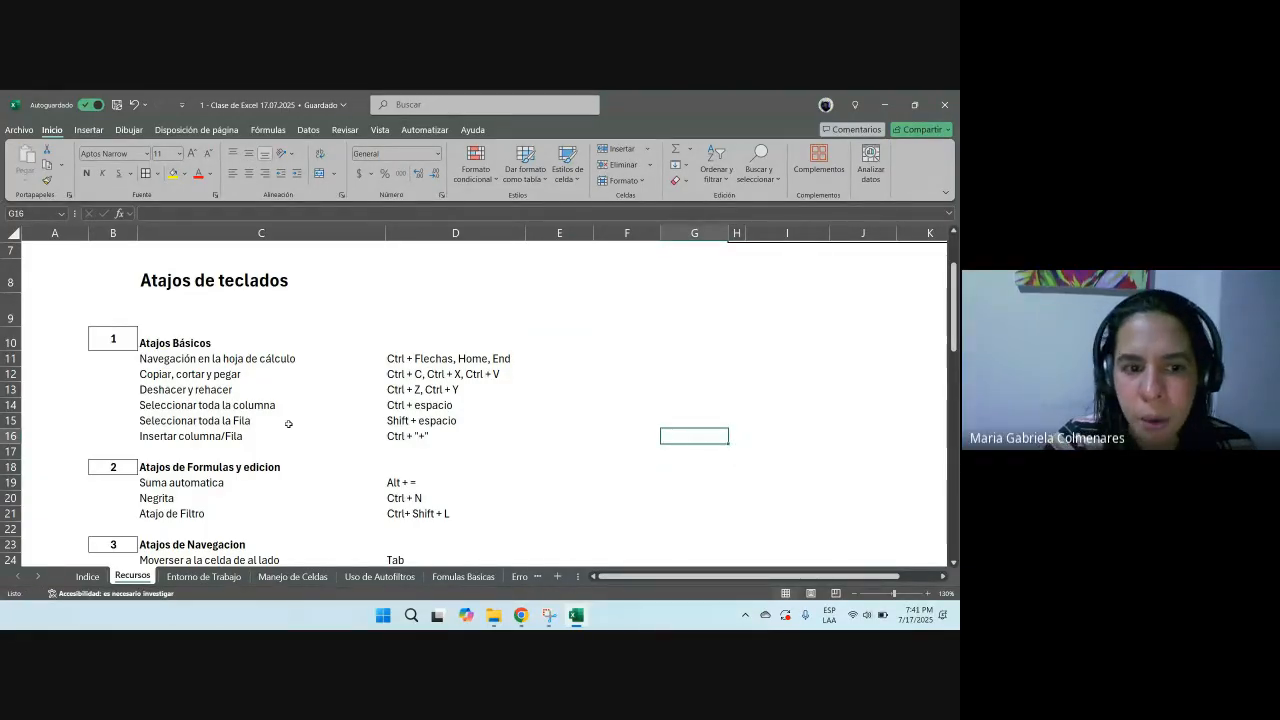
scroll(572, 423, up, 2)
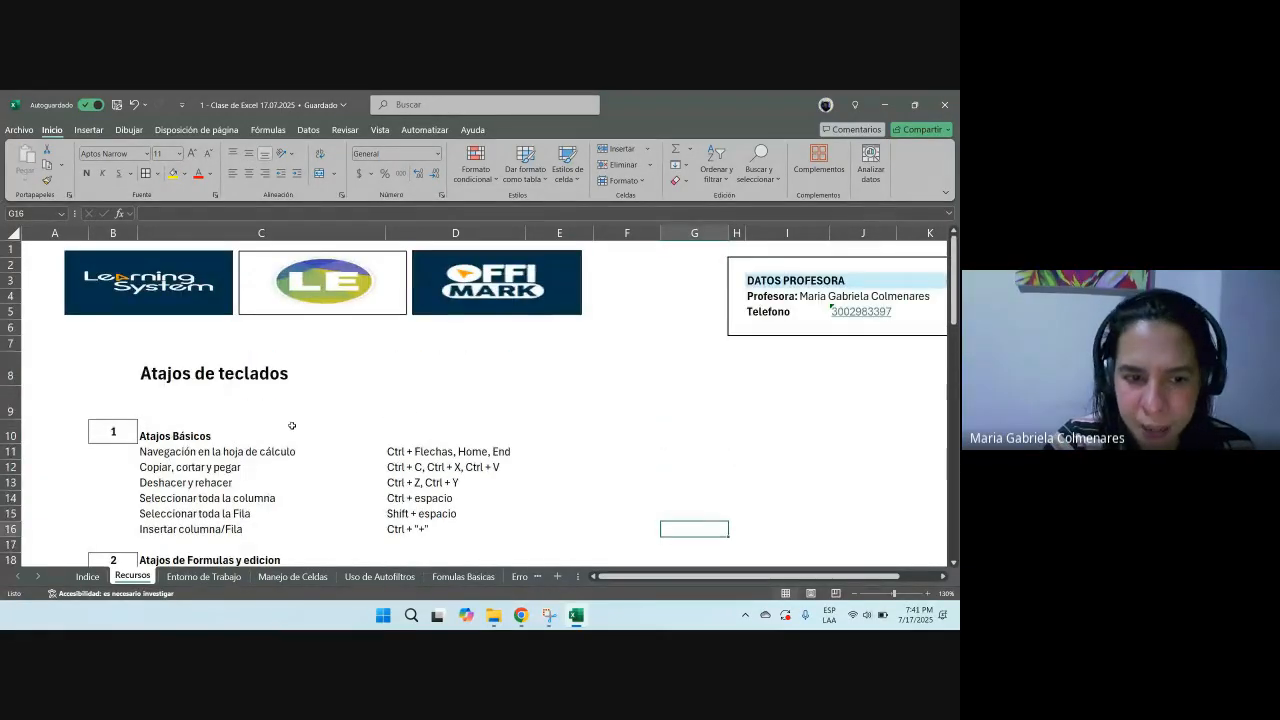
Step: Open the Entorno de Trabajo sheet with the product sales table
click(203, 576)
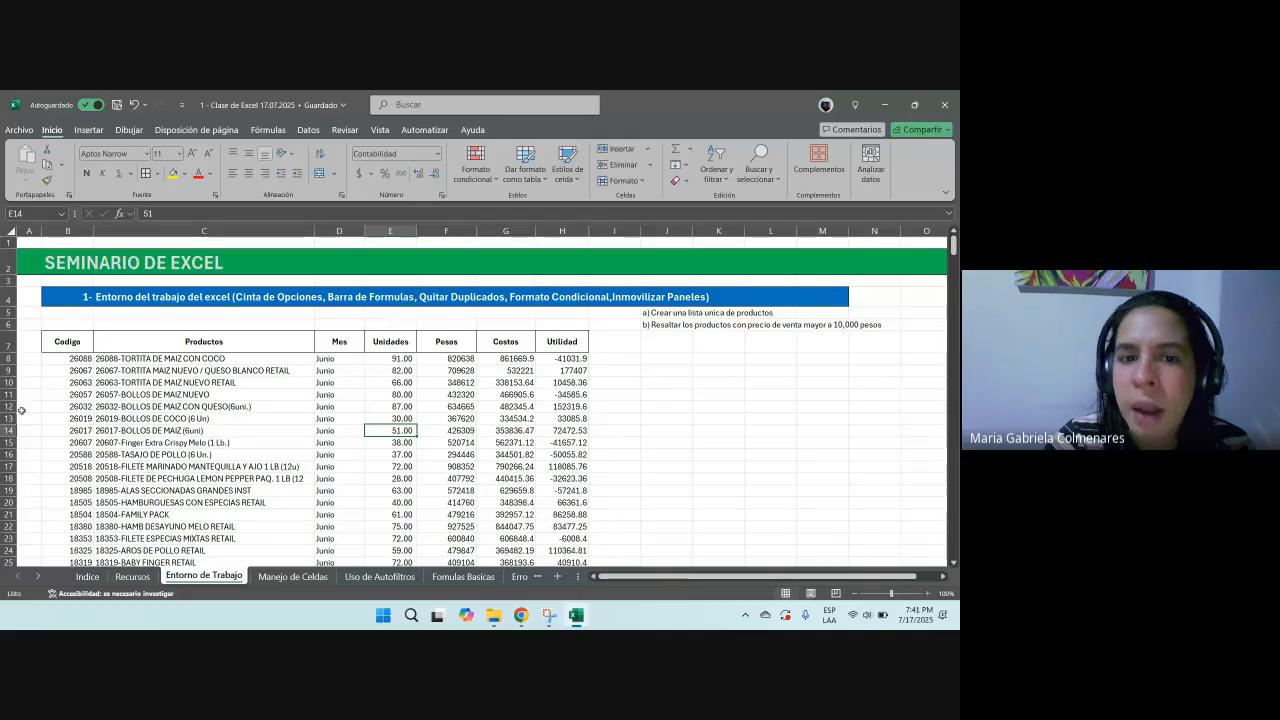
ctrl+scroll(293, 370, up, 3)
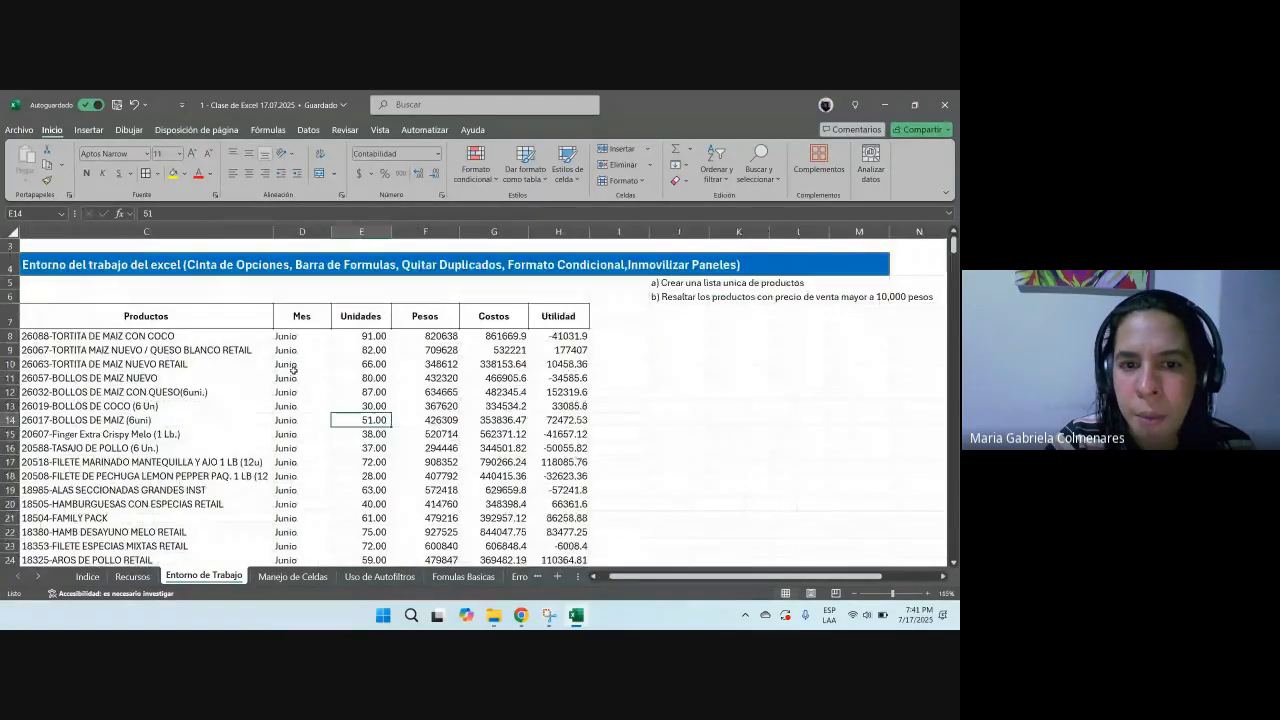
ctrl+scroll(603, 537, down, 2)
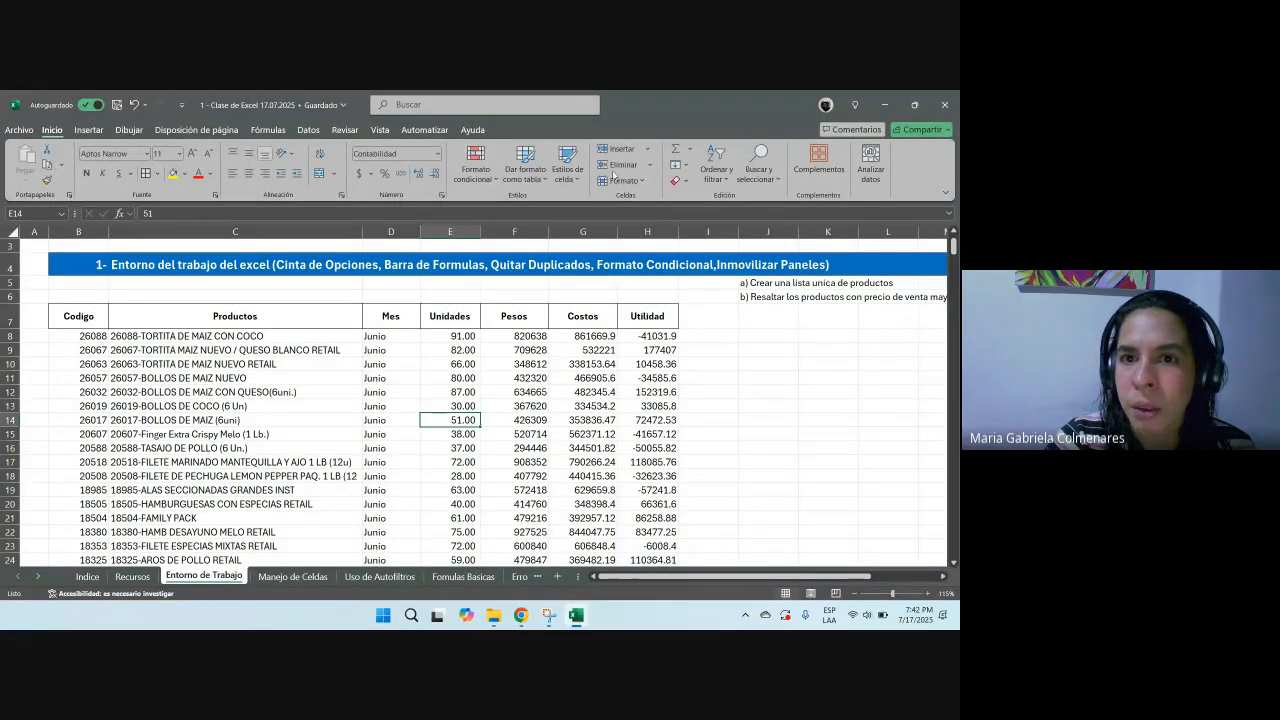
Step: Go through each ribbon tab in turn to review its command groups, ending on Datos
click(12, 132)
click(15, 132)
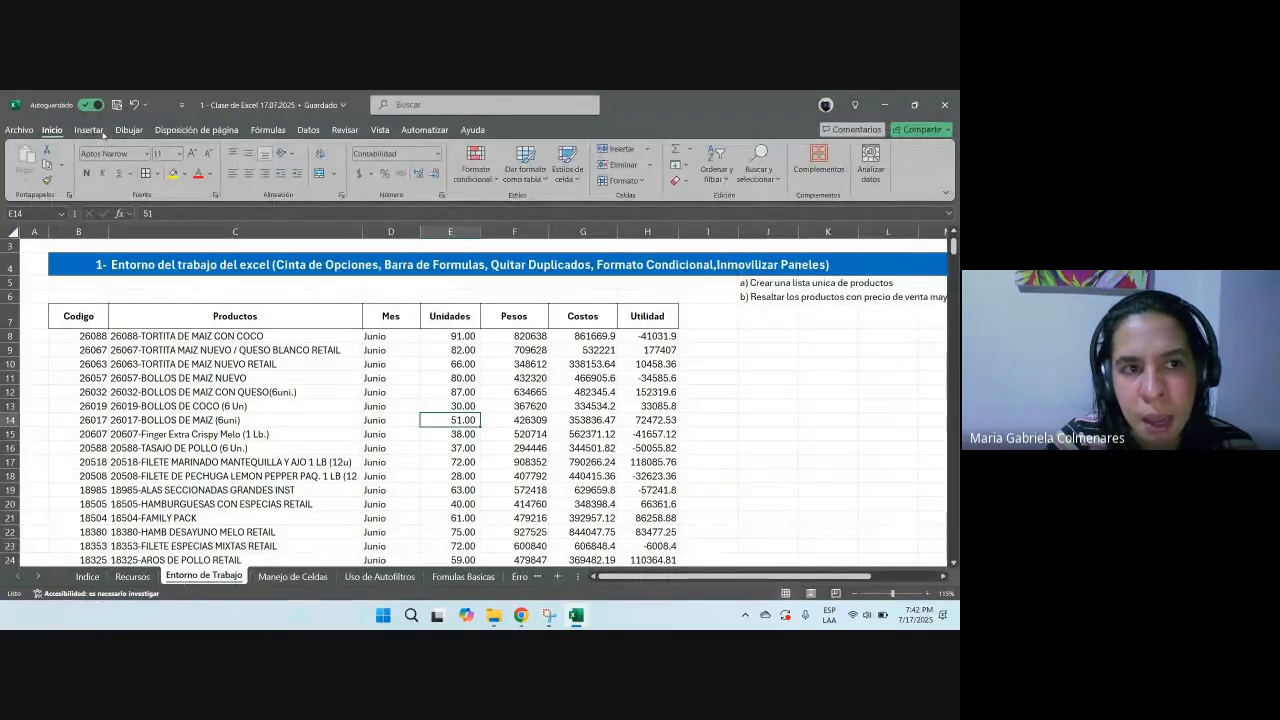
click(104, 133)
click(134, 132)
click(200, 132)
click(275, 132)
click(311, 132)
click(345, 132)
click(380, 132)
click(425, 132)
click(472, 132)
click(51, 131)
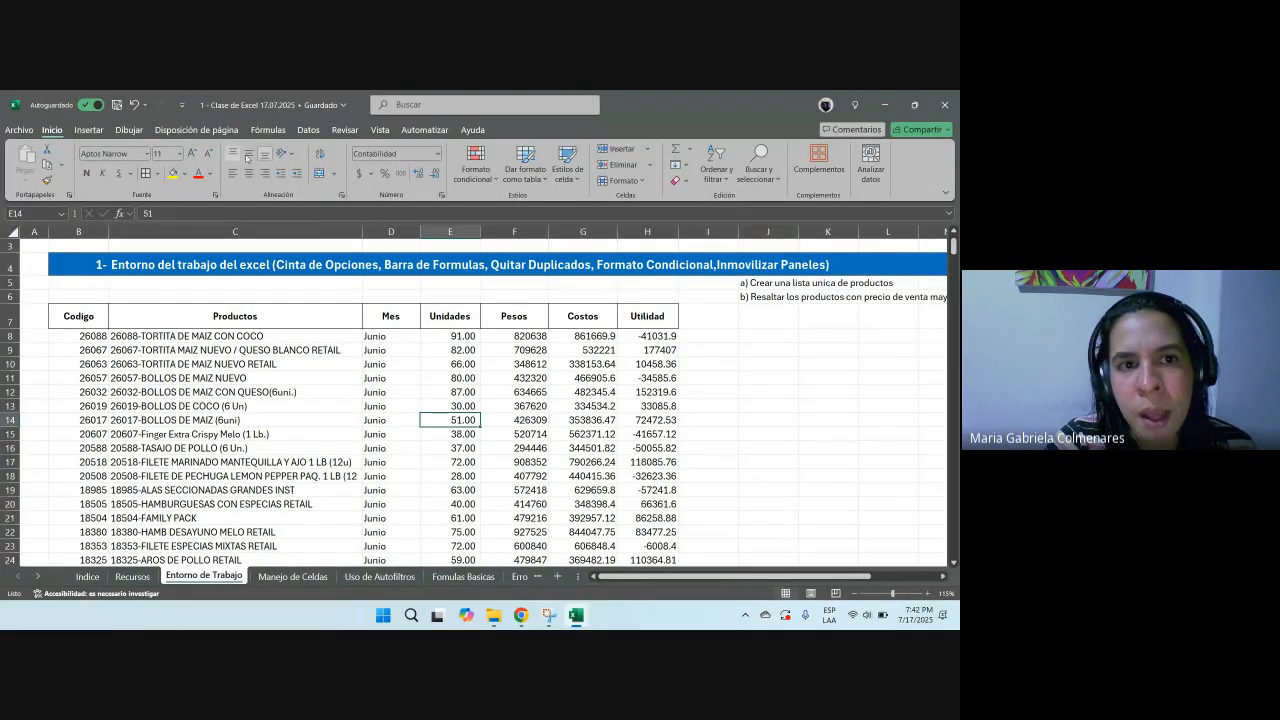
click(308, 130)
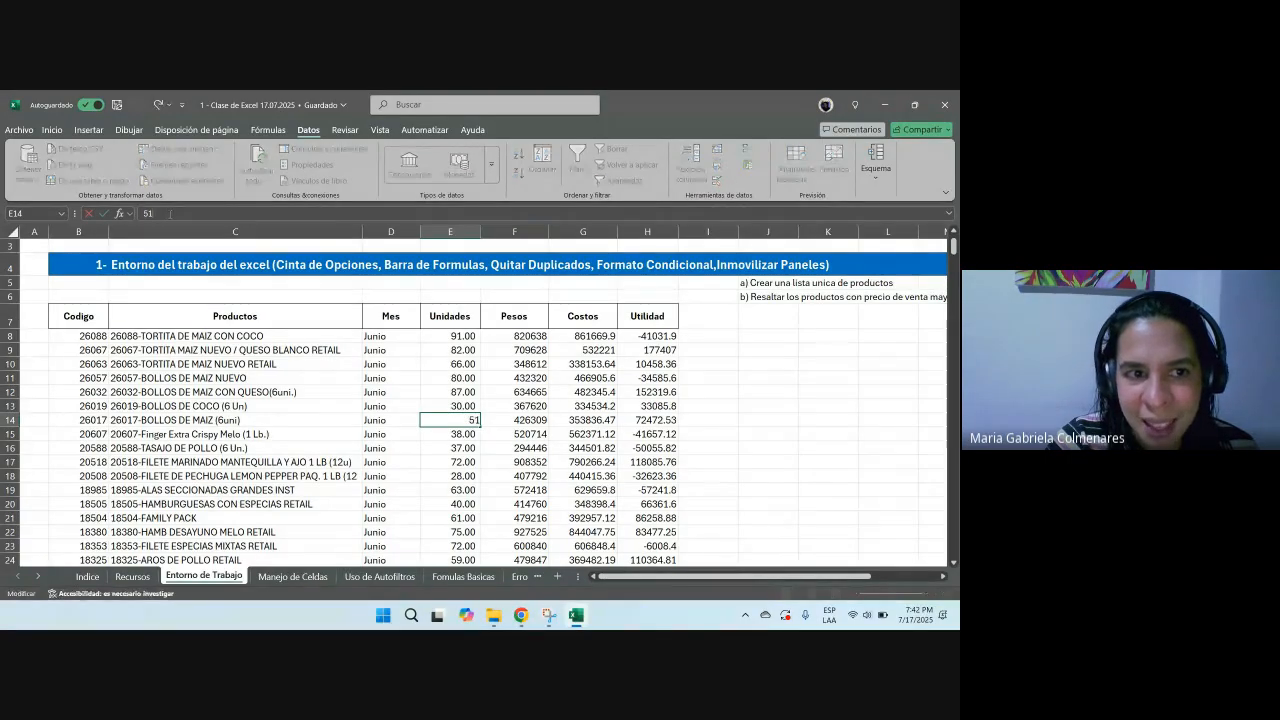
Step: Append sample text to the product name in C11 through the formula bar, then cancel the edit
click(771, 365)
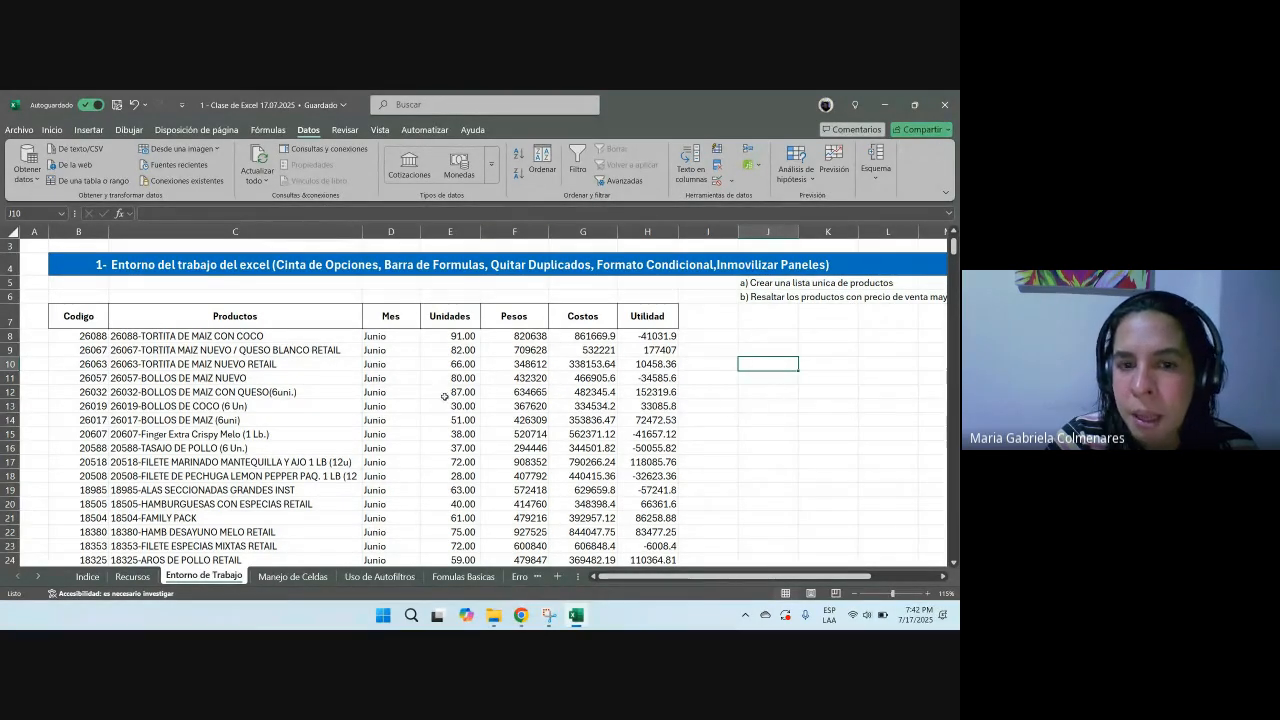
click(200, 378)
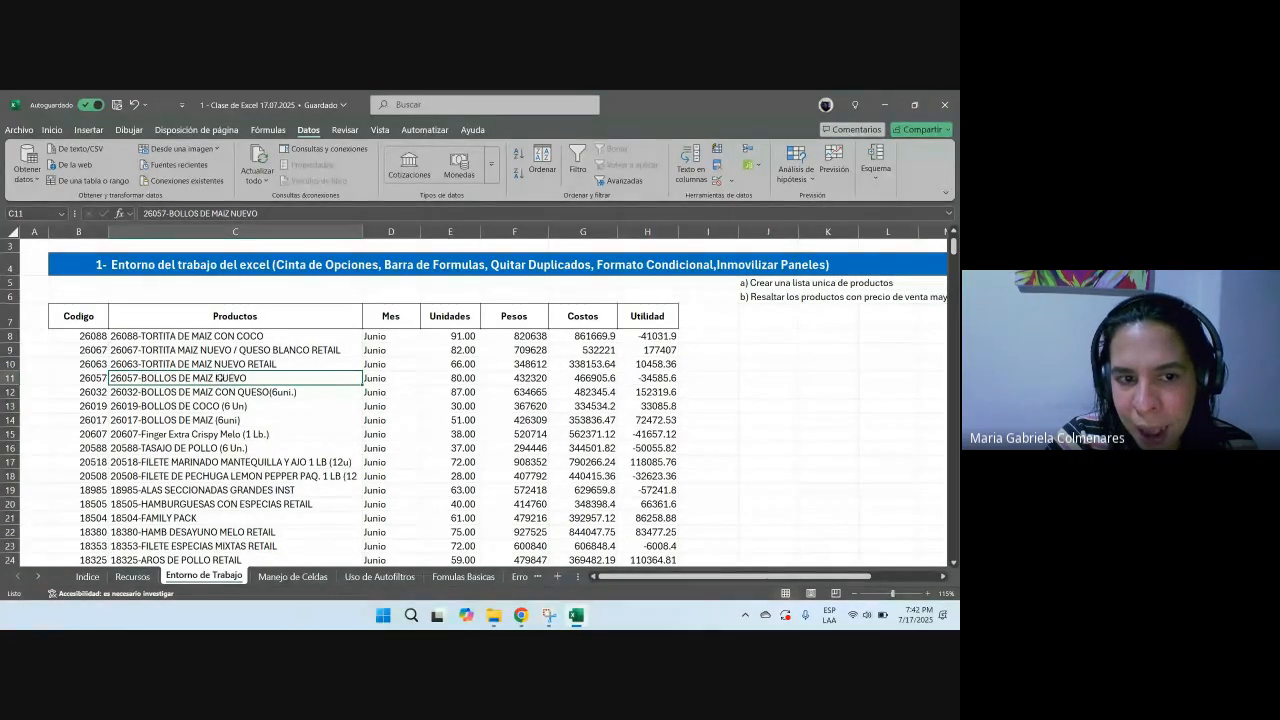
click(270, 213)
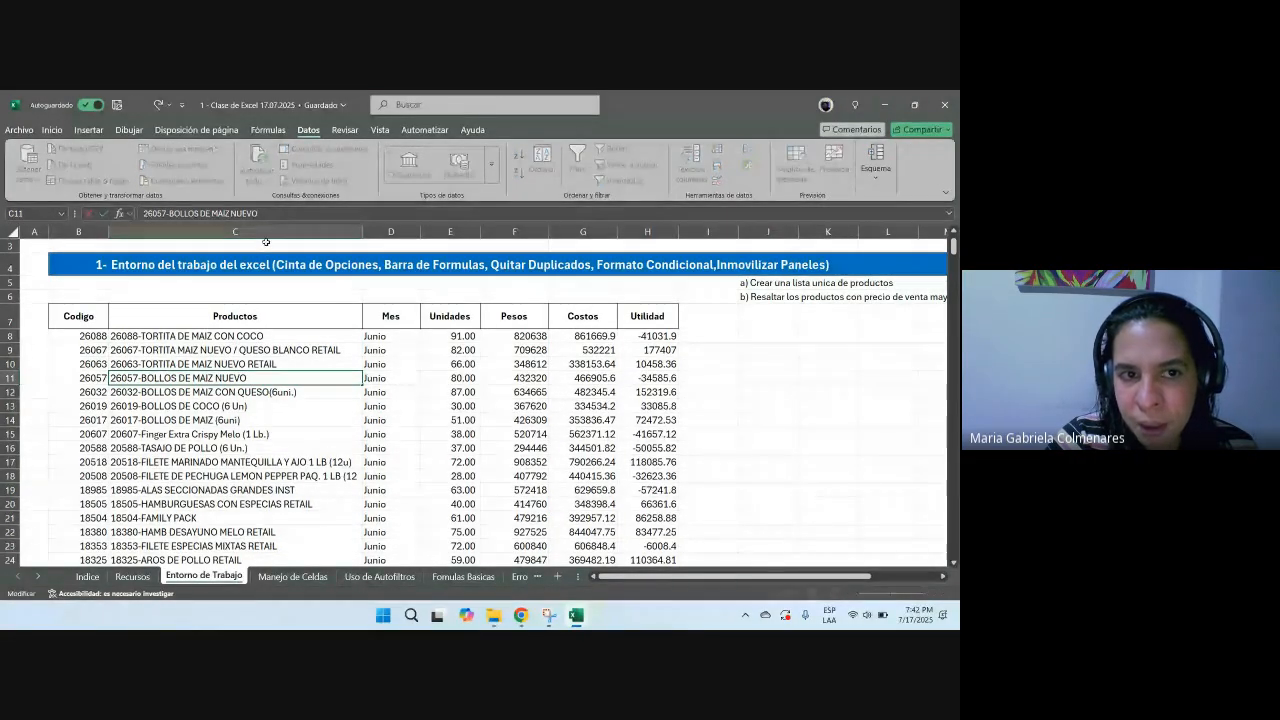
text(jksfdnsvkdfn l)
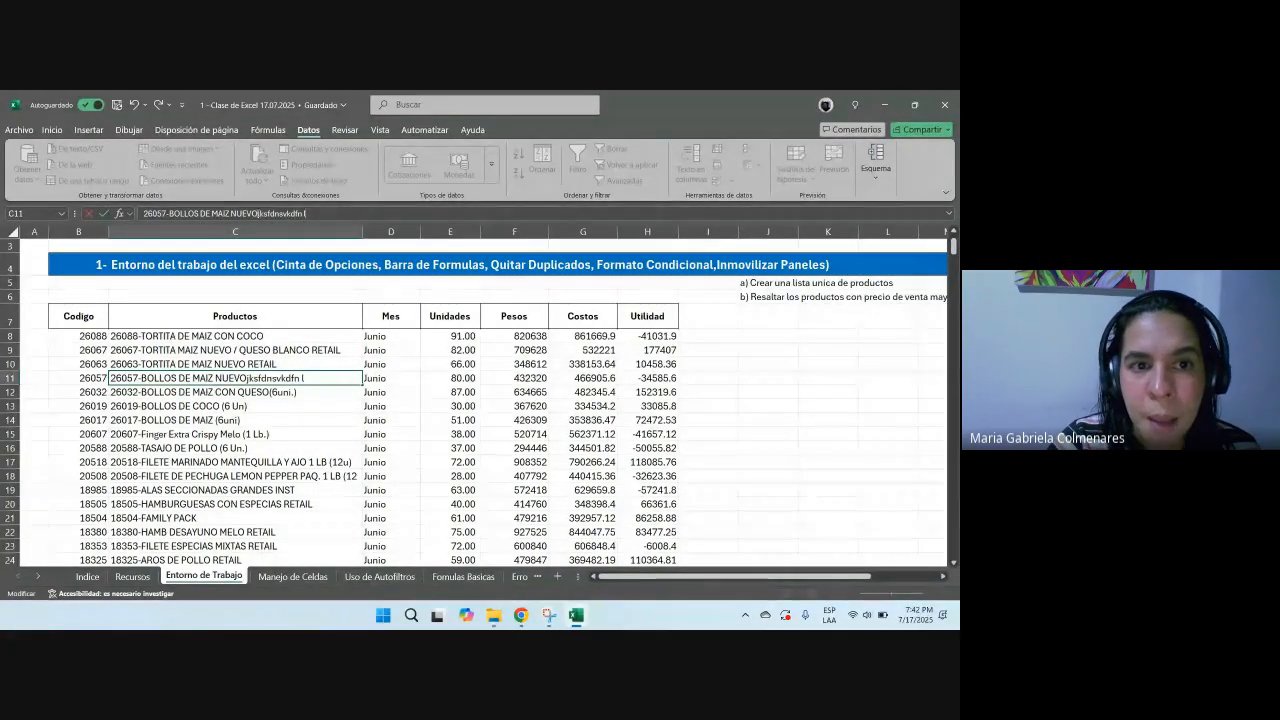
key(Escape)
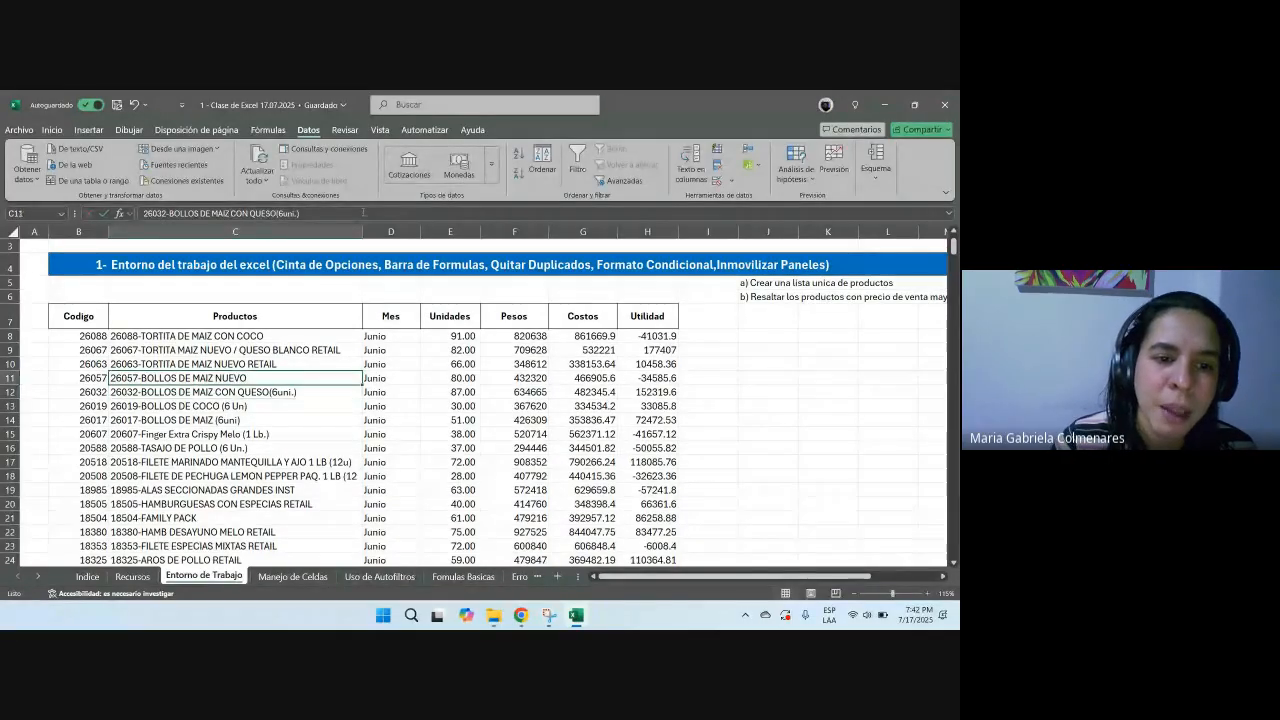
Step: Open the Insert Function dialog from J14 and browse the recently used and Lógica function lists
click(768, 419)
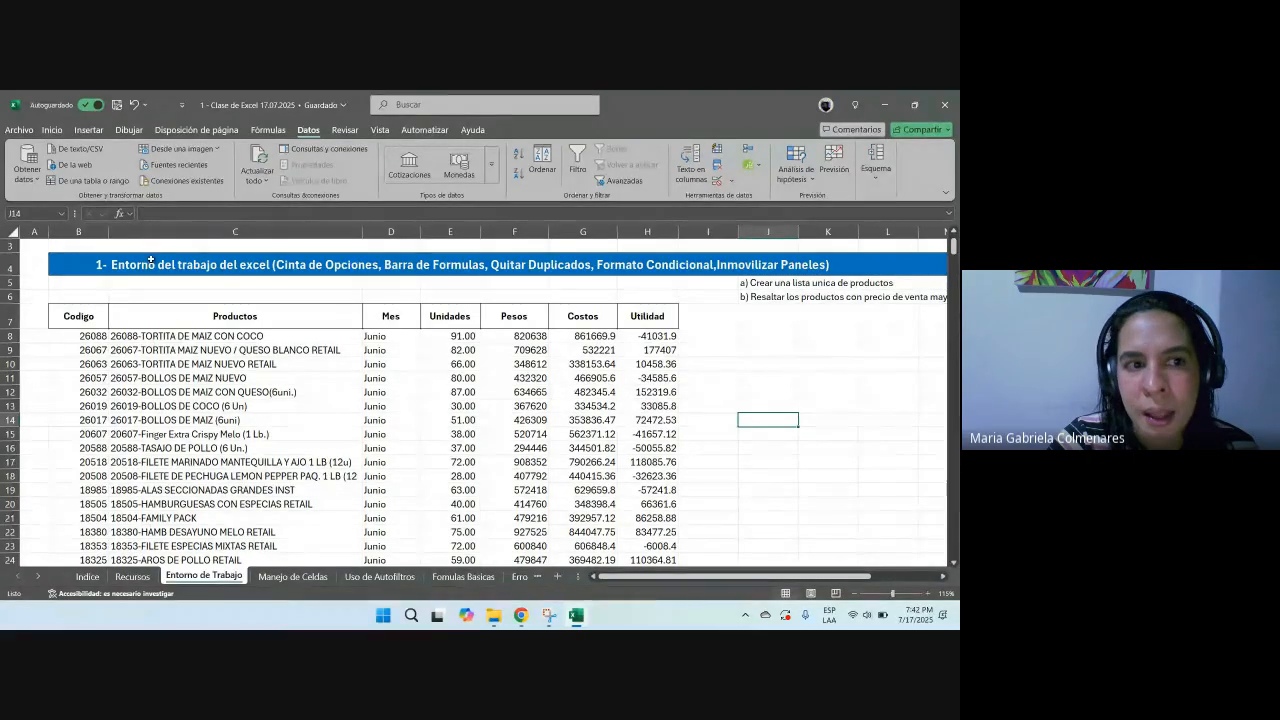
click(119, 214)
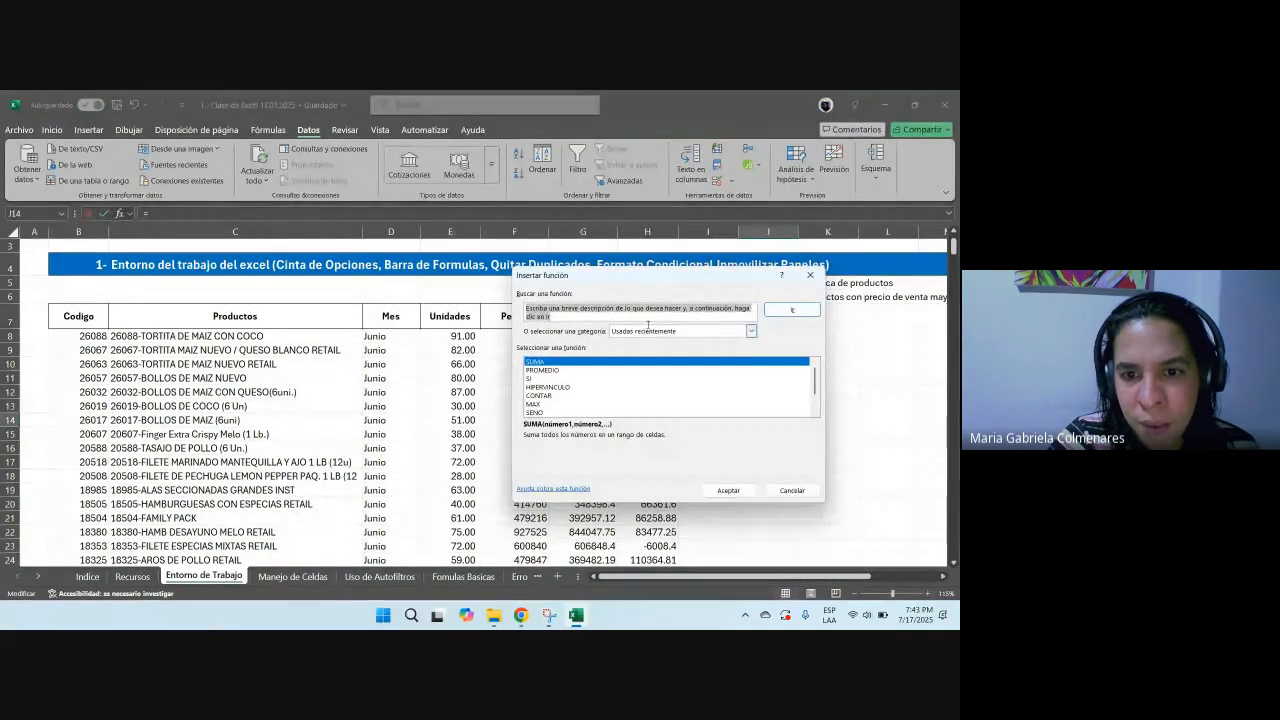
drag(620, 278, 423, 196)
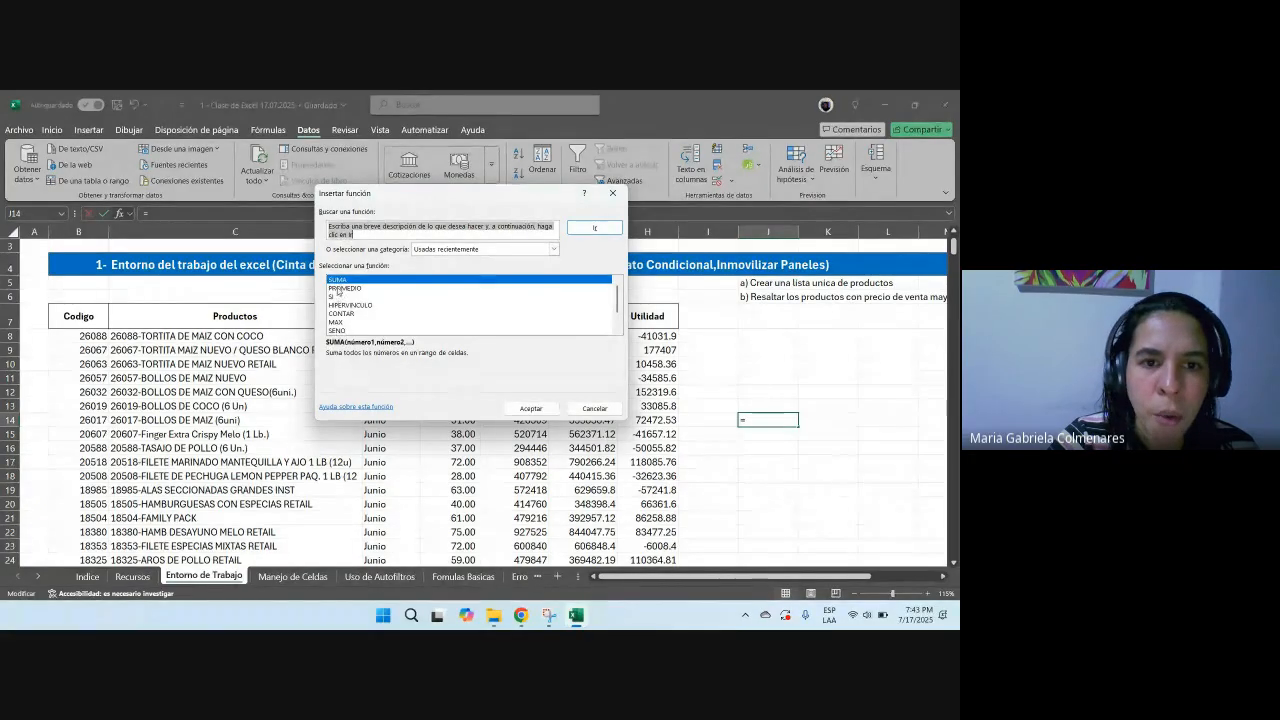
drag(342, 291, 342, 325)
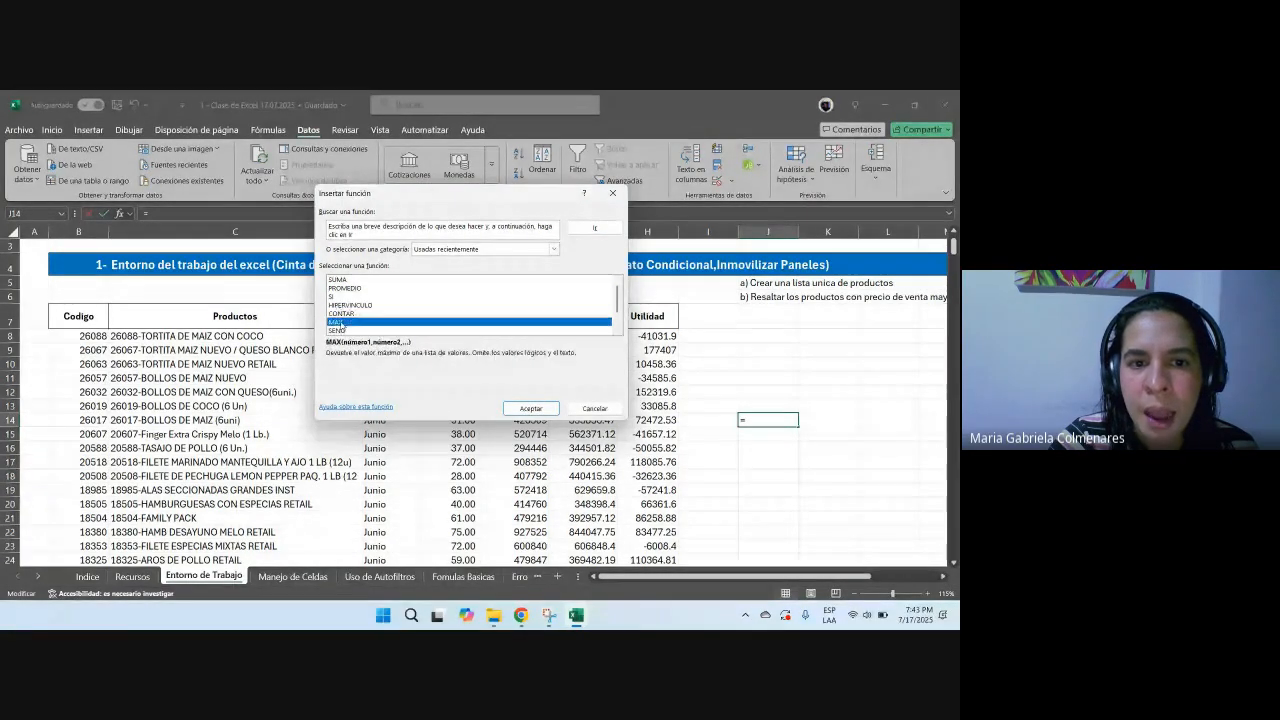
click(553, 250)
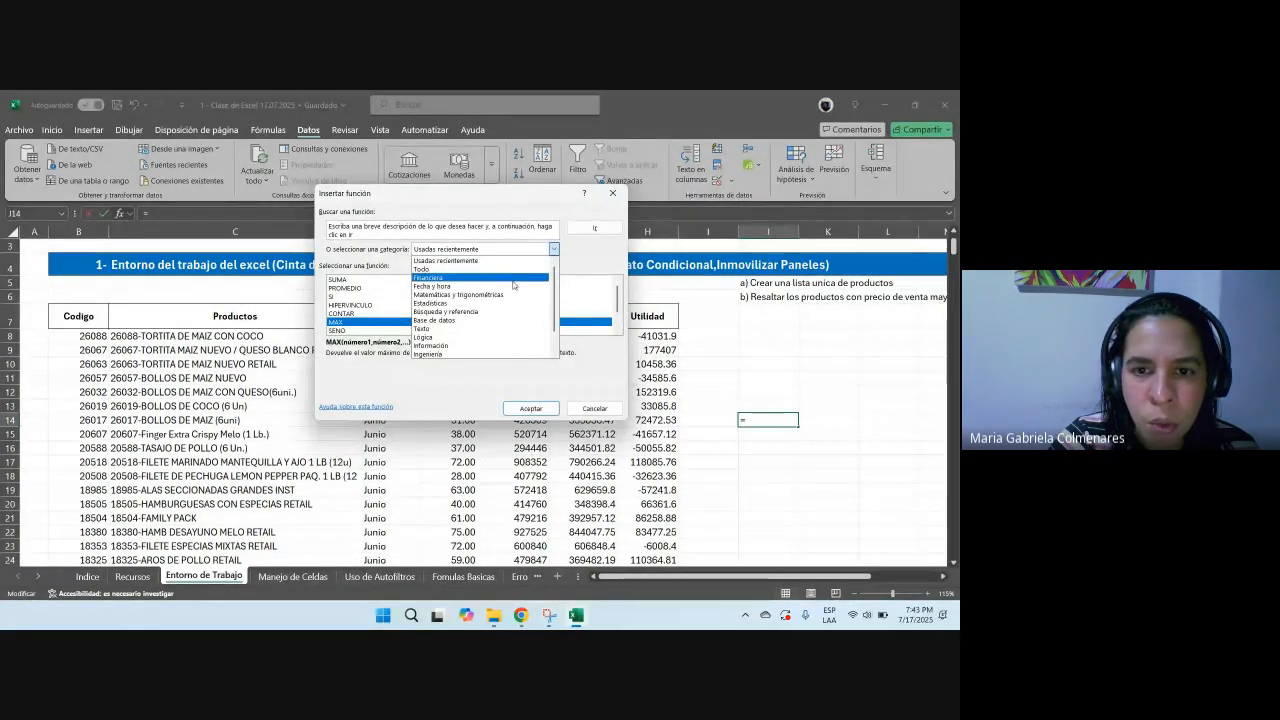
scroll(500, 300, down, 1)
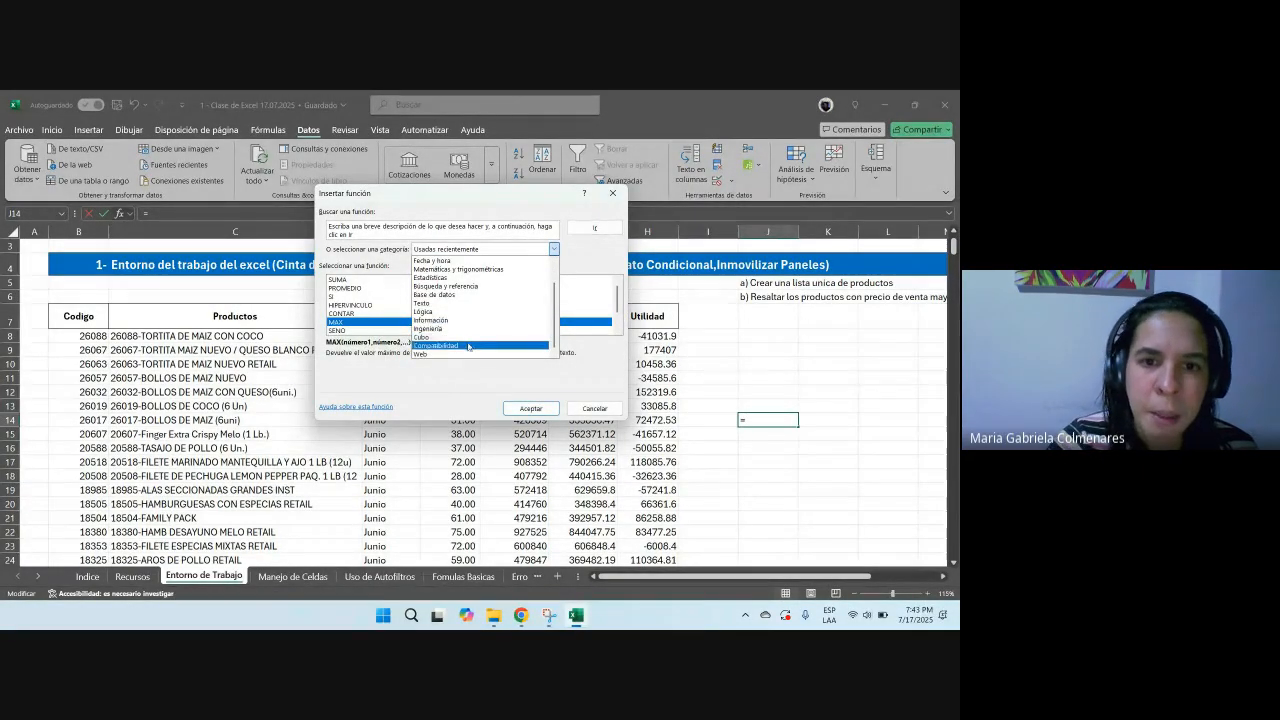
scroll(469, 340, up, 1)
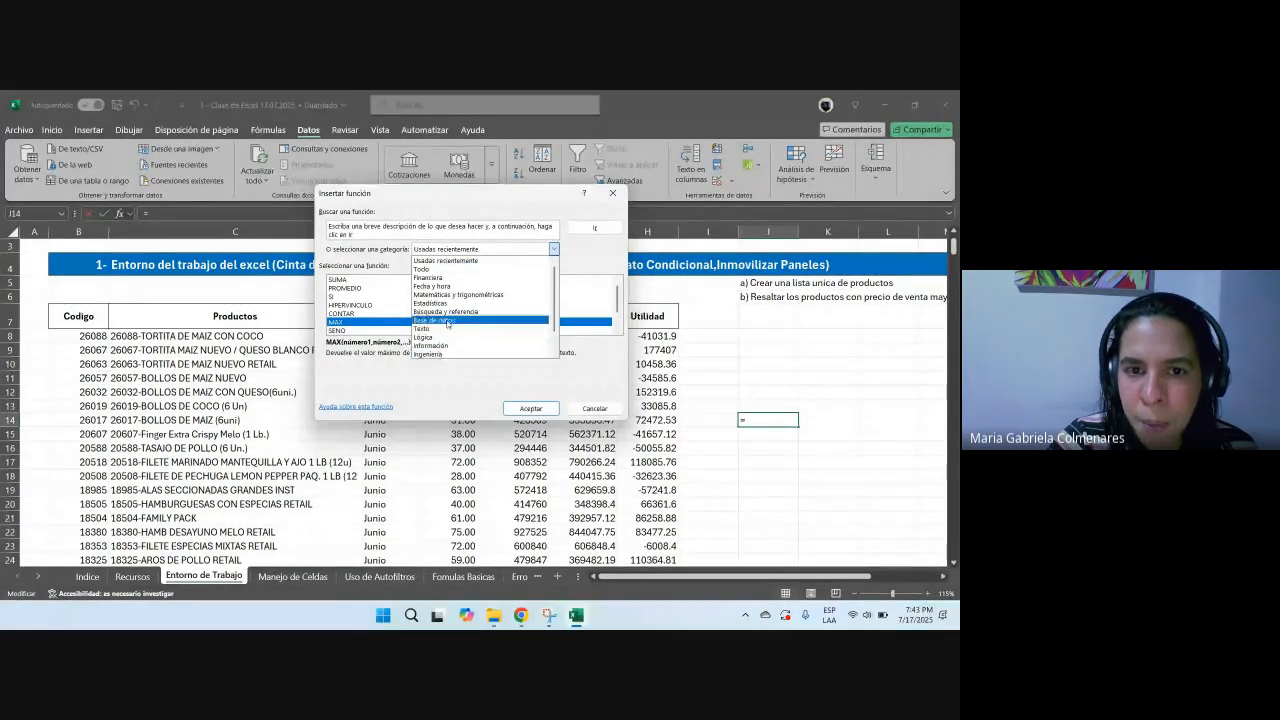
click(441, 338)
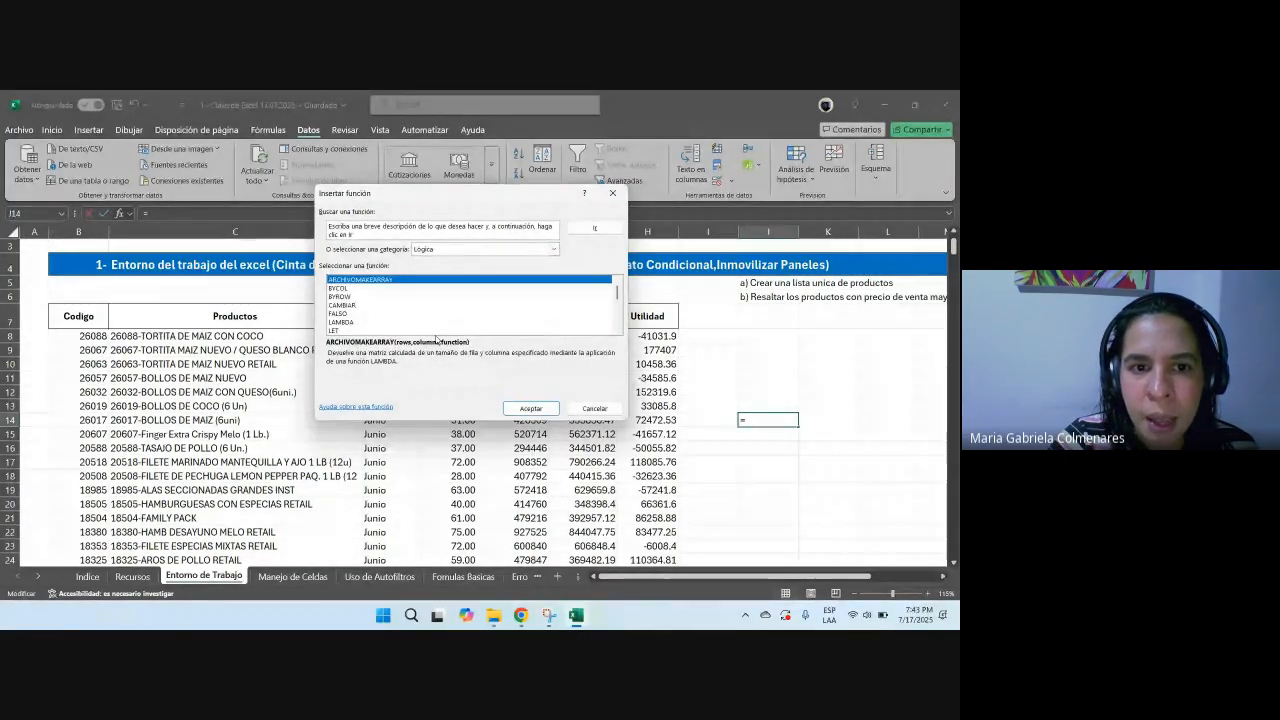
scroll(403, 311, down, 1)
click(342, 307)
click(367, 316)
scroll(418, 320, up, 2)
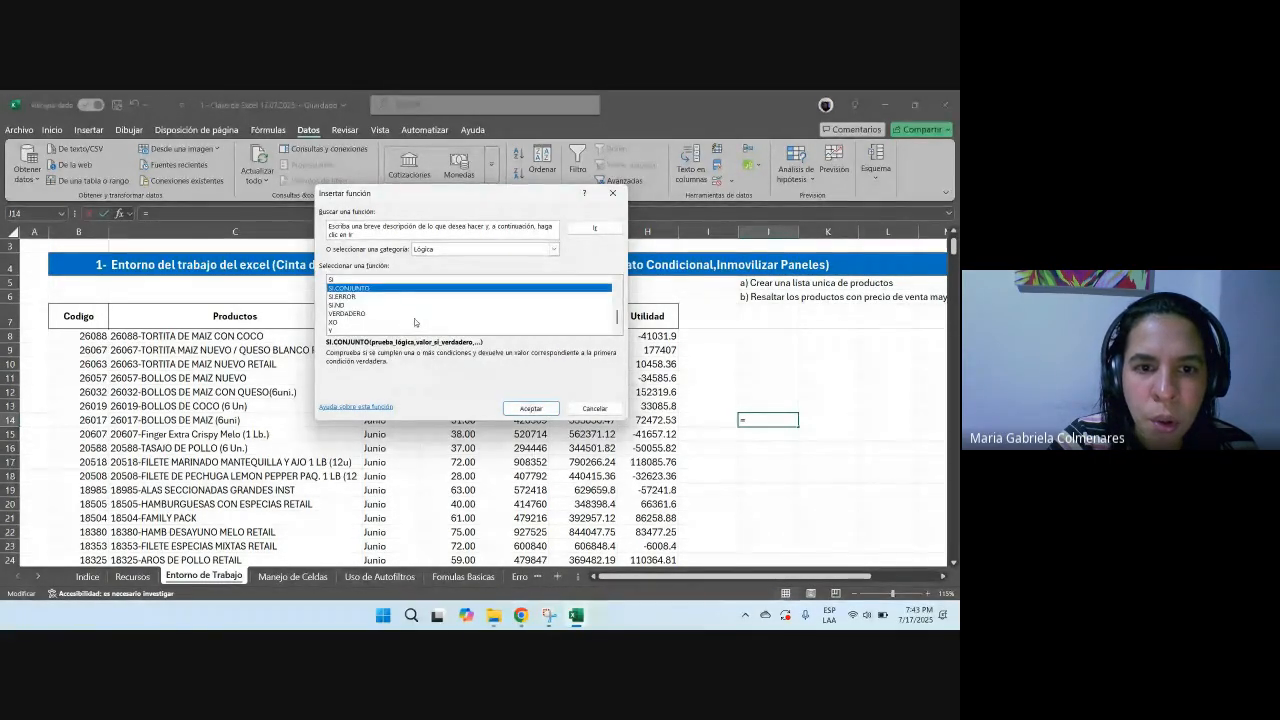
Step: Browse the Financiera and Texto function categories, then cancel the Insert Function dialog
click(423, 254)
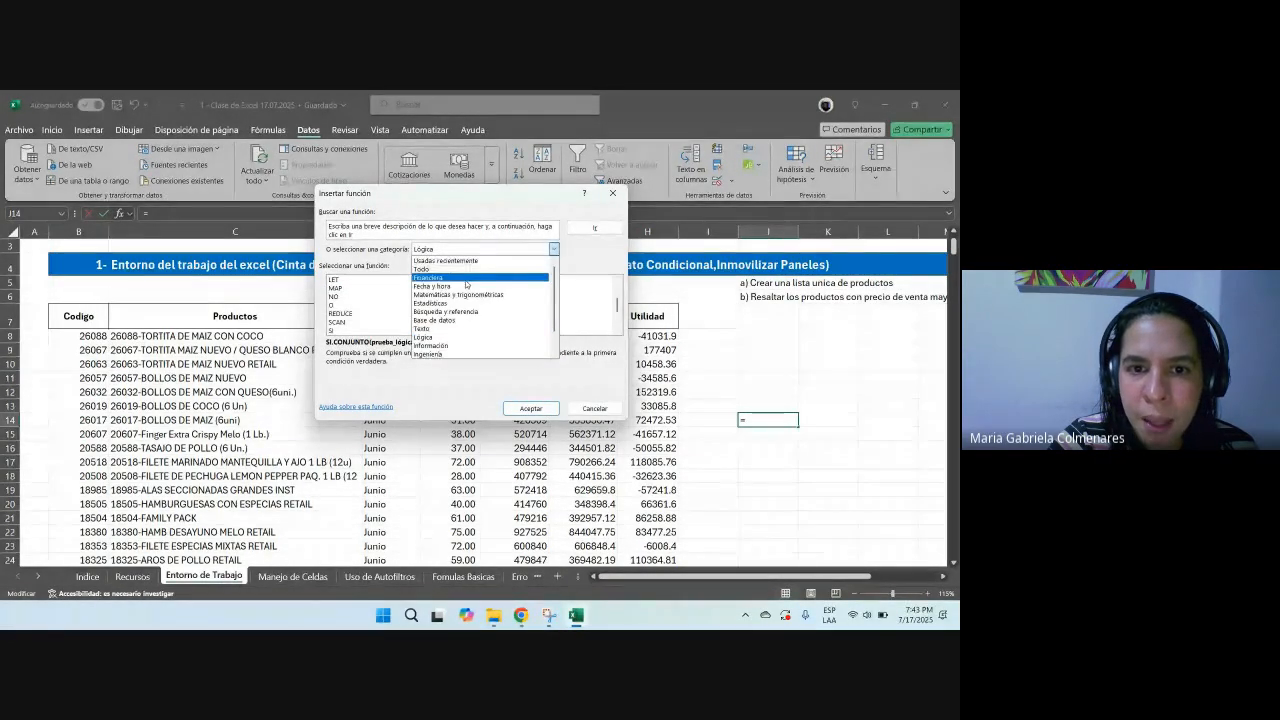
click(442, 279)
scroll(400, 307, down, 10)
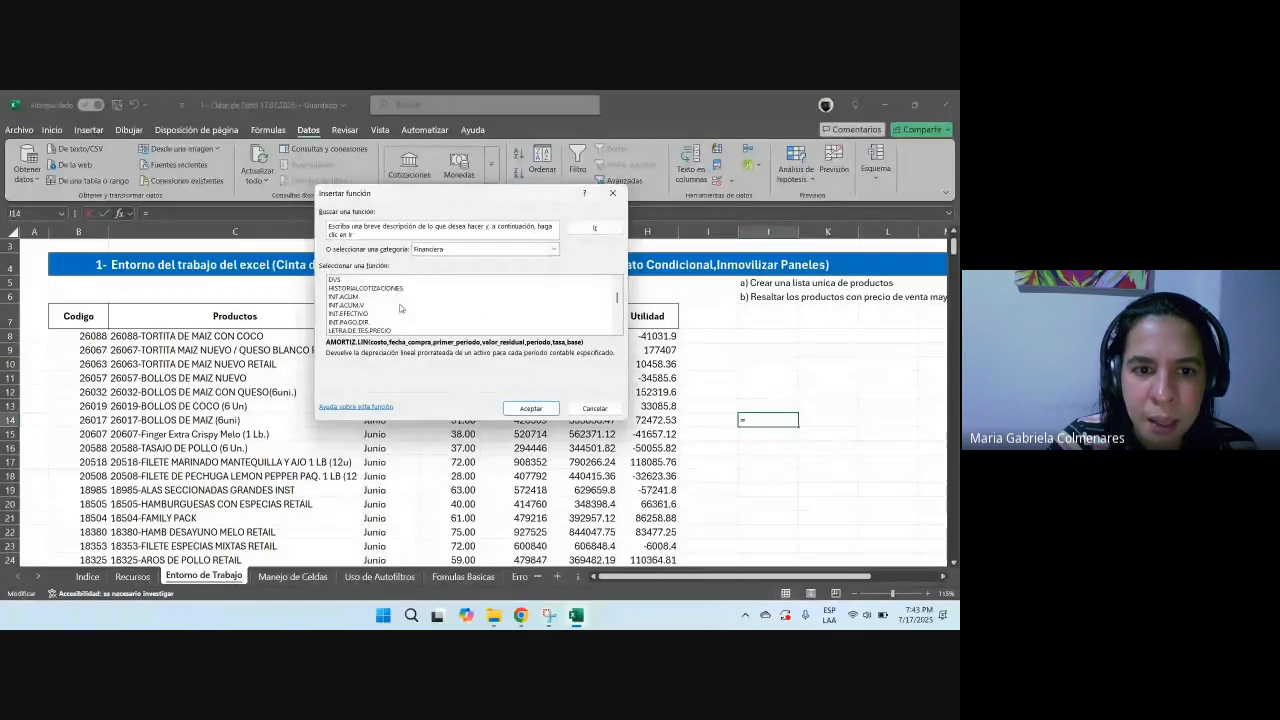
scroll(400, 307, down, 5)
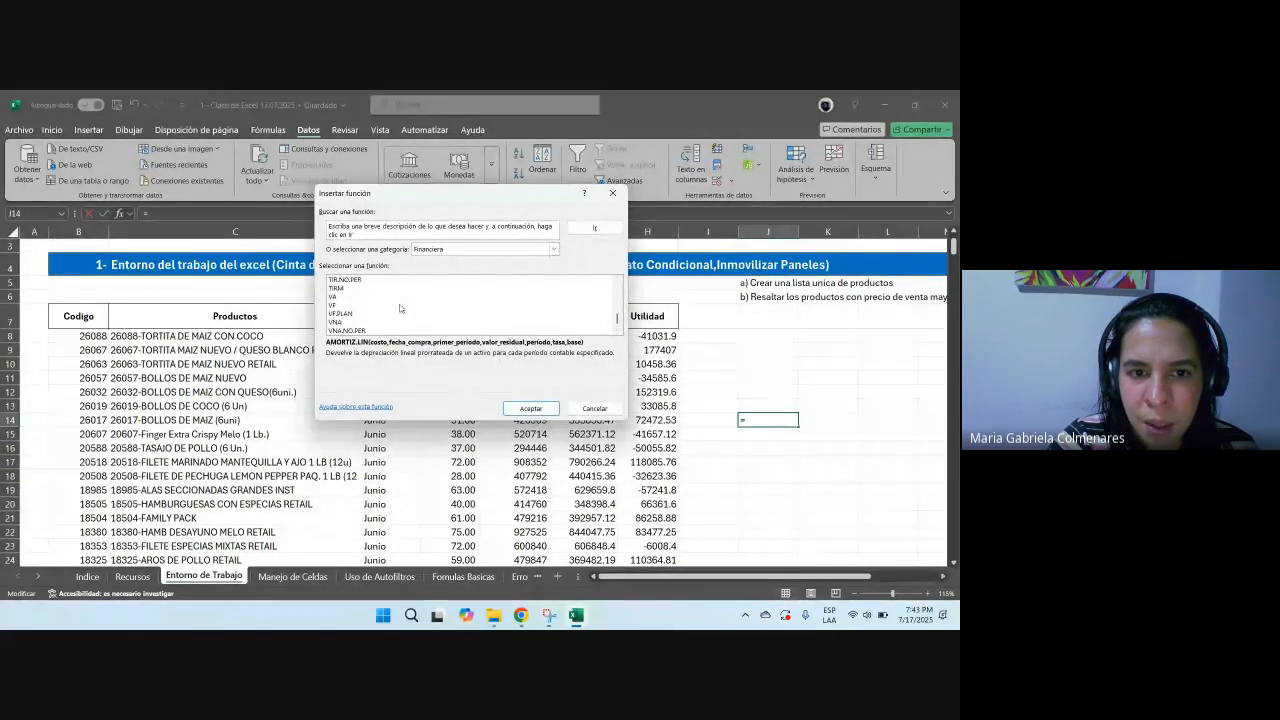
scroll(374, 301, up, 6)
click(500, 249)
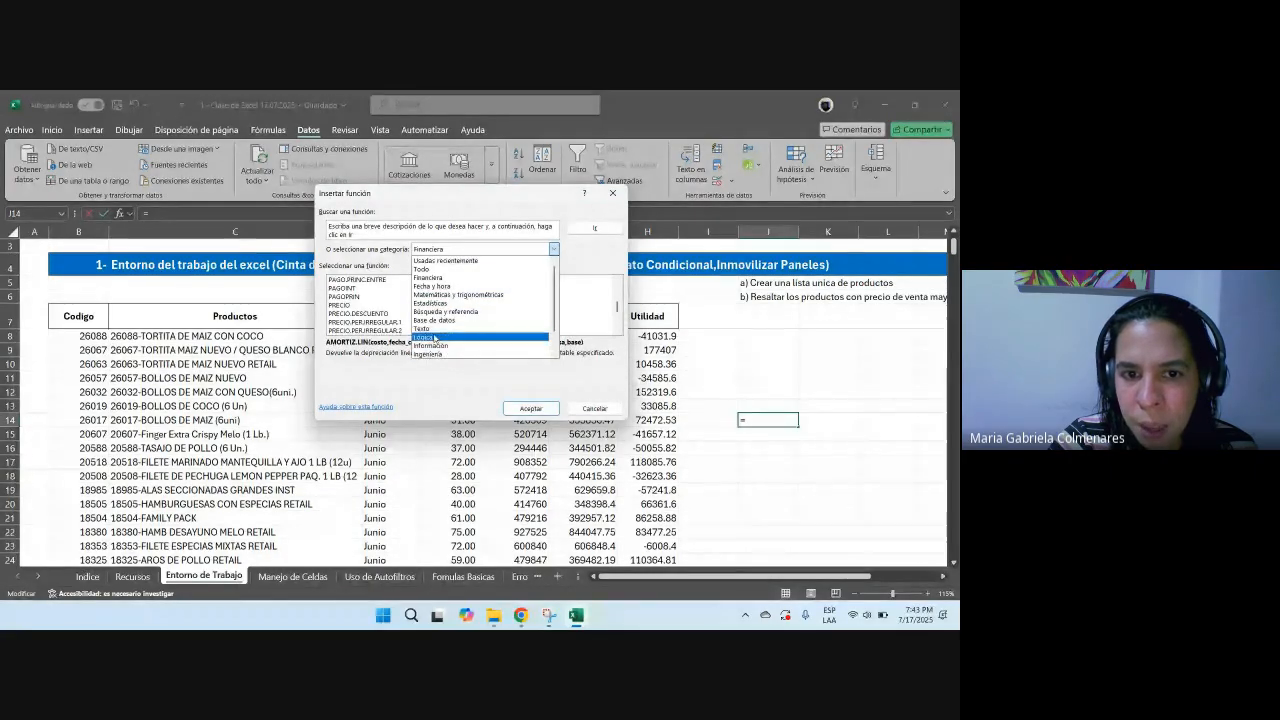
click(433, 328)
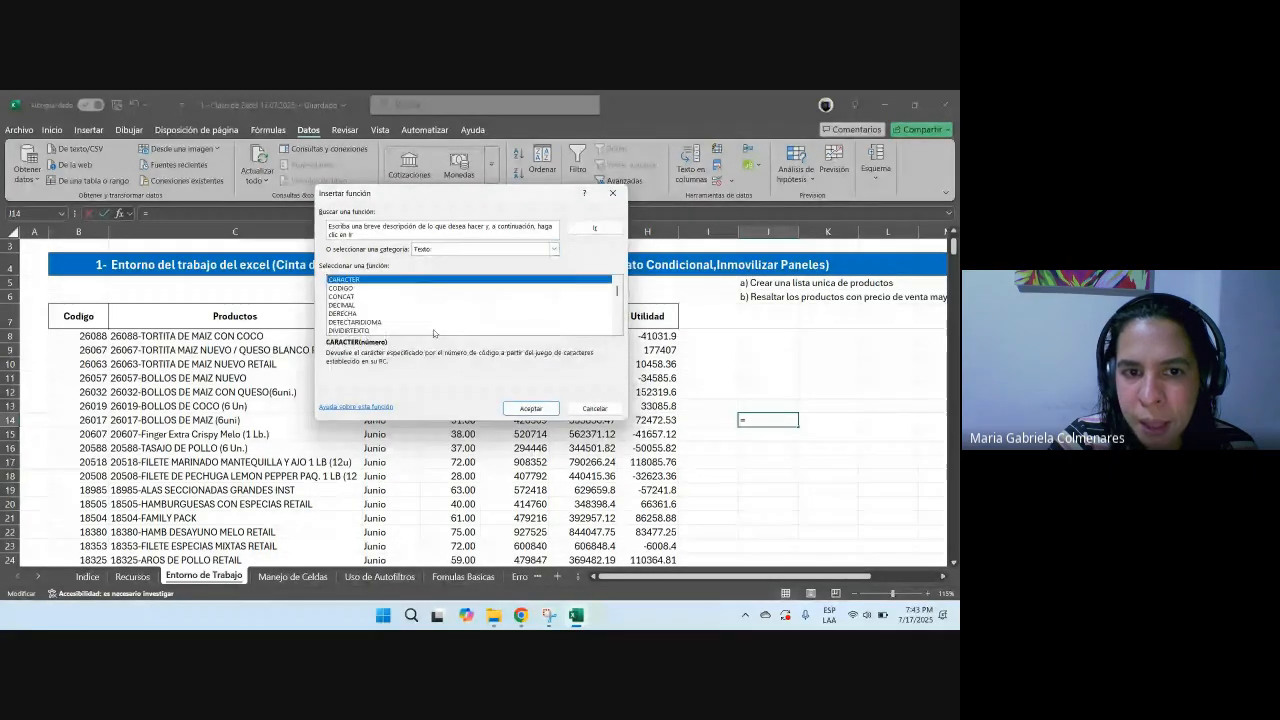
click(596, 409)
click(468, 394)
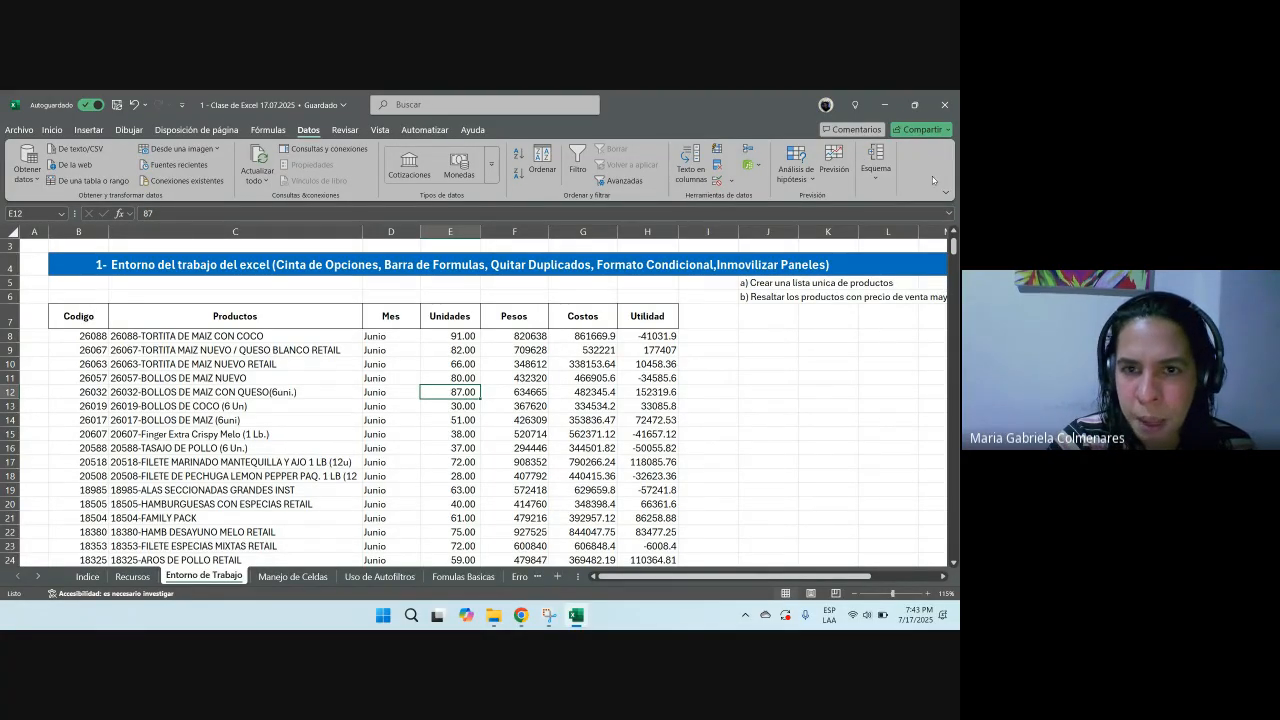
Step: Open the Insert Function dialog again from cell I11 and close it
click(256, 348)
click(720, 372)
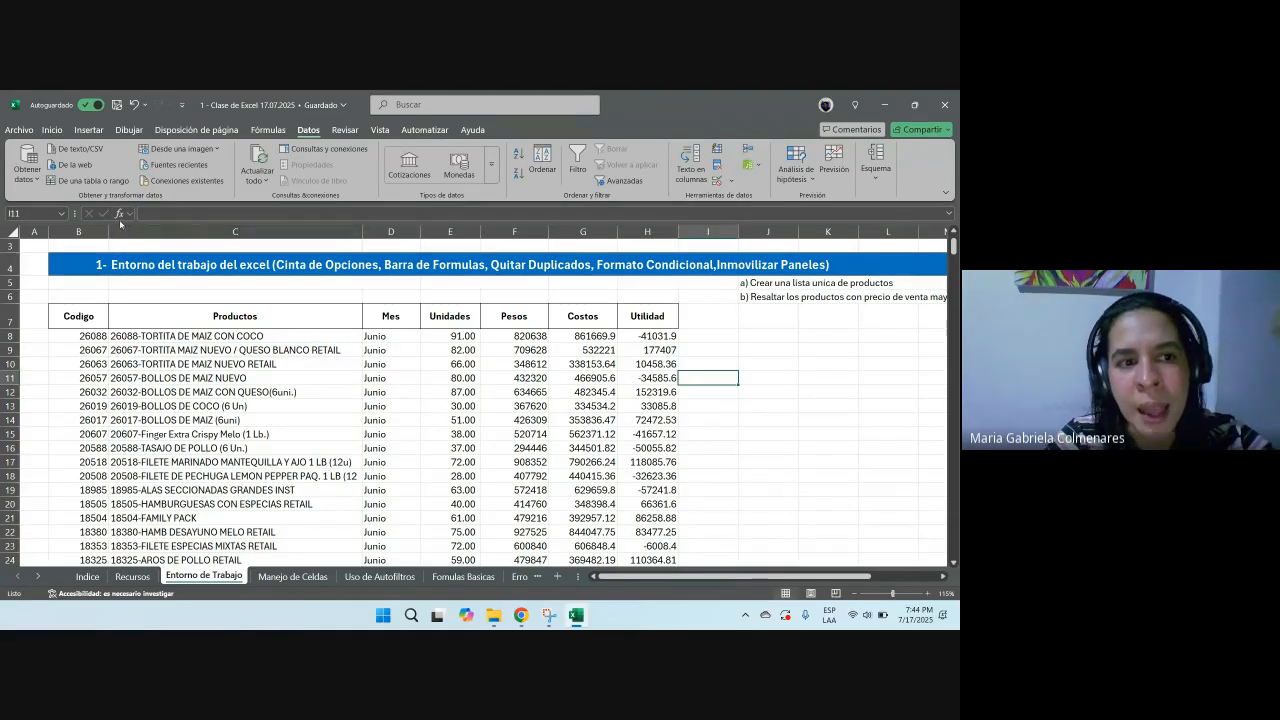
click(118, 213)
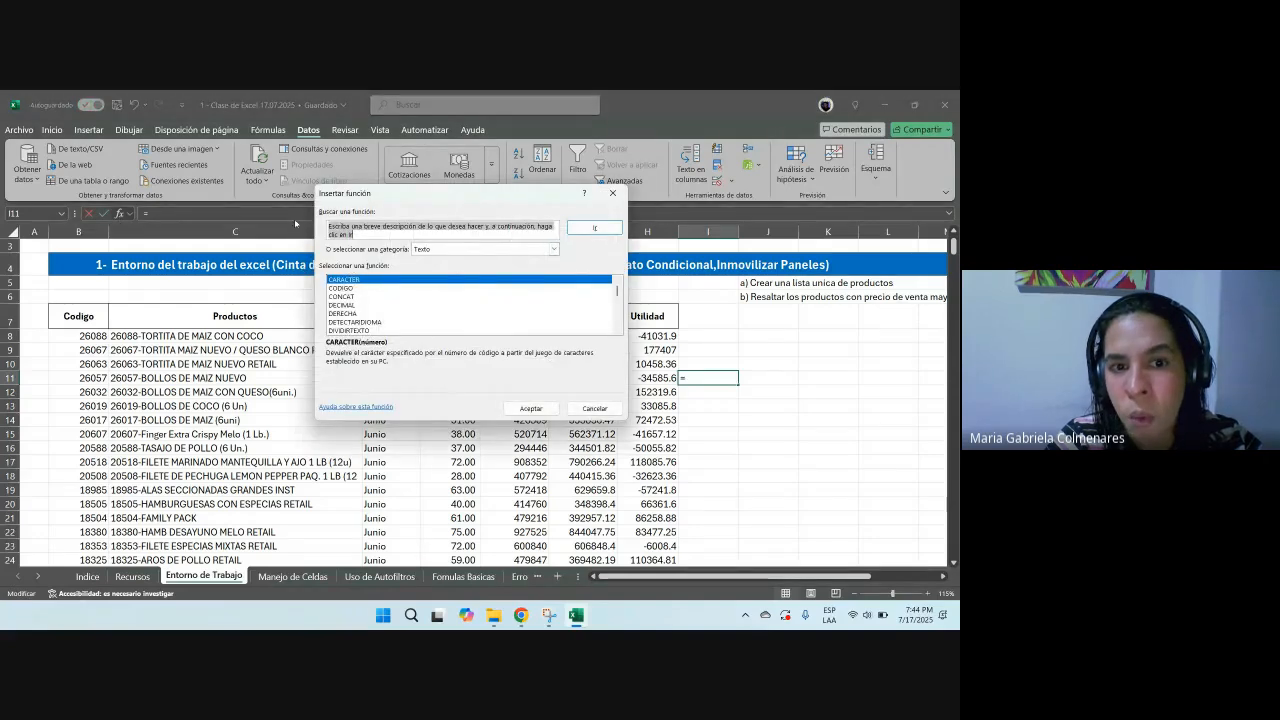
click(613, 193)
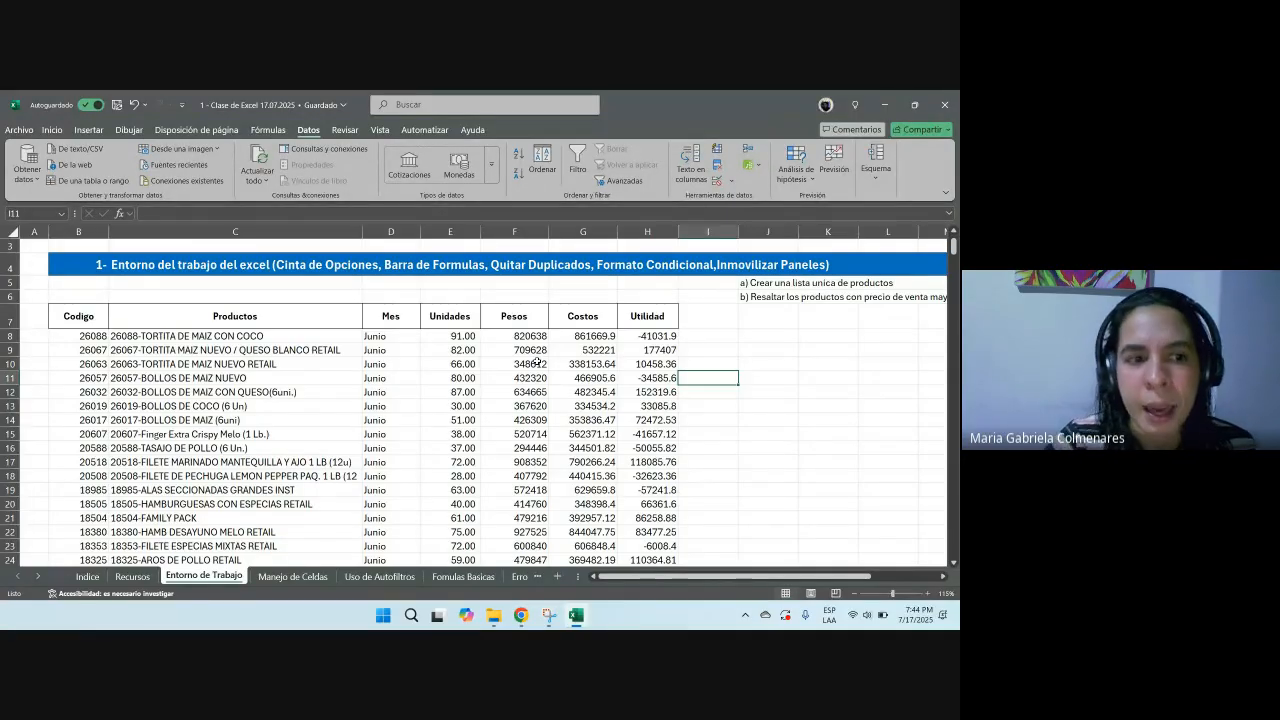
Step: Select blocks of the product table, scroll down the rows and pick individual product cells
drag(91, 317, 642, 531)
drag(200, 322, 192, 518)
scroll(192, 460, down, 3)
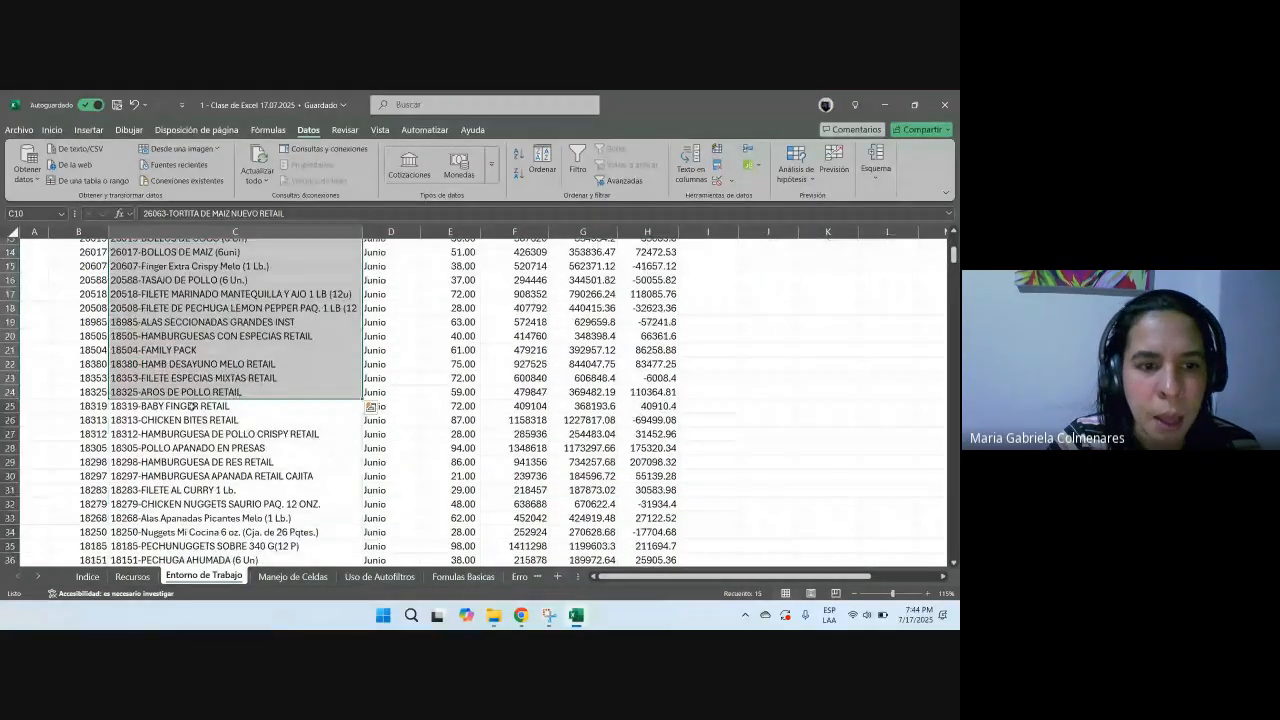
click(175, 353)
click(188, 405)
click(213, 474)
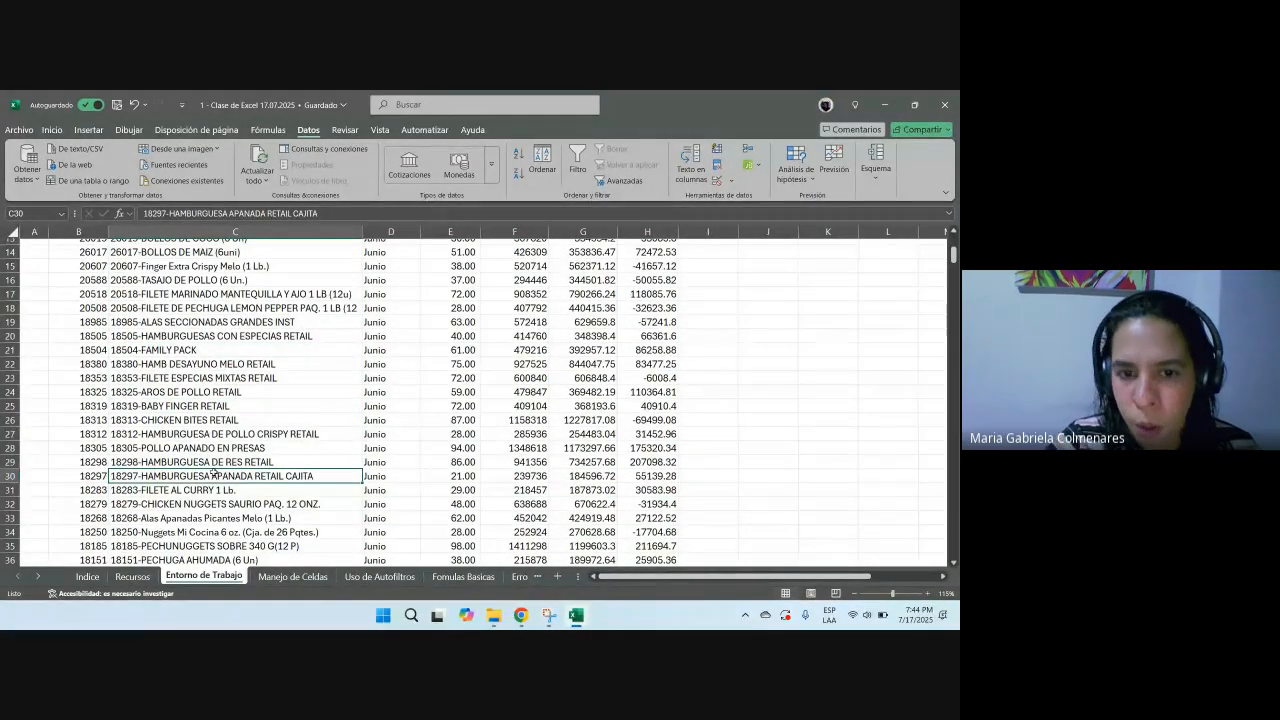
scroll(213, 474, up, 5)
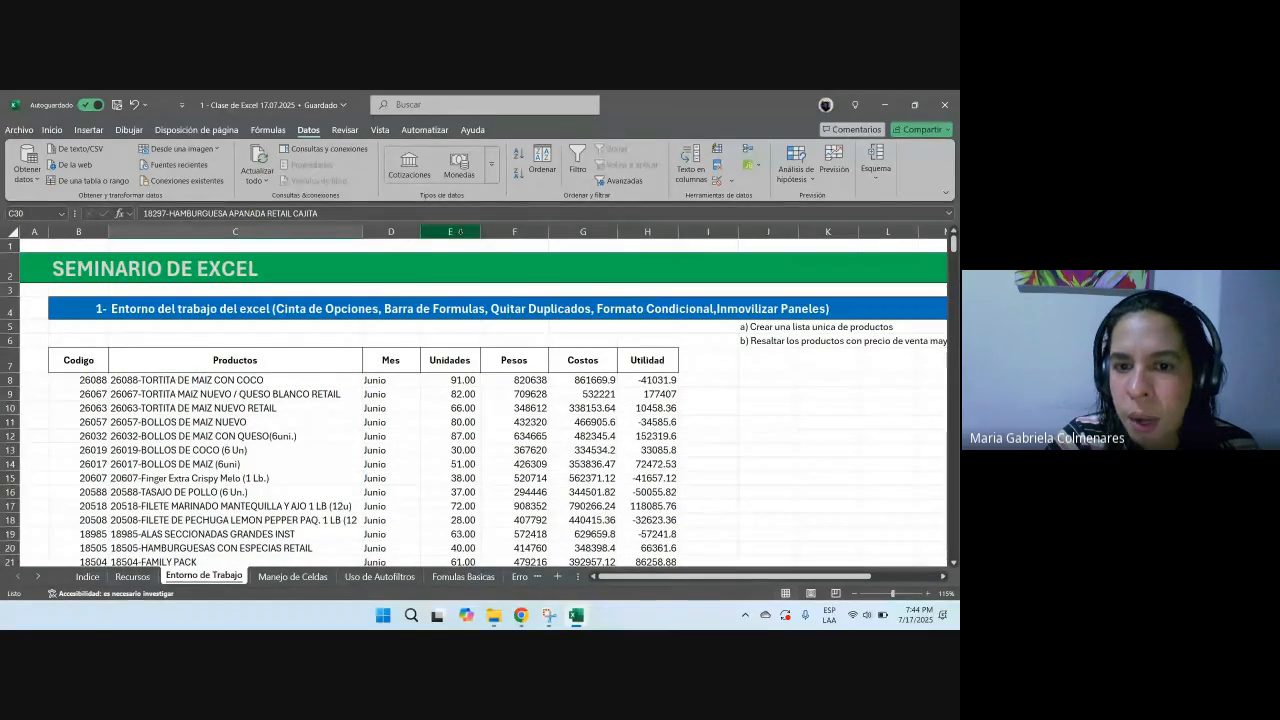
Step: Select whole columns E, F and H one at a time, then columns F through H together
click(464, 233)
click(514, 232)
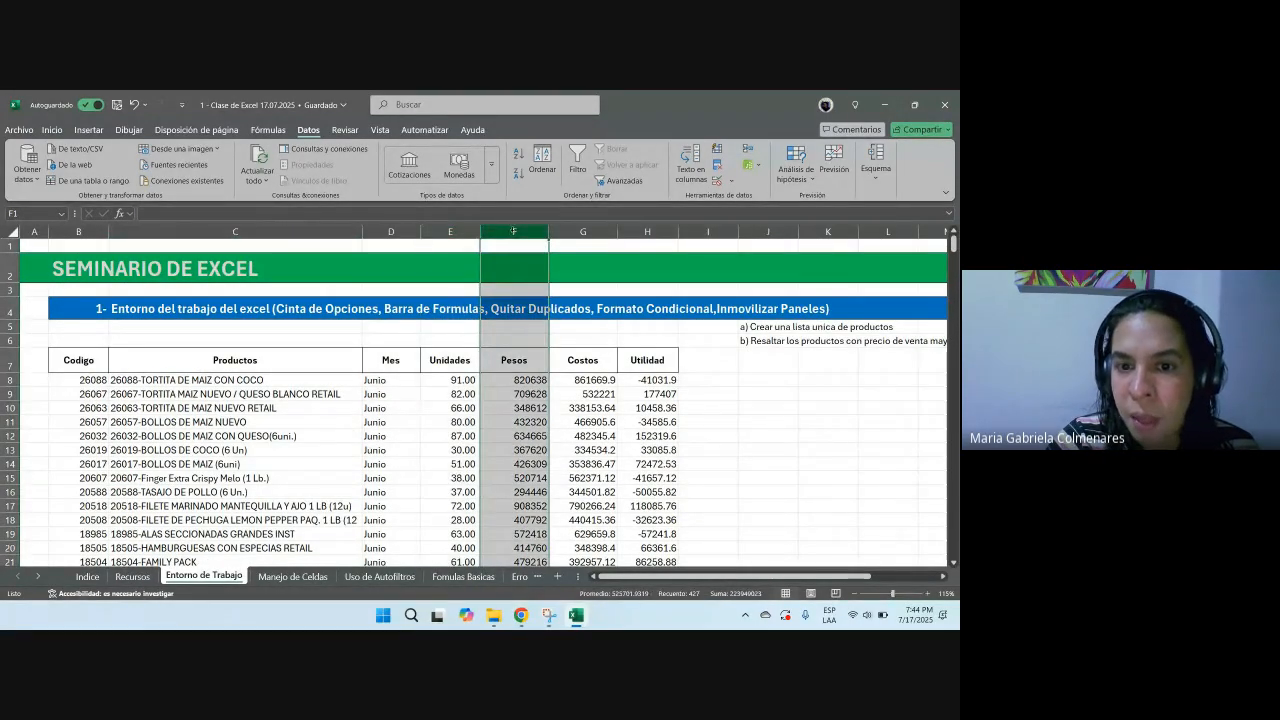
click(647, 229)
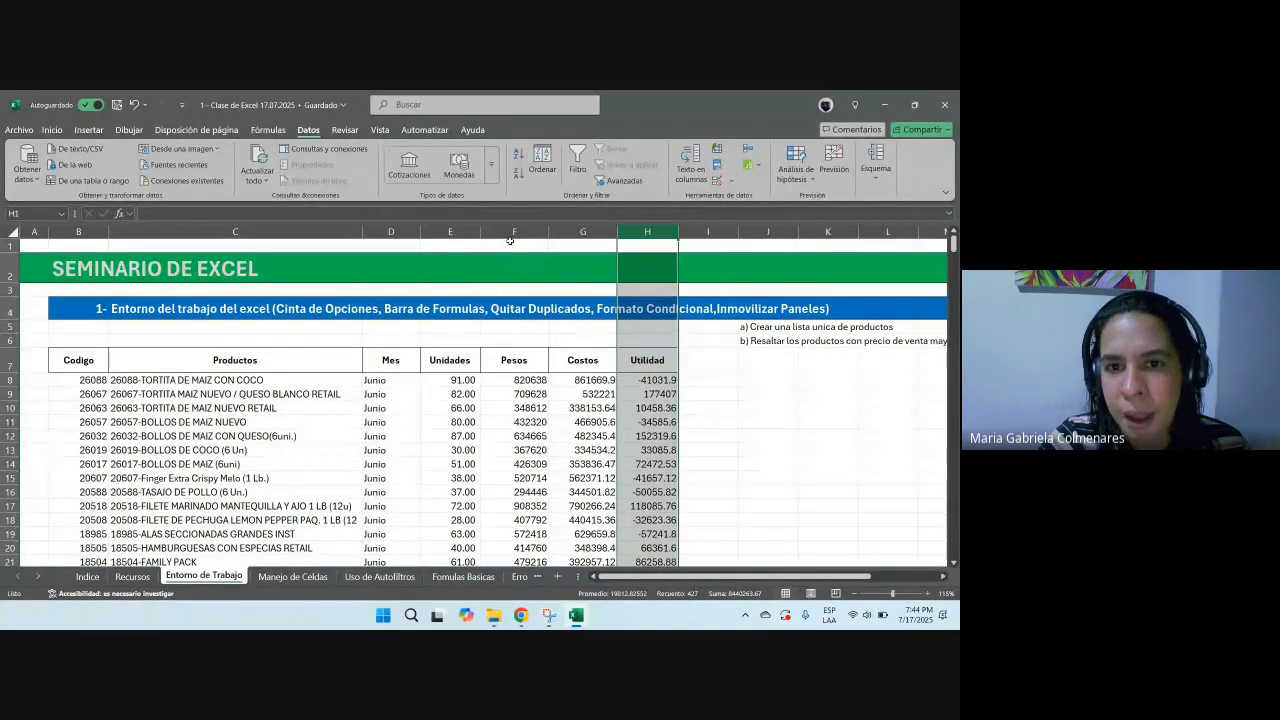
drag(514, 232, 650, 232)
click(545, 407)
click(584, 407)
click(51, 130)
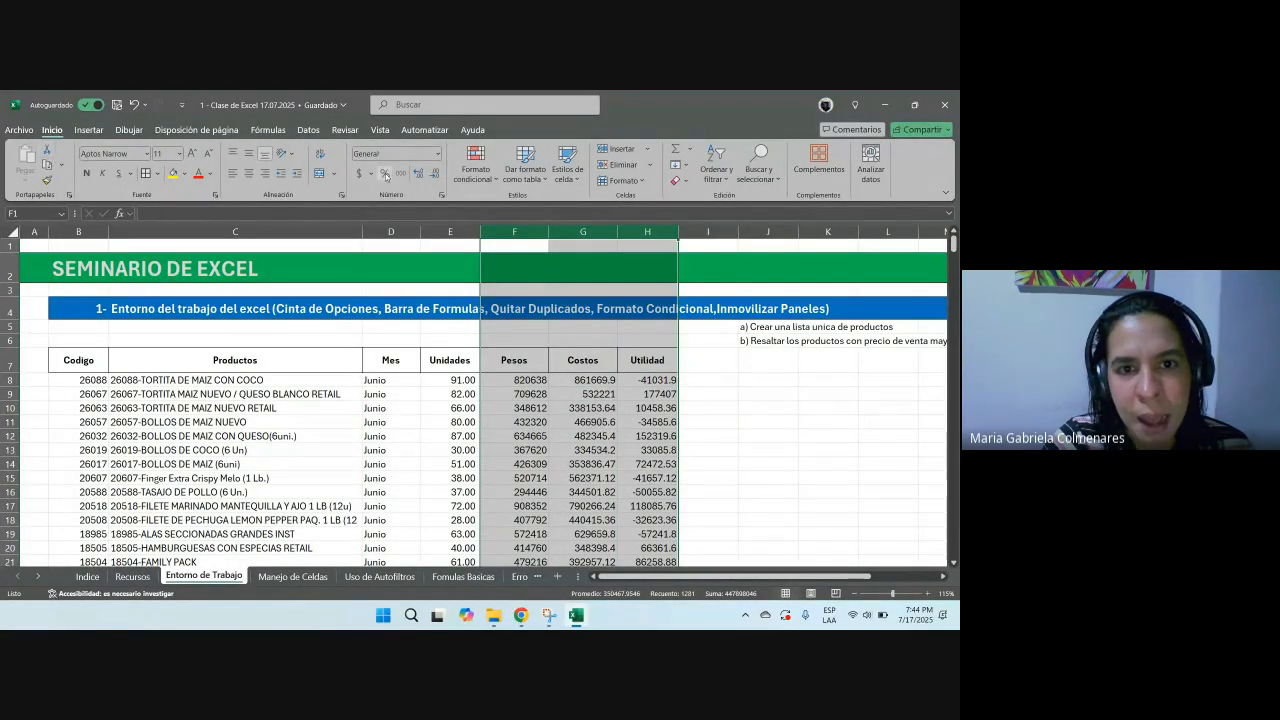
mouse_move(521, 615)
click(483, 578)
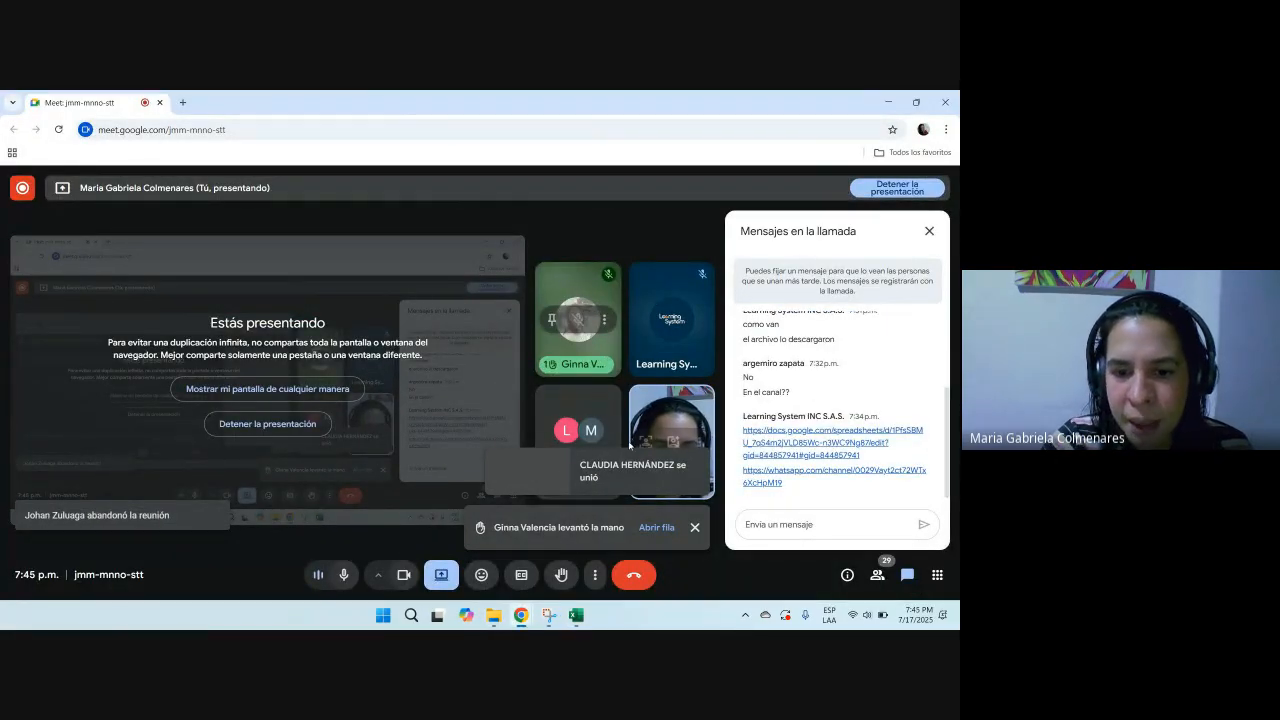
key(alt+Tab)
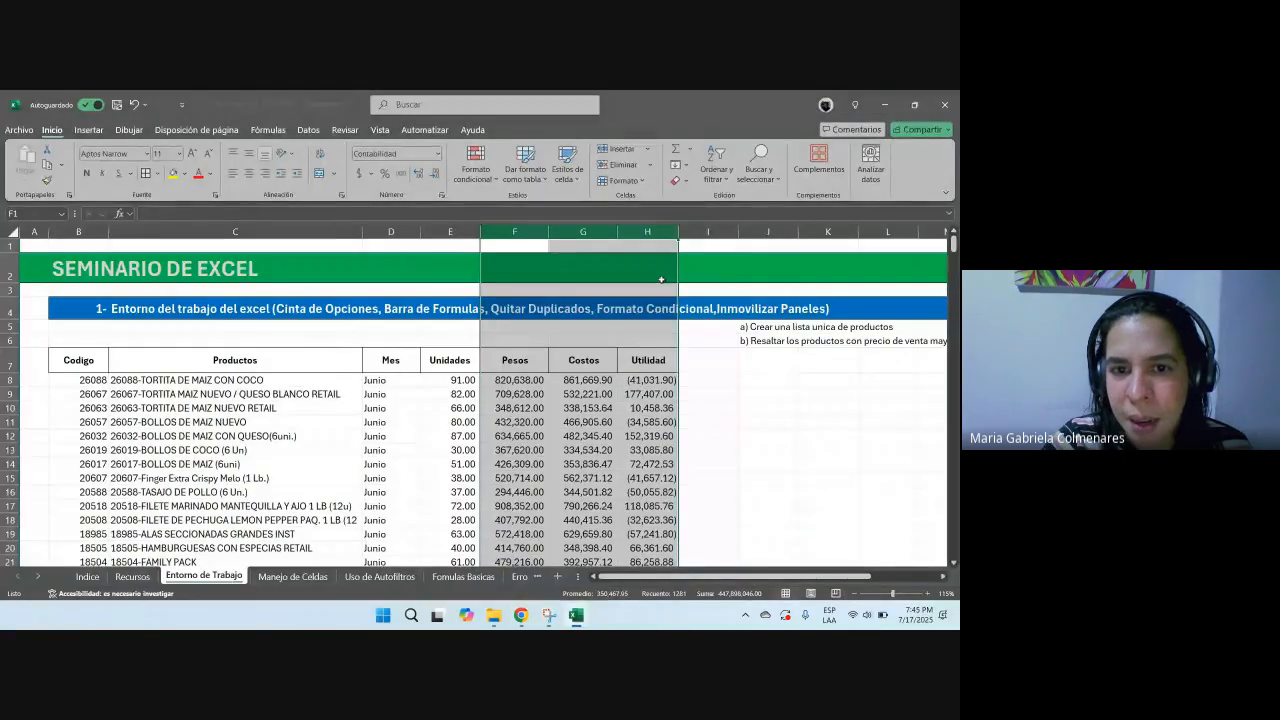
Step: Enter the heading FORMATO CONDICIONAL in cell J9 beside the product table
click(600, 420)
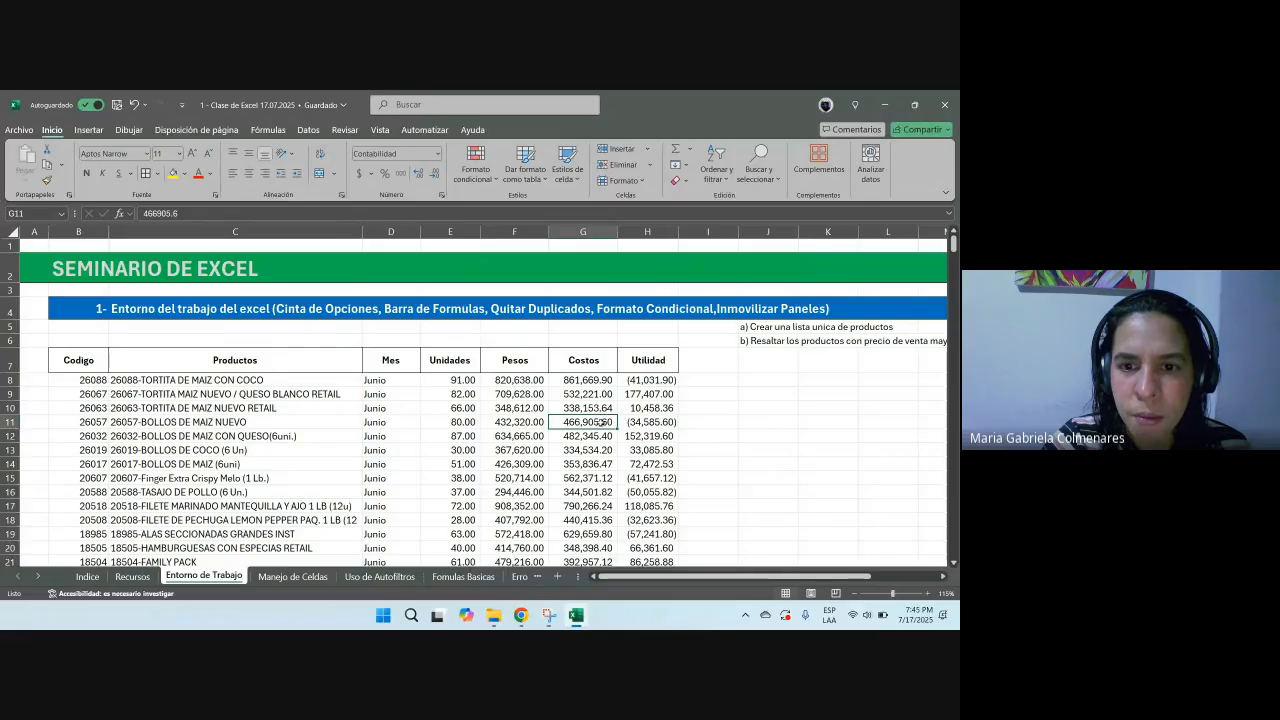
key(Up)
key(Up)
key(Up)
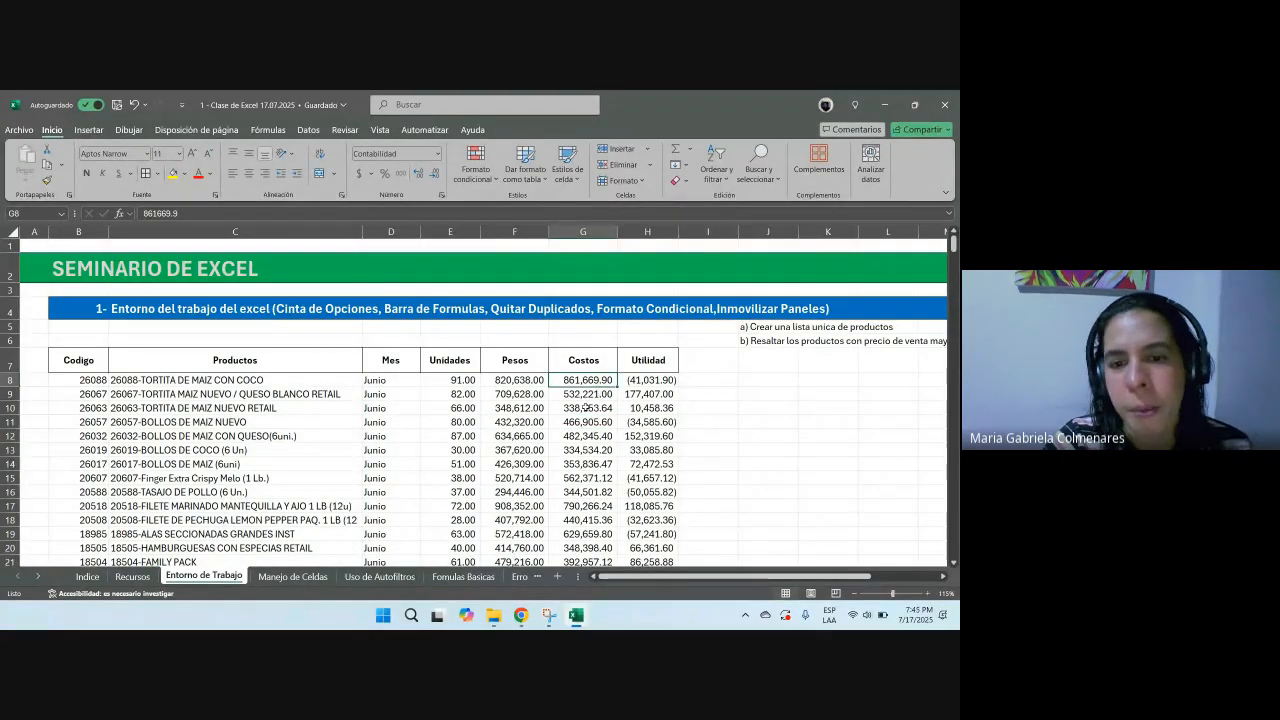
drag(521, 366, 521, 434)
drag(733, 391, 739, 390)
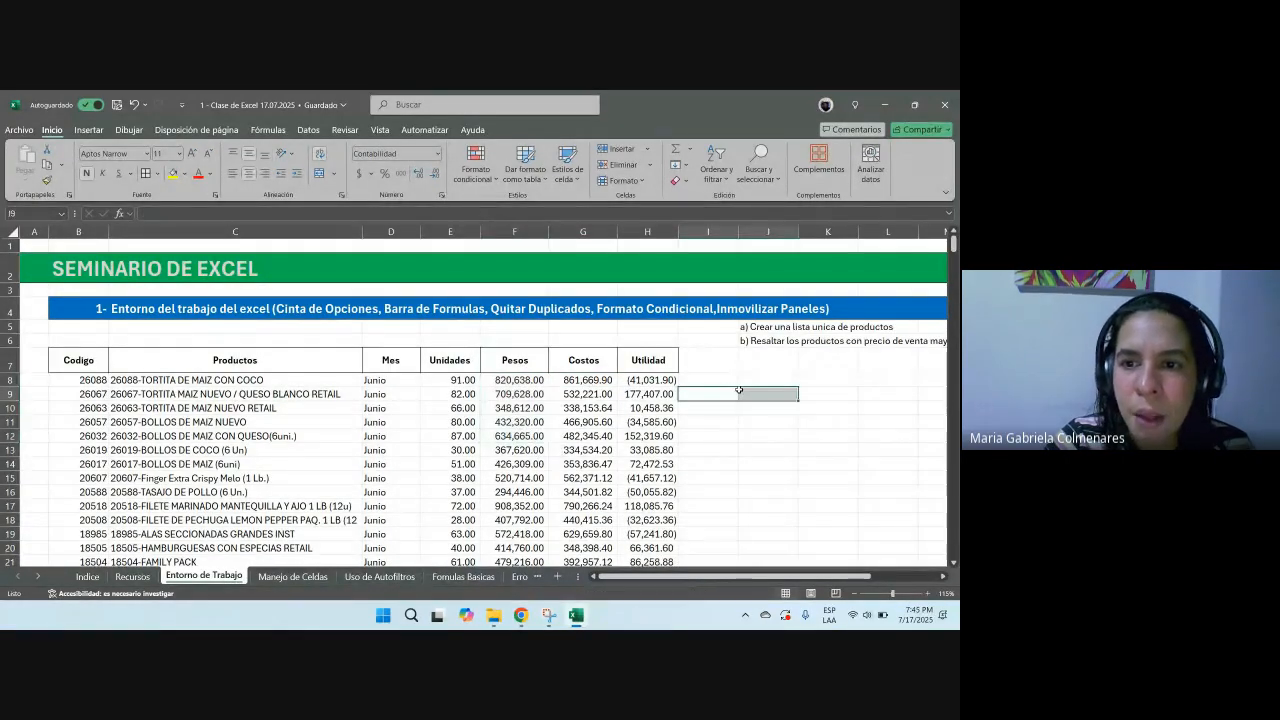
click(740, 393)
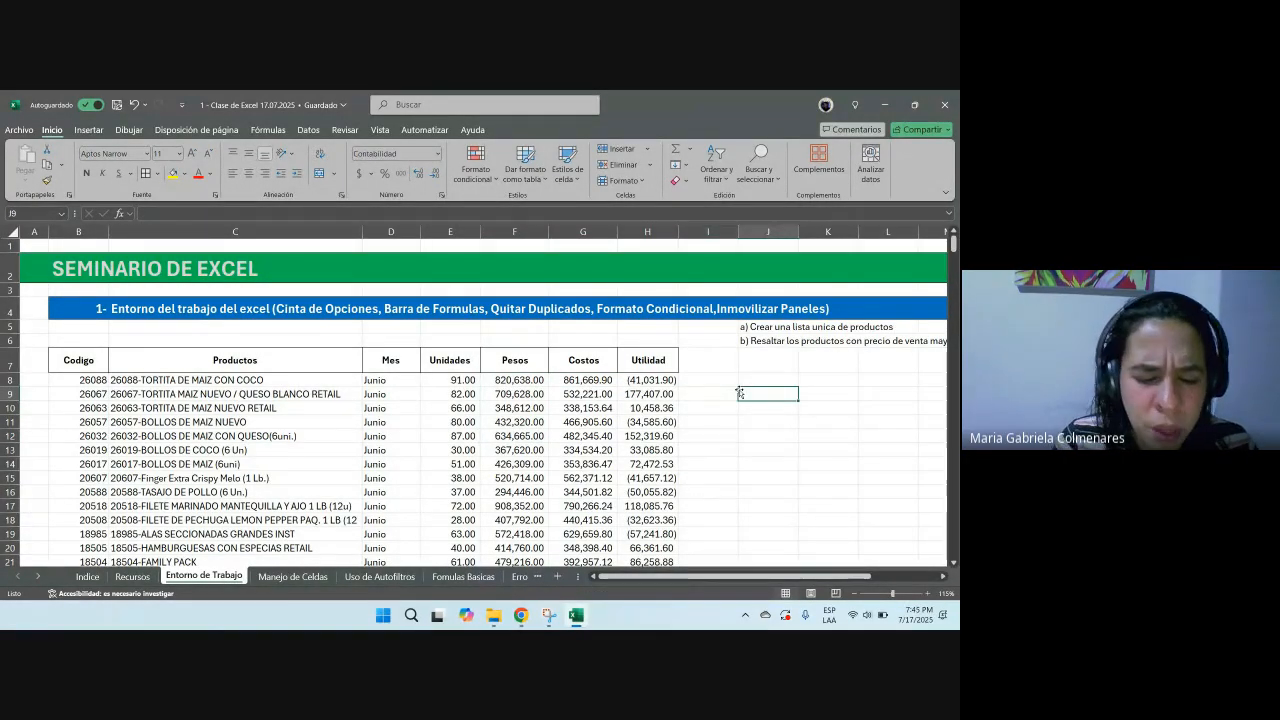
text(F)
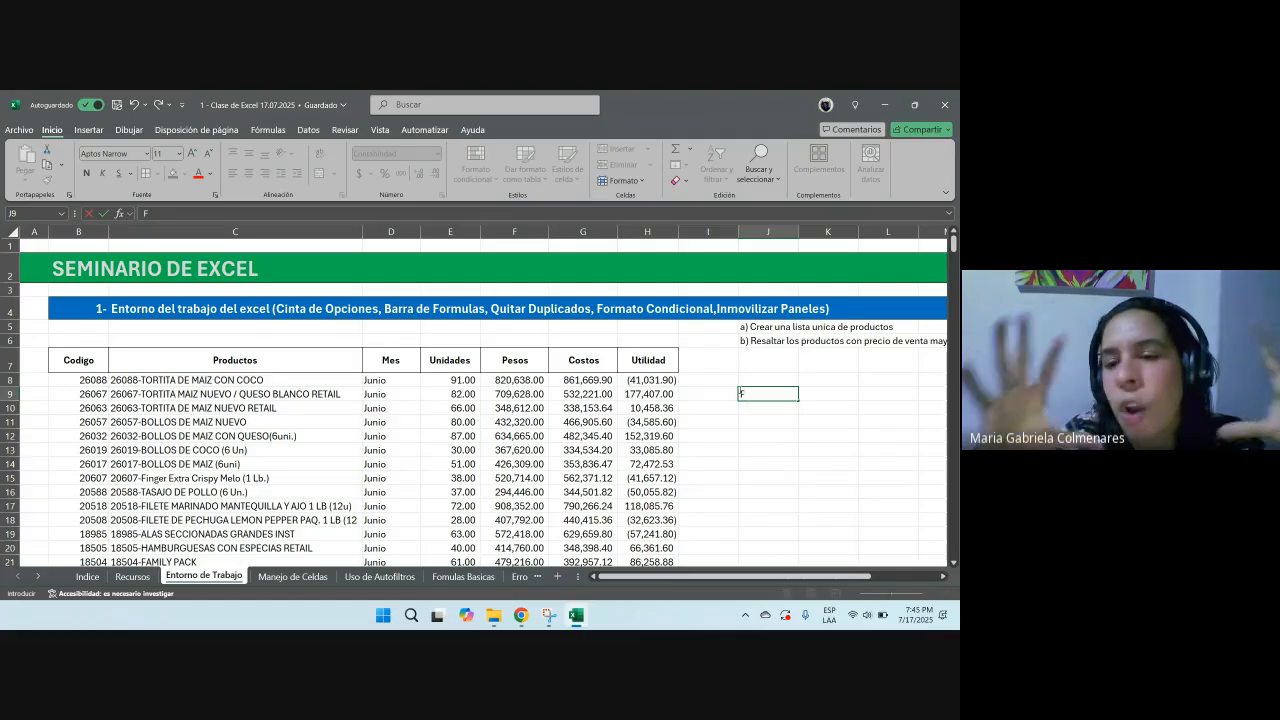
text(OR)
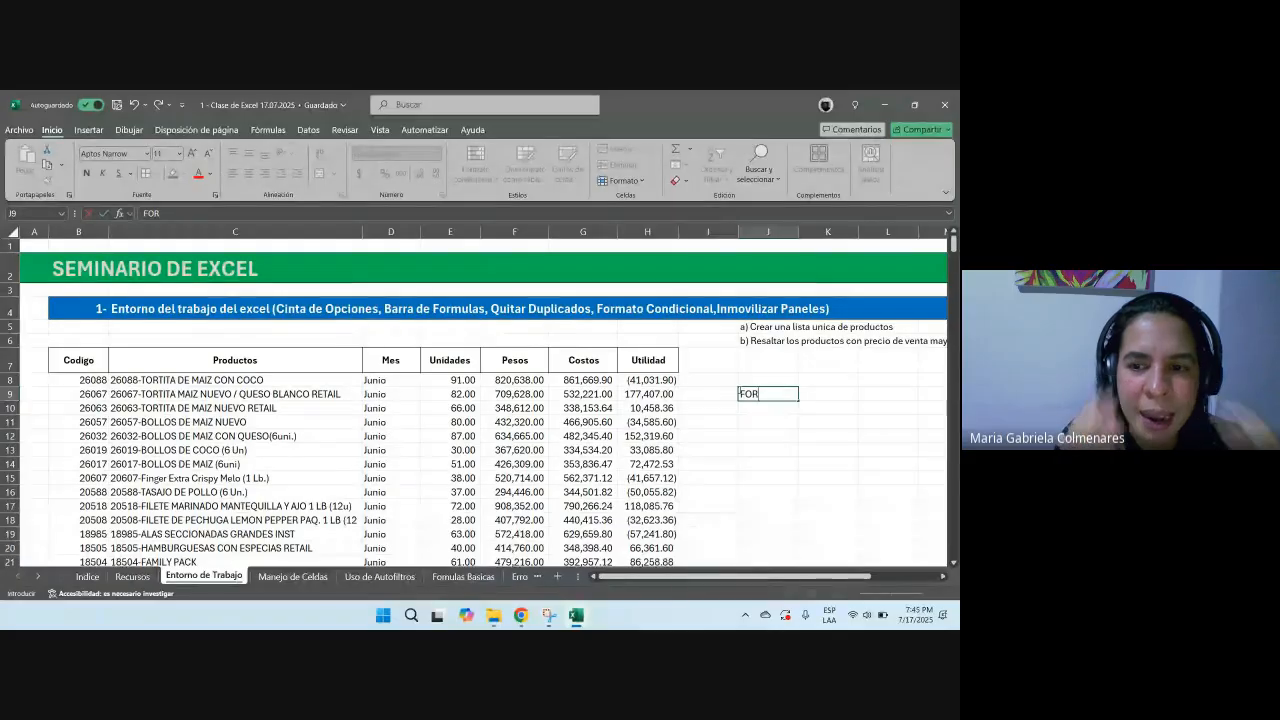
text(MATO C)
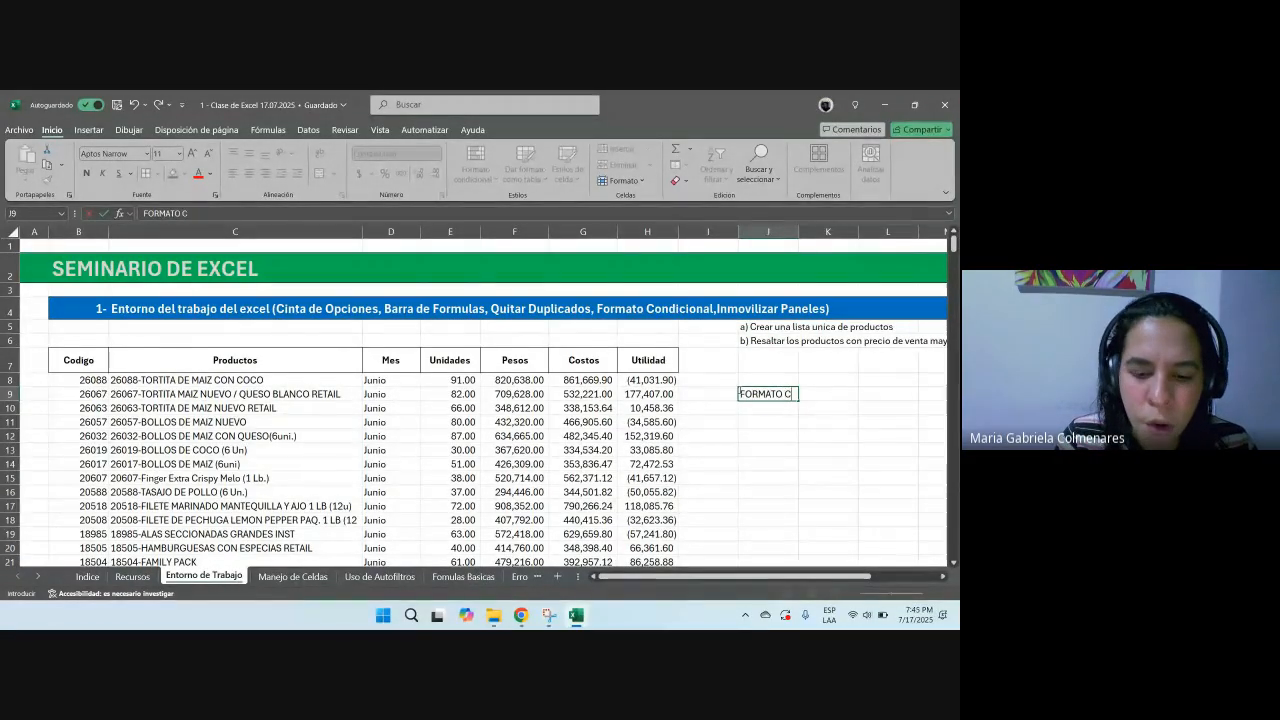
text(ONDICIONAL)
key(Return)
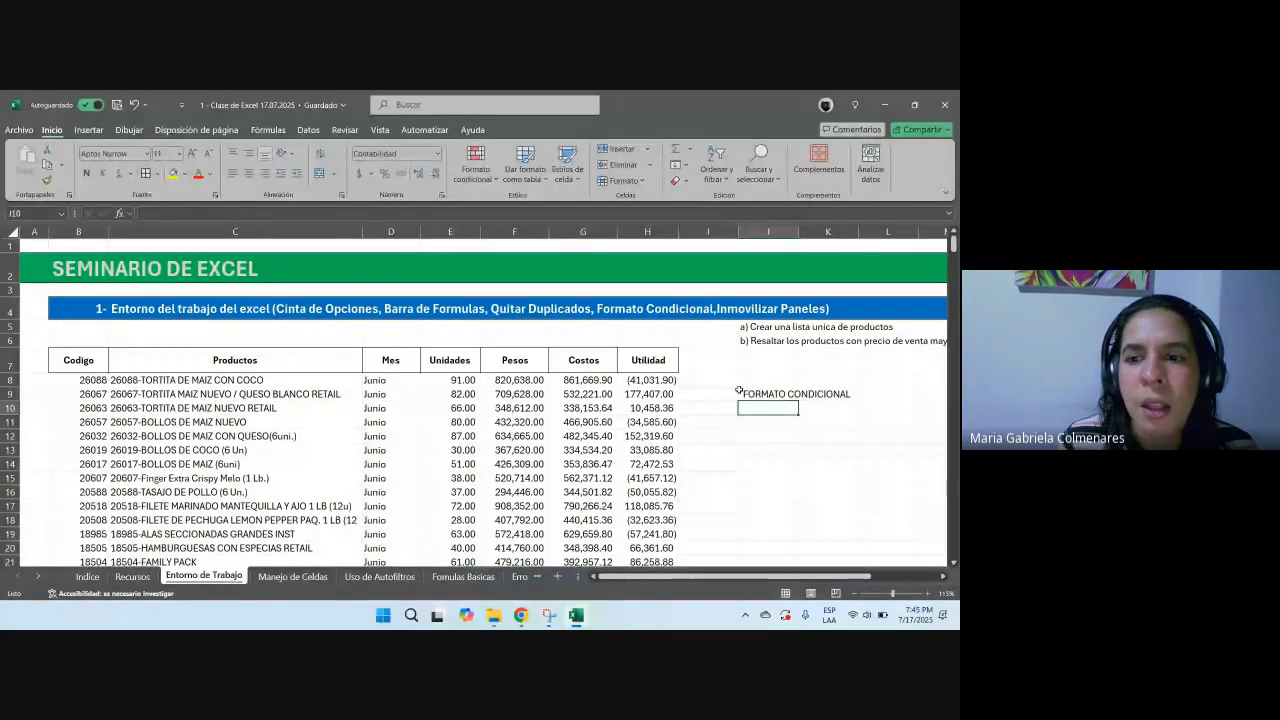
Step: Bold the J9 heading and enter 'Colores - Una regla' in cell J10
click(740, 393)
key(ctrl+n)
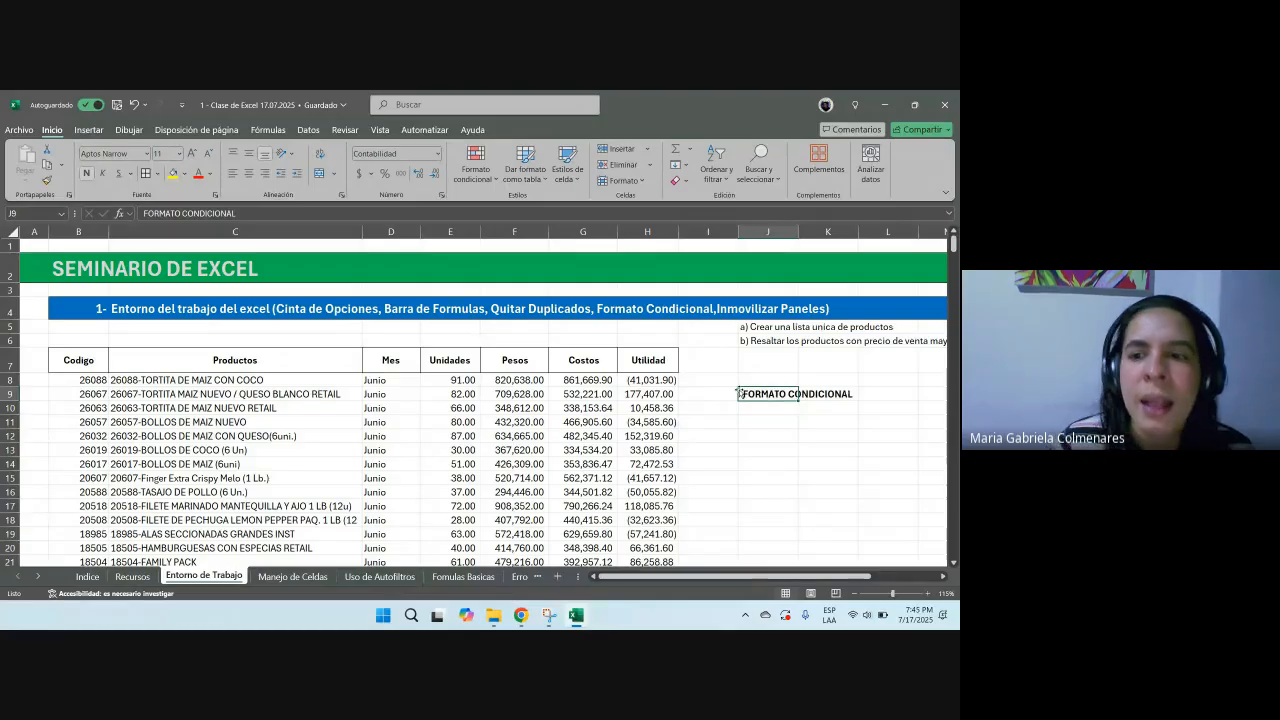
click(755, 407)
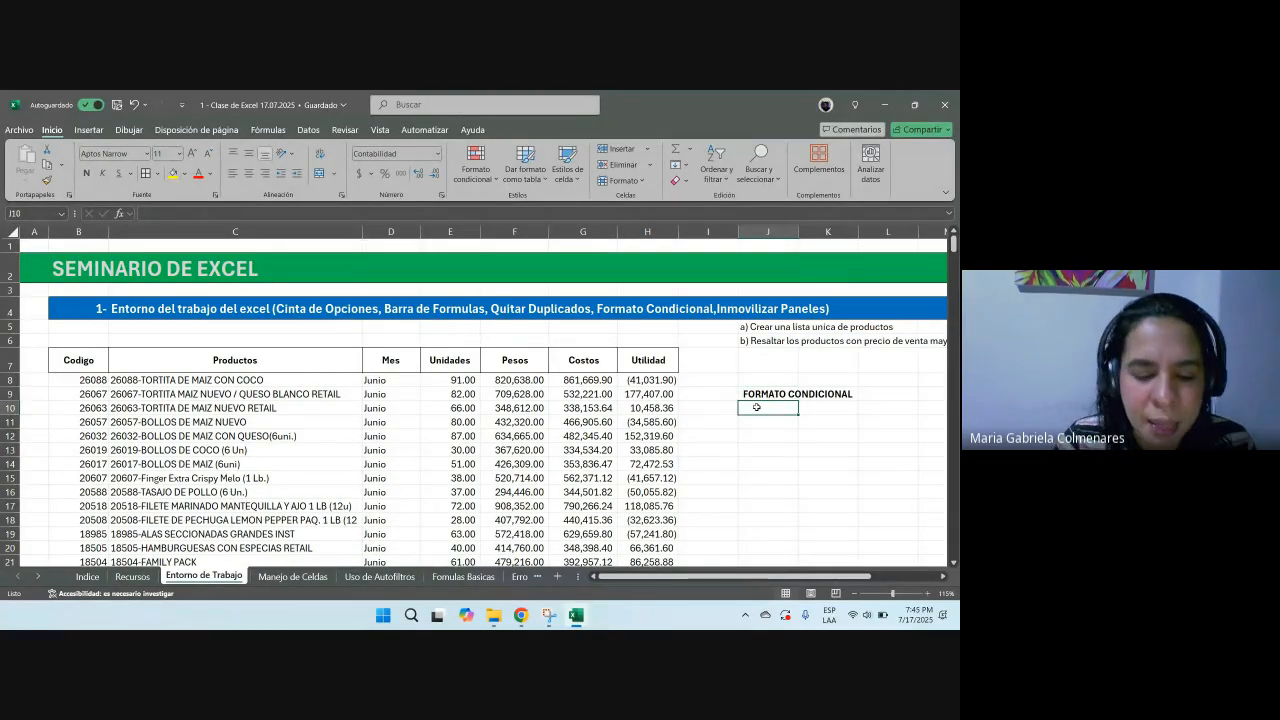
text(Colores)
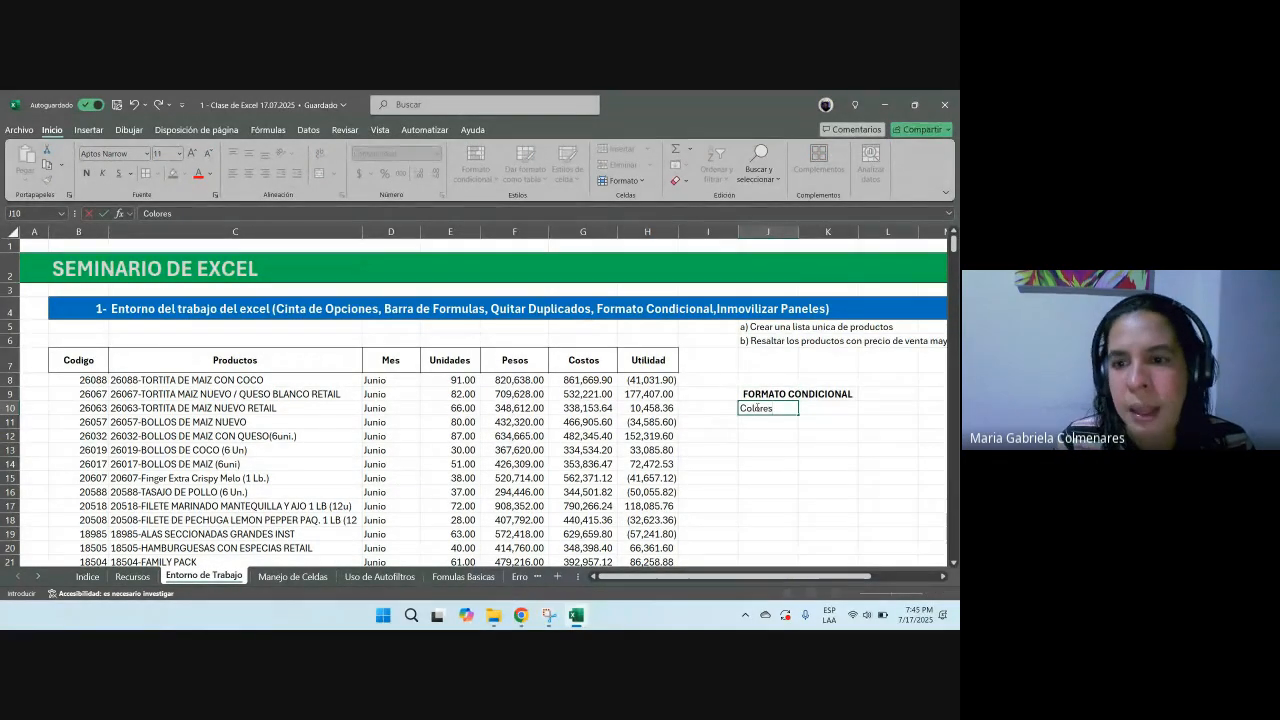
text( - Una)
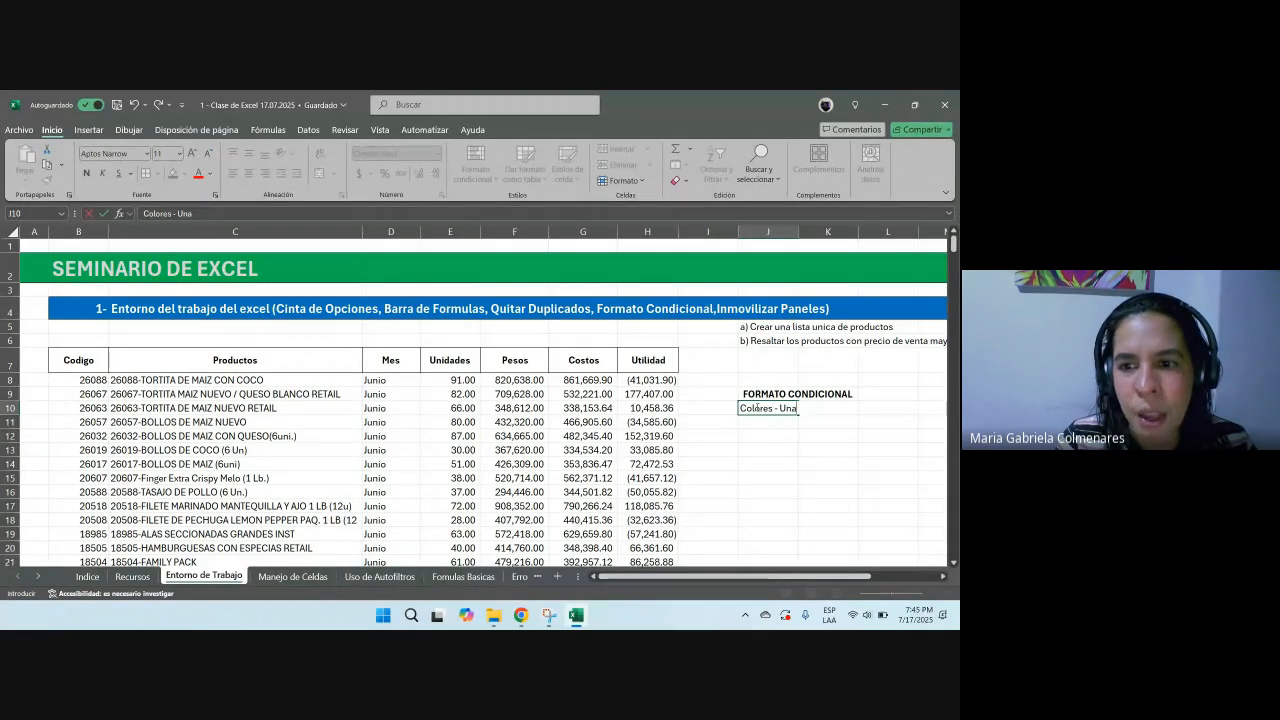
text( infla)
key(Return)
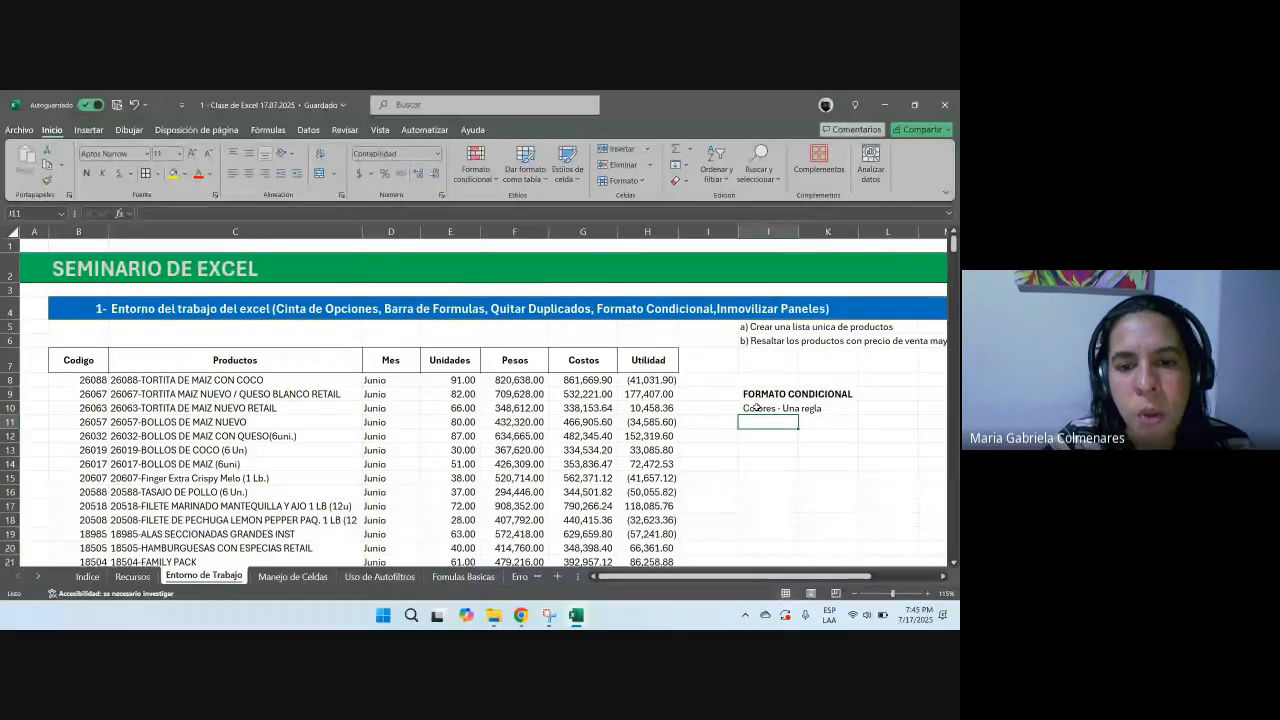
Step: Fill the Pesos header cell F7 with a light blue background
drag(89, 381, 612, 398)
click(538, 358)
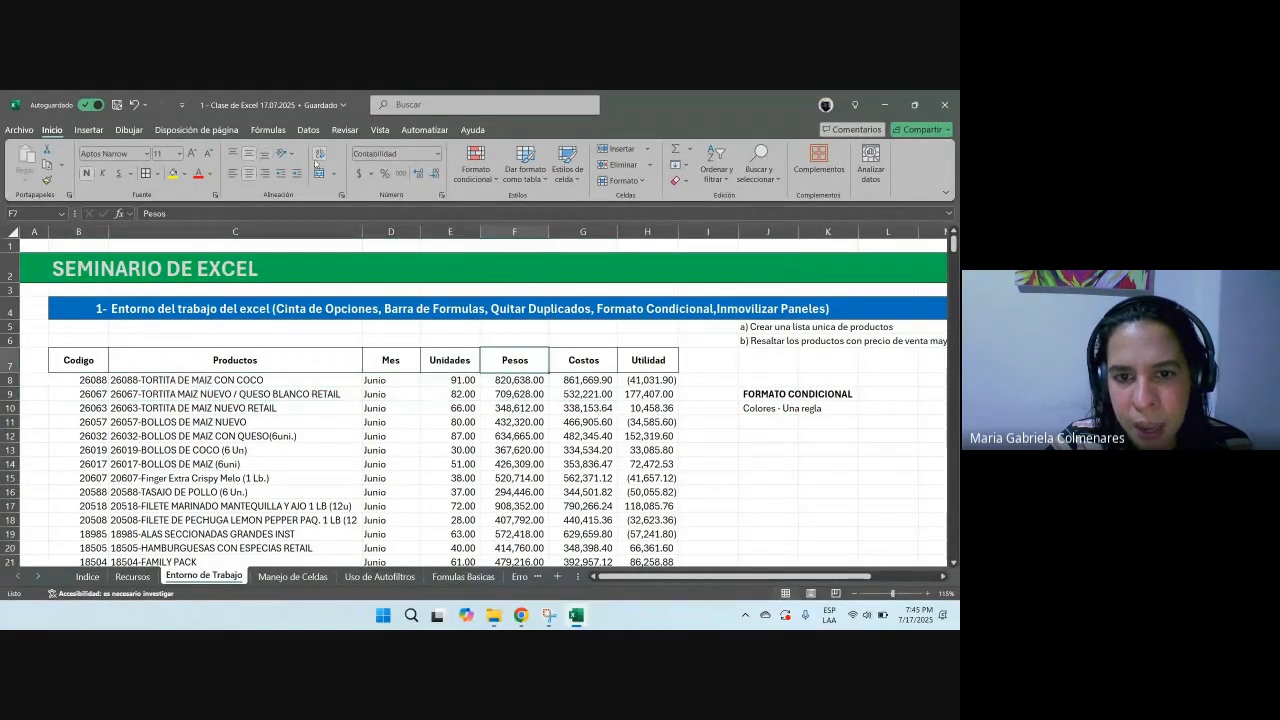
click(188, 173)
click(312, 288)
Step: Enter 'Ventas Mayores a 500.000' in cell J12
drag(525, 372, 516, 492)
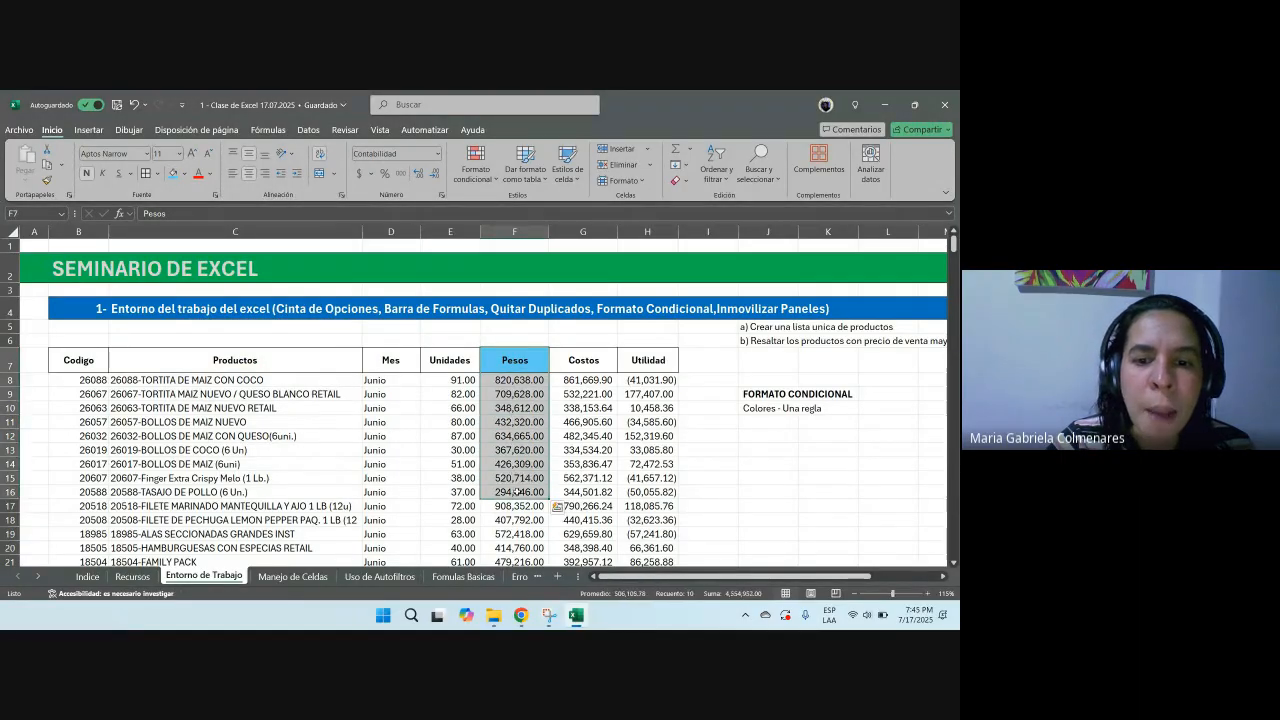
scroll(519, 482, down, 1)
scroll(524, 464, up, 1)
drag(522, 408, 527, 463)
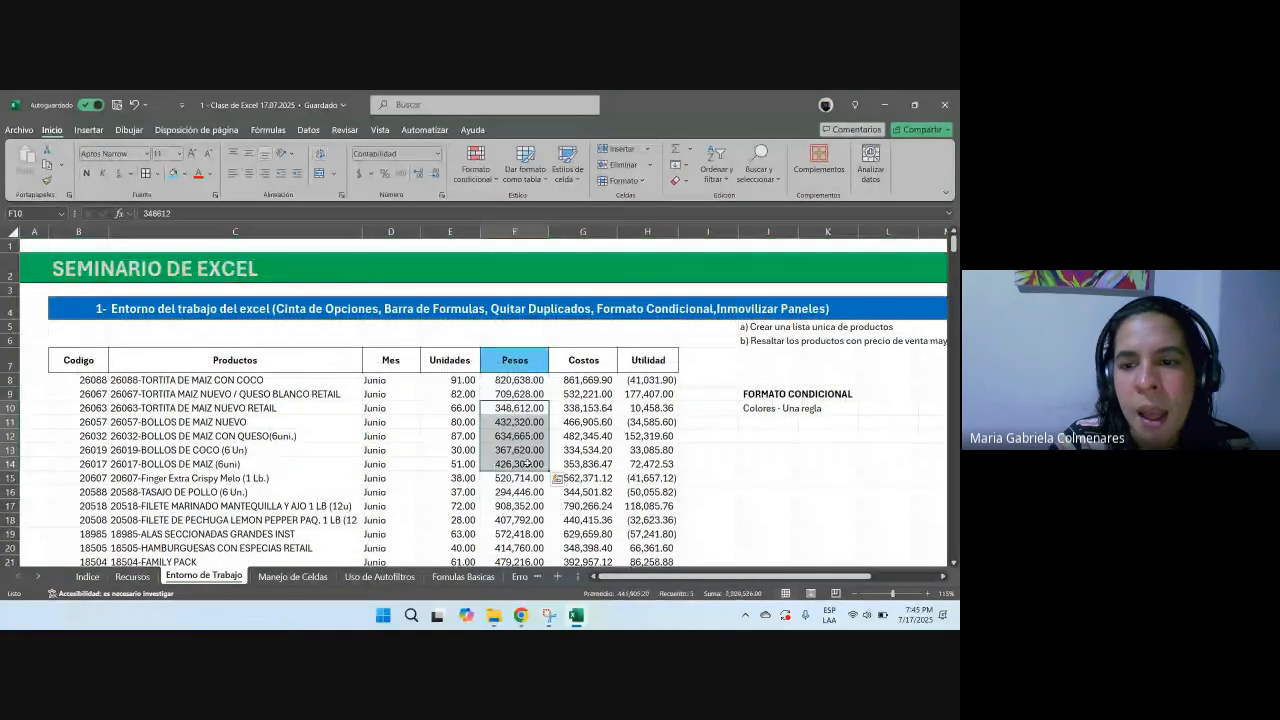
click(770, 436)
text(Ven)
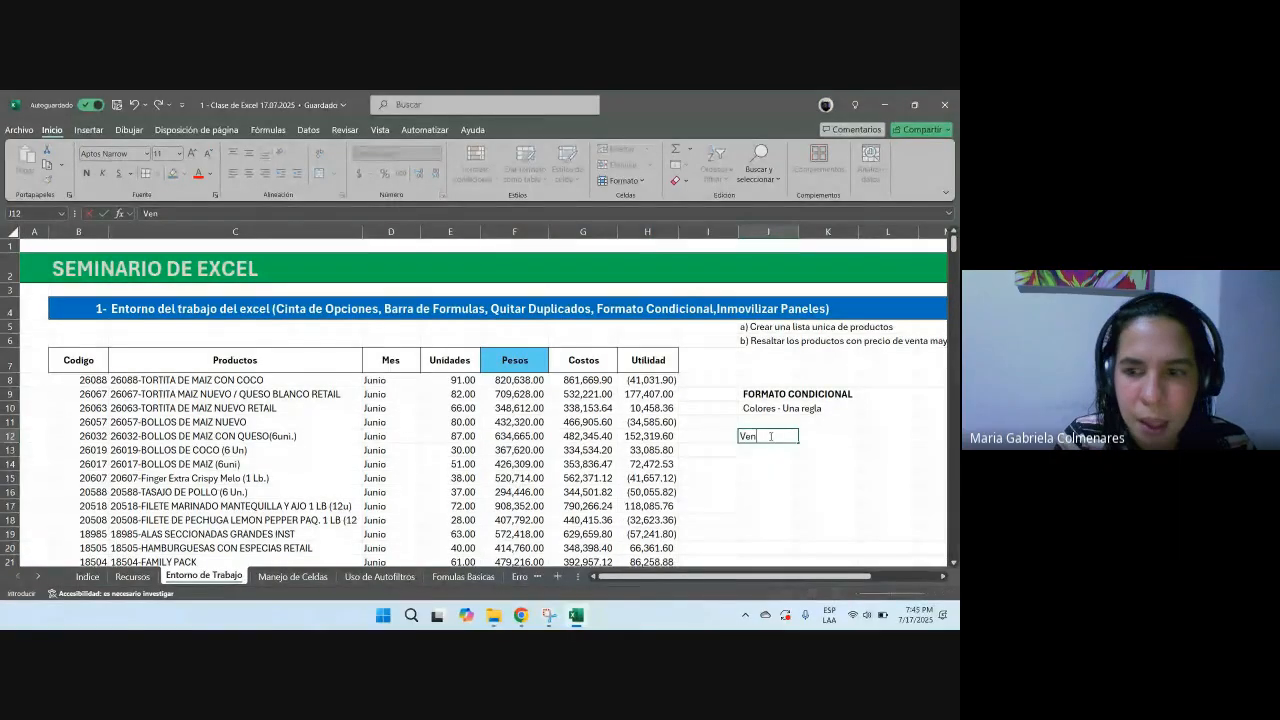
text(tas Mayores a)
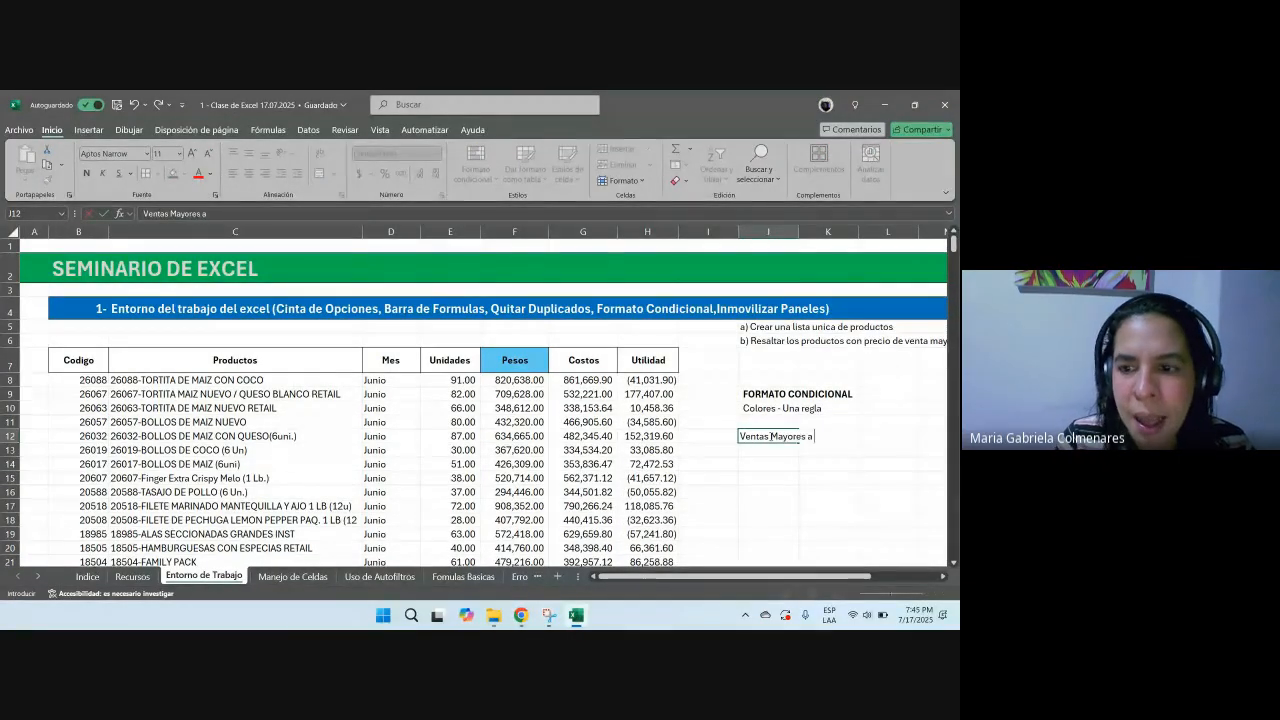
text( 500.000)
key(Return)
click(770, 436)
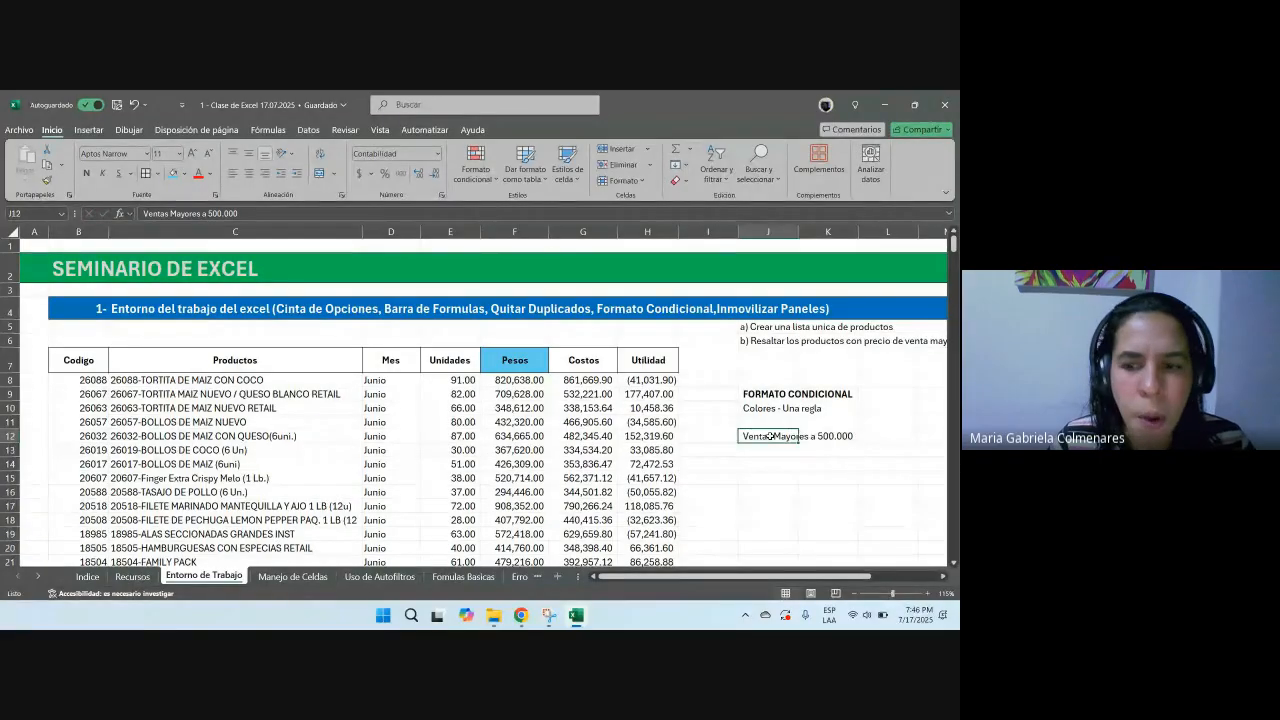
double_click(770, 436)
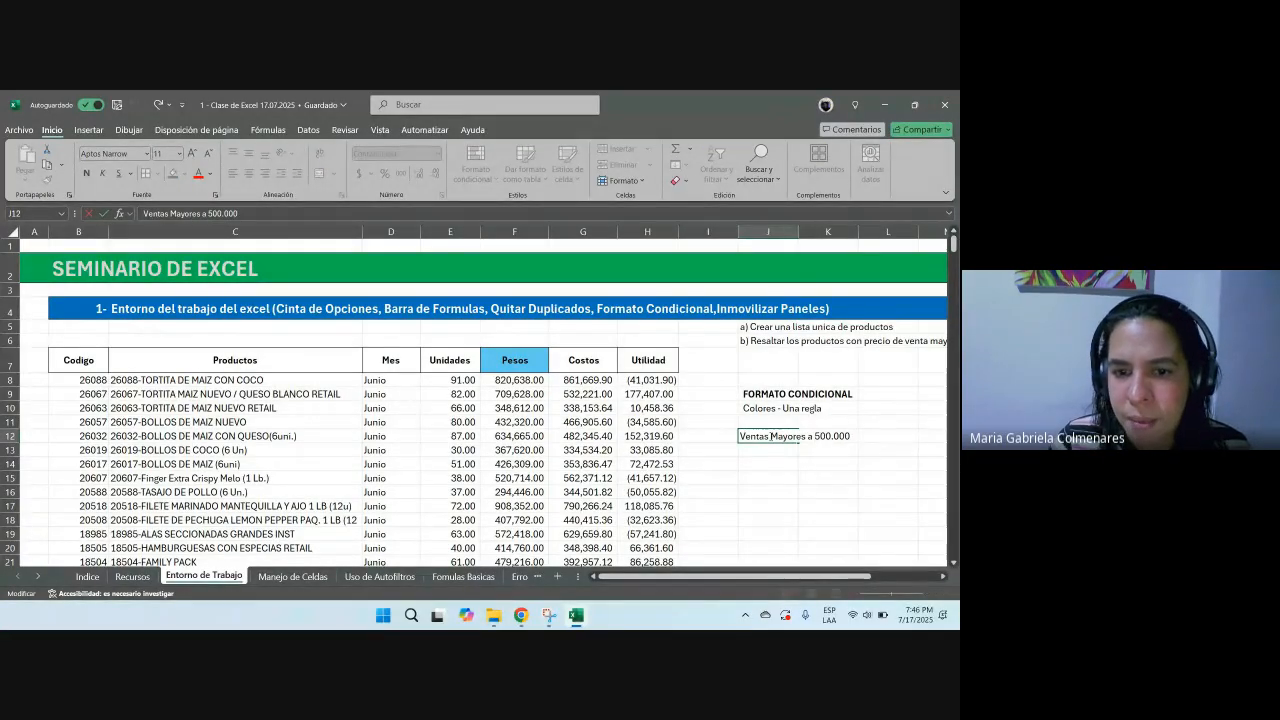
key(BackSpace)
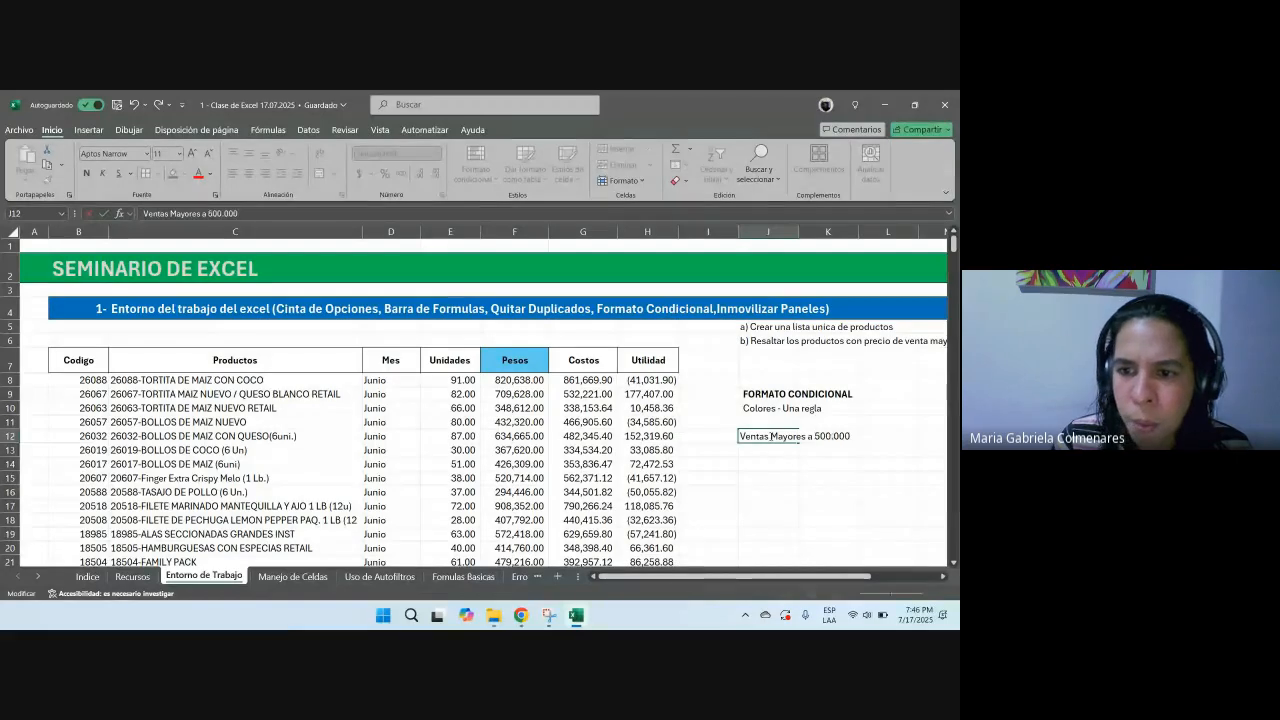
key(Escape)
Step: Highlight the Pesos cells F8, F9 and F12 with a yellow fill
click(512, 380)
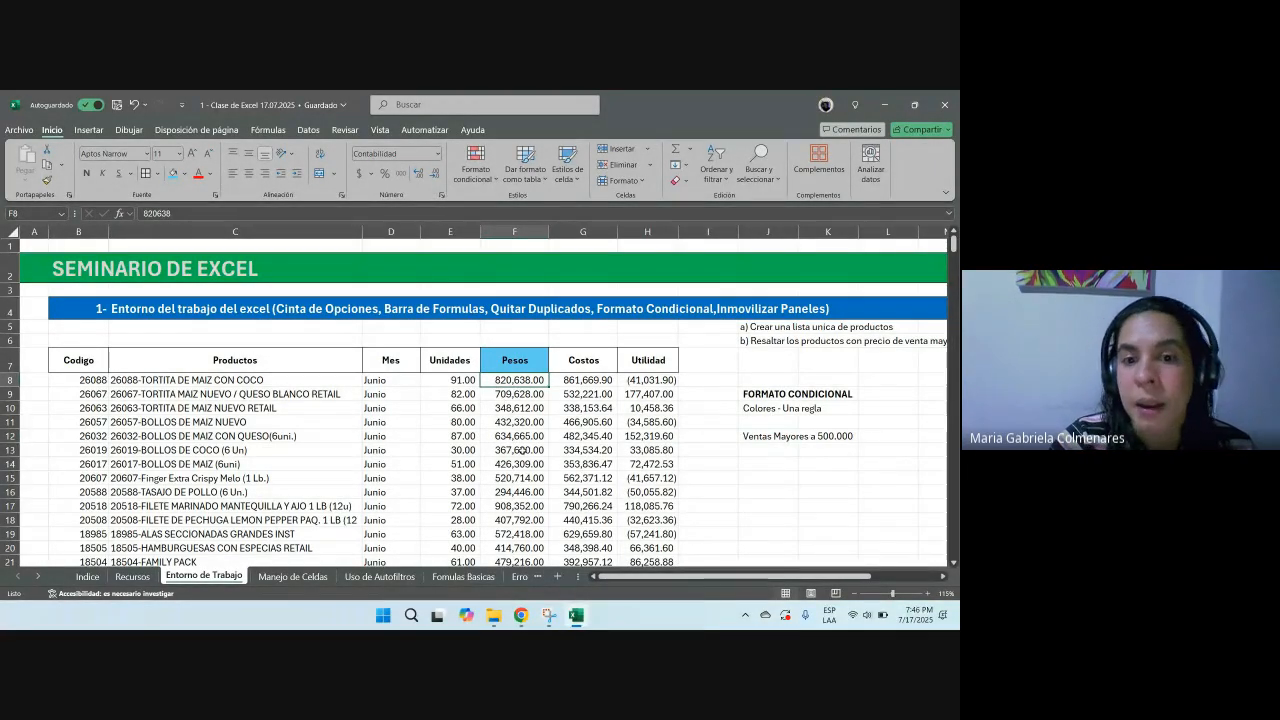
click(183, 173)
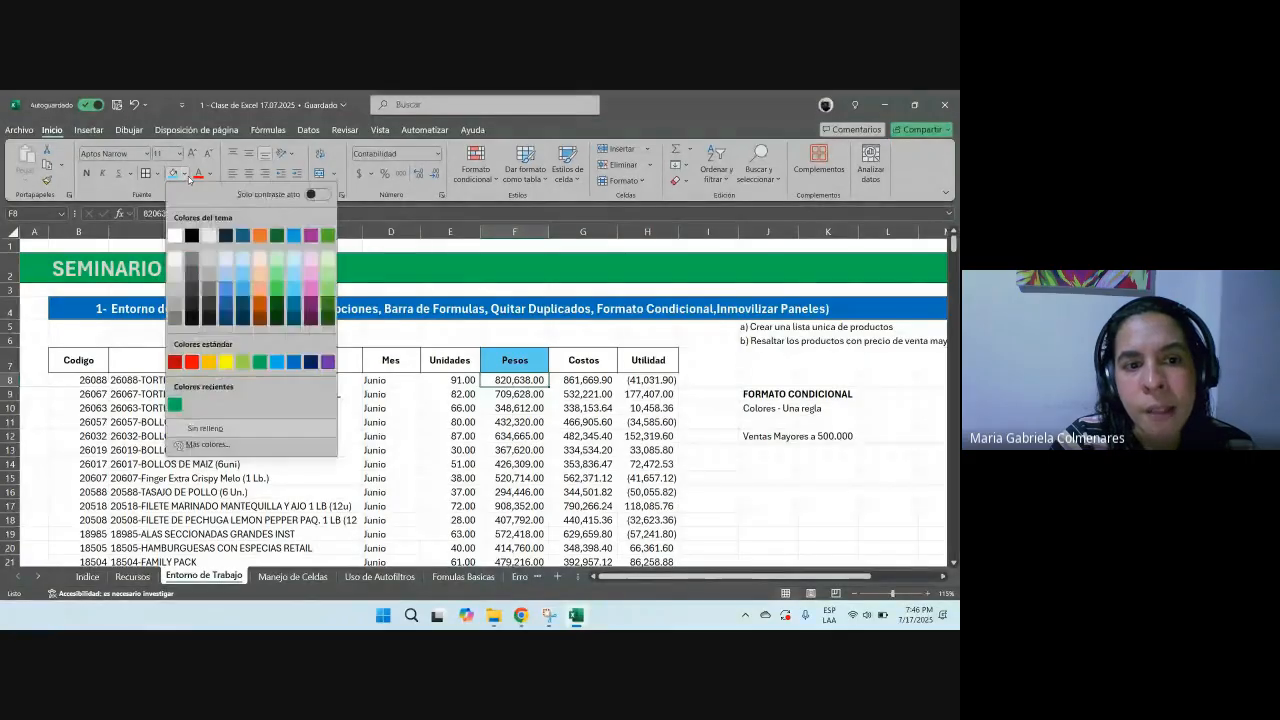
click(226, 366)
key(Return)
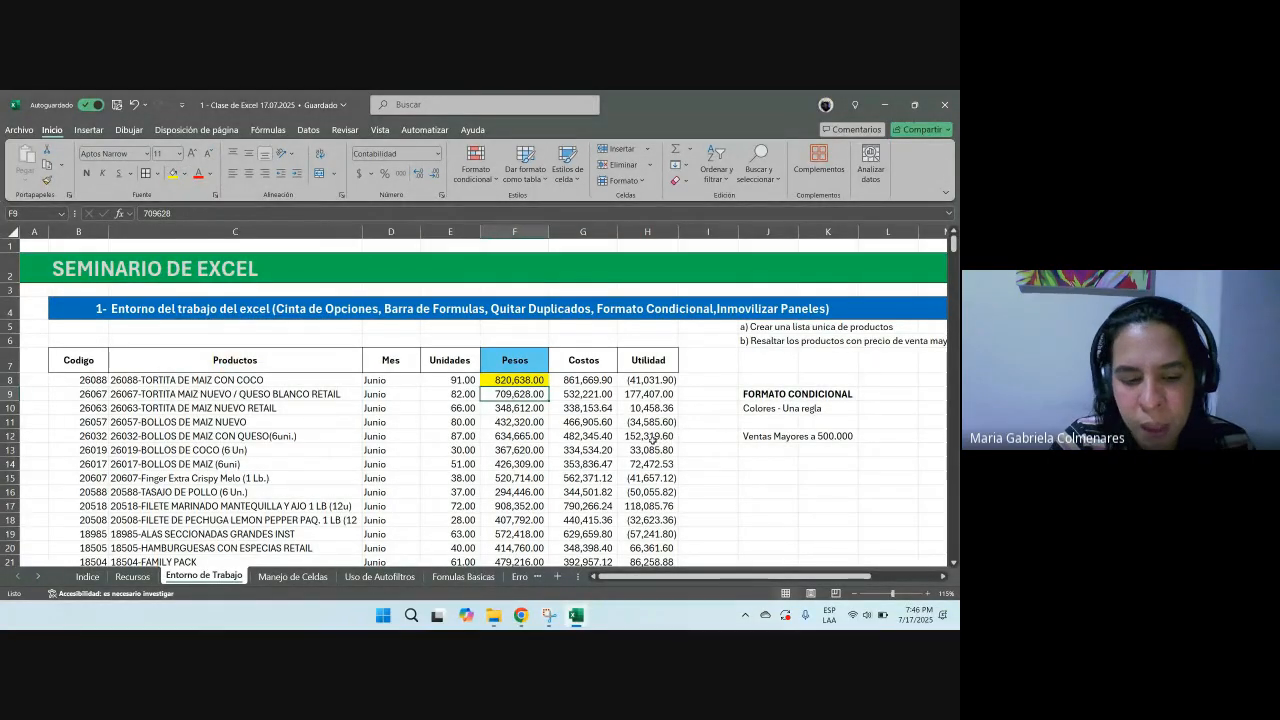
key(F4)
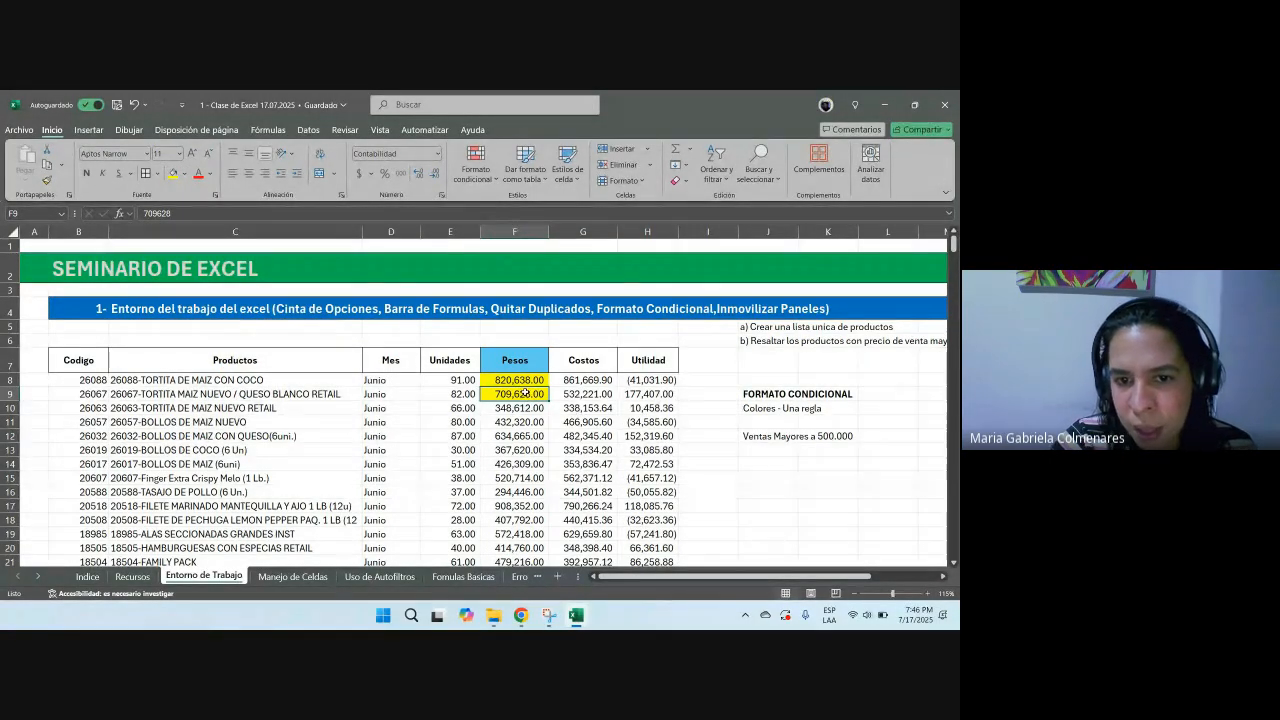
click(512, 437)
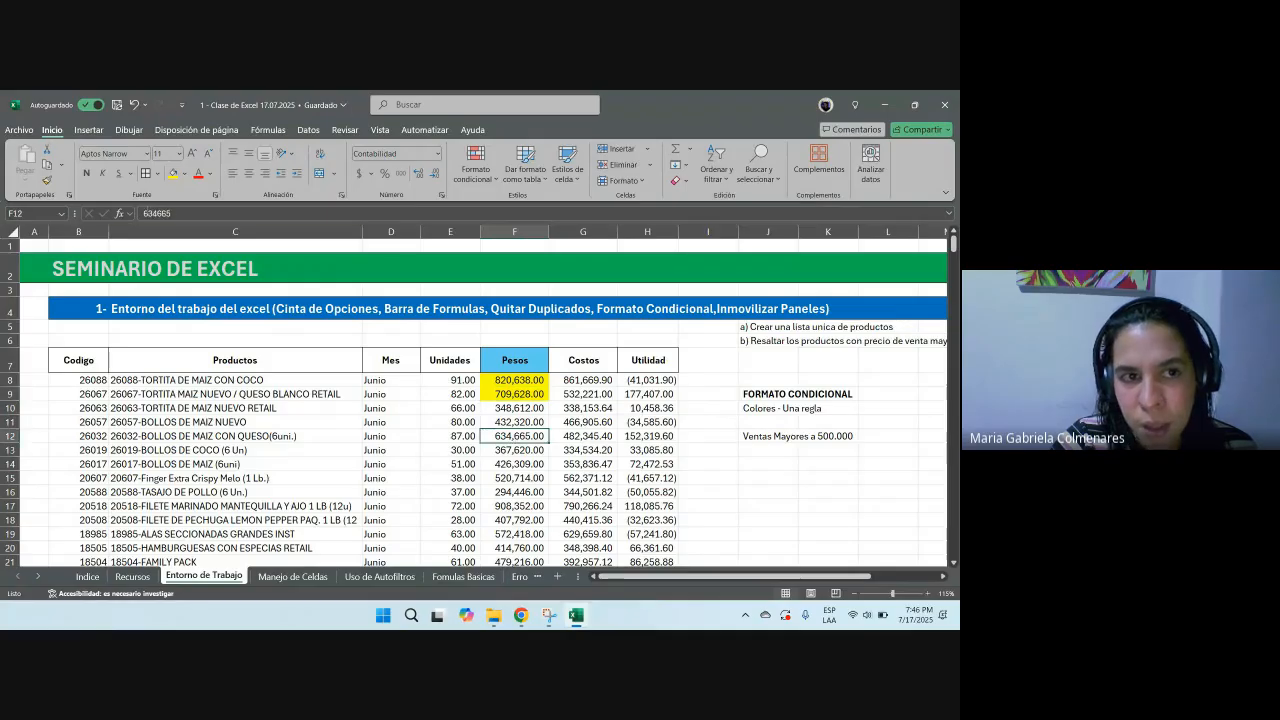
key(F4)
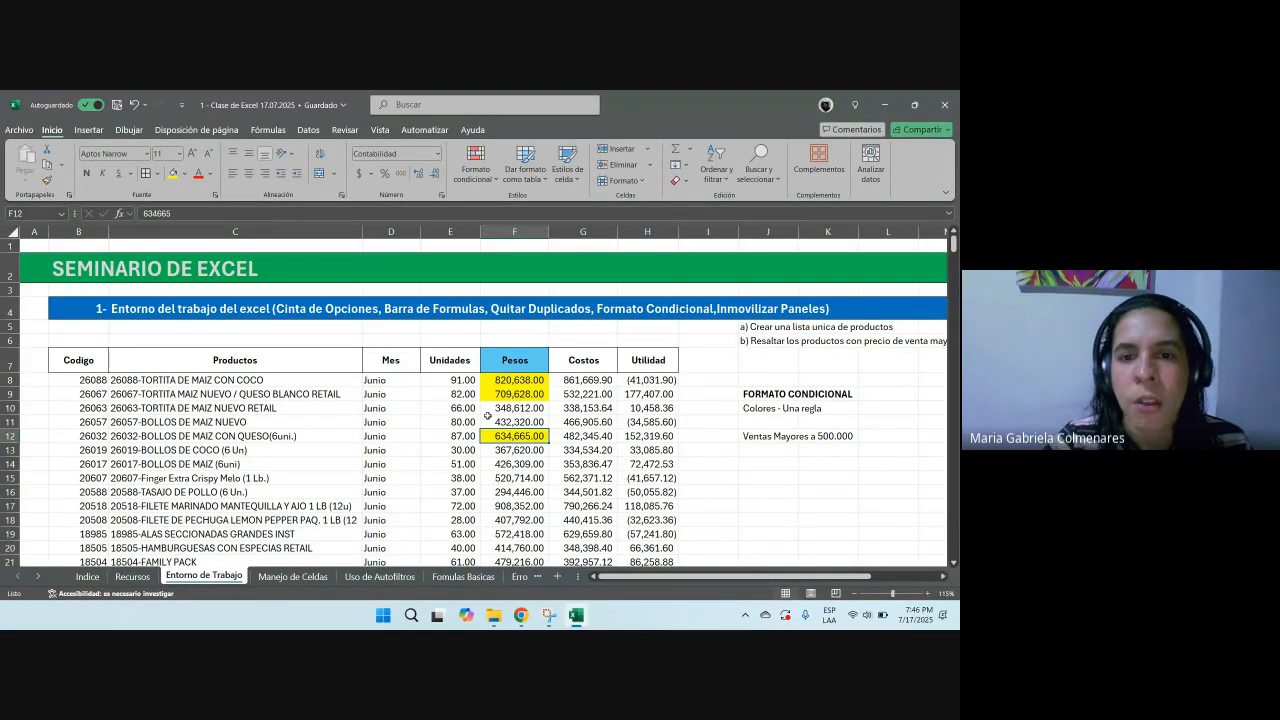
Step: Remove the fill from Pesos cells F8 through F12
drag(514, 380, 503, 430)
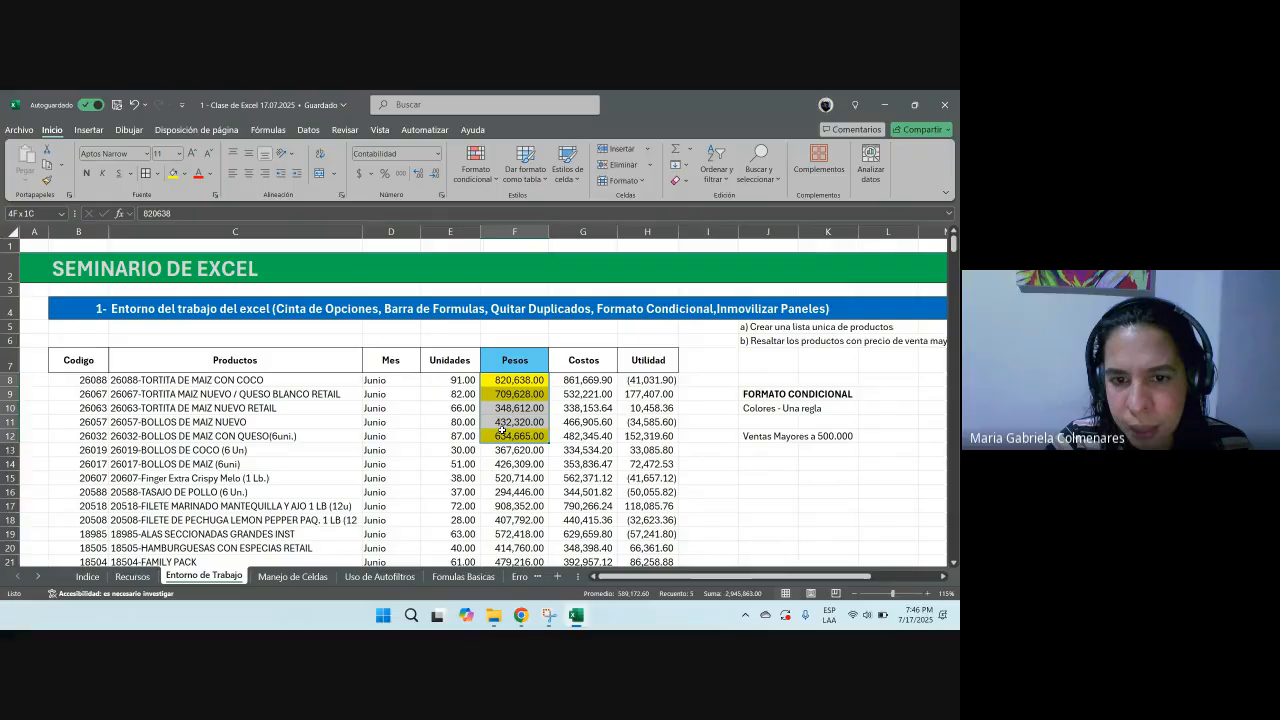
click(184, 173)
click(217, 429)
Step: Browse the ribbon tabs one by one, from Automatizar back to Inicio
click(543, 410)
drag(762, 398, 889, 406)
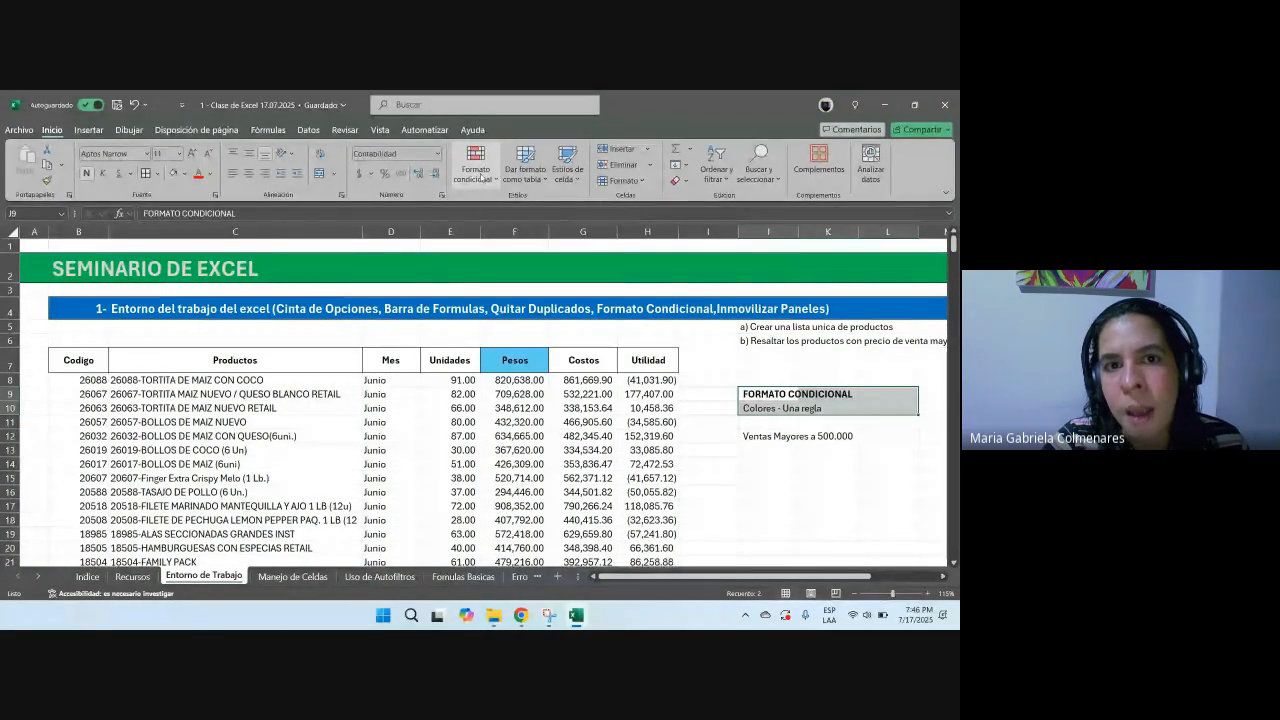
click(424, 130)
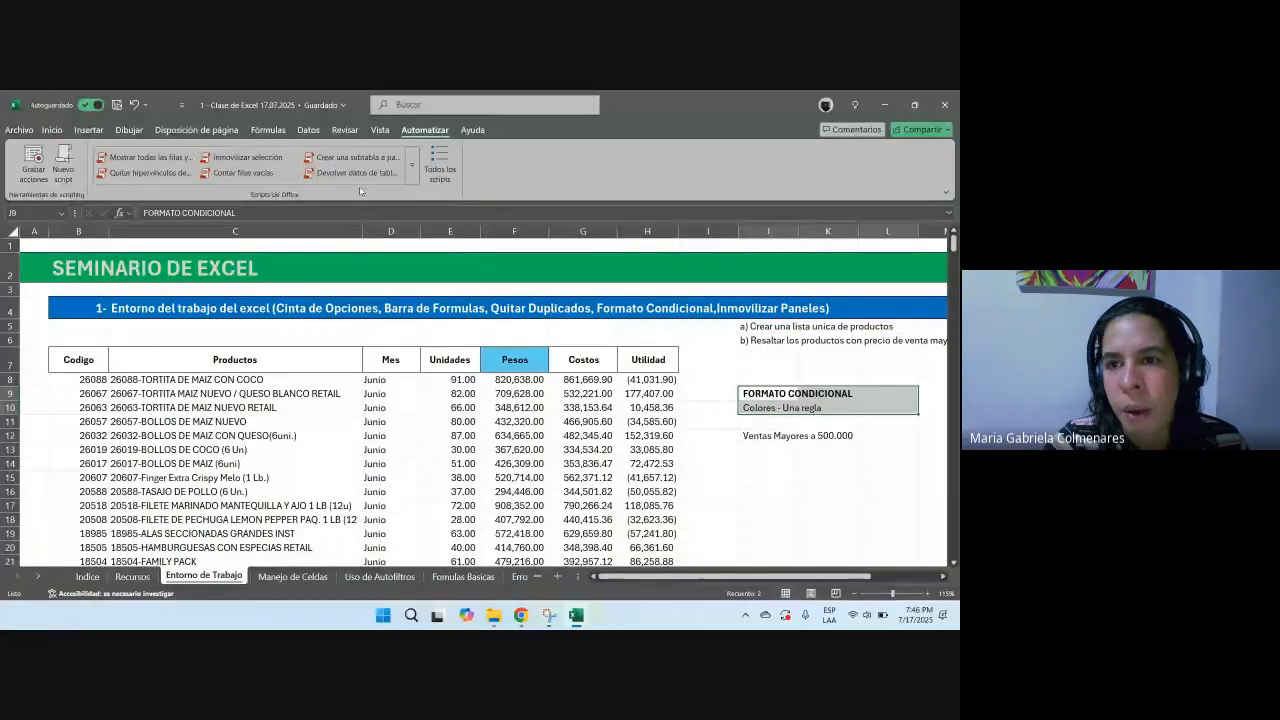
click(381, 131)
click(345, 131)
click(308, 131)
click(268, 131)
click(197, 131)
click(117, 132)
click(89, 131)
click(52, 131)
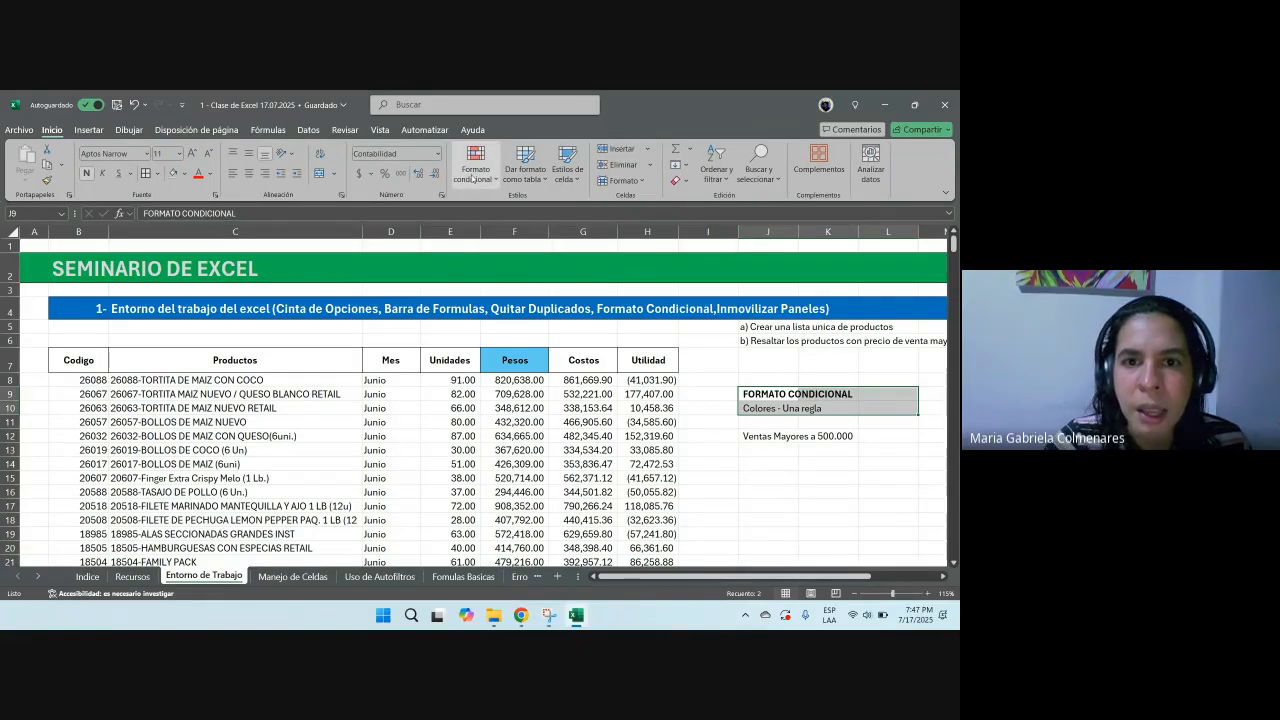
Step: Apply a conditional formatting rule to the Pesos column highlighting values greater than 500000 with light red fill and dark red text
click(500, 231)
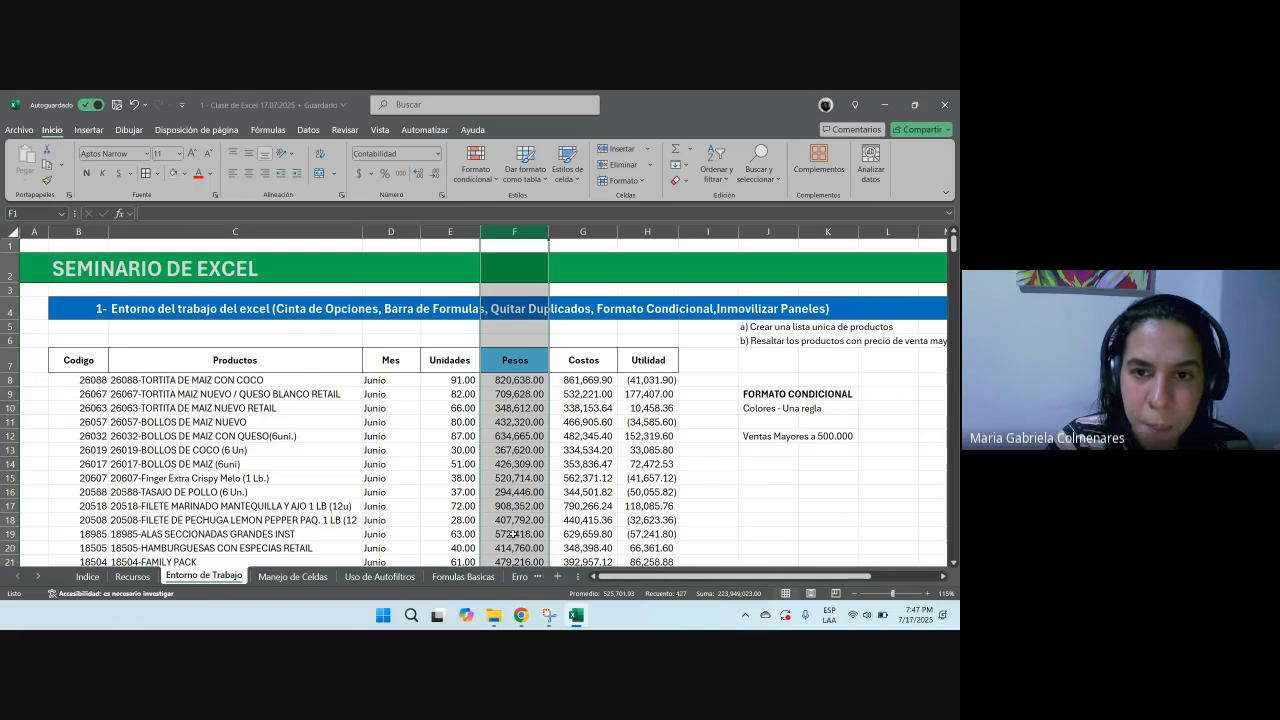
click(480, 180)
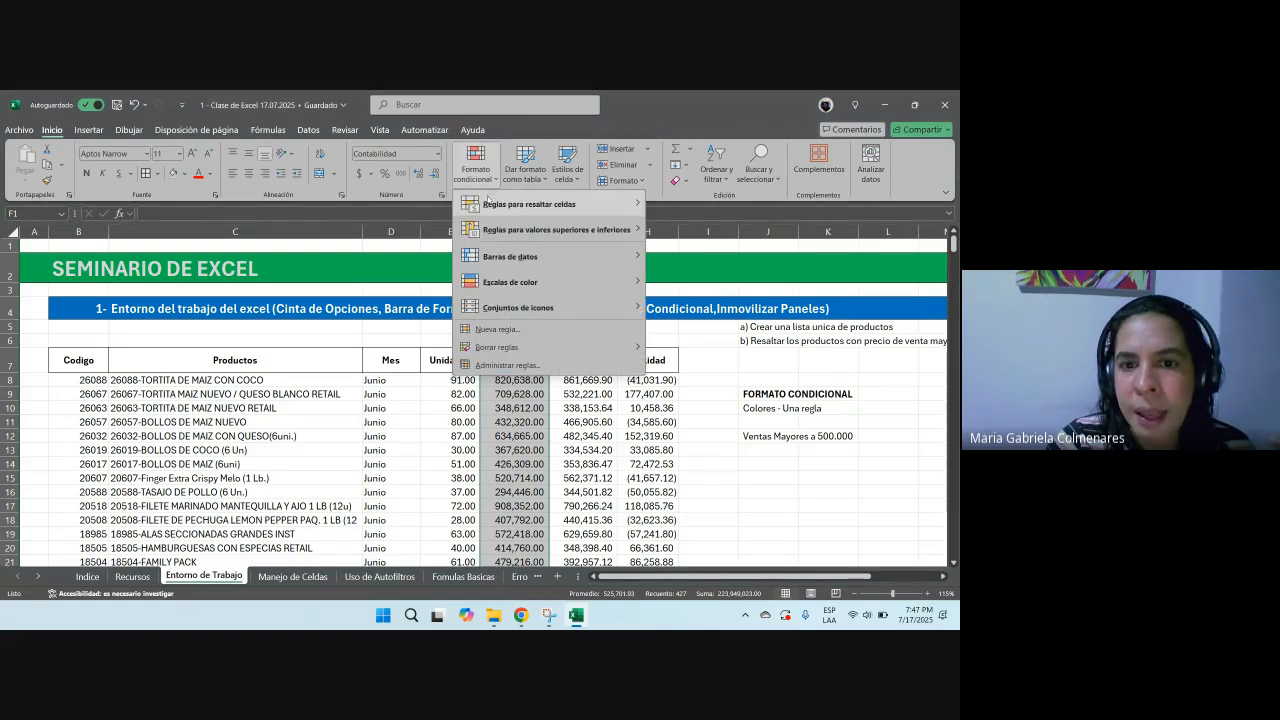
mouse_move(542, 237)
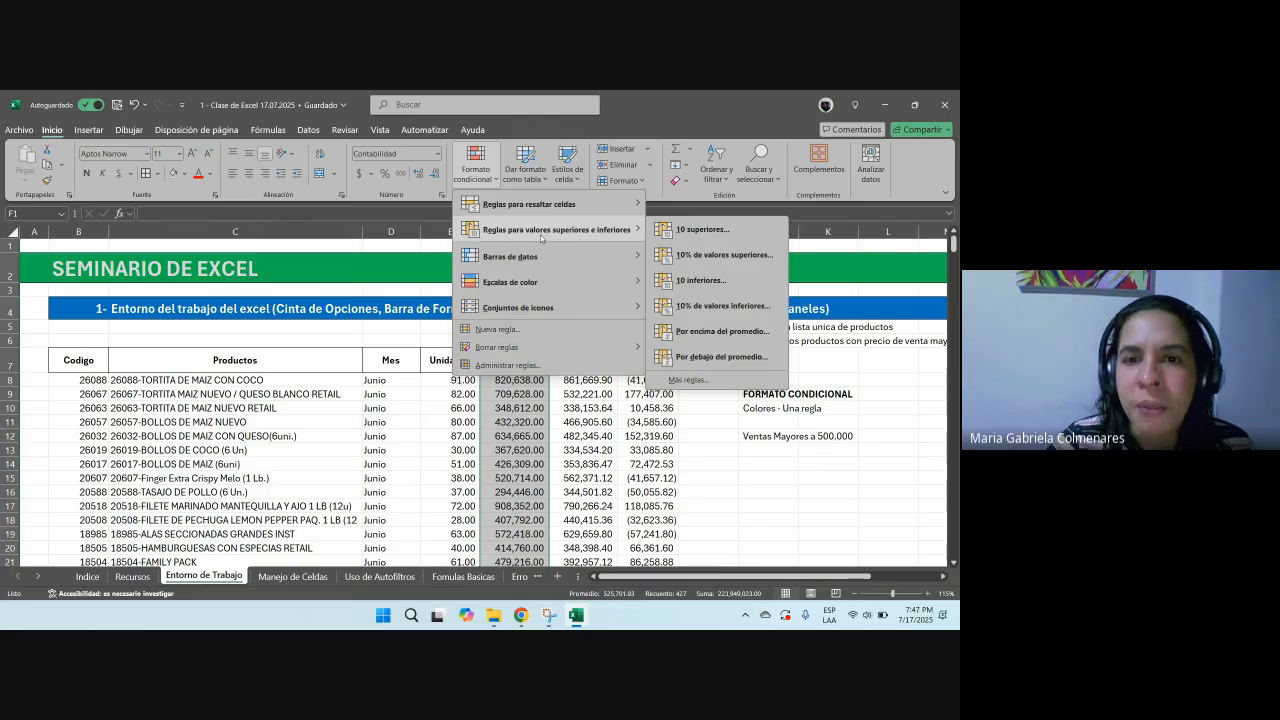
mouse_move(593, 212)
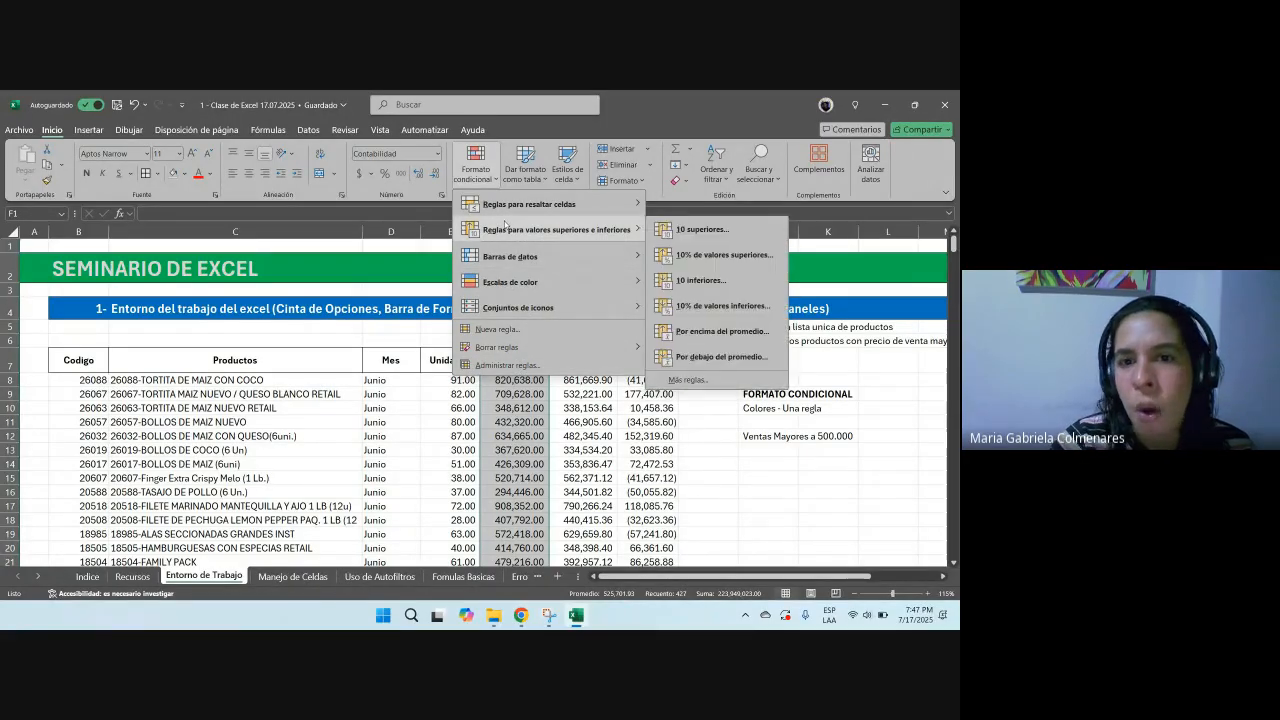
mouse_move(504, 209)
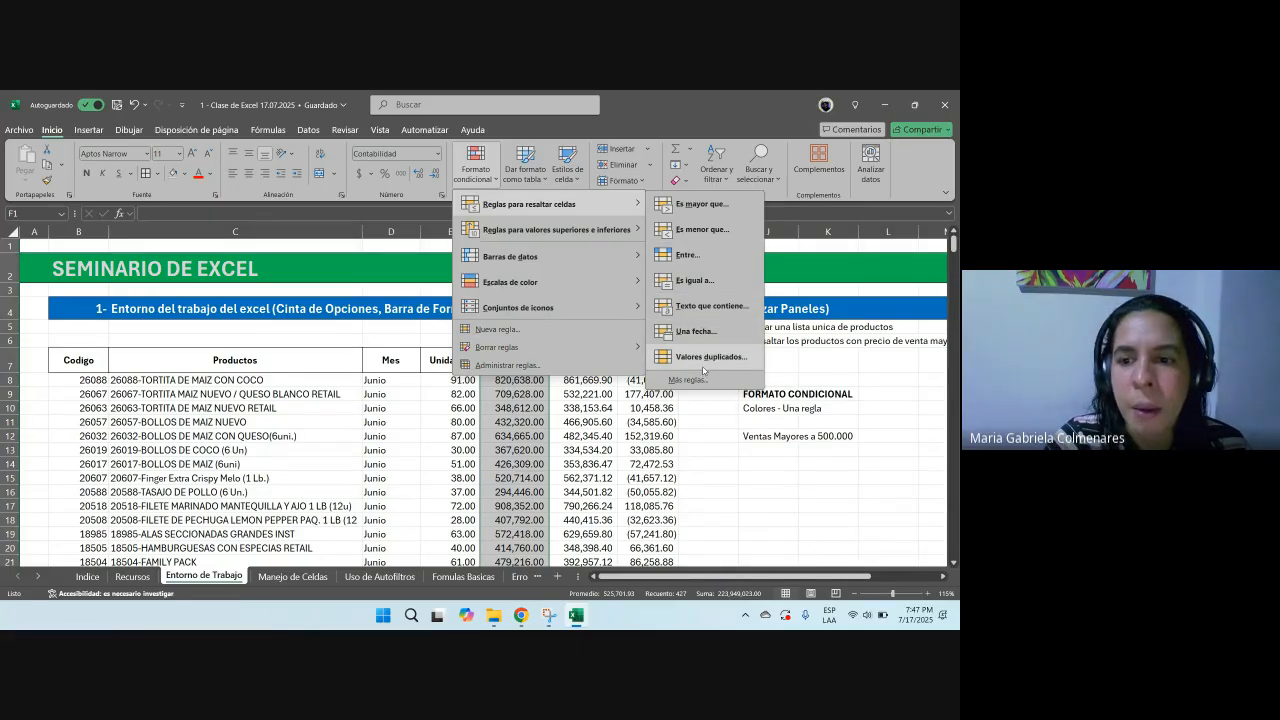
click(697, 204)
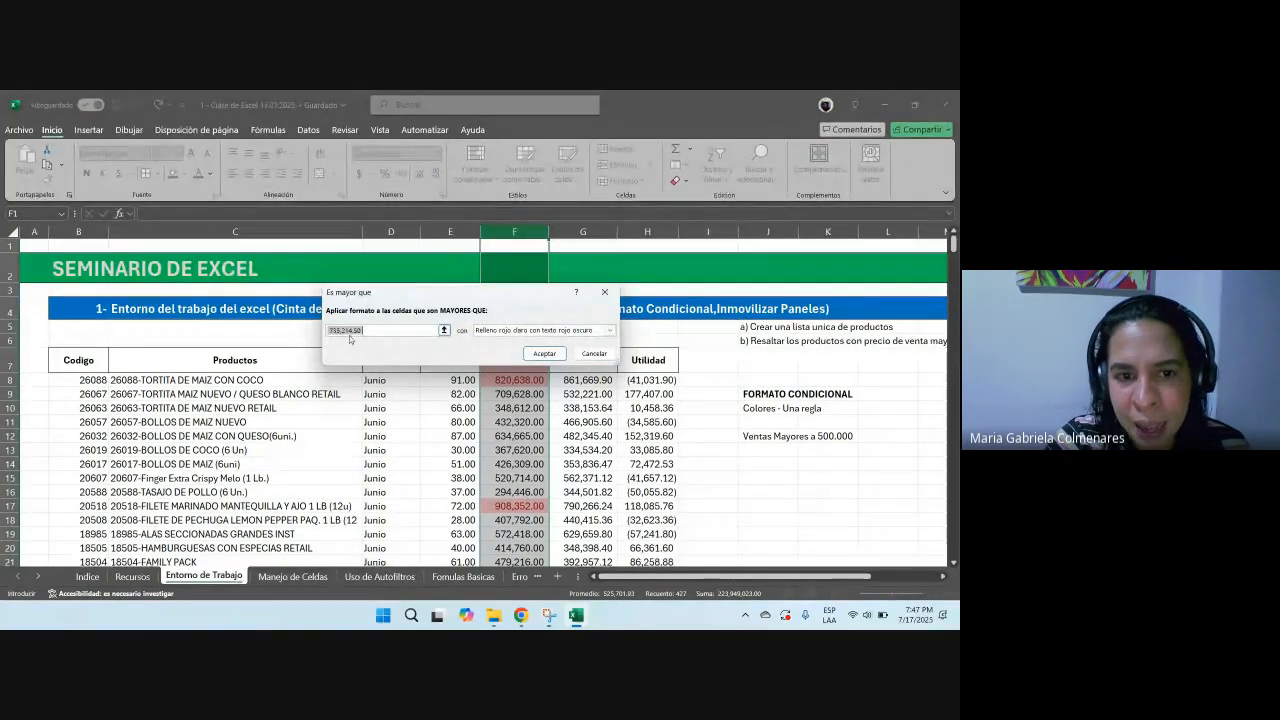
text(500)
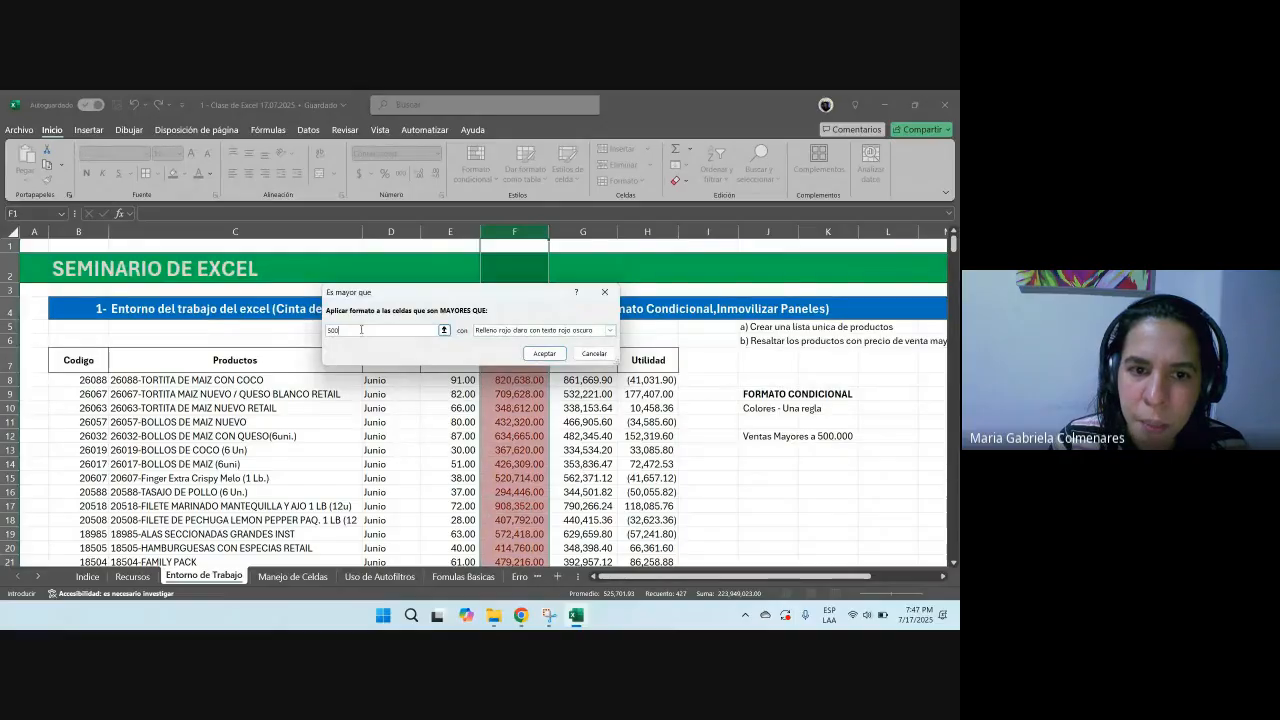
text(000)
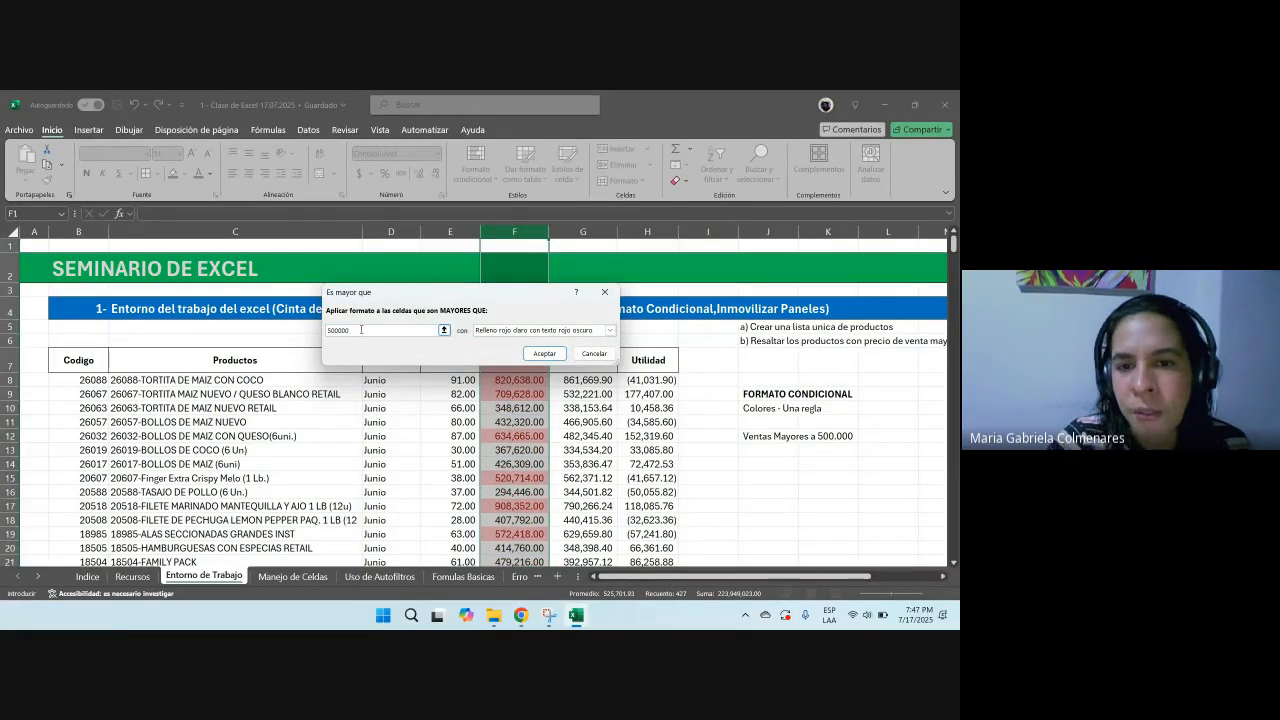
drag(428, 299, 738, 176)
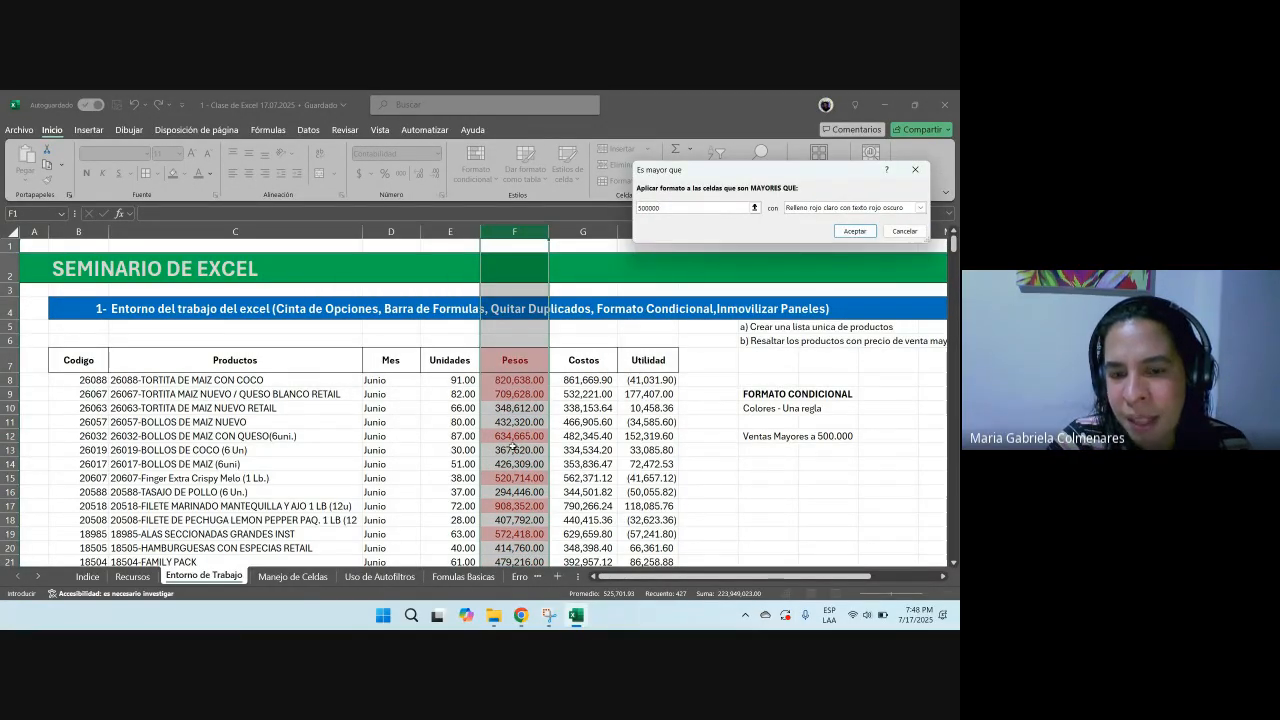
click(853, 231)
Step: Inspect the highlighted Pesos values by selecting cells and scrolling through the column
click(621, 437)
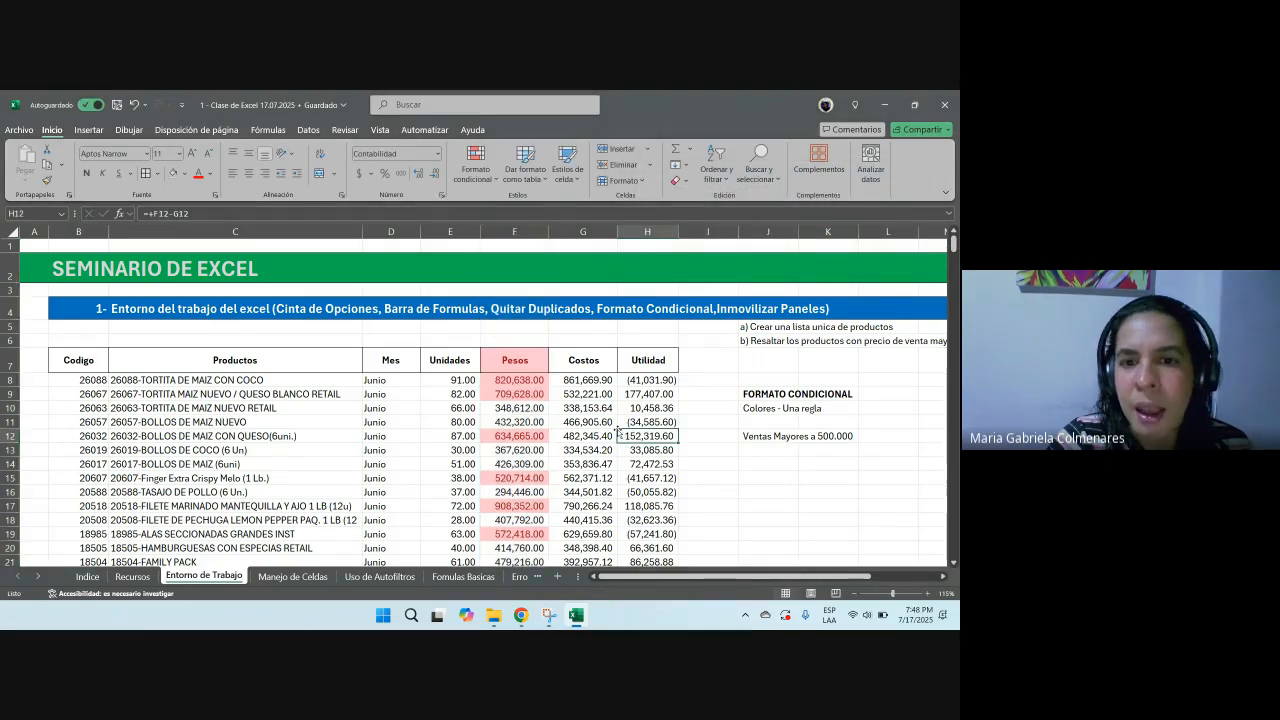
drag(520, 369, 535, 396)
click(636, 367)
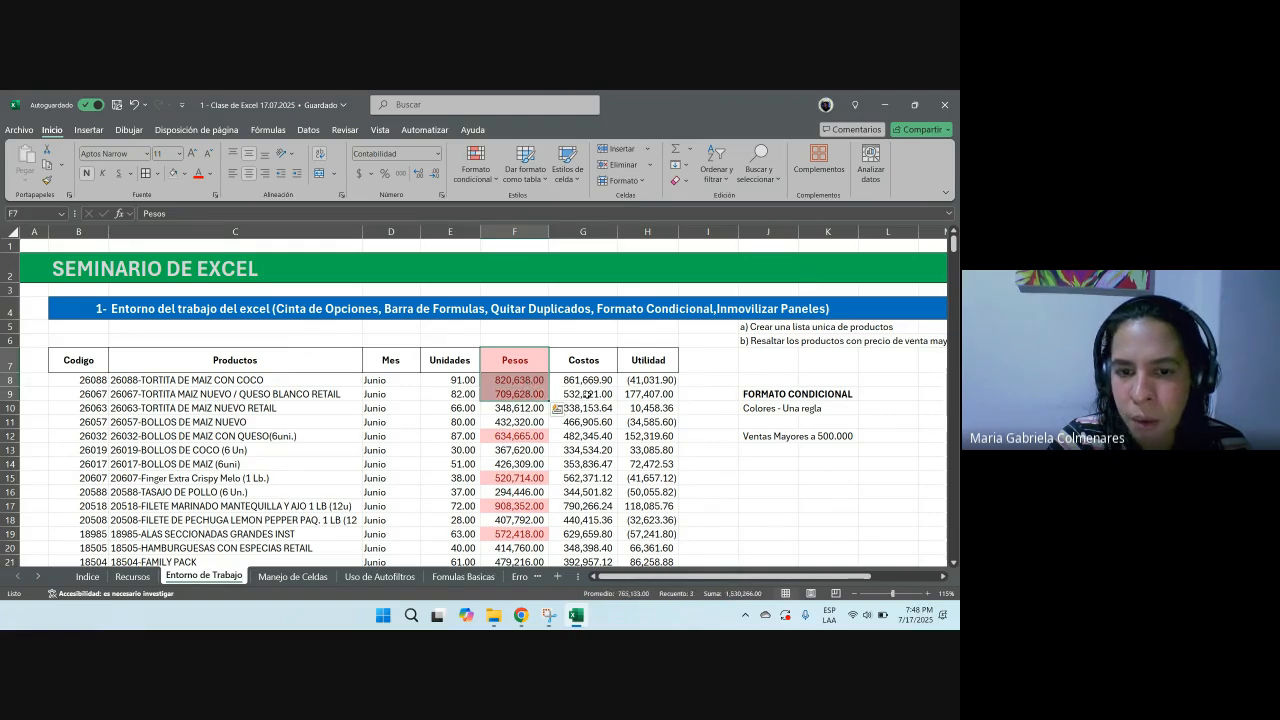
scroll(531, 394, down, 2)
click(531, 394)
click(524, 422)
click(520, 450)
scroll(480, 440, down, 10)
scroll(447, 428, down, 6)
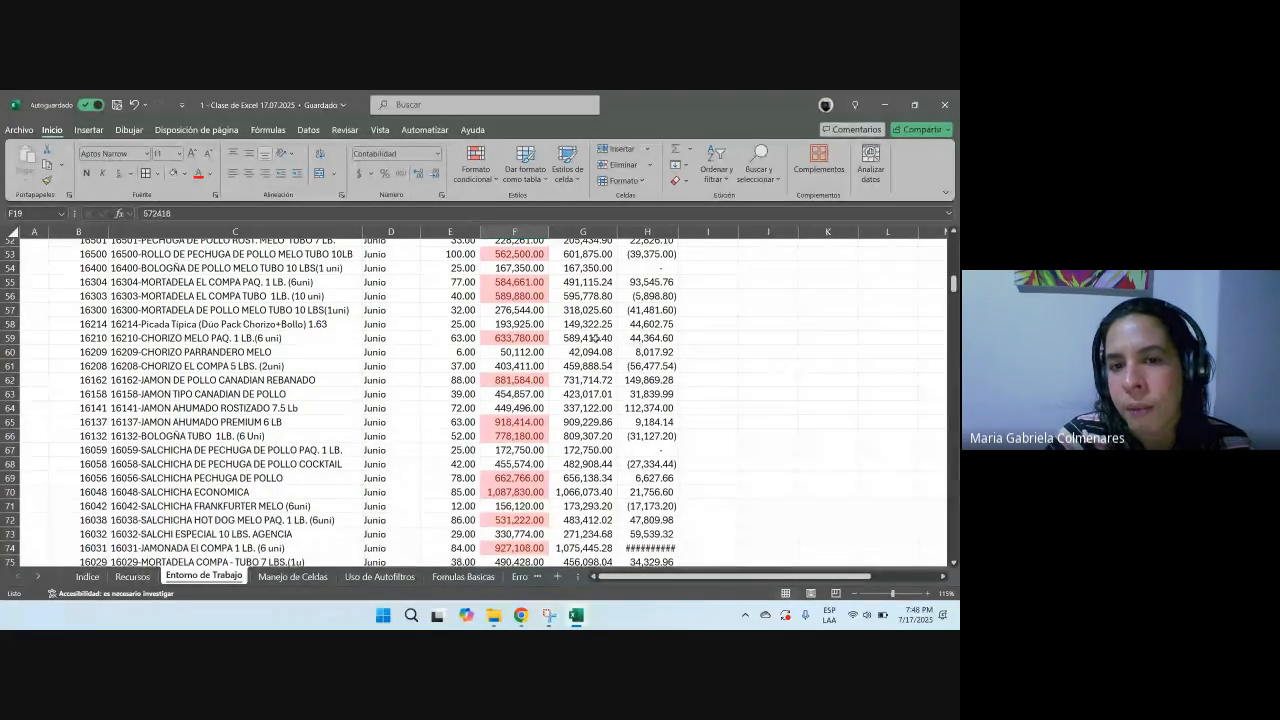
drag(520, 310, 525, 318)
scroll(527, 322, up, 1)
click(530, 311)
scroll(561, 328, up, 6)
scroll(561, 329, up, 10)
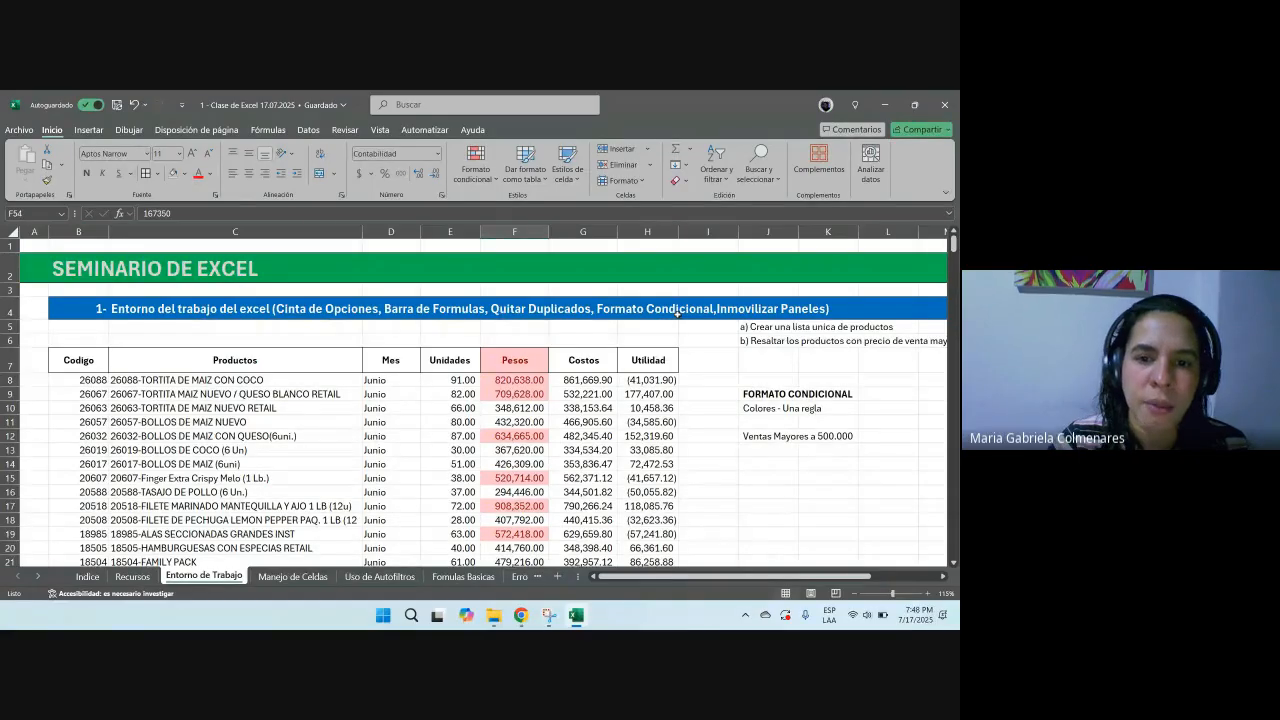
Step: Add an equal-to conditional formatting rule on the Pesos column for values equal to 300000
click(514, 231)
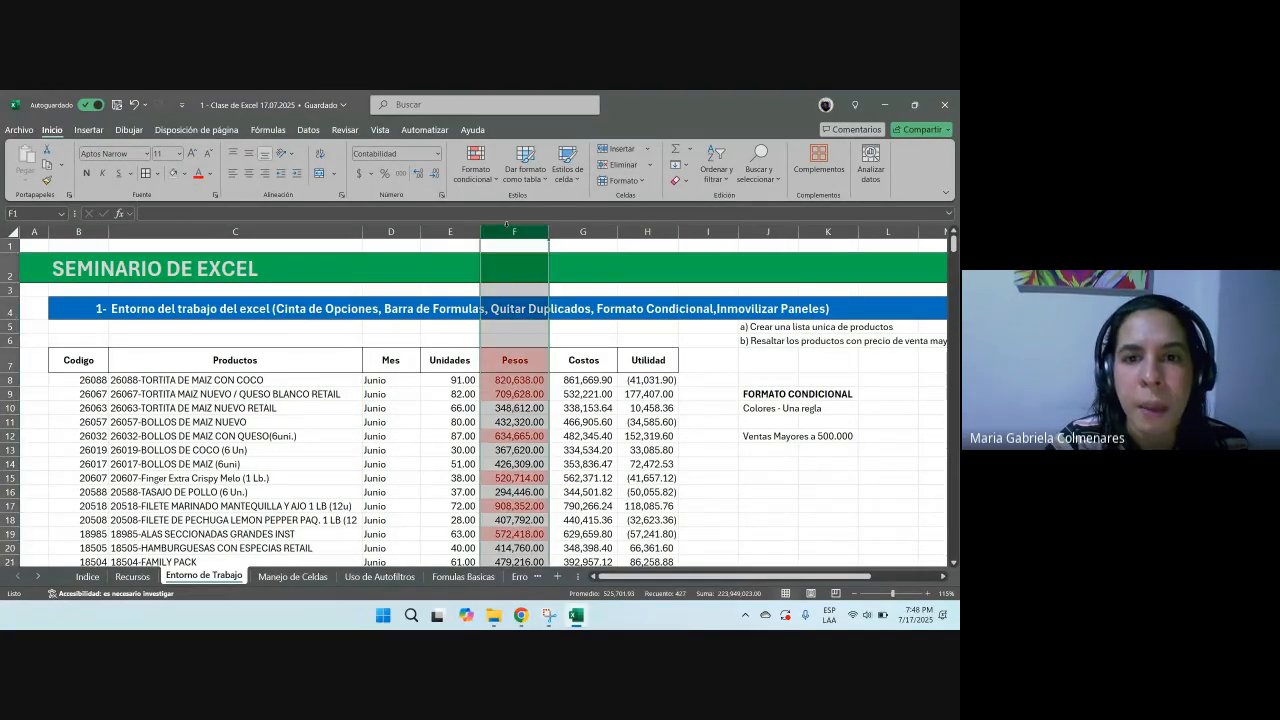
click(476, 178)
mouse_move(522, 212)
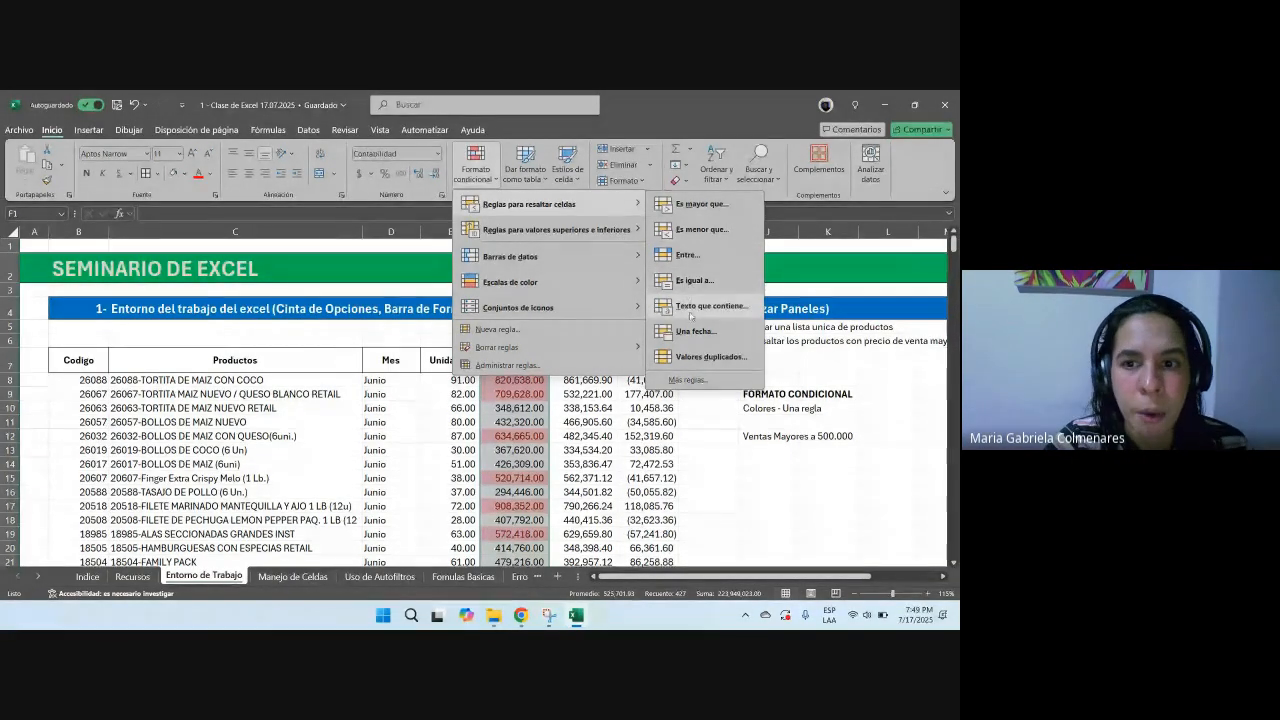
click(698, 281)
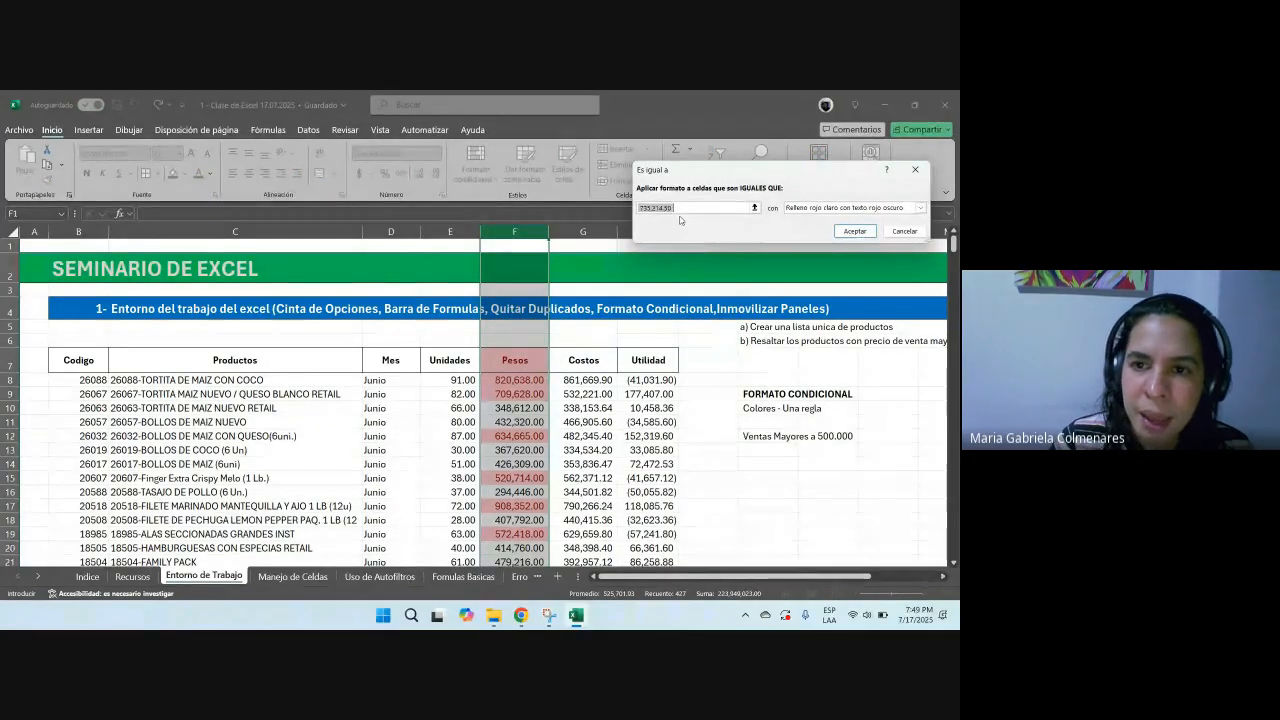
text(300000)
click(855, 231)
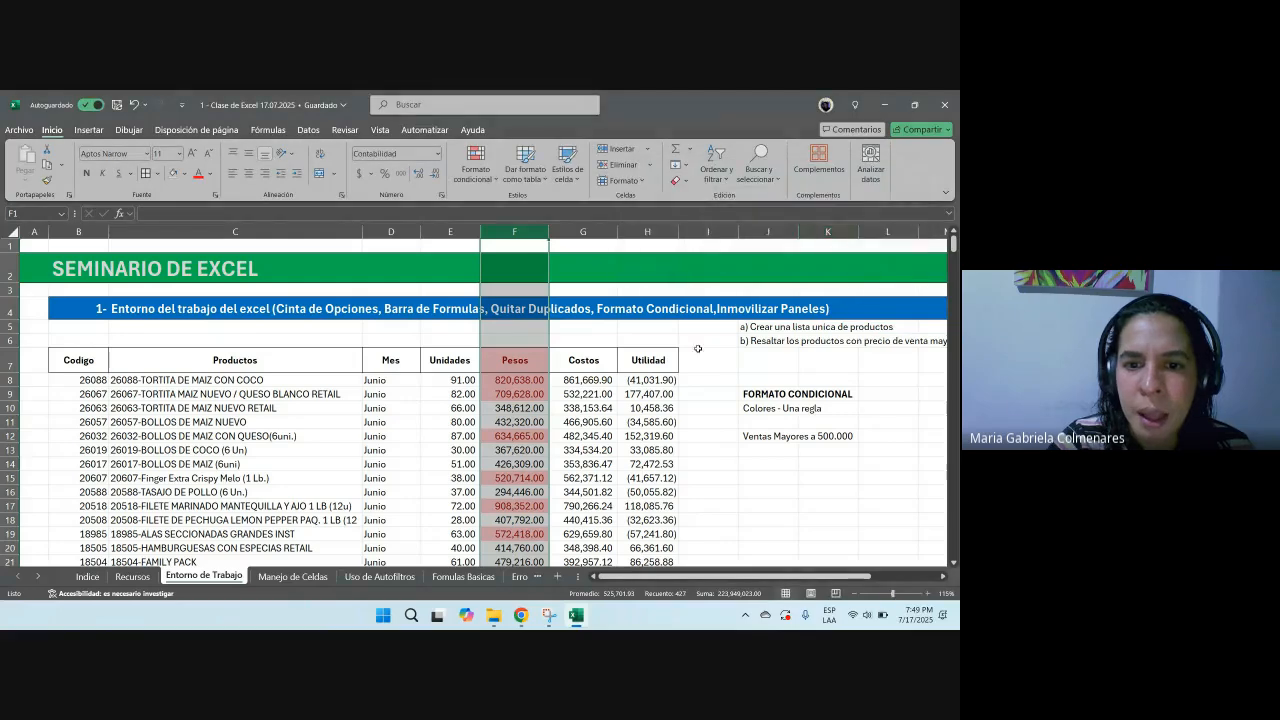
scroll(565, 360, down, 3)
scroll(565, 360, down, 1)
scroll(566, 370, up, 5)
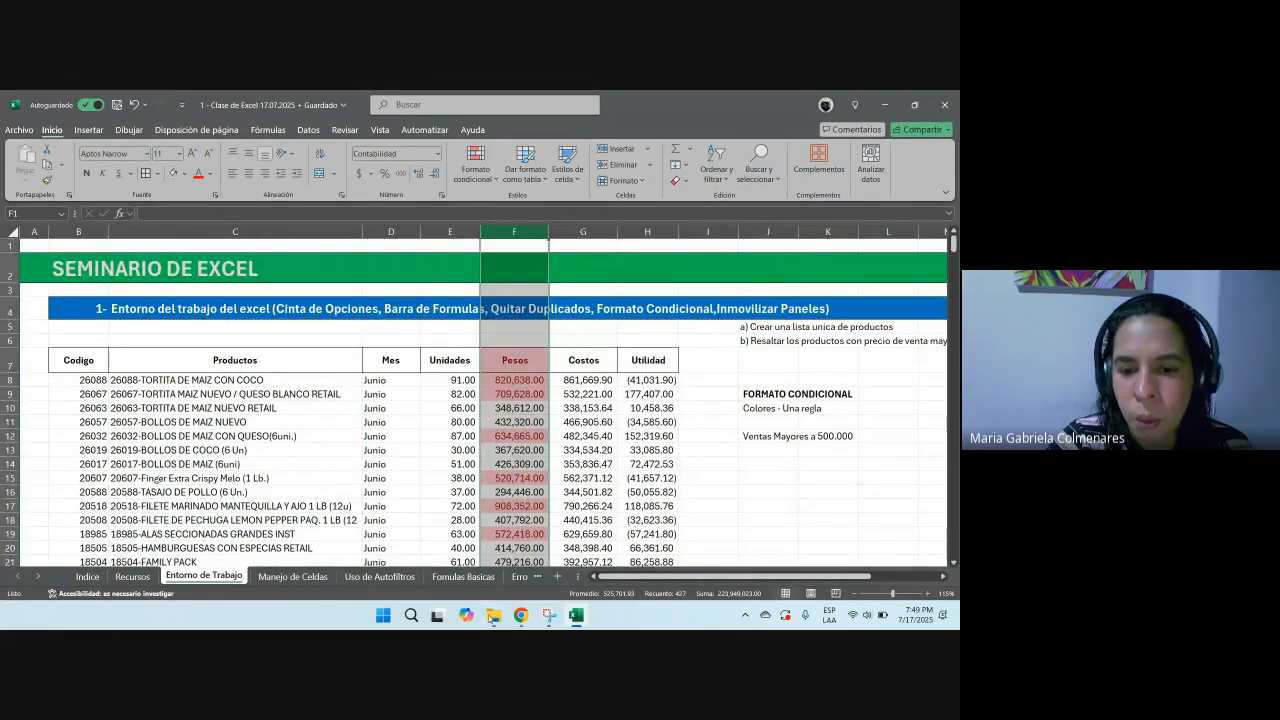
click(521, 615)
click(472, 560)
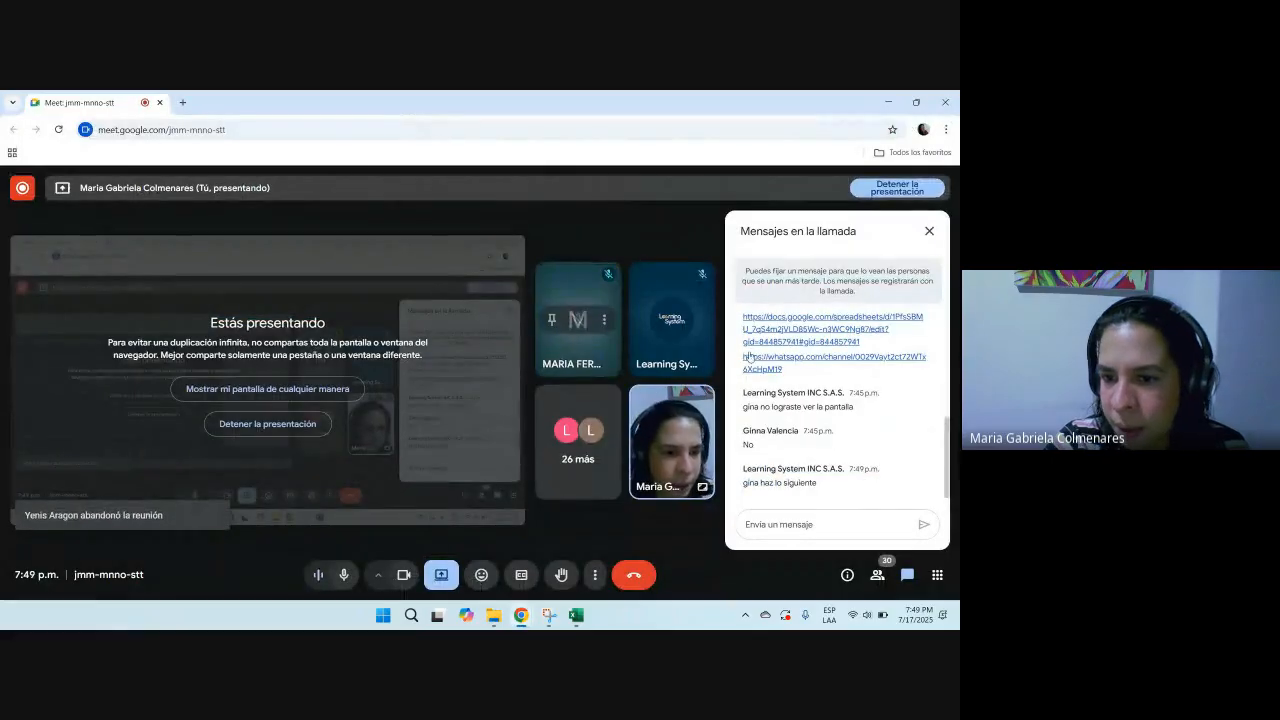
key(alt+Tab)
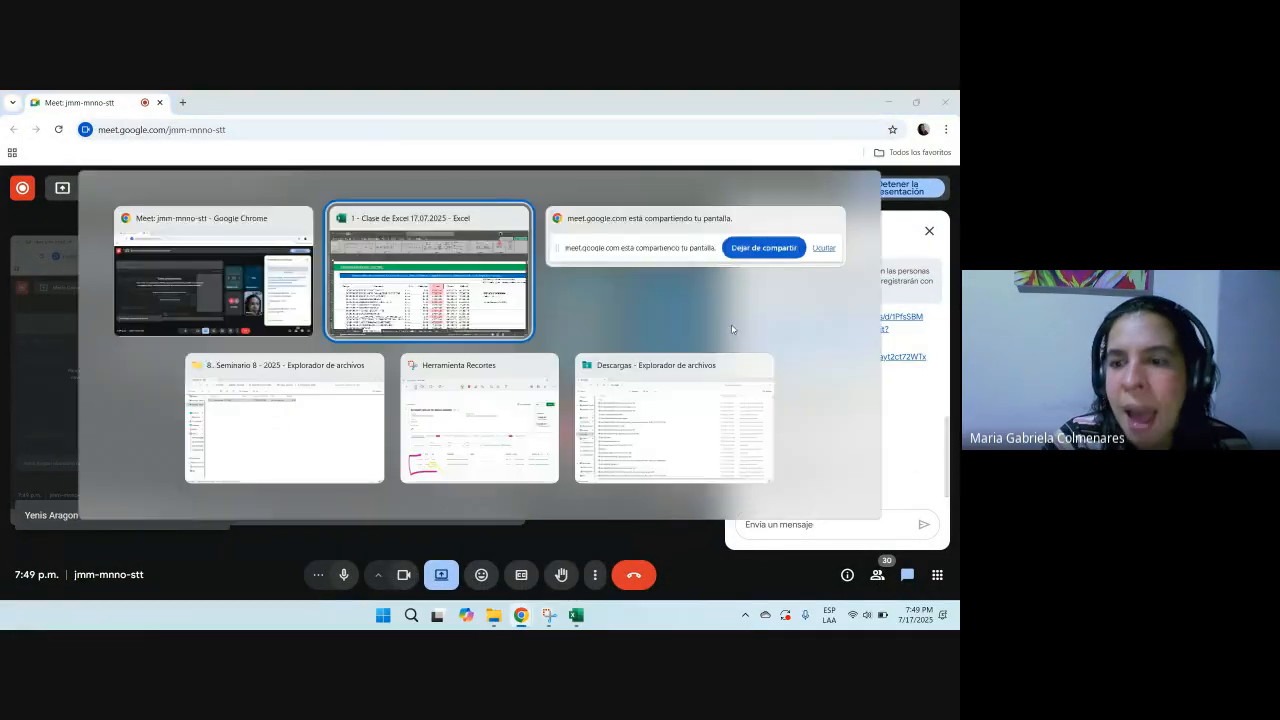
click(620, 382)
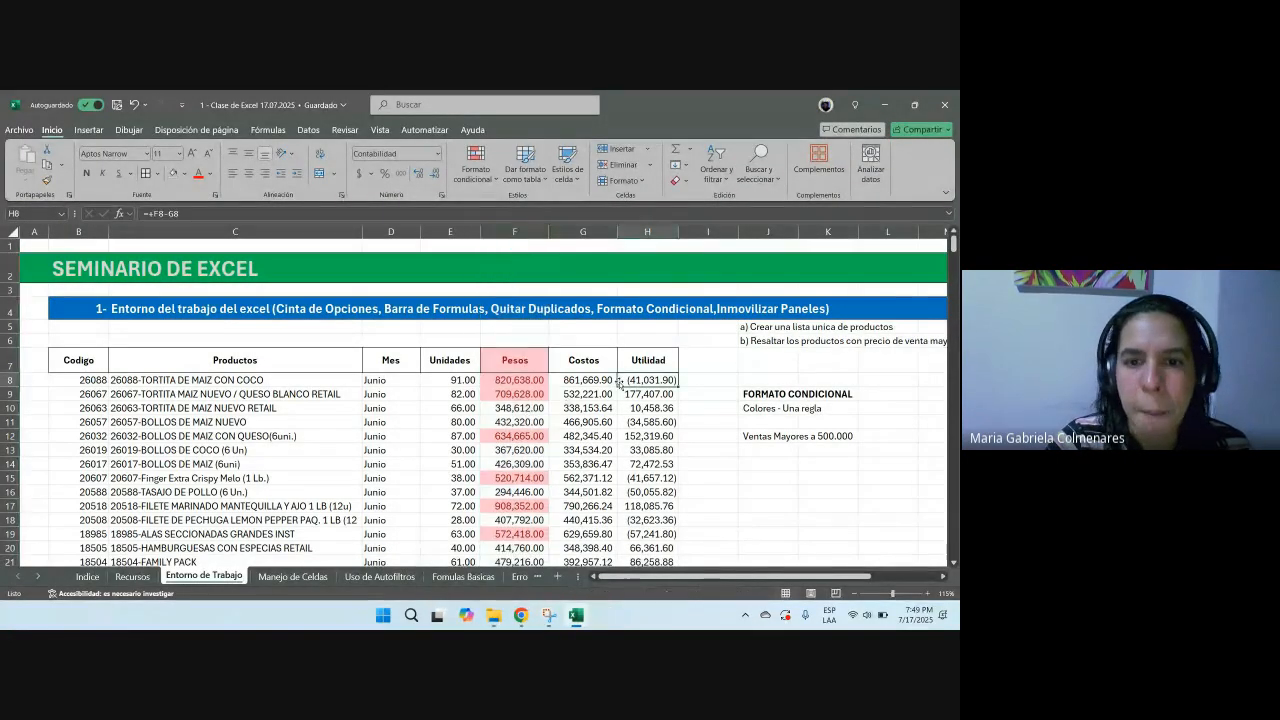
drag(515, 381, 515, 506)
drag(526, 386, 523, 394)
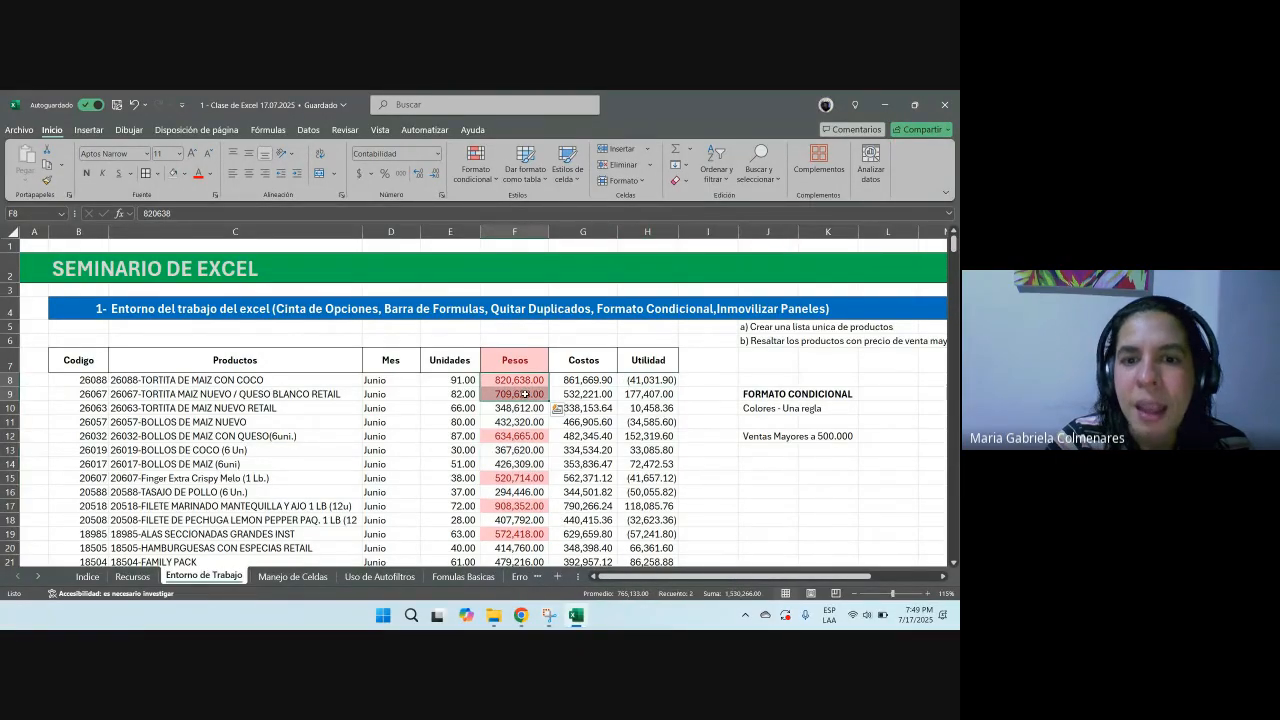
click(507, 435)
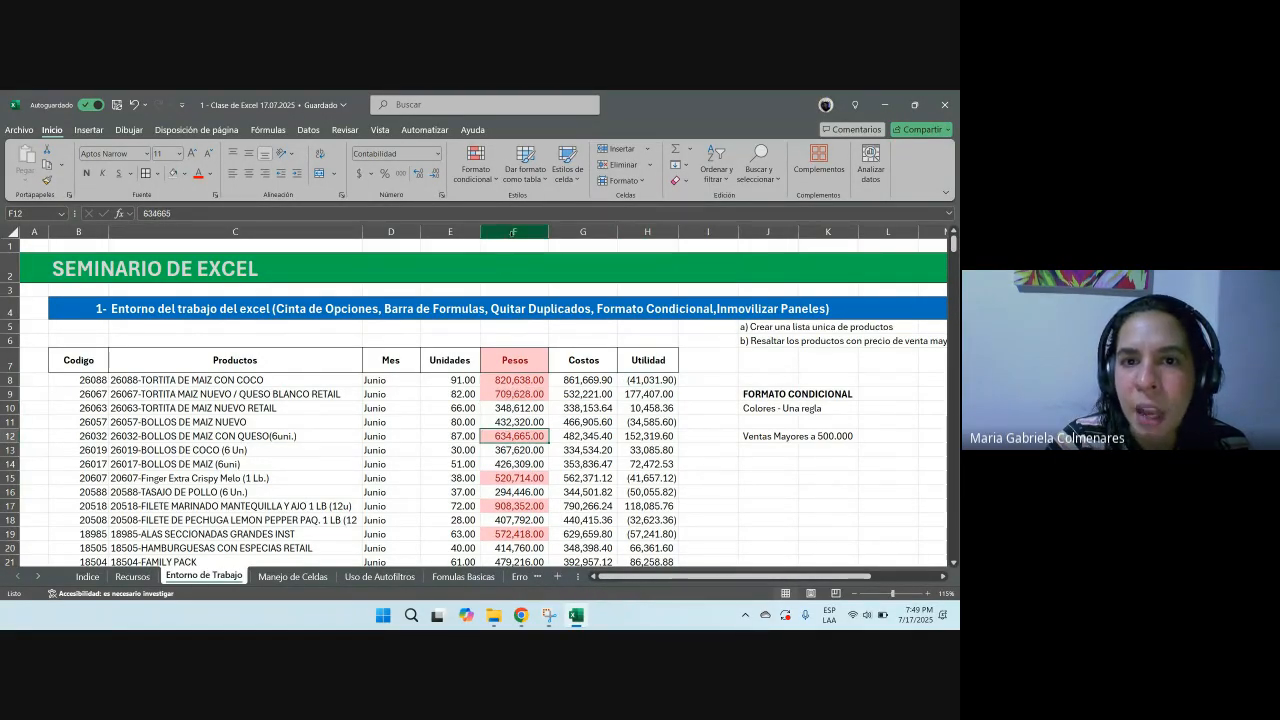
click(514, 231)
click(476, 165)
mouse_move(639, 206)
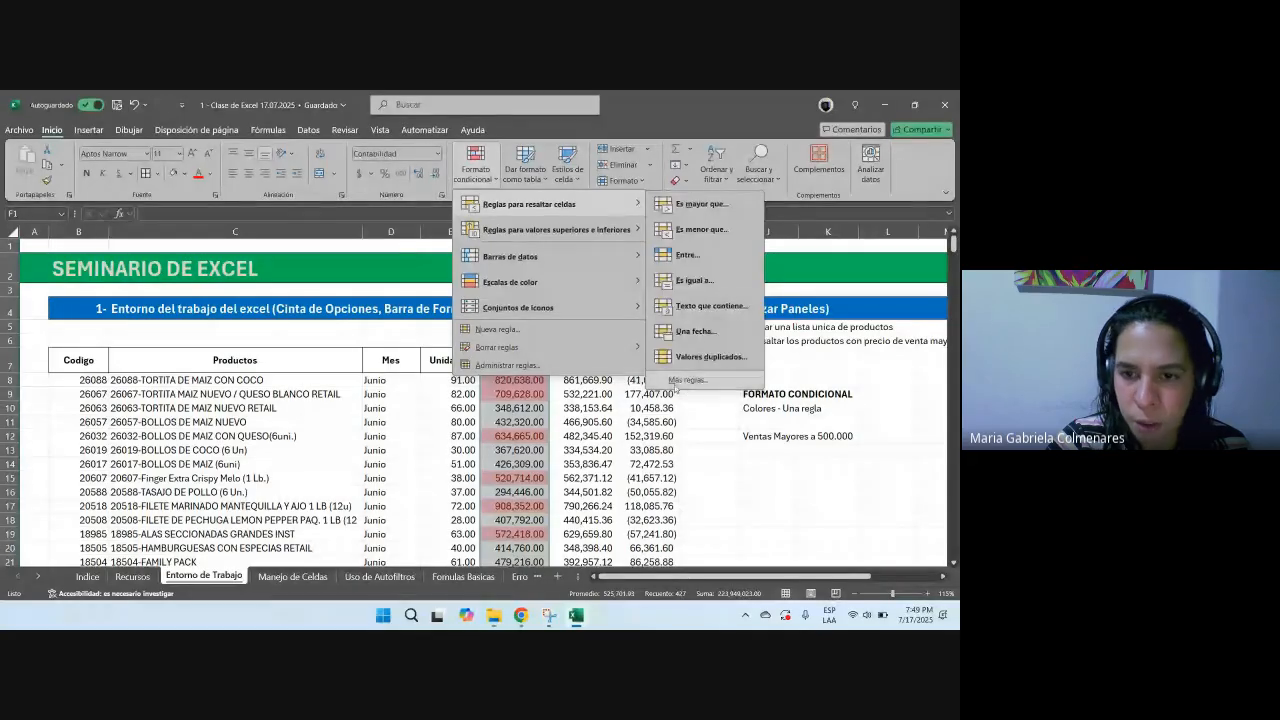
click(653, 415)
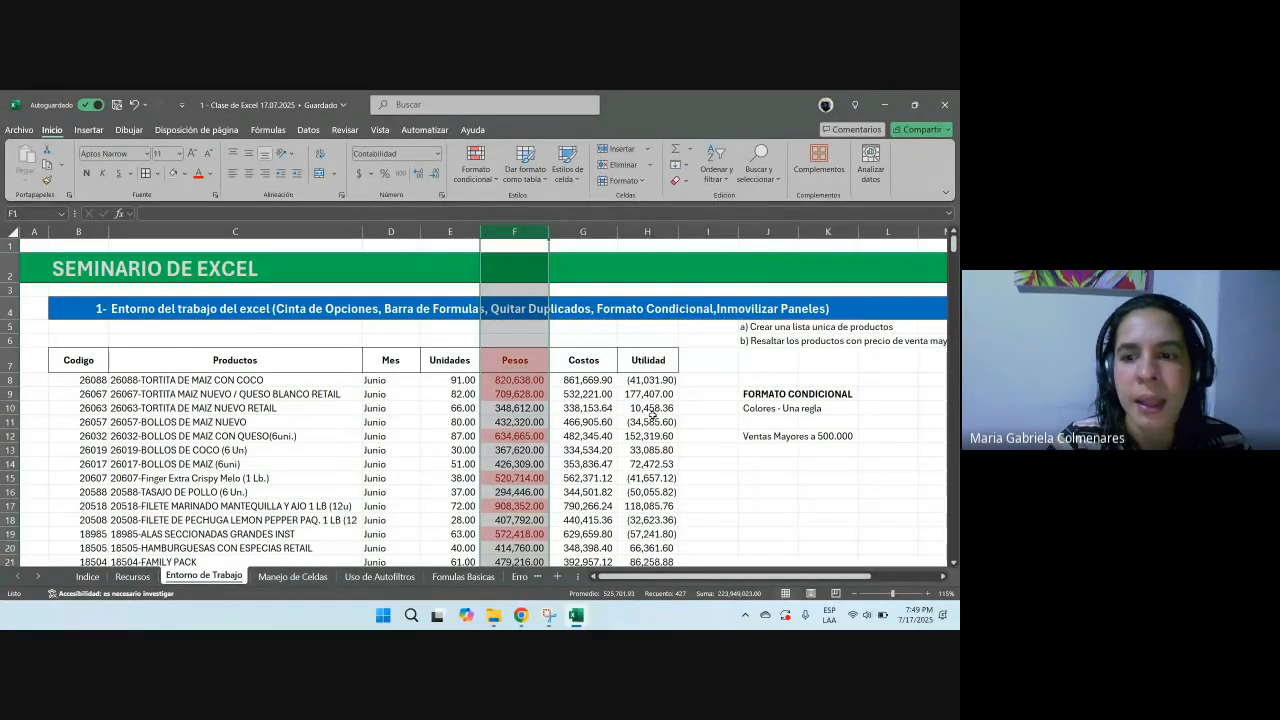
Step: Enter 'Formato Condicional' in cell J15
click(774, 479)
text(F)
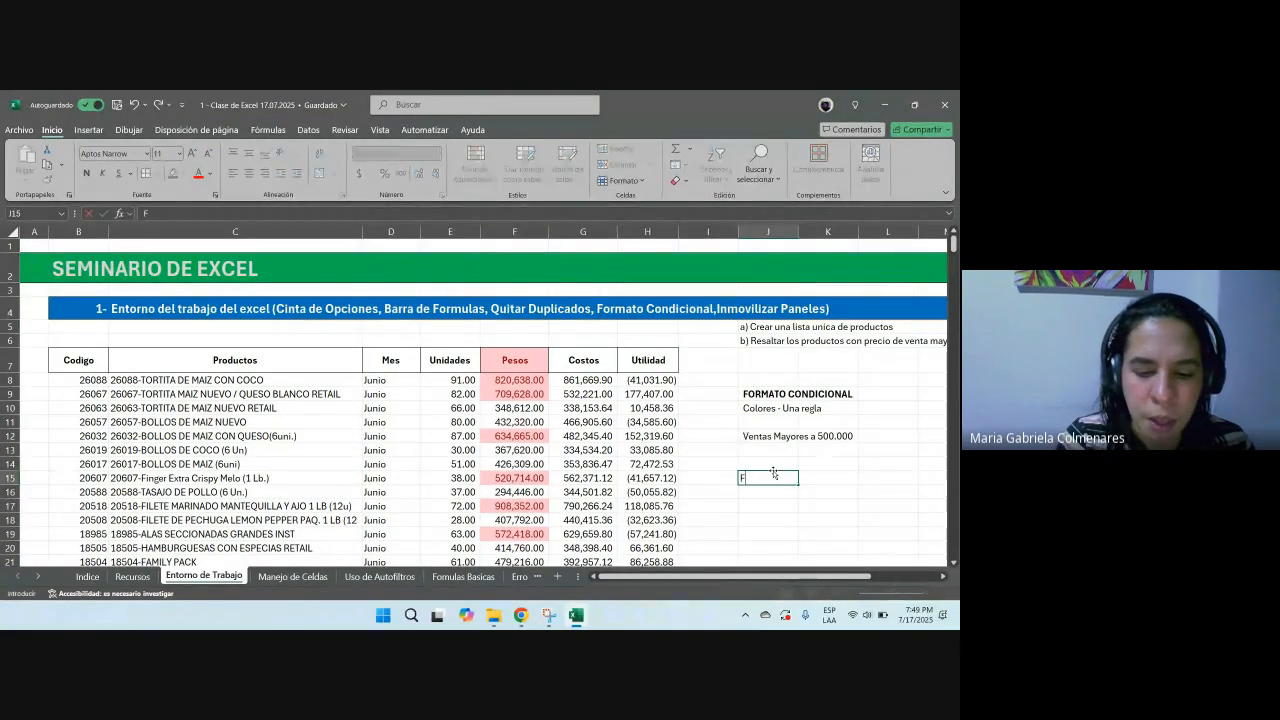
text(orma)
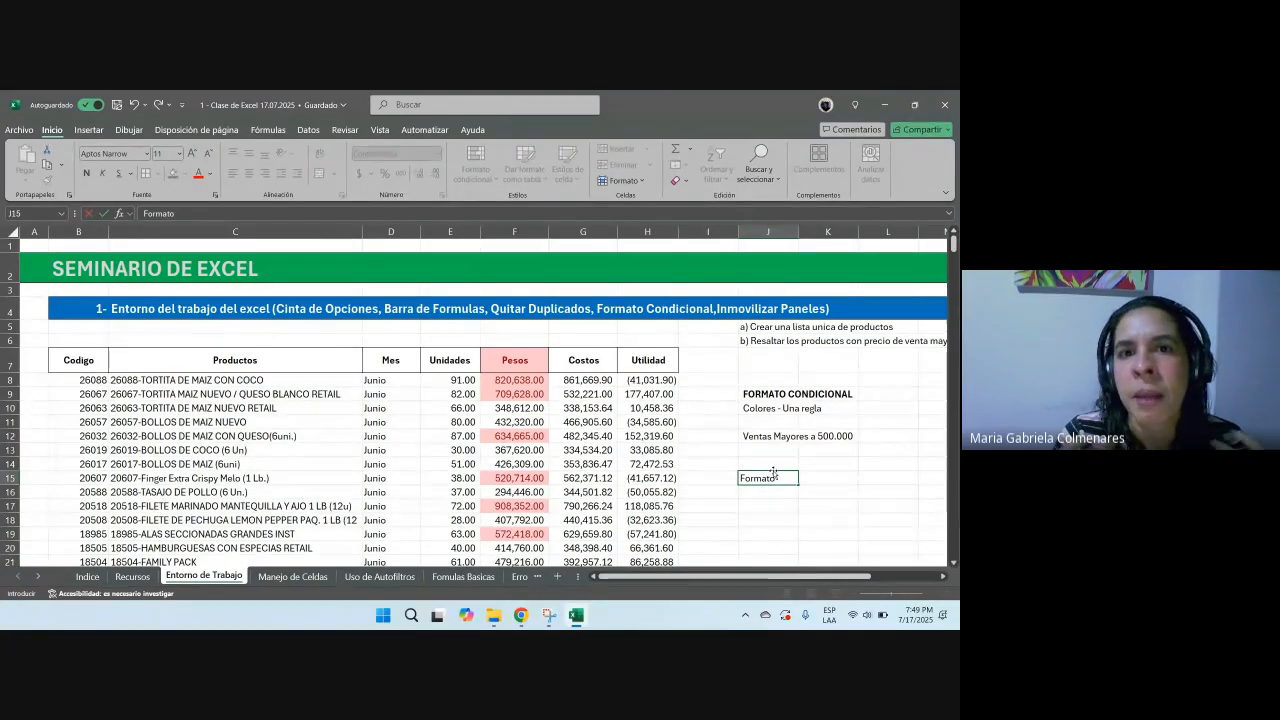
text(to Condicional)
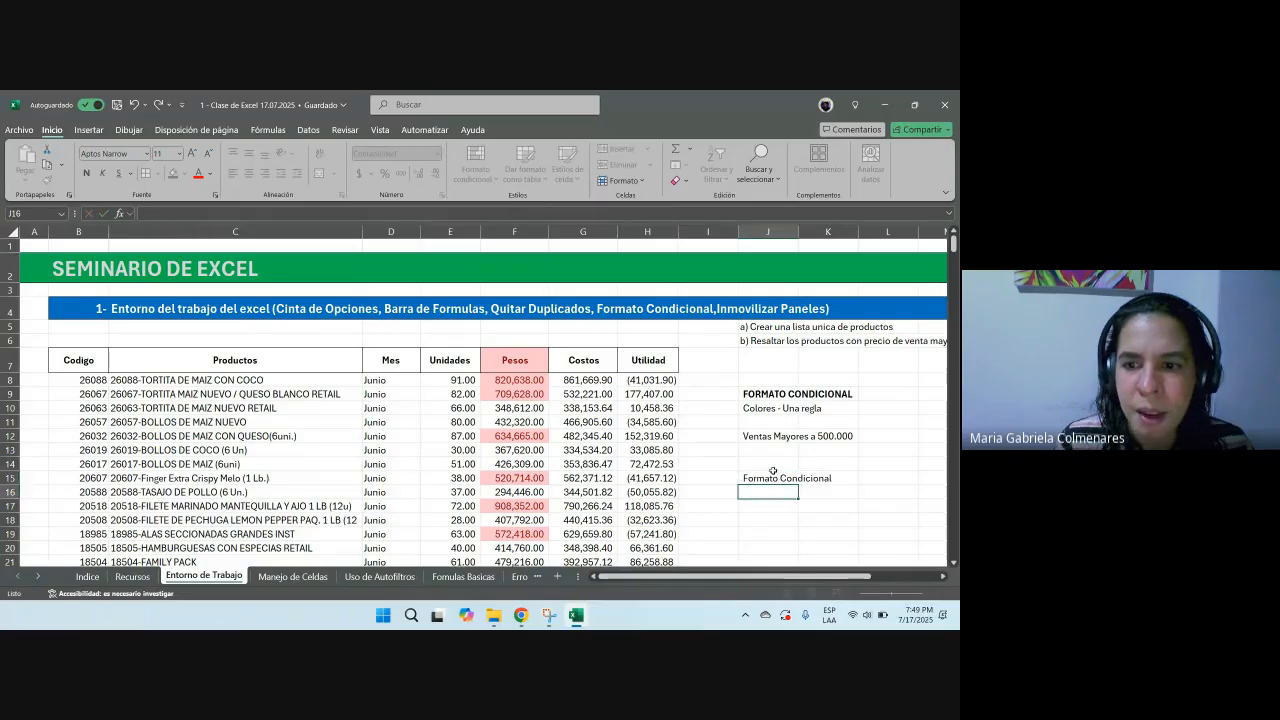
key(ctrl+Return)
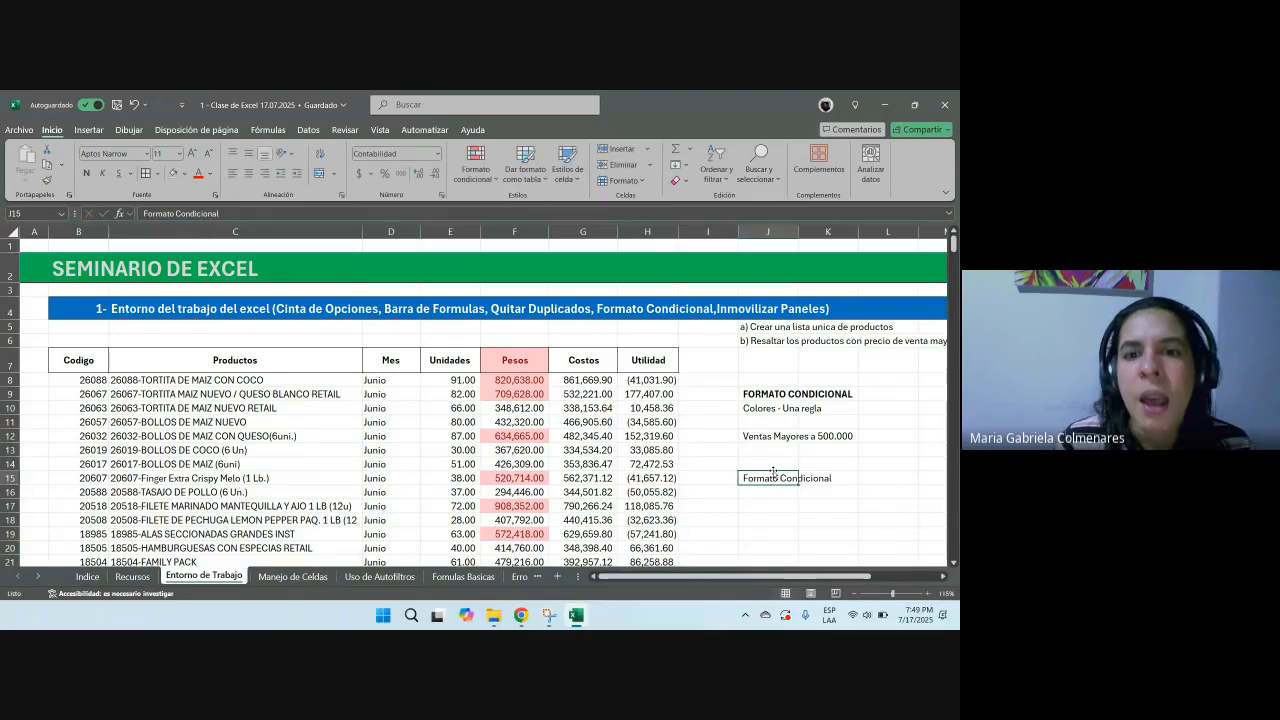
key(Return)
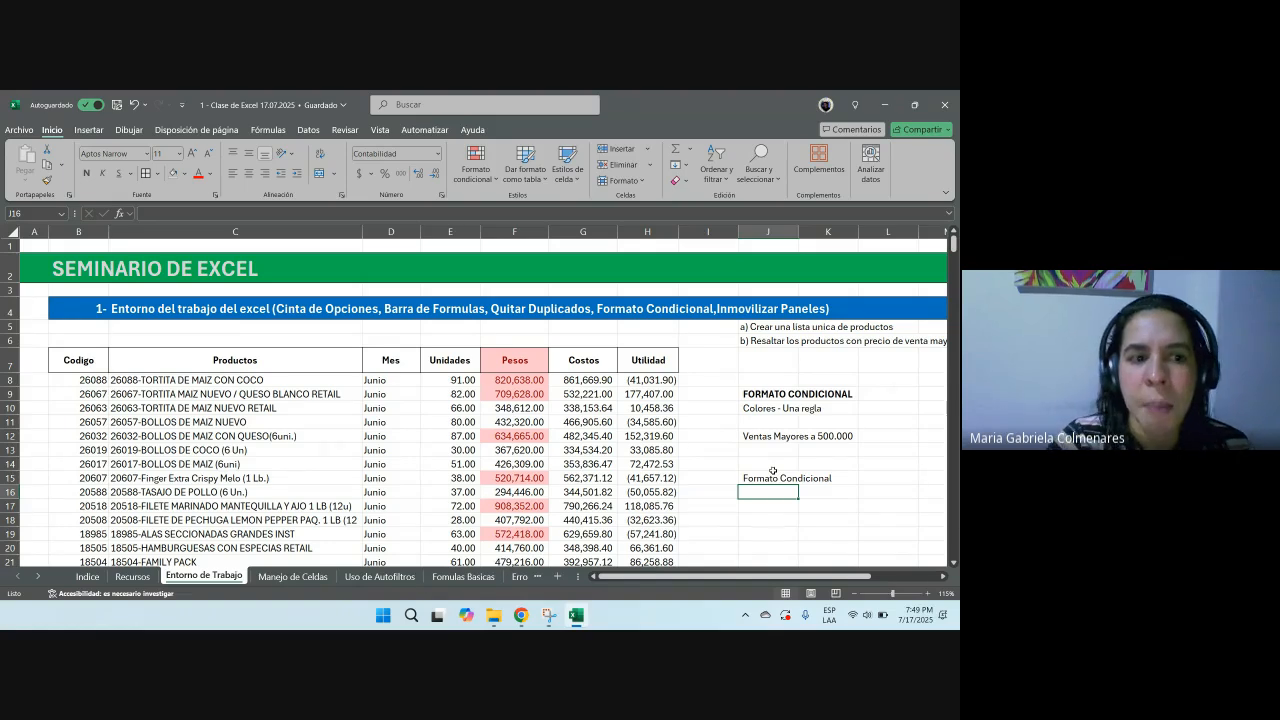
Step: Select the product table range B7 through H18 and scroll down through the data
click(59, 272)
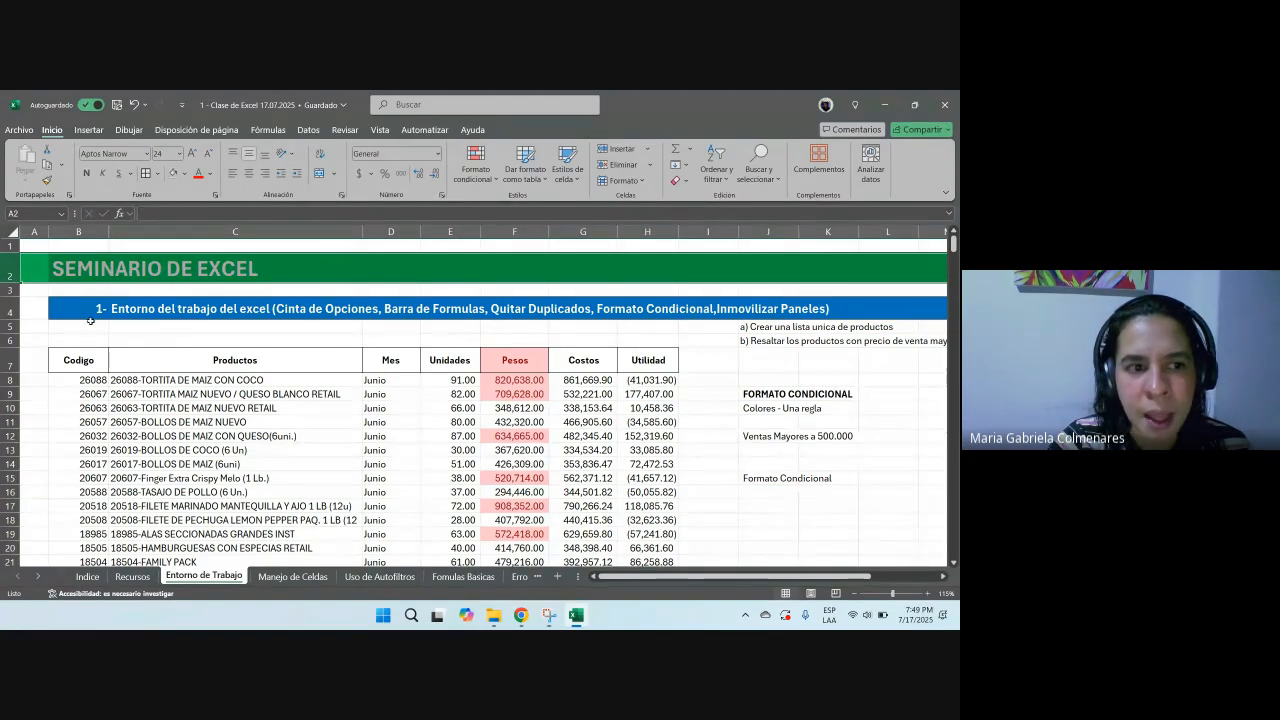
drag(73, 312, 257, 311)
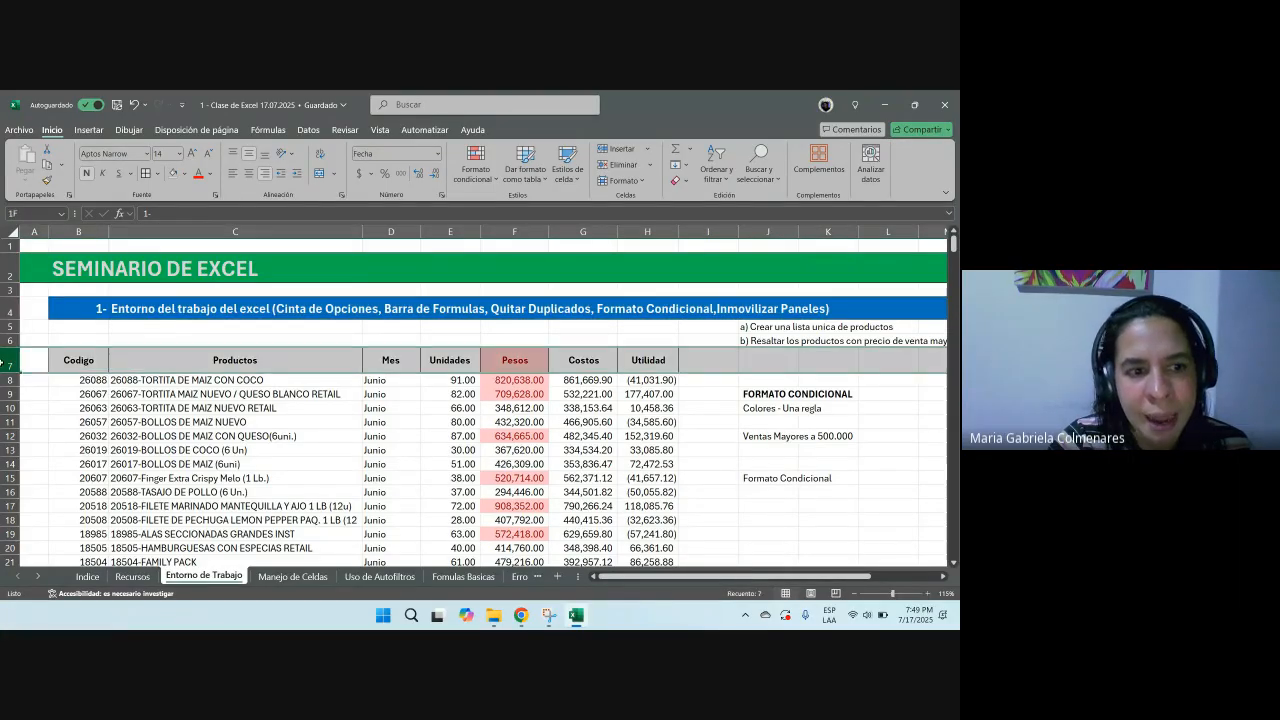
drag(92, 368, 667, 519)
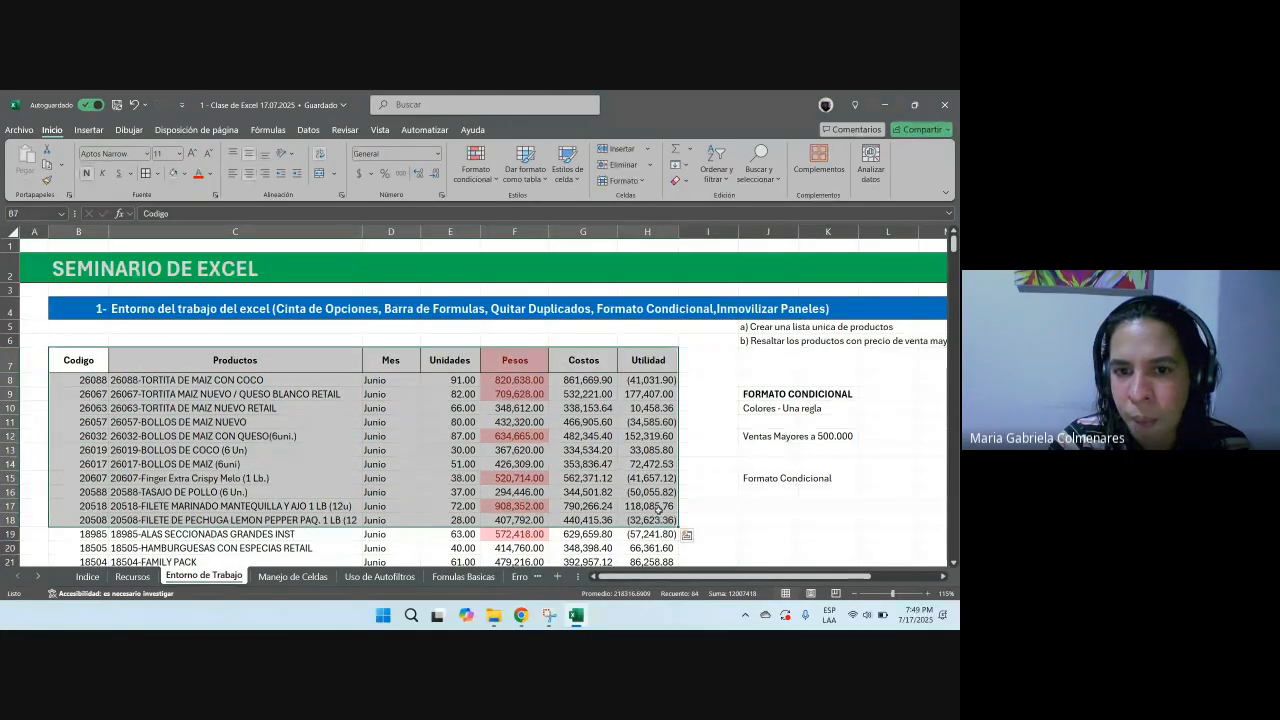
scroll(626, 345, down, 5)
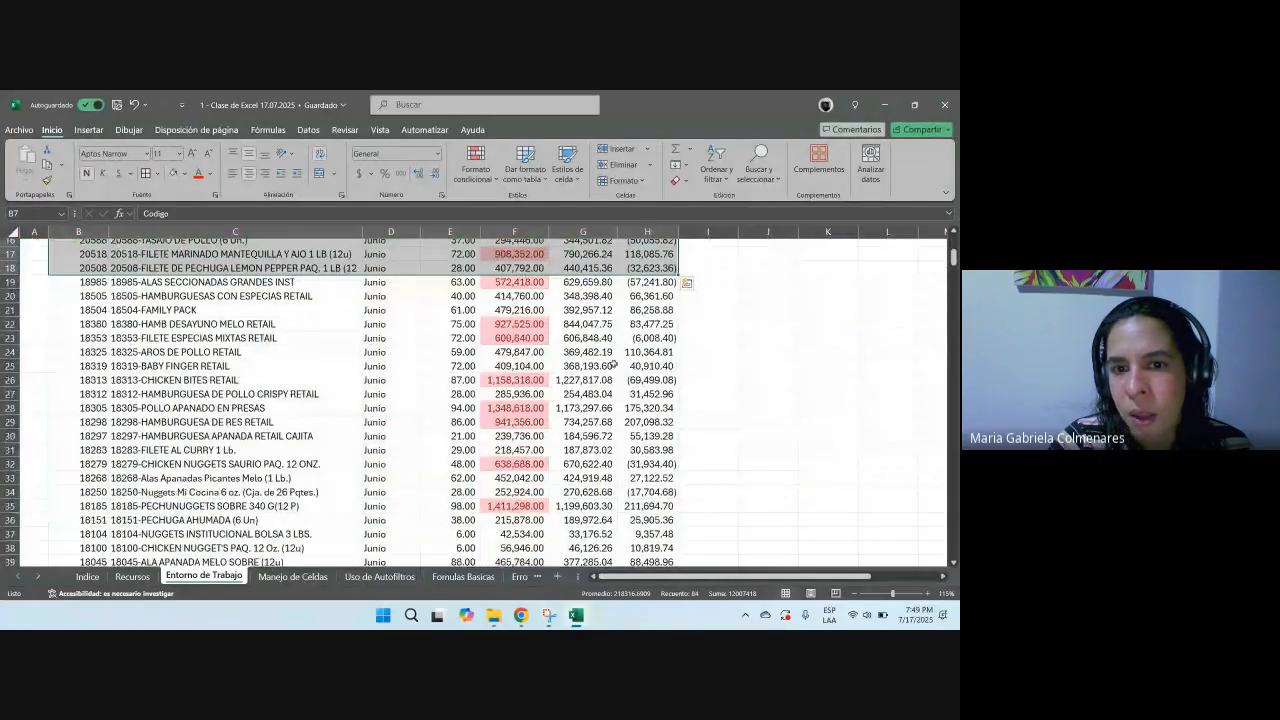
click(583, 380)
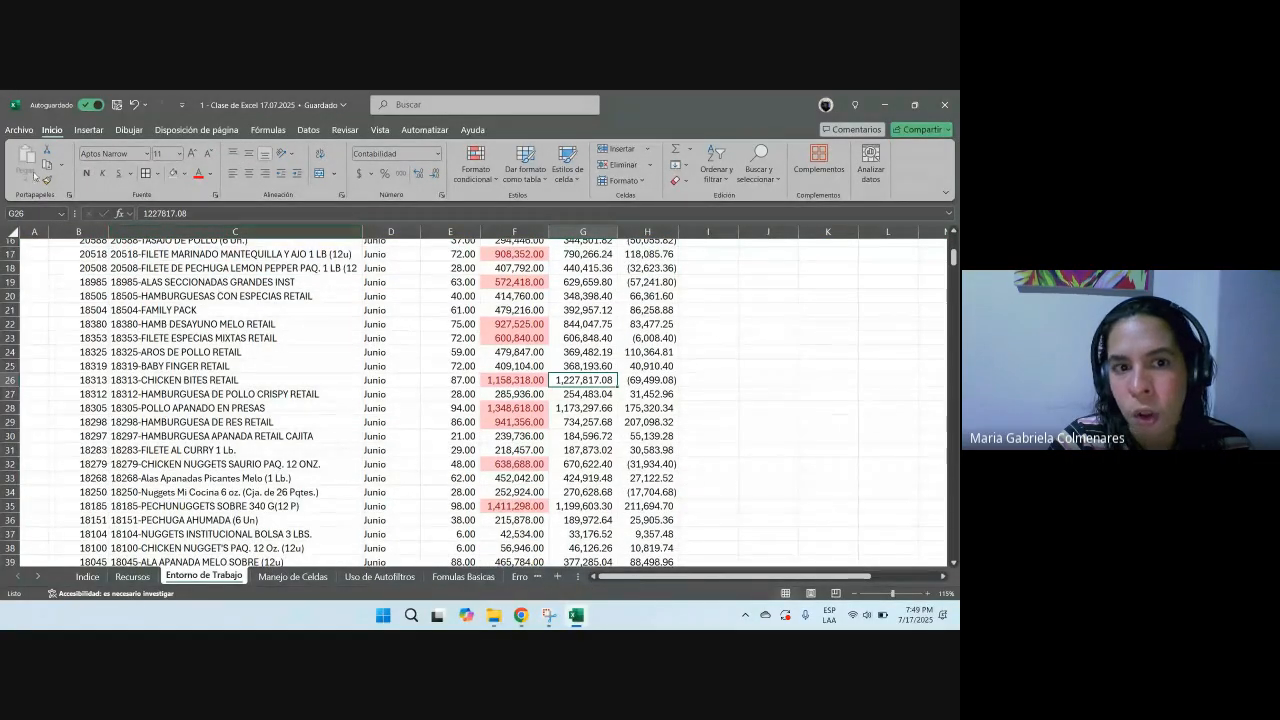
Step: Select ranges in several columns of the product table to examine their values
drag(585, 254, 585, 492)
drag(655, 282, 652, 505)
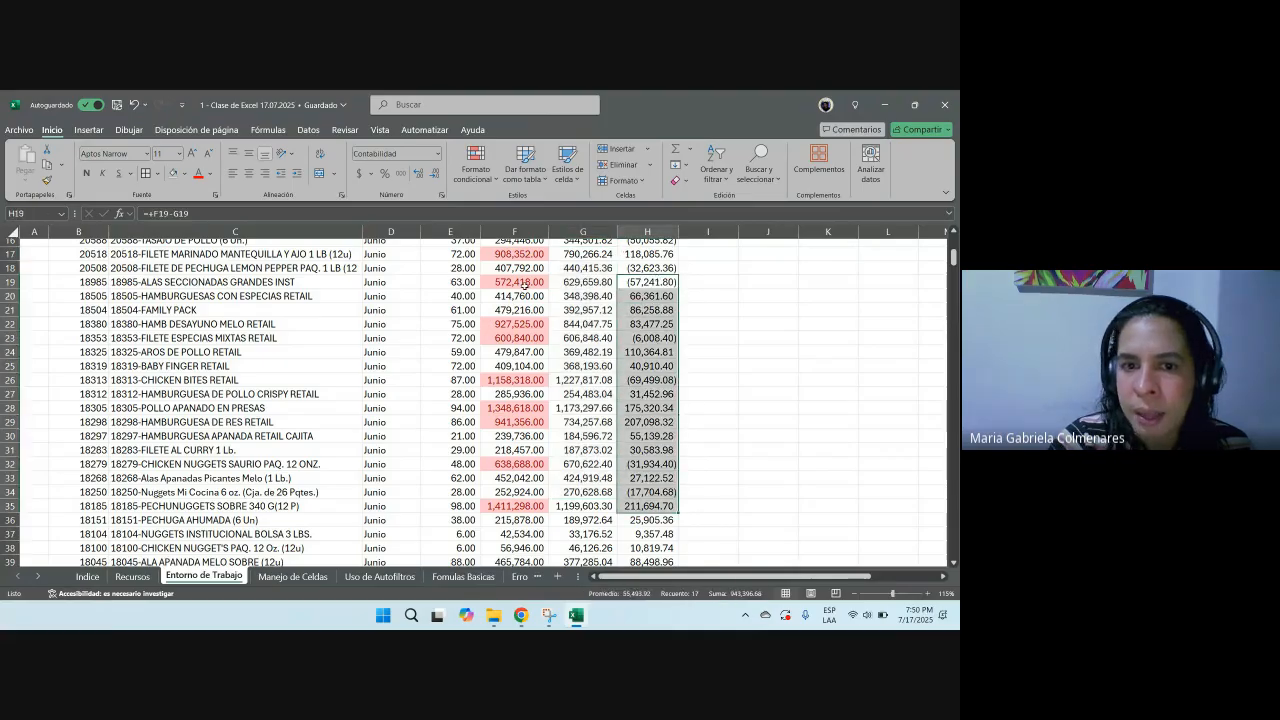
drag(521, 284, 532, 422)
drag(392, 268, 395, 506)
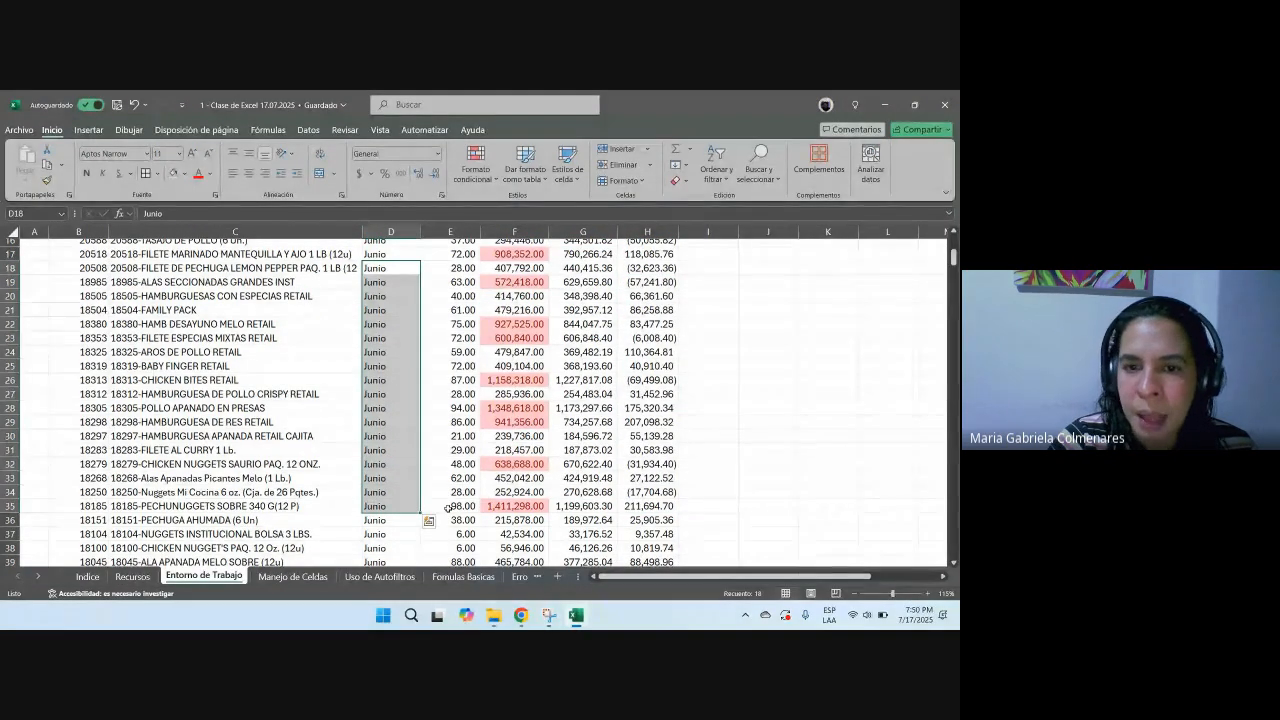
drag(538, 268, 623, 523)
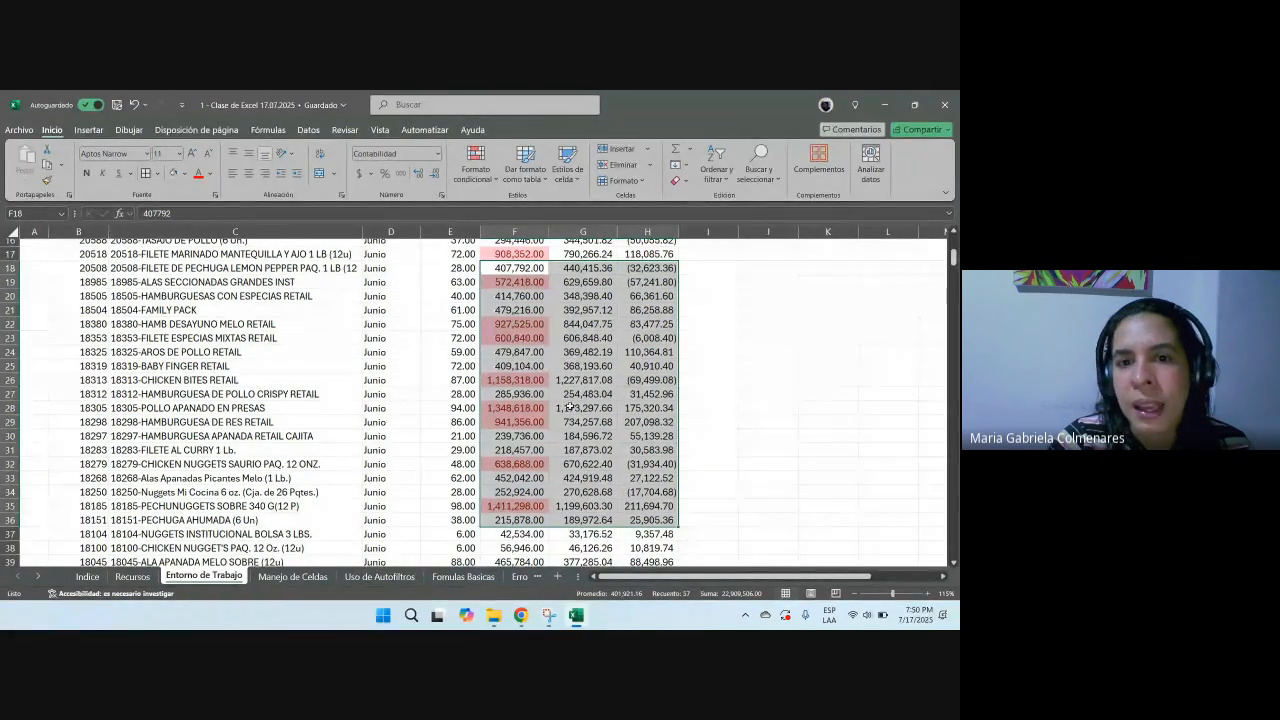
scroll(672, 423, up, 5)
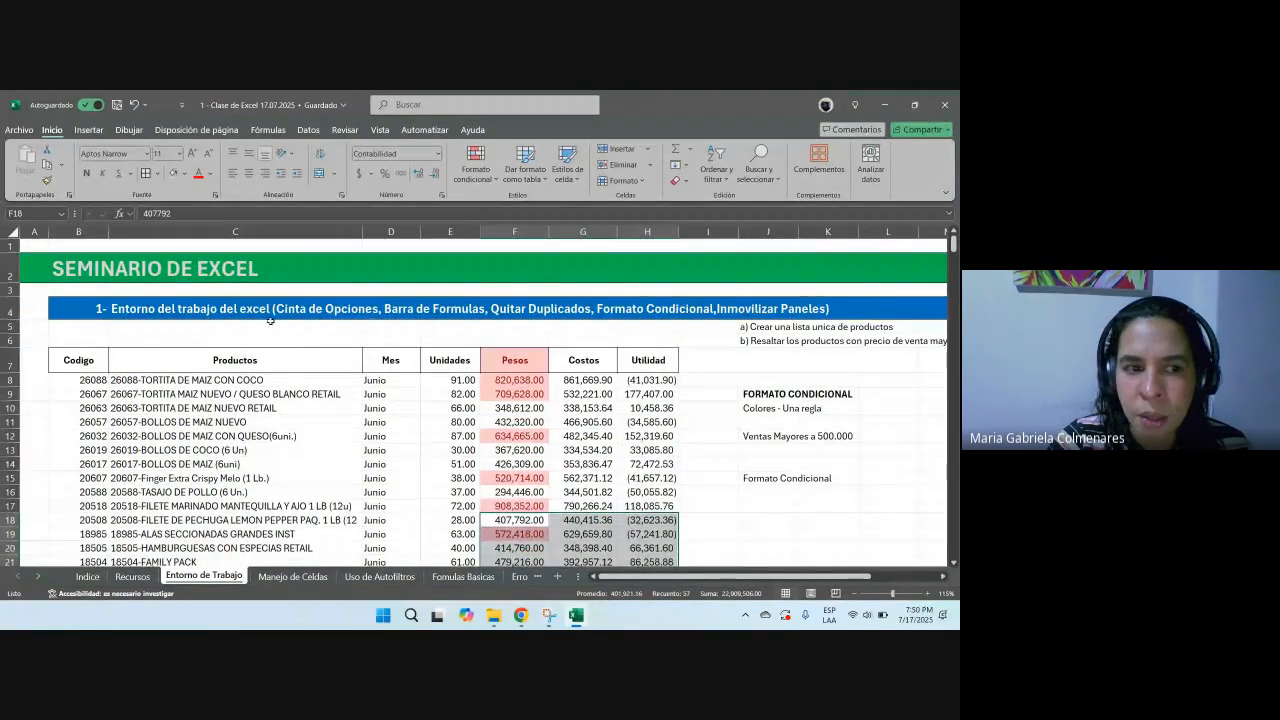
Step: Enter 'Inmovilizar paneles' in cell J16
click(746, 318)
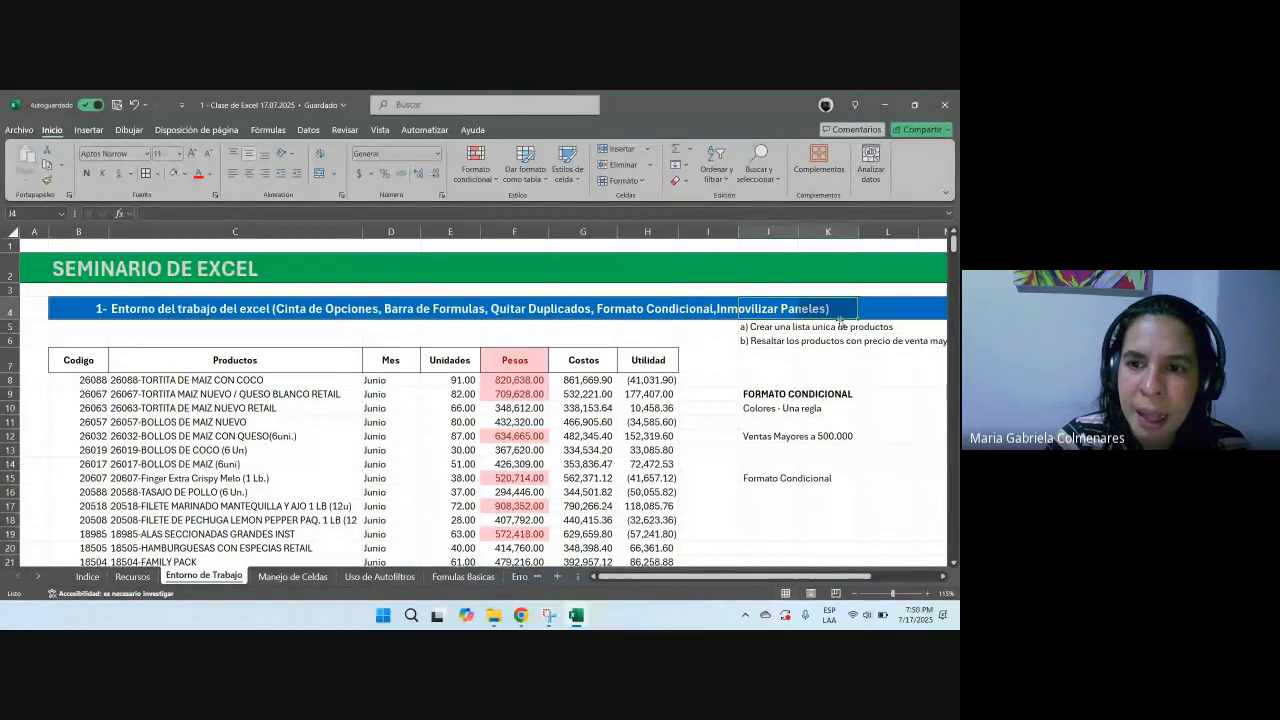
click(783, 492)
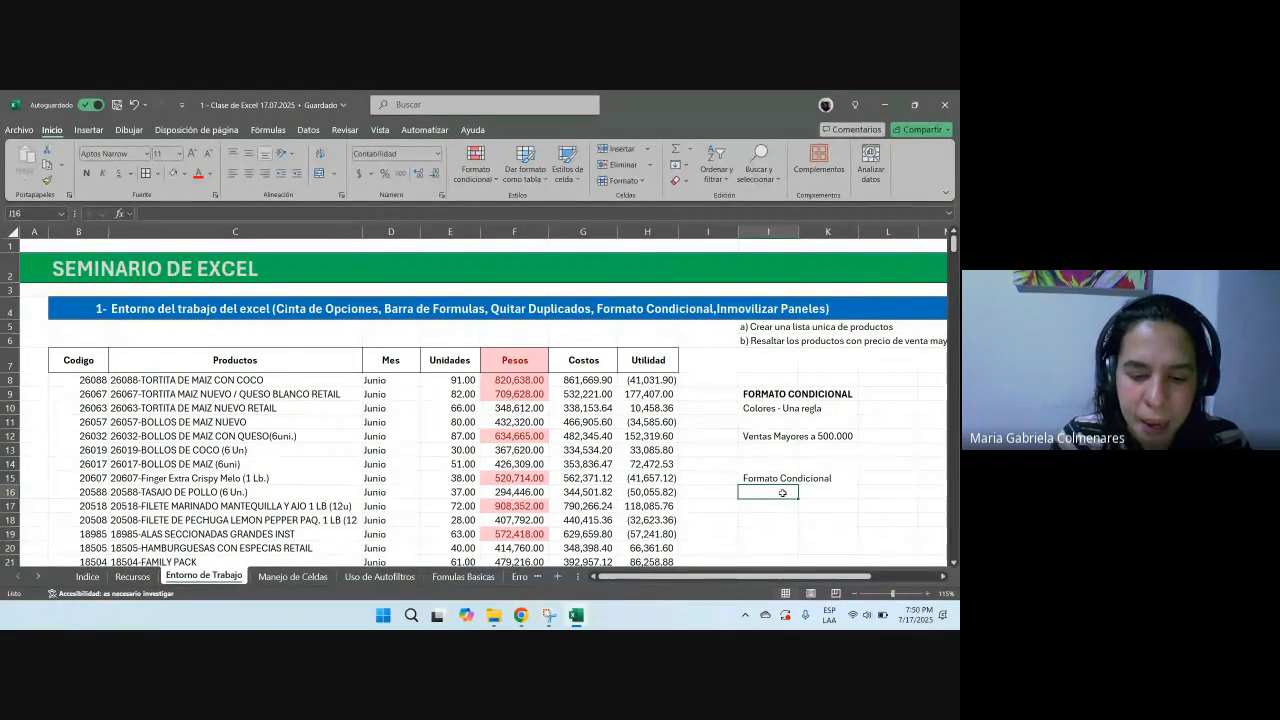
text(Inmovi)
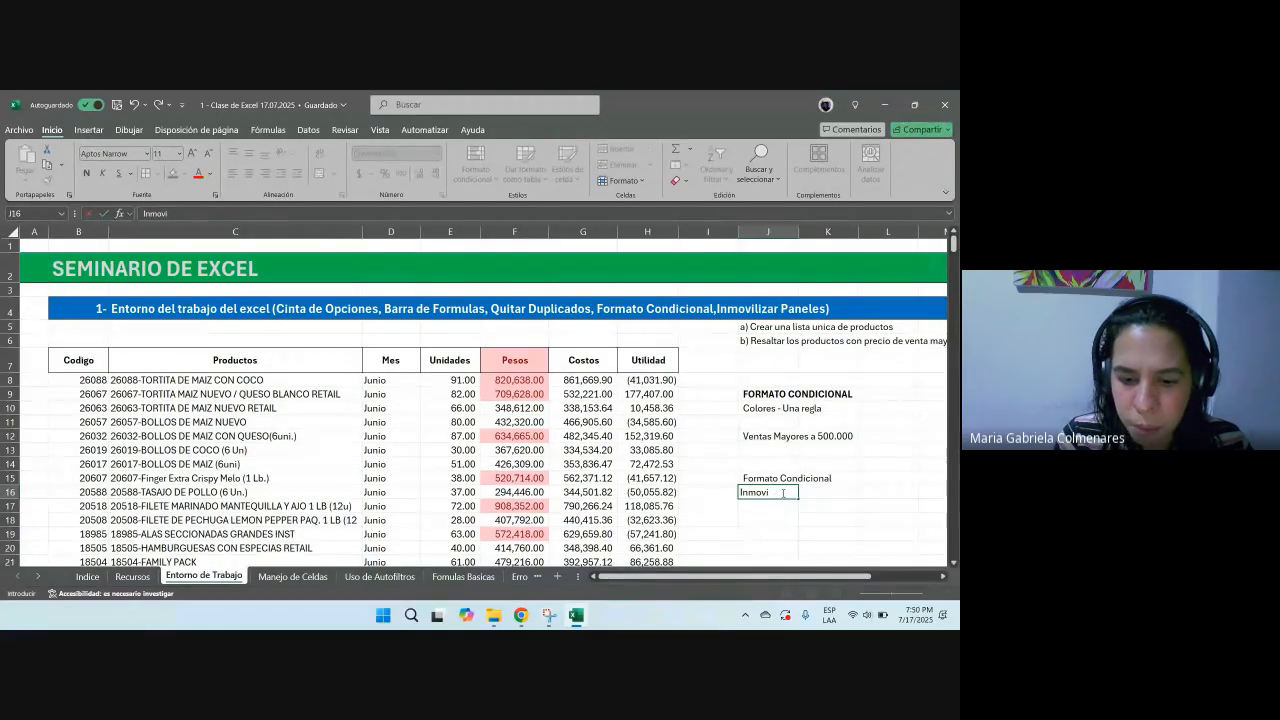
text(zalir panl)
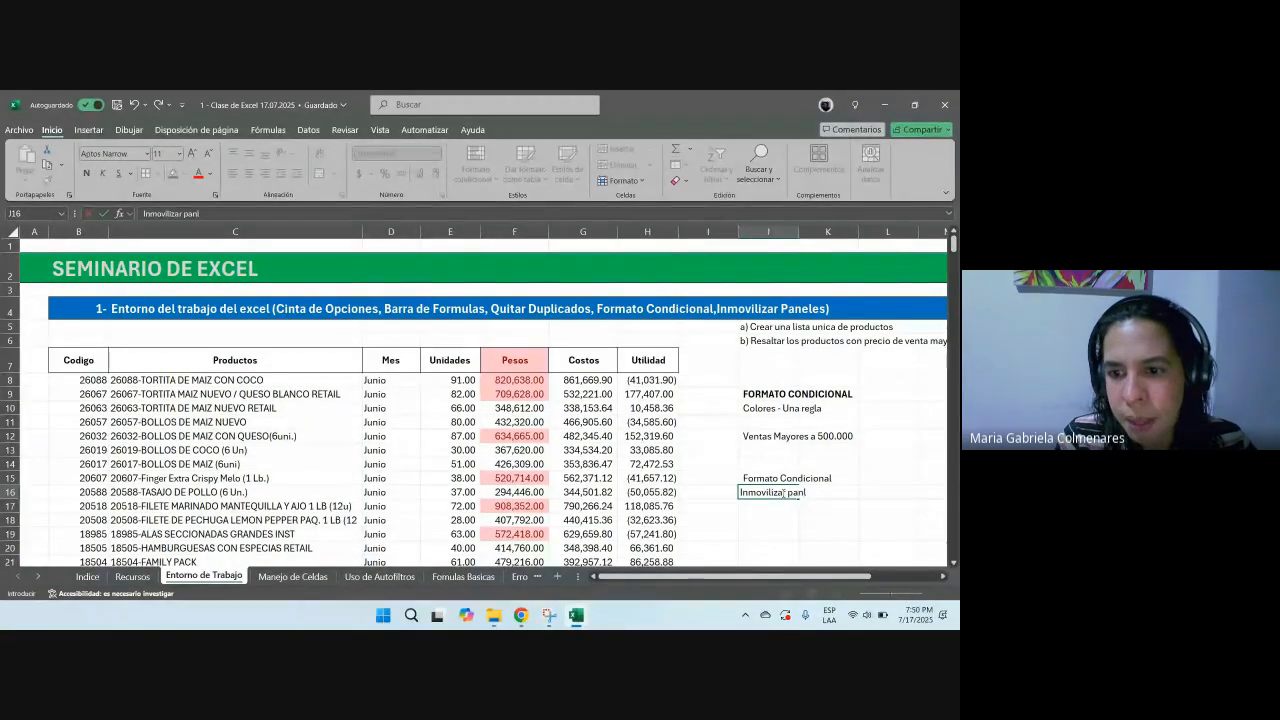
text(les)
key(Return)
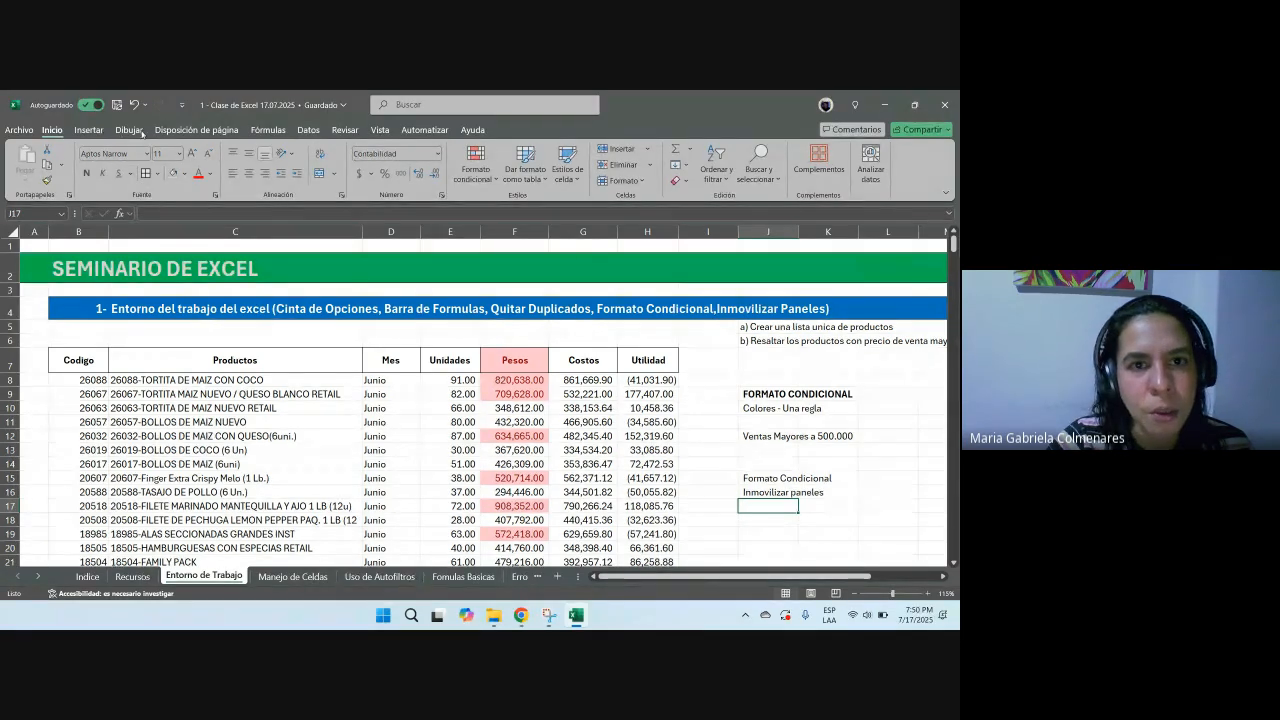
click(380, 130)
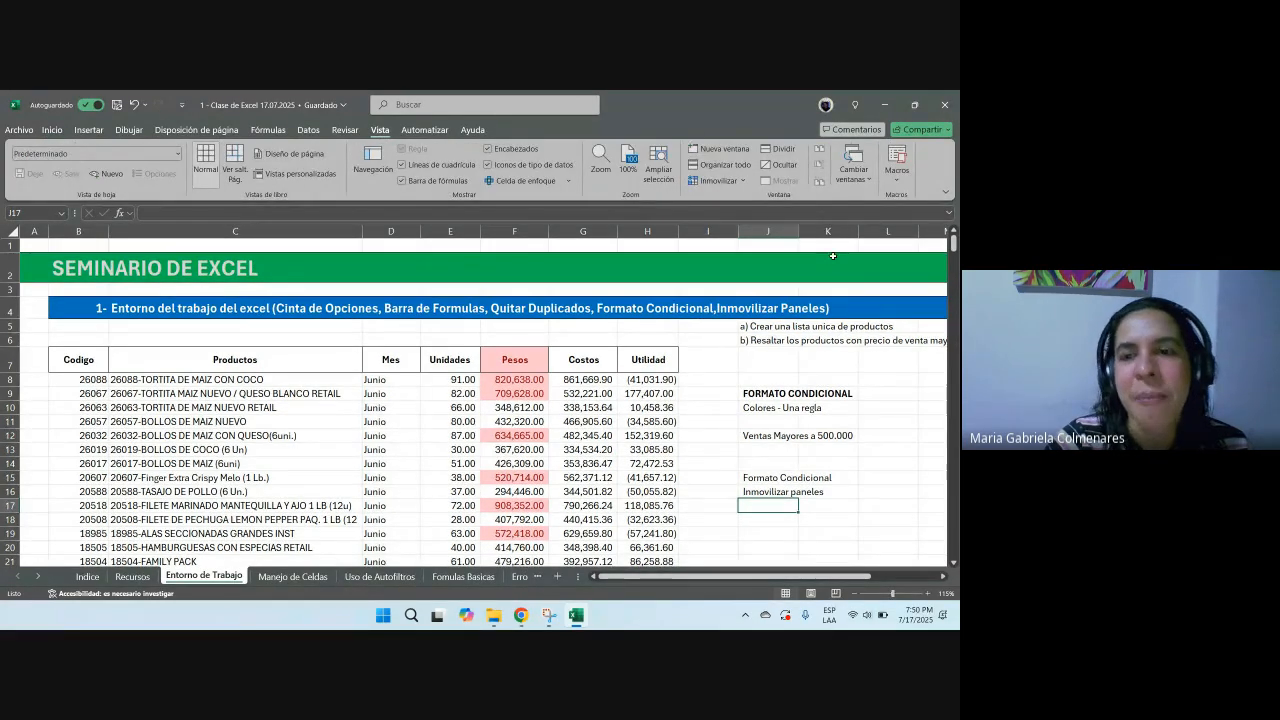
click(88, 130)
click(197, 131)
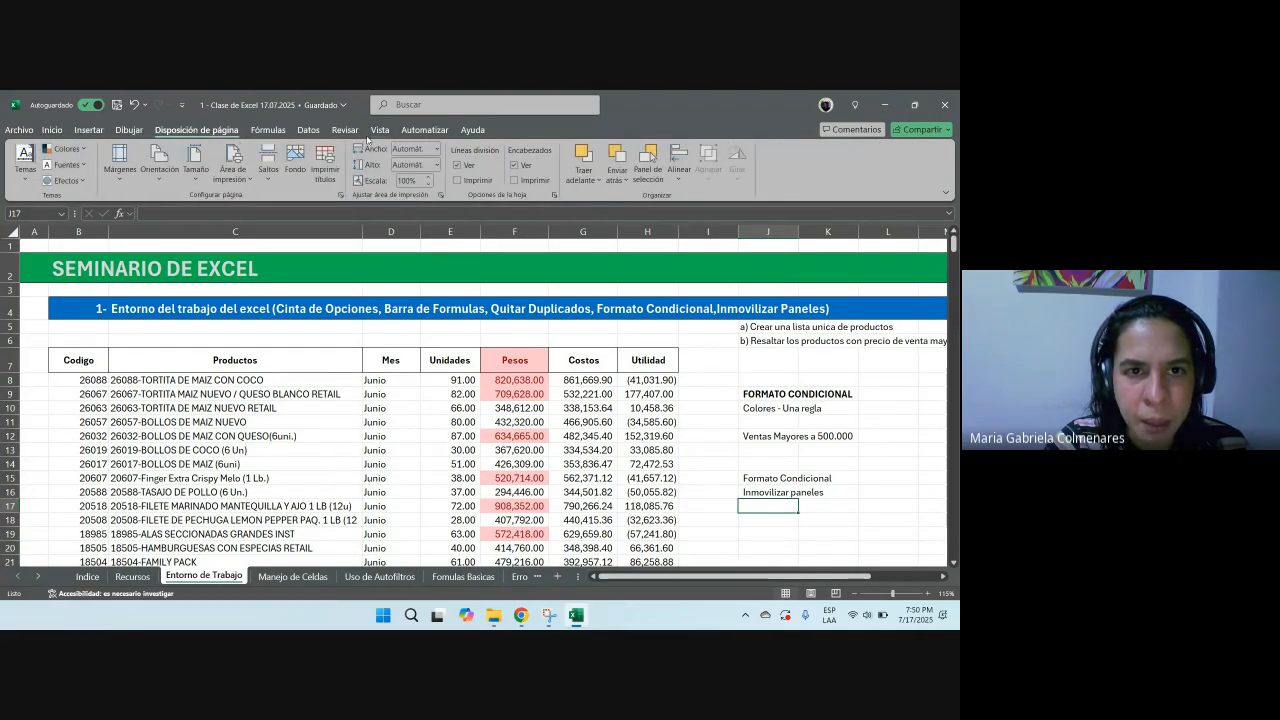
click(384, 132)
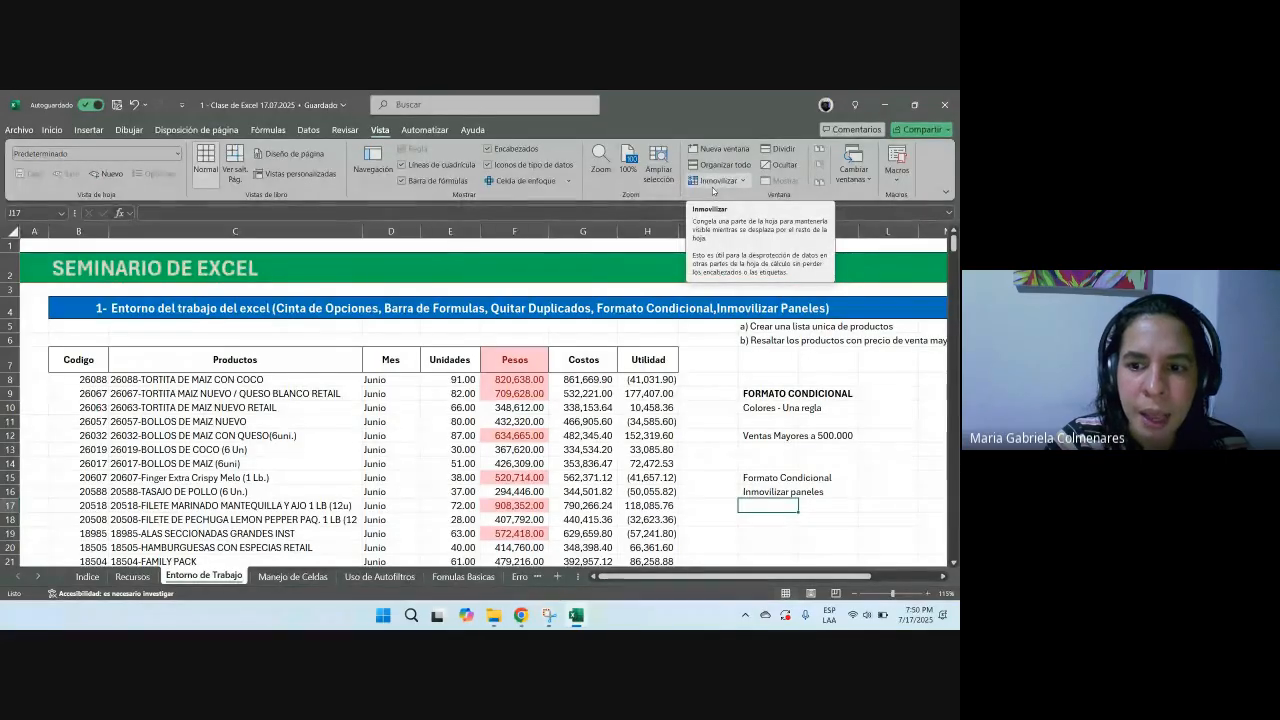
Step: Make the 'Inmovilizar paneles' label in J16 bold
key(Up)
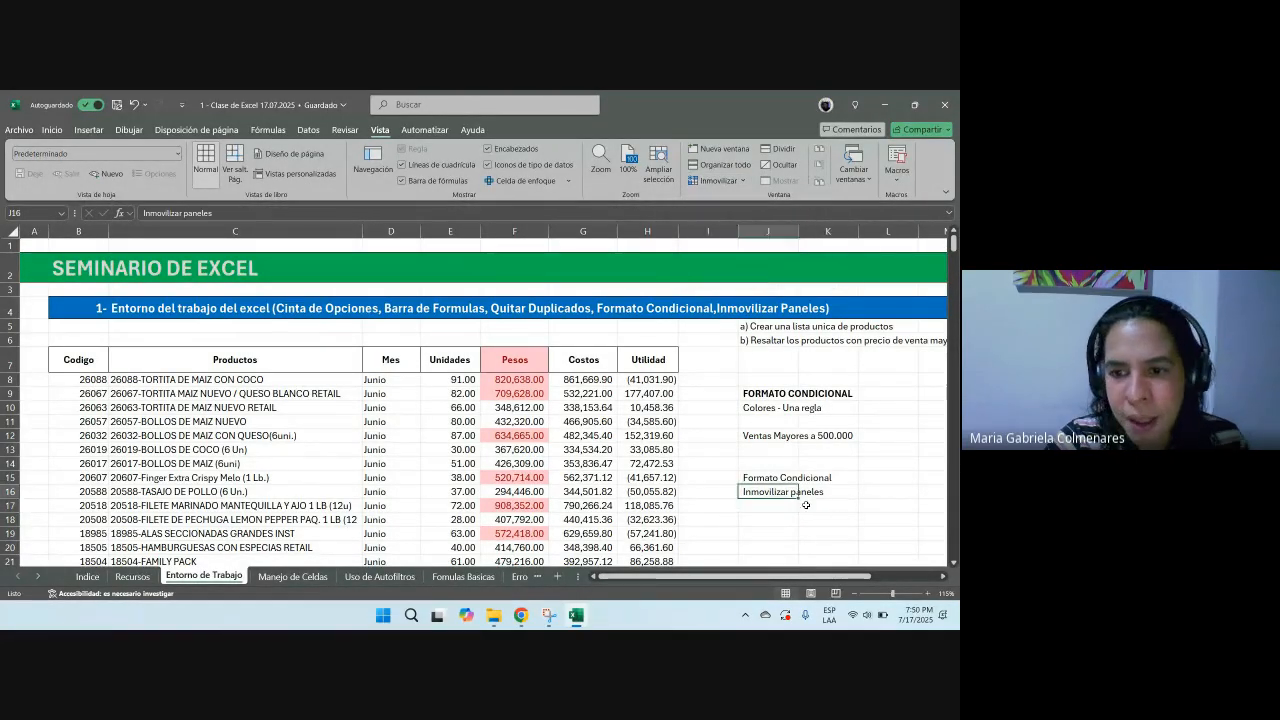
key(ctrl+n)
click(828, 546)
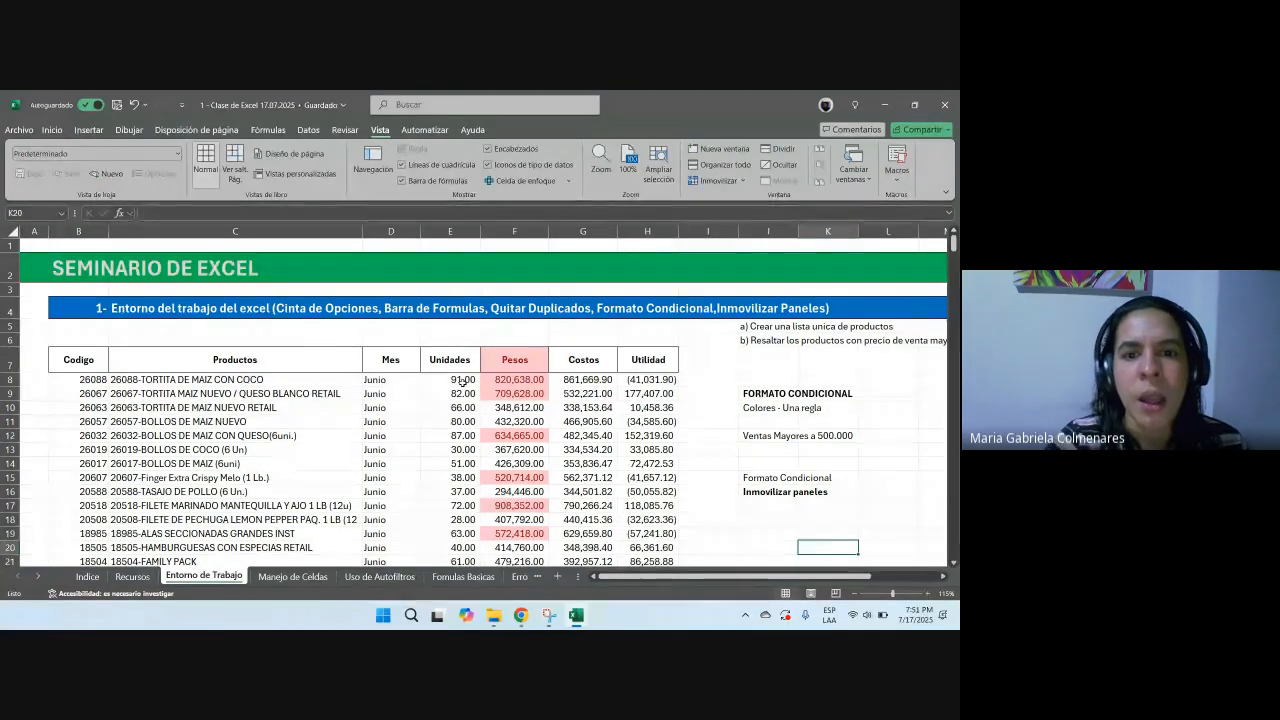
Step: Scroll the table and select the header row B7 through H7 to examine it
scroll(462, 381, down, 3)
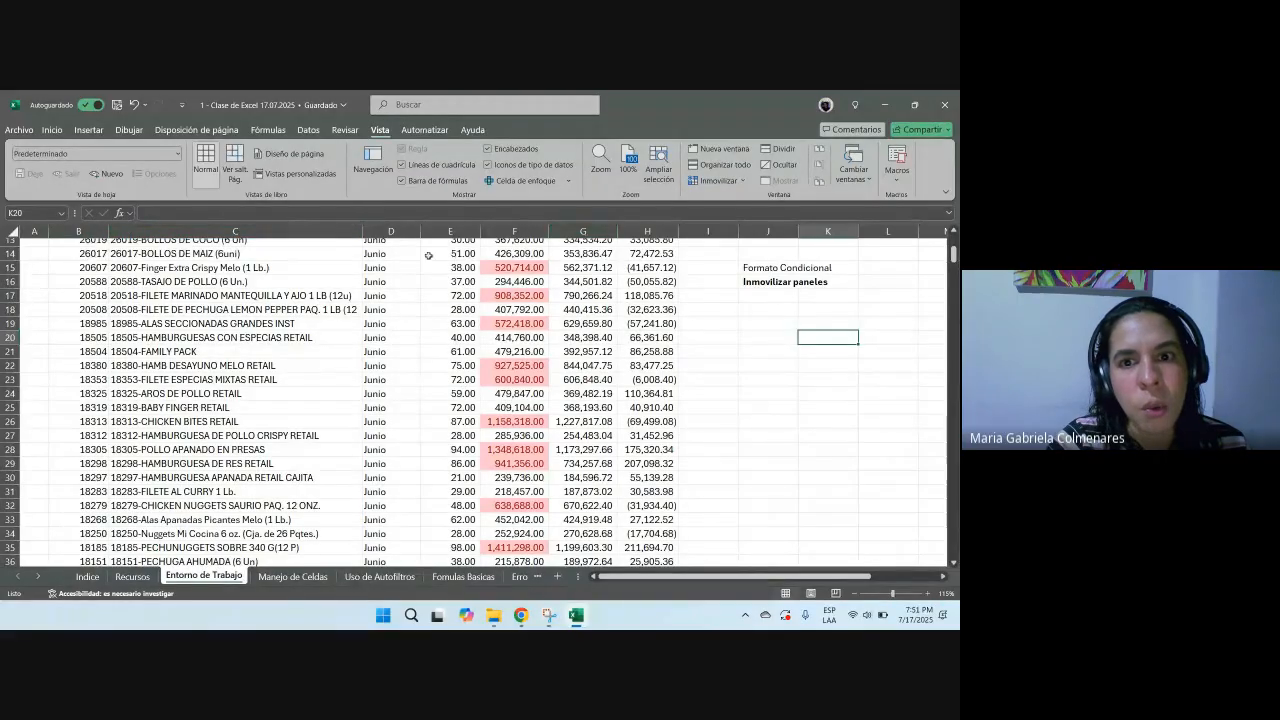
scroll(437, 318, up, 3)
click(10, 275)
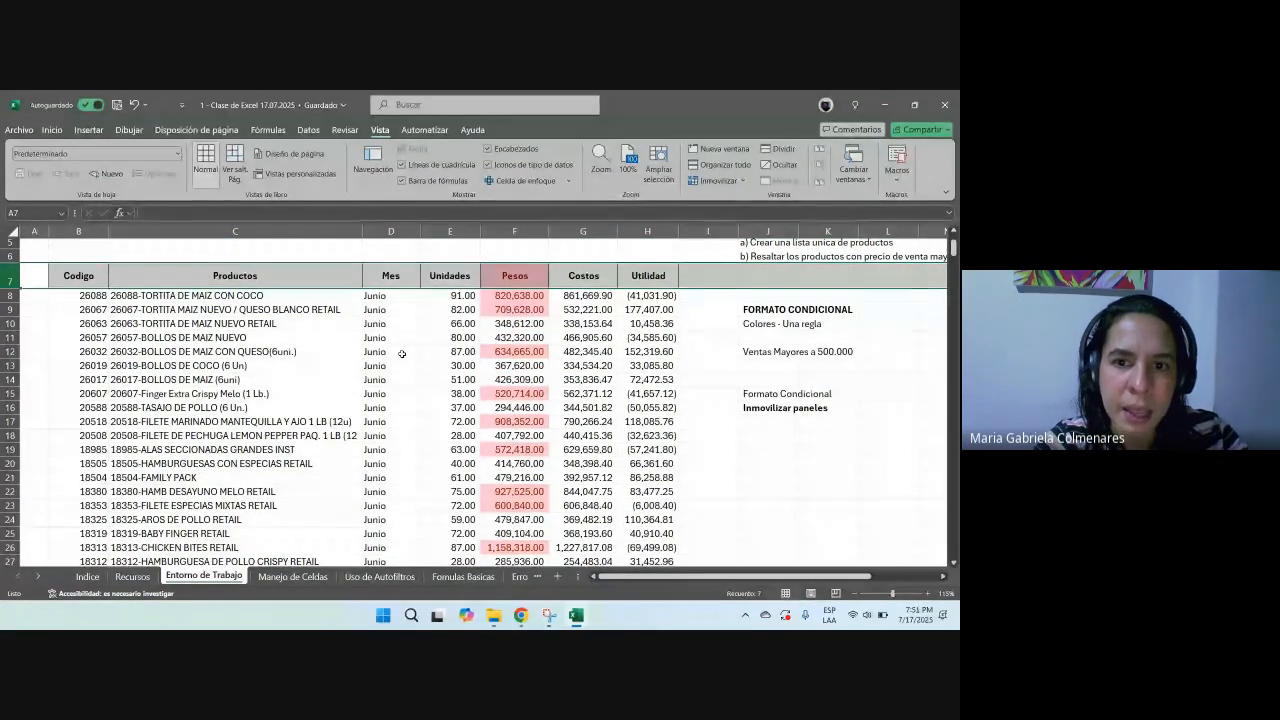
scroll(400, 355, up, 2)
click(265, 406)
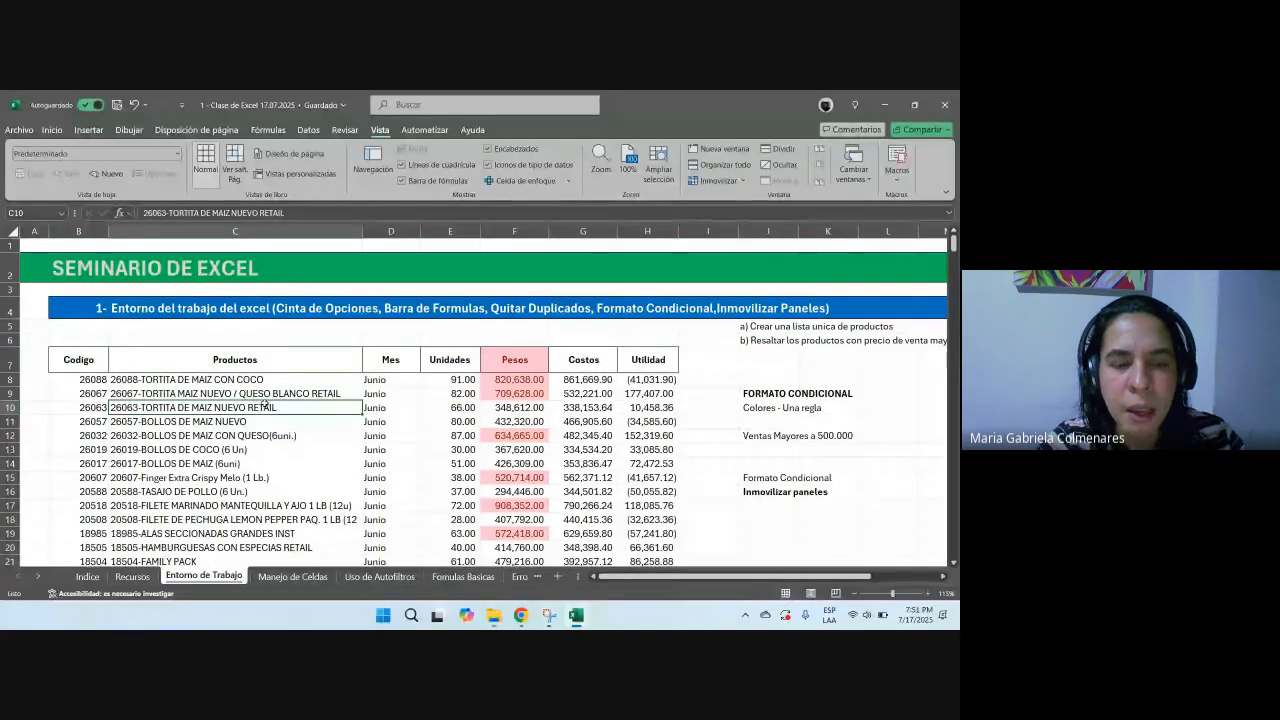
scroll(213, 361, down, 1)
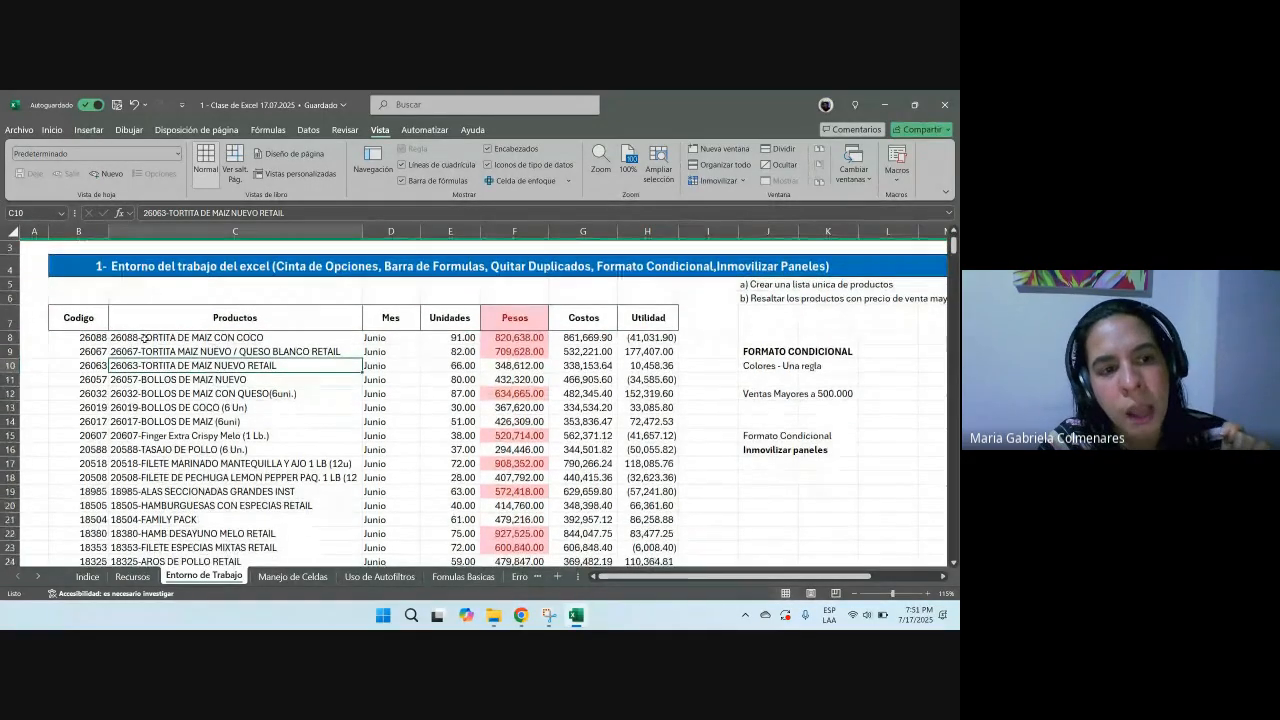
drag(80, 317, 658, 308)
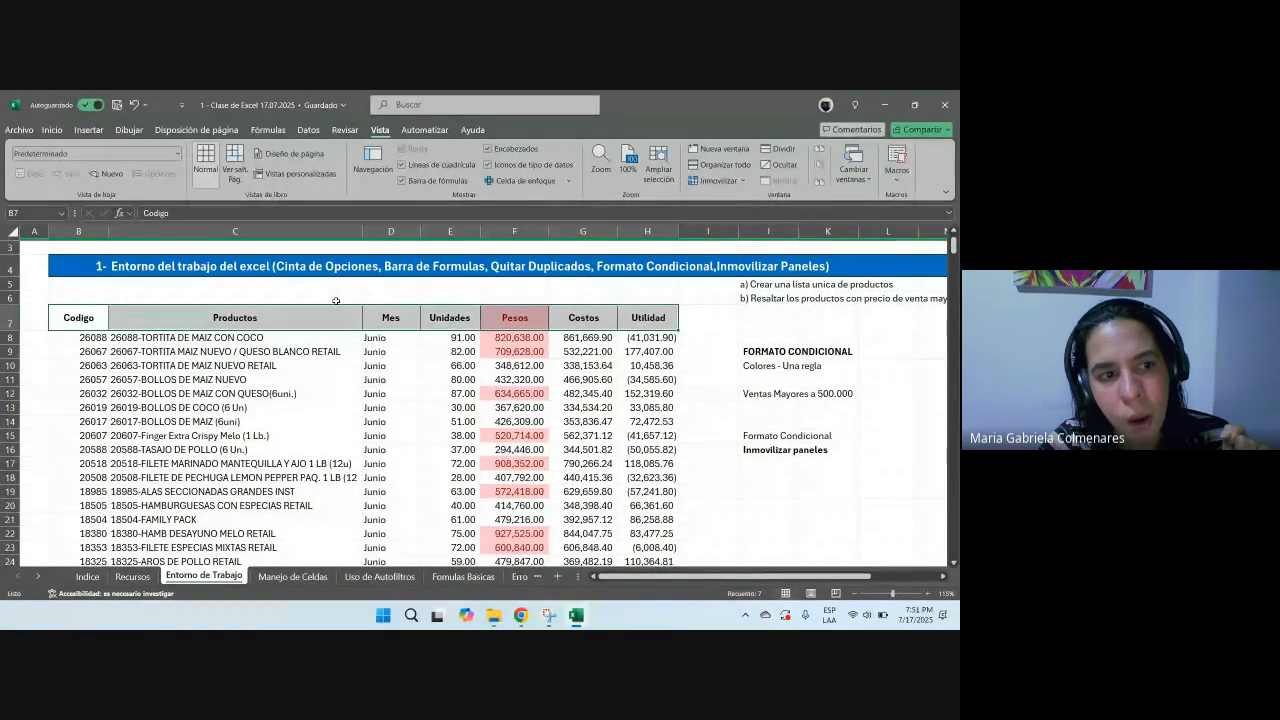
Step: Freeze panes at row 8 so the title and table header rows stay visible
click(8, 337)
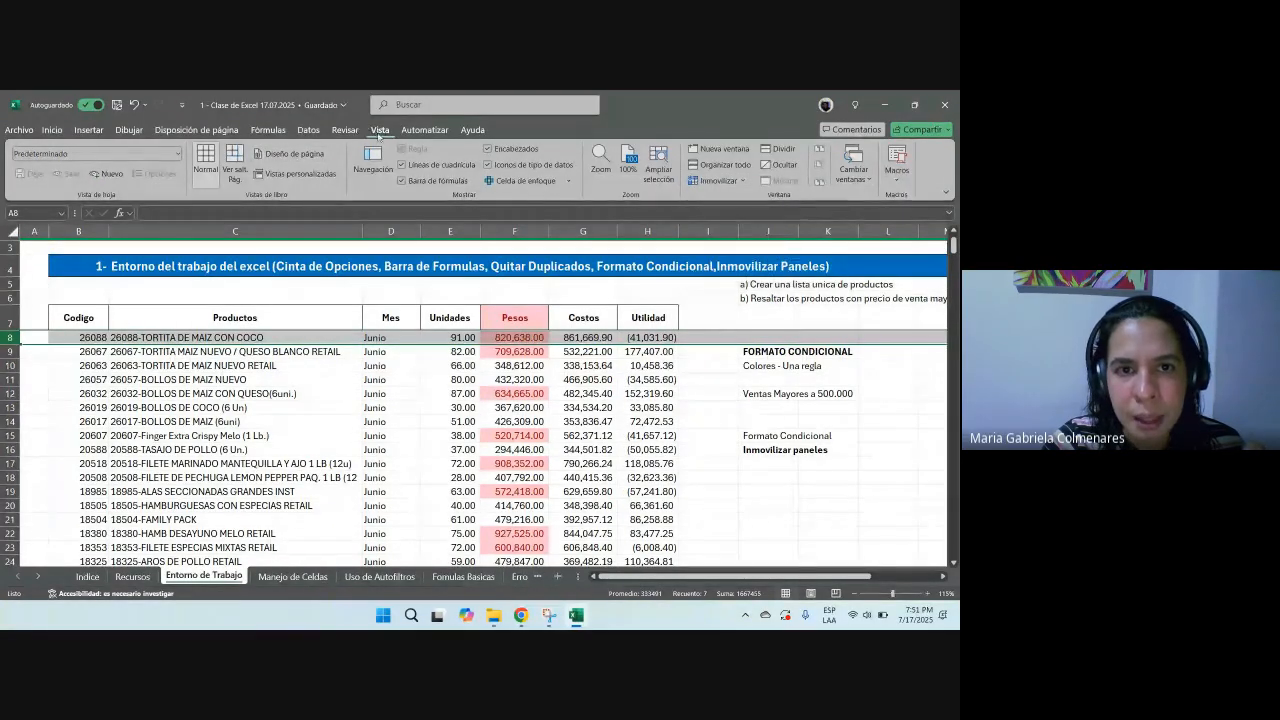
click(720, 181)
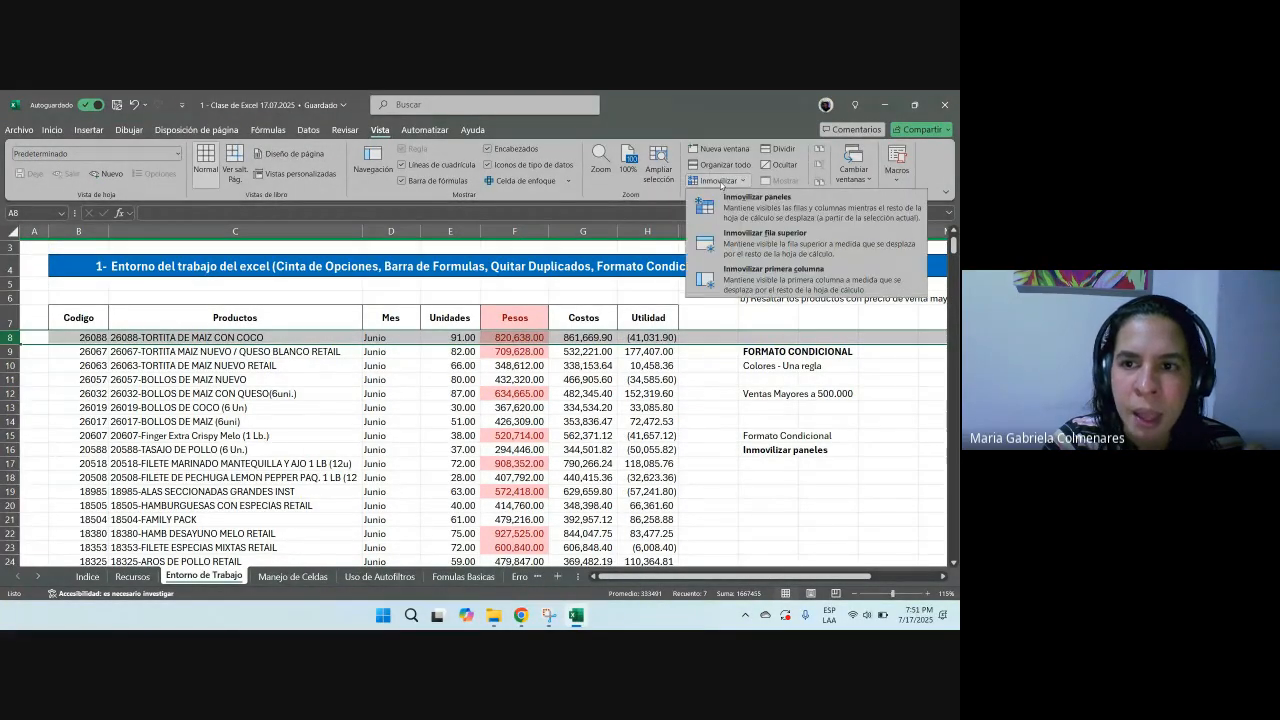
click(738, 204)
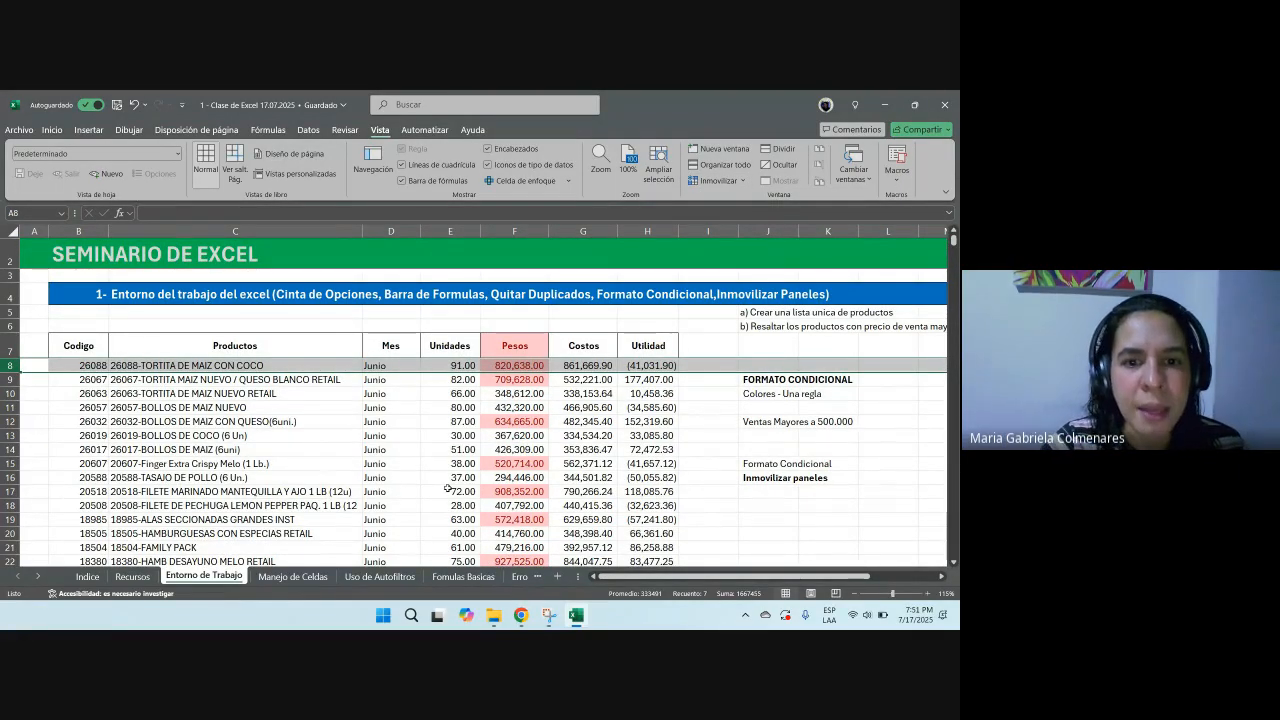
Step: Zoom in to 130% and scroll the table to check the frozen header rows
click(463, 450)
scroll(466, 454, down, 4)
scroll(466, 454, up, 4)
scroll(470, 440, down, 3)
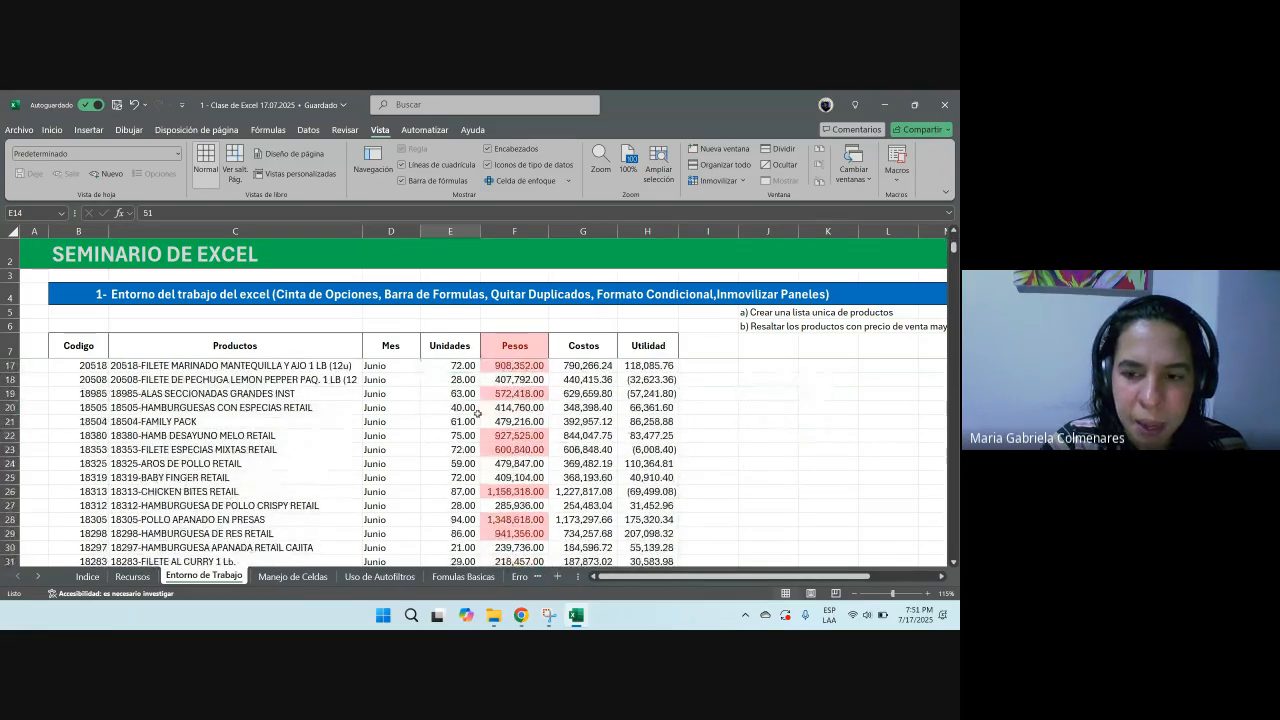
scroll(477, 413, up, 1)
click(926, 594)
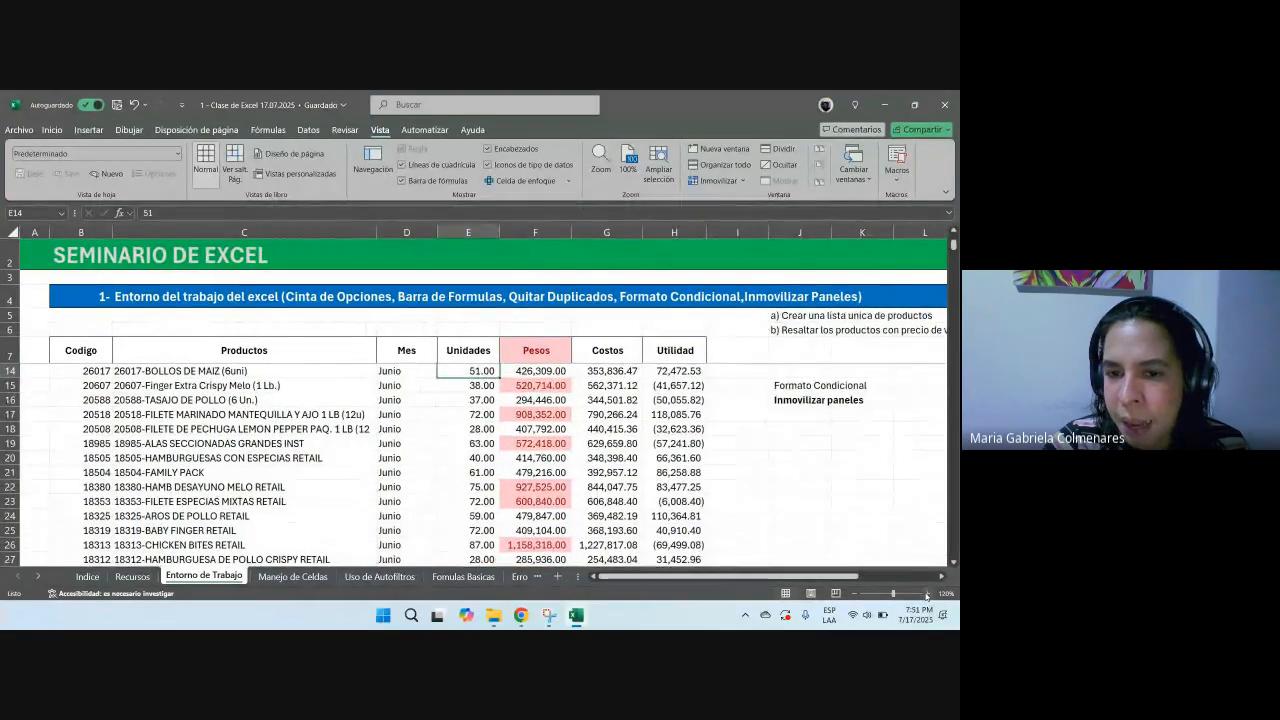
click(926, 594)
scroll(483, 412, down, 3)
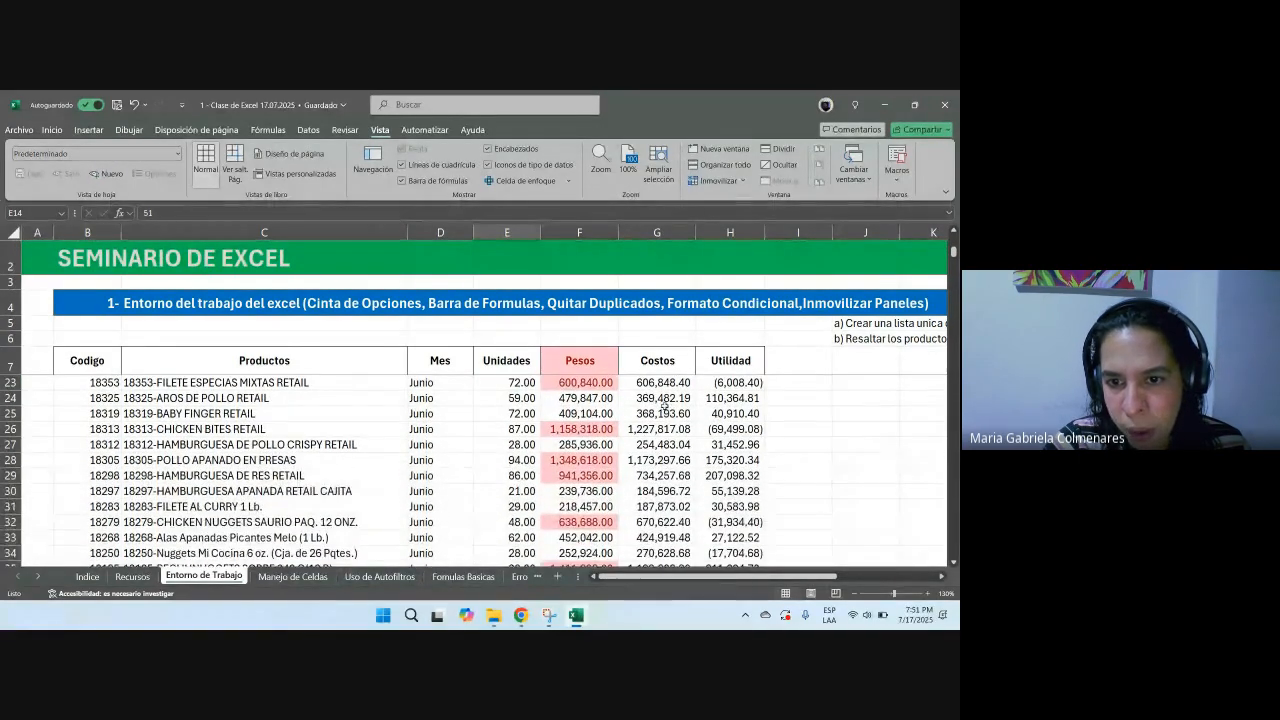
scroll(256, 409, down, 2)
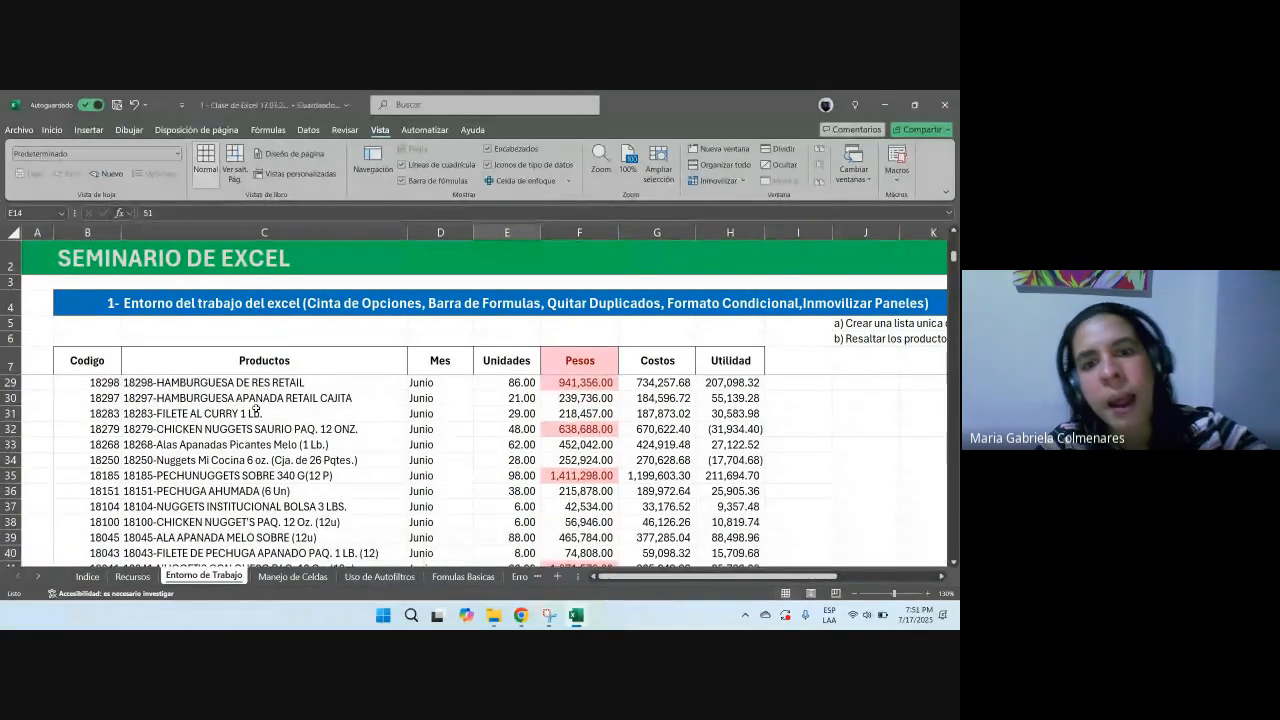
Step: Scroll far down through the data rows while watching the frozen headers
drag(11, 361, 11, 258)
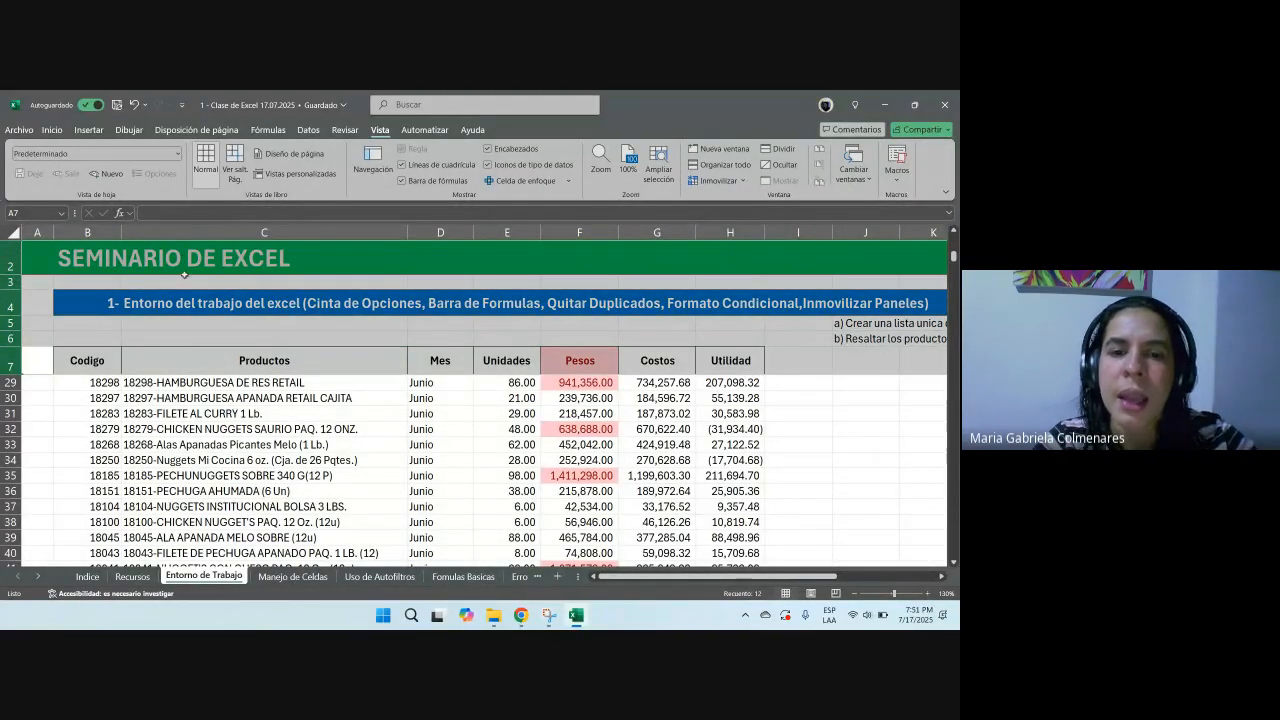
click(557, 385)
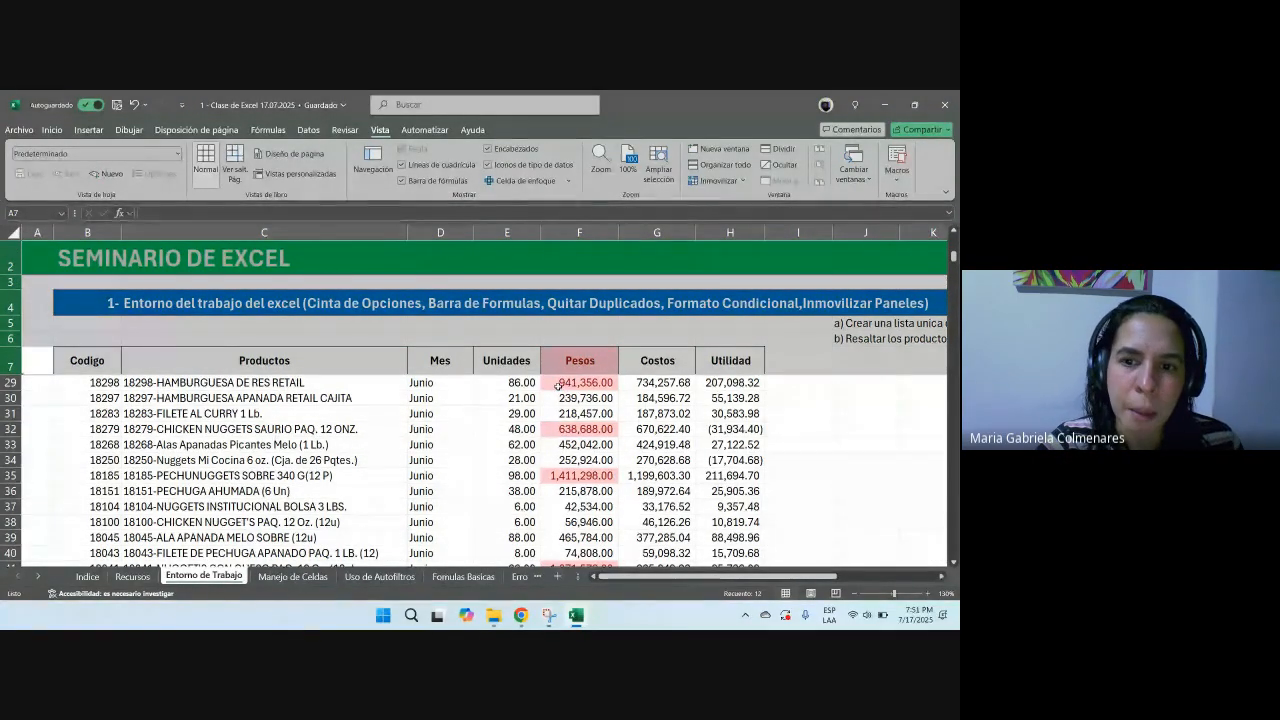
scroll(557, 385, down, 6)
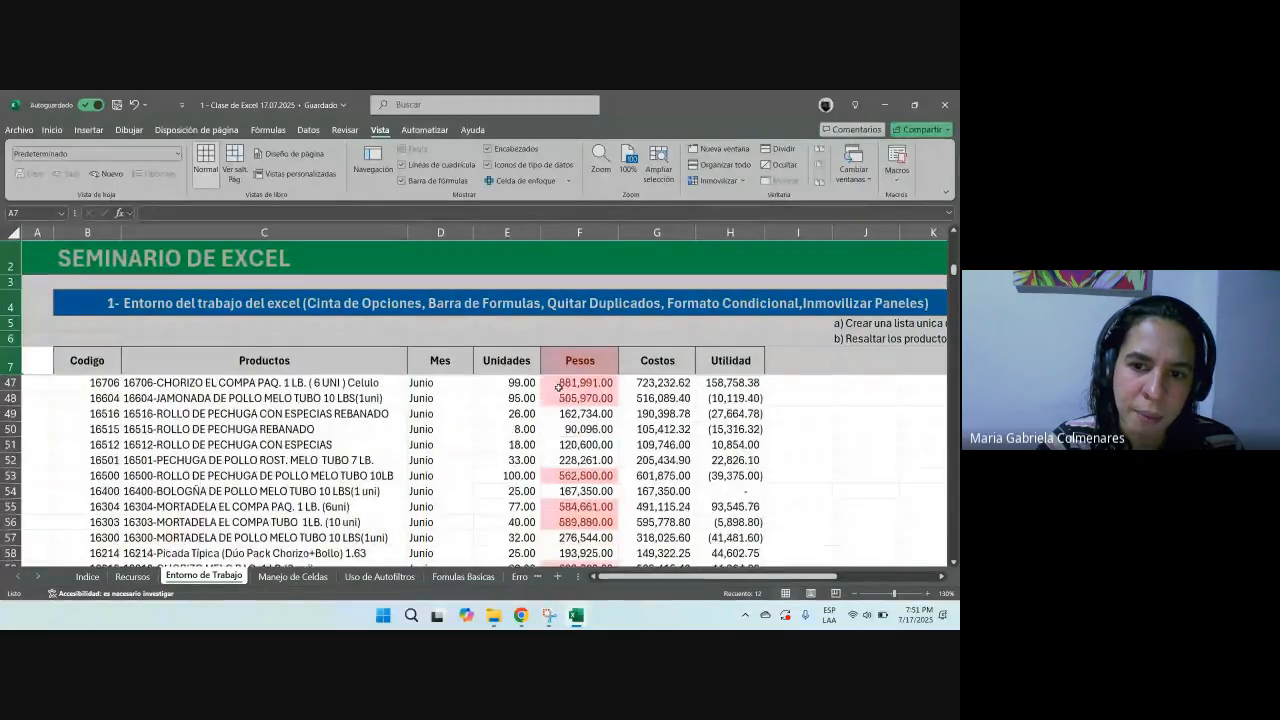
scroll(557, 385, down, 12)
scroll(625, 436, down, 20)
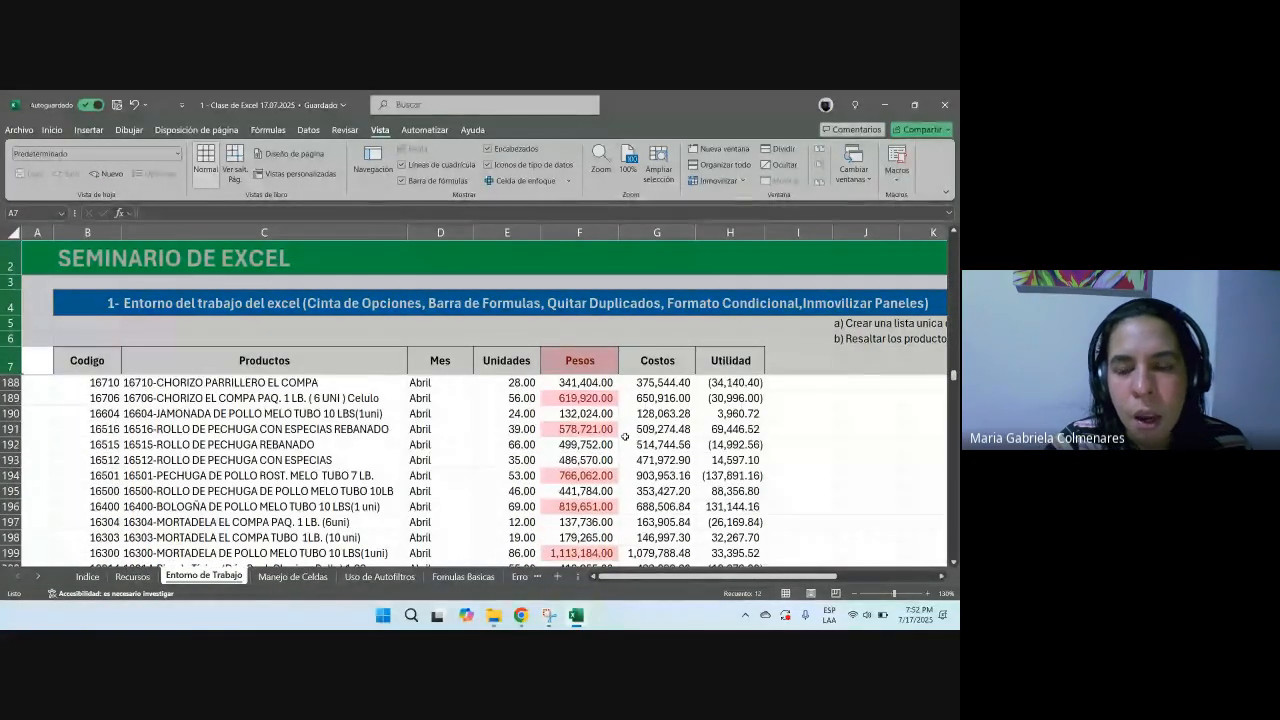
scroll(625, 436, down, 5)
Step: Rename the Pesos header in F7 to 'Pesos (Ventas COP)'
click(580, 363)
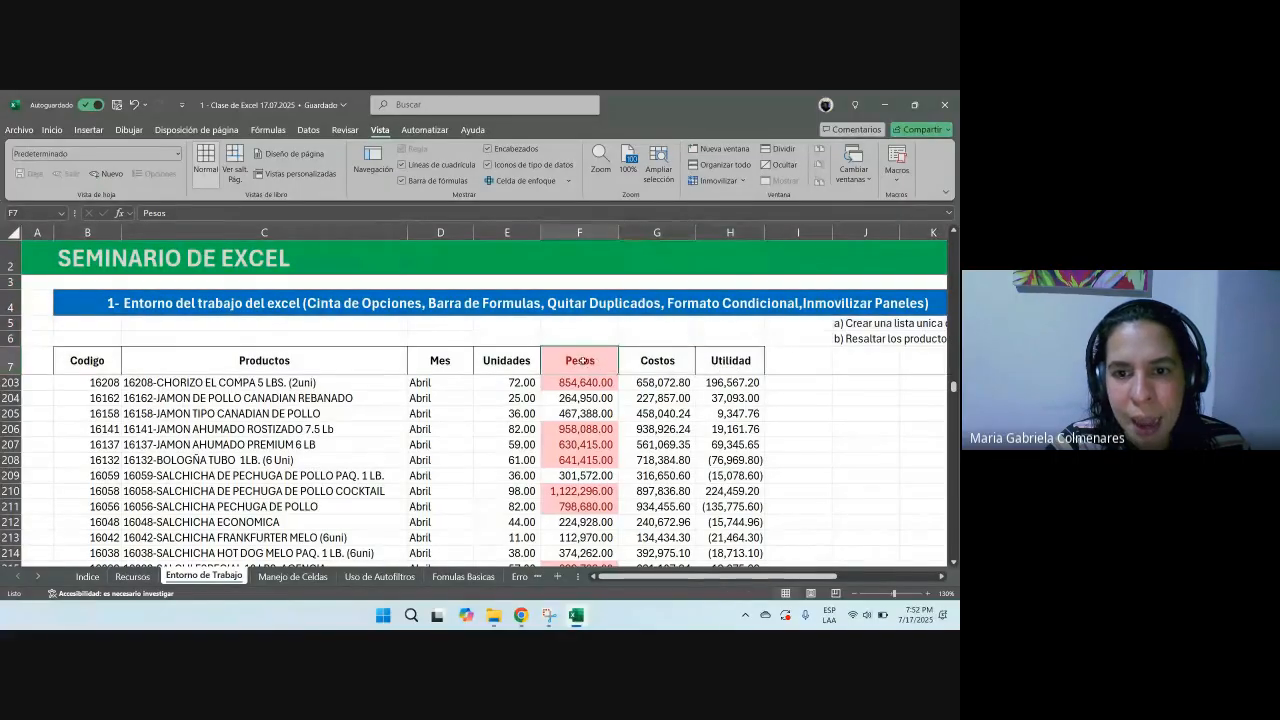
key(F2)
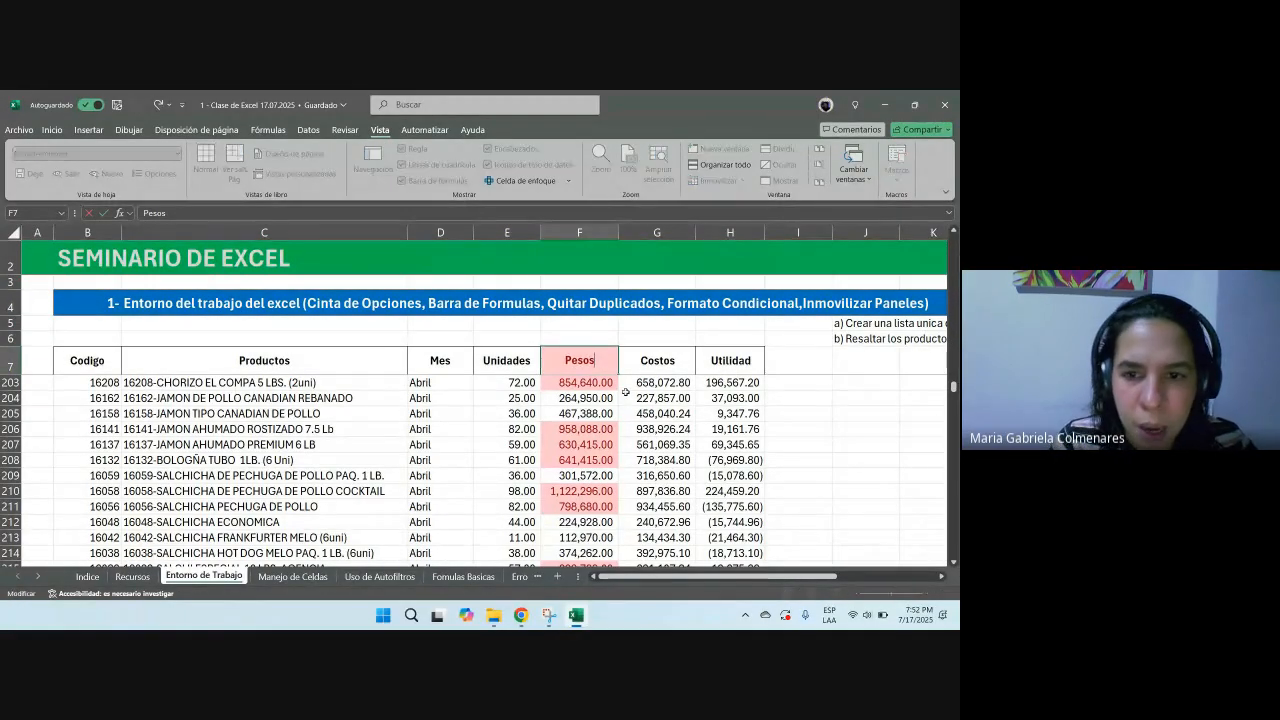
text(venya)
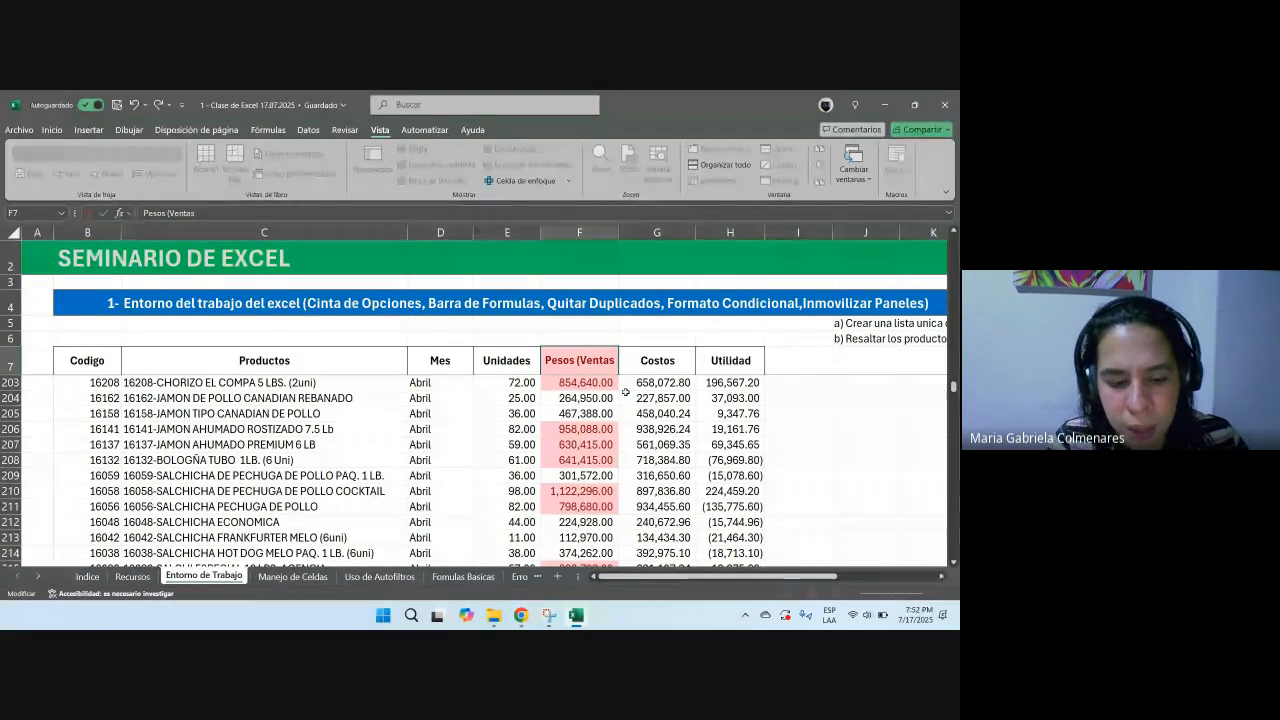
text( COP)
key(Return)
scroll(625, 391, up, 20)
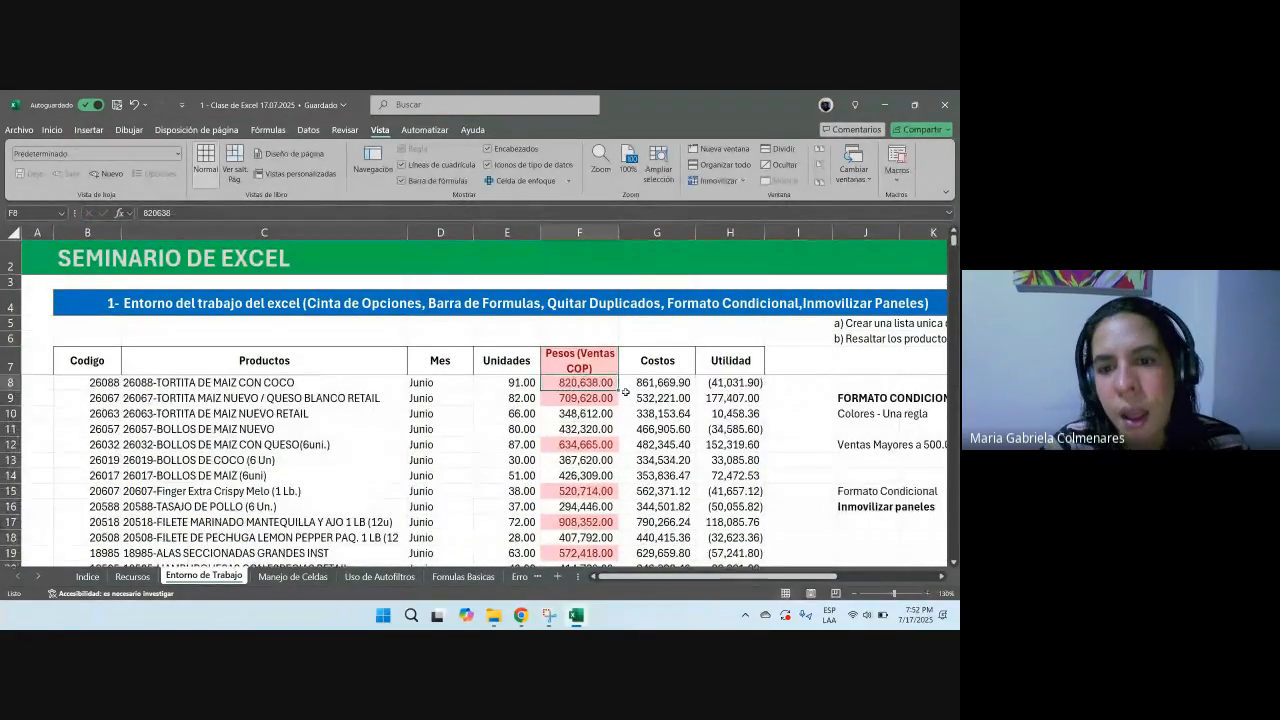
scroll(625, 391, down, 10)
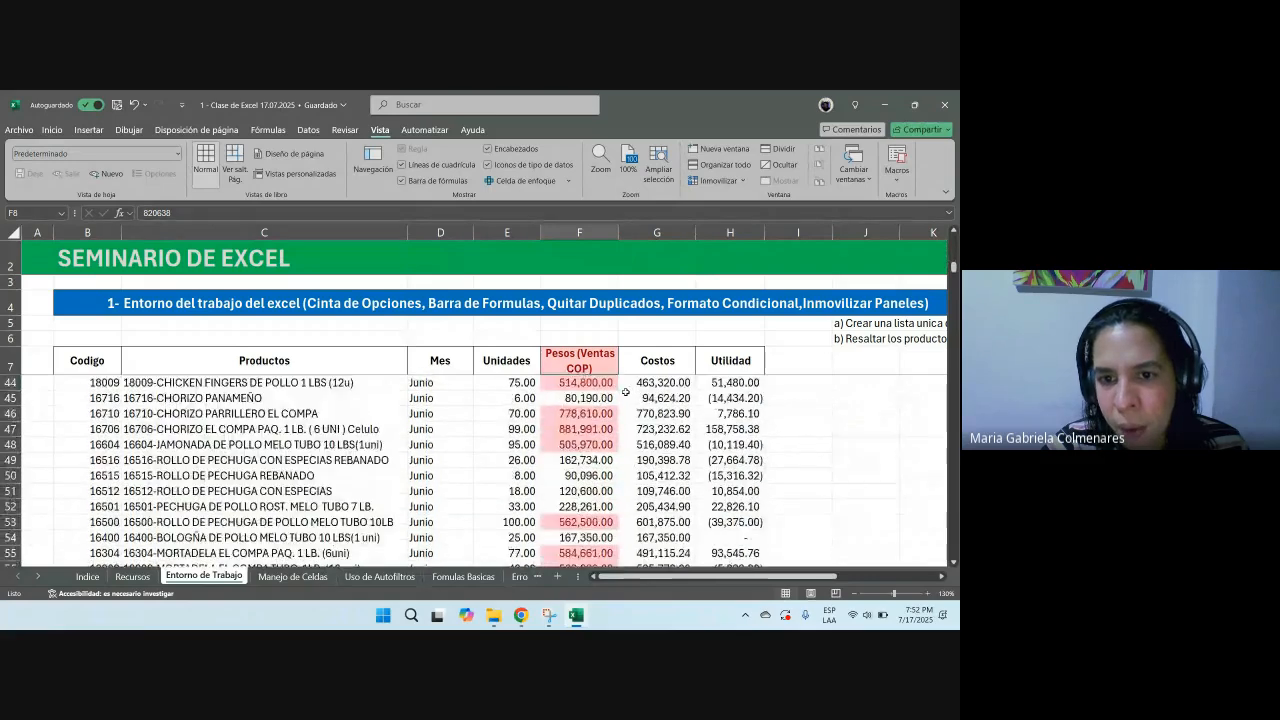
Step: Select the table header row and scroll across the sheet to the far right columns and back
click(714, 368)
drag(687, 372, 171, 375)
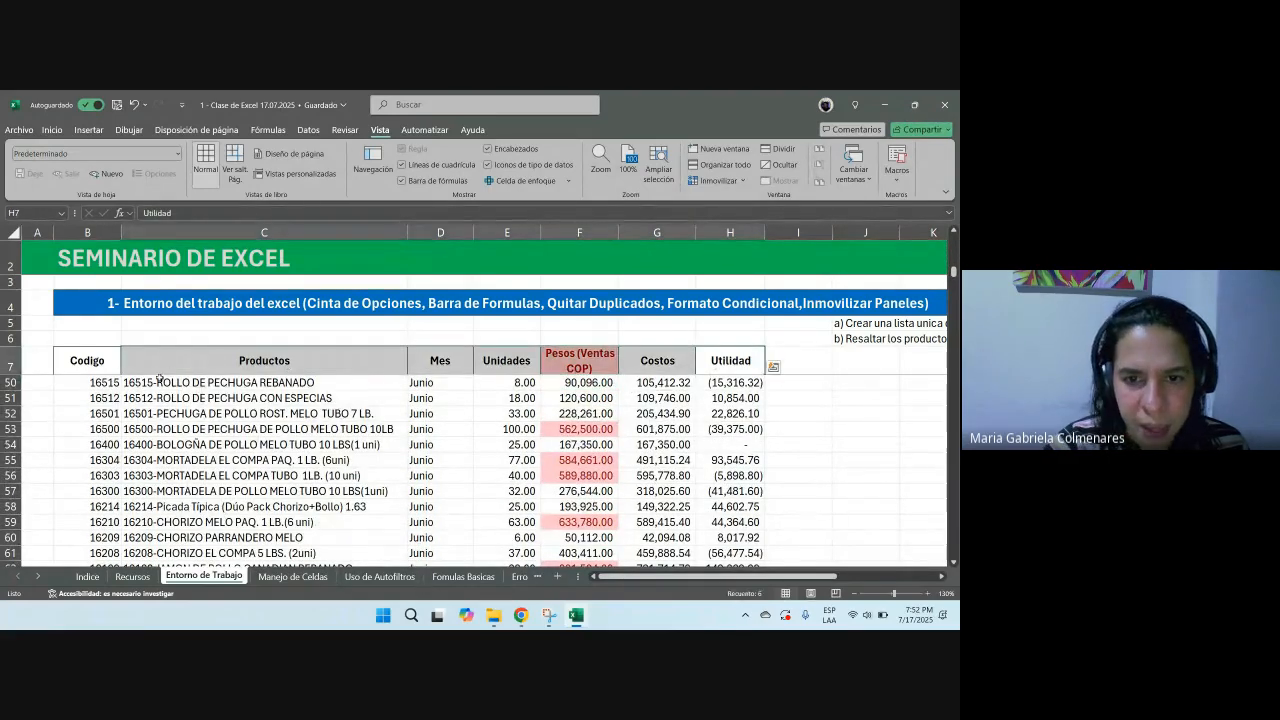
scroll(643, 448, up, 14)
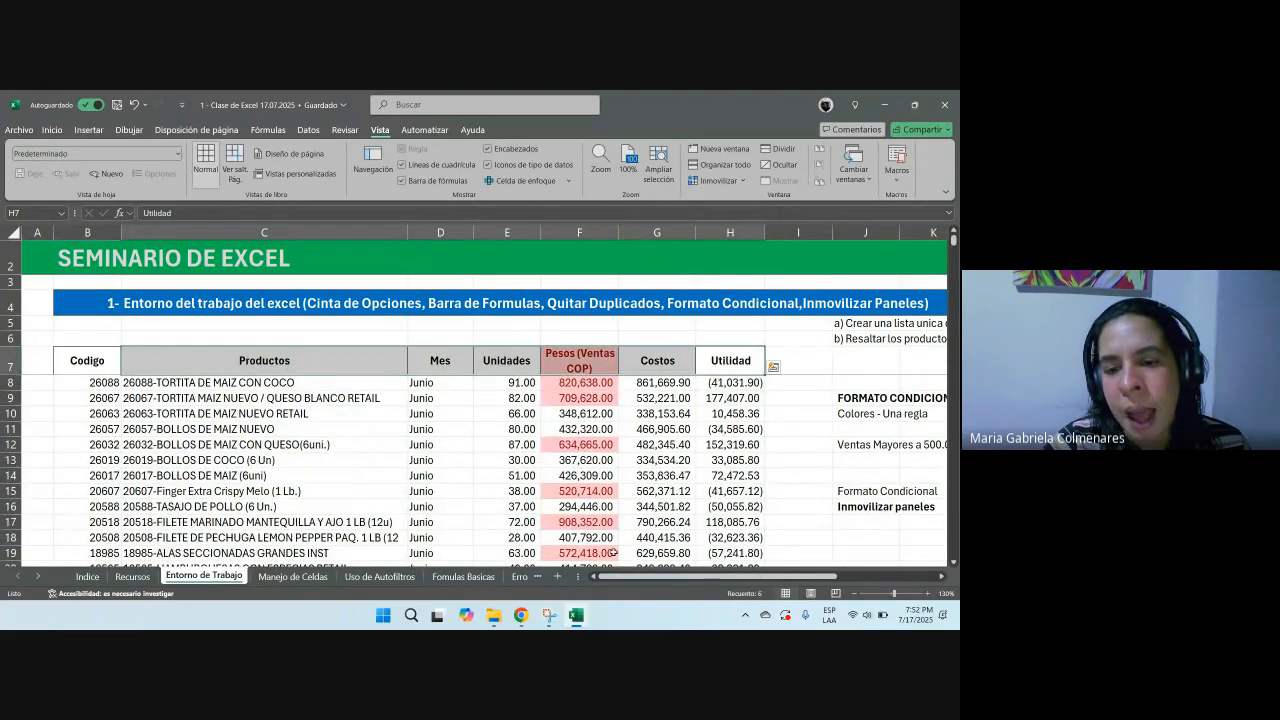
drag(622, 577, 940, 578)
click(940, 577)
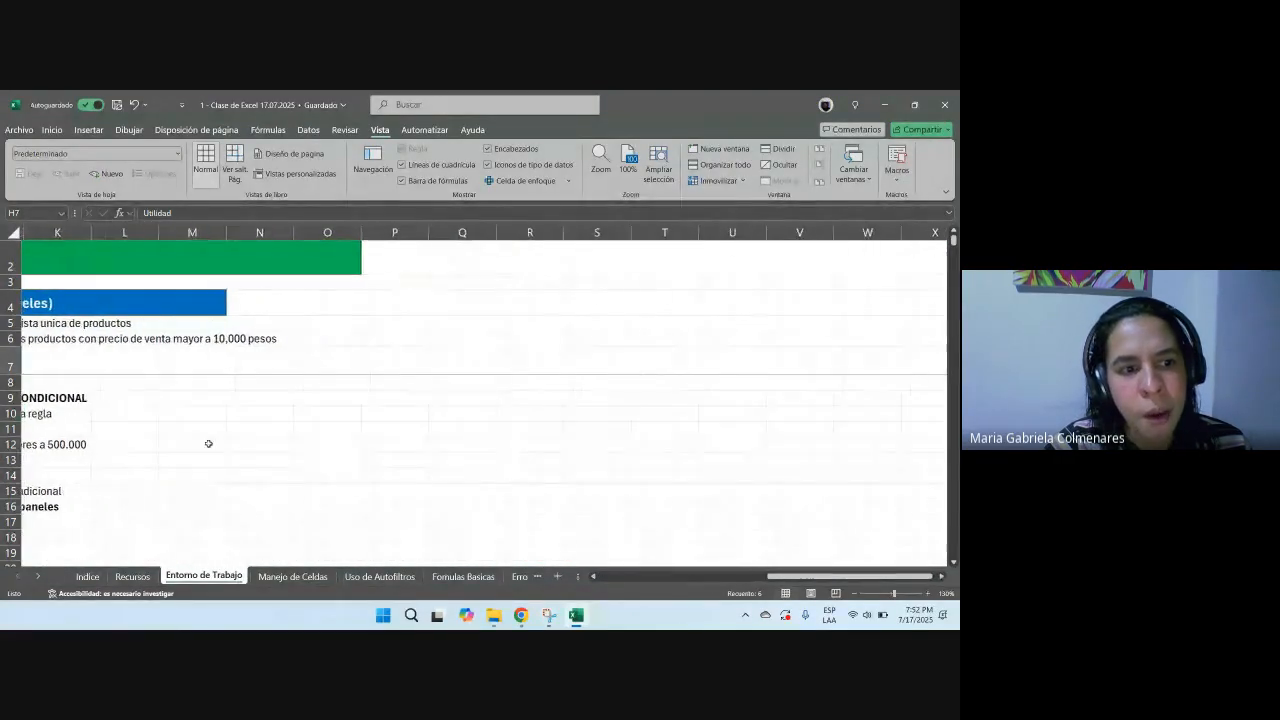
click(386, 447)
drag(785, 577, 616, 577)
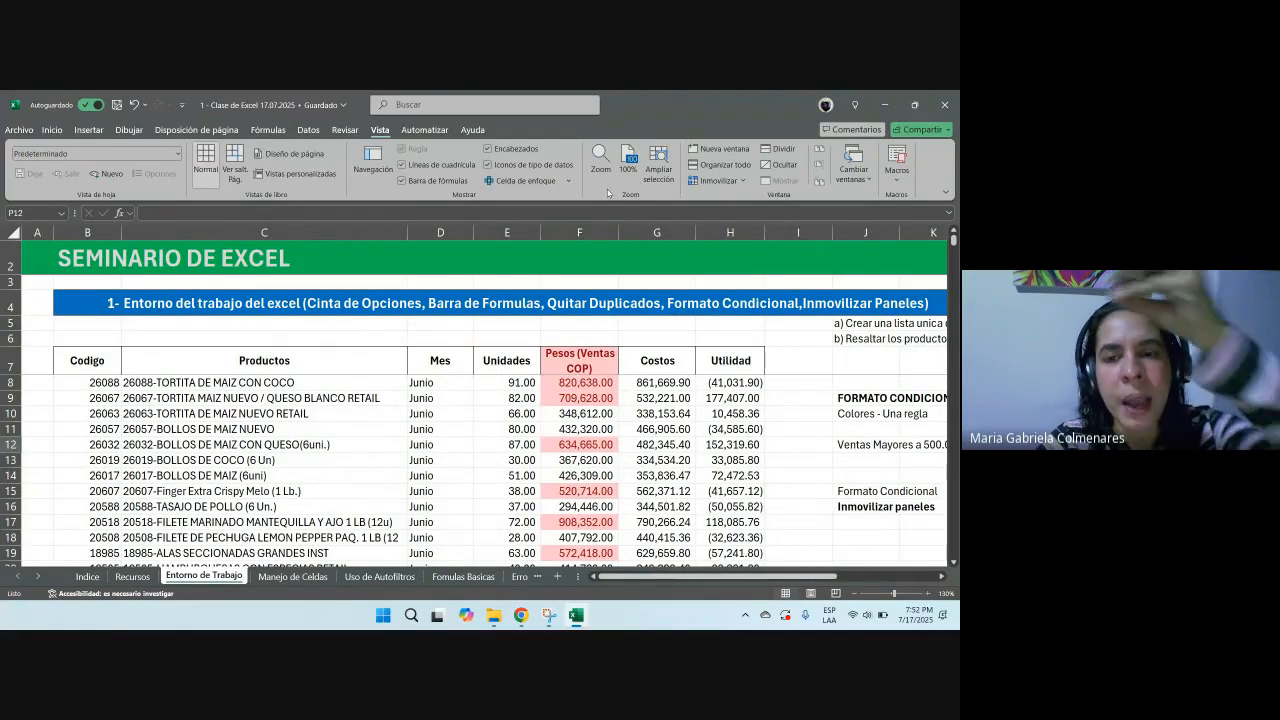
Step: Unfreeze all panes and scroll down and up through the table
click(510, 398)
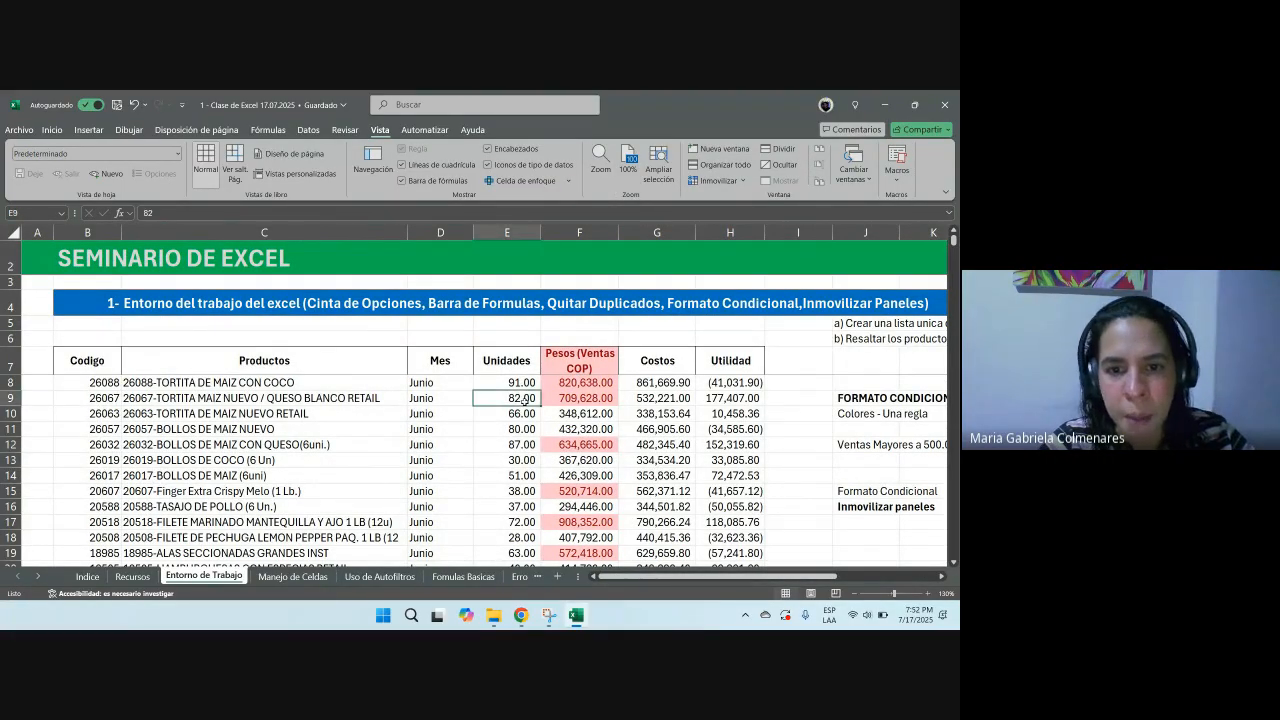
click(725, 185)
click(750, 209)
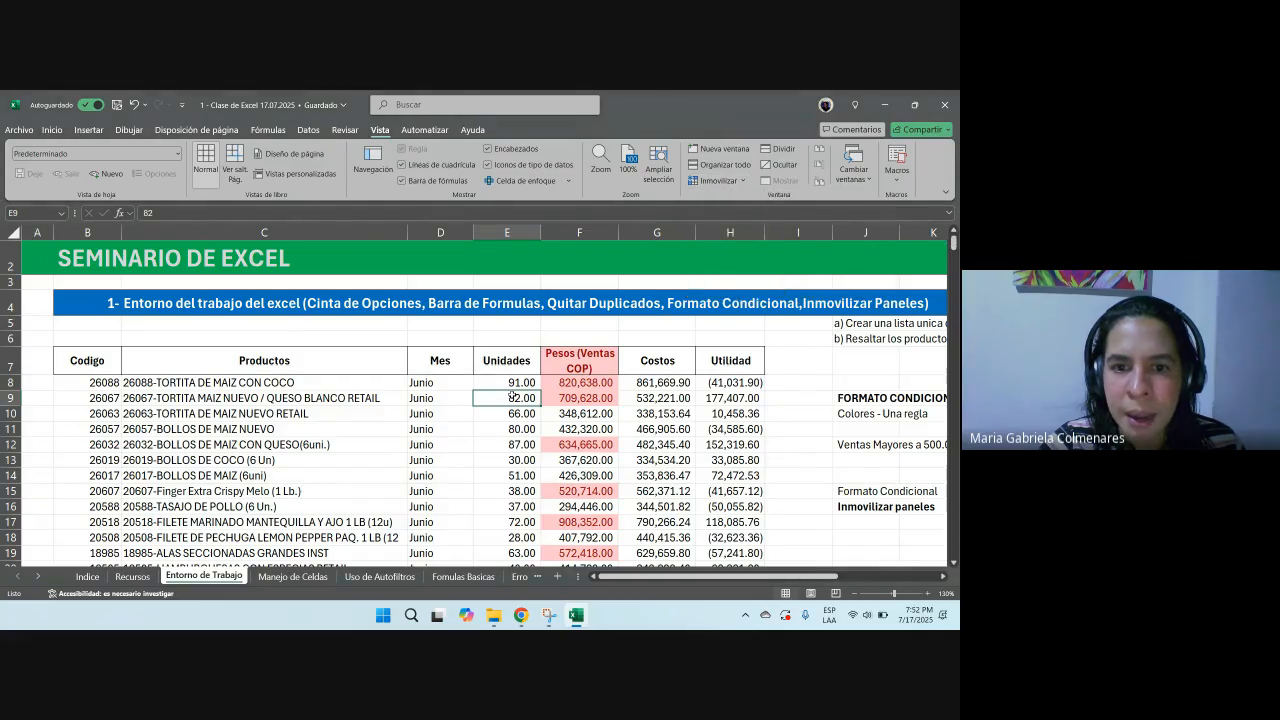
scroll(511, 395, down, 5)
scroll(512, 393, up, 6)
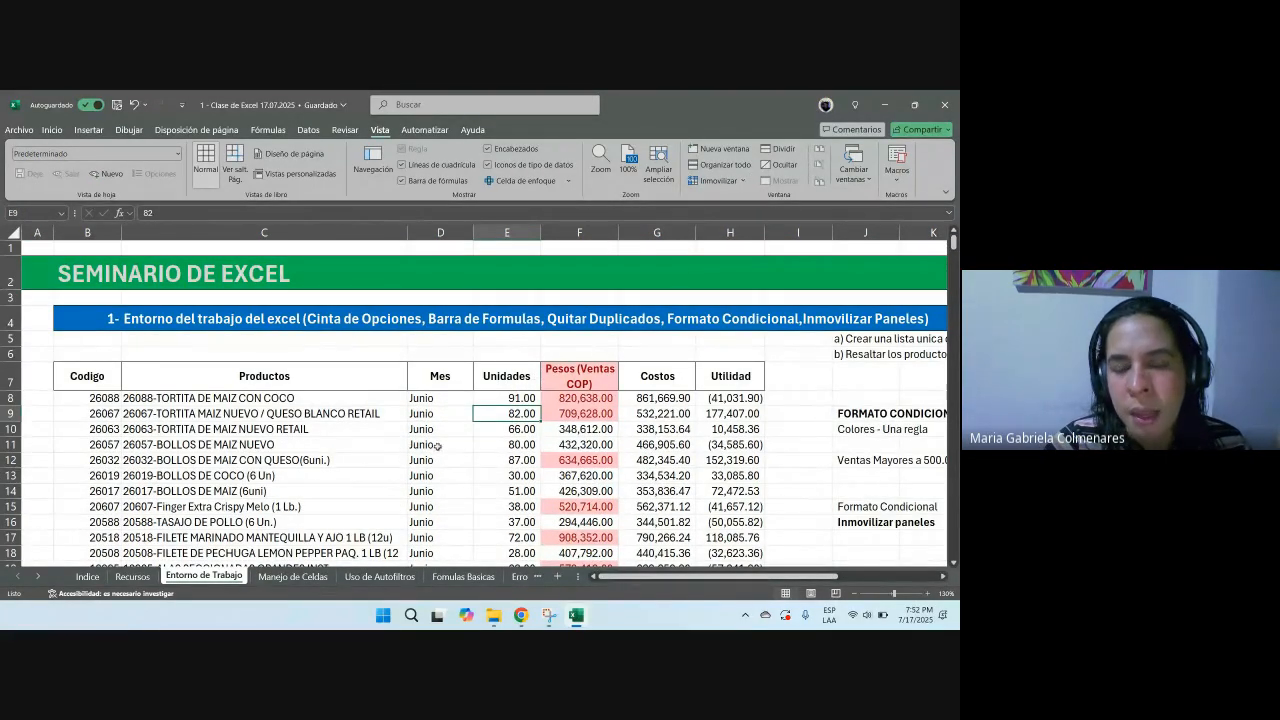
scroll(397, 391, down, 6)
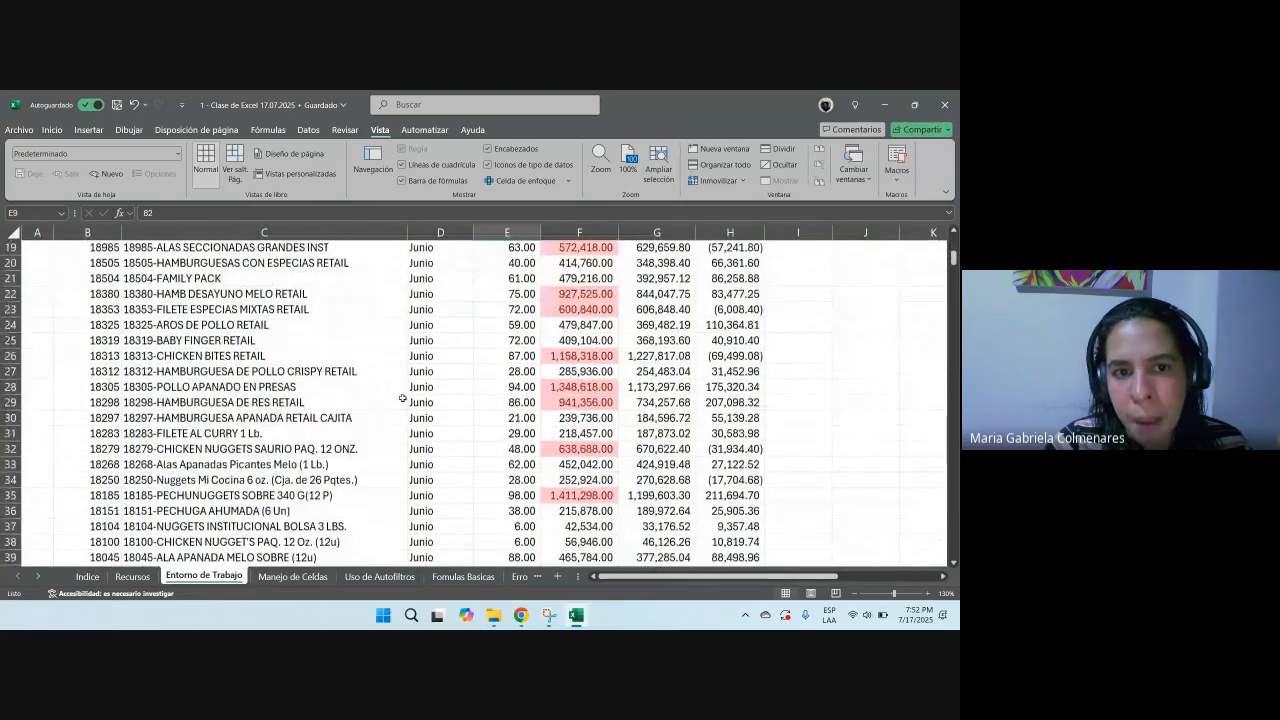
Step: Select row 7, then columns A to D and rows 1 to 7 while scrolling across the sheet
scroll(54, 349, up, 5)
click(12, 329)
drag(622, 577, 723, 580)
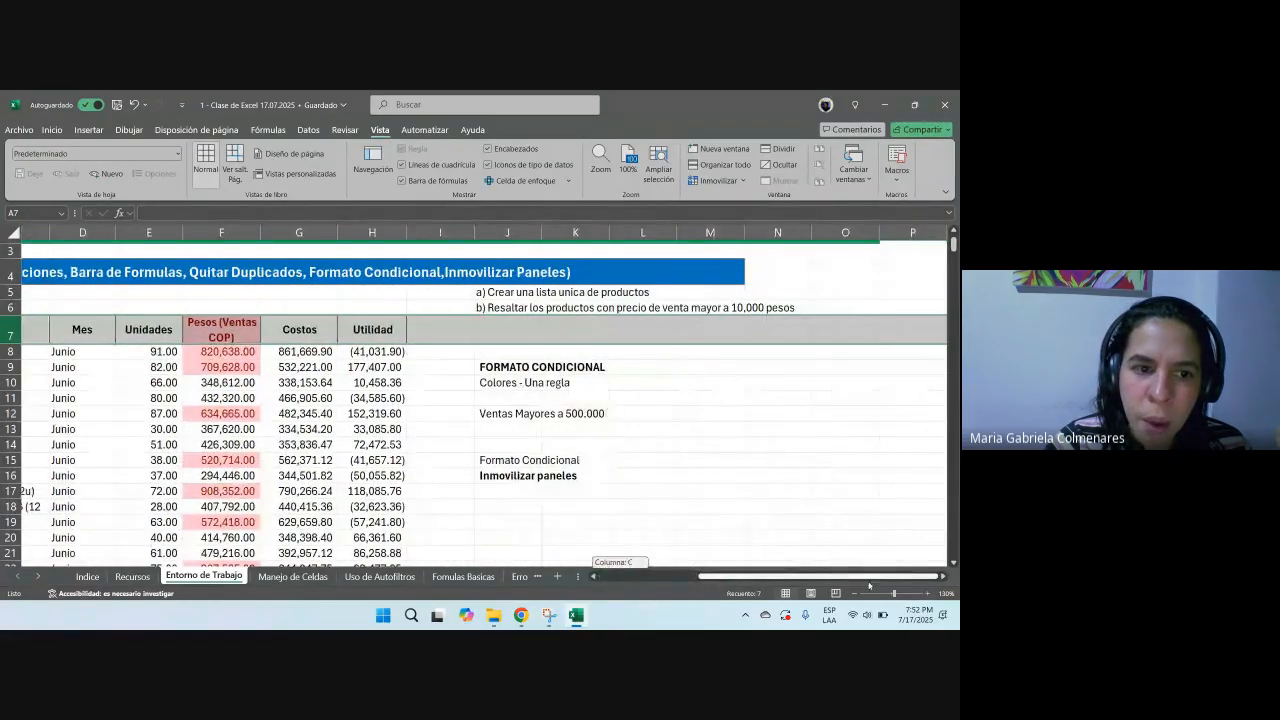
click(945, 576)
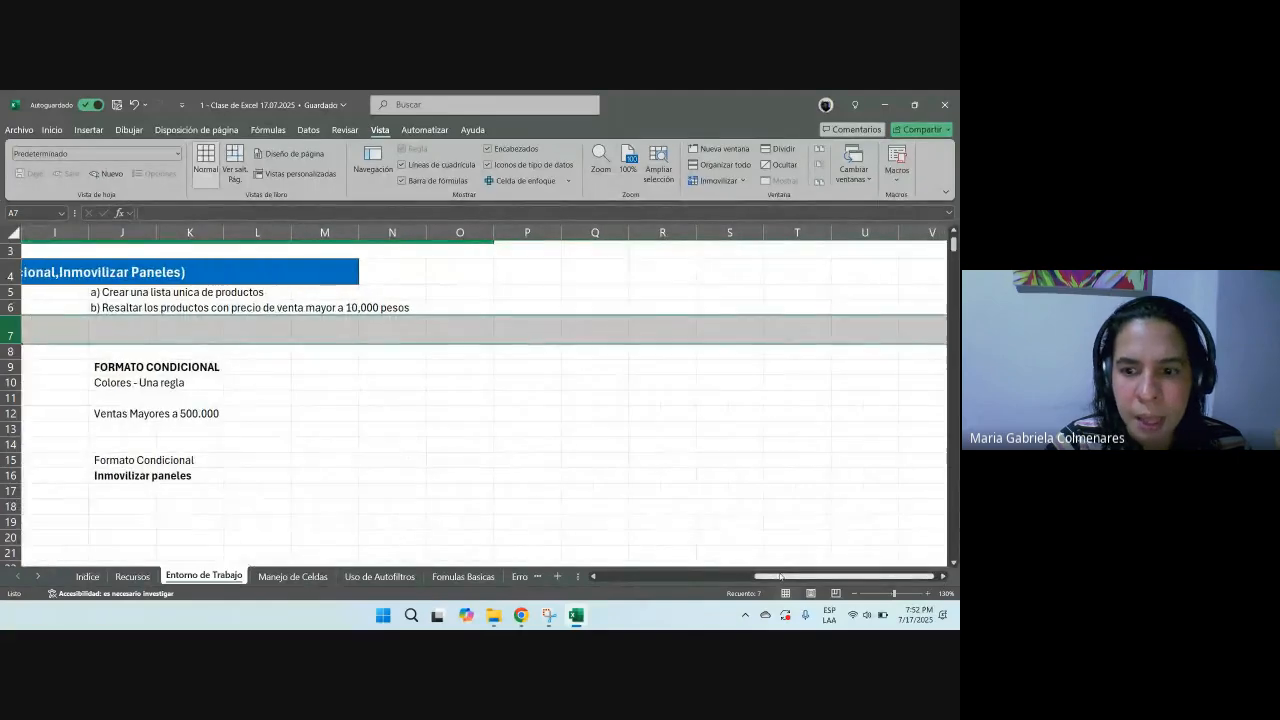
scroll(515, 521, left, 8)
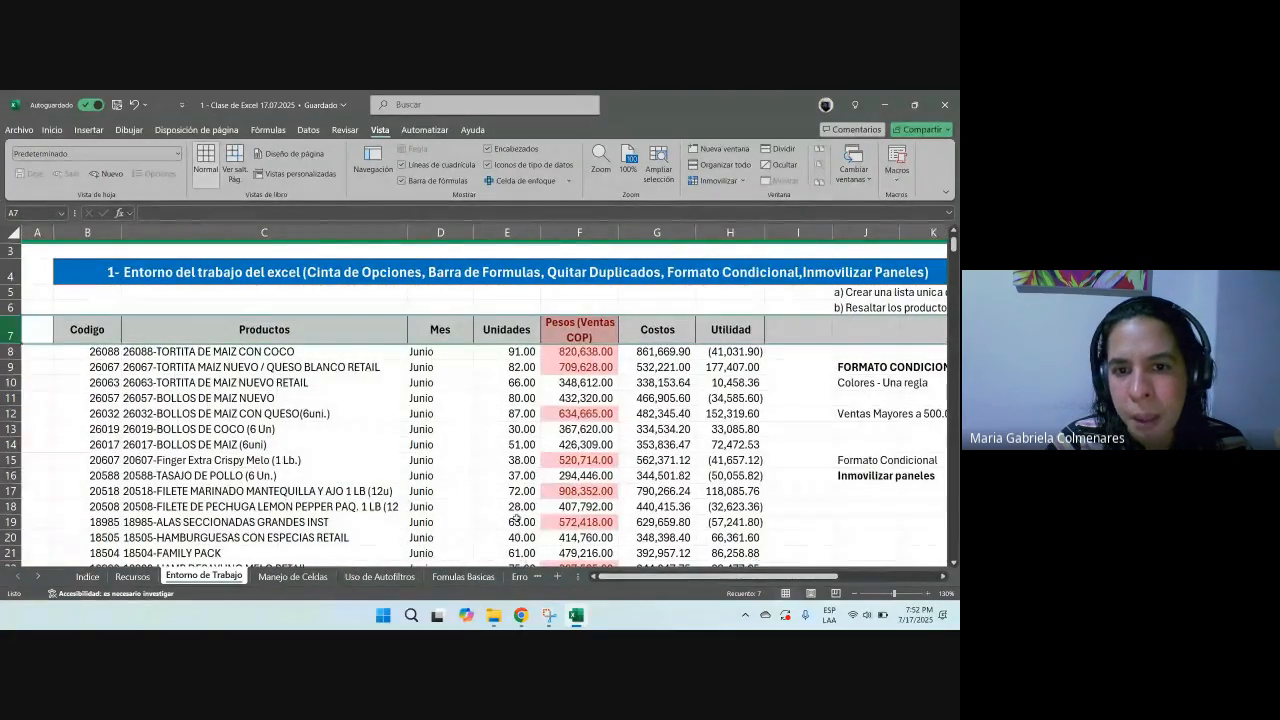
scroll(515, 521, up, 2)
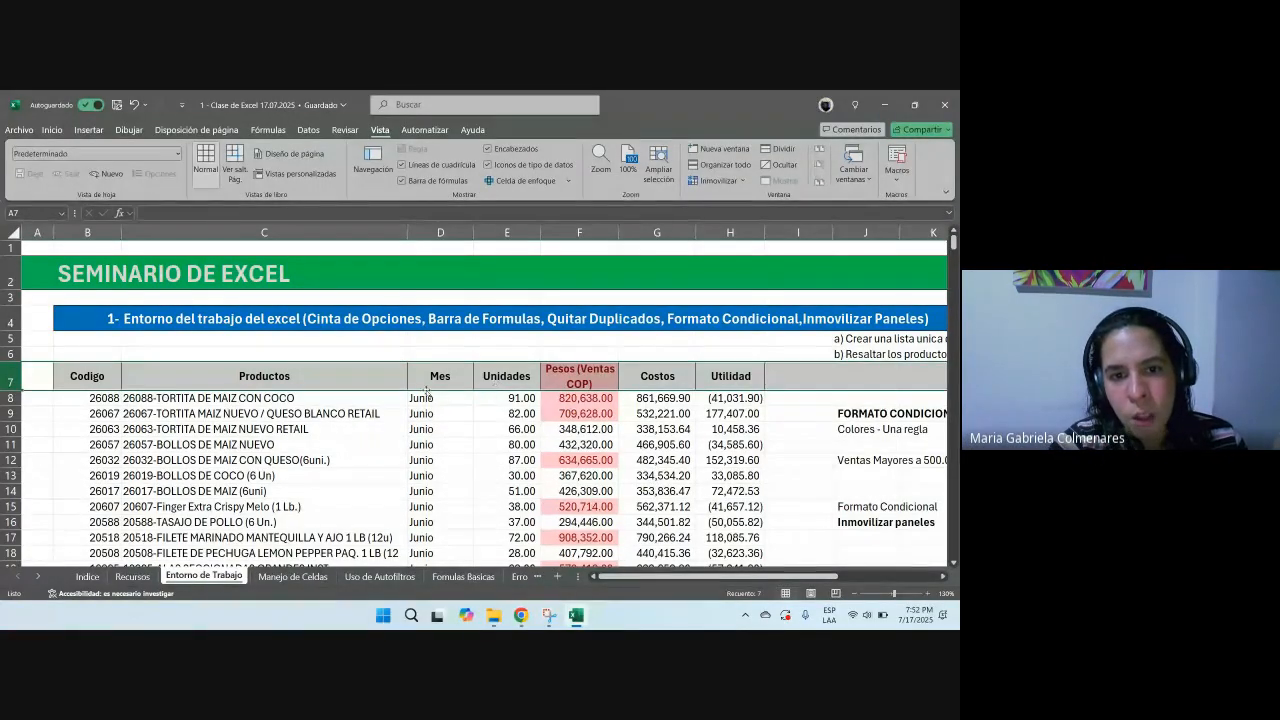
drag(443, 232, 40, 232)
drag(10, 378, 12, 246)
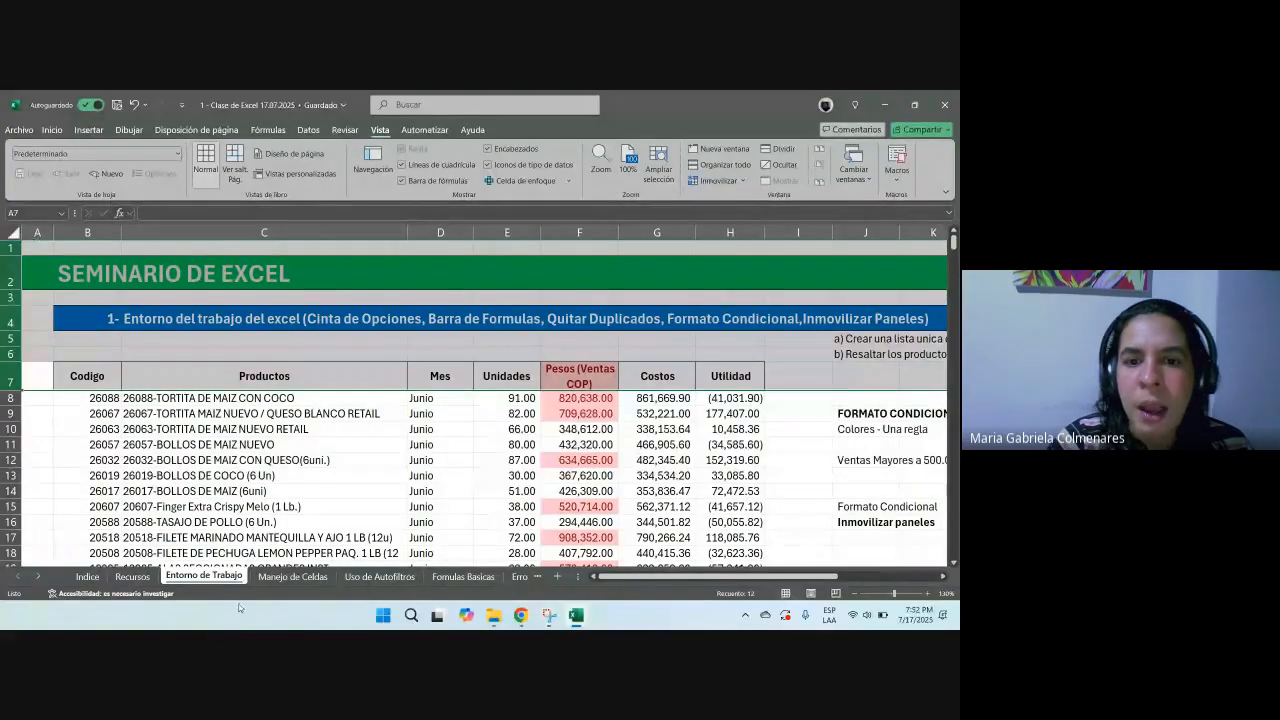
Step: Fill cell E8 with a dark orange colour
click(497, 398)
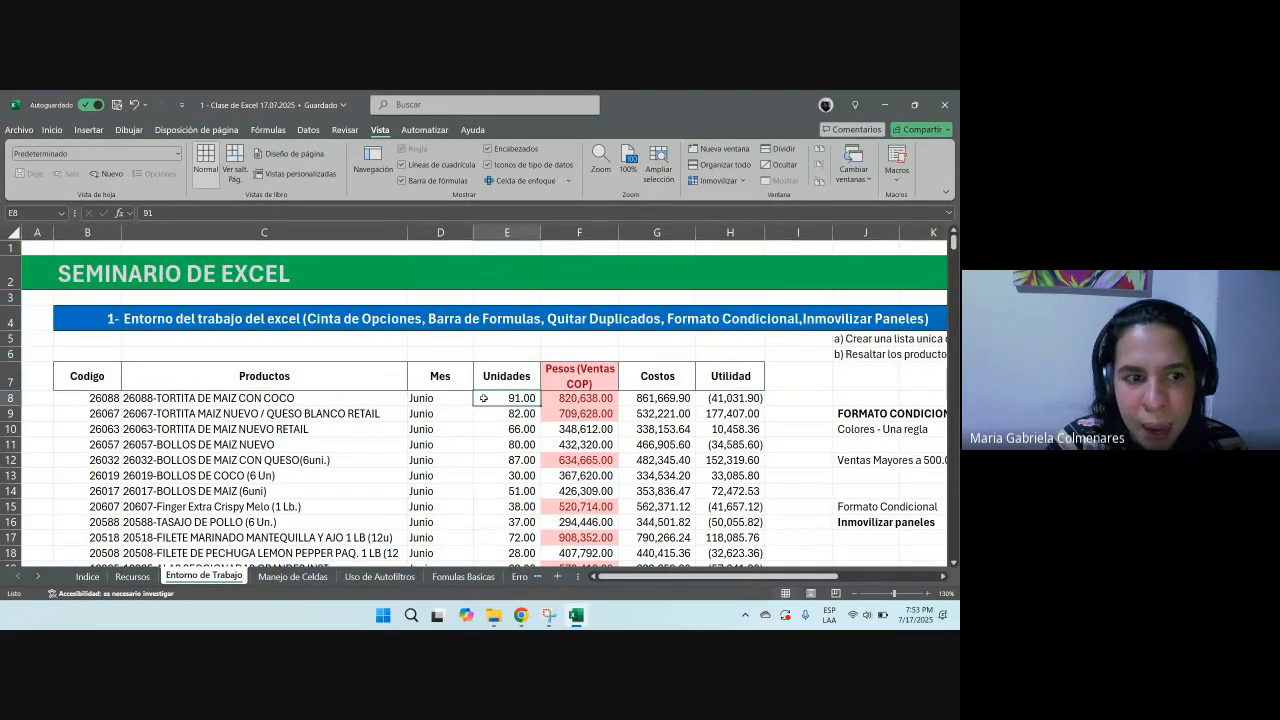
click(507, 232)
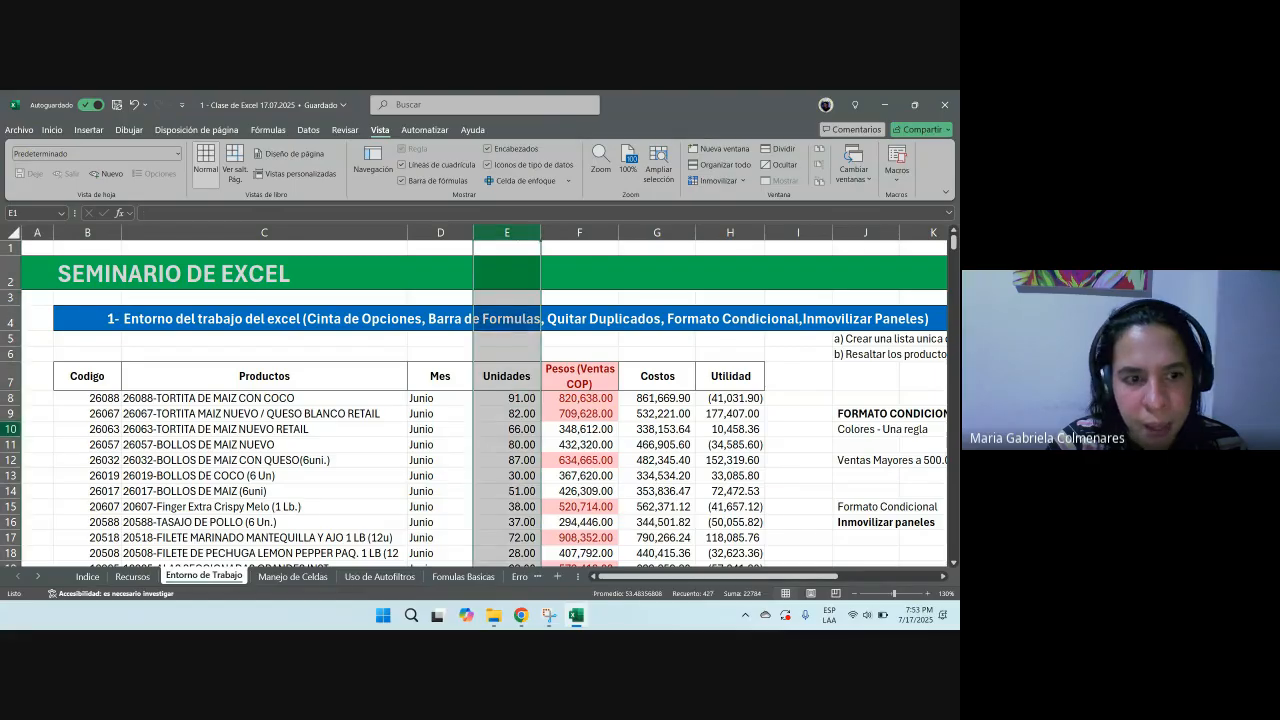
click(507, 398)
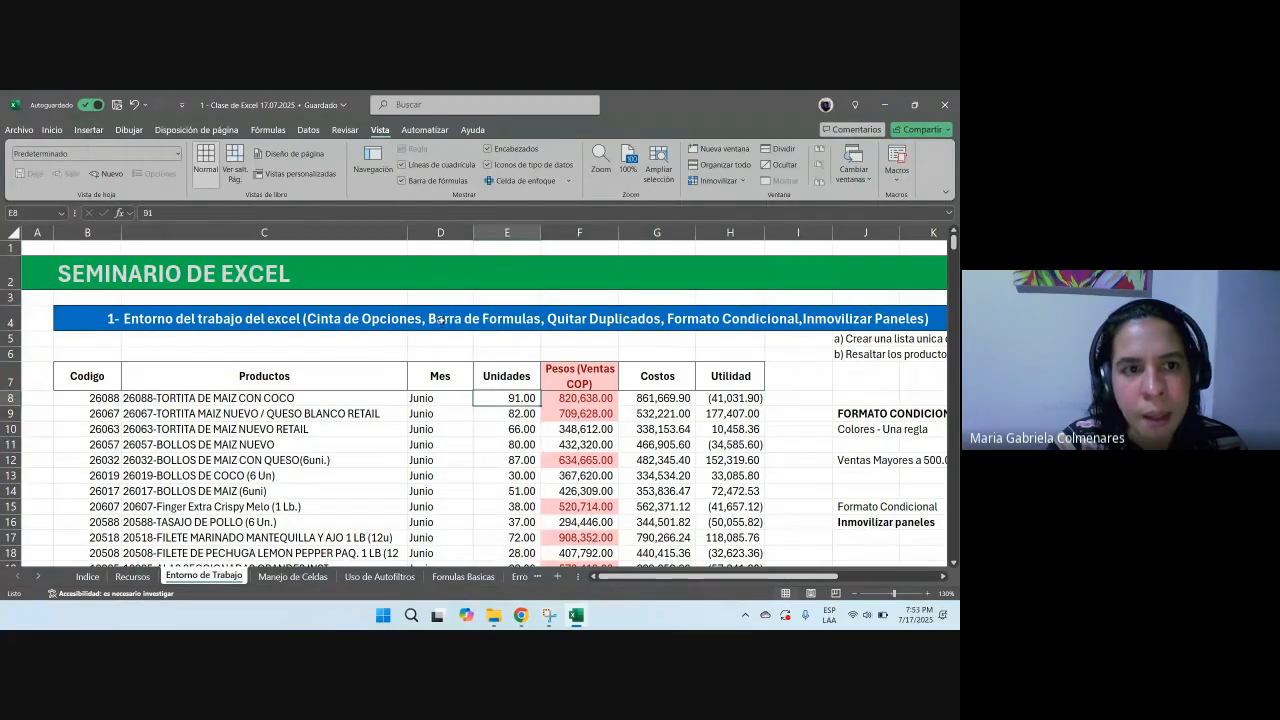
click(51, 130)
click(185, 173)
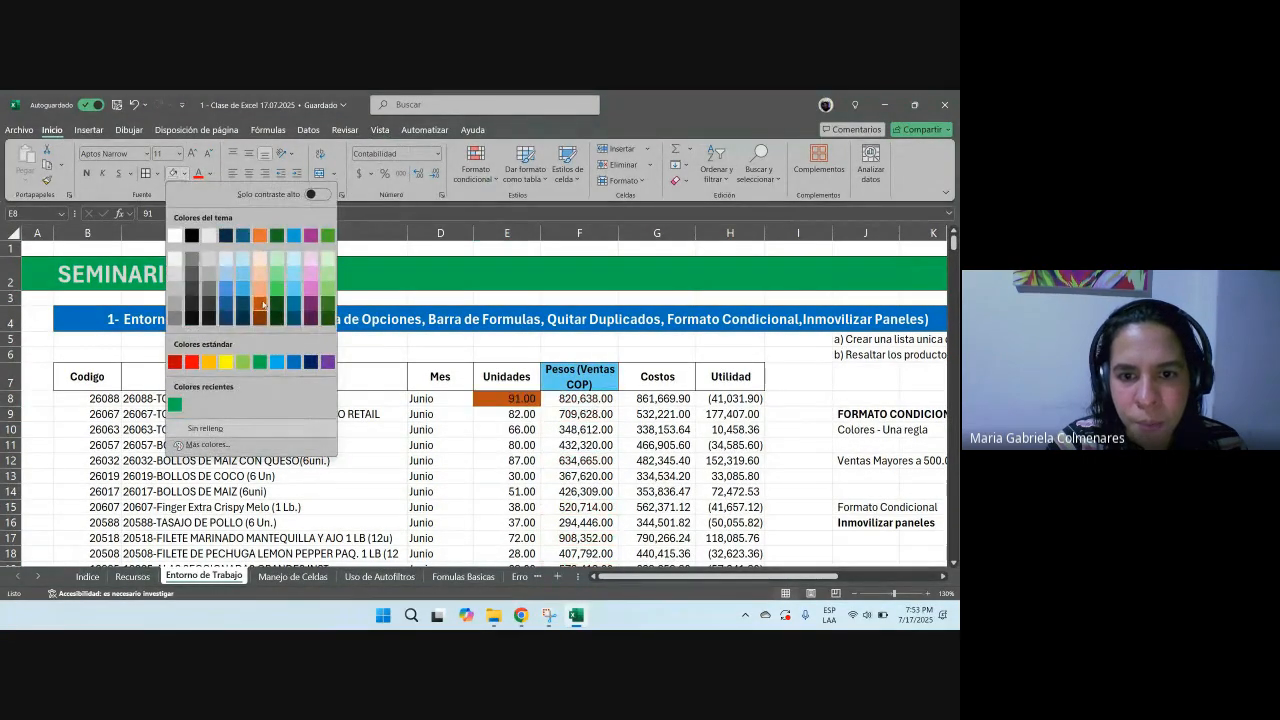
click(266, 308)
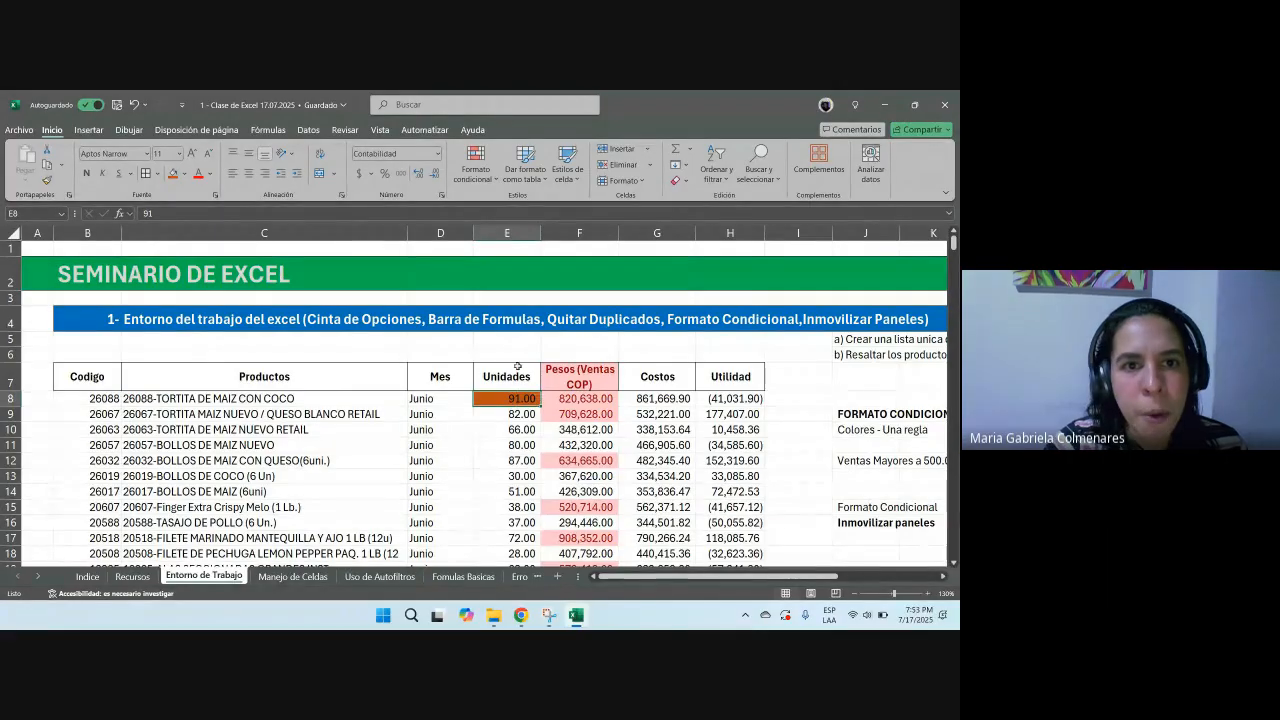
Step: Freeze panes at cell E8 so rows 1 to 7 and columns A to D stay fixed
click(379, 131)
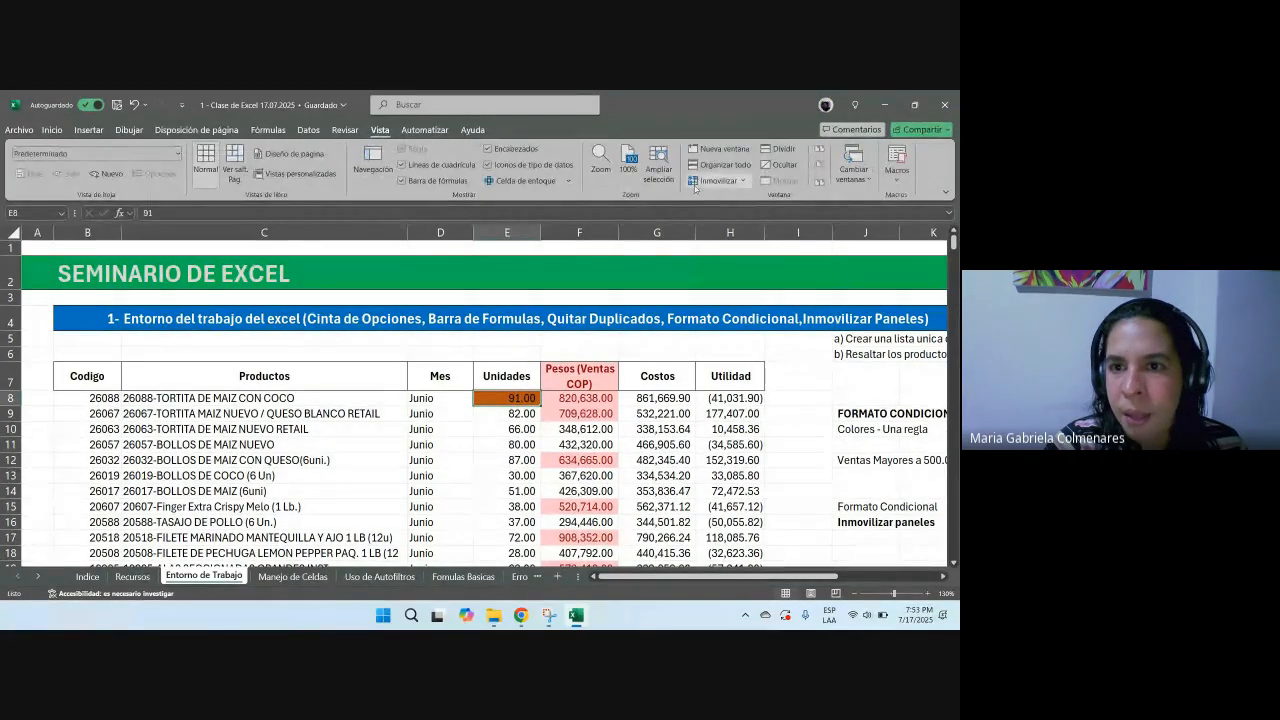
click(716, 180)
click(753, 224)
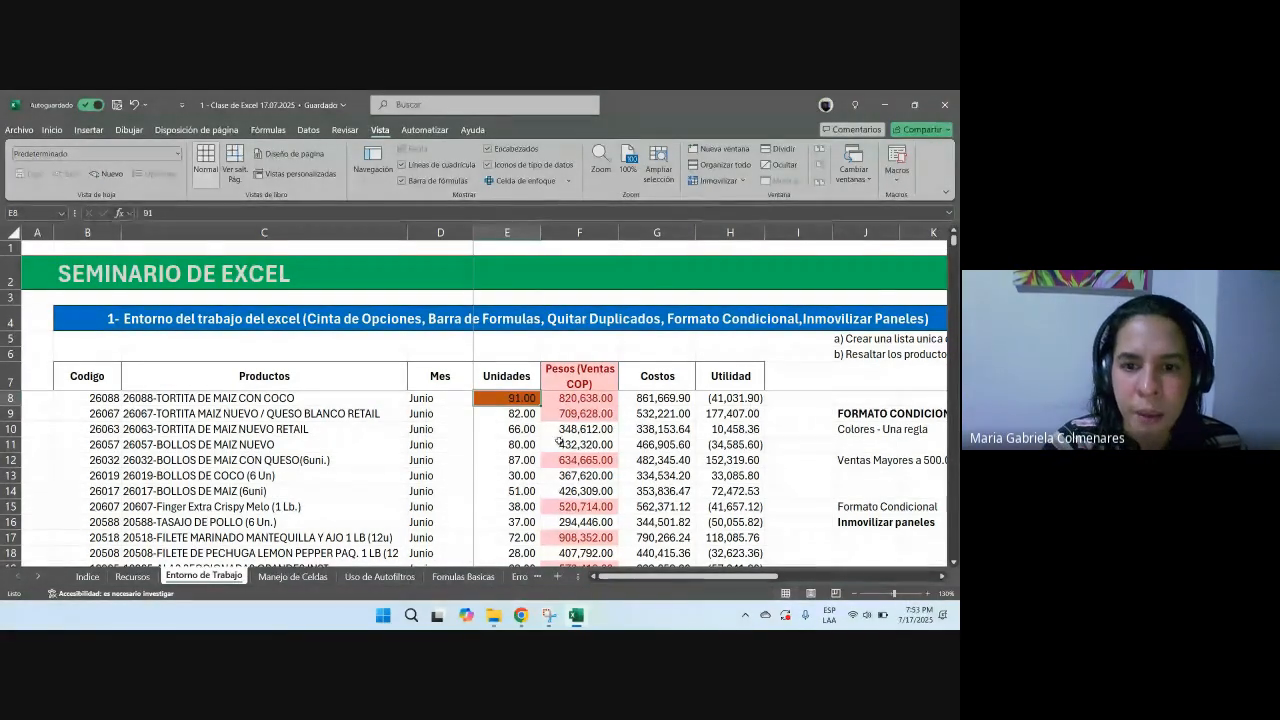
Step: Scroll through the table to check the frozen rows and columns, selecting row 7 and columns B to D
scroll(559, 441, down, 7)
scroll(559, 441, up, 6)
scroll(557, 441, down, 2)
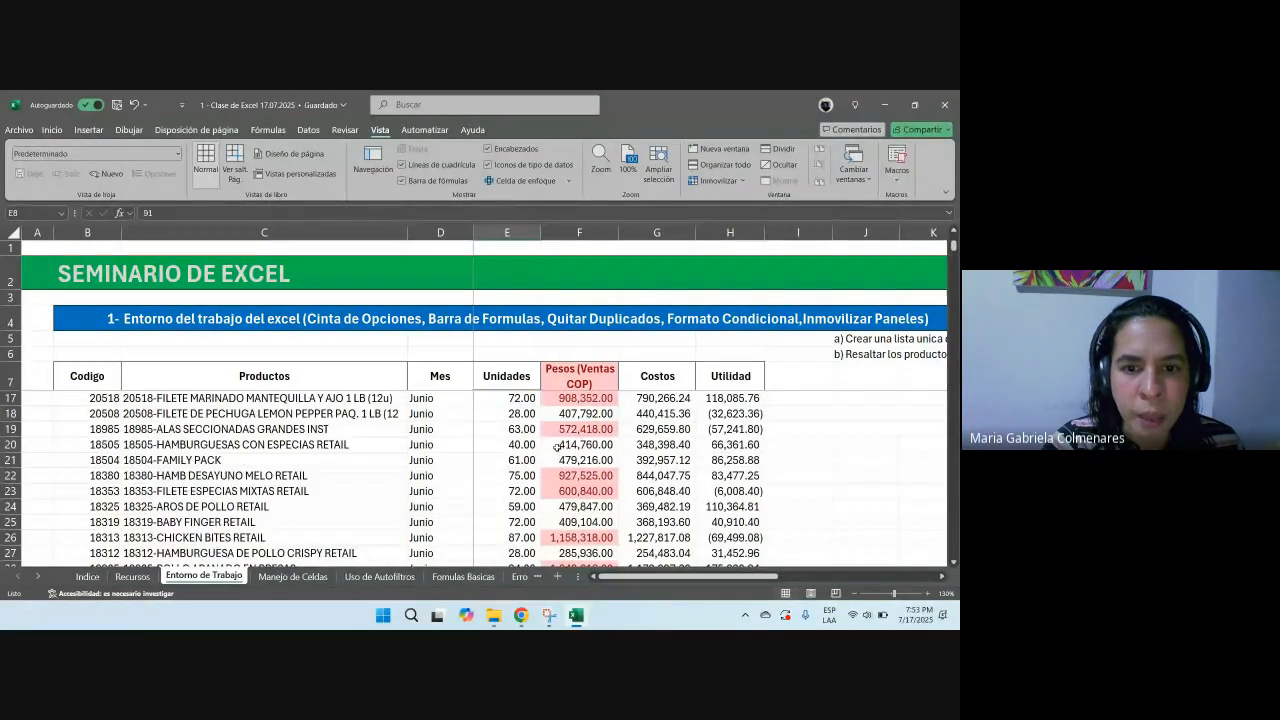
scroll(557, 446, down, 4)
click(10, 376)
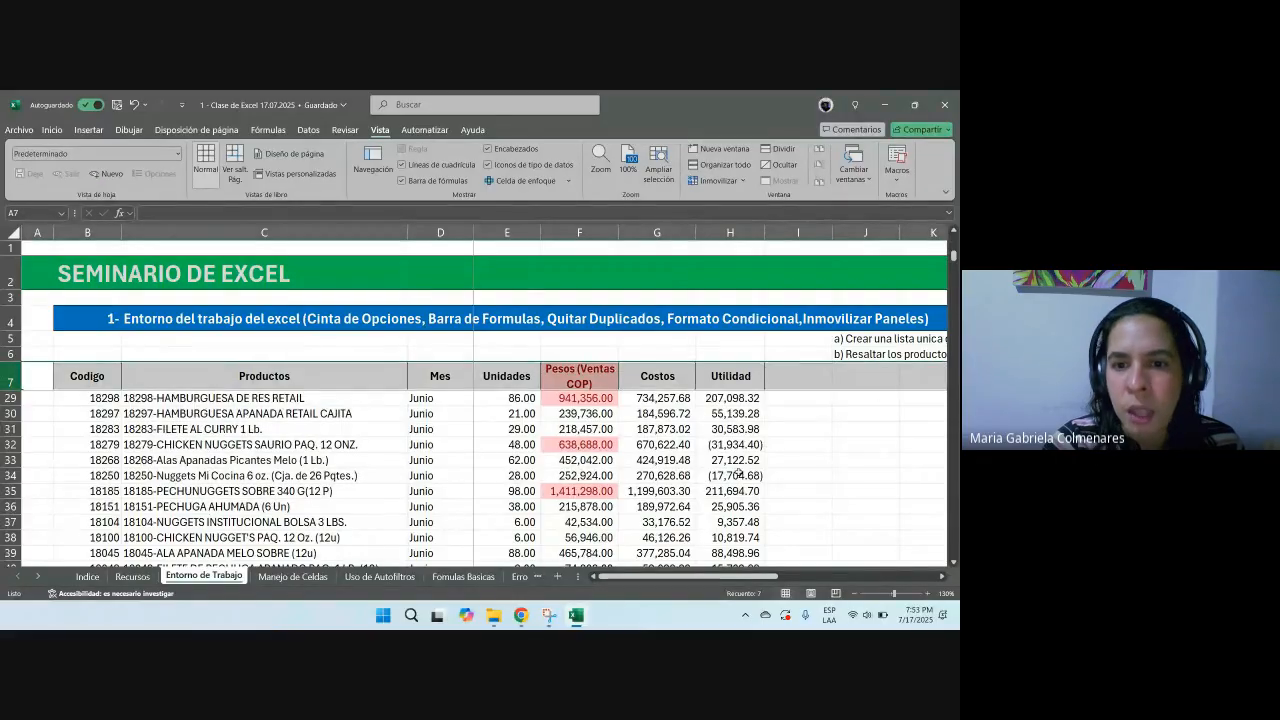
scroll(613, 441, down, 4)
scroll(613, 441, up, 10)
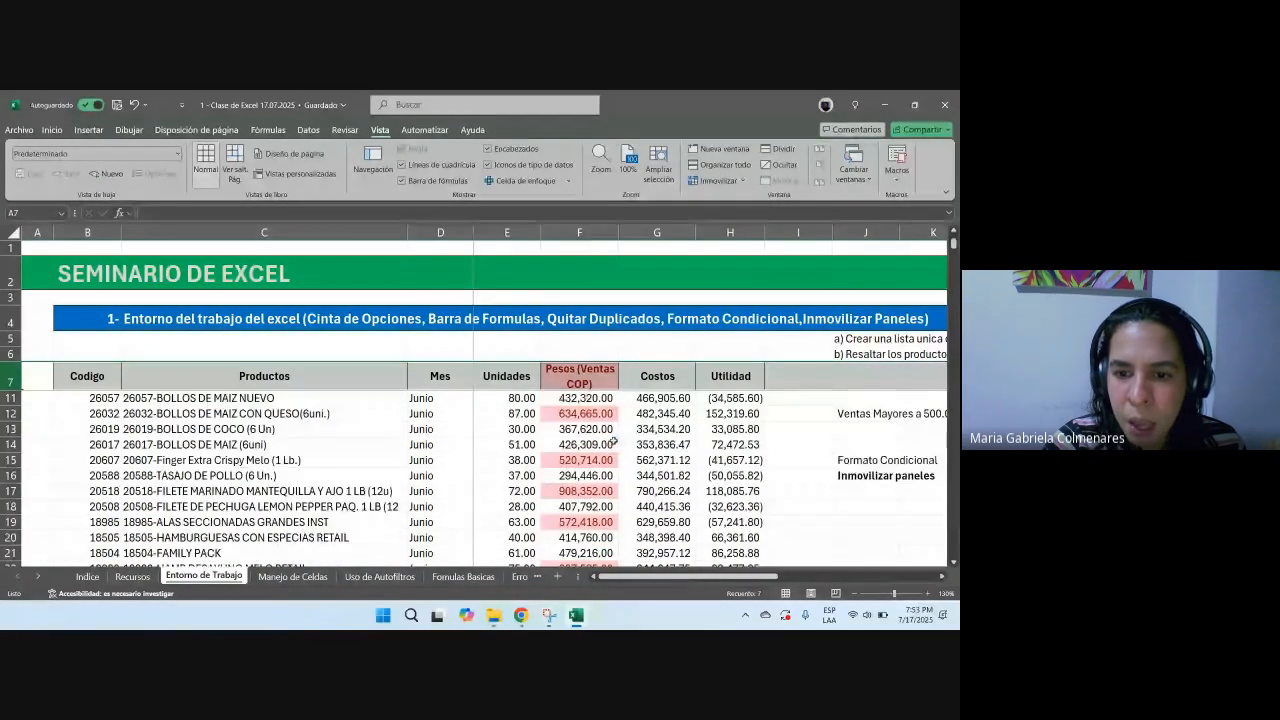
scroll(613, 441, up, 1)
mouse_move(618, 576)
mouse_down()
mouse_move(748, 576)
mouse_move(613, 576)
mouse_up()
drag(440, 232, 60, 230)
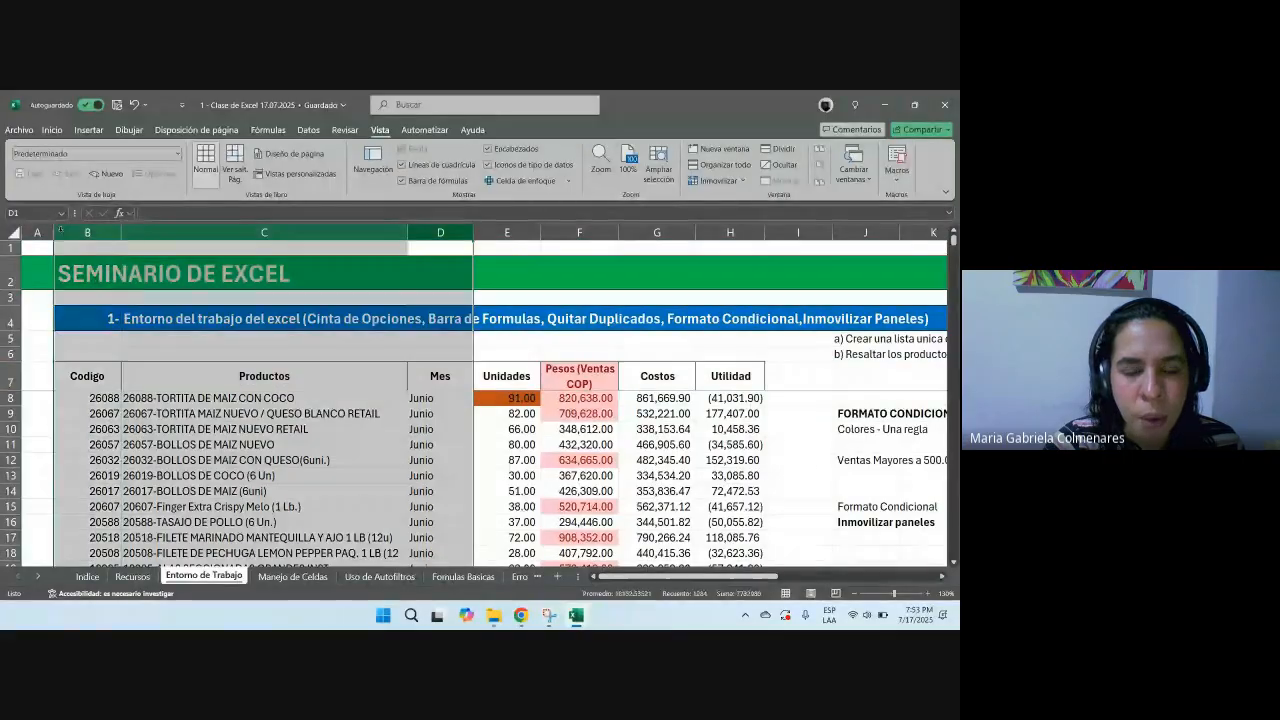
drag(662, 576, 321, 478)
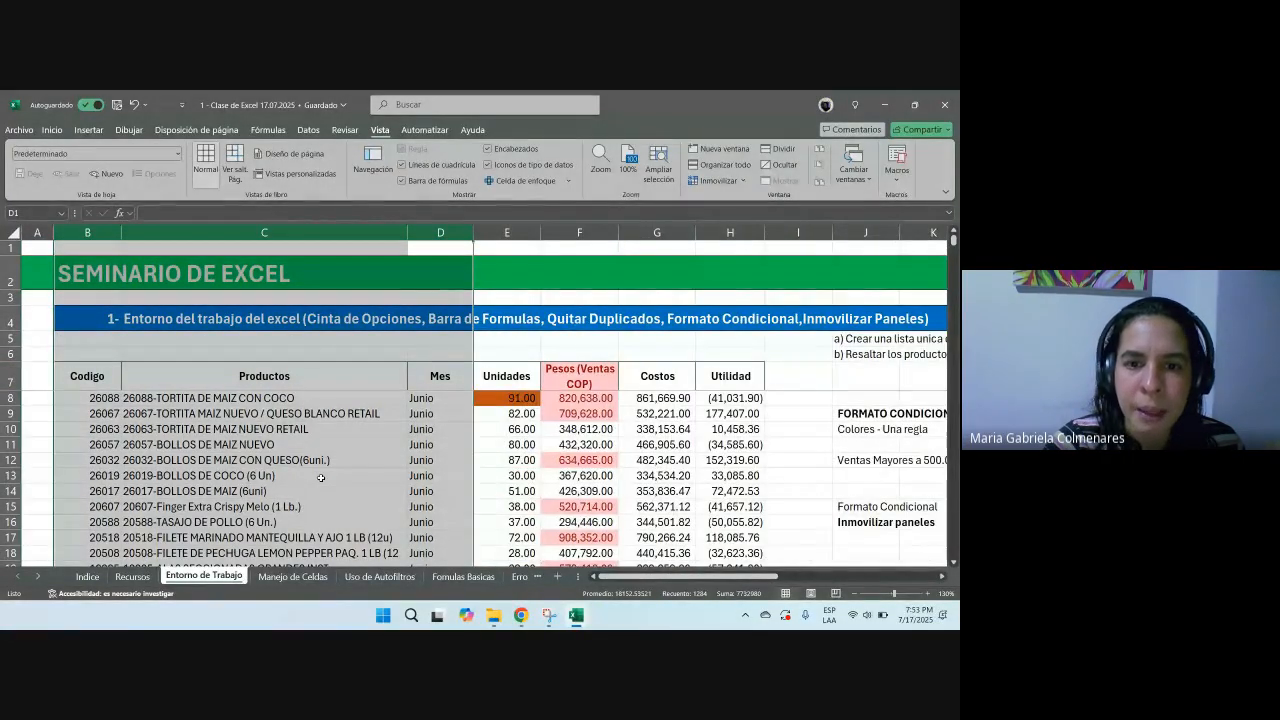
Step: Switch briefly to the Google Meet call window and return to the workbook
click(521, 615)
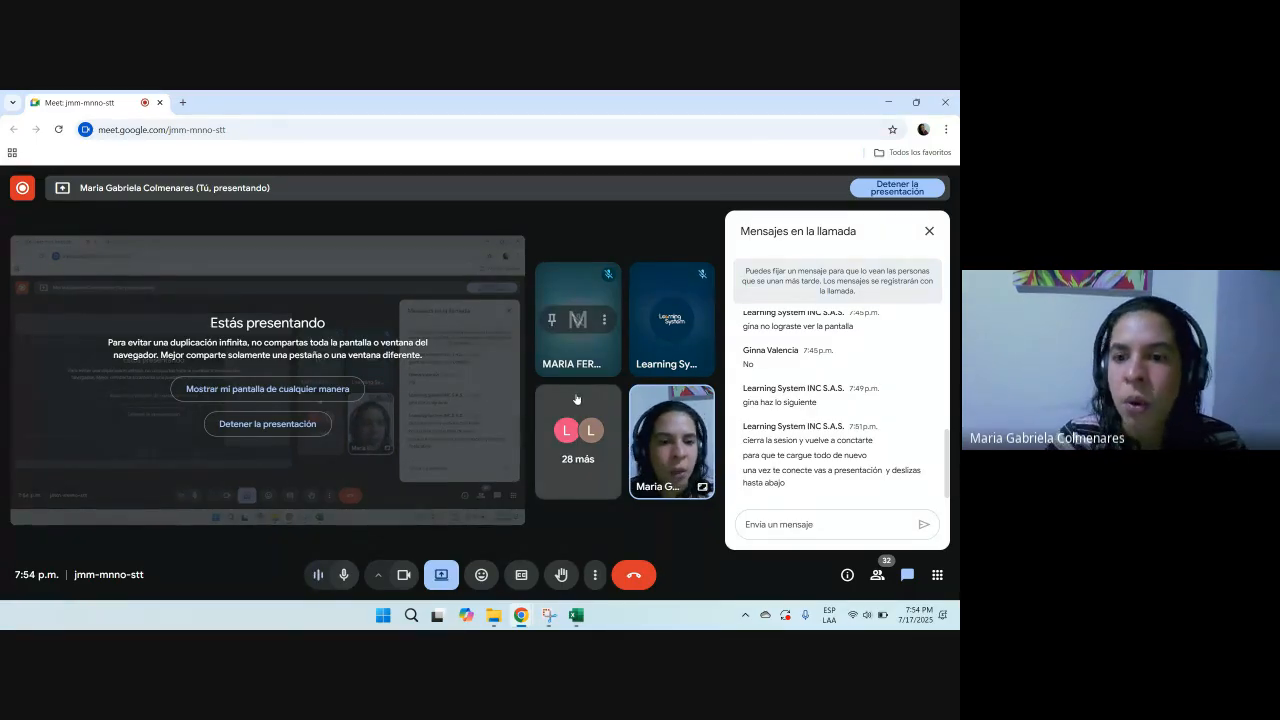
key(alt+Tab)
drag(641, 581, 761, 580)
Step: Make the 'Formato Condicional' label in J15 bold and move down to J17
click(591, 507)
key(ctrl+n)
key(Down)
key(Down)
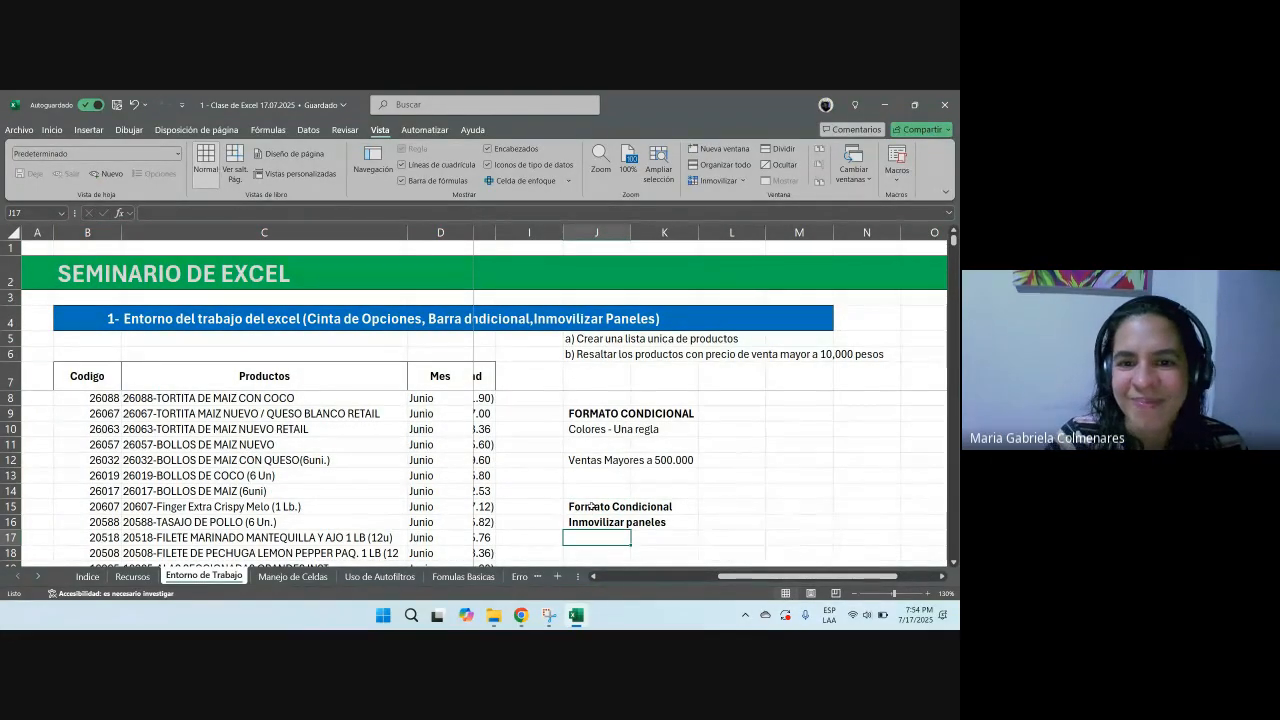
Step: Unfreeze all panes and scroll down the sheet
drag(735, 577, 690, 577)
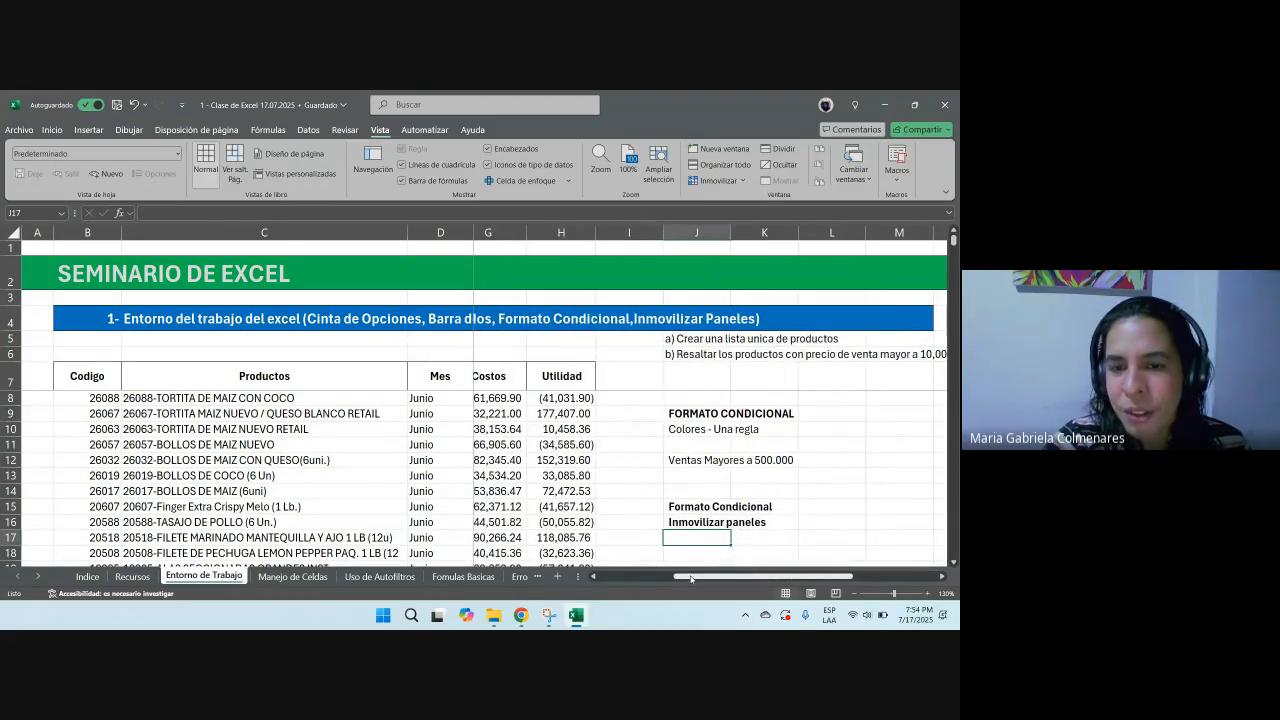
click(717, 181)
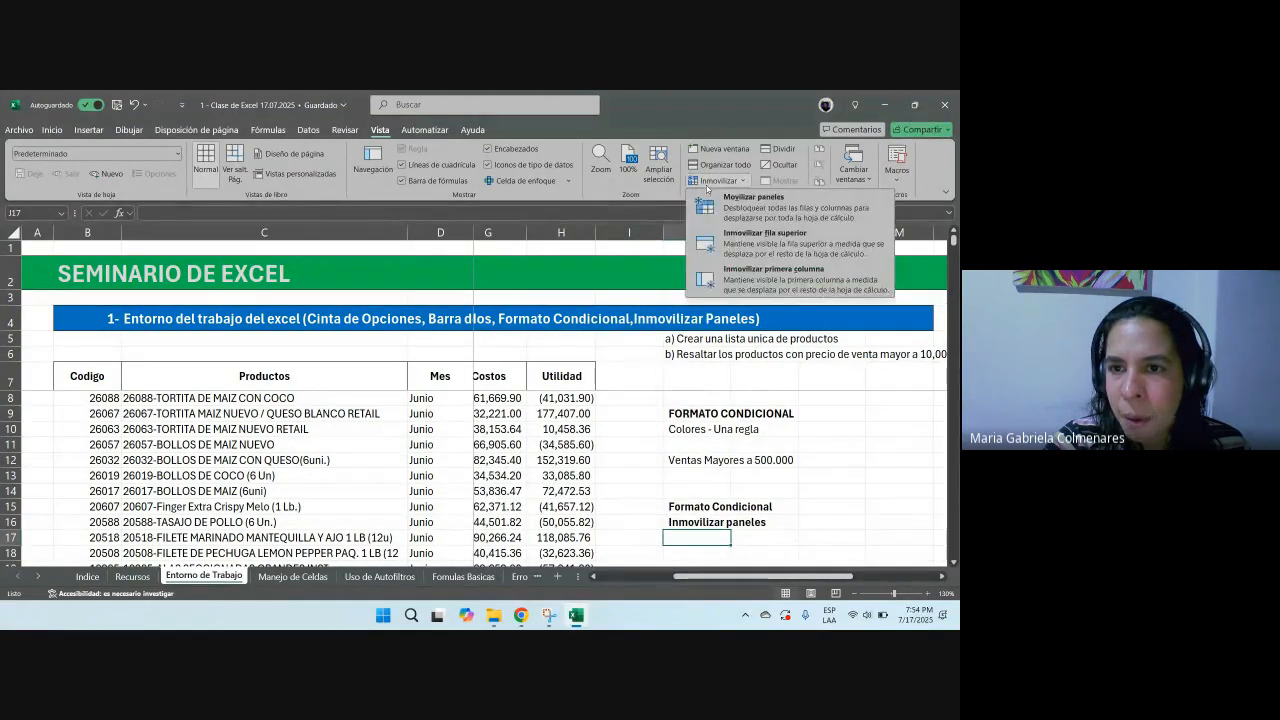
click(724, 206)
scroll(656, 578, right, 3)
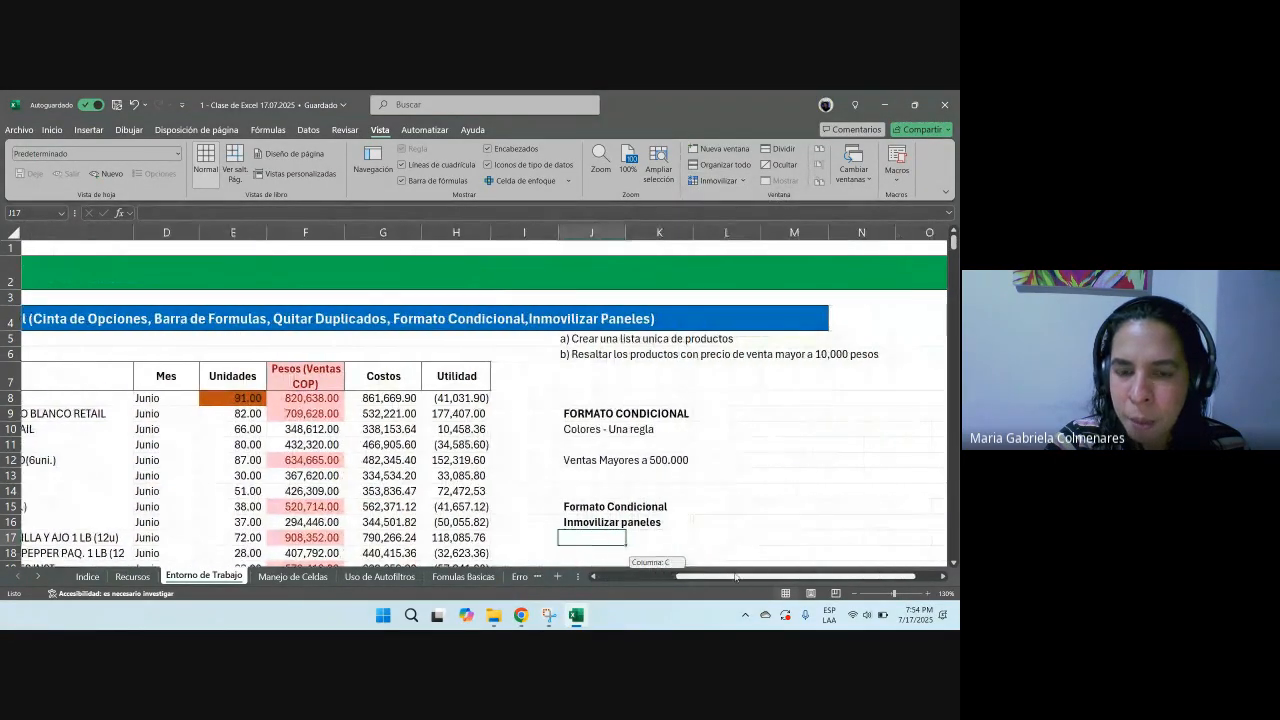
scroll(641, 447, down, 1)
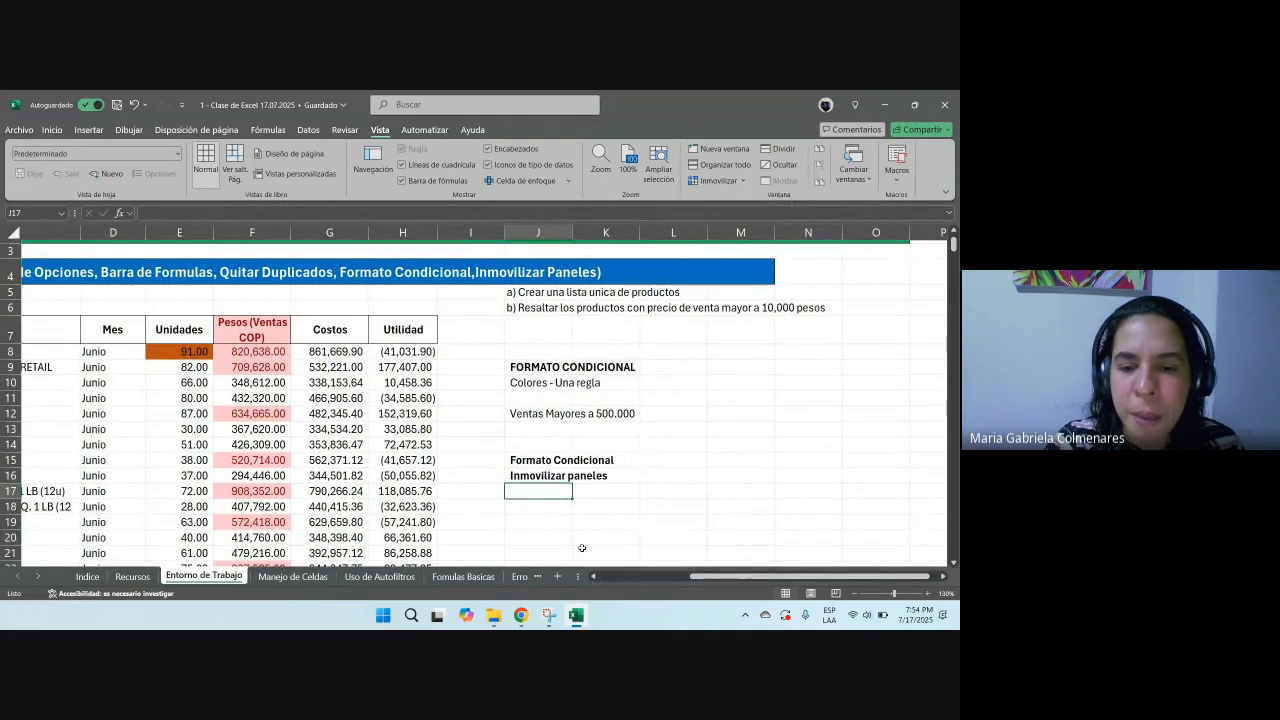
scroll(581, 548, down, 1)
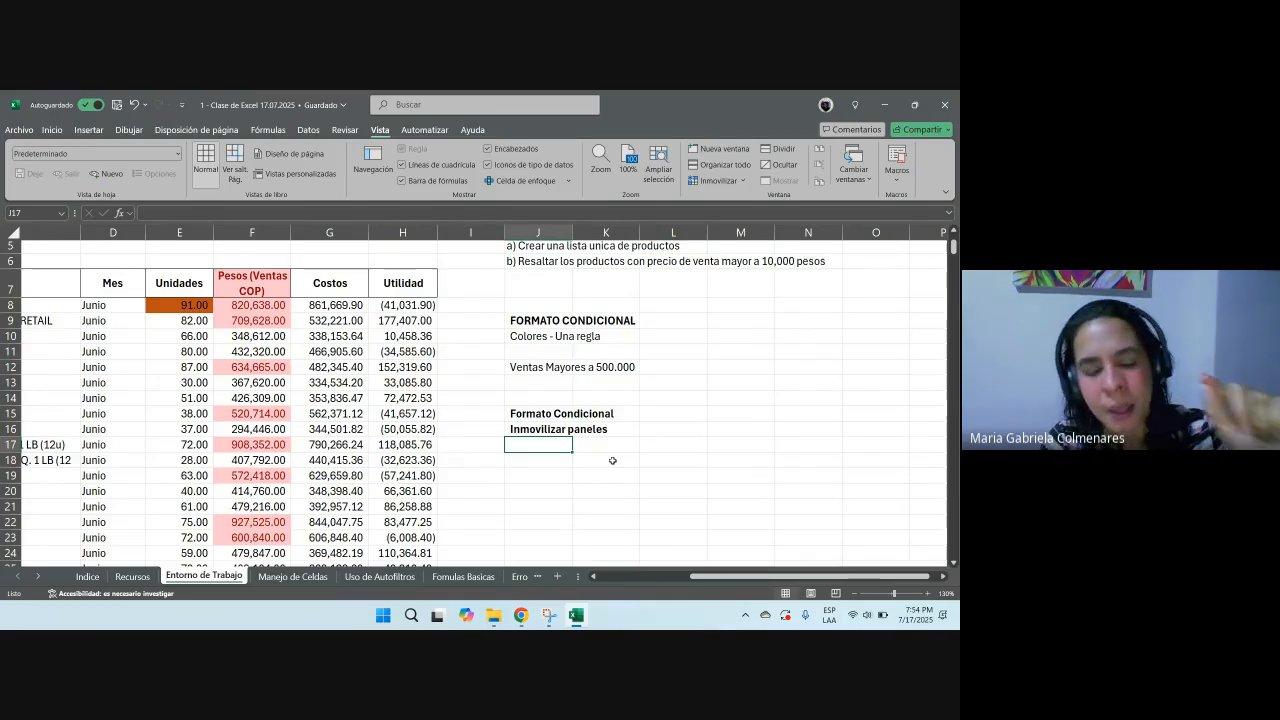
Step: Enter 'Quitar Duplicado' in cell J17
text(Quitar Duplicado)
key(Return)
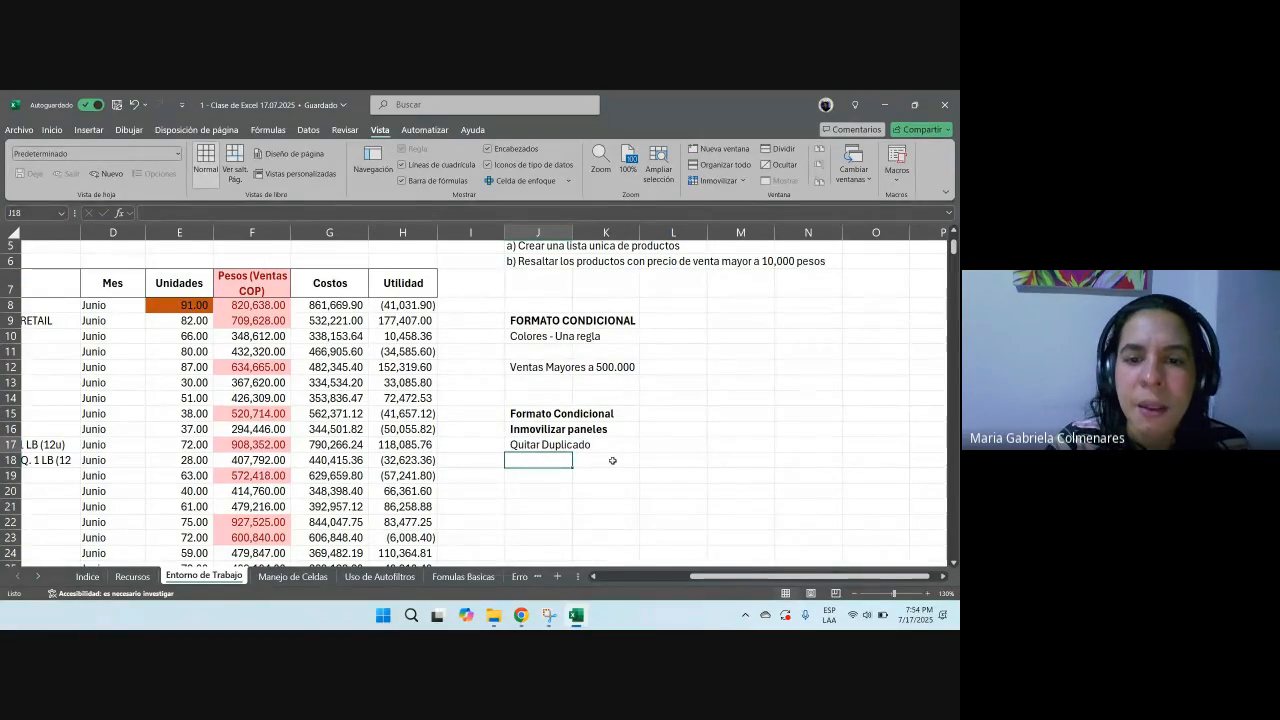
Step: Make the 'Quitar Duplicado' label in J17 bold, then select cell C9
click(544, 444)
key(ctrl+n)
drag(770, 577, 682, 579)
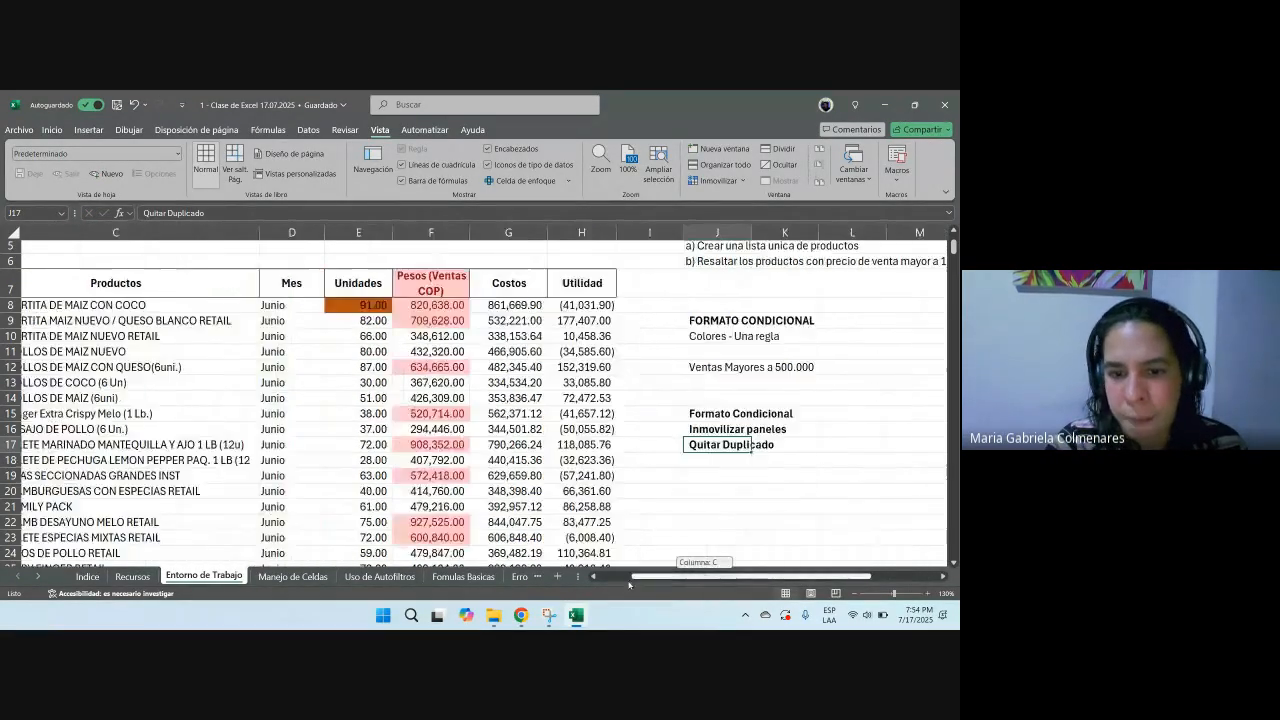
click(232, 322)
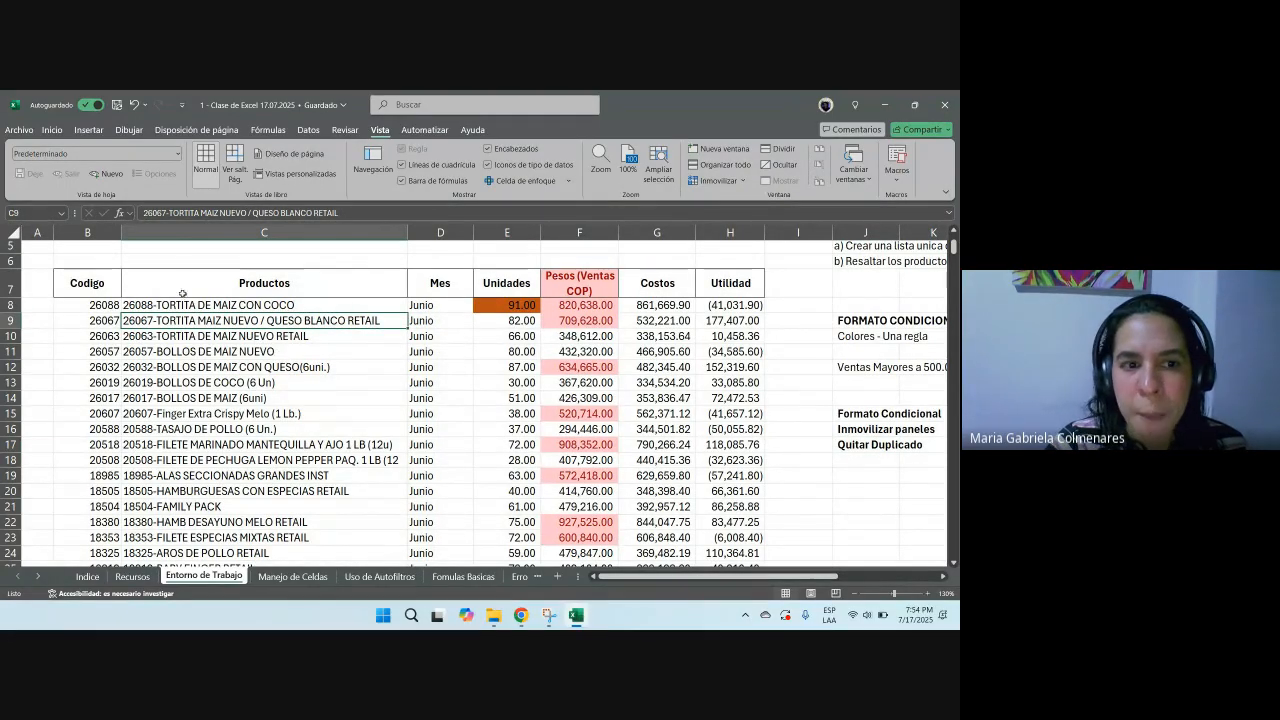
Step: Select ranges of product names in the Productos column and scroll through the product list
drag(232, 336, 244, 455)
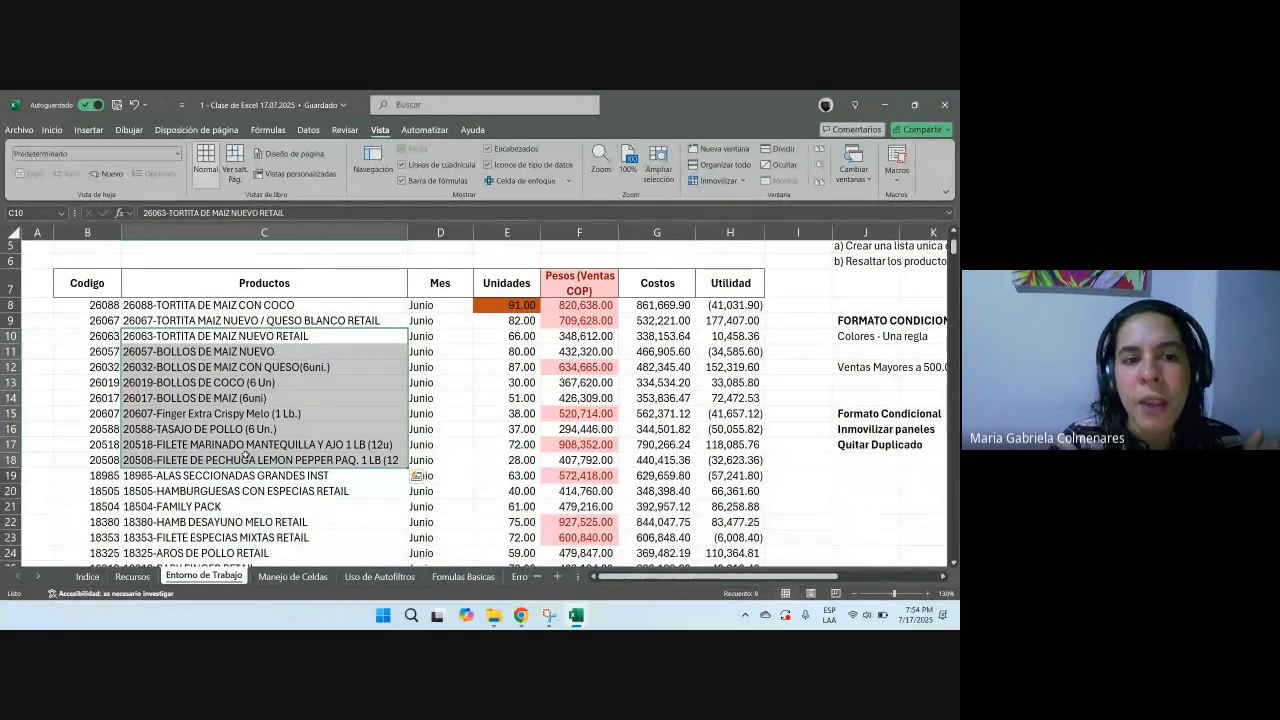
click(238, 321)
scroll(257, 356, down, 18)
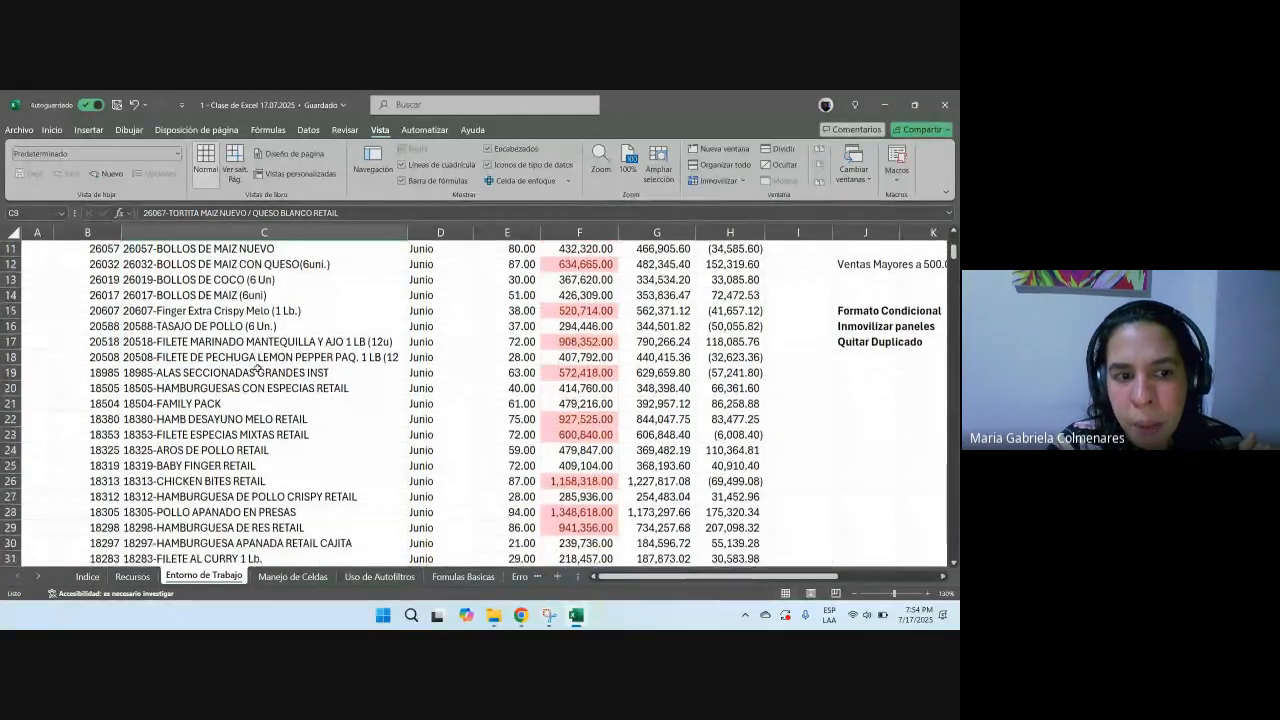
scroll(258, 370, down, 14)
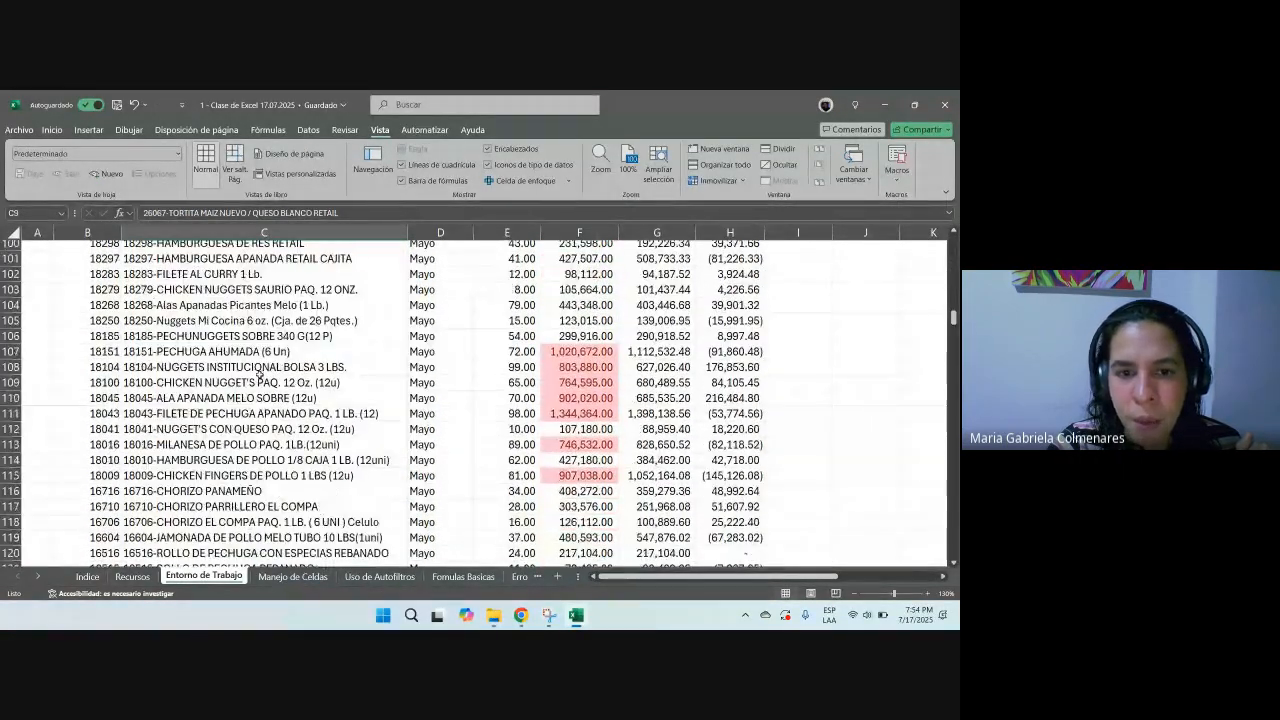
drag(435, 296, 424, 446)
scroll(424, 446, down, 20)
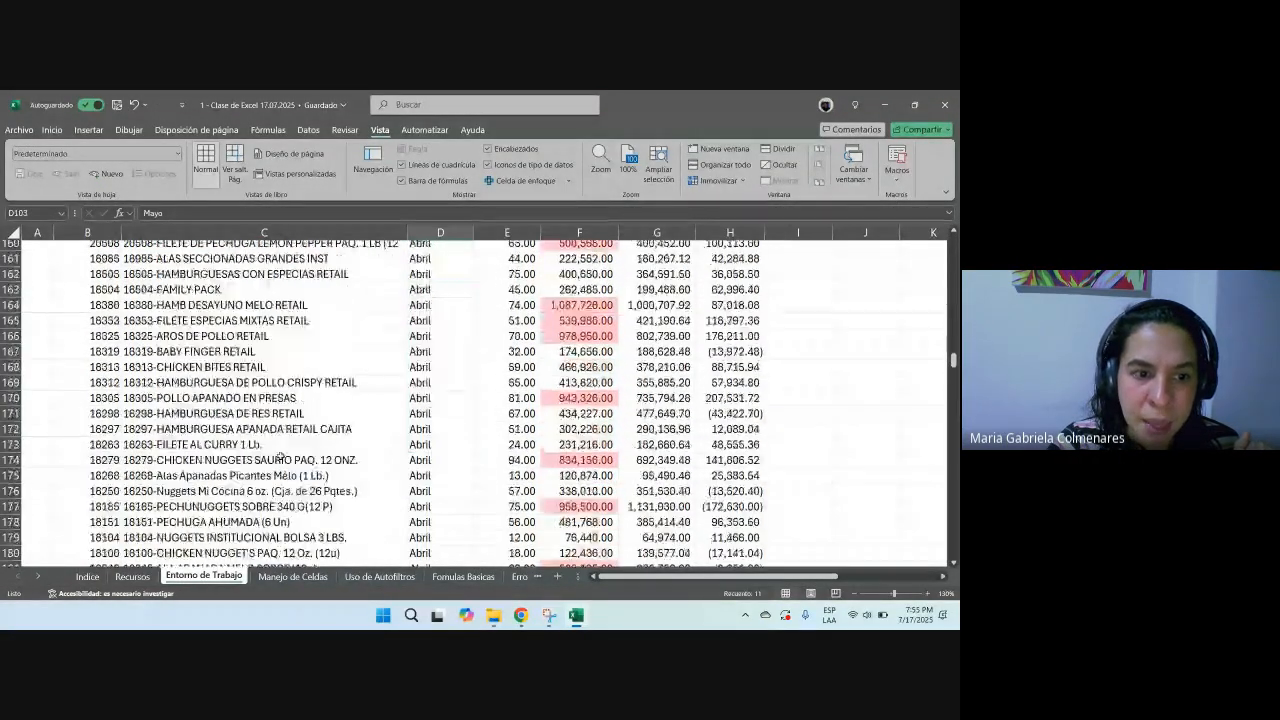
scroll(281, 456, up, 20)
scroll(281, 456, up, 17)
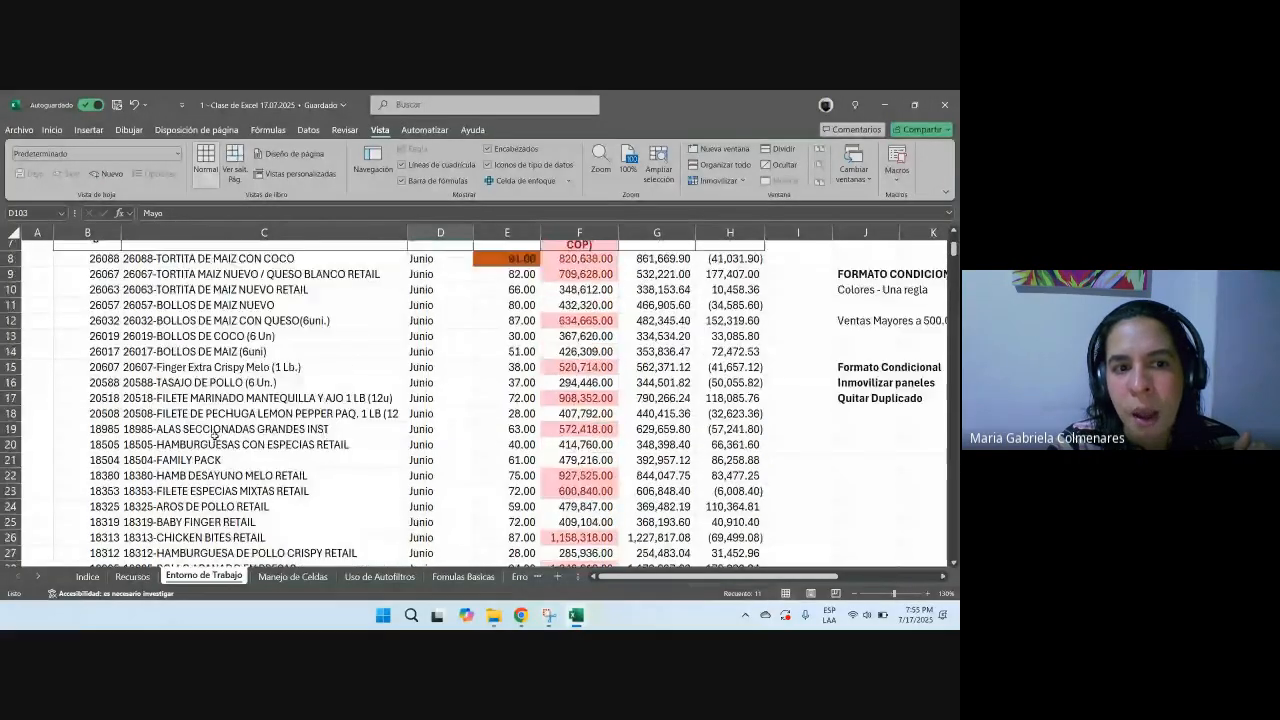
drag(250, 413, 241, 537)
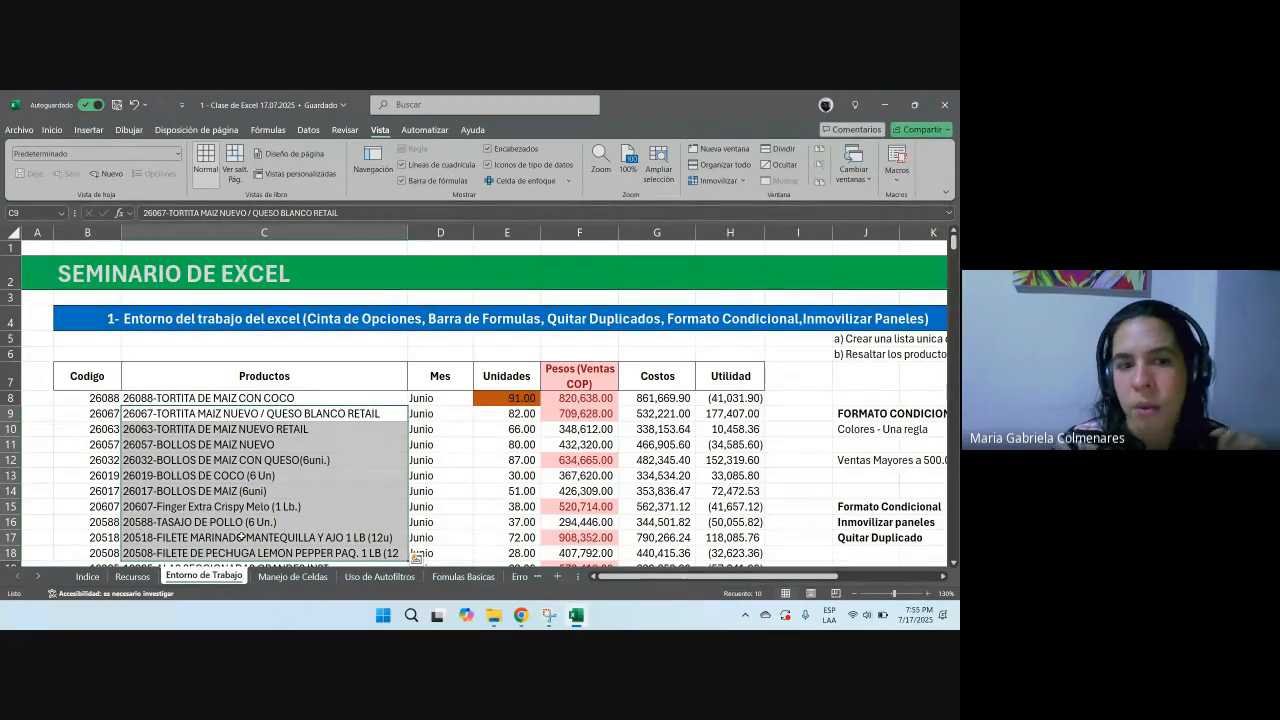
scroll(282, 423, down, 5)
scroll(282, 423, down, 2)
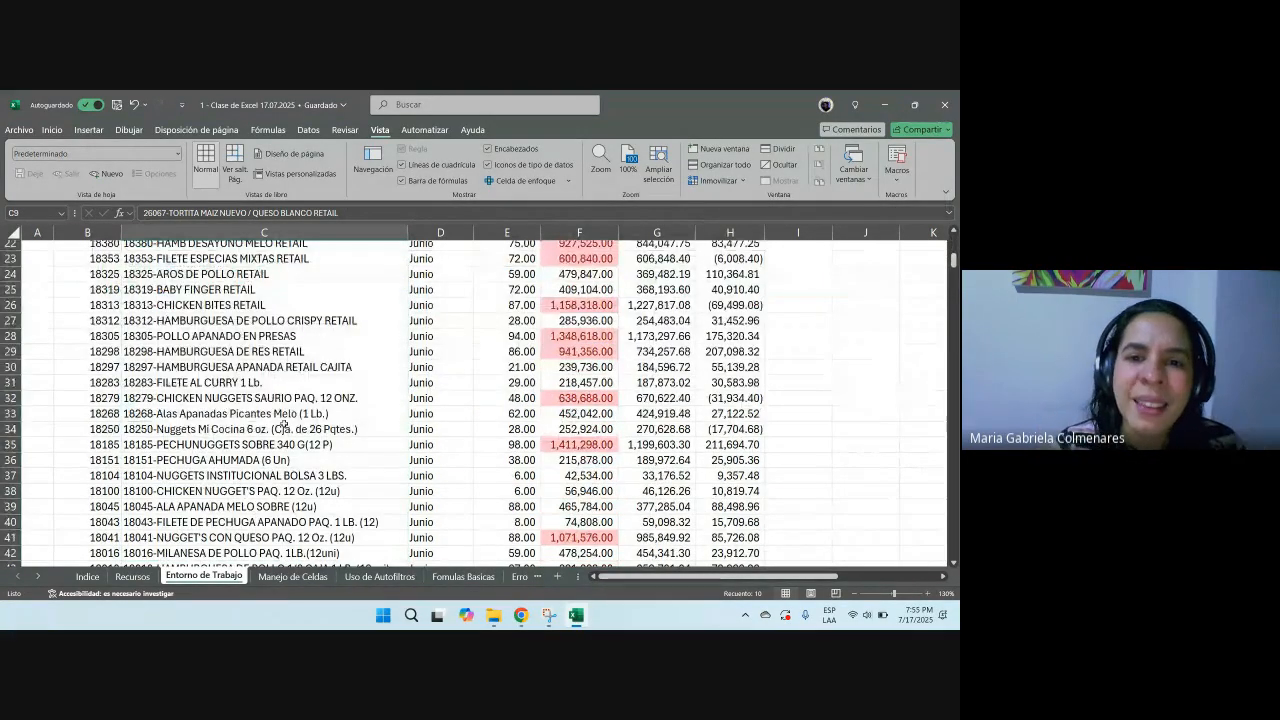
scroll(283, 423, up, 7)
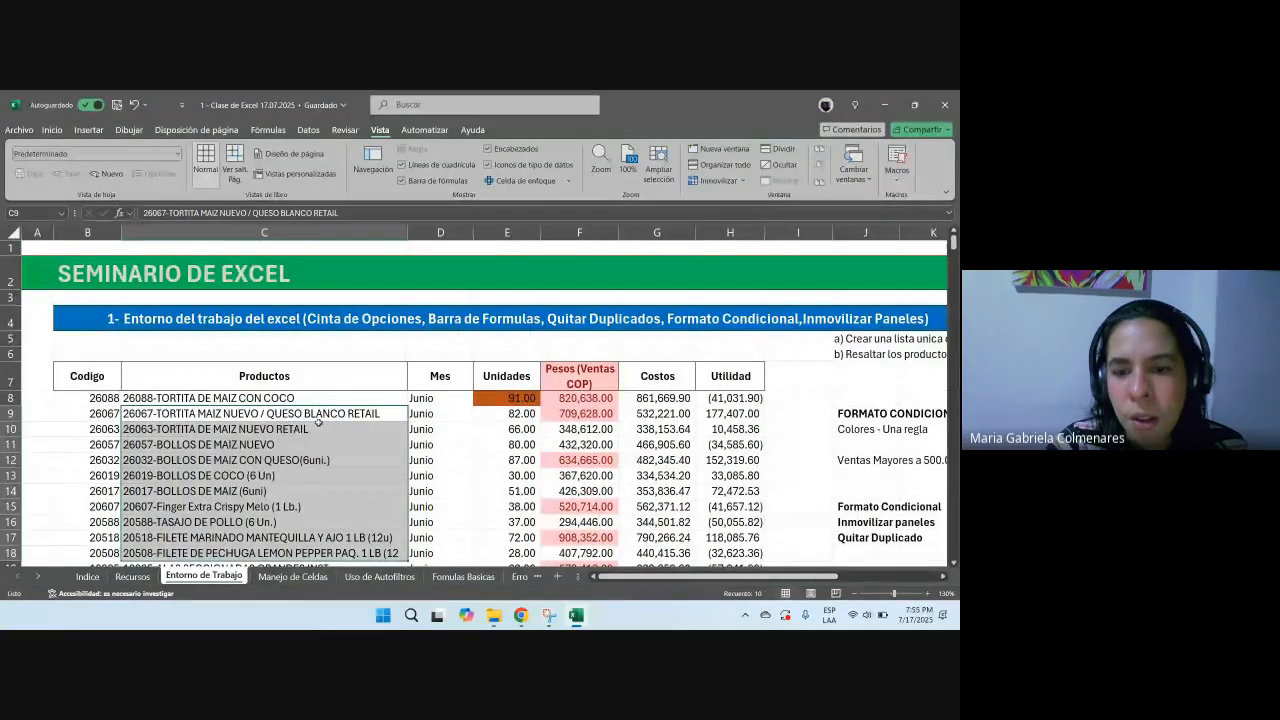
Step: Paste the product names from C8 and C9 into M9 and M10, then clear those two cells
drag(684, 581, 701, 543)
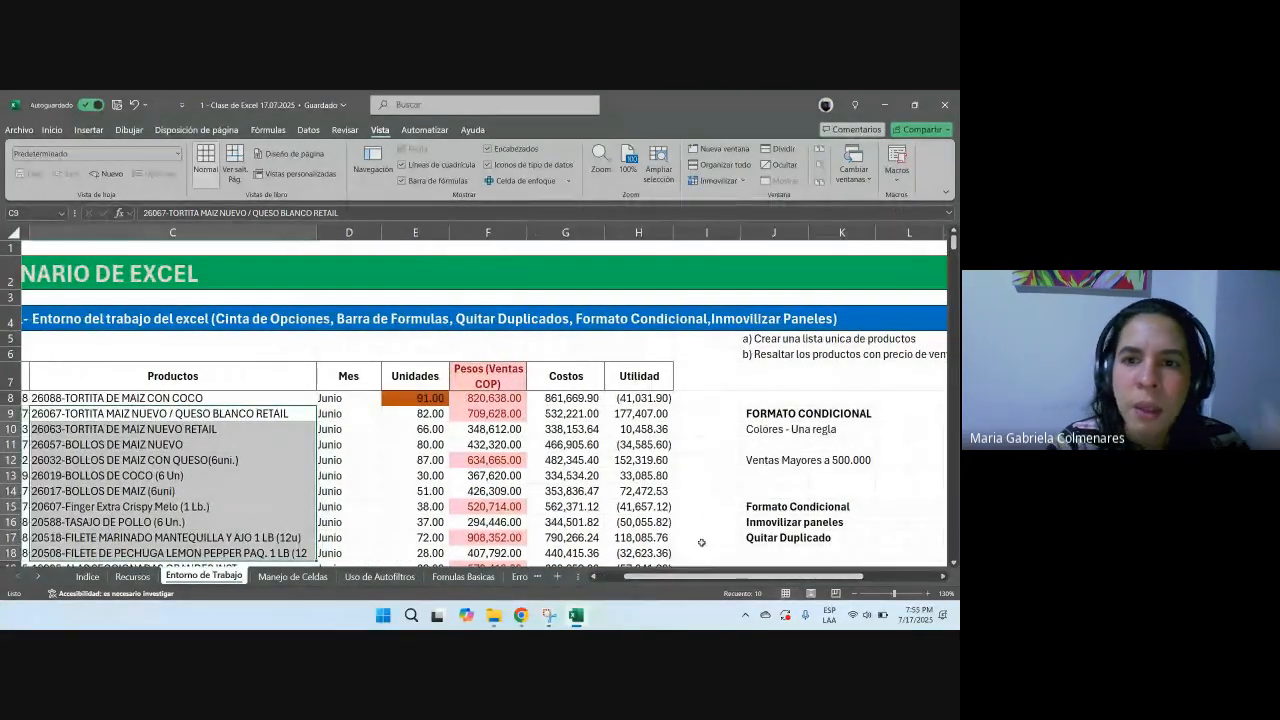
click(184, 398)
right_click(184, 398)
click(219, 209)
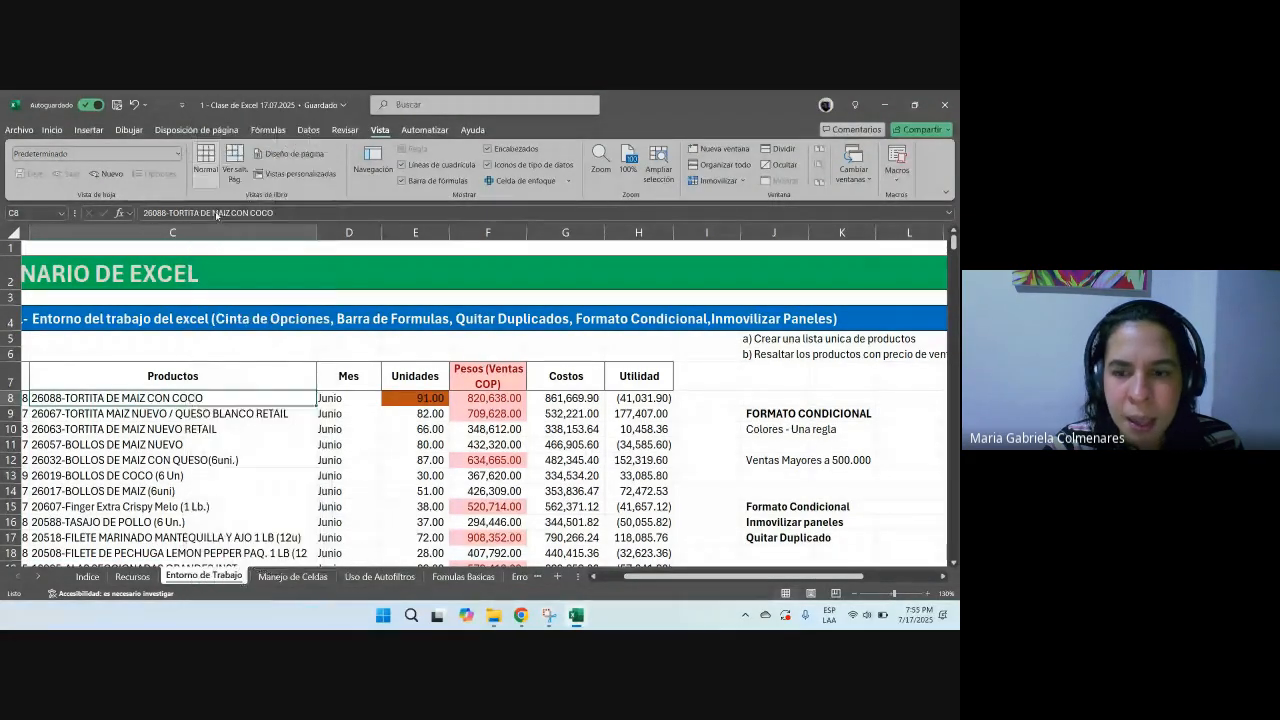
drag(697, 577, 636, 577)
click(549, 413)
key(ctrl+v)
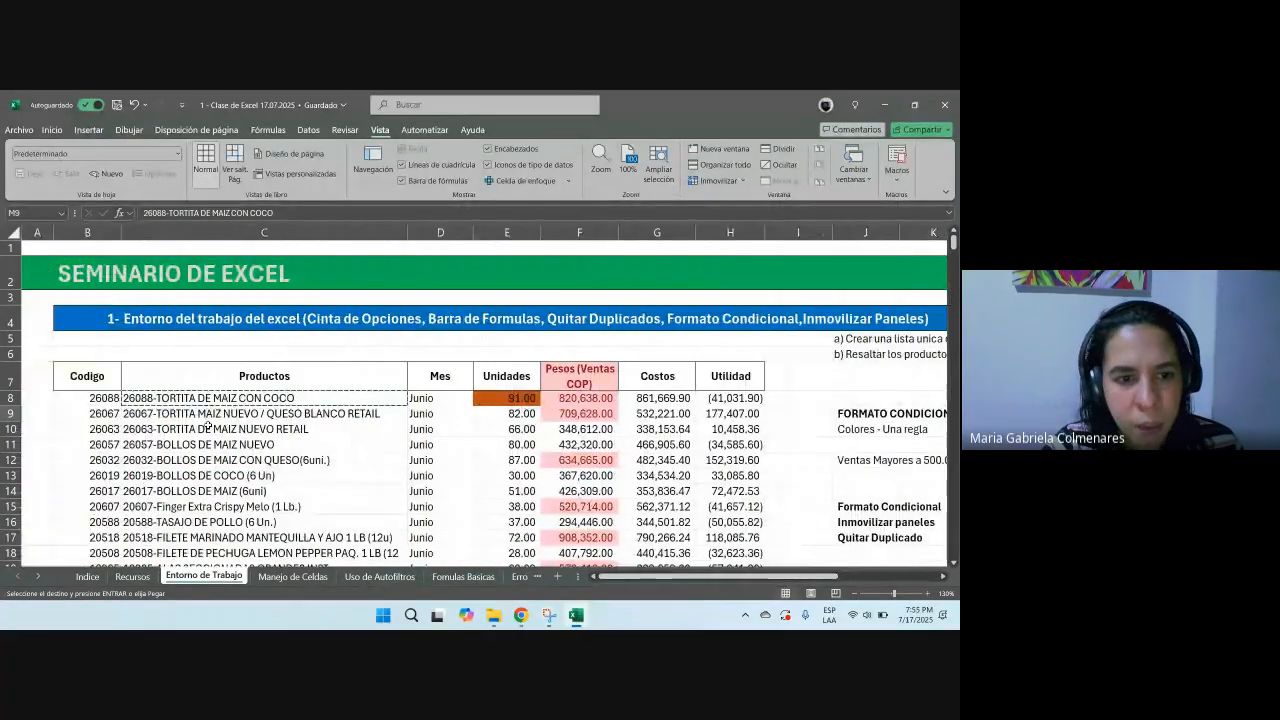
click(203, 414)
drag(758, 577, 858, 579)
click(710, 428)
key(ctrl+v)
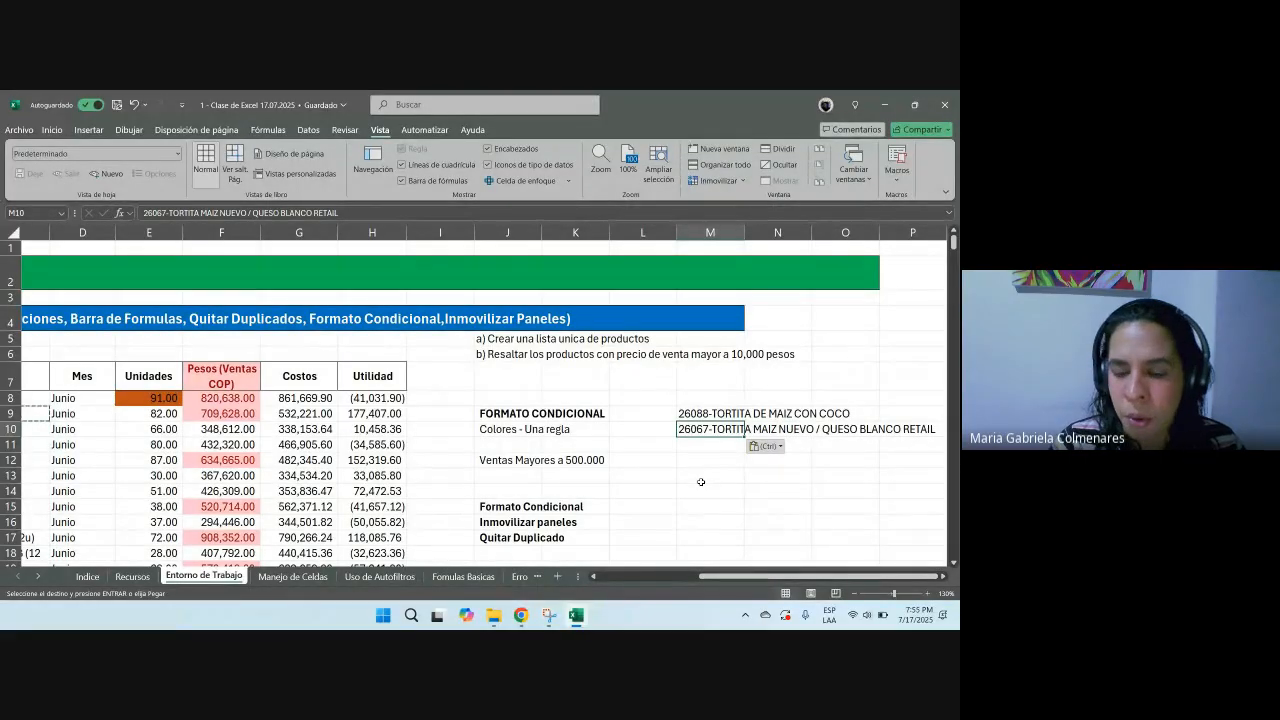
key(shift+Up)
key(Delete)
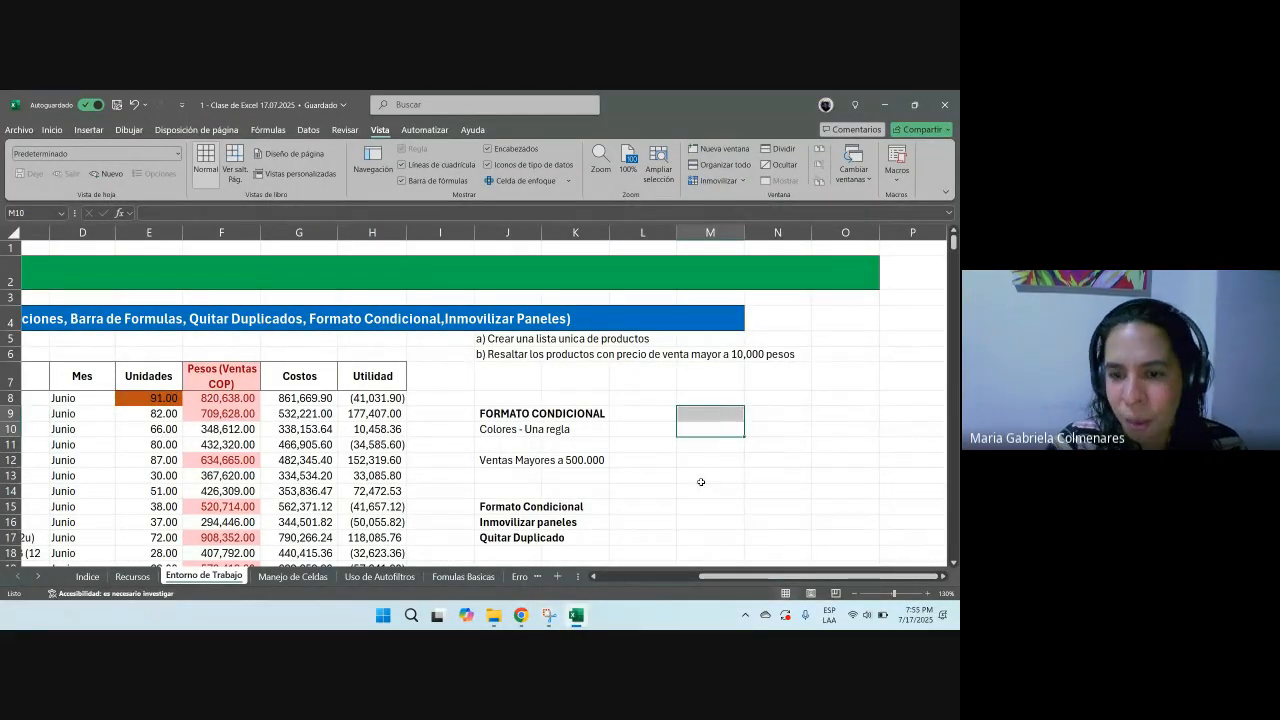
Step: Copy the whole Productos column from C7 to the end of the list and paste it into O8
drag(701, 573, 601, 574)
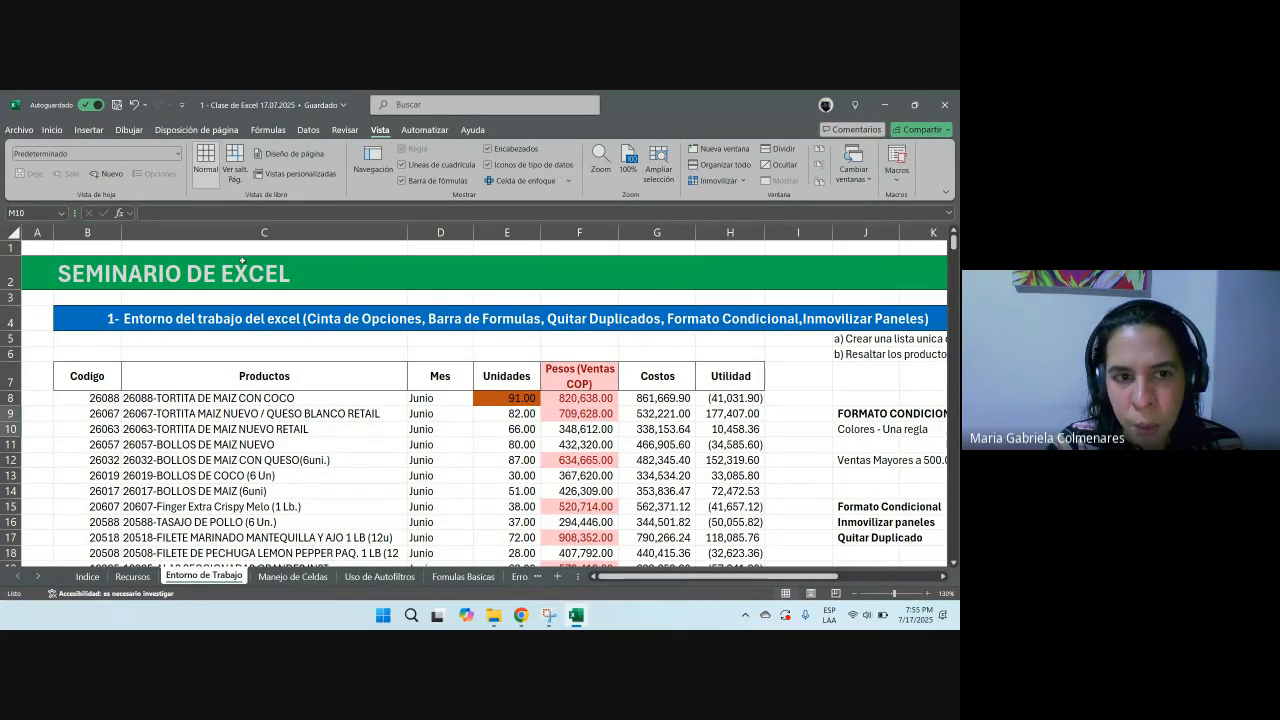
click(268, 231)
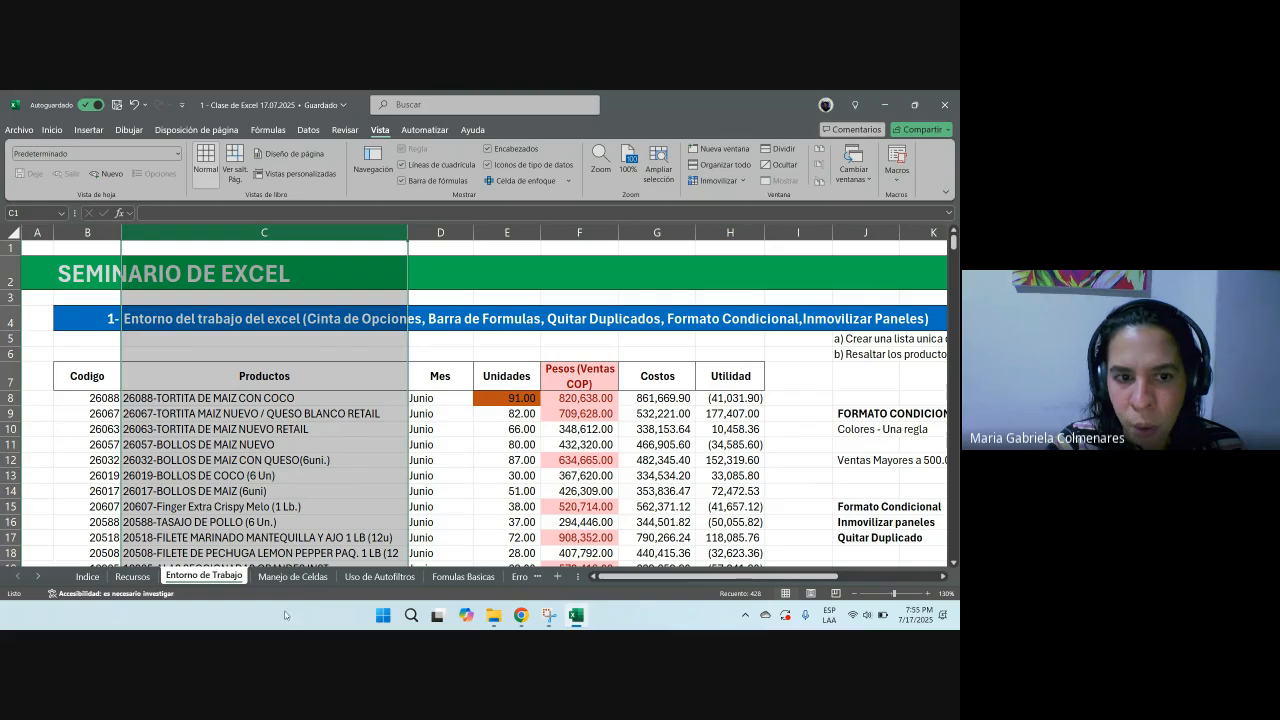
click(251, 378)
drag(260, 390, 268, 629)
scroll(297, 393, up, 14)
scroll(297, 393, up, 20)
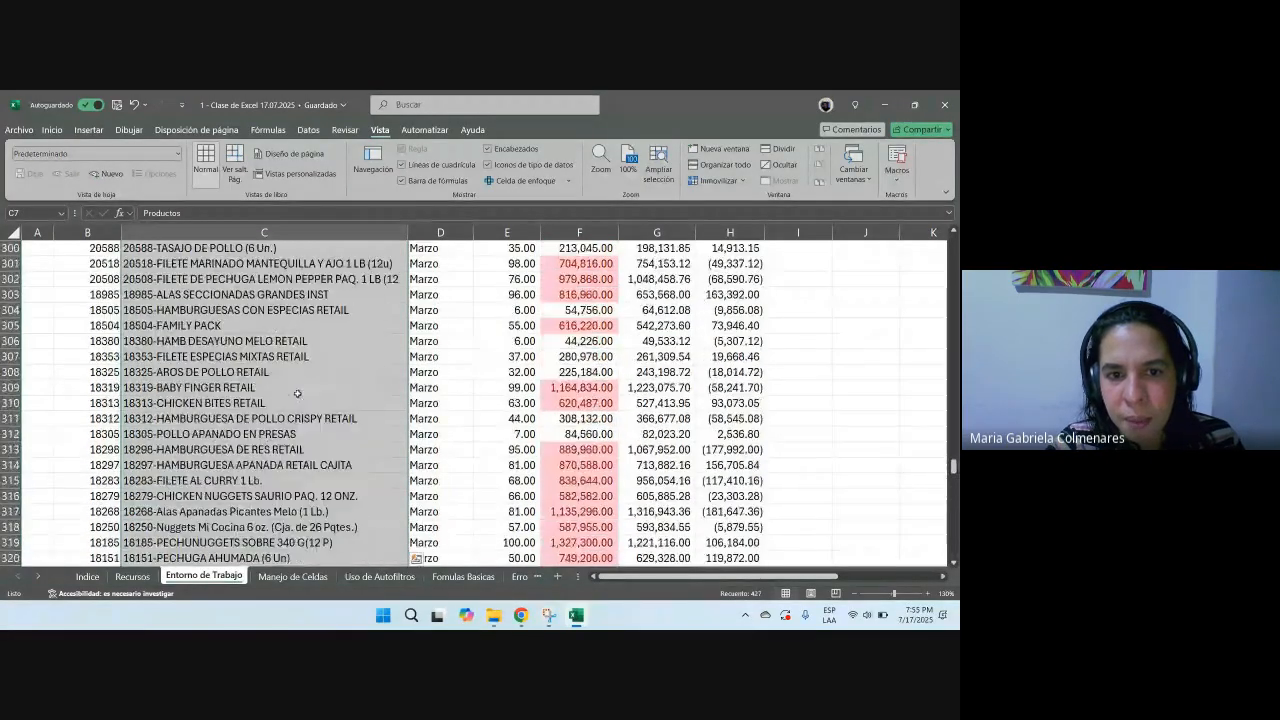
scroll(297, 391, up, 20)
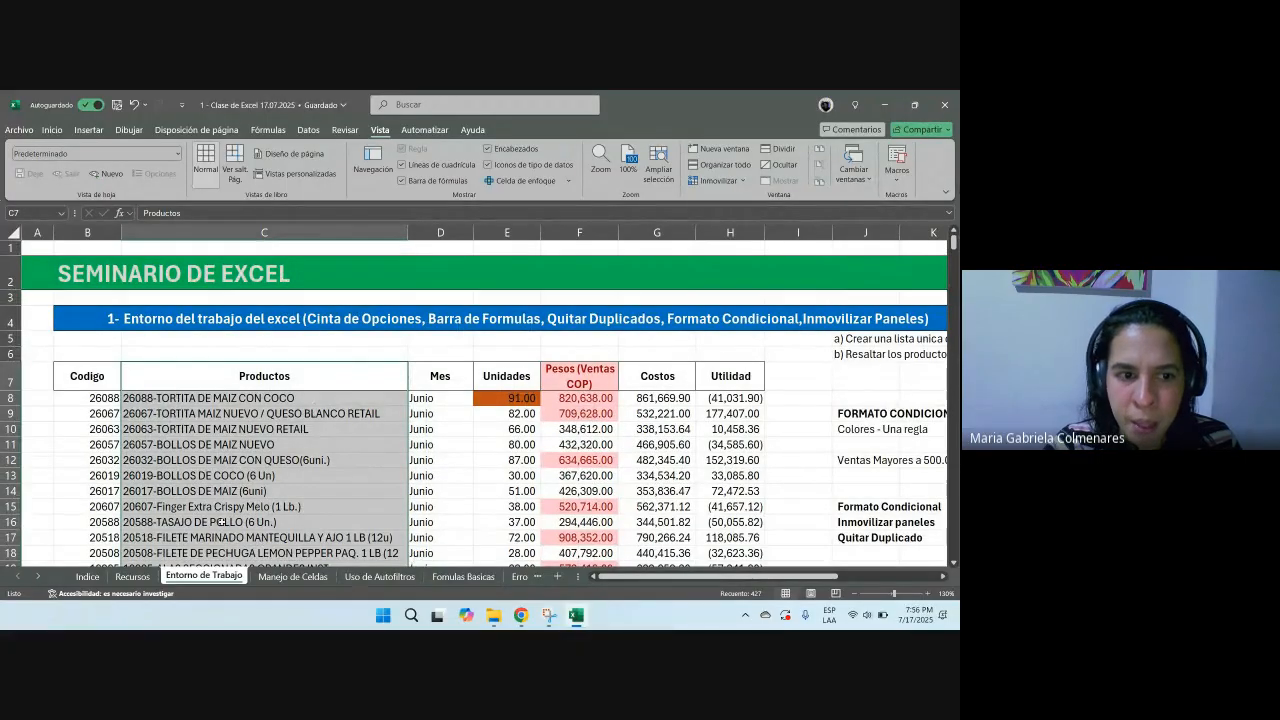
right_click(245, 428)
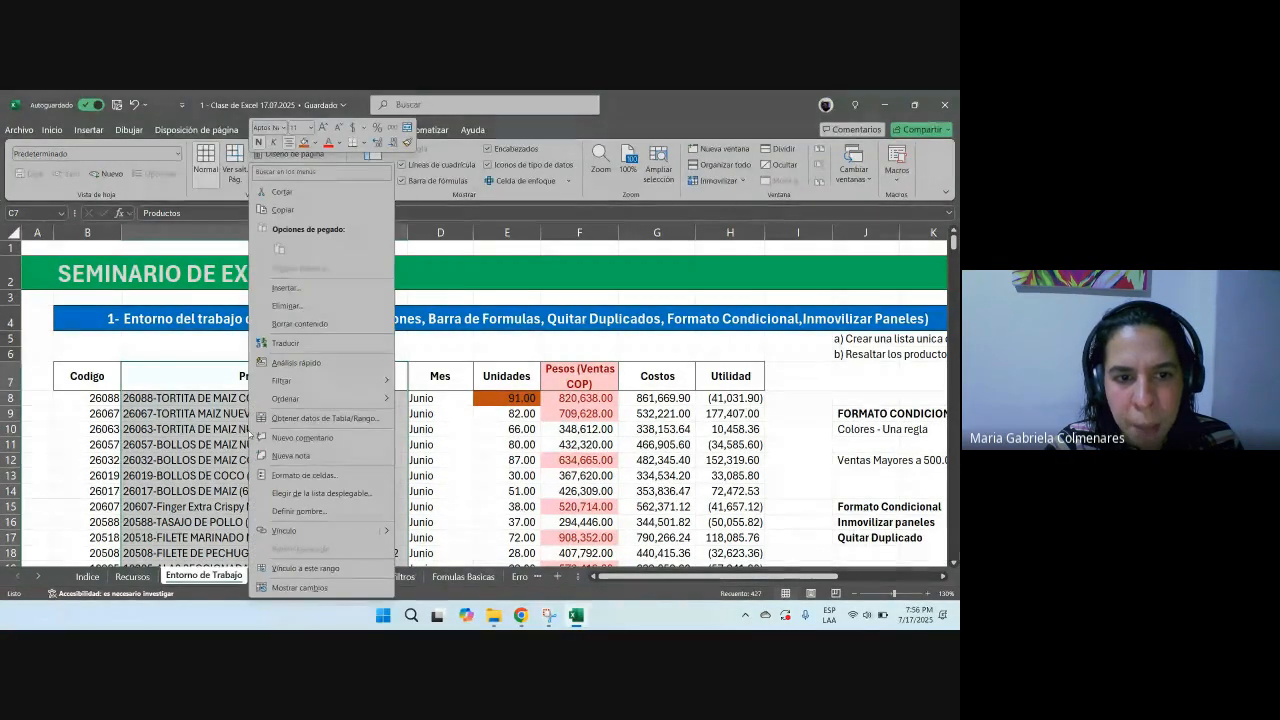
click(295, 211)
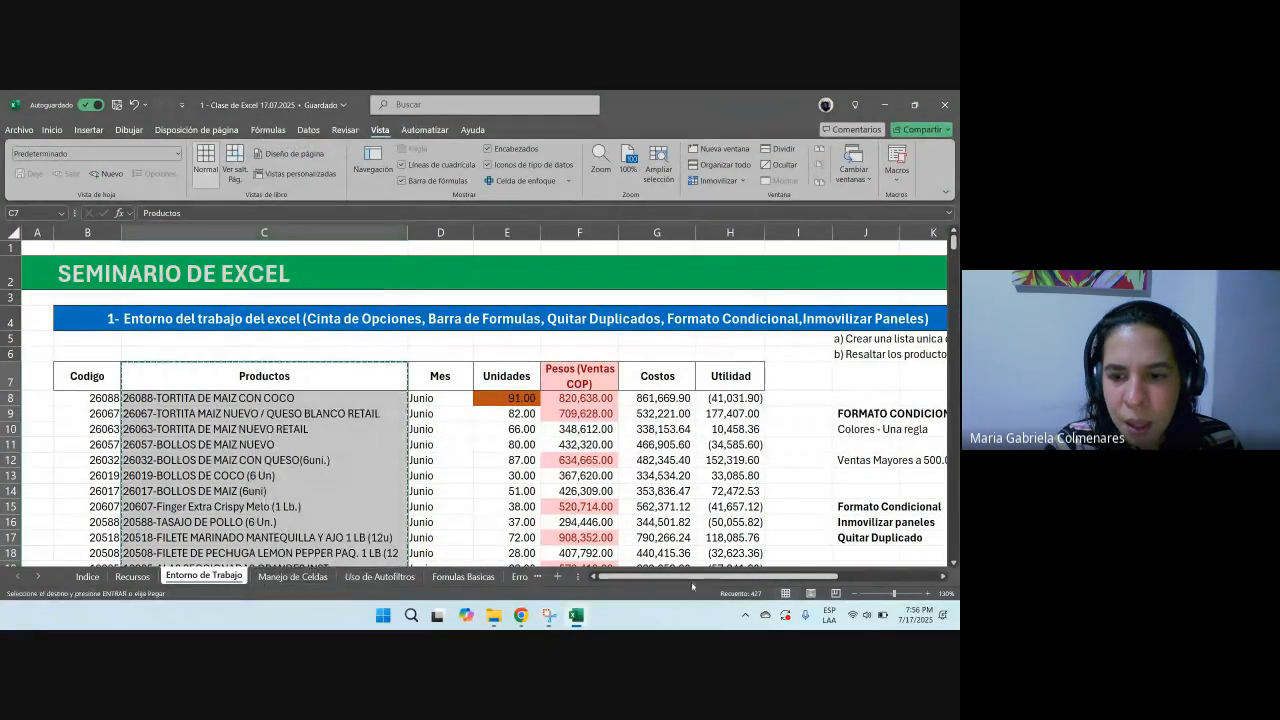
drag(835, 577, 933, 590)
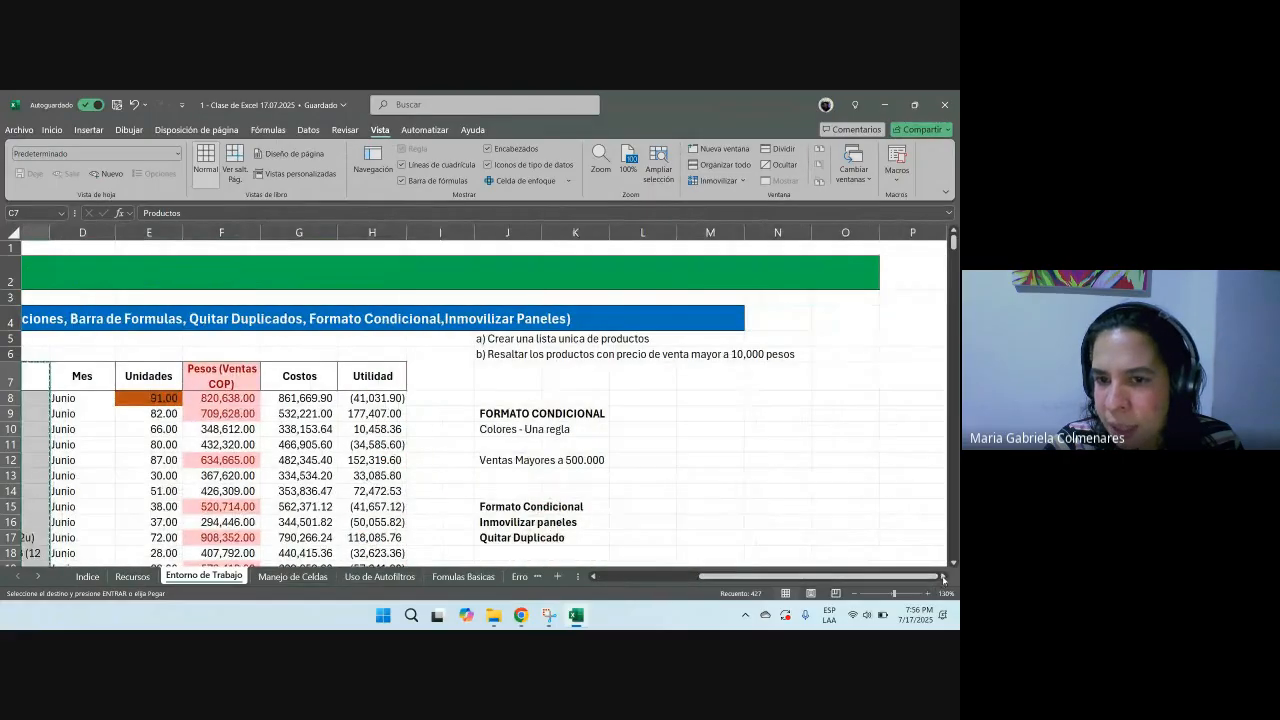
click(943, 577)
click(515, 402)
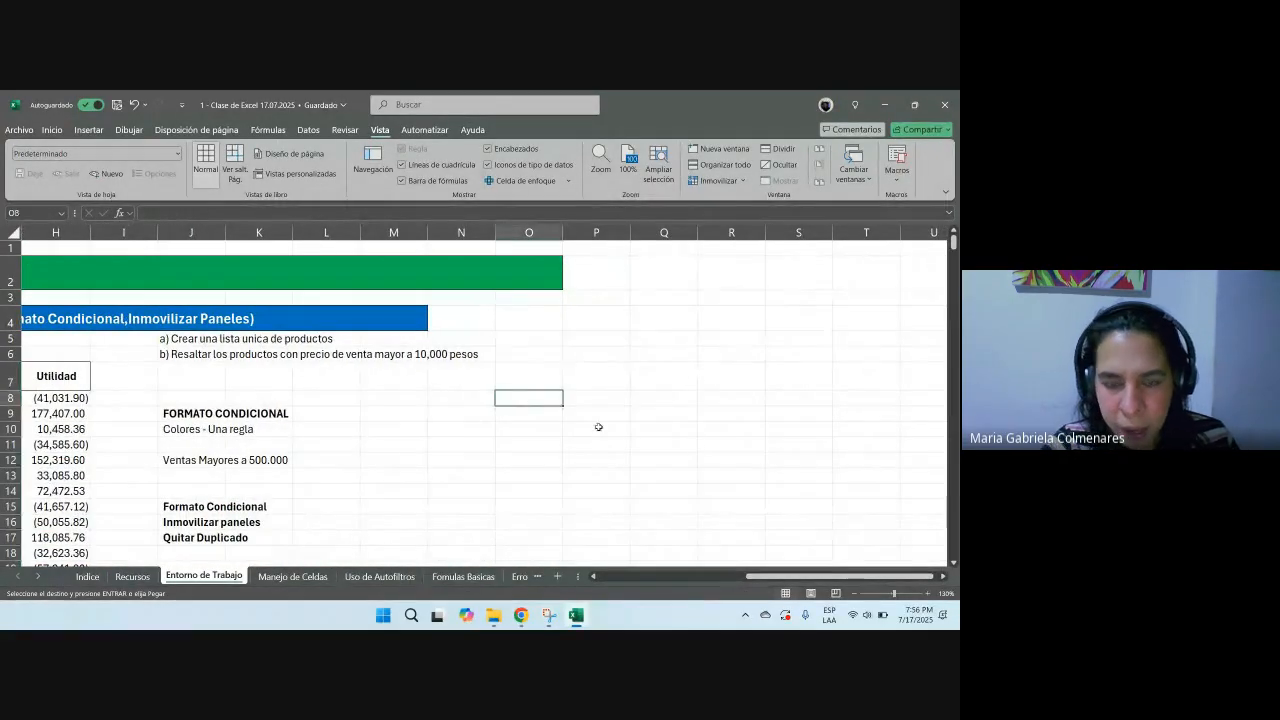
key(ctrl+v)
Step: Widen column O so the pasted product names fit
mouse_move(563, 234)
mouse_down()
mouse_move(631, 251)
mouse_move(794, 254)
mouse_up()
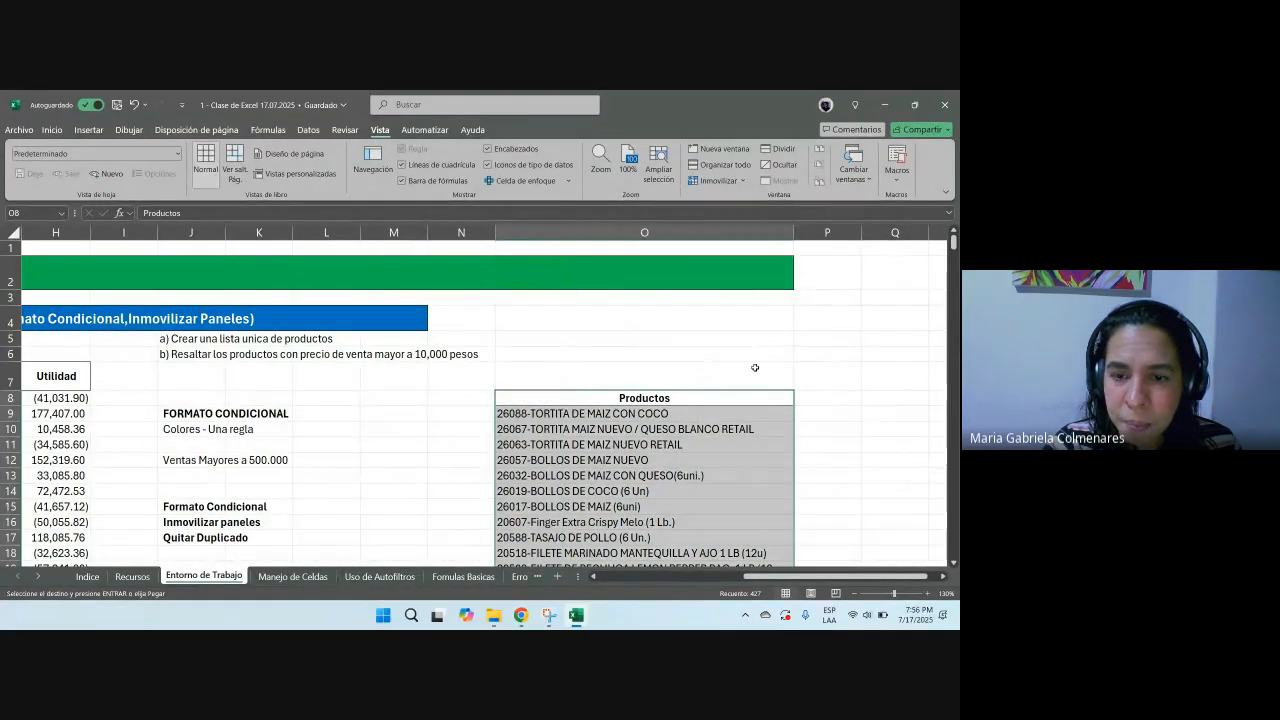
scroll(663, 430, down, 4)
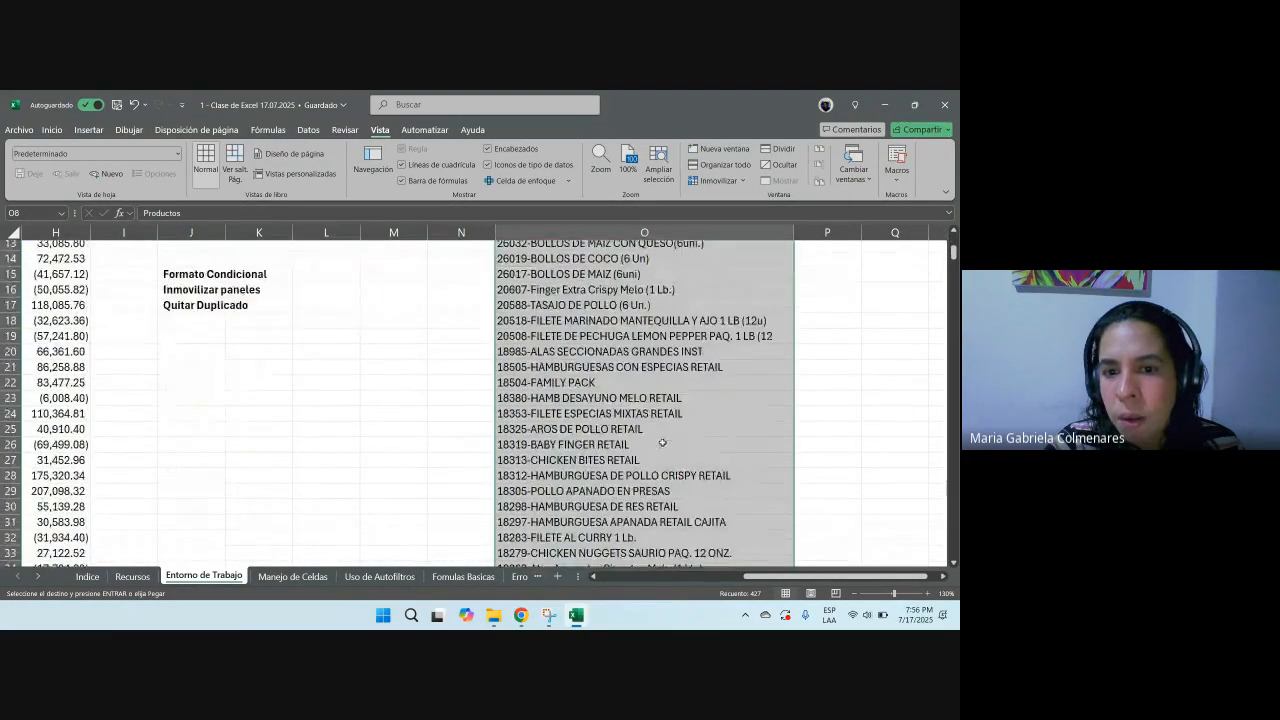
scroll(663, 430, up, 3)
scroll(394, 522, left, 5)
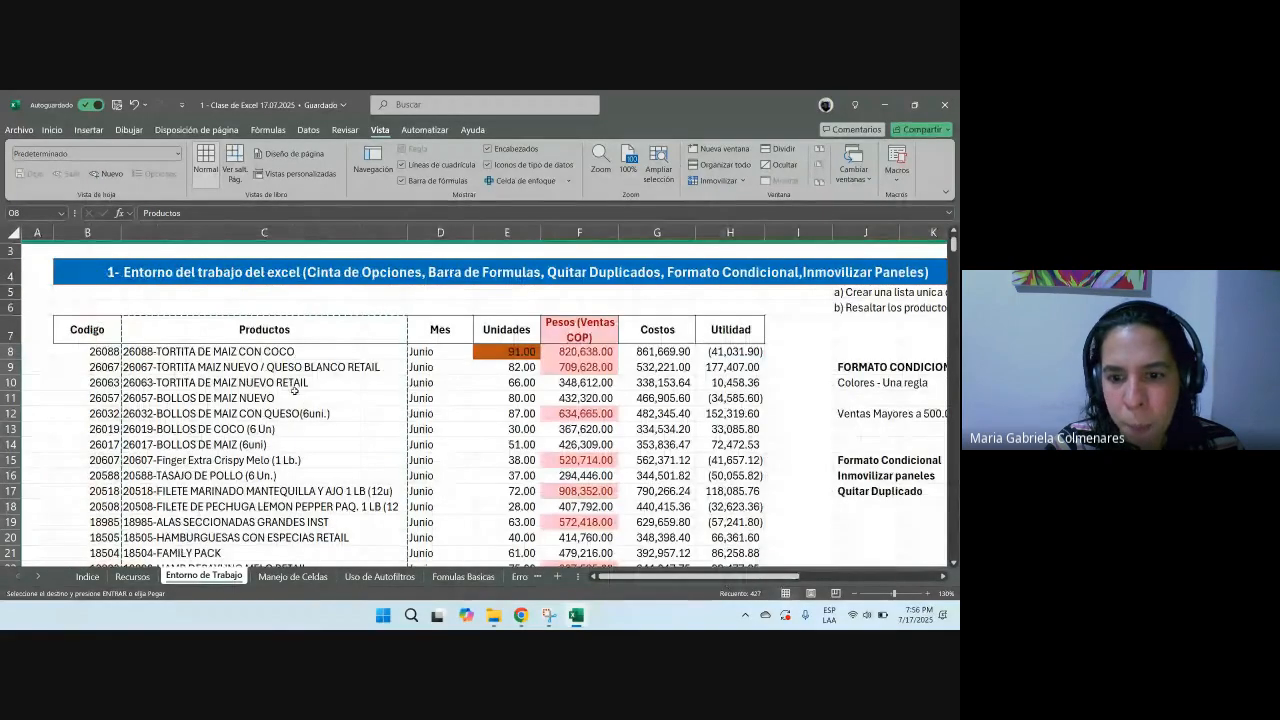
scroll(394, 522, right, 5)
Step: Select the pasted product list in column O from its header down to the last product
click(728, 412)
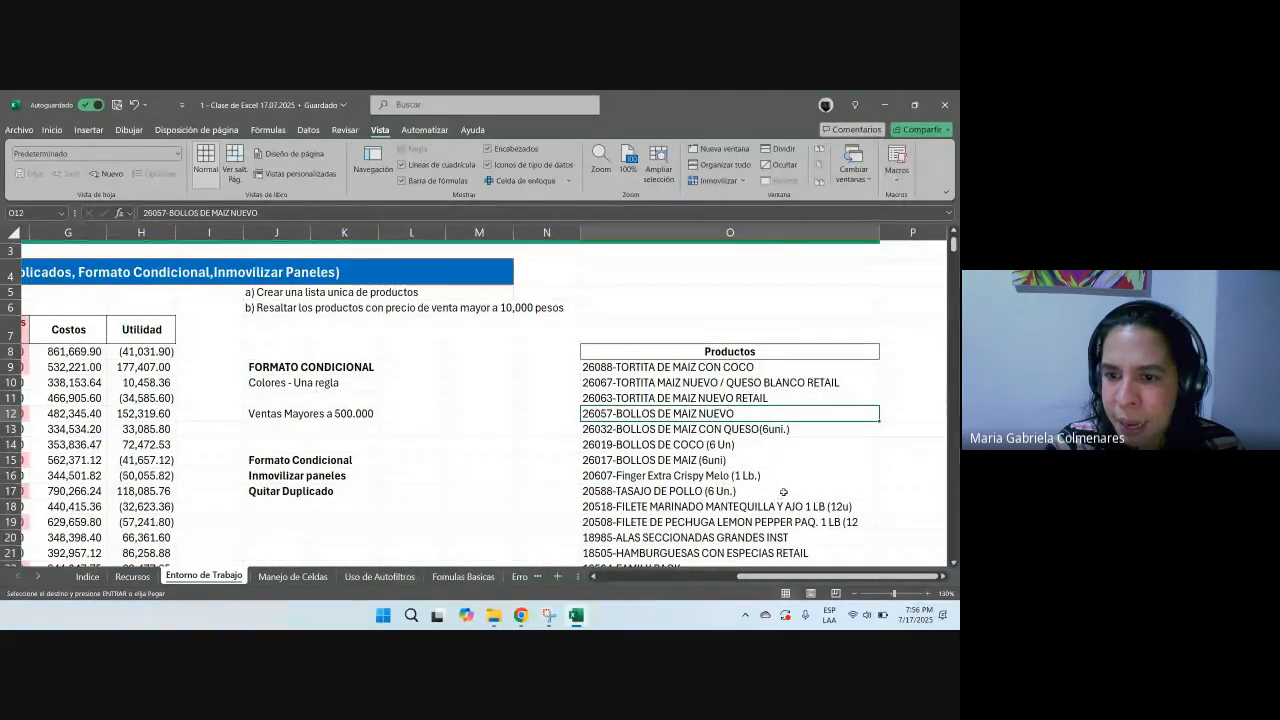
scroll(602, 352, right, 2)
drag(602, 367, 606, 468)
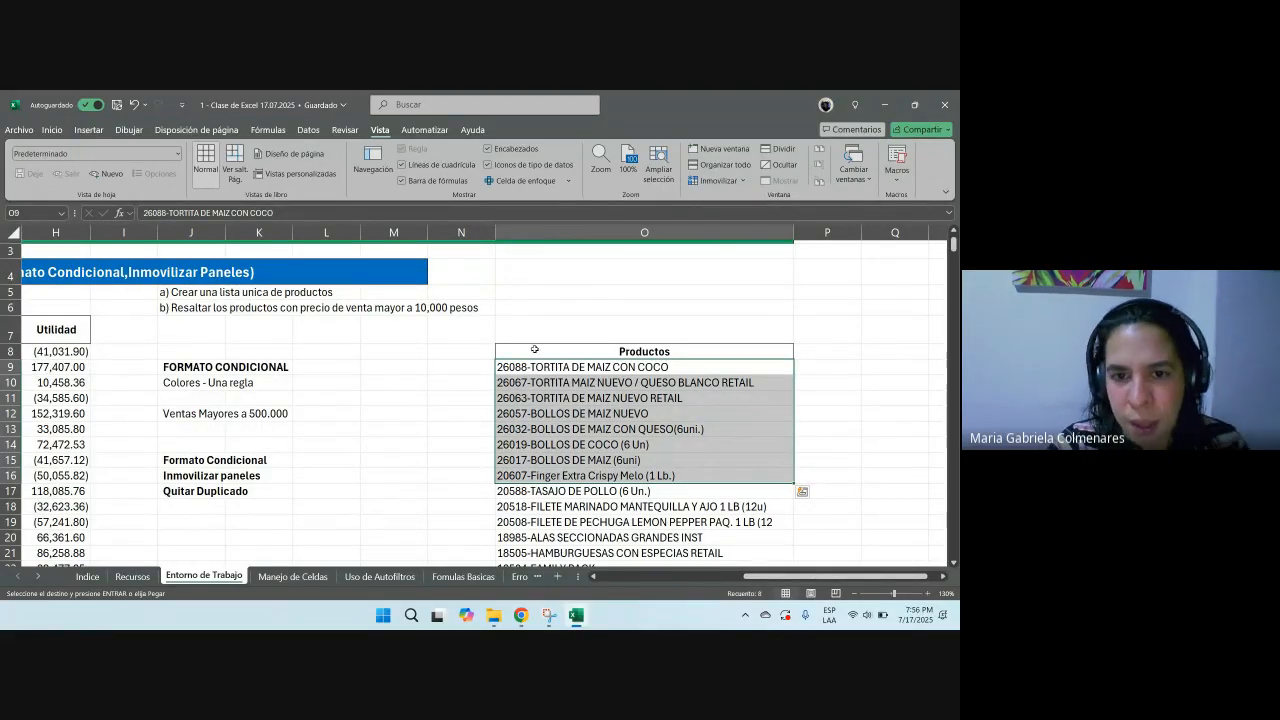
drag(557, 356, 603, 544)
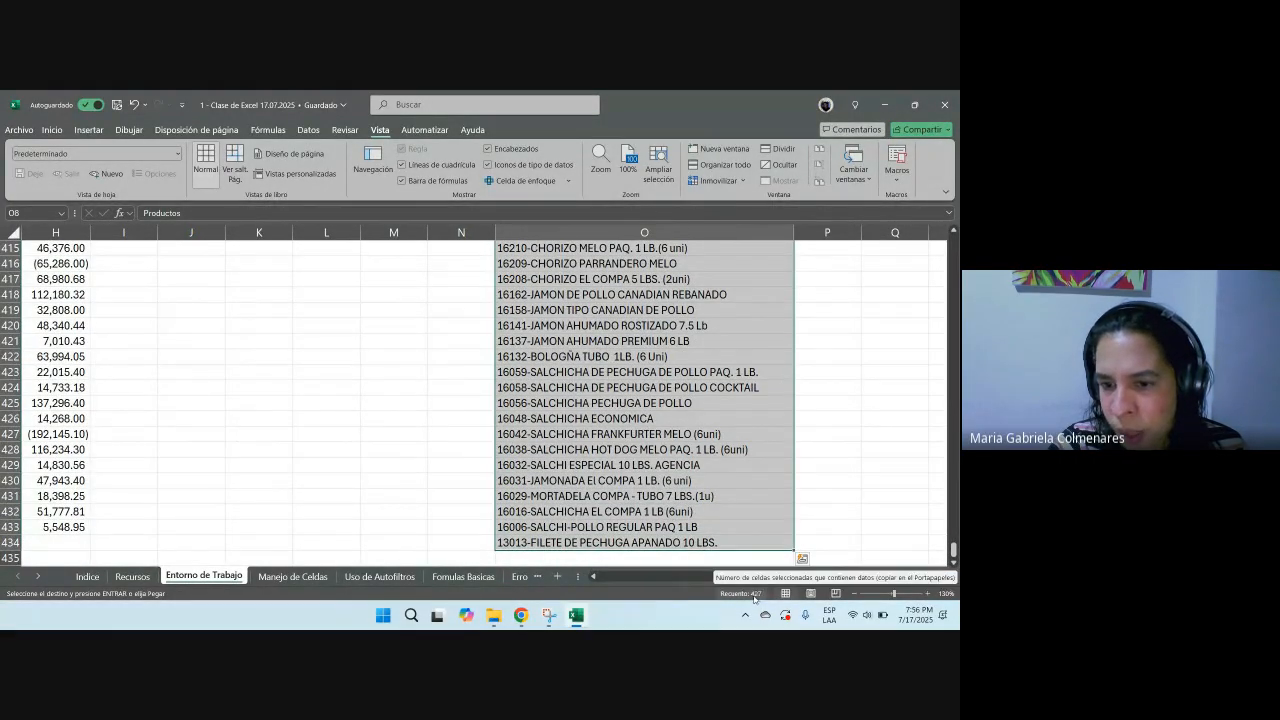
drag(954, 550, 900, 232)
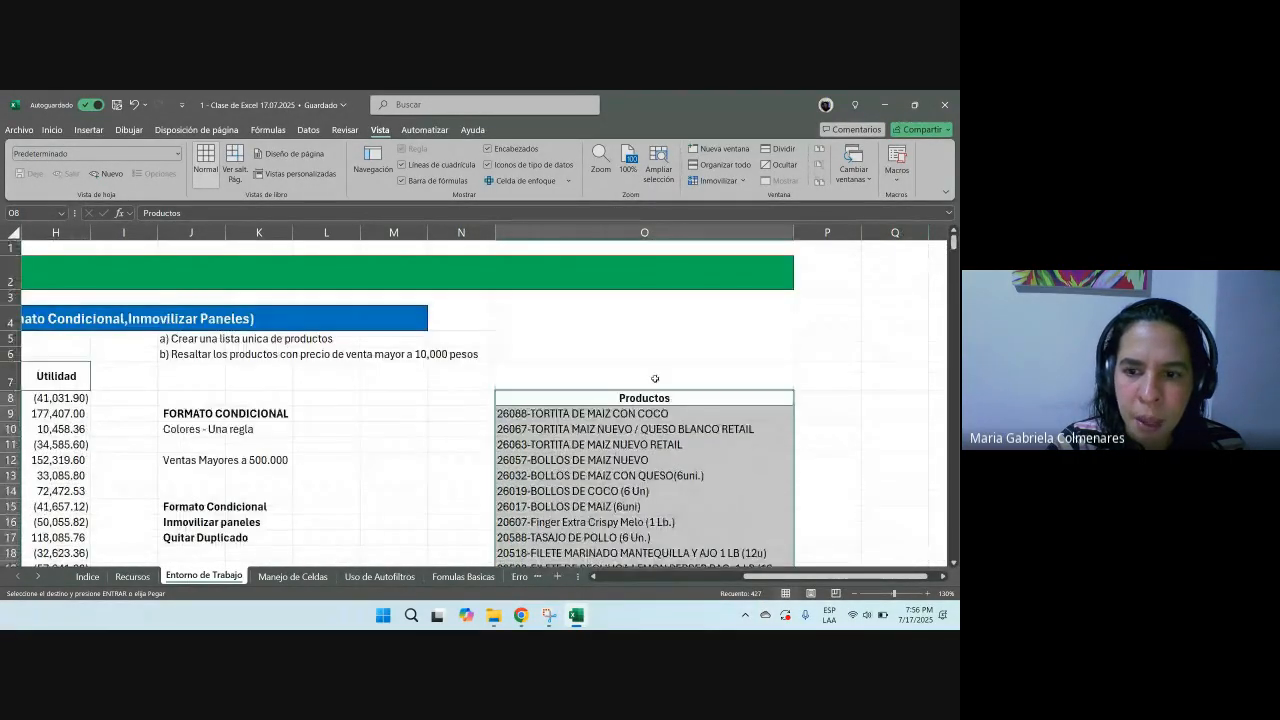
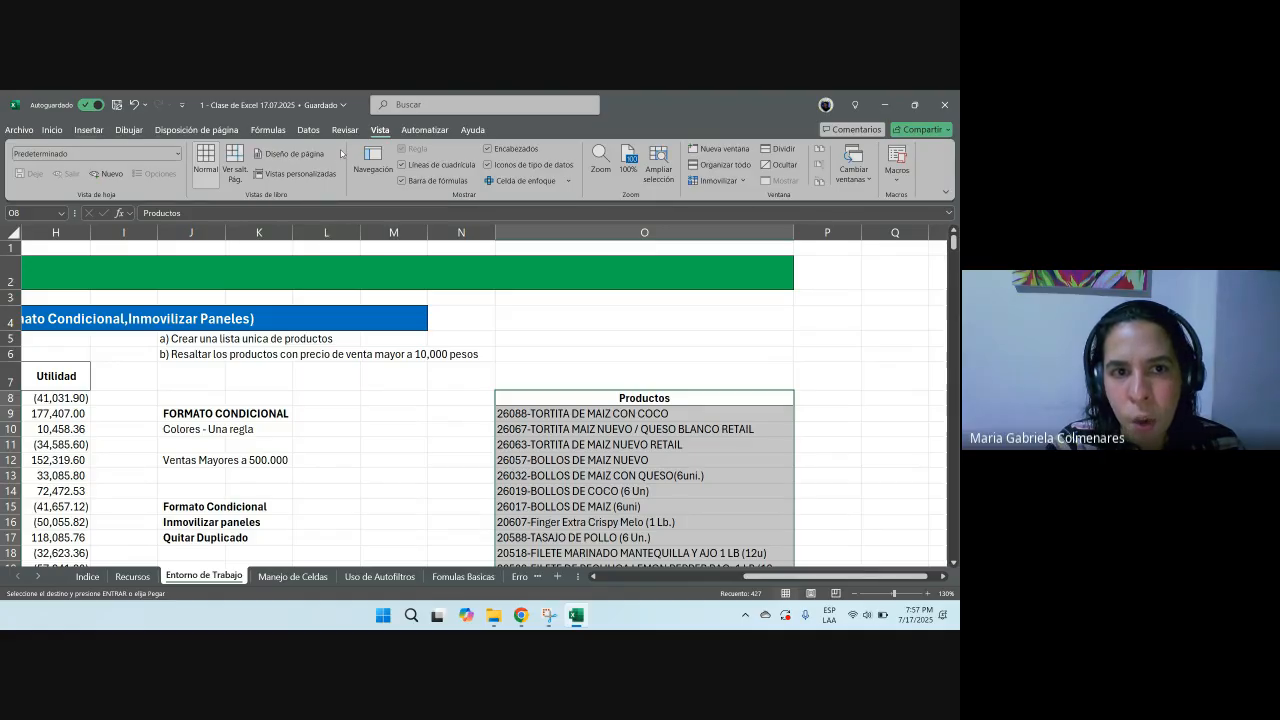
Step: Remove duplicates from the selected product list in column O, treating the first row as a header
click(308, 132)
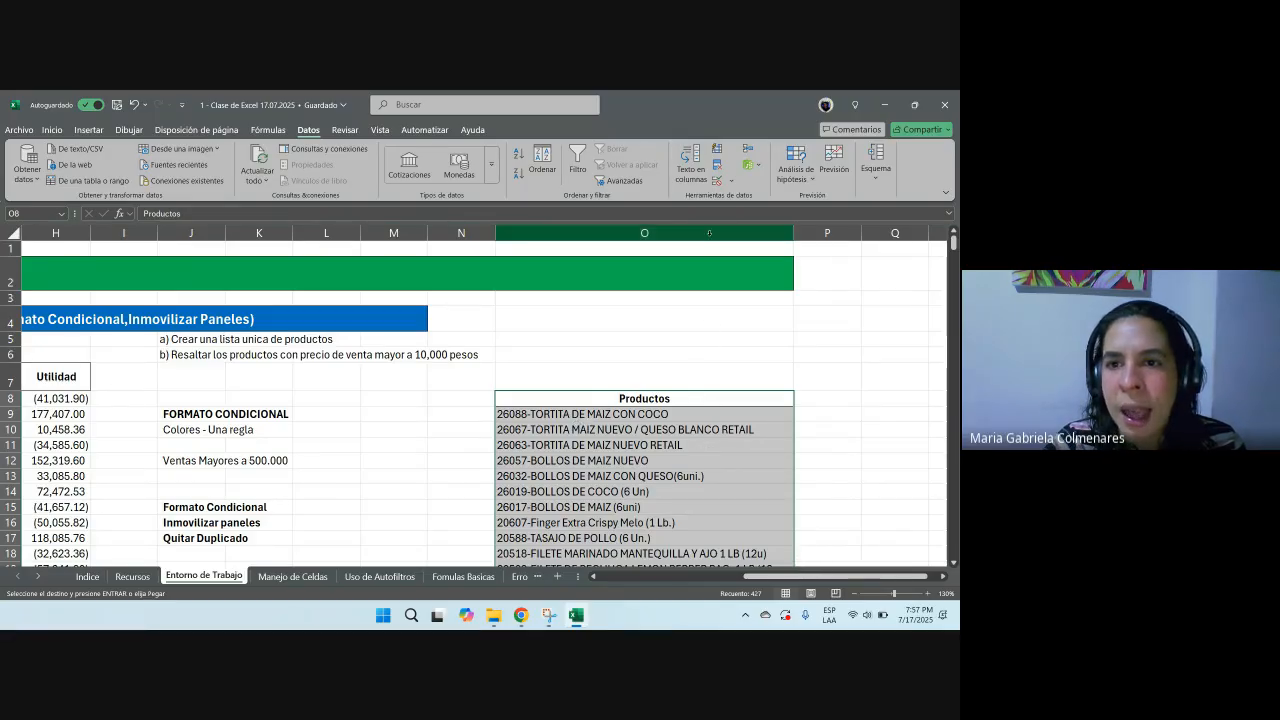
click(716, 169)
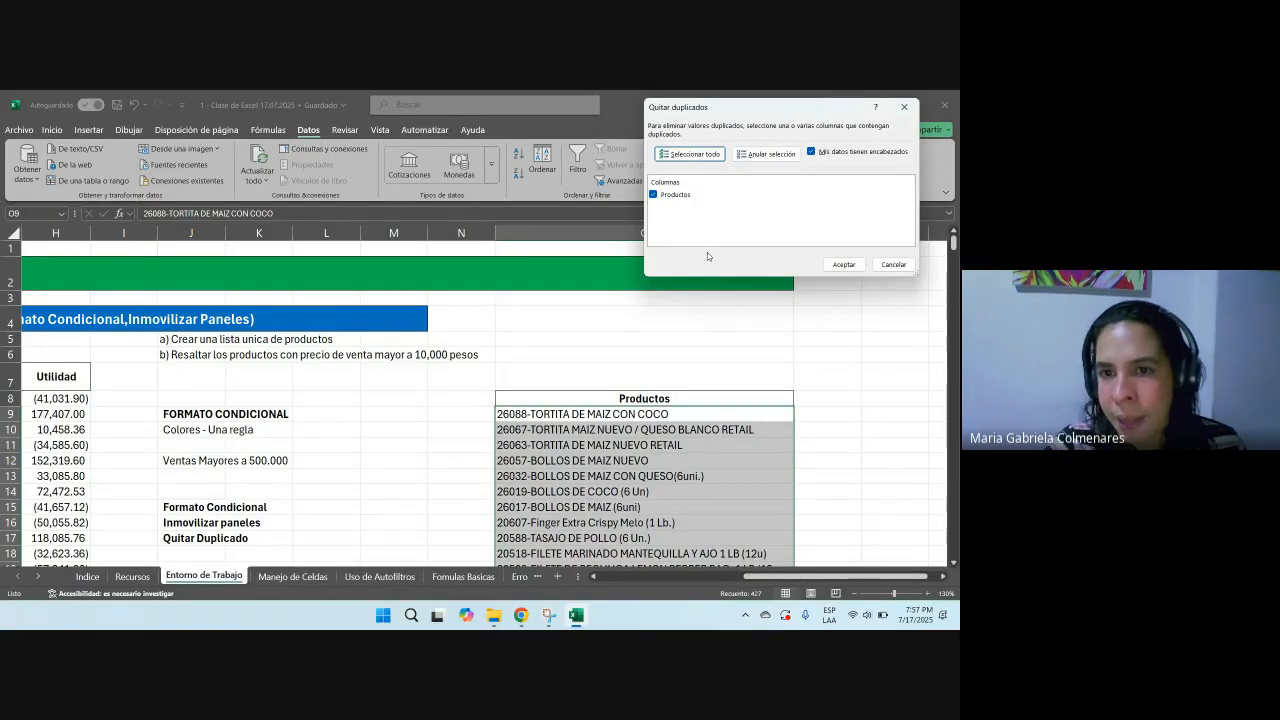
click(904, 107)
click(716, 180)
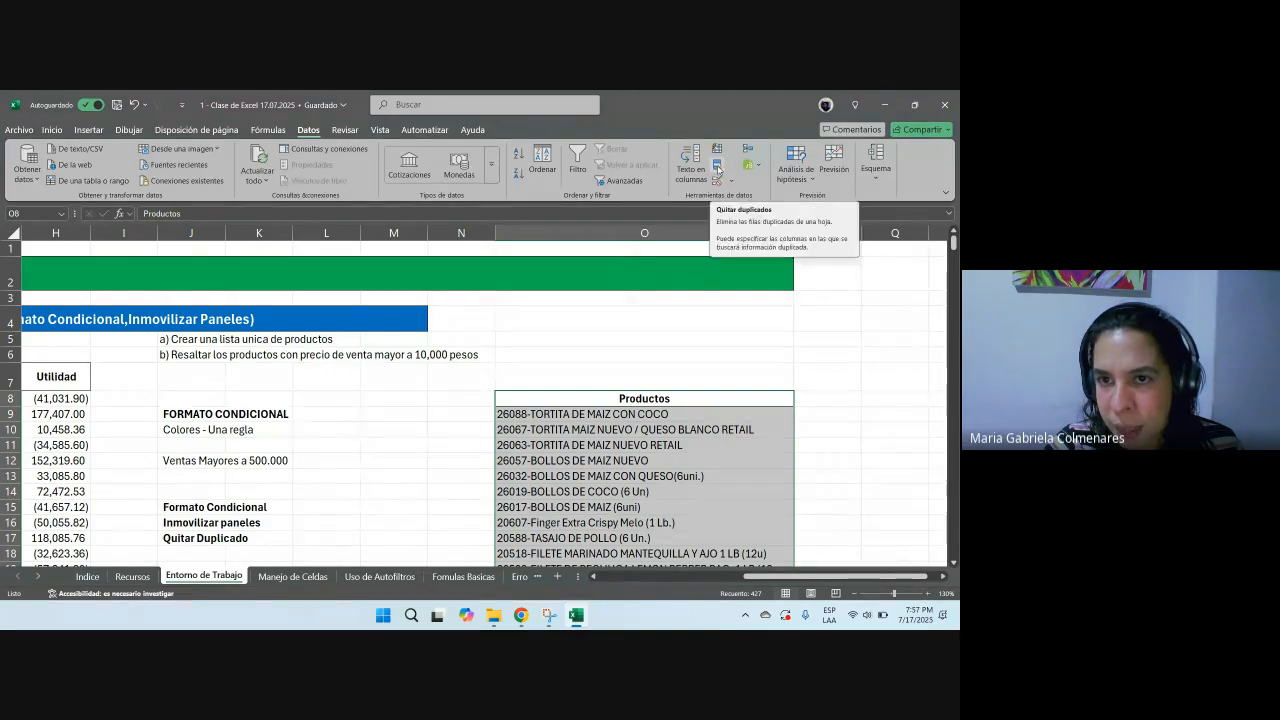
drag(722, 115, 390, 291)
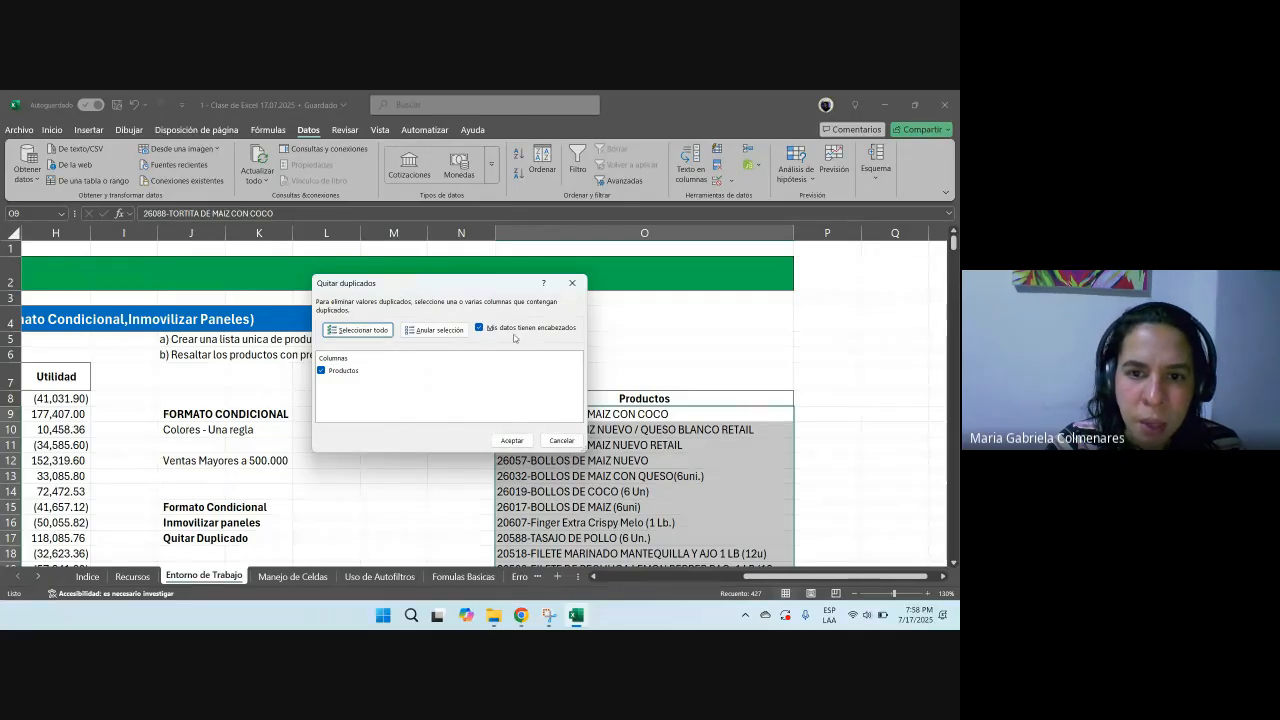
drag(506, 286, 416, 282)
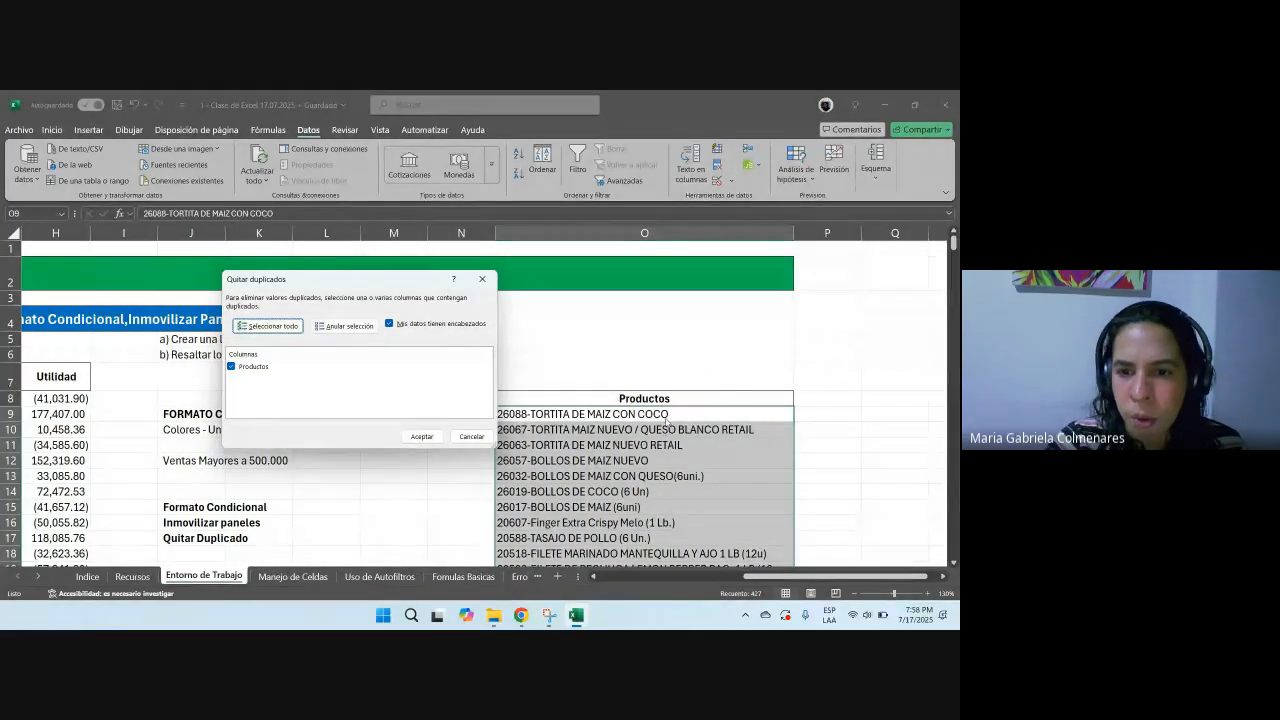
click(421, 437)
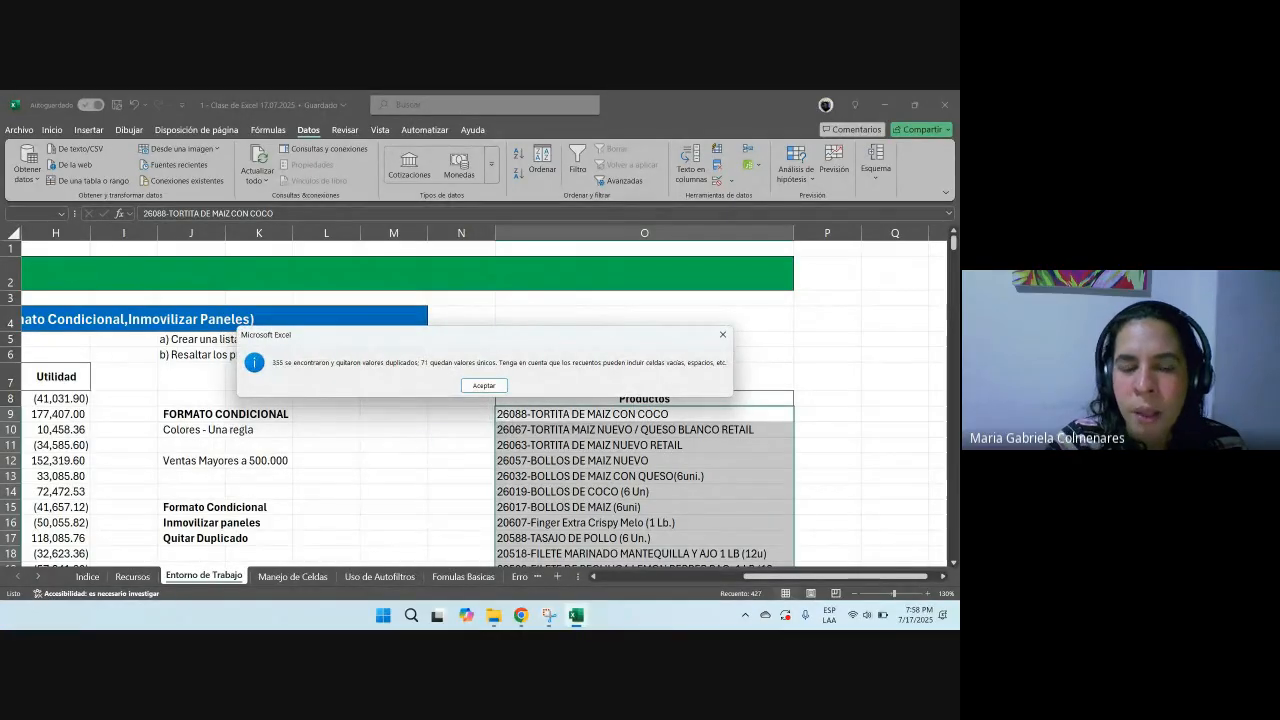
drag(440, 340, 496, 365)
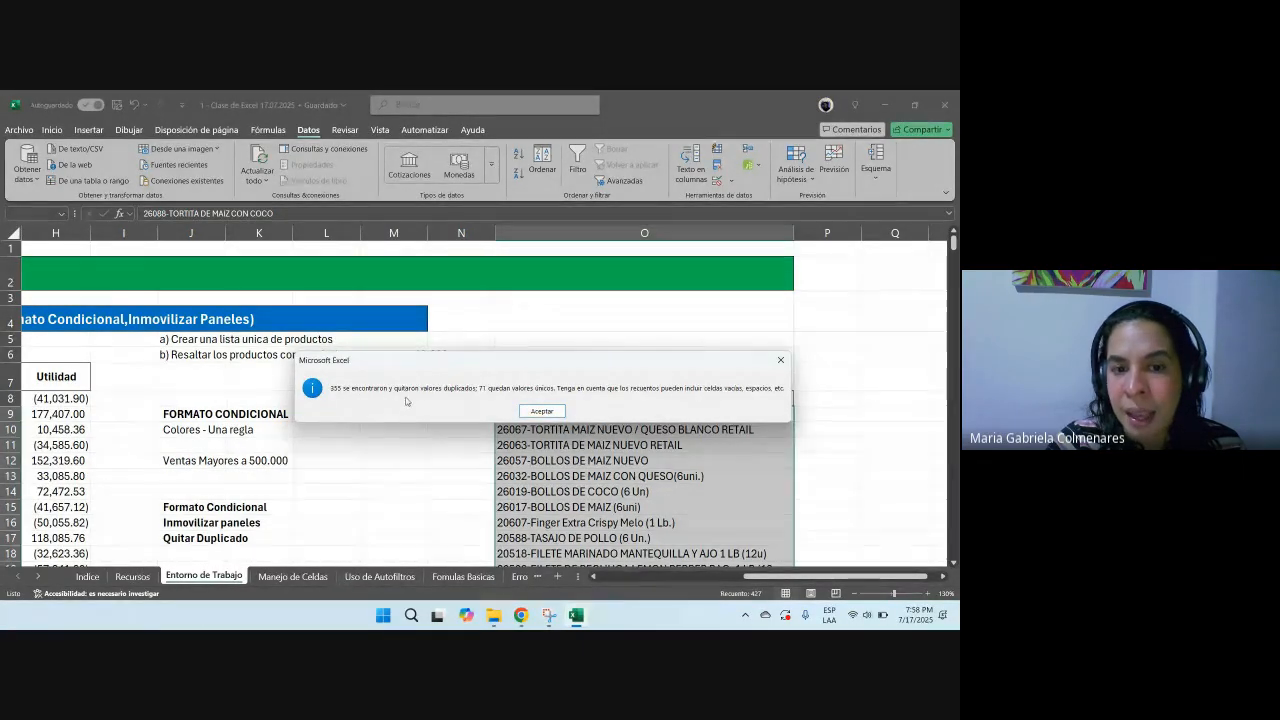
click(539, 412)
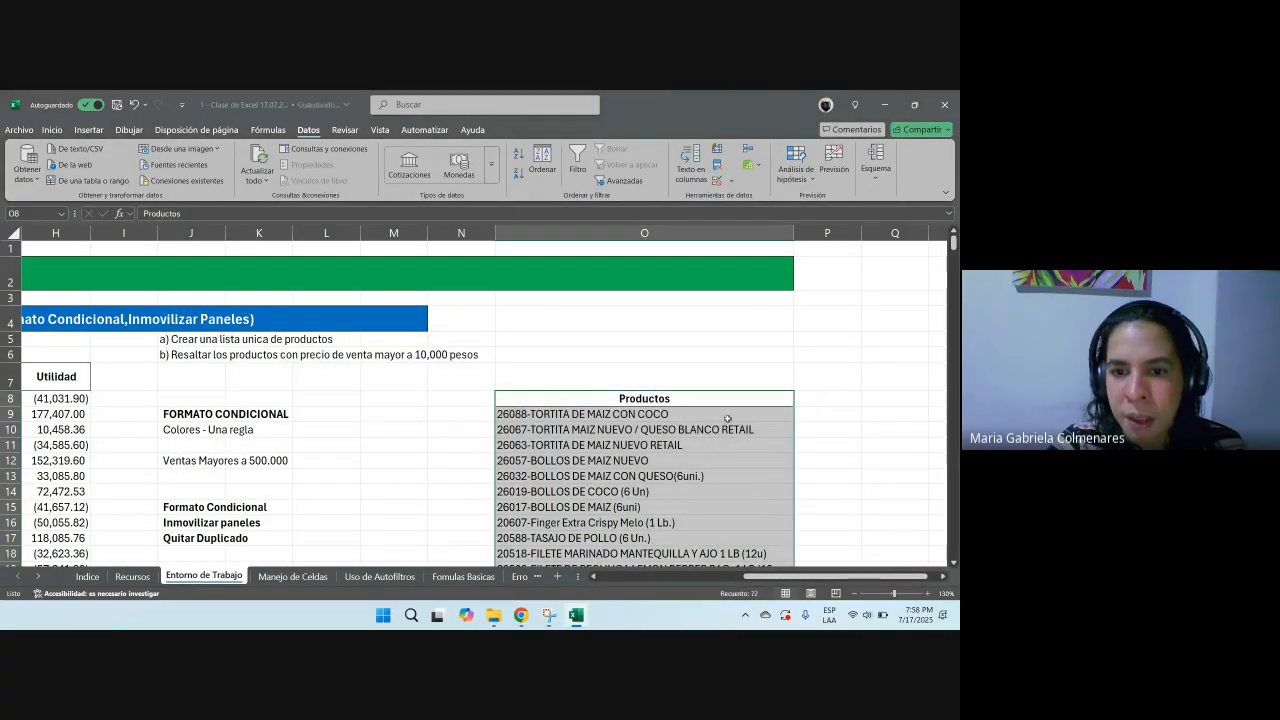
Step: Scroll through the remaining product list in column O to review the unique entries
scroll(711, 415, down, 6)
scroll(686, 410, down, 15)
scroll(684, 405, up, 20)
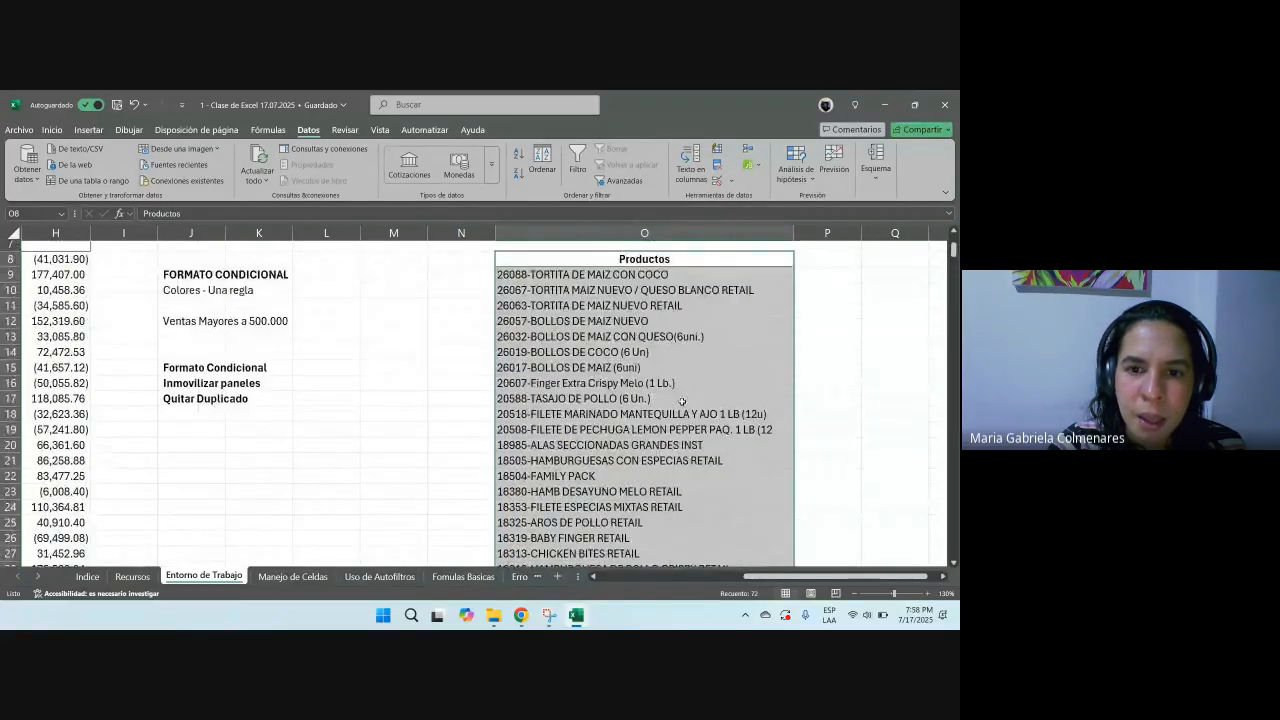
scroll(682, 402, up, 3)
click(682, 418)
scroll(615, 432, down, 5)
scroll(615, 432, down, 19)
click(597, 336)
scroll(597, 336, up, 8)
scroll(597, 336, up, 16)
click(600, 354)
scroll(818, 580, left, 6)
drag(277, 380, 264, 487)
drag(106, 377, 745, 545)
drag(232, 383, 230, 538)
drag(545, 393, 505, 492)
drag(634, 577, 918, 591)
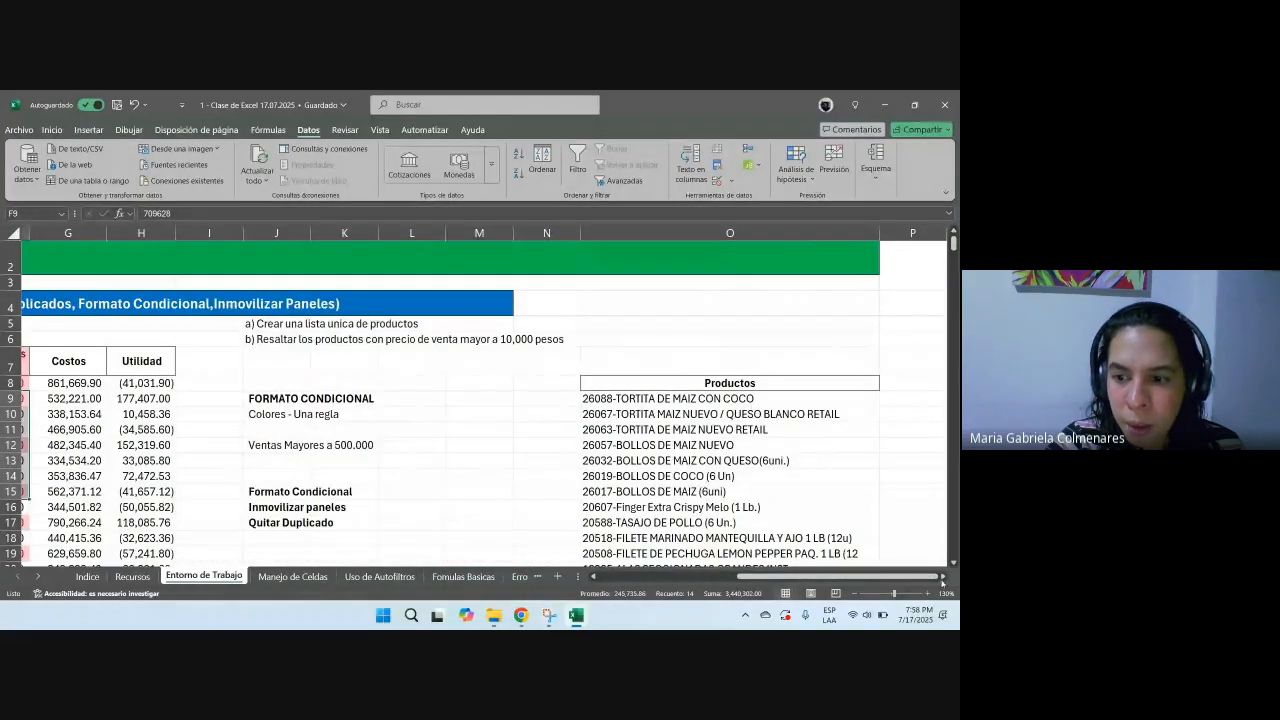
click(942, 578)
click(942, 578)
Step: Enter the title LISTA UNICA DE PRODUCTOS in cell O7 above the list and make it bold
click(578, 364)
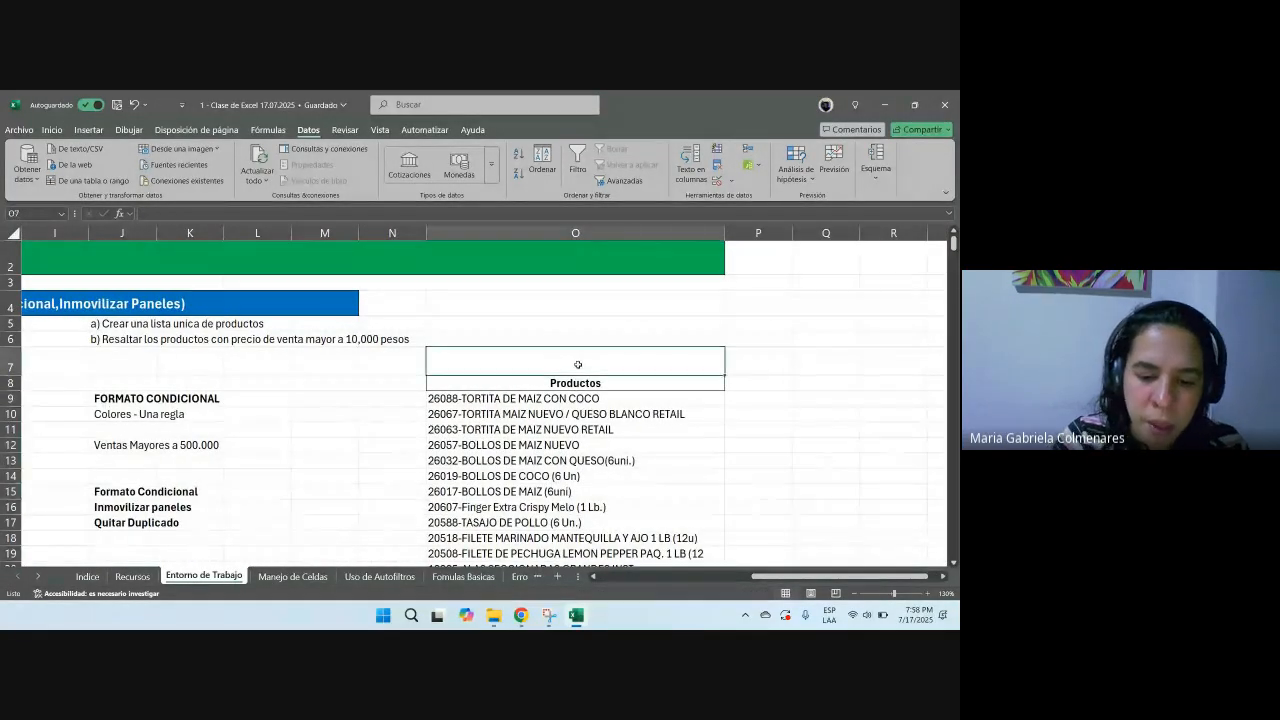
text(LISTA UNICA DE PRODUCTOS)
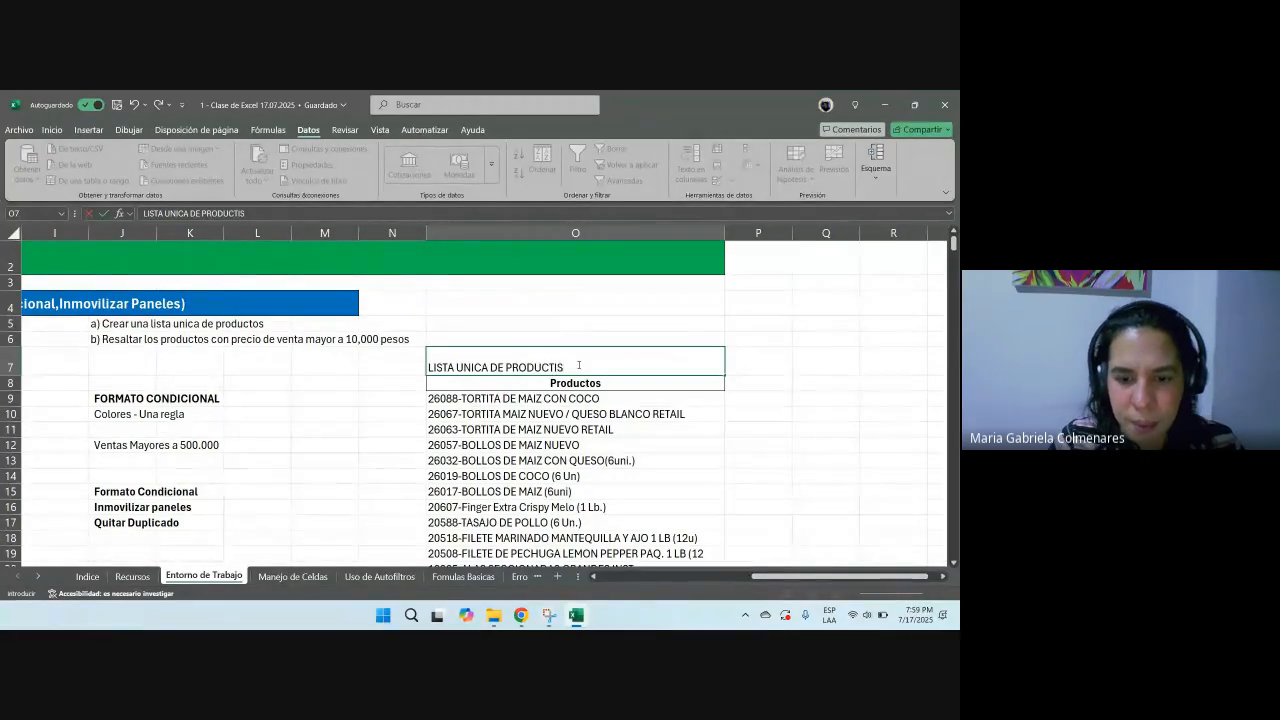
key(Return)
click(577, 366)
key(ctrl+b)
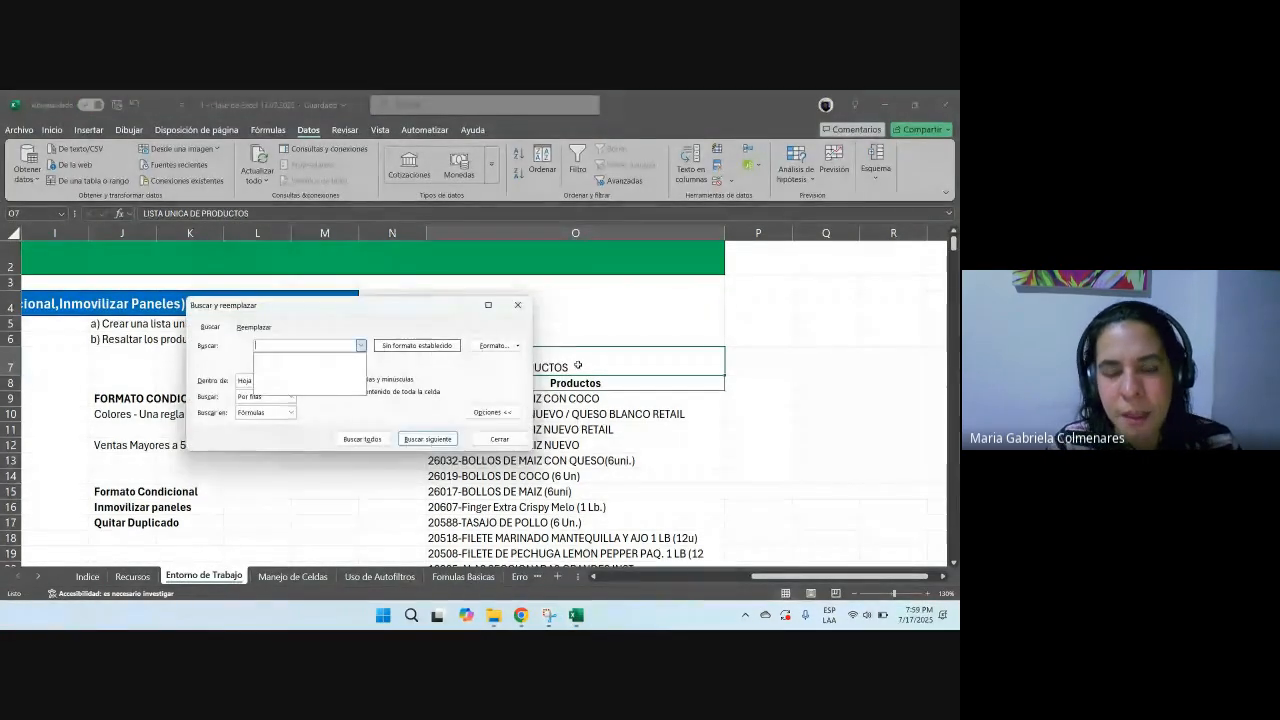
key(Escape)
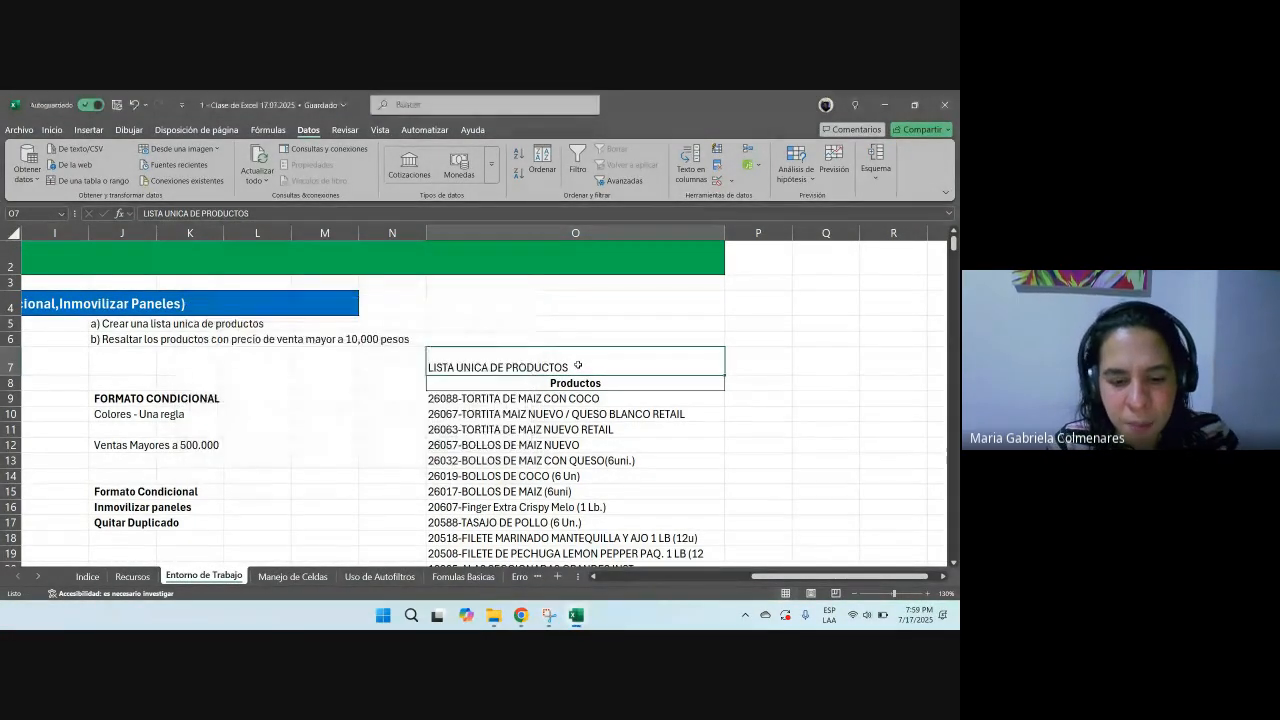
key(Return)
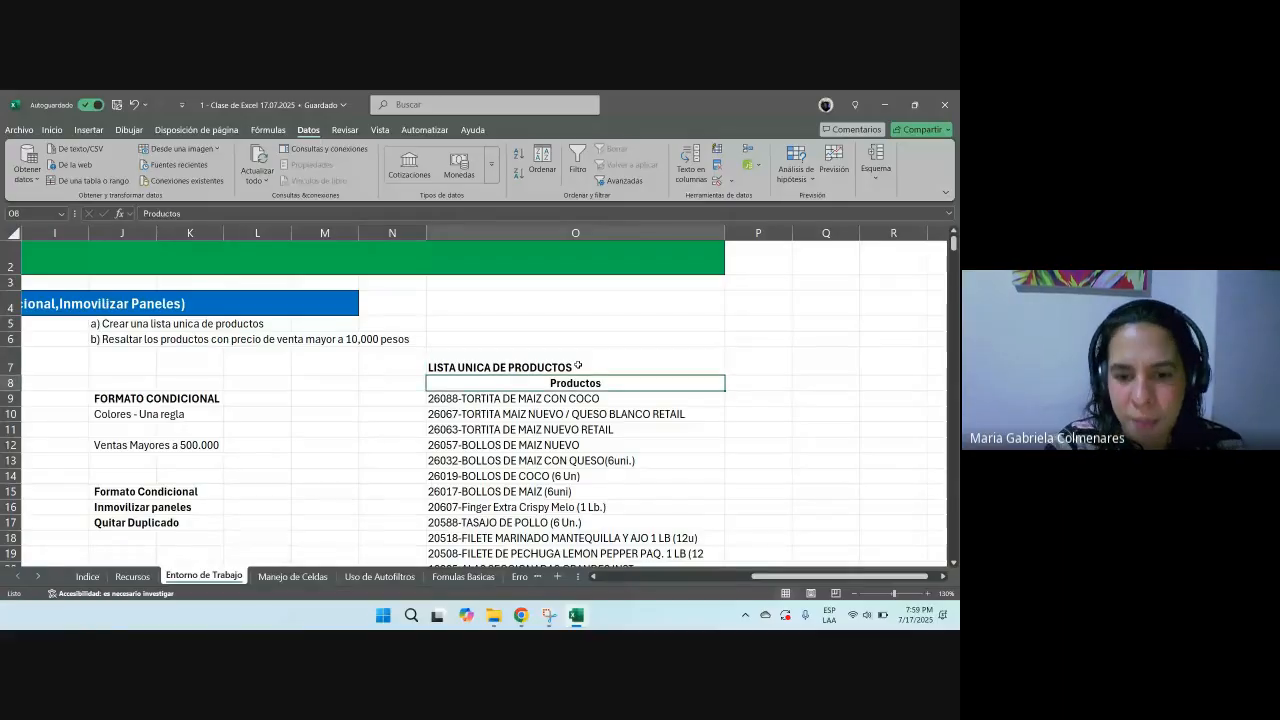
mouse_move(521, 615)
click(461, 576)
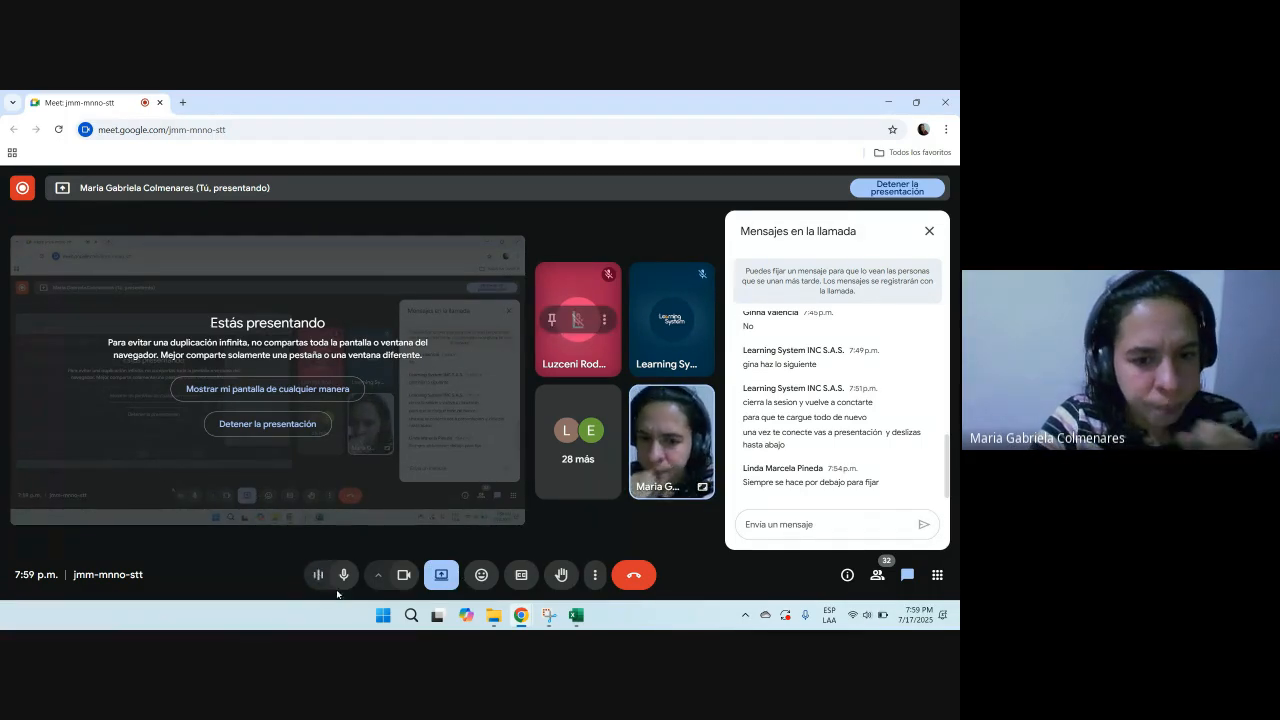
click(337, 584)
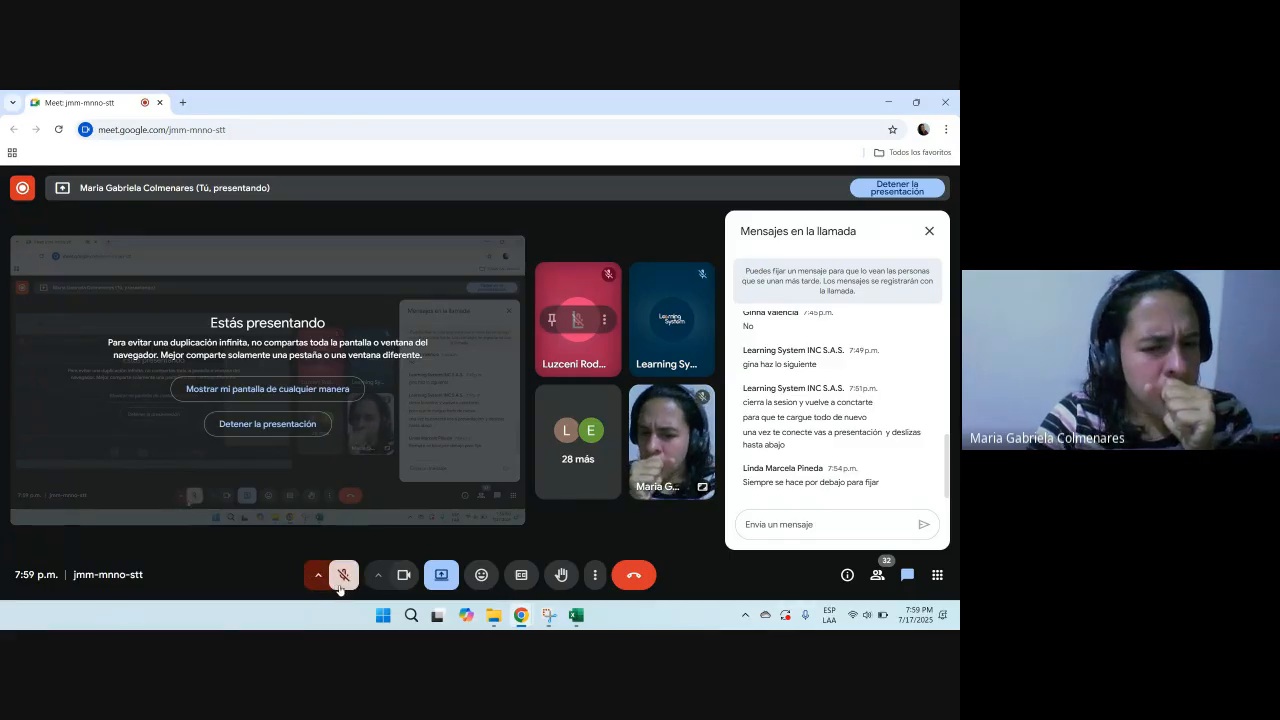
click(342, 584)
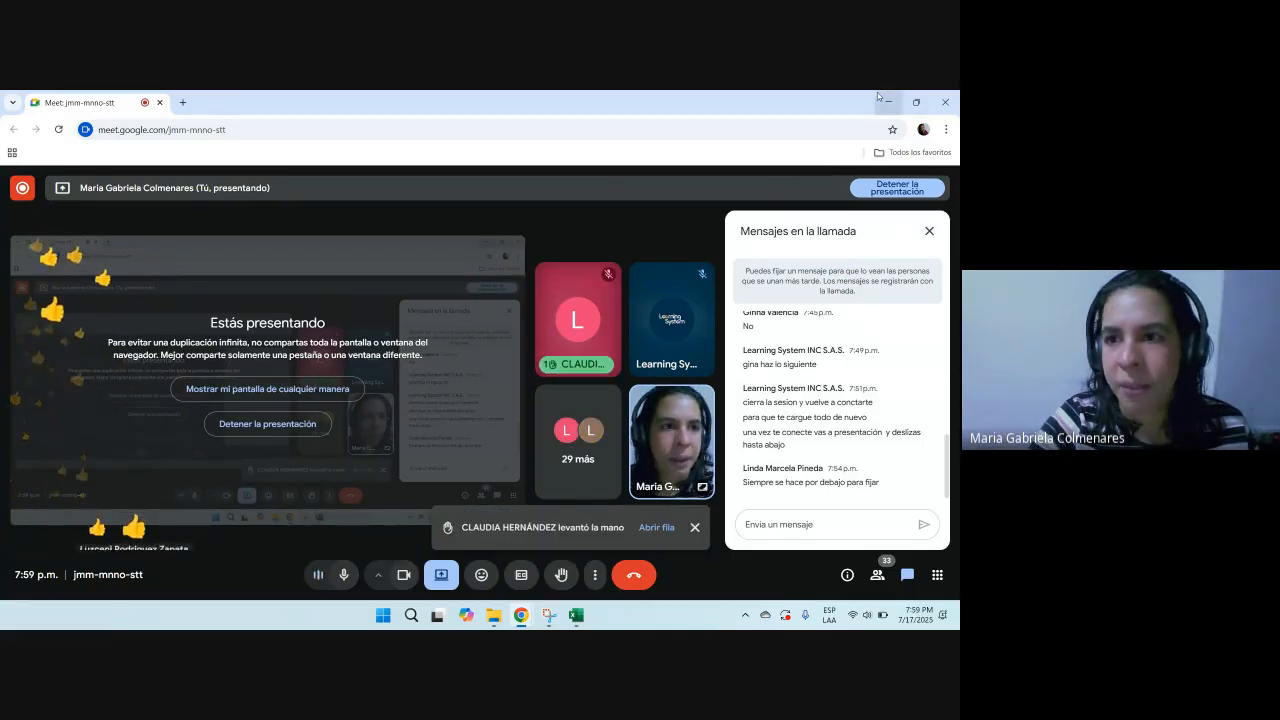
click(916, 102)
click(882, 95)
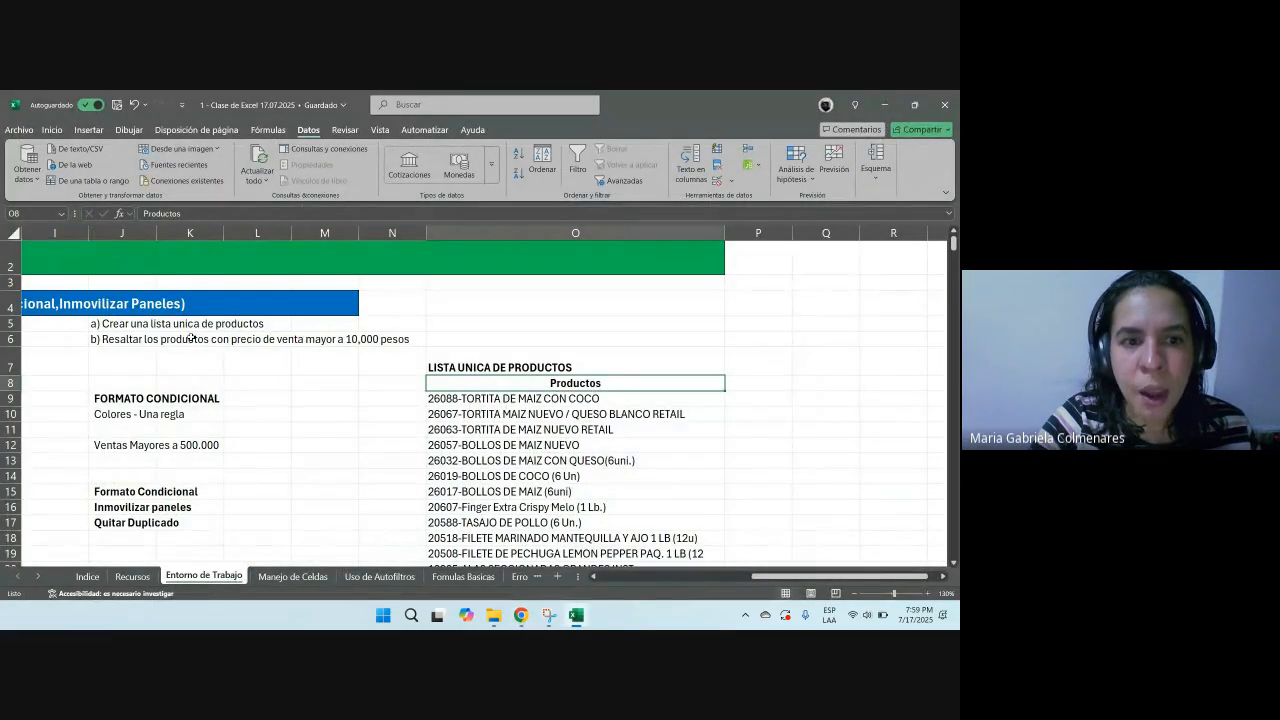
Step: Go through the ribbon tabs from Inicio to Fórmulas to review their command groups
scroll(402, 414, left, 5)
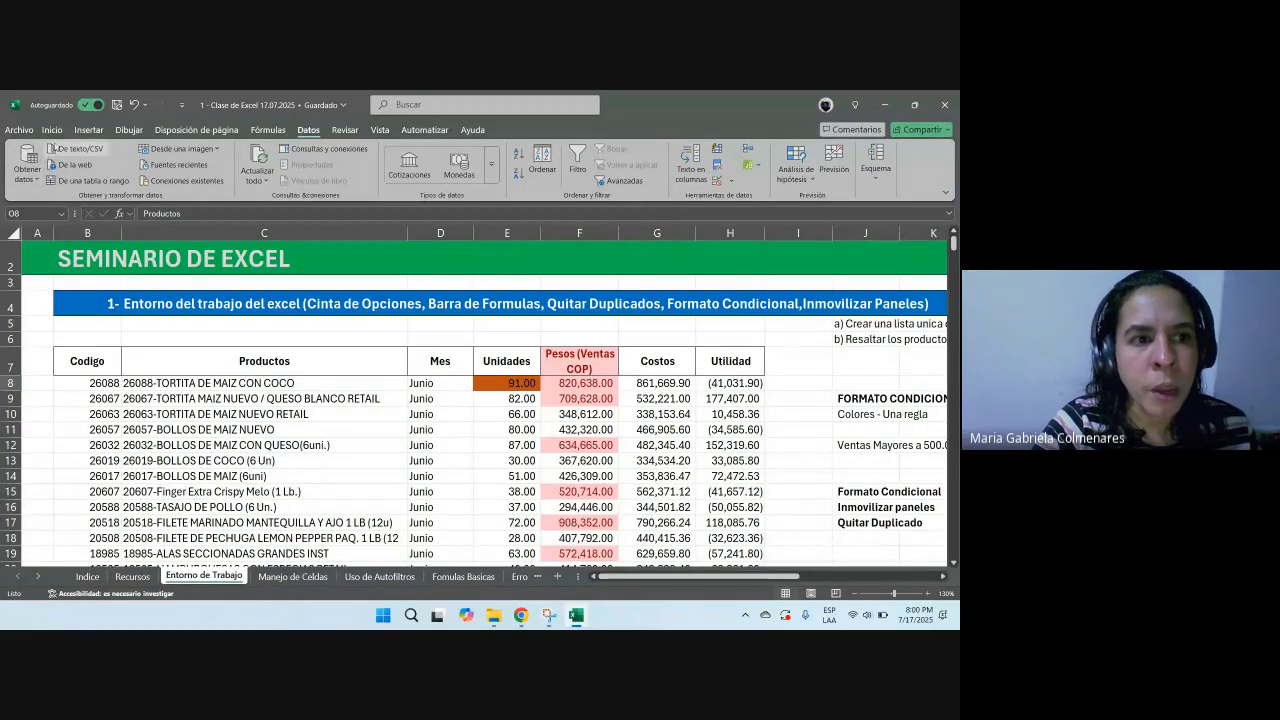
click(52, 130)
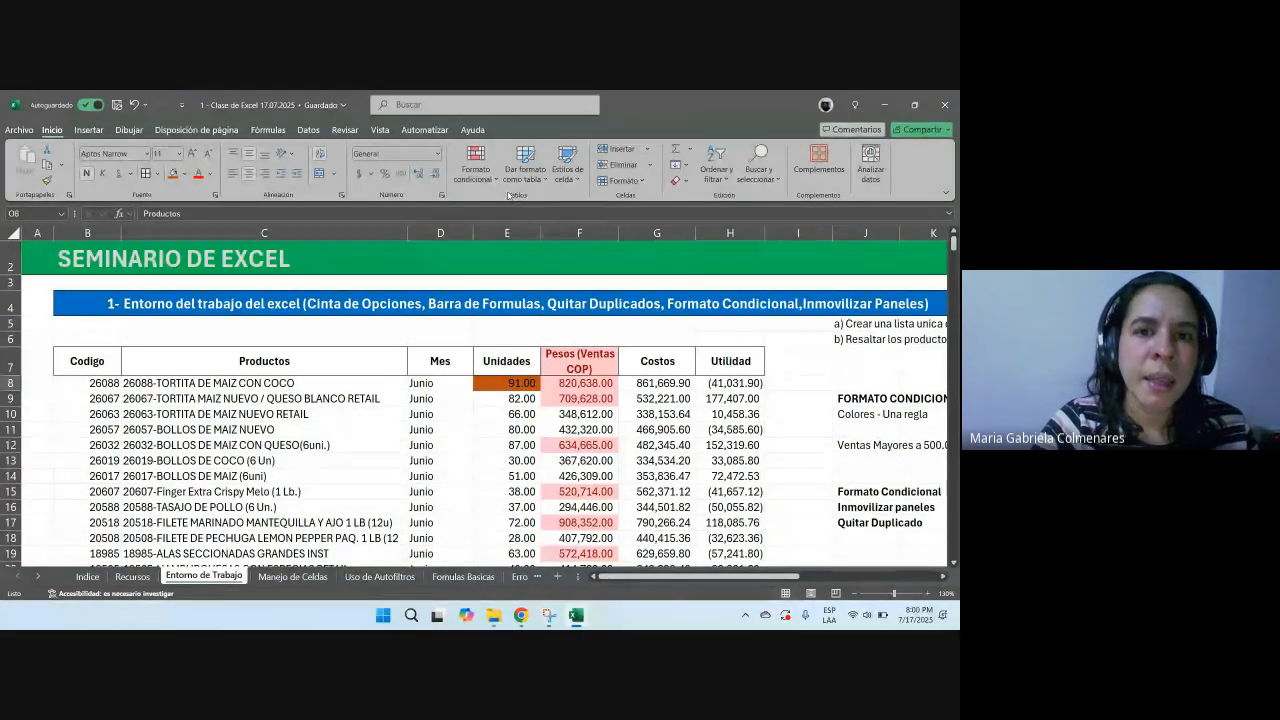
click(138, 134)
click(206, 134)
click(266, 134)
click(306, 131)
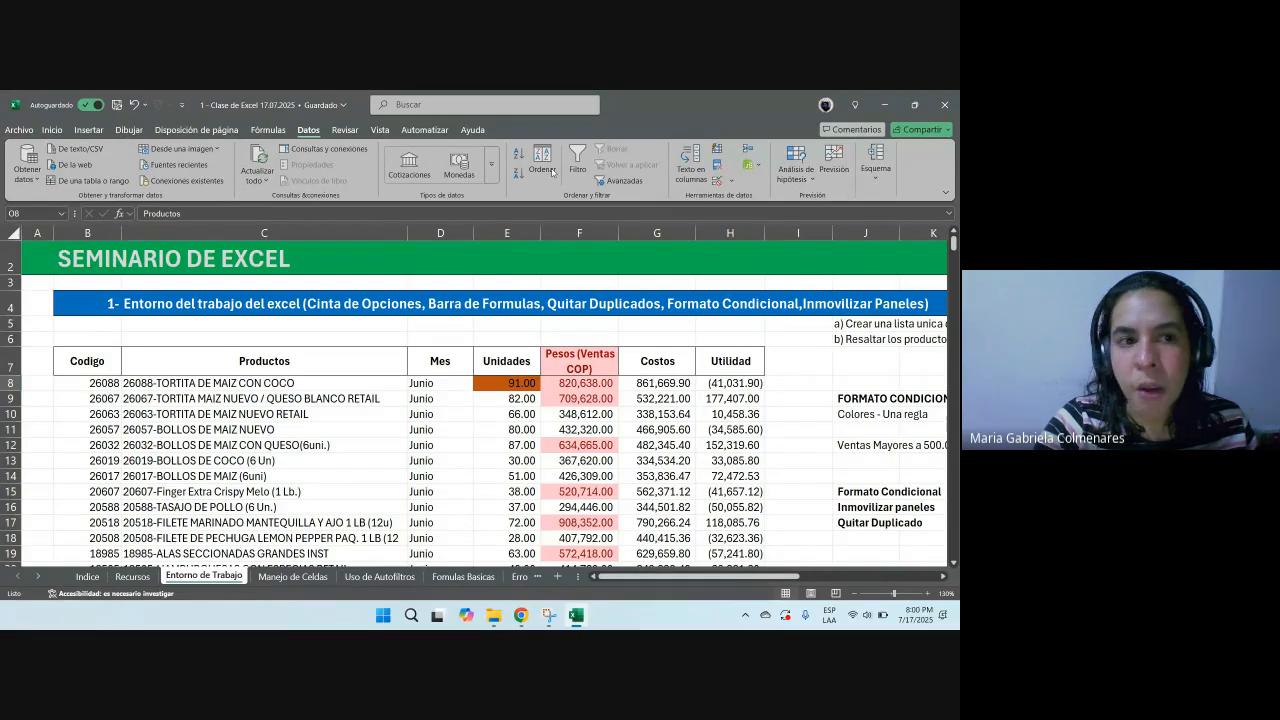
click(52, 130)
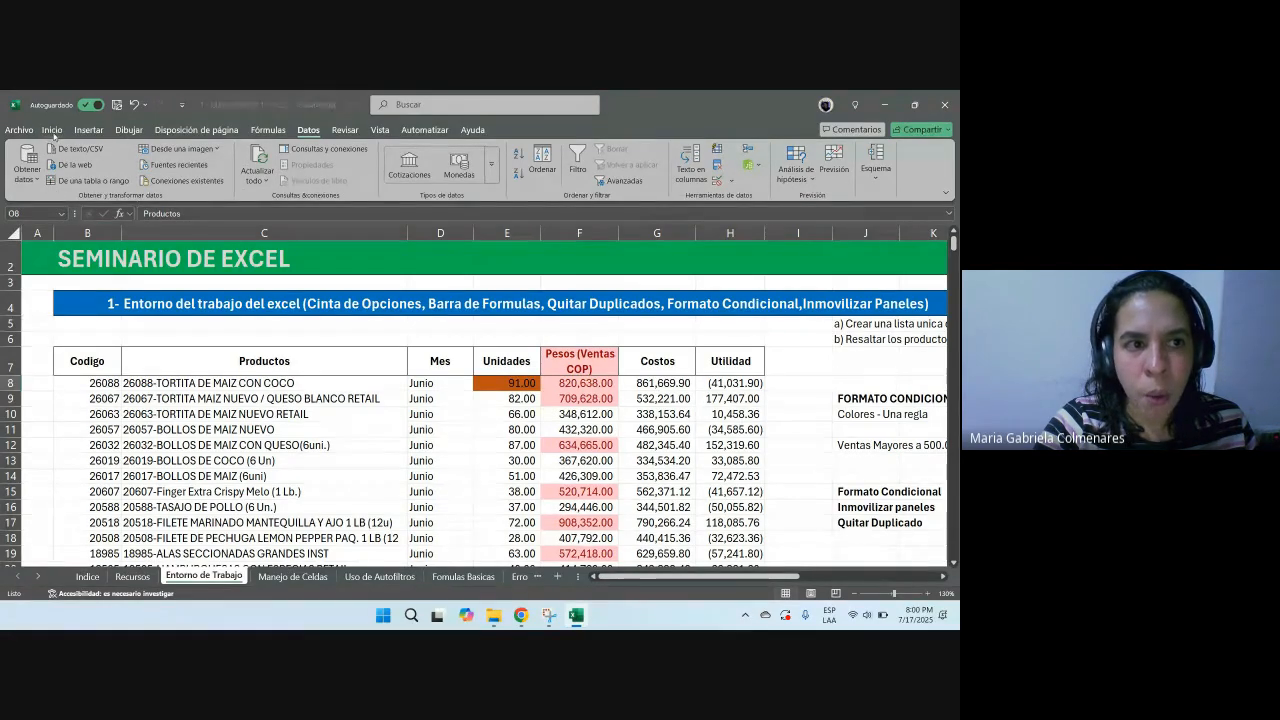
click(129, 130)
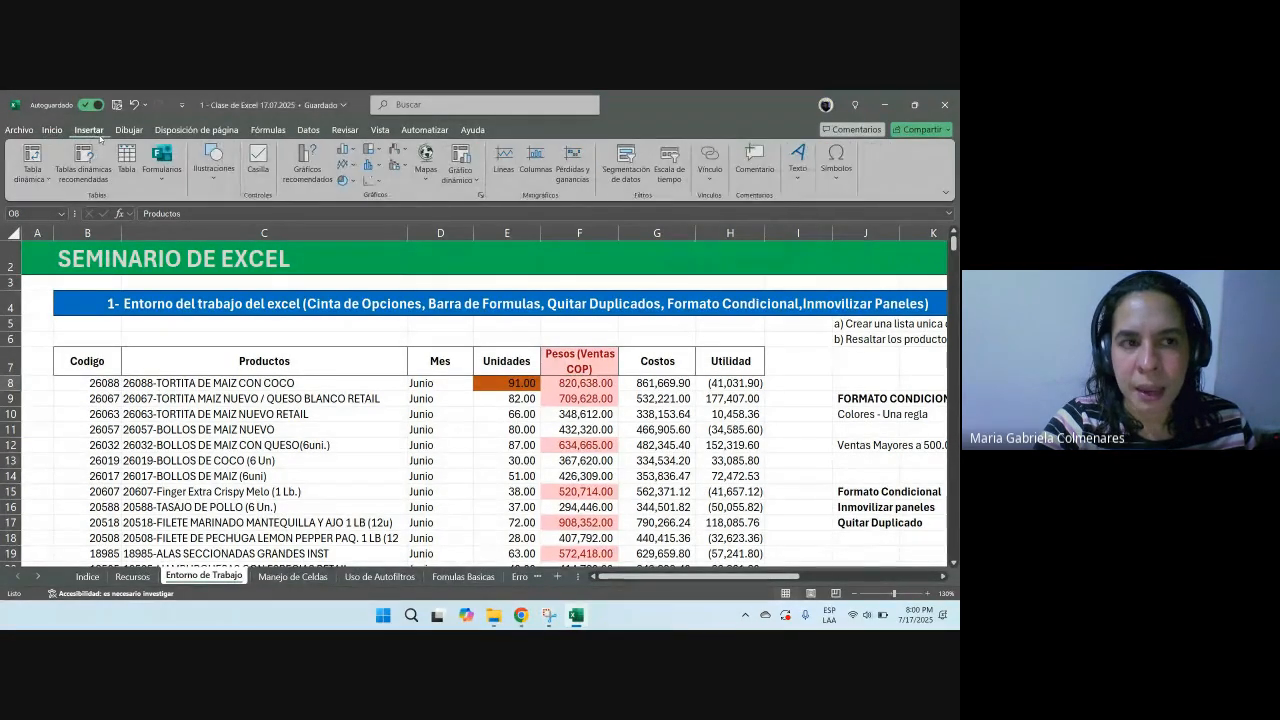
click(219, 135)
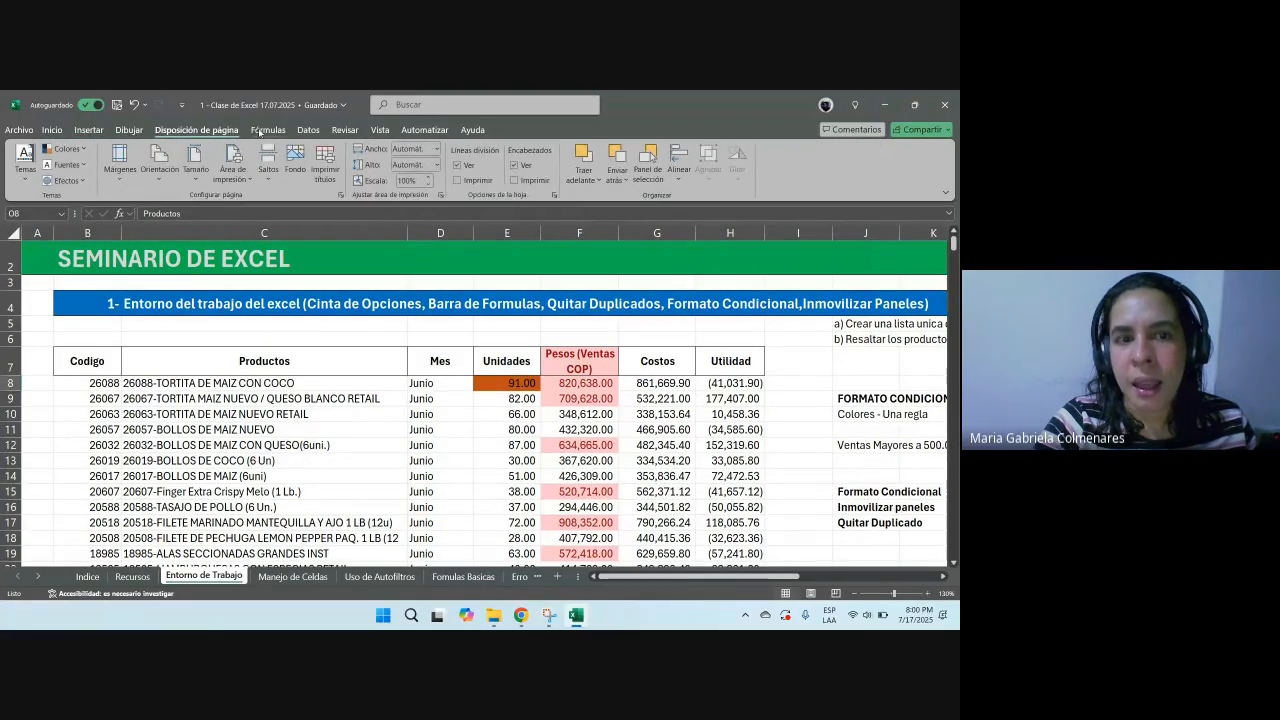
click(268, 131)
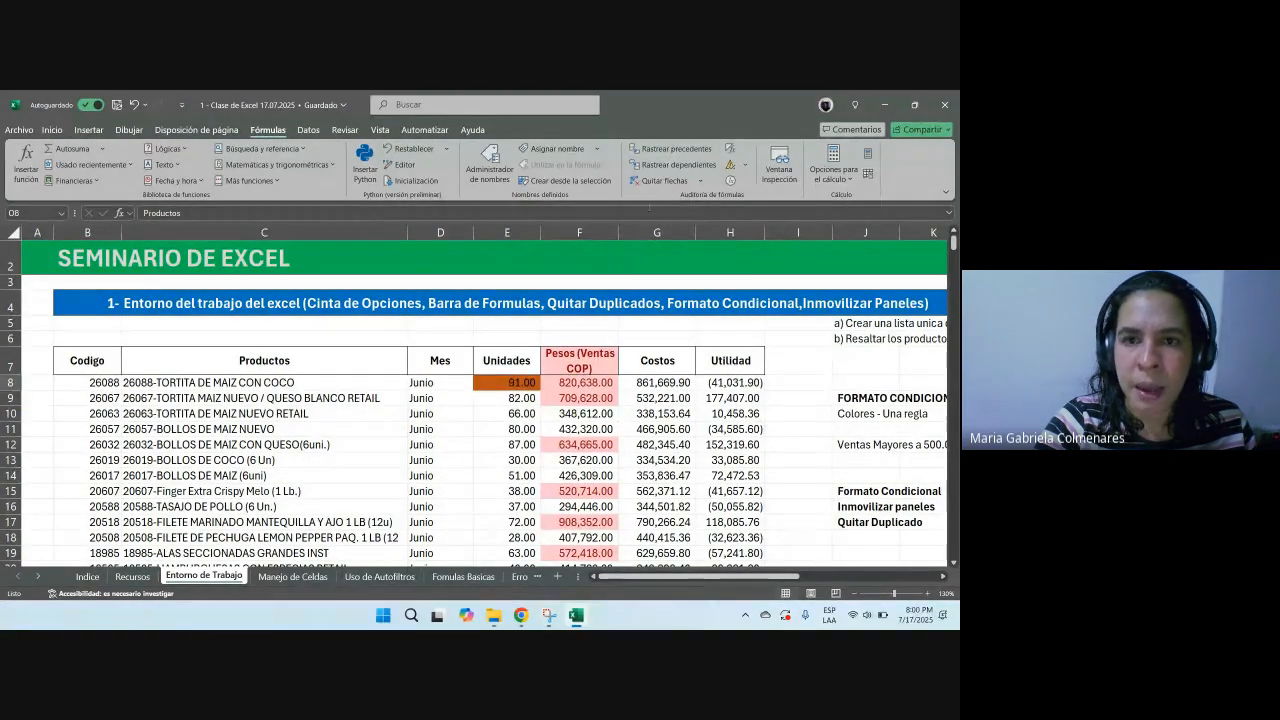
click(518, 478)
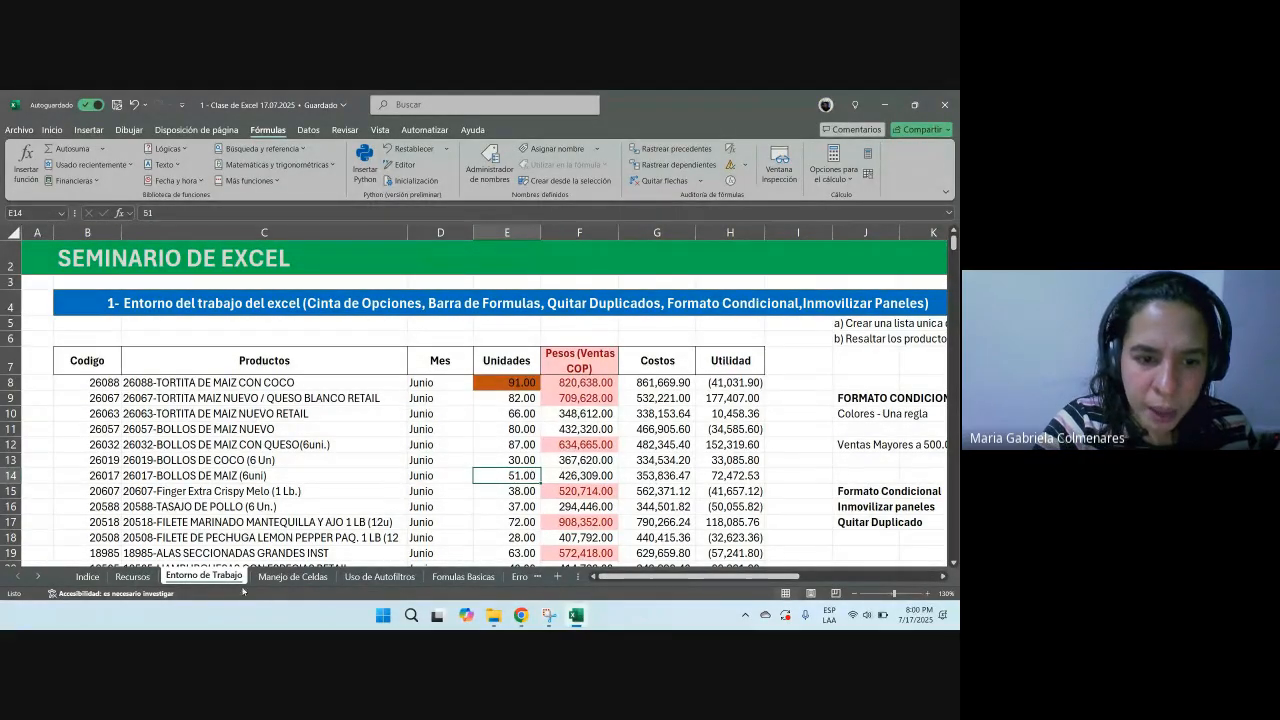
Step: Open the Manejo de Celdas sheet and practise selecting single cells, the B8:G19 table range and a column
click(296, 577)
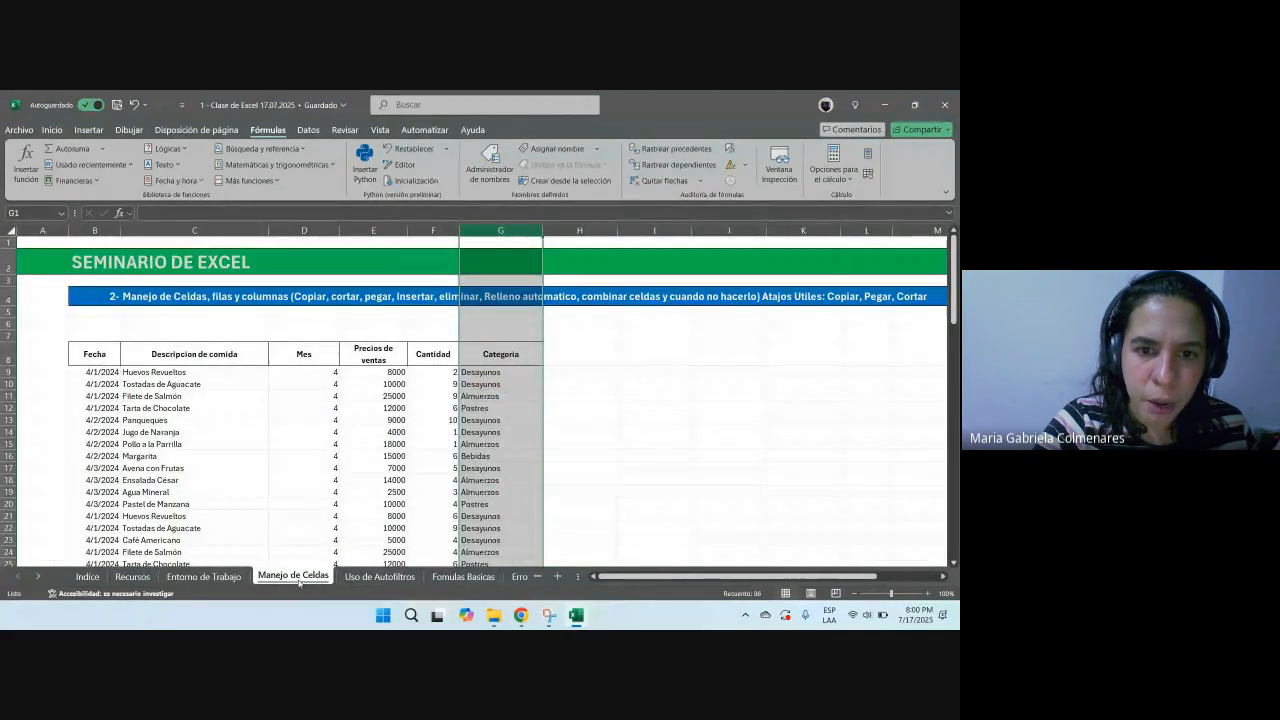
click(347, 442)
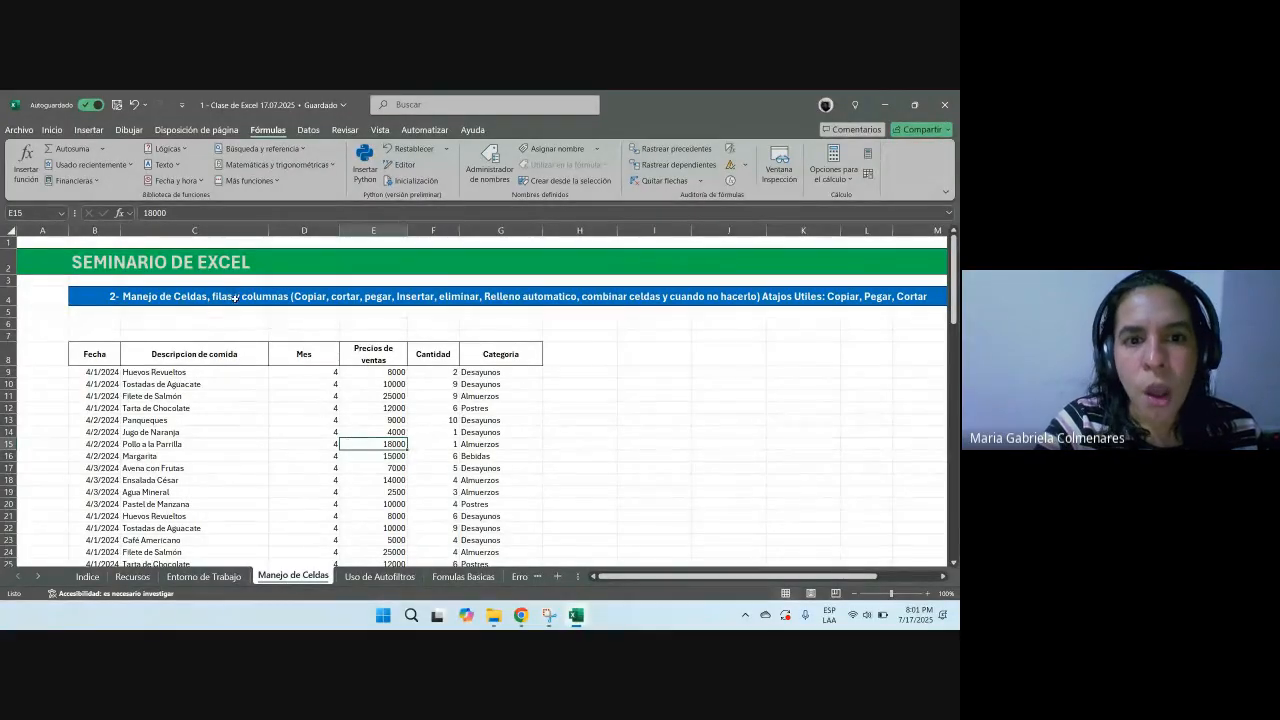
click(343, 297)
click(480, 299)
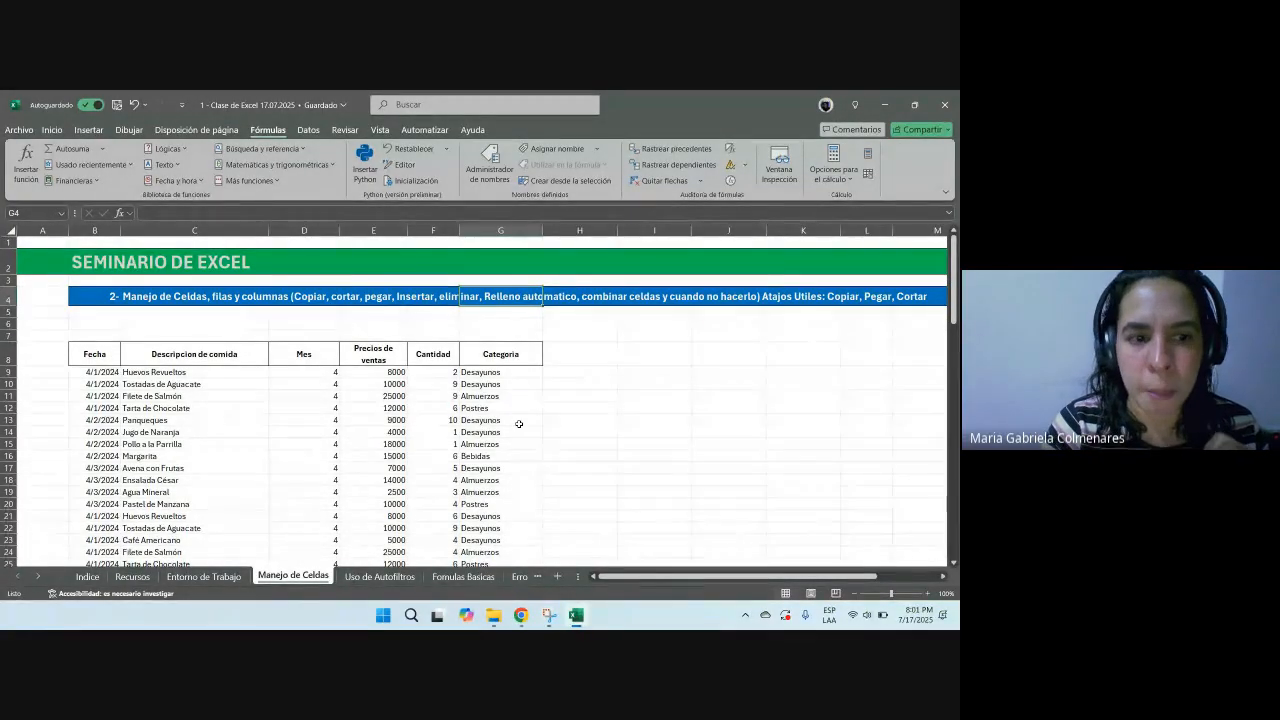
drag(100, 352, 478, 490)
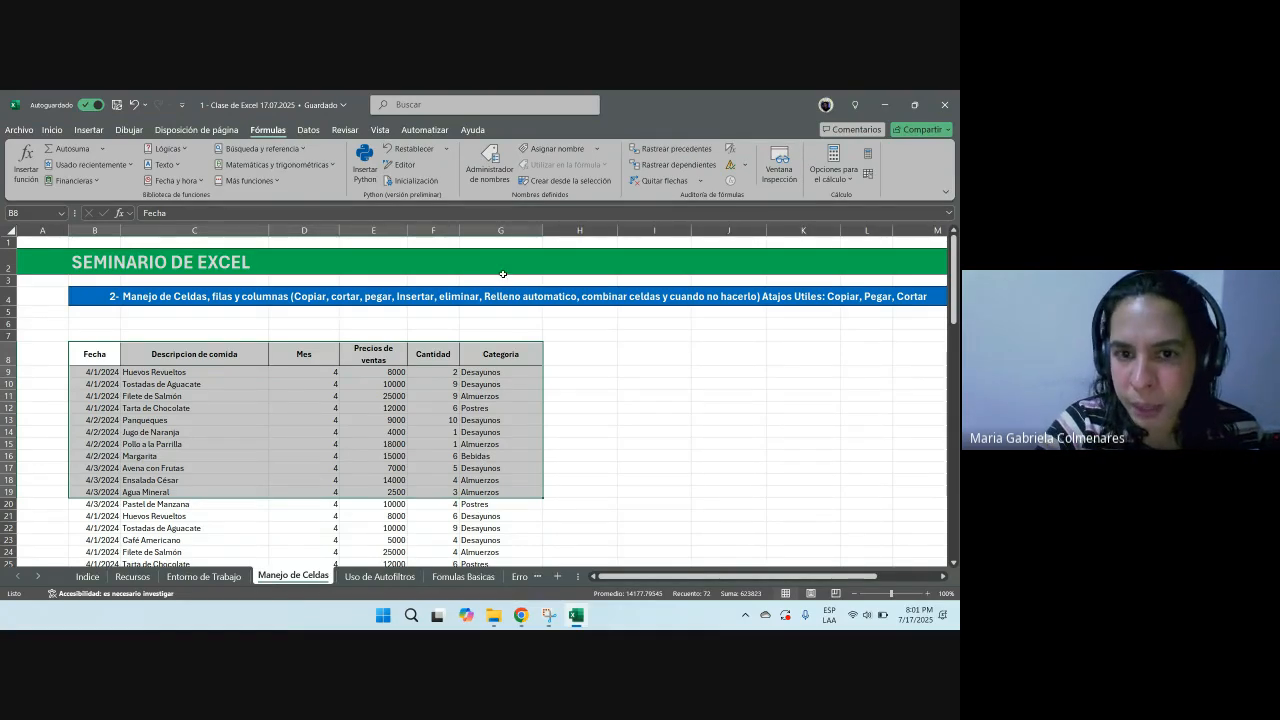
click(510, 230)
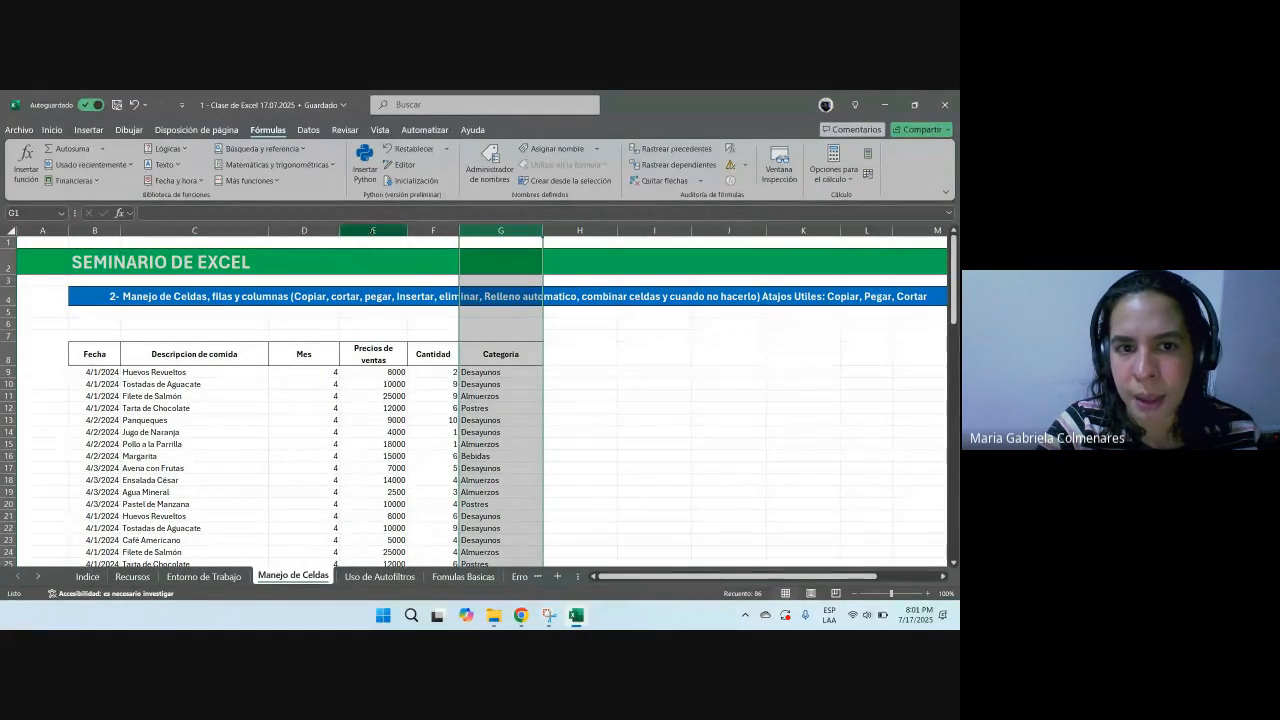
Step: Apply the thousands separator number style to the whole Precios de ventas column E
click(372, 230)
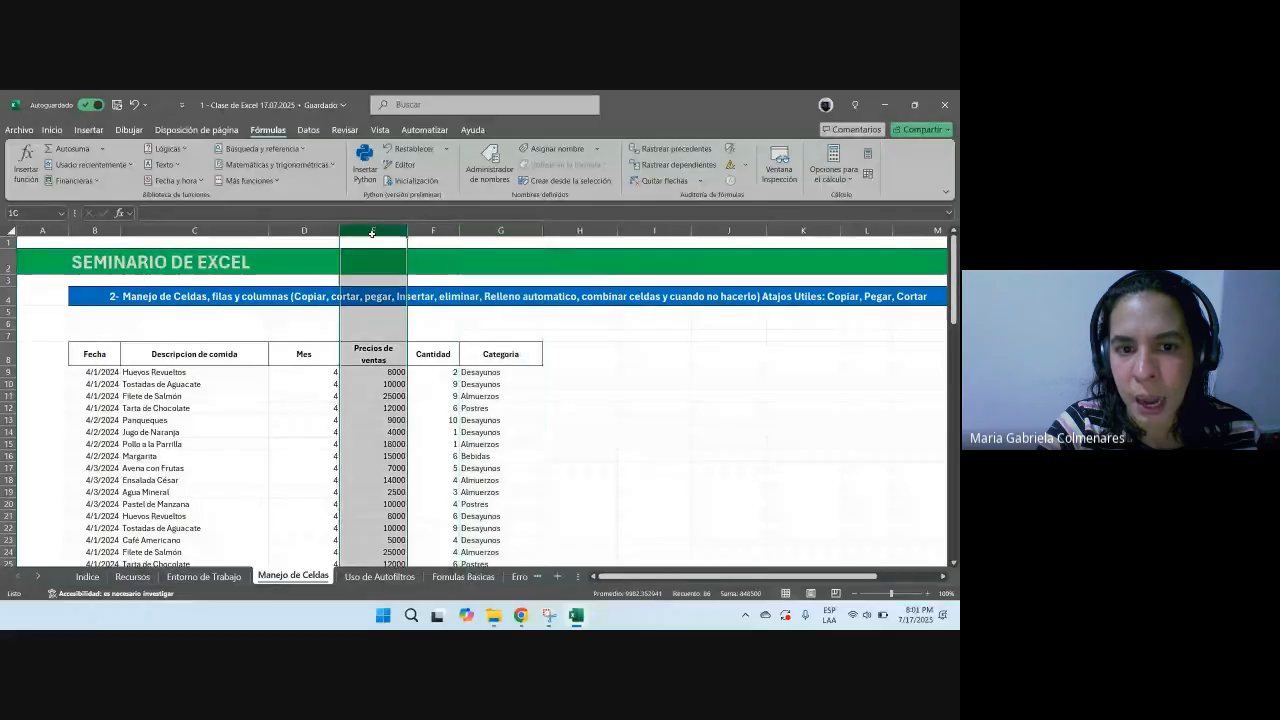
click(52, 130)
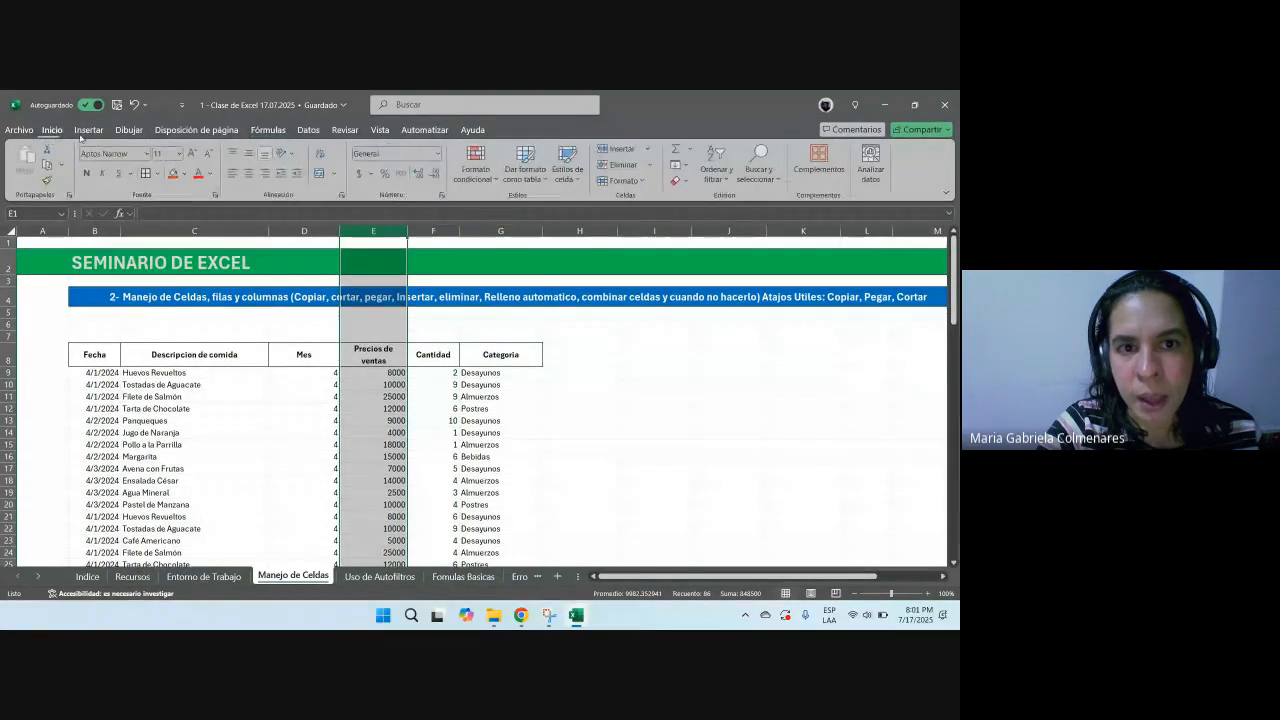
click(403, 174)
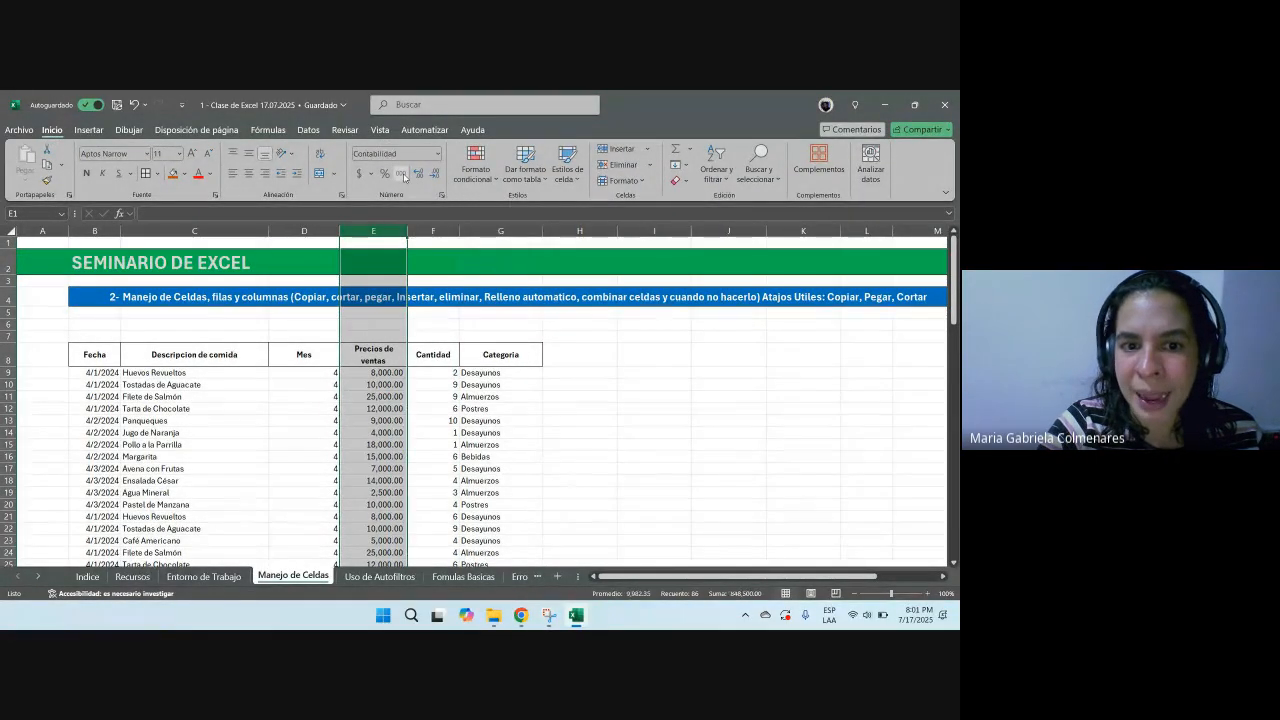
Step: Undo the thousands separator style on the Precios de ventas column and apply it again to the whole column E
key(ctrl+z)
drag(390, 372, 373, 481)
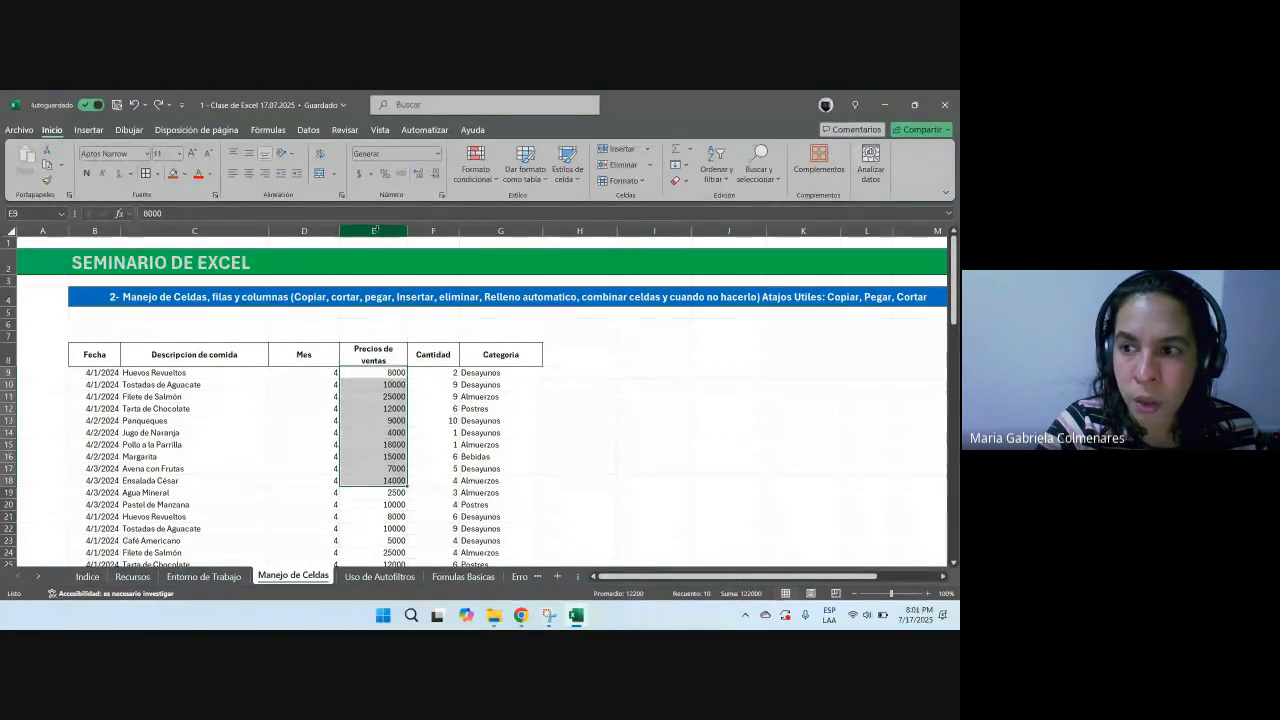
click(373, 231)
click(400, 176)
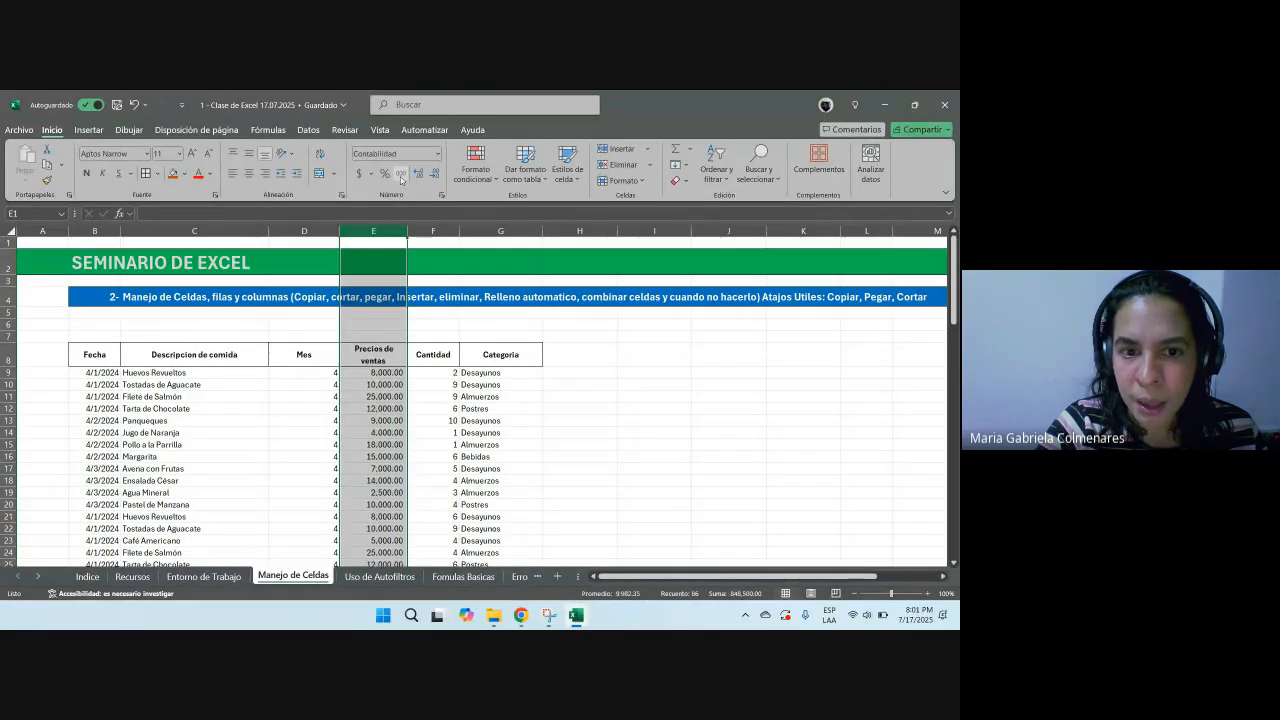
Step: Practise selecting cell ranges in the Precios de ventas and Cantidad columns
drag(377, 385, 384, 492)
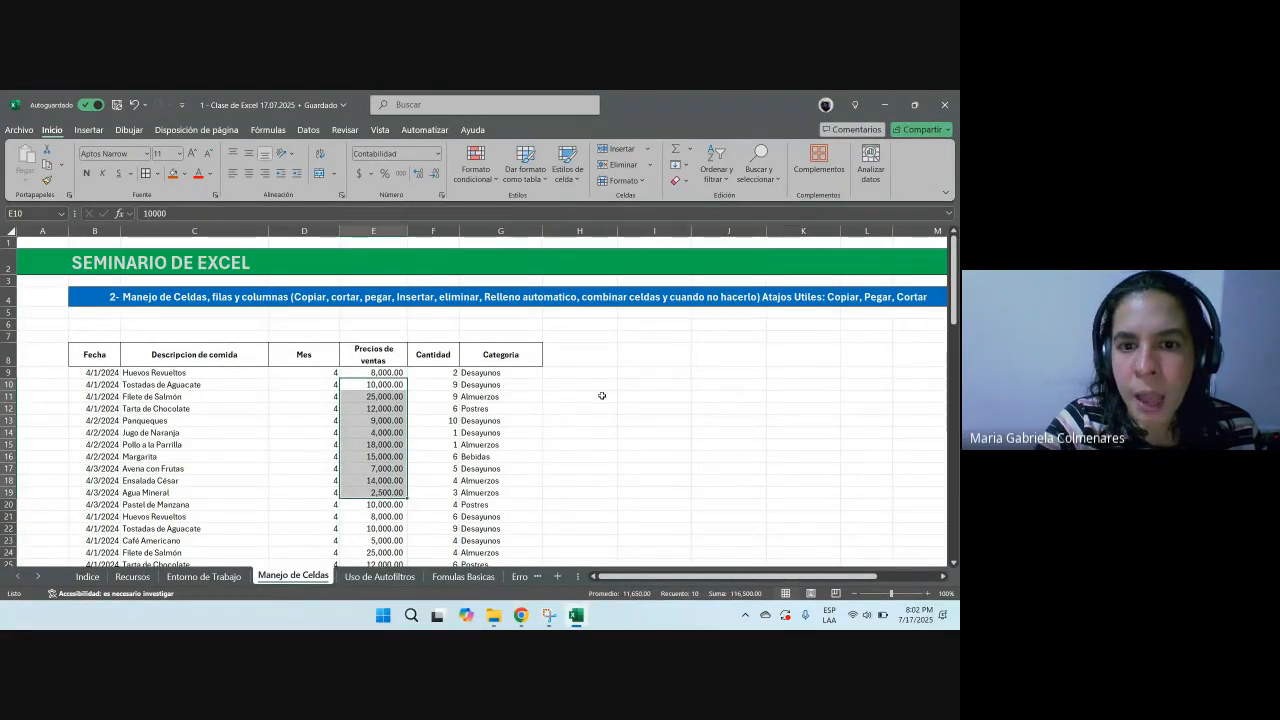
drag(457, 396, 500, 396)
drag(375, 355, 376, 480)
drag(438, 358, 437, 472)
Step: Enter the label Total ventas in cell J8 beside the table
click(745, 352)
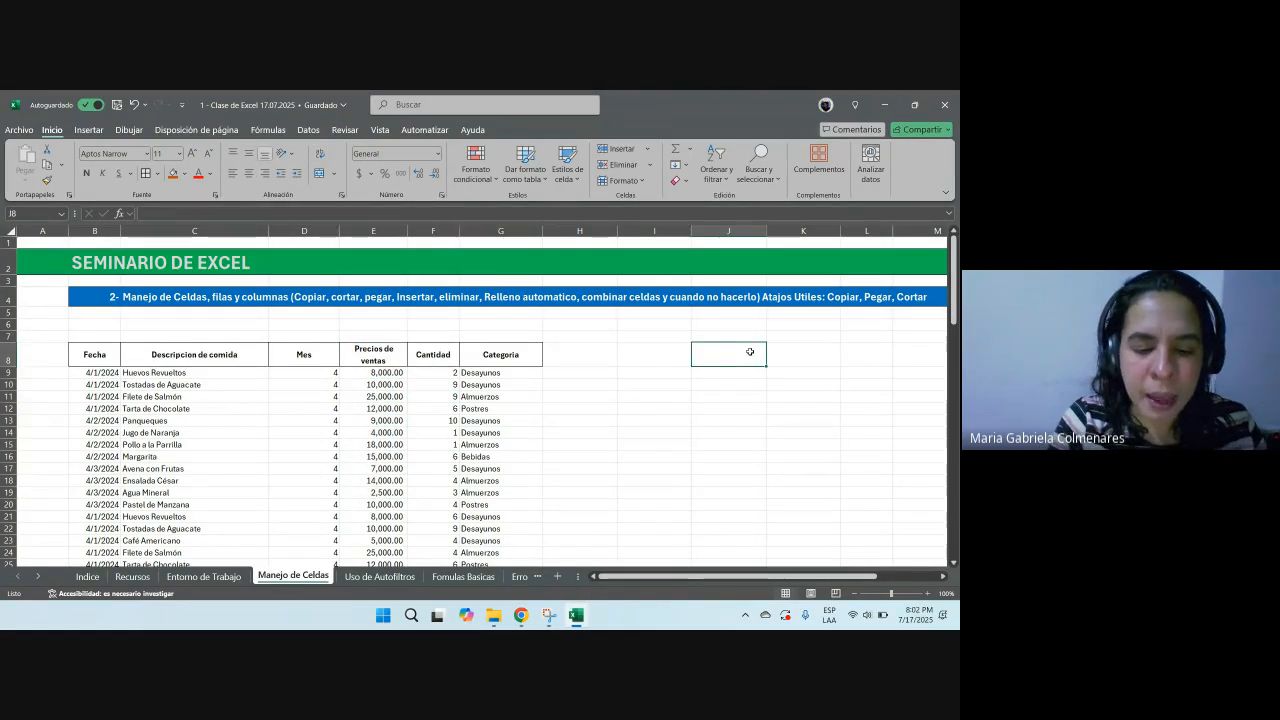
text(Total ventas)
key(Return)
Step: Practise selecting a full table row, single cells and whole columns E, F and G
click(364, 344)
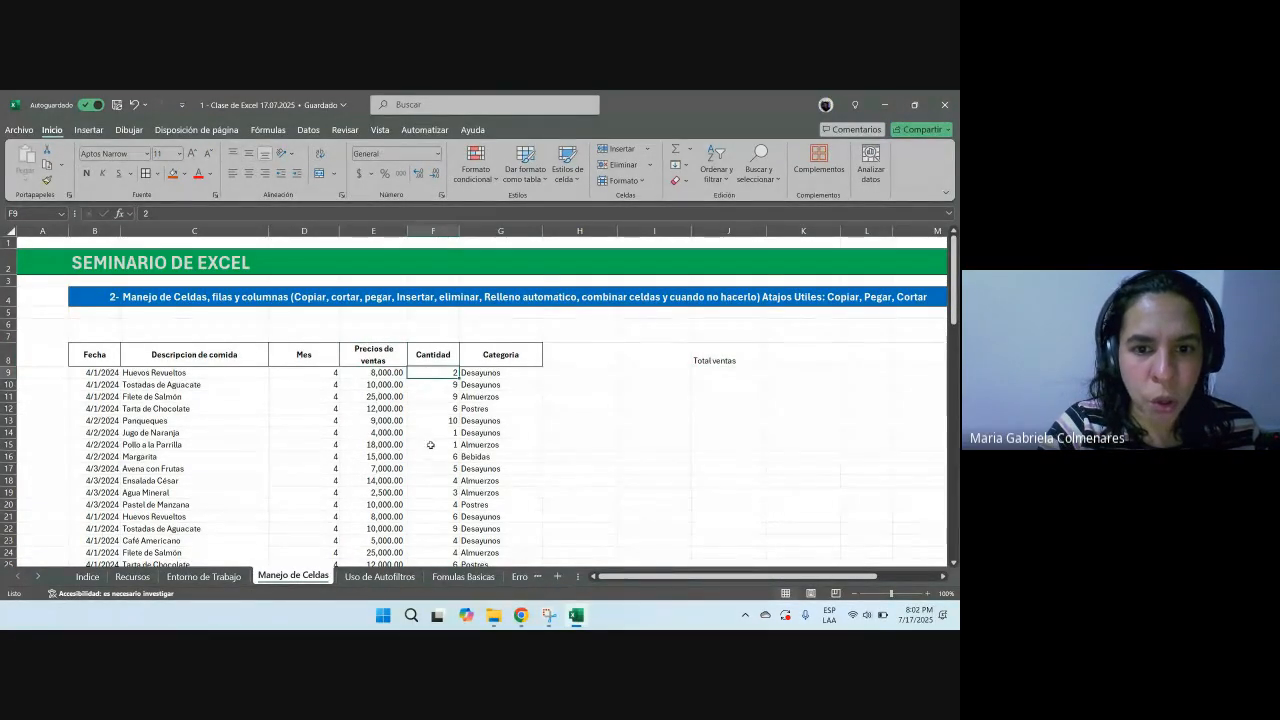
drag(465, 372, 166, 373)
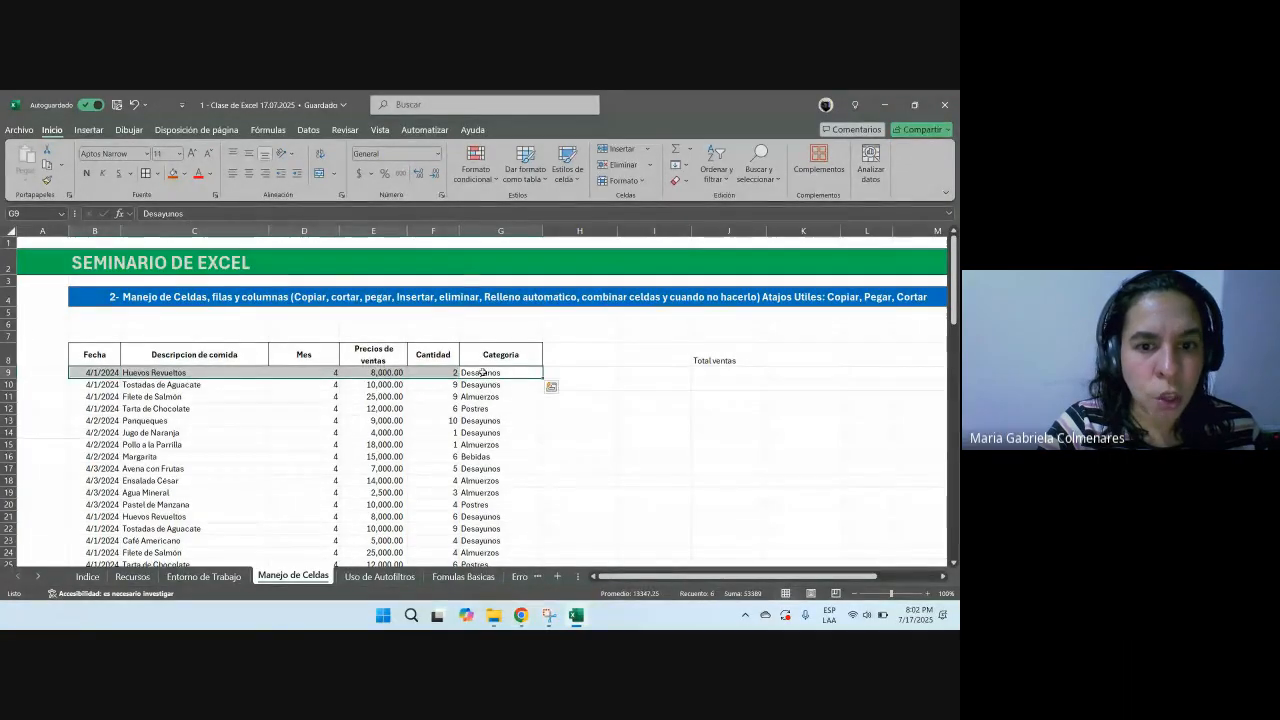
click(440, 432)
click(666, 389)
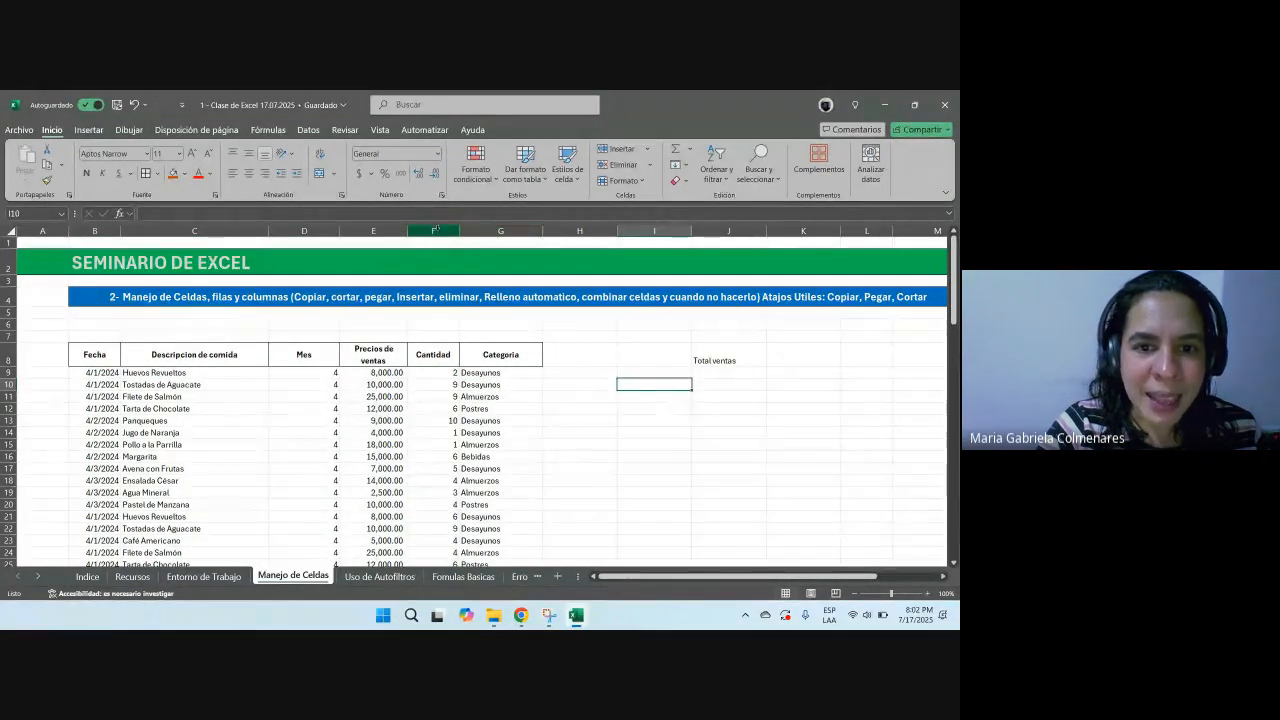
click(474, 231)
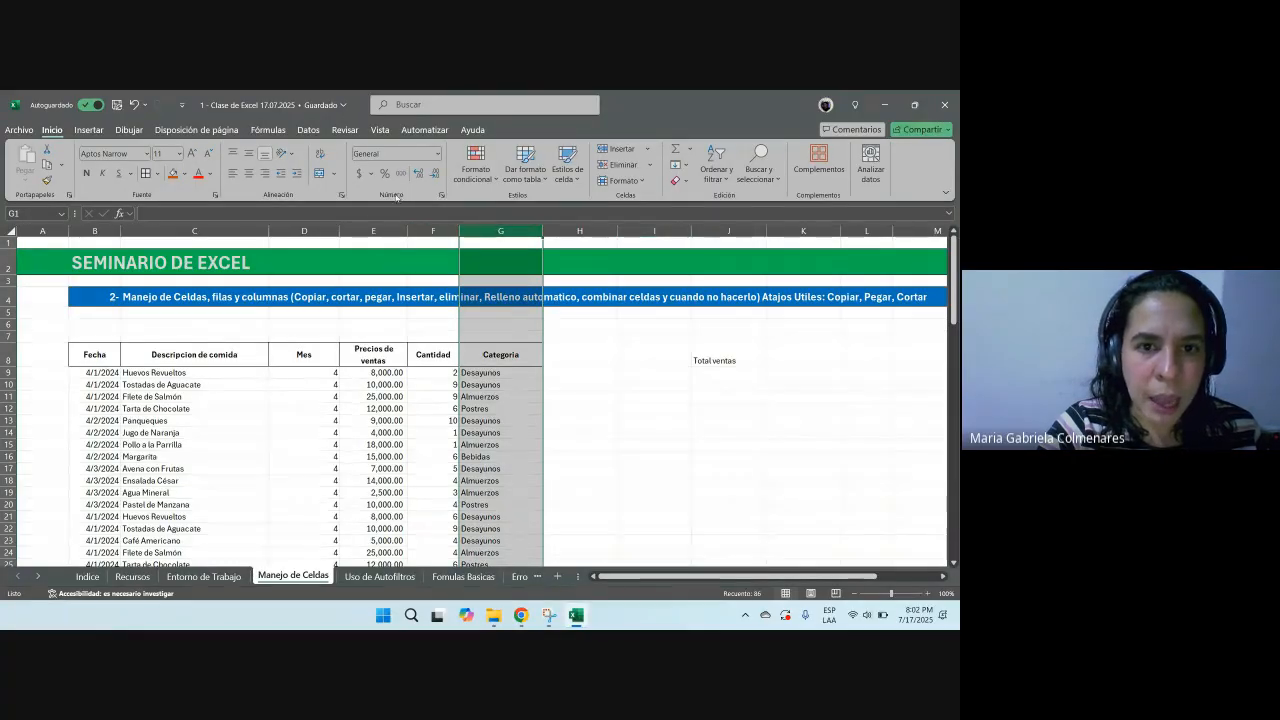
click(378, 231)
click(430, 231)
click(492, 231)
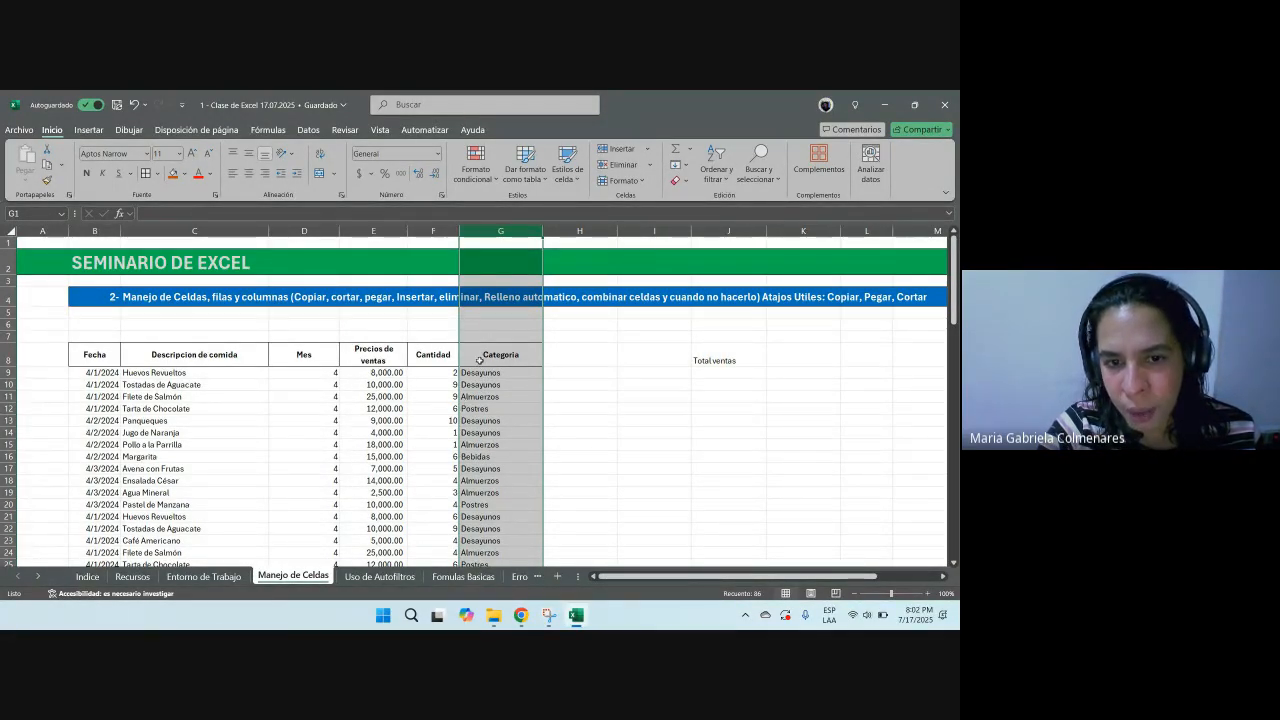
click(643, 401)
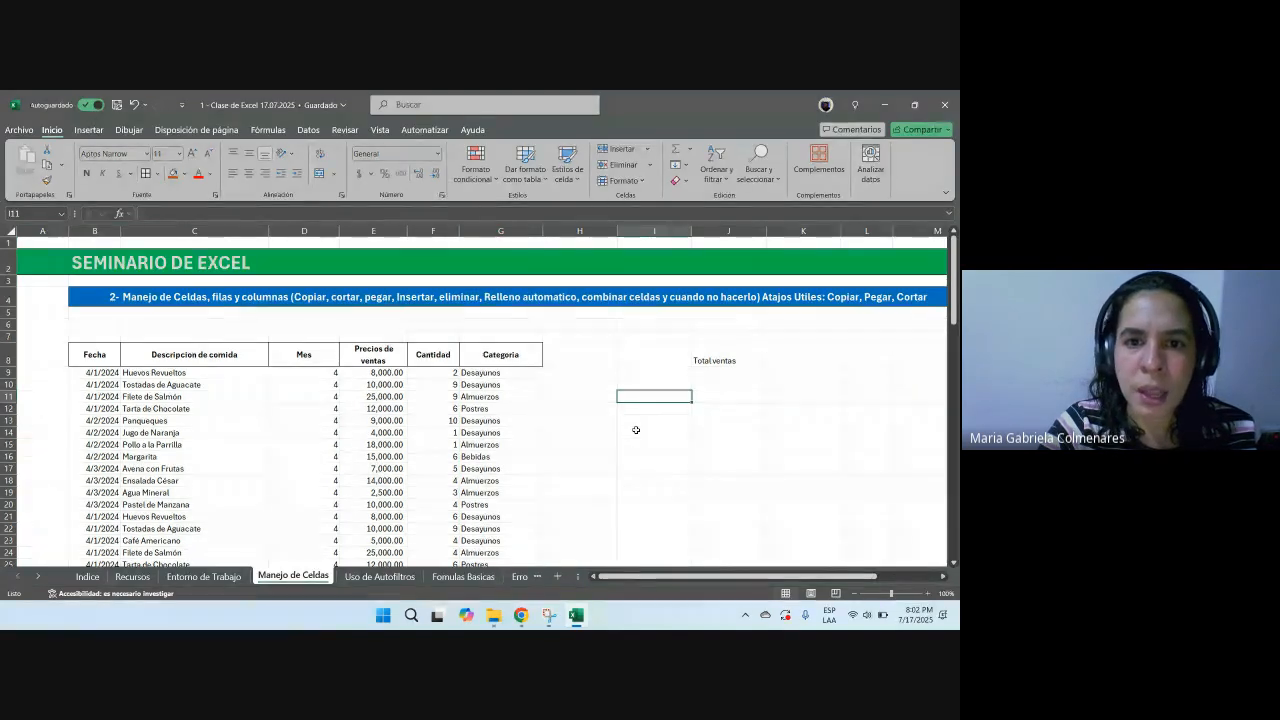
click(487, 228)
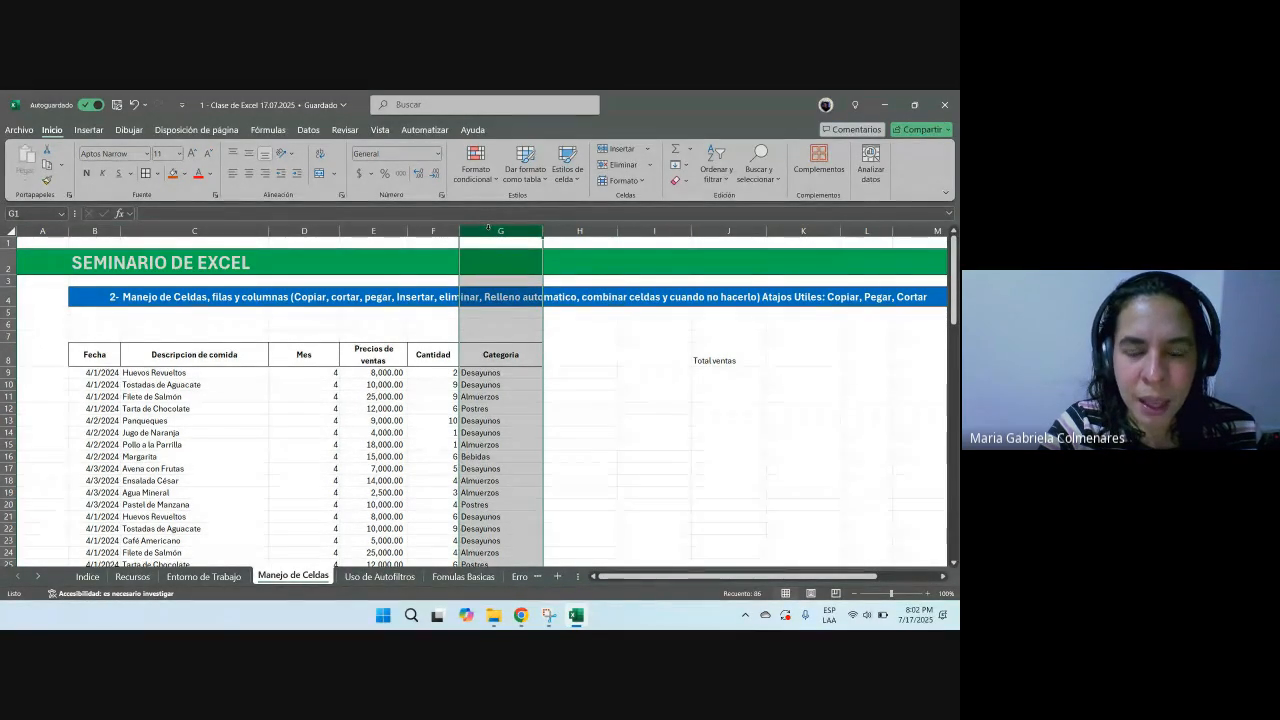
Step: Insert a blank column before the Categoria column and delete it again
right_click(488, 229)
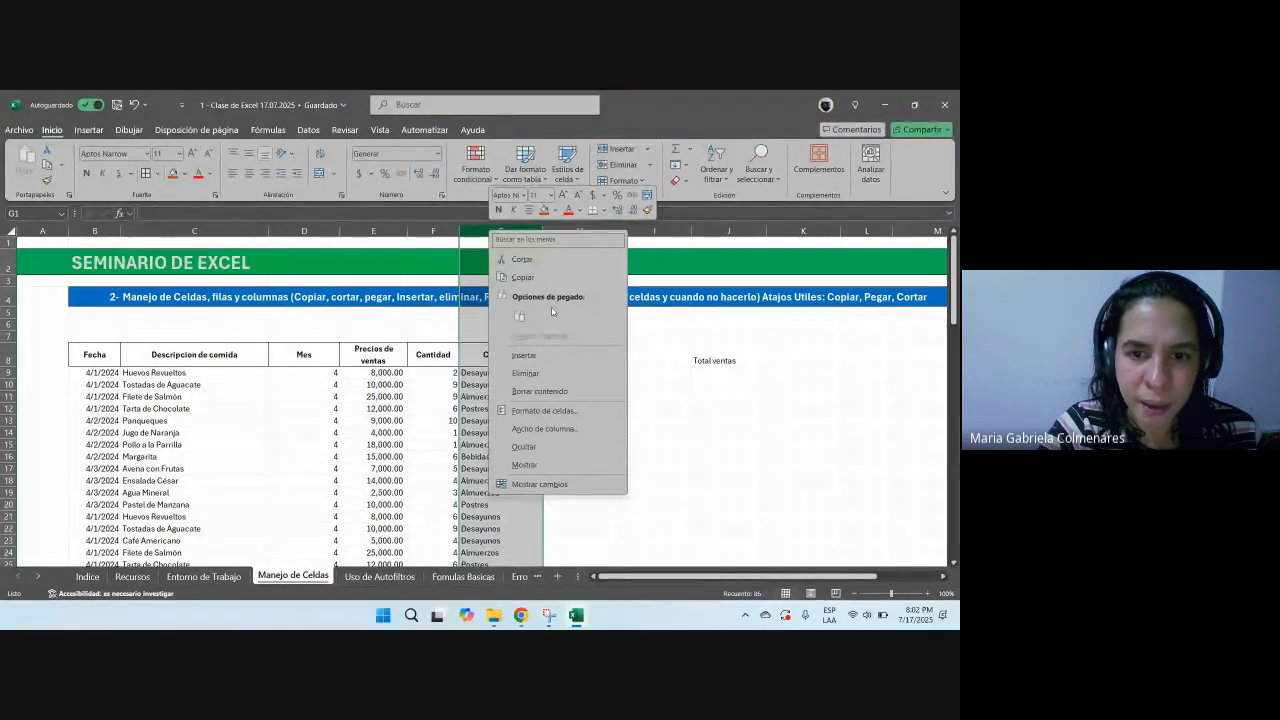
click(525, 356)
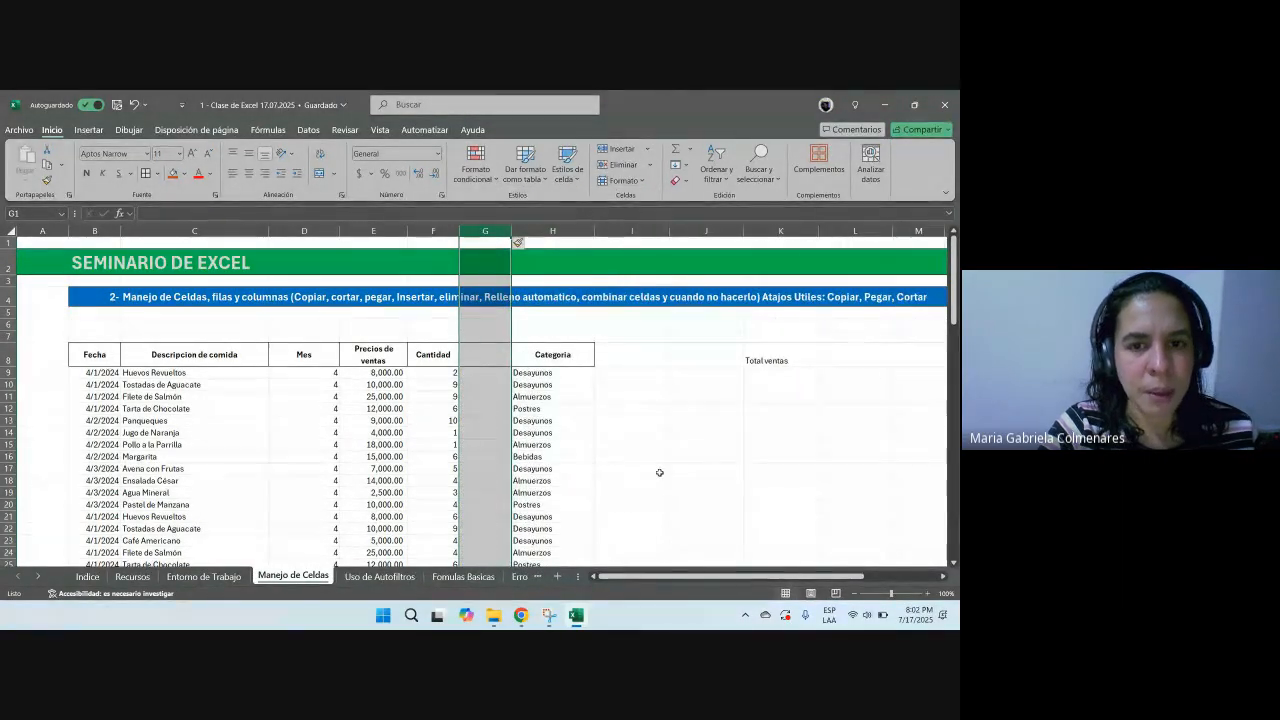
drag(560, 358, 875, 356)
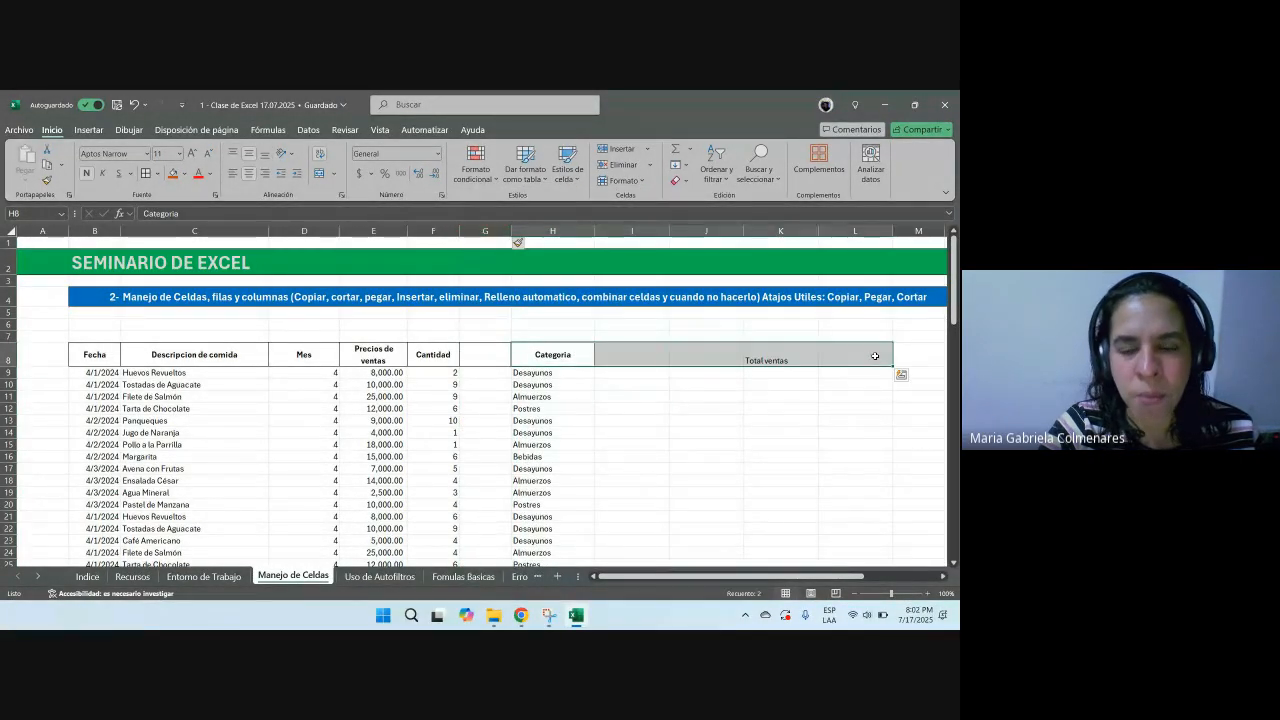
click(500, 362)
key(ctrl+space)
key(ctrl+minus)
click(603, 400)
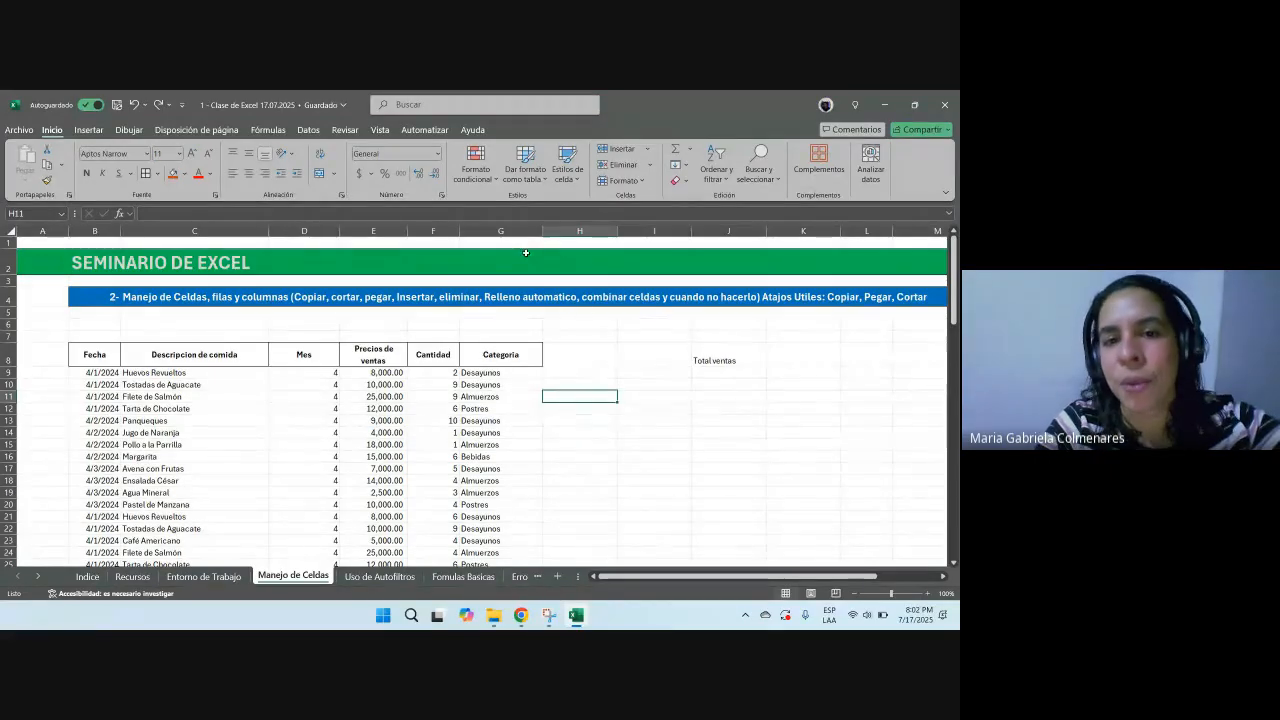
Step: Insert a new blank column G between Cantidad and Categoria
click(477, 231)
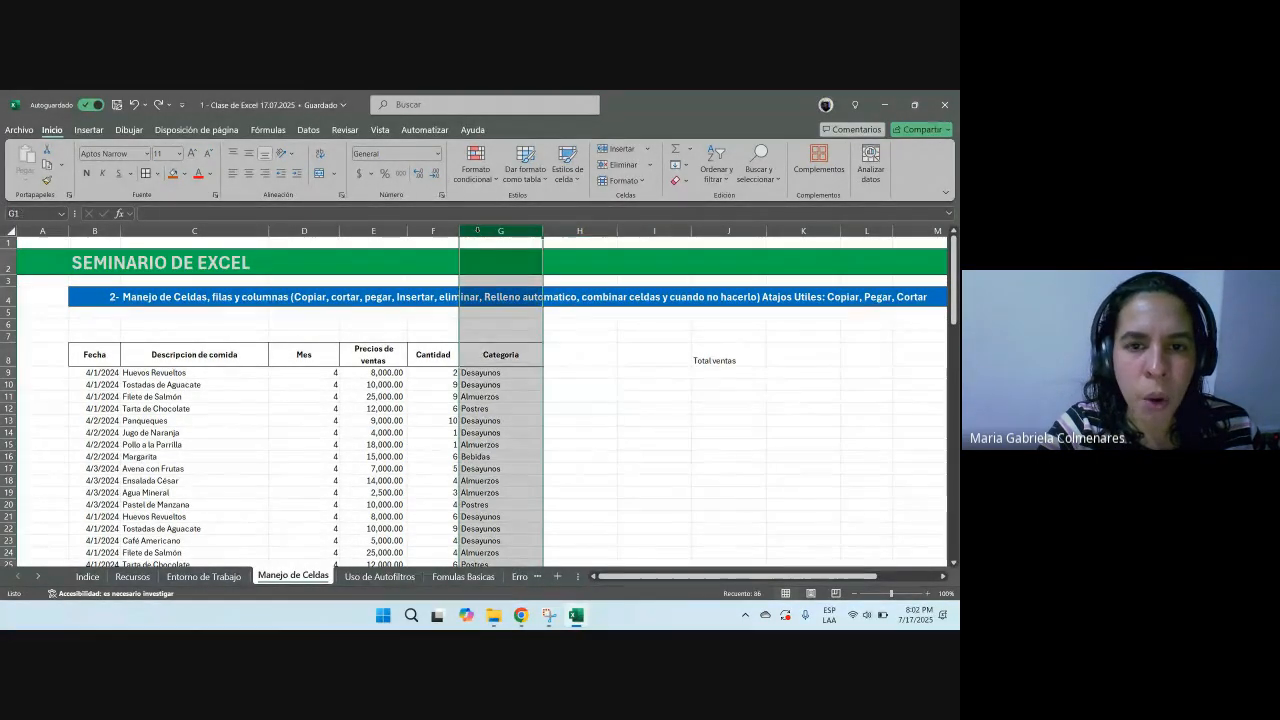
right_click(477, 231)
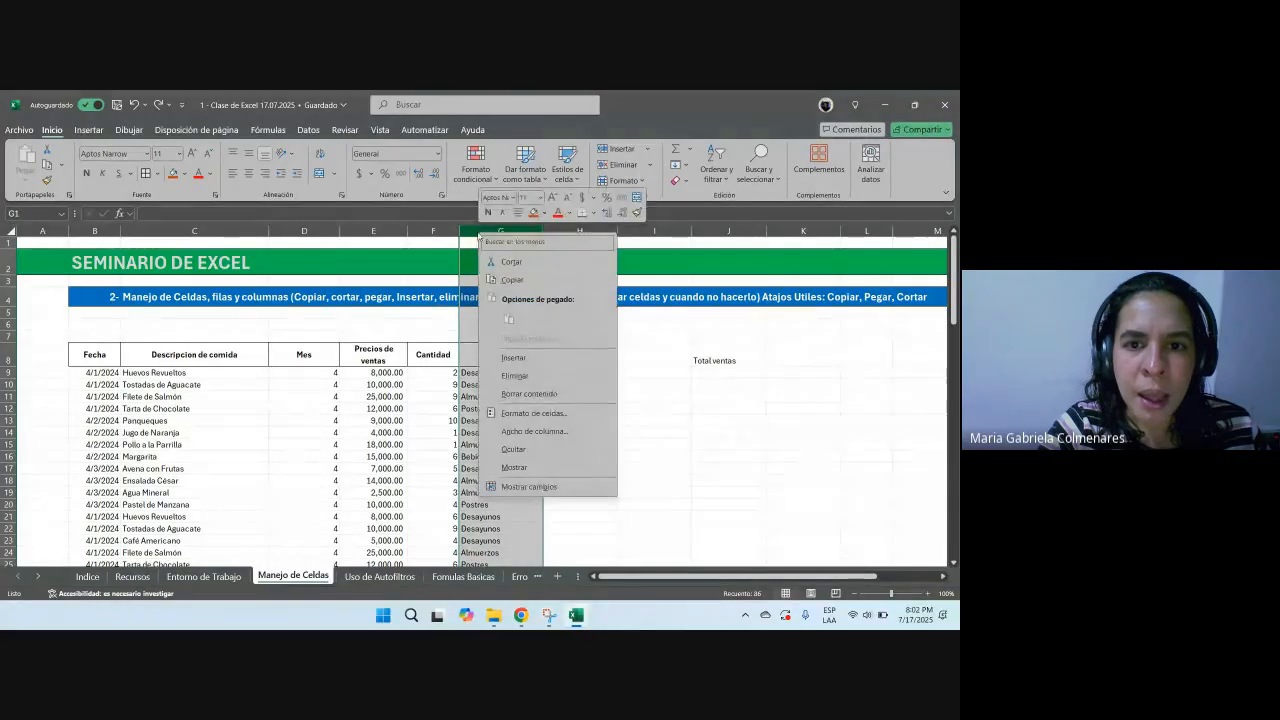
click(526, 361)
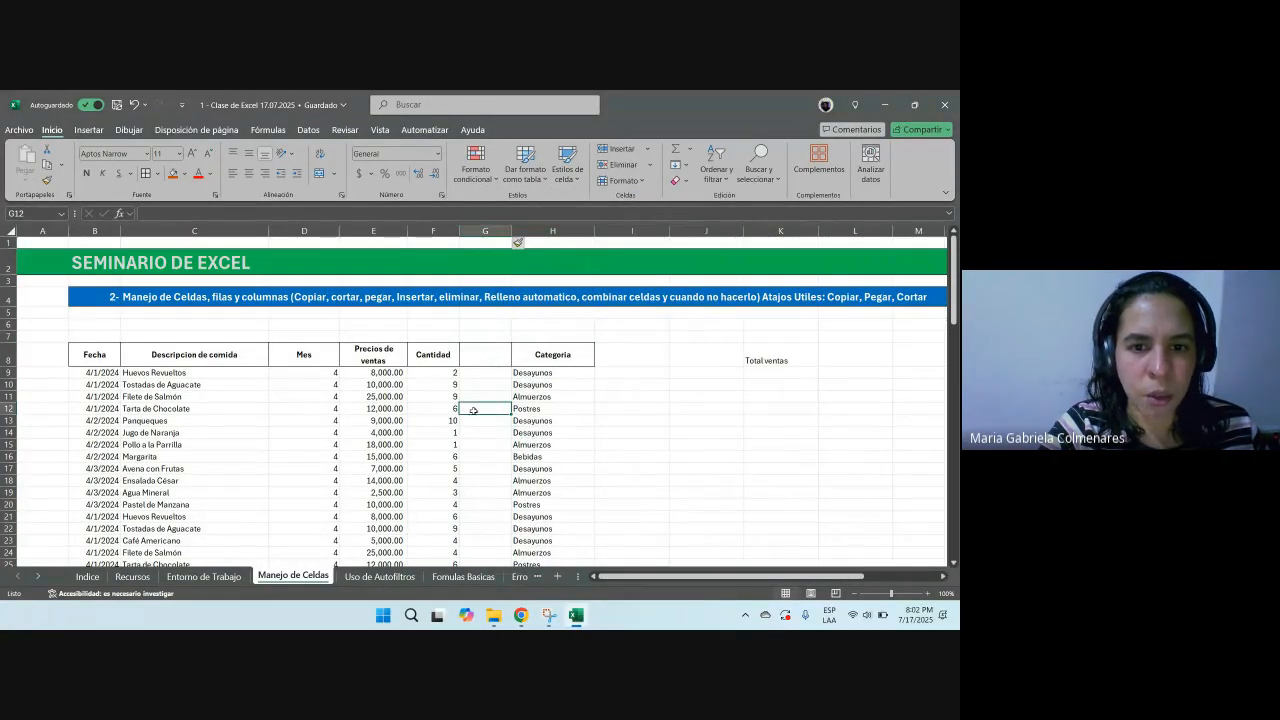
Step: Enter the header Total in cell G8 of the new column
click(483, 355)
text(Tptal Venta)
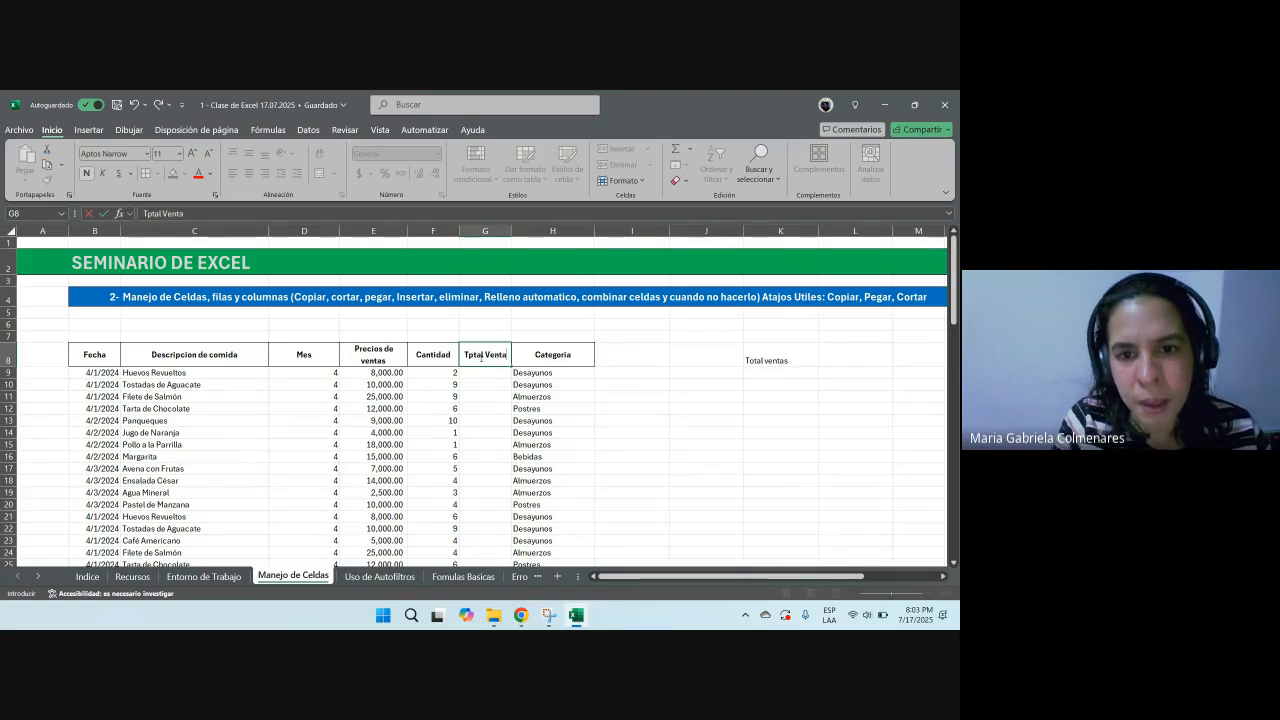
key(BackSpace)
key(BackSpace)
key(BackSpace)
key(BackSpace)
key(BackSpace)
key(BackSpace)
key(BackSpace)
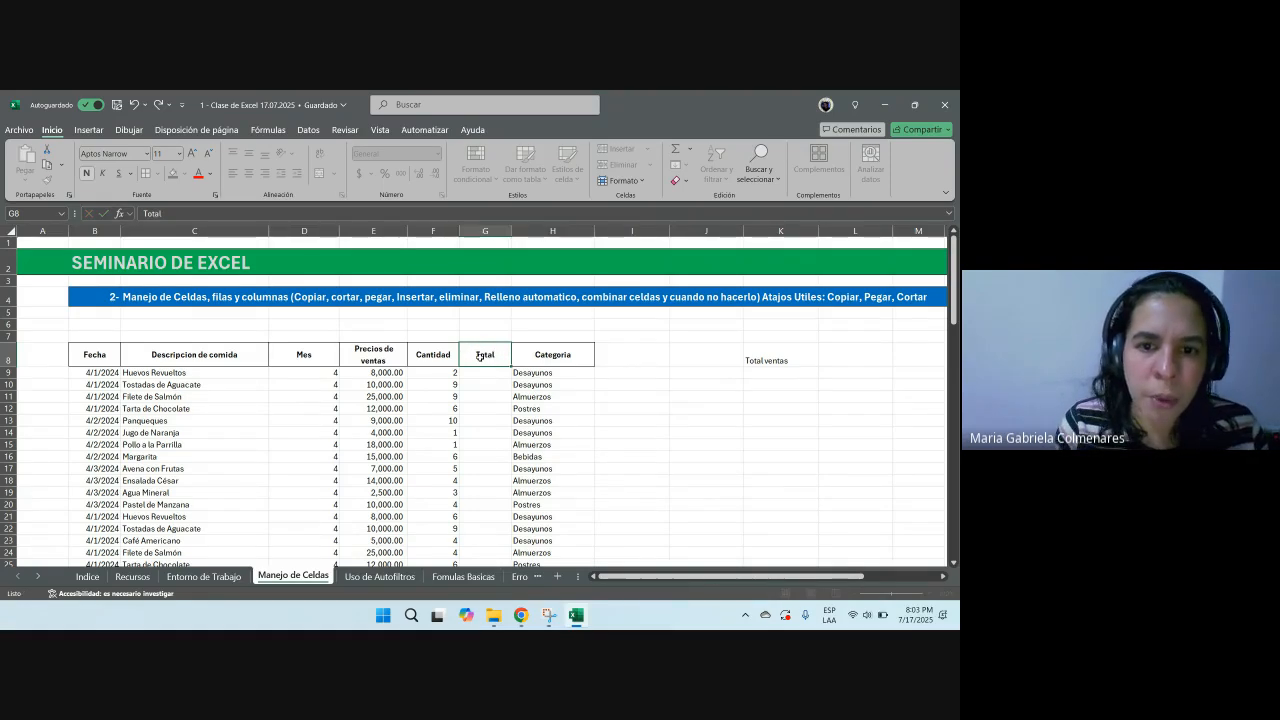
key(Return)
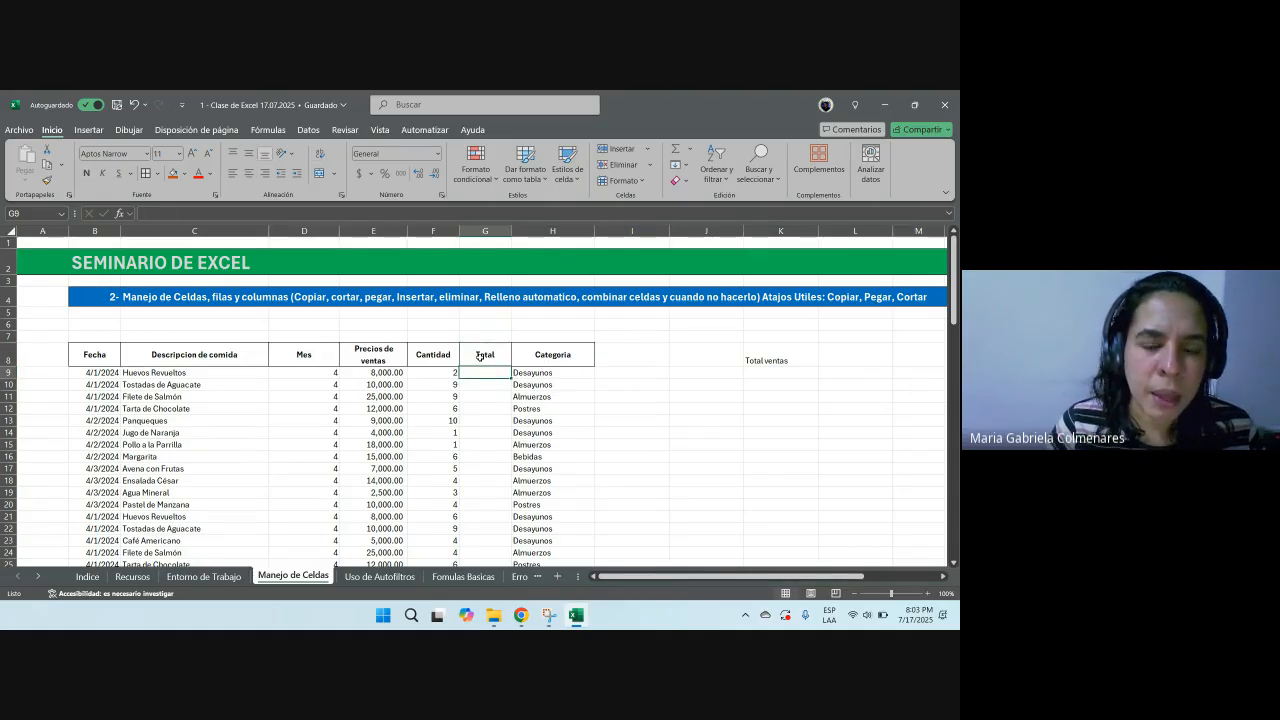
Step: Practise moving between the cells of row 9 from the keyboard
key(Left)
key(Left)
key(Right)
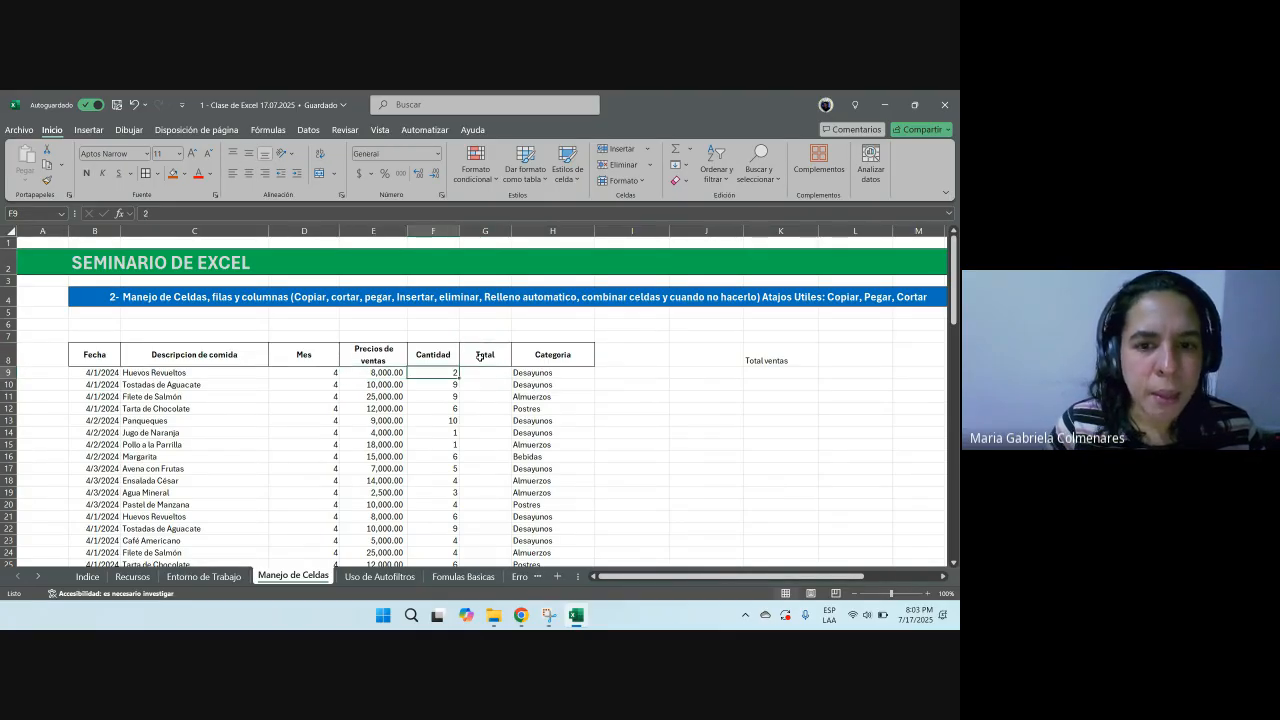
key(Right)
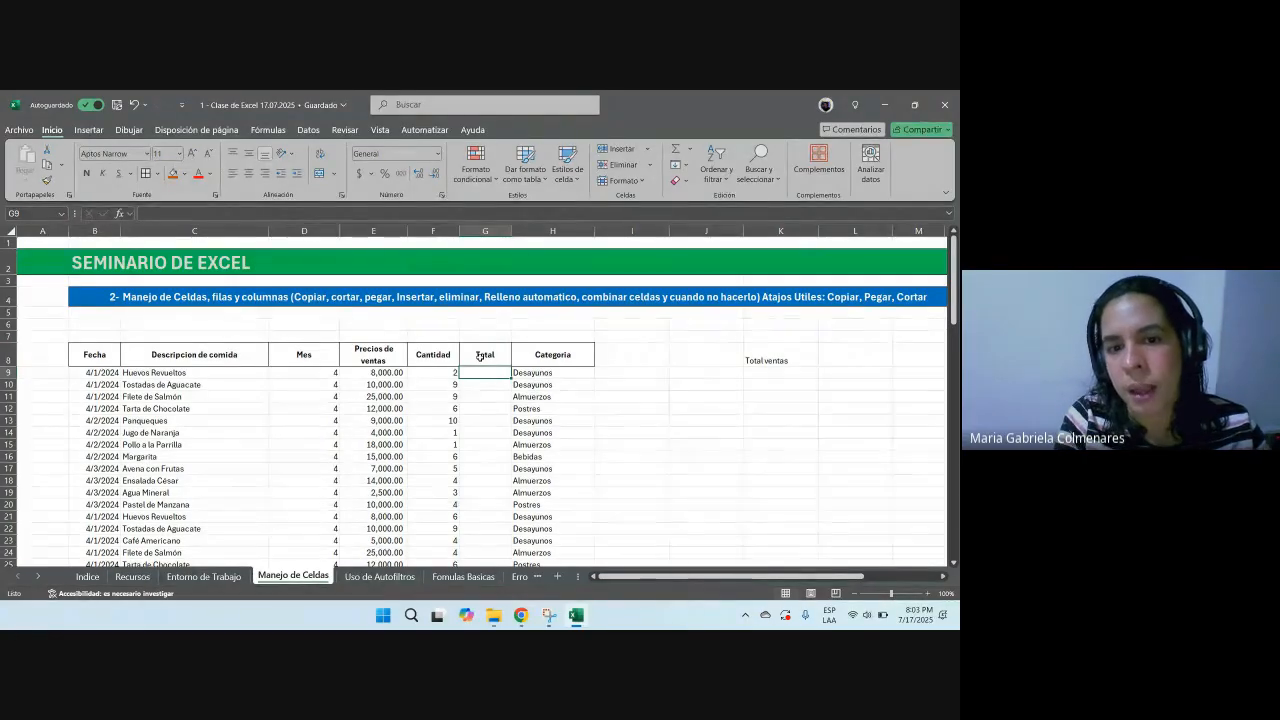
key(Right)
key(Left)
key(Left)
key(Left)
key(Right)
key(Right)
key(Right)
key(Right)
key(Right)
key(Left)
key(Left)
key(Left)
key(Left)
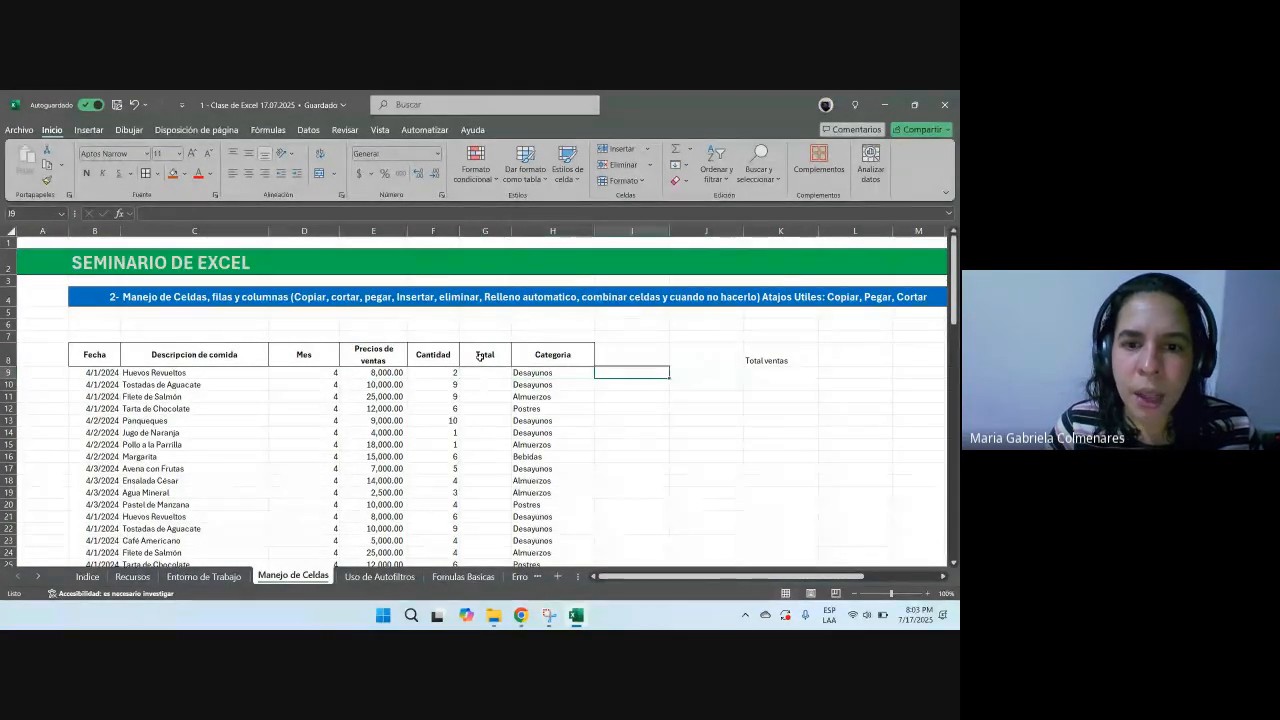
key(Right)
key(Right)
key(Right)
key(Right)
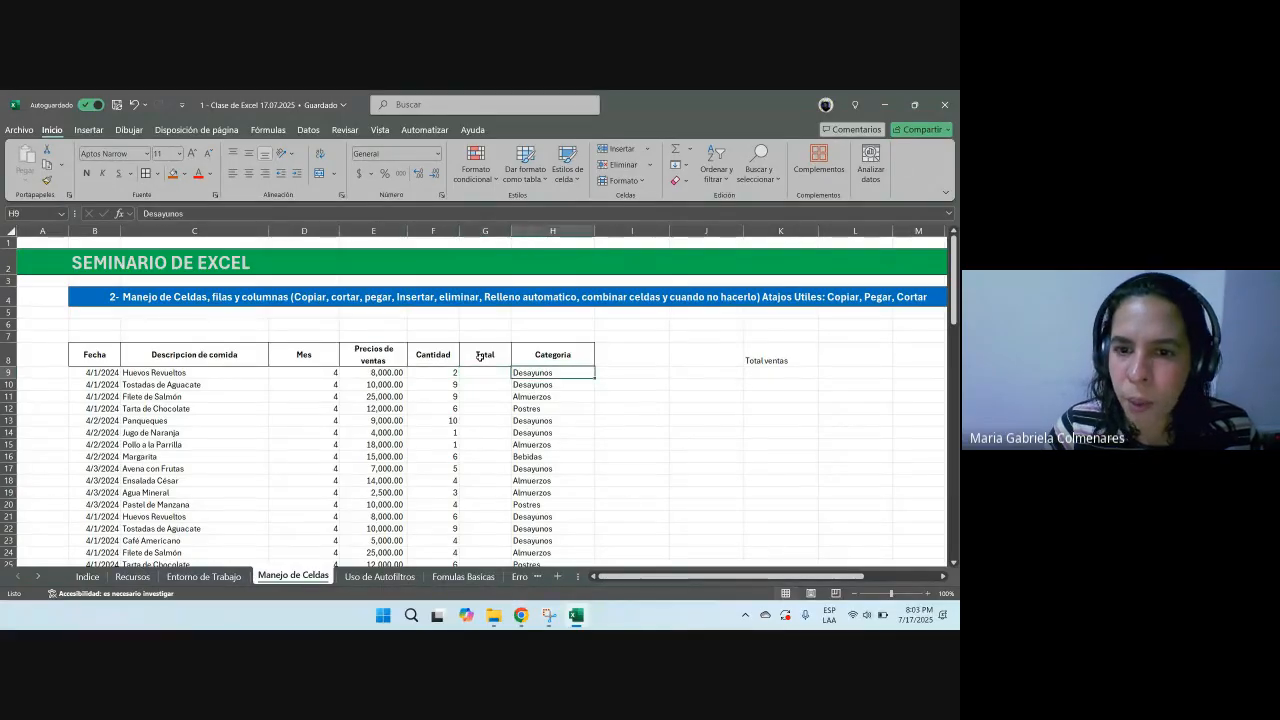
text(+123230)
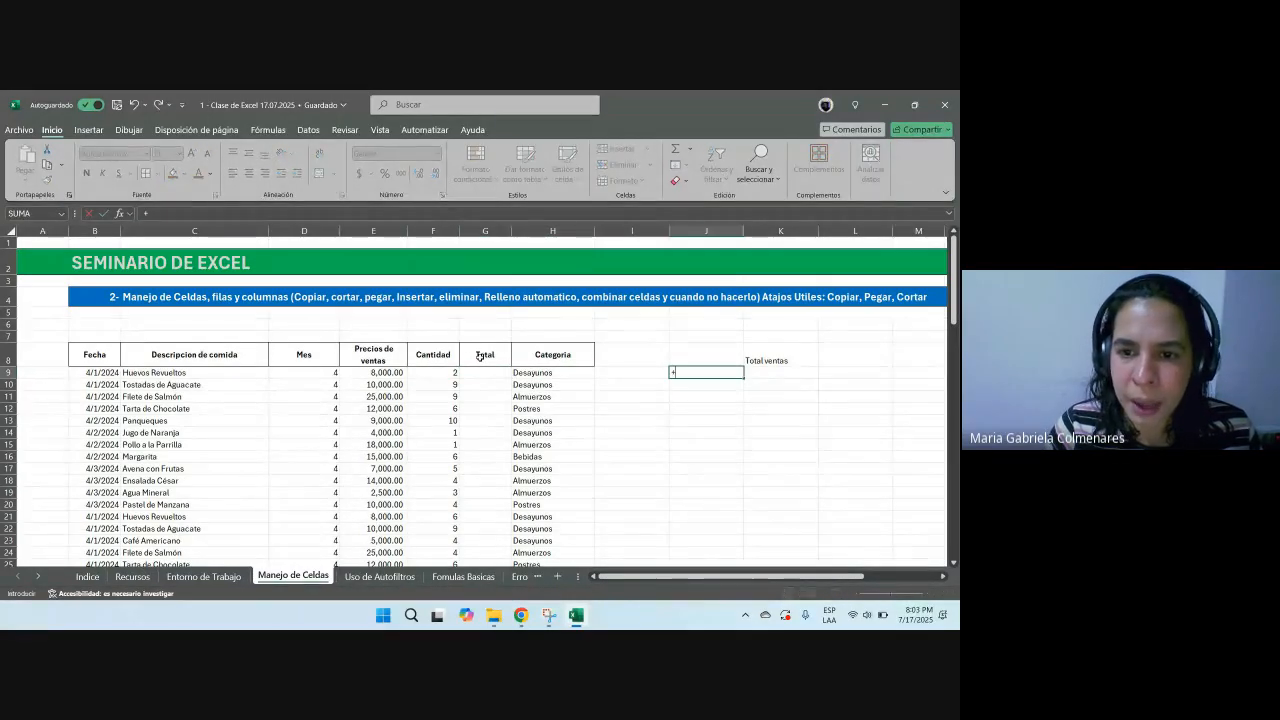
key(Escape)
key(Left)
key(Left)
key(Left)
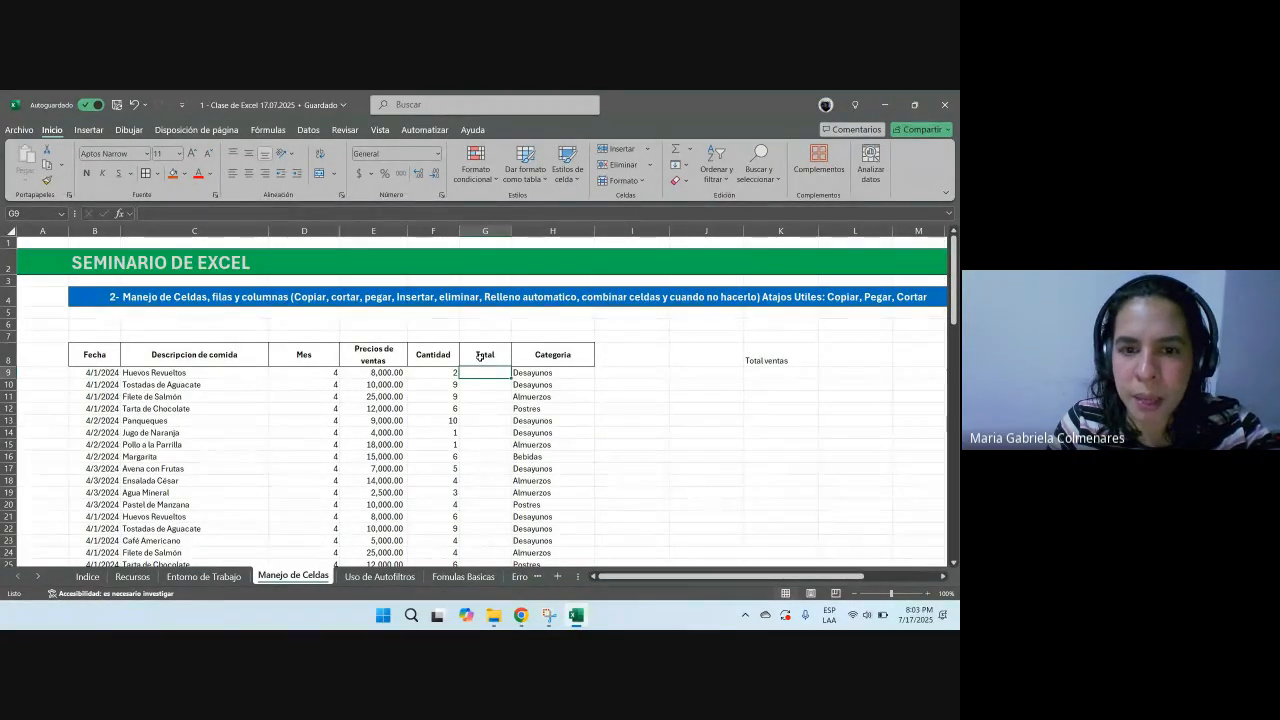
text(=)
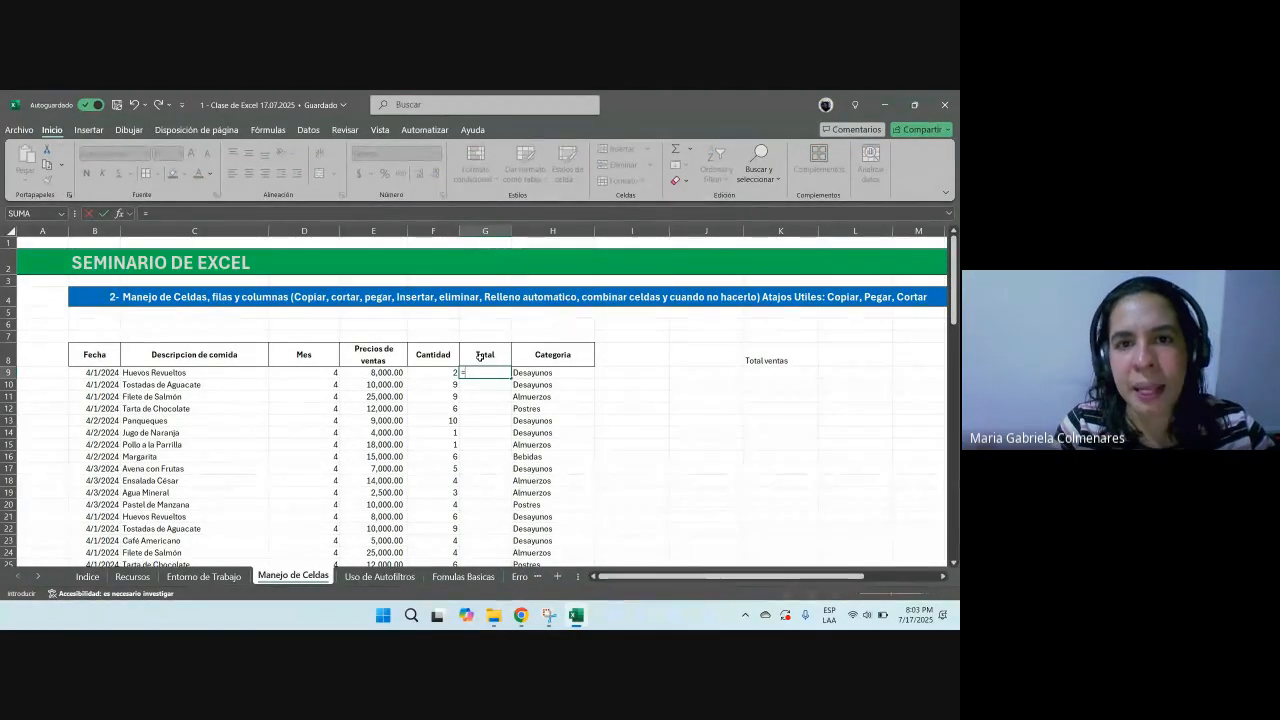
key(Escape)
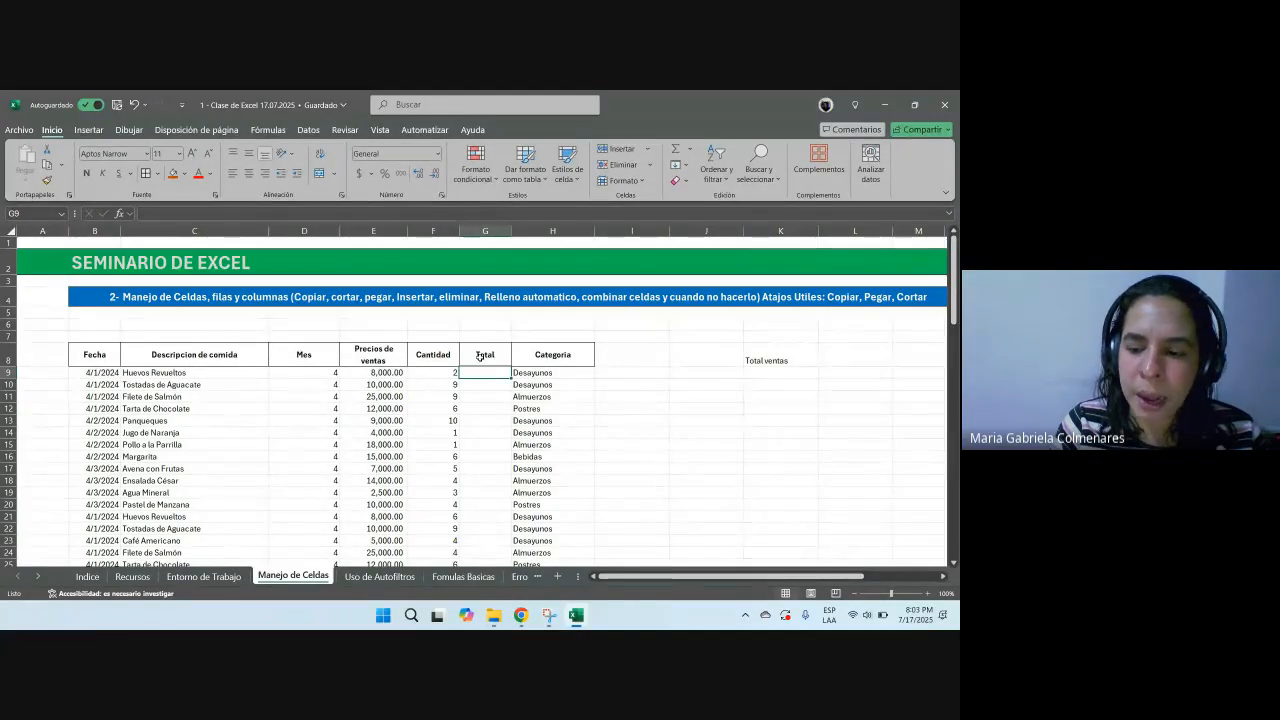
Step: Enter the formula =+E9*F9 in cell G9 to multiply the price by the quantity
text(+)
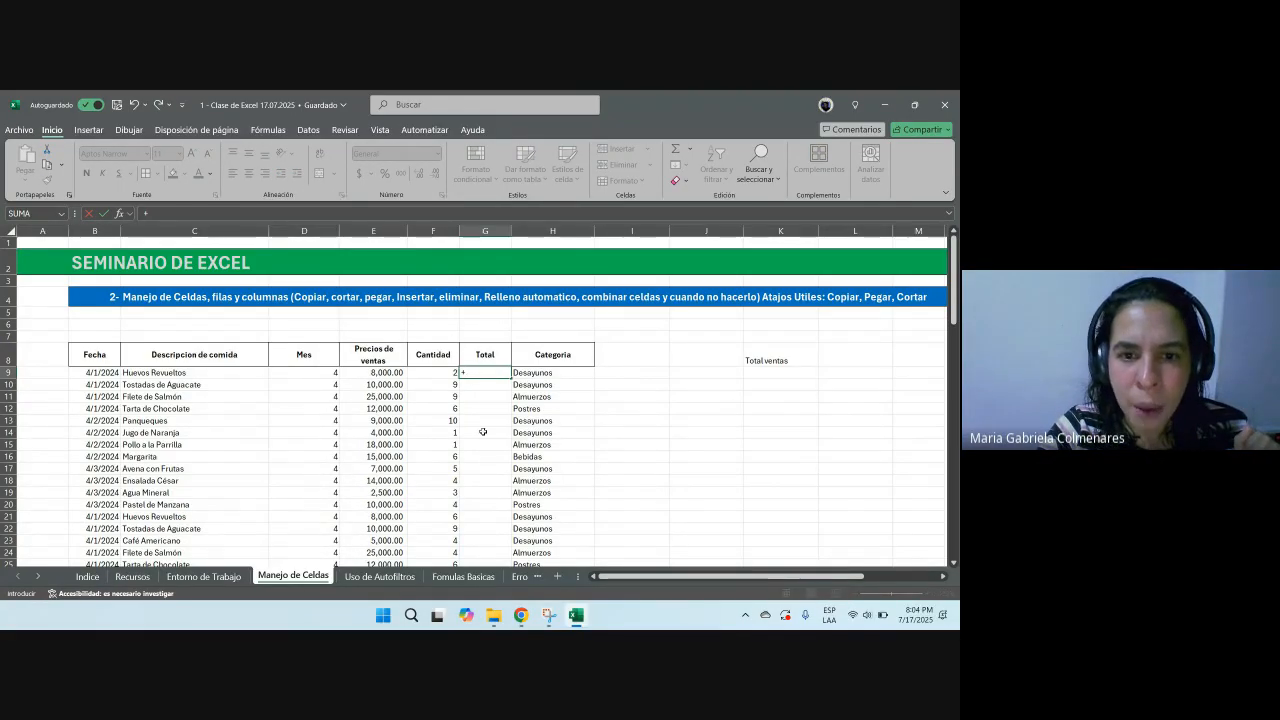
click(361, 372)
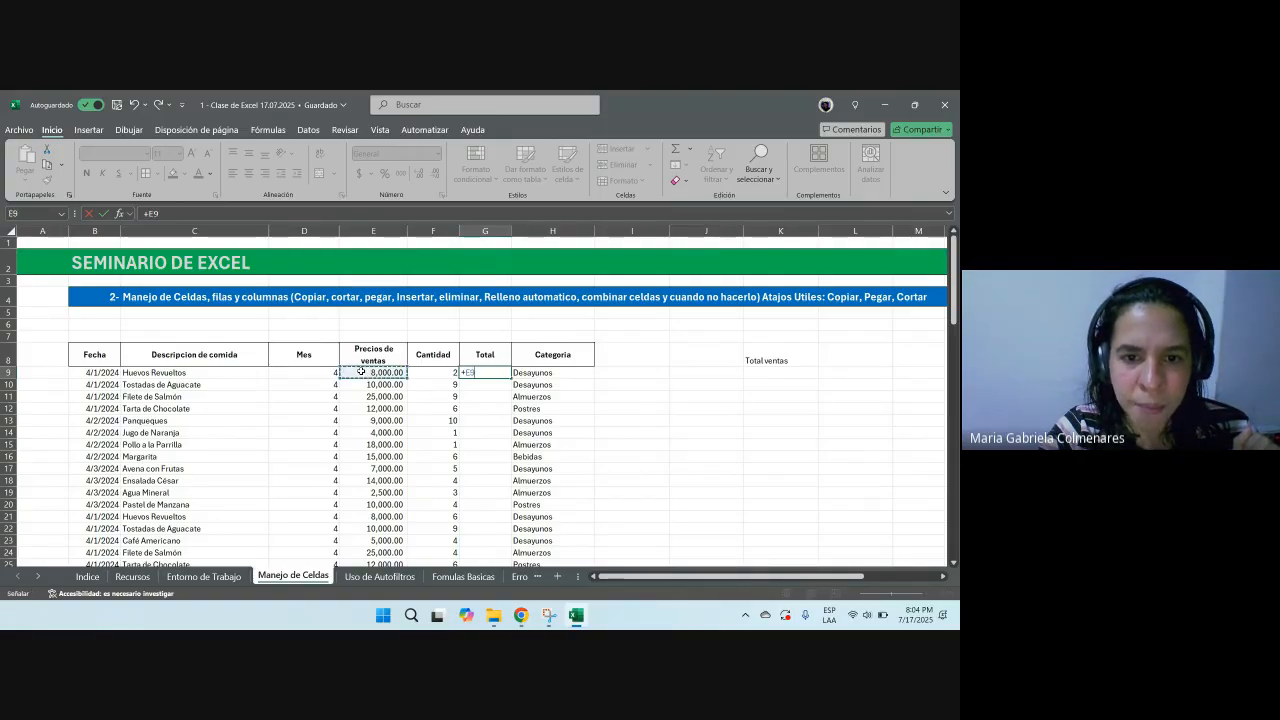
mouse_move(515, 623)
text(*)
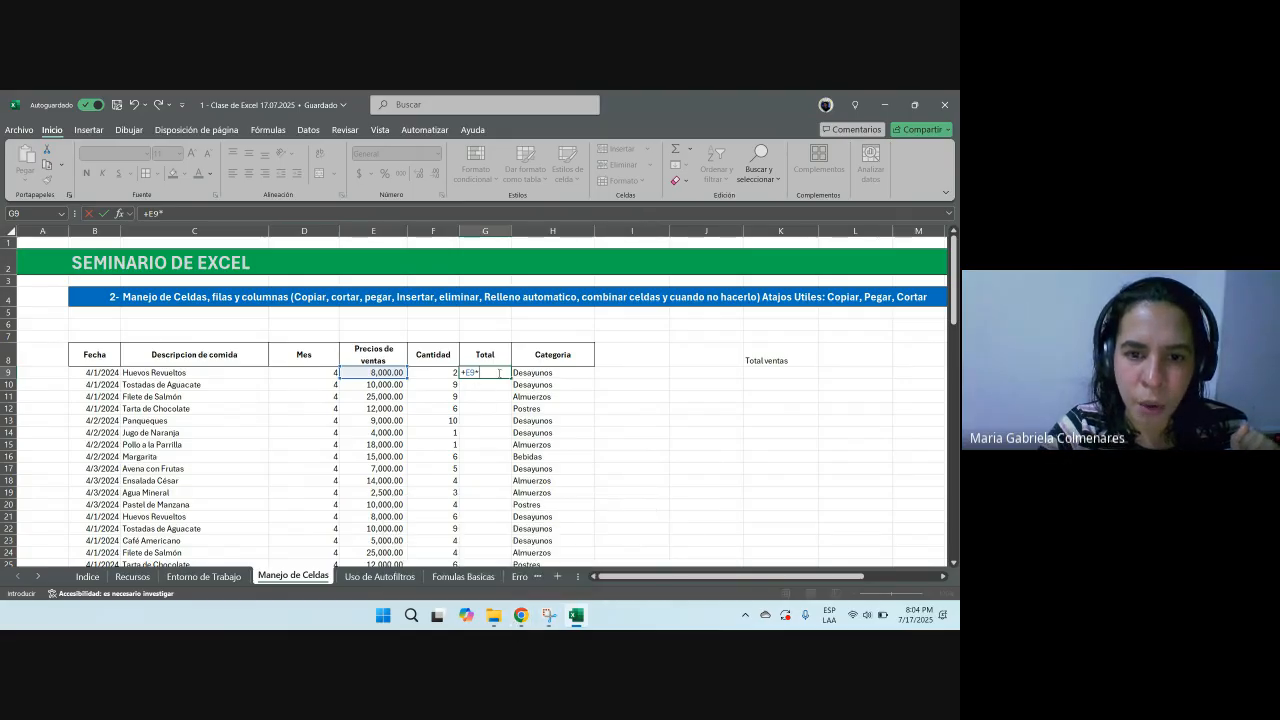
click(419, 372)
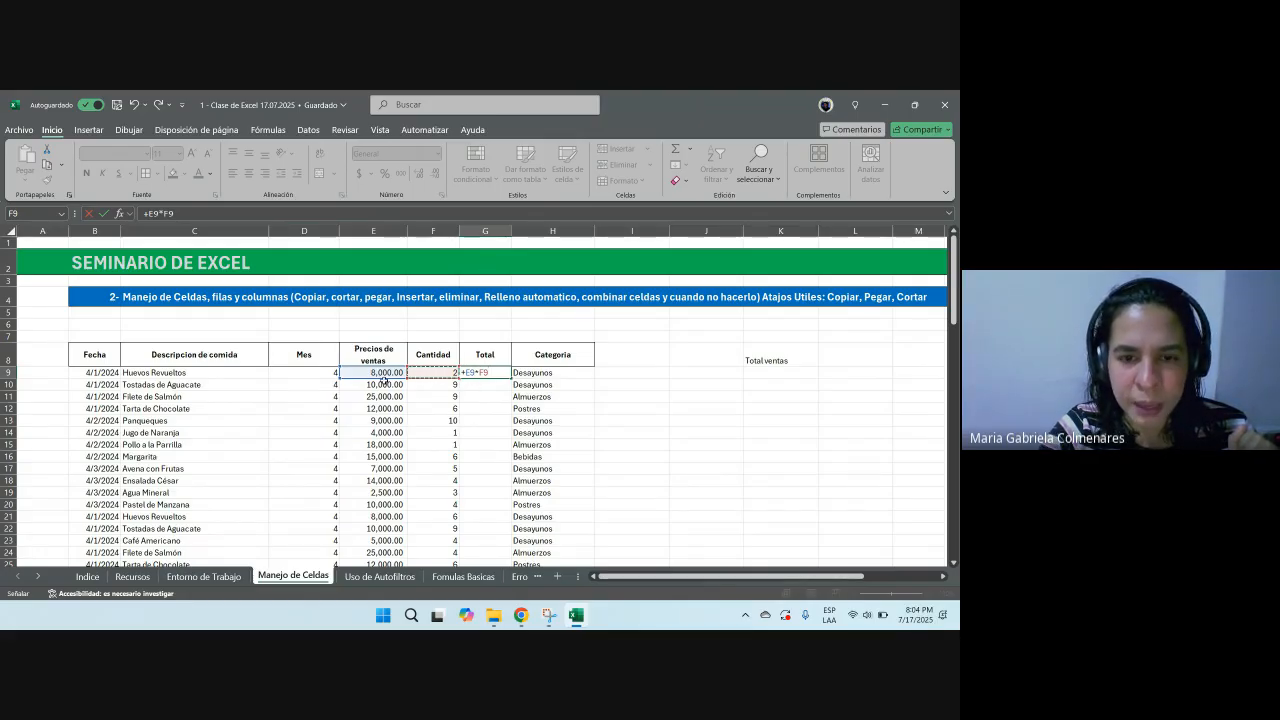
click(478, 371)
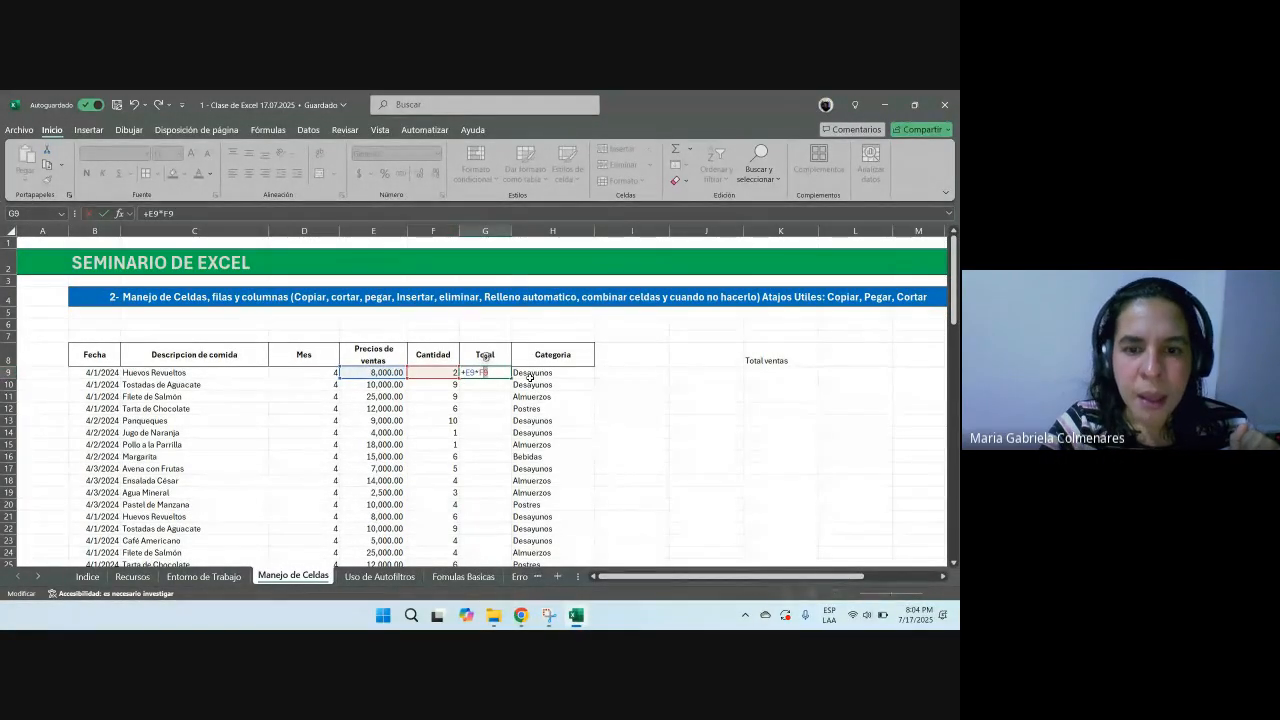
key(ctrl+Return)
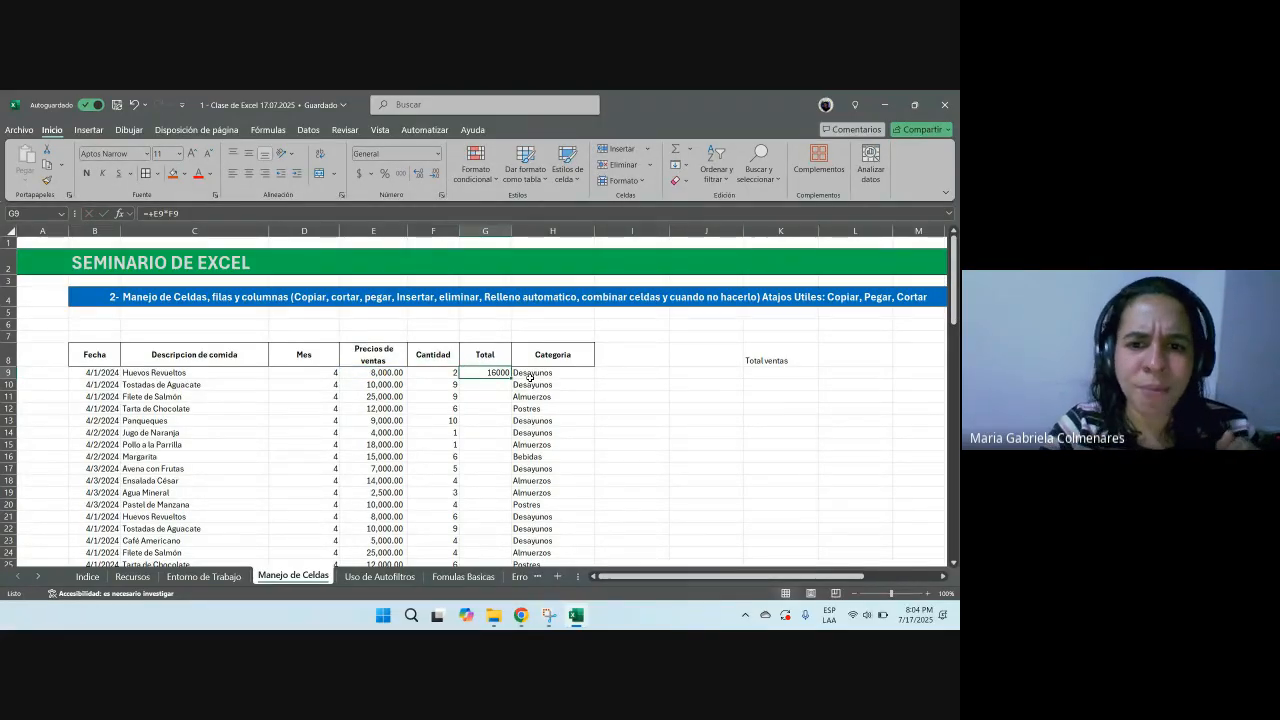
Step: Apply the thousands-separator number style to the total in cell G9
click(401, 175)
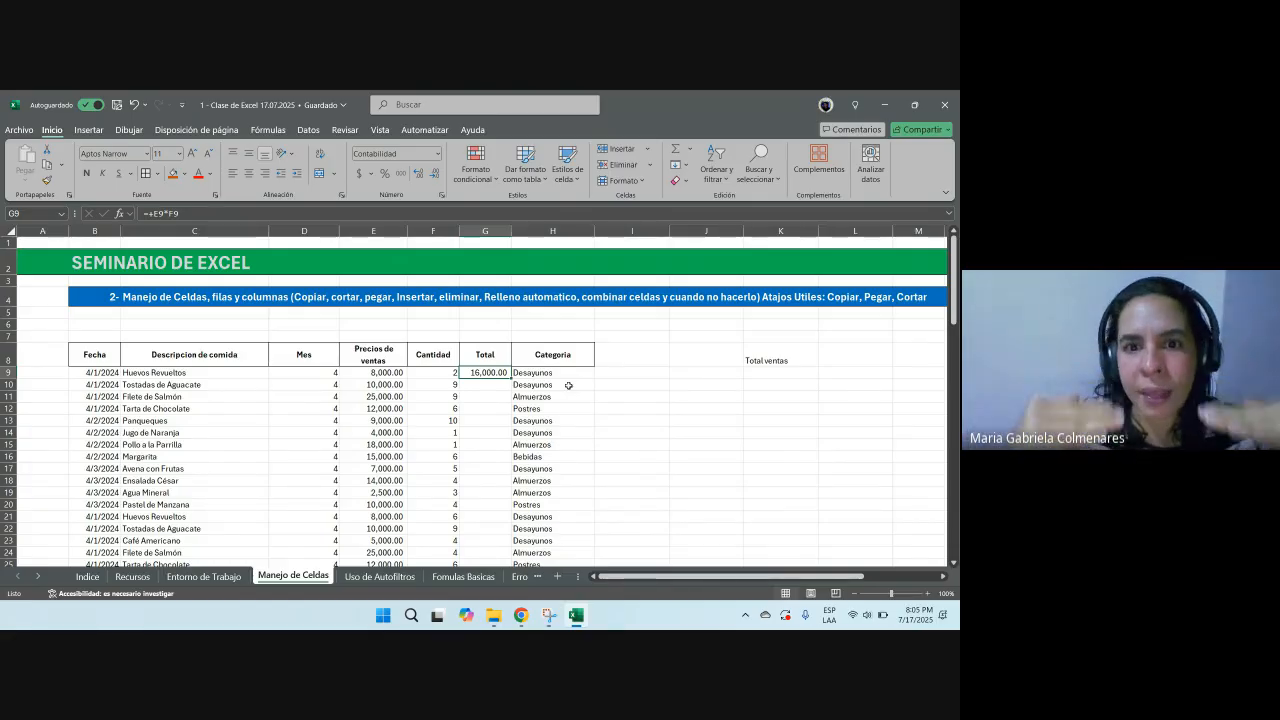
Step: Enter the formulas =+E10*F10 in G10 and =+E11*F11 in G11 for the next totals
key(Down)
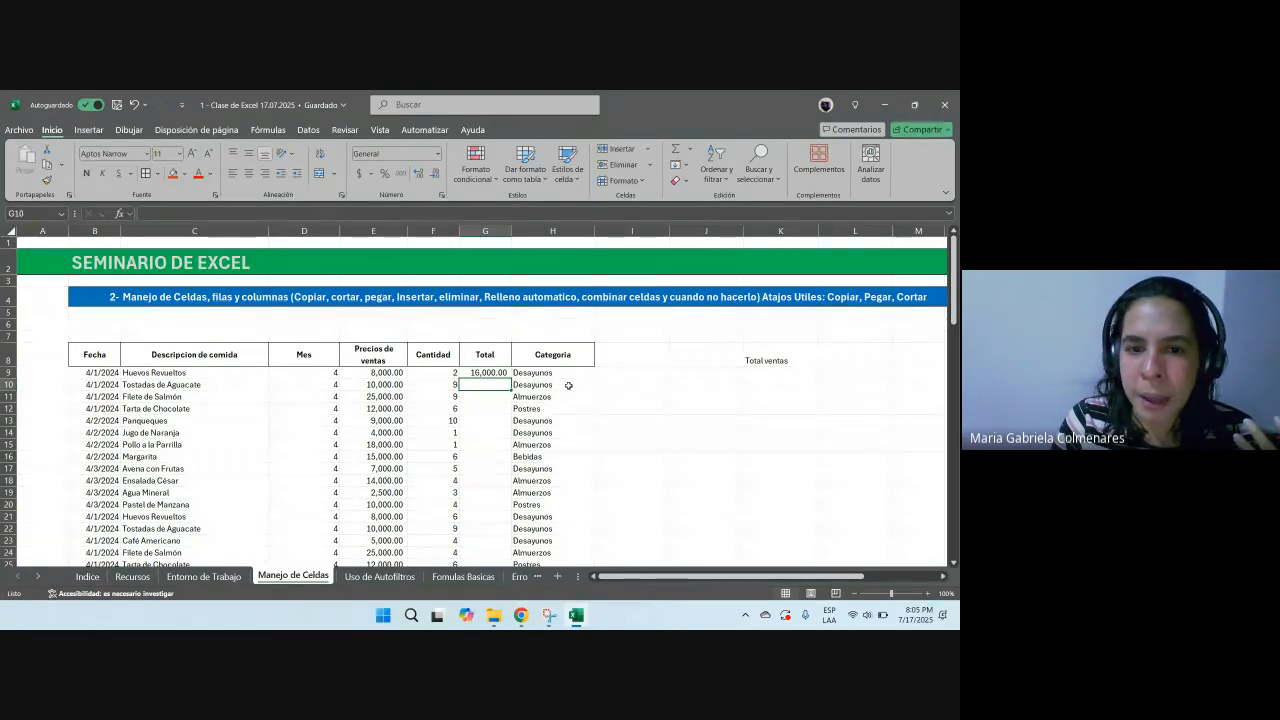
text(+)
click(398, 385)
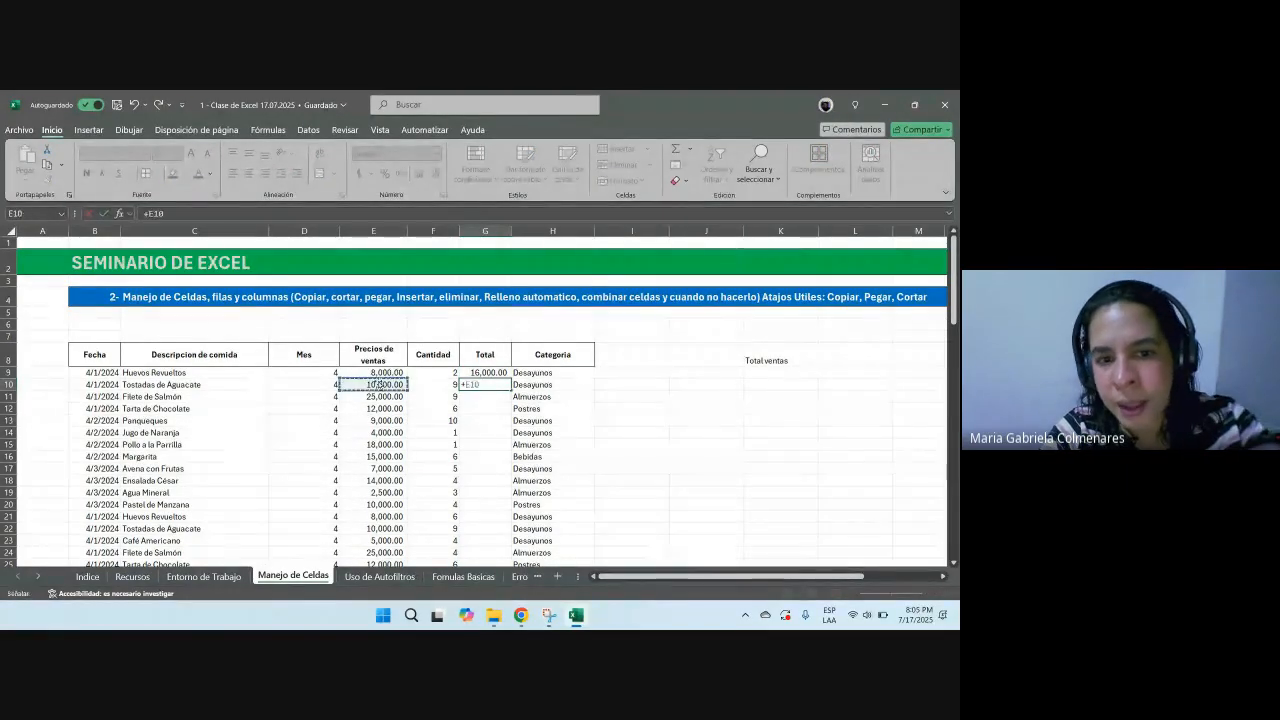
text(*)
click(452, 385)
key(Return)
text(+)
click(380, 395)
text(*)
click(431, 395)
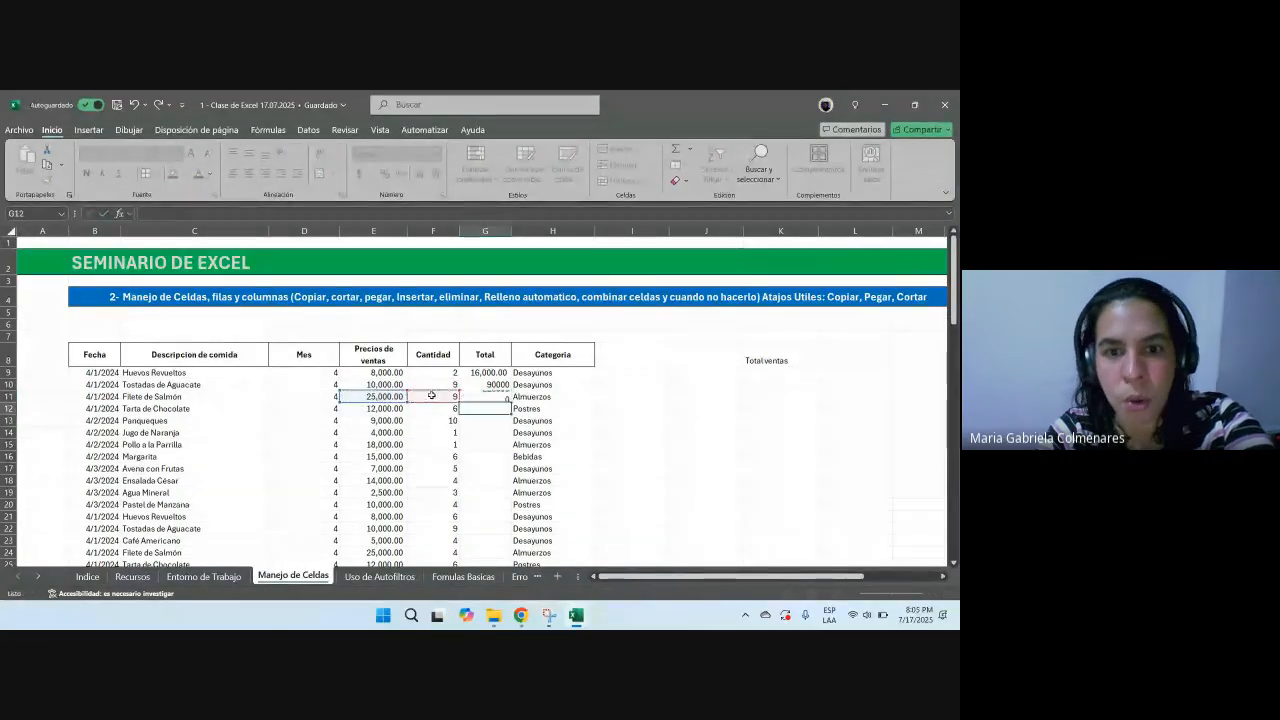
key(Return)
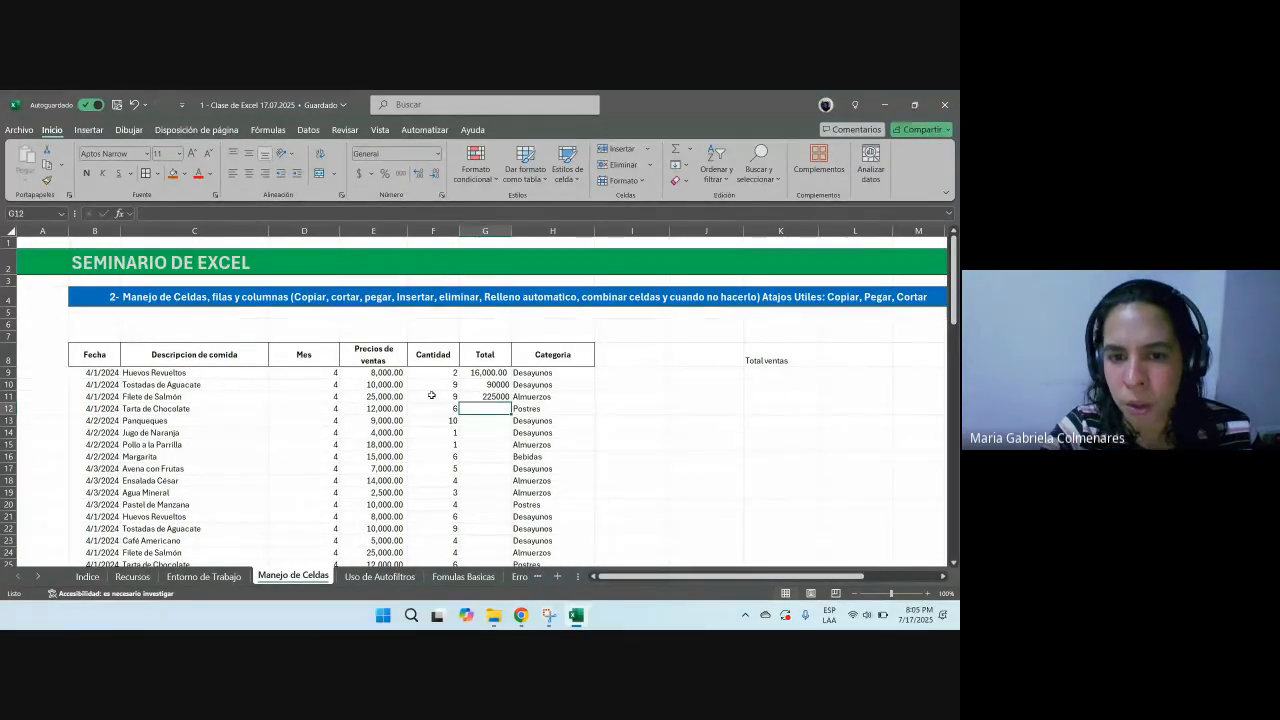
Step: Clear the contents of the Total cells G9 to G11
drag(490, 374, 492, 392)
key(Delete)
click(488, 375)
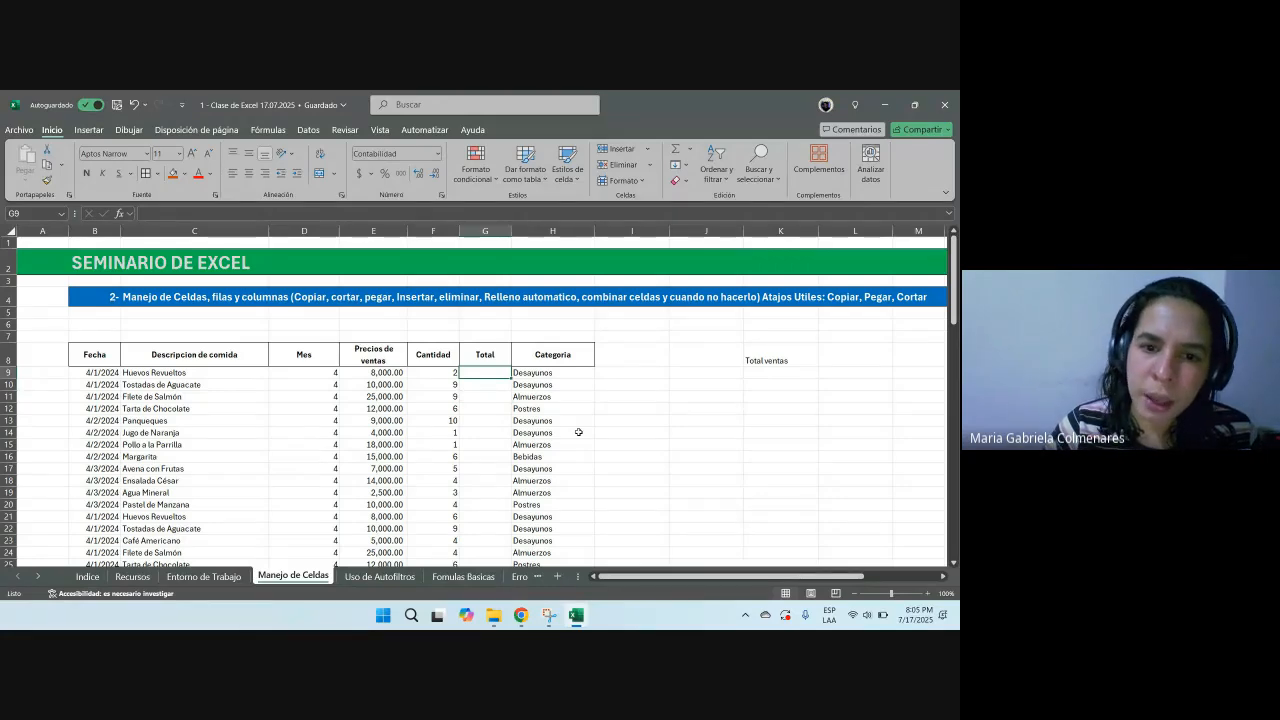
Step: Re-enter the formula =+E9*F9 in cell G9 by picking the price and quantity cells
text(+)
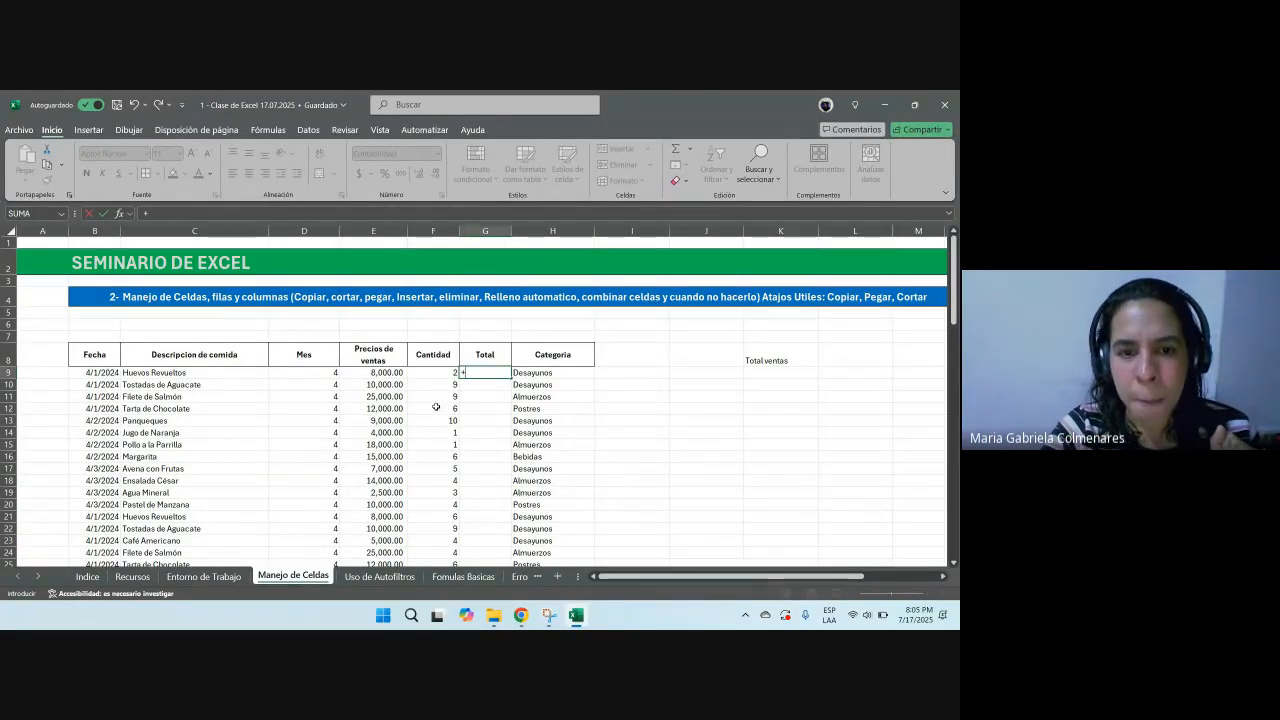
click(376, 372)
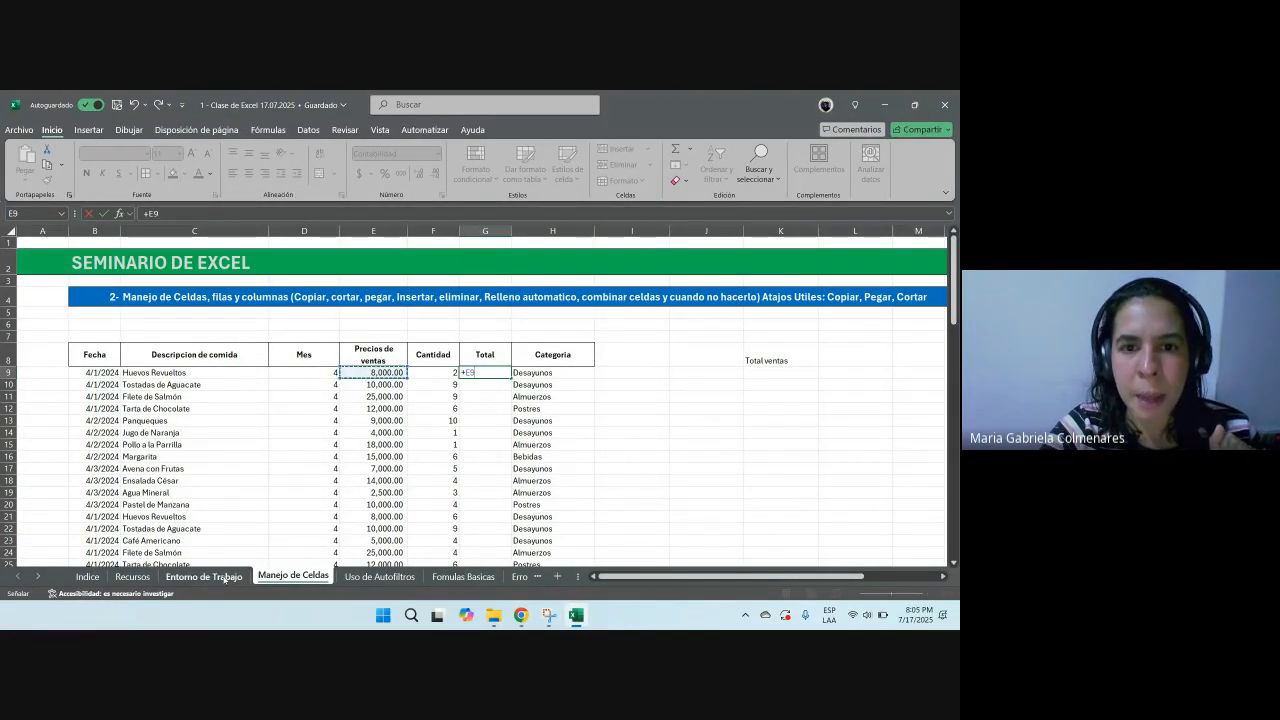
text(*)
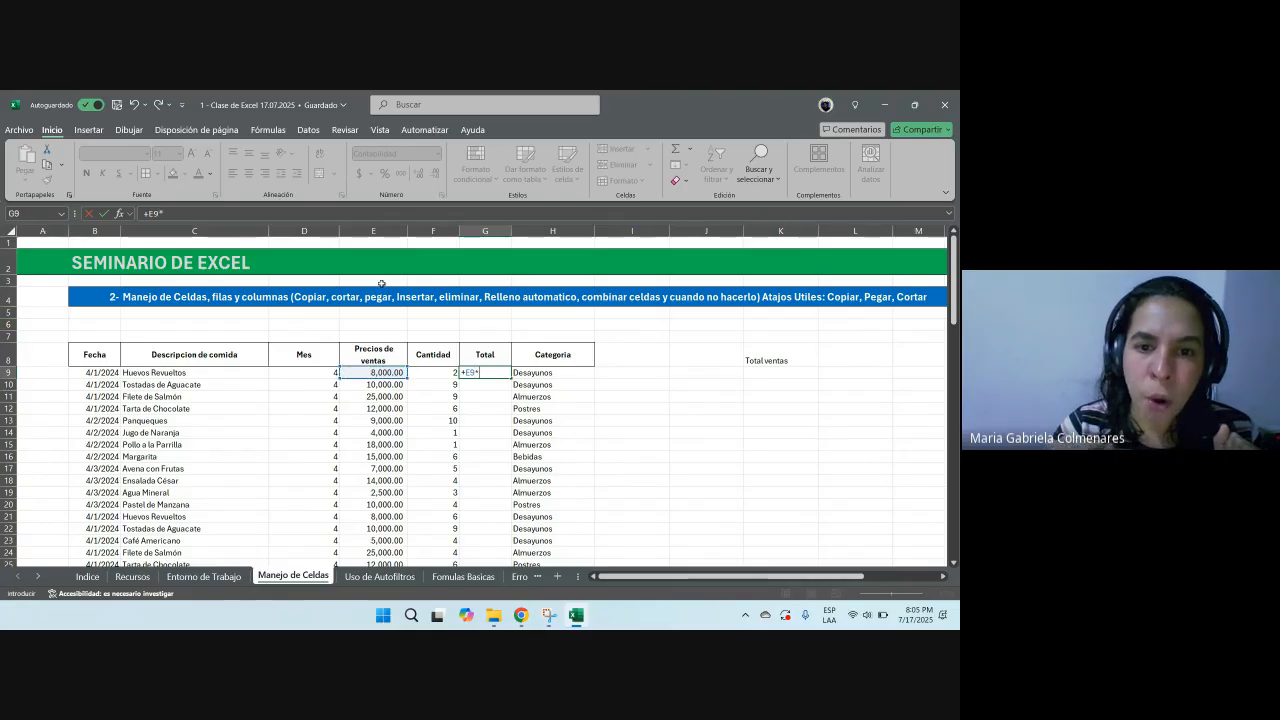
click(435, 372)
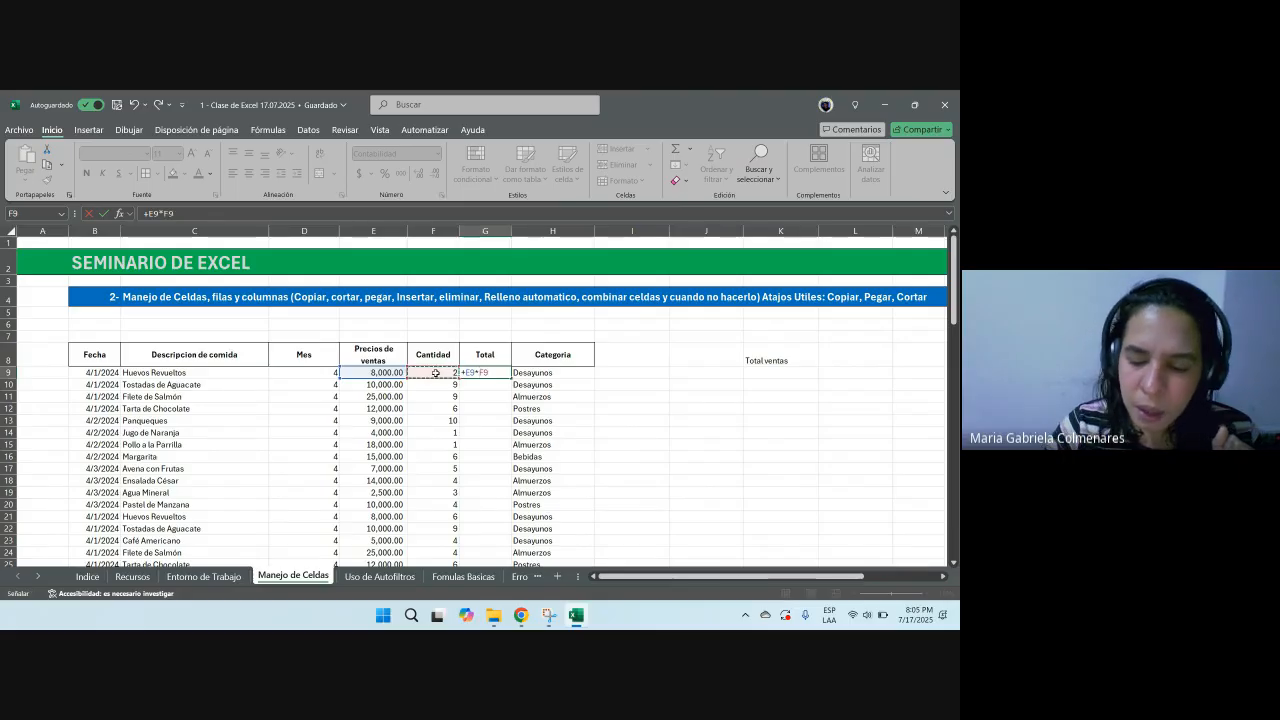
key(Return)
Step: Move across the cells of row 9 and back to the Total cell using the keyboard
key(Up)
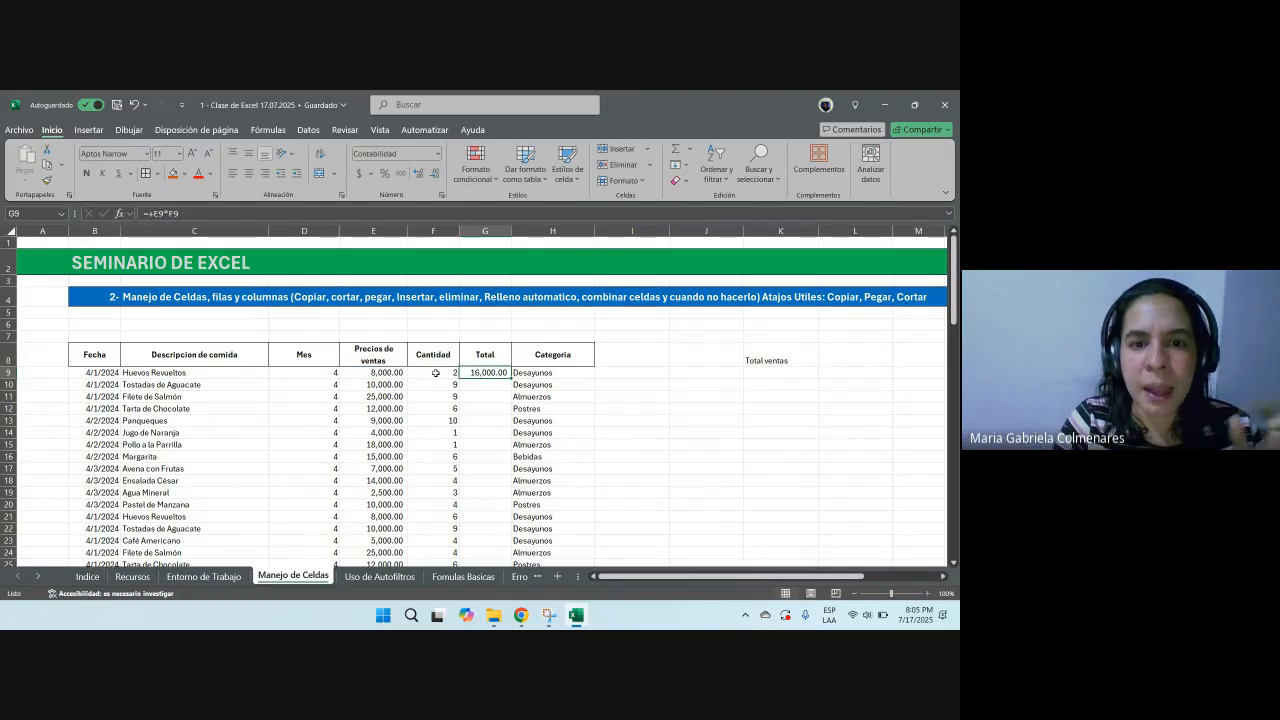
key(Left)
key(Left)
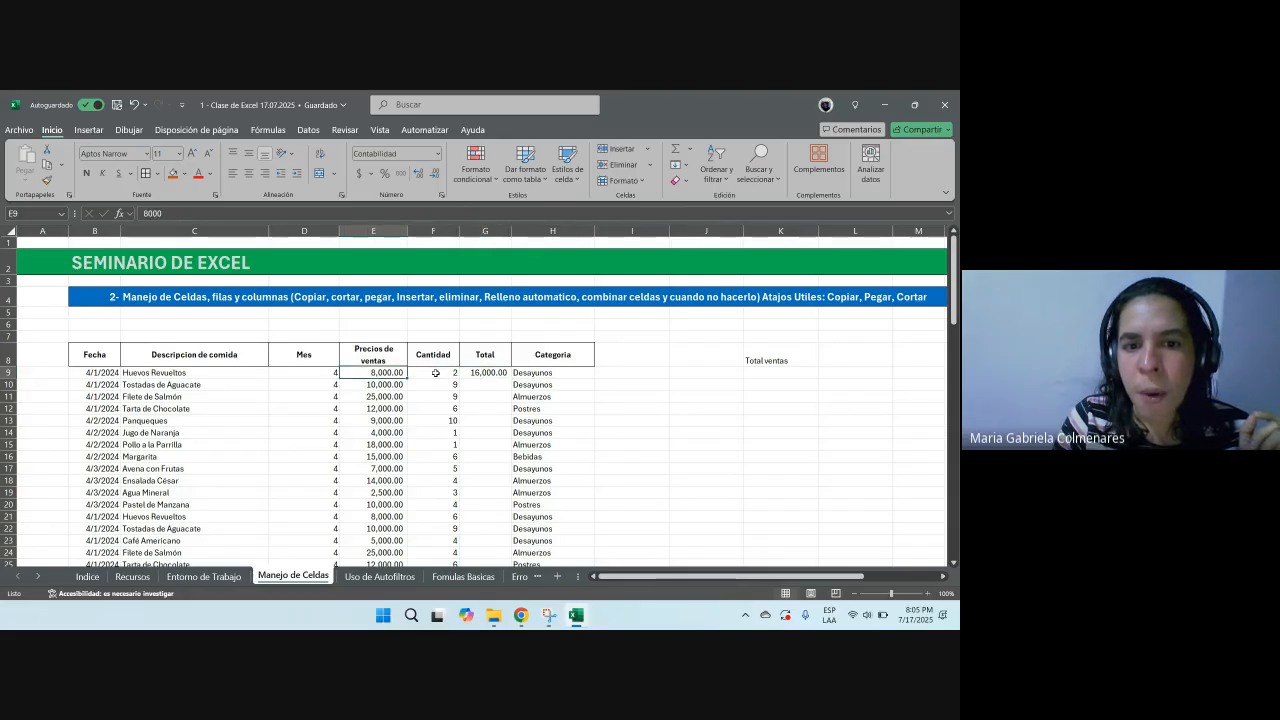
key(Right)
key(Right)
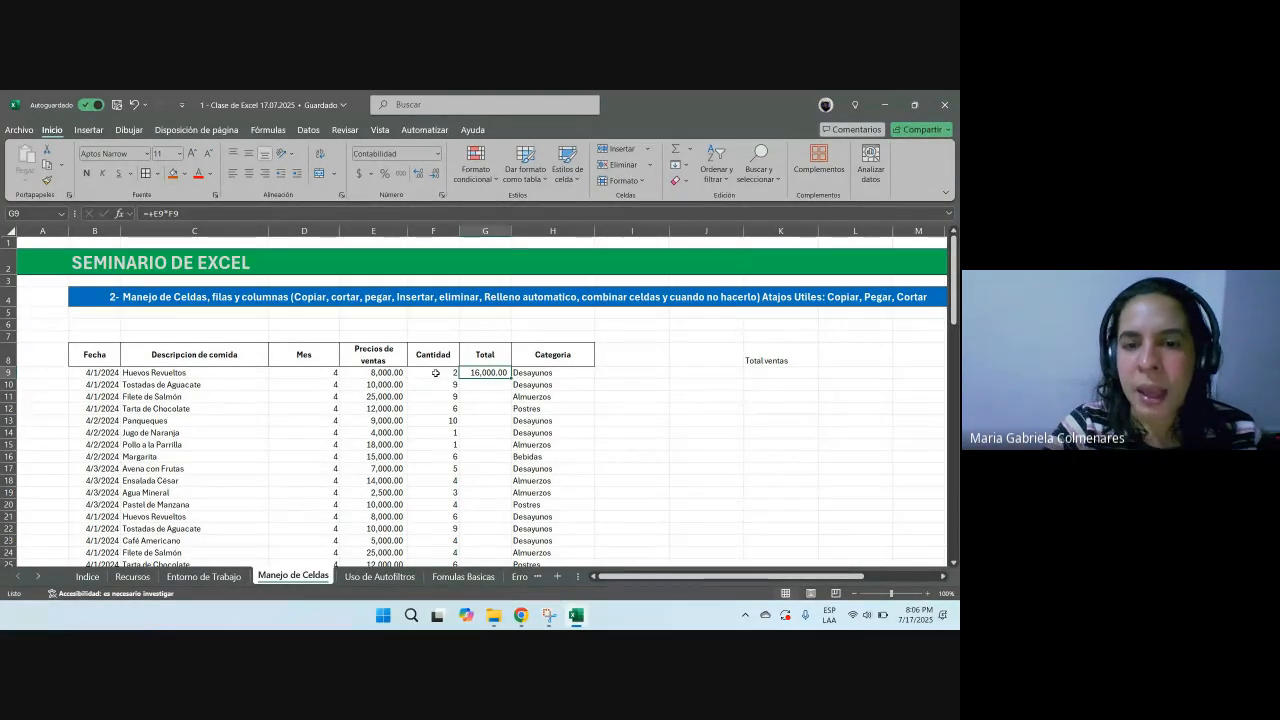
Step: Copy the G9 formula down the whole Total column with the fill handle
click(928, 595)
click(928, 595)
click(928, 595)
click(928, 595)
click(928, 595)
drag(704, 577, 663, 578)
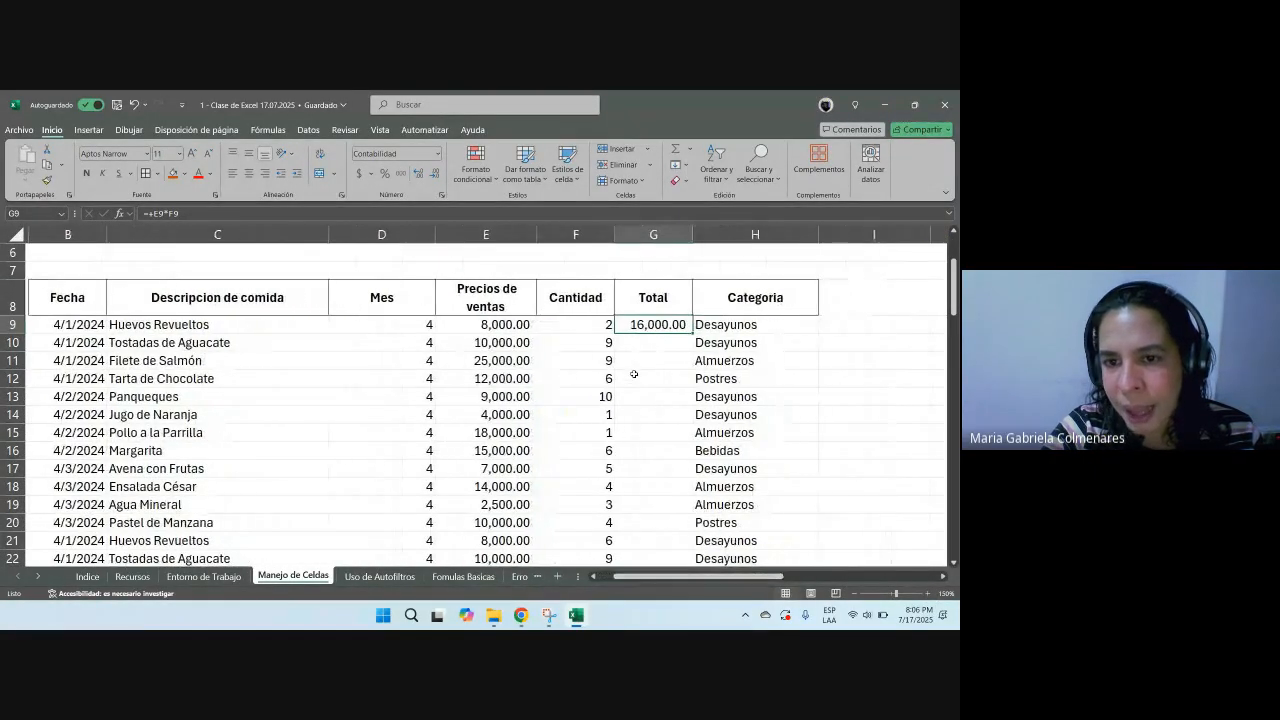
scroll(613, 382, down, 2)
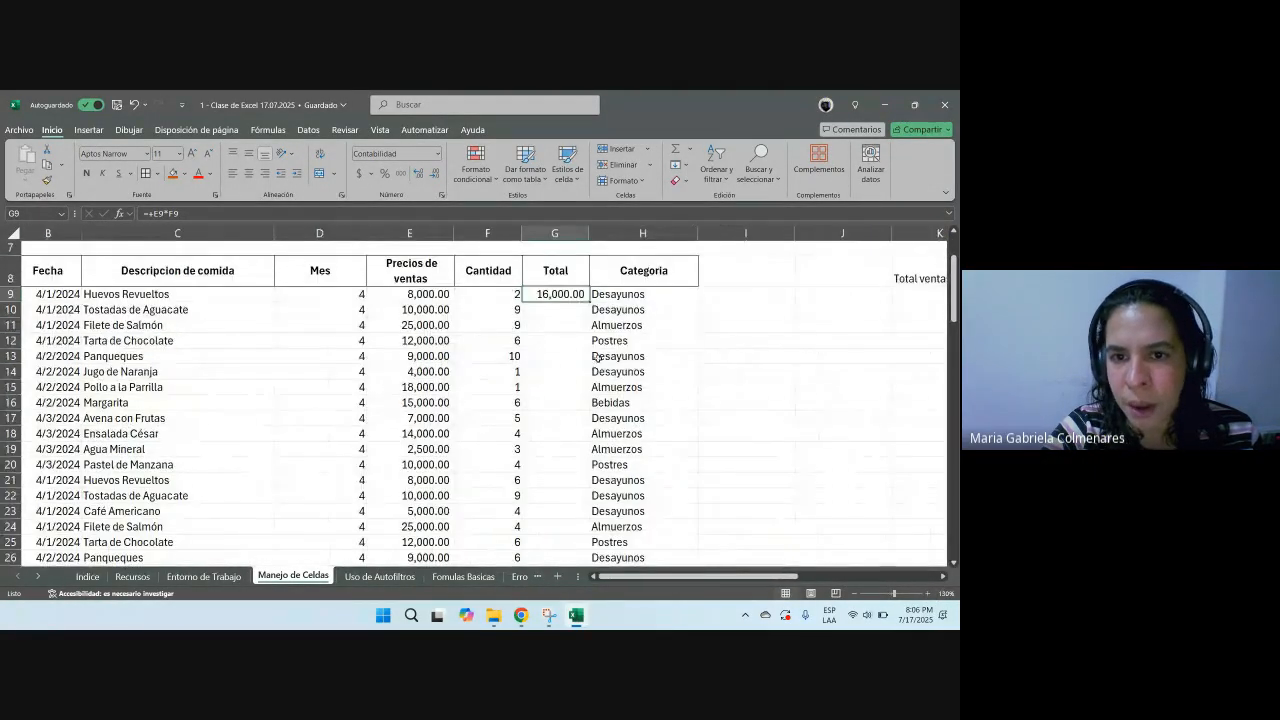
scroll(593, 357, up, 2)
scroll(593, 357, left, 1)
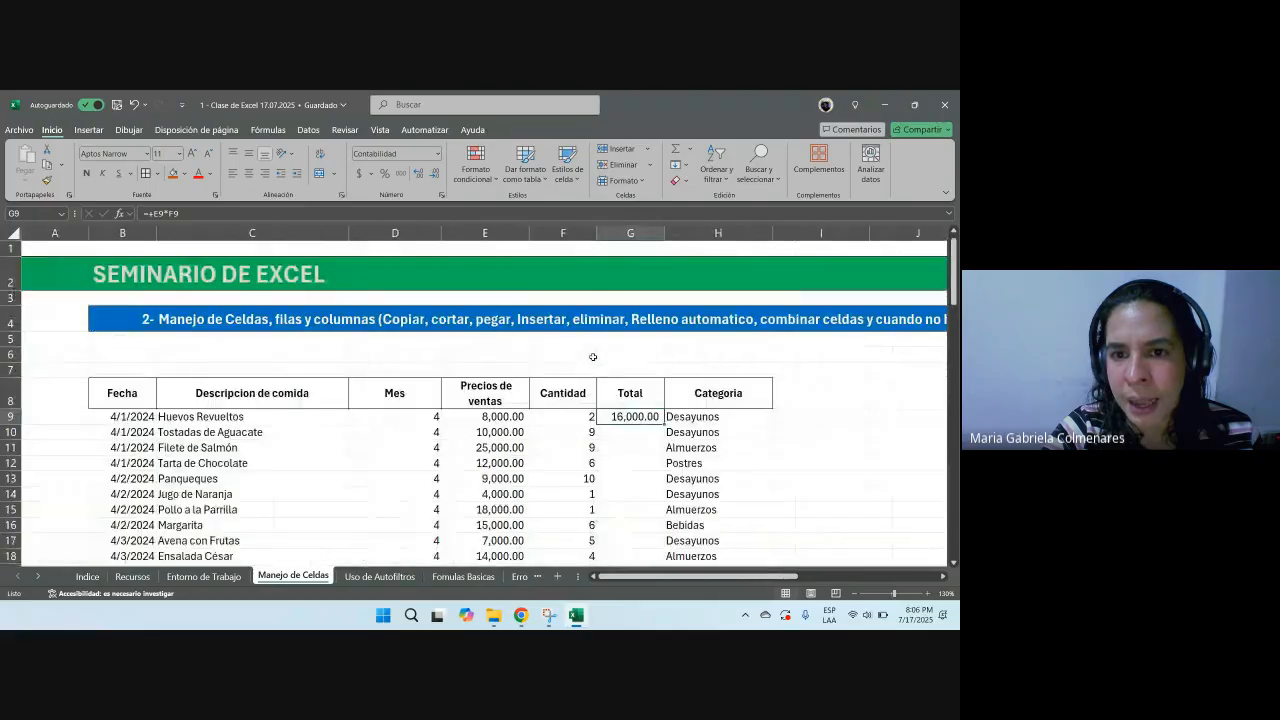
double_click(664, 424)
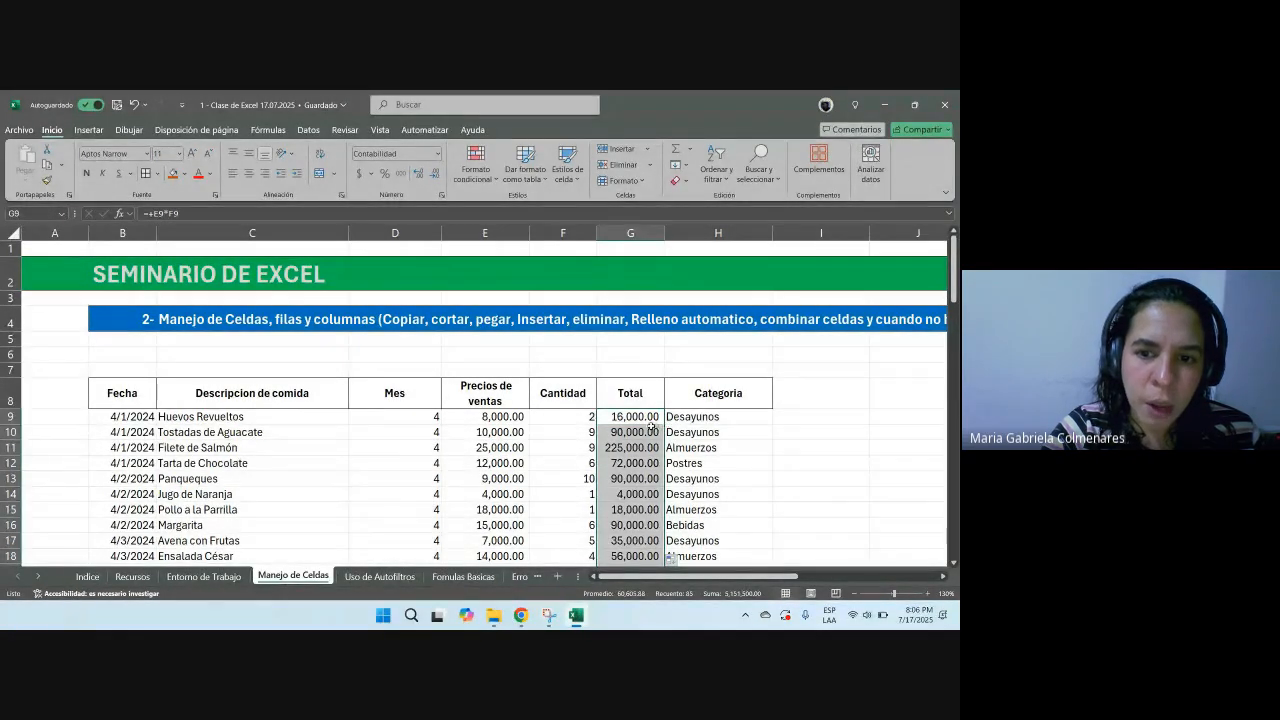
key(ctrl+z)
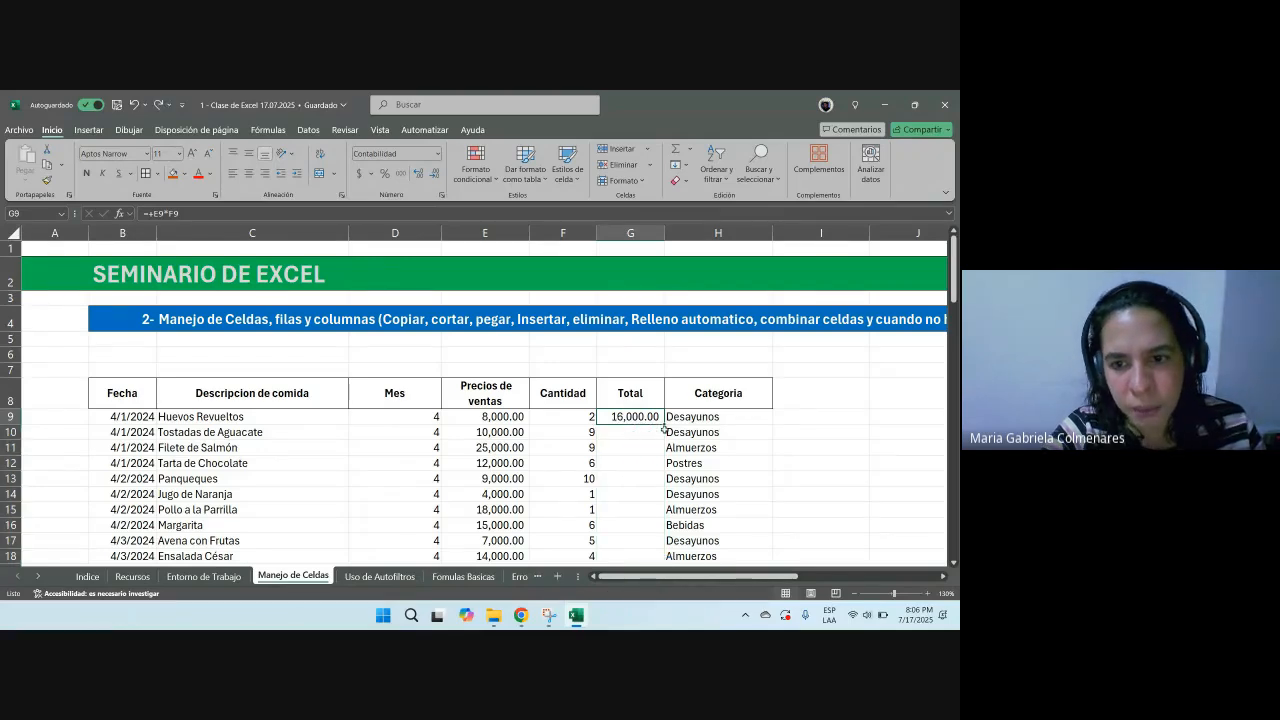
double_click(663, 425)
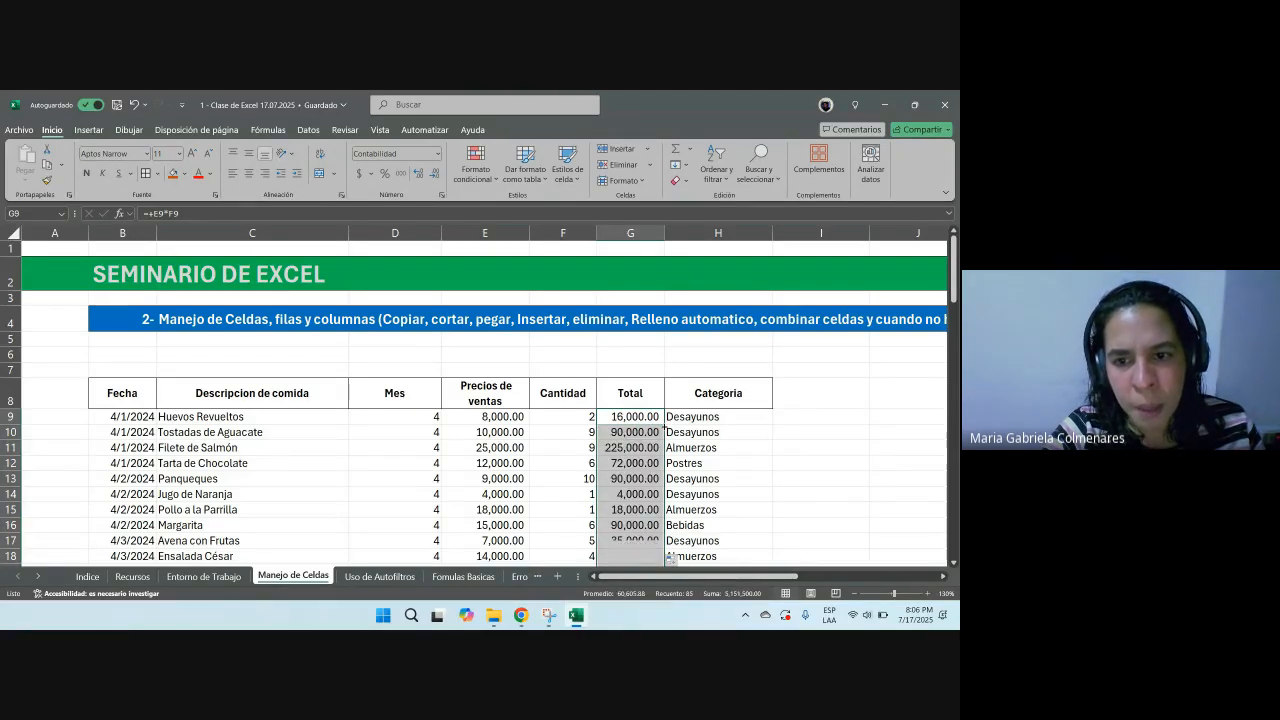
Step: Inspect the copied formulas in the Total column against their price and quantity cells
click(629, 419)
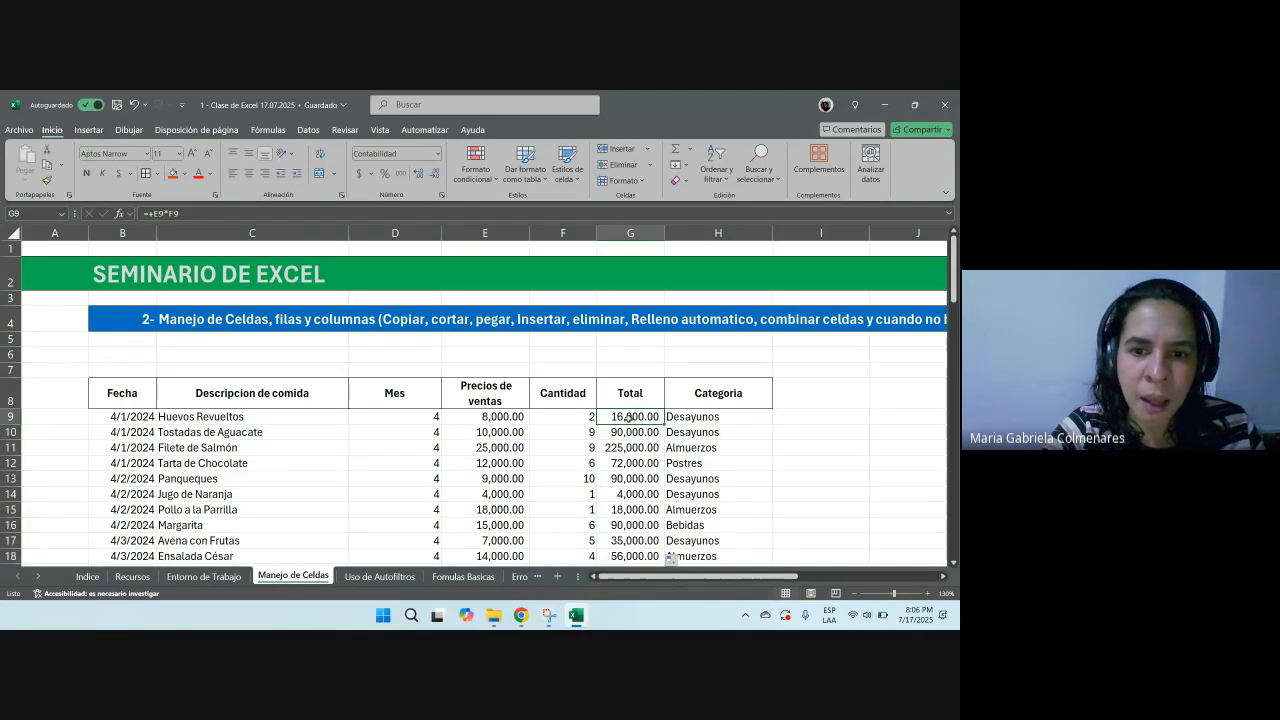
drag(513, 429, 580, 434)
click(631, 435)
scroll(632, 443, down, 20)
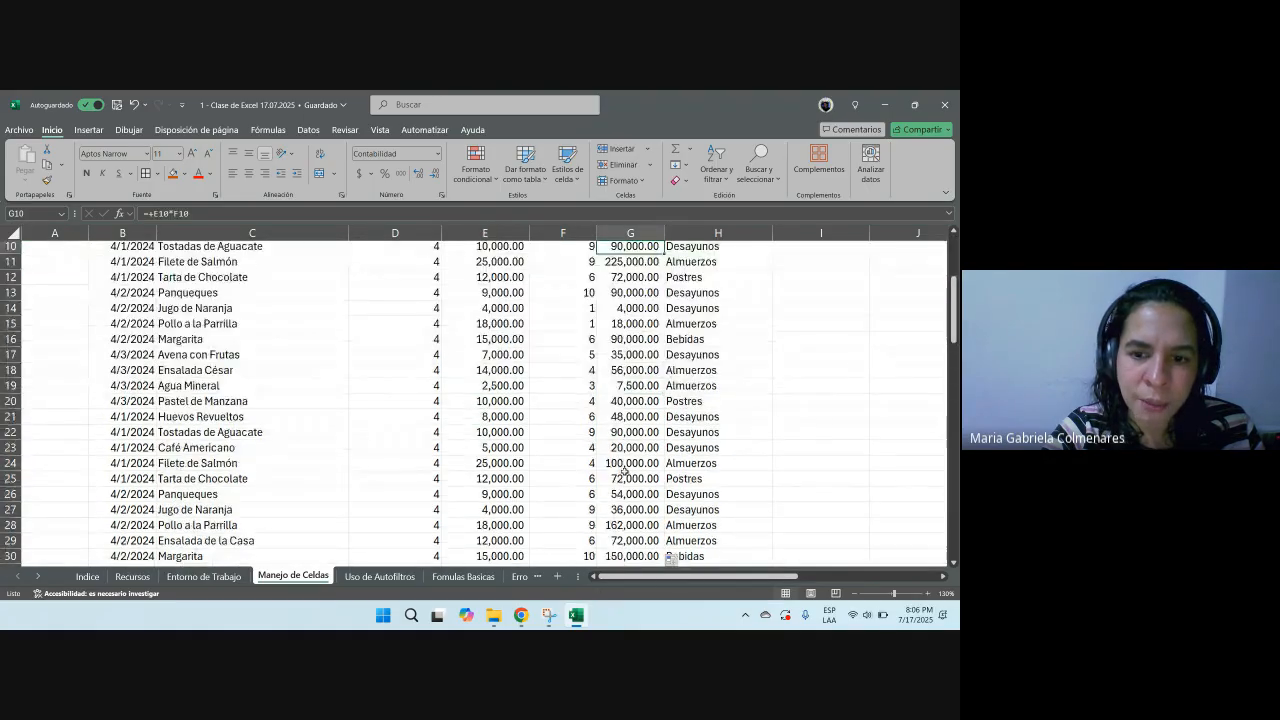
scroll(624, 470, down, 5)
scroll(624, 470, up, 14)
scroll(624, 470, up, 15)
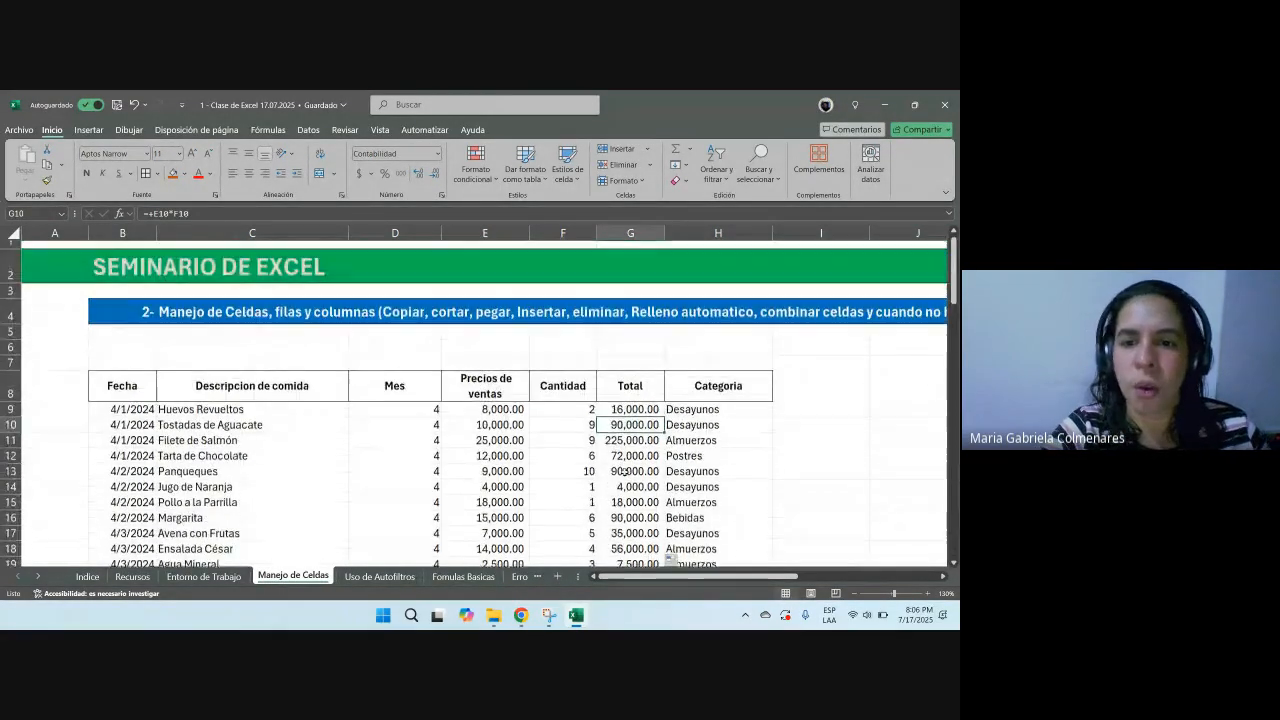
Step: Write the note Formula = Multiplicacion in cell J11 beside the table
click(634, 578)
drag(634, 578, 716, 578)
click(523, 445)
text(Fo)
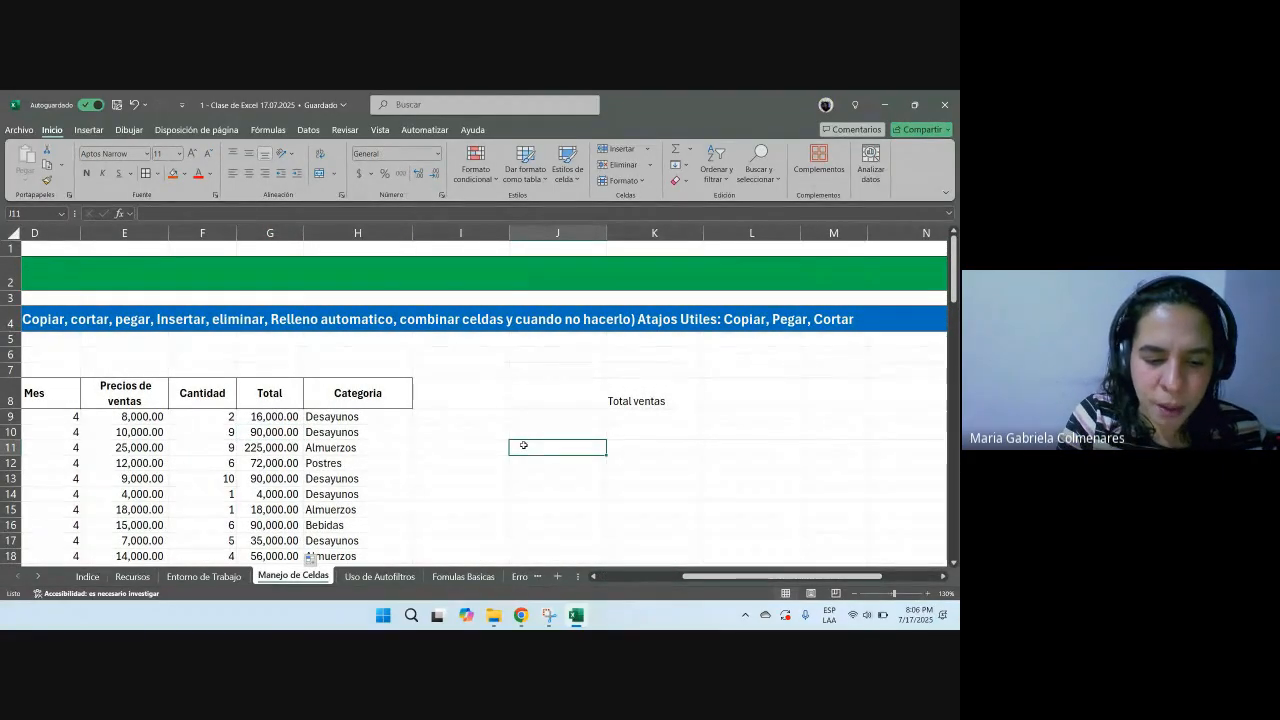
text(rmula)
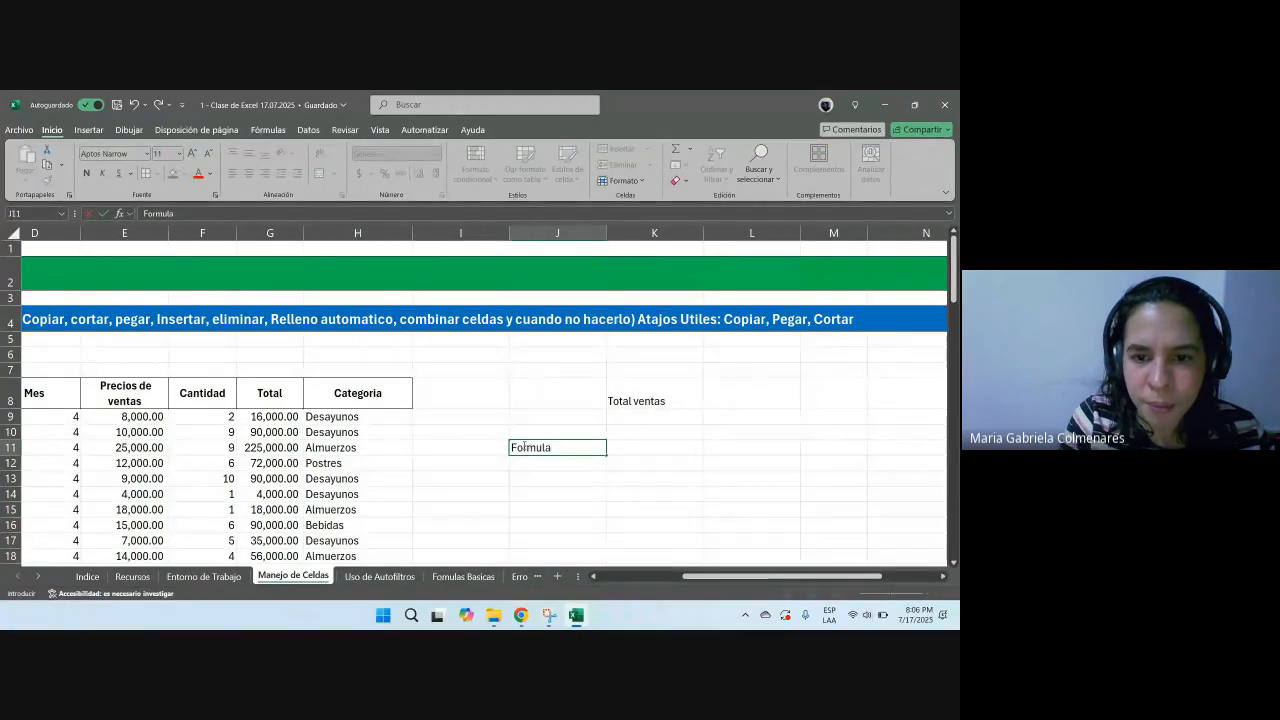
text( = Multiplica)
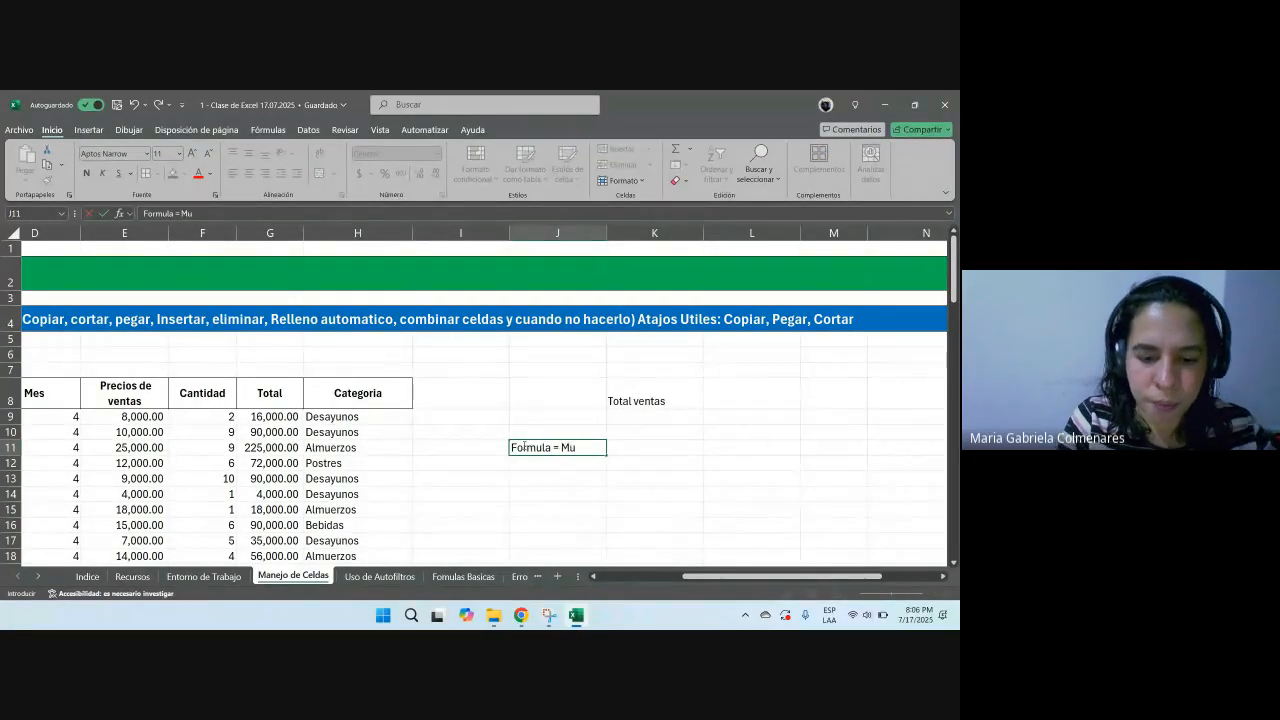
key(BackSpace)
text(licacoin)
key(BackSpace)
key(BackSpace)
key(BackSpace)
text(ion)
key(Return)
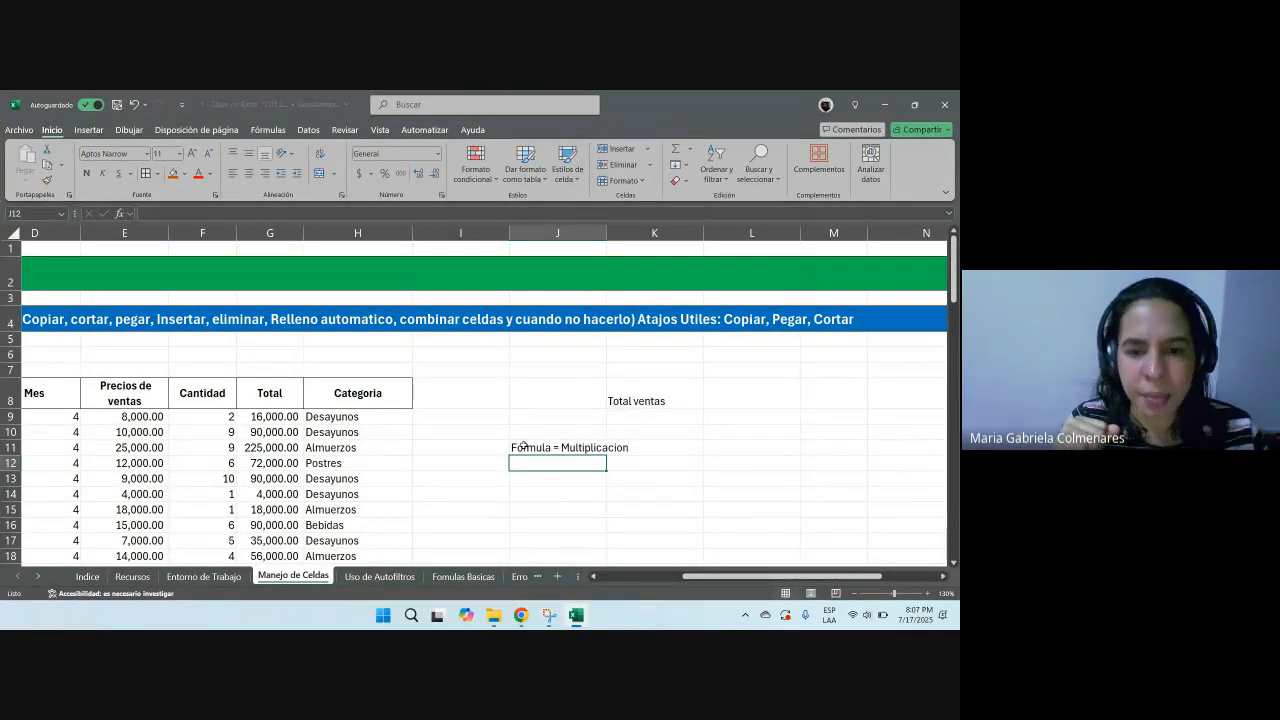
Step: Add the notes Insertar Columna and Relleno Rapido in cells J12 and J13
text(Insertar)
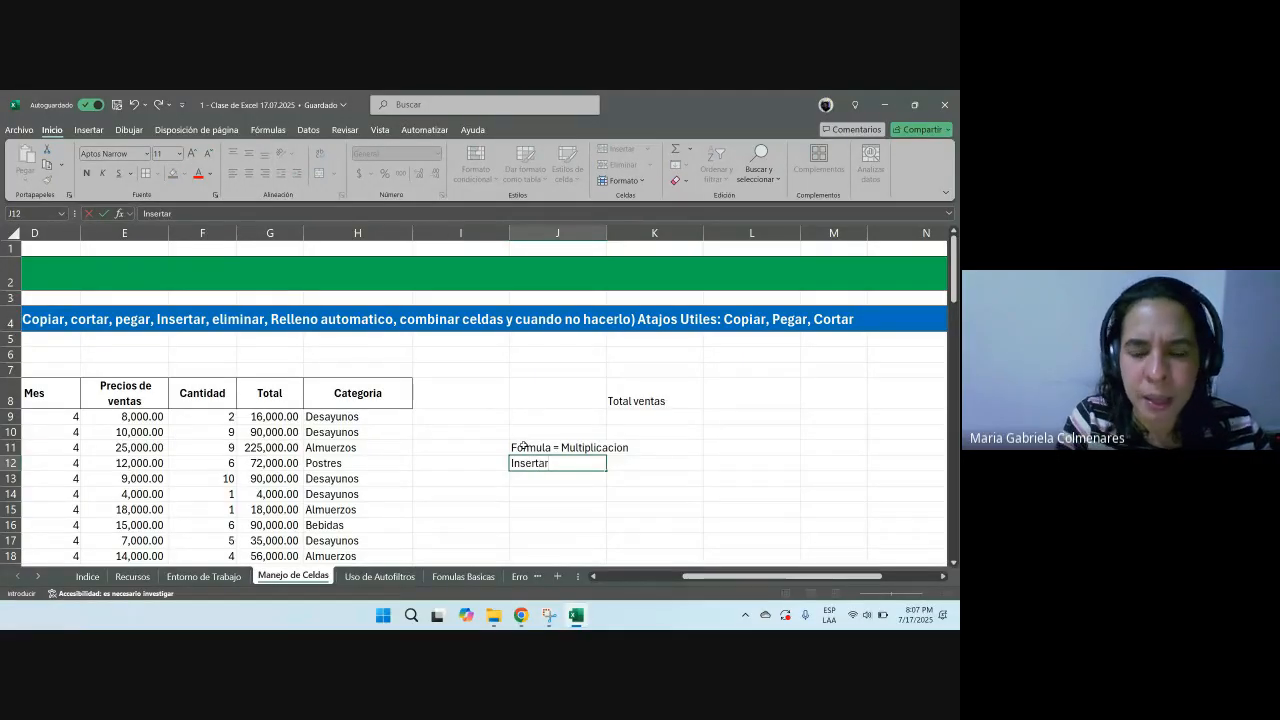
text( Columna)
key(Return)
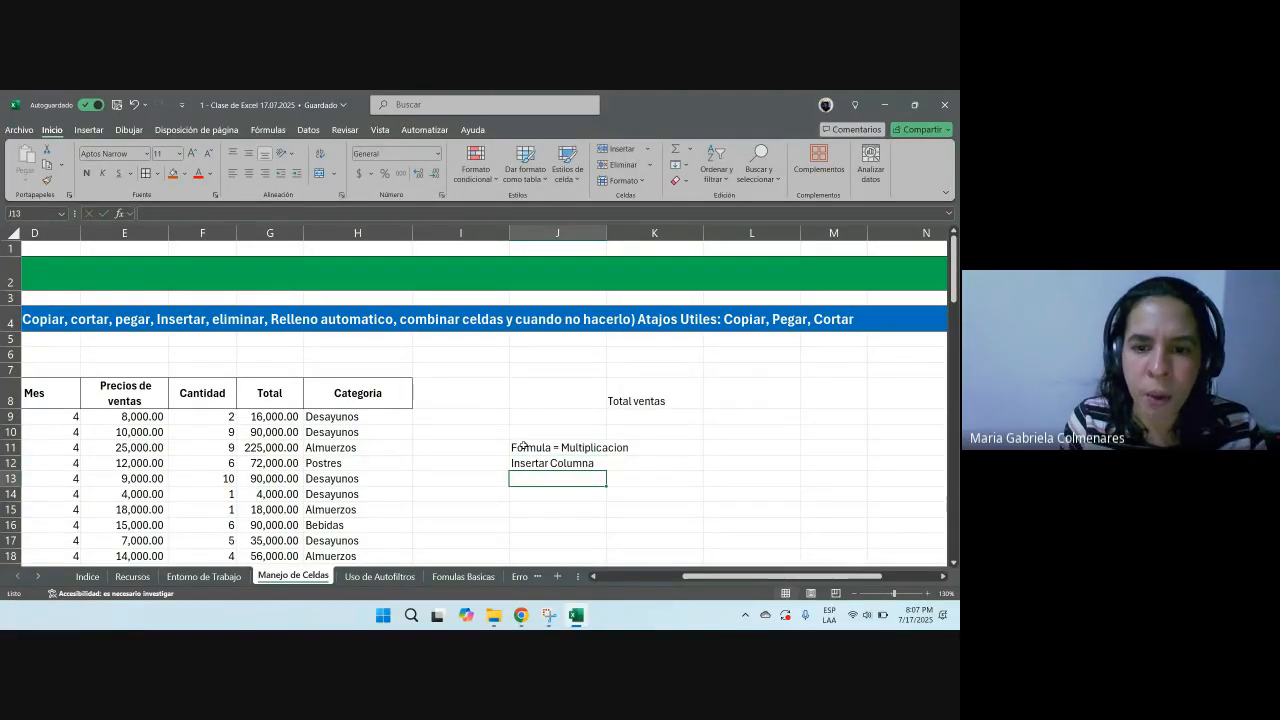
text(Rel)
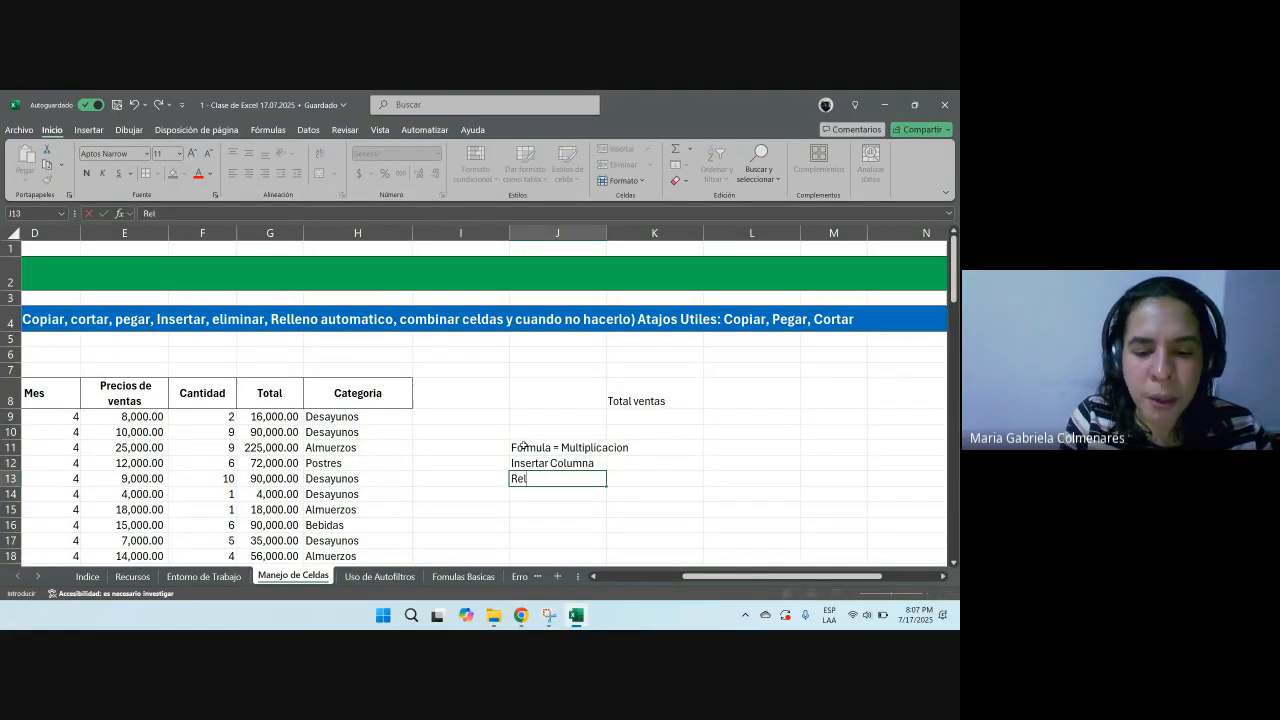
text(leno Rapido)
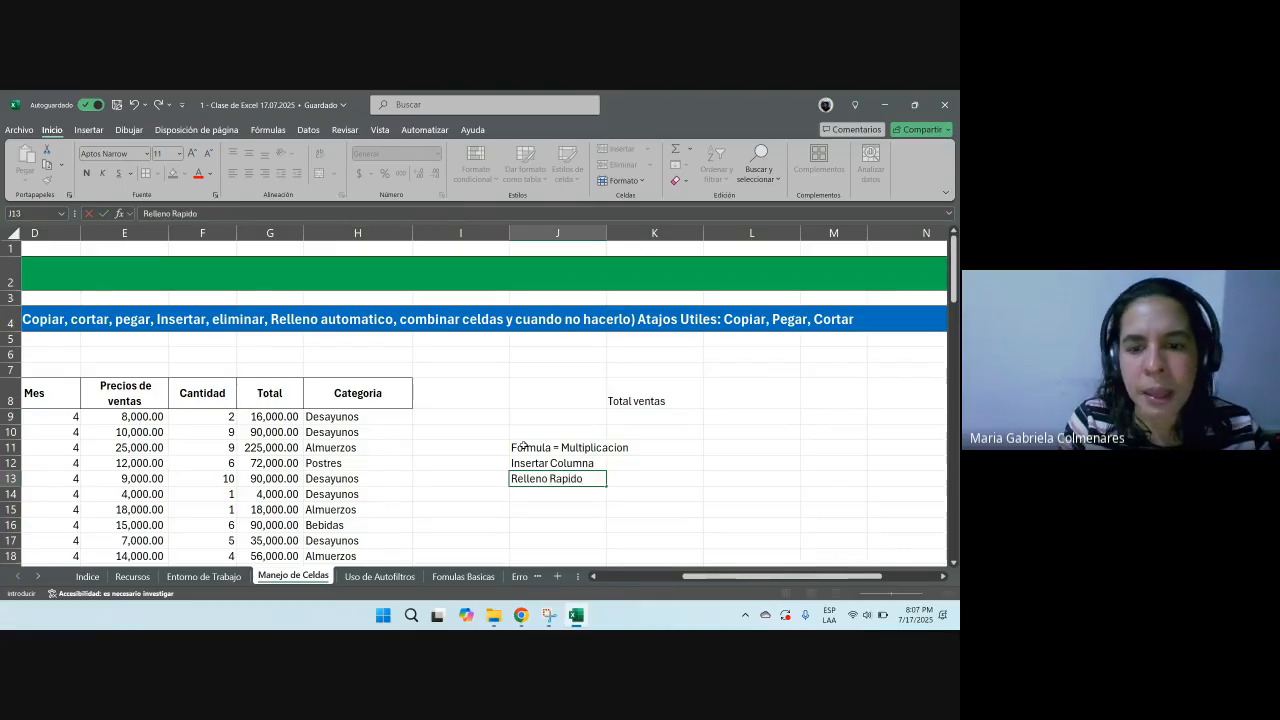
key(Return)
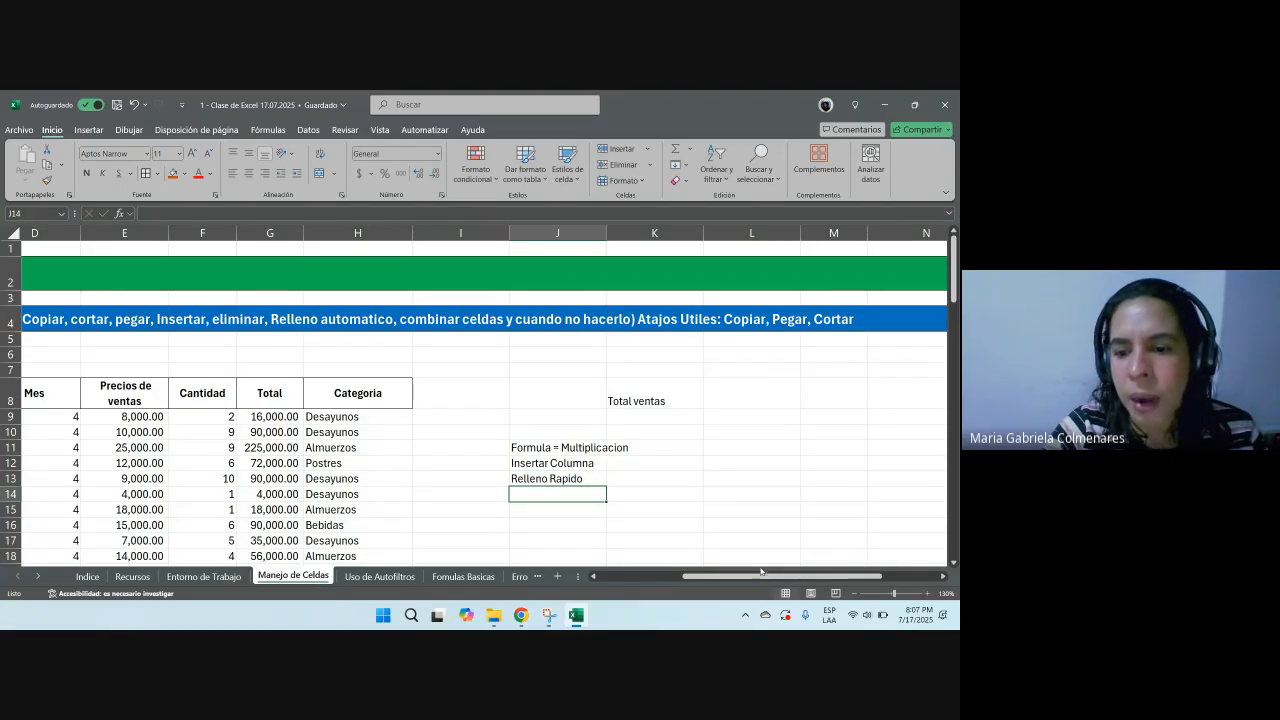
Step: Browse the table cells from the Total of row 9 to the Categoria of row 12
drag(760, 577, 558, 577)
click(580, 418)
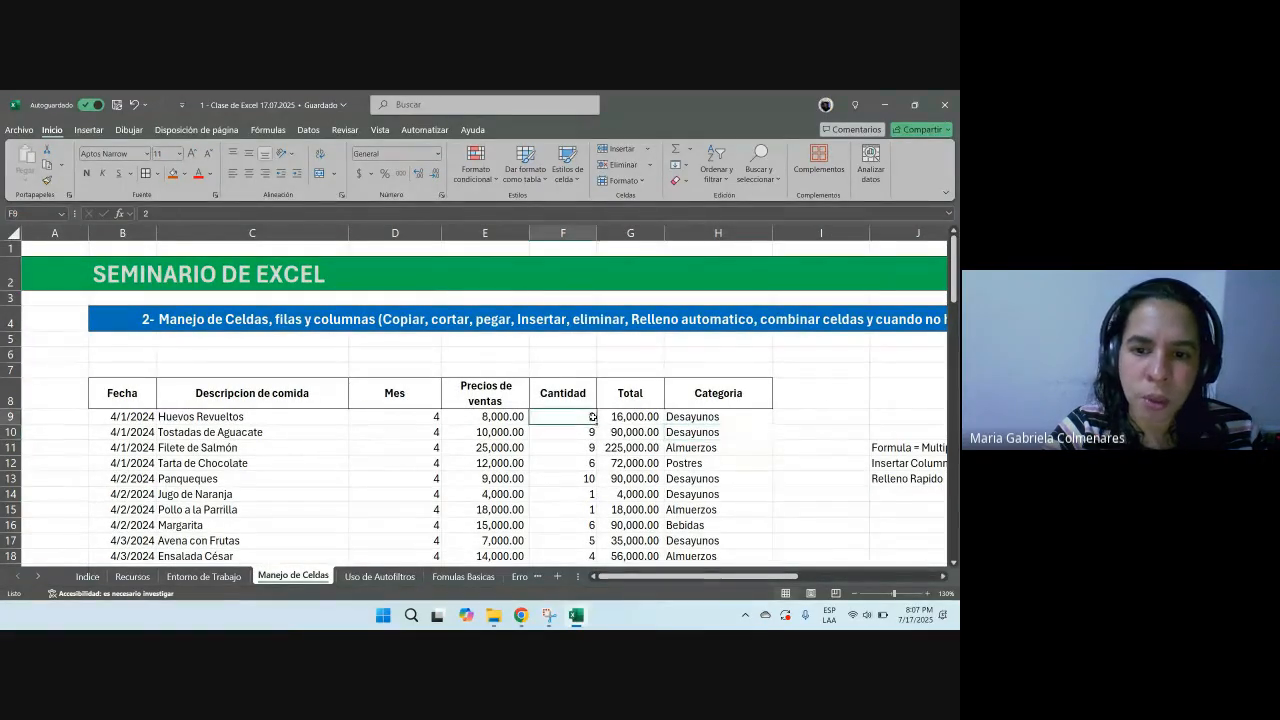
click(618, 417)
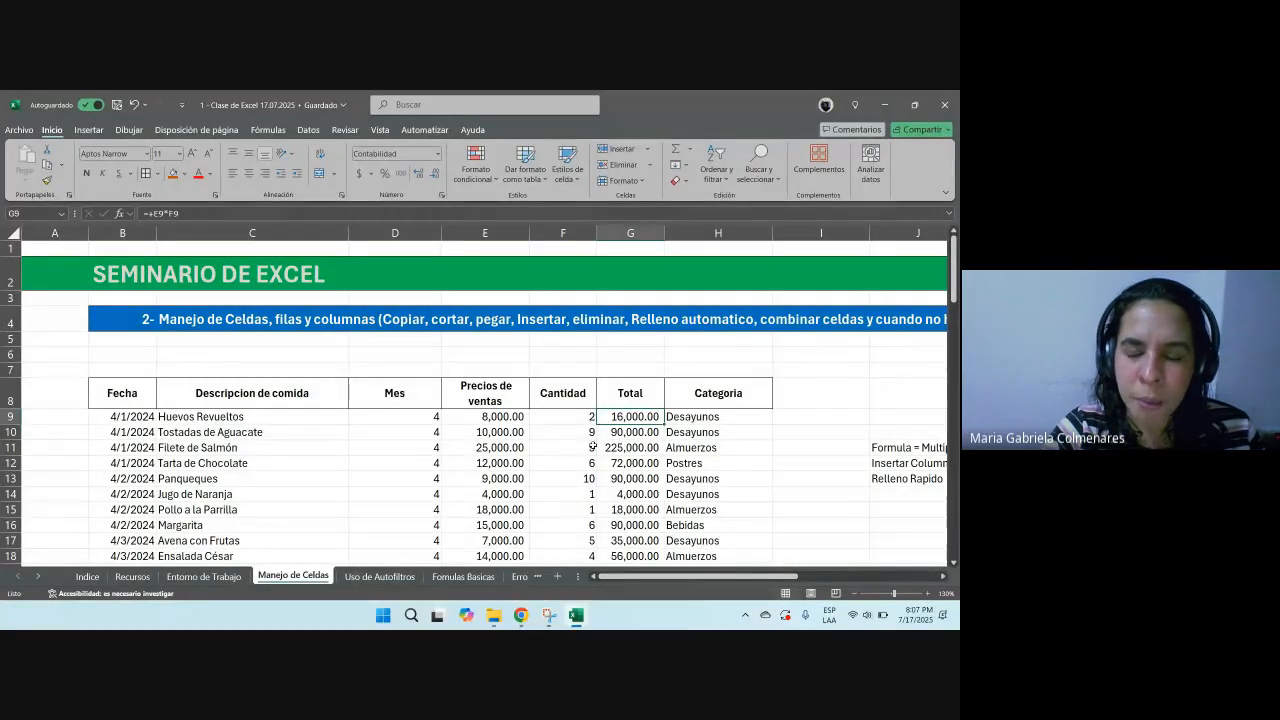
ctrl+scroll(592, 443, up, 1)
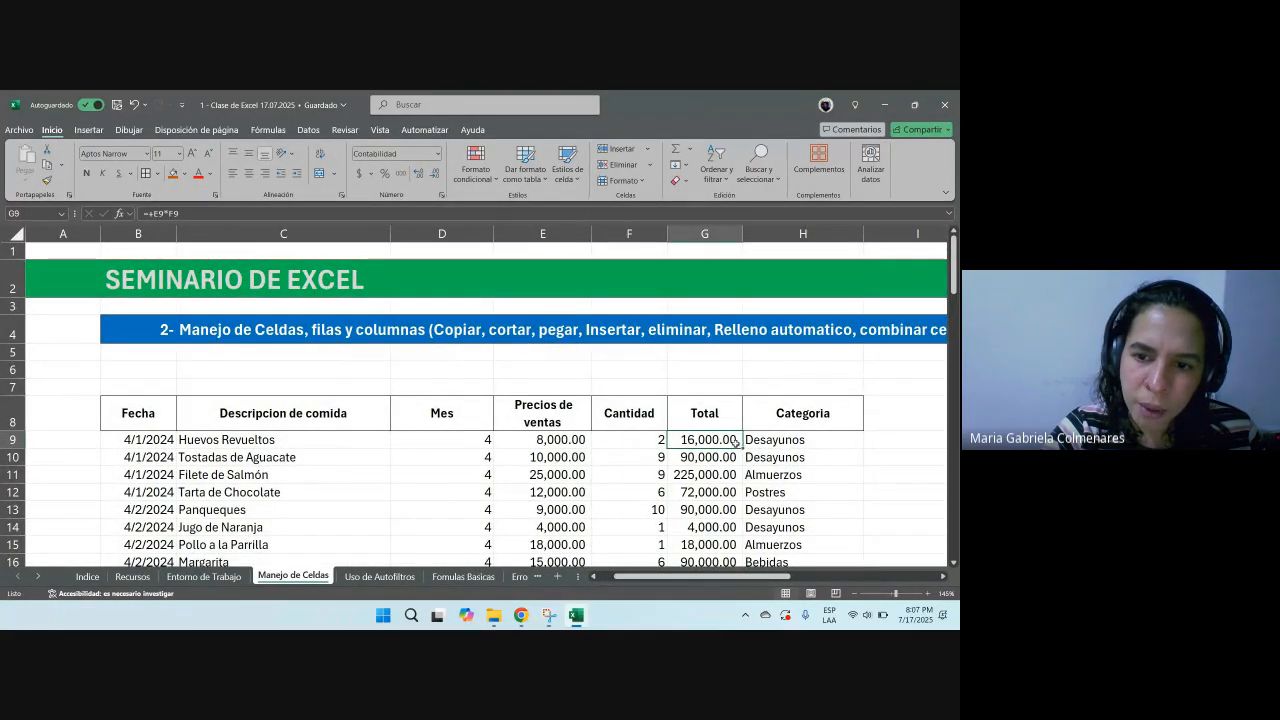
key(Right)
key(Down)
key(Down)
key(Down)
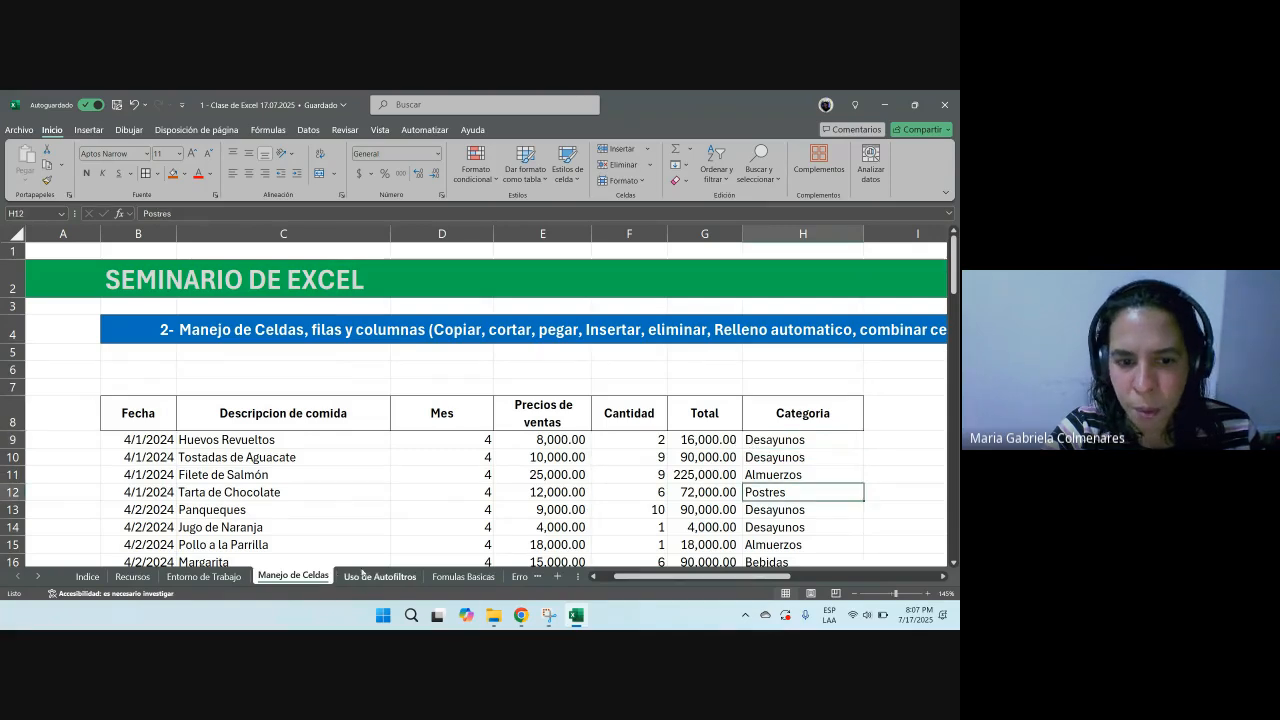
Step: Autofill the Total formula from G9 down the whole Total column
scroll(648, 449, right, 1)
click(648, 449)
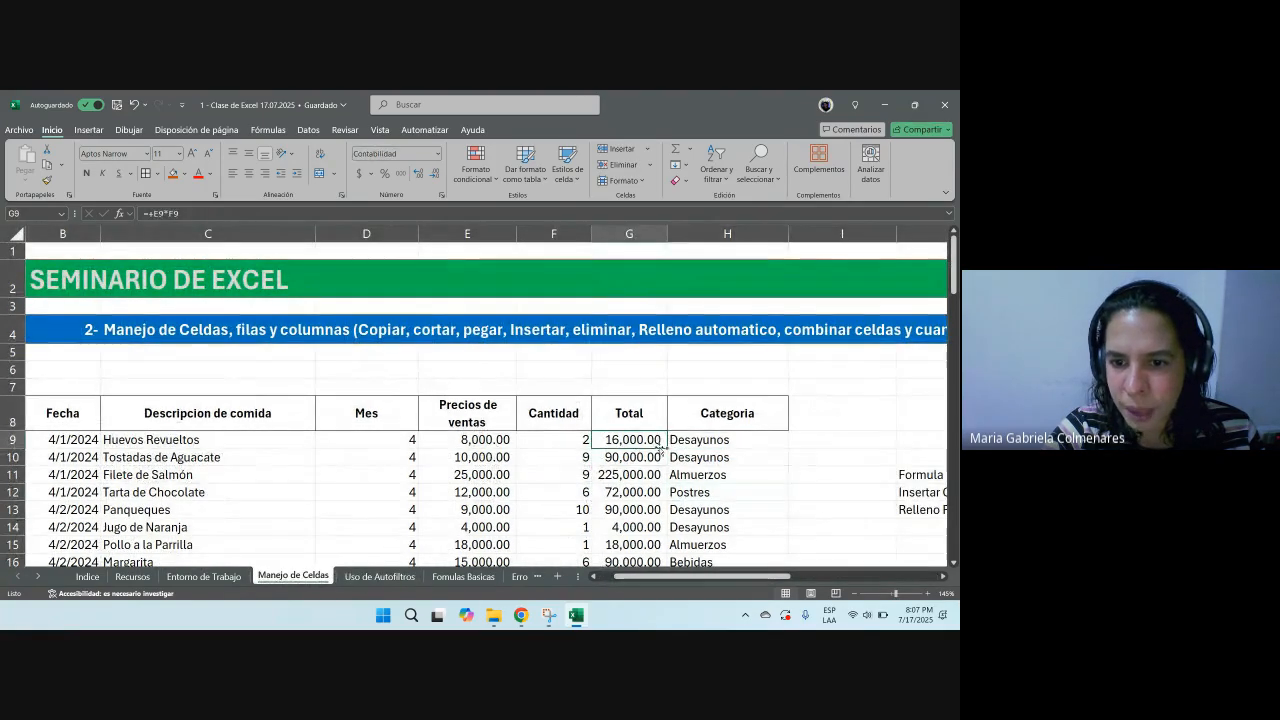
double_click(667, 449)
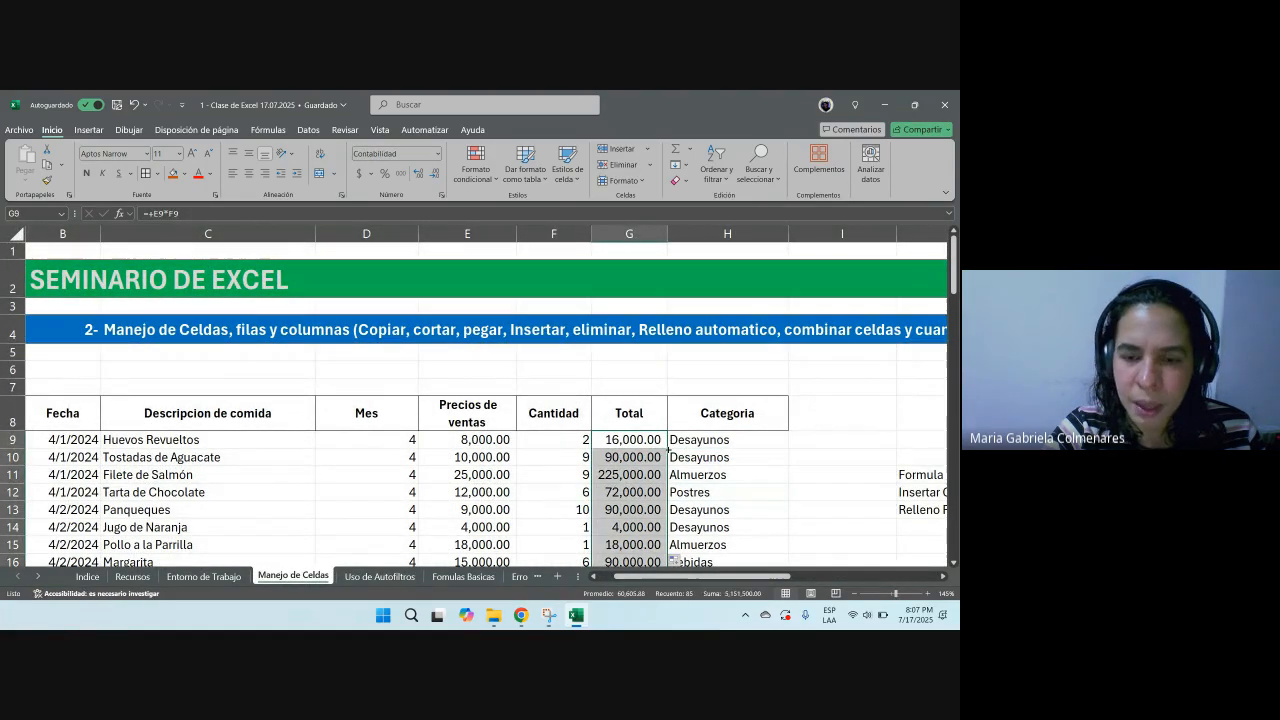
Step: Change the quantity in F9 to 3
click(598, 475)
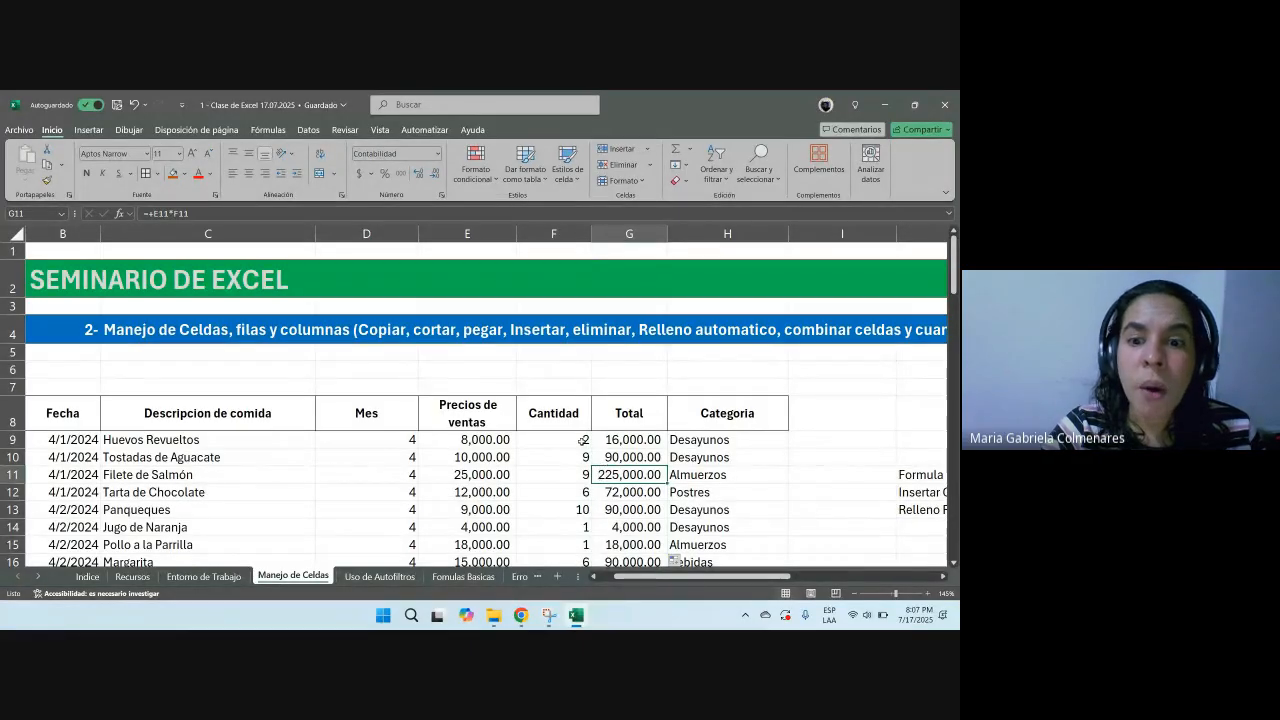
click(557, 441)
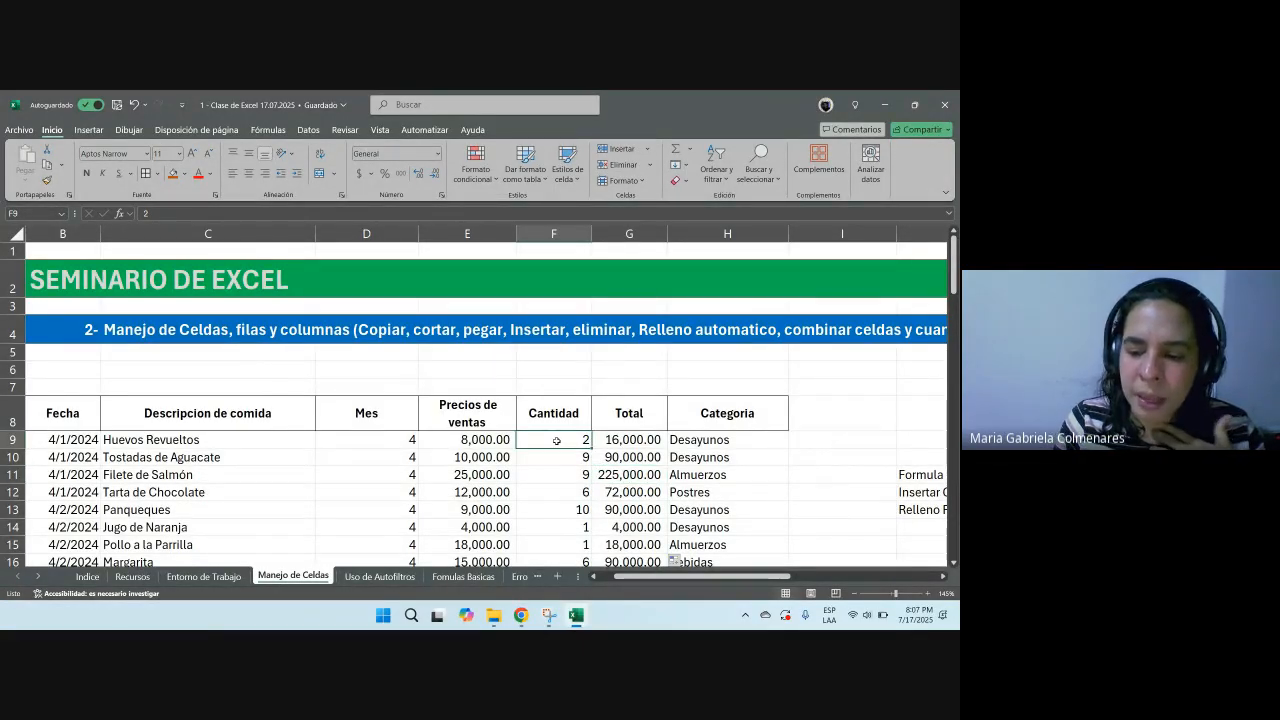
text(3)
key(Return)
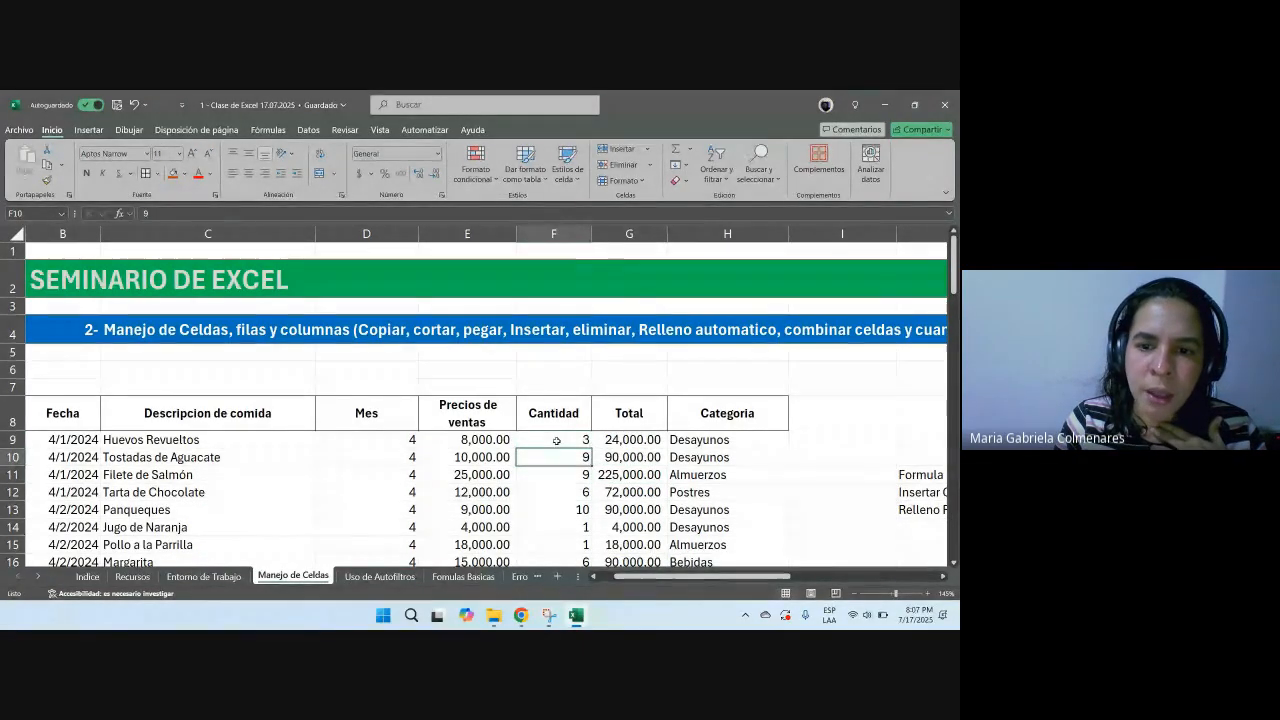
Step: Replace the Total formula in G9 with the fixed entry +2*8000
key(Up)
key(Right)
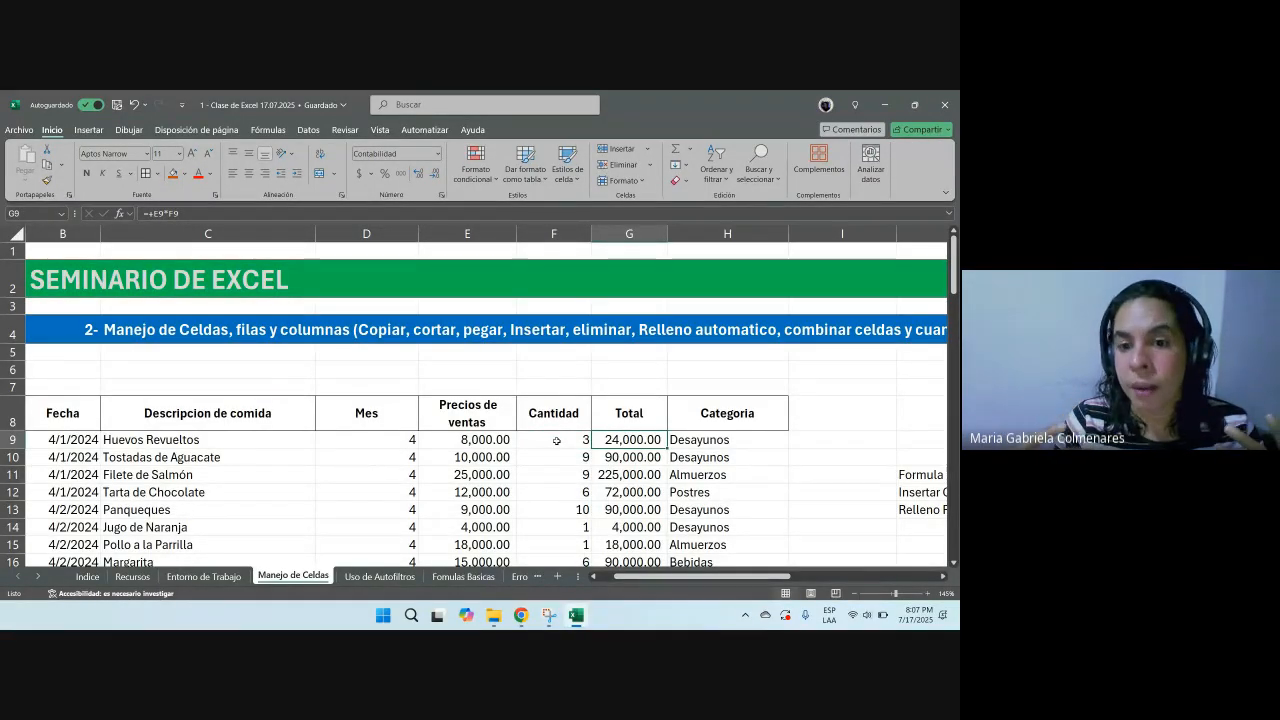
text(+)
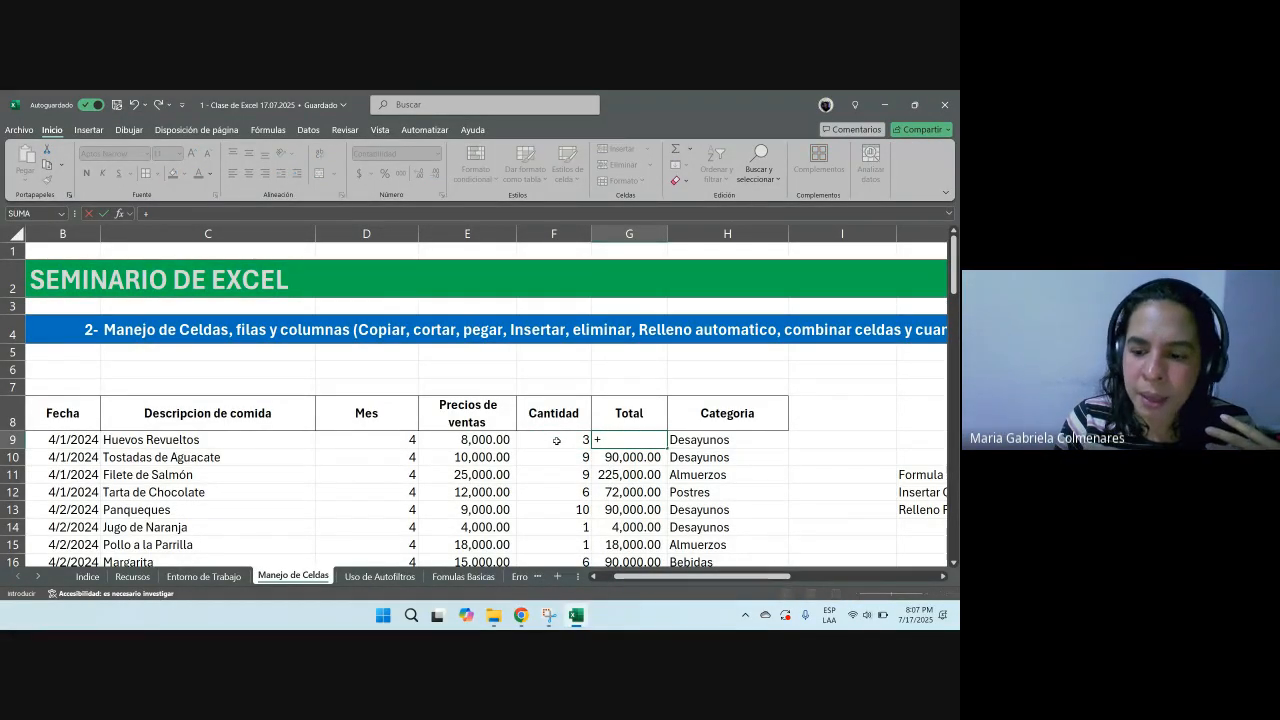
text(E9*F9)
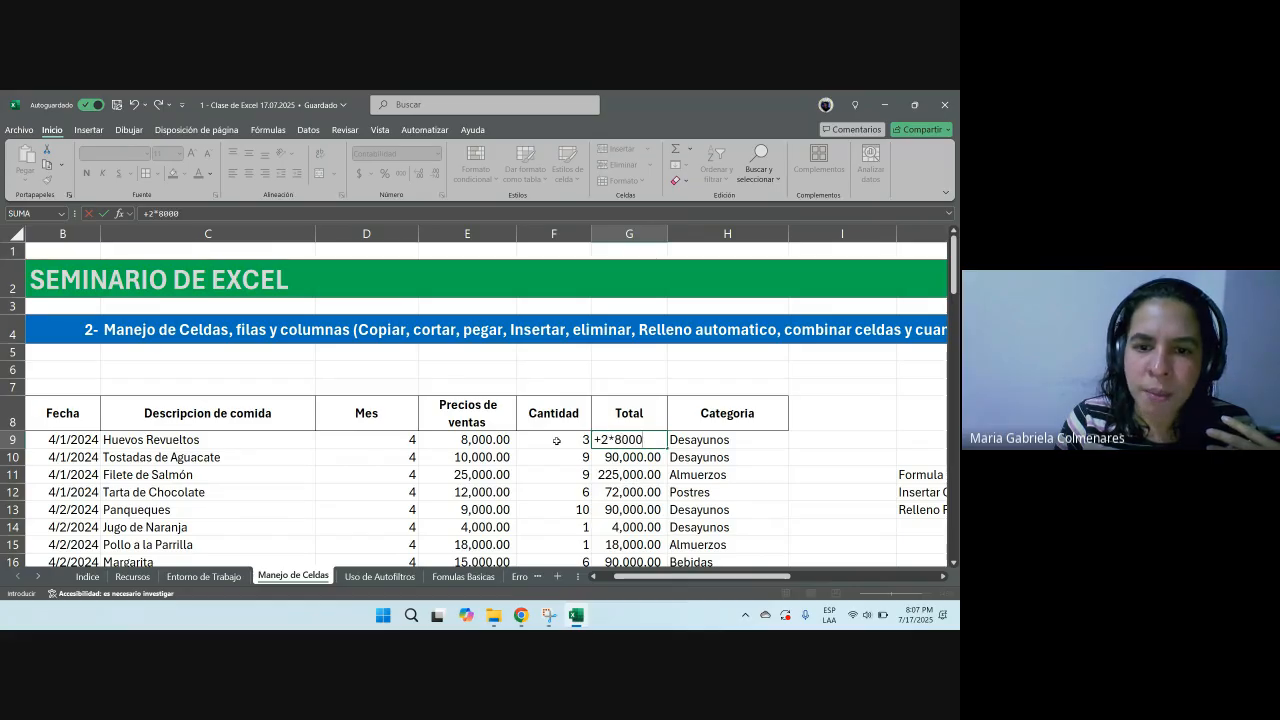
key(Return)
Step: Edit the fixed entry in G9 to =3*8000
click(556, 440)
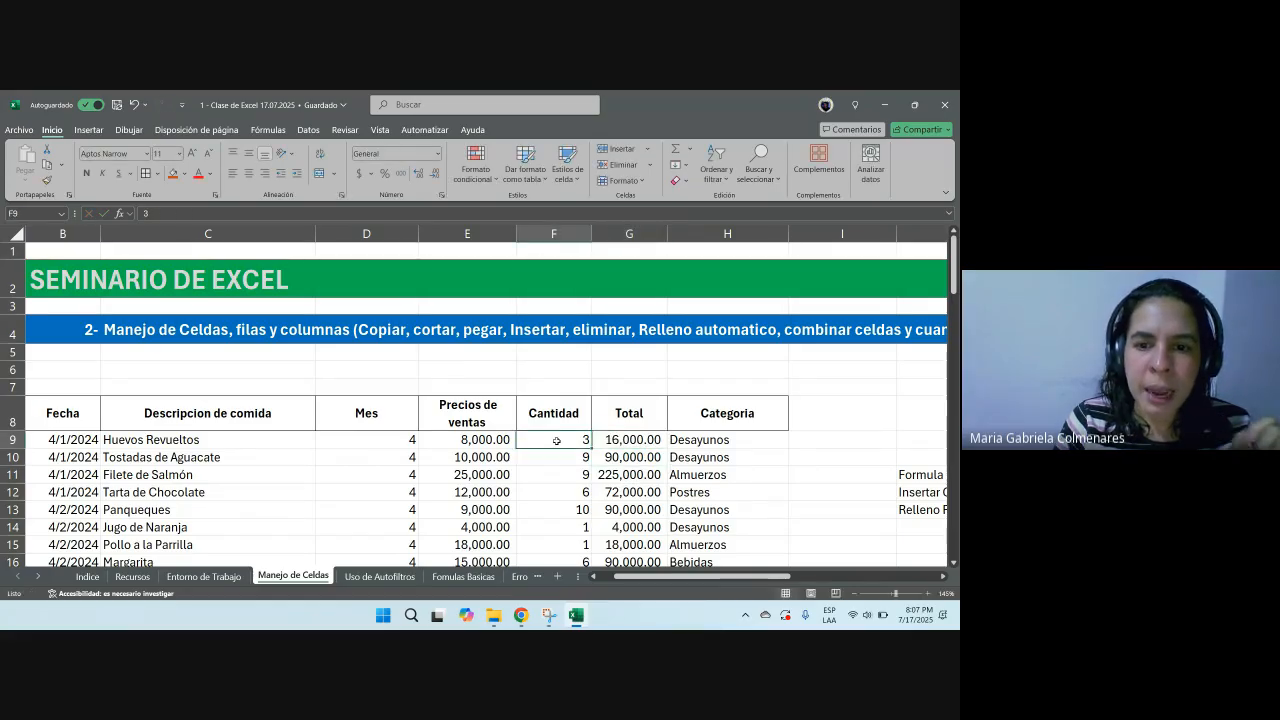
key(Right)
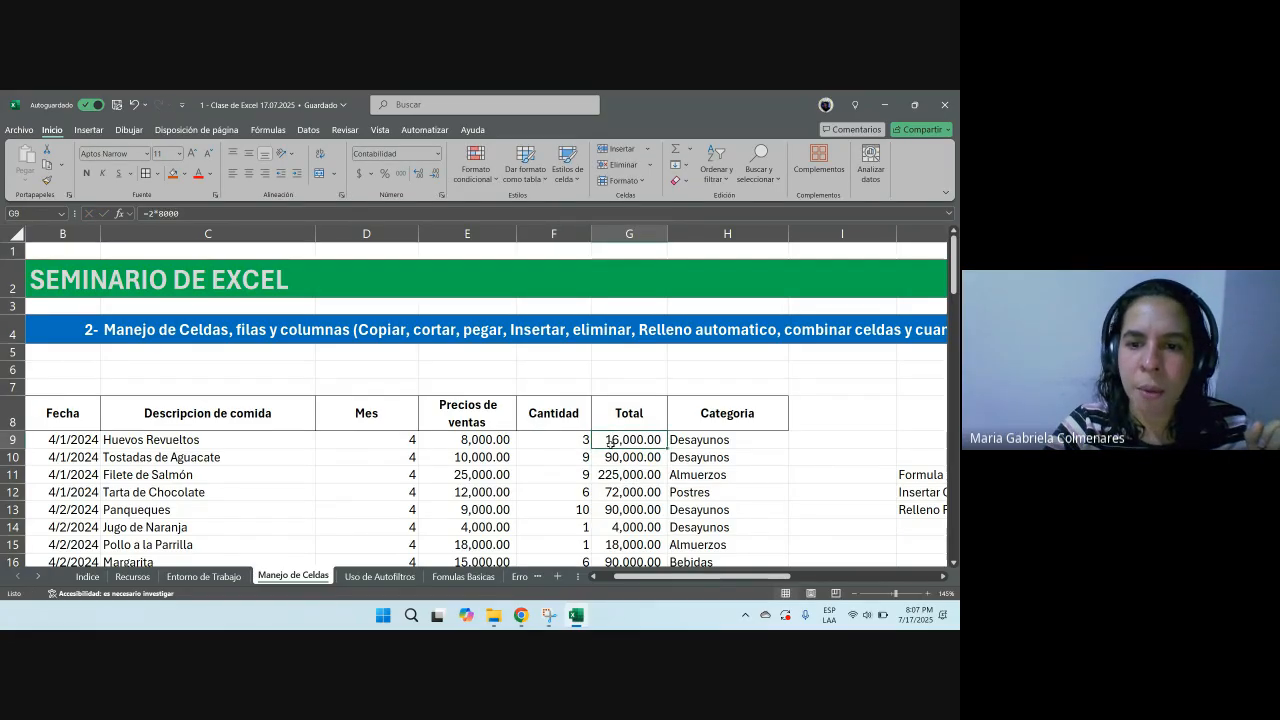
double_click(610, 441)
key(BackSpace)
text(3*8000)
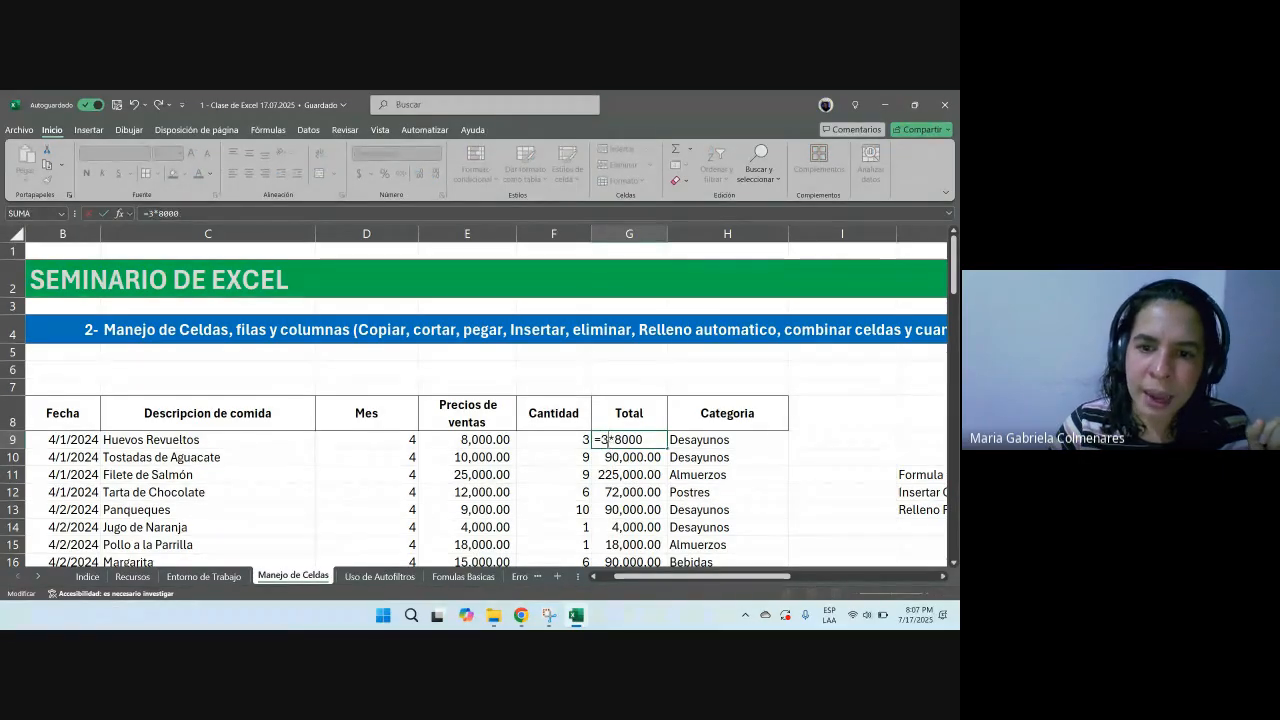
key(Return)
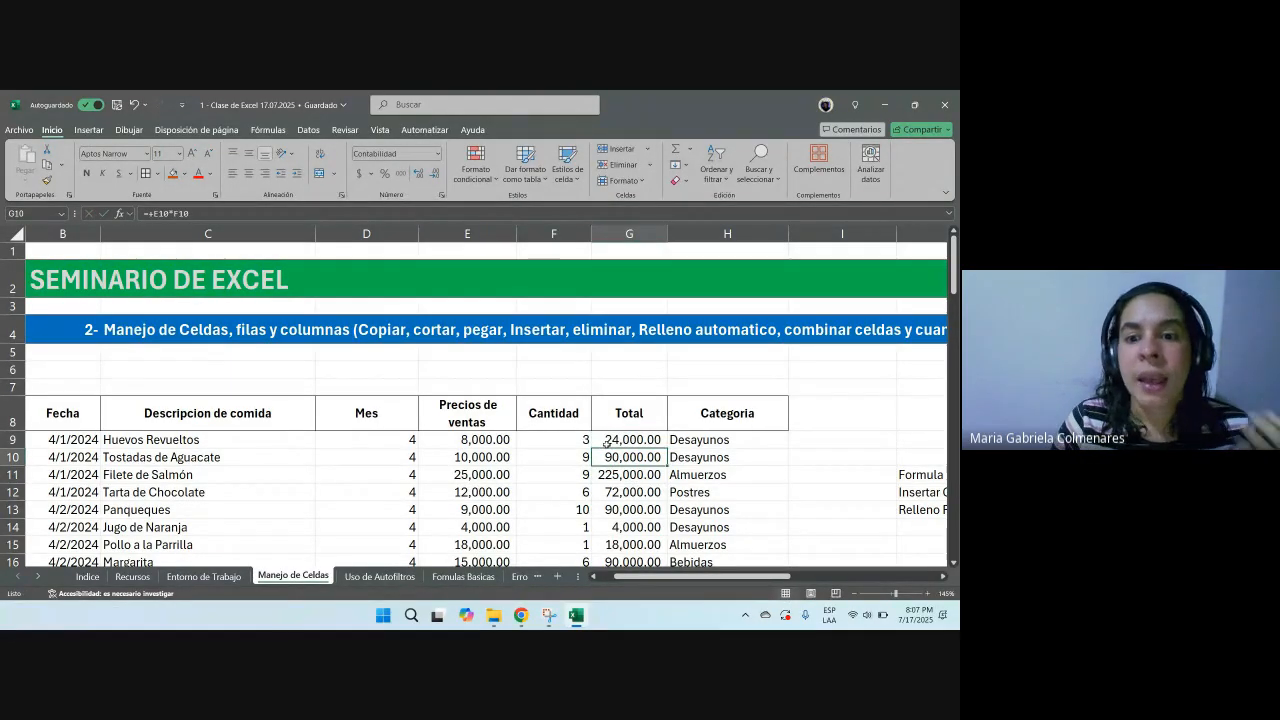
Step: Re-enter the Total in G9 as a formula multiplying price E9 by quantity F9
click(606, 443)
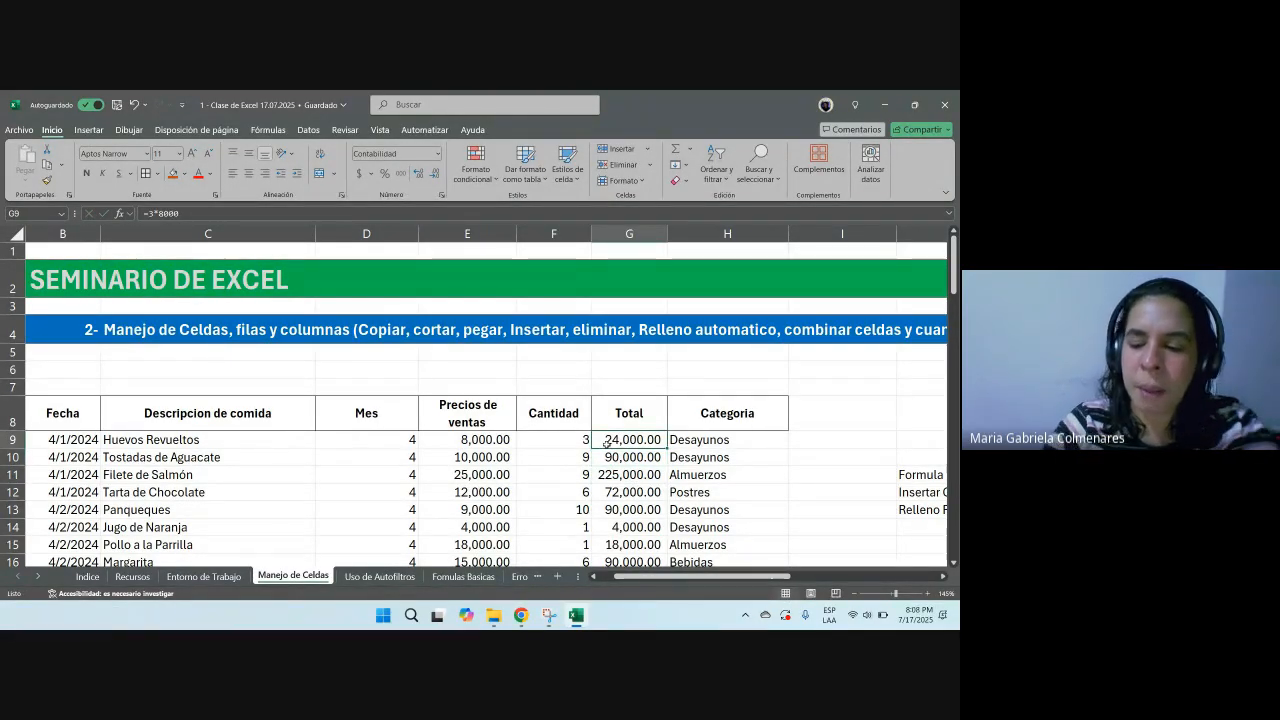
text(+)
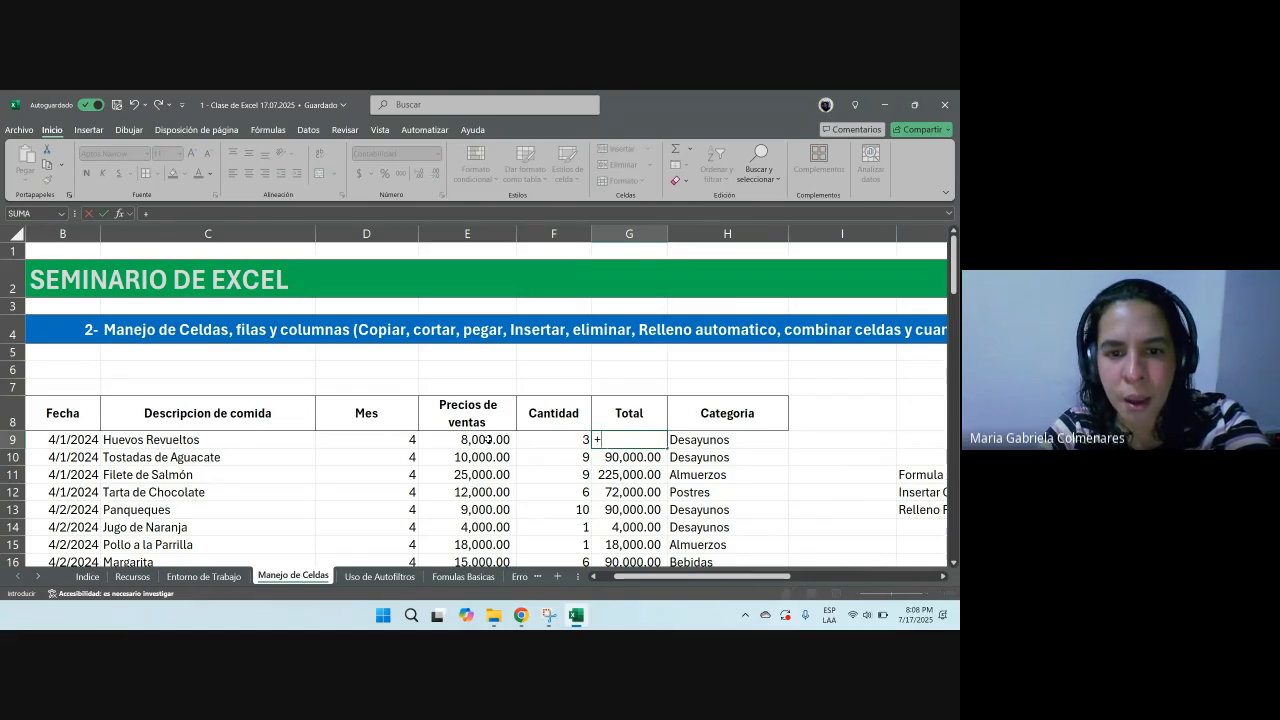
click(488, 440)
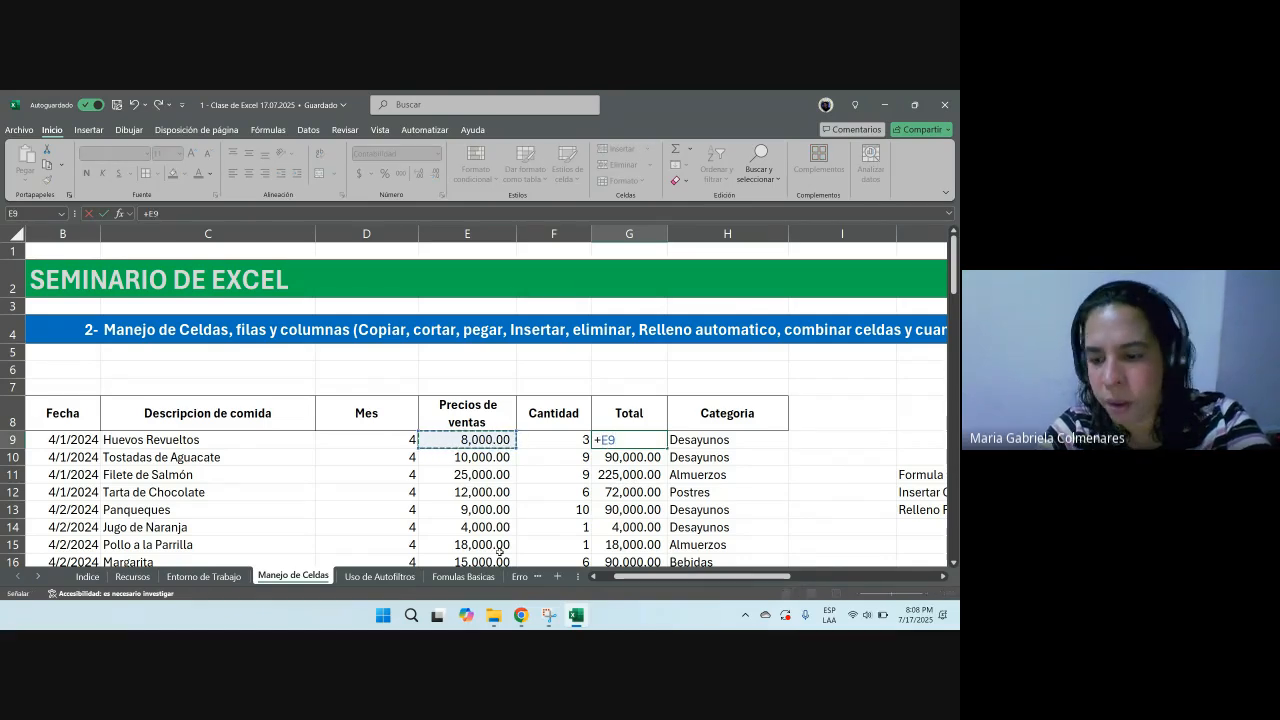
text(*)
click(557, 442)
key(Return)
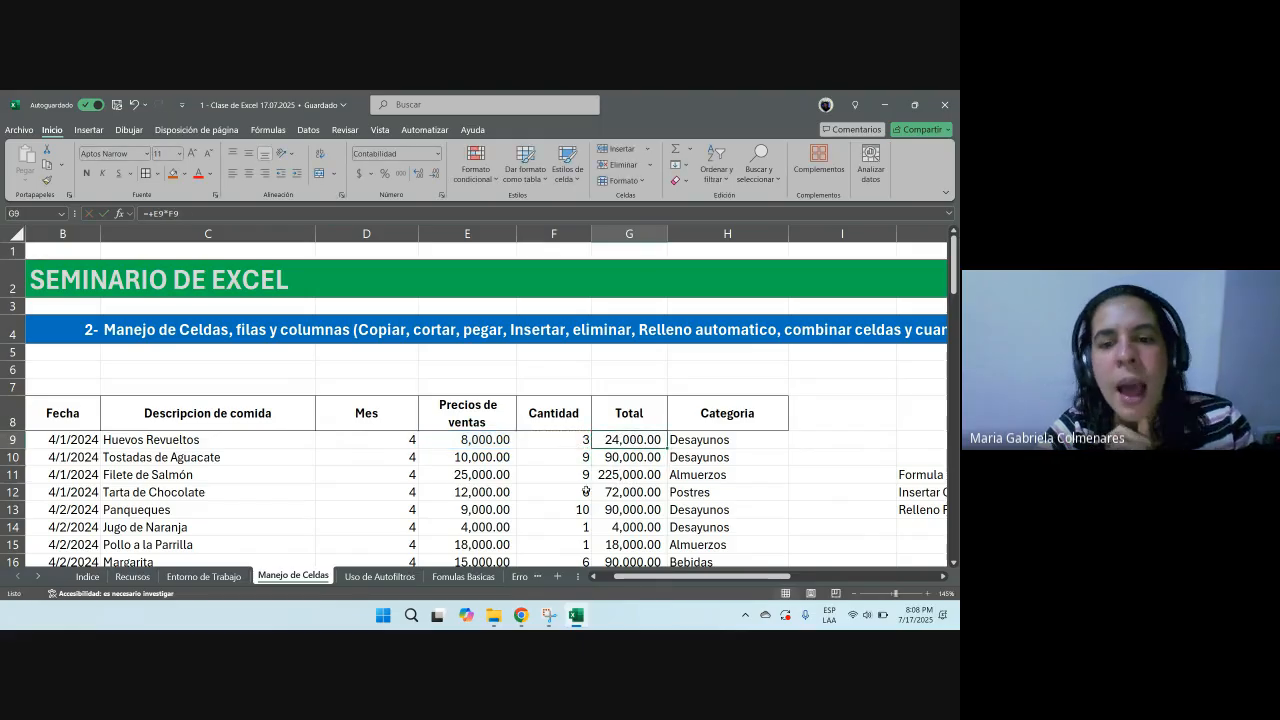
Step: Change the quantity in F9 to 1 and return to its Total cell
click(571, 446)
text(1)
key(Return)
key(Up)
key(Left)
key(Right)
key(Right)
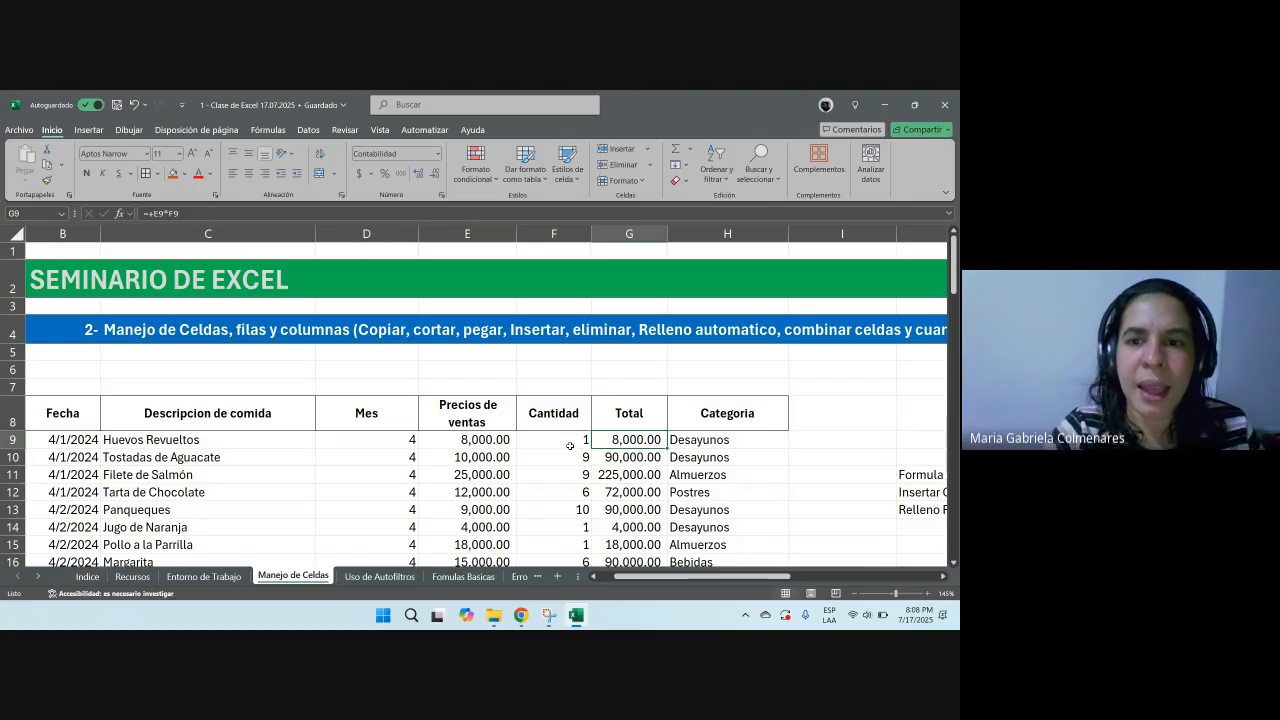
scroll(570, 446, down, 1)
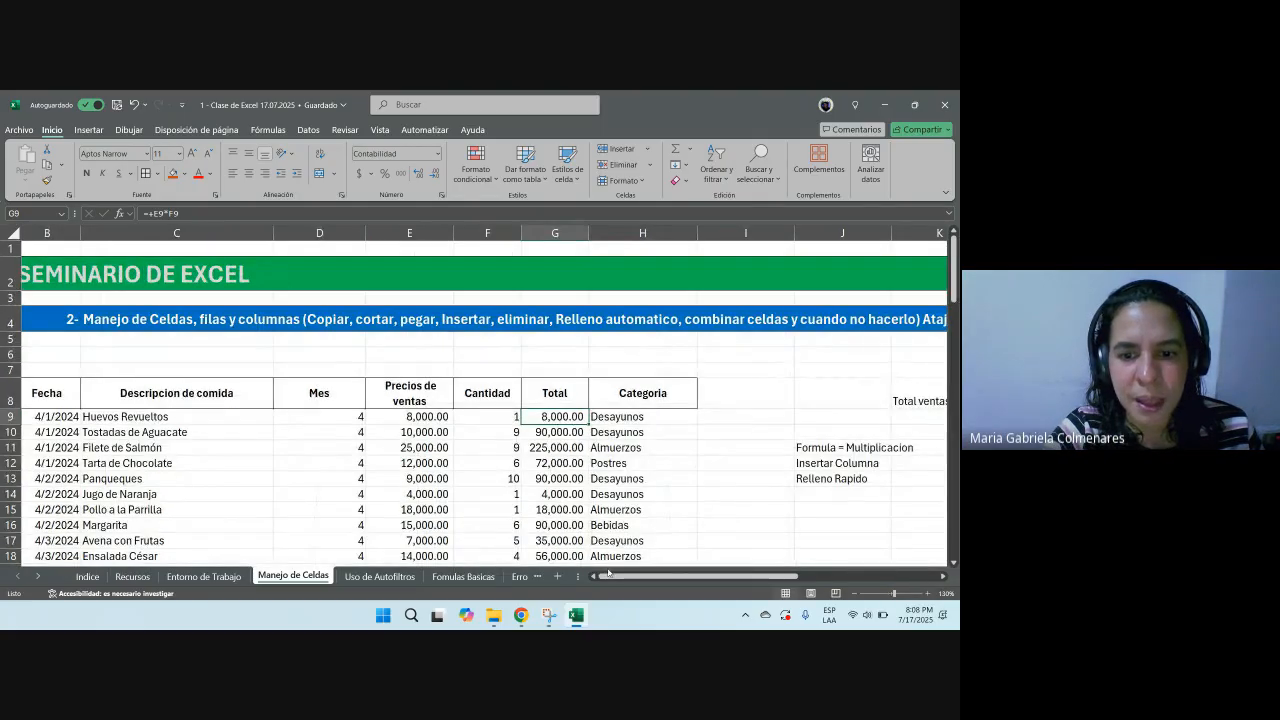
mouse_move(535, 611)
click(450, 535)
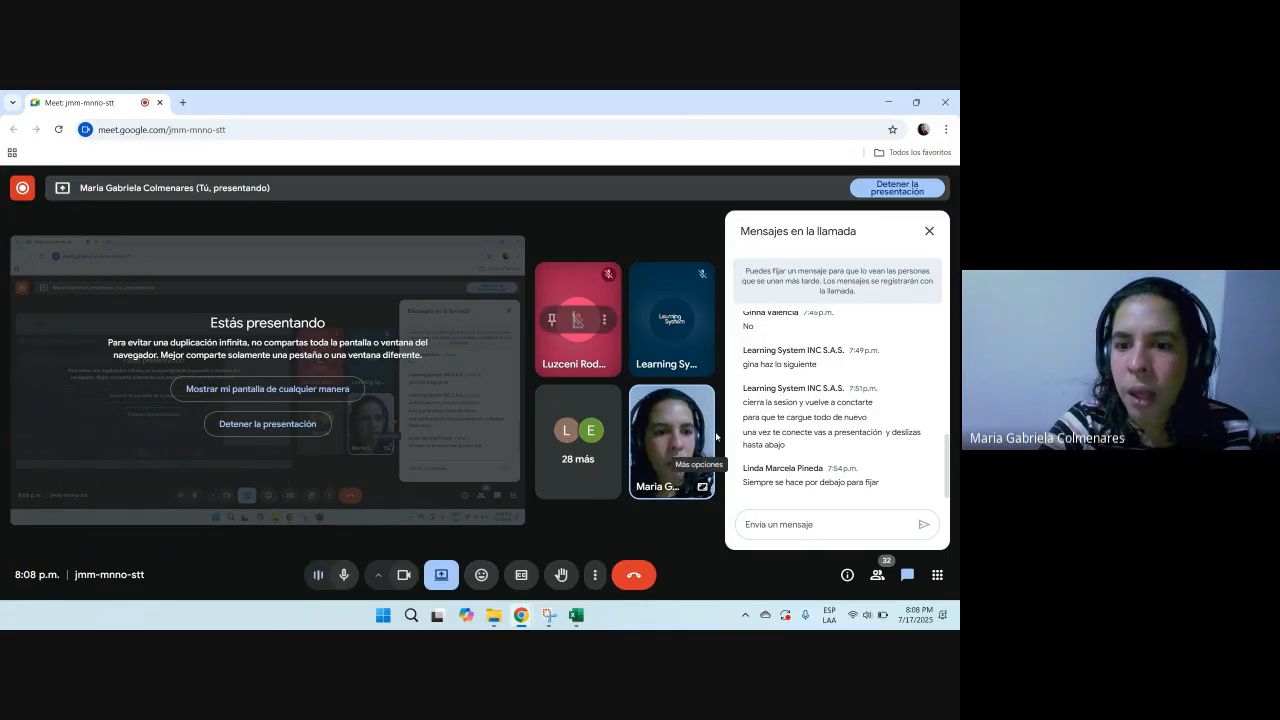
key(alt+Tab)
click(350, 447)
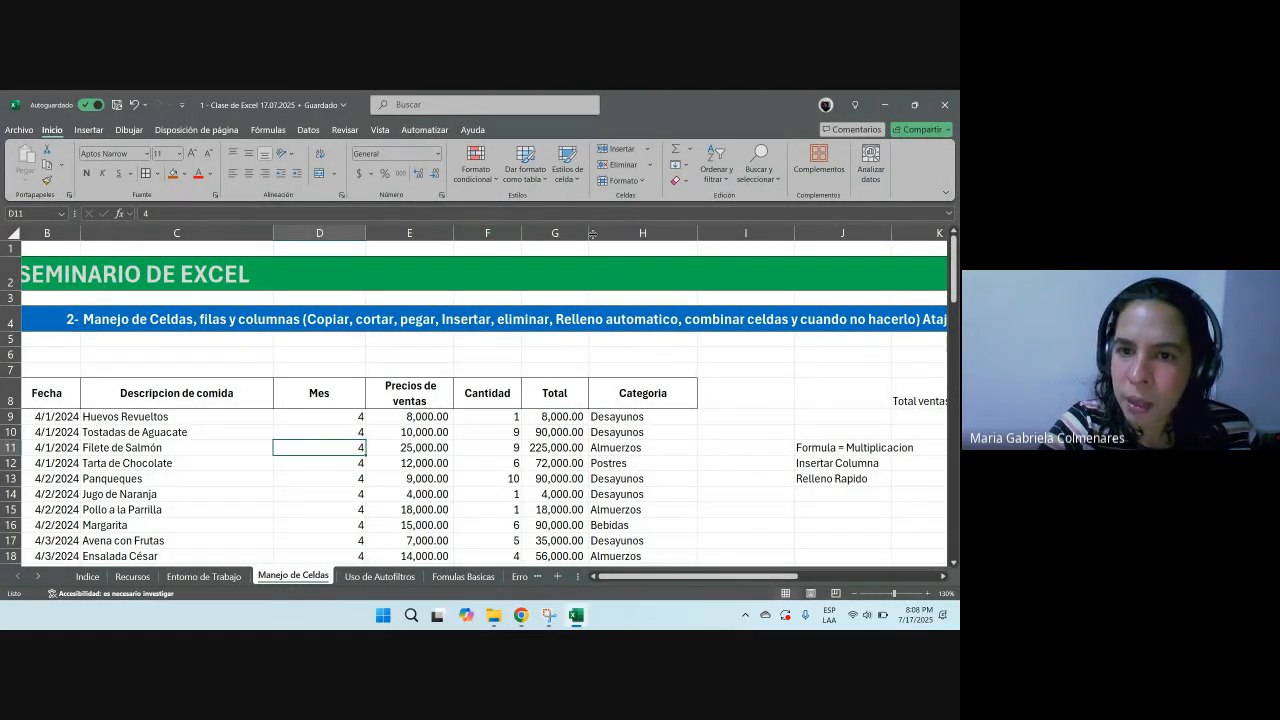
Step: Try to insert a blank column before the Categoria column
scroll(633, 273, left, 1)
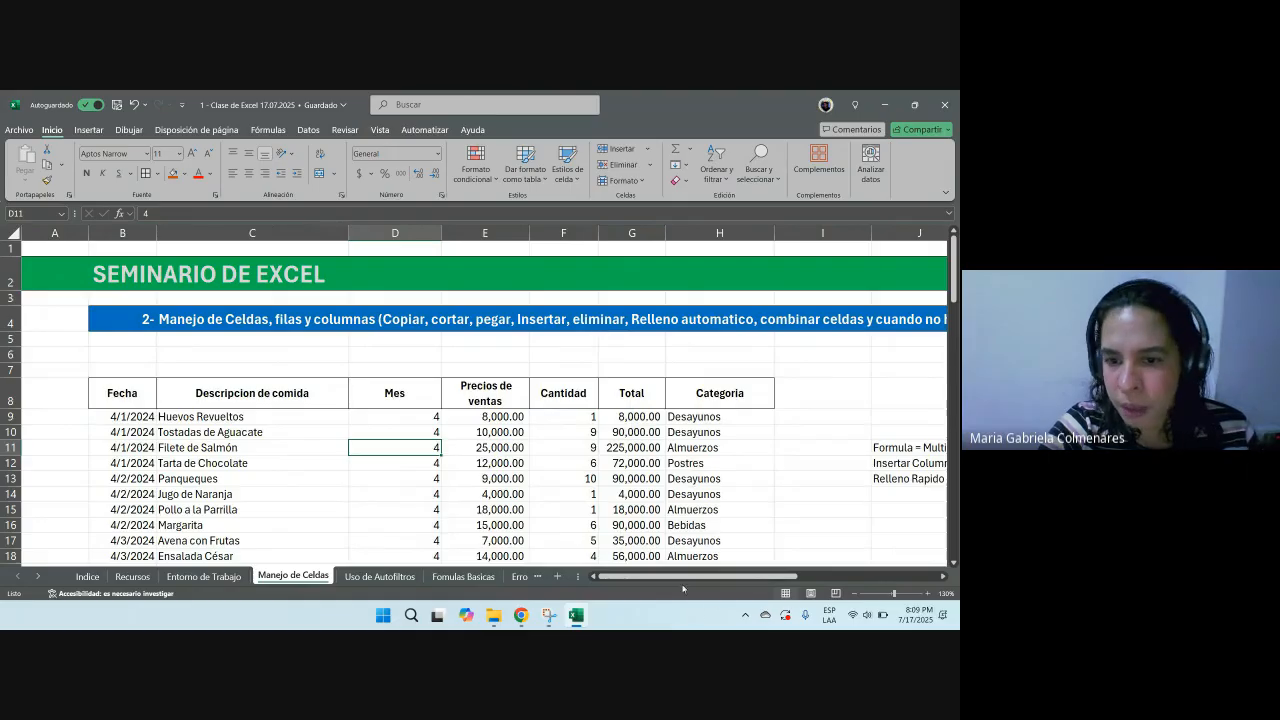
scroll(650, 400, right, 1)
scroll(650, 400, down, 1)
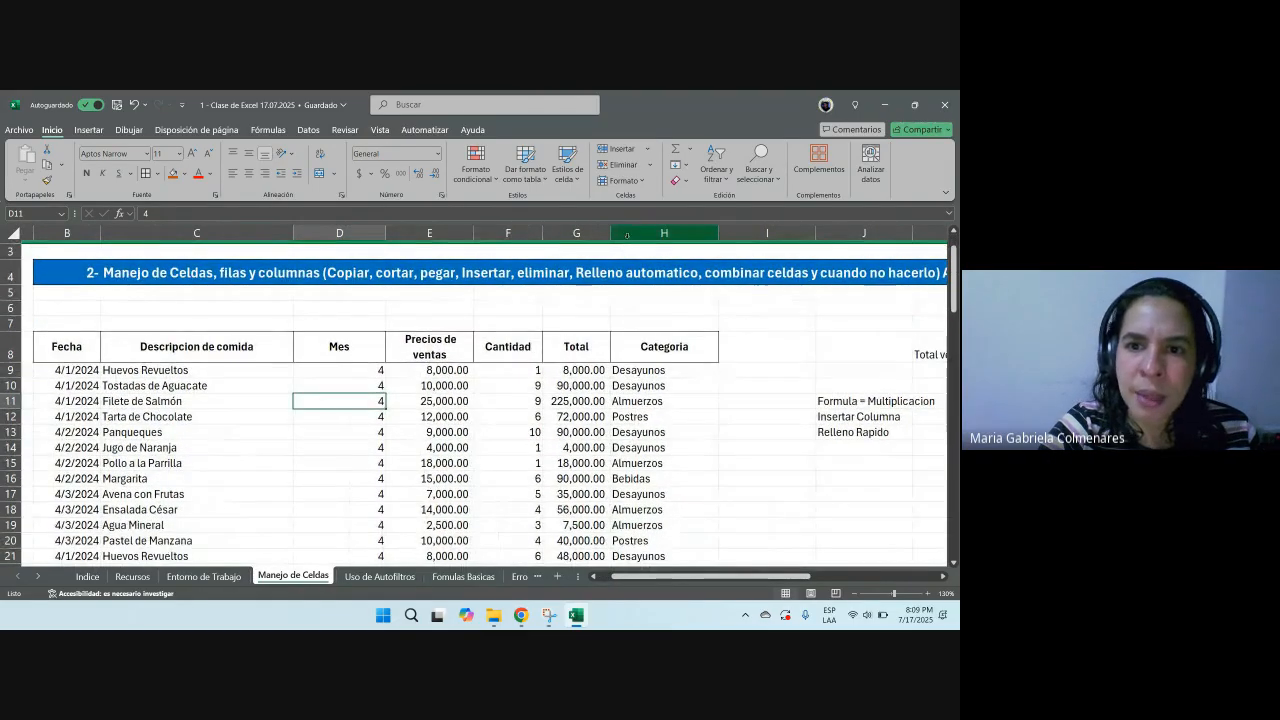
click(627, 233)
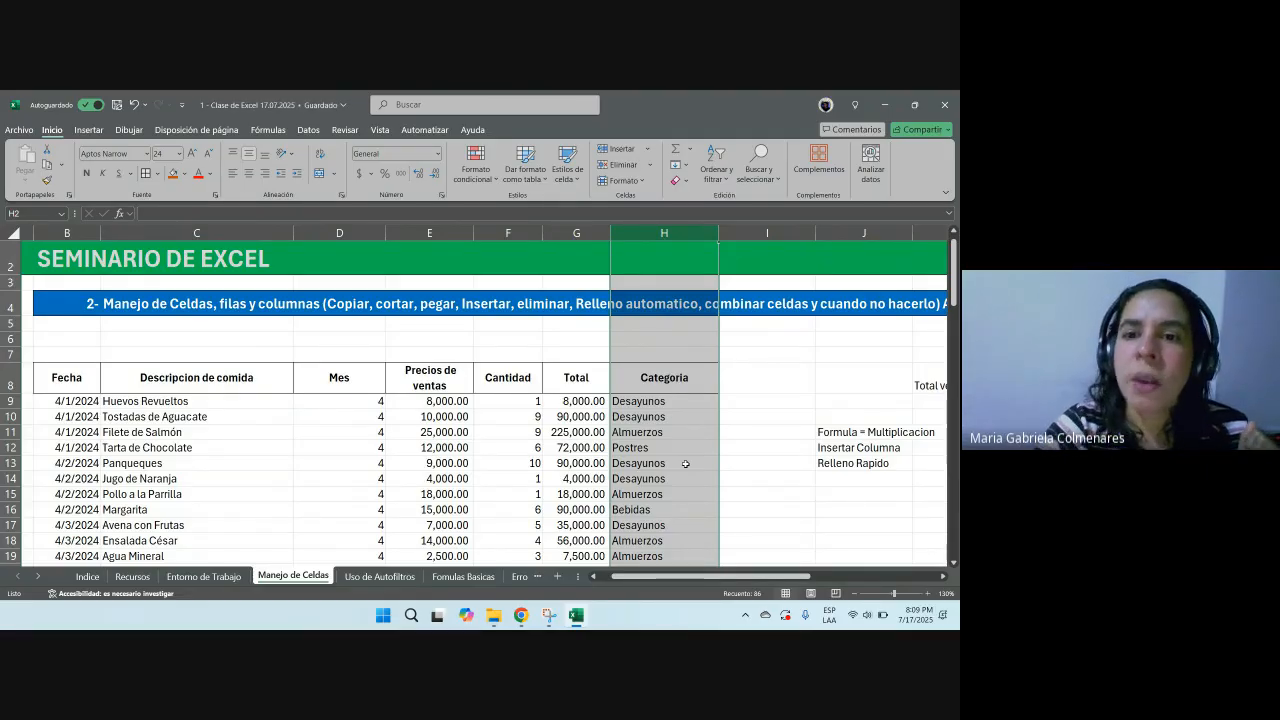
right_click(658, 230)
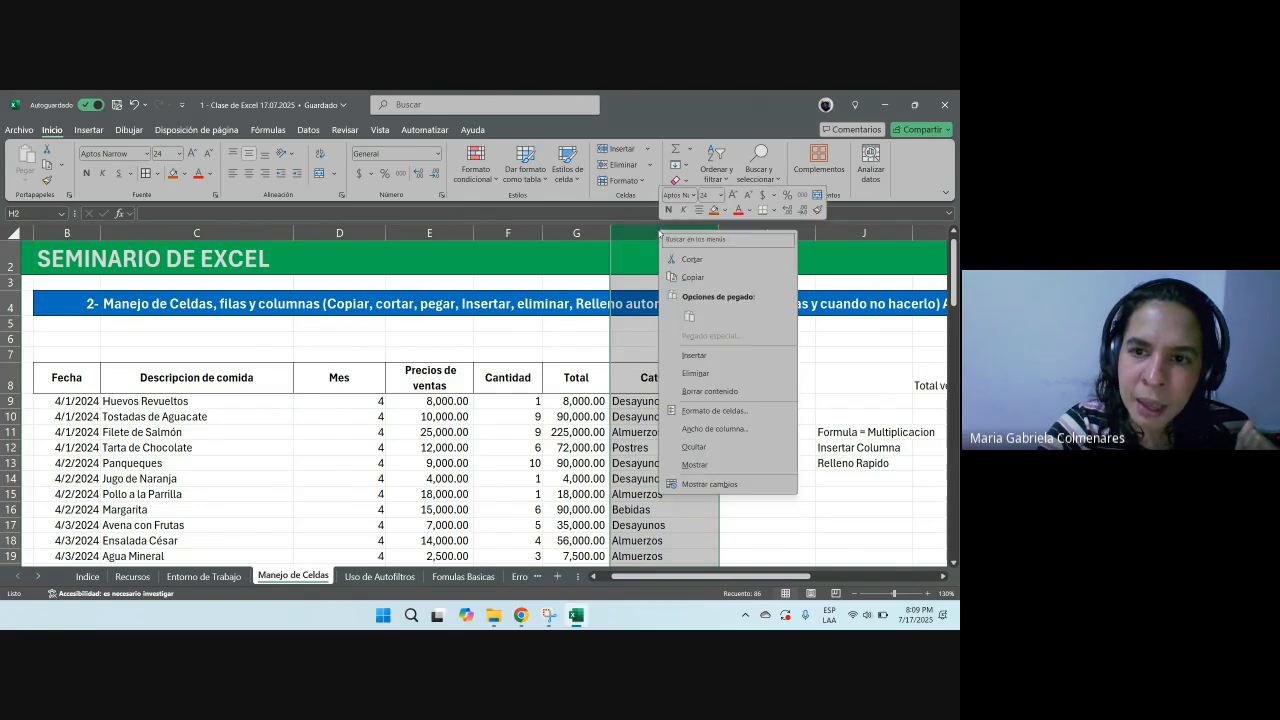
click(625, 353)
drag(725, 576, 751, 576)
click(723, 540)
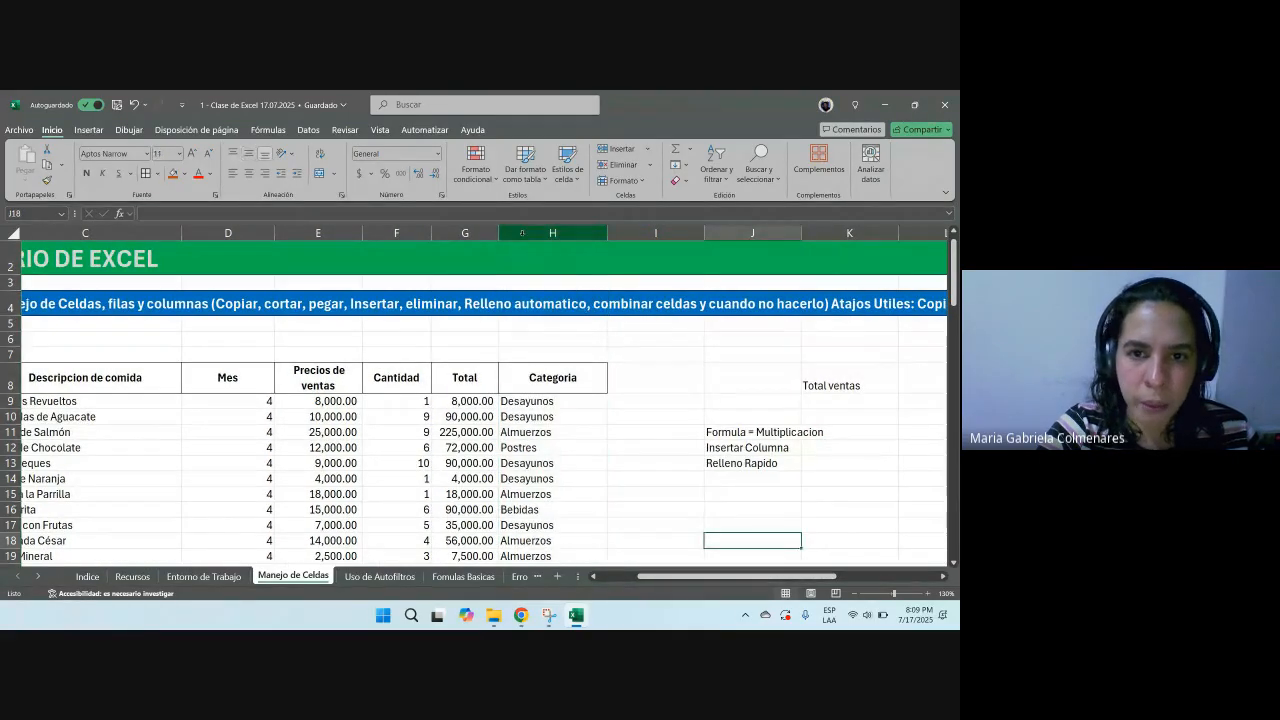
Step: Insert a blank column before the Categoria column, remove it, and insert it again
click(521, 232)
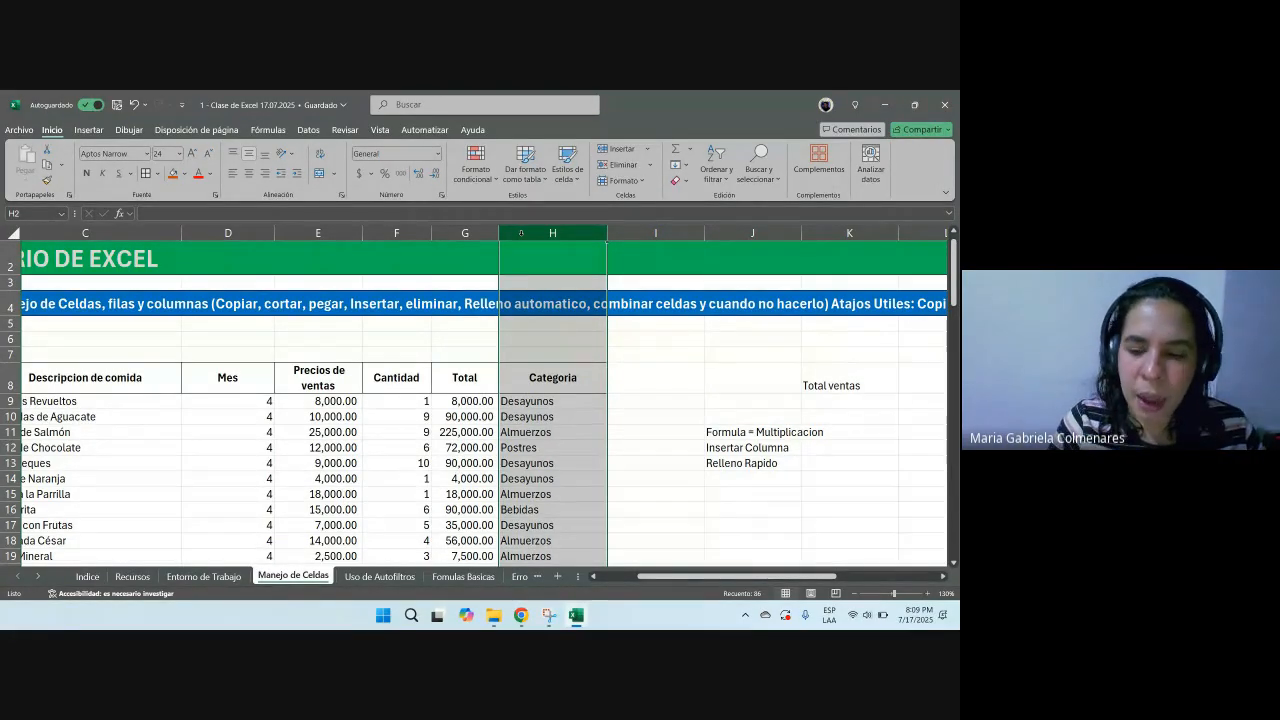
key(ctrl+plus)
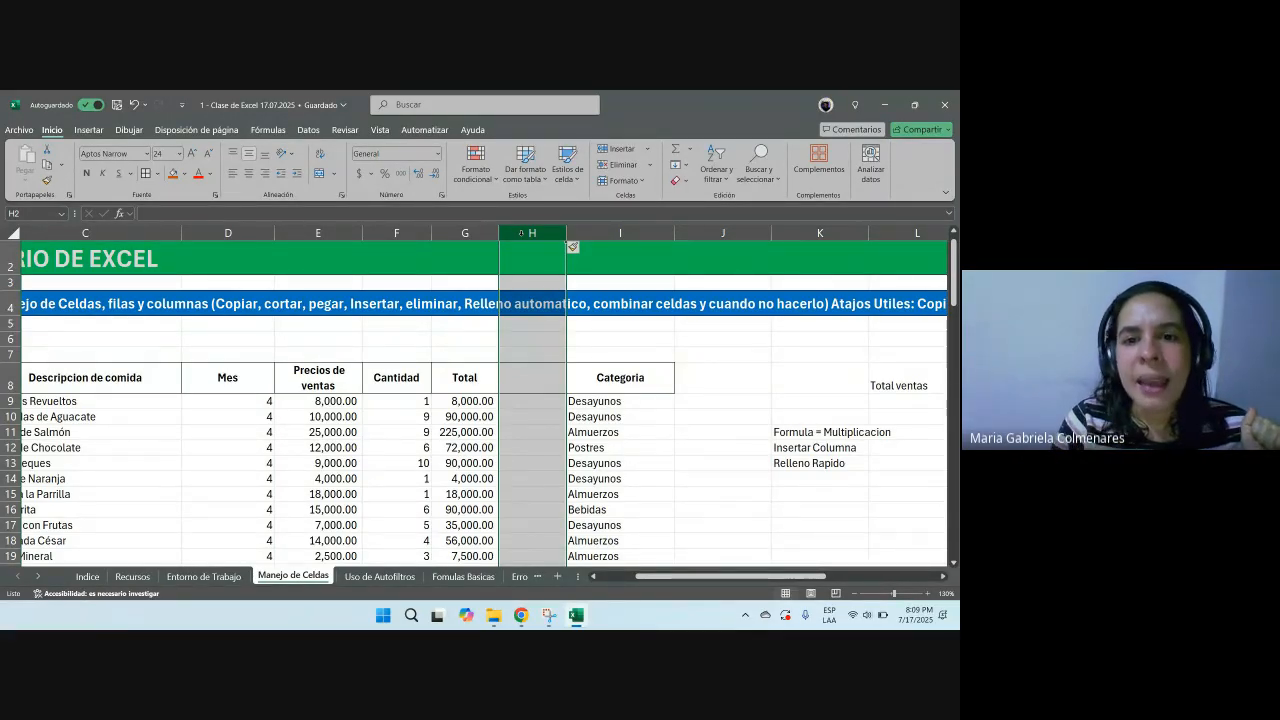
key(ctrl+minus)
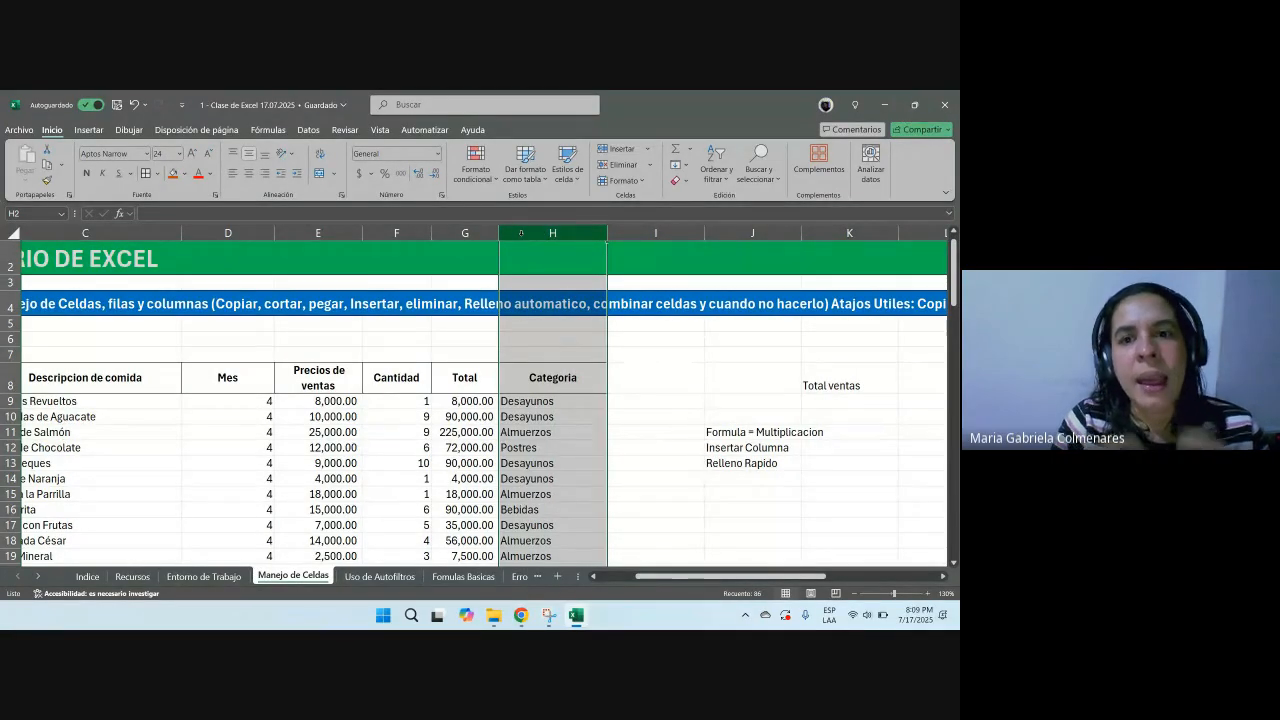
key(ctrl+plus)
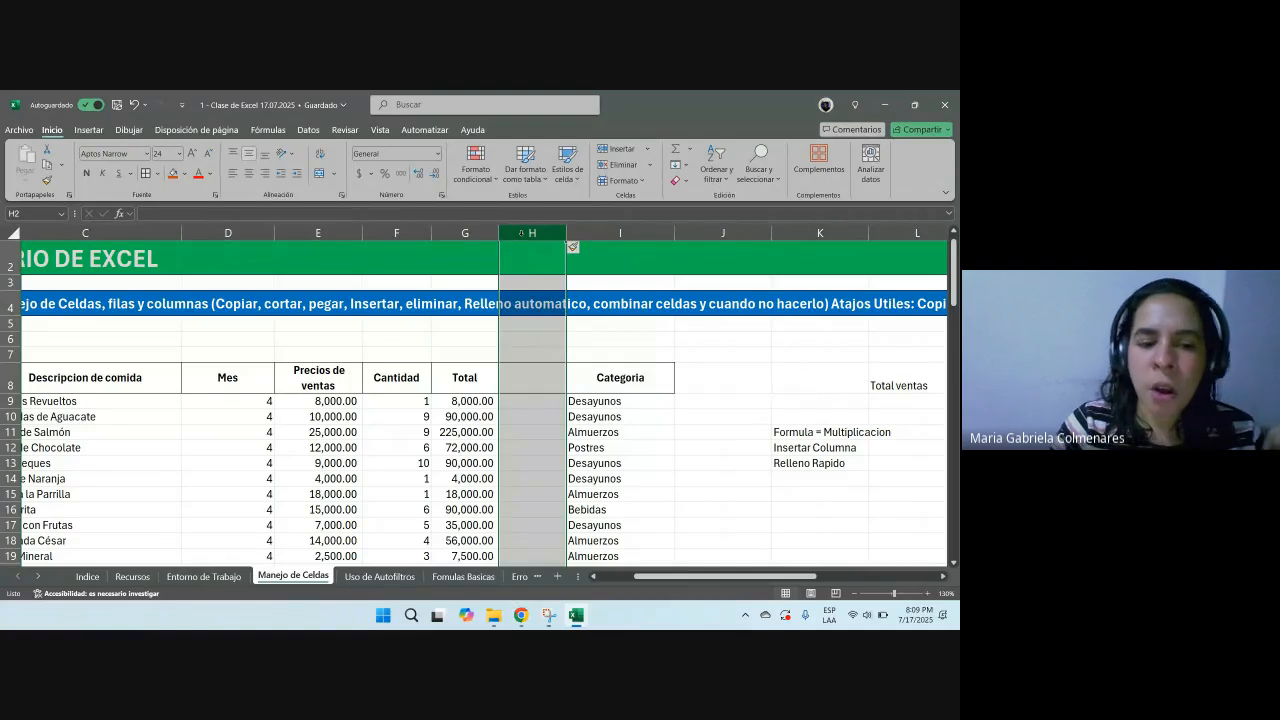
Step: Open the Recursos sheet and review its list of keyboard shortcuts
click(128, 577)
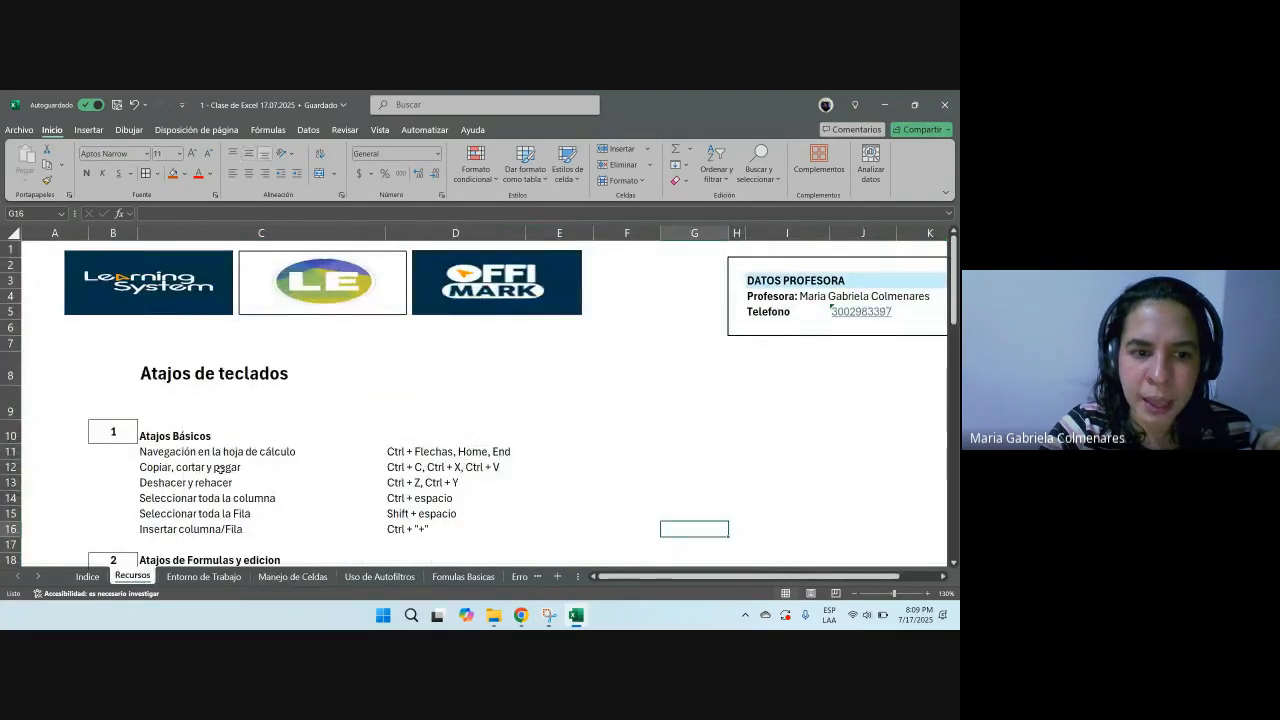
scroll(264, 401, down, 1)
click(290, 407)
scroll(461, 372, down, 3)
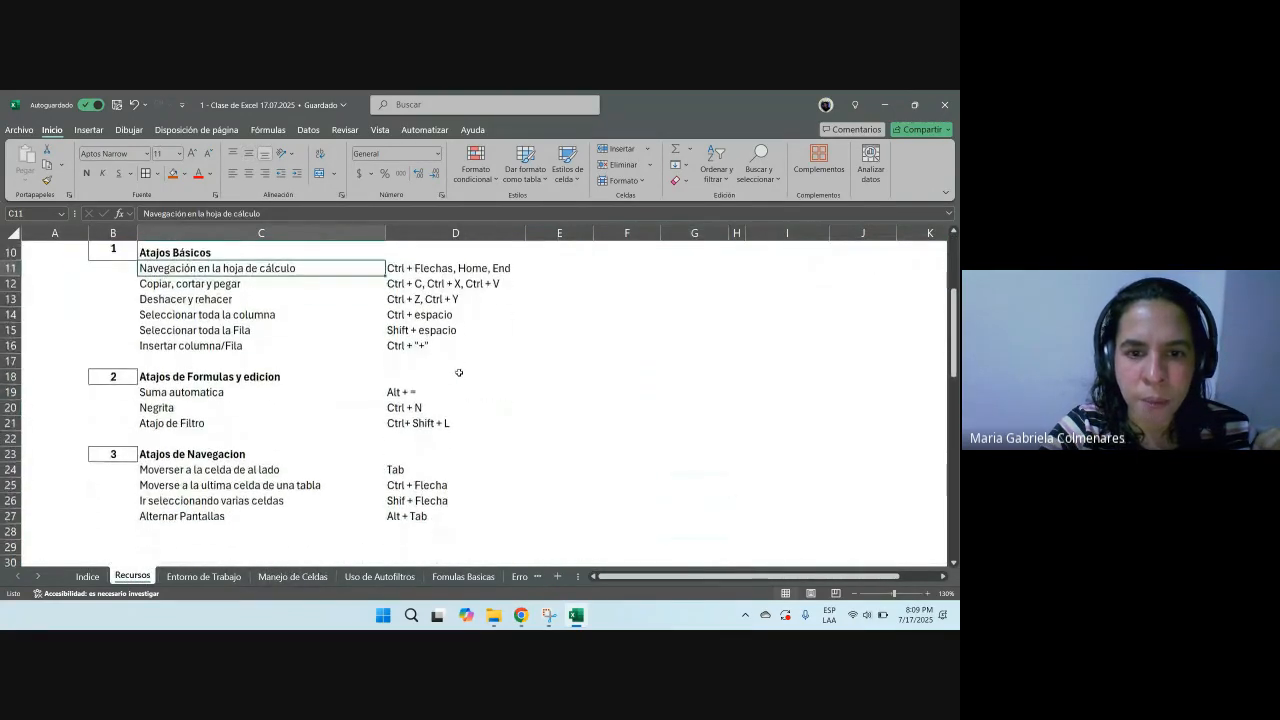
scroll(461, 372, down, 3)
scroll(490, 420, up, 3)
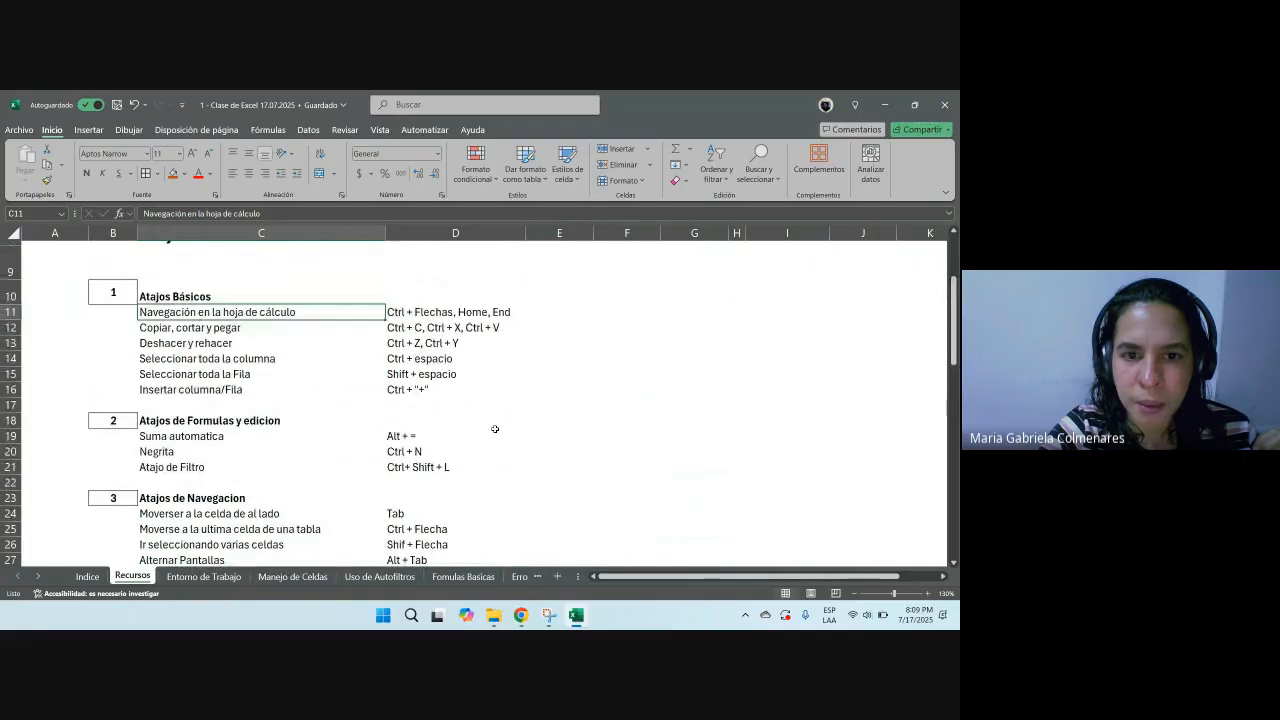
click(320, 342)
click(234, 374)
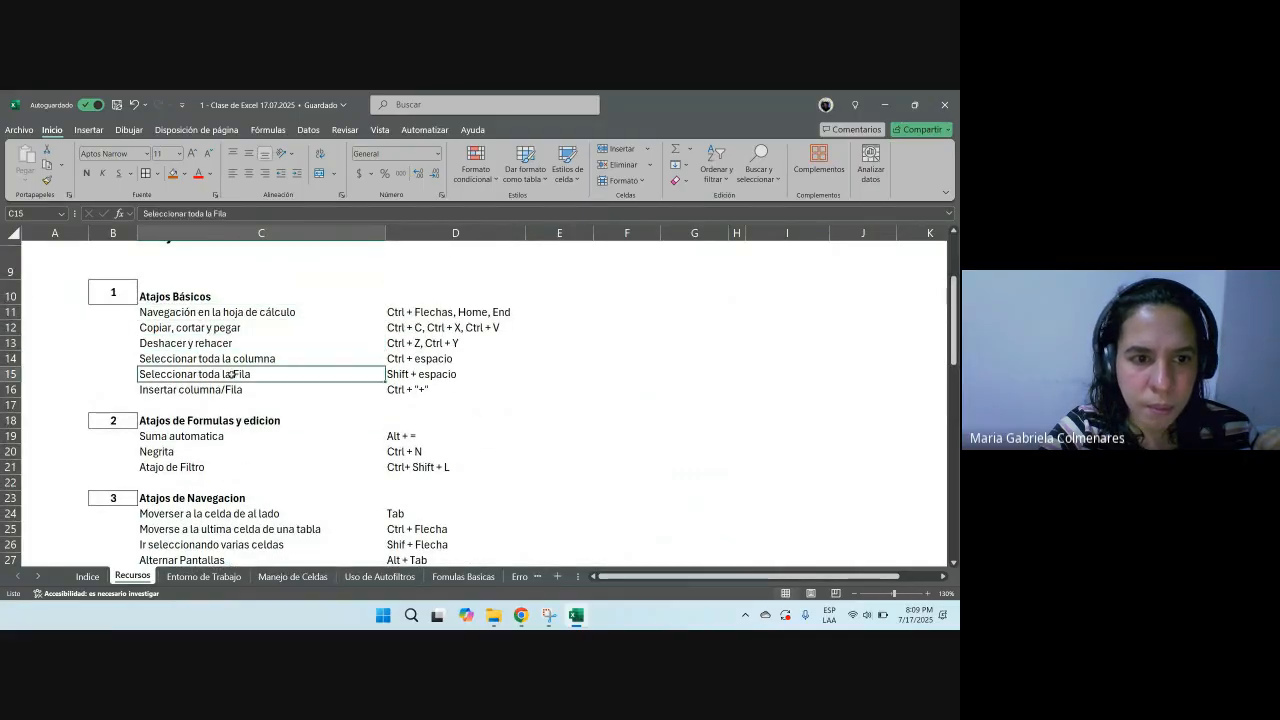
click(250, 312)
scroll(276, 358, down, 1)
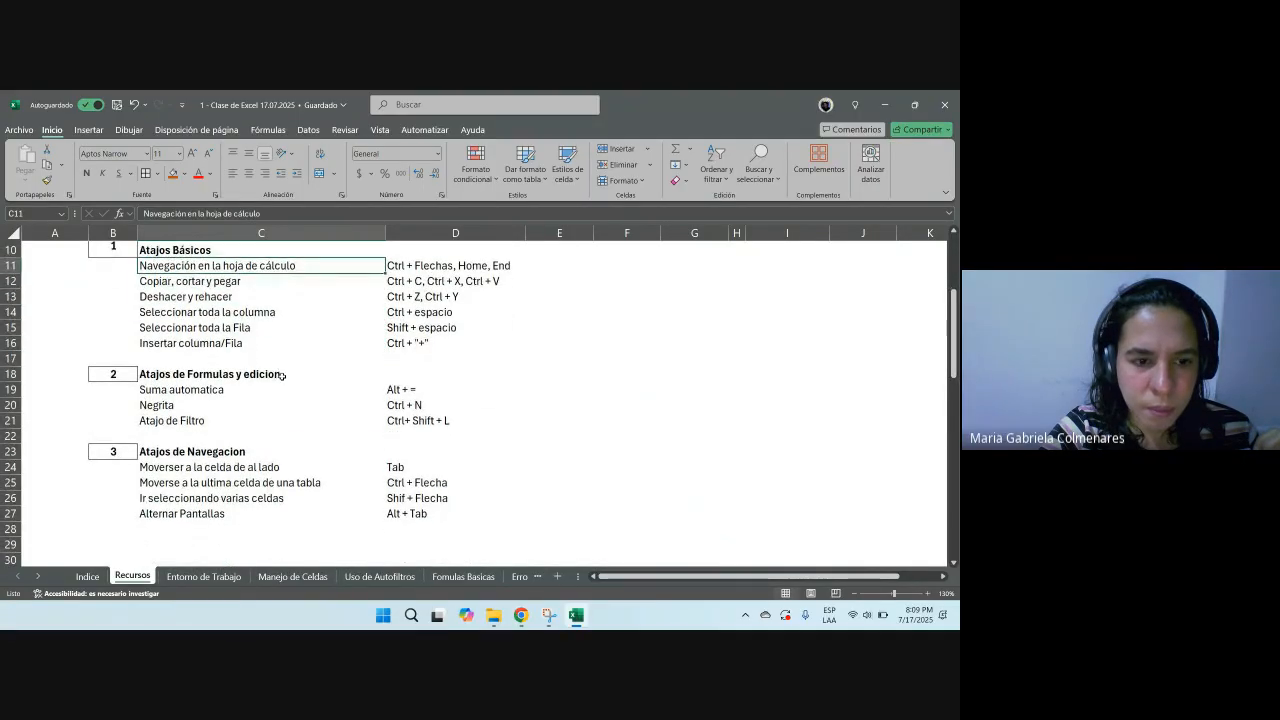
scroll(282, 375, down, 4)
scroll(282, 375, up, 2)
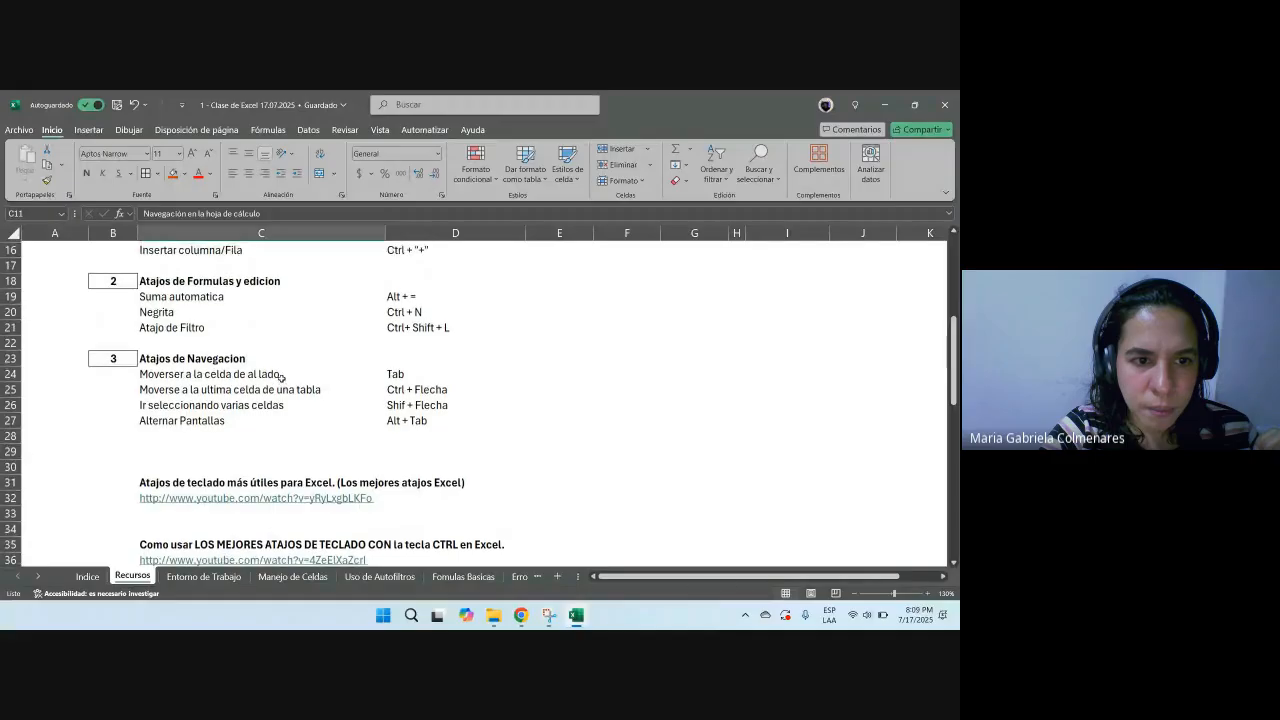
Step: Format the Insertar columna/Fila shortcut row (C16:D16) on Recursos with font size 18 and bold
scroll(282, 375, up, 2)
click(214, 345)
key(shift+Right)
click(191, 153)
click(191, 153)
click(191, 153)
click(191, 153)
key(ctrl+n)
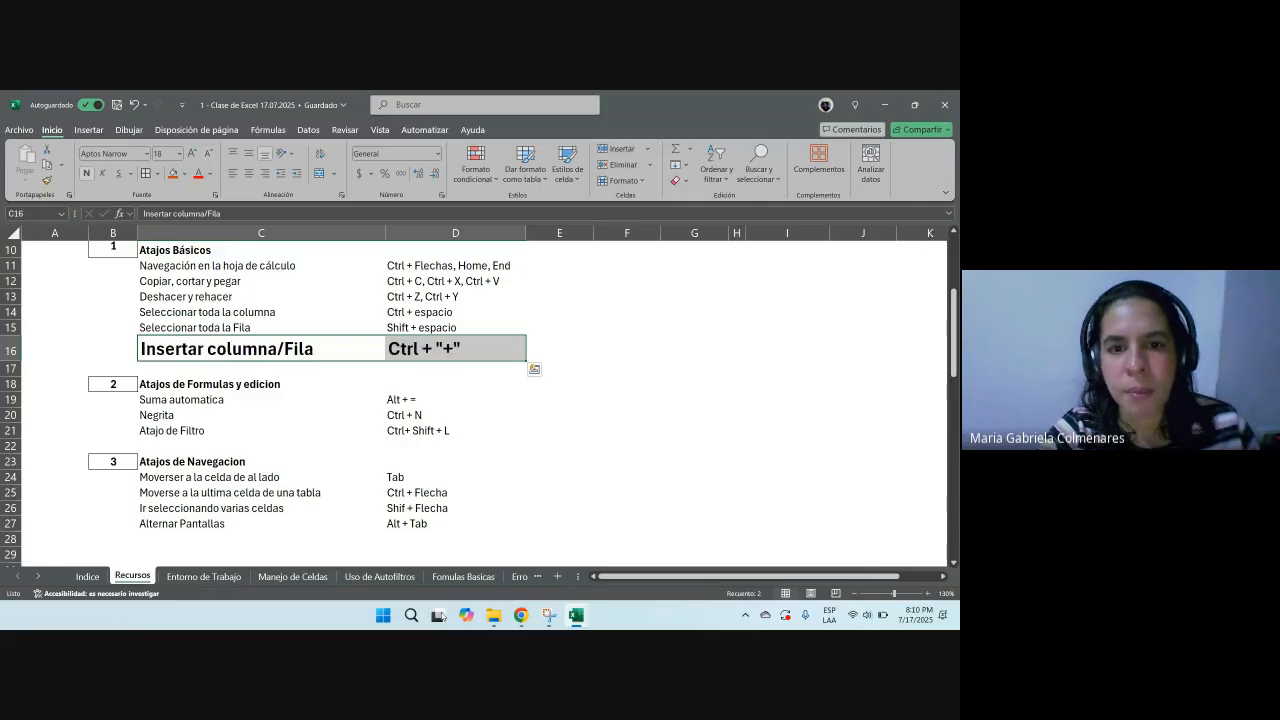
Step: Open the Manejo de Celdas sheet and delete the blank column before Categoria
click(440, 384)
click(433, 352)
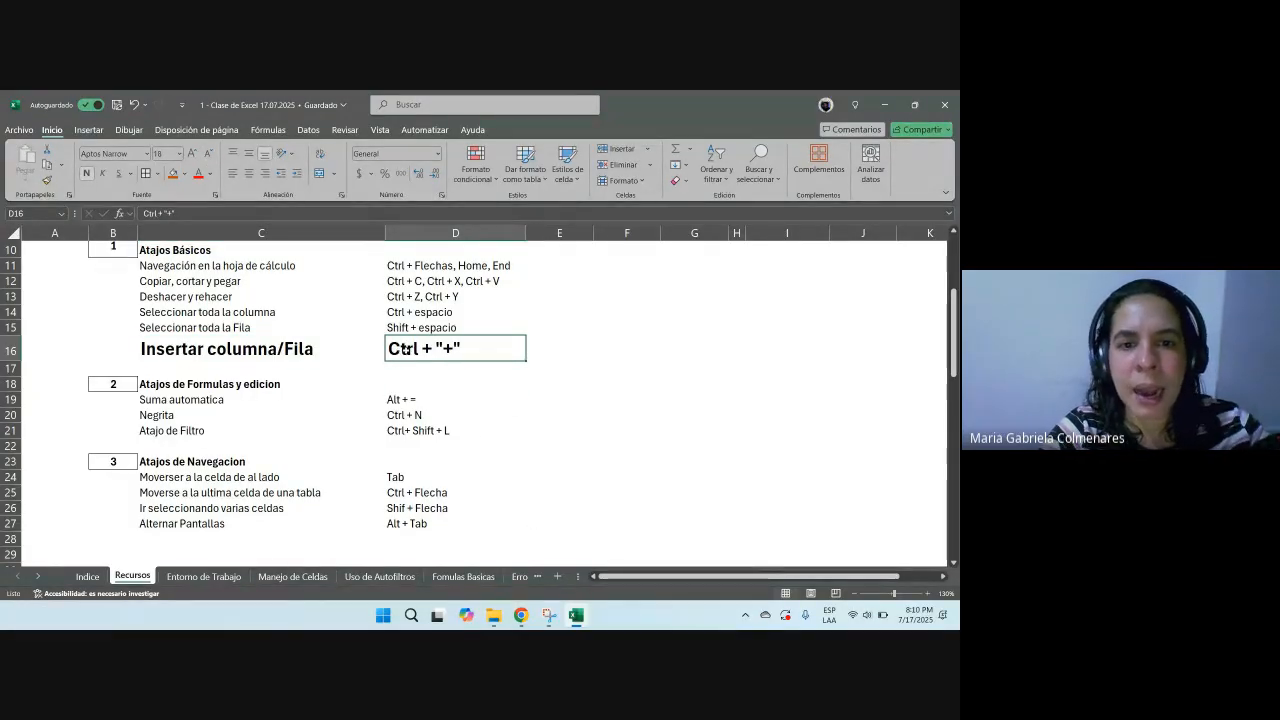
click(466, 577)
click(519, 577)
click(204, 579)
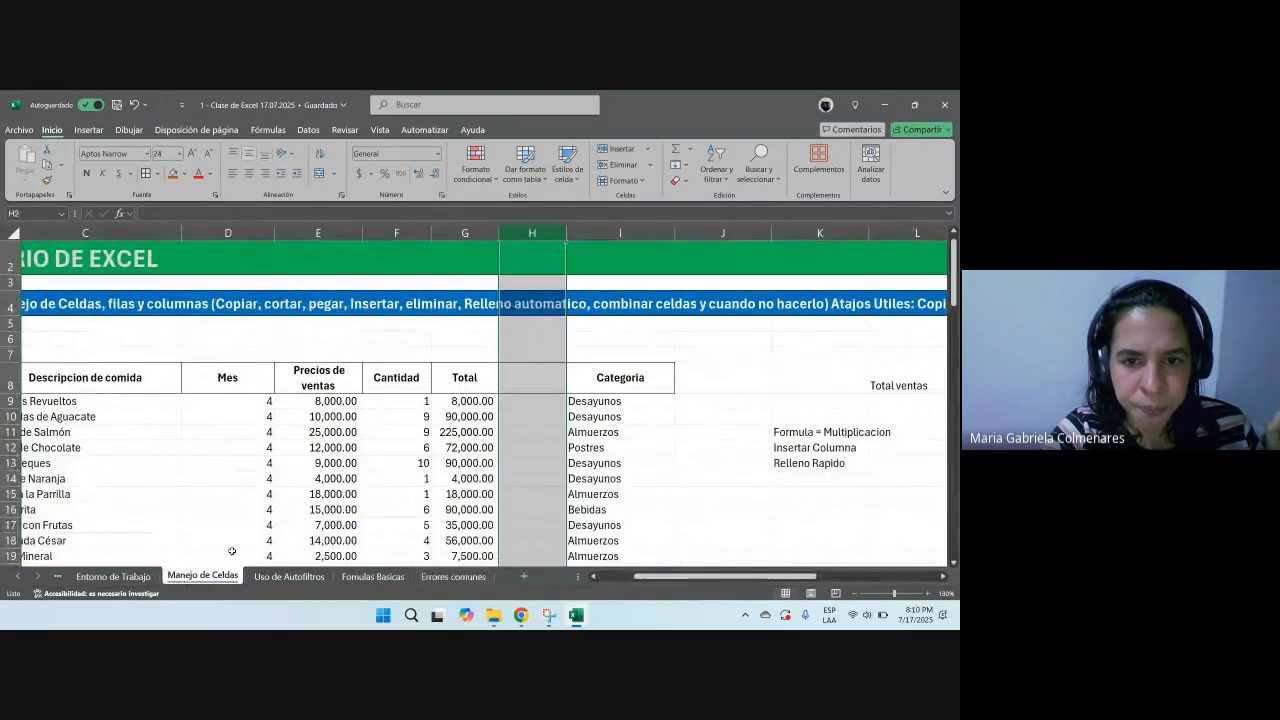
key(ctrl+minus)
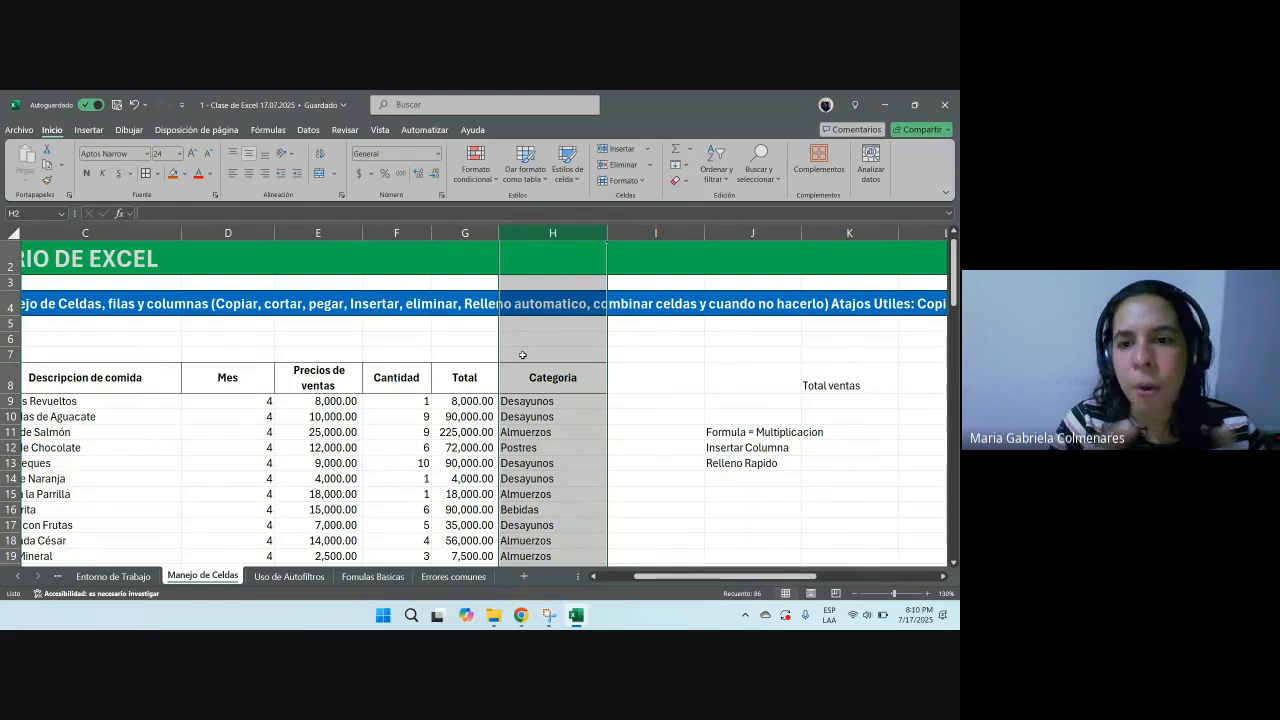
Step: Fill row 7 above the table, B7 to H7, with a light blue color
scroll(661, 551, left, 3)
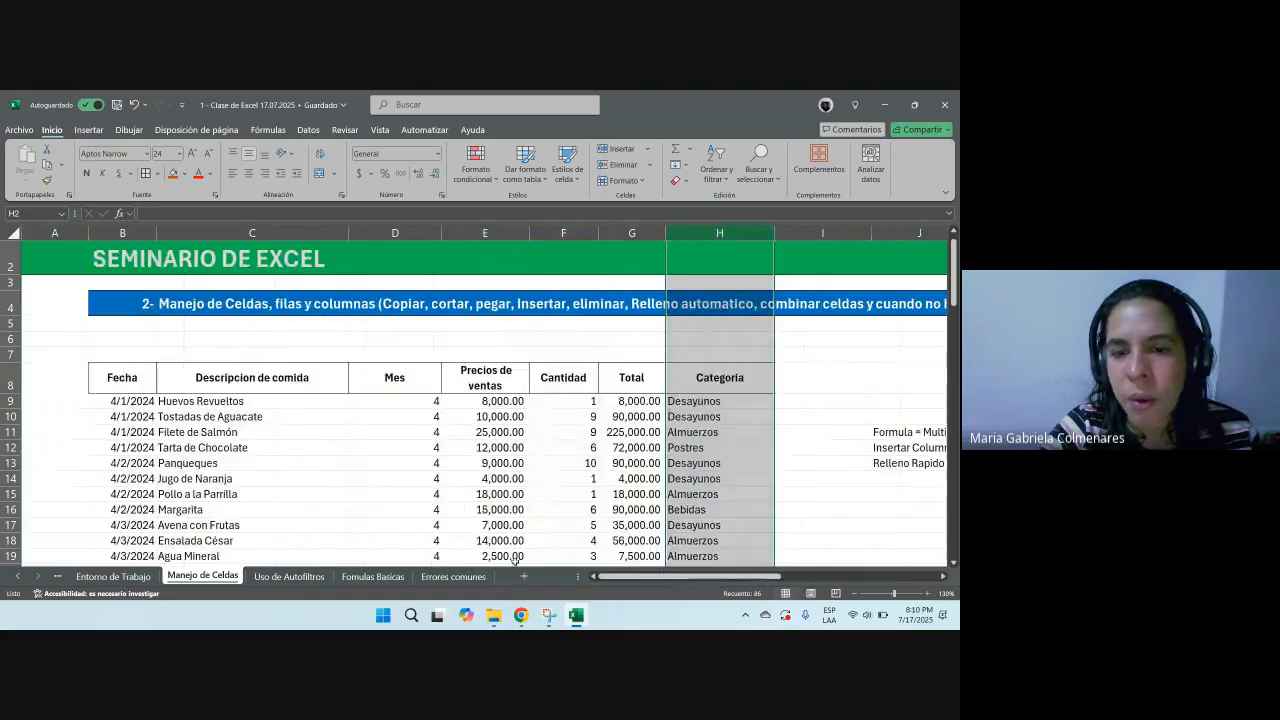
click(563, 447)
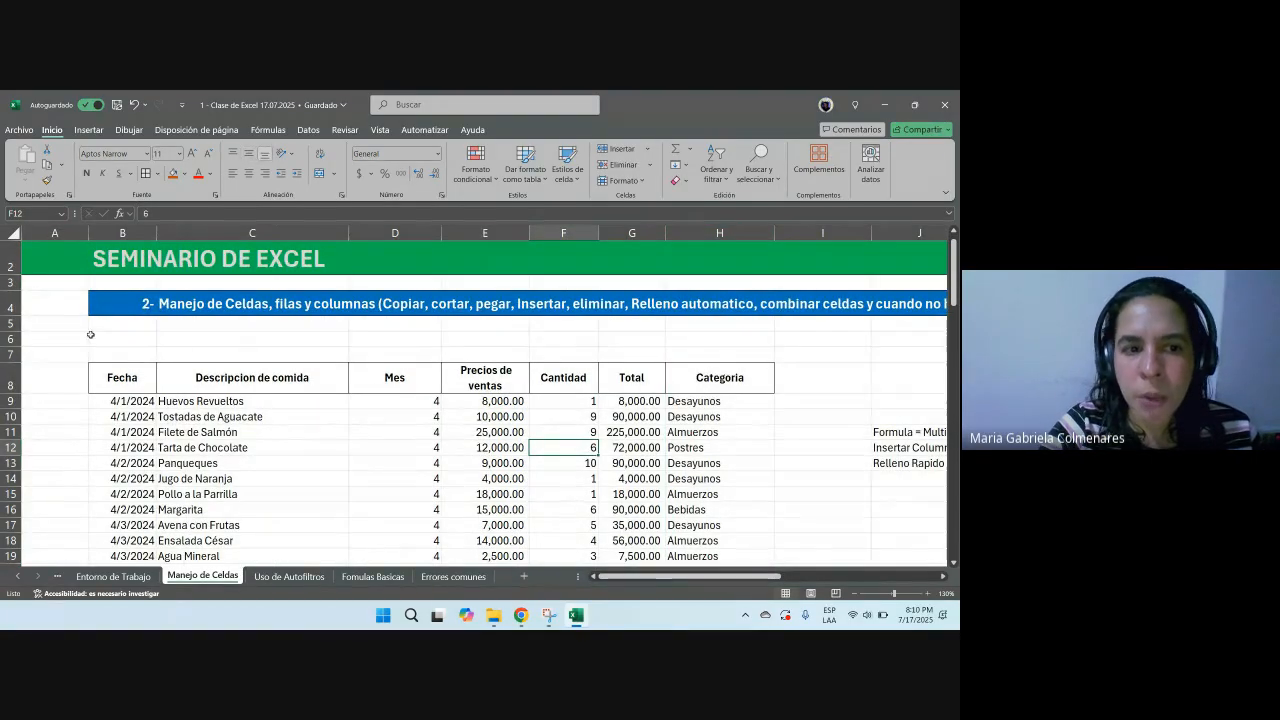
drag(134, 355, 737, 352)
click(384, 510)
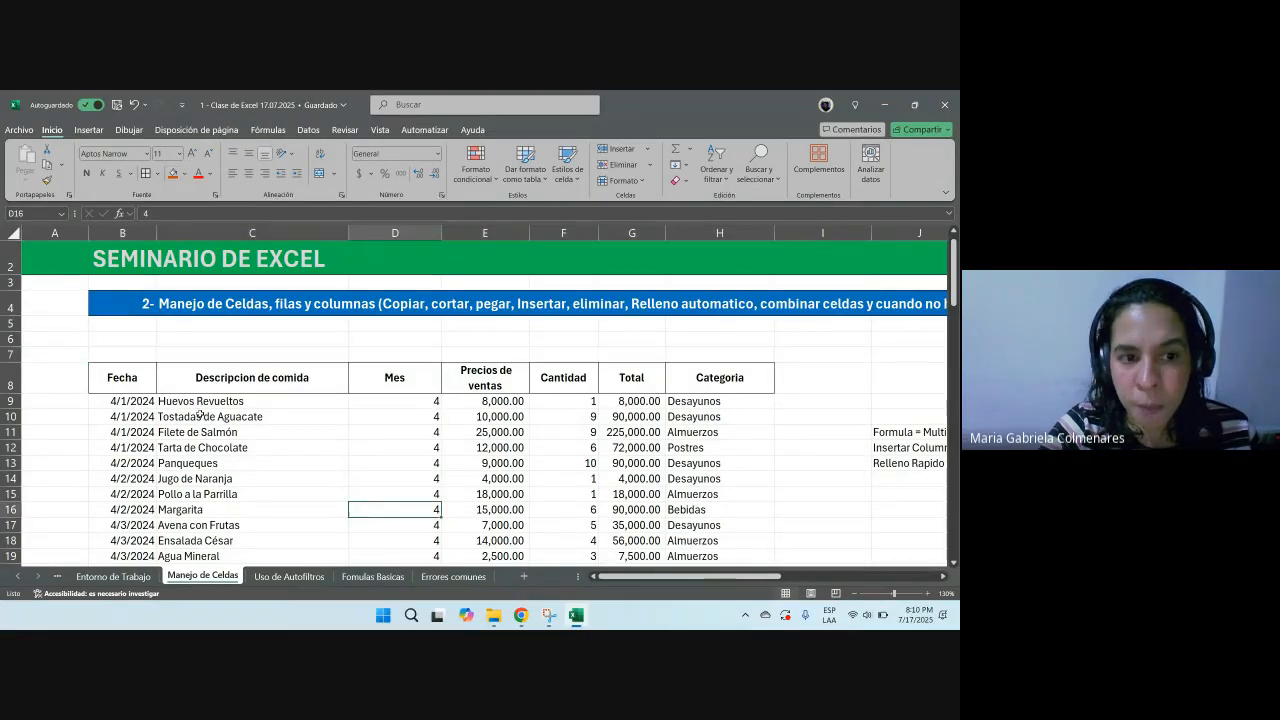
drag(152, 356, 766, 352)
click(183, 173)
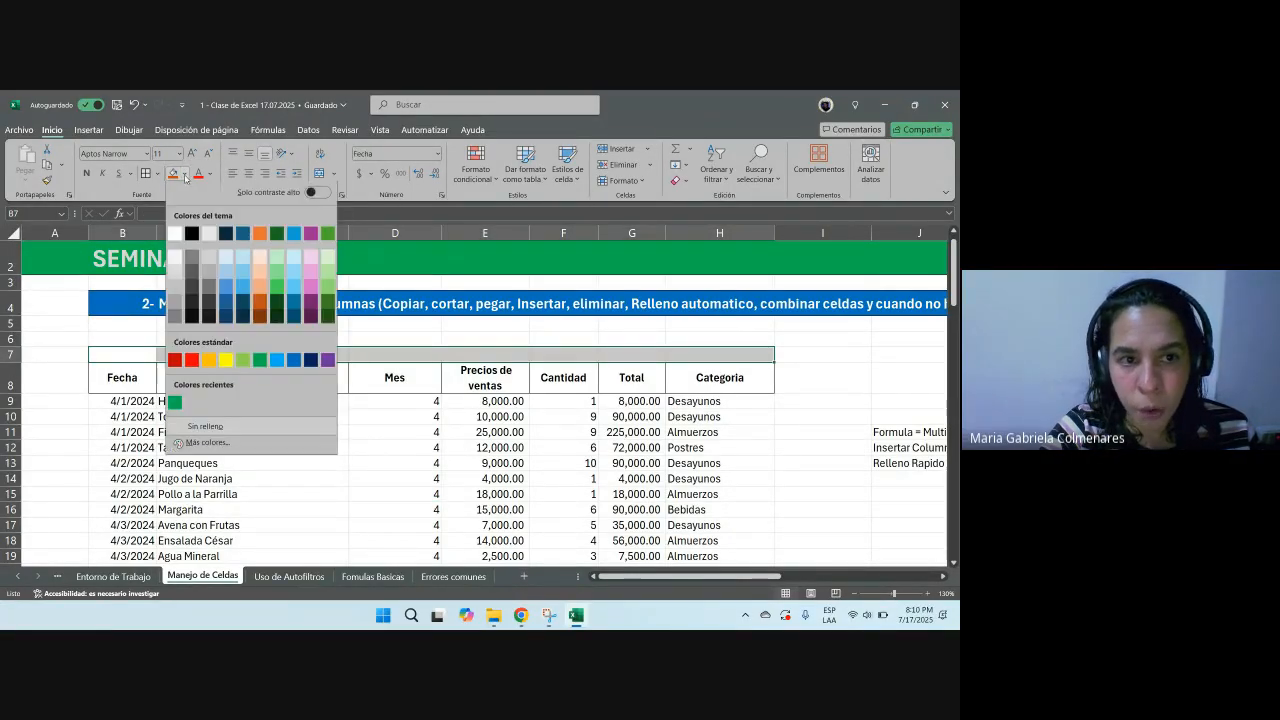
click(246, 261)
Step: Enter the title REPORTE DE VENTAS DEL TRIMESTRE in C7
click(303, 350)
text(REPORTE DE VENTAS DEL TRIMESTRE)
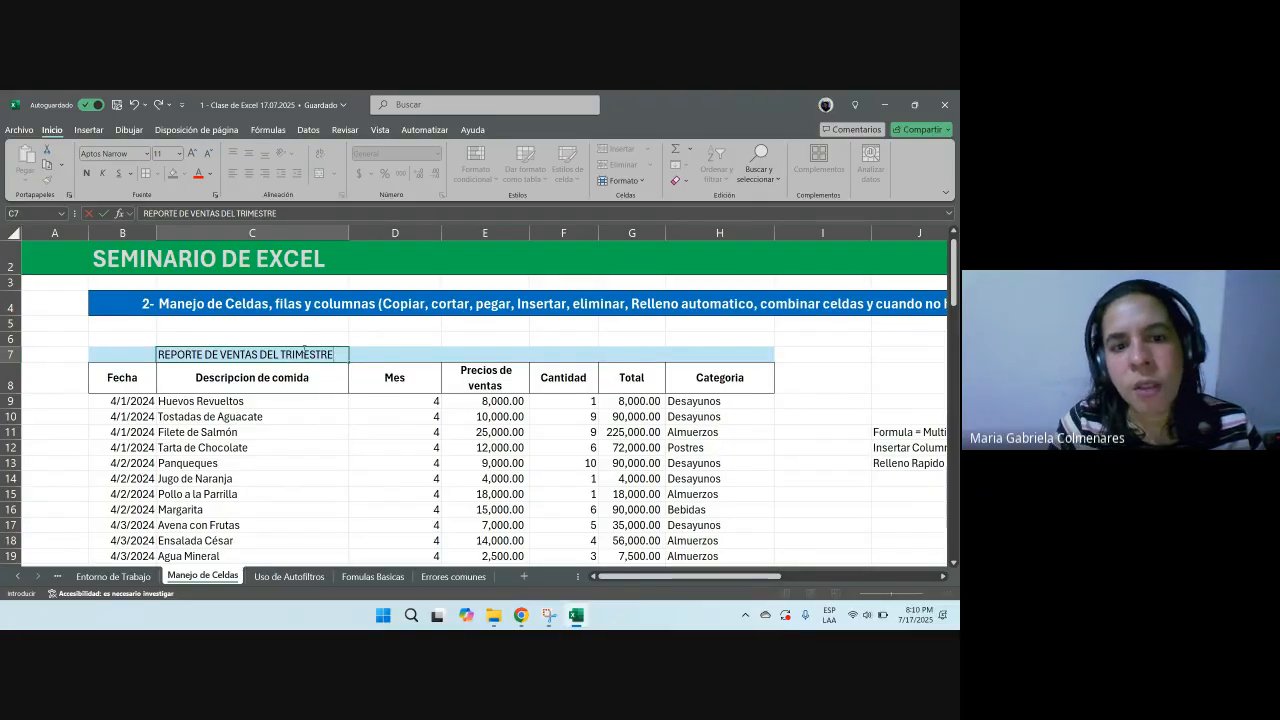
key(BackSpace)
key(Return)
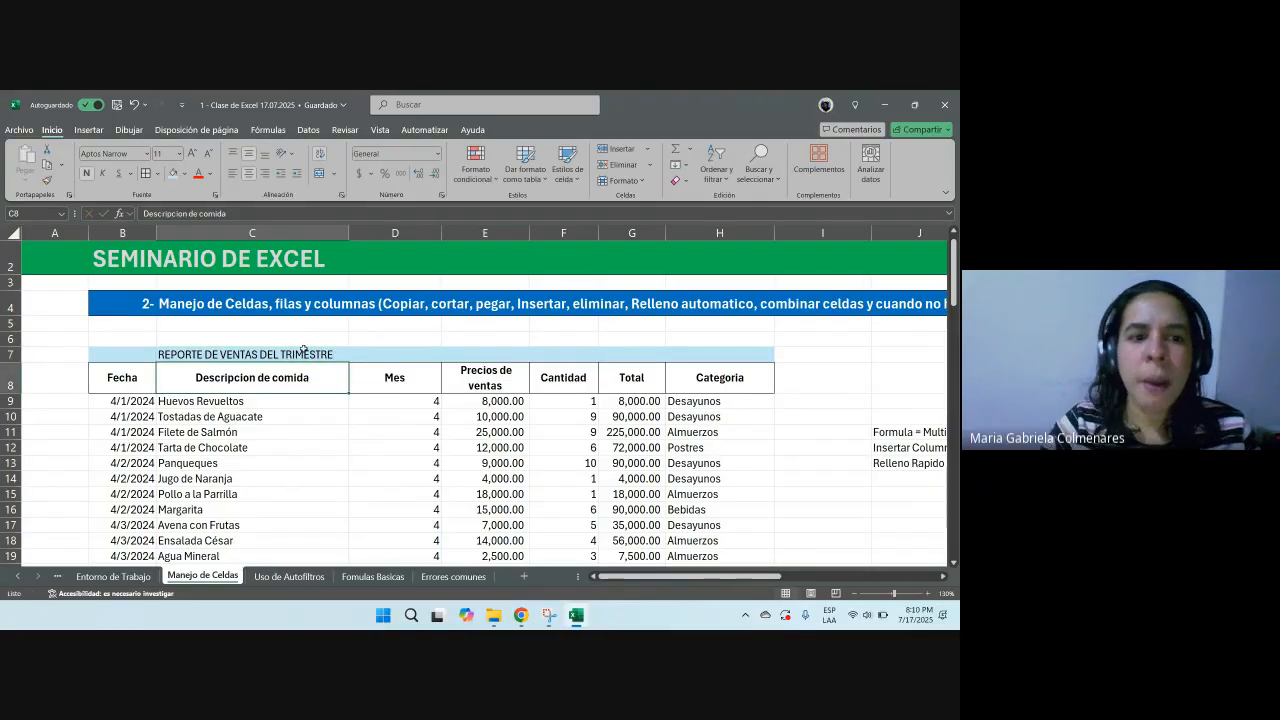
Step: Merge and center B7:H7 so the title spans the table width
drag(113, 358, 740, 356)
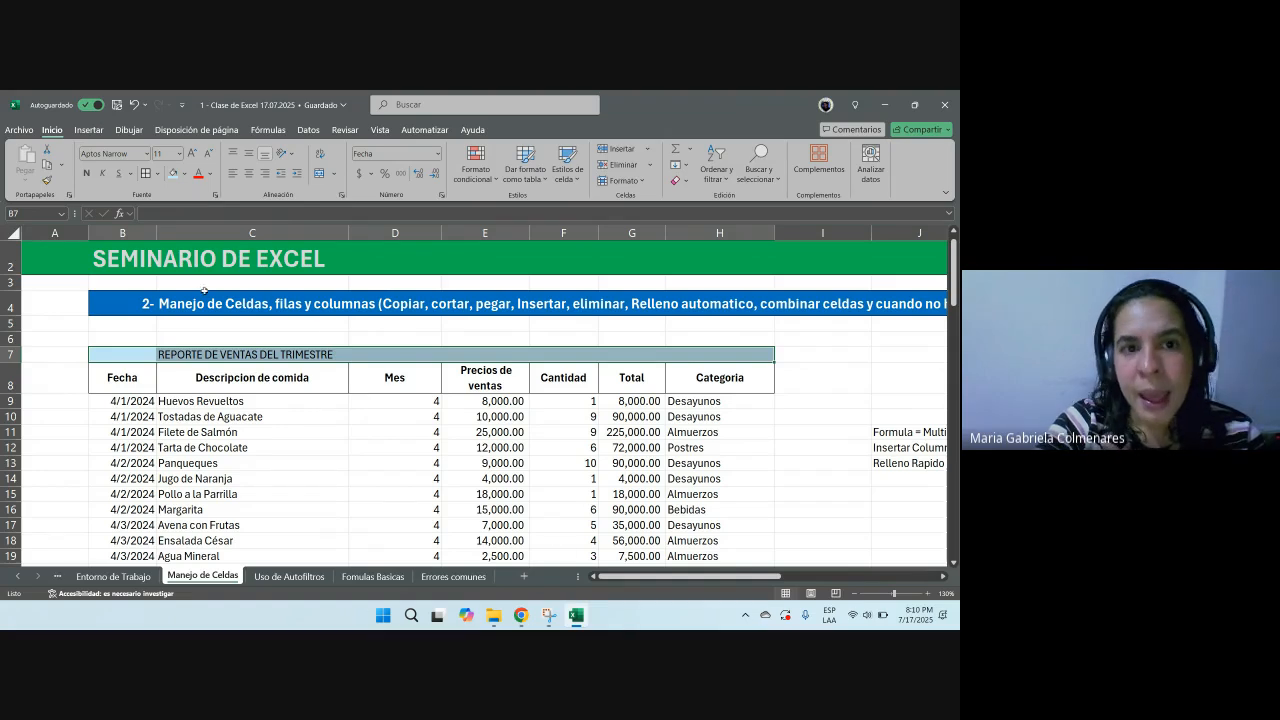
drag(138, 352, 676, 360)
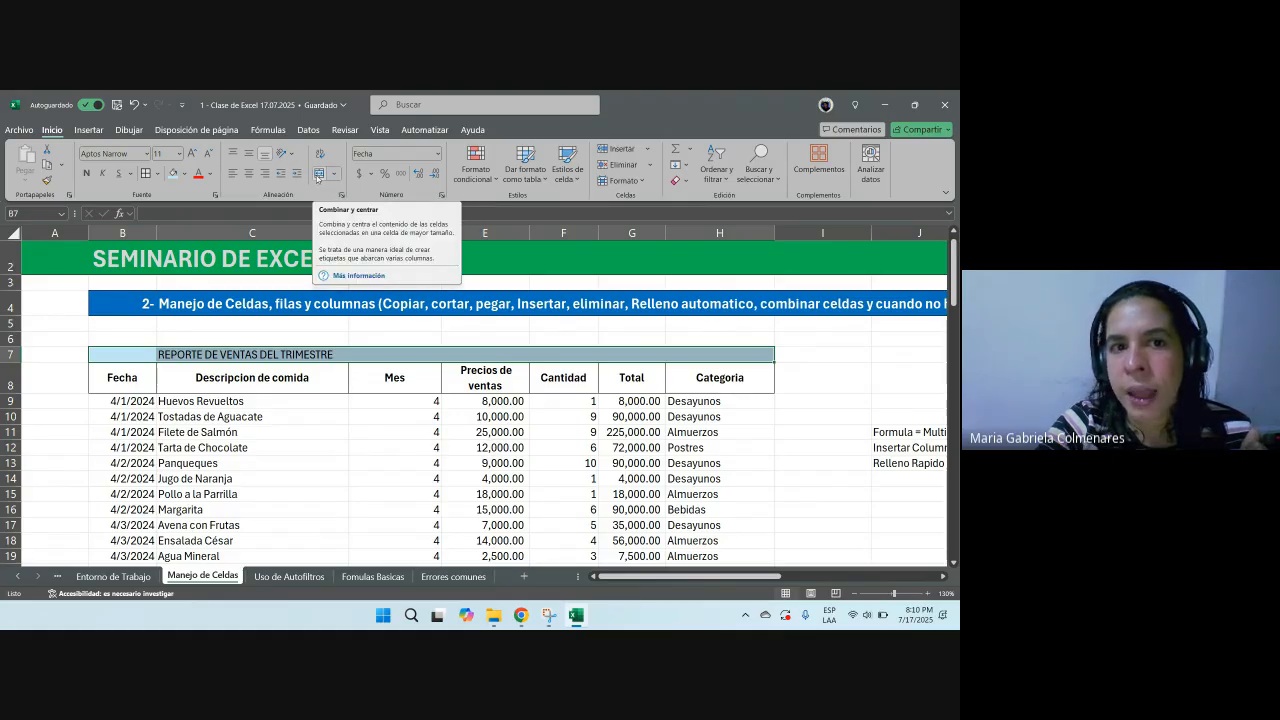
click(318, 174)
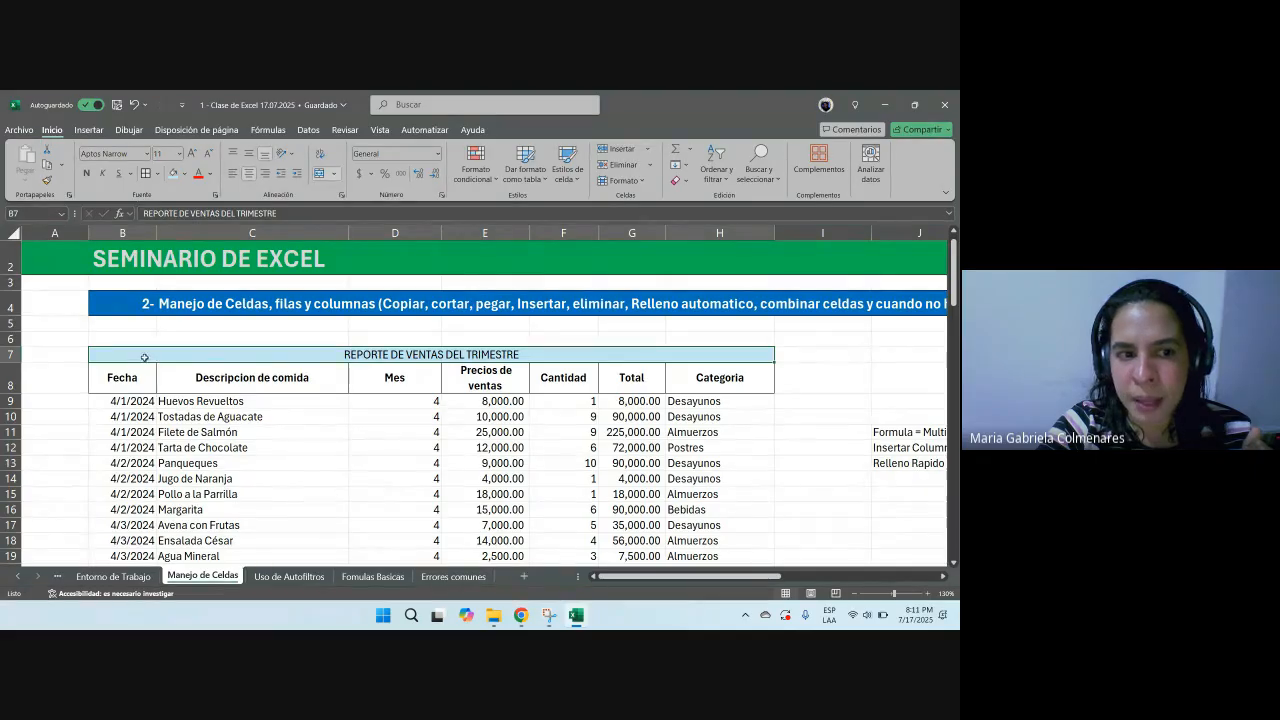
Step: Unmerge the title cells in row 7
drag(145, 358, 573, 350)
click(861, 325)
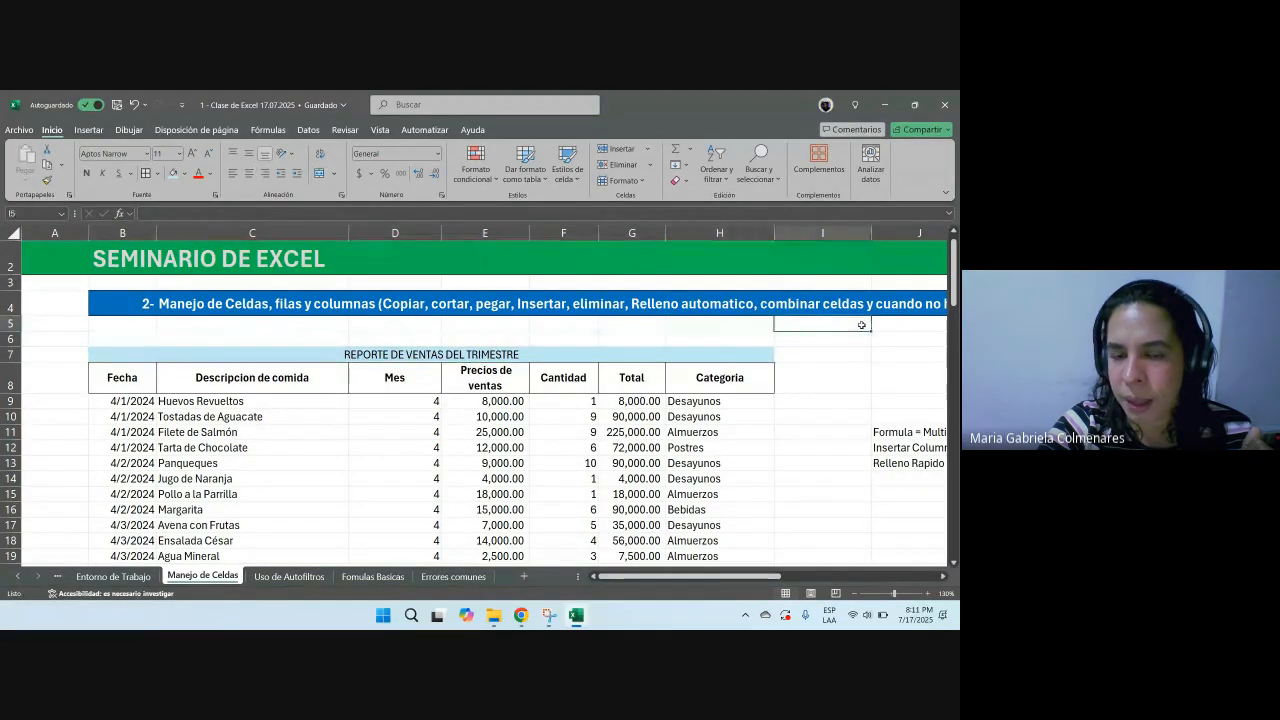
click(380, 354)
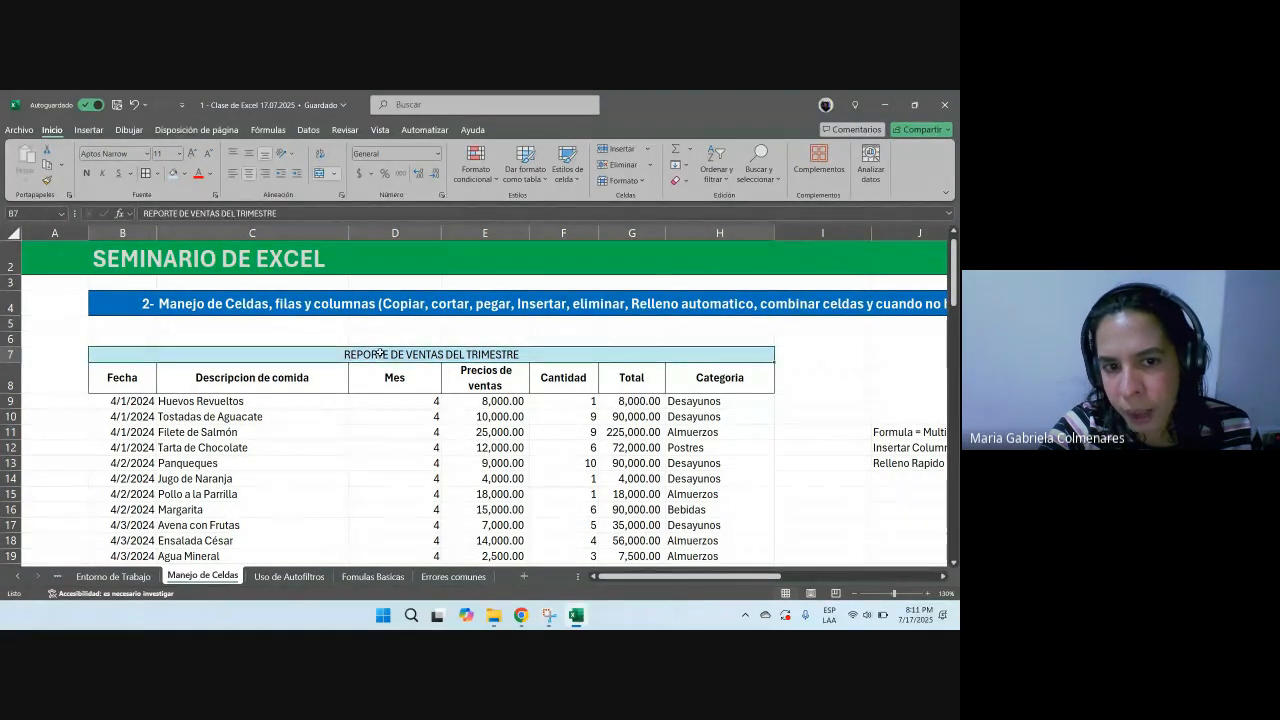
double_click(380, 354)
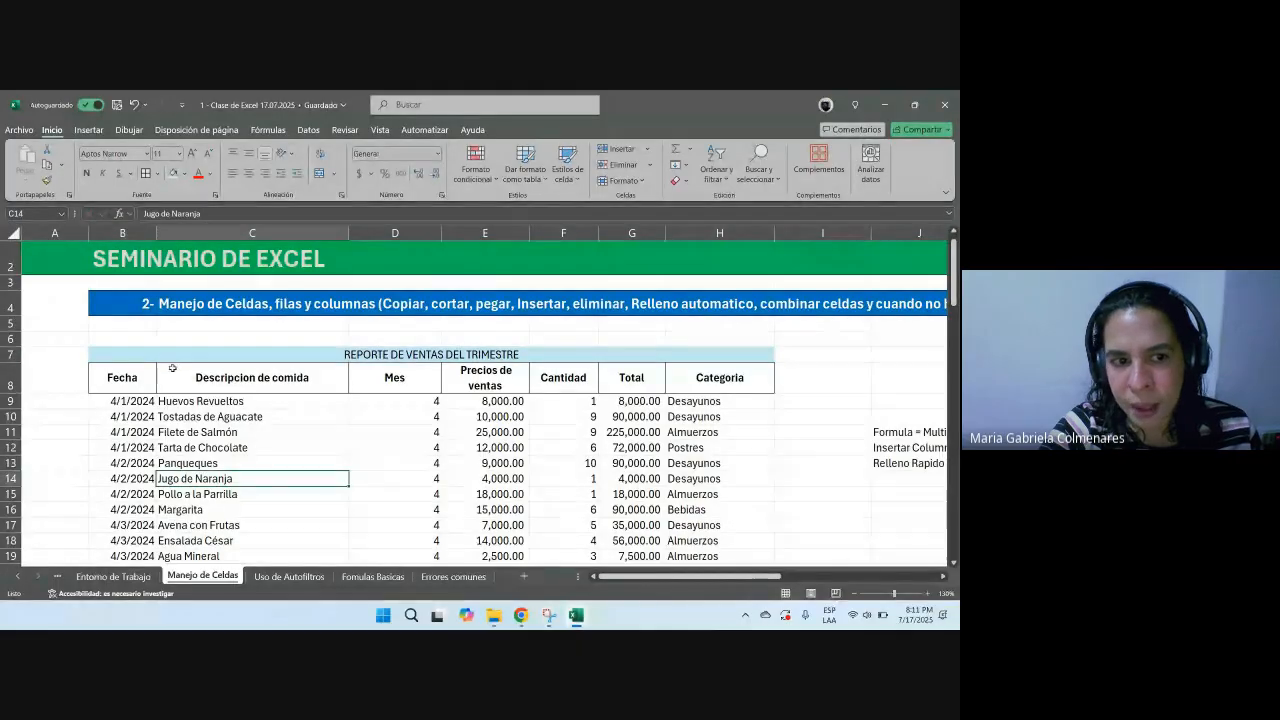
click(240, 354)
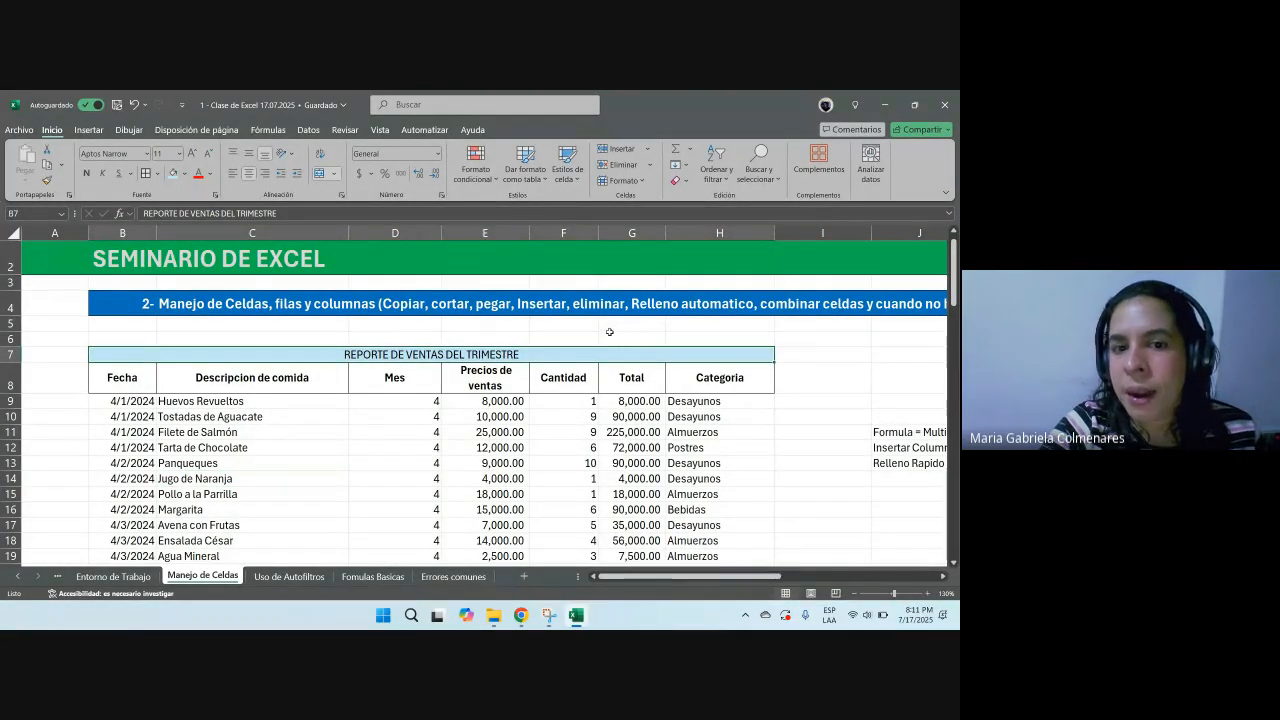
click(334, 174)
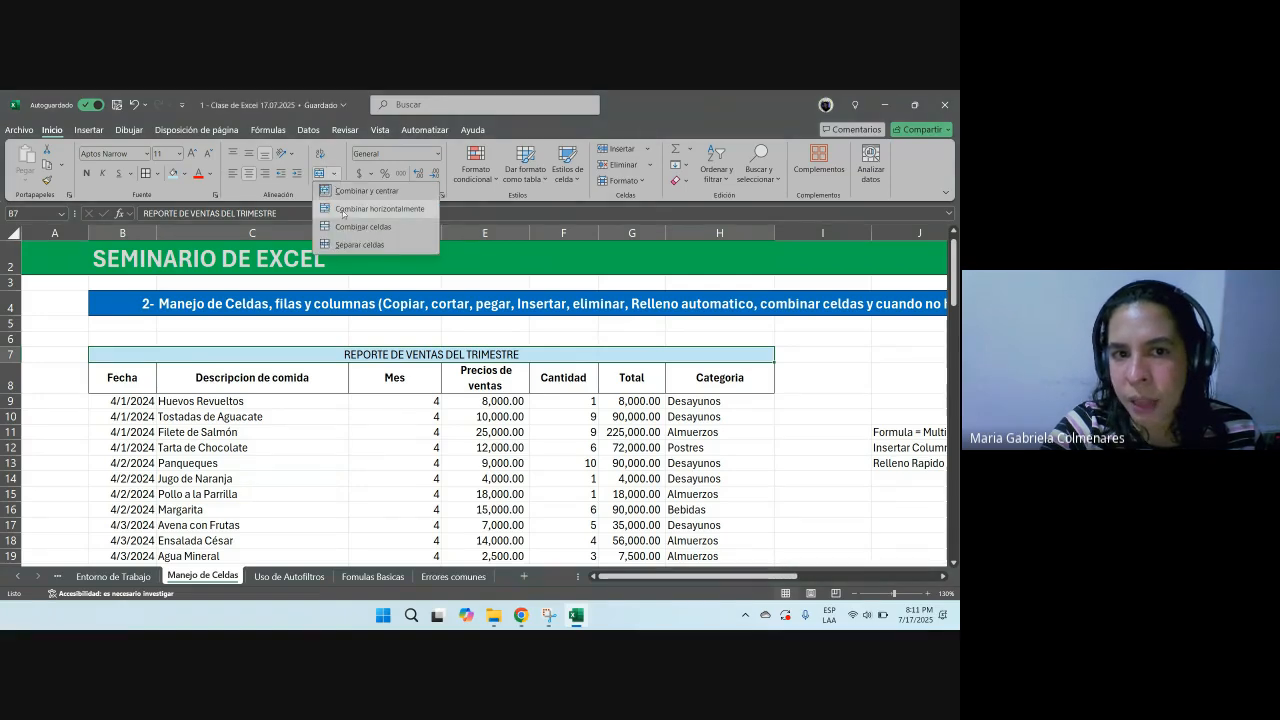
click(360, 246)
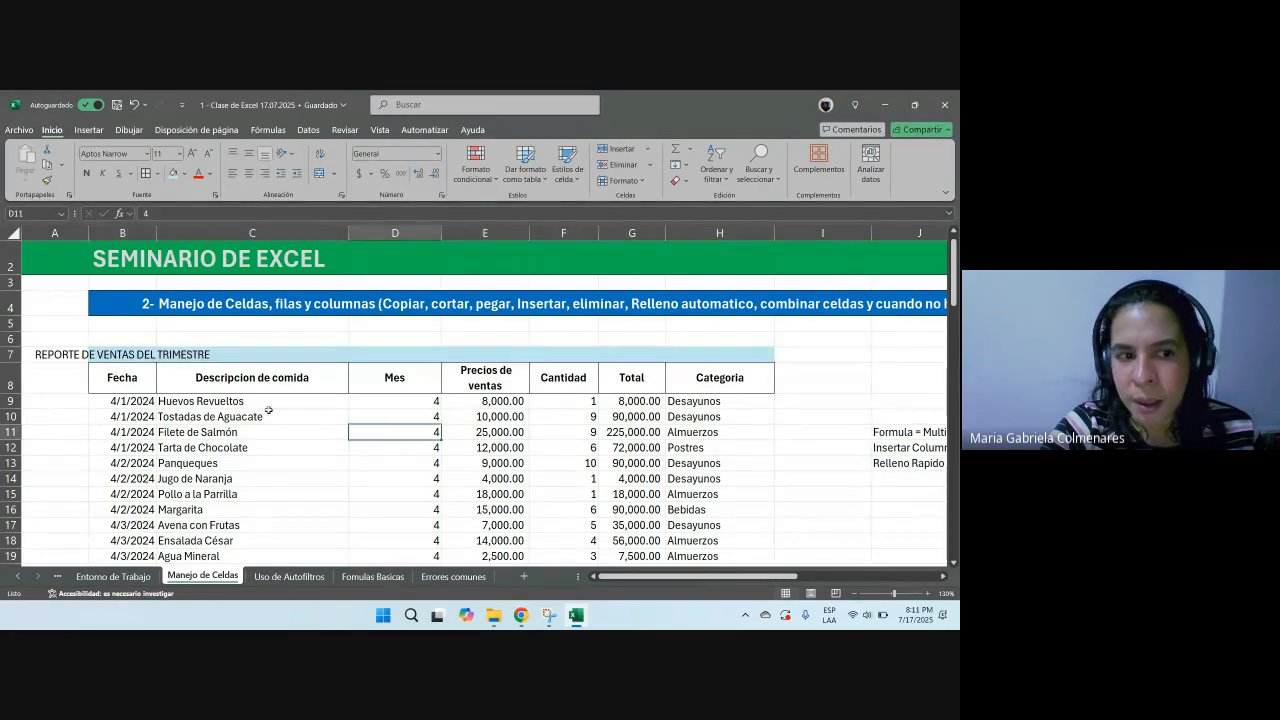
Step: Merge and center B7:H7 again for the report title
drag(134, 350, 714, 356)
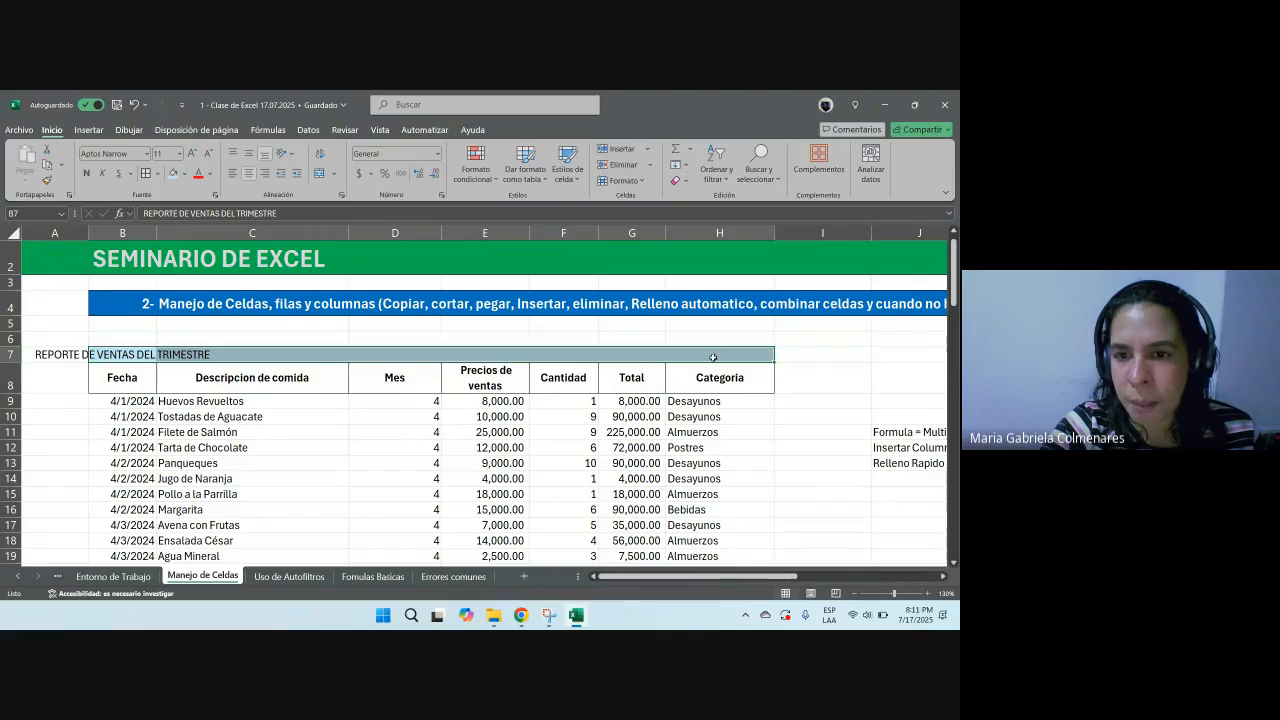
click(713, 356)
key(Left)
key(shift+Tab)
key(shift+Tab)
key(shift+Tab)
key(shift+Tab)
key(shift+Tab)
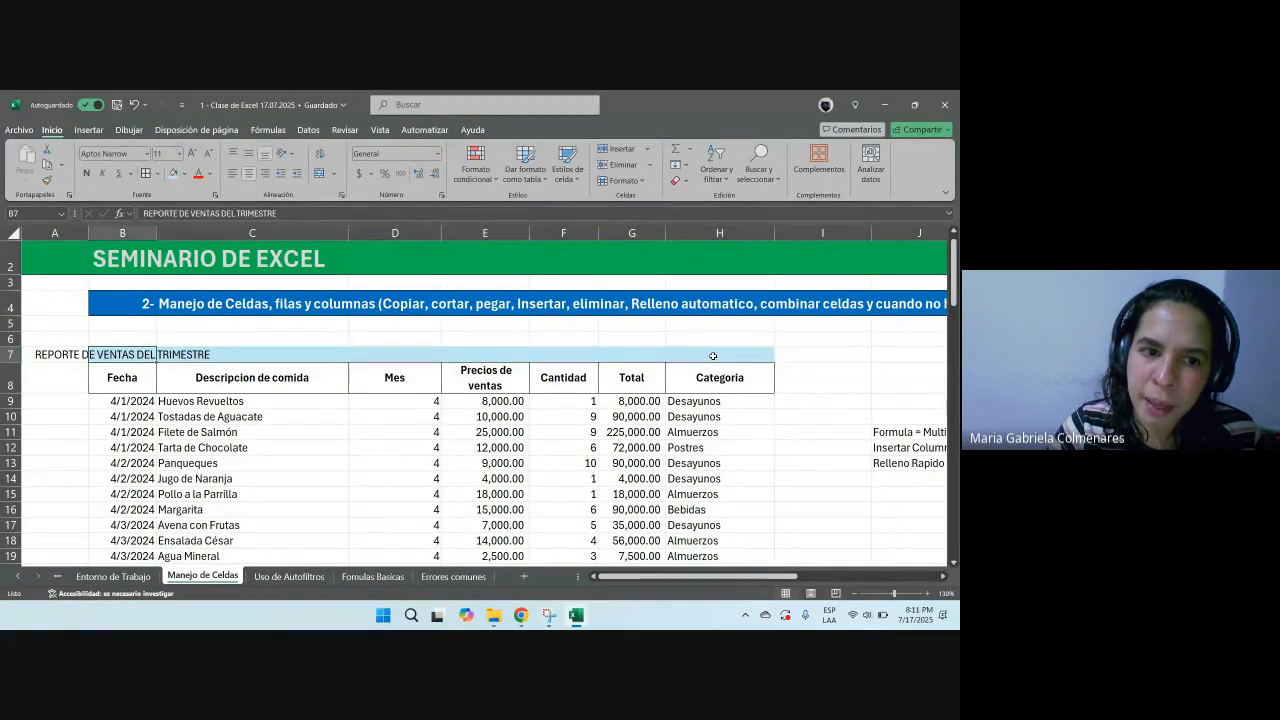
drag(119, 358, 745, 356)
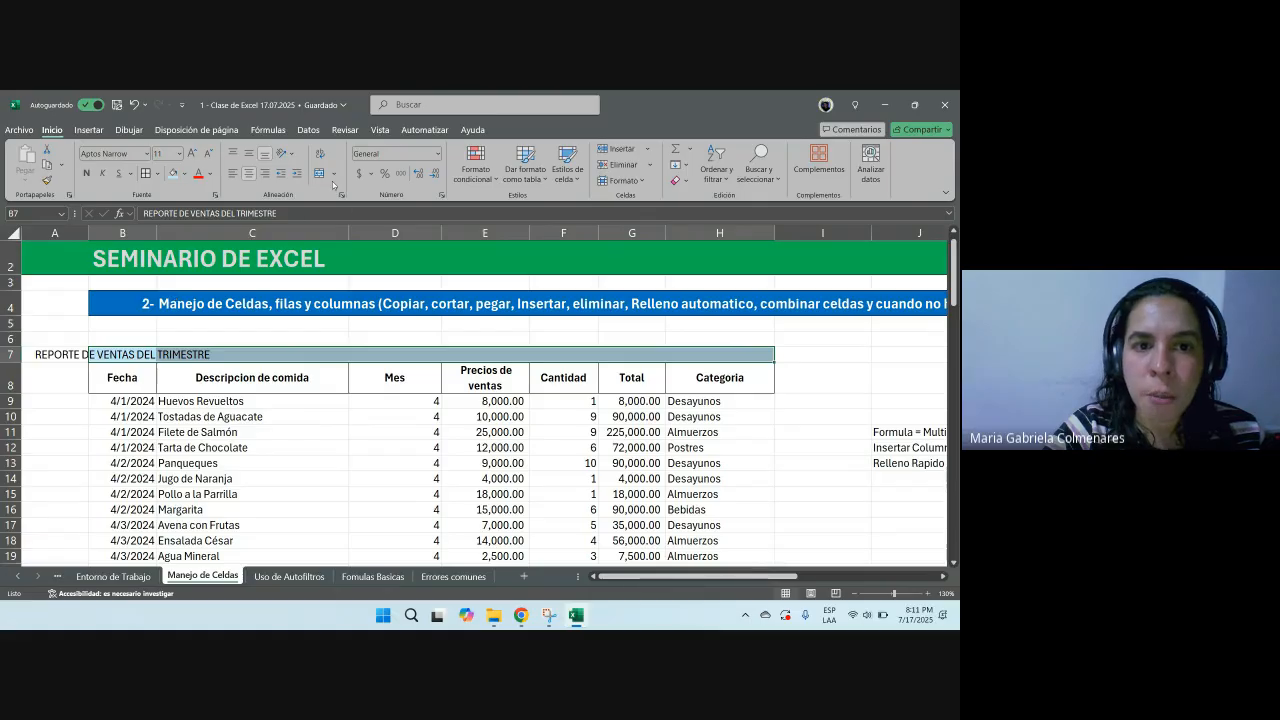
click(319, 173)
click(632, 445)
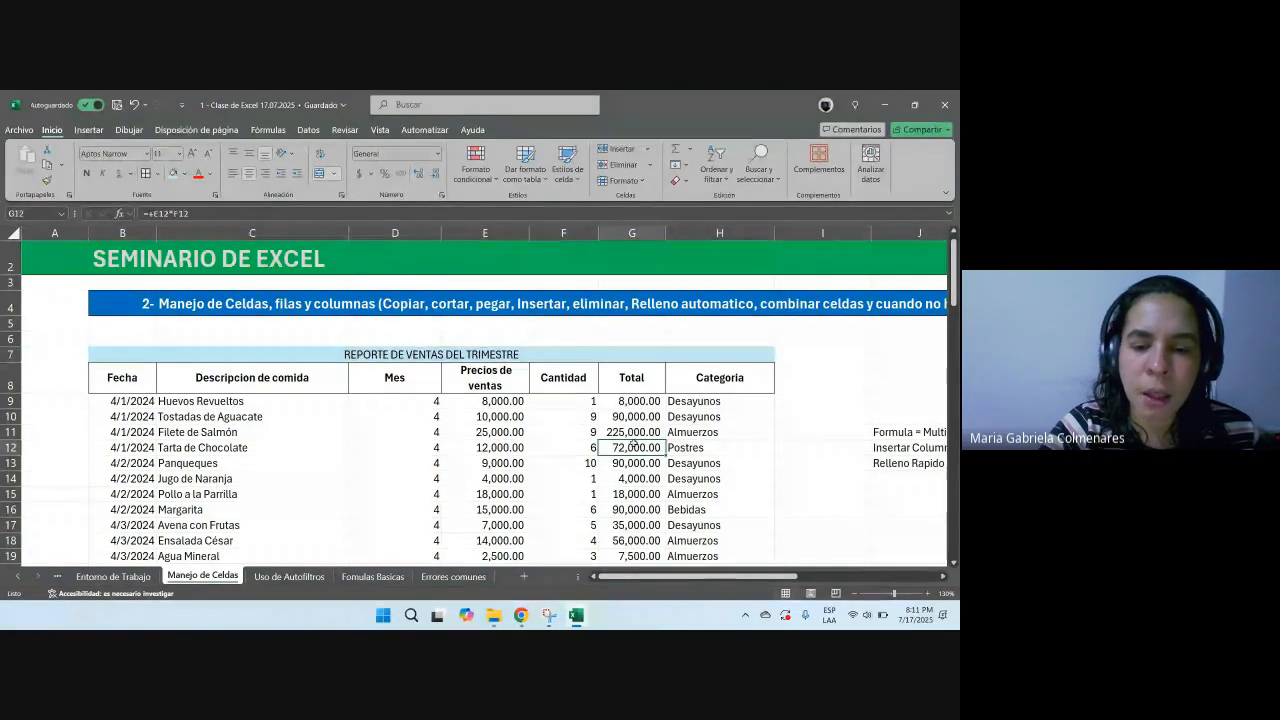
Step: Merge and center L8:N8 and enter the heading Pagos al trabajador
click(521, 615)
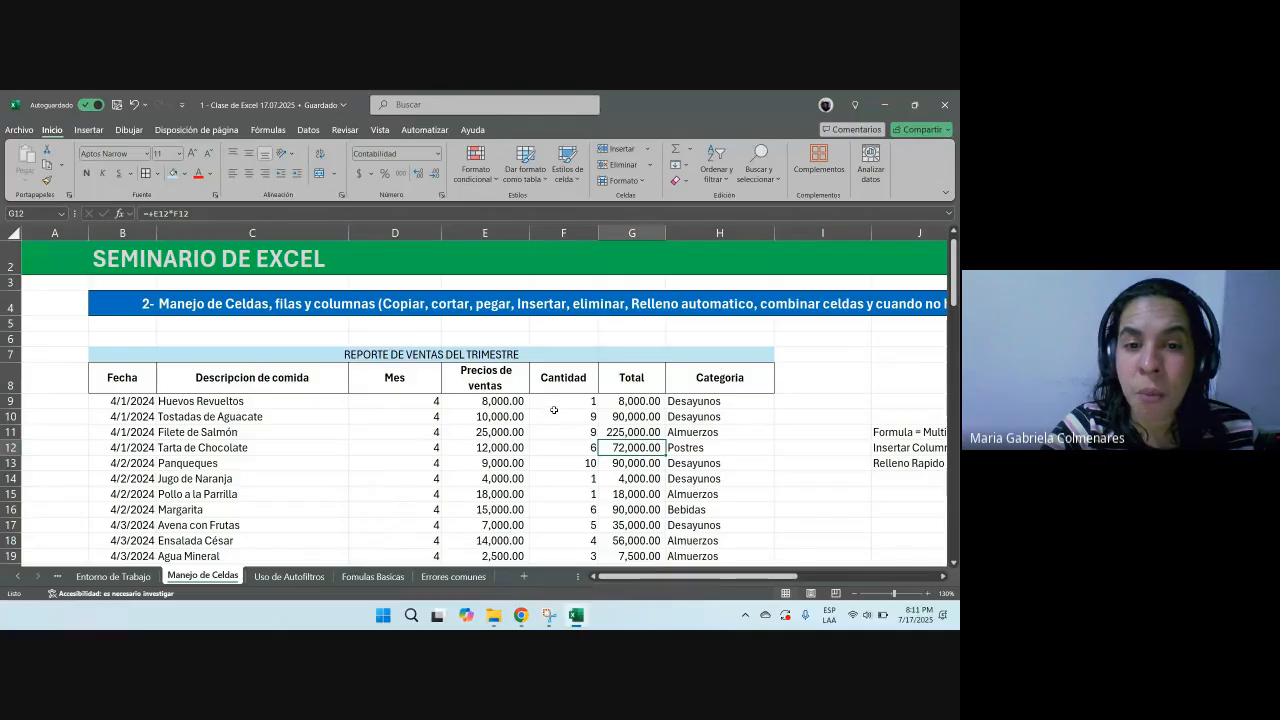
drag(622, 576, 764, 576)
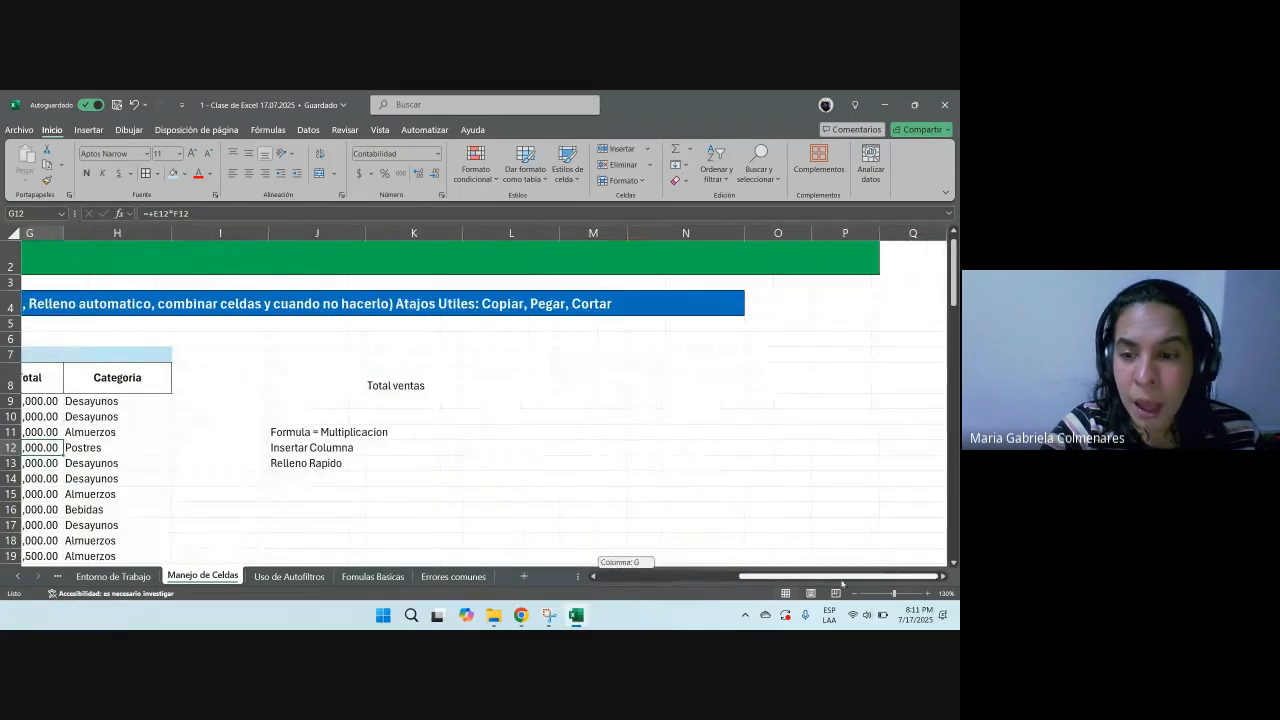
click(538, 384)
drag(538, 384, 690, 380)
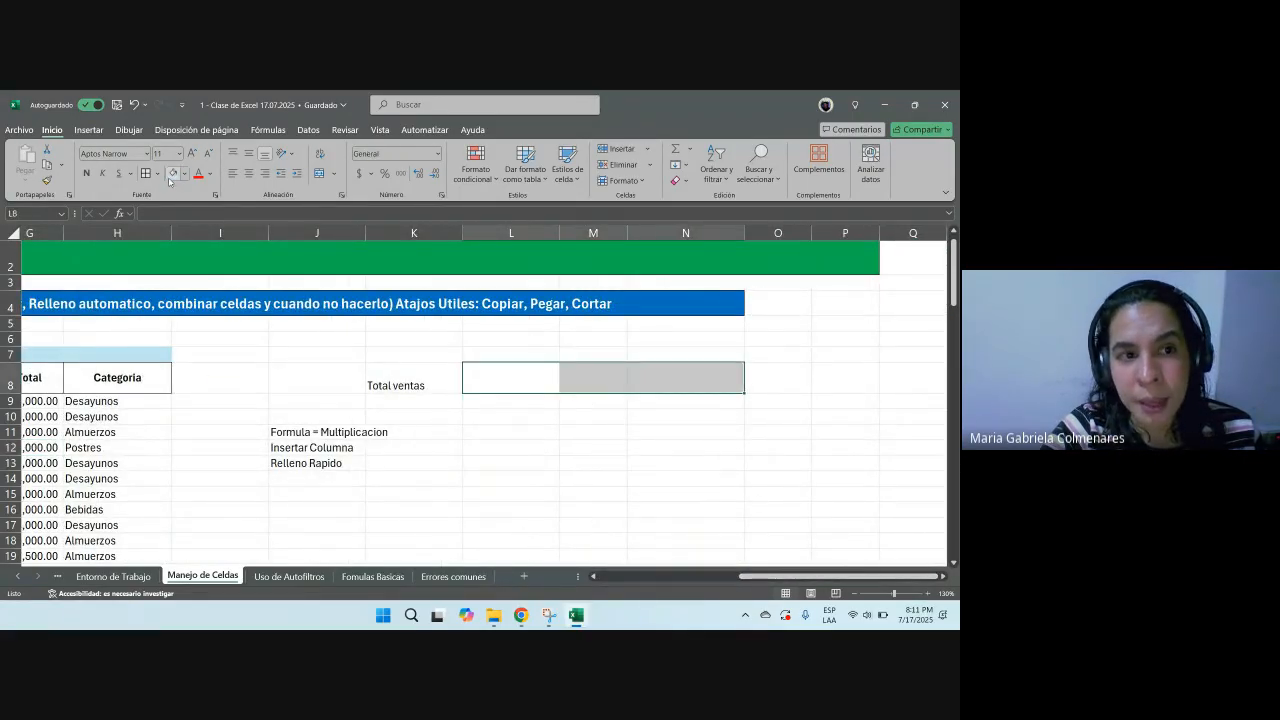
click(319, 173)
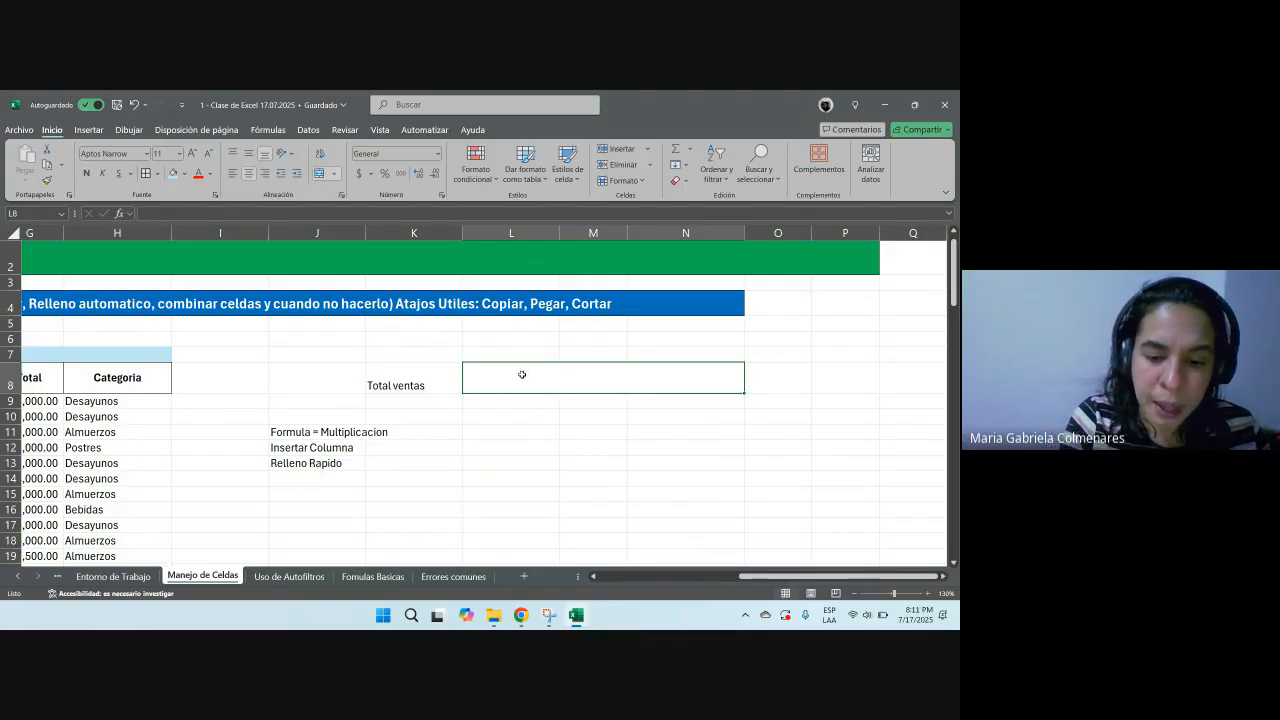
text(Pagos al traba)
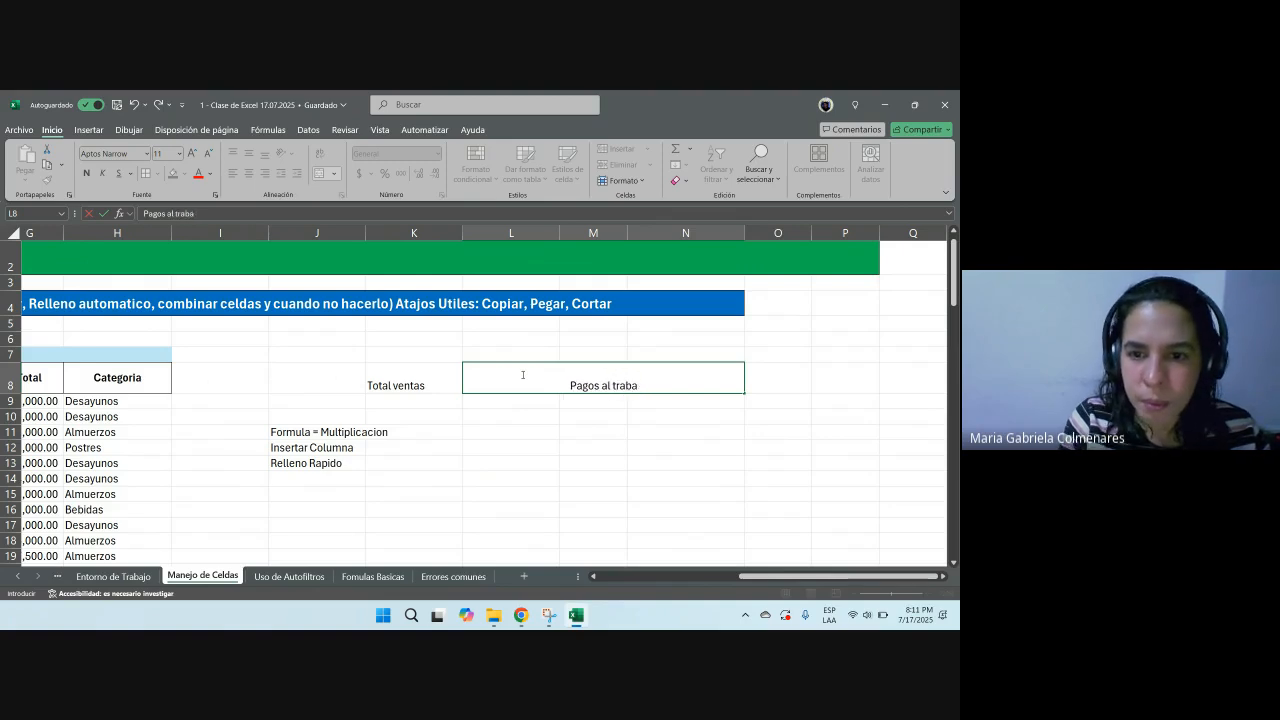
text(jador)
key(Return)
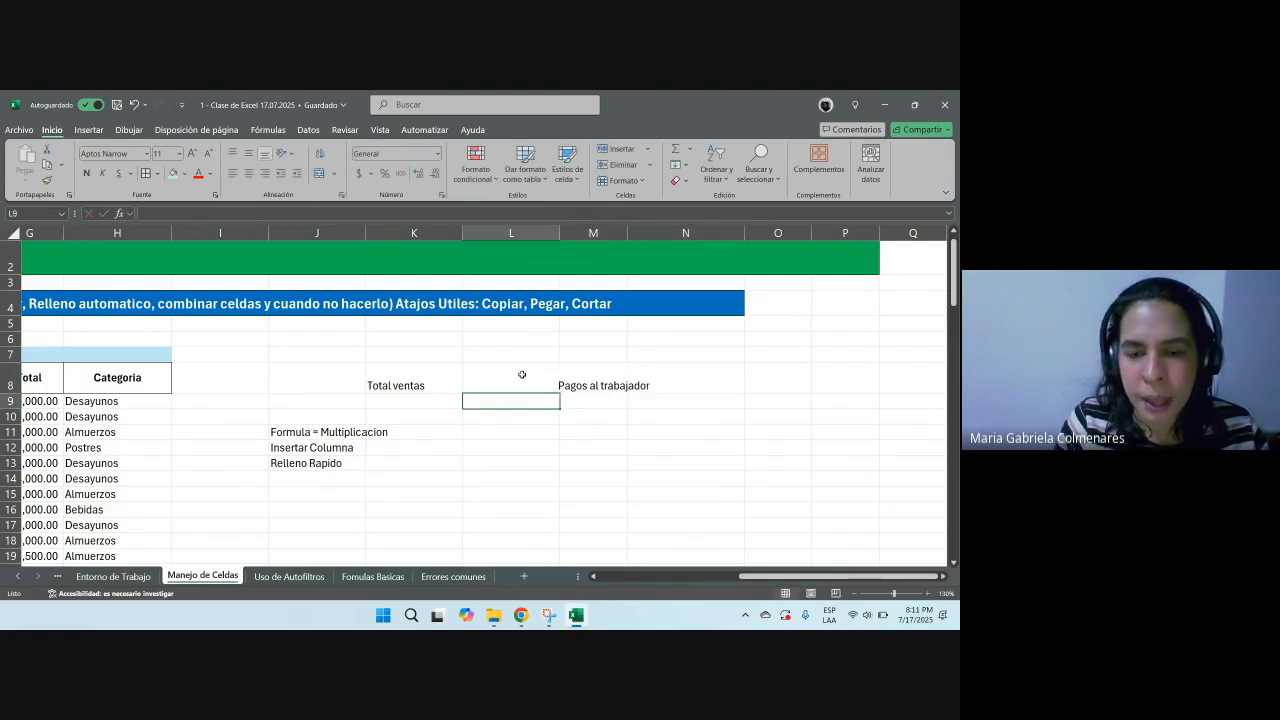
Step: Enter subheadings Salario, Horas Extras and Festido Laborados in L9, M9 and N9
text(Sa)
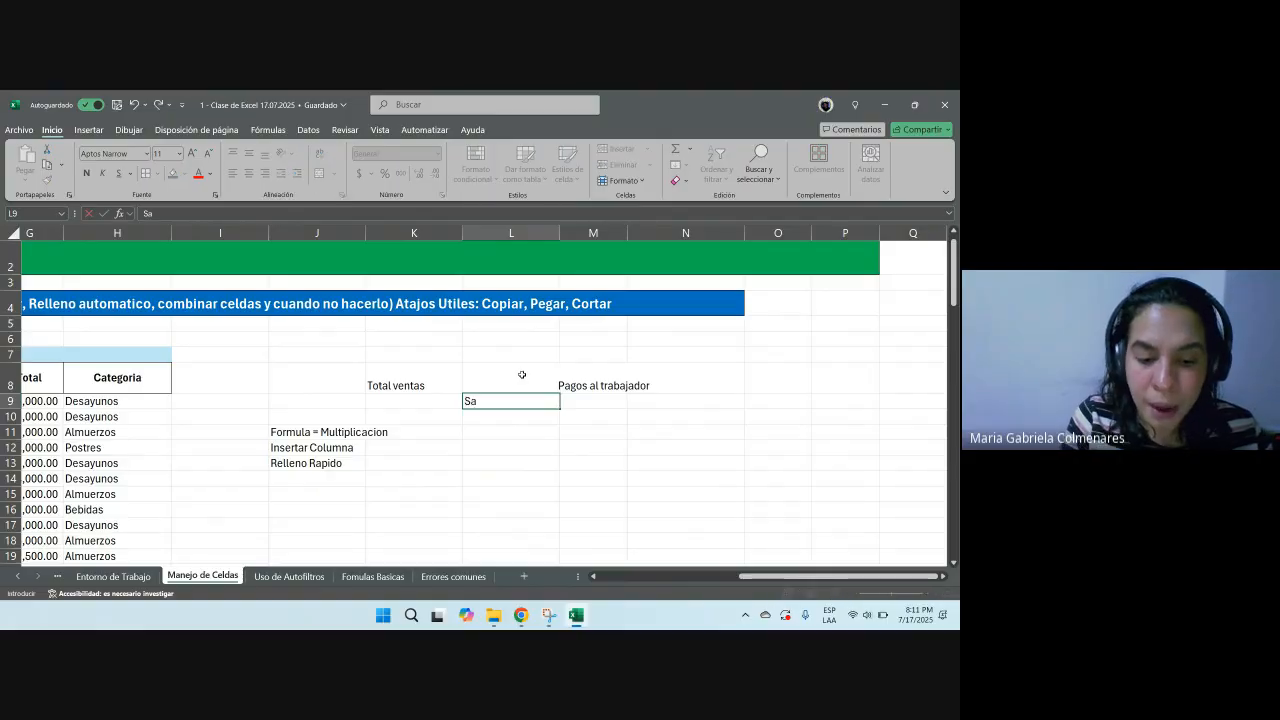
text(lario)
key(Tab)
text(Horas)
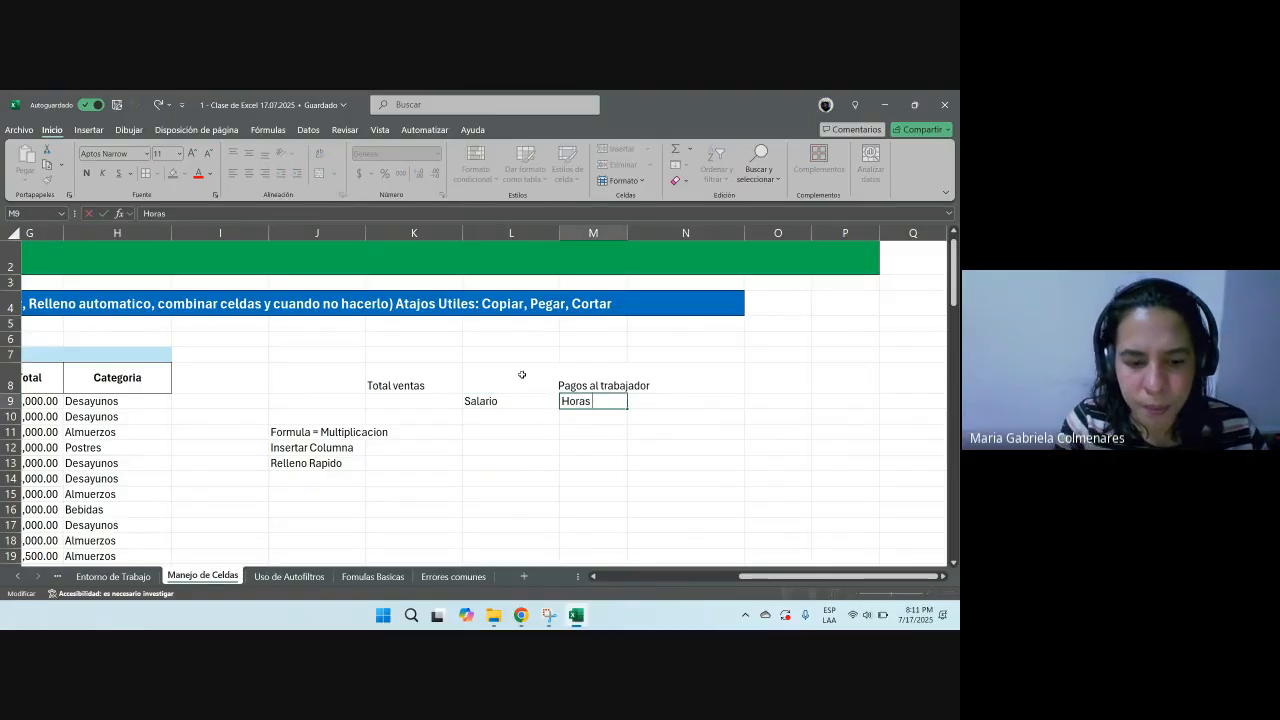
text( Extras)
key(Tab)
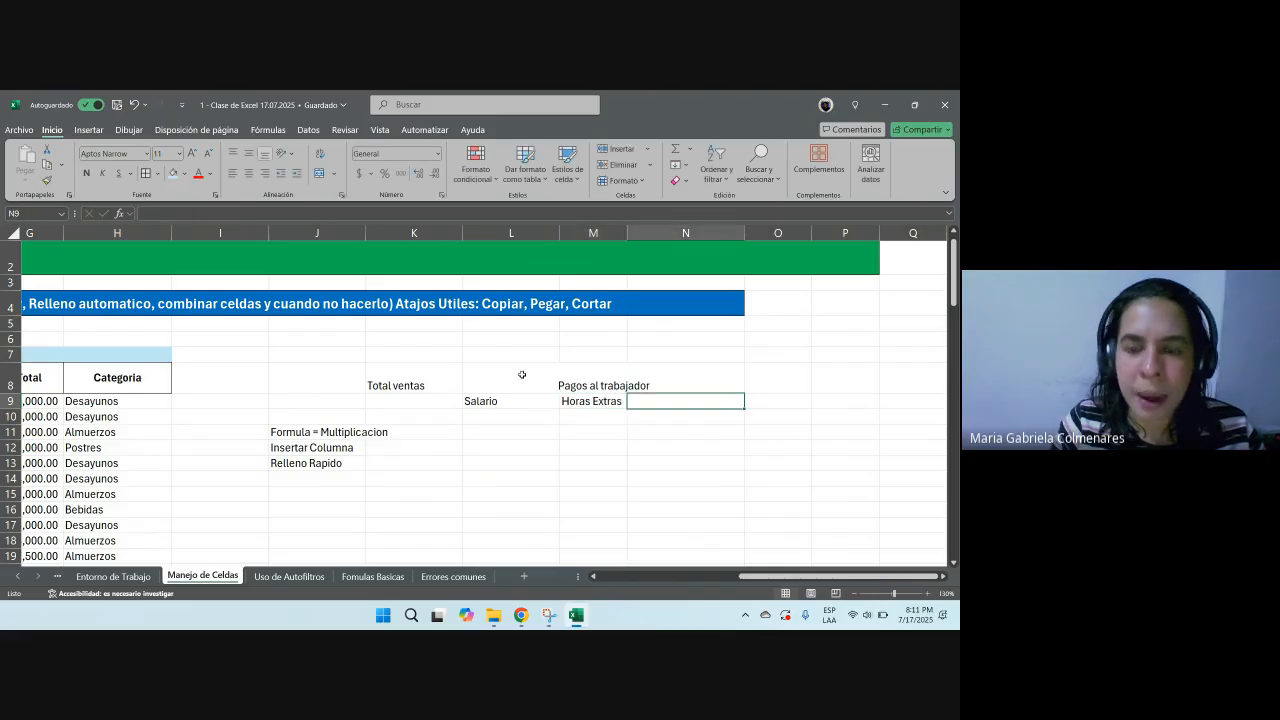
text(Festido Laborados)
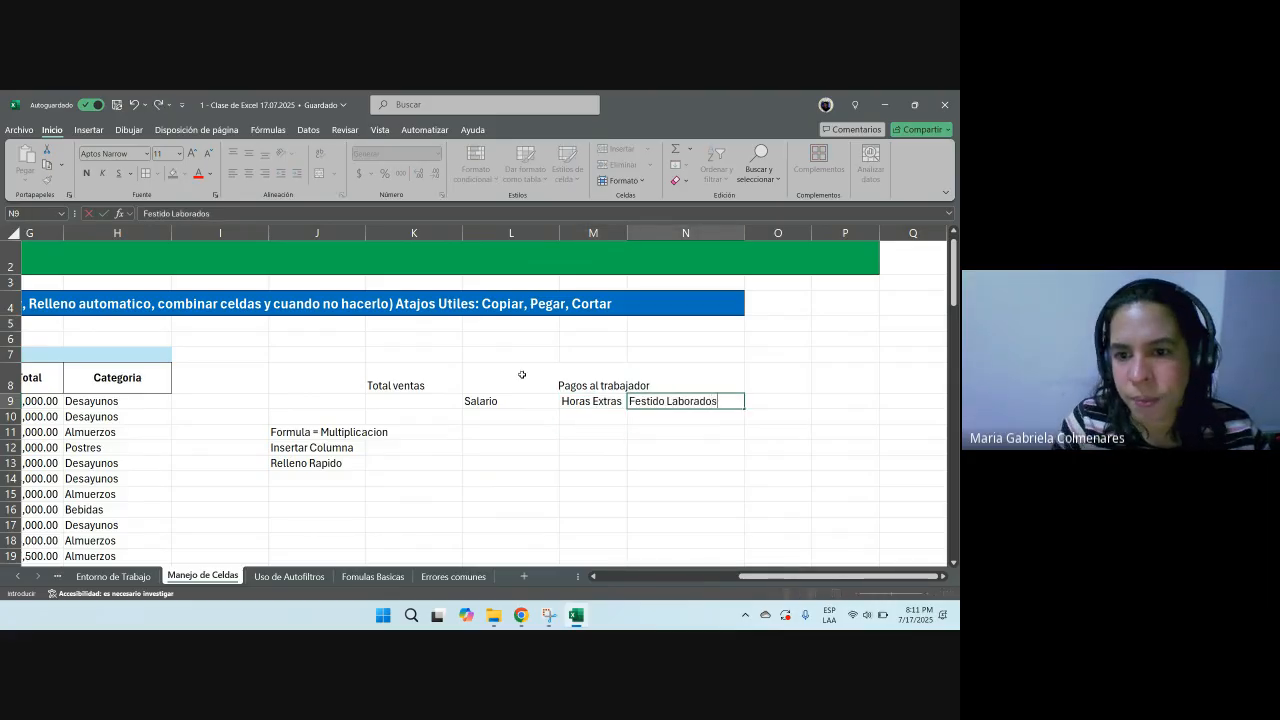
key(Return)
Step: Add borders around the Pagos al trabajador block L8:N9
drag(523, 374, 678, 401)
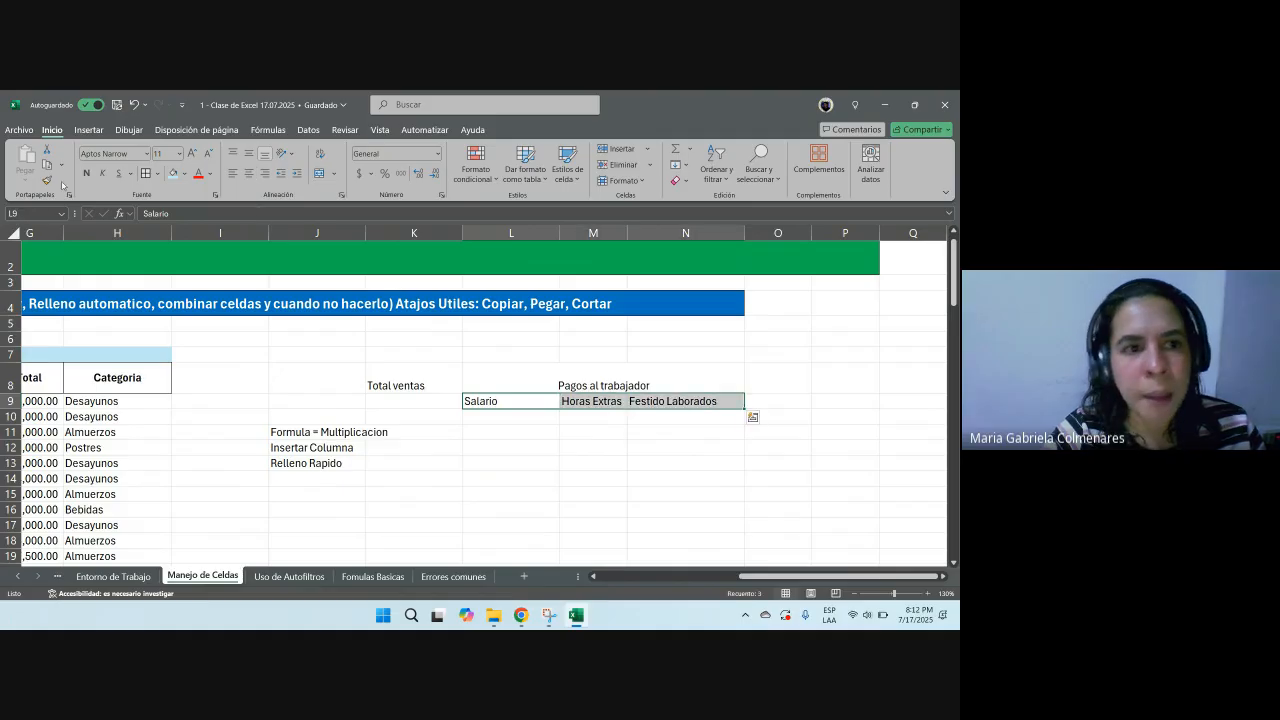
click(676, 390)
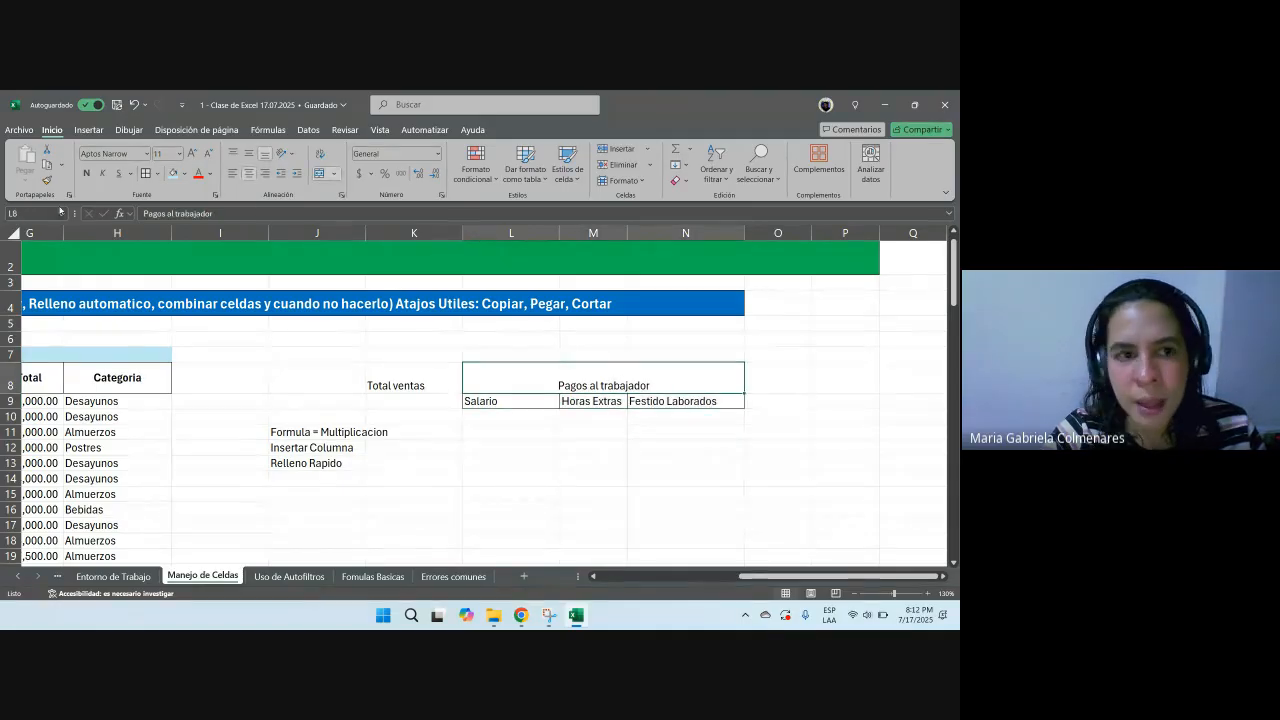
Step: Merge and center cells O8:Q8 beside the Pagos al trabajador block
click(685, 416)
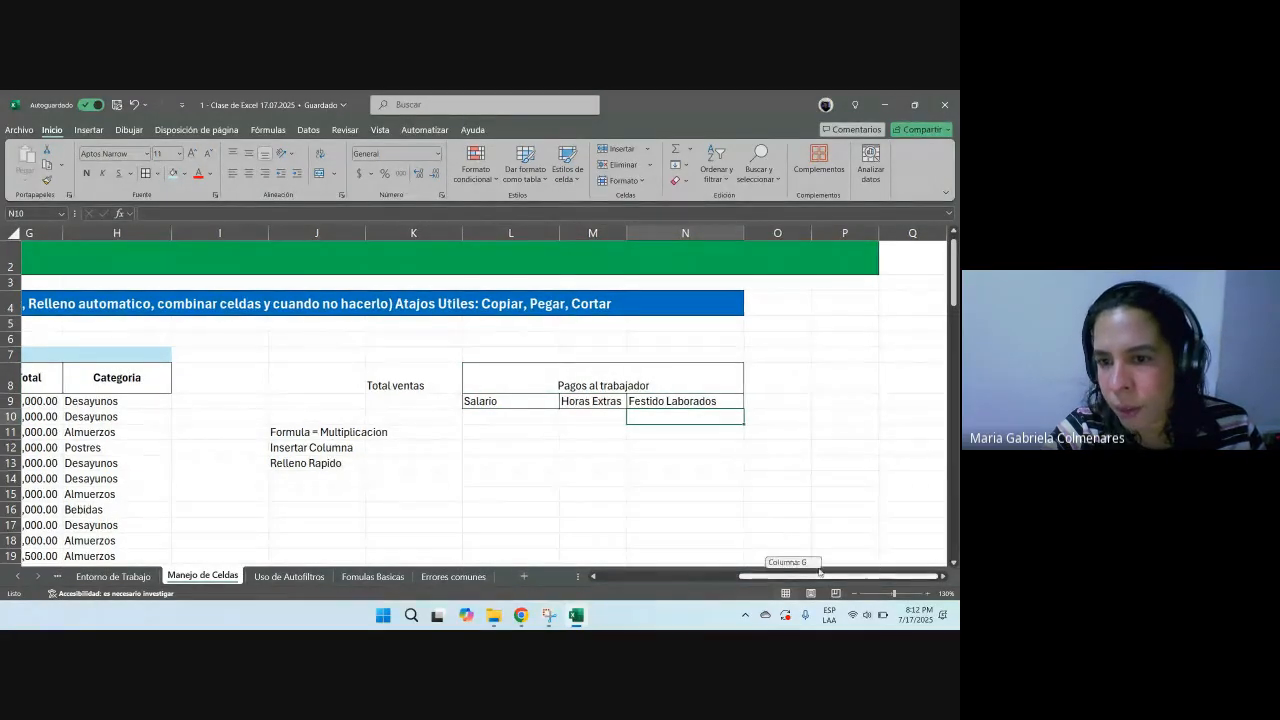
scroll(951, 575, right, 3)
drag(530, 378, 687, 383)
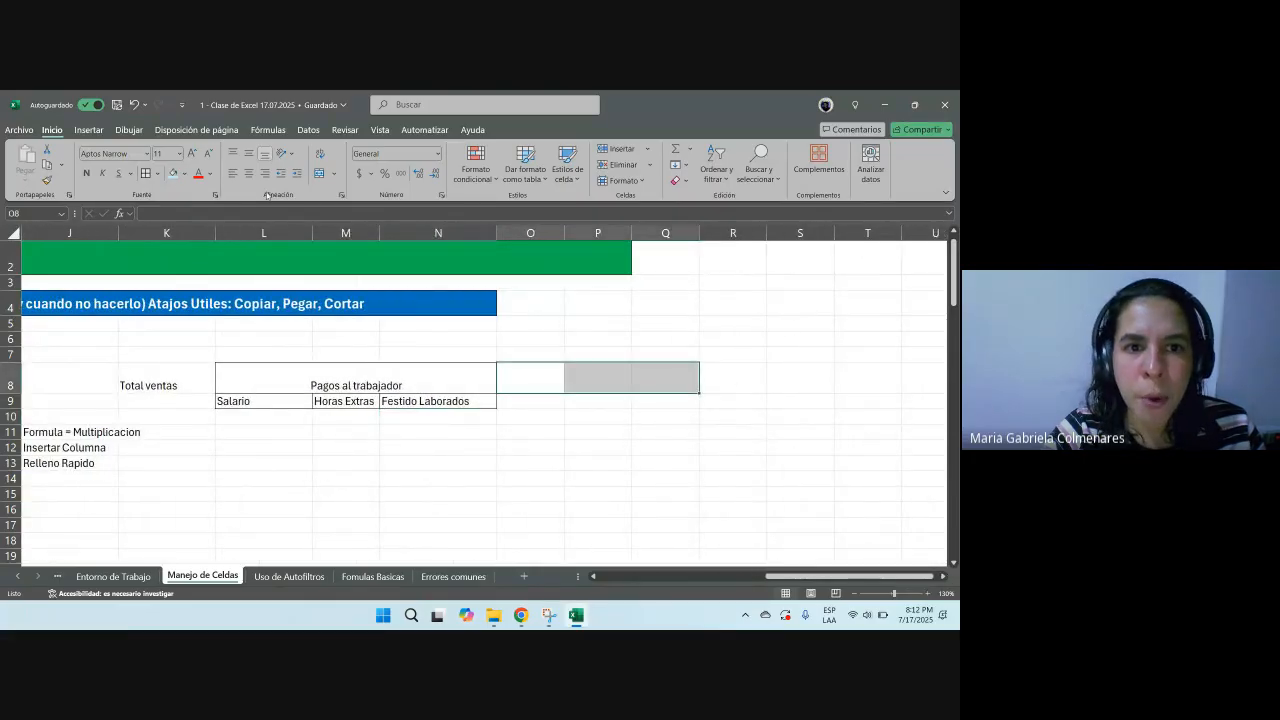
click(320, 172)
click(576, 491)
Step: Middle-align the Pagos al trabajador heading vertically and enter the heading descuentos in the merged O8 cell
click(436, 374)
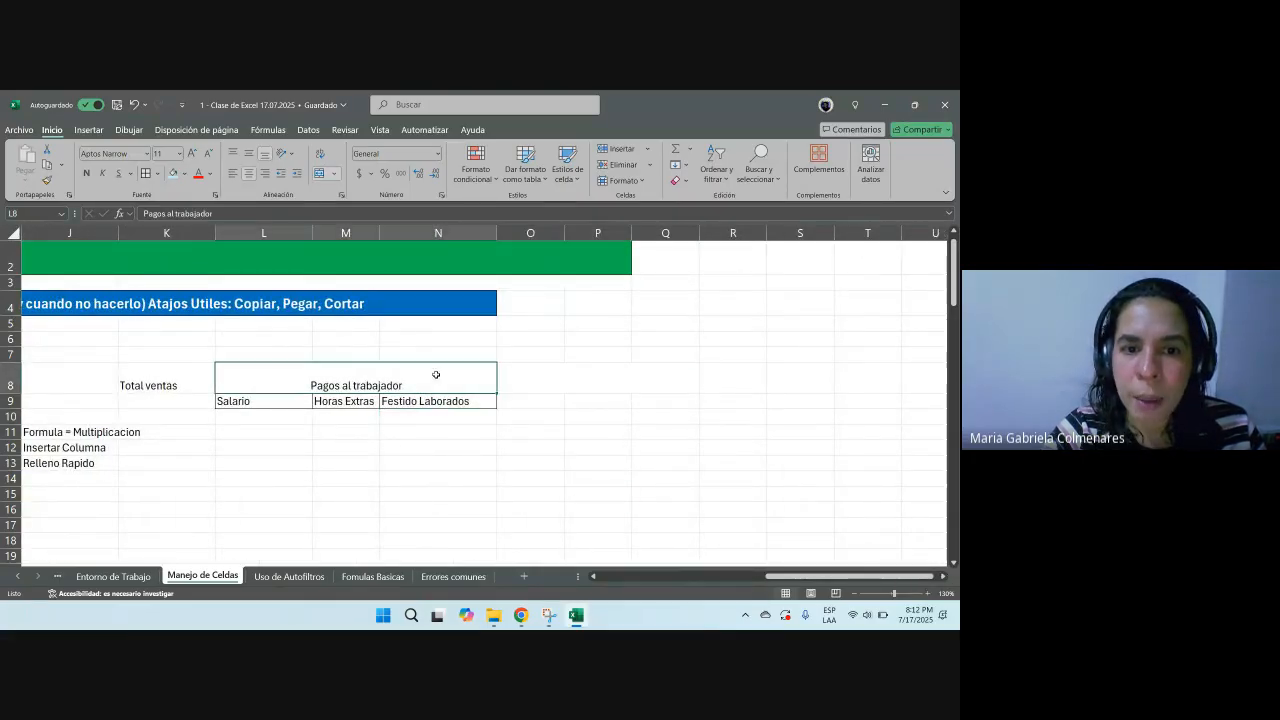
click(249, 153)
click(563, 376)
text(desc)
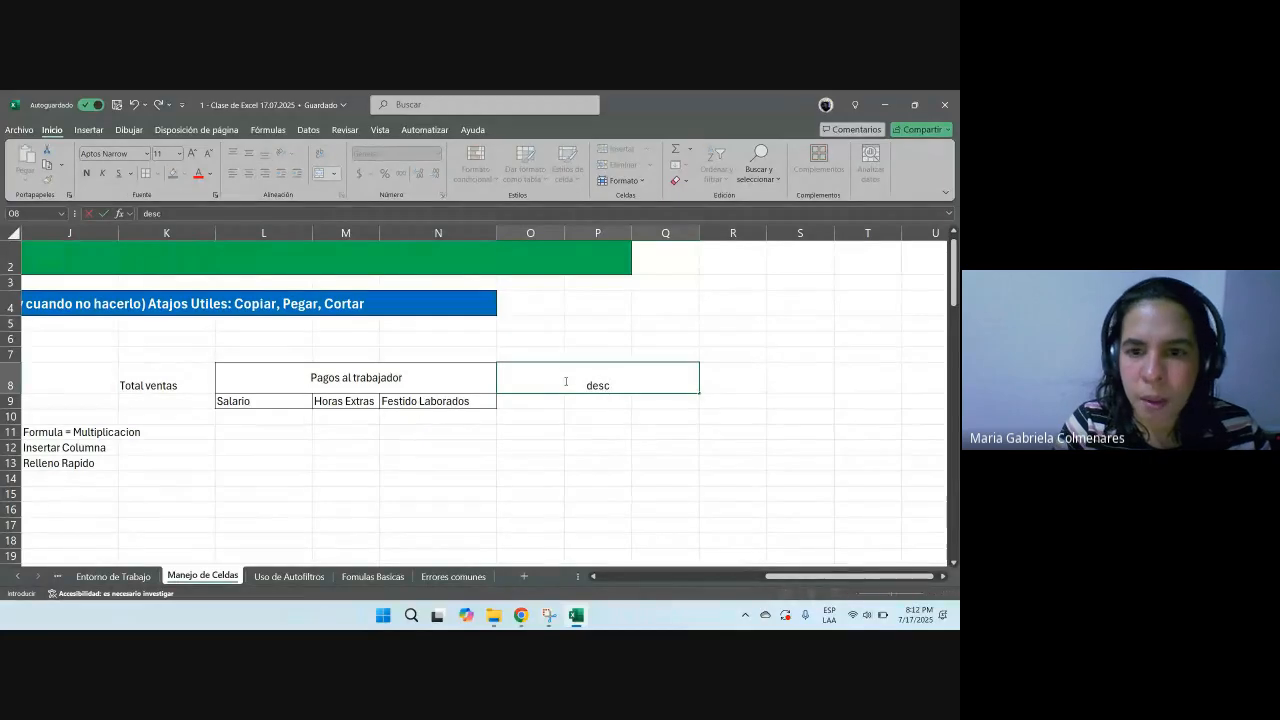
text(uentos)
key(ctrl+Return)
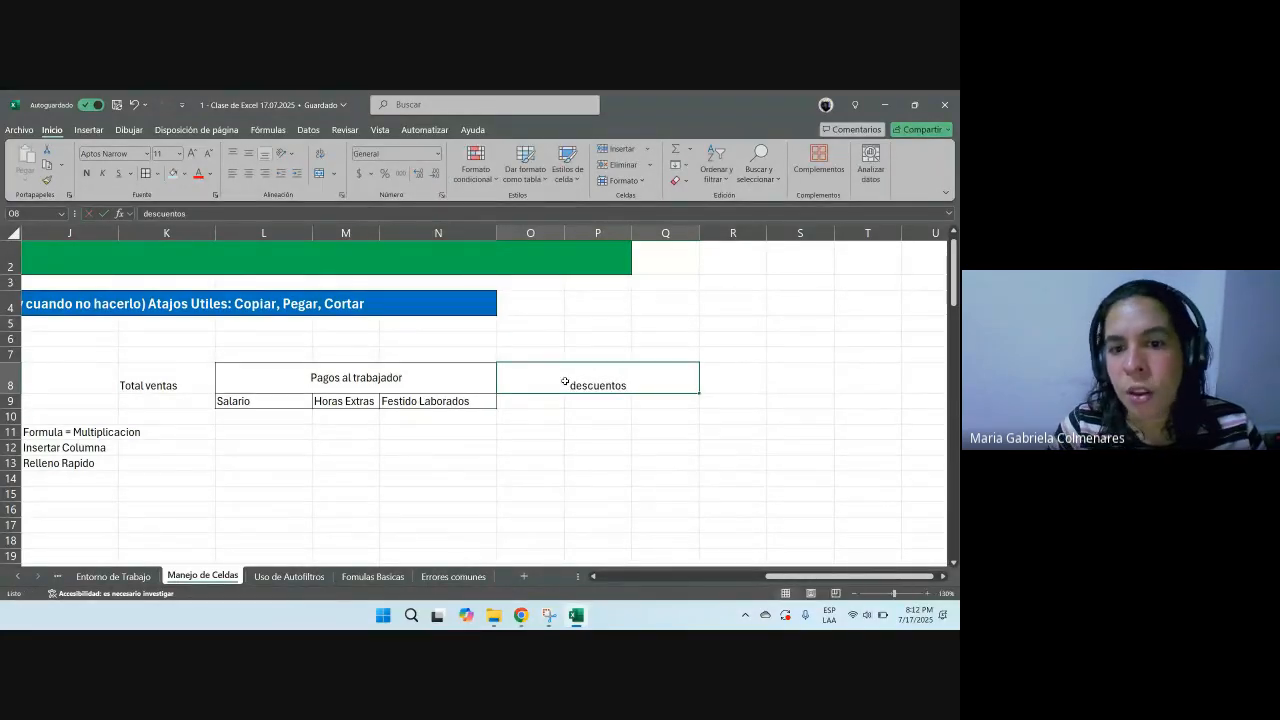
click(319, 174)
click(319, 174)
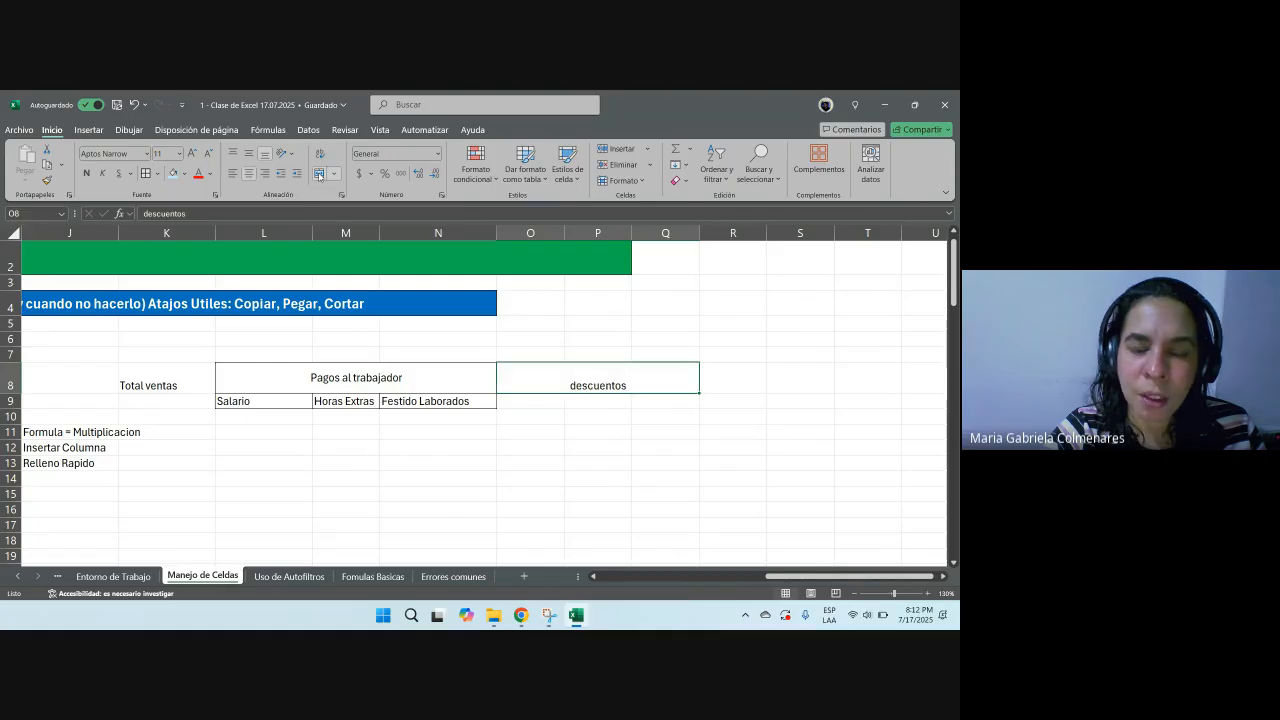
Step: Add borders around the descuentos block O8:Q9
drag(560, 401, 686, 401)
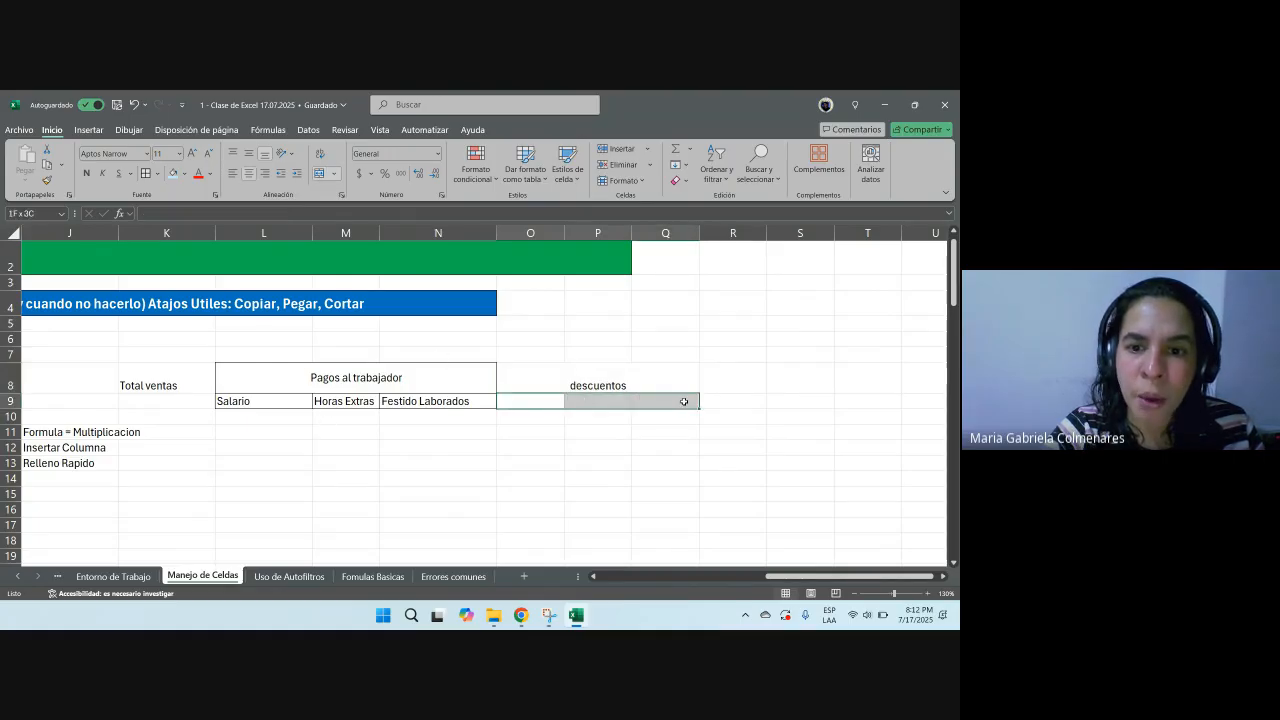
click(544, 379)
click(146, 174)
click(701, 436)
Step: Enter subheadings Salud, Pension and ARL in O9, P9 and Q9
click(534, 404)
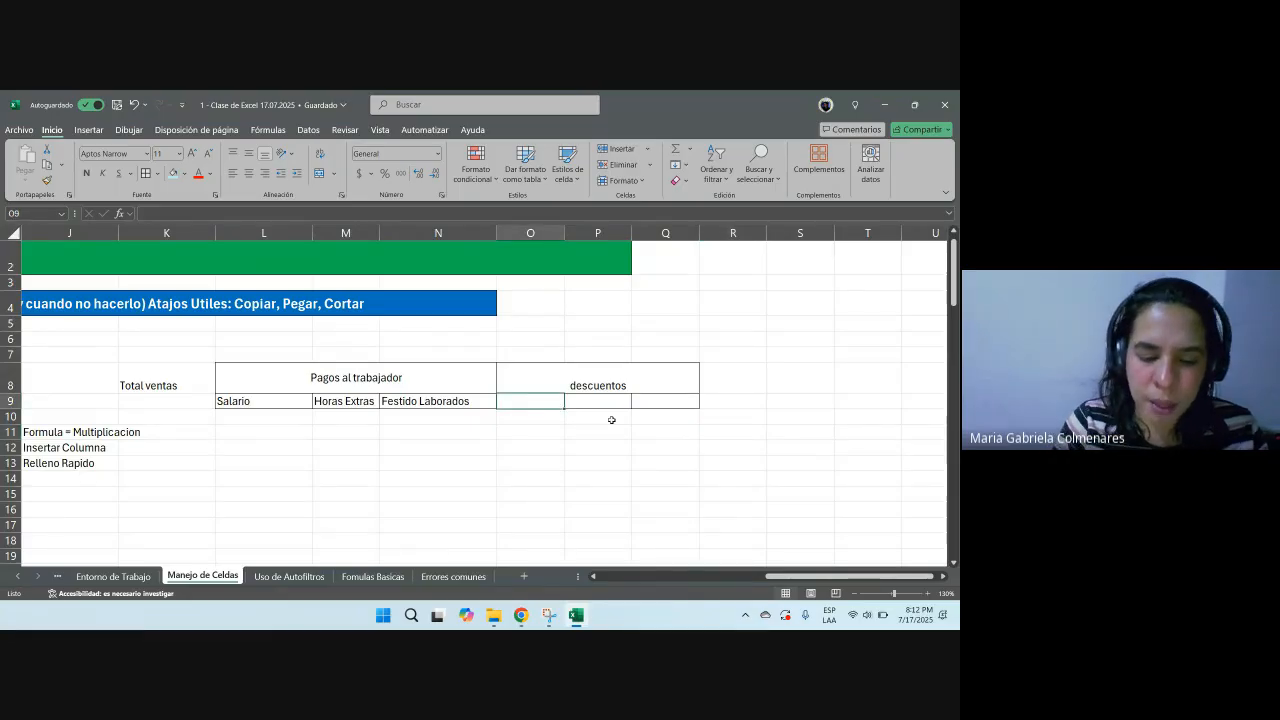
text(Salud)
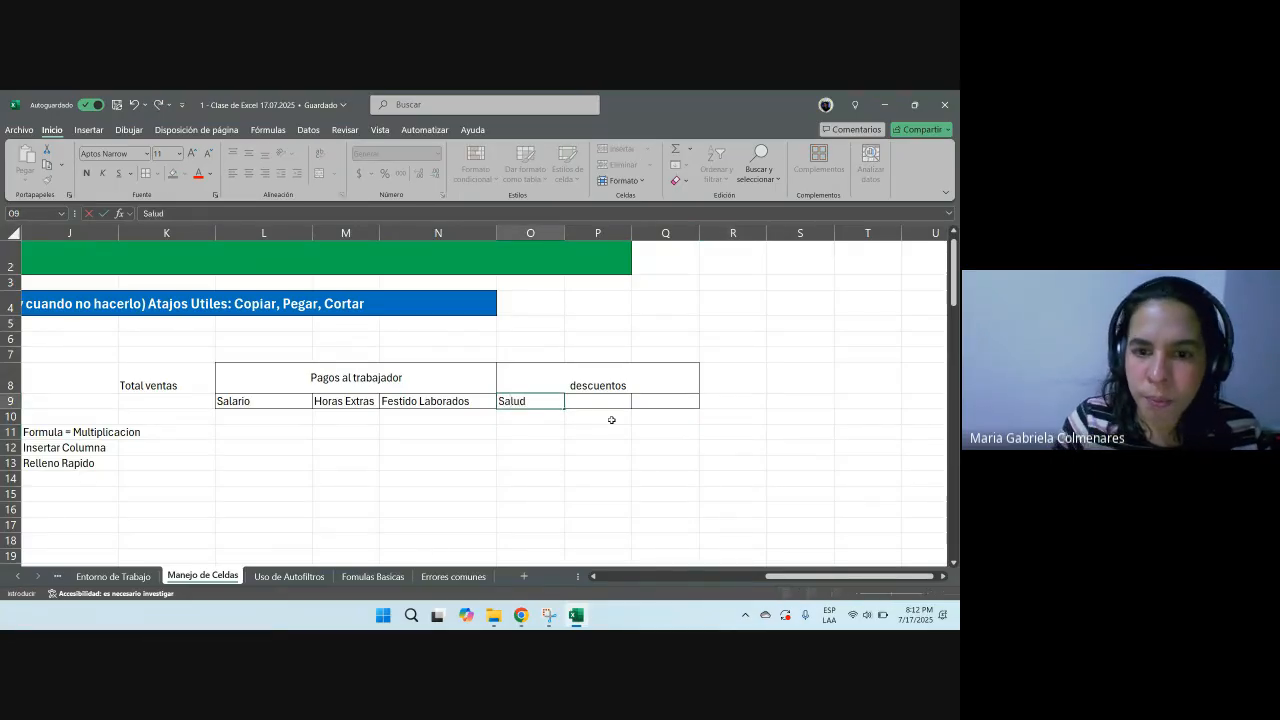
key(Tab)
text(Pension)
key(Tab)
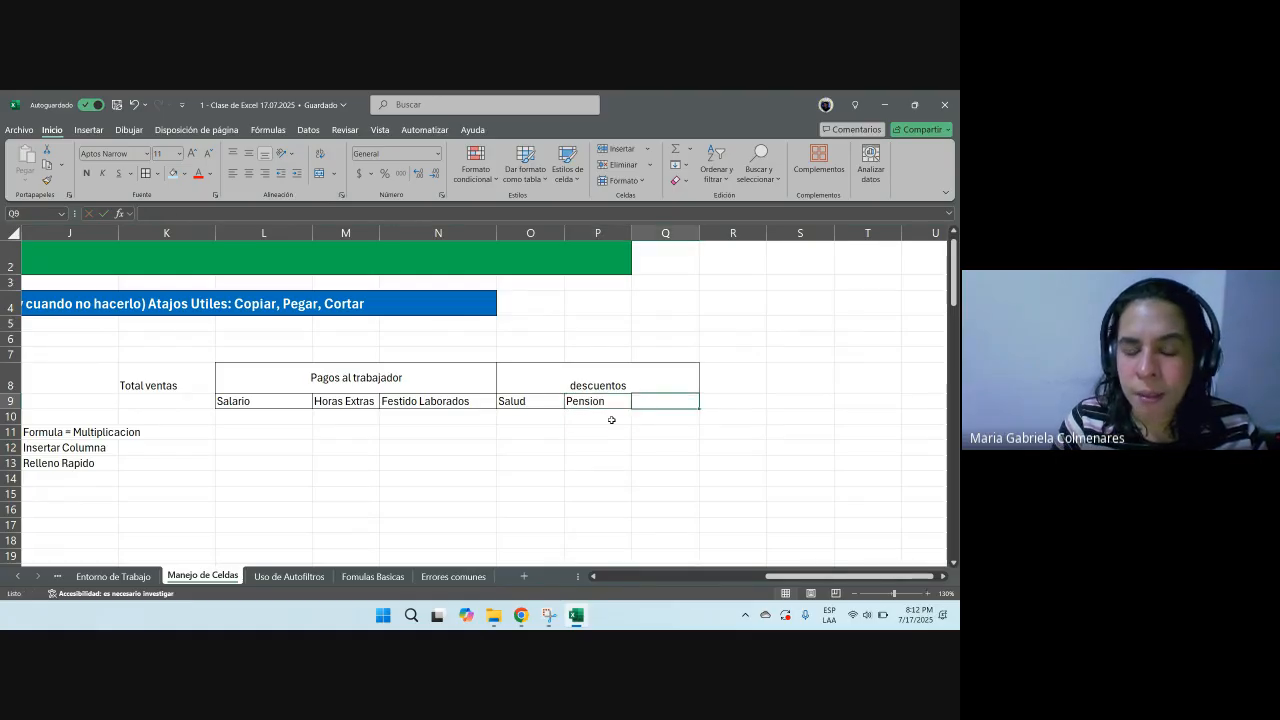
text(ARL)
key(Return)
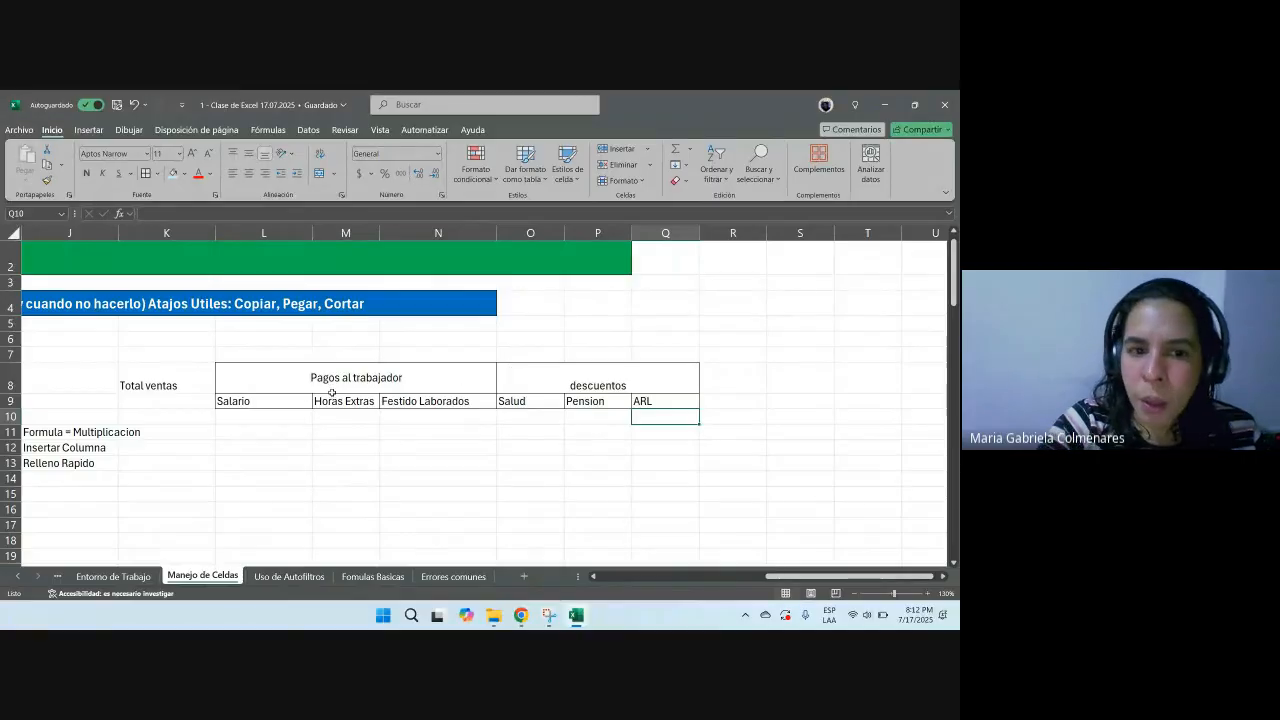
Step: Fill the Pagos al trabajador heading with a light orange theme colour
click(282, 372)
click(184, 173)
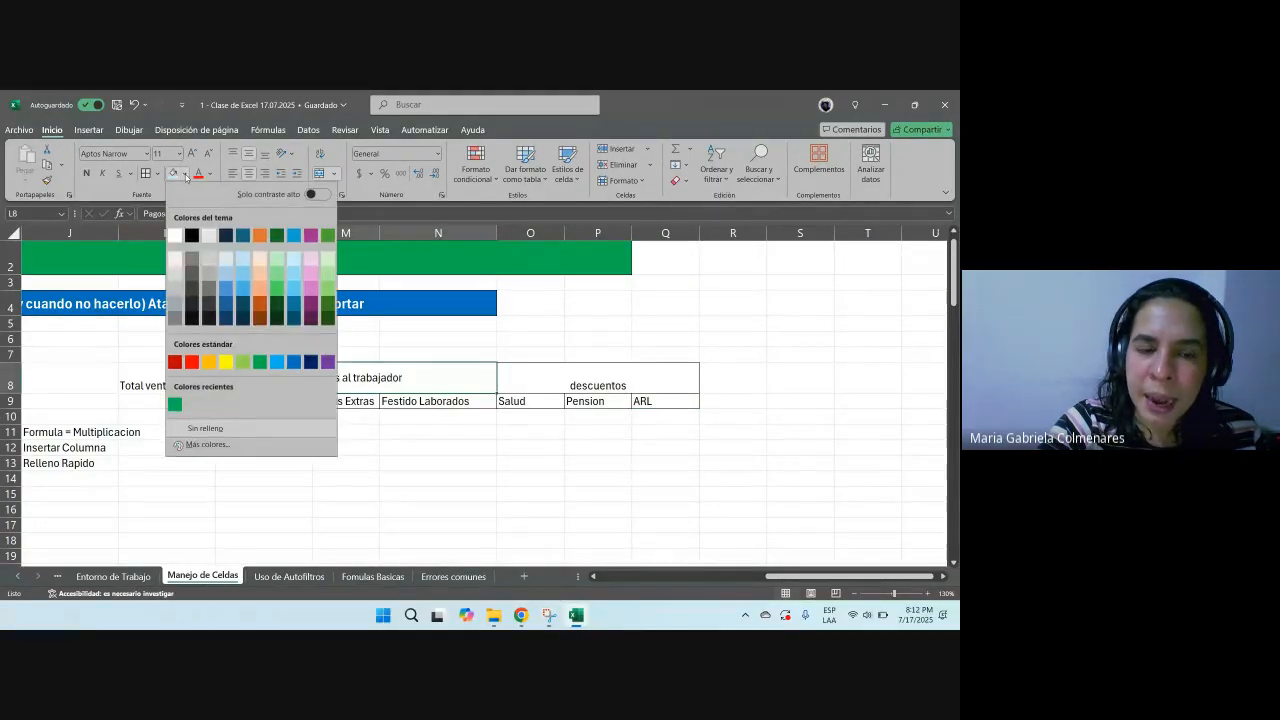
click(258, 268)
Step: Fill the descuentos heading with a light blue theme colour
click(567, 371)
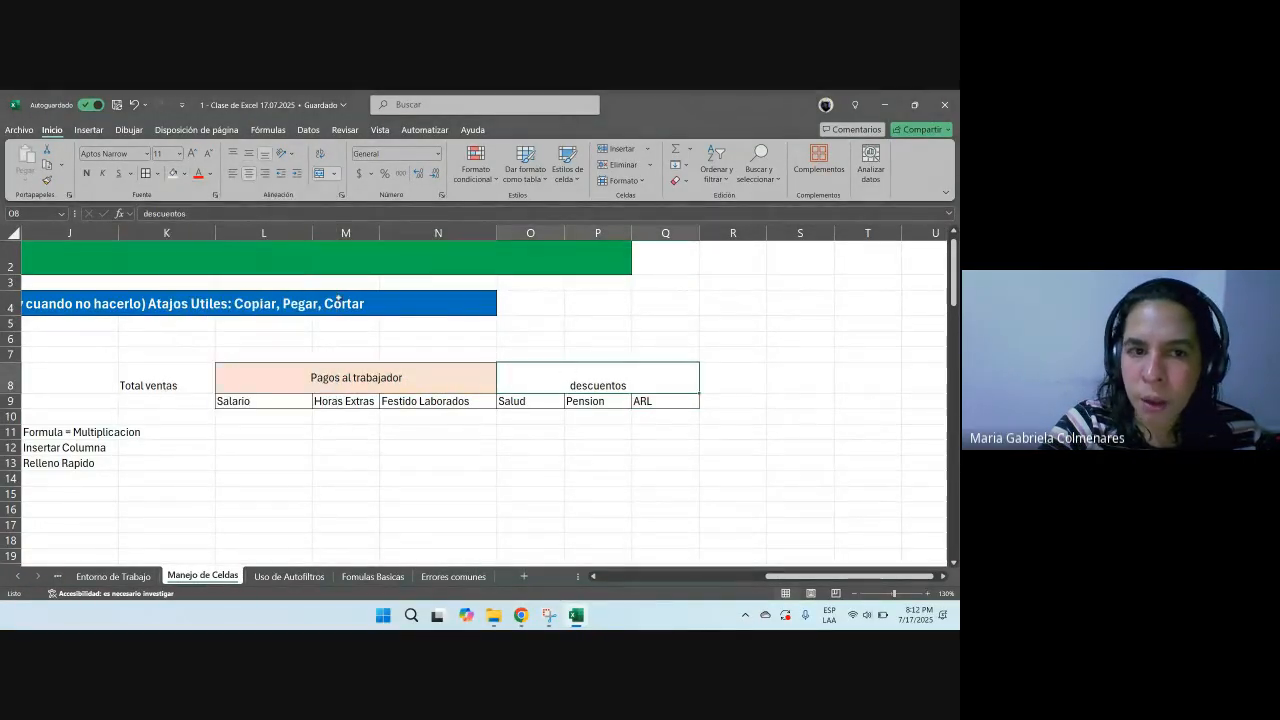
click(186, 175)
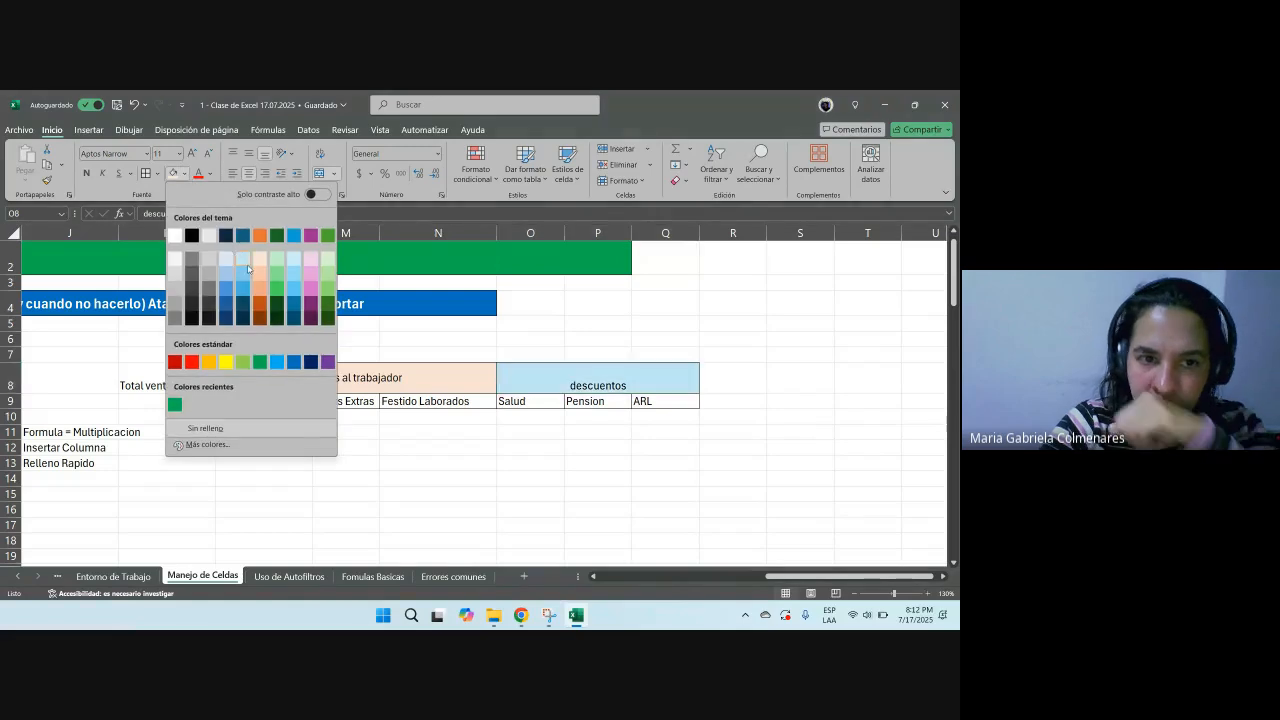
click(245, 266)
click(597, 431)
click(403, 388)
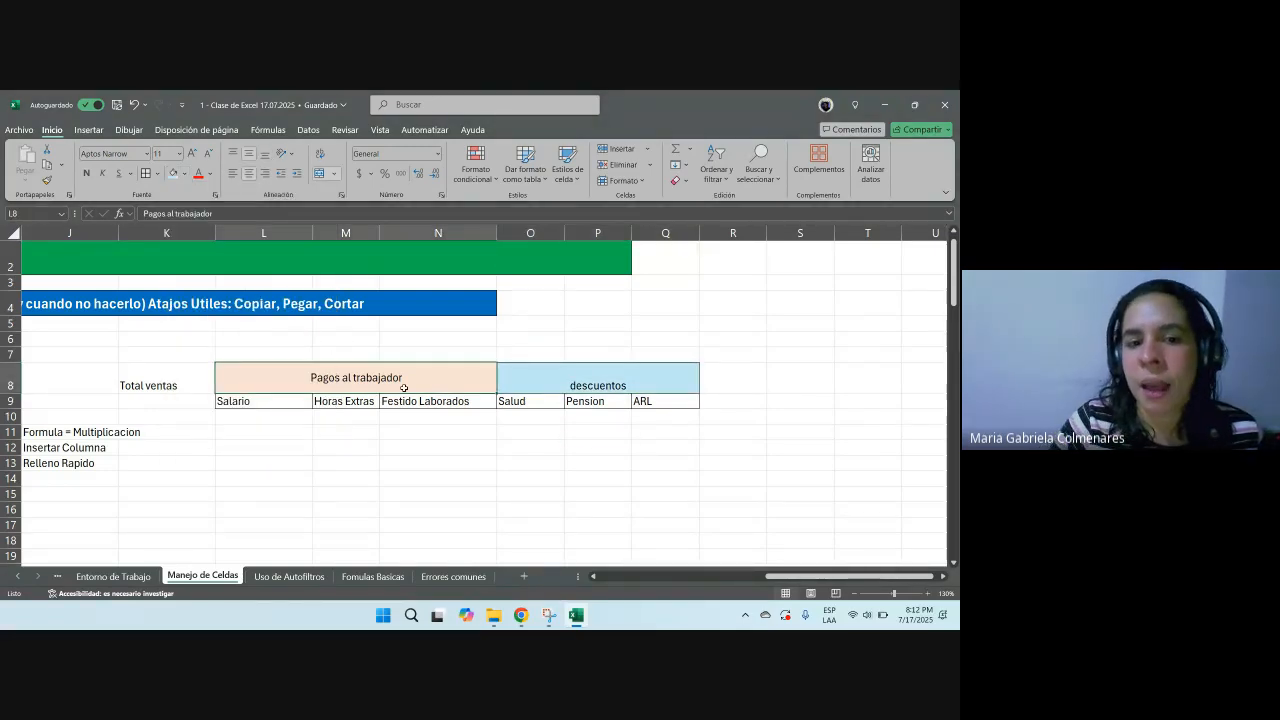
key(Down)
key(Right)
key(Right)
key(Right)
key(Up)
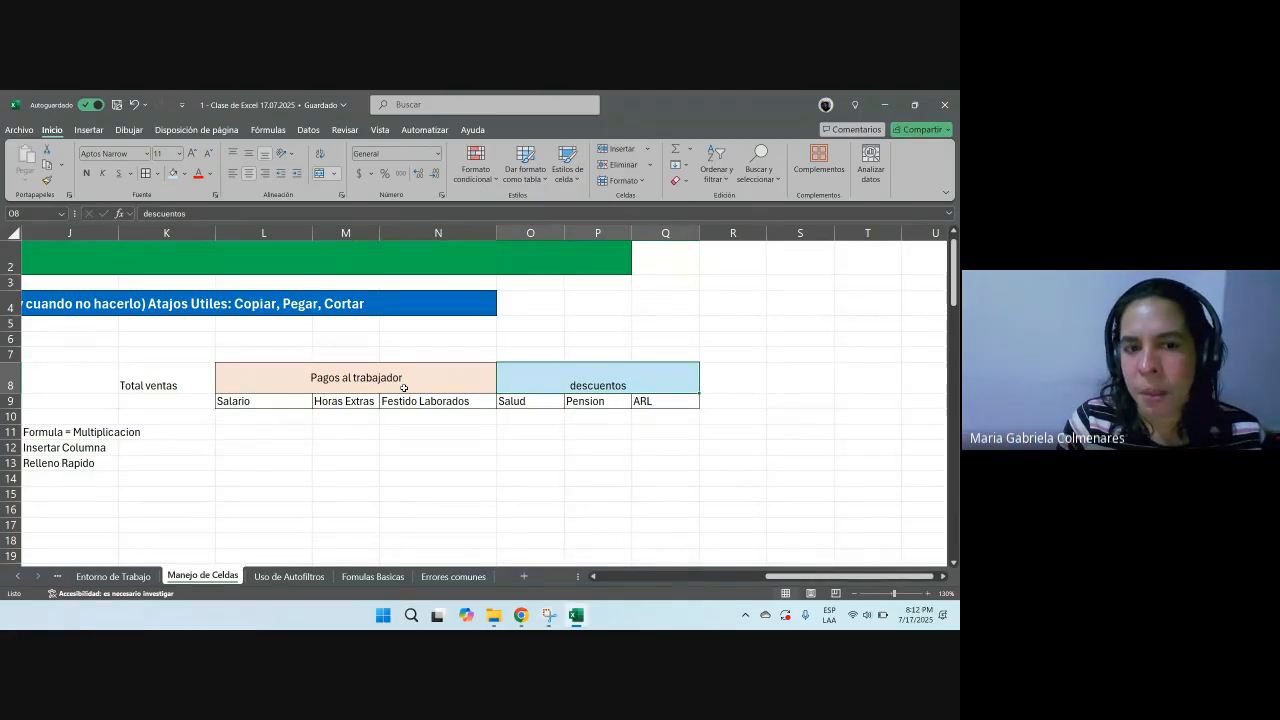
drag(850, 576, 782, 572)
click(604, 304)
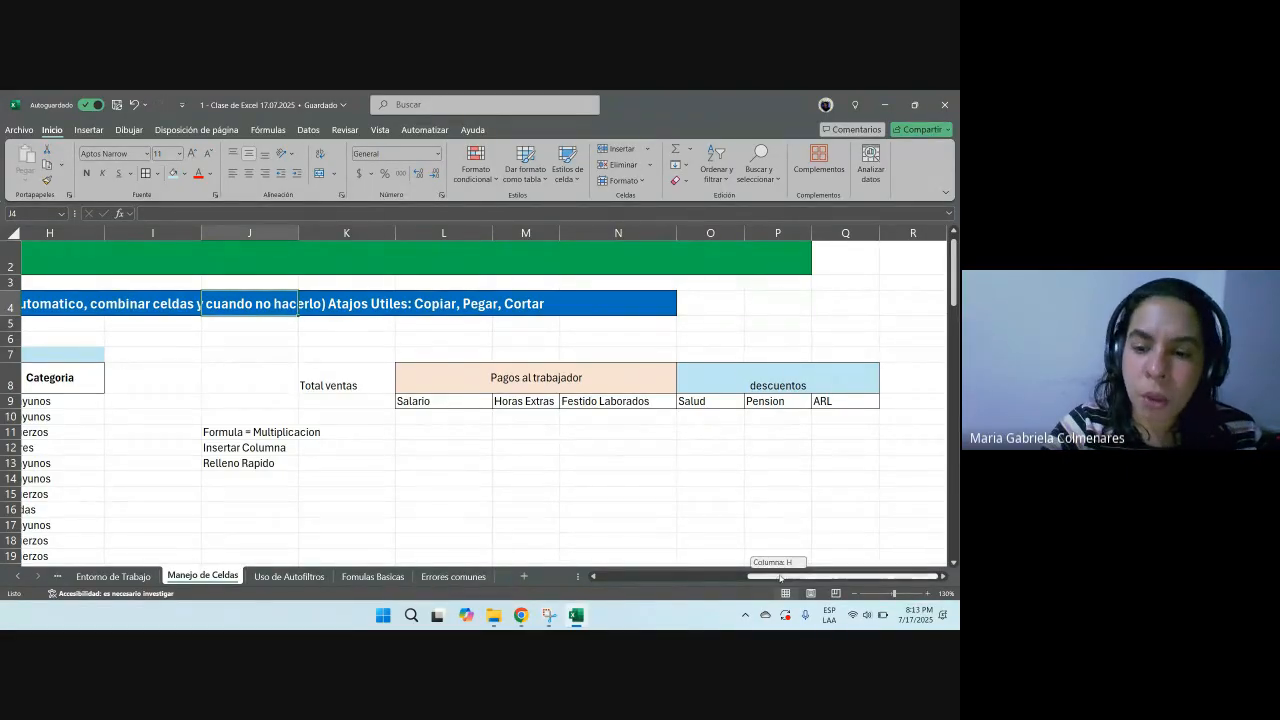
click(944, 577)
click(944, 577)
Step: Try to build a SUMAR.SI.CONJUNTO formula in S8 using columns L:N as the sum range
click(824, 386)
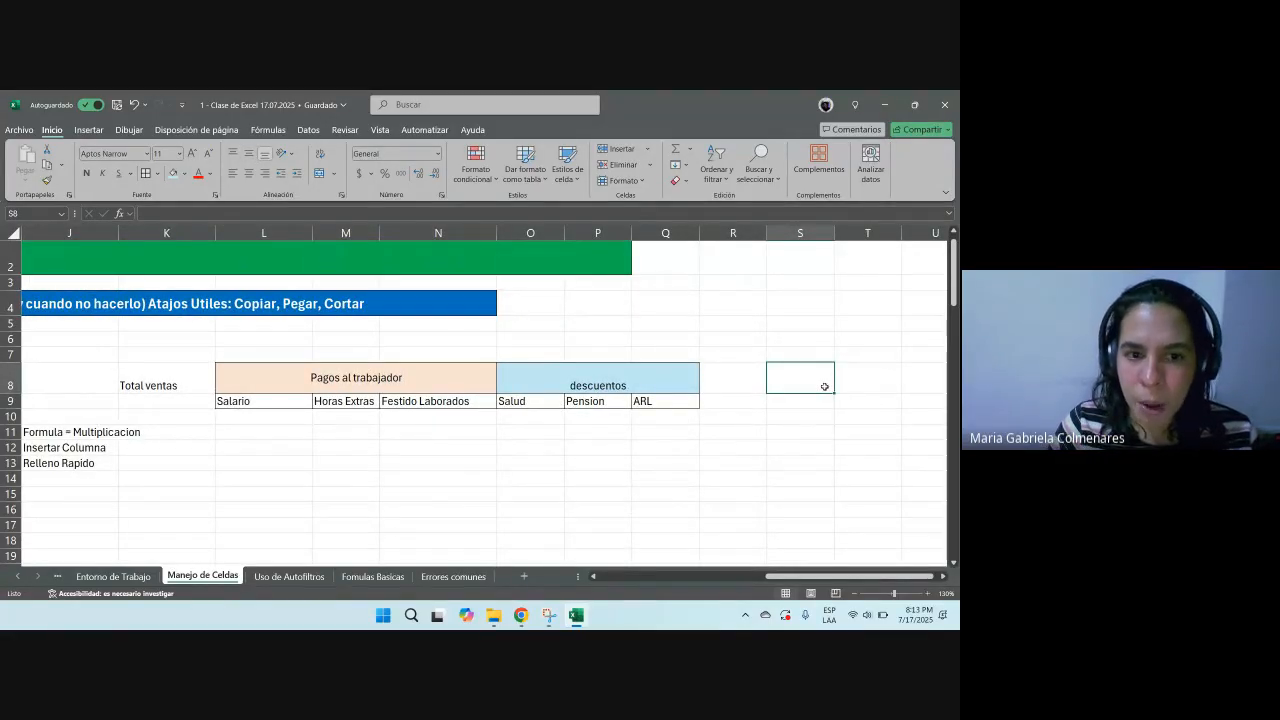
text(+SUMAR)
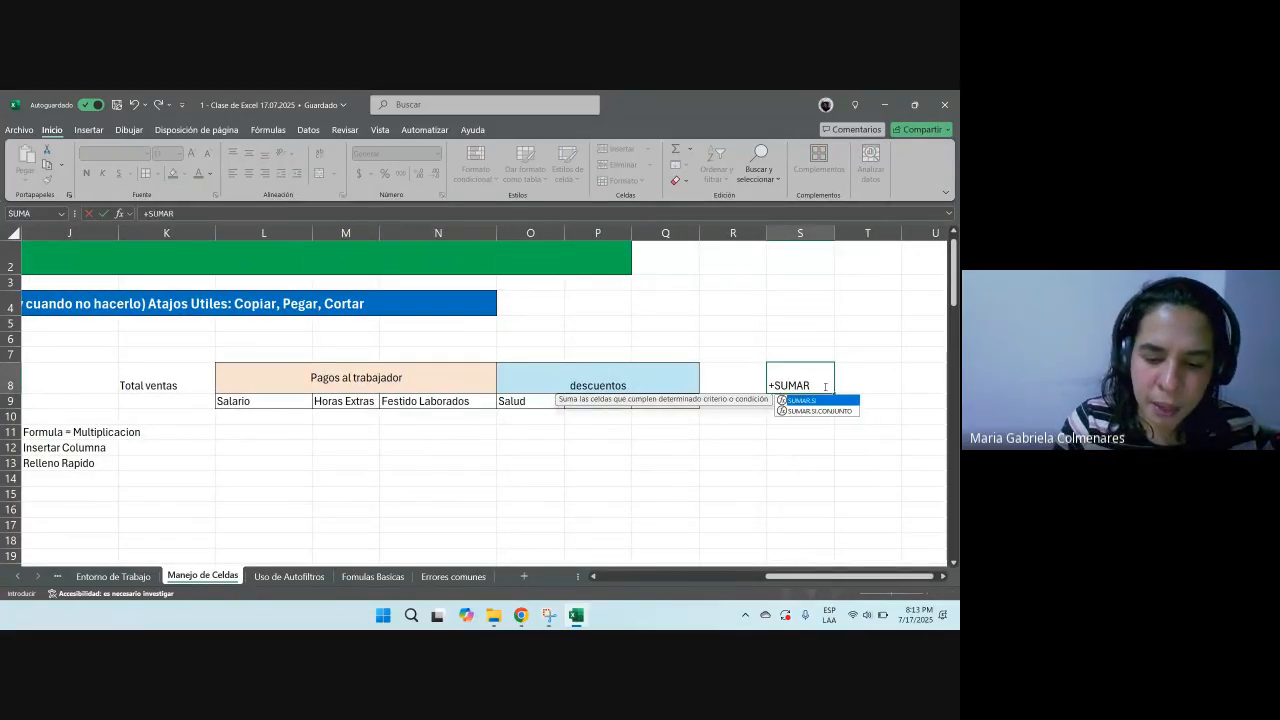
text(.SI.CONJUN)
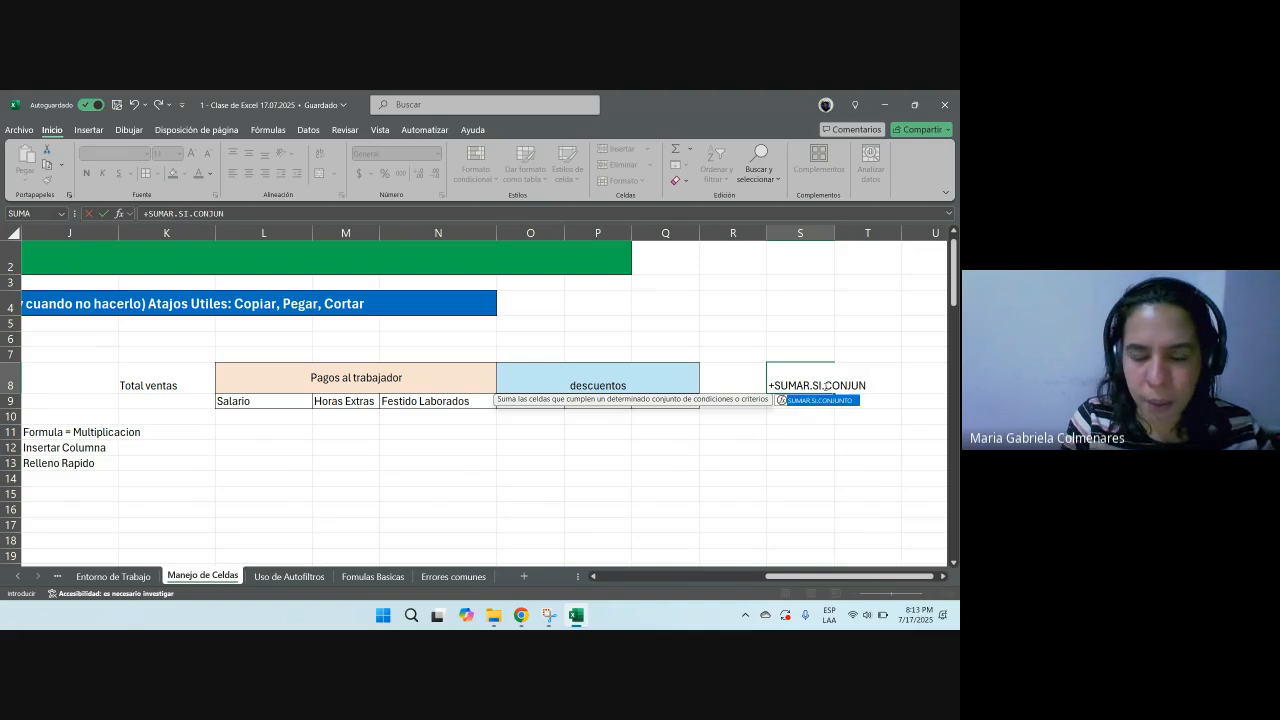
text(TO()
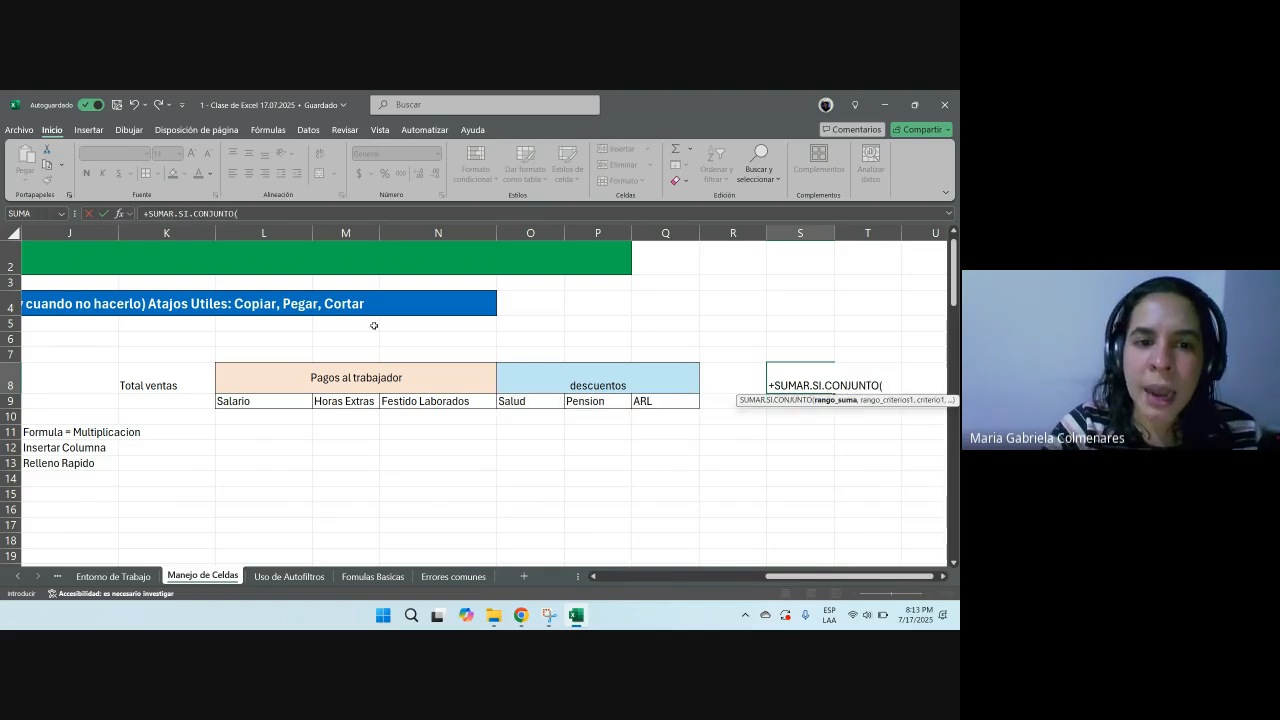
drag(264, 233, 438, 233)
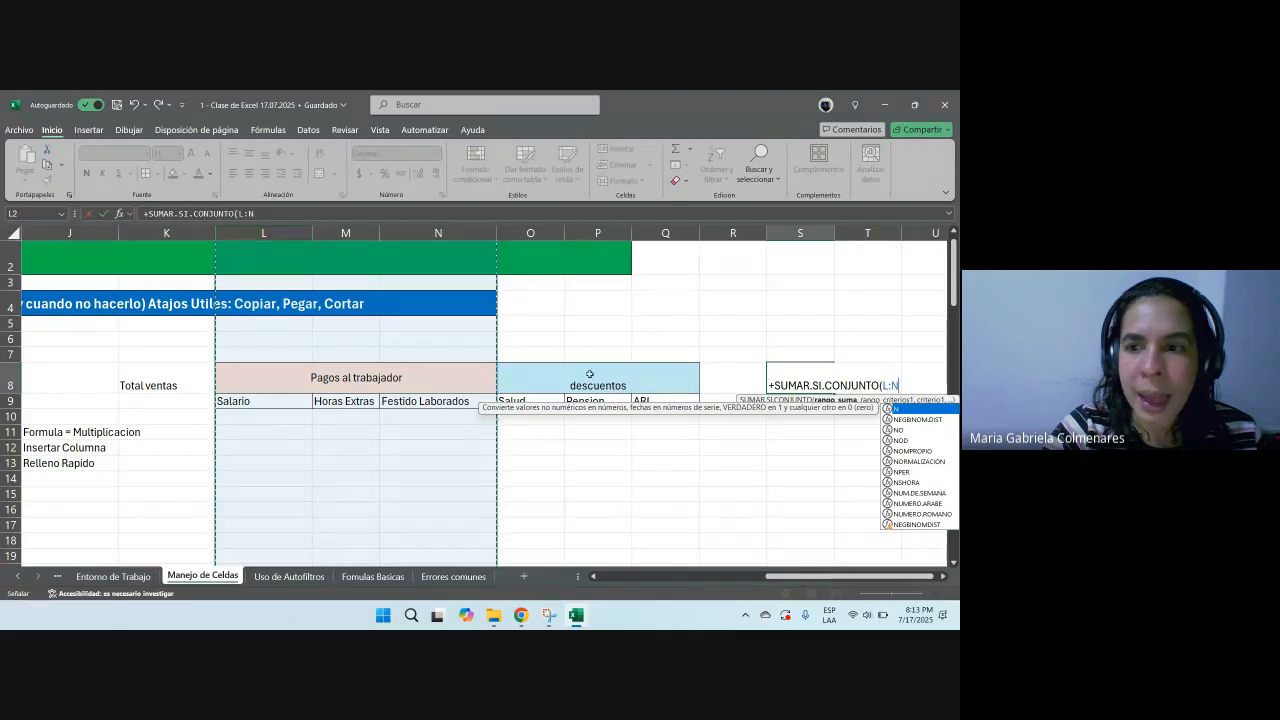
drag(850, 577, 953, 576)
key(BackSpace)
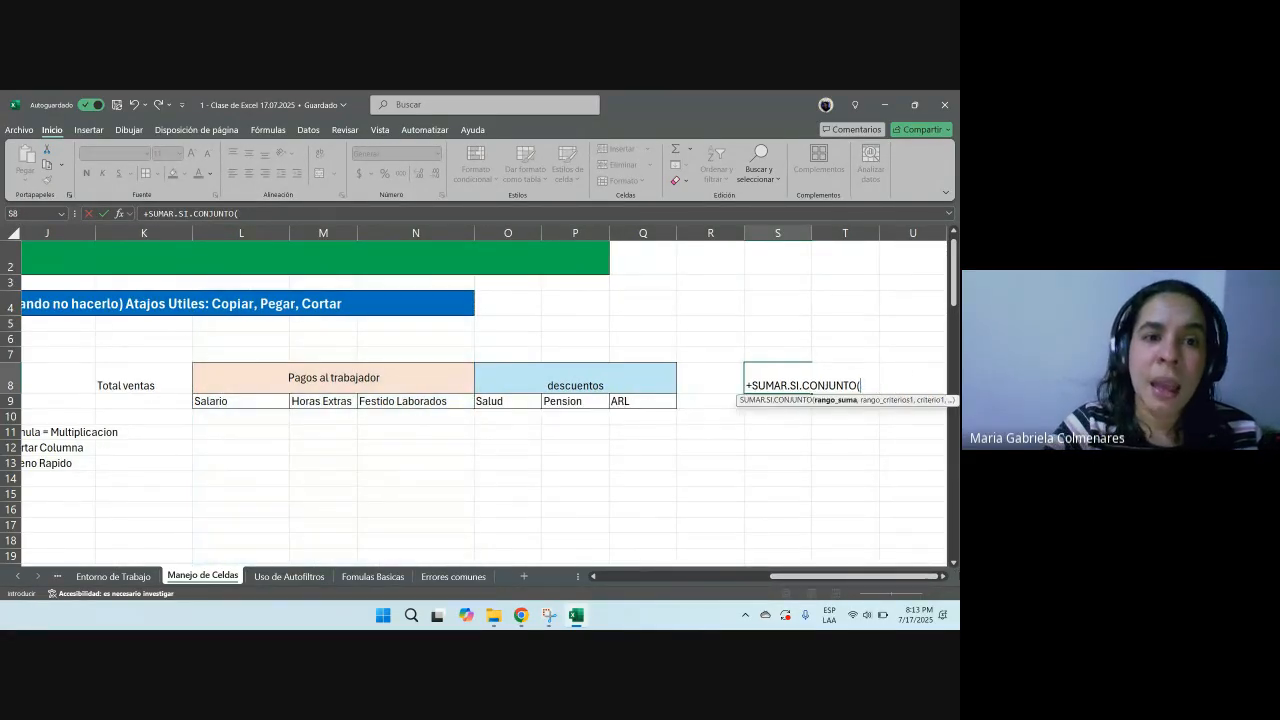
drag(260, 242, 468, 260)
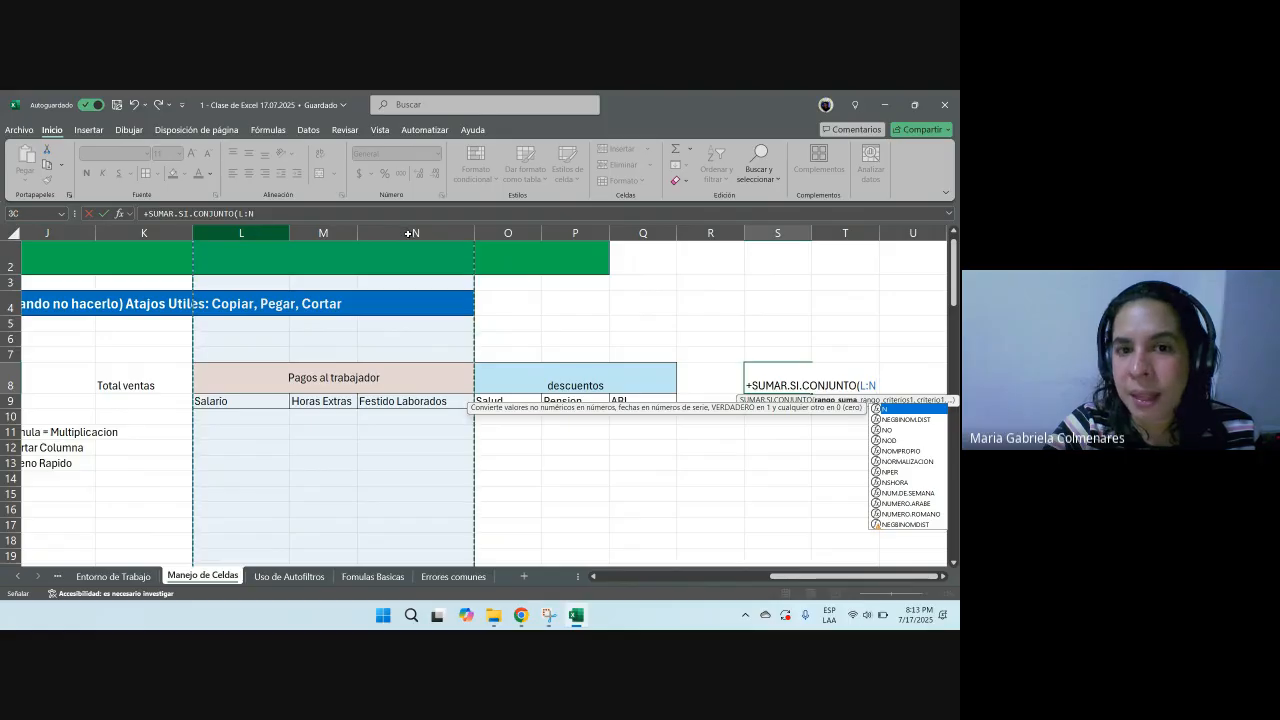
key(Escape)
scroll(831, 577, right, 2)
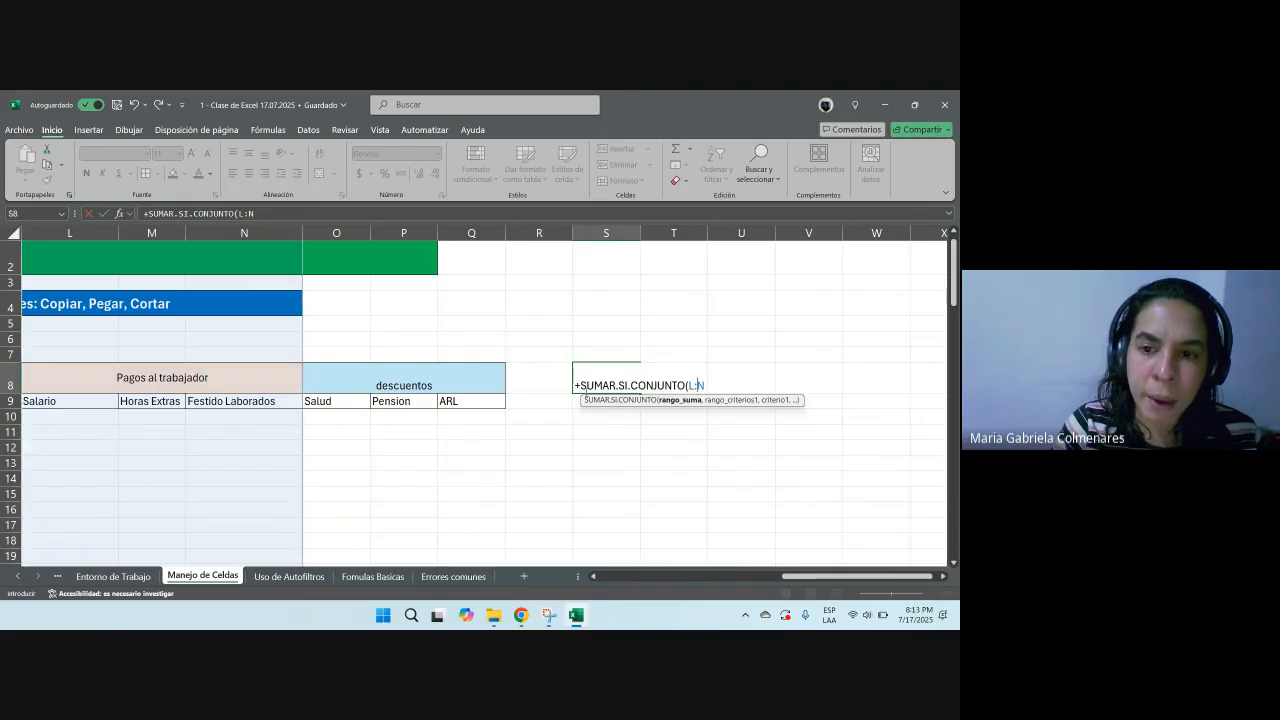
key(BackSpace)
text(l¿)
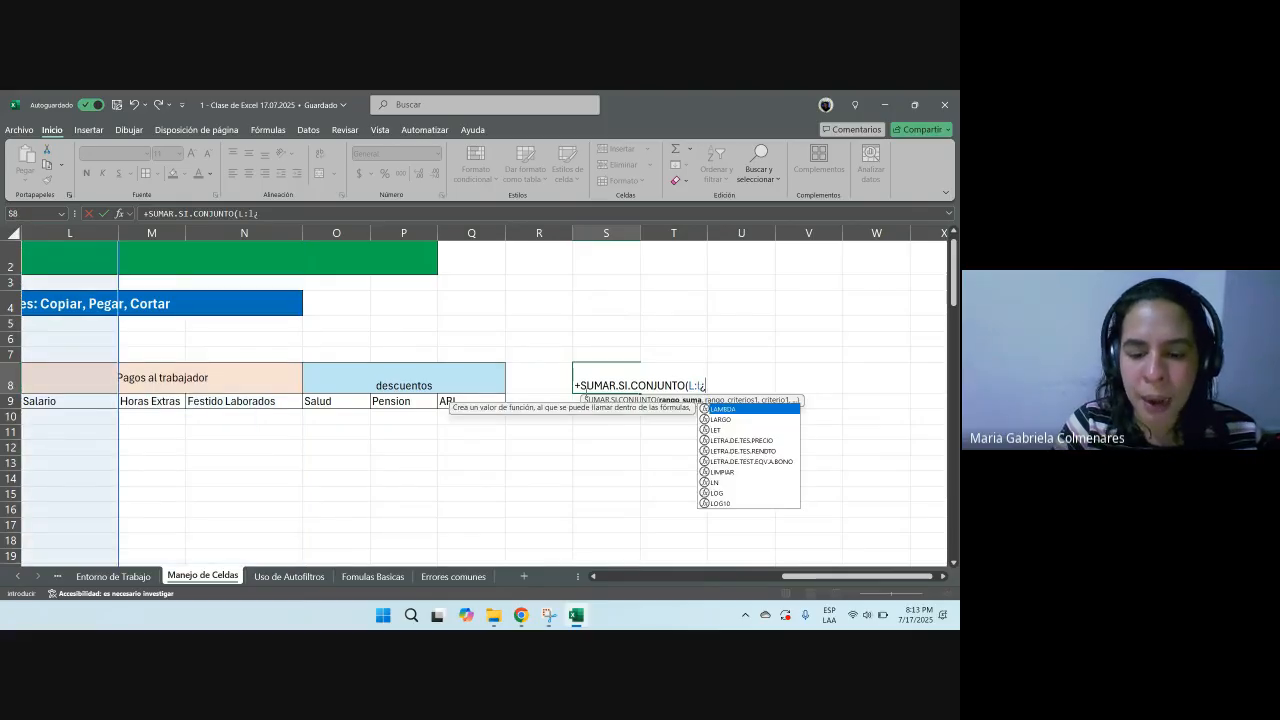
key(BackSpace)
key(BackSpace)
text(L)
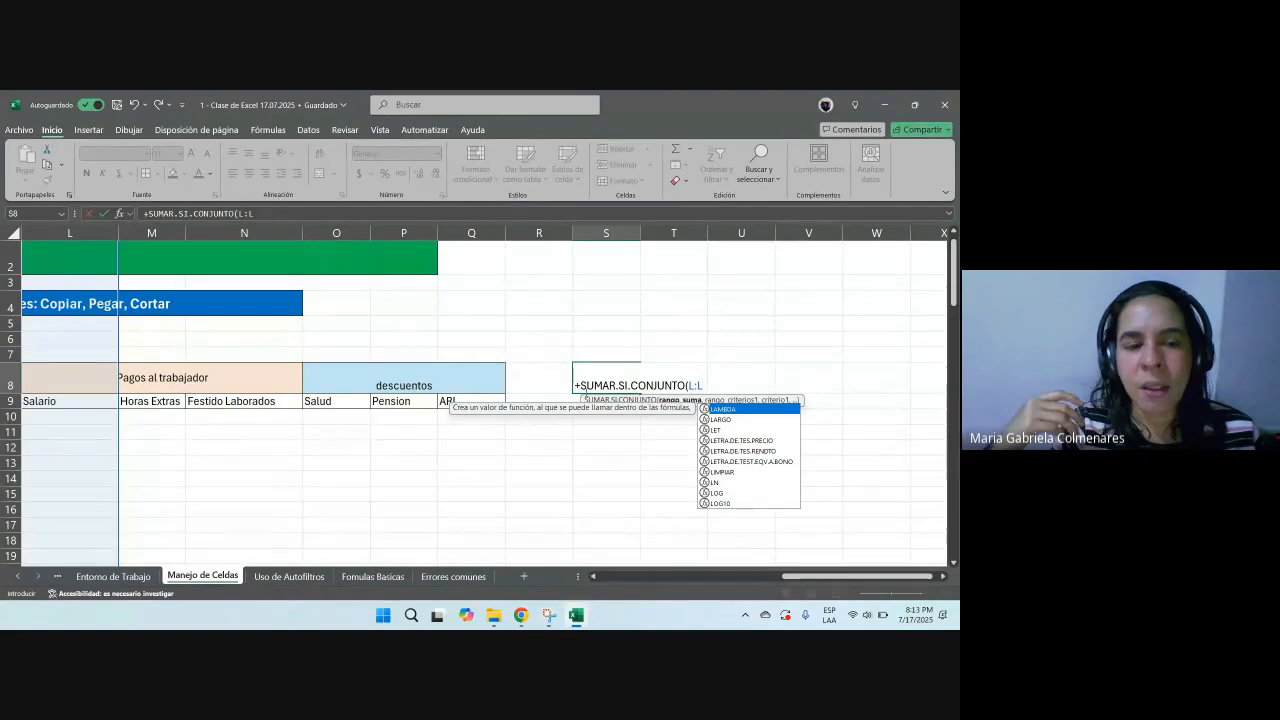
key(Escape)
key(Escape)
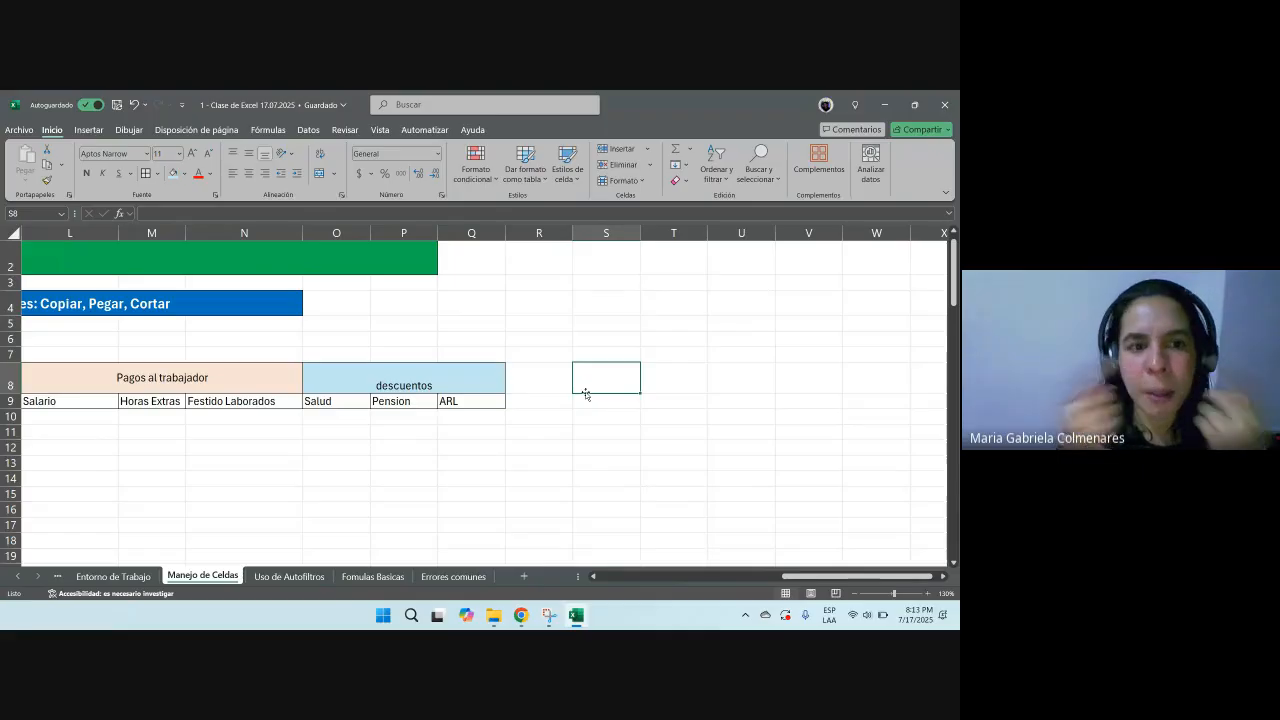
Step: Unmerge the Pagos al trabajador heading cells L8:N8
drag(858, 577, 836, 577)
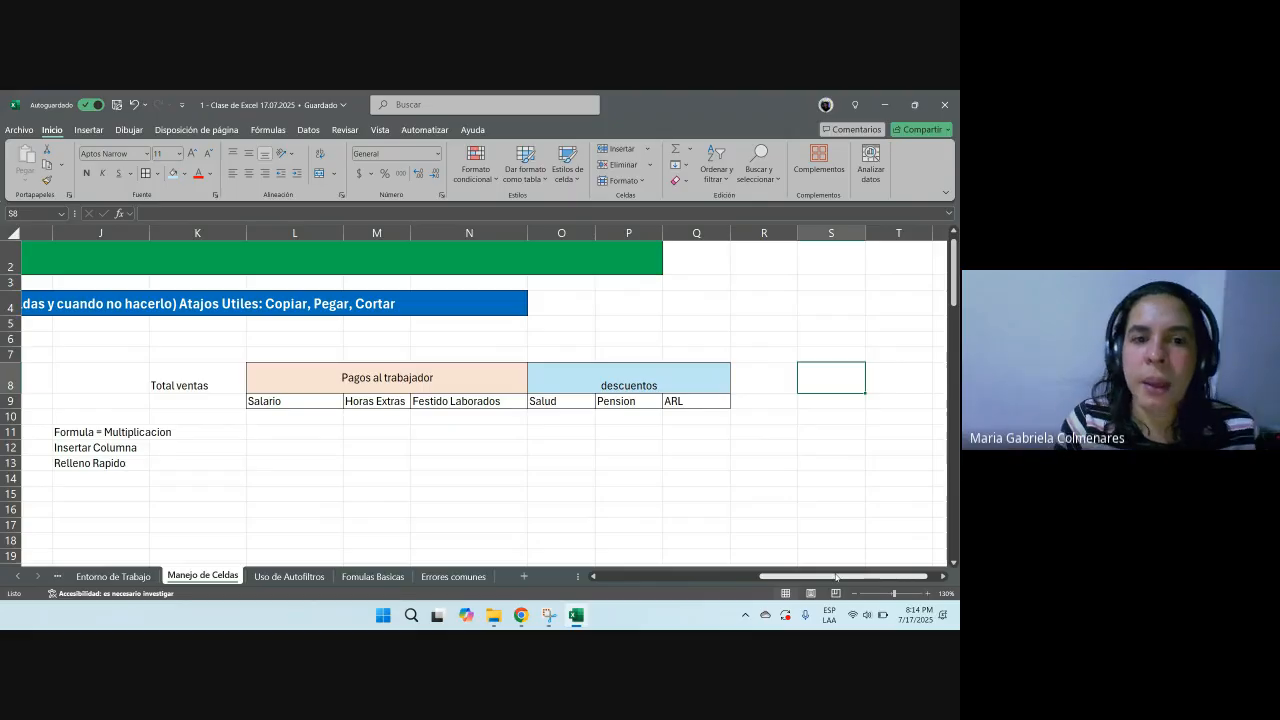
click(382, 383)
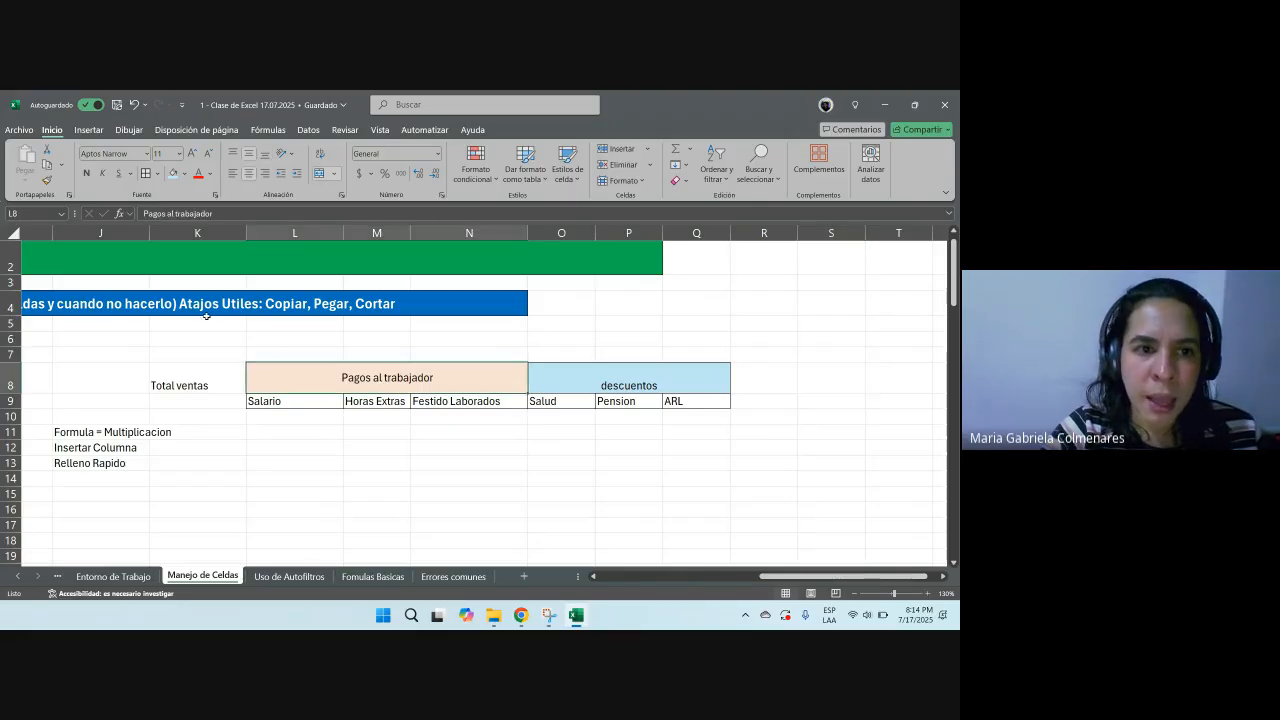
click(334, 173)
click(360, 245)
click(469, 478)
Step: Remove the borders from L8:N8 and apply a thick outside border instead
drag(330, 386, 468, 380)
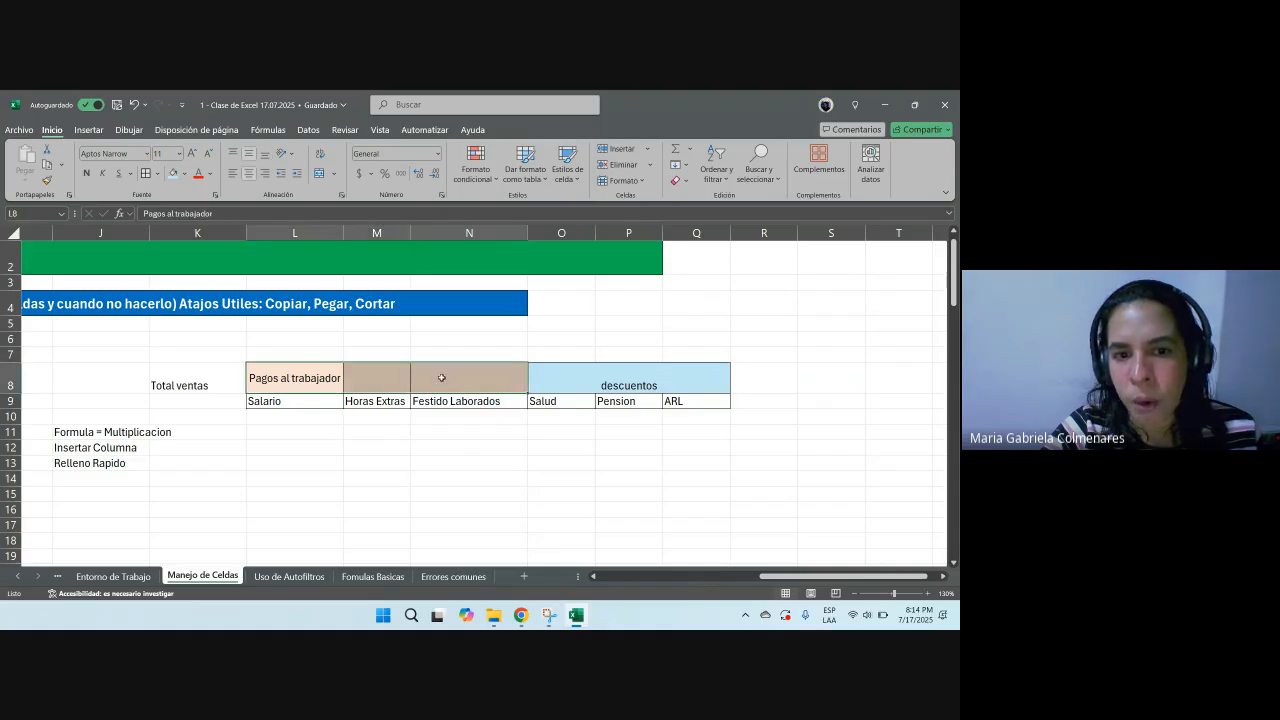
click(157, 174)
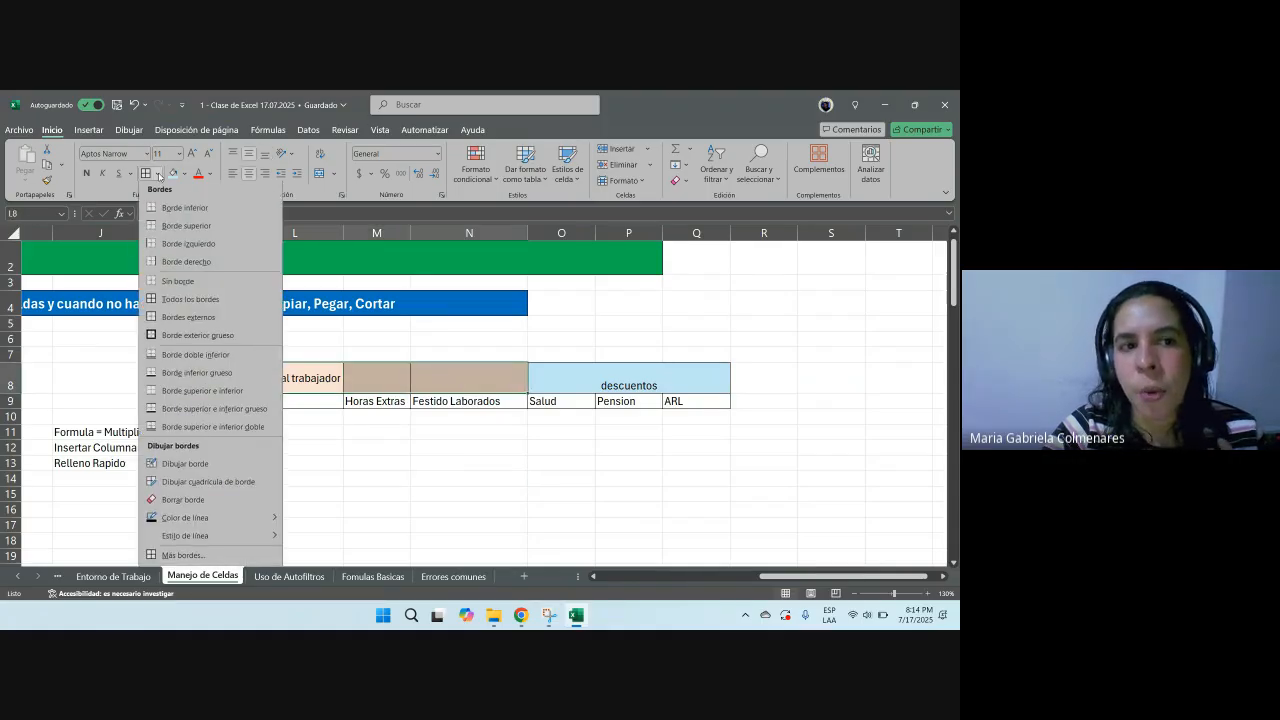
click(200, 284)
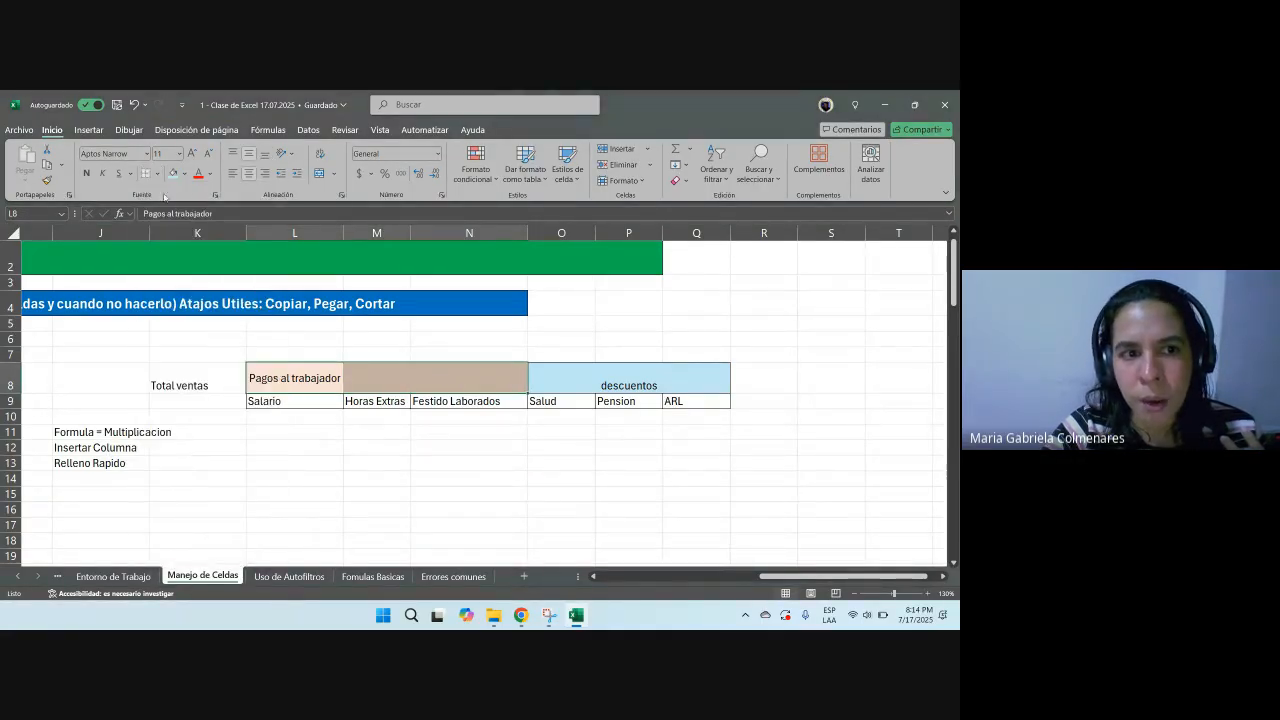
click(157, 174)
click(200, 334)
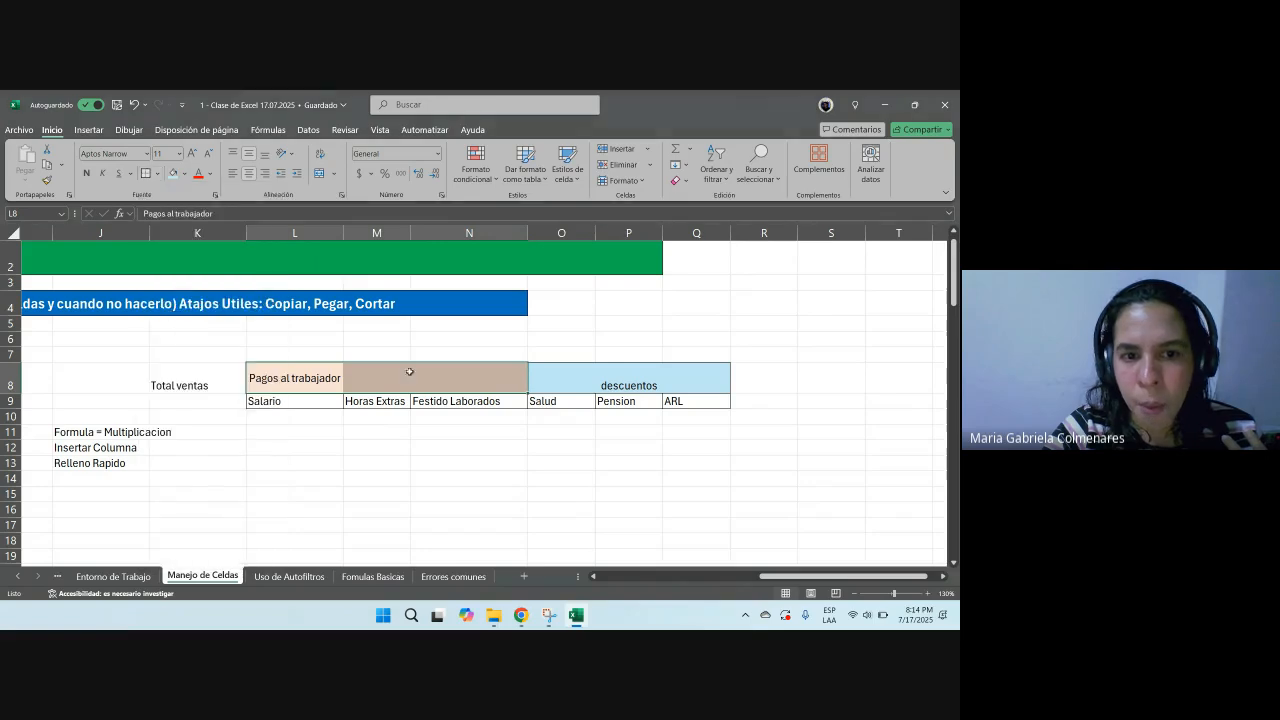
Step: Copy the Pagos al trabajador heading from L8 into M8 and clear L8
click(323, 381)
key(ctrl+c)
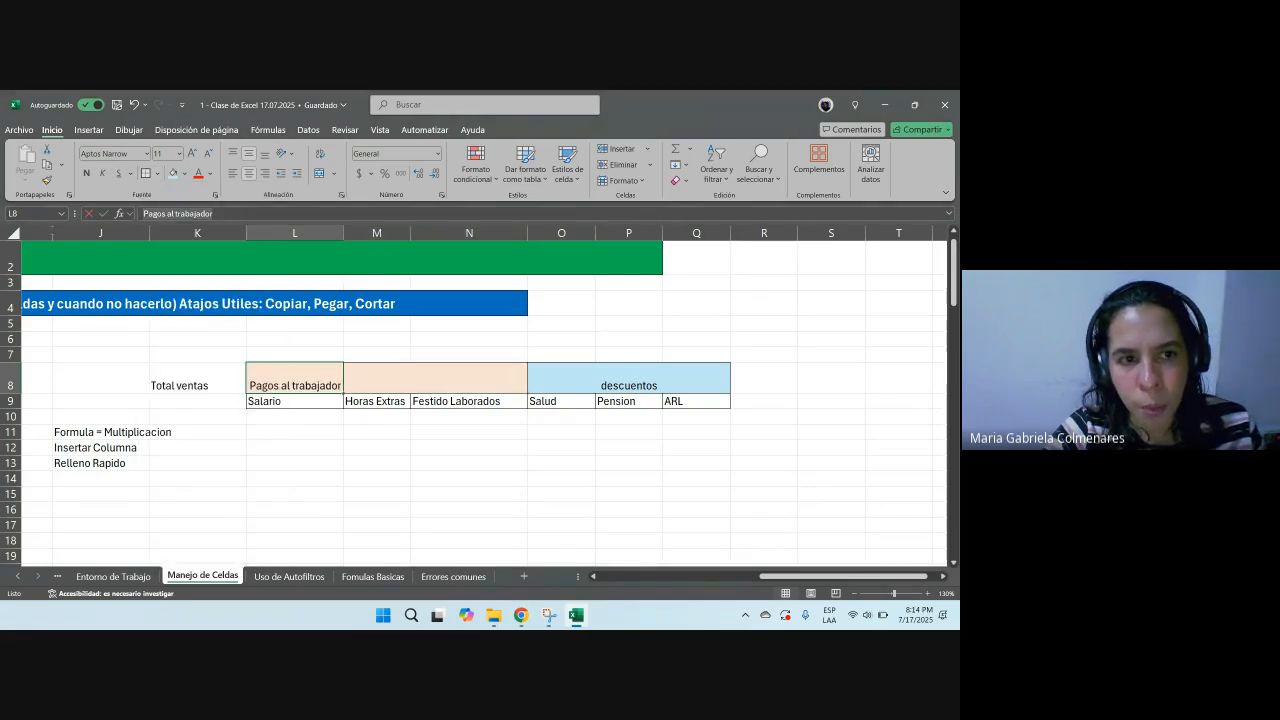
click(395, 381)
key(ctrl+v)
click(303, 383)
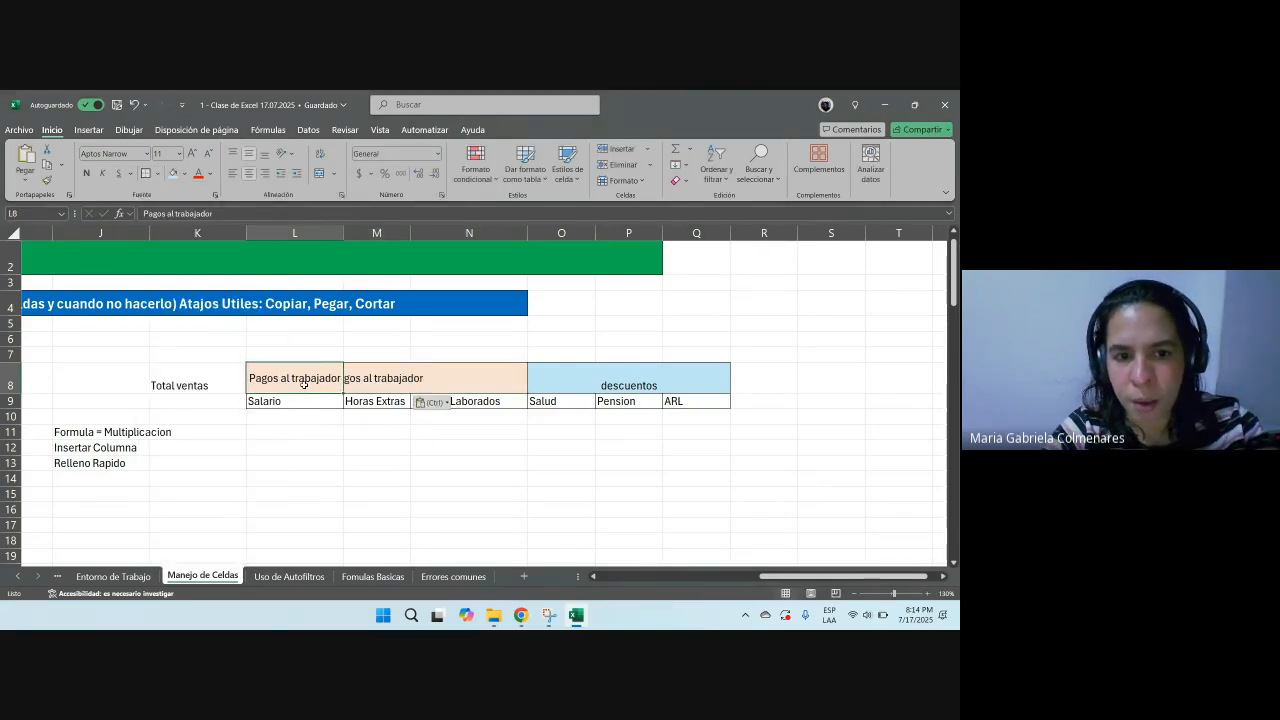
key(Delete)
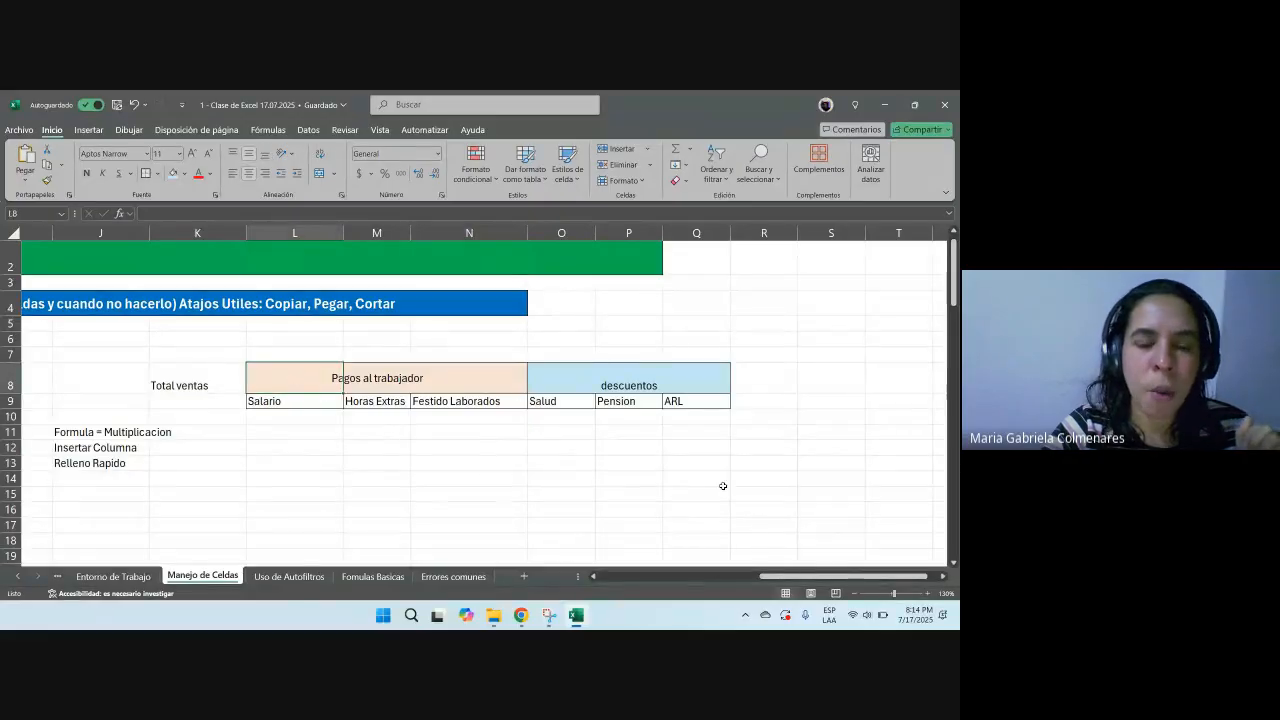
Step: Inspect the heading cells L8 to O8 to see which cell holds each heading
key(Right)
key(Right)
key(Right)
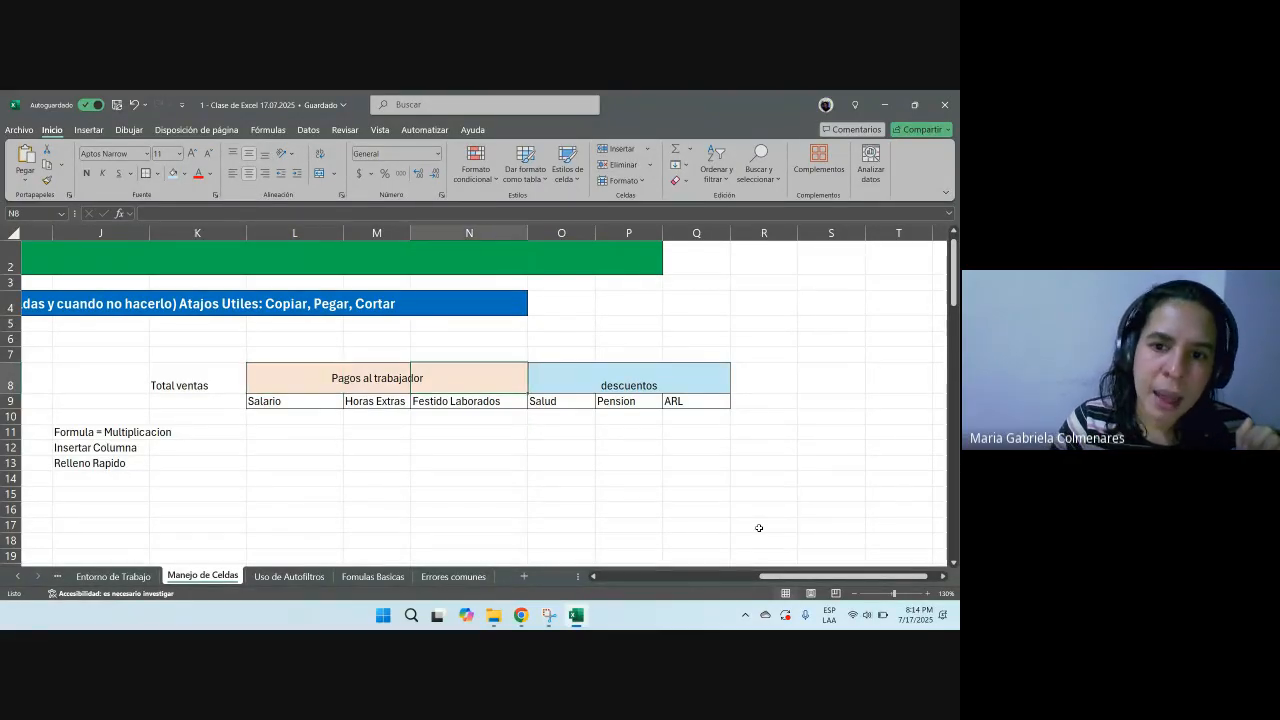
key(Left)
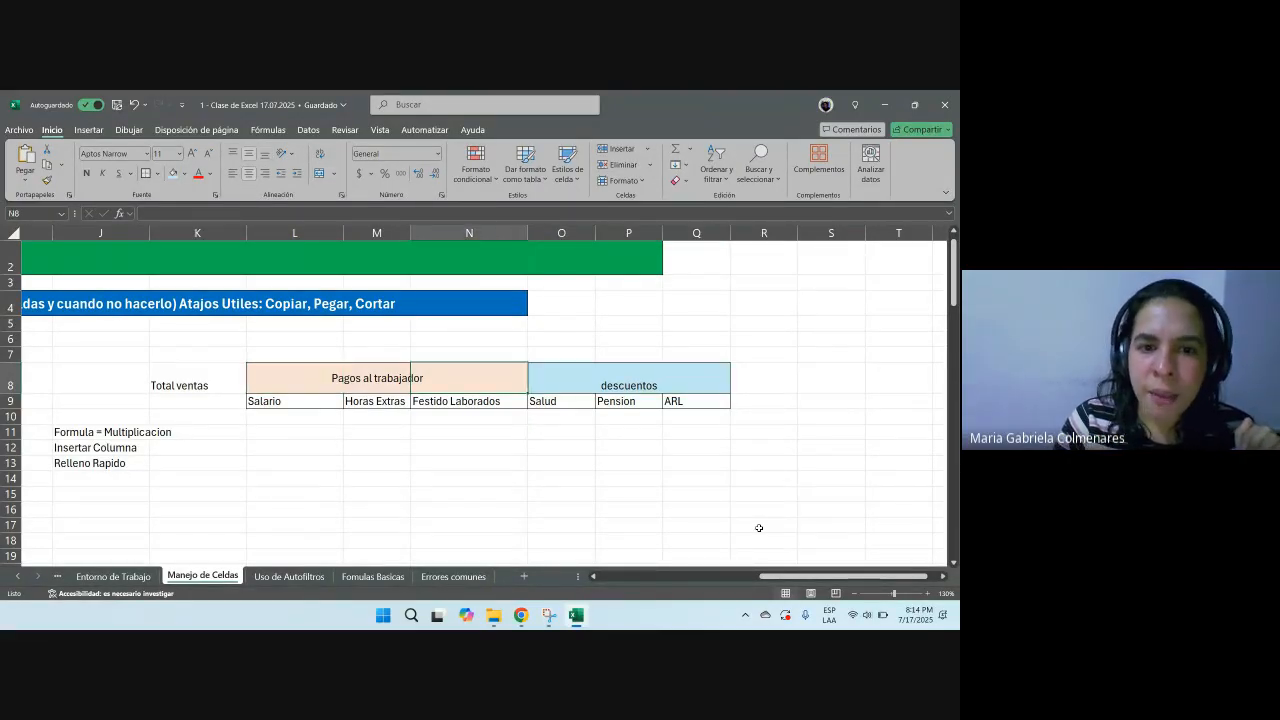
click(309, 385)
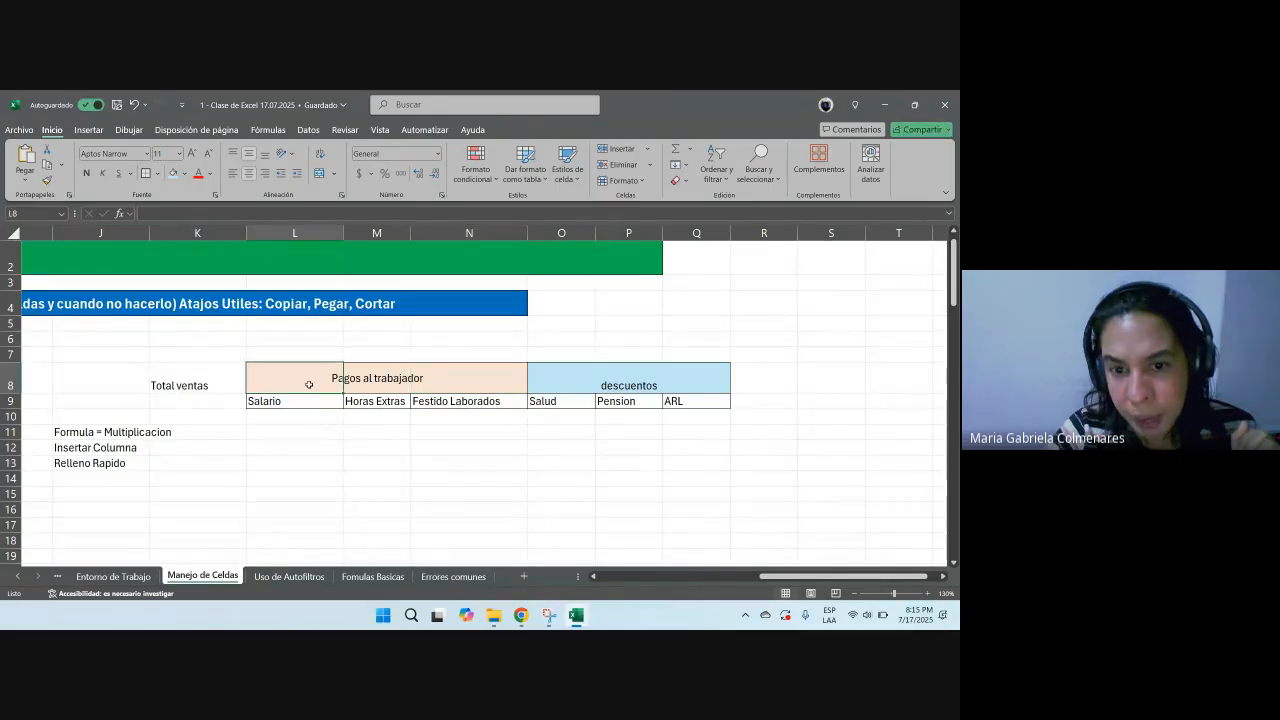
key(Right)
key(Right)
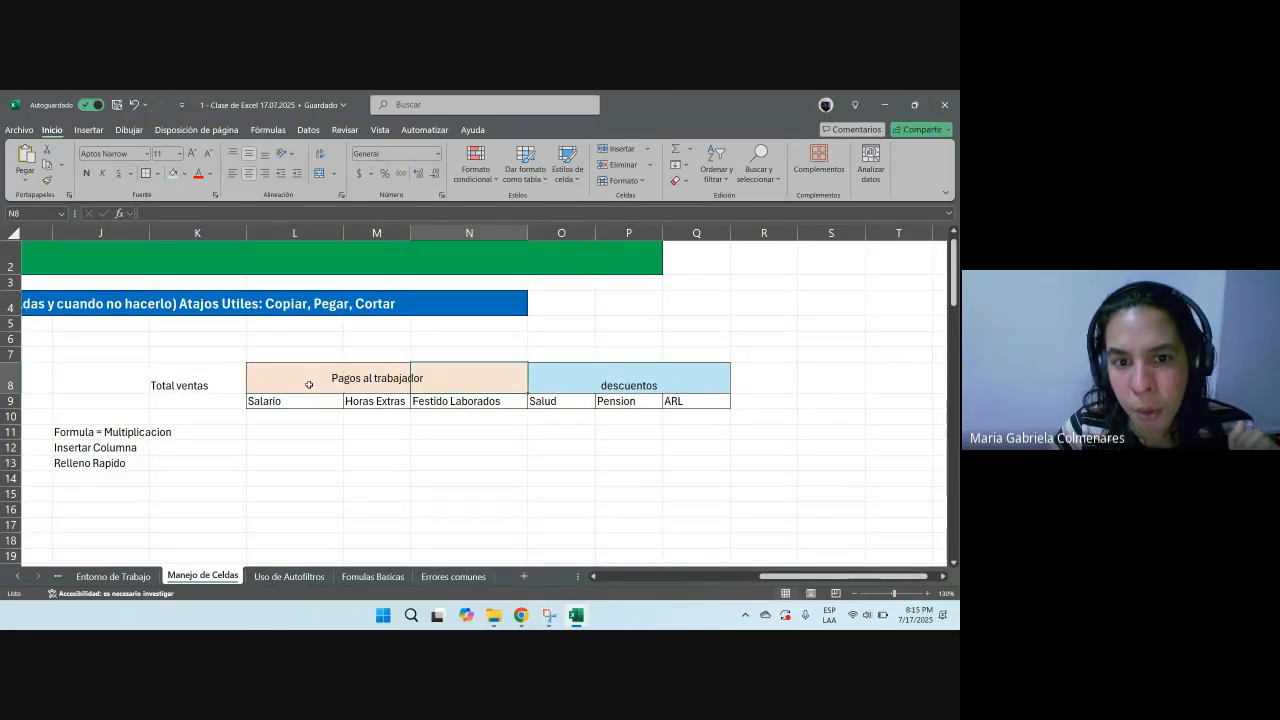
click(574, 376)
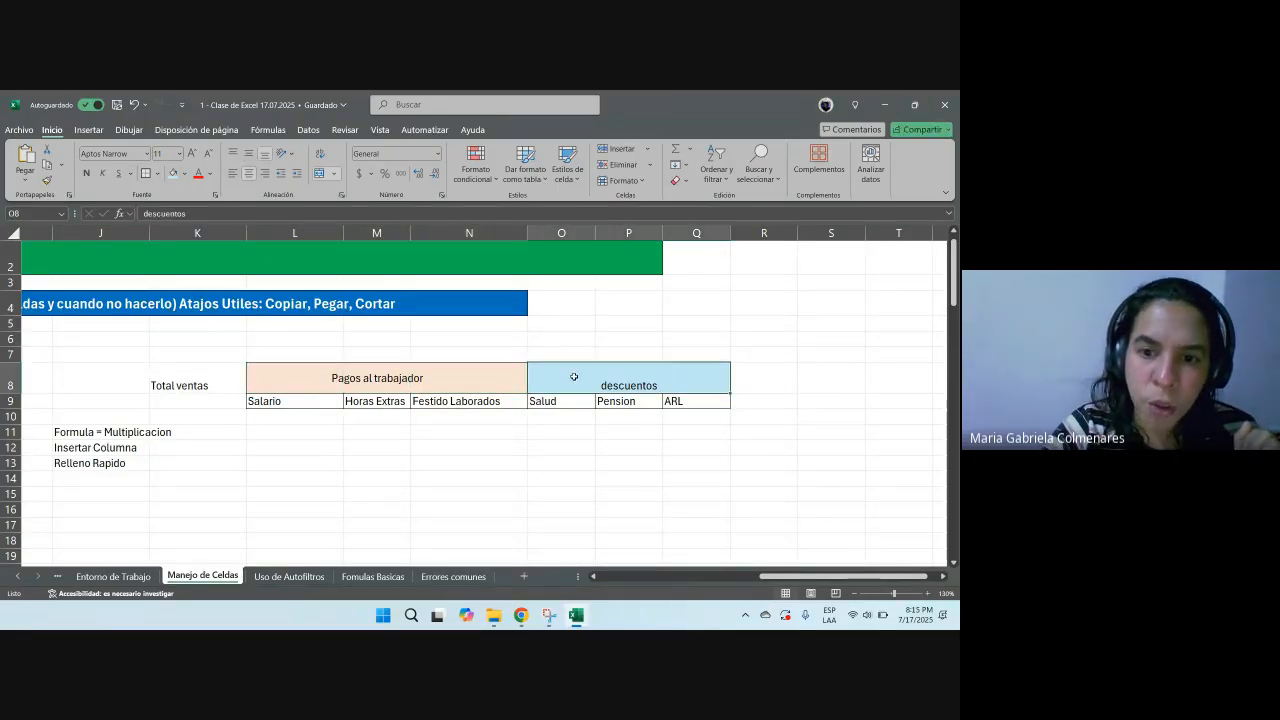
double_click(574, 376)
key(Escape)
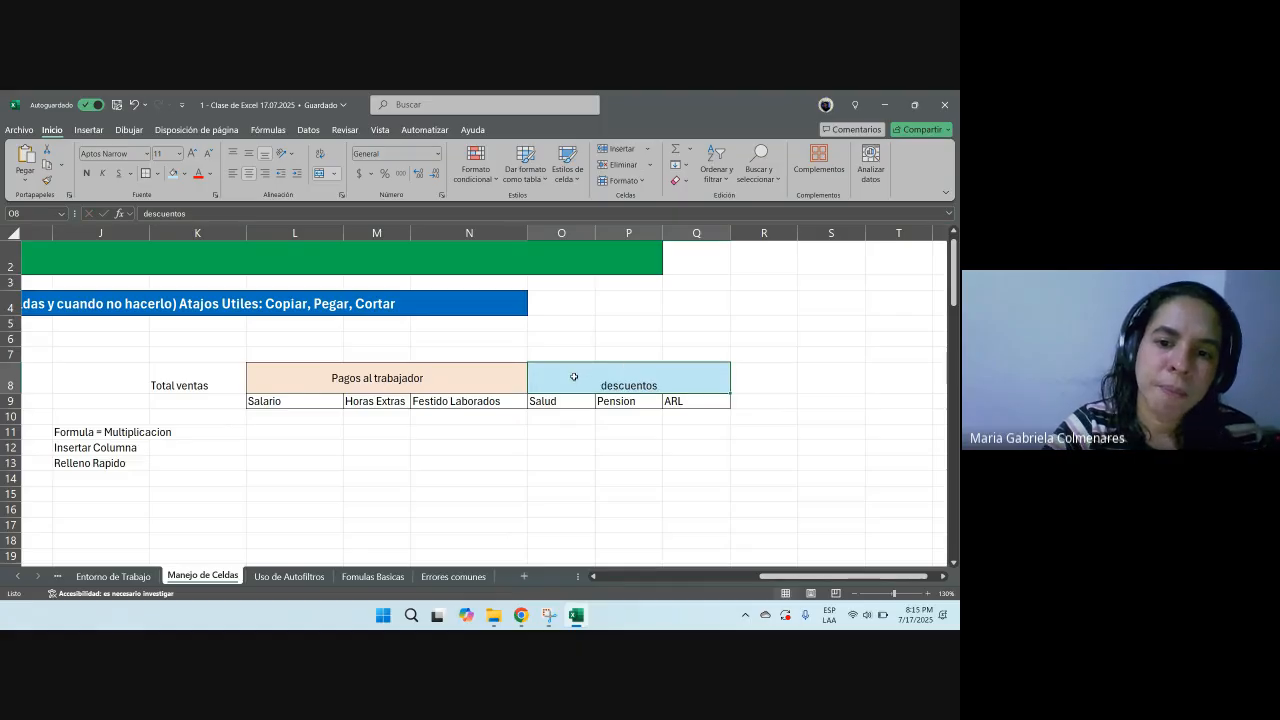
Step: Add the topic note Combinar Celdas in J14 below Relleno Rapido
drag(780, 577, 716, 579)
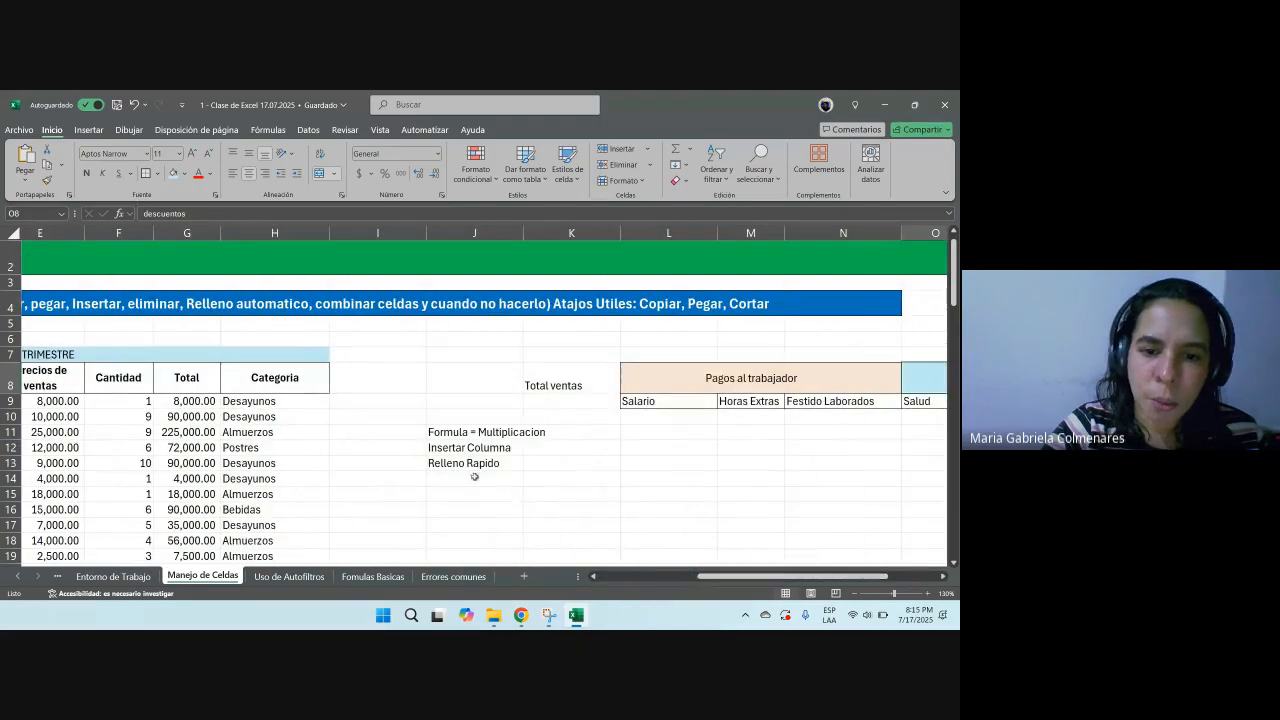
click(473, 477)
text(Combi)
key(BackSpace)
text(bi)
key(Return)
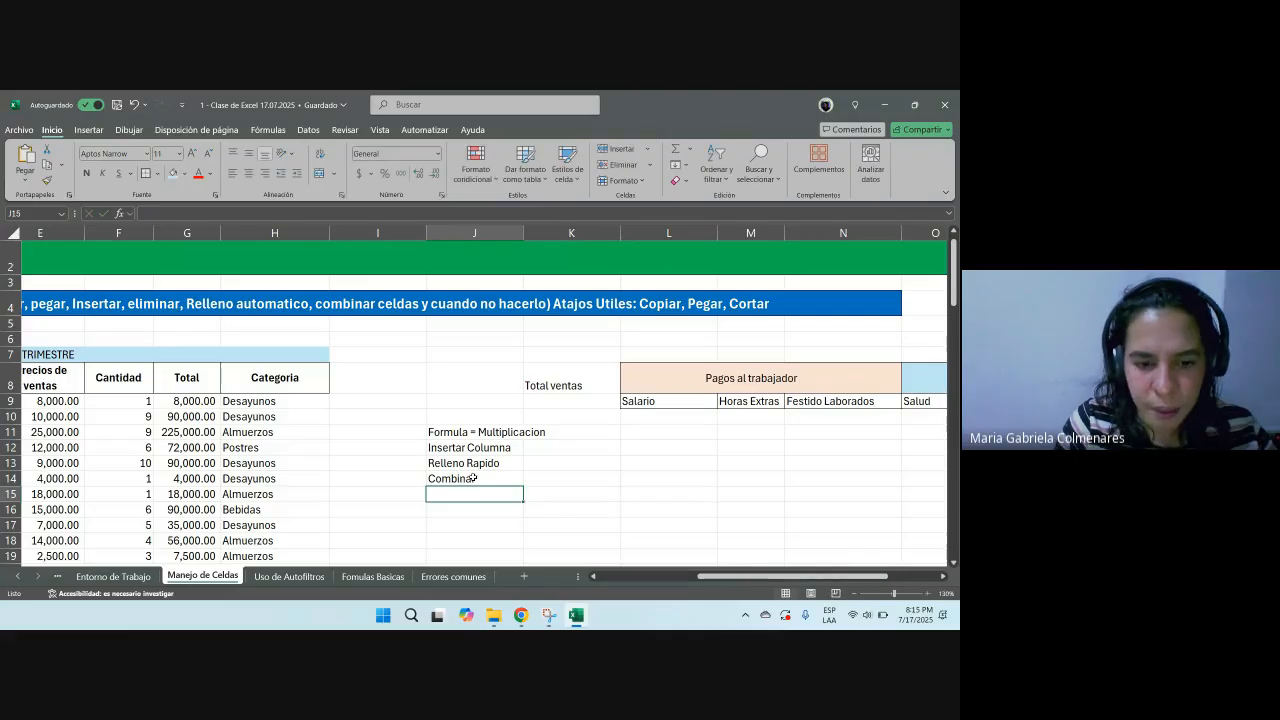
double_click(474, 479)
text(Celdas)
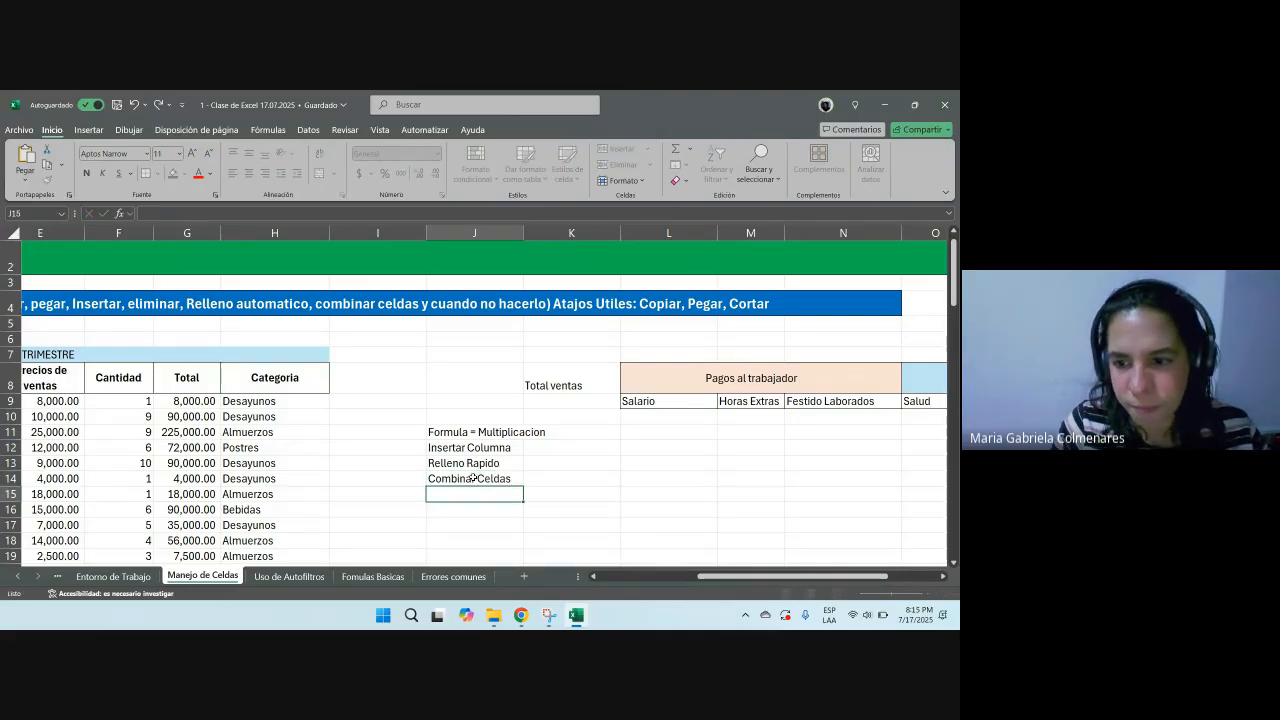
key(ctrl+Return)
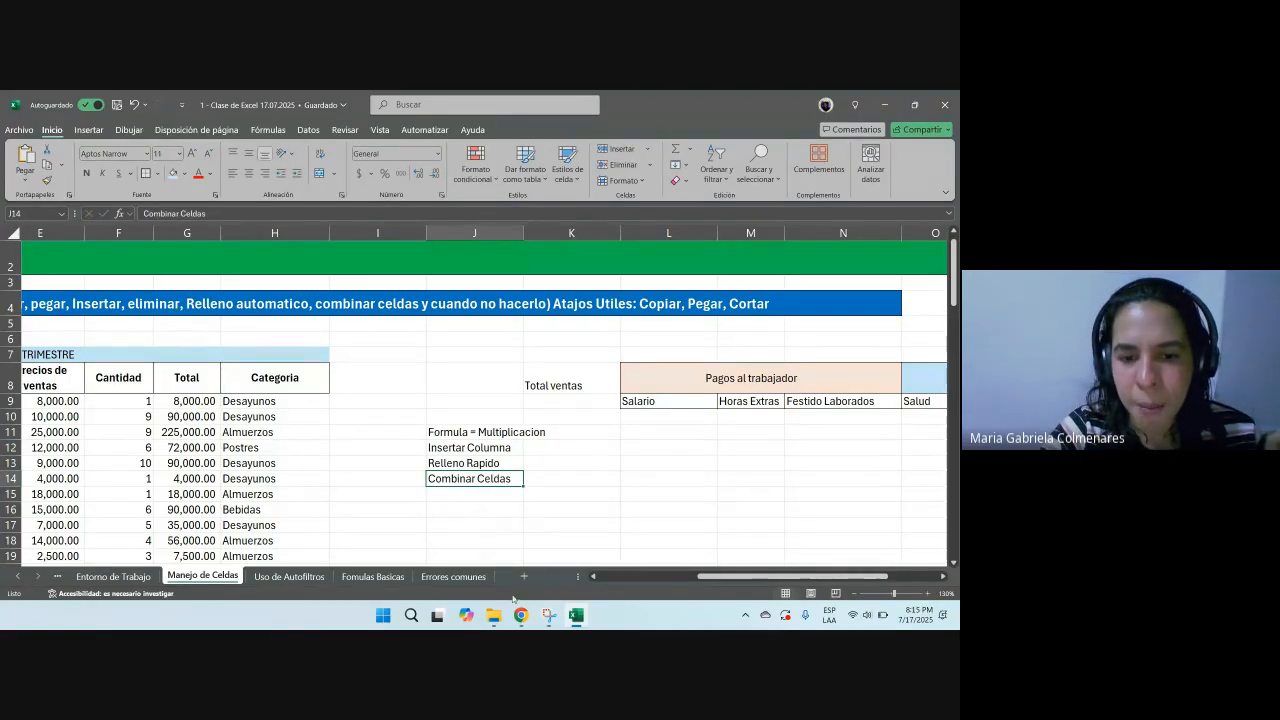
Step: Insert a blank column at column H, before the Categoria column
mouse_move(521, 615)
click(457, 545)
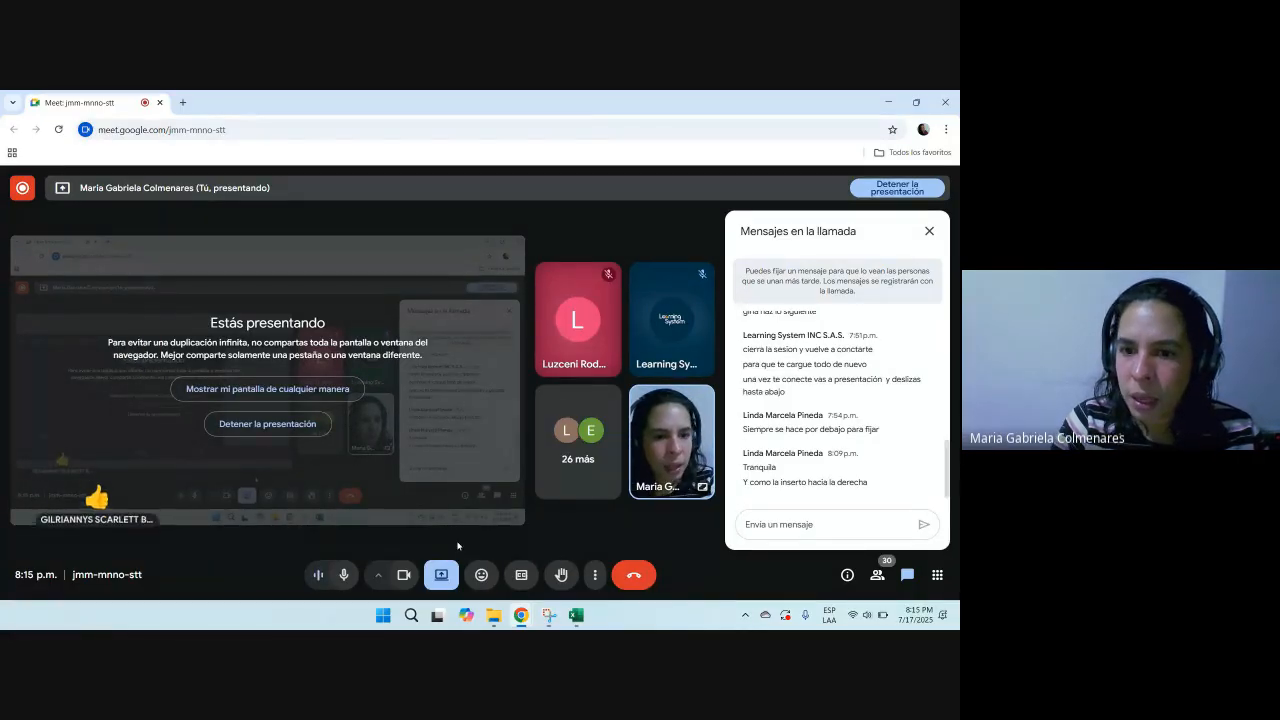
key(alt+Tab)
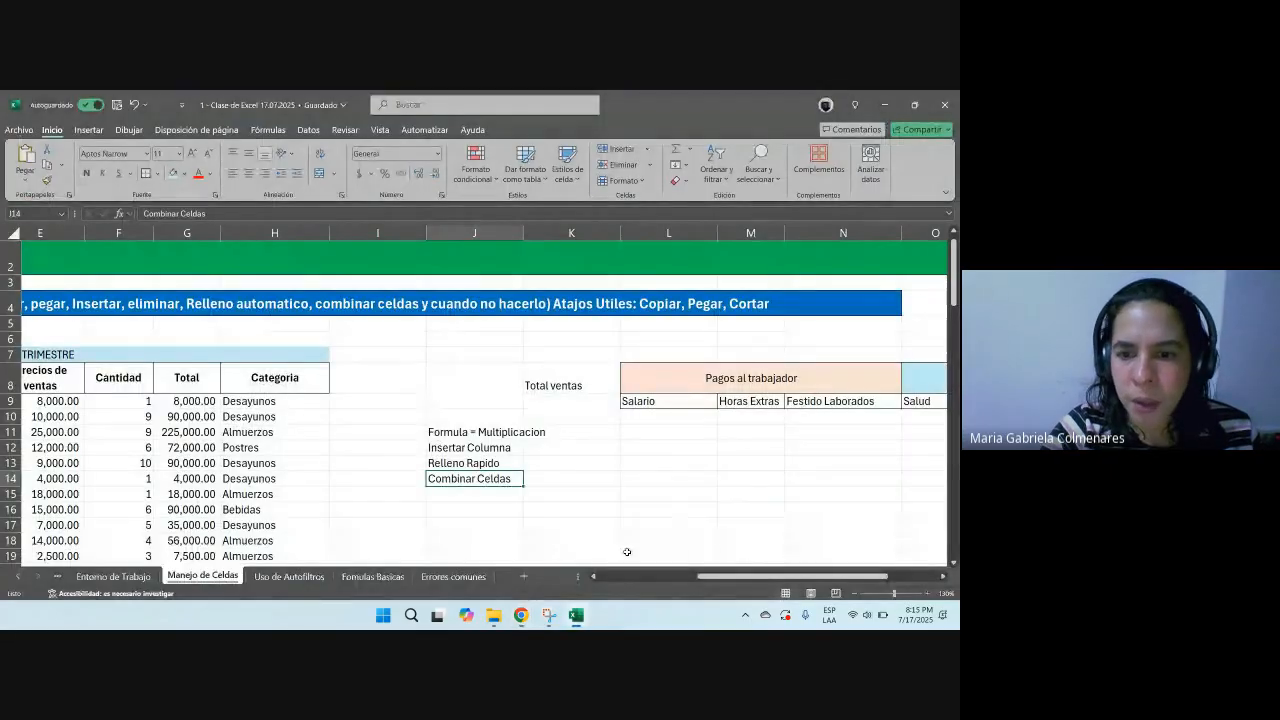
scroll(560, 415, left, 3)
click(538, 420)
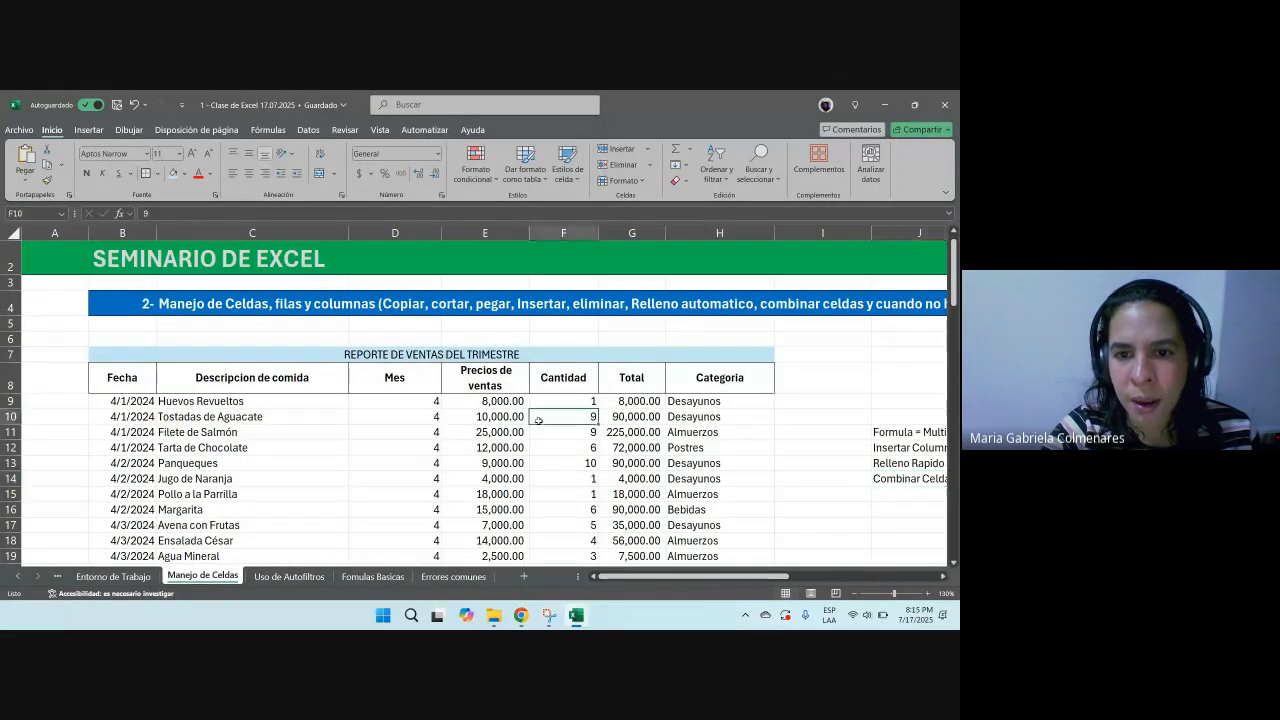
click(693, 240)
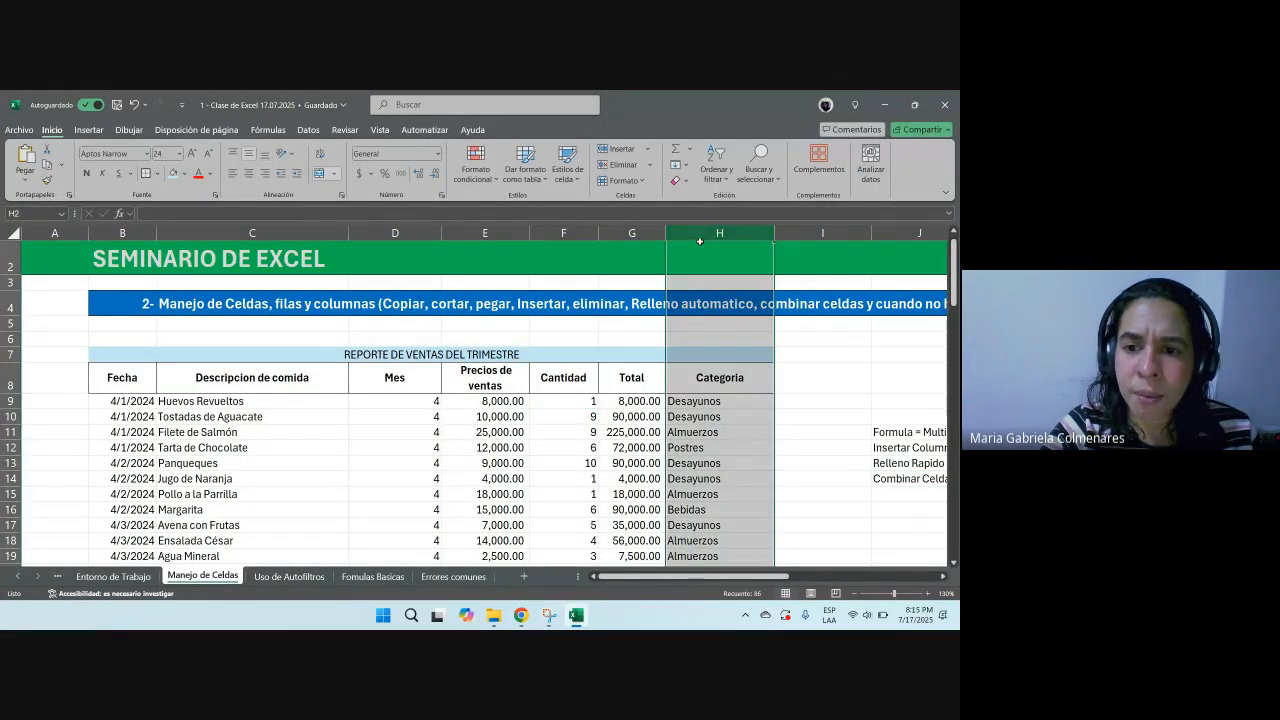
mouse_move(794, 232)
mouse_down()
mouse_move(908, 234)
mouse_move(790, 236)
mouse_up()
scroll(634, 325, left, 4)
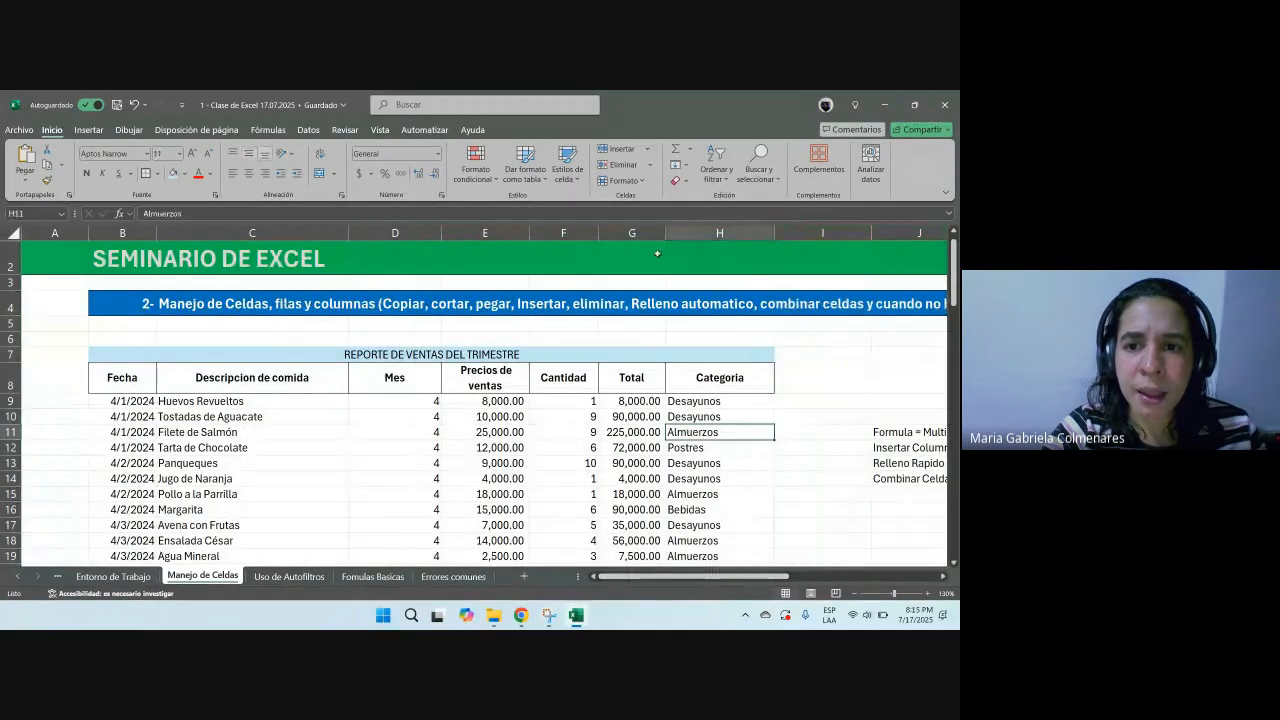
click(690, 232)
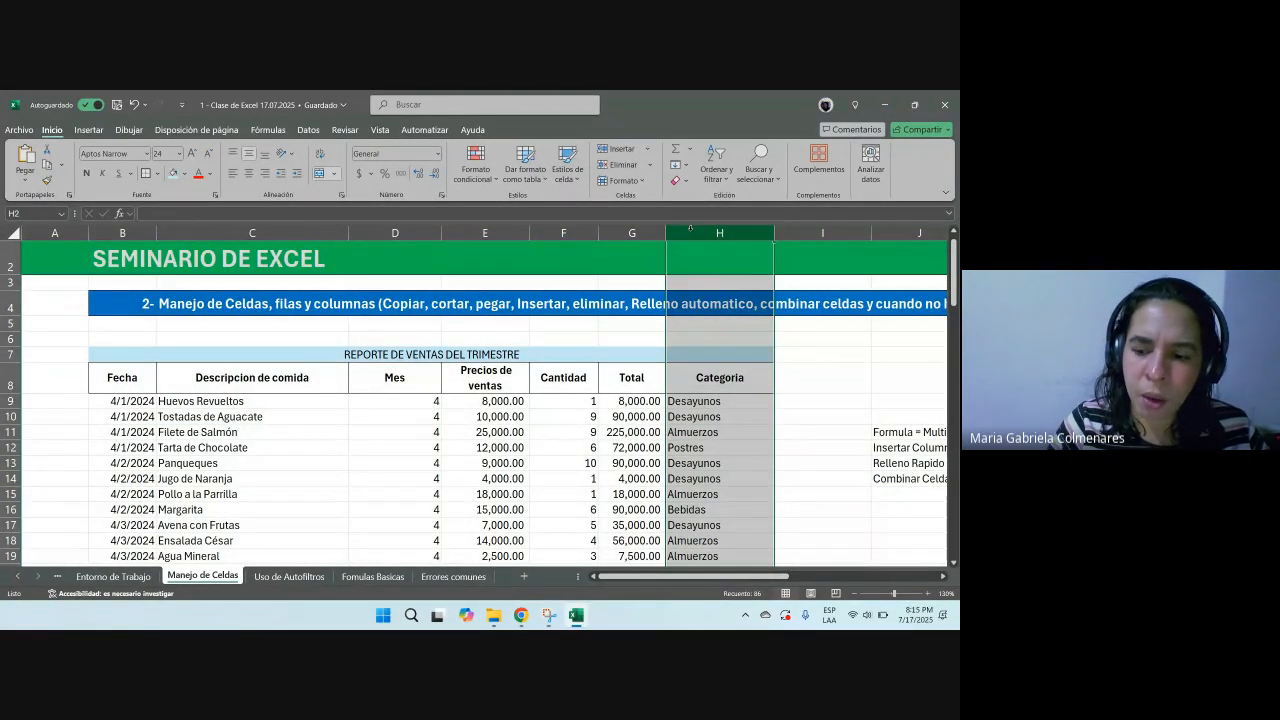
key(ctrl+plus)
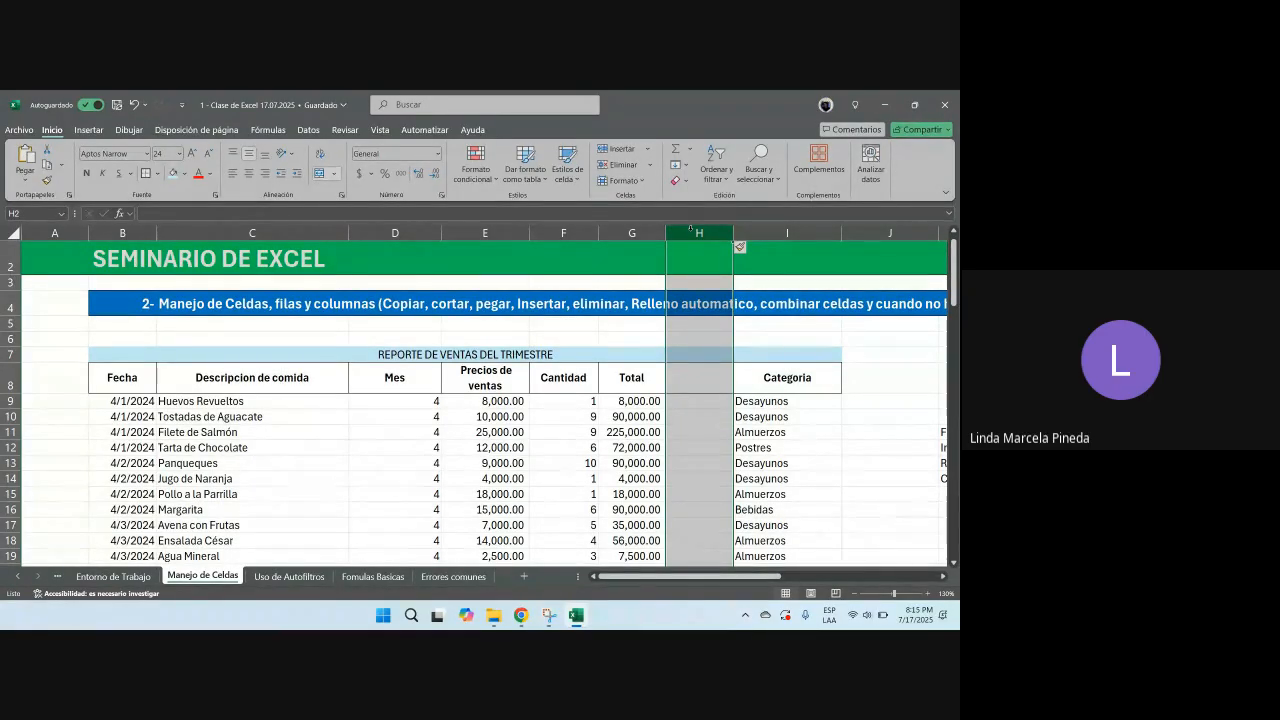
Step: Insert a second blank column at column H, then delete both inserted columns
drag(662, 339, 3, 341)
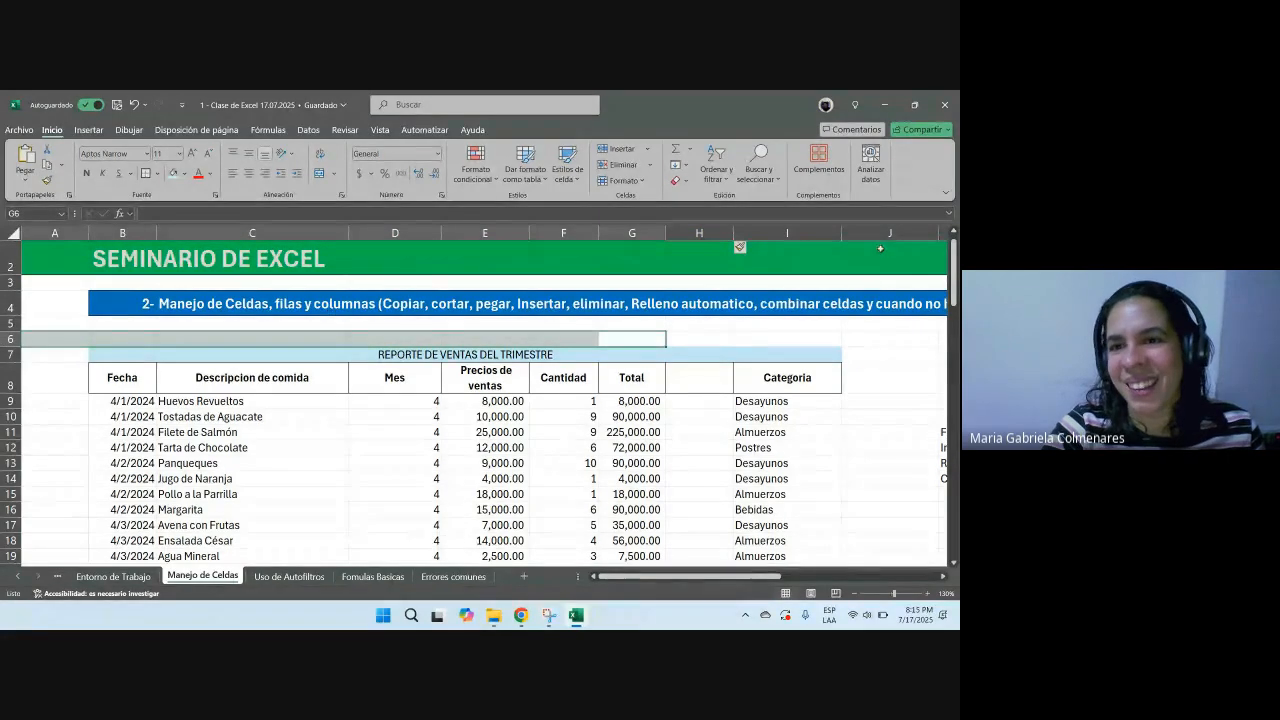
click(698, 232)
drag(698, 232, 343, 300)
drag(712, 577, 590, 579)
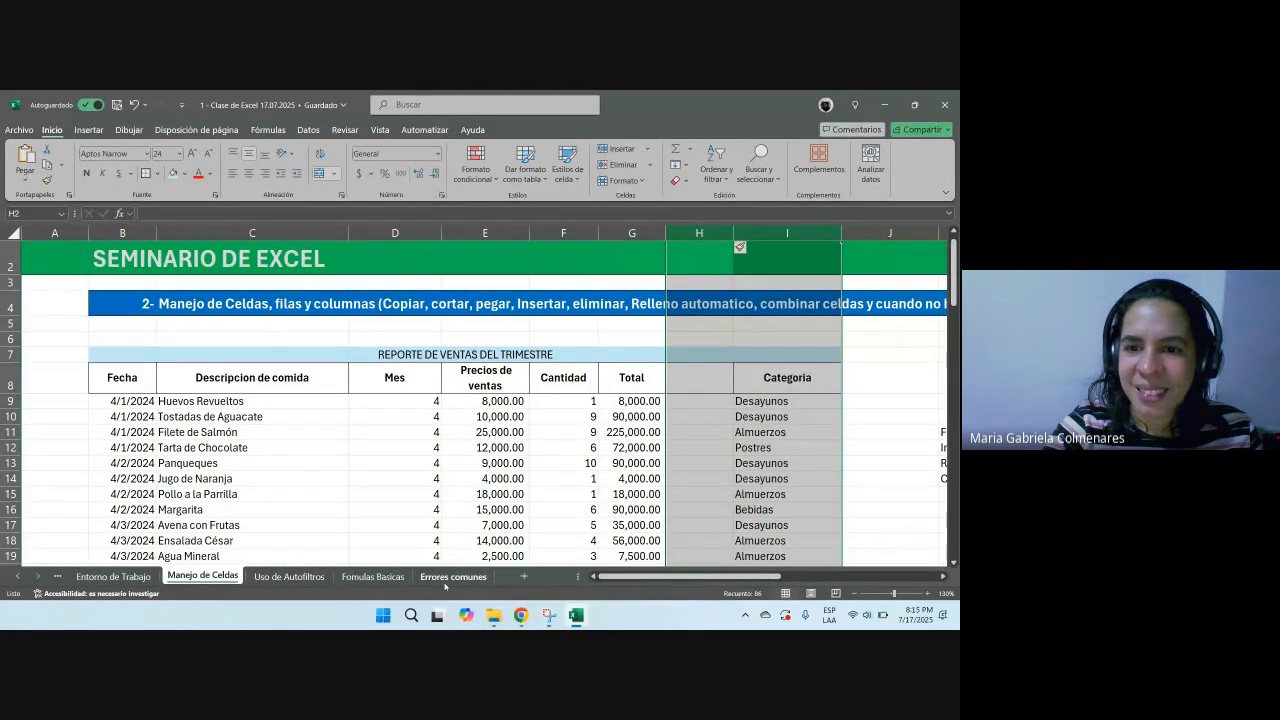
click(693, 230)
key(ctrl+plus)
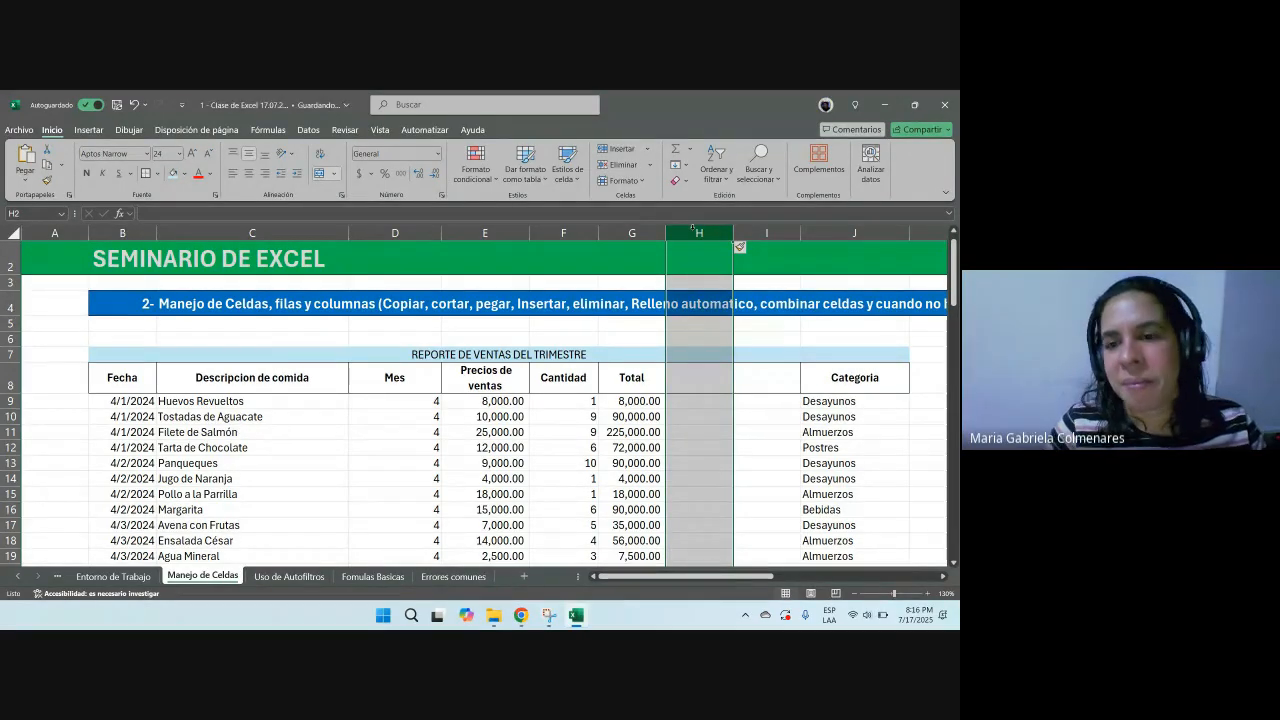
scroll(693, 228, down, 1)
key(ctrl+minus)
key(ctrl+minus)
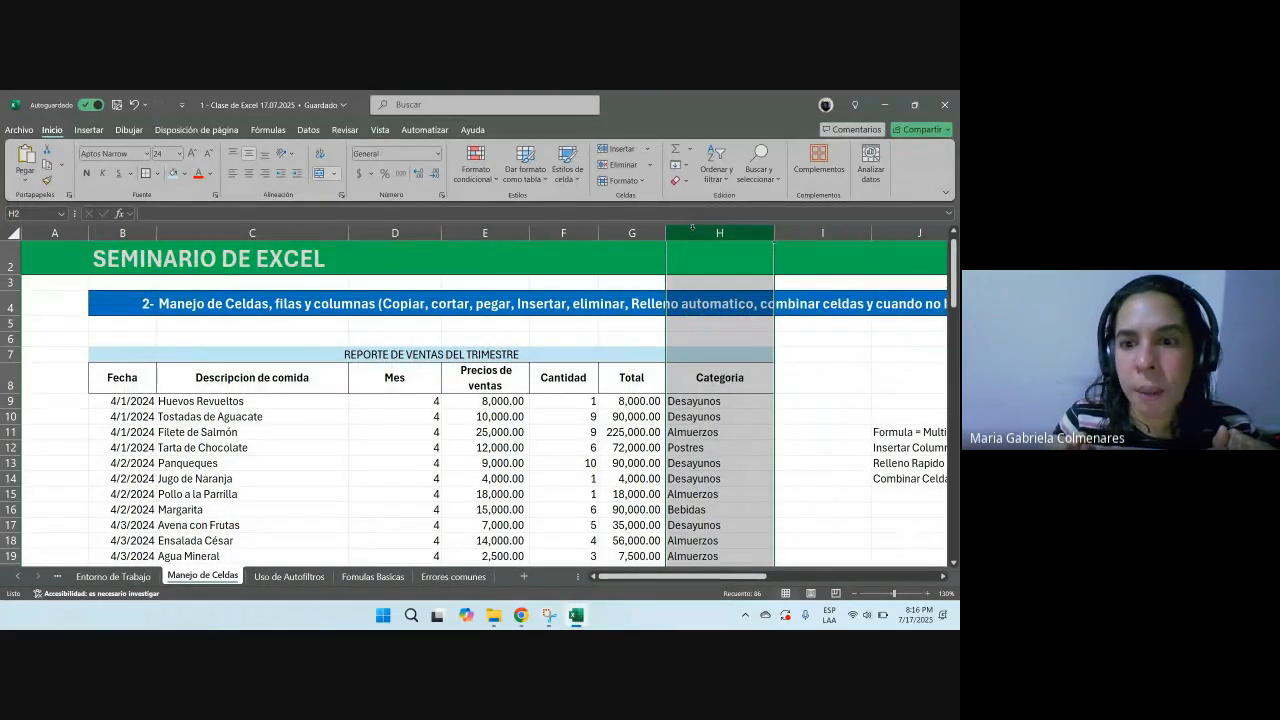
Step: Insert five blank columns at column H before Categoria, then delete them again
key(ctrl+plus)
key(ctrl+plus)
key(ctrl+plus)
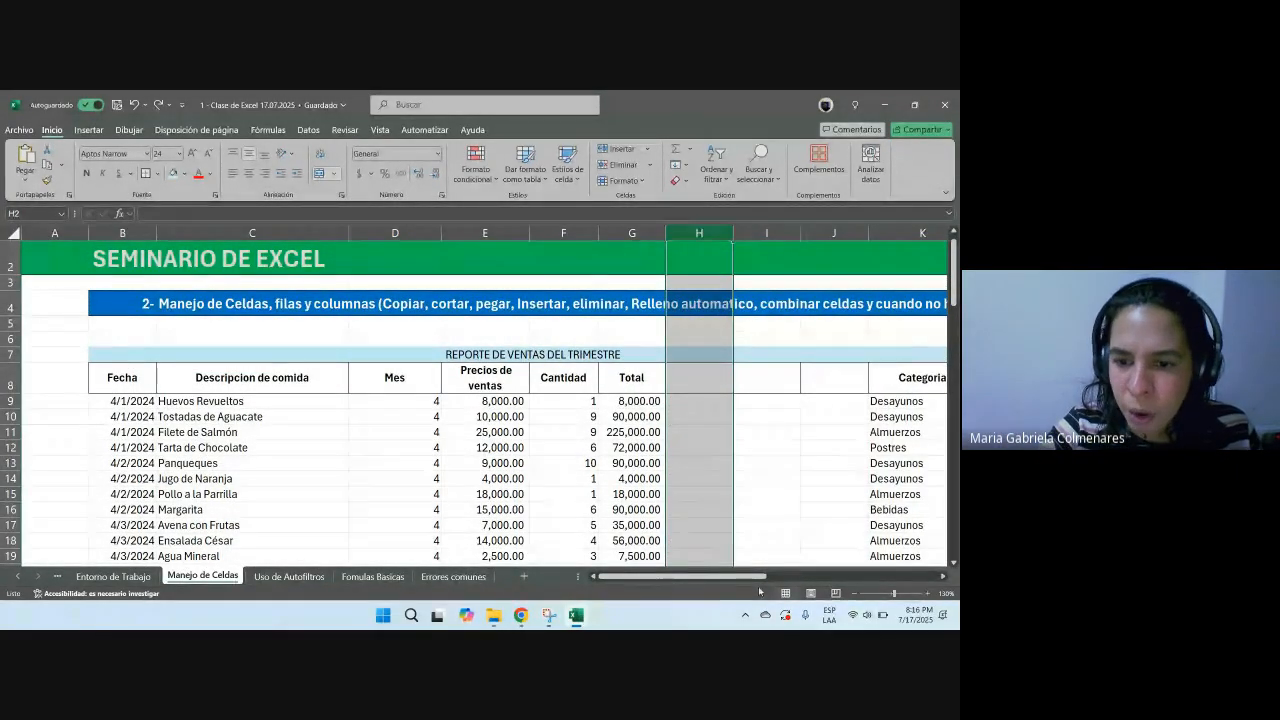
drag(745, 577, 808, 584)
key(ctrl+plus)
key(ctrl+plus)
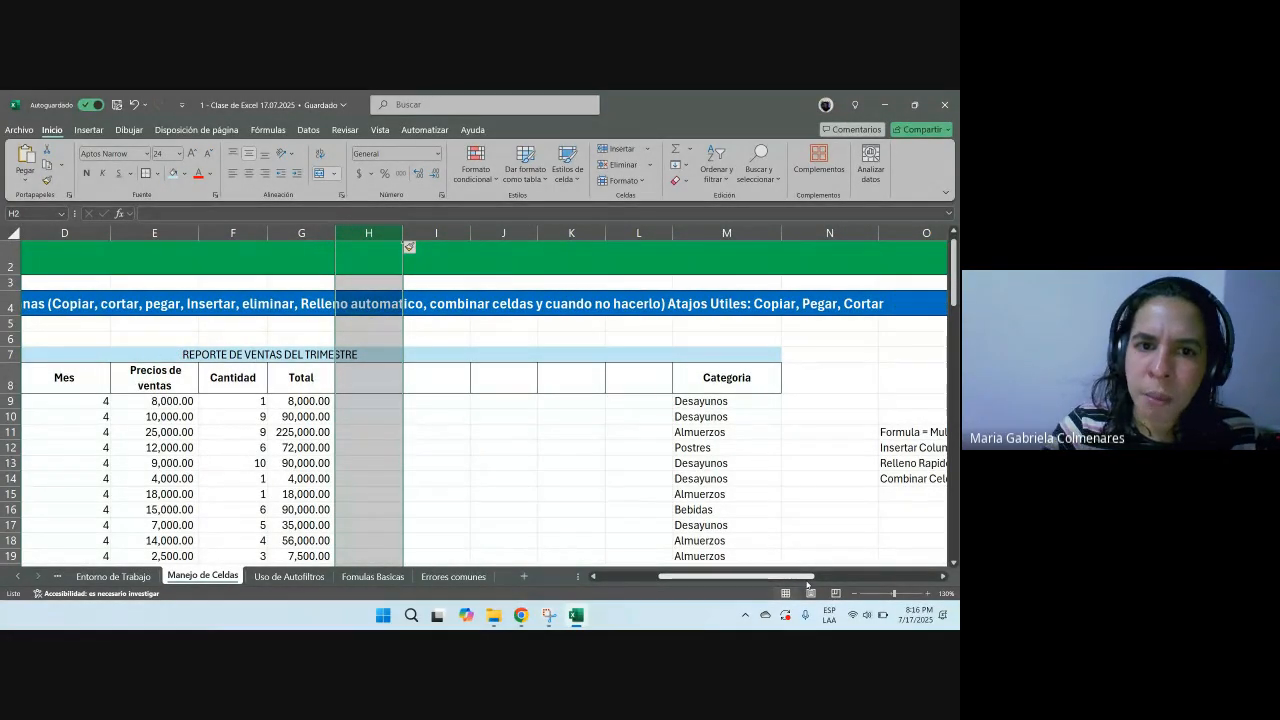
scroll(489, 364, down, 1)
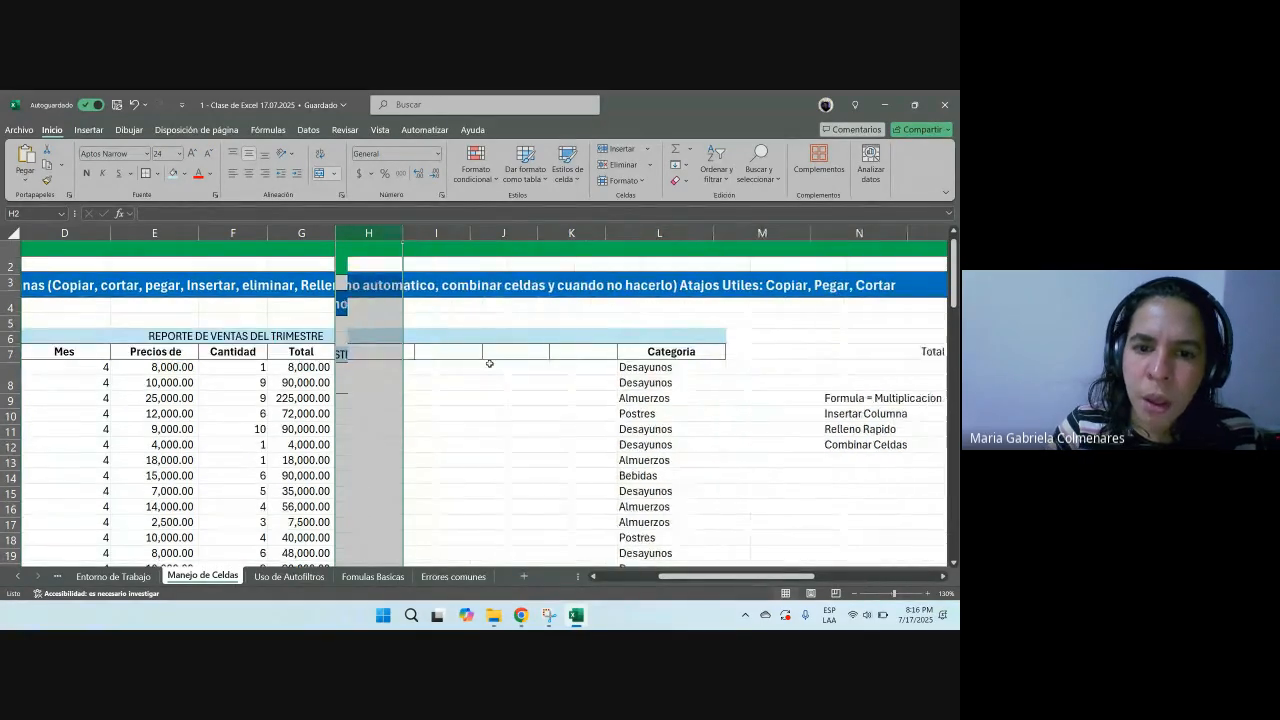
key(ctrl+minus)
key(ctrl+minus)
key(ctrl+minus)
key(ctrl+minus)
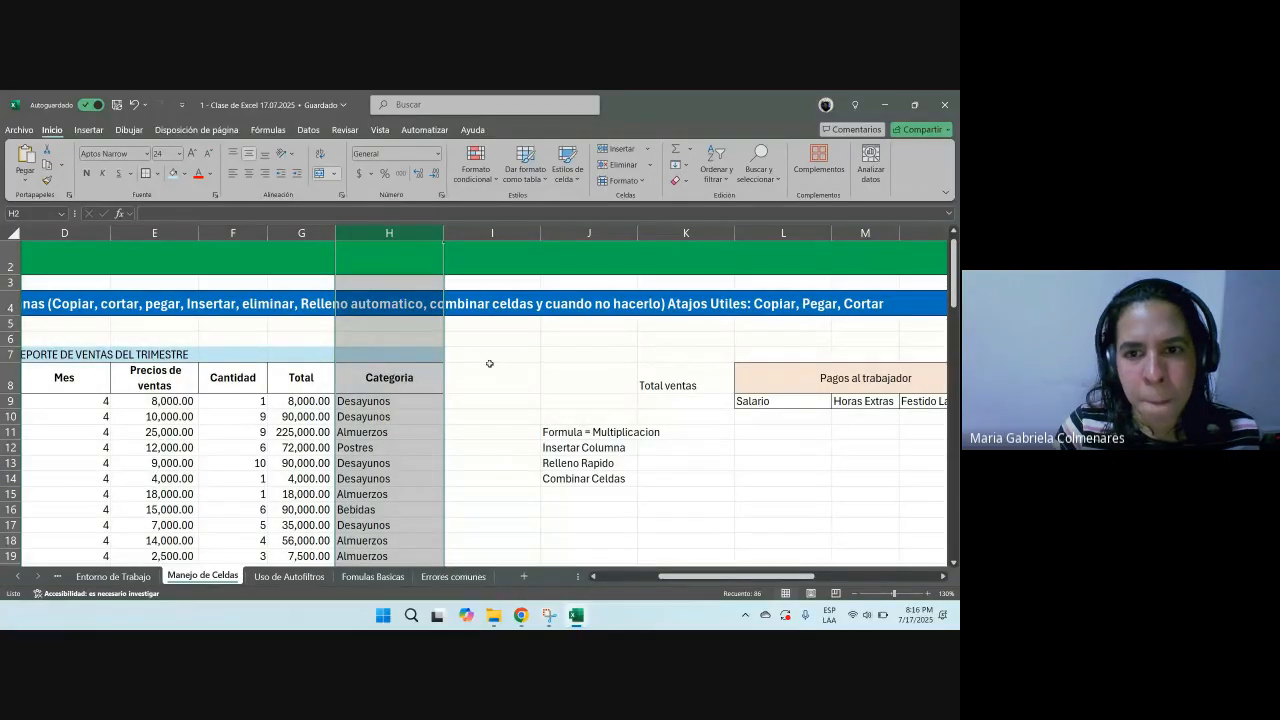
click(303, 478)
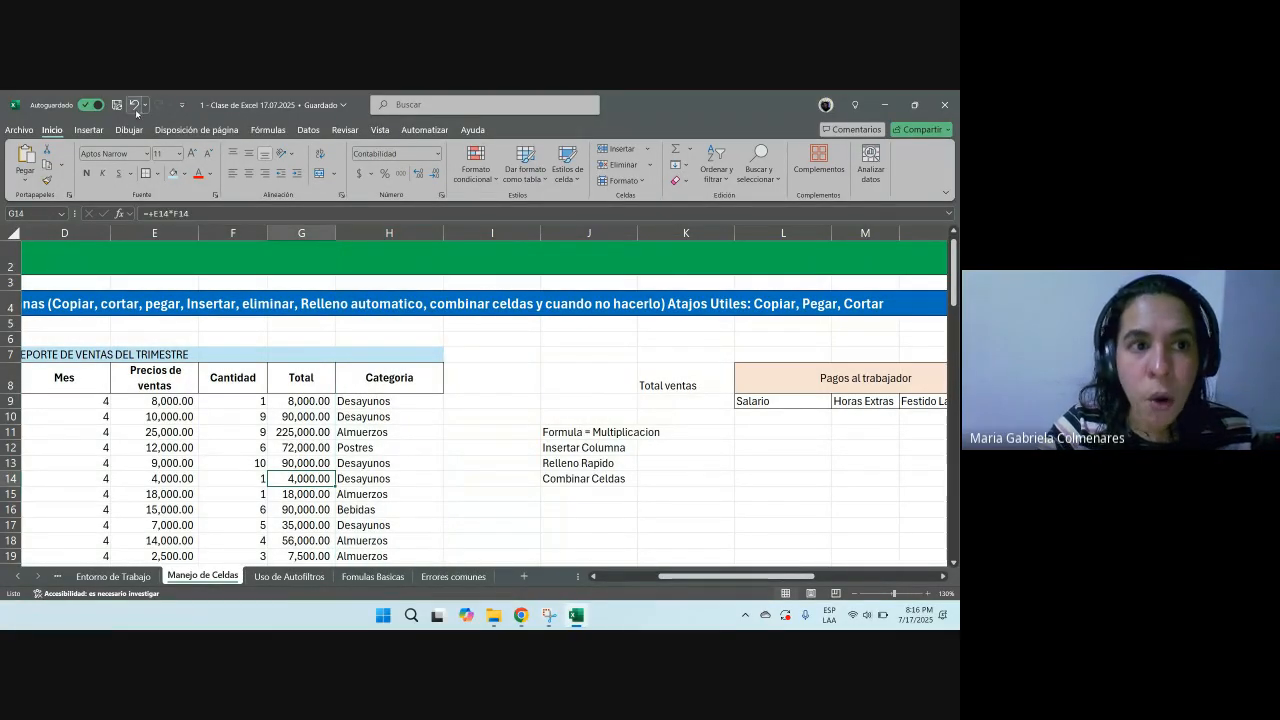
click(289, 576)
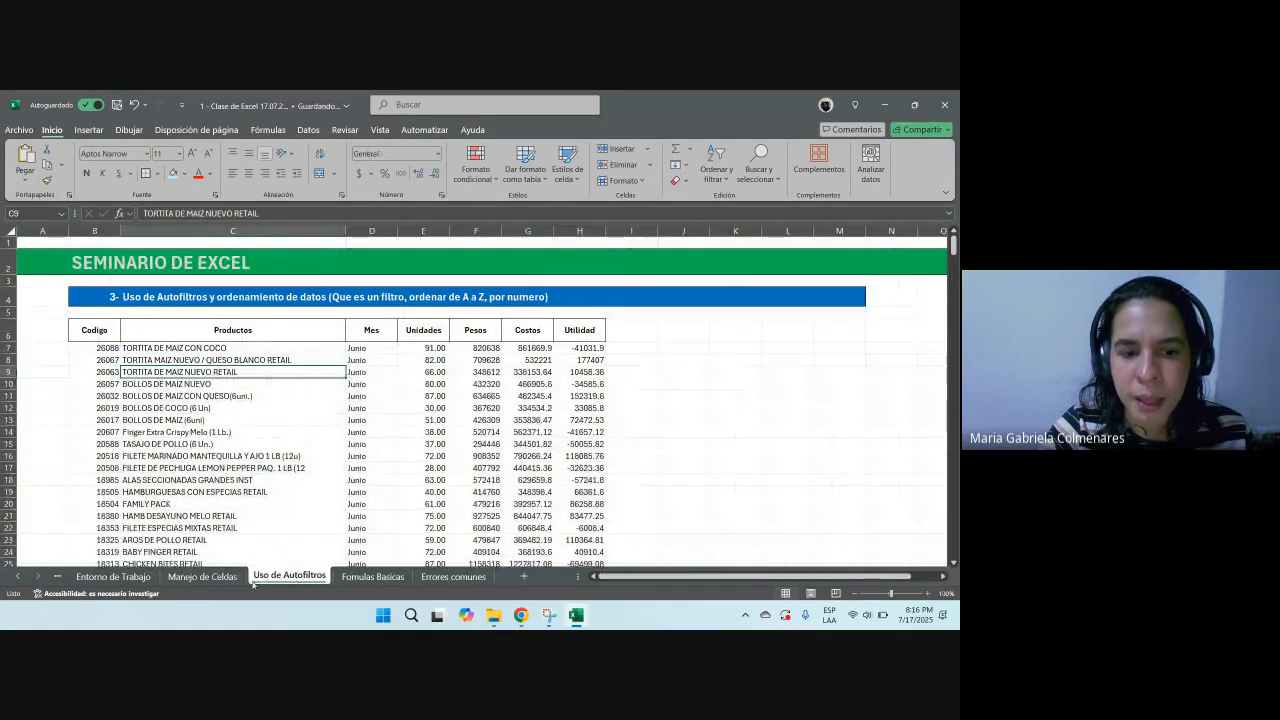
click(205, 577)
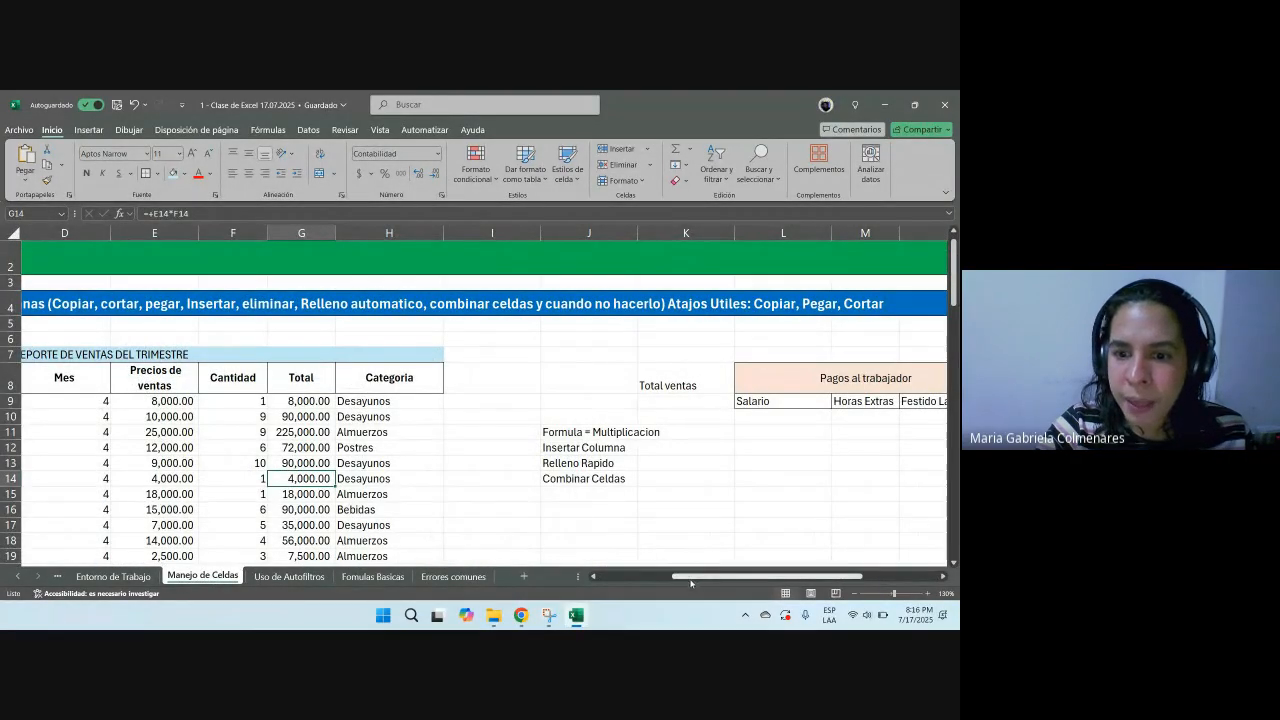
drag(692, 577, 616, 578)
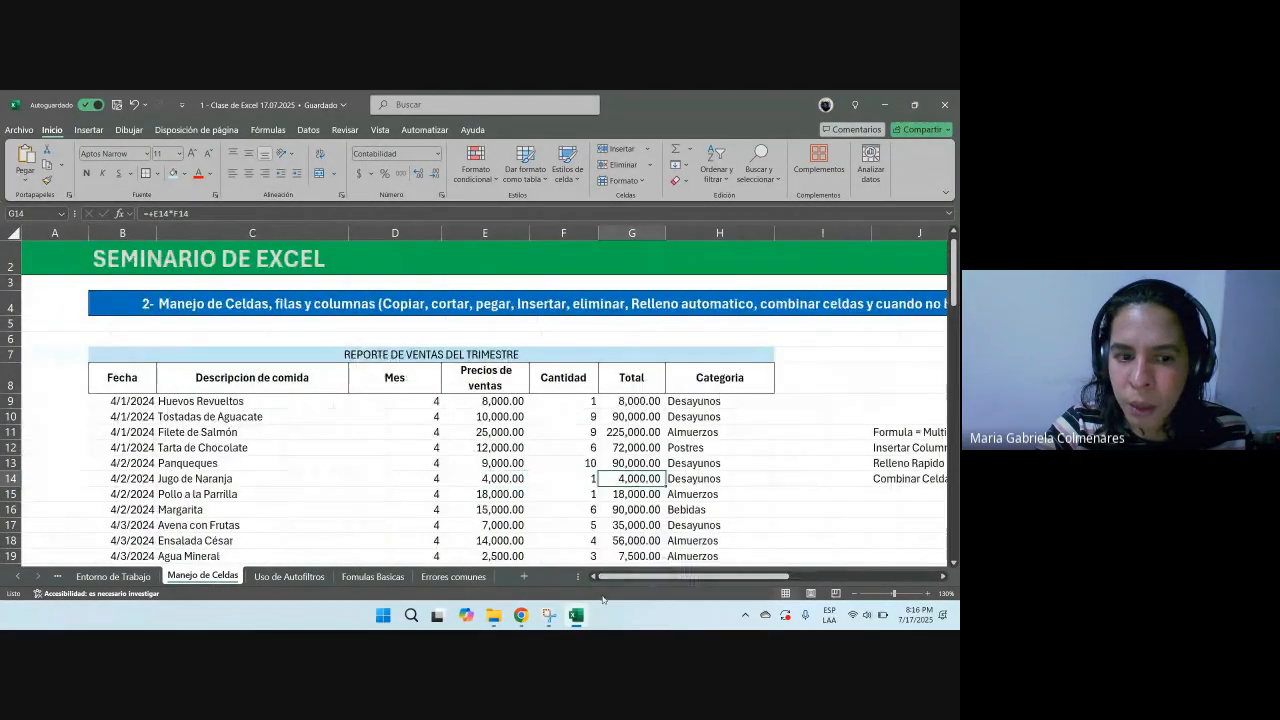
click(139, 578)
click(203, 577)
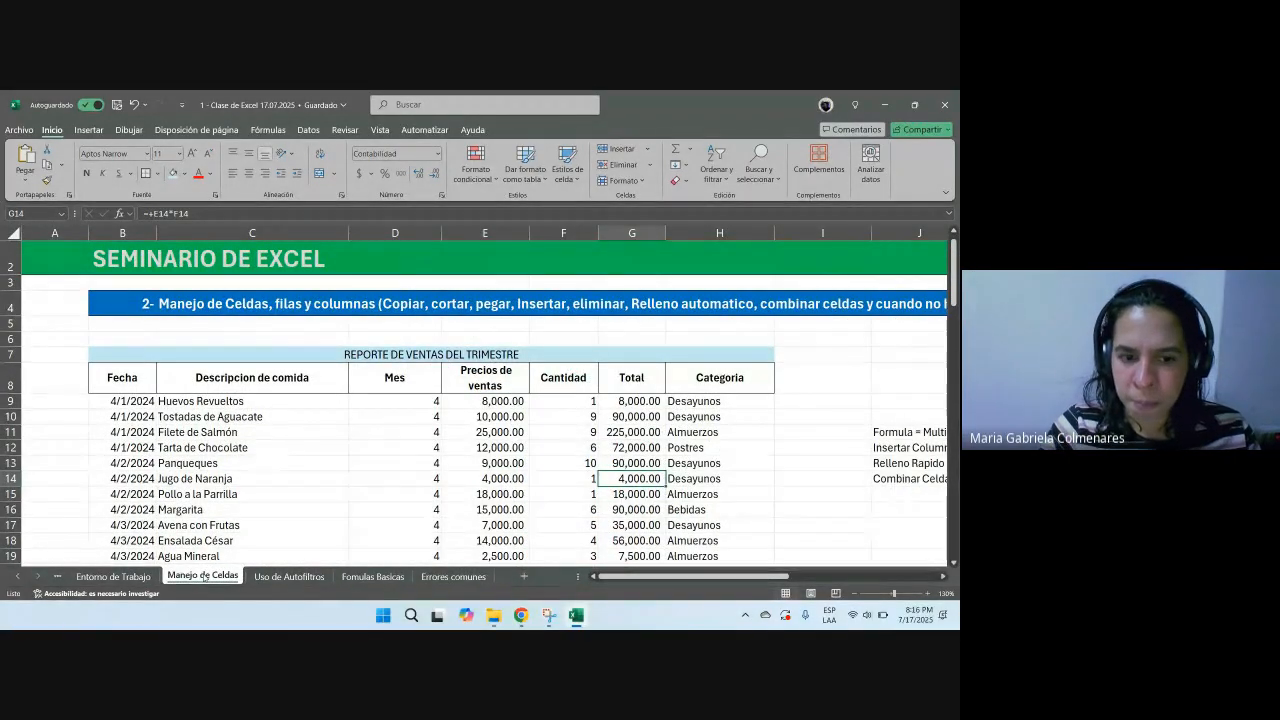
key(alt+Tab)
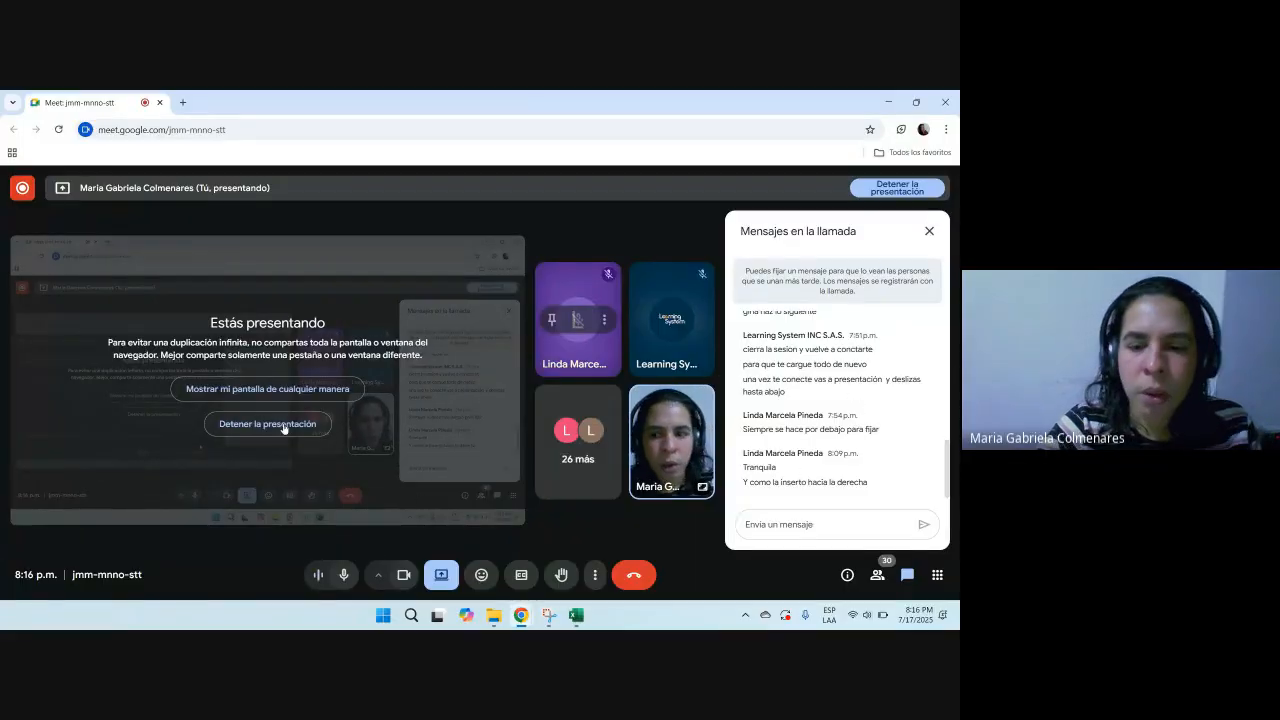
key(alt+Tab)
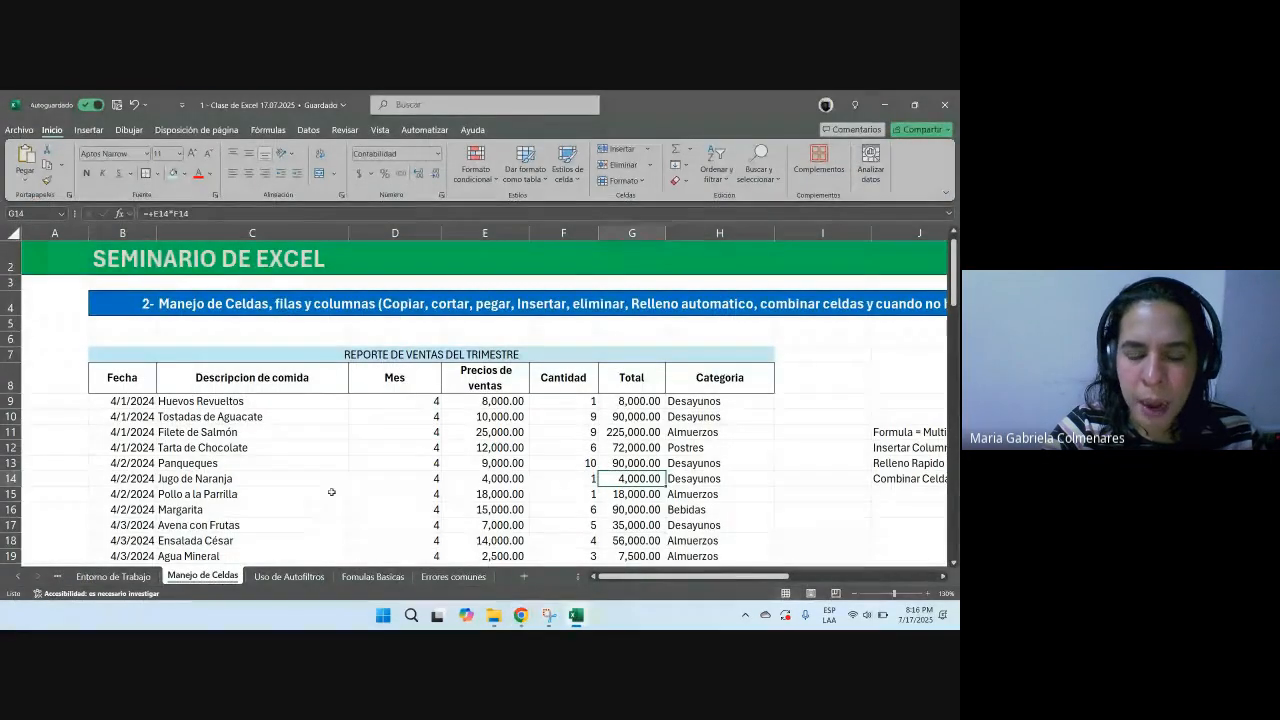
Step: Switch to the Uso de Autofiltros sheet and apply thousands-separator formatting to the Pesos, Costos and Utilidad columns F through H
click(300, 577)
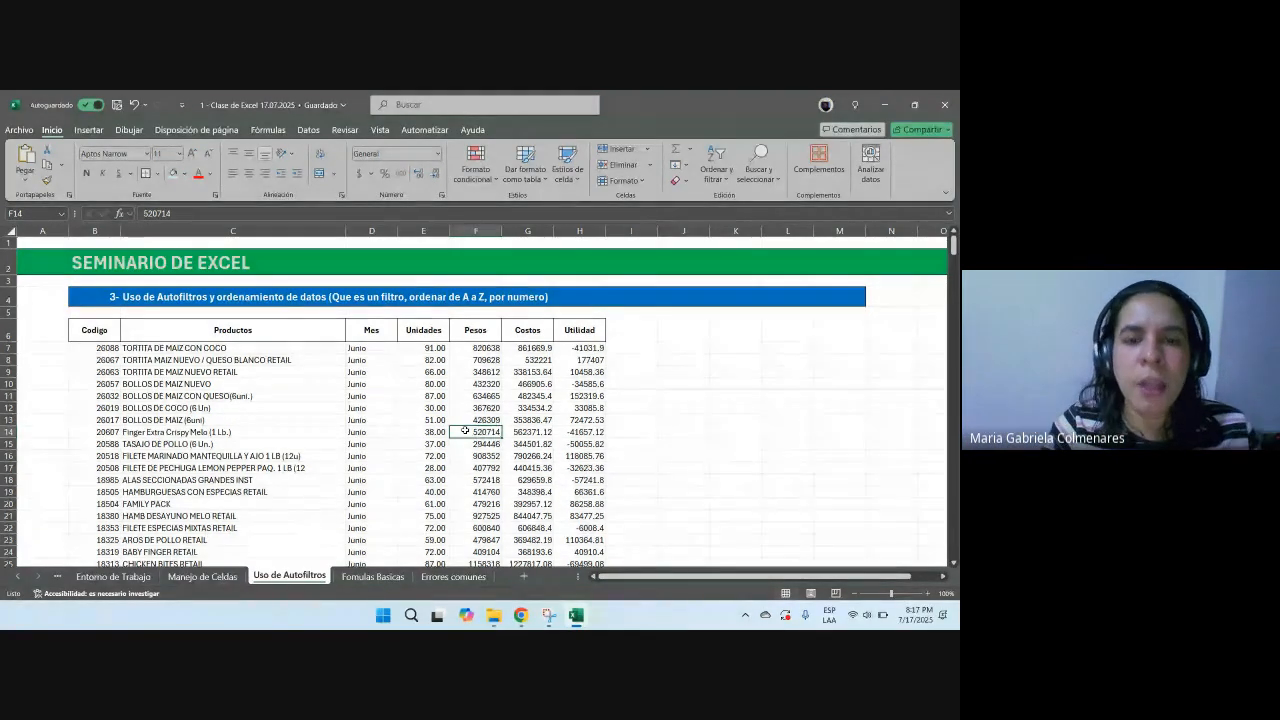
click(525, 396)
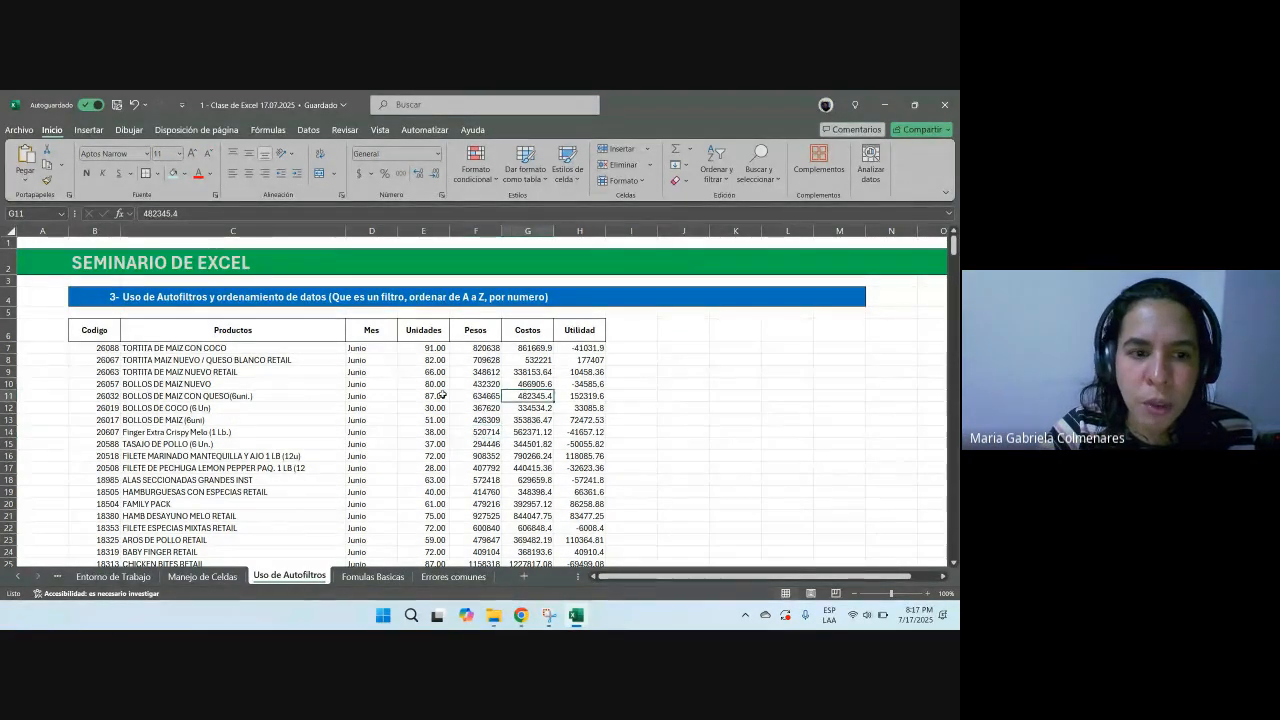
click(160, 431)
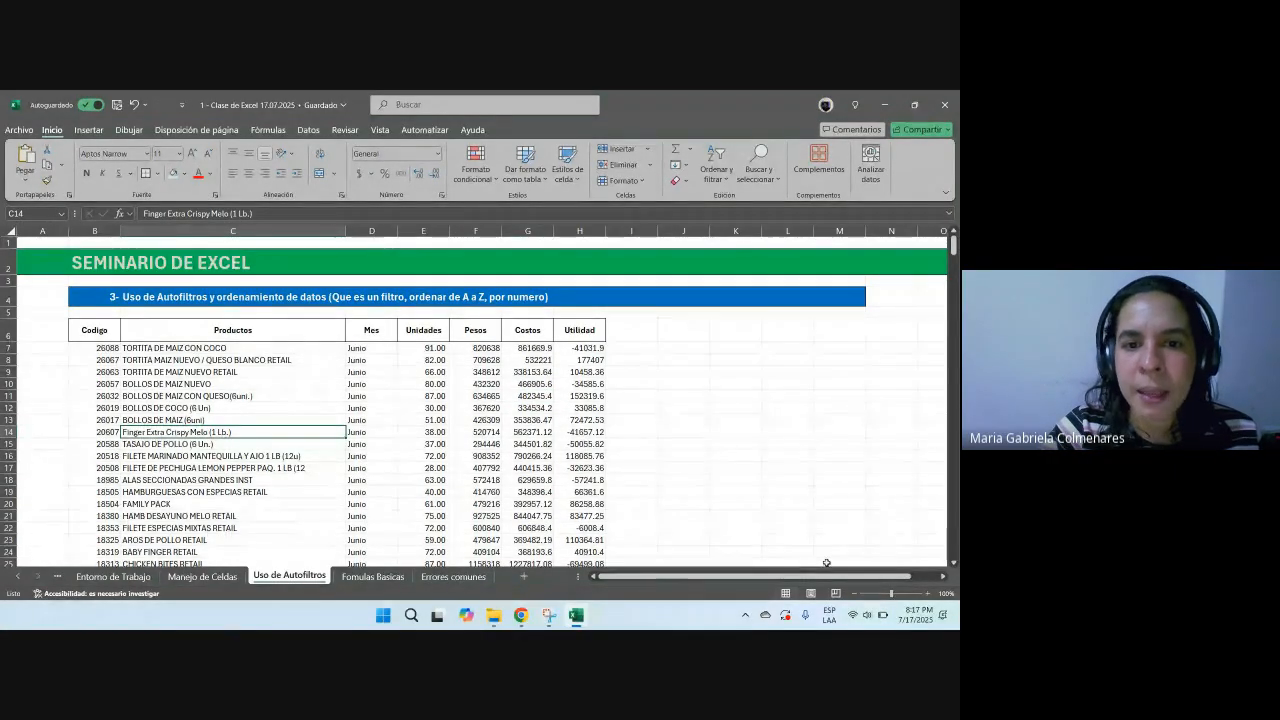
drag(477, 350, 478, 412)
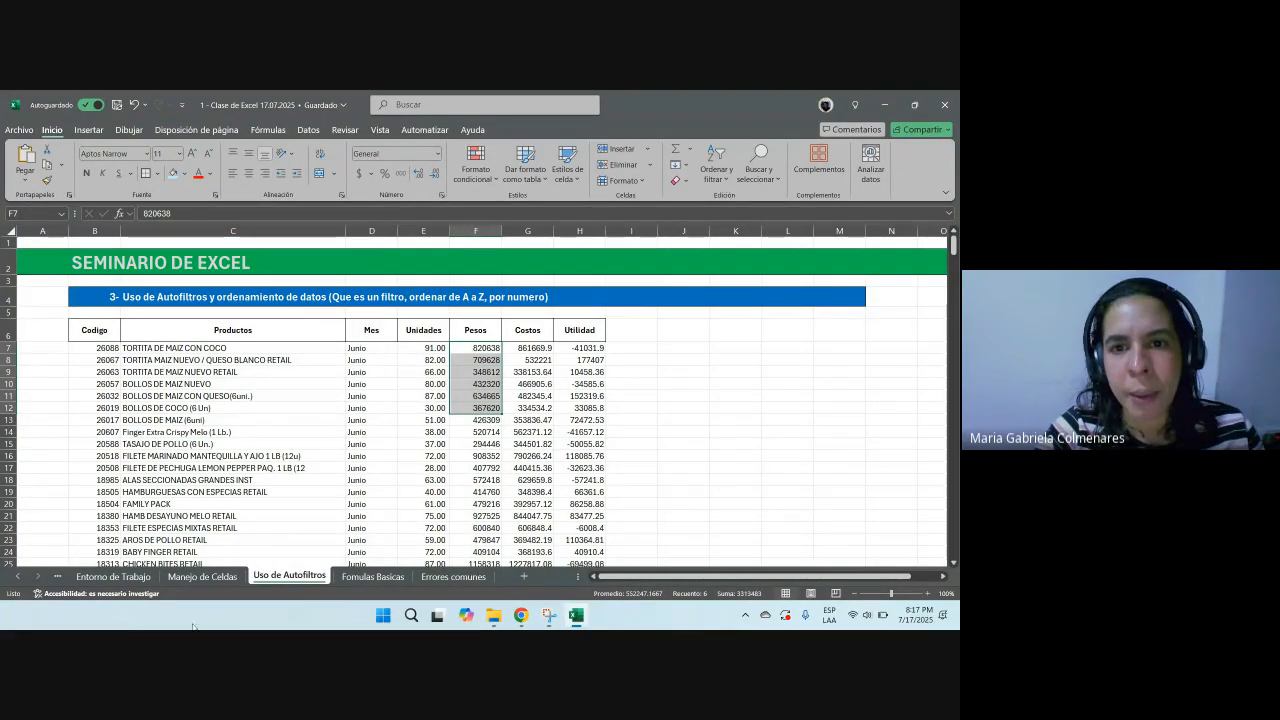
drag(584, 231, 489, 242)
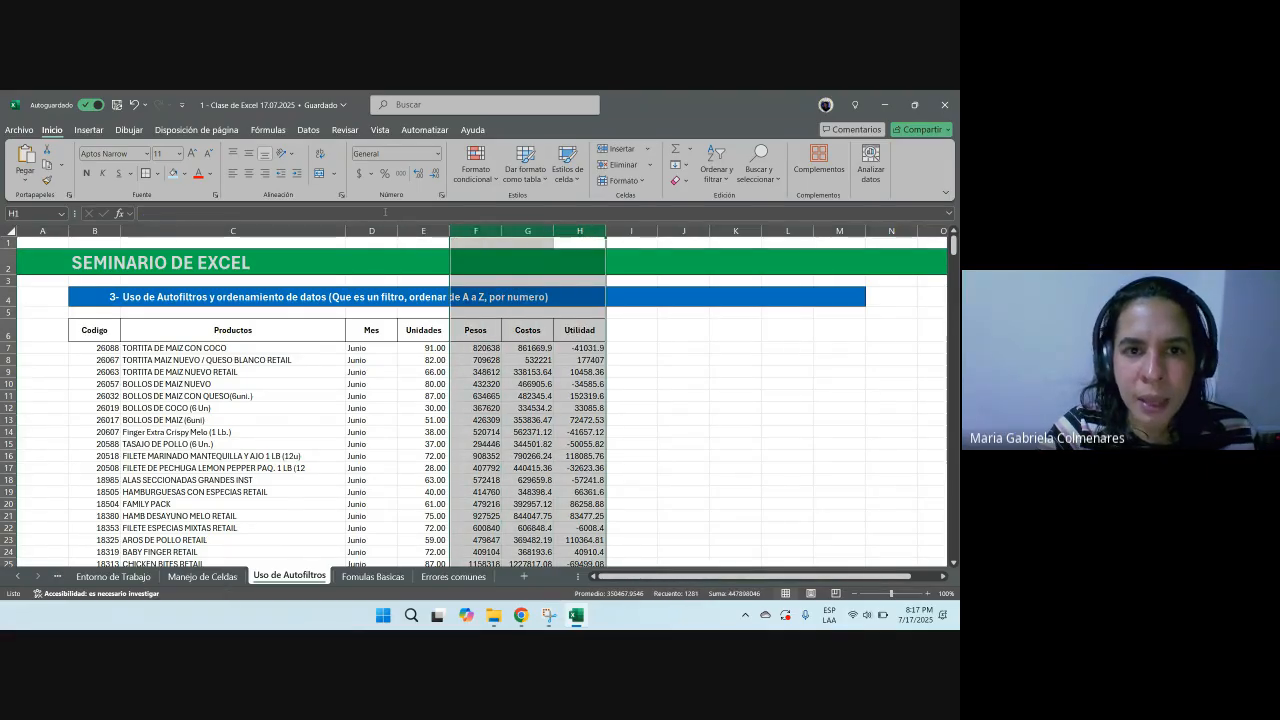
click(399, 174)
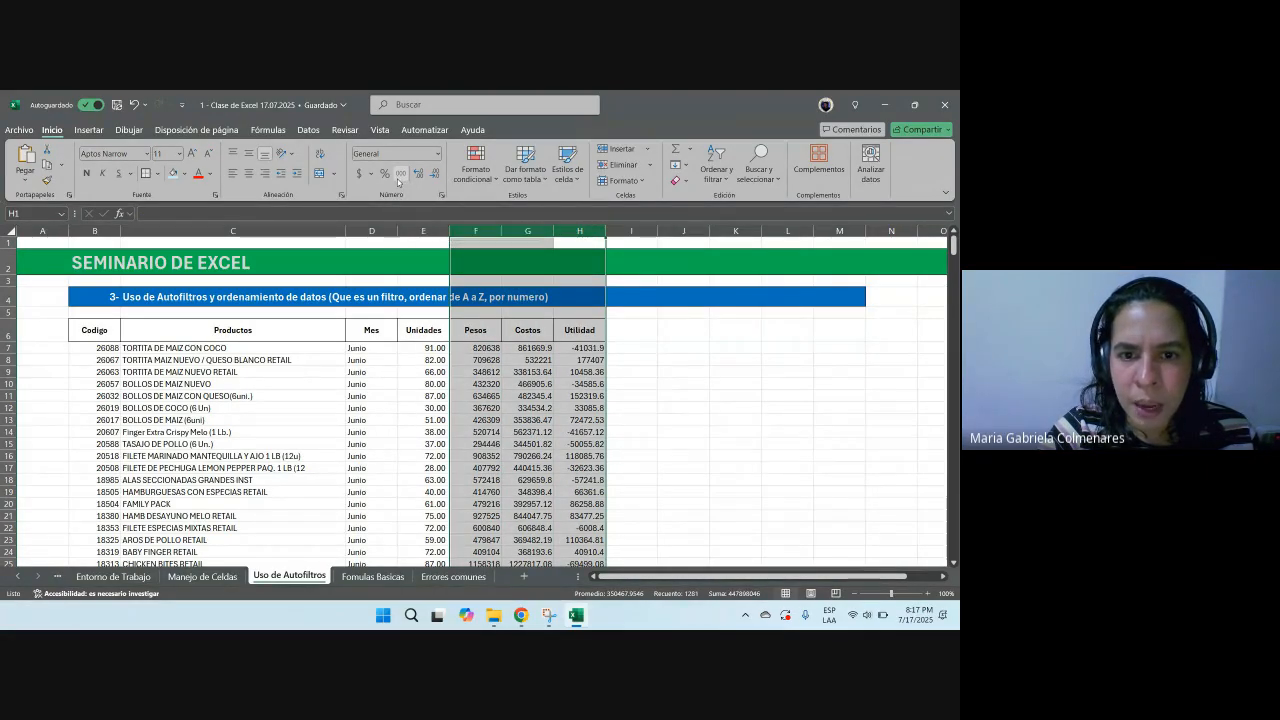
drag(478, 360, 605, 528)
drag(482, 385, 587, 536)
click(585, 476)
drag(585, 476, 470, 395)
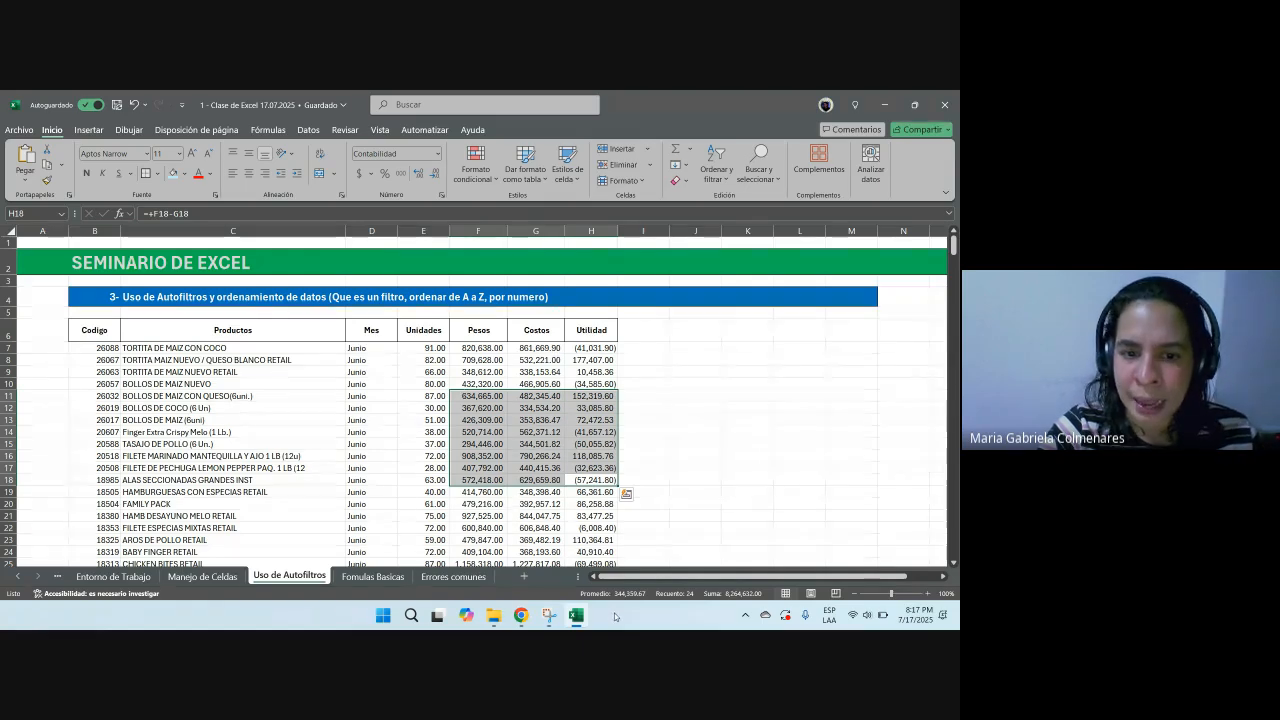
Step: Remove the decimals from the Unidades column so its values show as whole numbers
drag(423, 360, 425, 467)
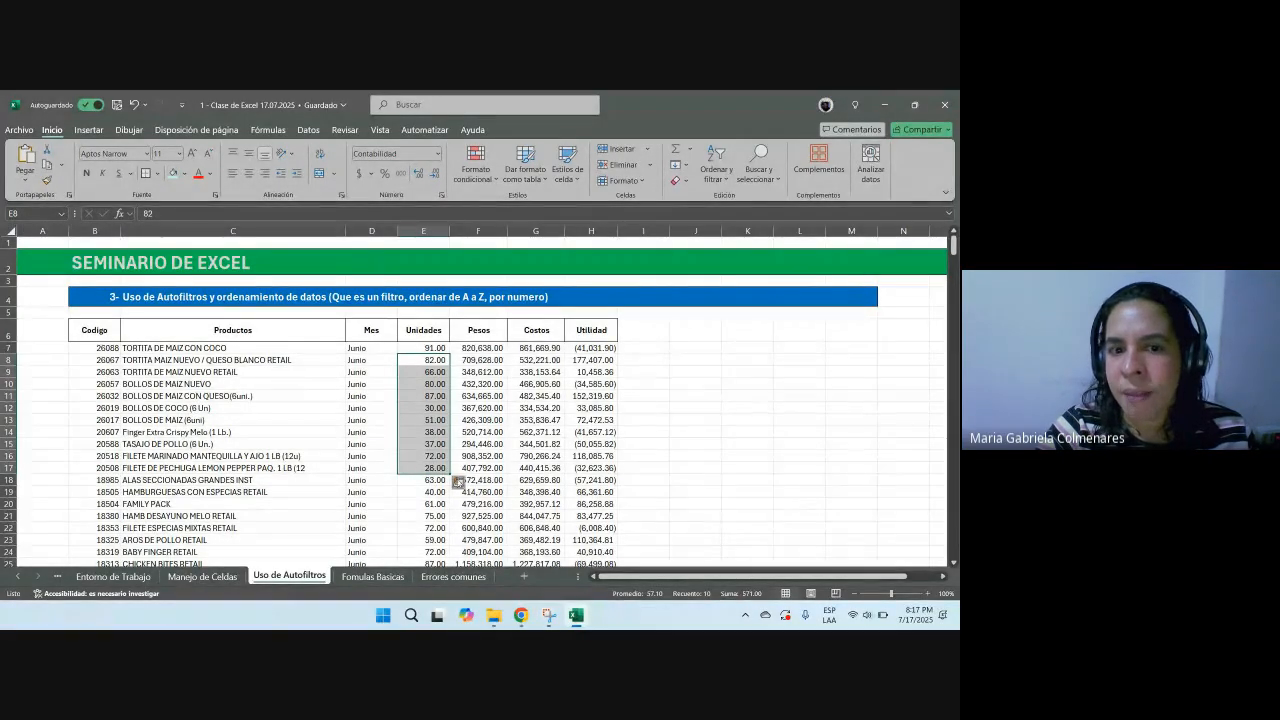
click(423, 348)
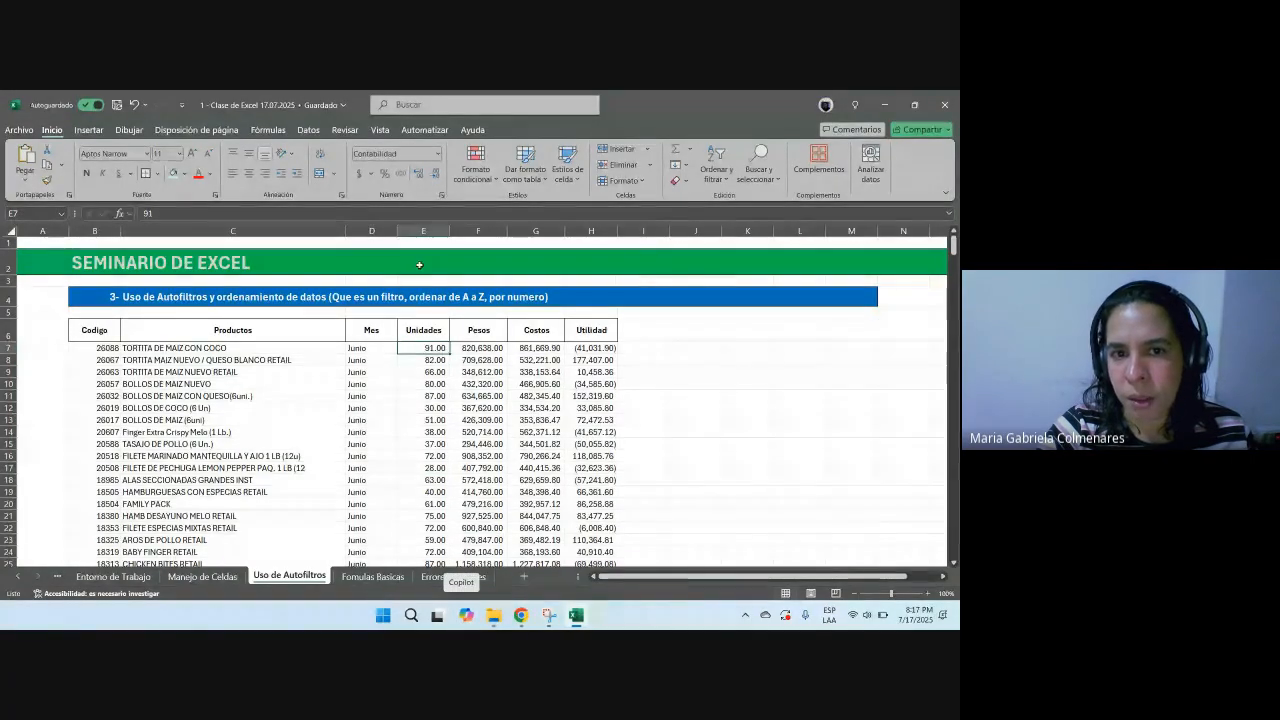
click(423, 231)
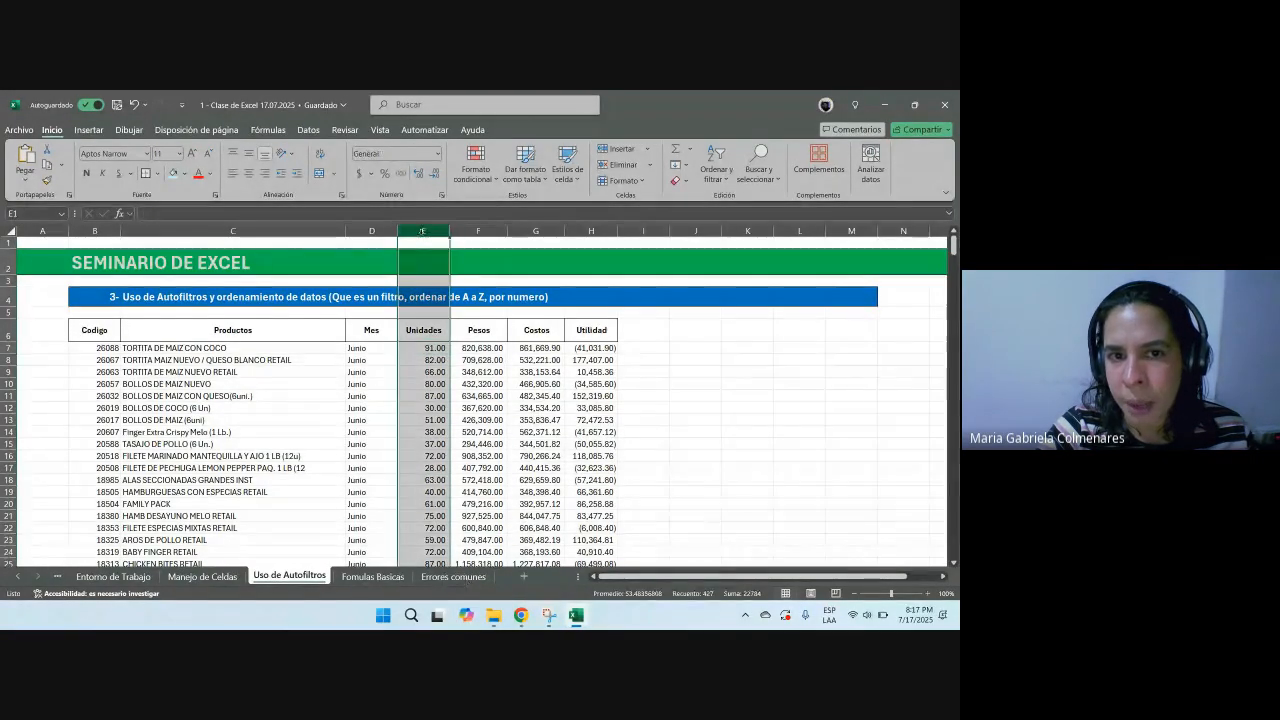
drag(422, 347, 433, 458)
scroll(433, 458, up, 20)
scroll(436, 458, up, 20)
scroll(429, 459, up, 20)
click(434, 174)
click(434, 174)
click(418, 174)
click(418, 174)
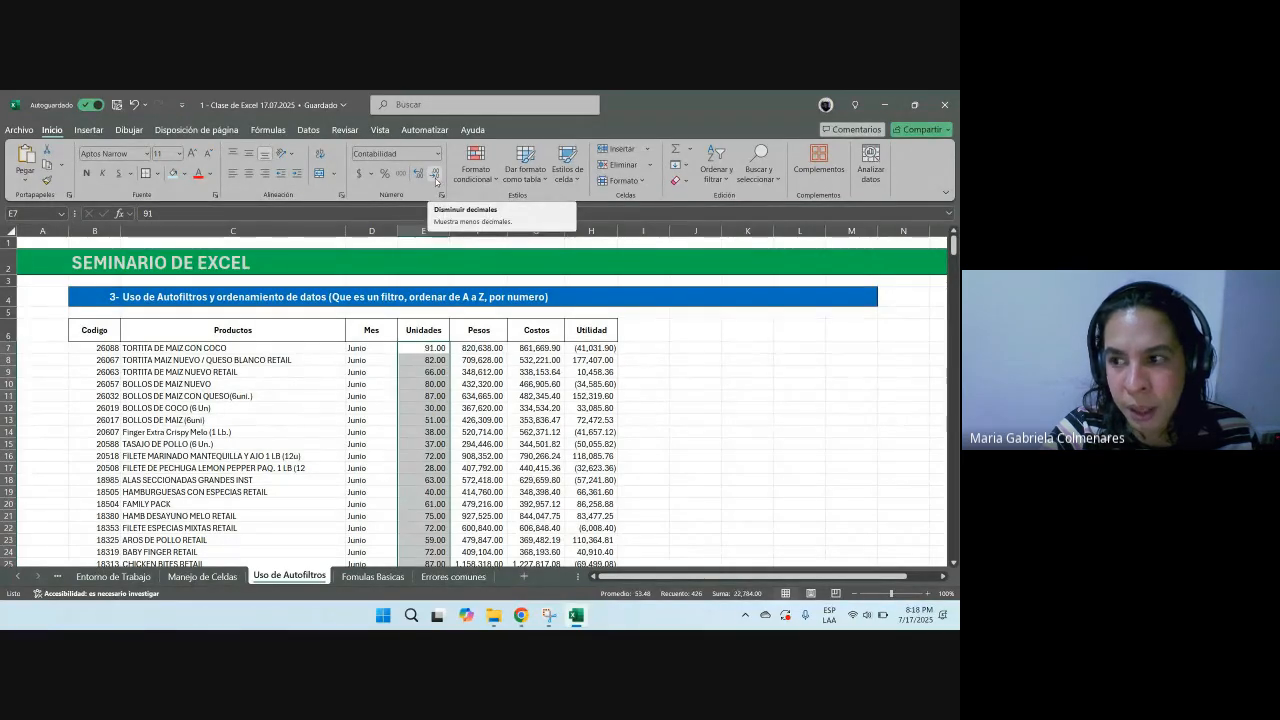
click(434, 175)
click(434, 175)
Step: Create a copy of the Uso de Autofiltros sheet using Move or Copy with Crear una copia checked
click(541, 427)
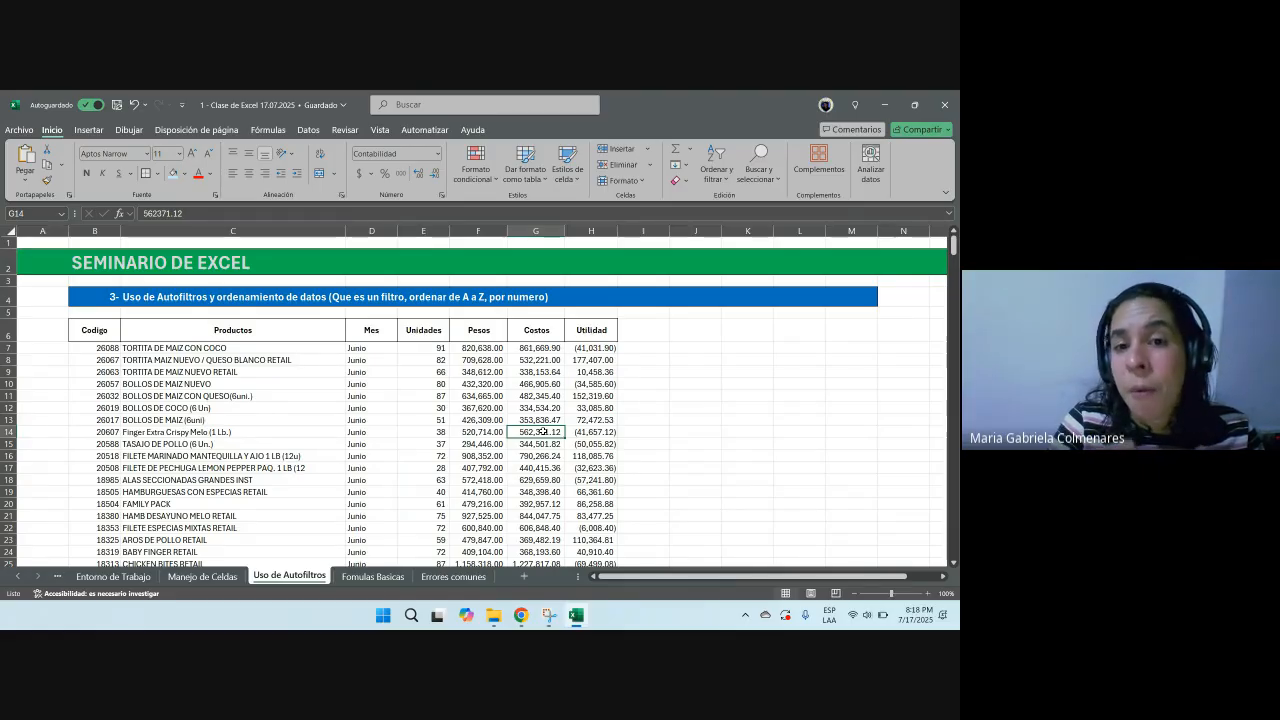
right_click(318, 580)
click(274, 577)
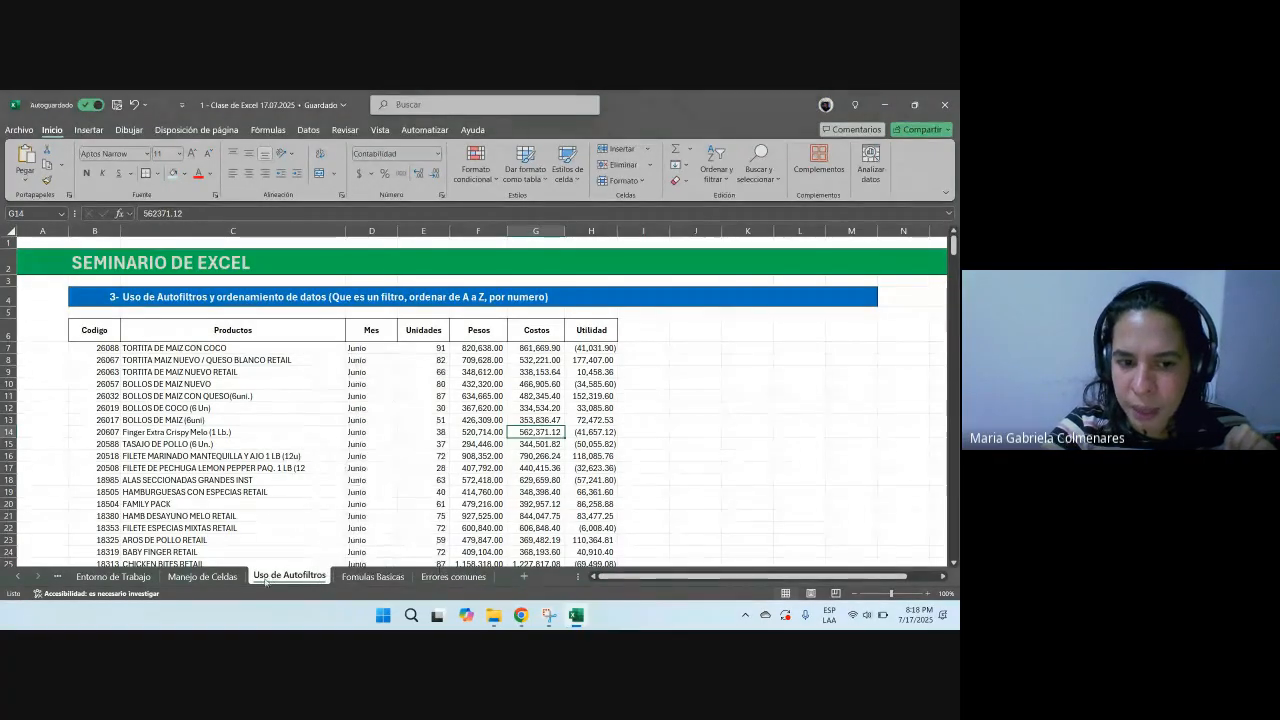
right_click(284, 578)
click(285, 578)
right_click(285, 578)
click(275, 572)
right_click(278, 580)
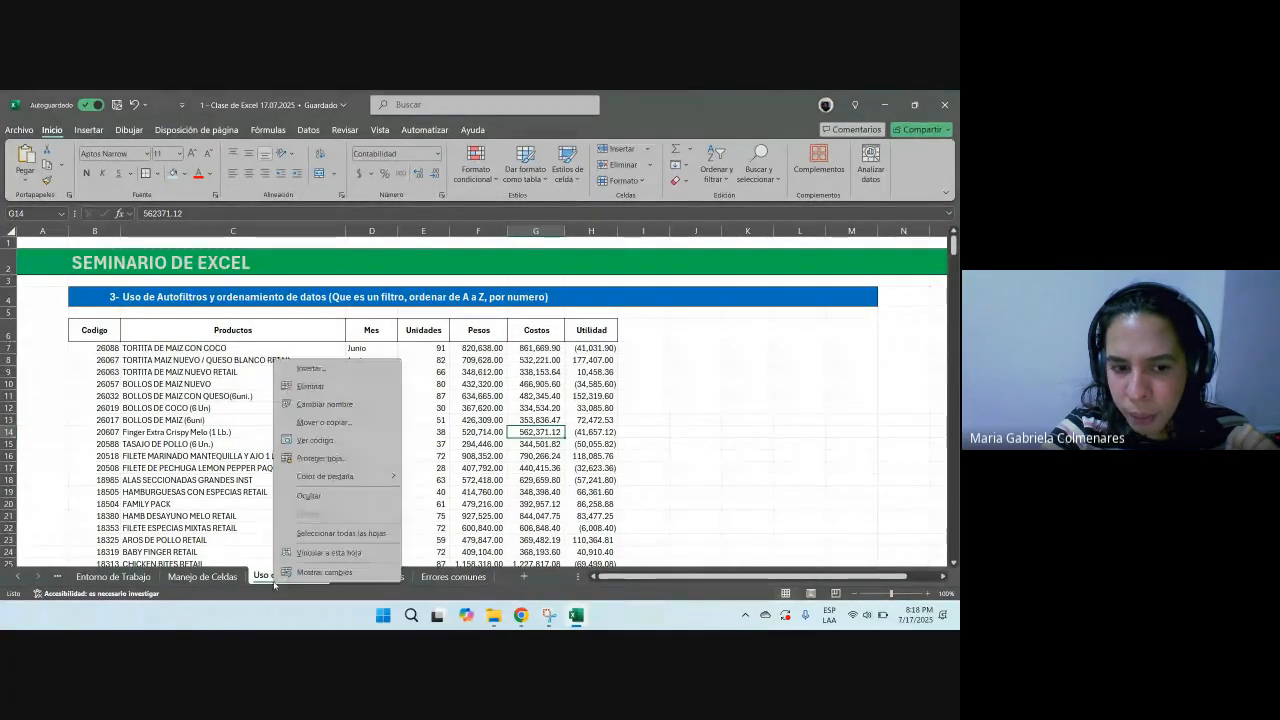
click(322, 422)
click(238, 513)
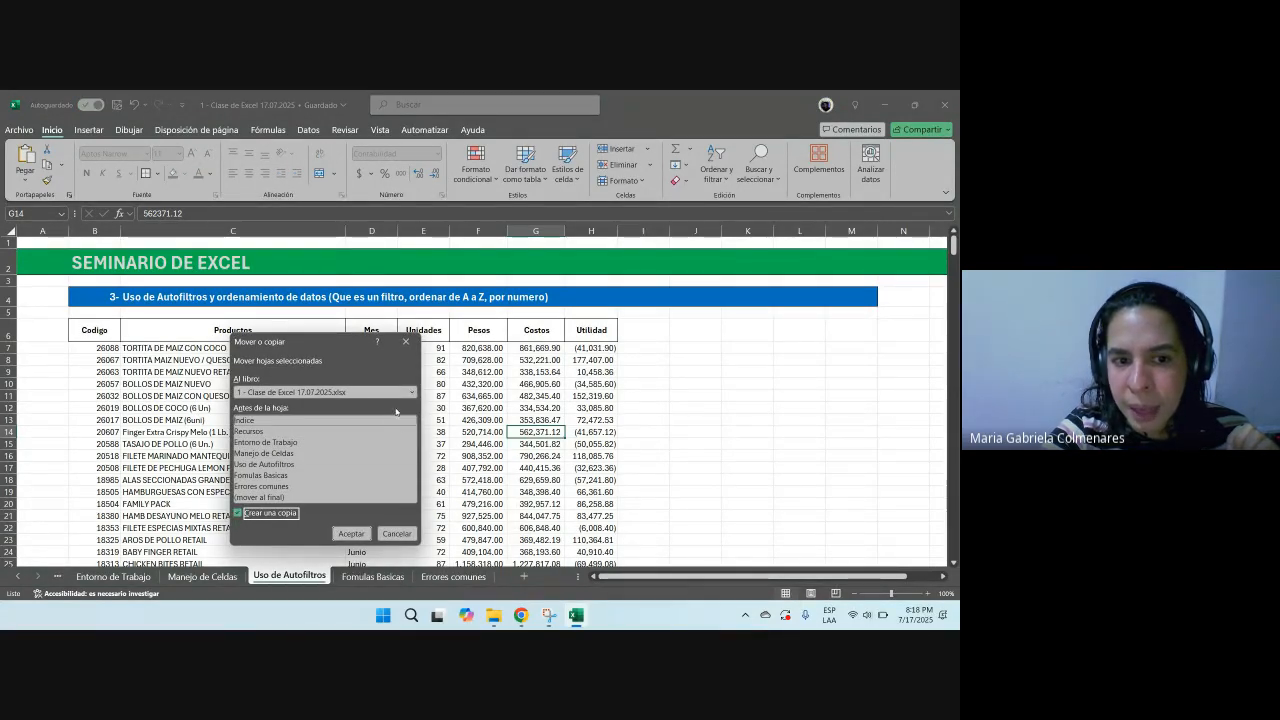
click(351, 533)
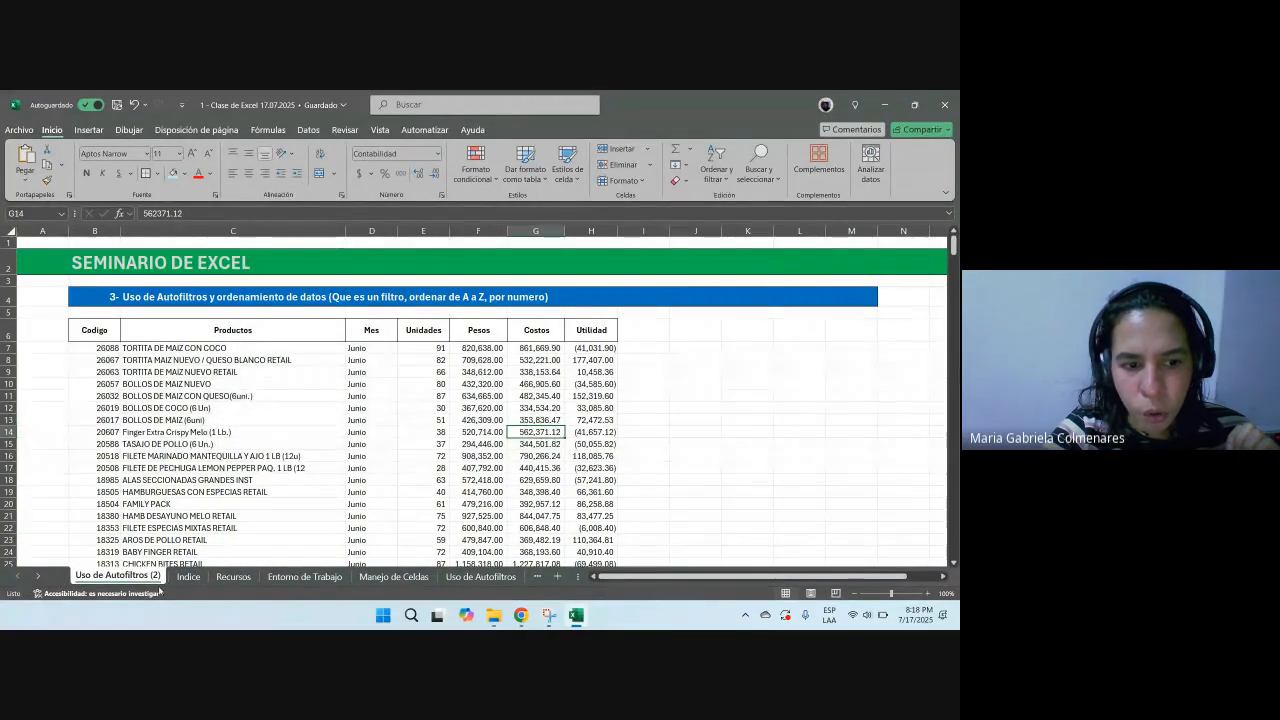
Step: Move the copied sheet tab next to Uso de Autofiltros, then delete the copied sheet
drag(125, 583, 458, 548)
click(38, 577)
click(38, 577)
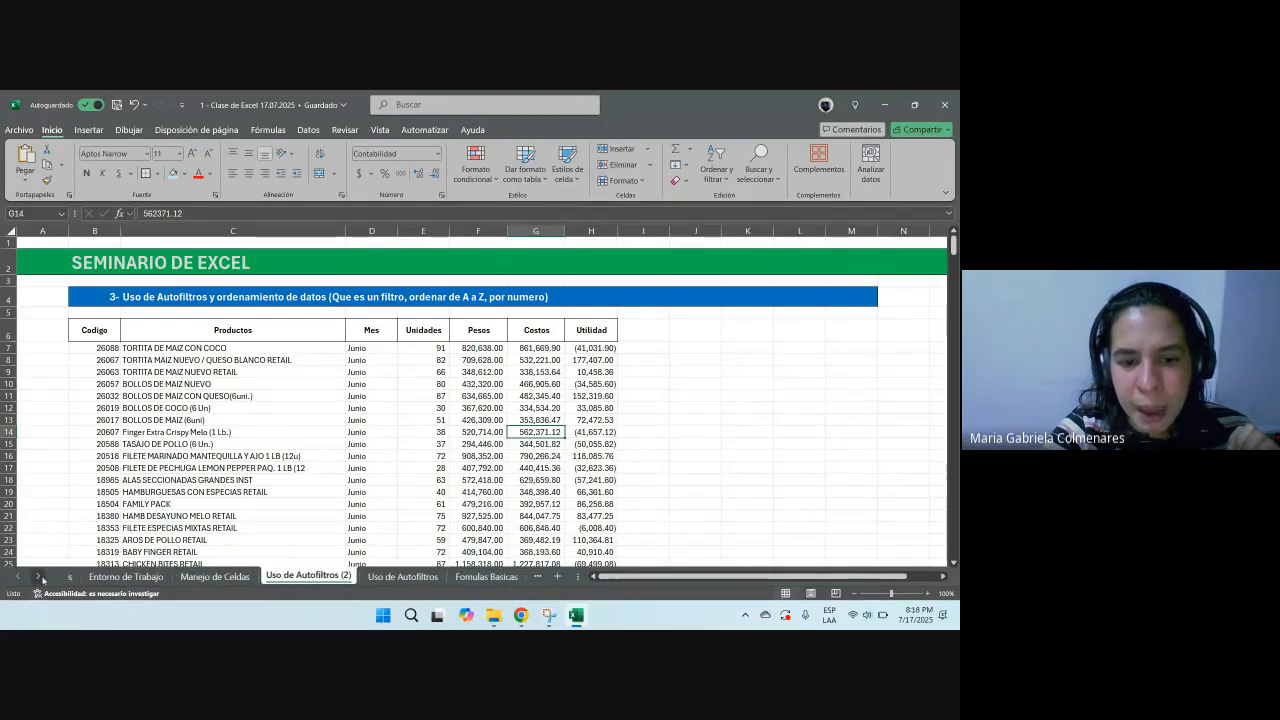
drag(439, 558, 457, 572)
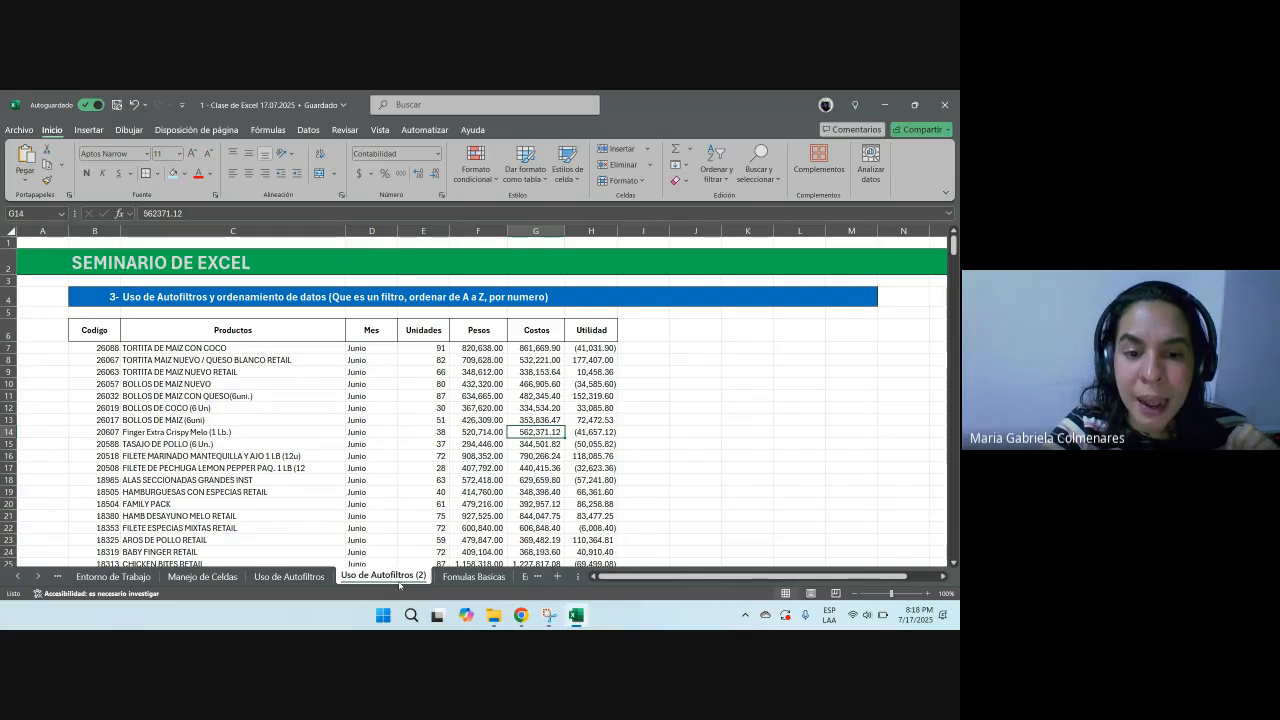
right_click(399, 580)
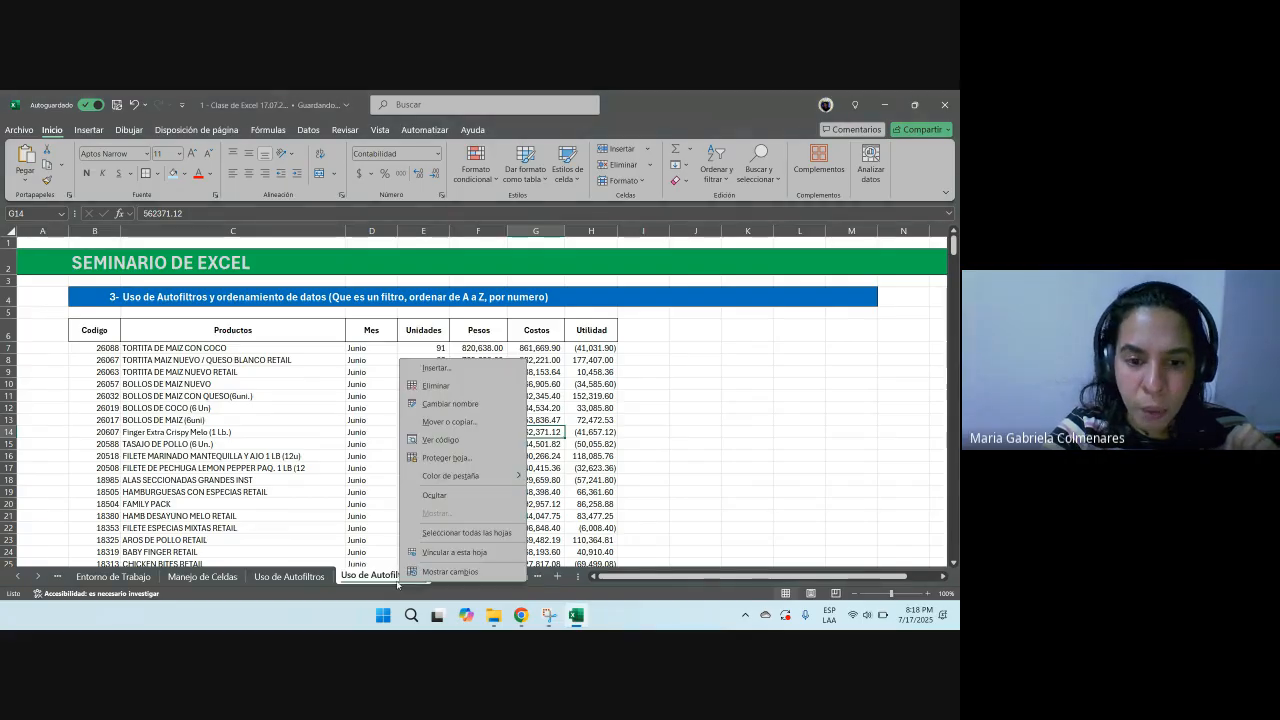
click(436, 386)
key(Return)
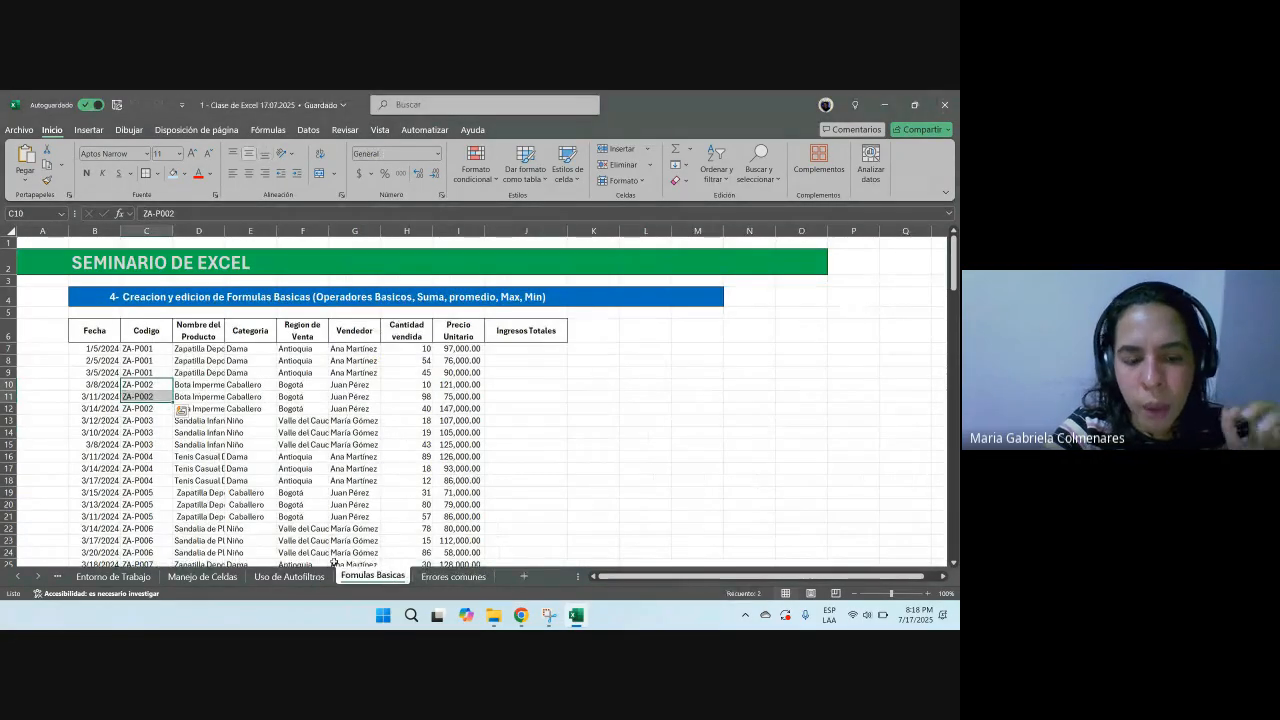
Step: Duplicate the Uso de Autofiltros sheet by dragging its tab, then delete the duplicate again
click(289, 577)
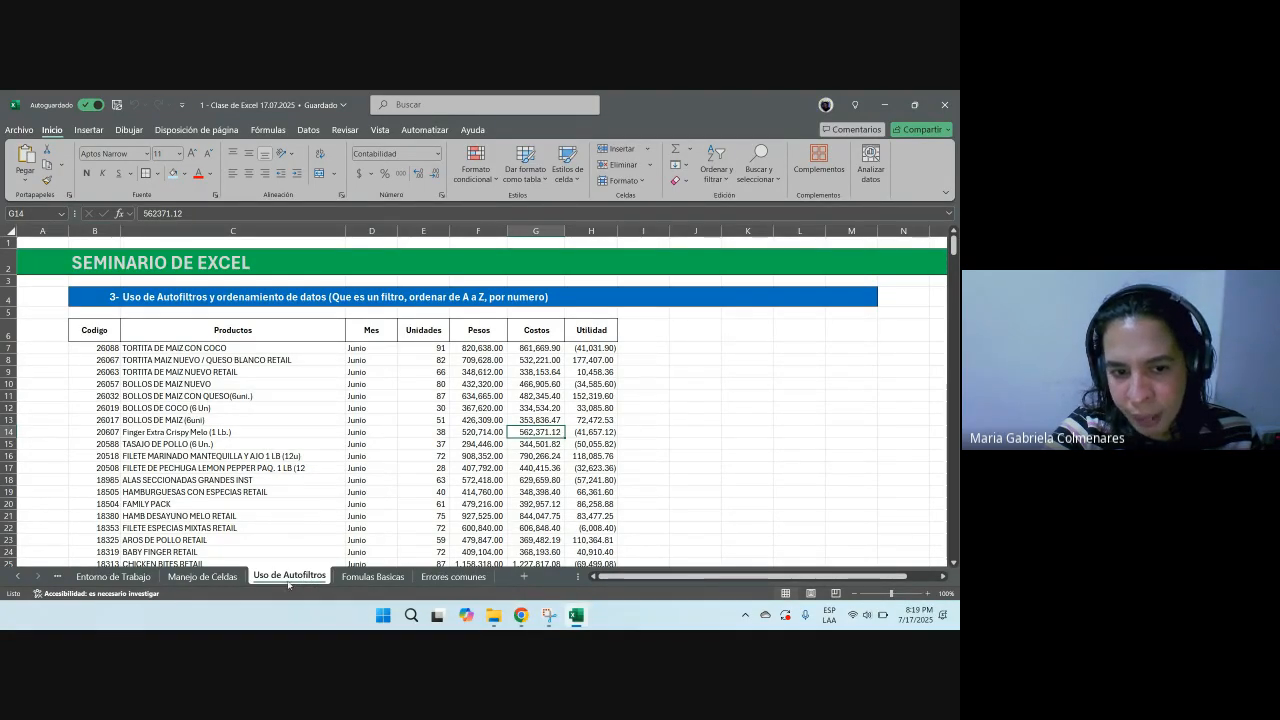
drag(341, 556, 342, 558)
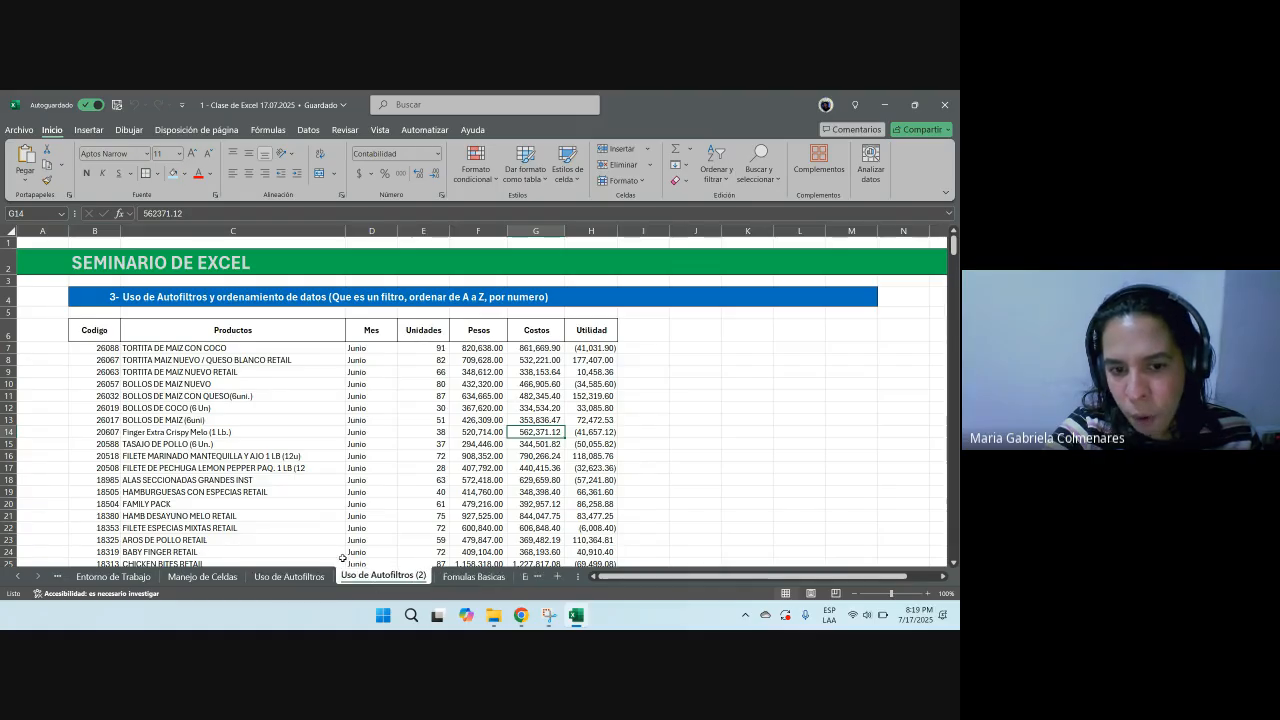
right_click(363, 572)
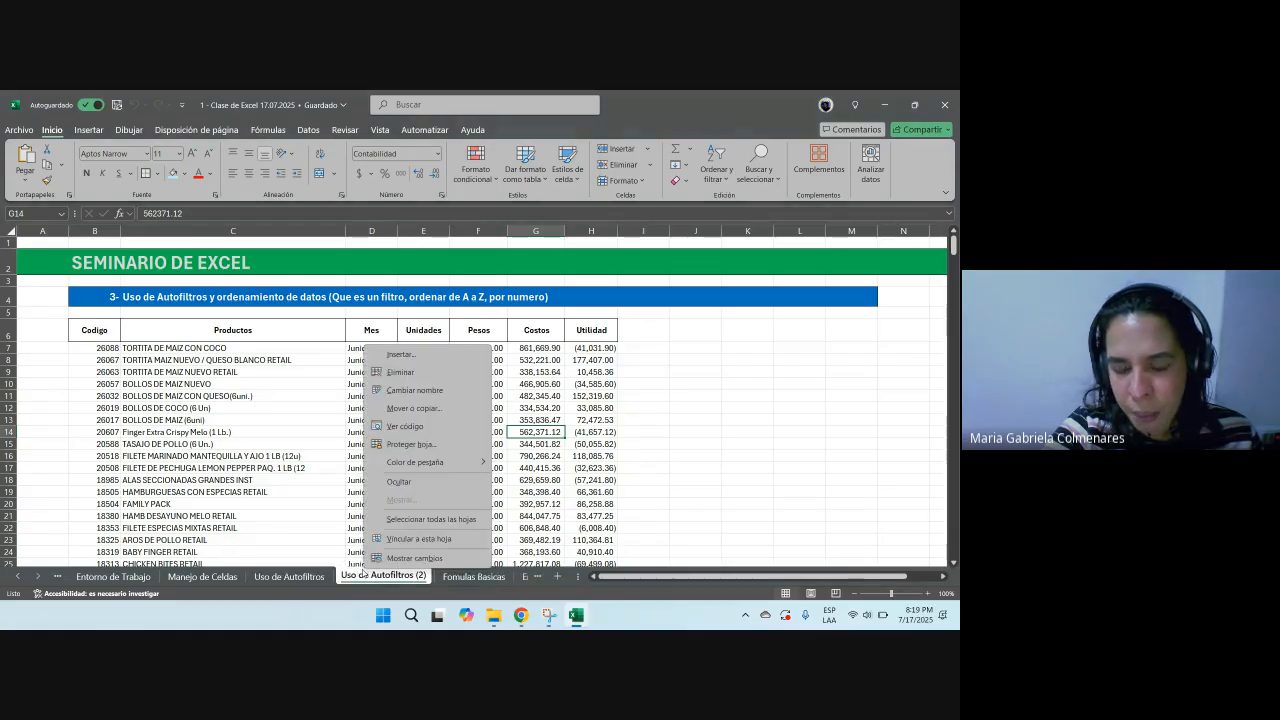
click(398, 373)
click(548, 382)
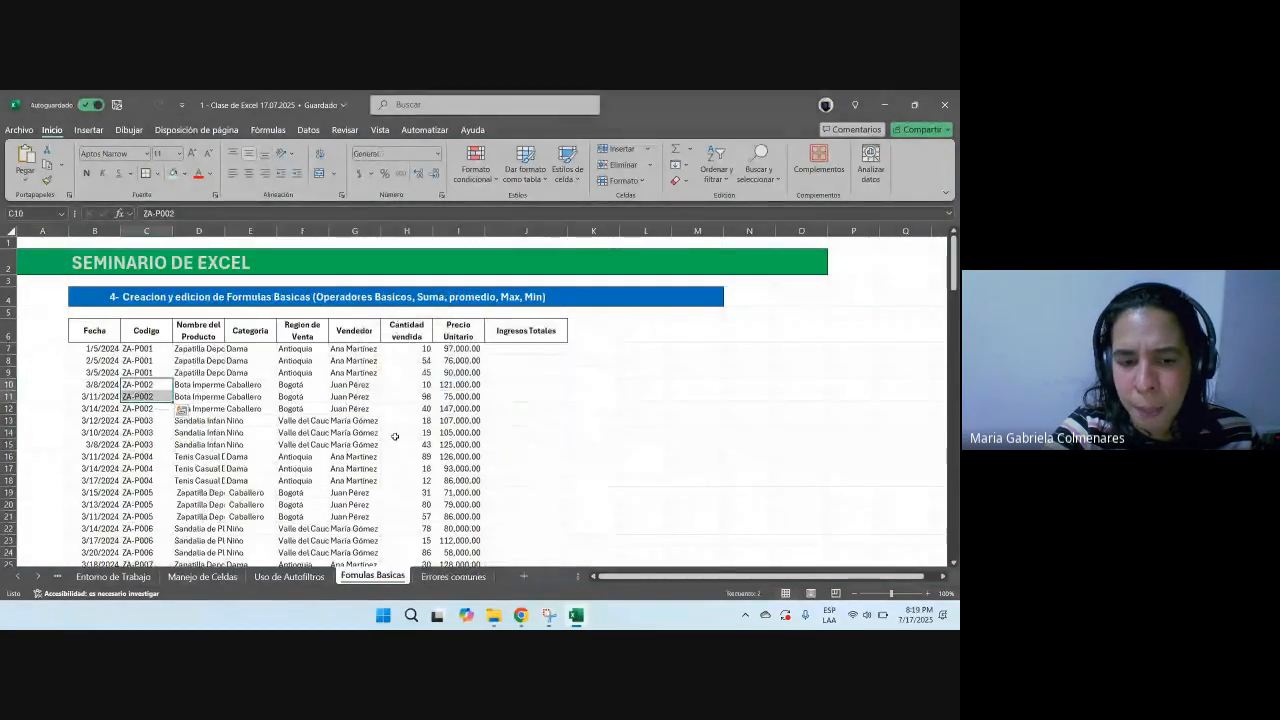
Step: Duplicate the Uso de Autofiltros sheet by dragging its tab and rename the copy Copia de Respaldo
click(290, 577)
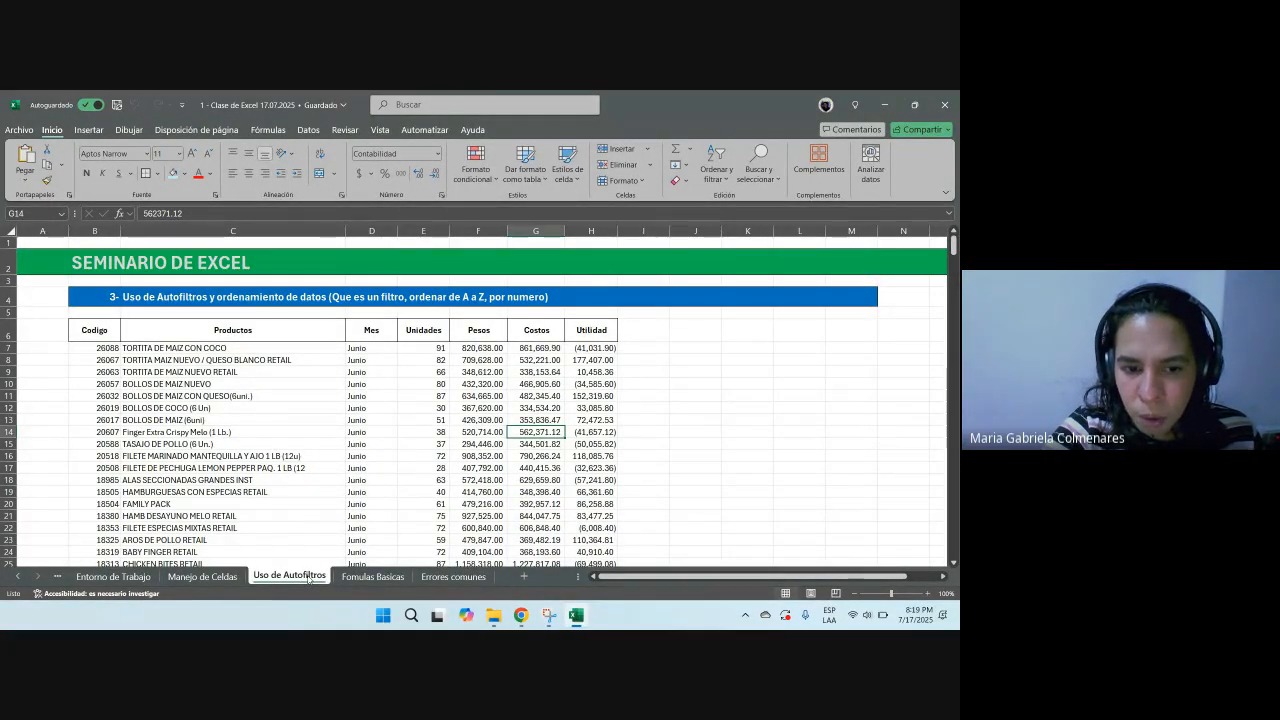
drag(308, 577, 365, 581)
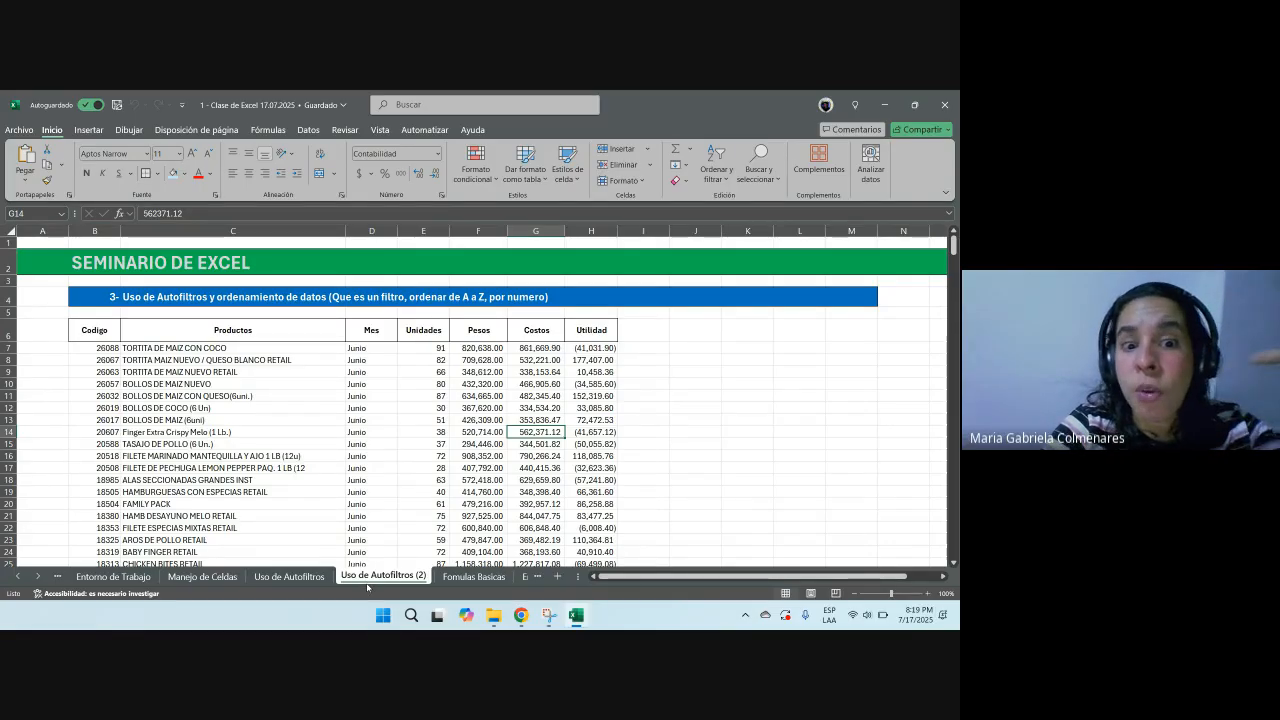
double_click(374, 582)
text(Copi)
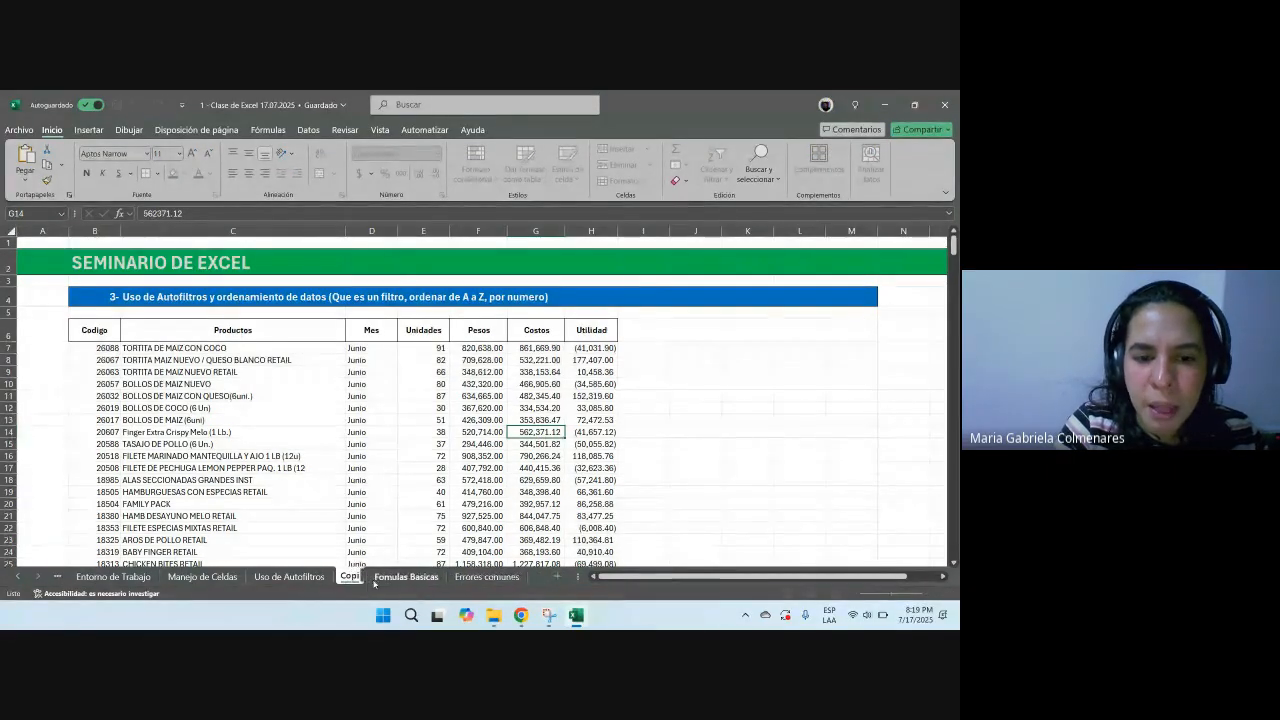
text(a de Resla)
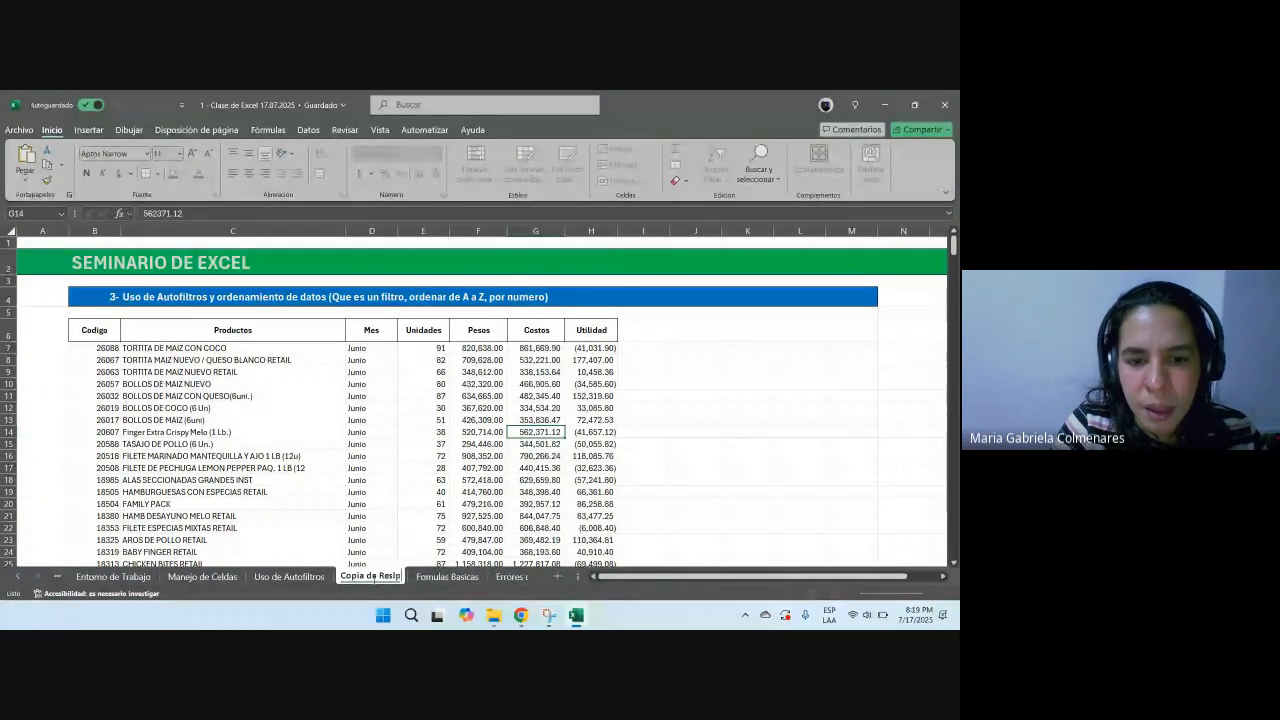
key(BackSpace)
text(aldo)
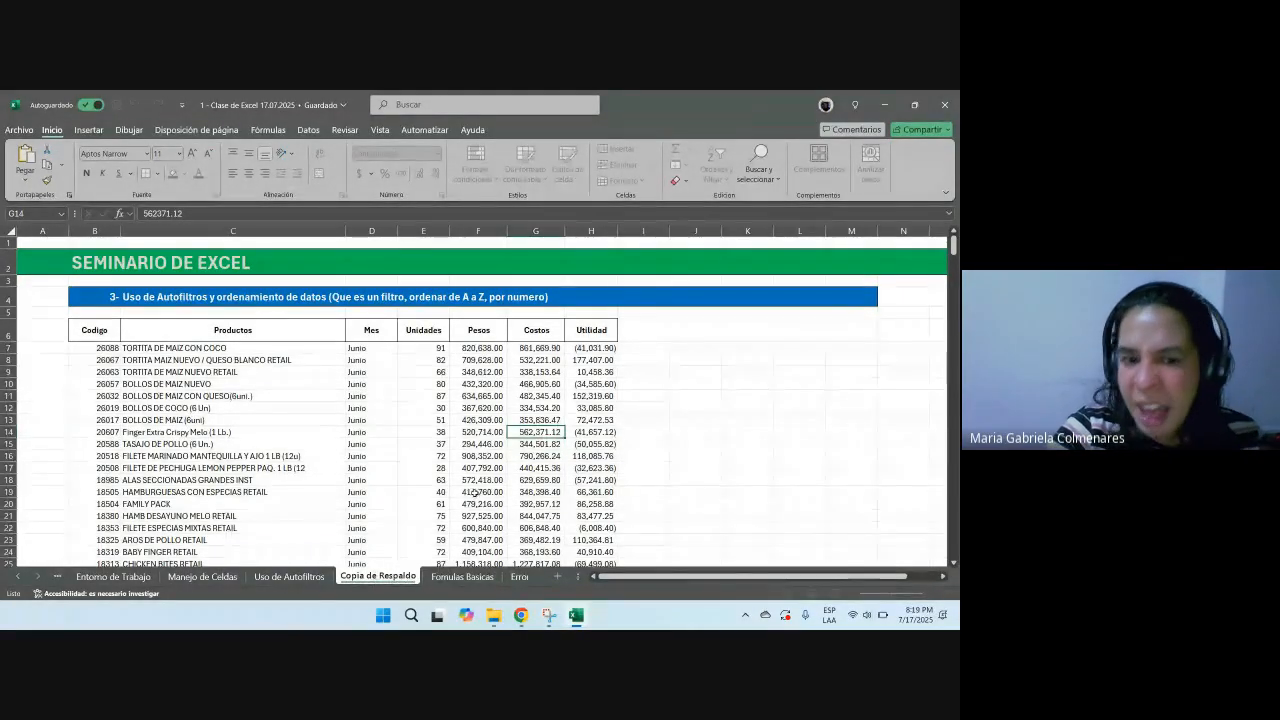
Step: Hide the Copia de Respaldo sheet
click(371, 516)
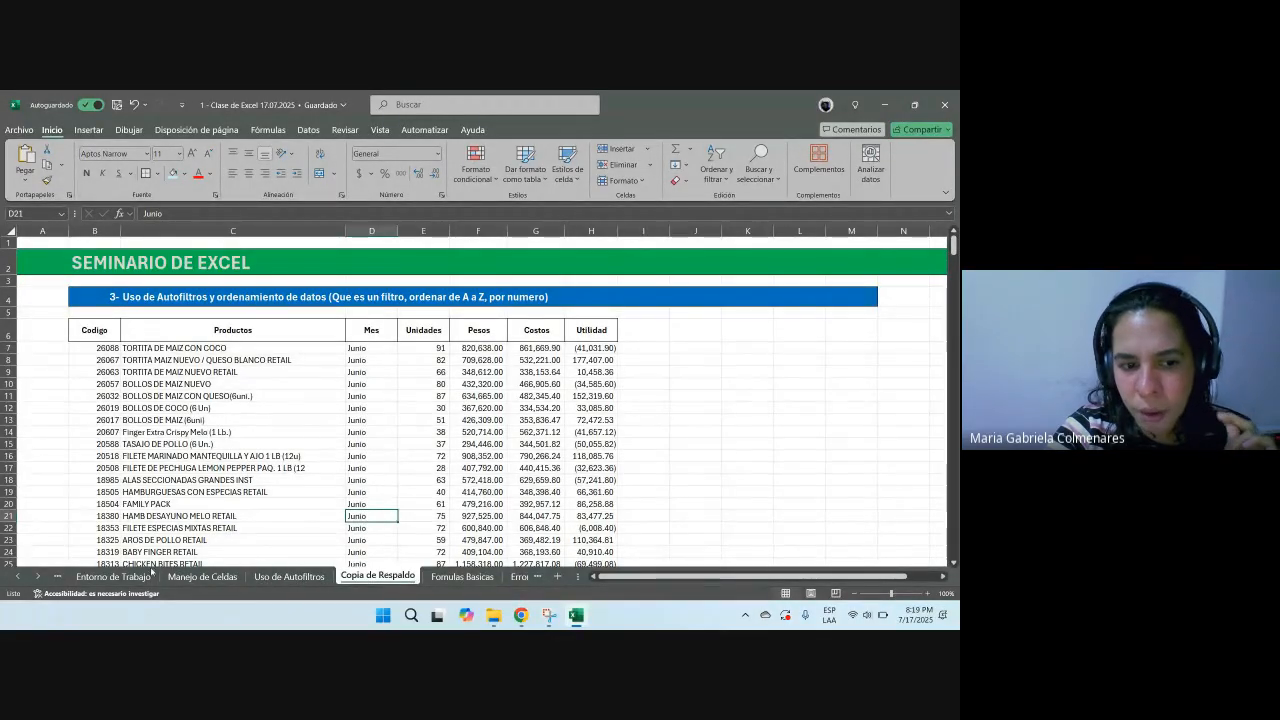
right_click(364, 579)
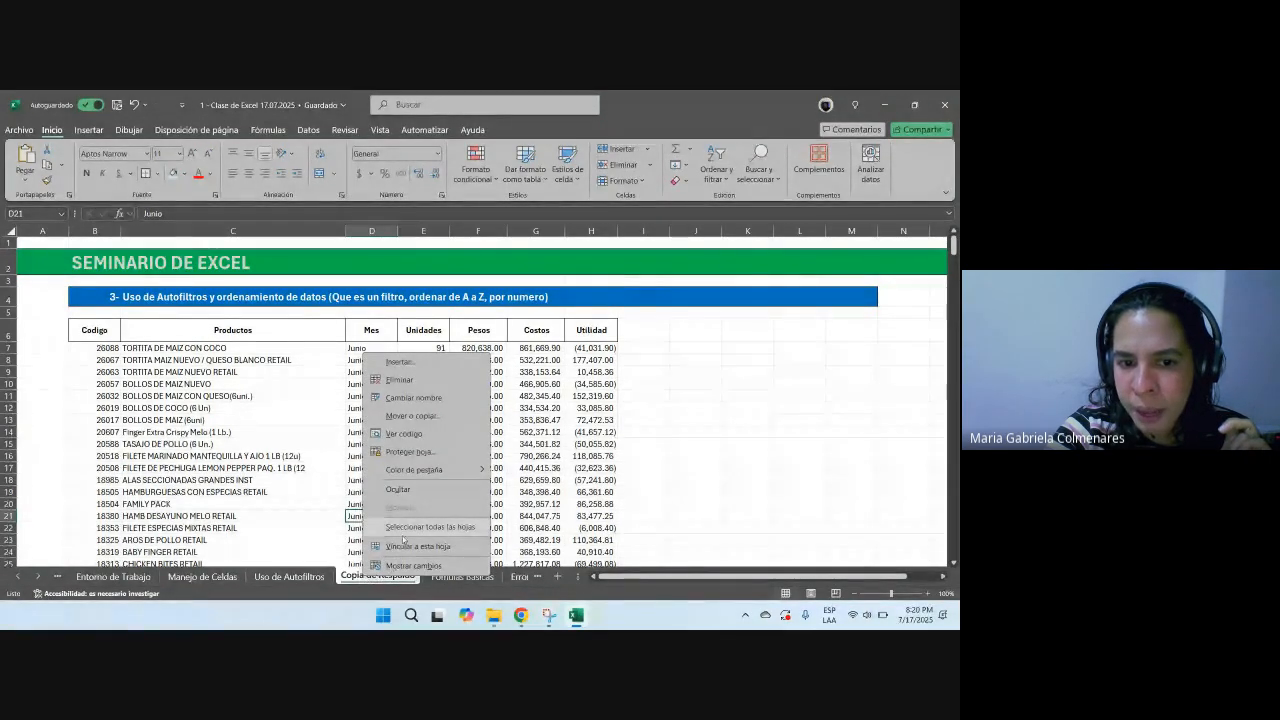
click(398, 489)
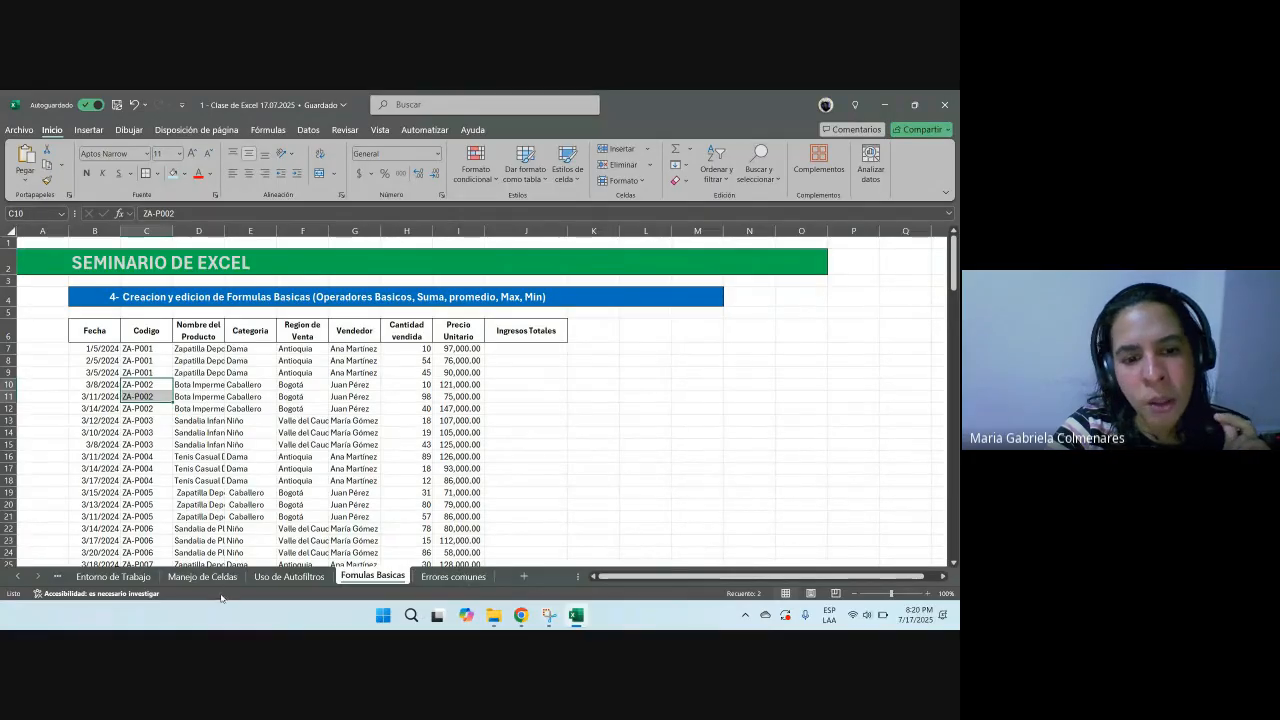
Step: Unhide the Copia de Respaldo sheet from the list of hidden sheets
right_click(356, 582)
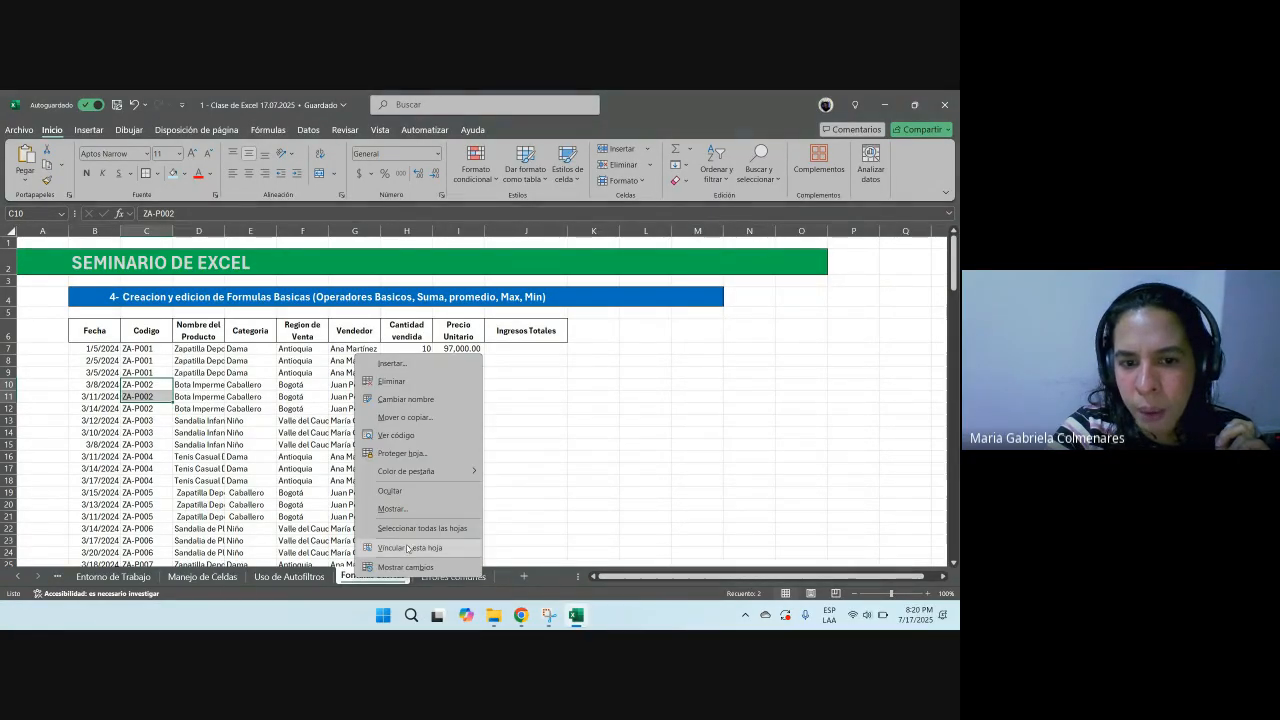
click(393, 510)
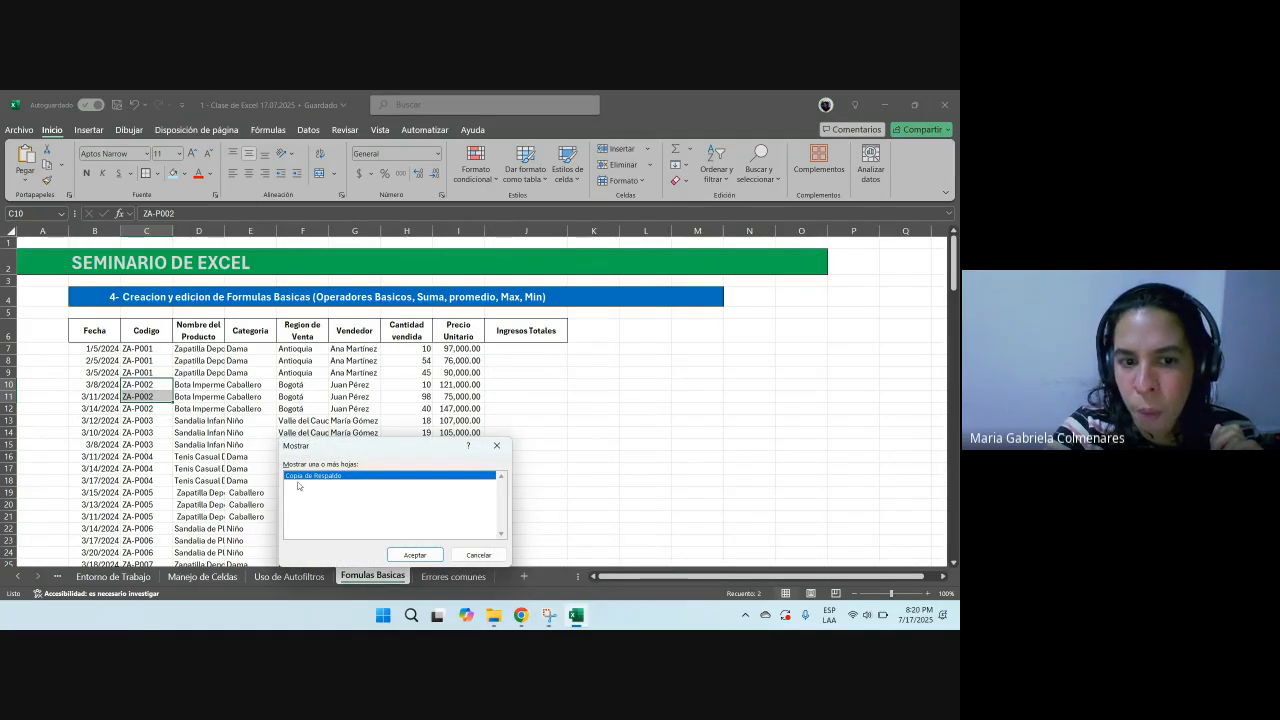
click(417, 555)
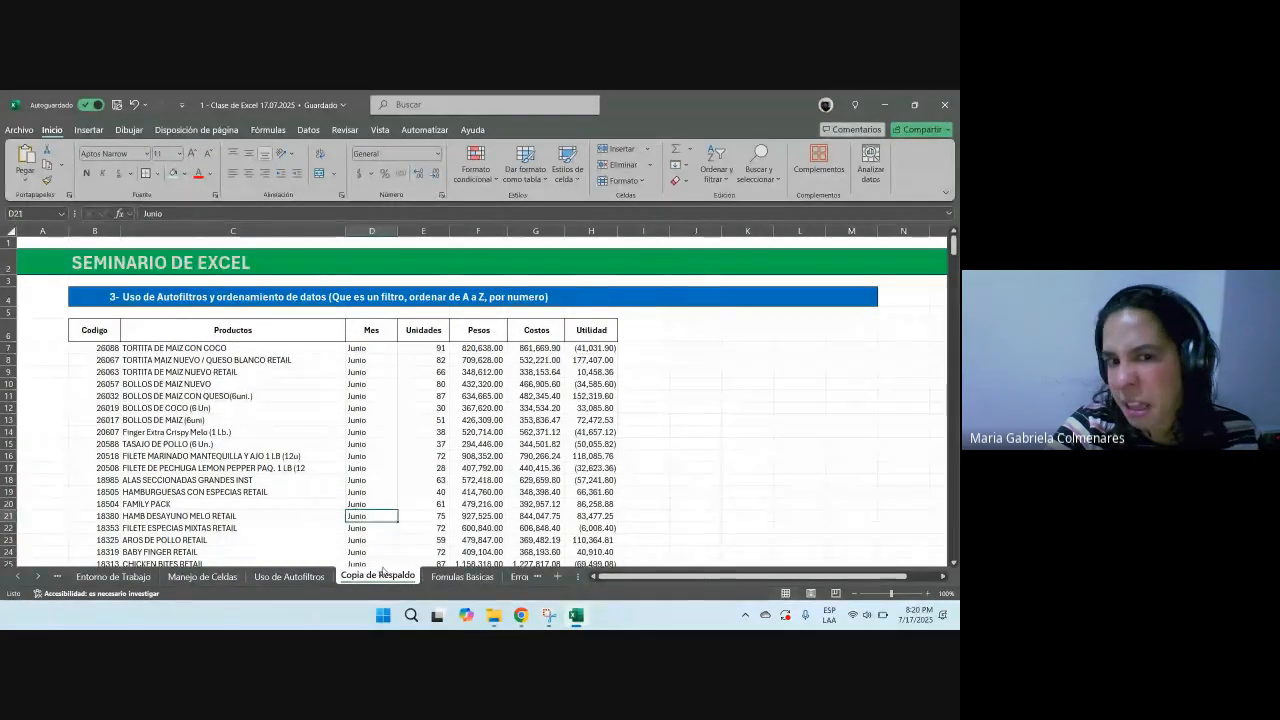
Step: Hide the Copia de Respaldo sheet again
right_click(383, 578)
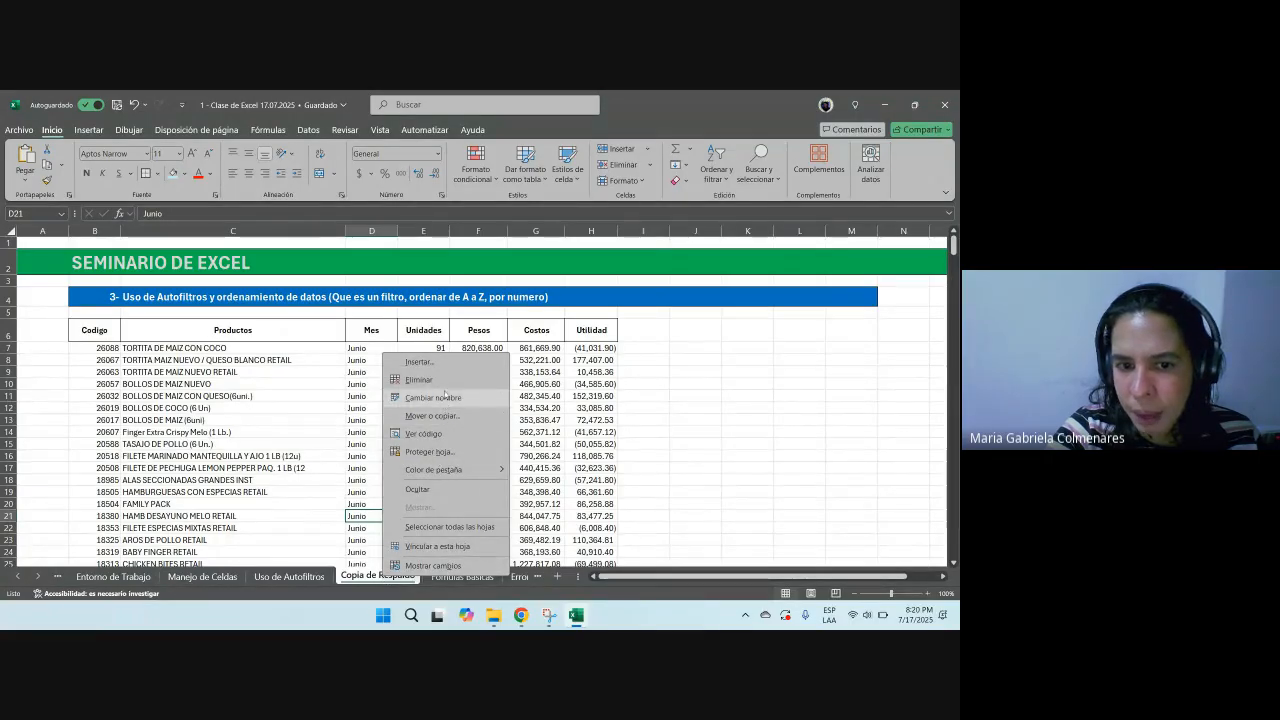
click(426, 490)
click(285, 444)
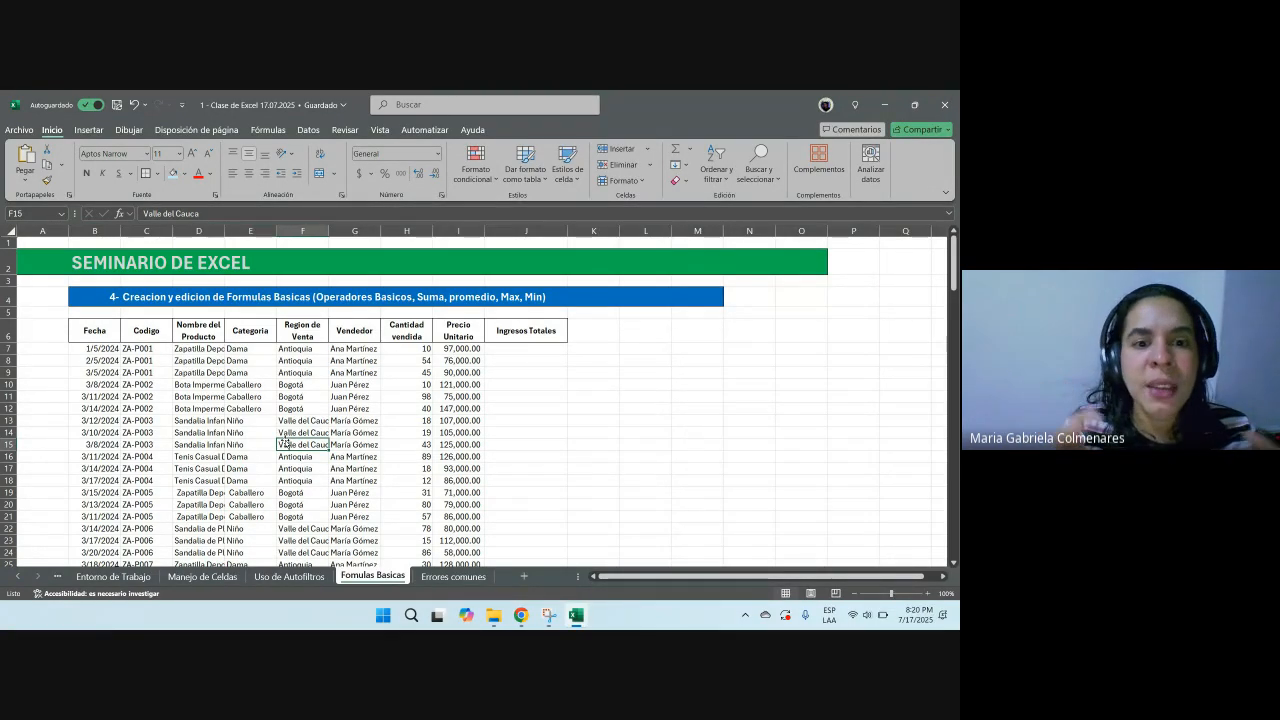
Step: Widen the Nombre del Producto column on the Formulas Basicas sheet so the product names fit
drag(148, 348, 392, 492)
drag(224, 231, 296, 232)
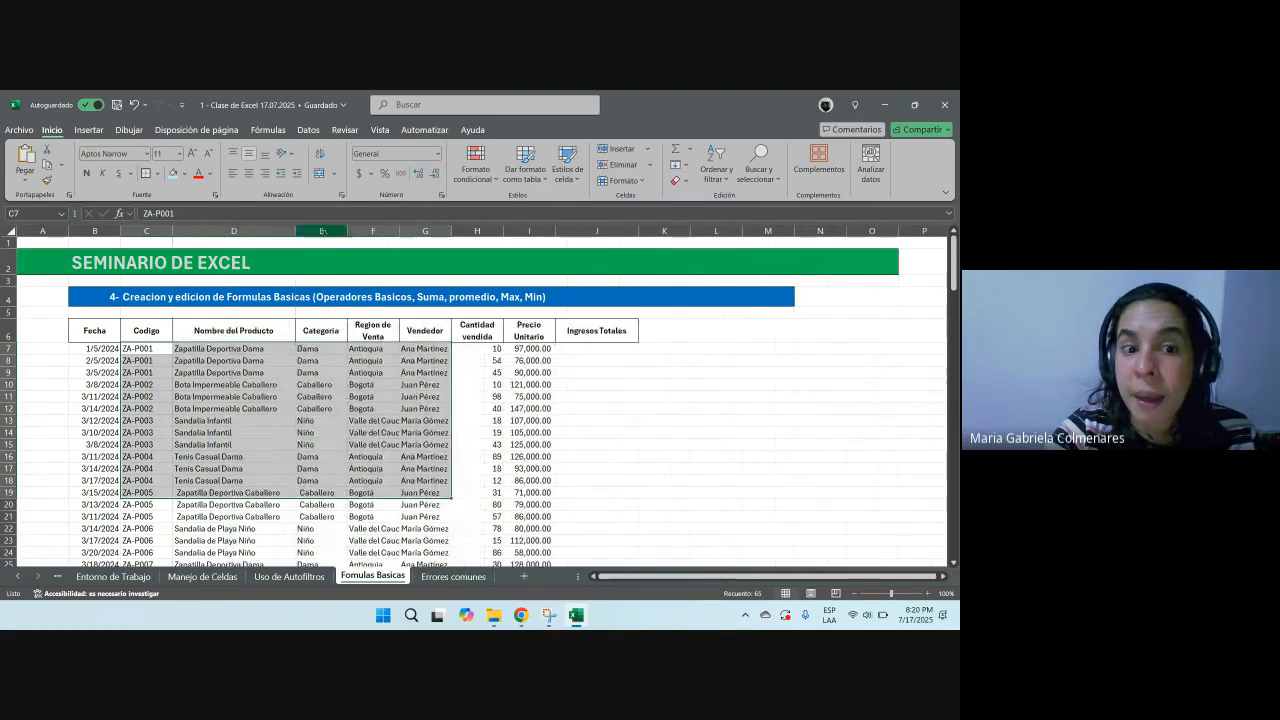
click(748, 431)
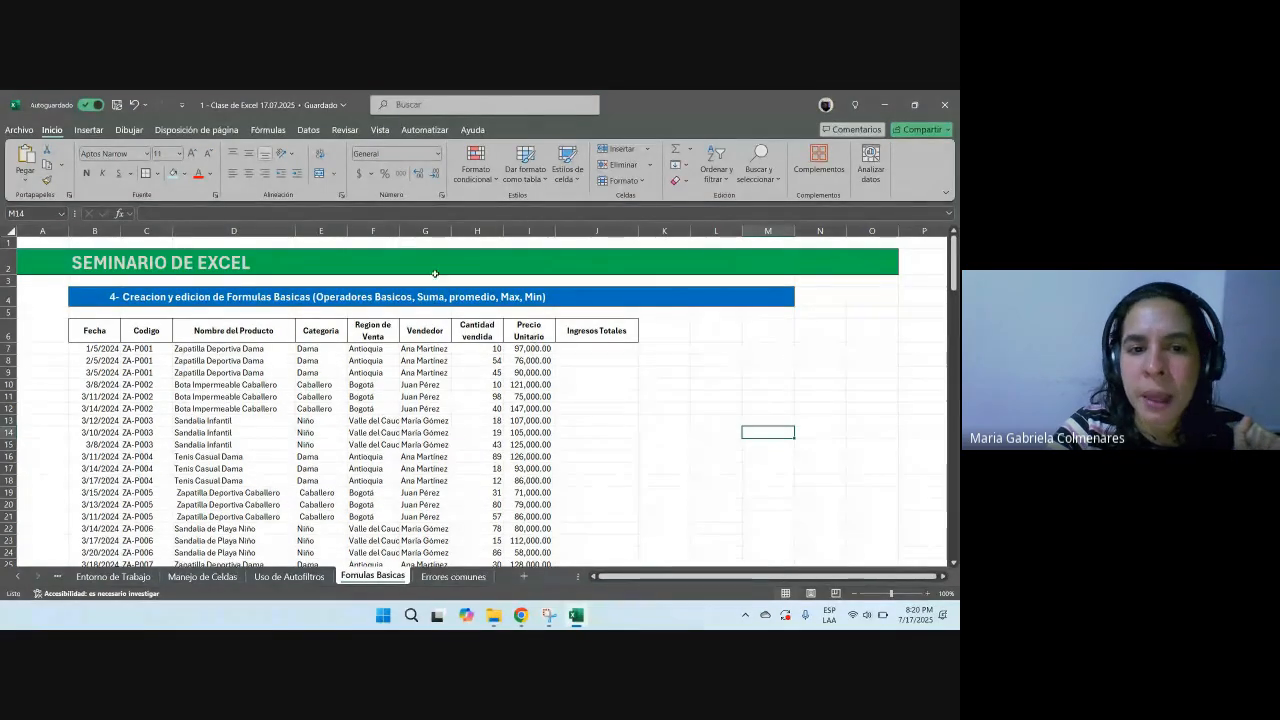
click(380, 423)
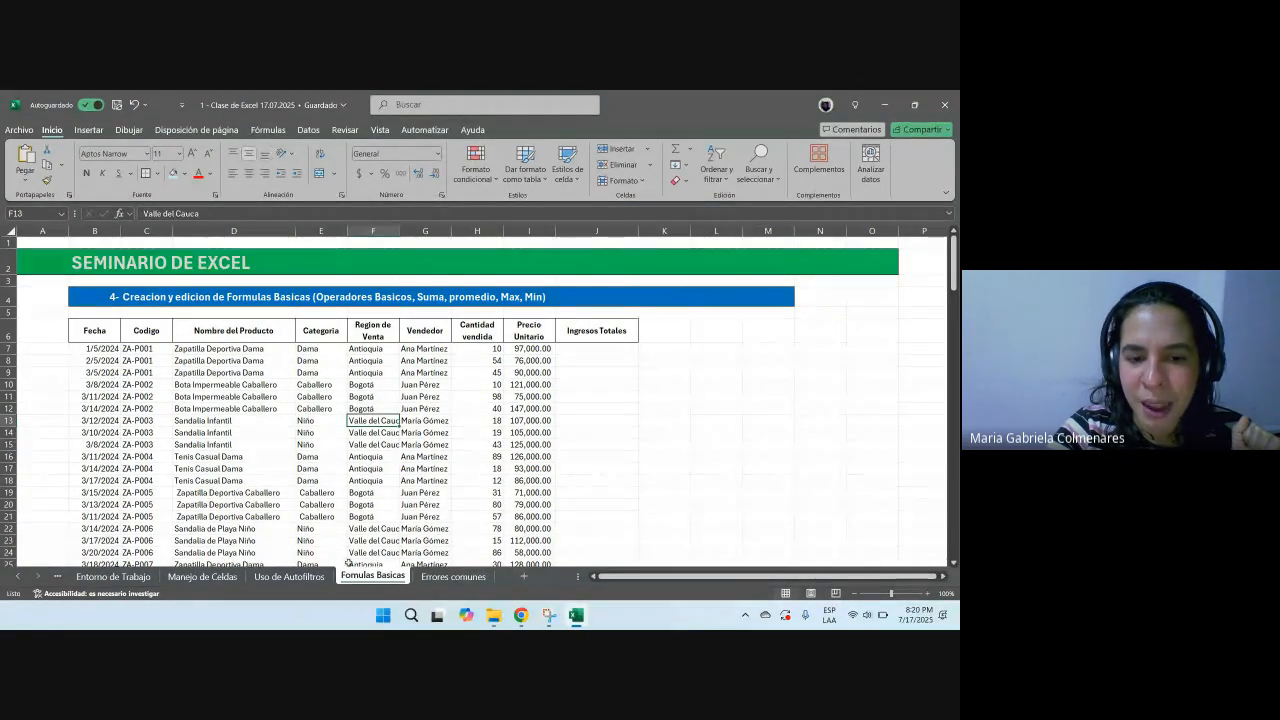
Step: Switch to the Uso de Autofiltros sheet and browse its data table, selecting column ranges and scrolling through the rows
click(290, 577)
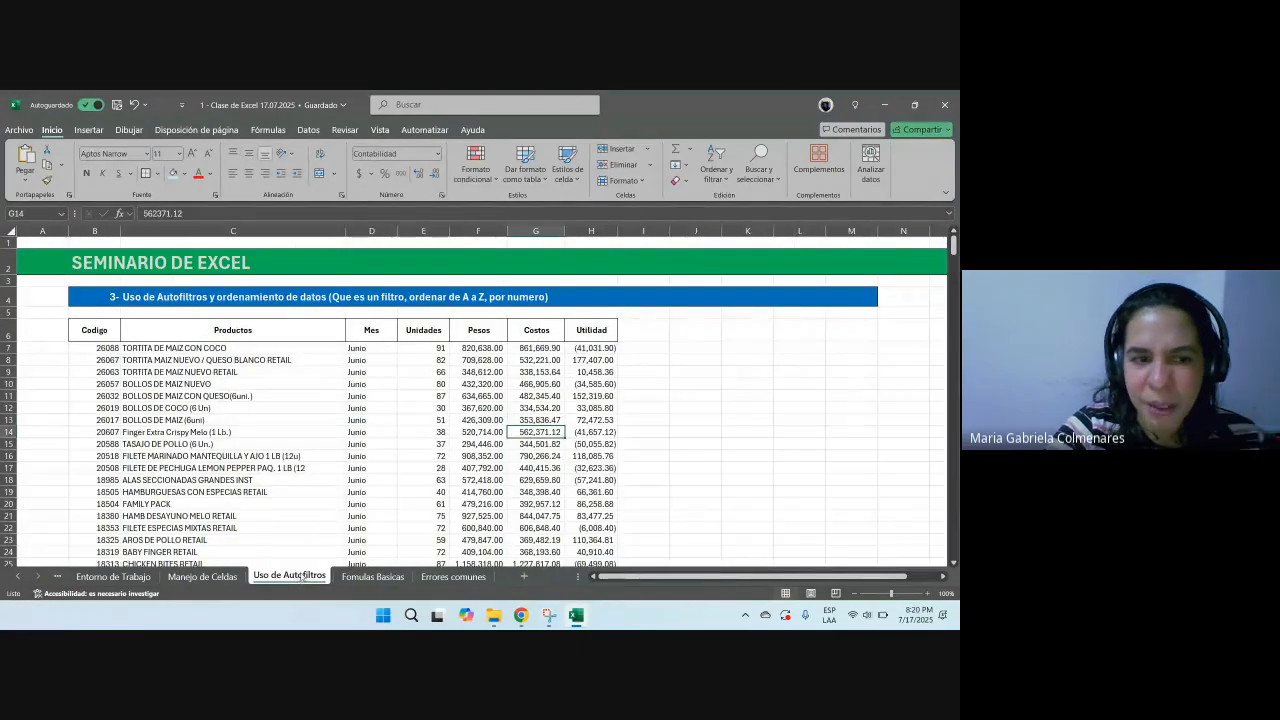
click(108, 331)
drag(108, 331, 600, 482)
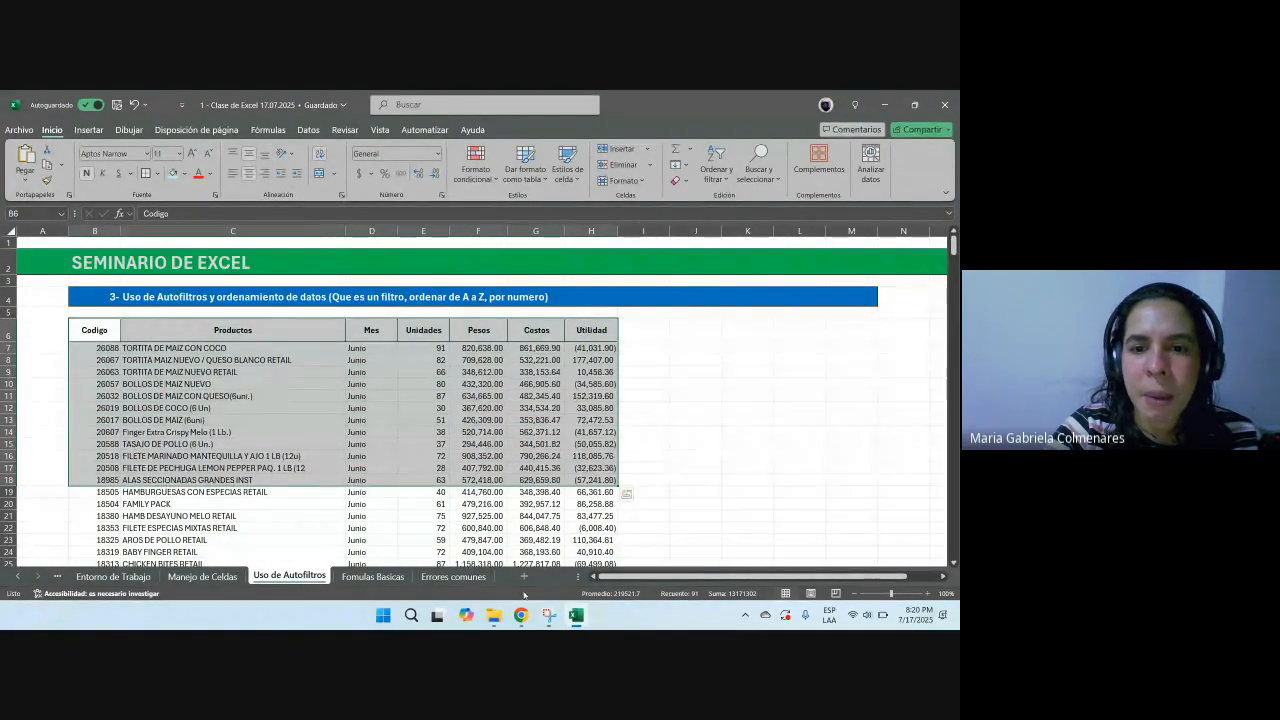
click(287, 399)
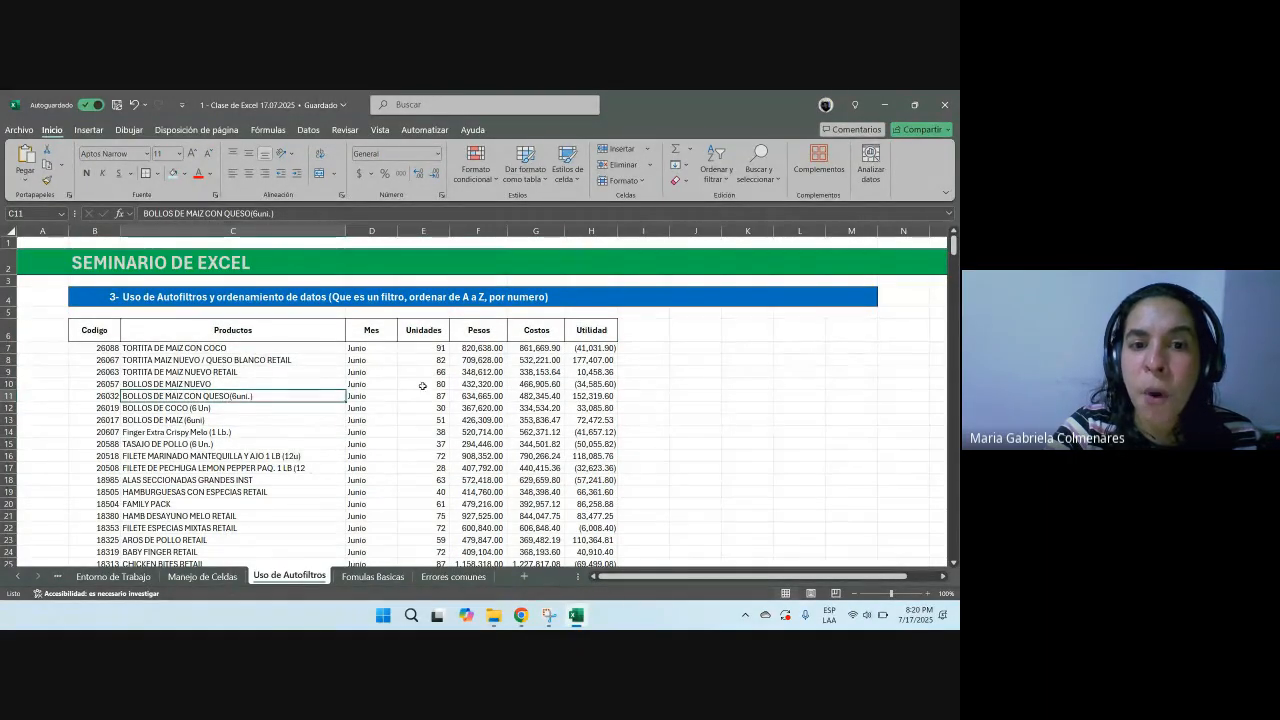
drag(94, 330, 540, 470)
drag(371, 348, 390, 468)
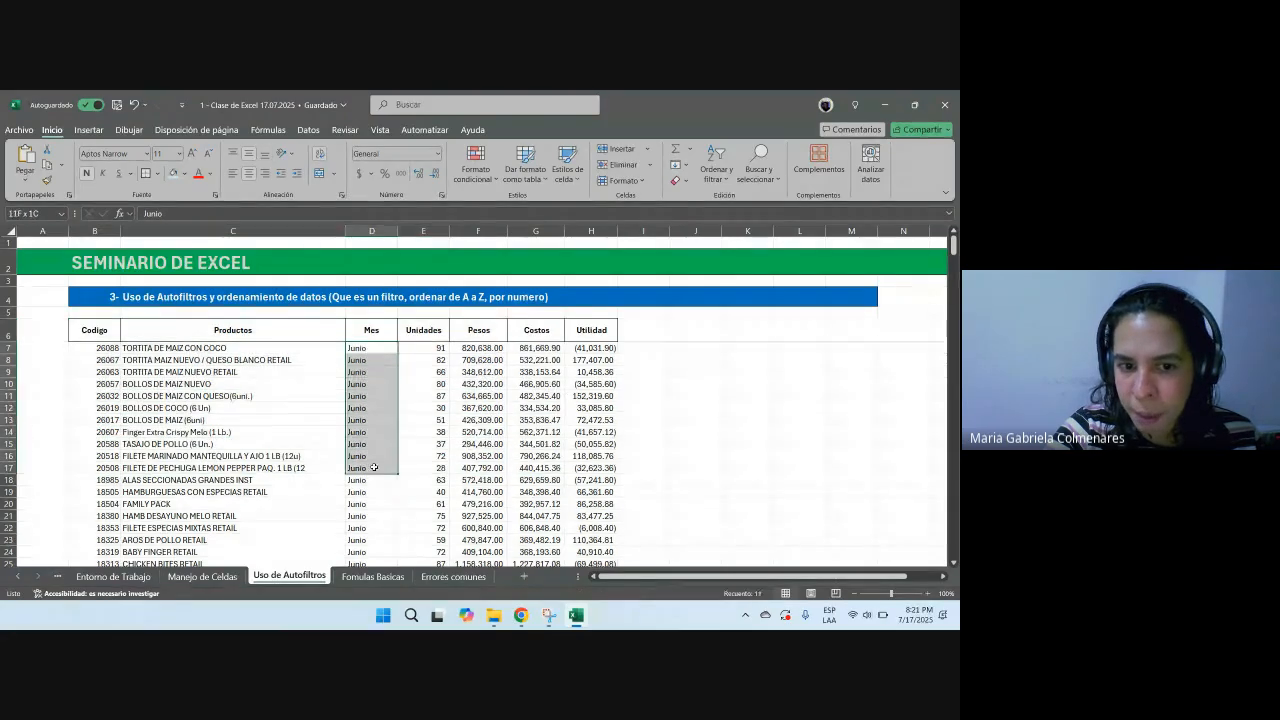
scroll(392, 490, down, 11)
scroll(392, 496, down, 20)
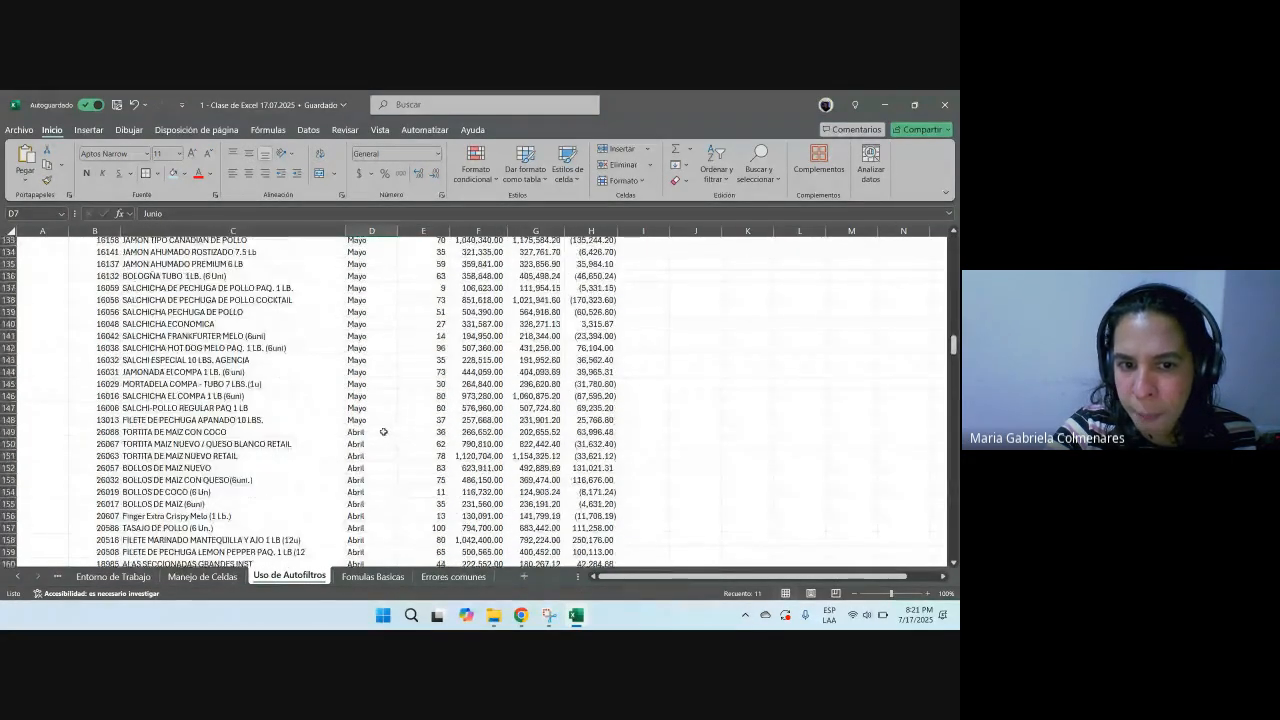
scroll(370, 437, down, 20)
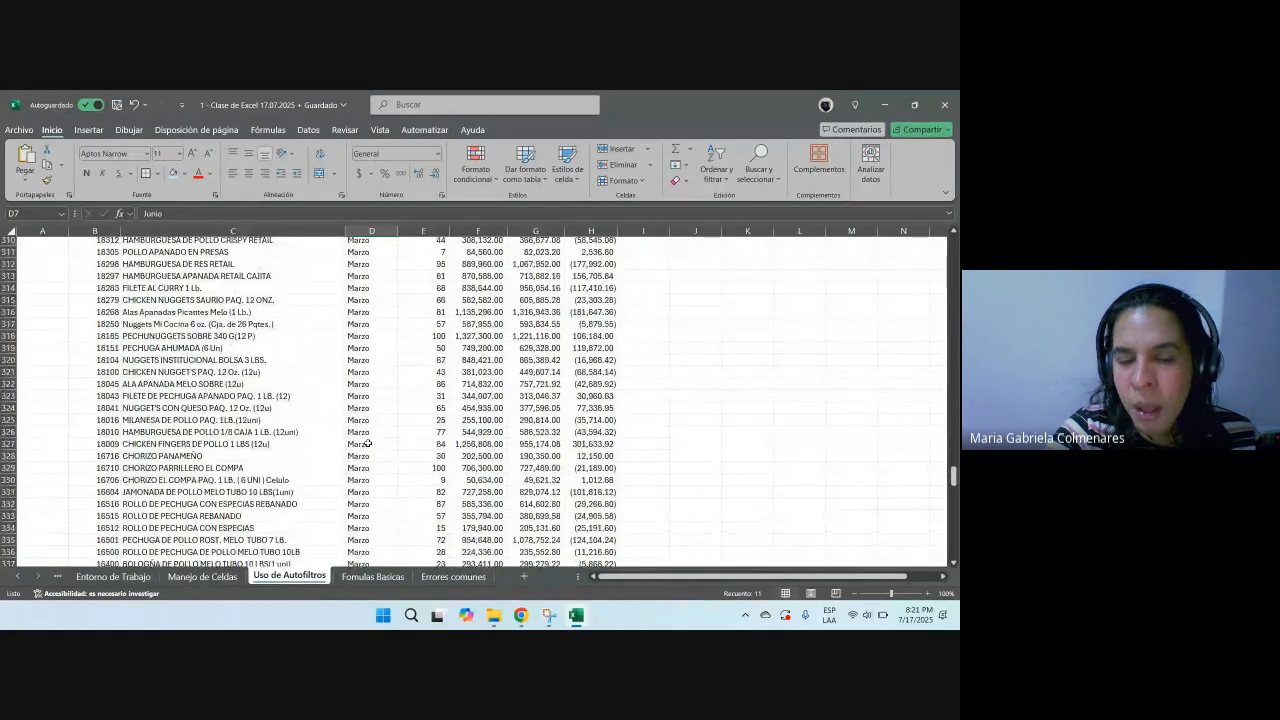
scroll(395, 429, up, 20)
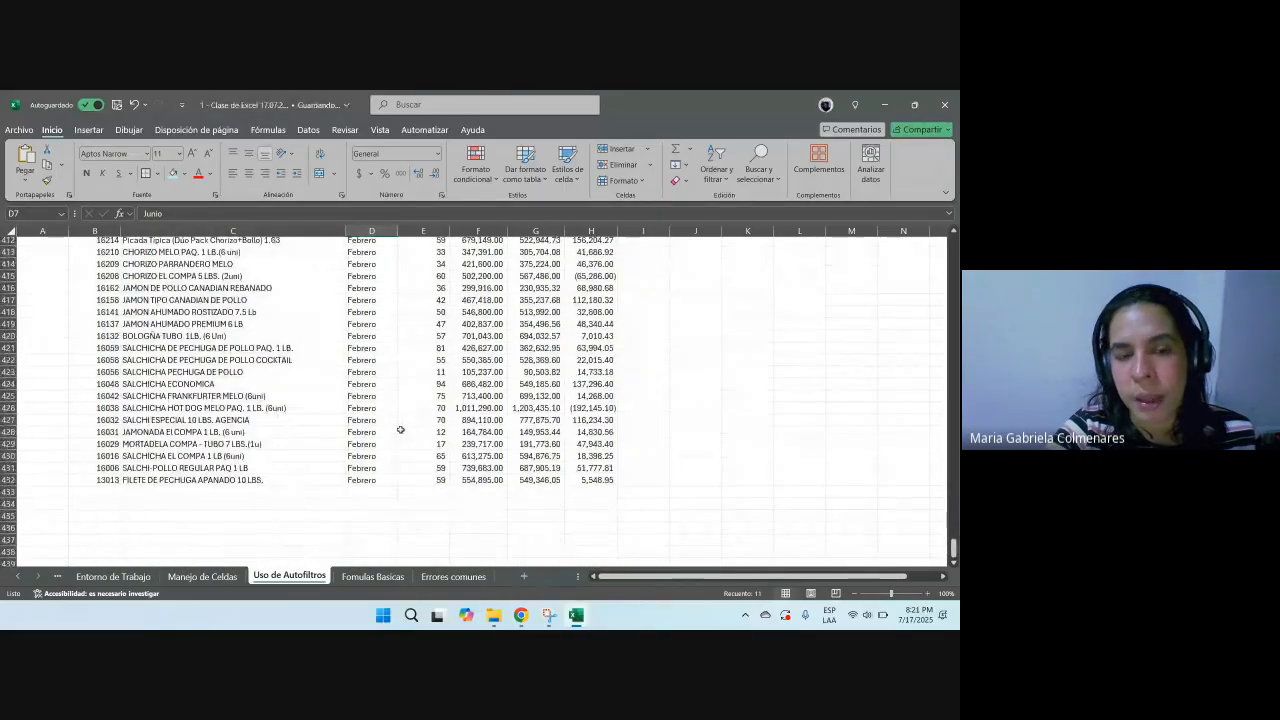
scroll(400, 429, up, 20)
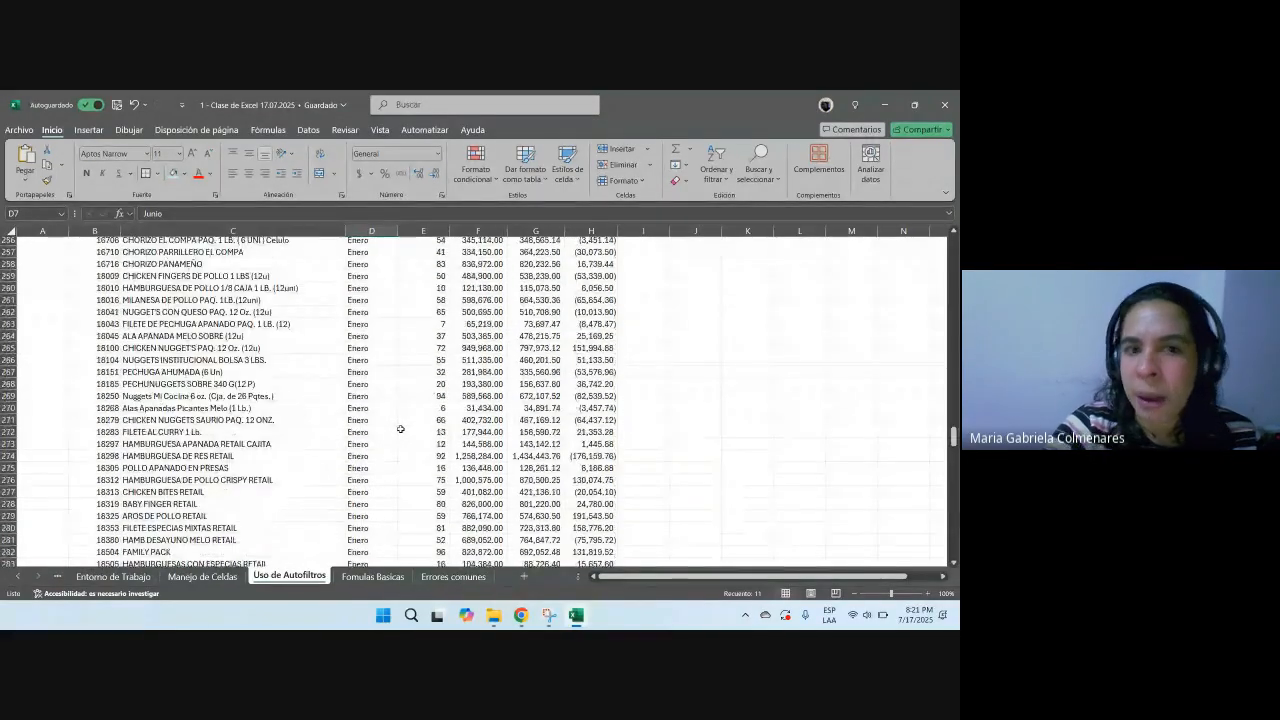
scroll(400, 429, up, 10)
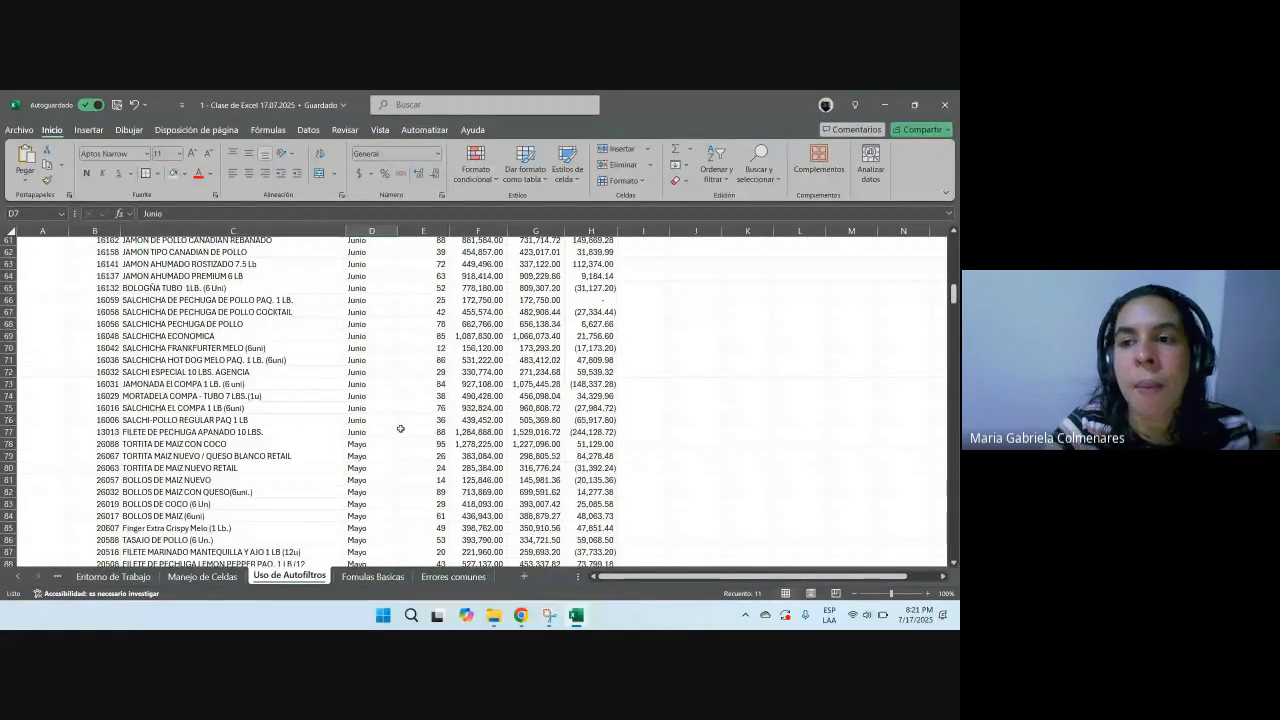
scroll(400, 429, up, 16)
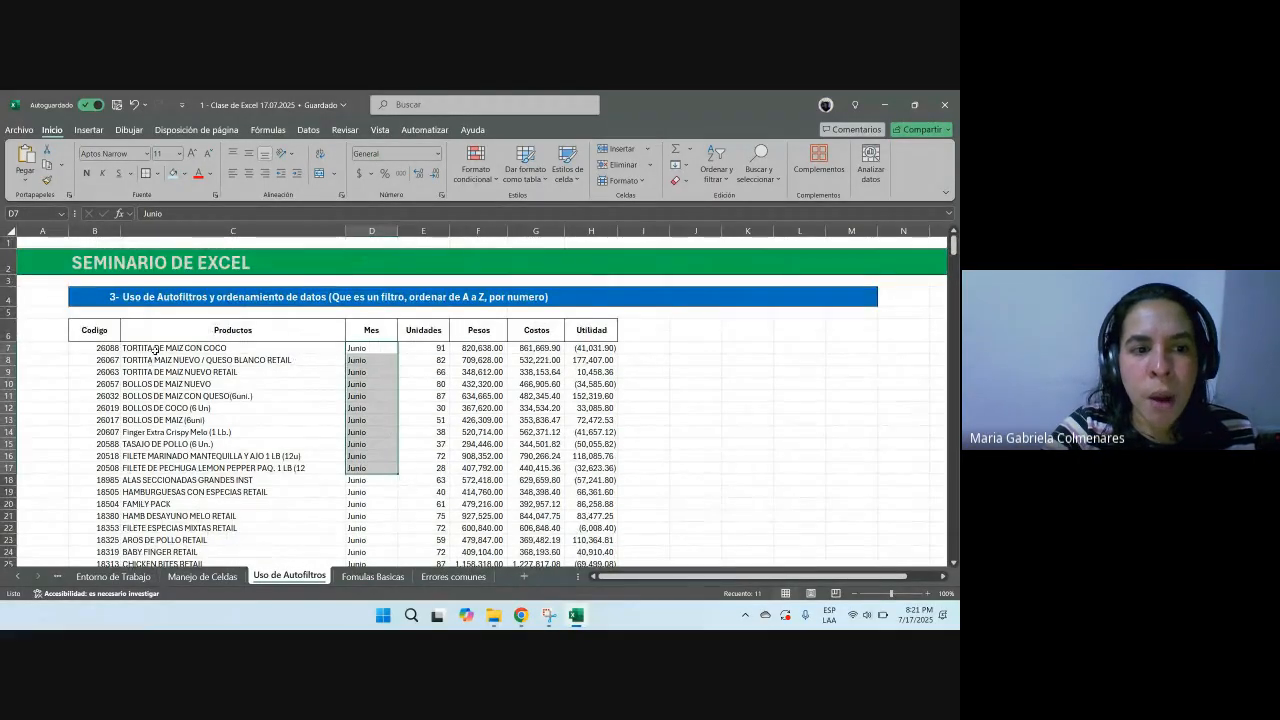
drag(266, 331, 245, 519)
drag(90, 330, 100, 552)
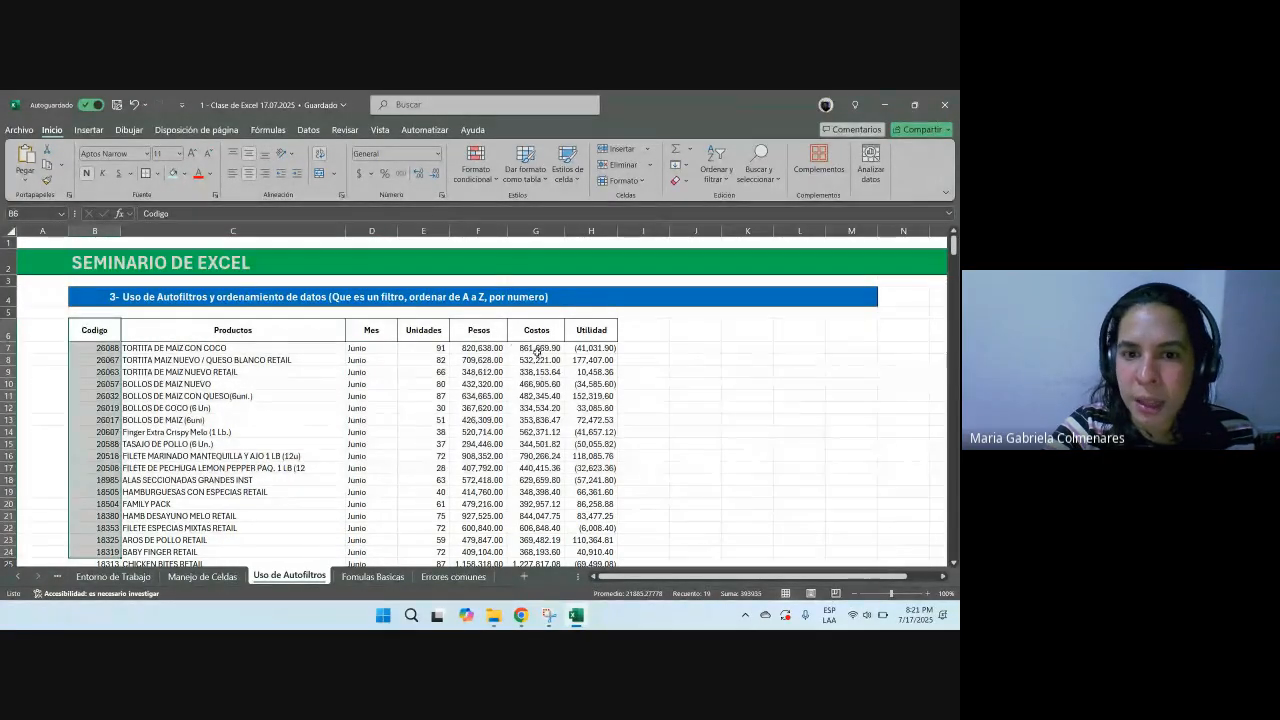
Step: Edit the Pesos header in F6 so it reads Pesos Ventas COP
double_click(494, 330)
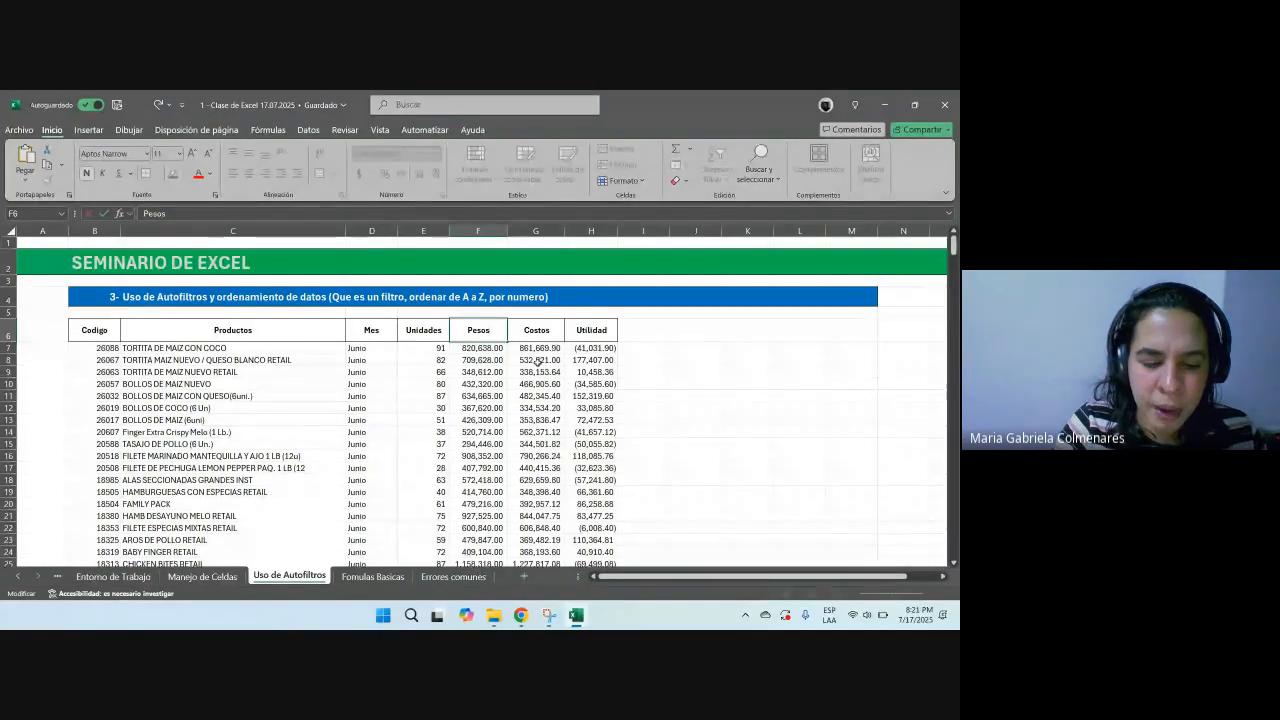
text(Ventas COP)
key(ctrl+Return)
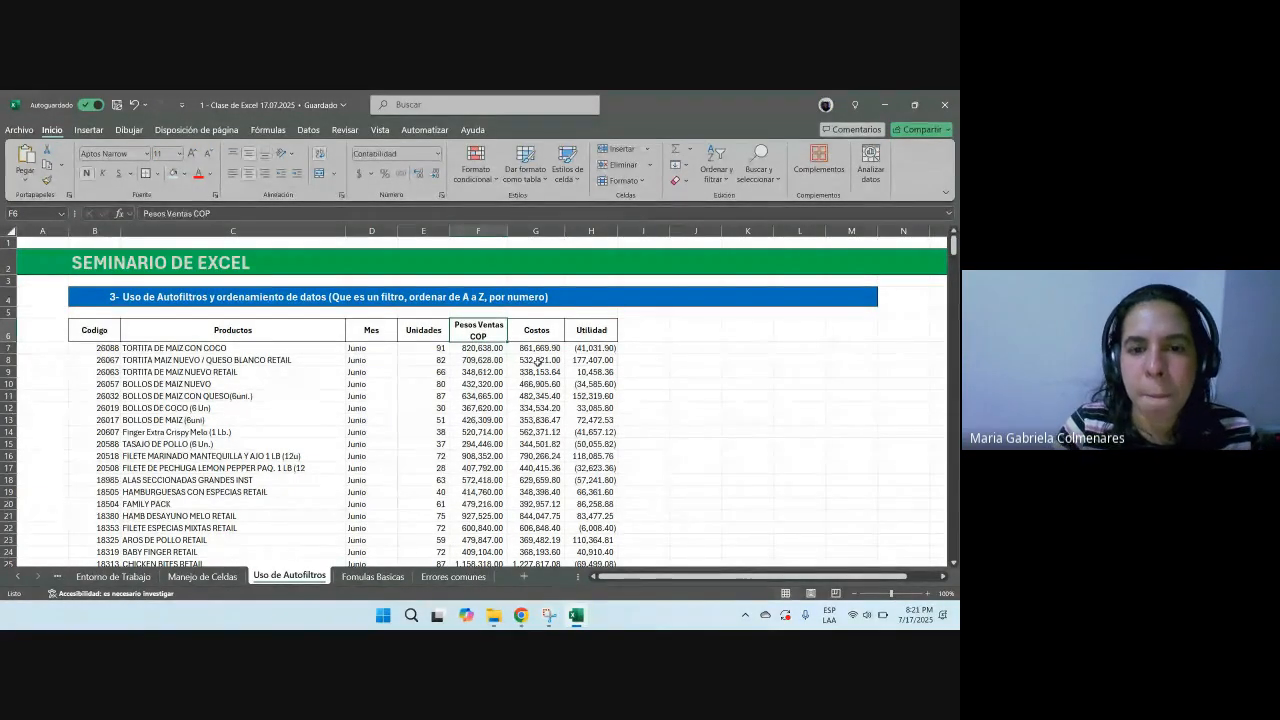
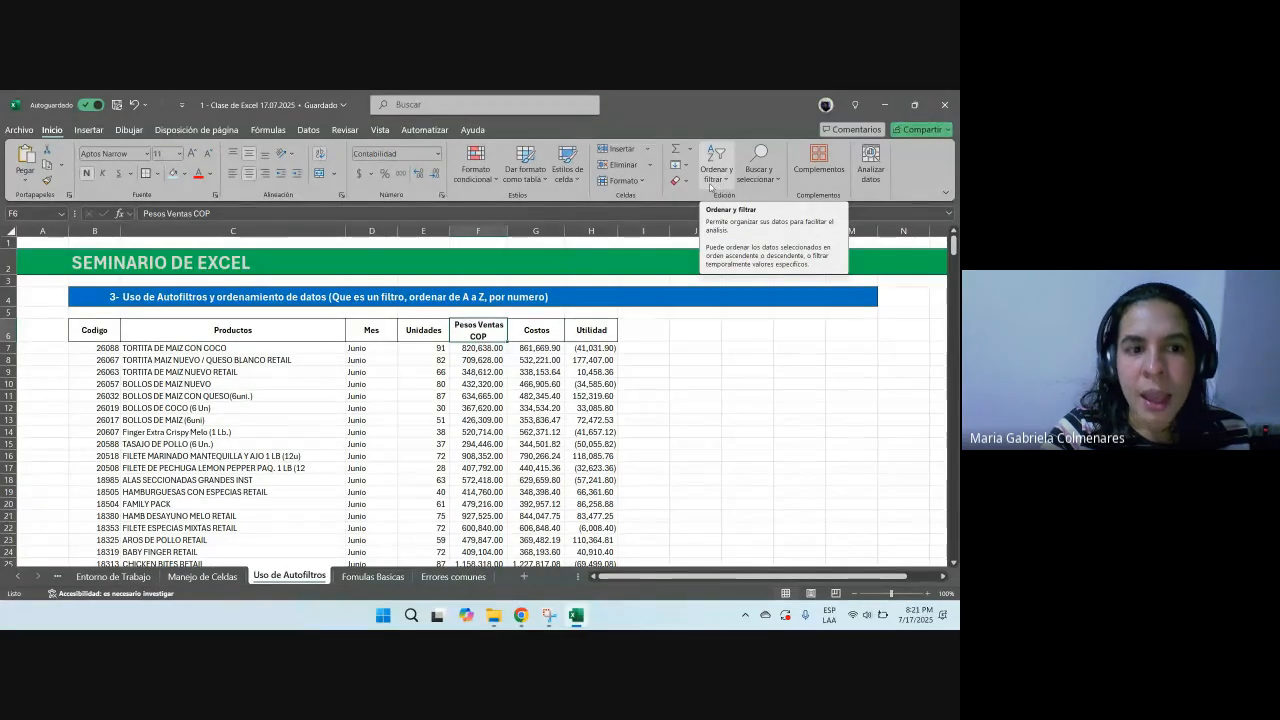
Step: Select the whole data table from the Codigo header to the last row and turn on AutoFilter
click(230, 396)
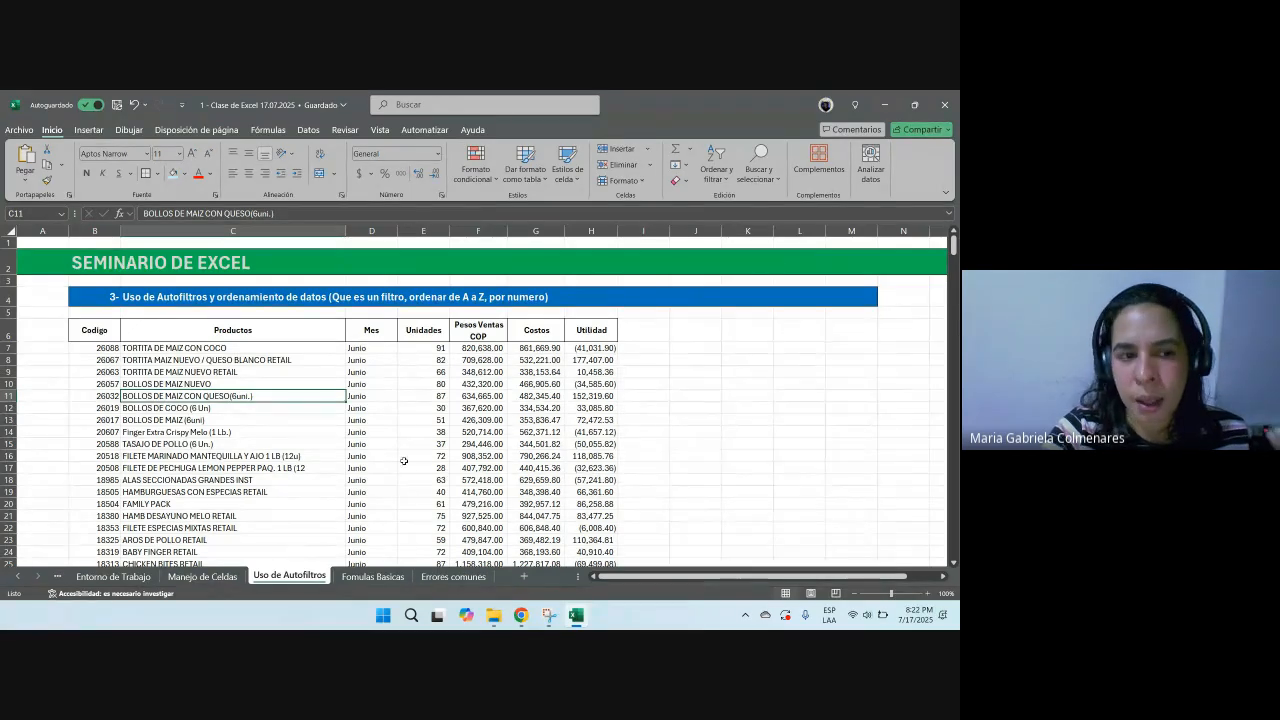
drag(110, 337, 610, 400)
click(478, 467)
drag(97, 331, 580, 541)
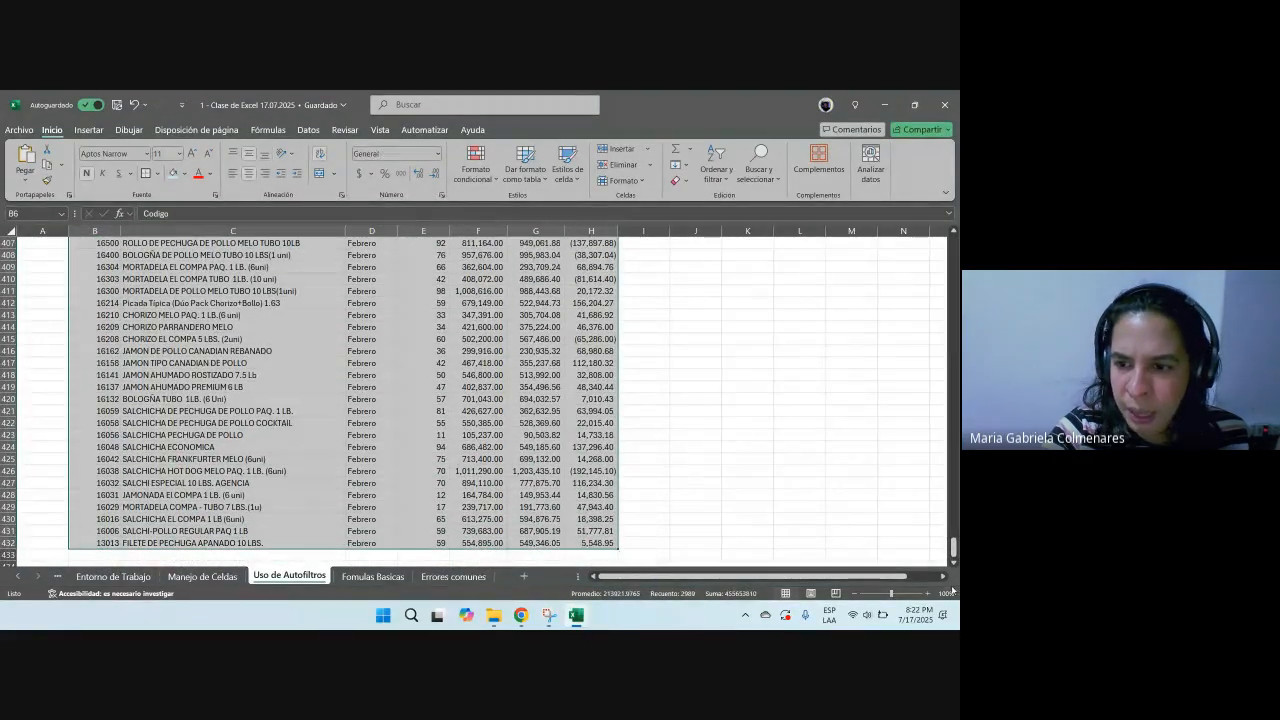
drag(953, 553, 953, 245)
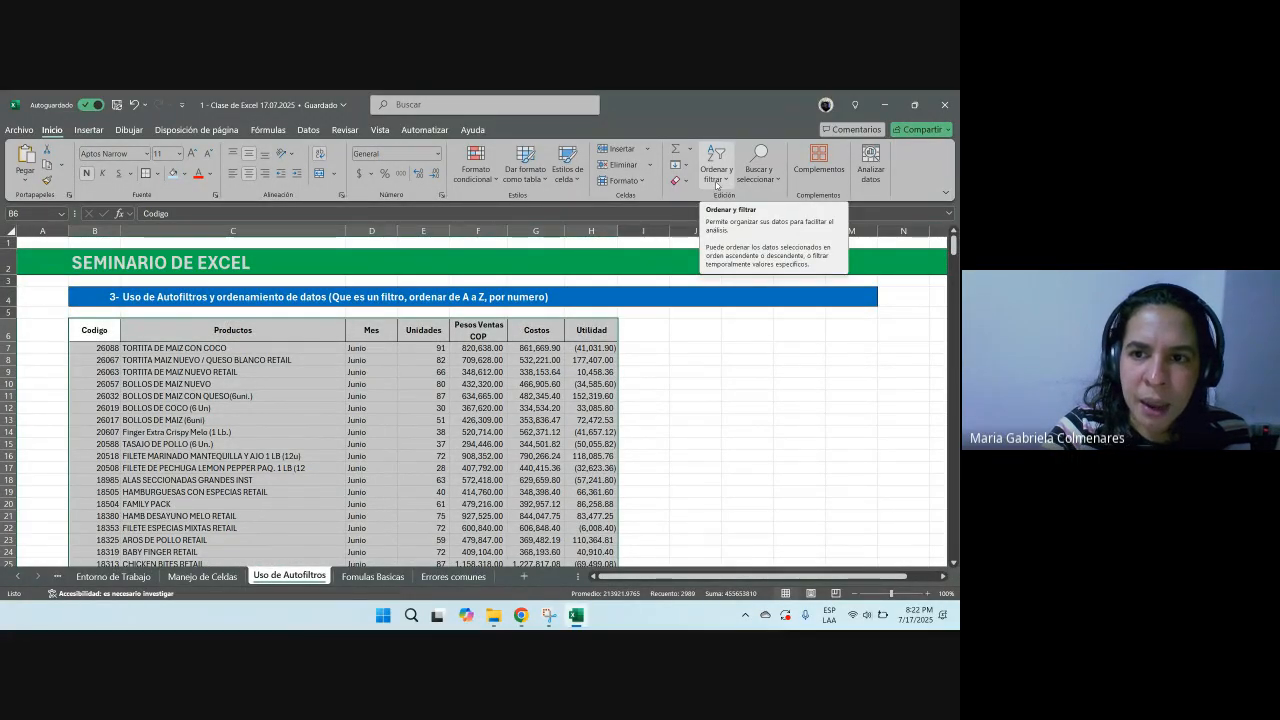
click(720, 184)
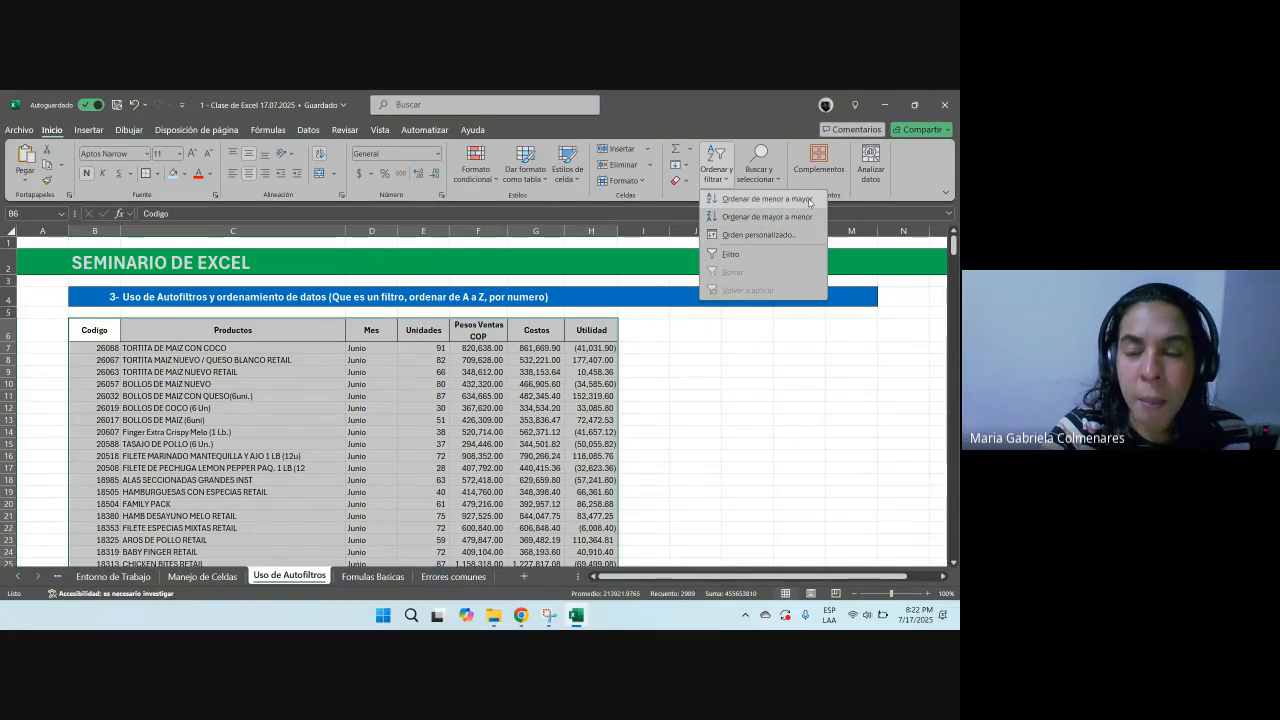
click(734, 258)
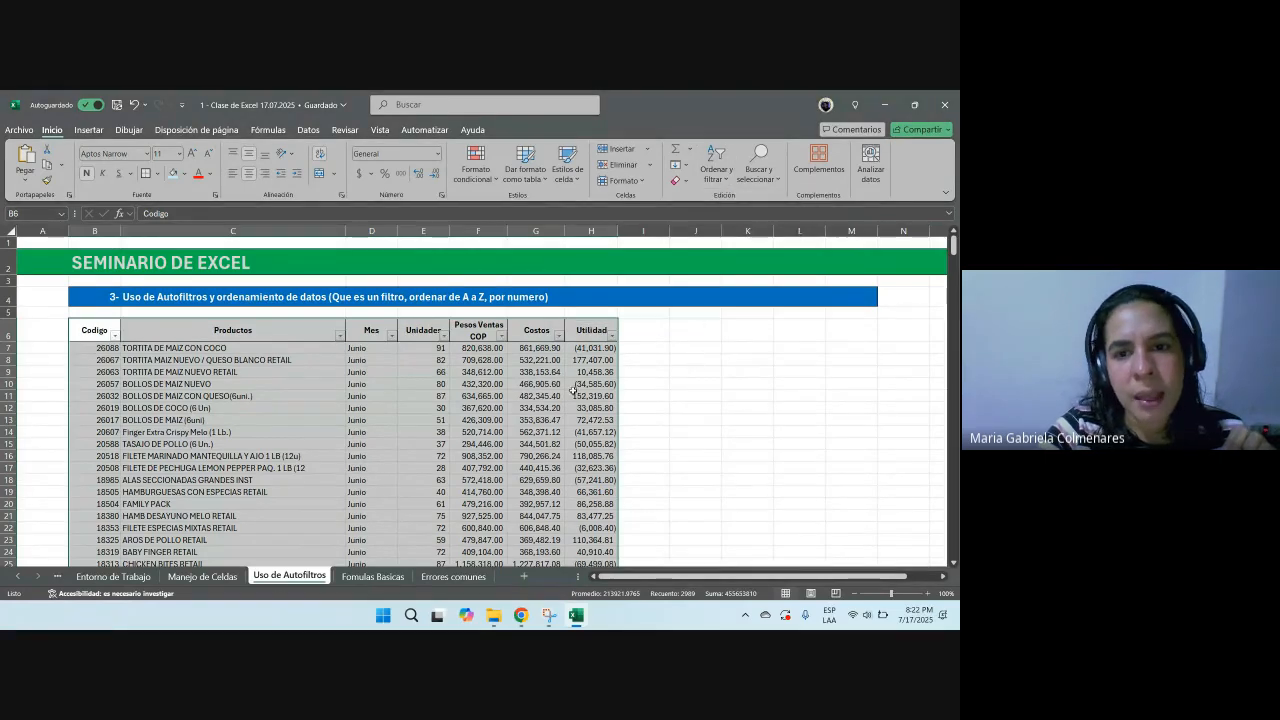
Step: Select columns B through H and resize them to one uniform wider width
drag(591, 231, 132, 232)
drag(512, 231, 578, 230)
drag(197, 232, 163, 232)
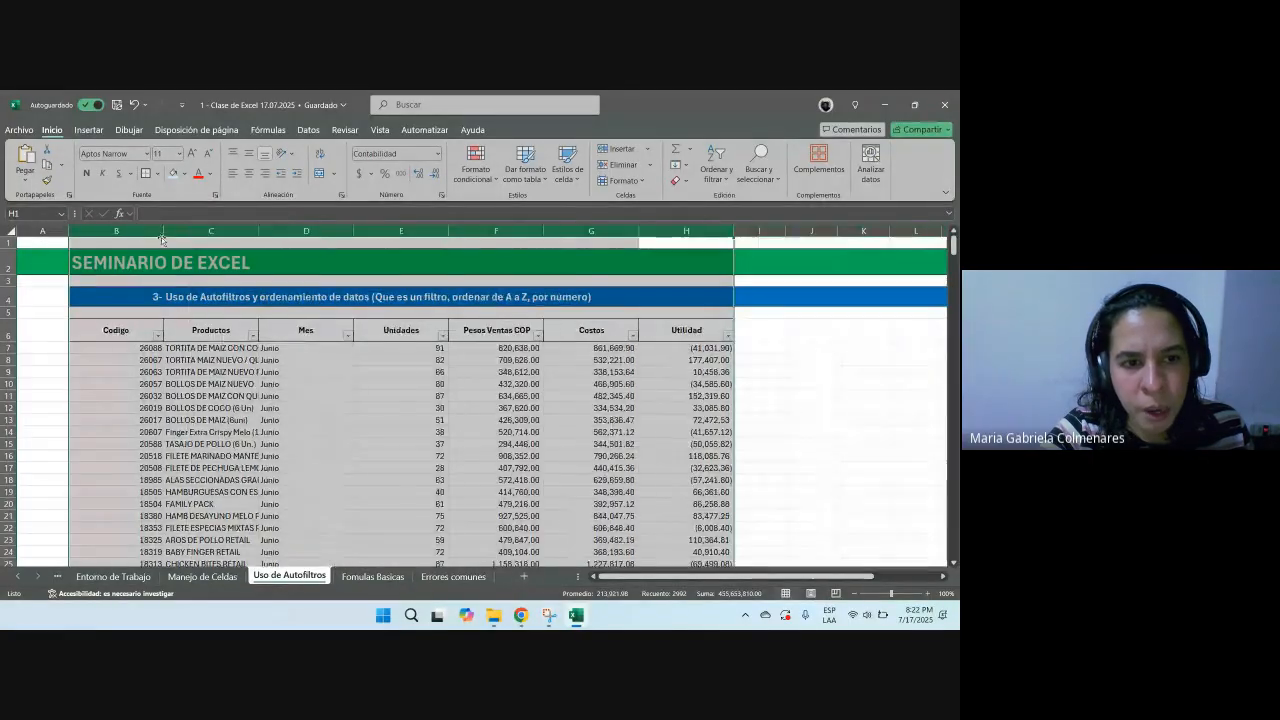
Step: Zoom in and browse the filtered table, selecting sample ranges and scrolling through the rows
ctrl+scroll(178, 371, up, 1)
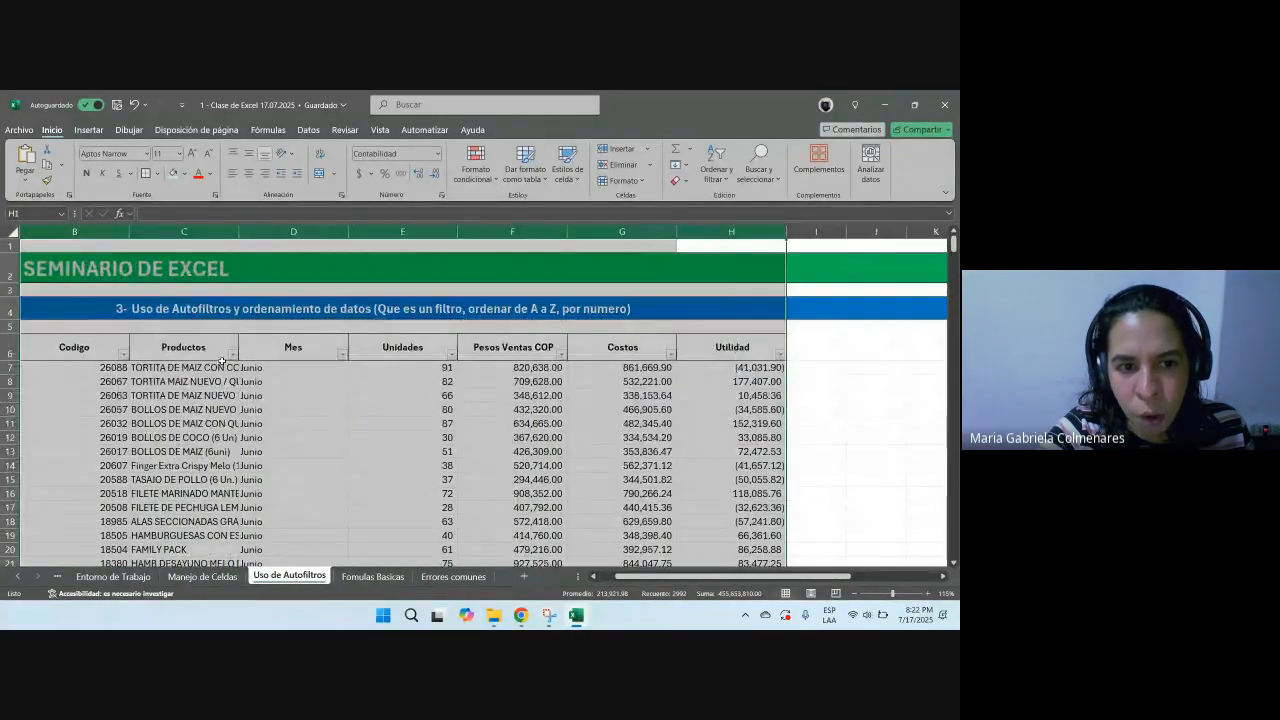
click(340, 356)
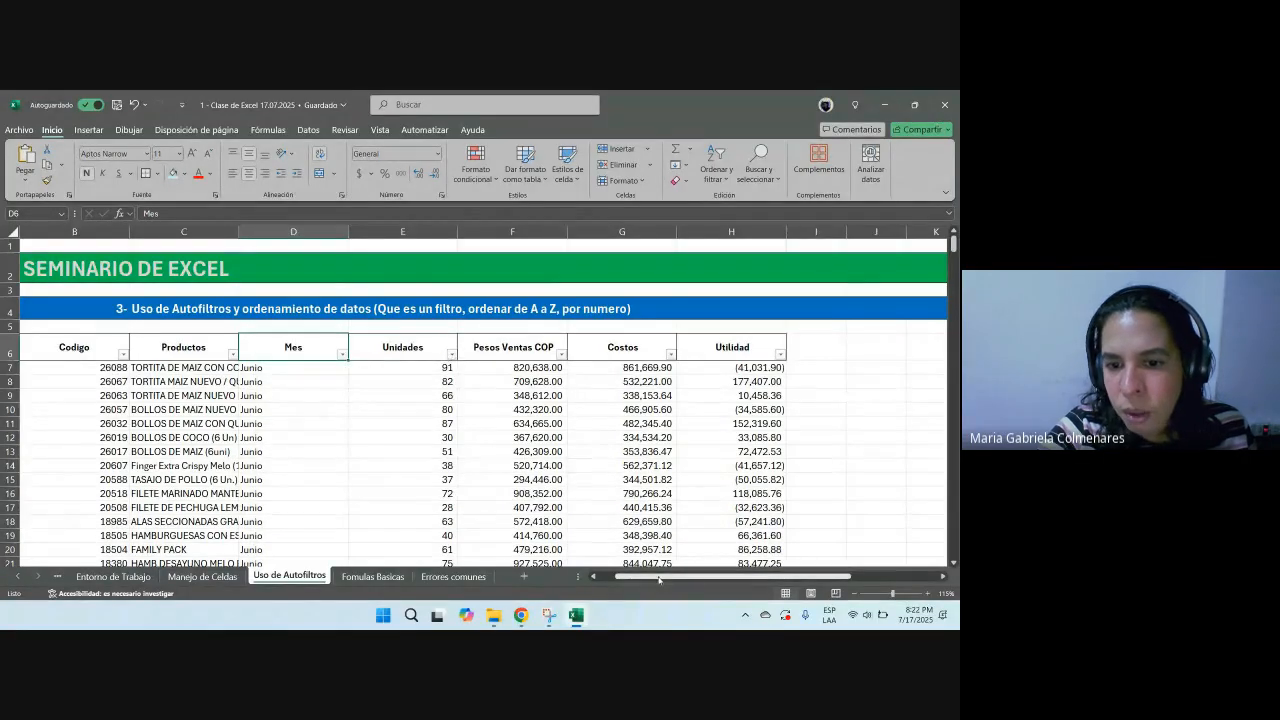
scroll(586, 549, left, 1)
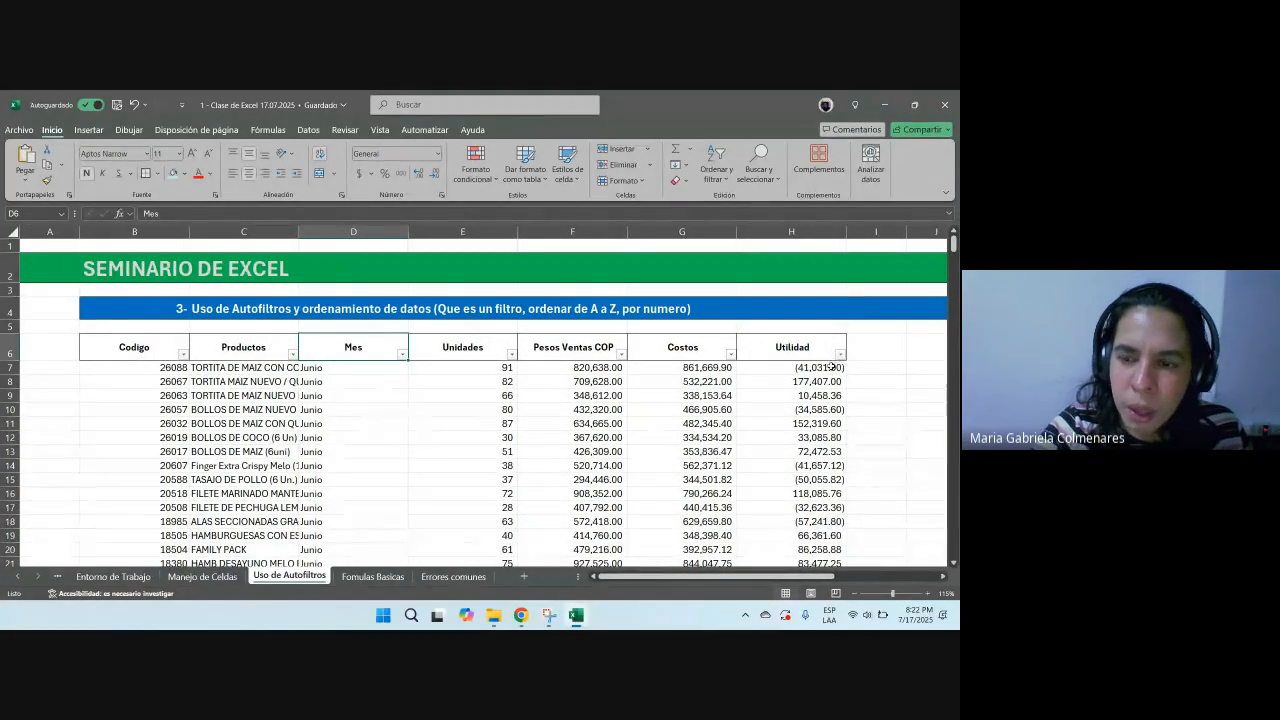
mouse_move(955, 246)
mouse_down()
mouse_move(924, 509)
mouse_move(940, 244)
mouse_up()
drag(160, 395, 700, 479)
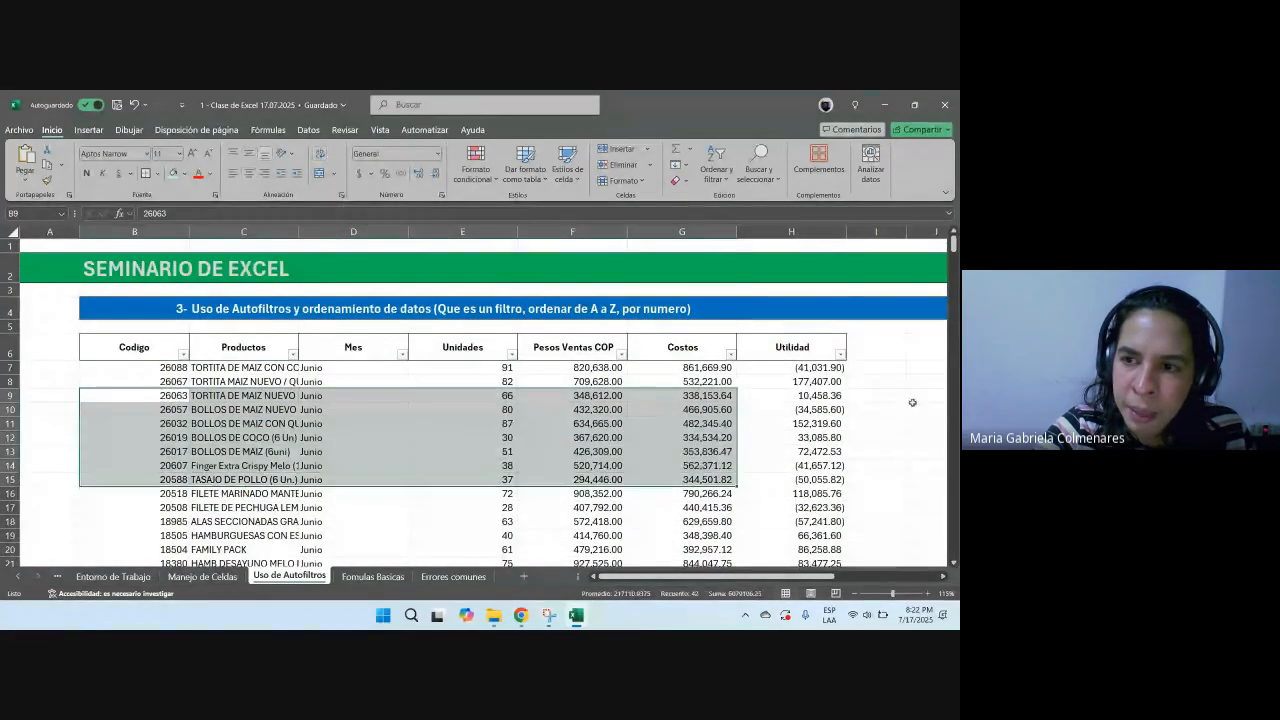
click(953, 258)
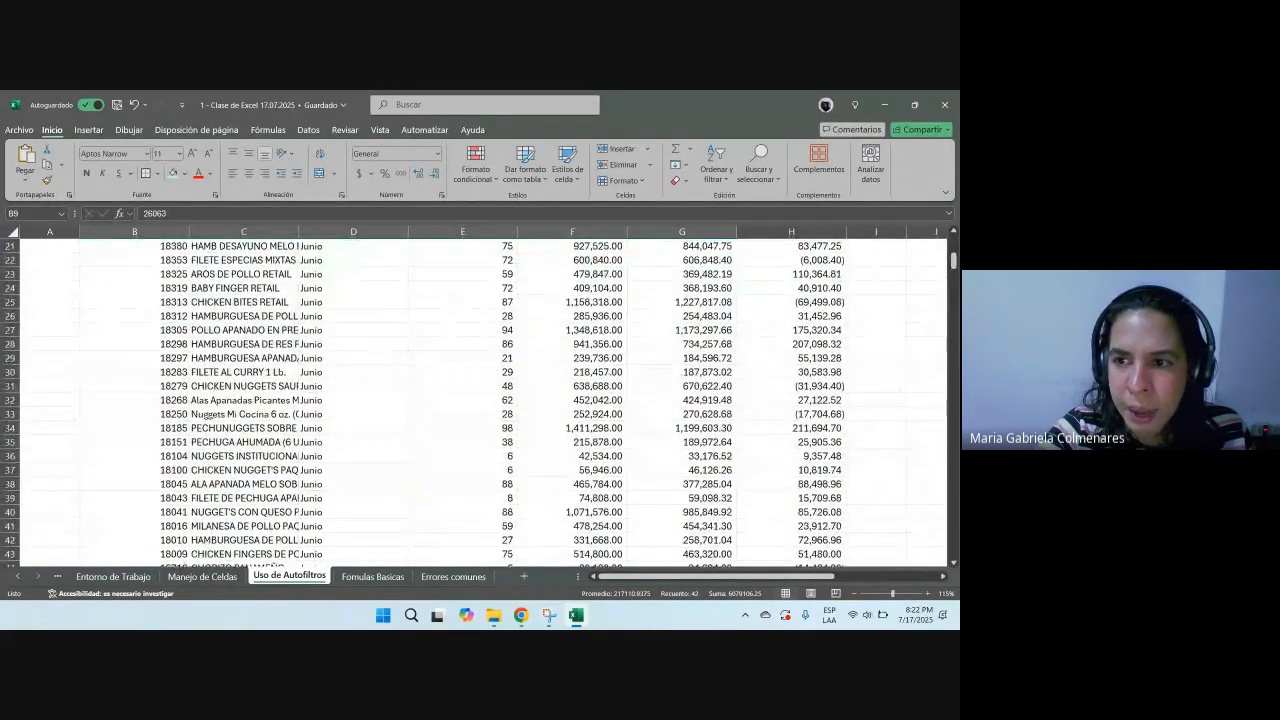
mouse_move(953, 258)
mouse_down()
mouse_move(953, 545)
mouse_move(953, 240)
mouse_up()
Step: Autofit the table's column widths, return to normal zoom, and narrow the Unidades column
drag(134, 347, 754, 535)
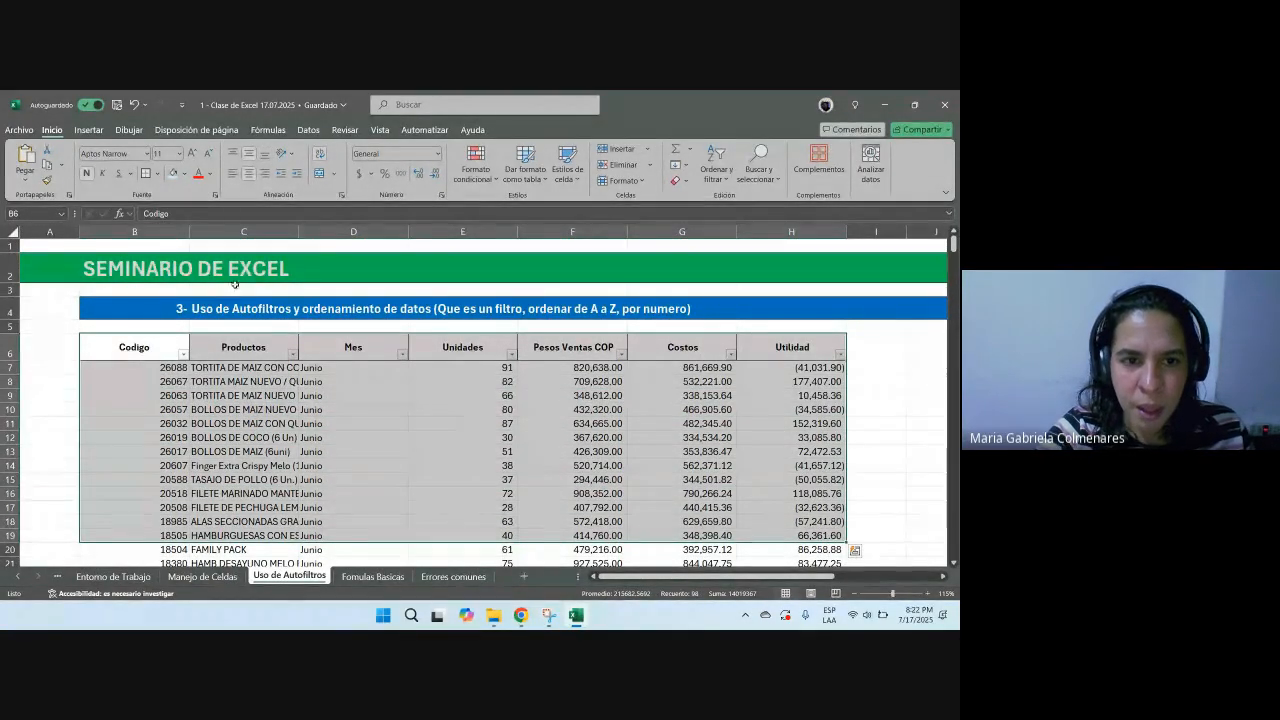
double_click(298, 232)
drag(204, 233, 141, 235)
click(156, 279)
scroll(578, 244, down, 1)
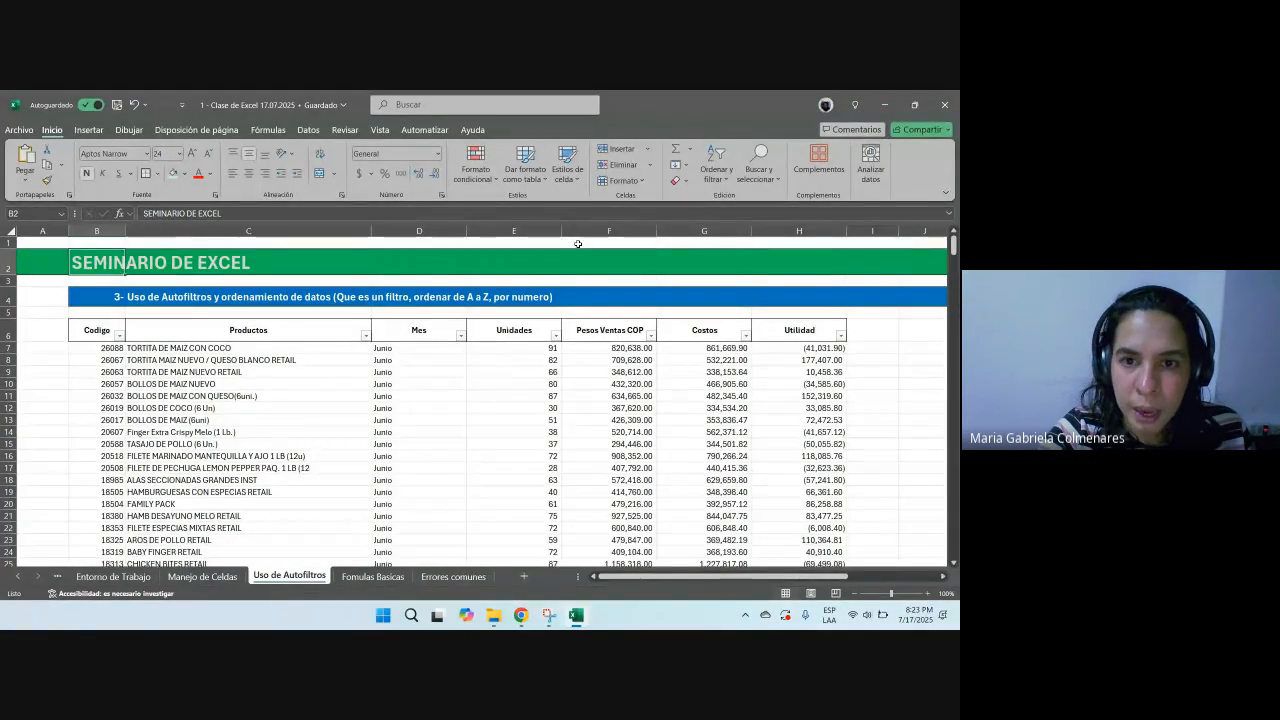
drag(561, 233, 438, 233)
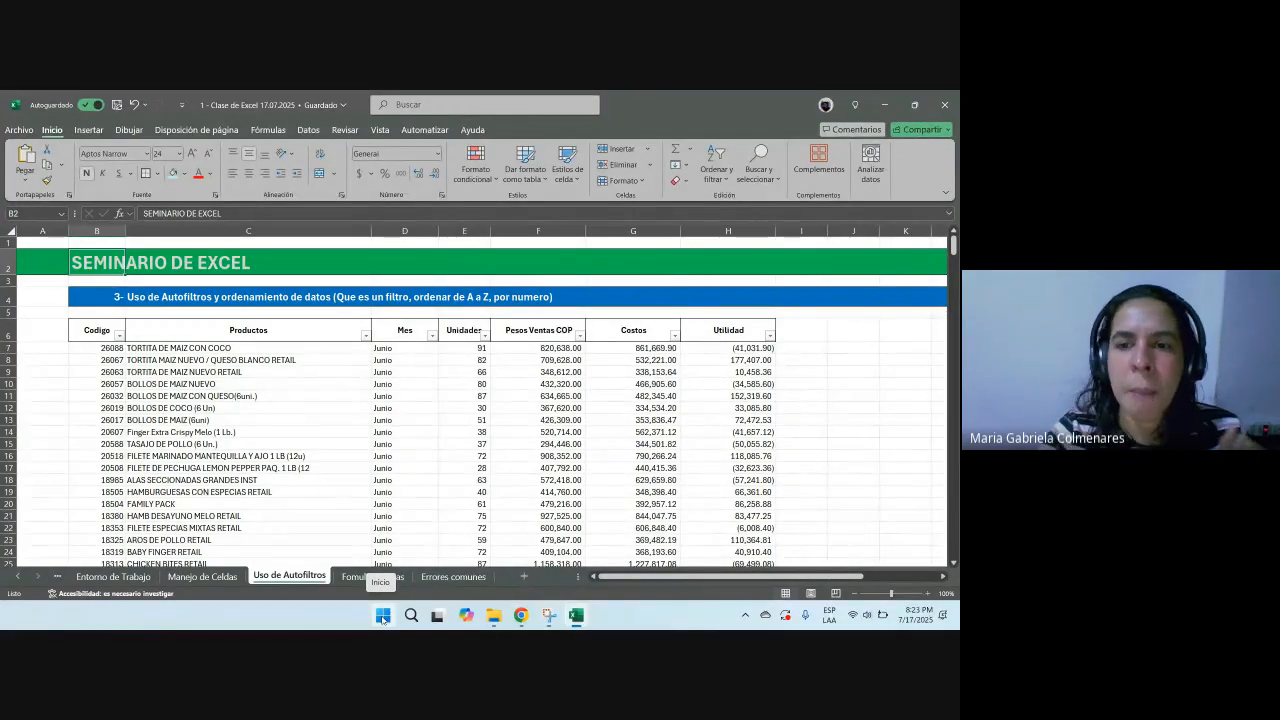
Step: Sort the table by Utilidad from largest to smallest using its filter
click(770, 336)
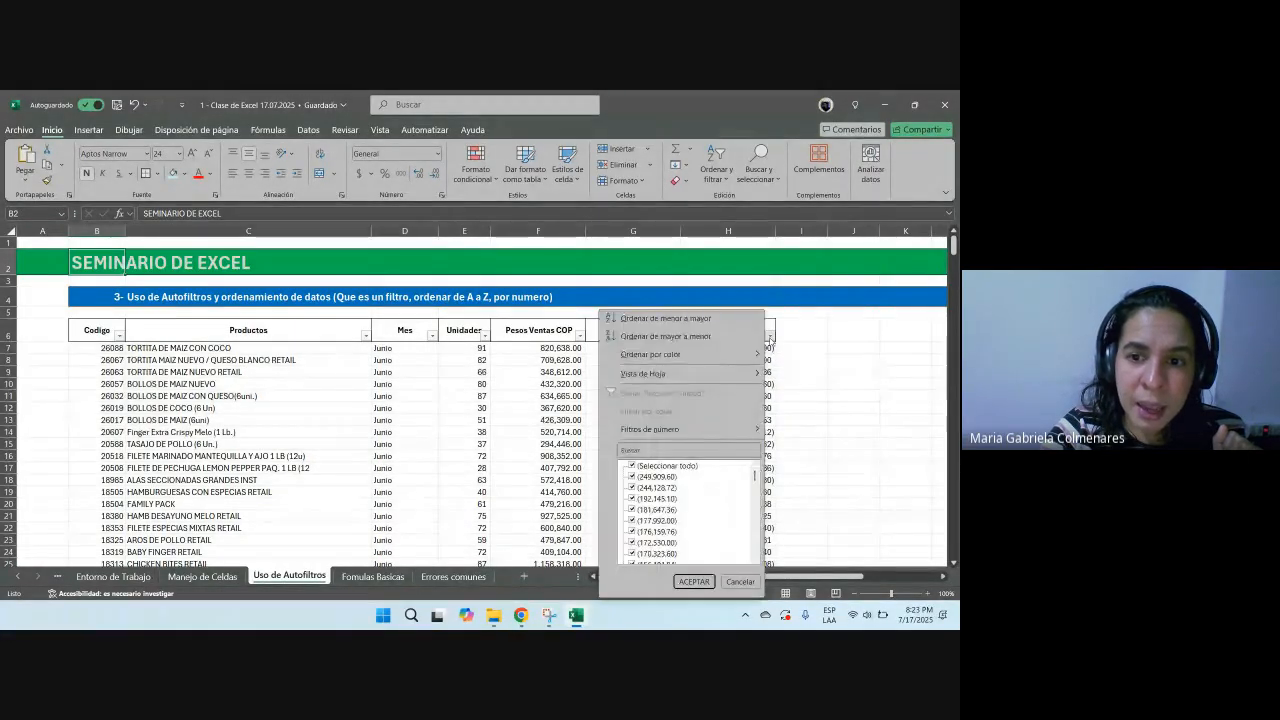
click(703, 337)
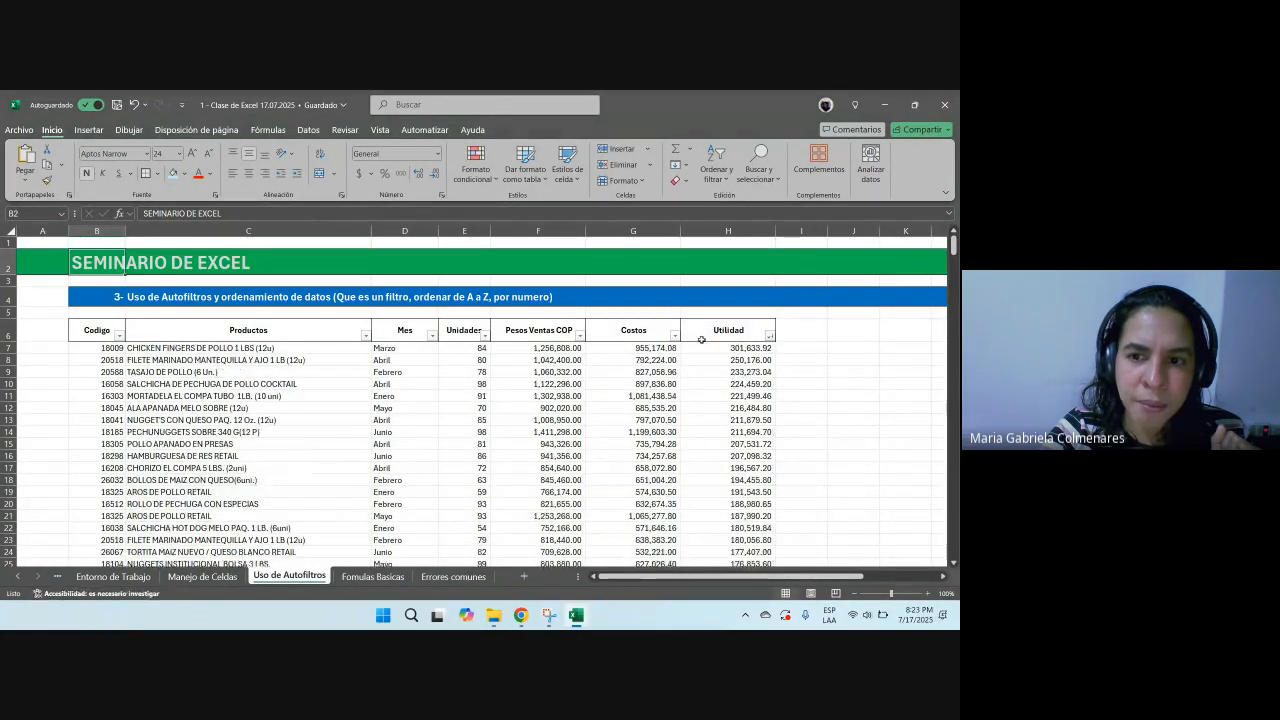
Step: Step across the cells of the top sorted row to examine that each record stayed together
click(713, 400)
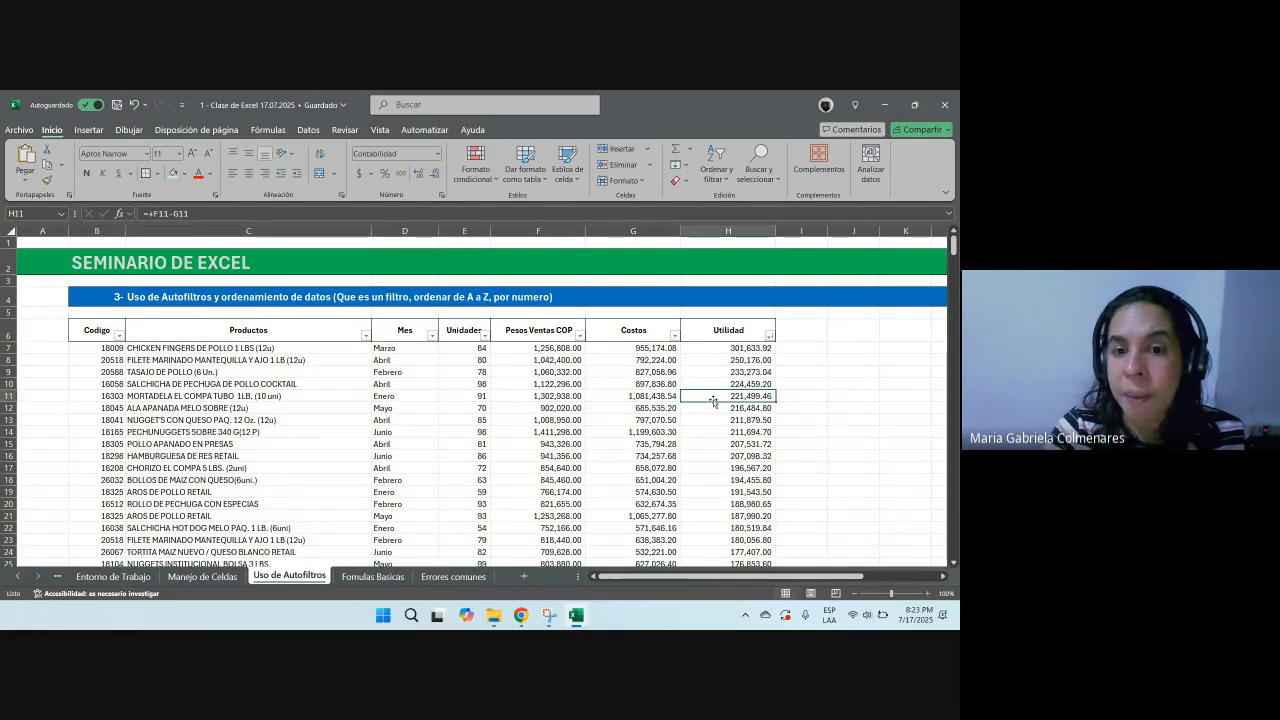
key(Up)
key(Up)
key(Up)
key(Left)
key(Left)
key(Left)
key(Left)
key(Left)
key(Left)
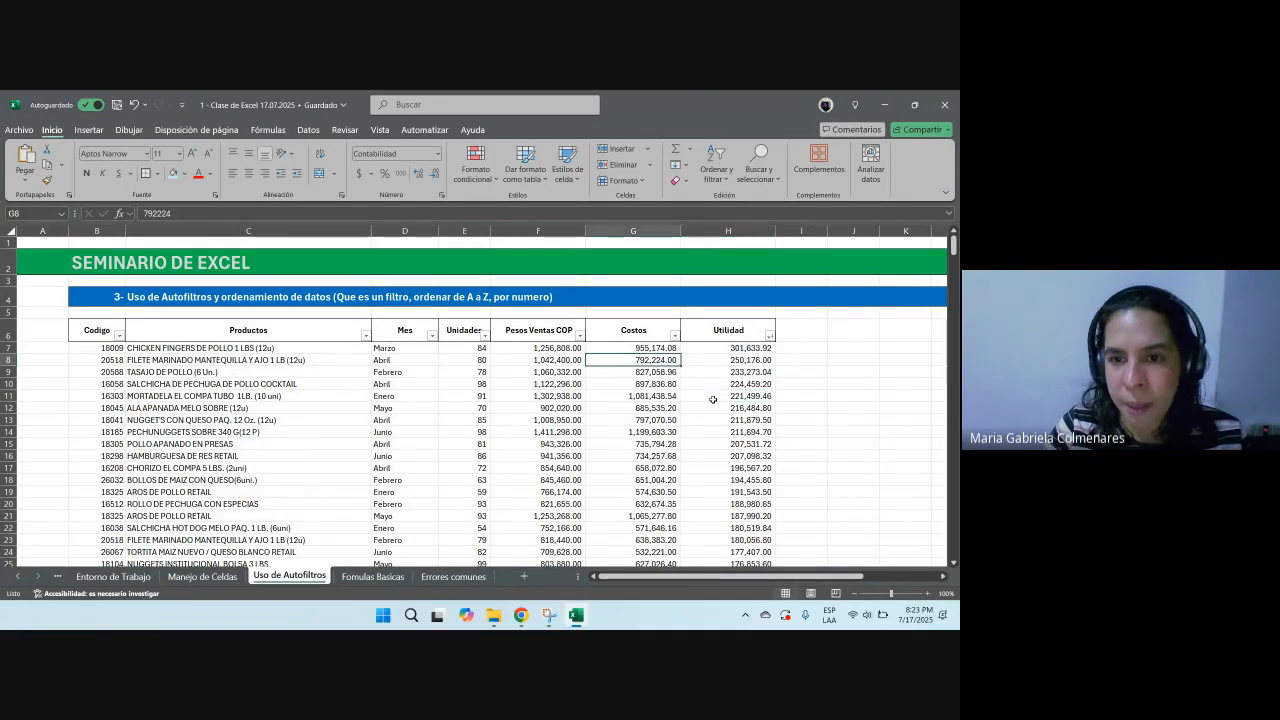
key(Up)
key(Right)
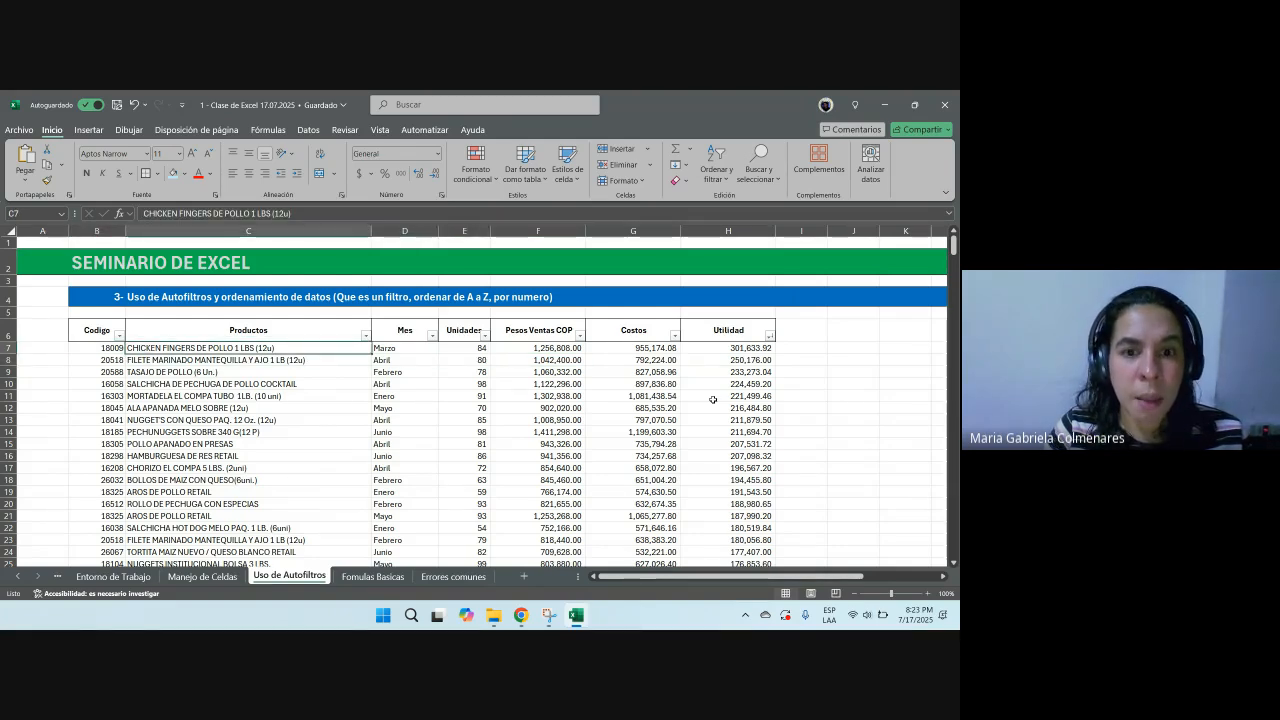
key(Right)
key(Right)
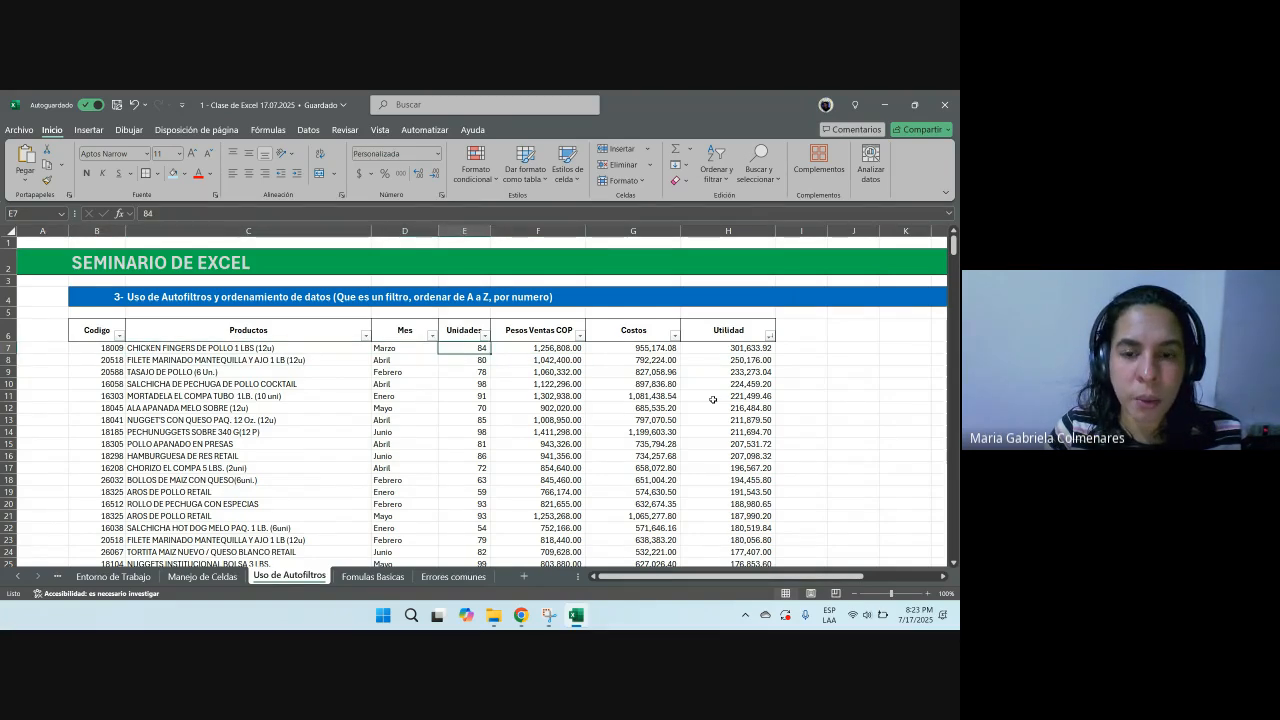
key(Right)
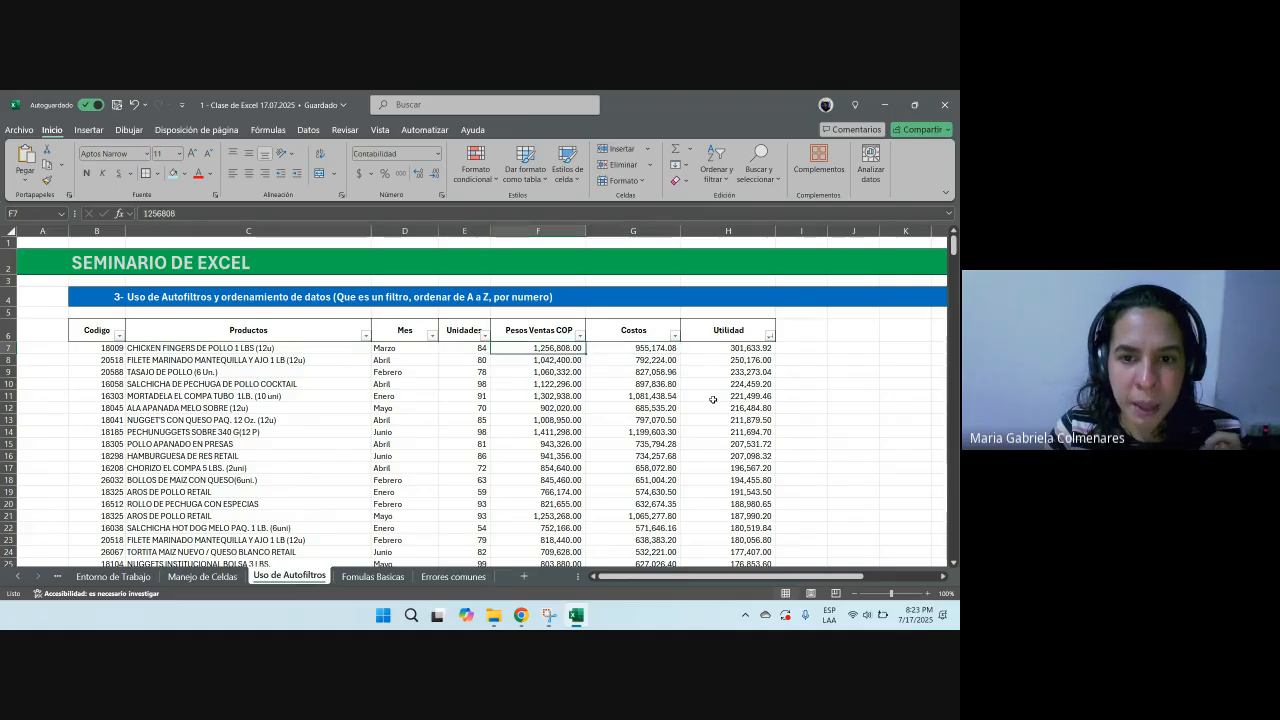
key(Right)
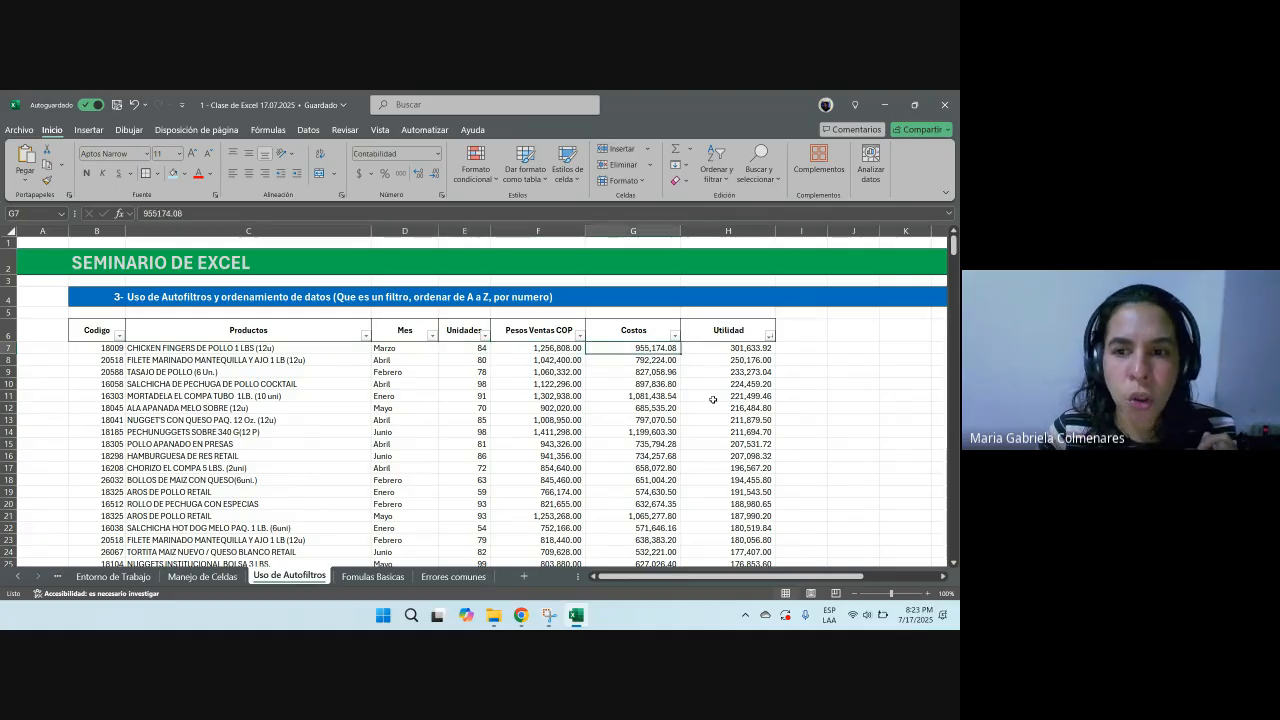
key(Right)
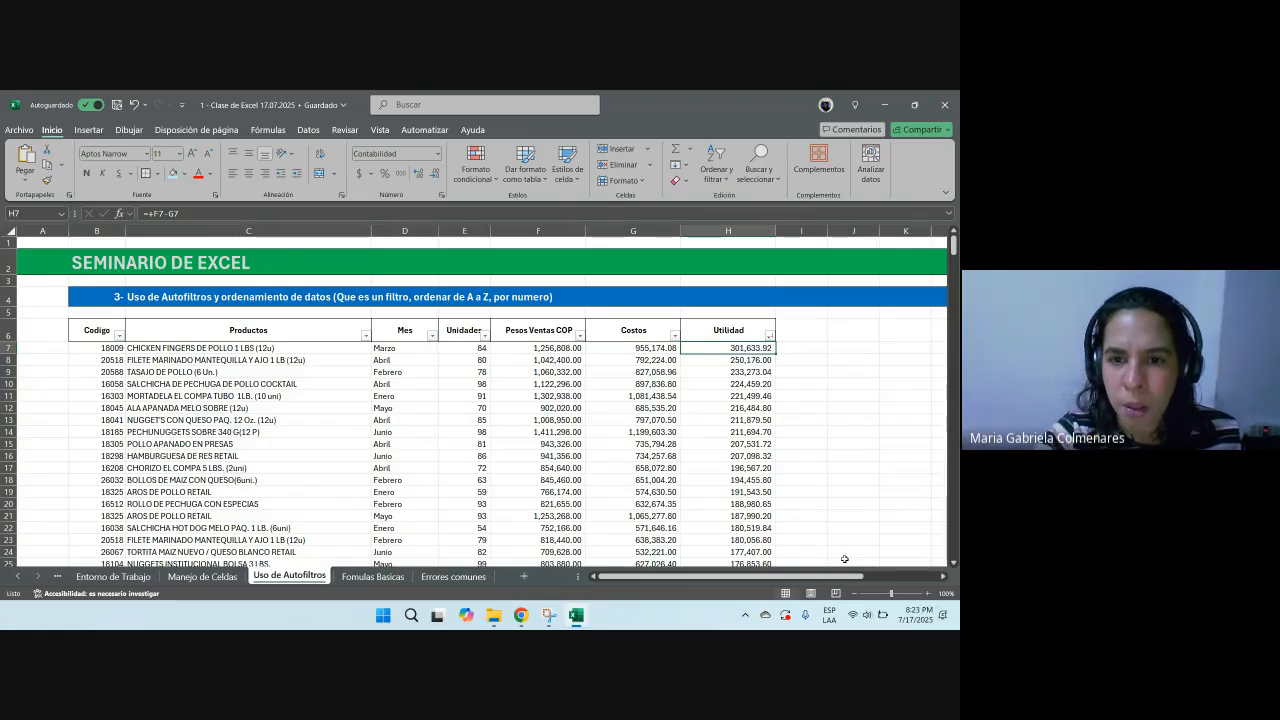
Step: Sort the table by Pesos Ventas COP from largest to smallest using its filter
click(703, 335)
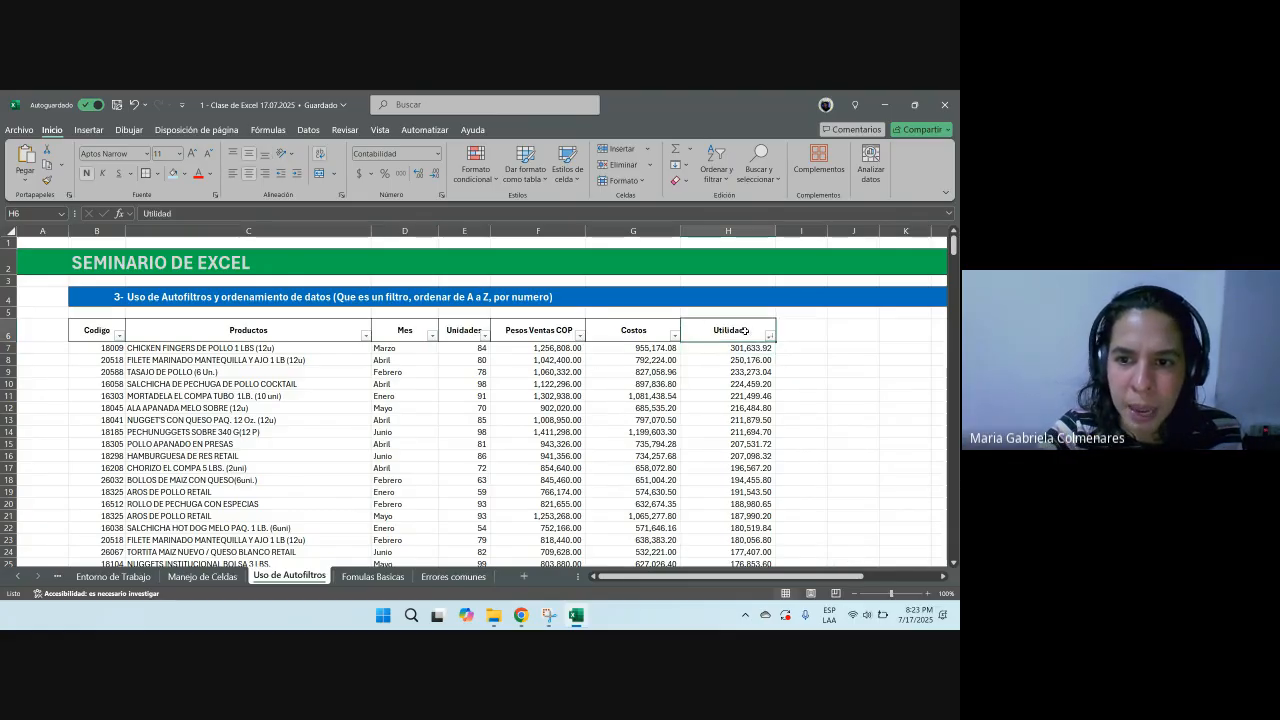
click(566, 331)
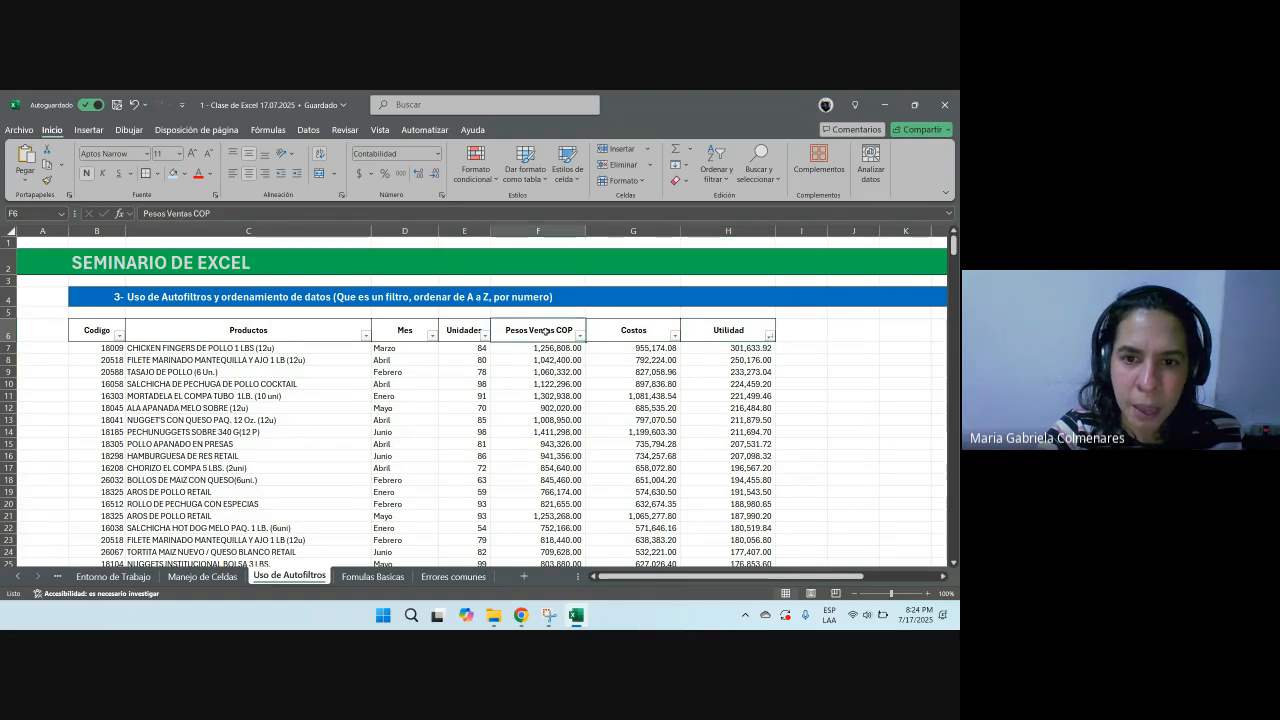
click(579, 337)
click(579, 337)
drag(540, 331, 555, 492)
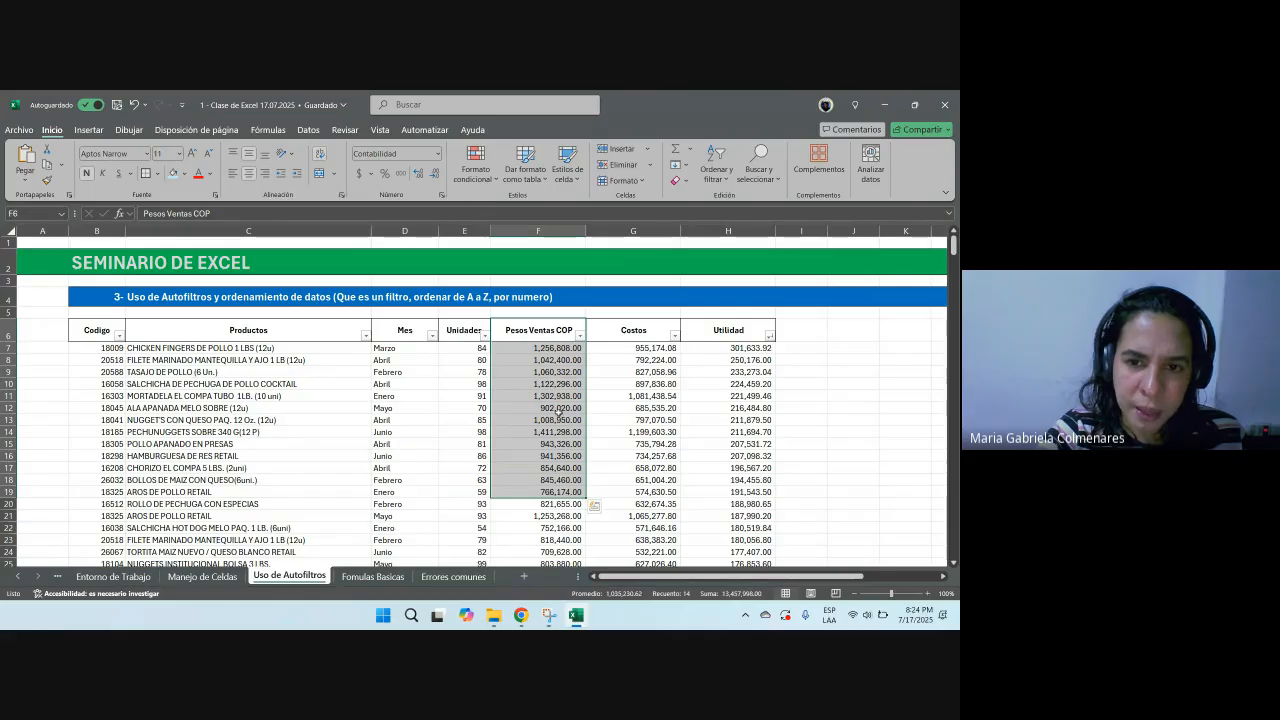
click(579, 337)
click(560, 337)
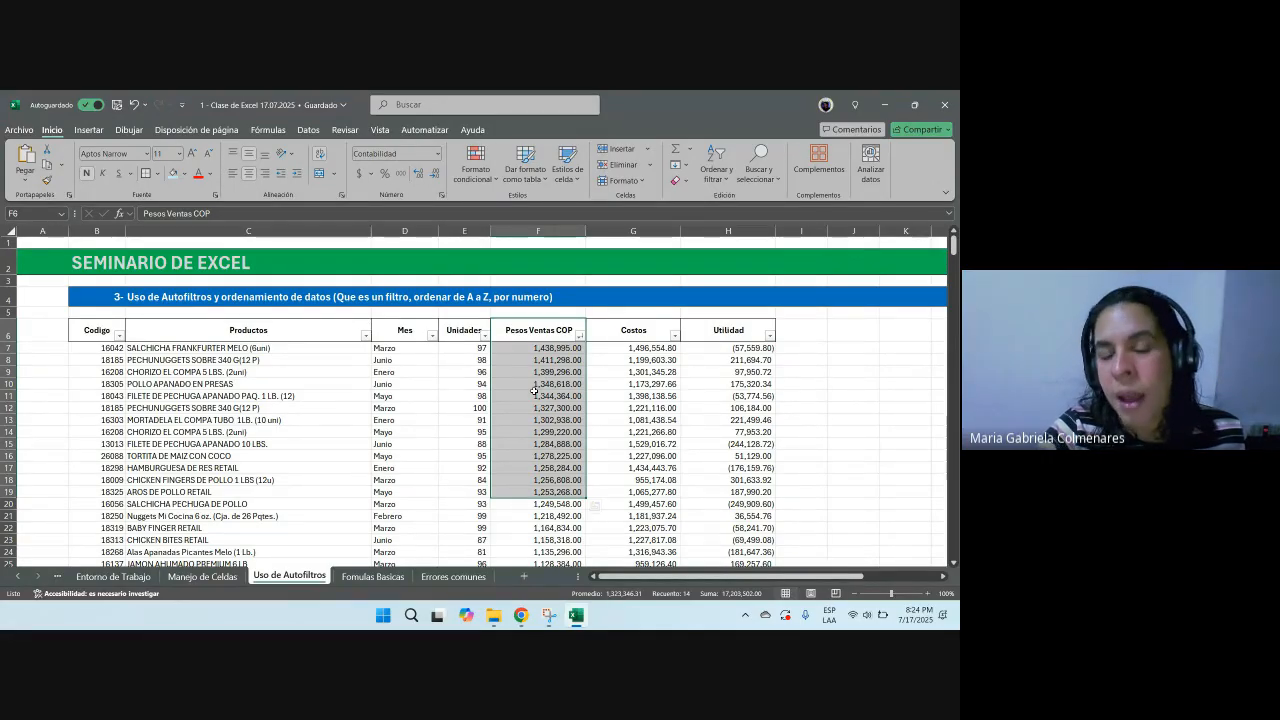
Step: Step across the cells of the top row to examine the re-sorted records
click(534, 388)
click(537, 349)
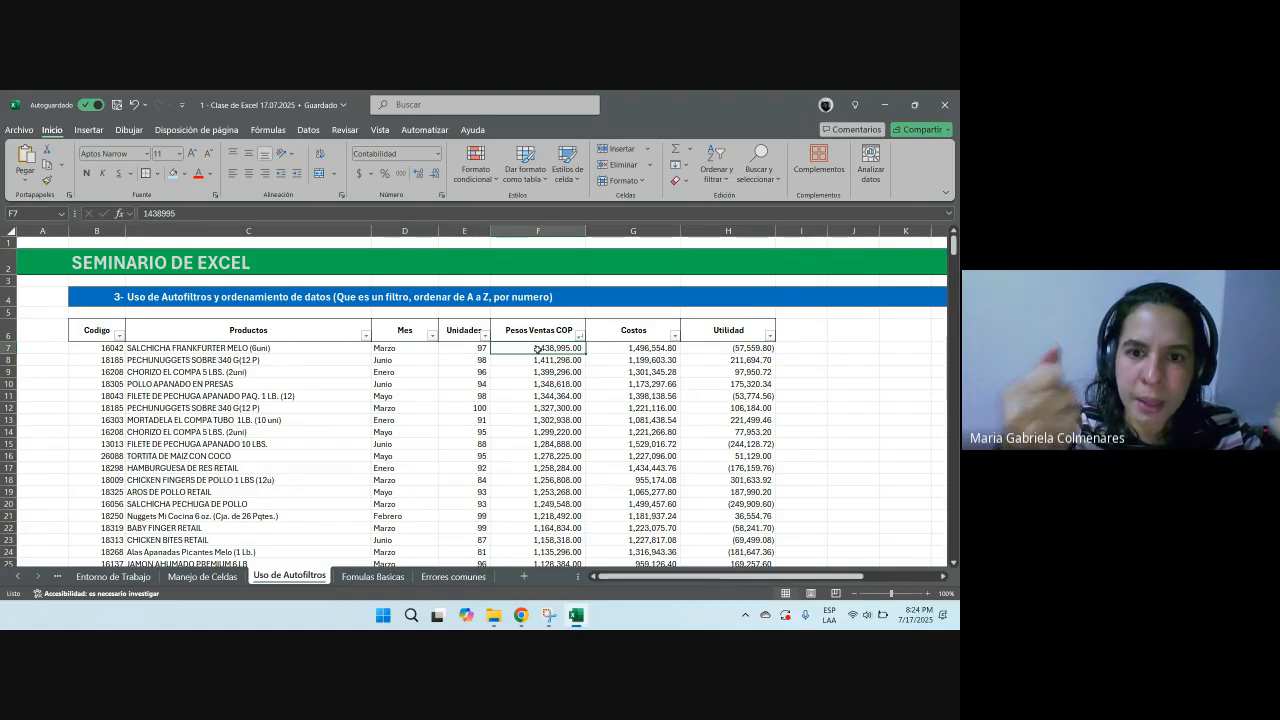
key(Left)
key(Left)
key(Left)
key(Left)
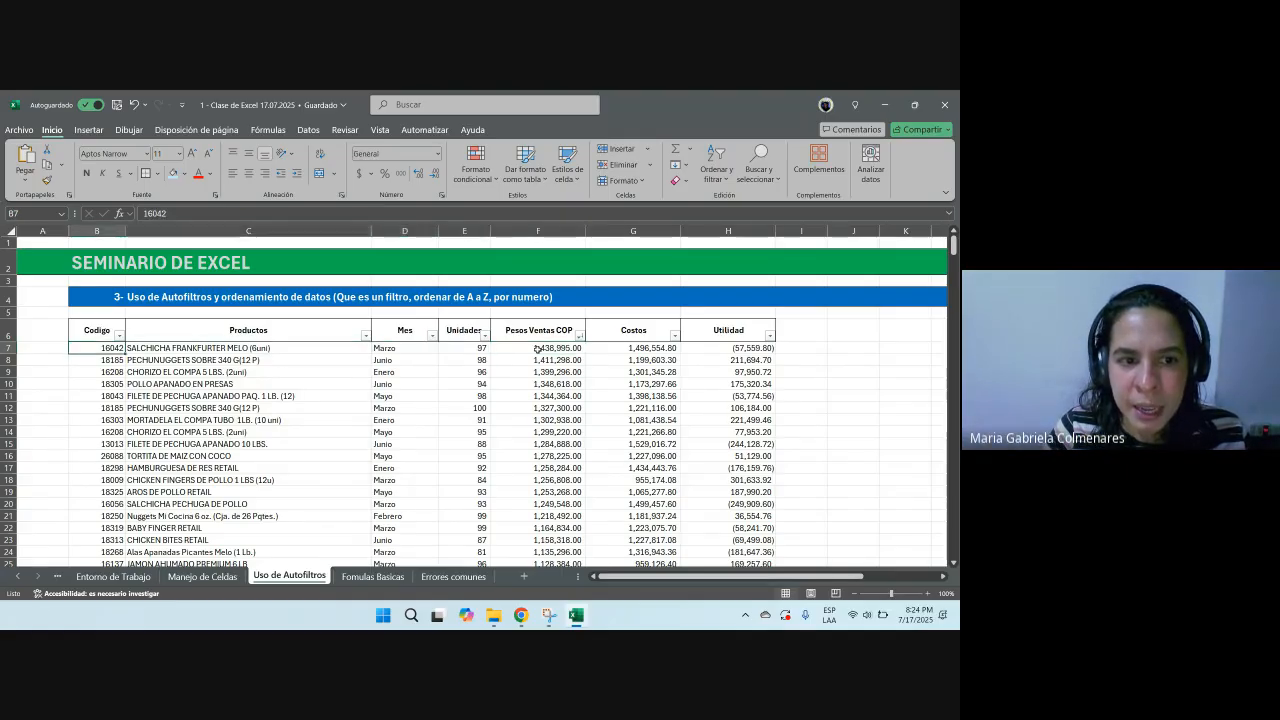
key(Right)
key(Right)
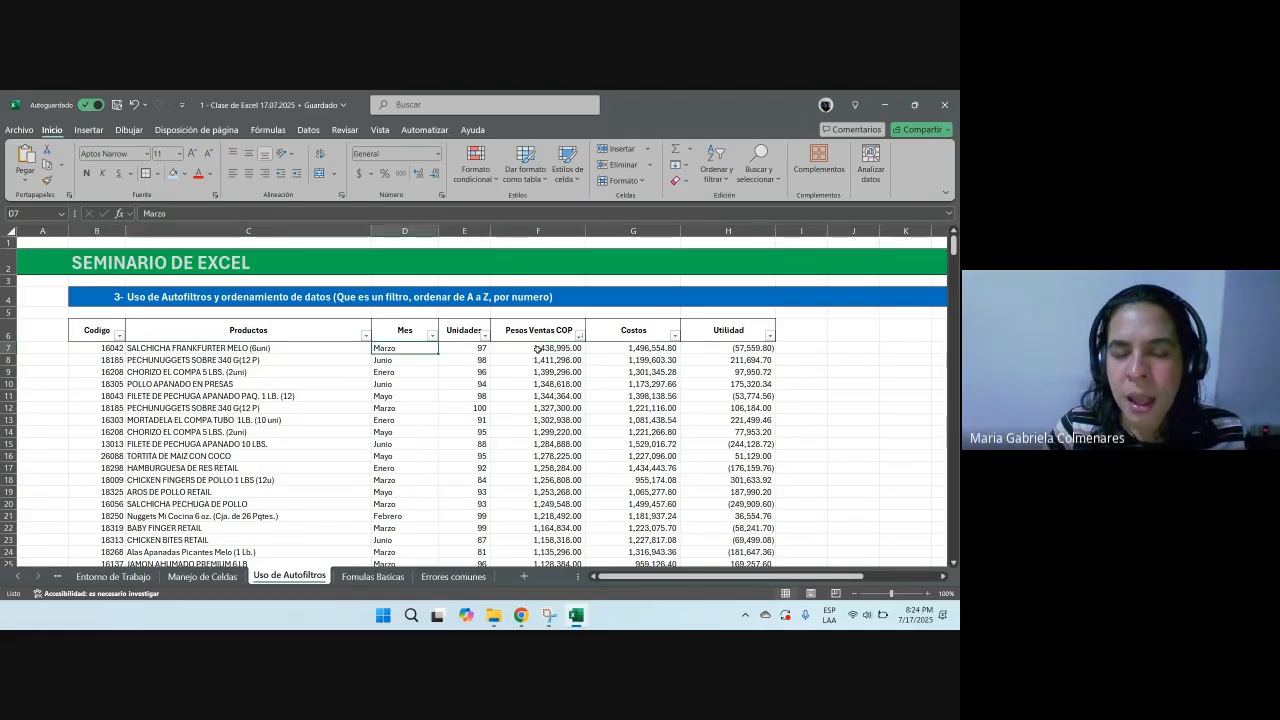
click(537, 348)
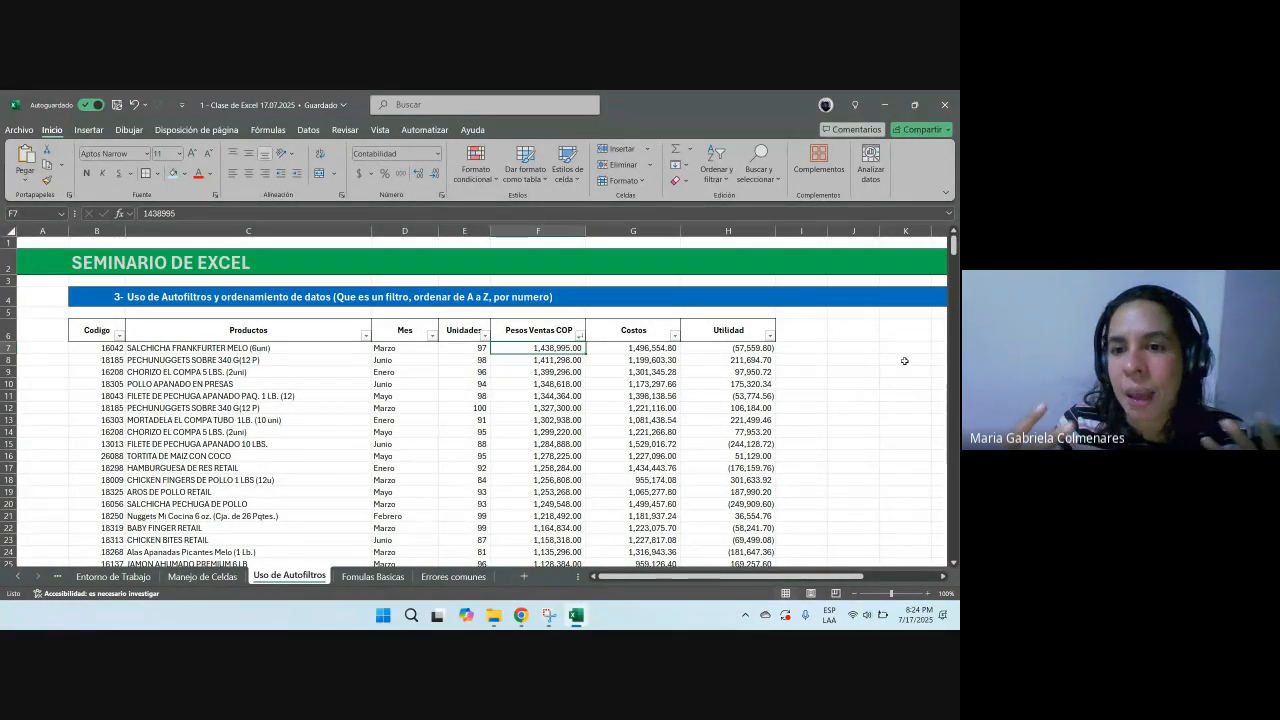
key(Right)
key(Right)
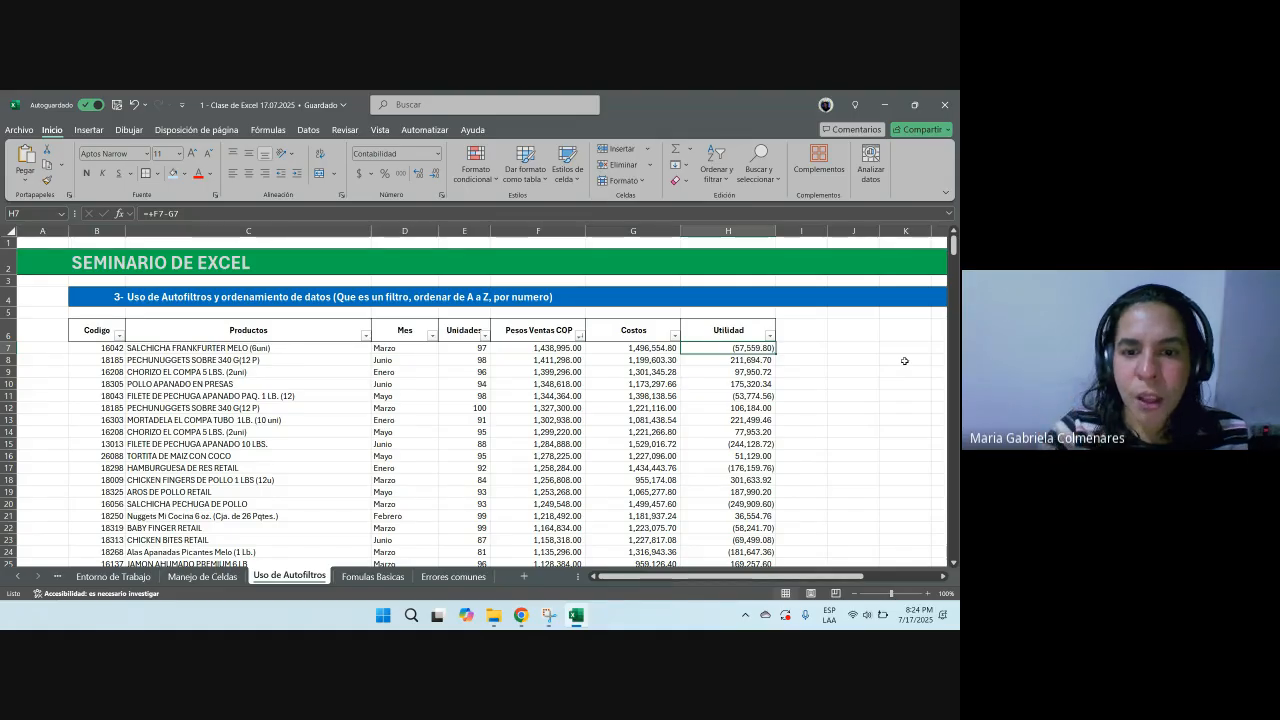
mouse_move(521, 615)
click(585, 565)
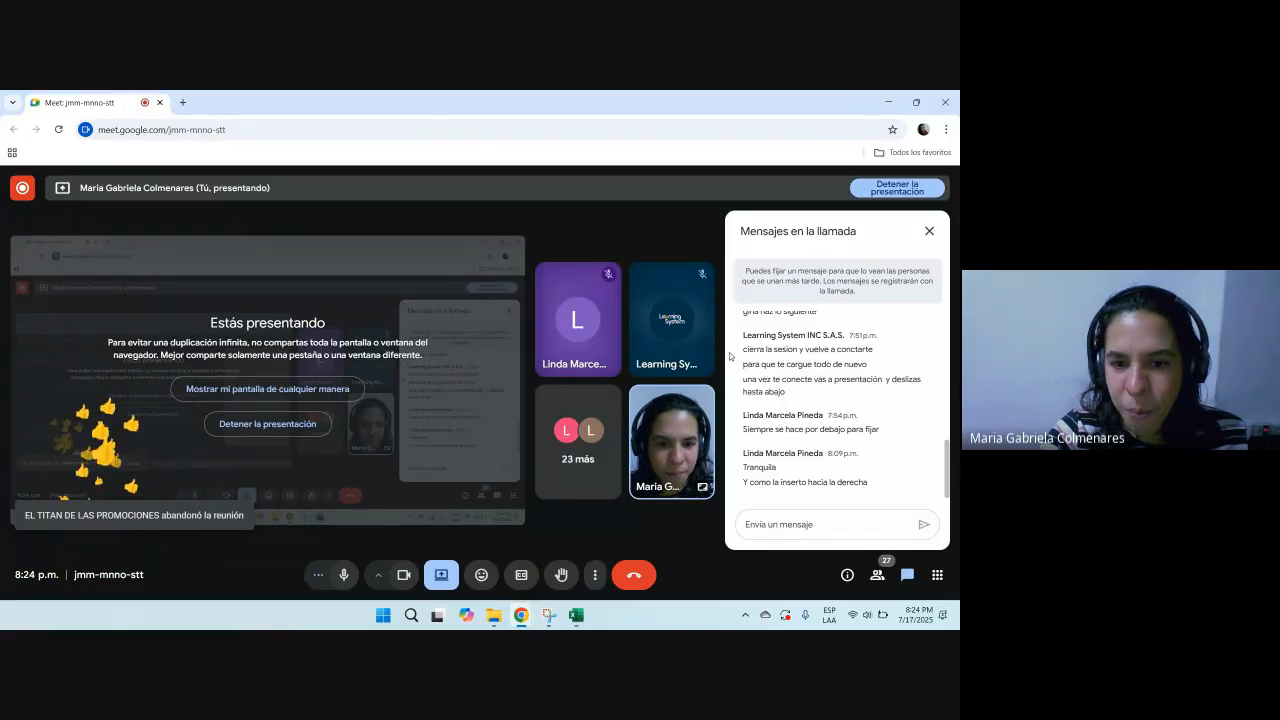
key(alt+Tab)
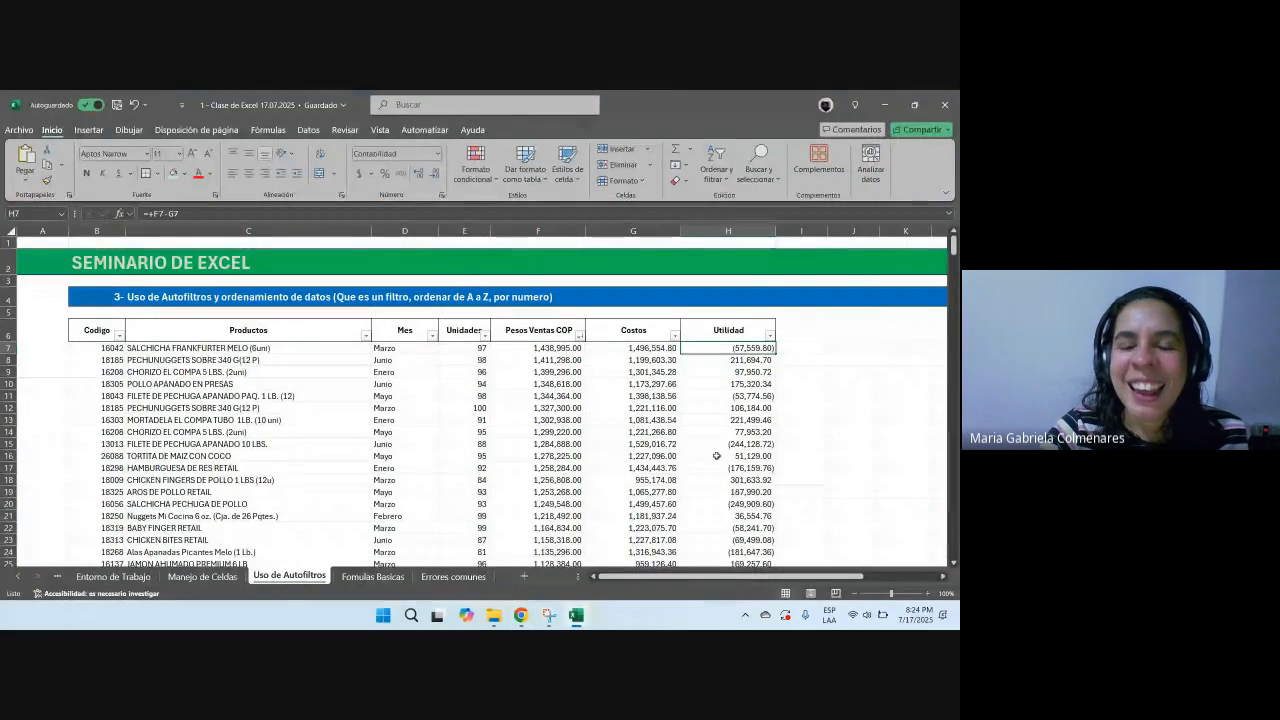
click(524, 407)
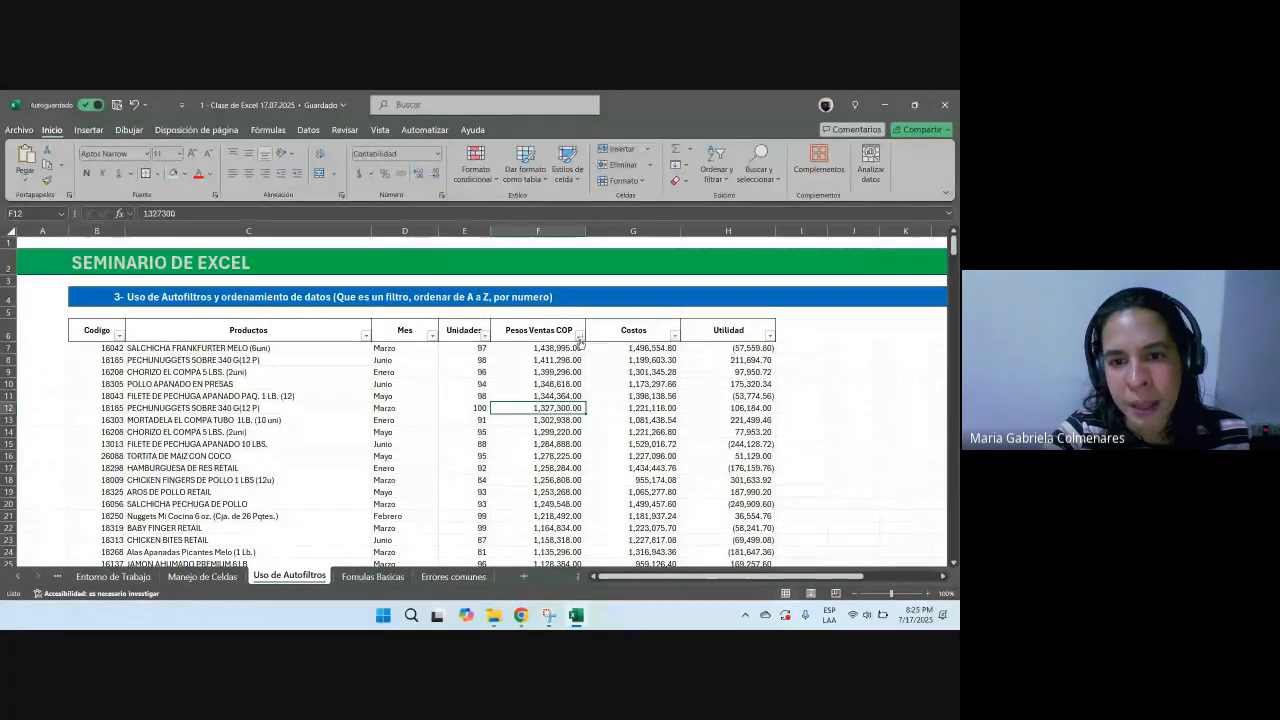
Step: Examine the values of the top sorted rows and the Utilidad filter options without applying anything
drag(555, 348, 550, 396)
drag(552, 348, 820, 356)
key(F2)
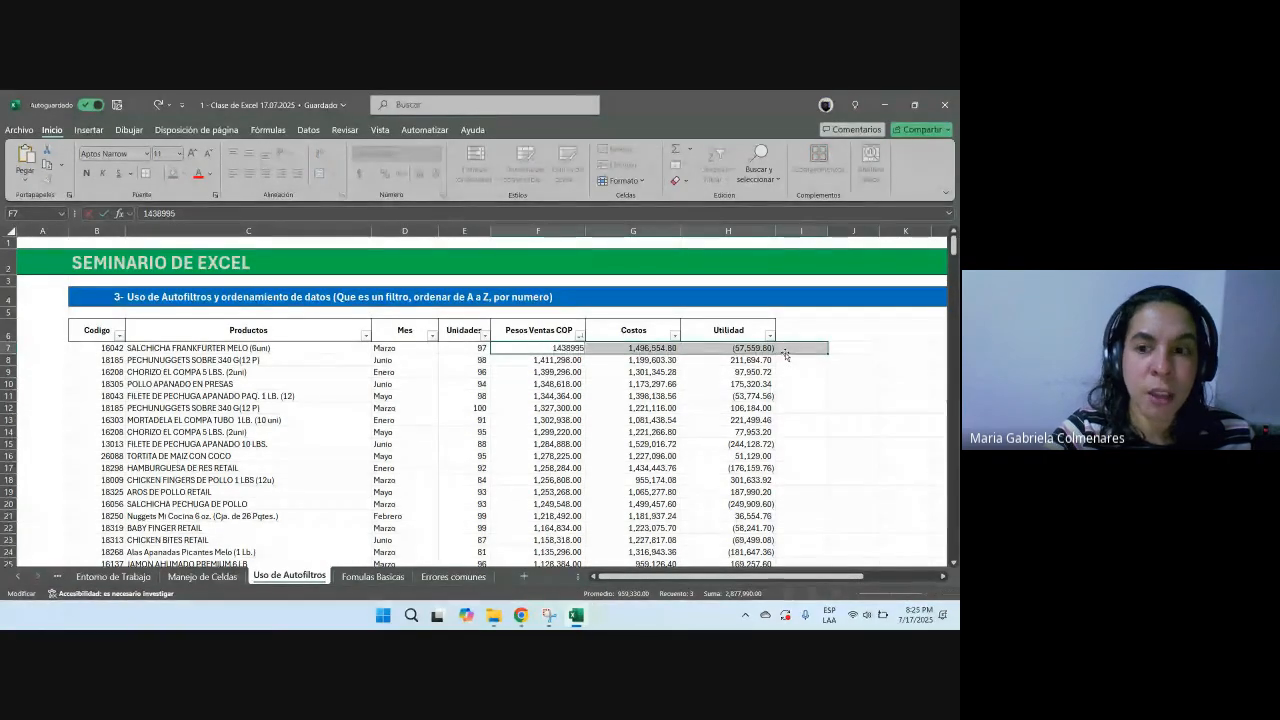
click(695, 369)
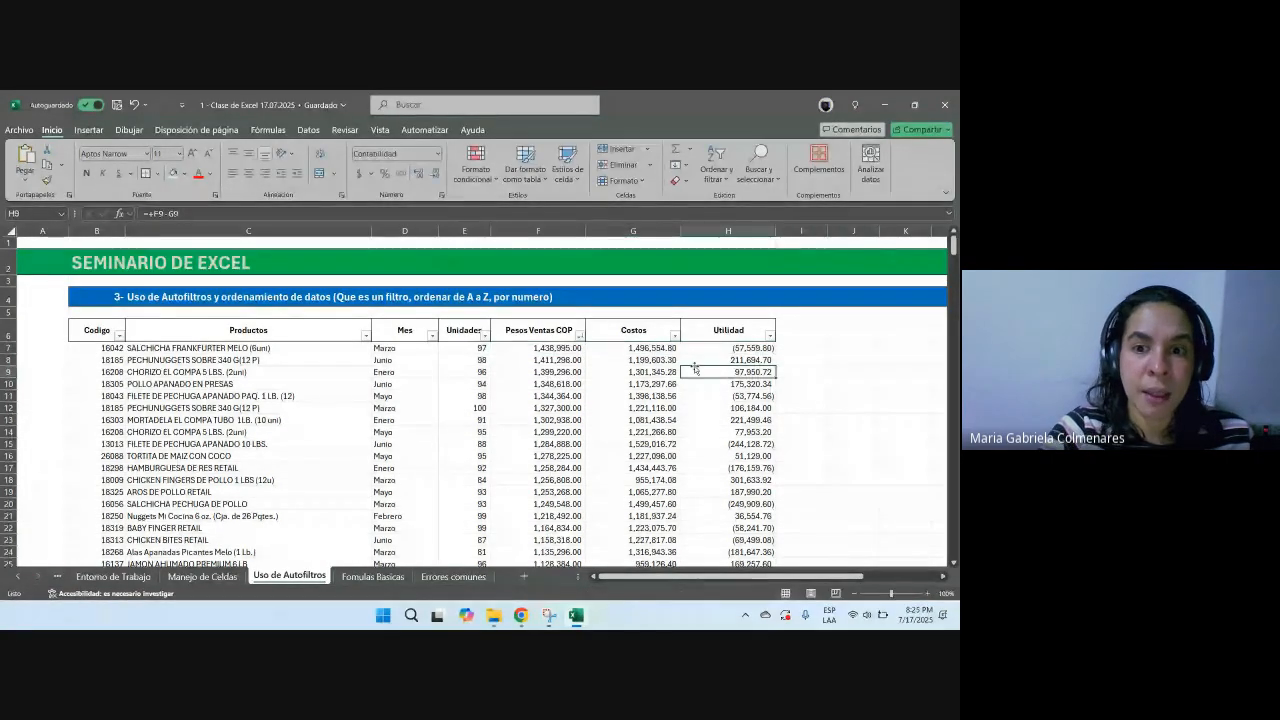
click(769, 335)
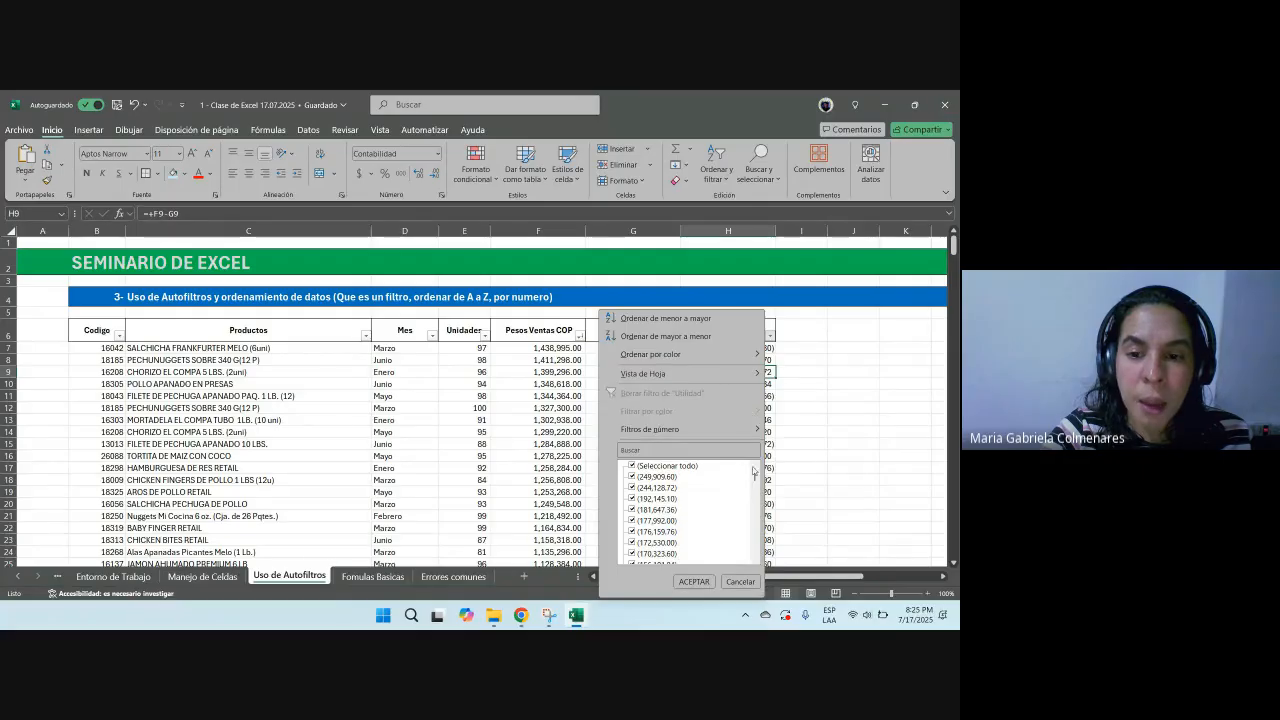
click(694, 581)
Step: Sort the table by Productos from A to Z using its filter
click(280, 418)
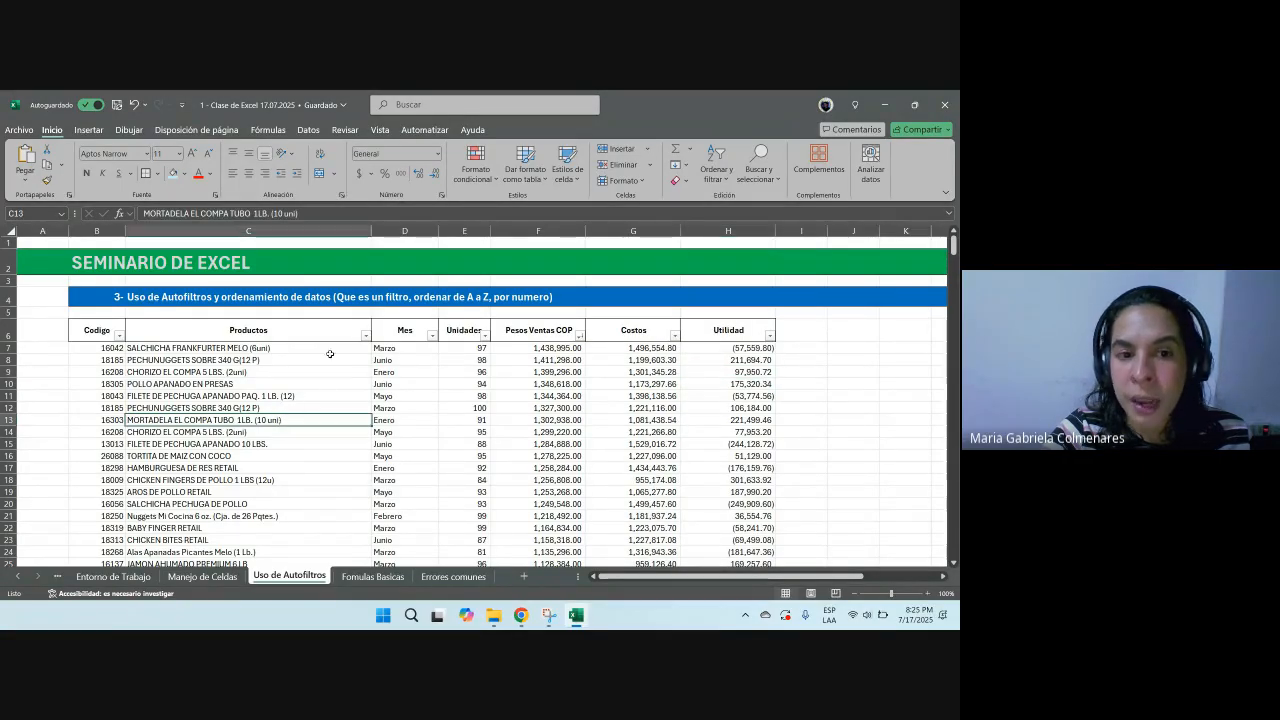
click(366, 336)
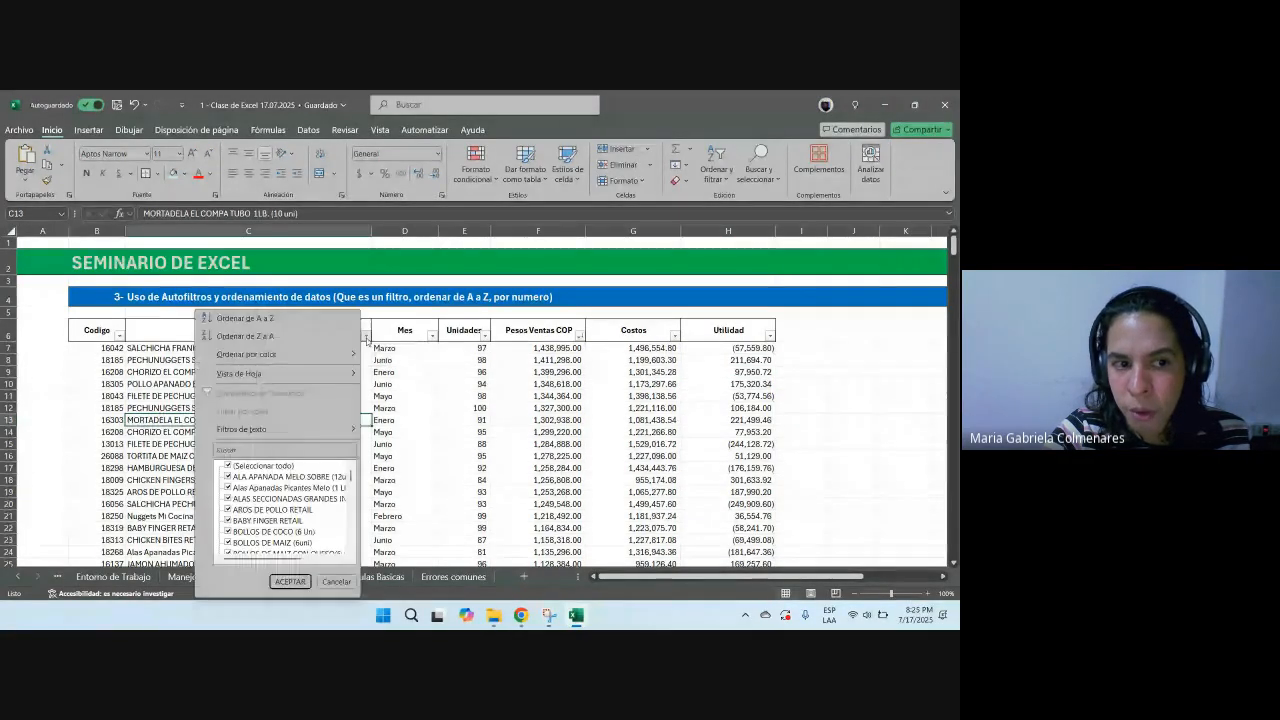
click(488, 356)
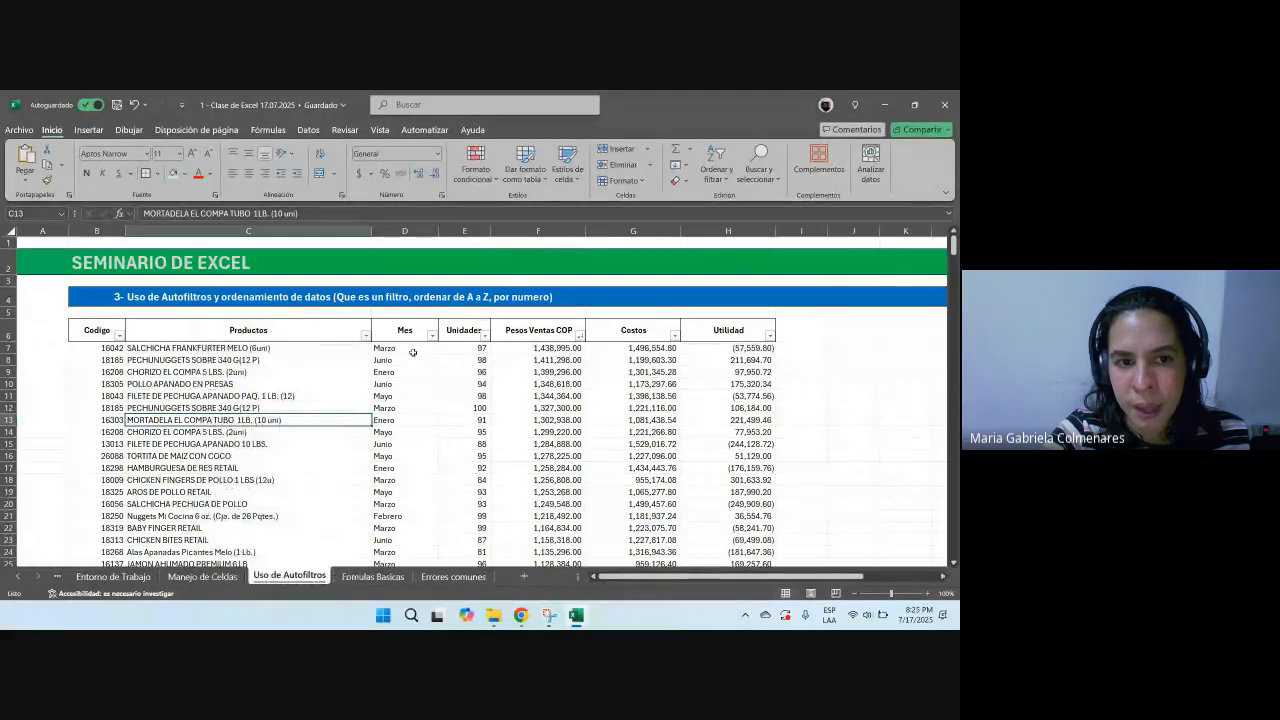
click(248, 231)
click(312, 332)
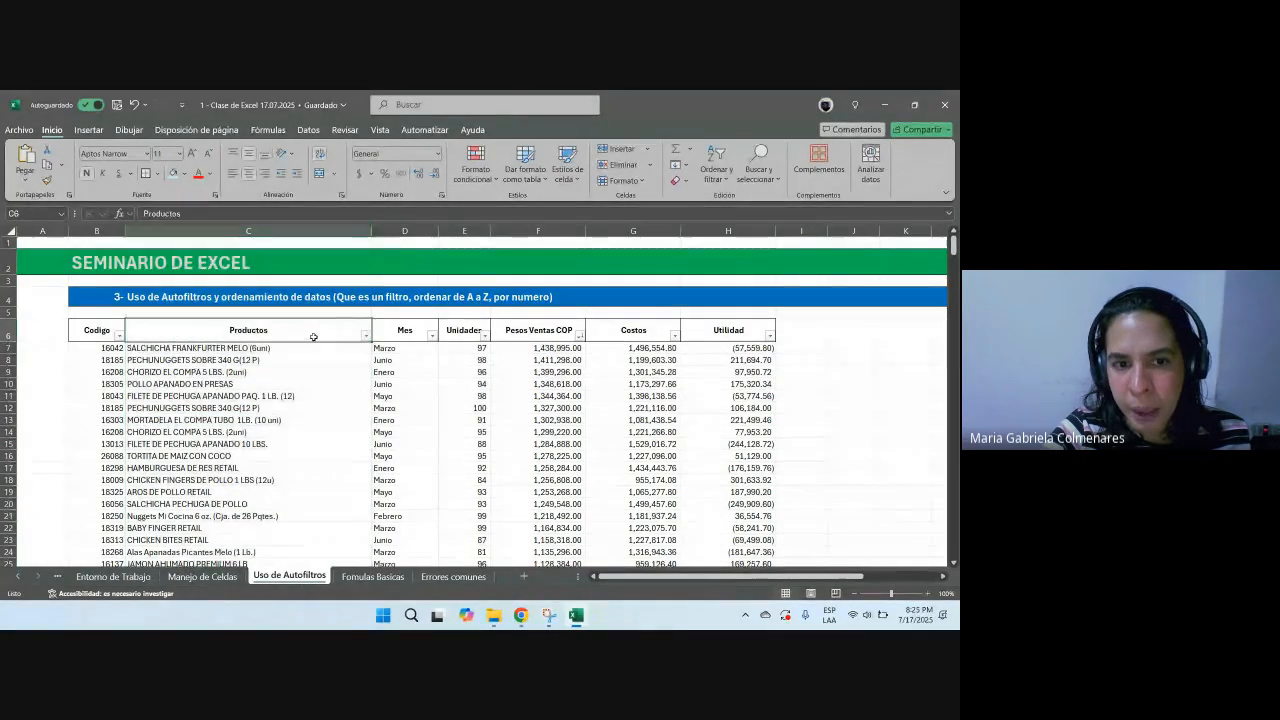
click(365, 336)
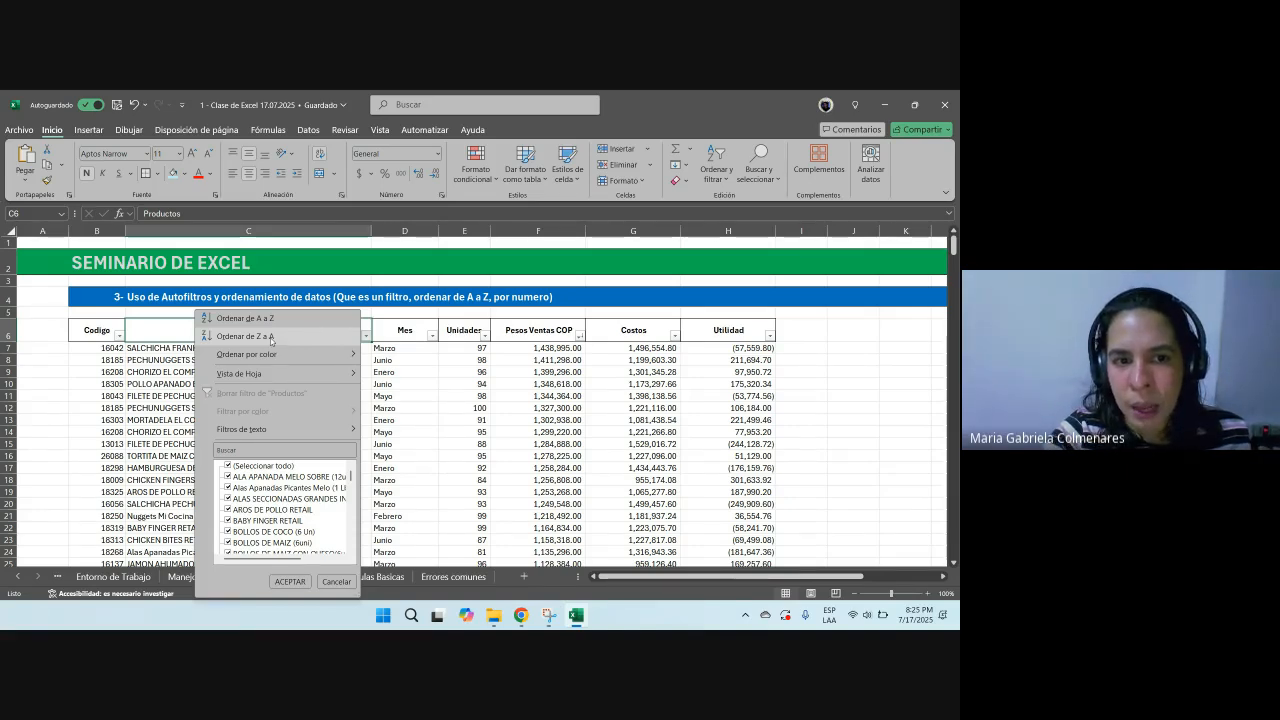
click(245, 318)
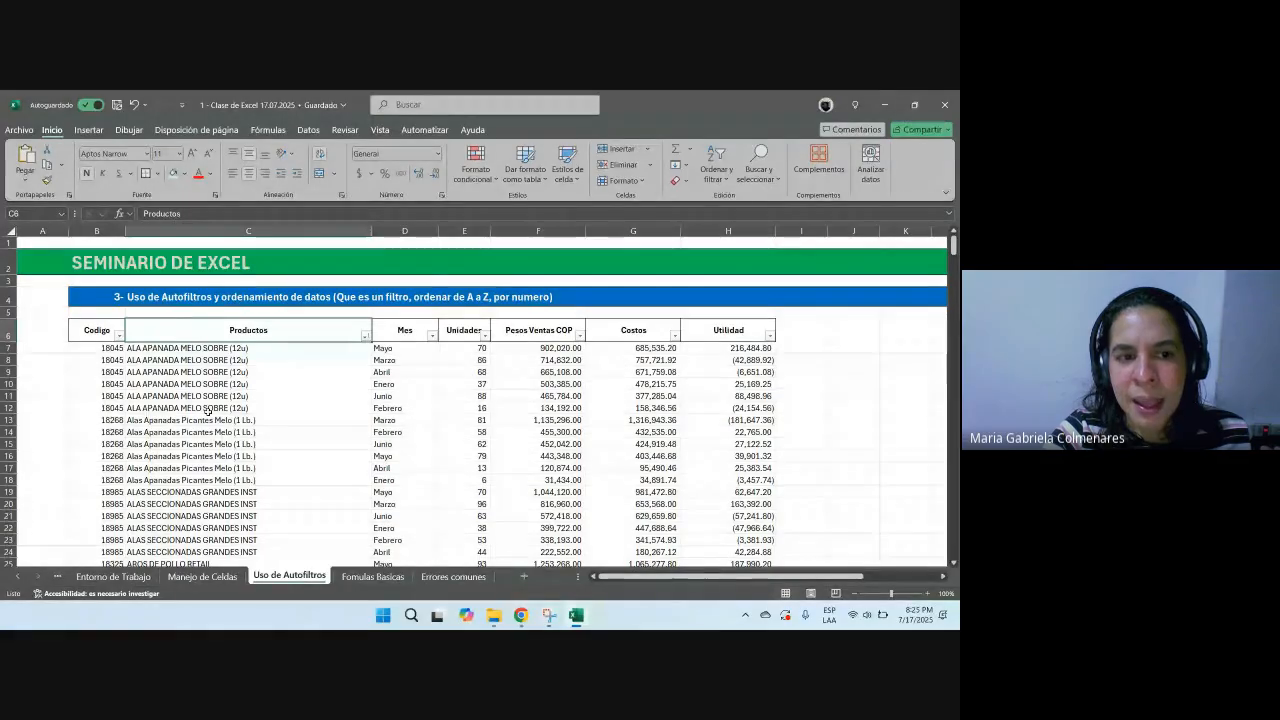
Step: Select the block of rows for individual products to examine how each product's records are grouped
drag(110, 347, 737, 406)
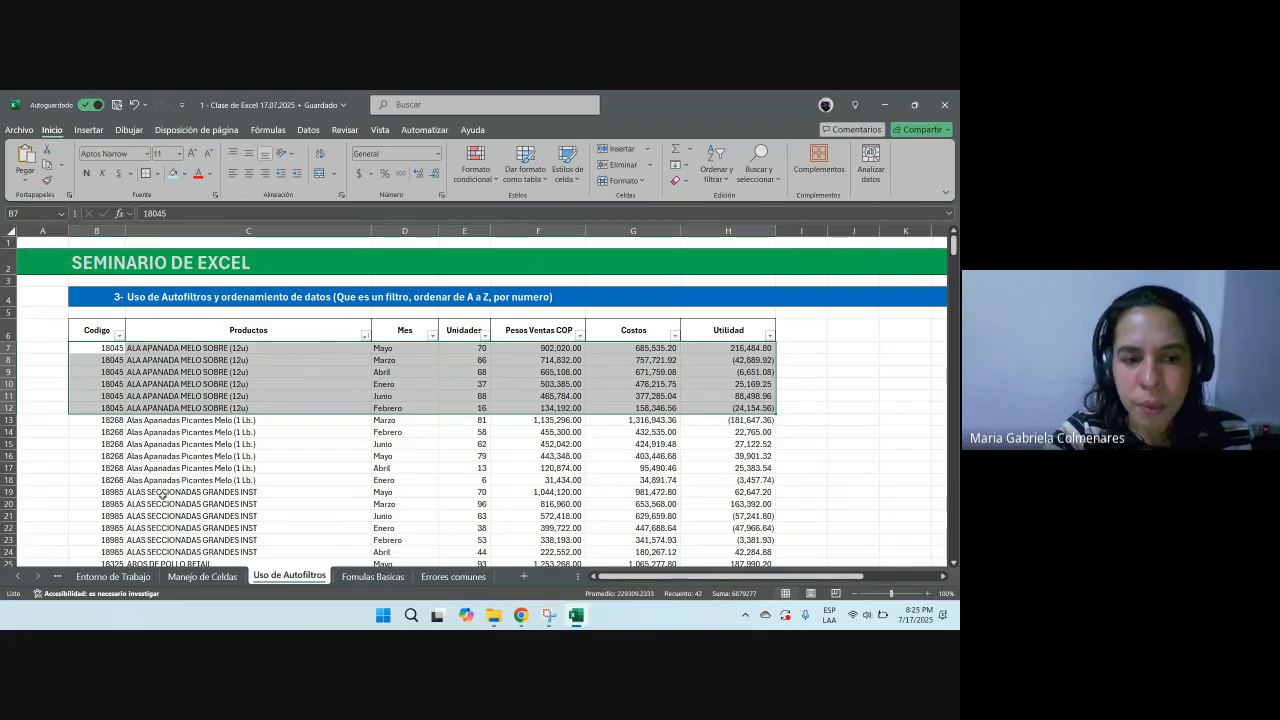
scroll(243, 399, down, 1)
scroll(243, 399, down, 5)
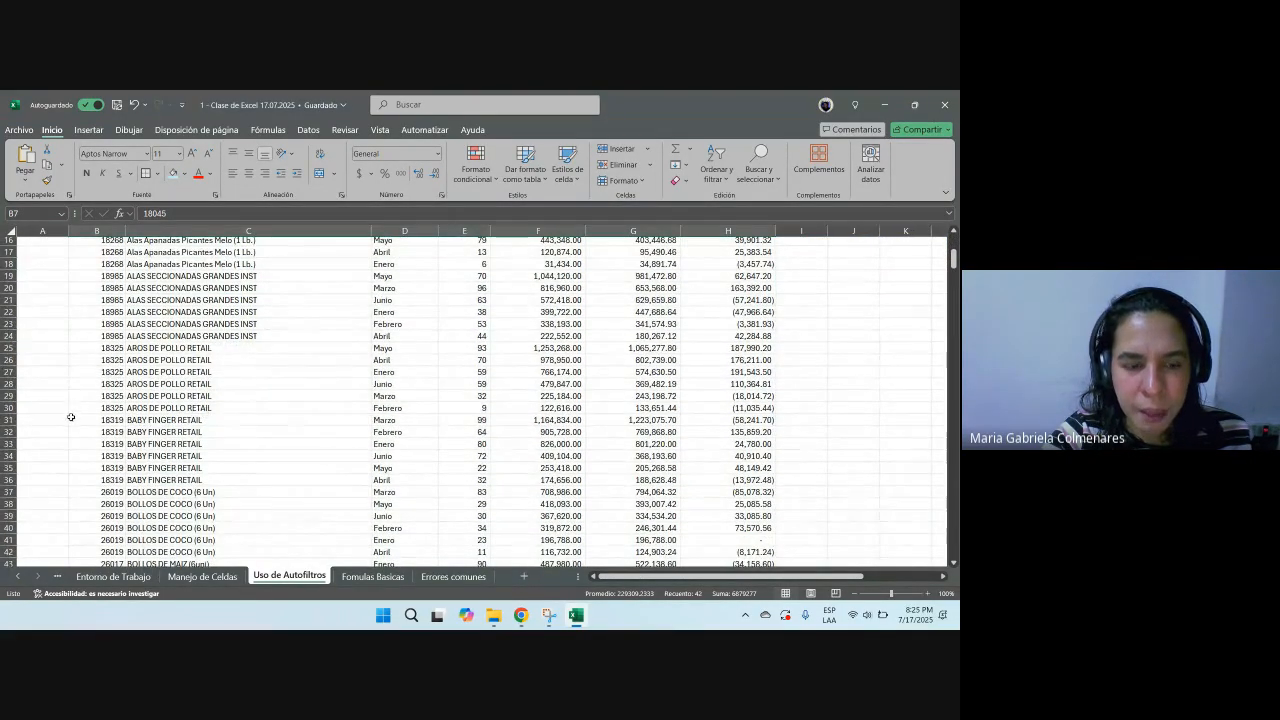
drag(73, 414, 776, 484)
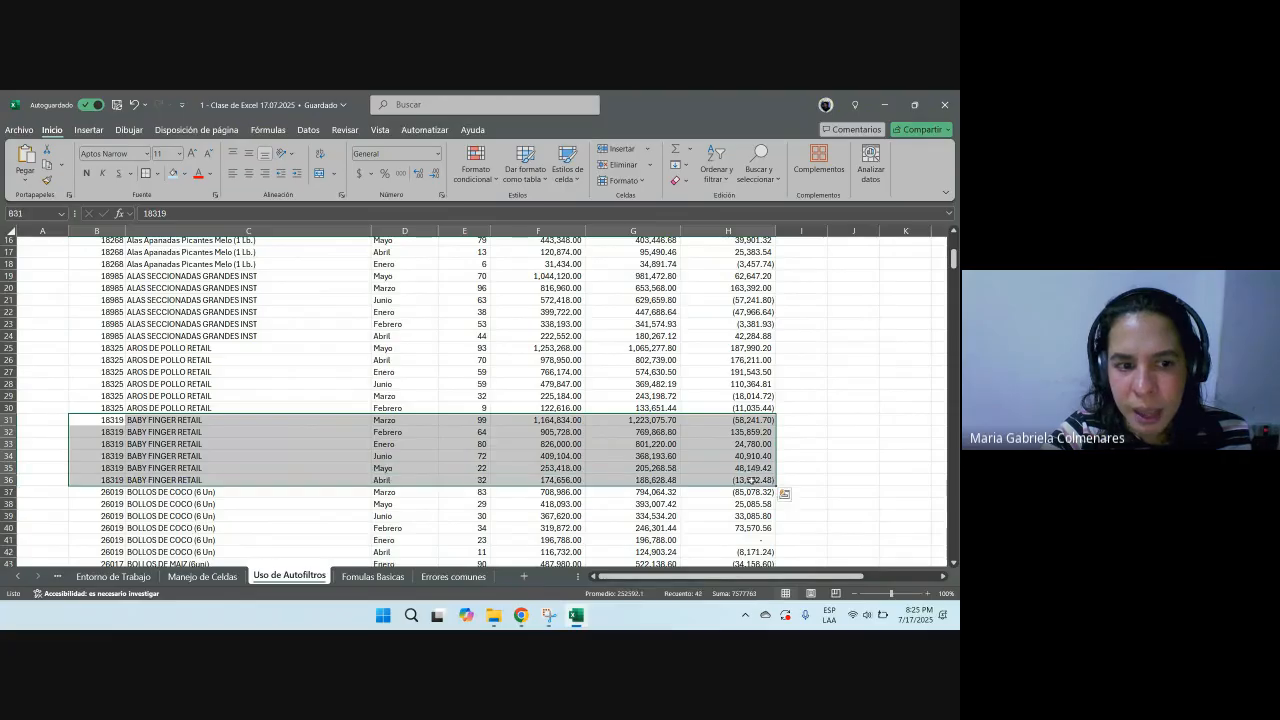
scroll(271, 467, down, 3)
scroll(148, 407, up, 8)
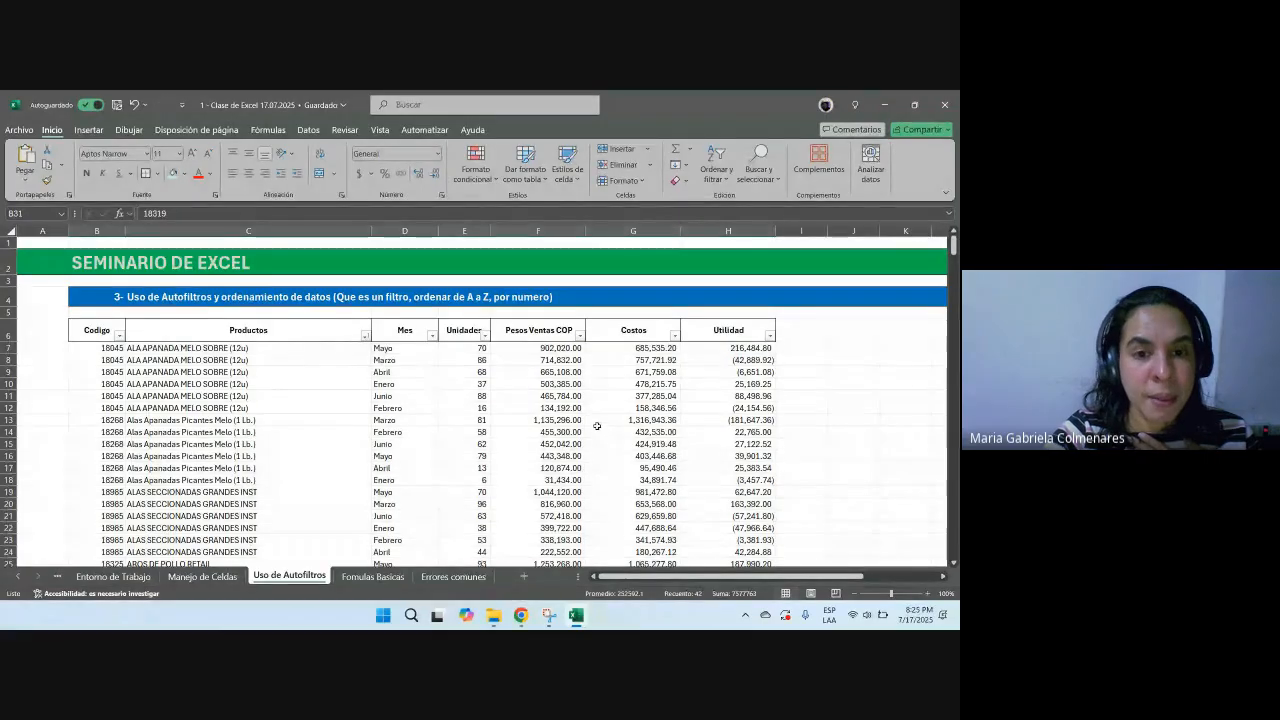
Step: Sort the table by Mes from A to Z using its filter
click(431, 338)
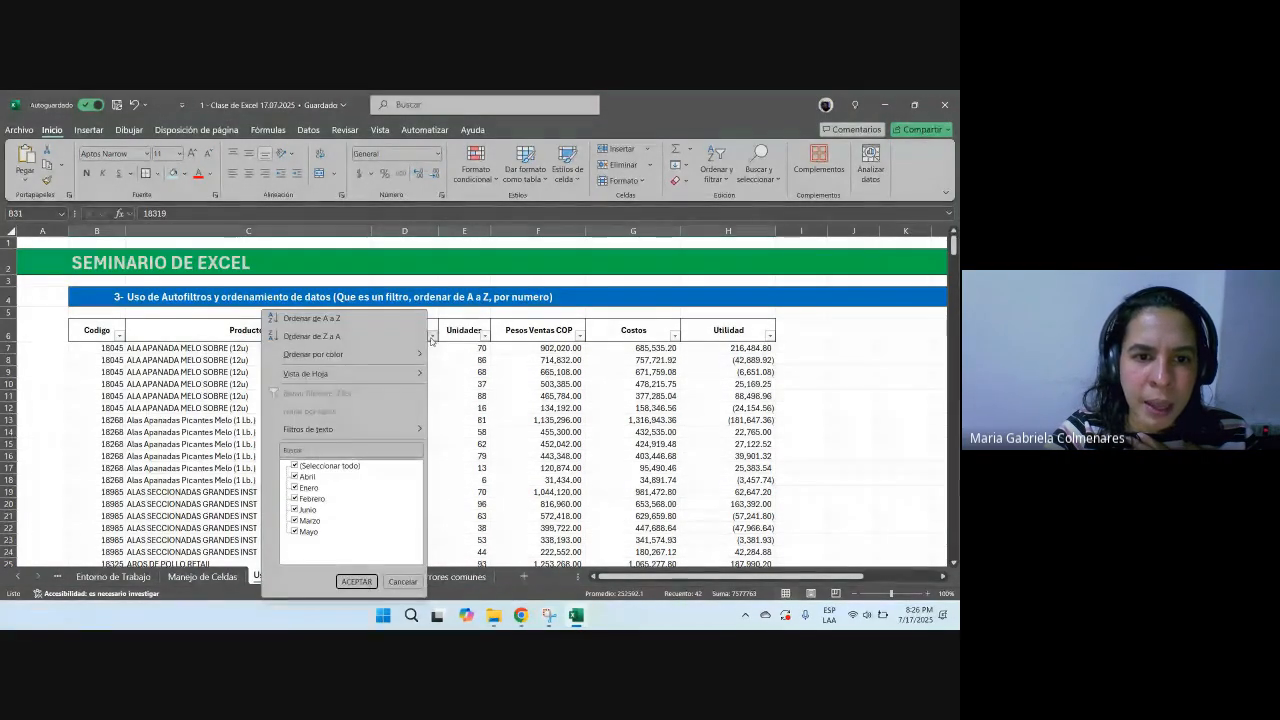
click(312, 318)
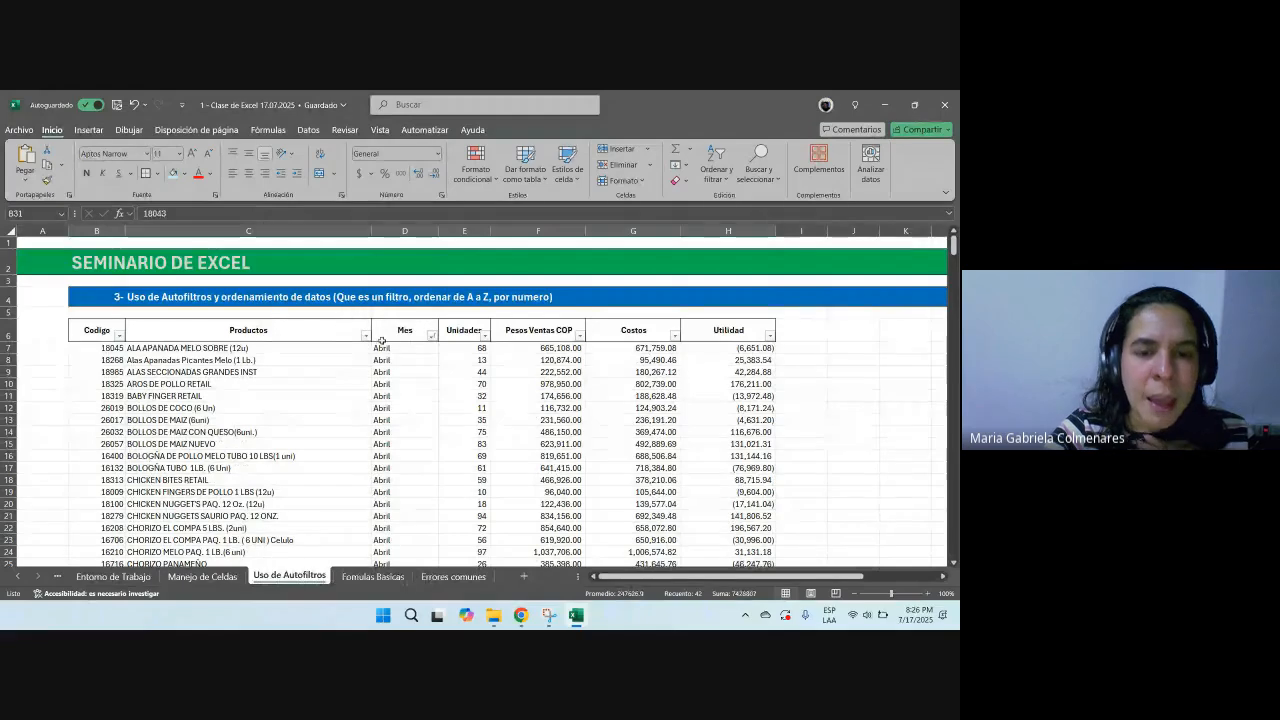
click(410, 358)
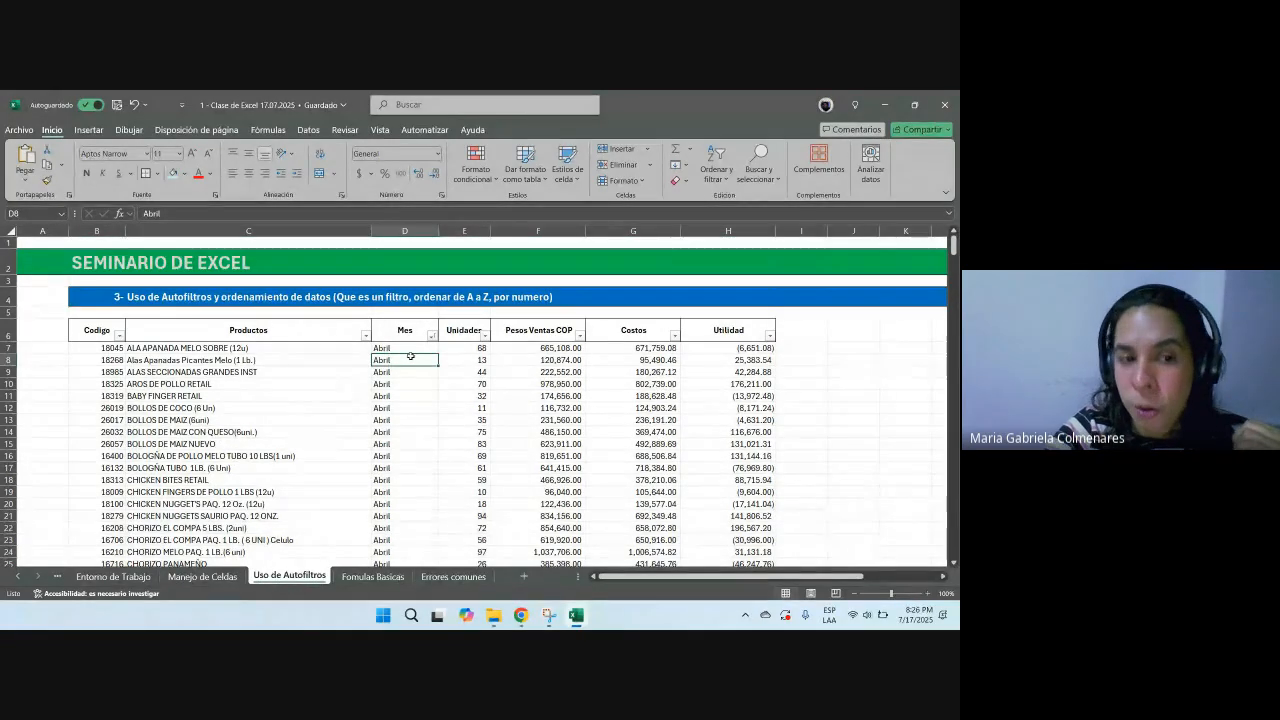
Step: Step down and scroll through the Mes column to examine the month-sorted records
drag(776, 578, 801, 566)
click(295, 331)
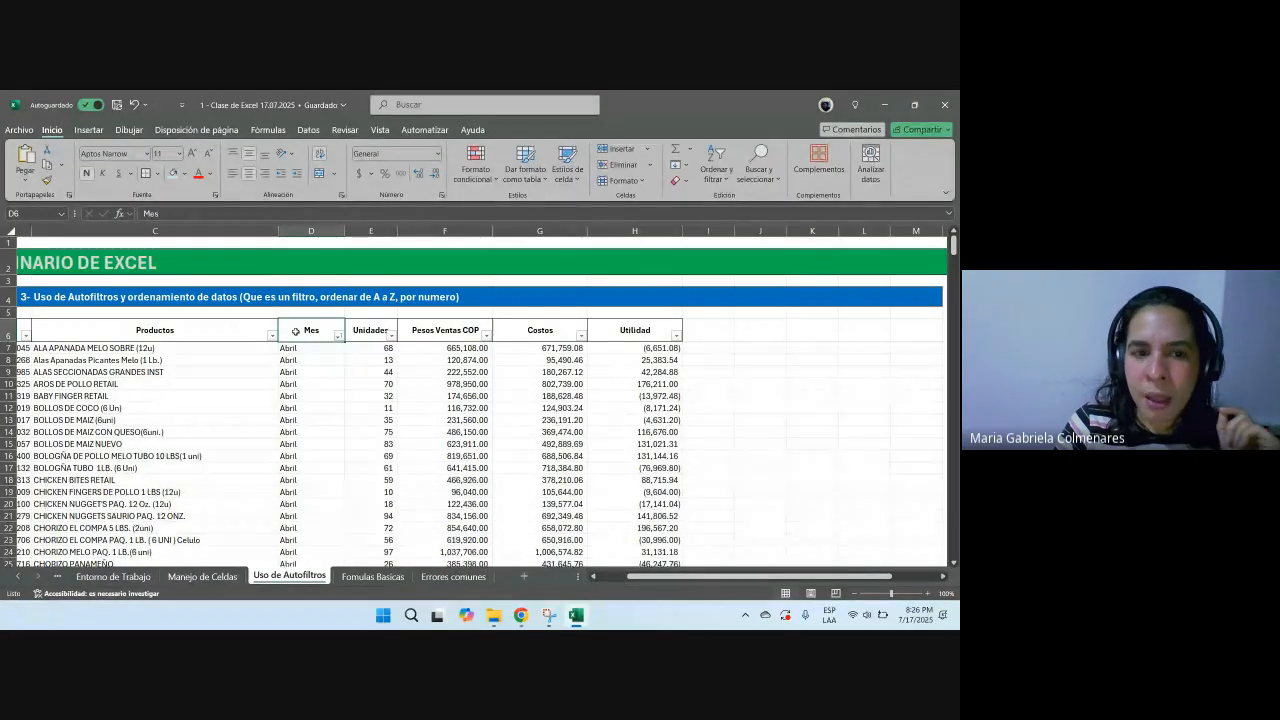
key(Down)
key(Down)
key(Down)
key(Down)
key(Down)
key(Down)
key(Down)
key(Down)
key(Down)
key(Down)
key(Down)
key(Down)
key(Down)
key(Down)
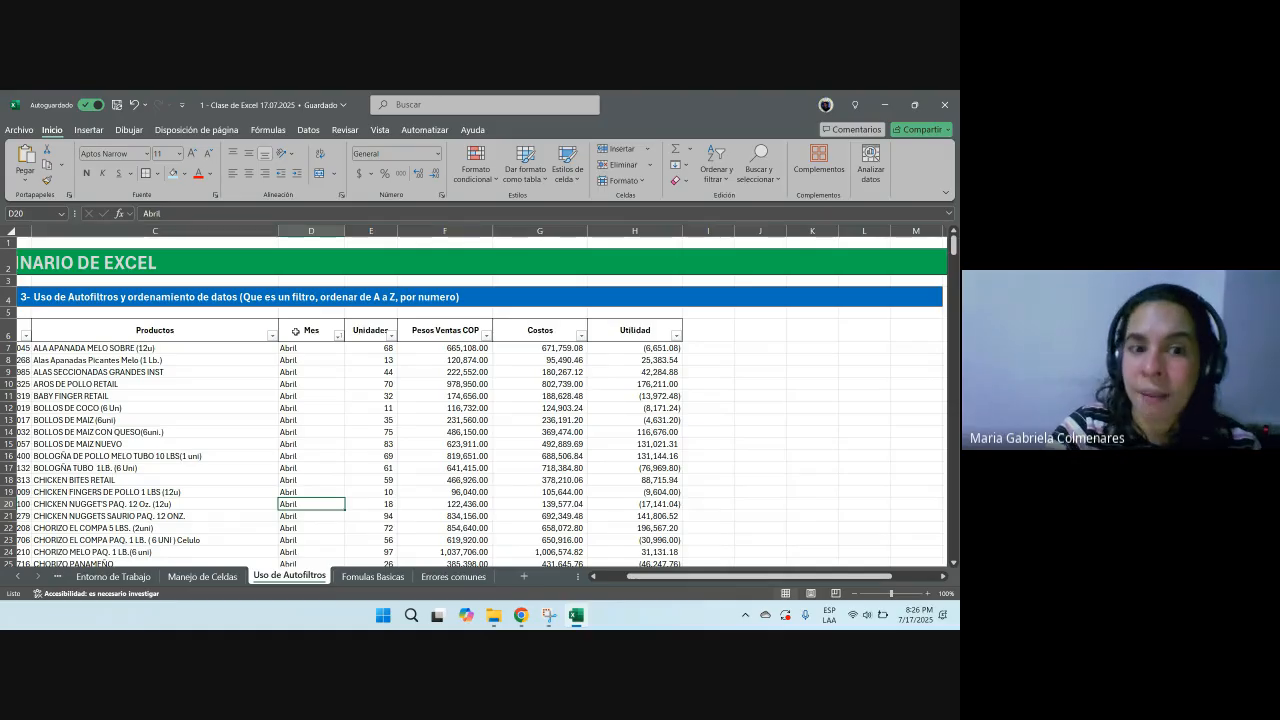
scroll(327, 413, down, 20)
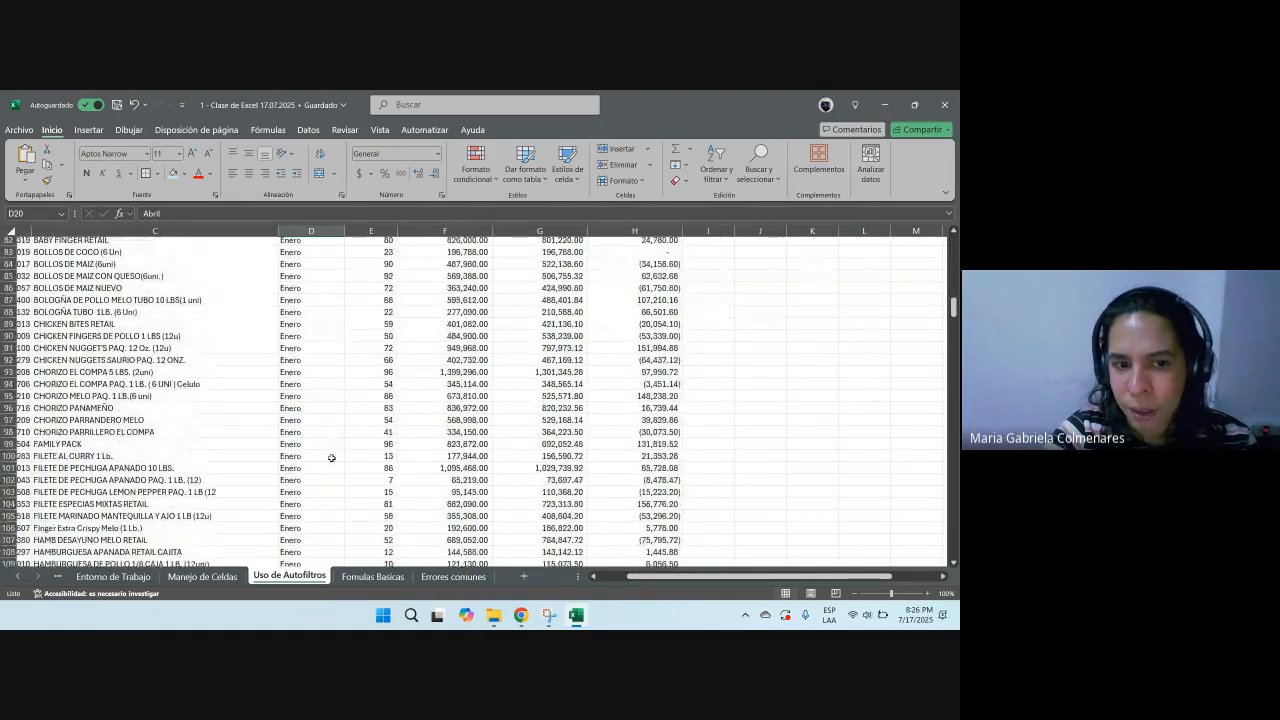
scroll(331, 458, up, 8)
scroll(331, 458, up, 12)
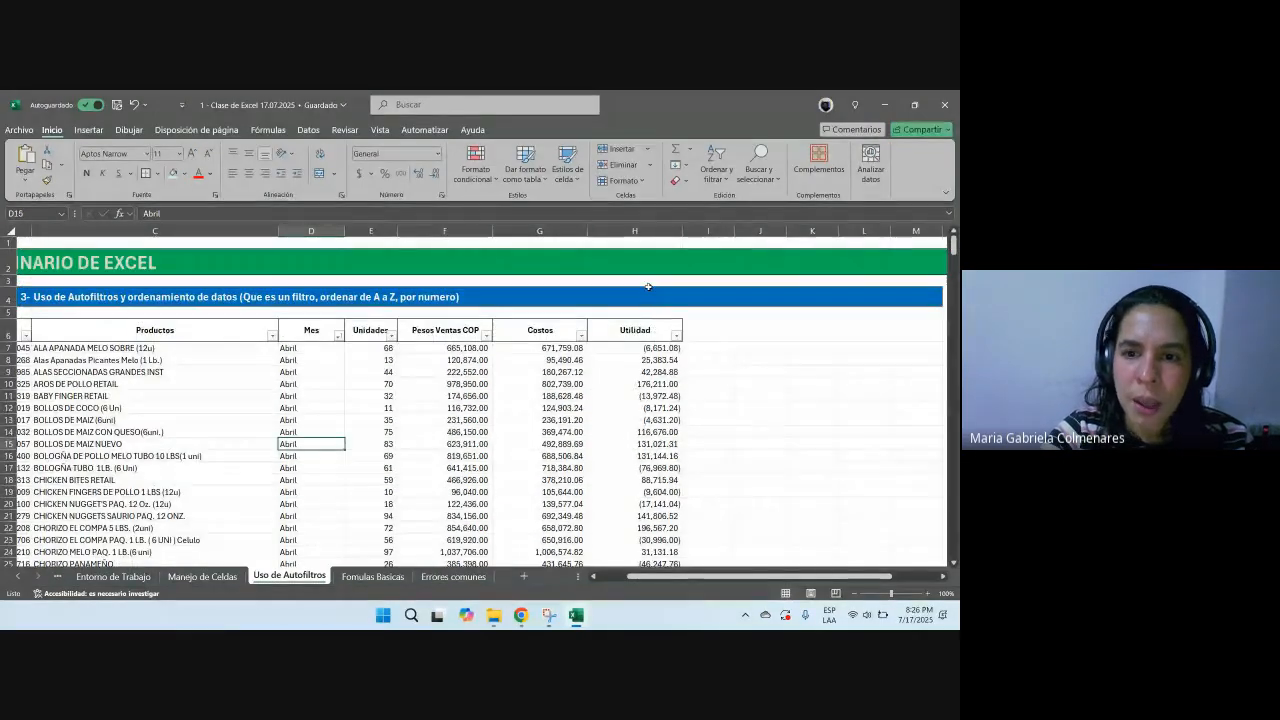
Step: Add a new column header Fecha next to Utilidad
click(705, 336)
text(t)
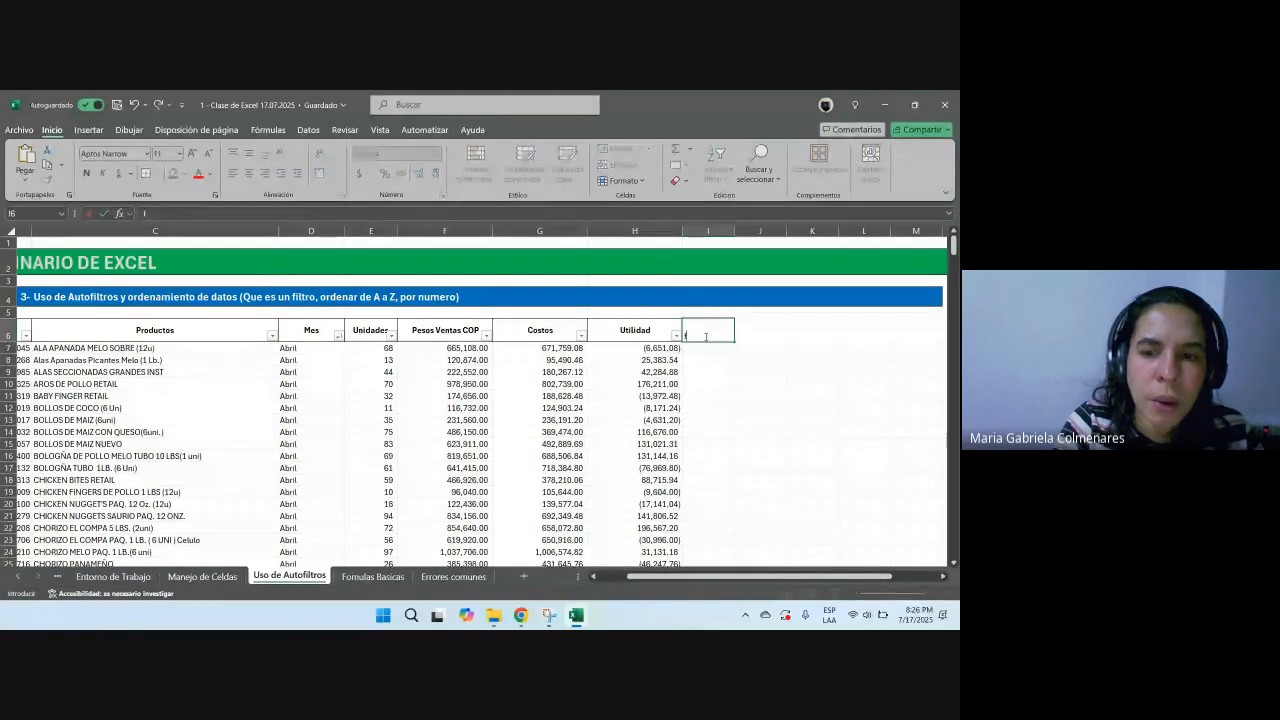
key(BackSpace)
key(BackSpace)
key(BackSpace)
key(BackSpace)
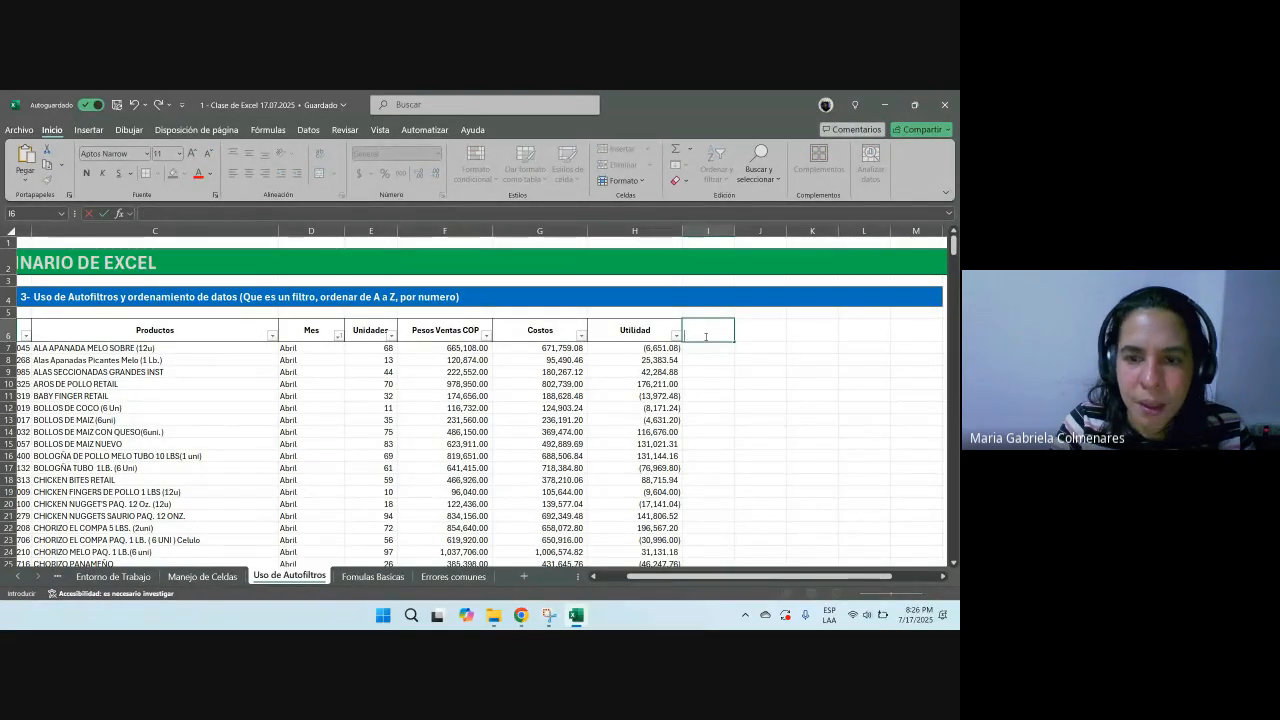
text(echa)
key(Return)
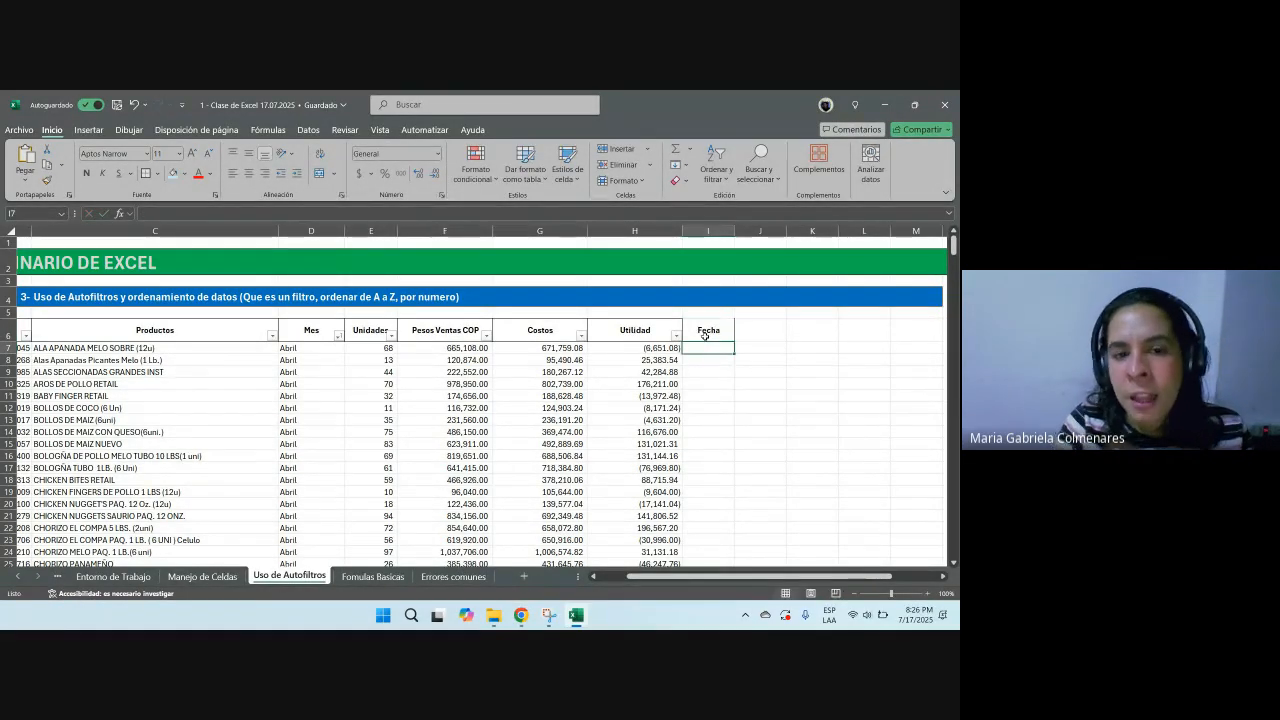
Step: Copy the Utilidad header's formatting onto the Fecha header with Format Painter
click(634, 330)
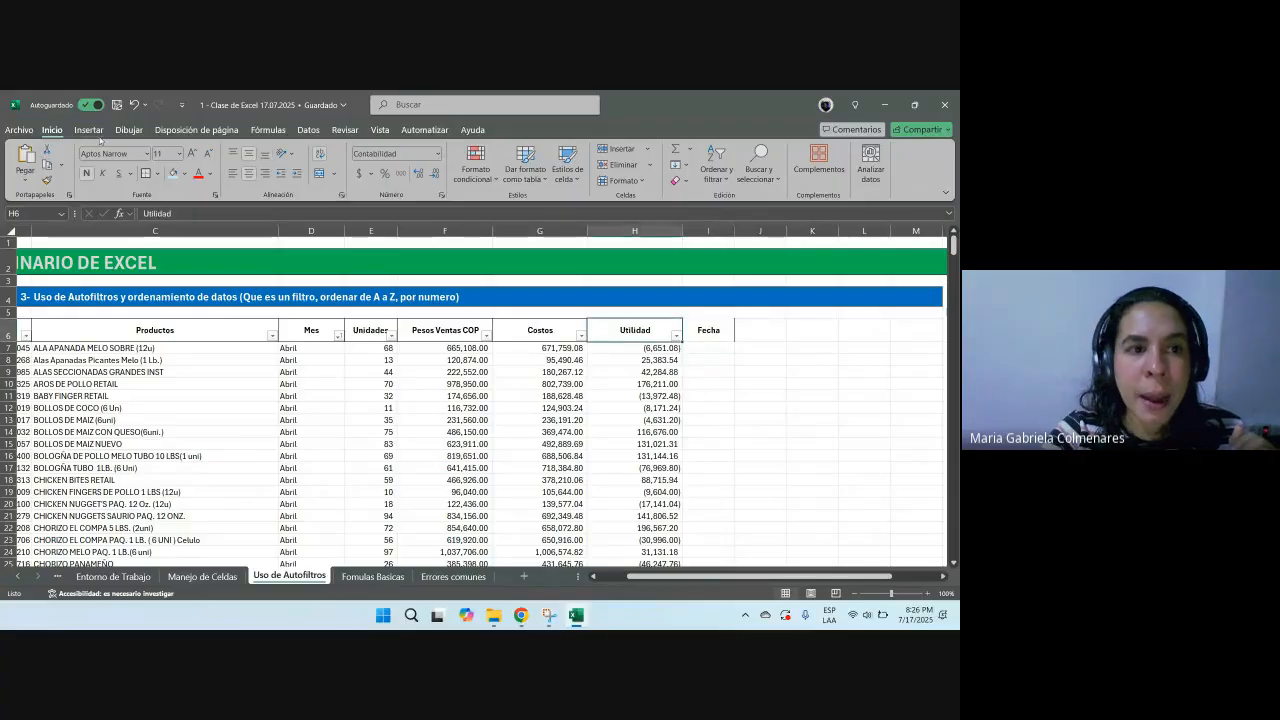
click(46, 180)
click(727, 333)
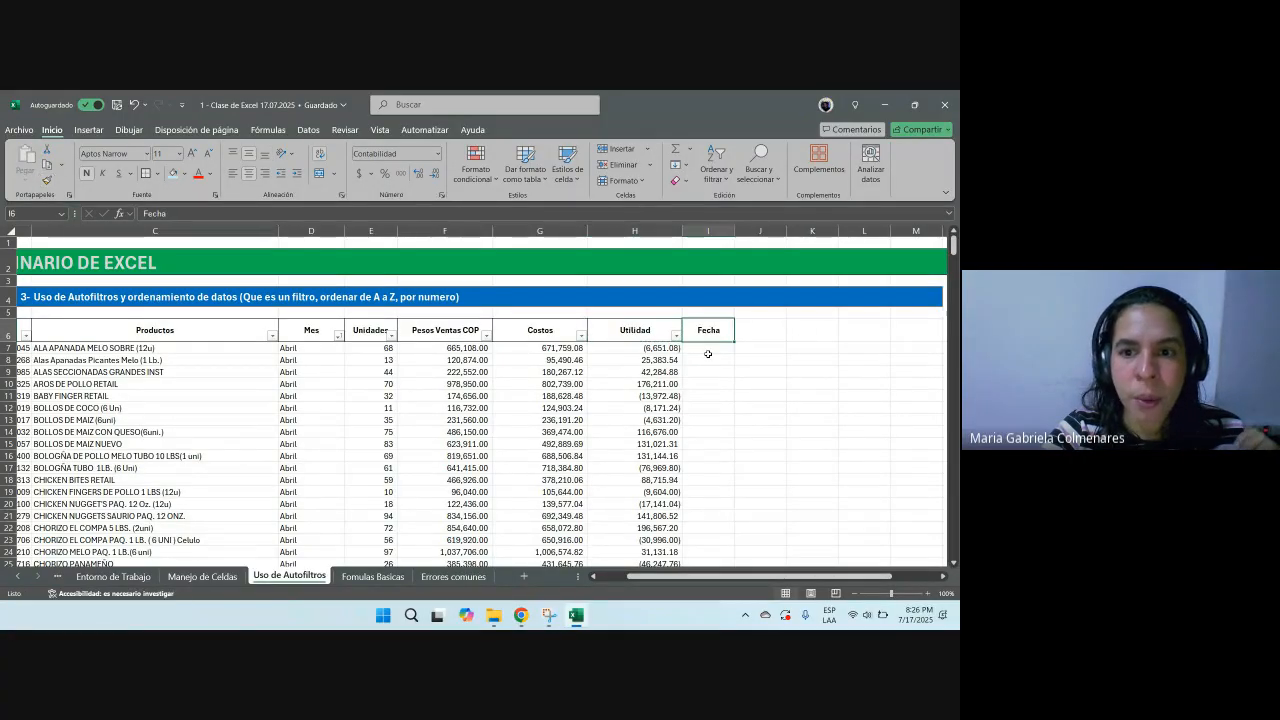
Step: Enter the date 04-30-2025 in the first Fecha cell and widen the Fecha column slightly
mouse_move(305, 348)
mouse_down()
mouse_move(322, 381)
mouse_move(310, 503)
mouse_up()
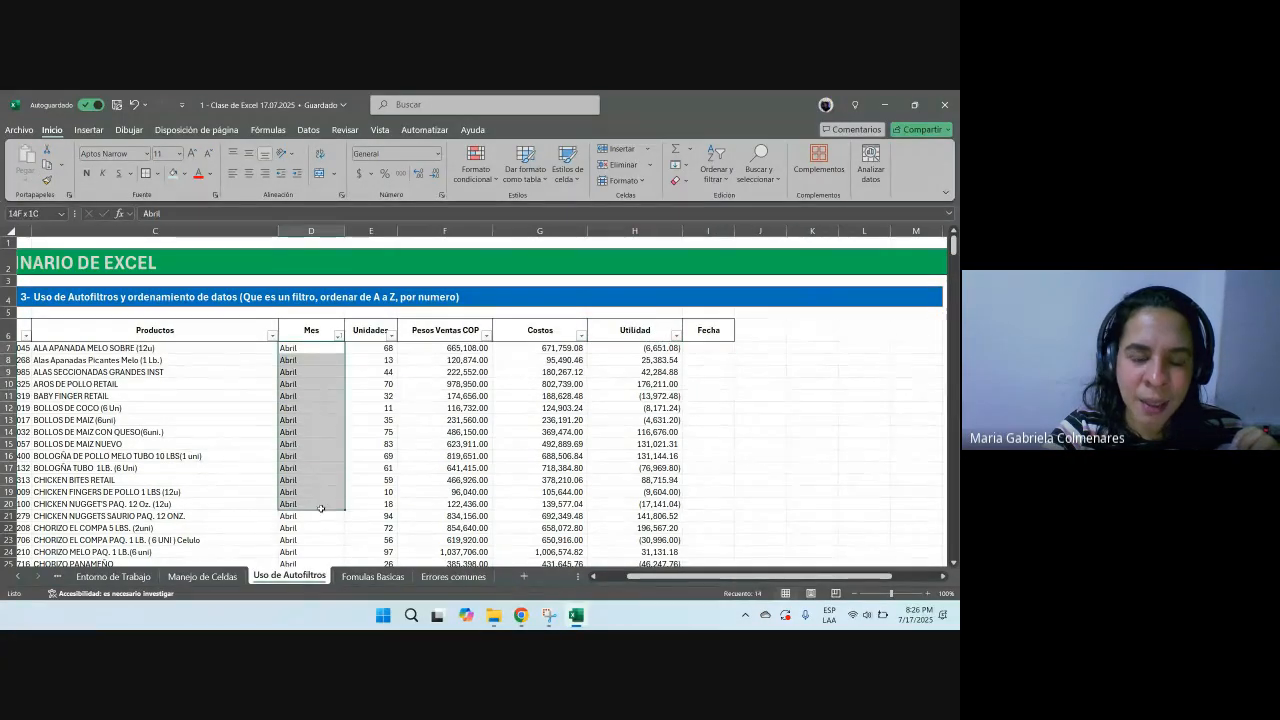
click(314, 349)
click(696, 348)
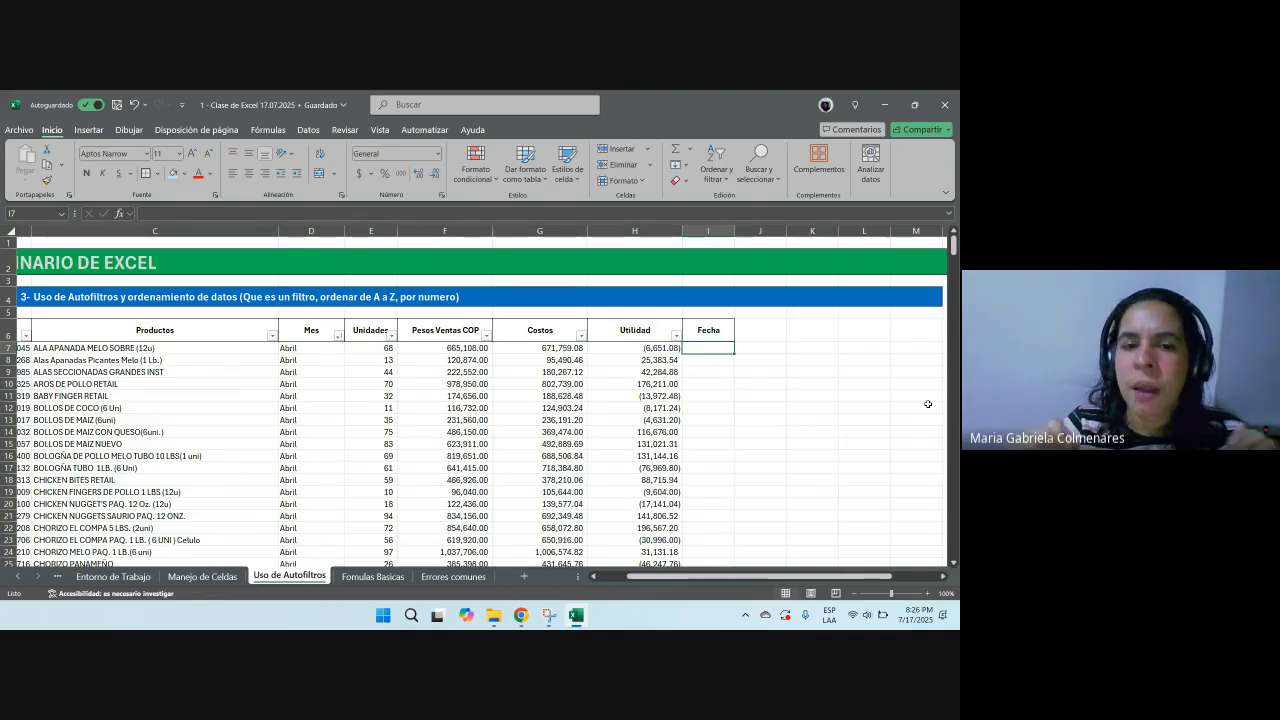
text(04-3)
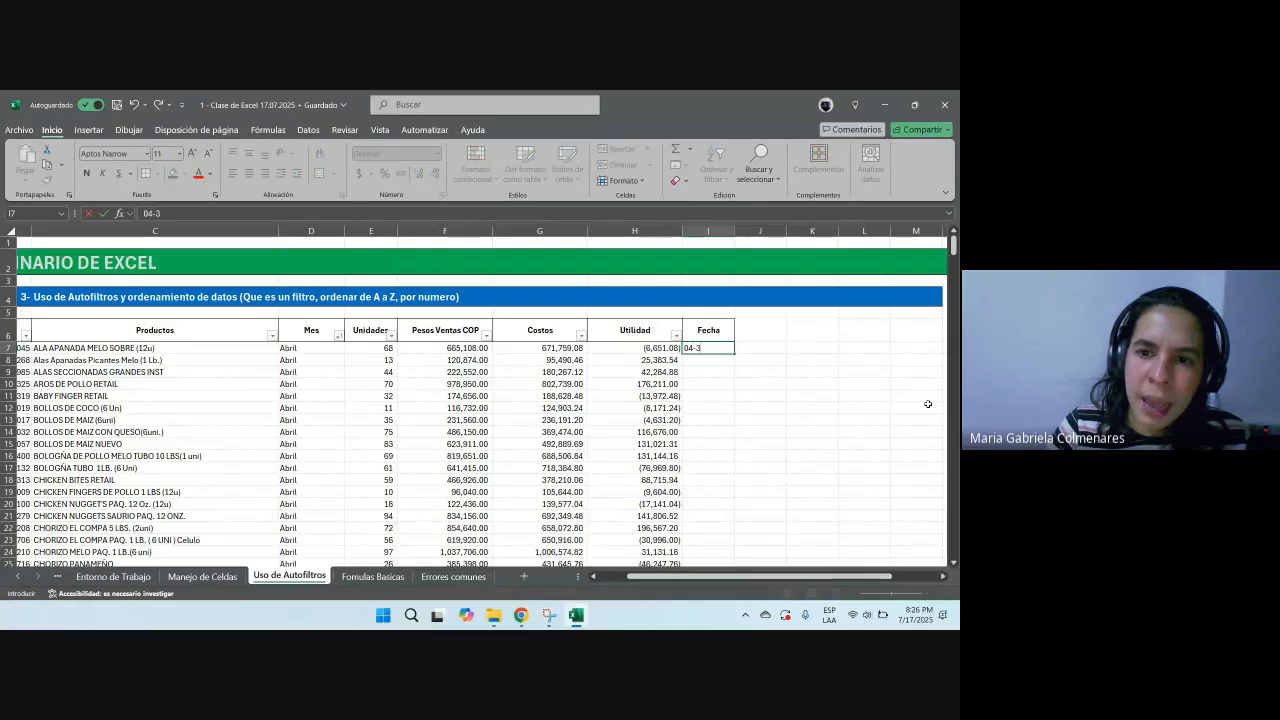
text(0-2025)
key(Return)
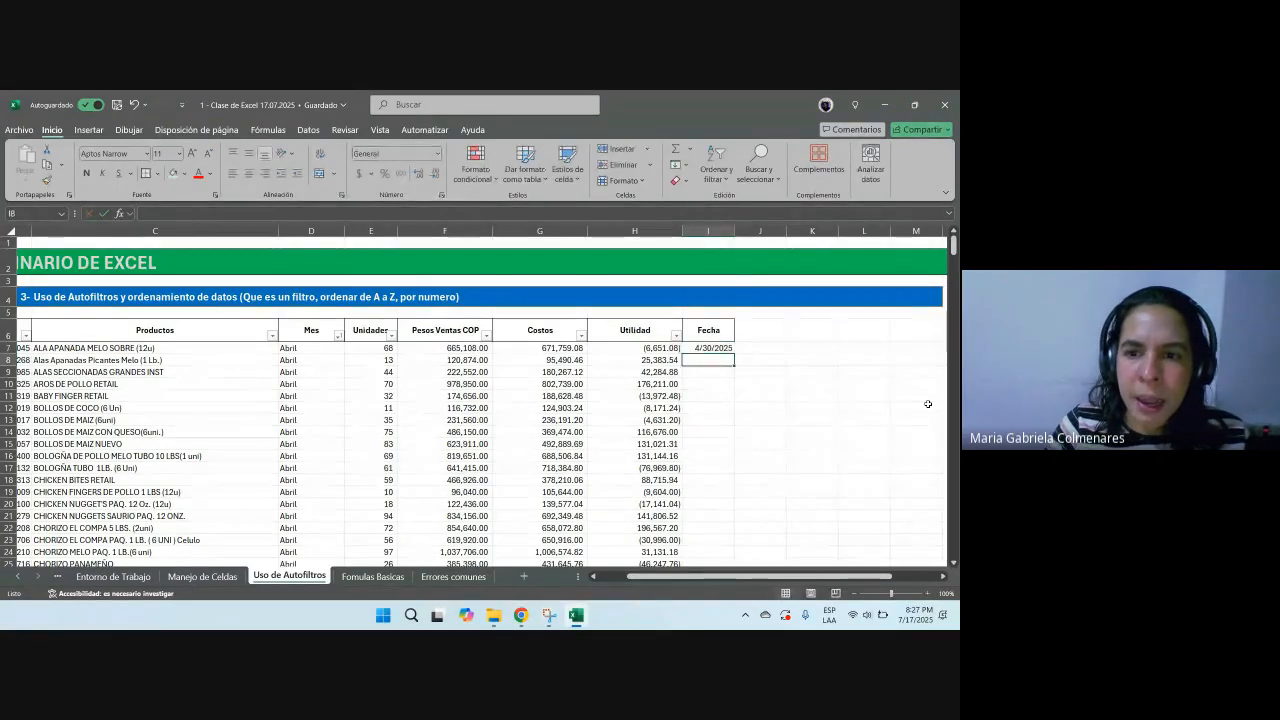
drag(734, 231, 738, 231)
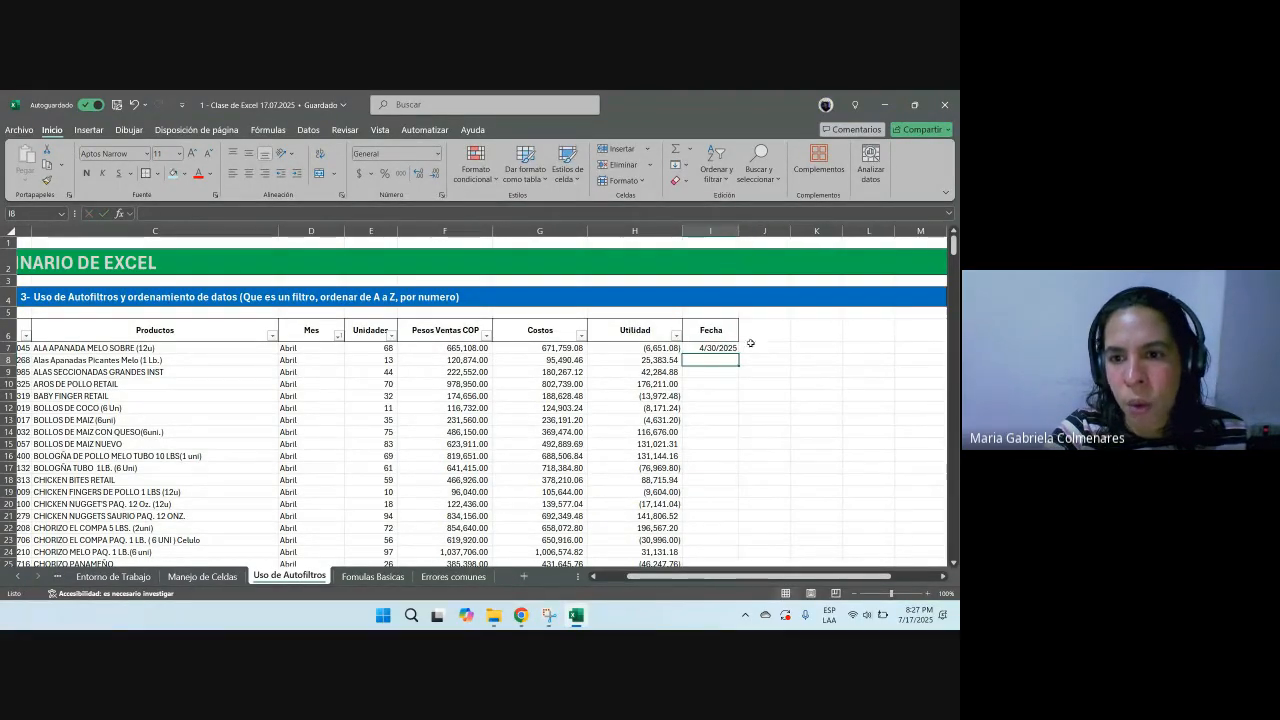
click(726, 346)
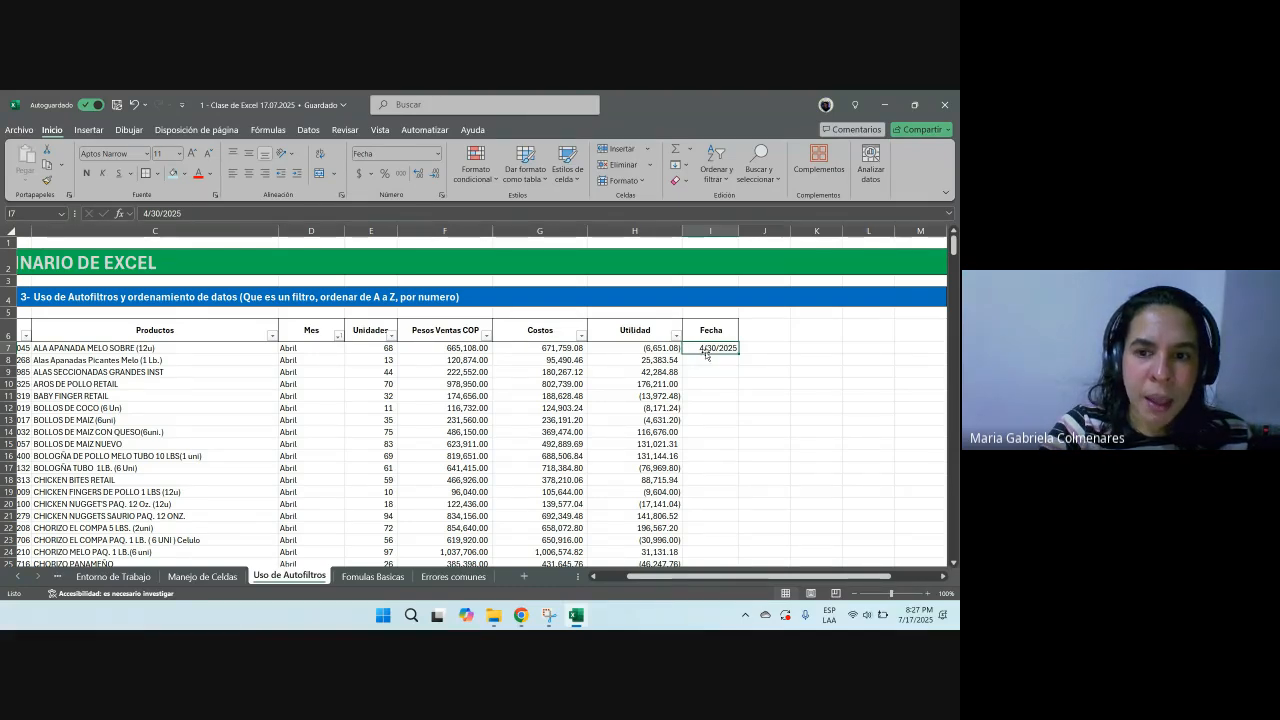
key(ctrl+c)
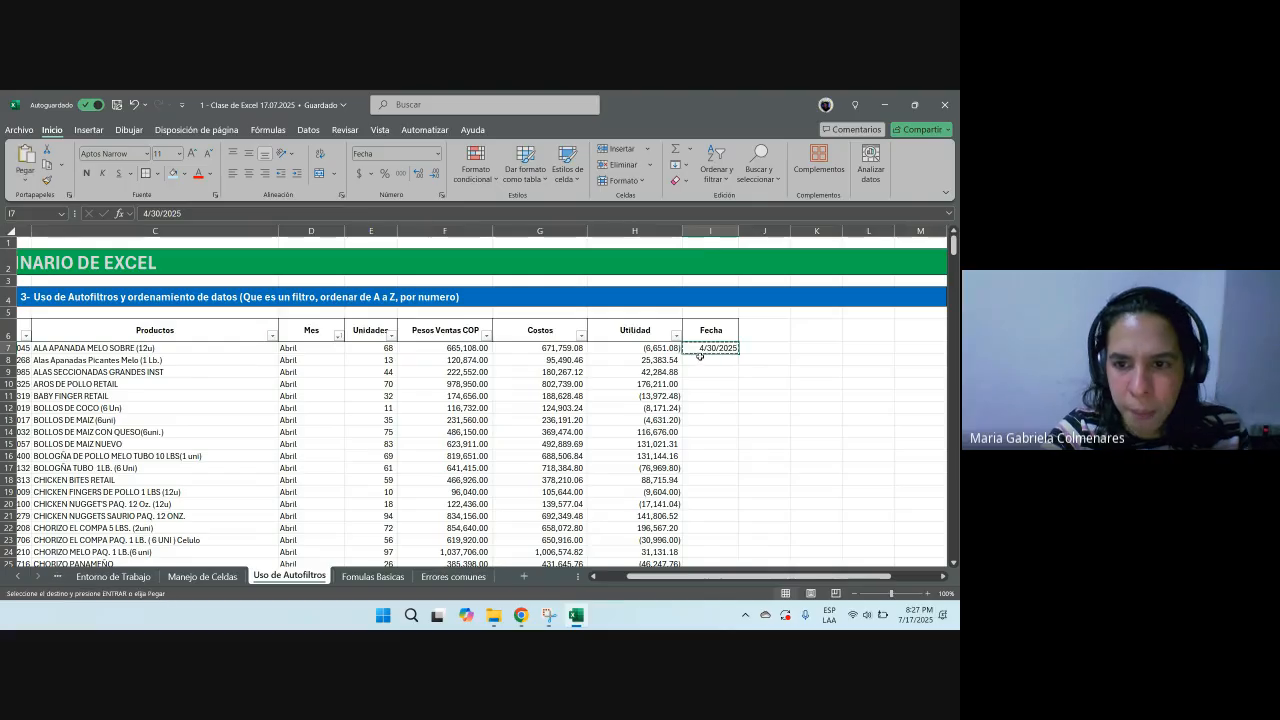
mouse_move(700, 352)
mouse_down()
mouse_move(300, 384)
mouse_move(300, 444)
mouse_up()
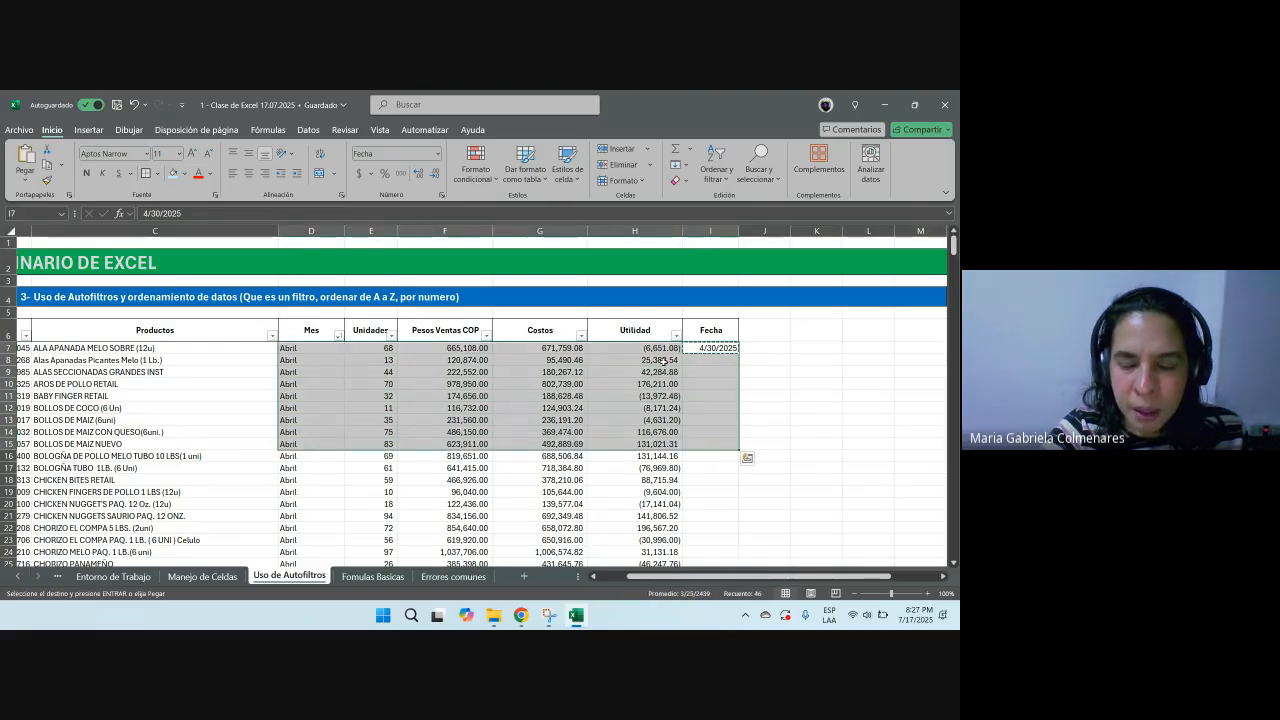
click(839, 356)
key(Escape)
click(715, 358)
click(716, 347)
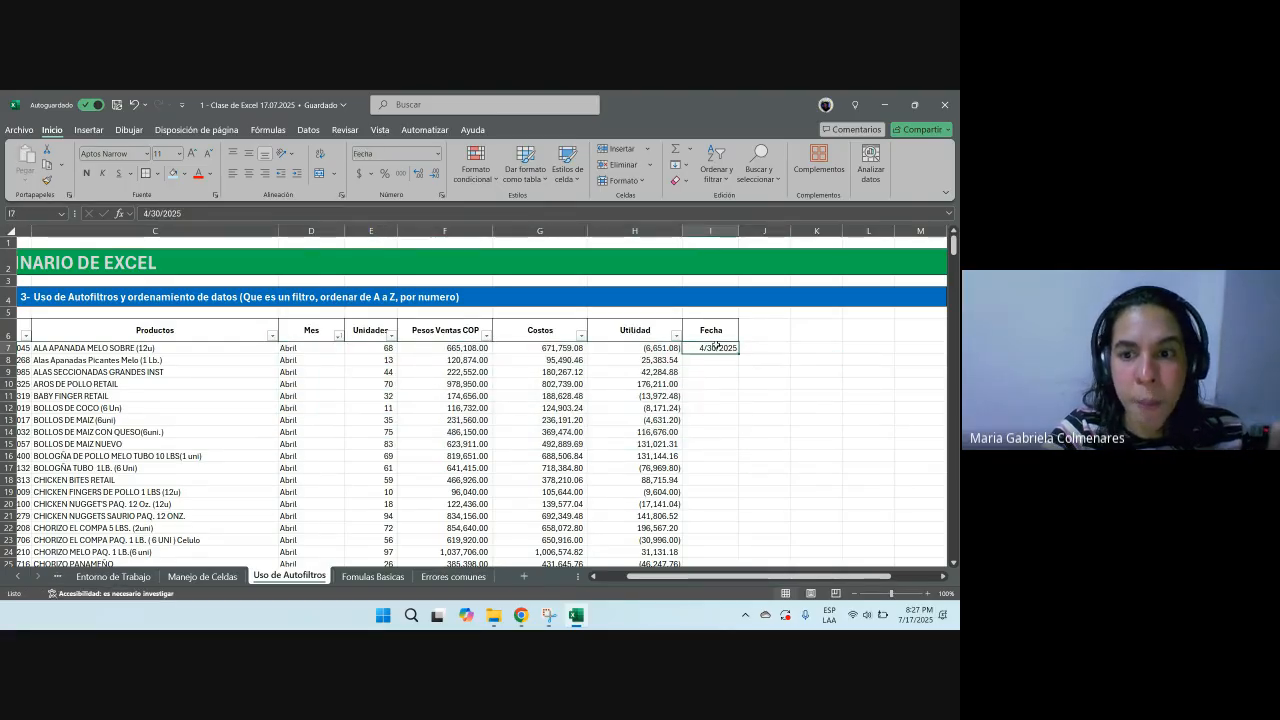
Step: Re-enter 04-30-2025 in the first Fecha cell and copy it down to all the Abril rows
text(04-30-2)
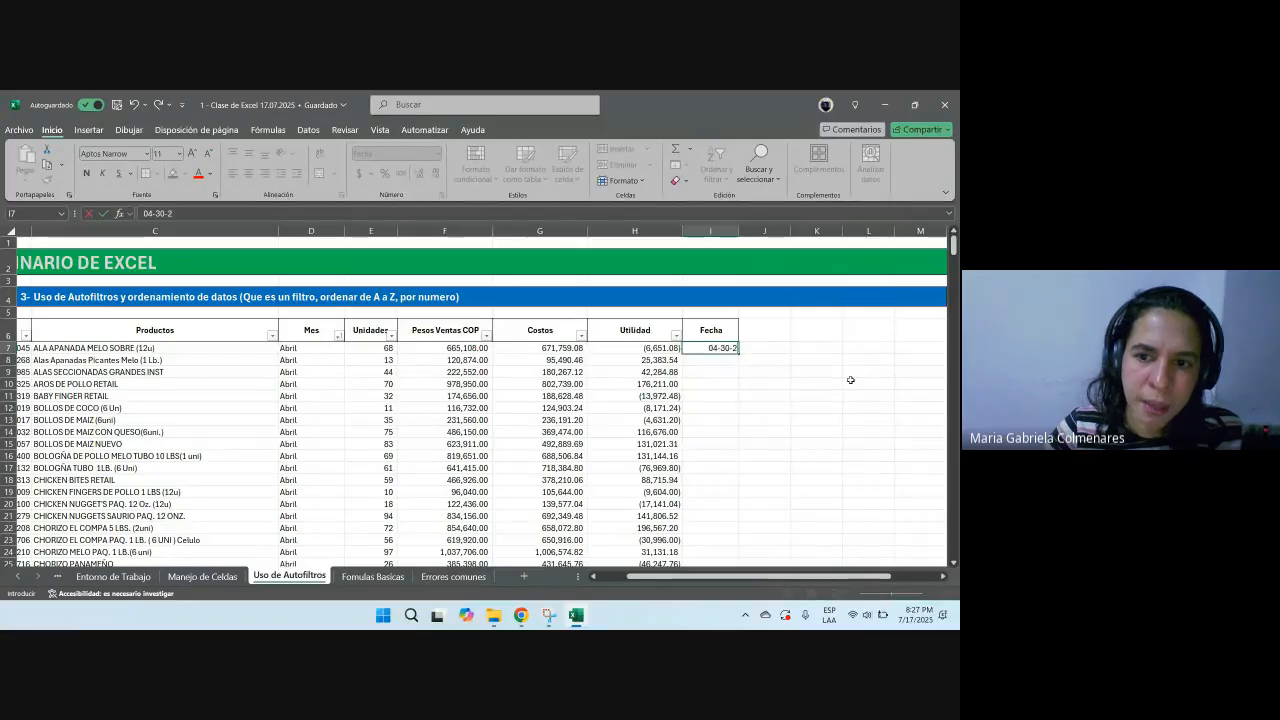
text(025)
key(Return)
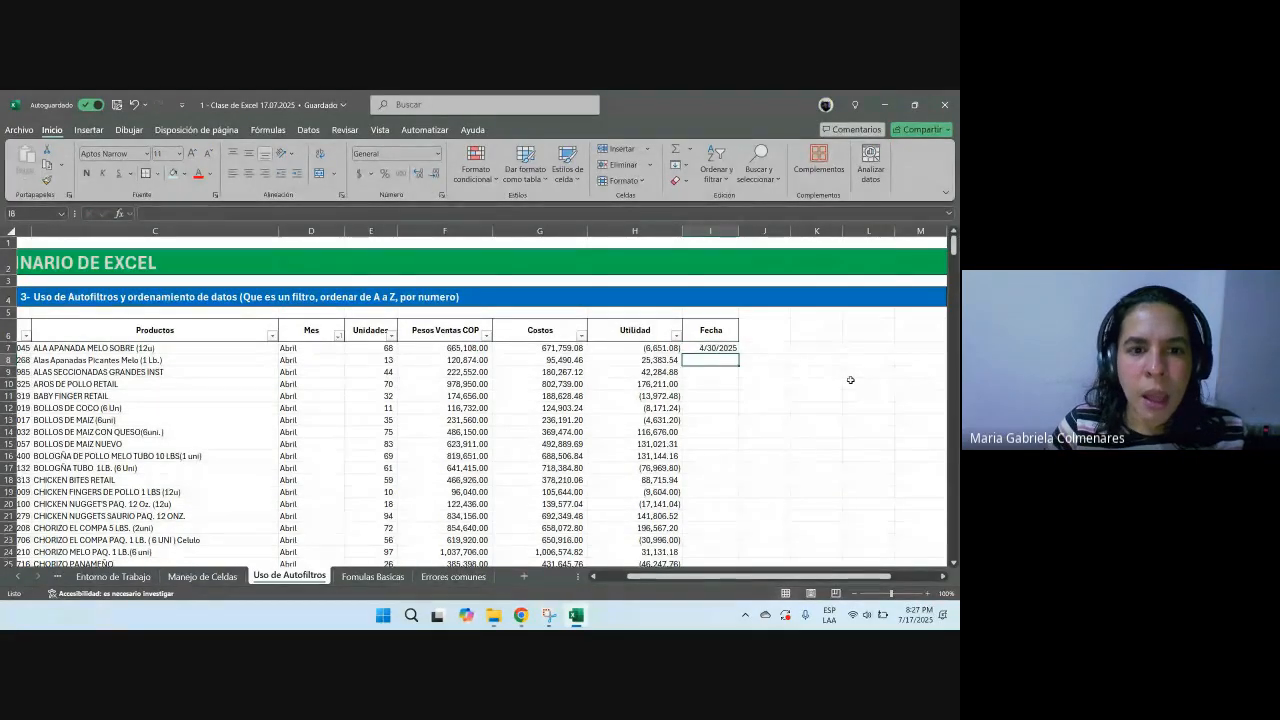
key(Up)
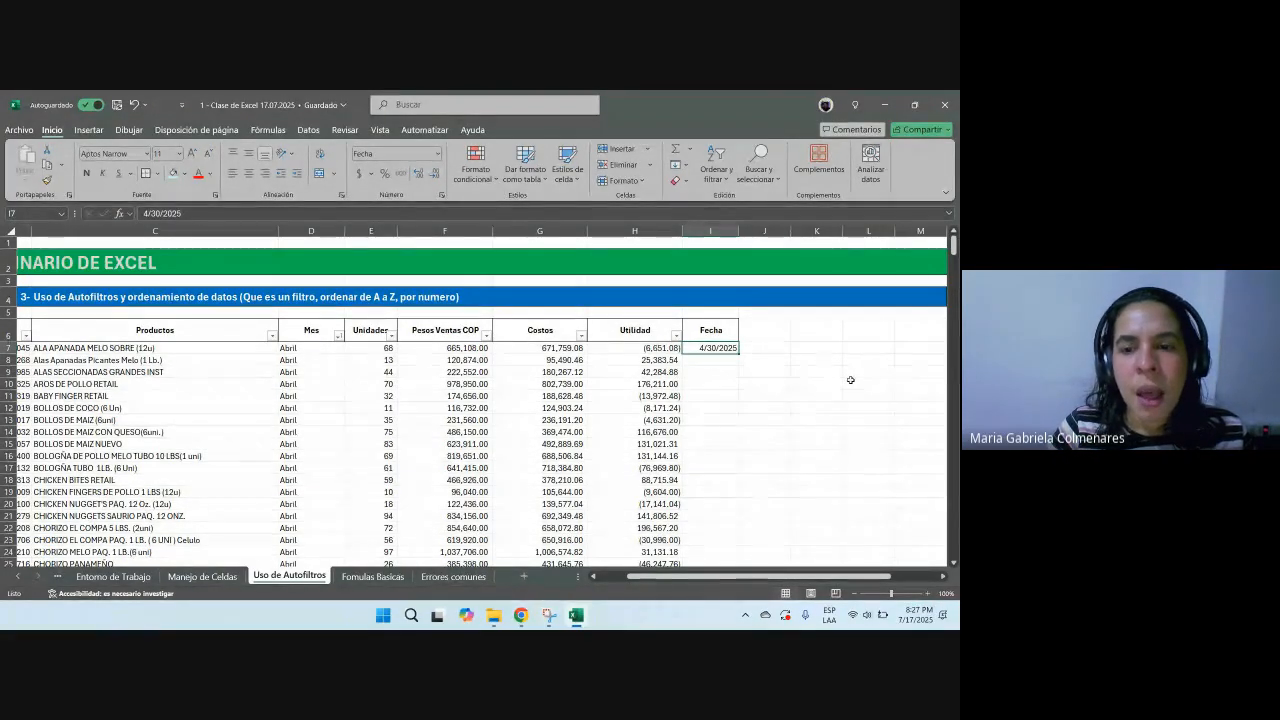
key(ctrl+c)
key(Escape)
key(ctrl+c)
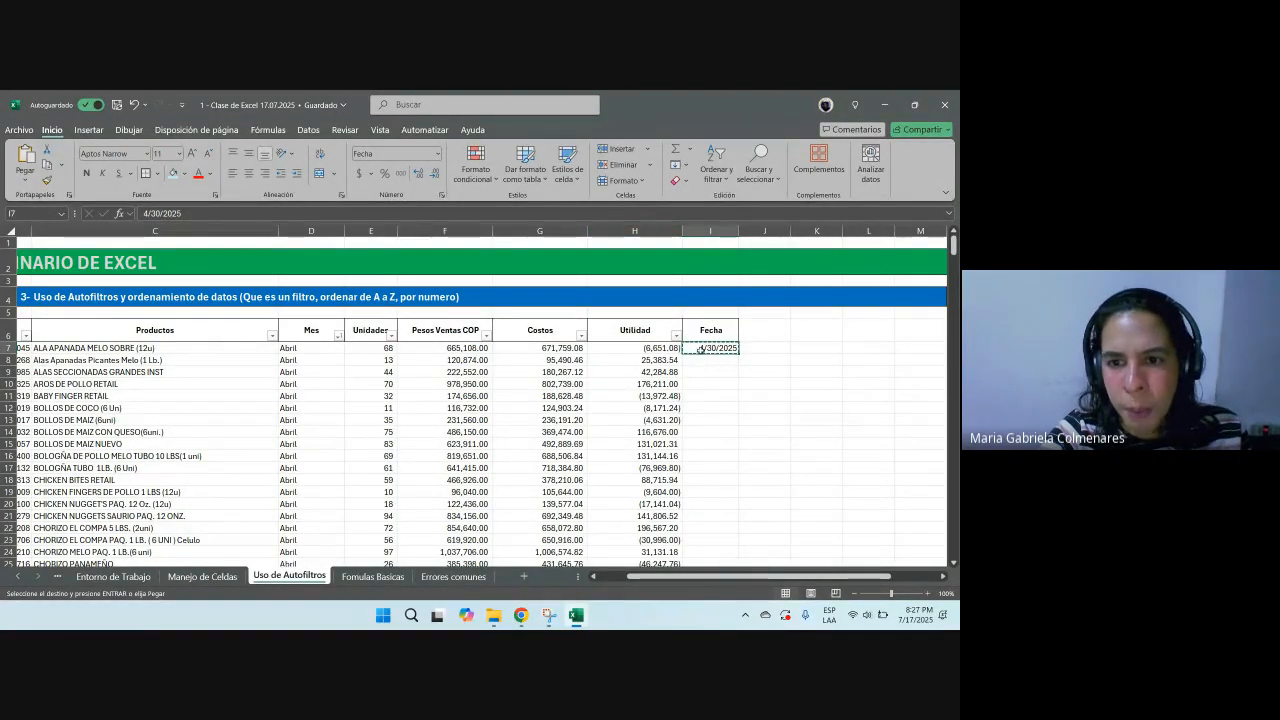
drag(701, 348, 285, 595)
key(ctrl+v)
Step: Enter 01-30-2025 in the first Enero row's Fecha cell and copy it down through all the Enero rows
drag(270, 313, 270, 243)
scroll(268, 396, up, 3)
click(310, 374)
click(733, 376)
text(01)
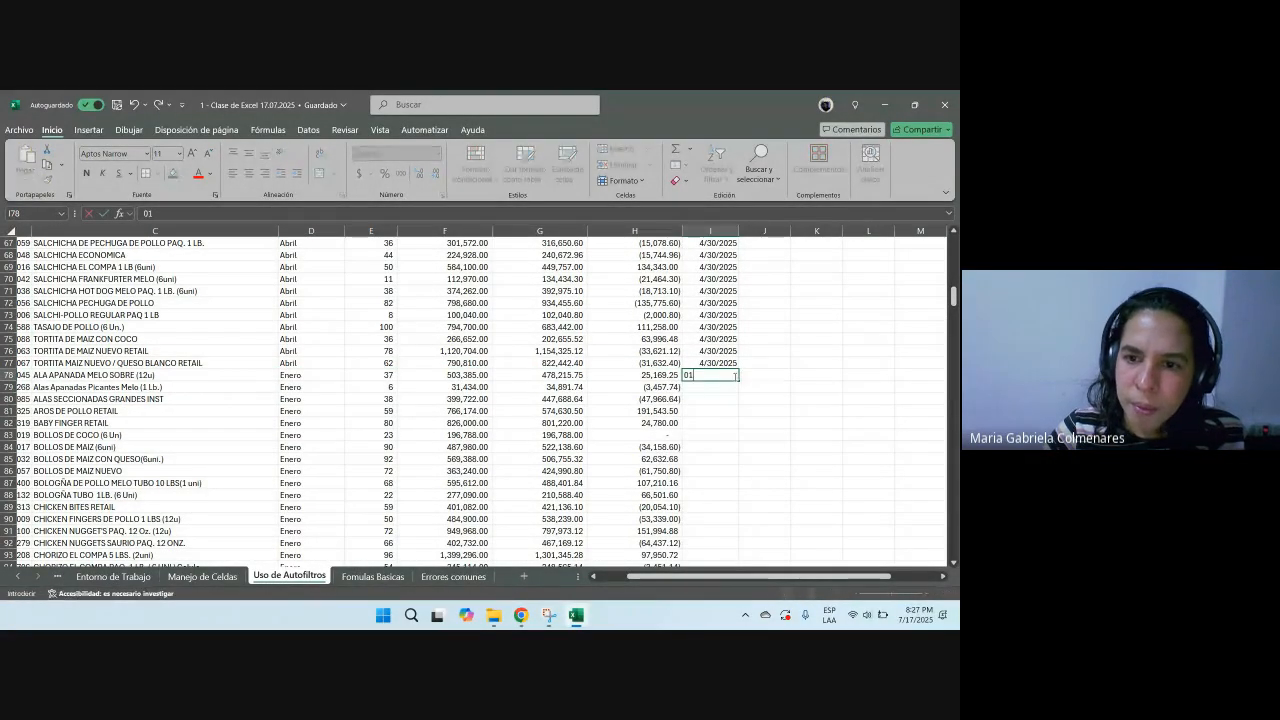
text(-30-2025)
key(Return)
click(734, 375)
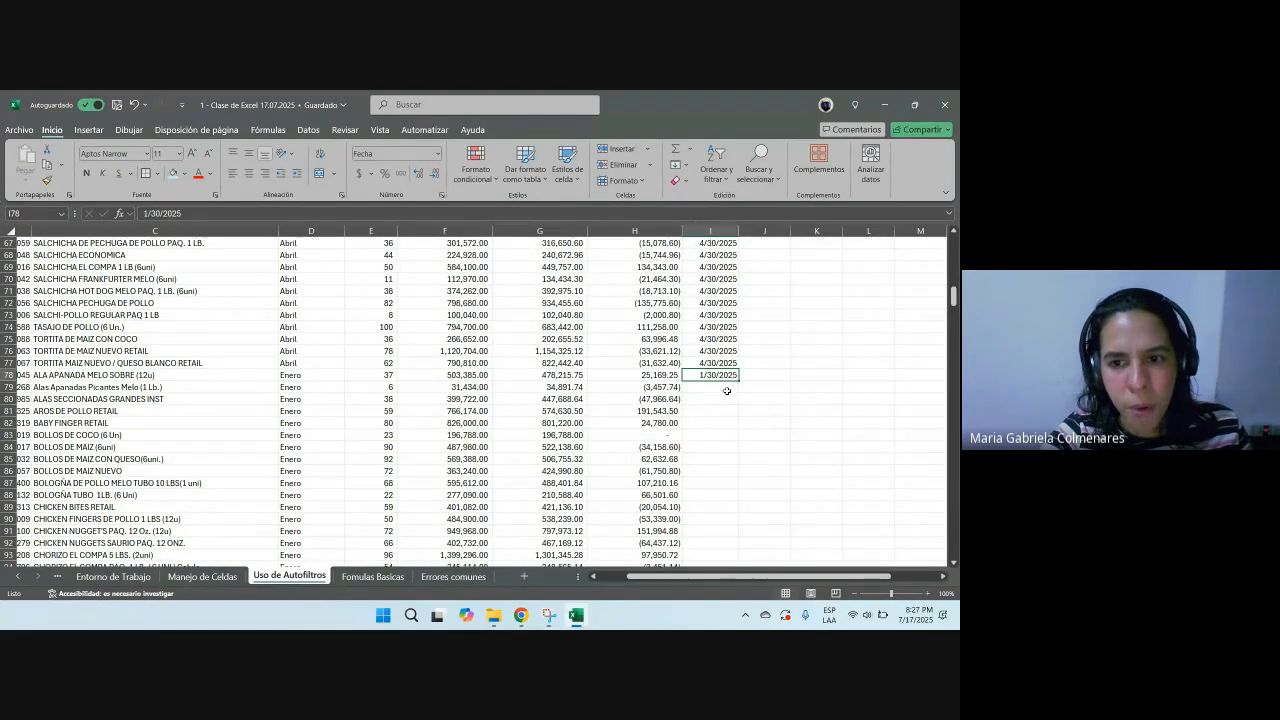
key(ctrl+c)
drag(715, 376, 737, 323)
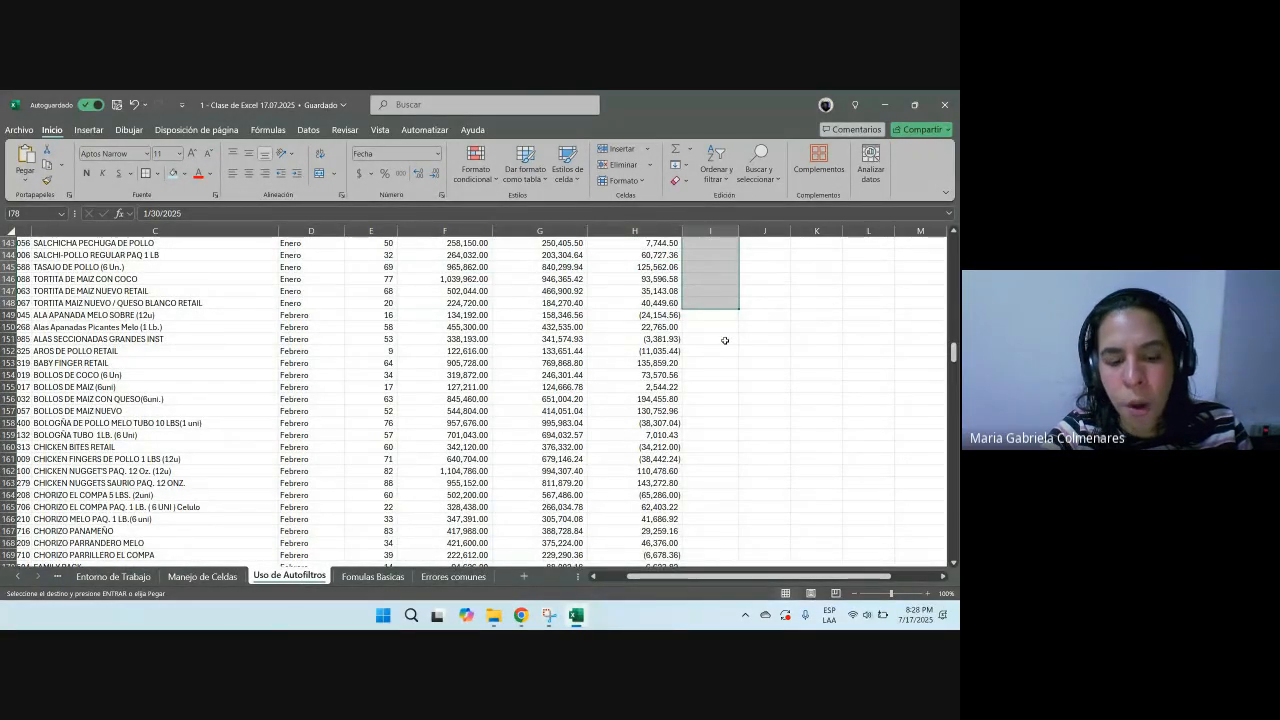
key(ctrl+v)
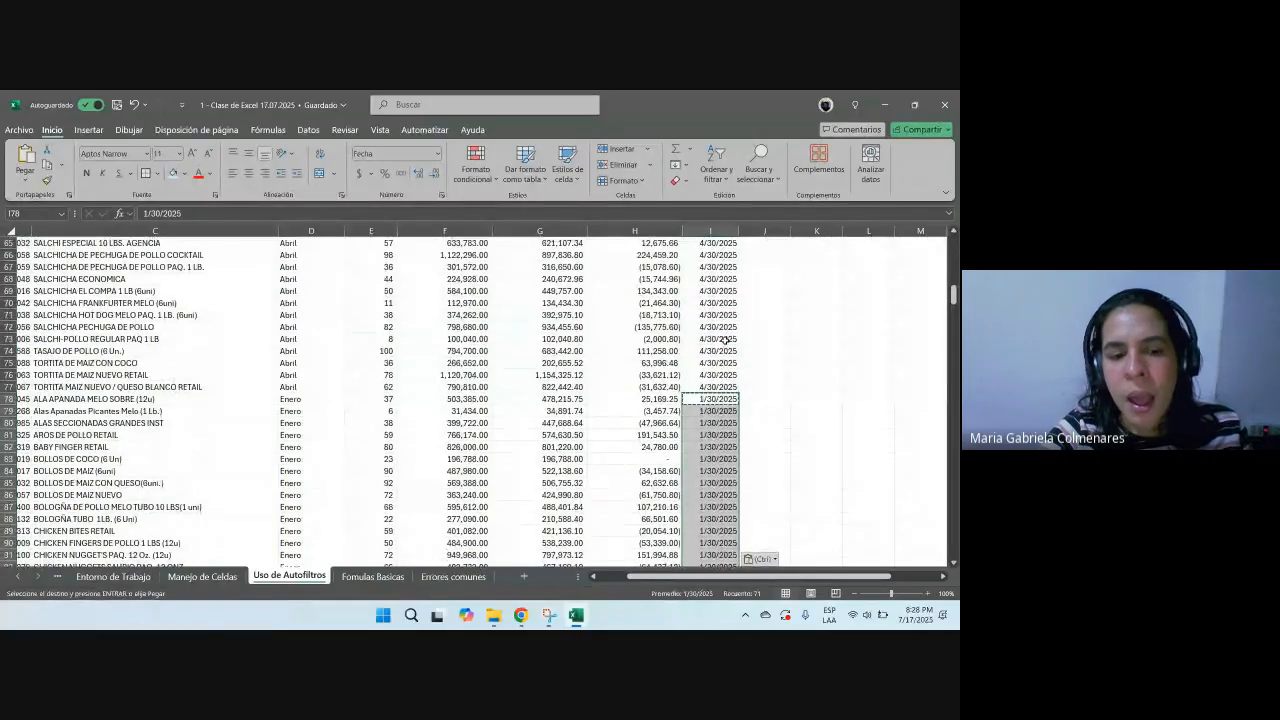
Step: On the Recursos sheet, enlarge the Copiar, cortar y pegar shortcut row to 16 pt and make it bold
click(17, 576)
click(17, 576)
click(132, 576)
scroll(272, 410, down, 2)
click(368, 404)
scroll(264, 424, down, 1)
drag(203, 328, 450, 328)
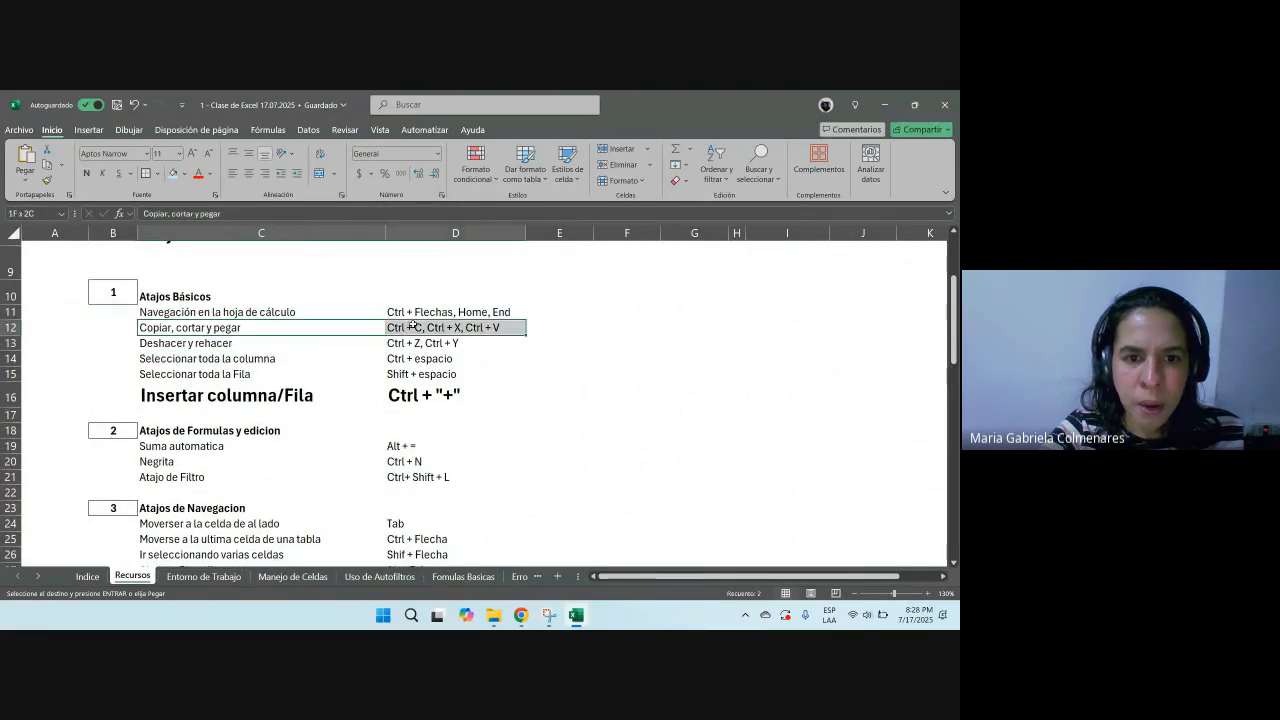
click(190, 155)
click(190, 155)
click(190, 155)
click(86, 172)
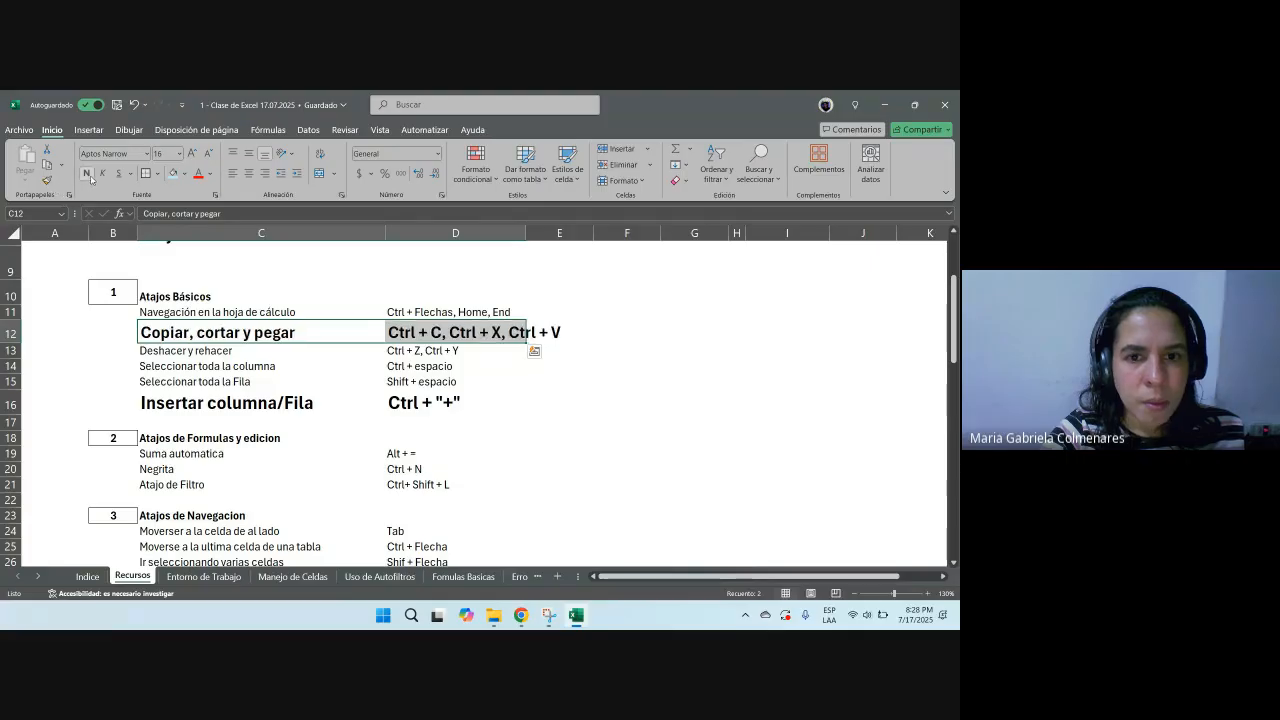
click(700, 368)
click(401, 330)
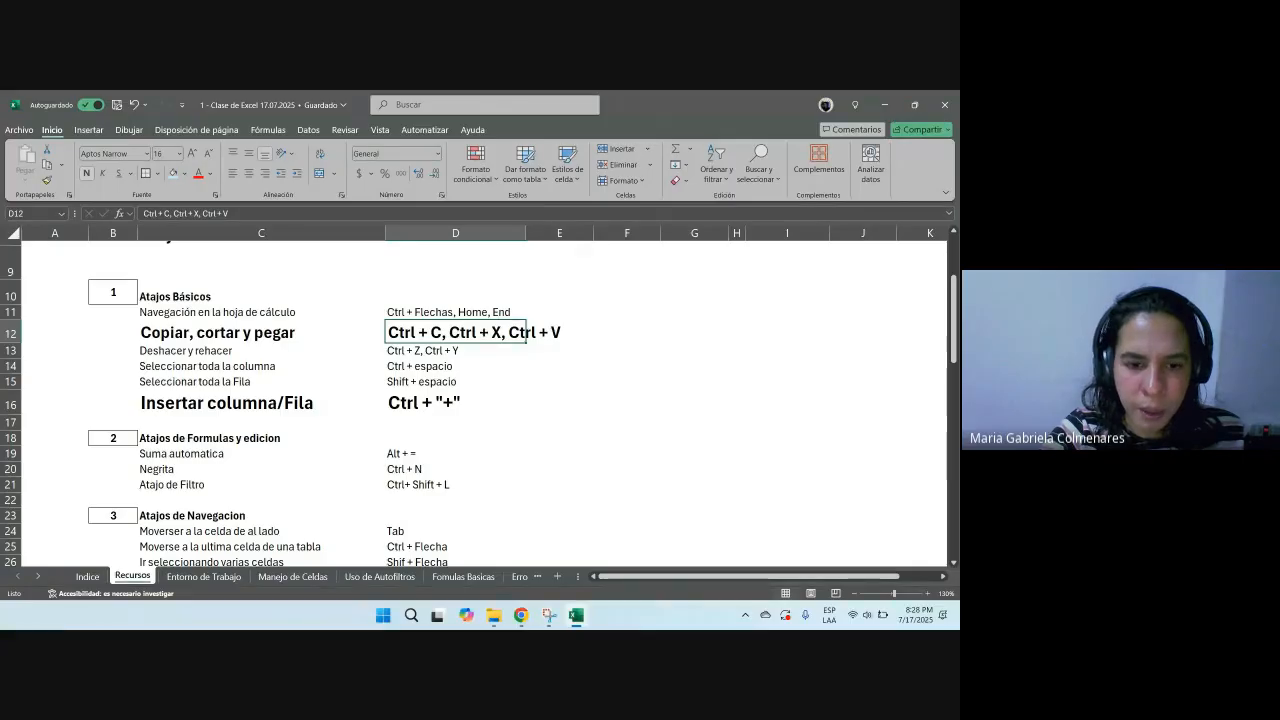
Step: Back on Uso de Autofiltros, enter 02-28-2025 in the first Febrero row's Fecha cell and copy it to all Febrero rows
click(379, 576)
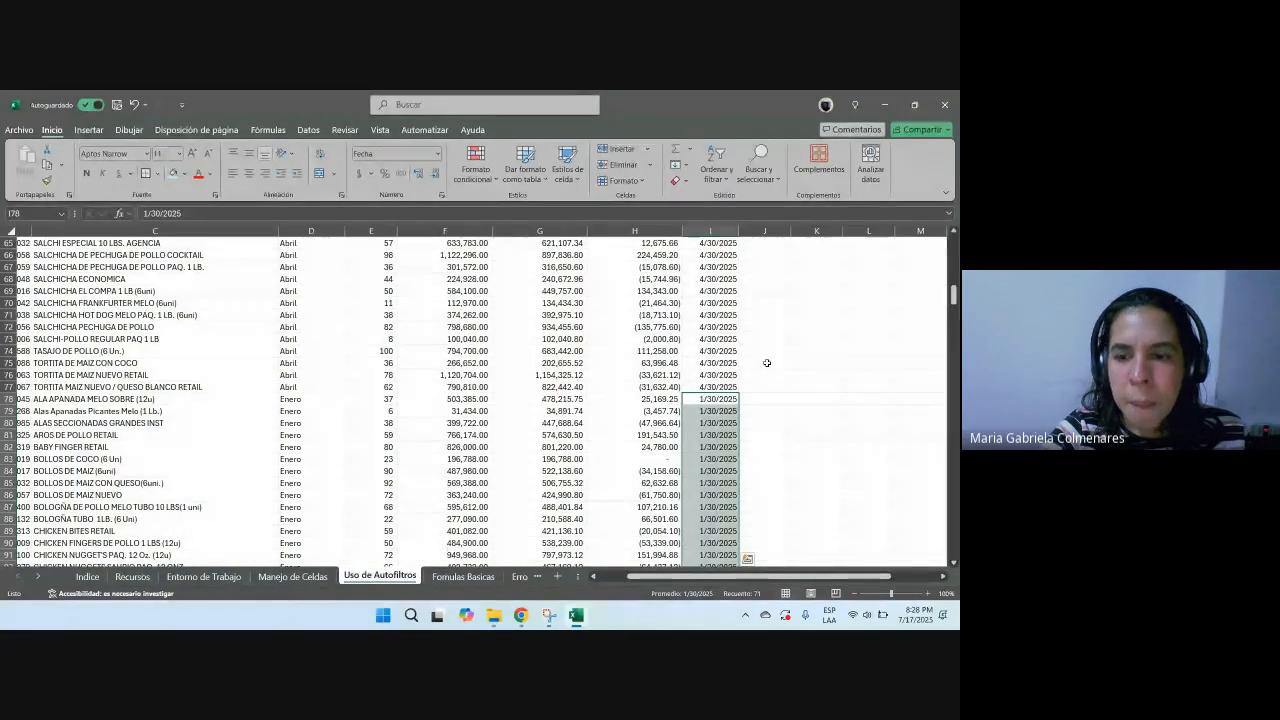
scroll(756, 380, down, 10)
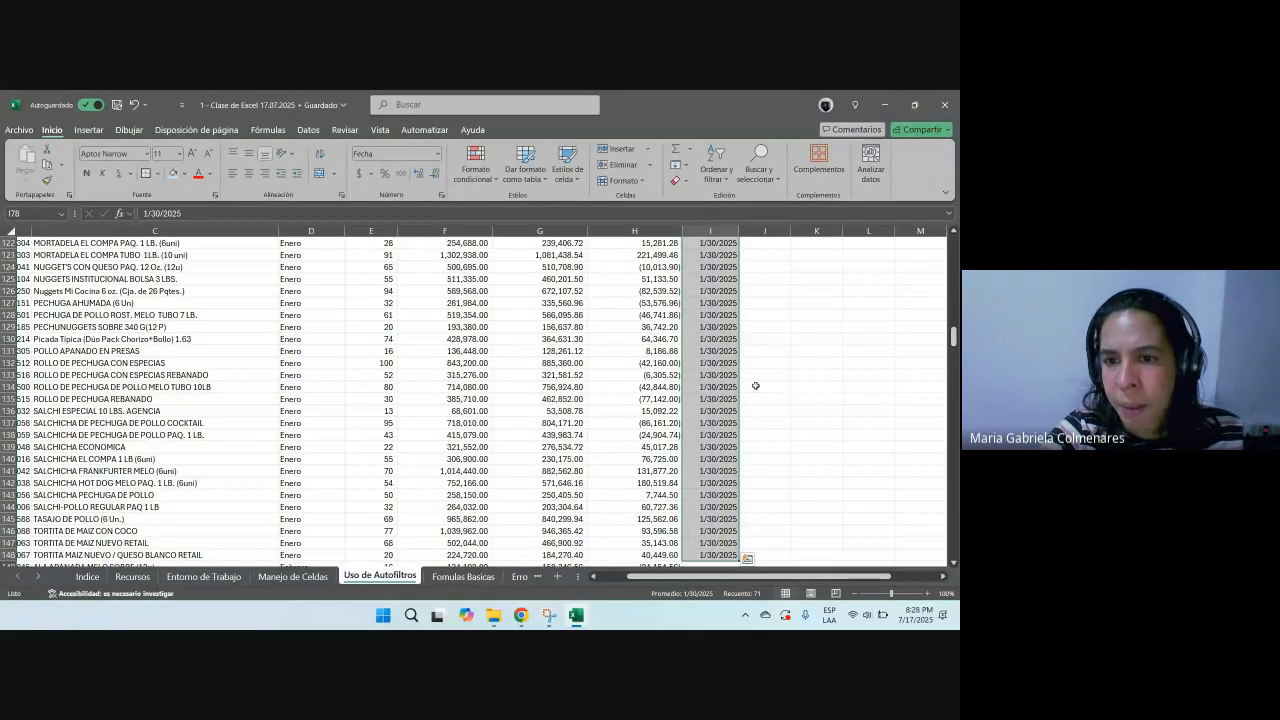
scroll(755, 385, down, 5)
click(698, 383)
text(02-)
text(28-2025)
key(ctrl+Return)
key(ctrl+c)
drag(697, 385, 689, 264)
key(ctrl+v)
scroll(953, 408, down, 20)
drag(953, 408, 943, 246)
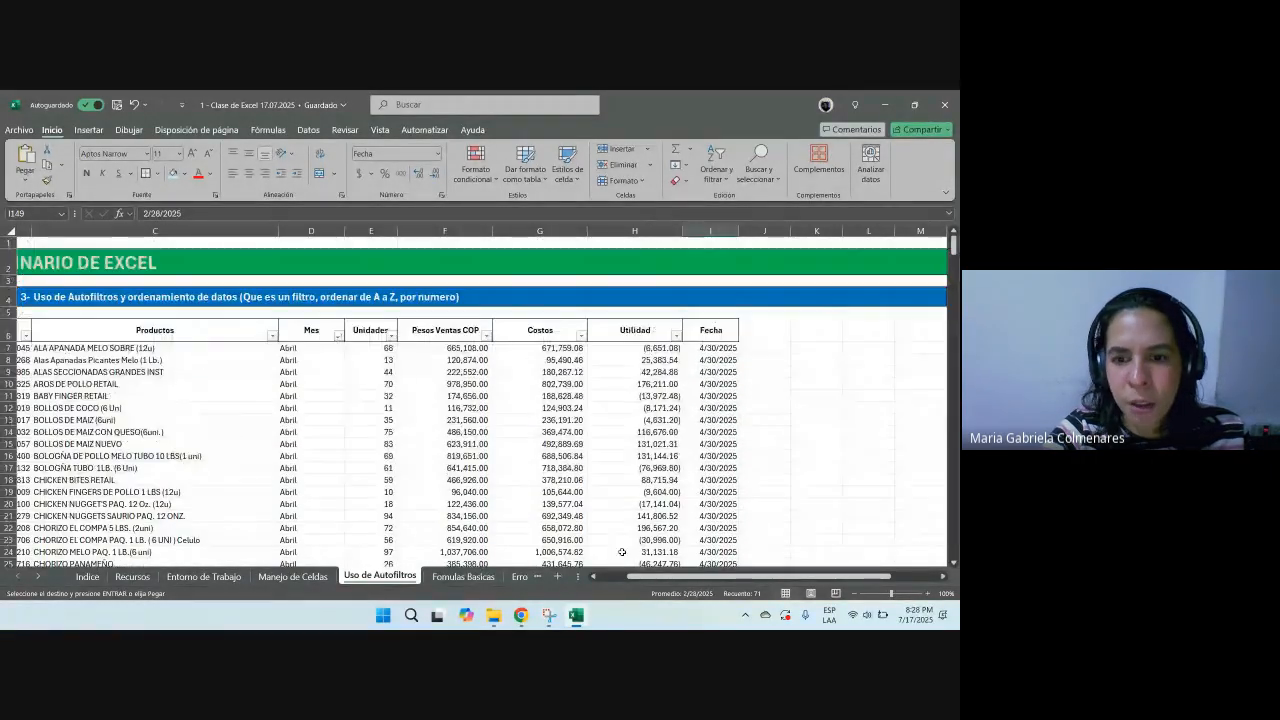
Step: Turn off the AutoFilter and reapply it to the whole table from Codigo through Fecha
drag(722, 577, 693, 578)
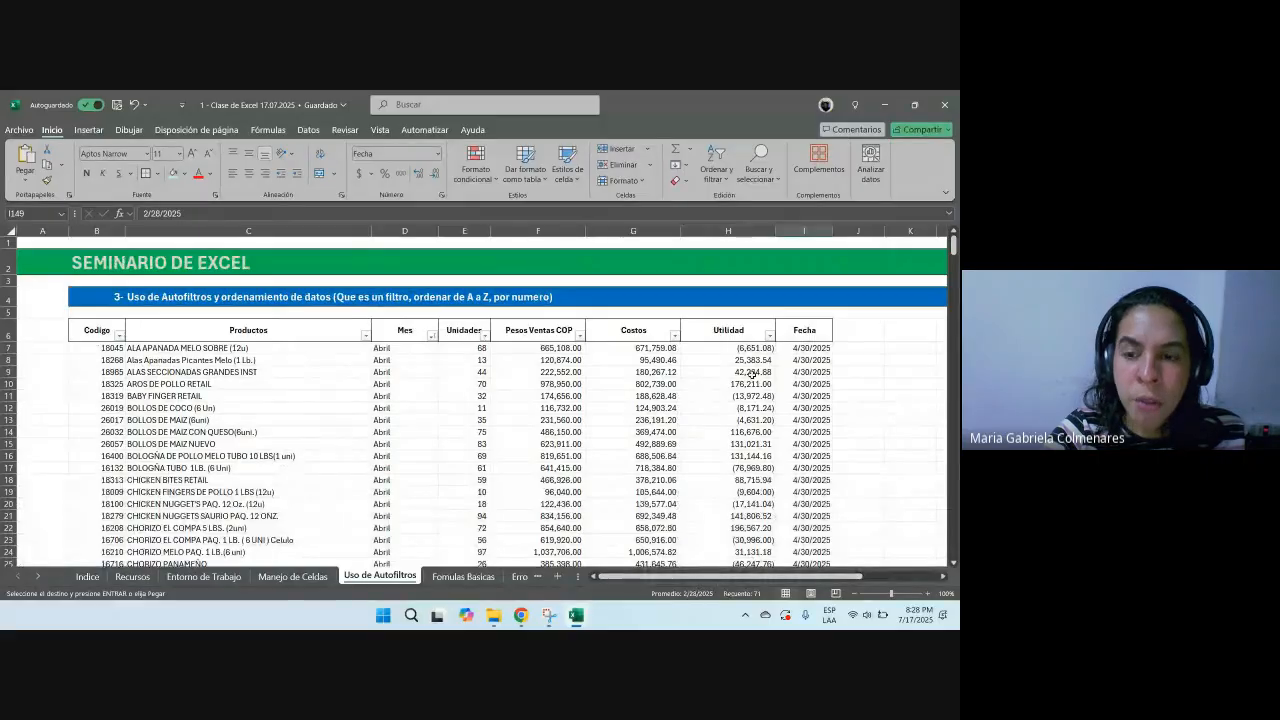
click(800, 243)
click(762, 371)
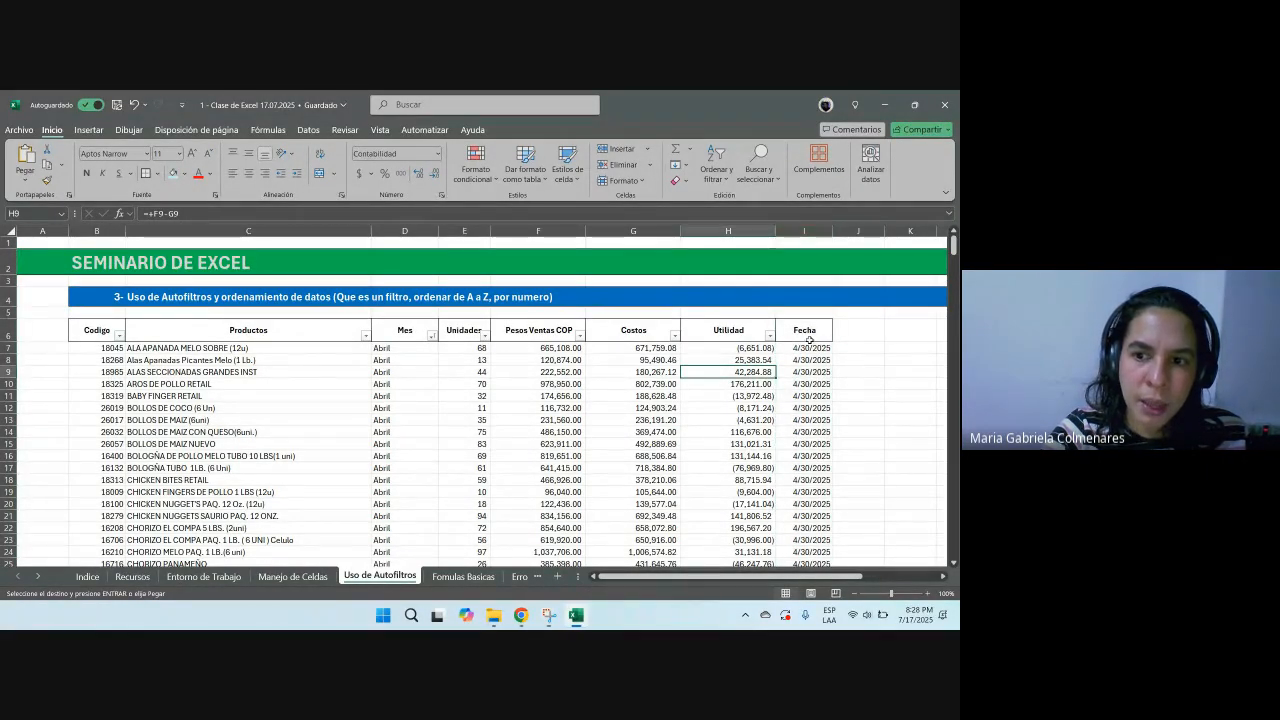
drag(810, 333, 805, 456)
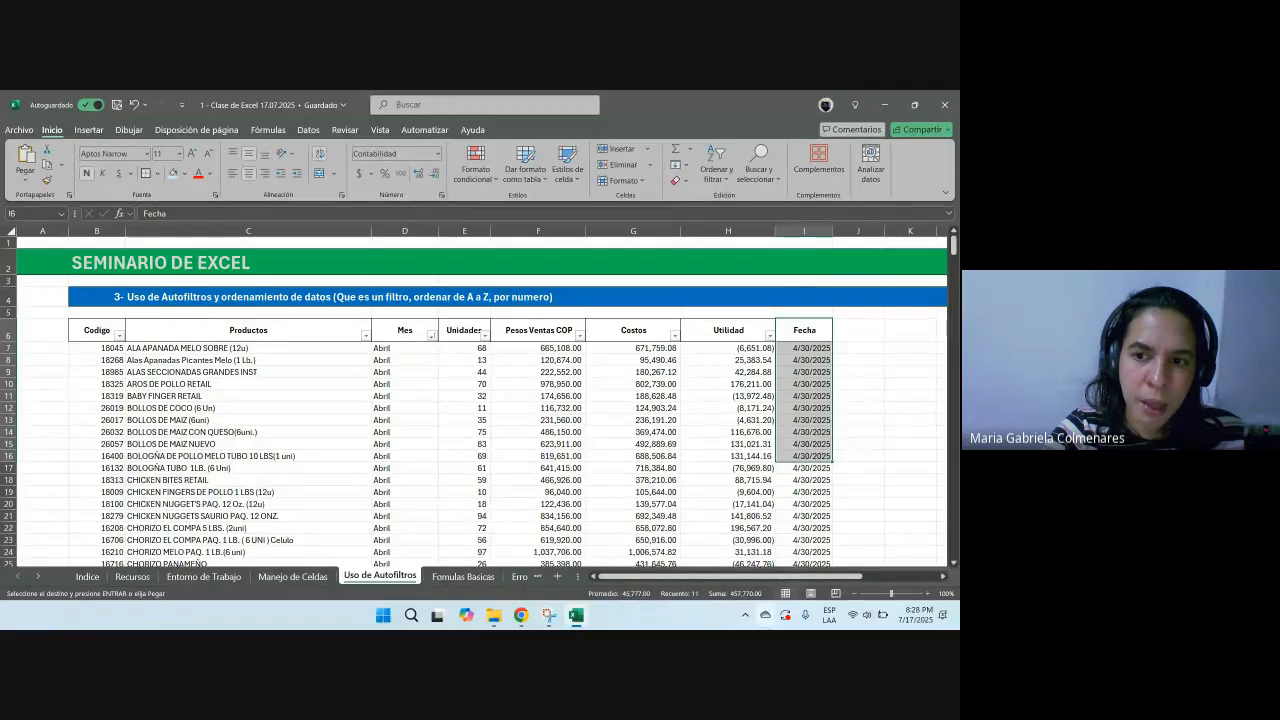
click(558, 418)
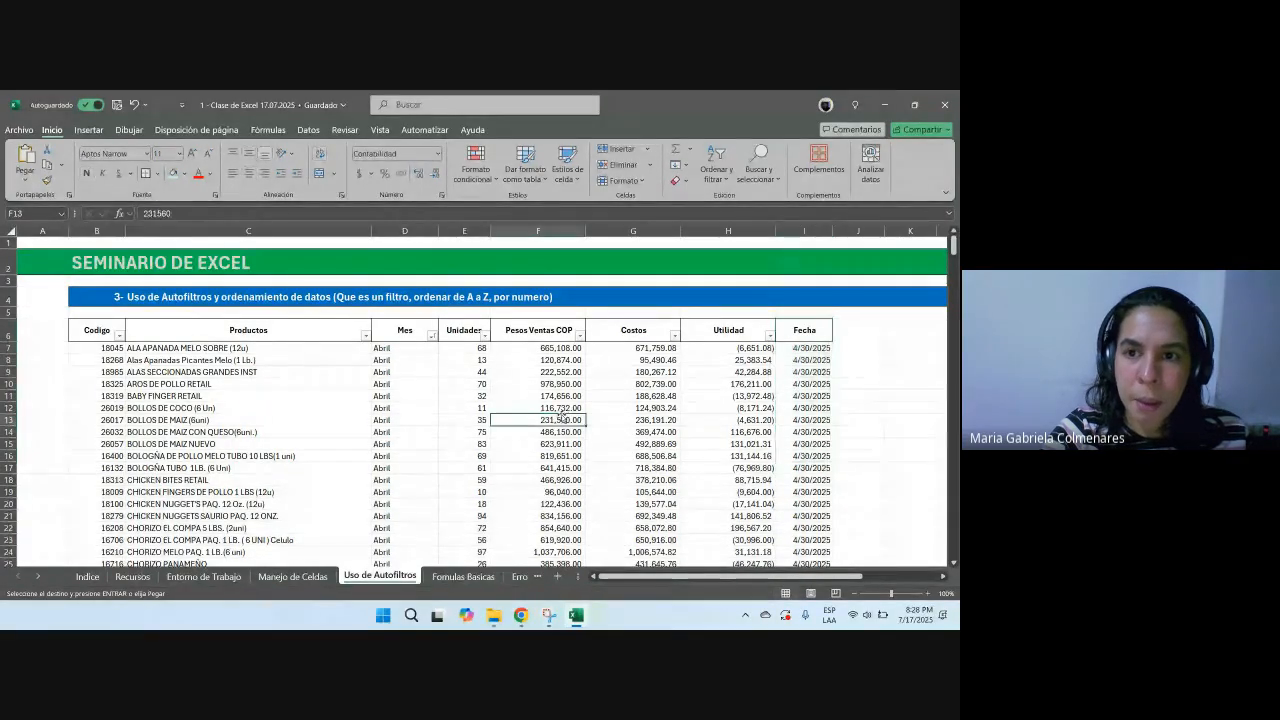
click(715, 170)
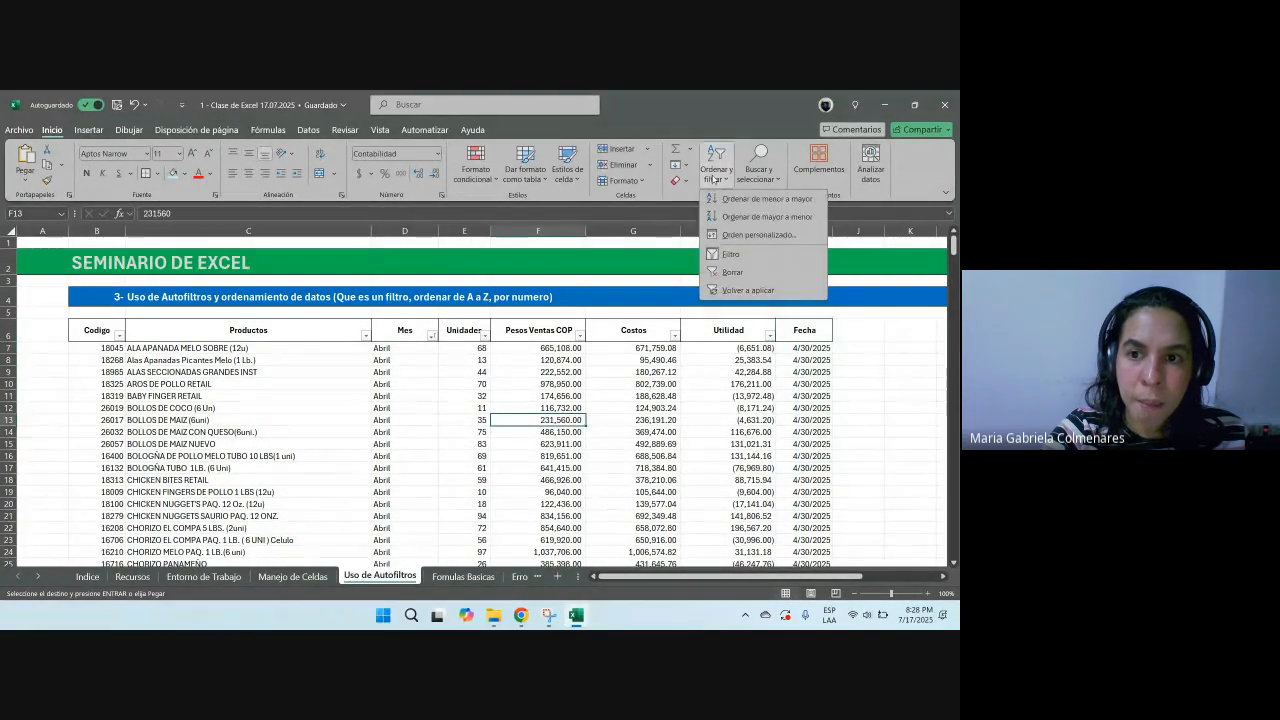
click(731, 257)
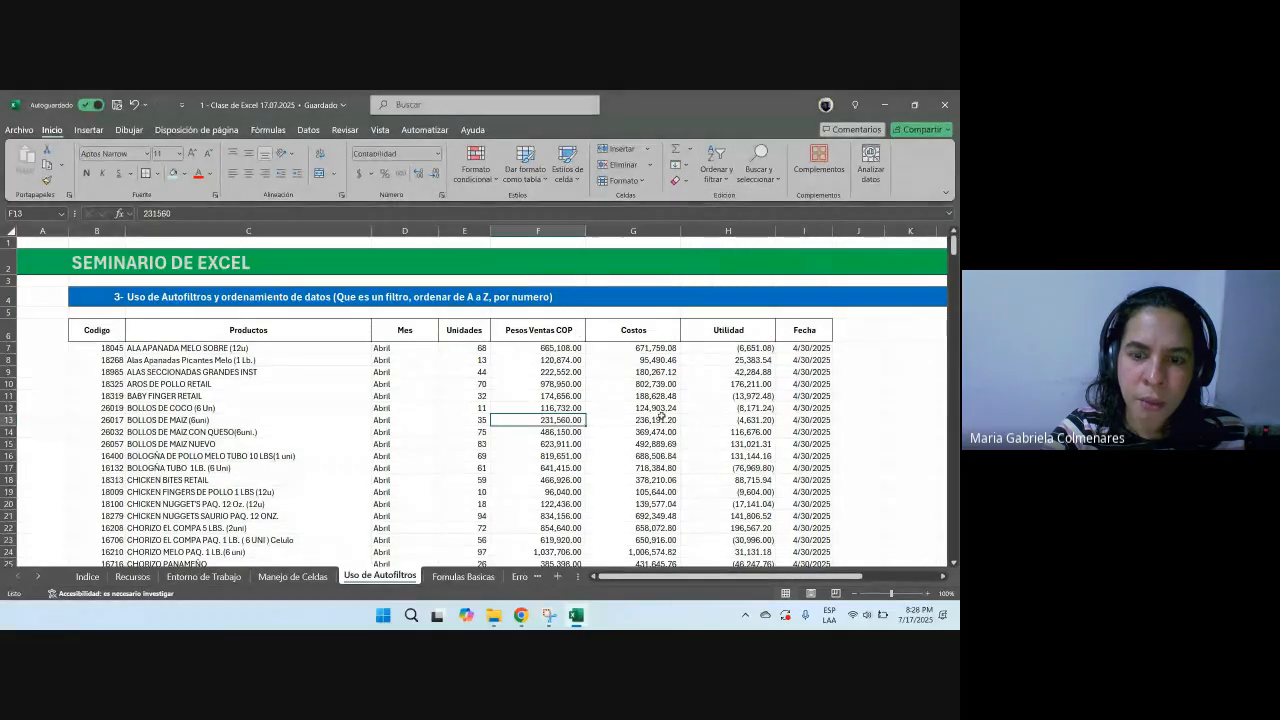
click(660, 418)
drag(100, 333, 793, 540)
scroll(616, 373, up, 20)
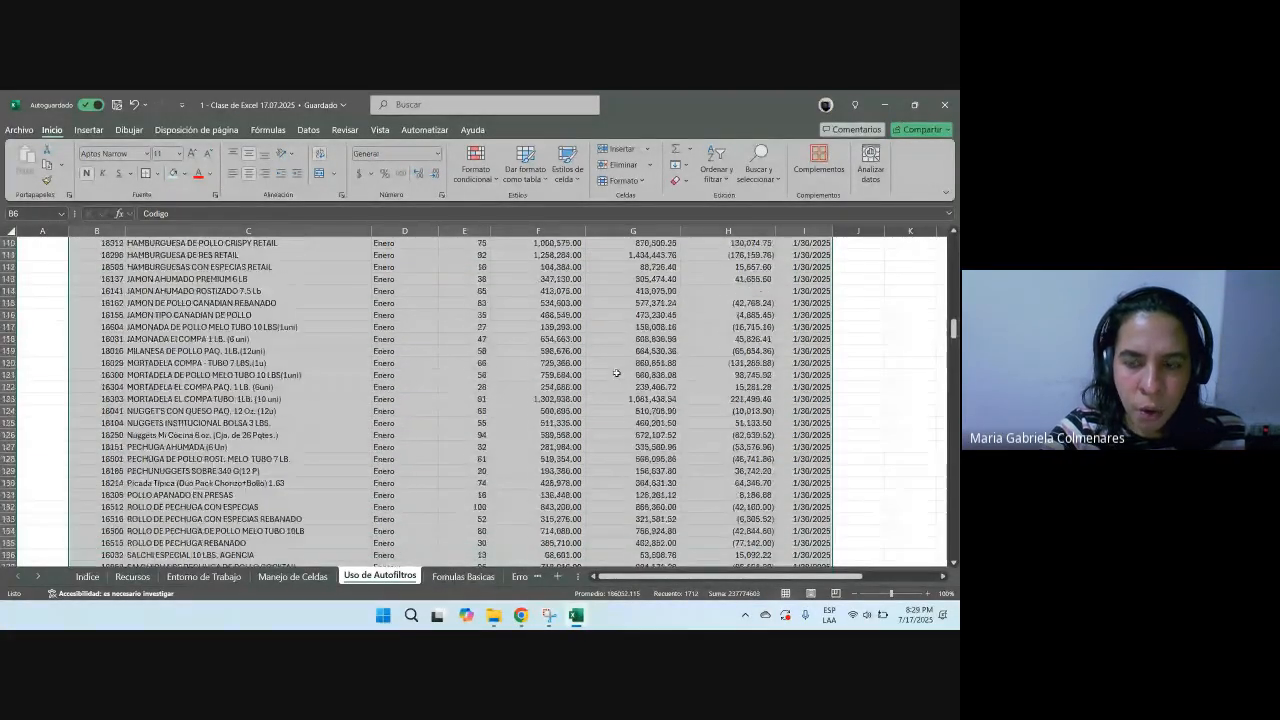
scroll(616, 373, up, 20)
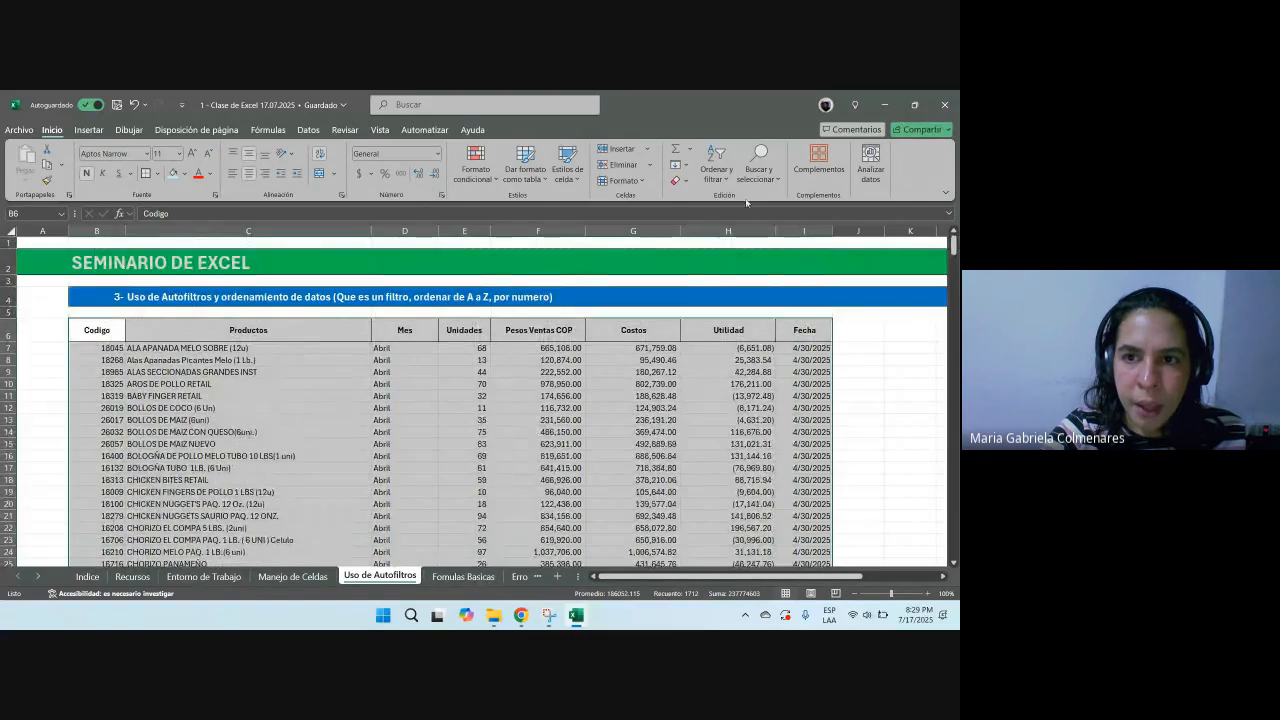
click(716, 168)
click(728, 254)
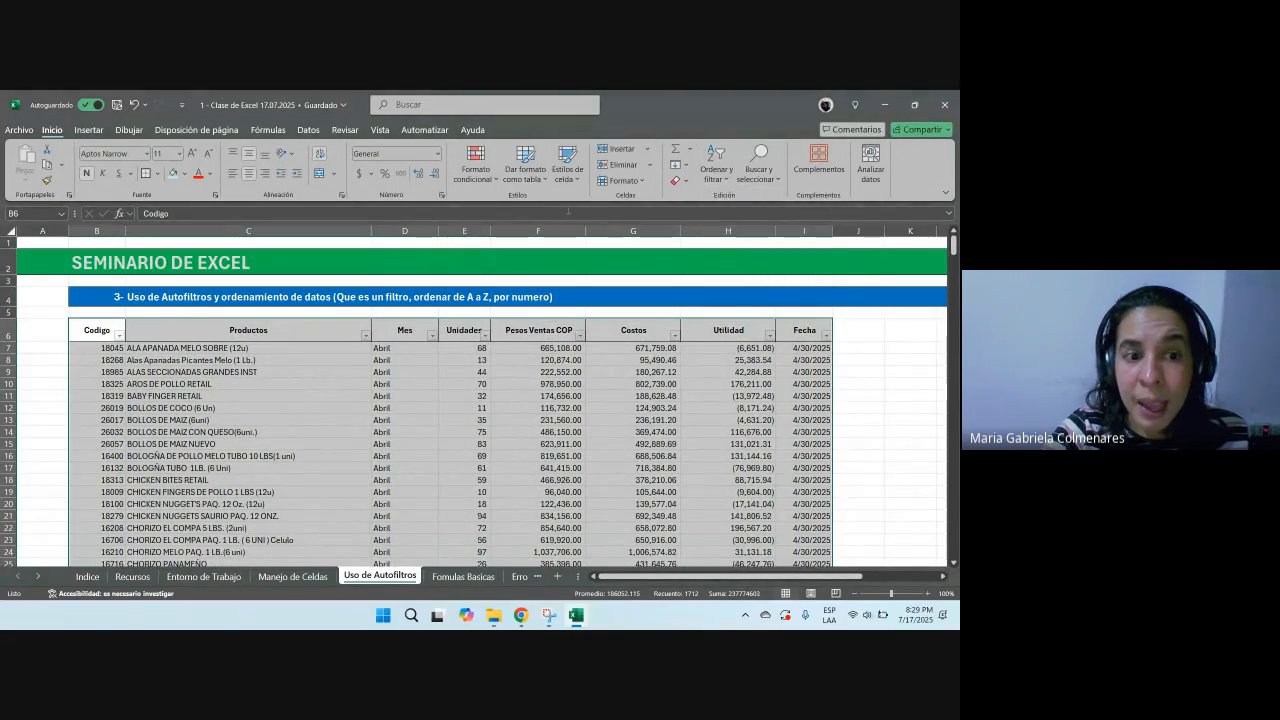
Step: Sort the table by the Fecha column from oldest to newest
click(538, 408)
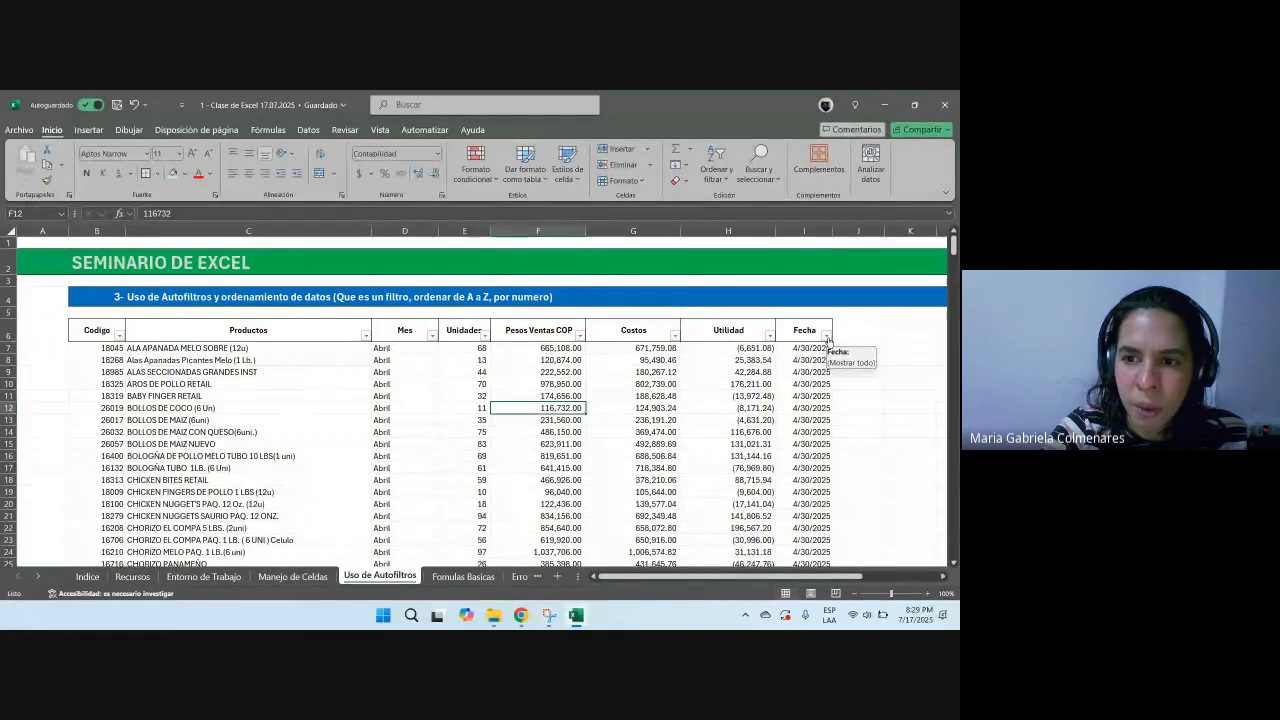
click(826, 336)
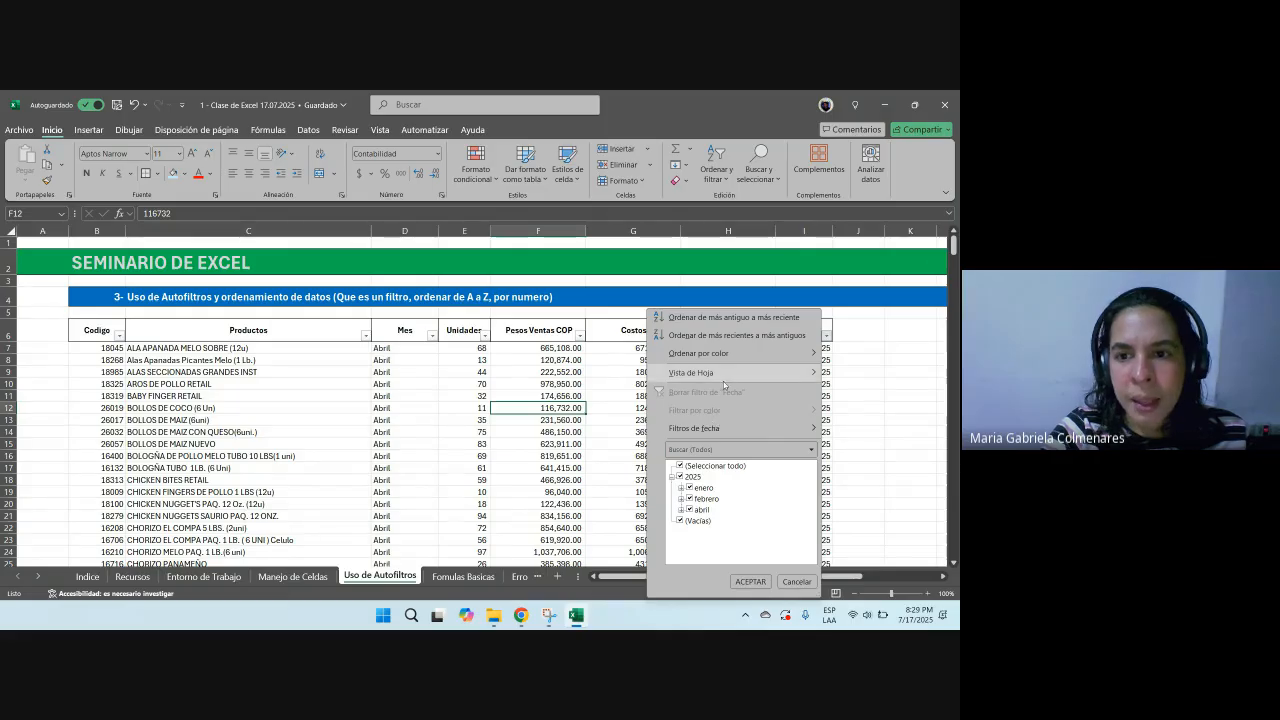
click(731, 318)
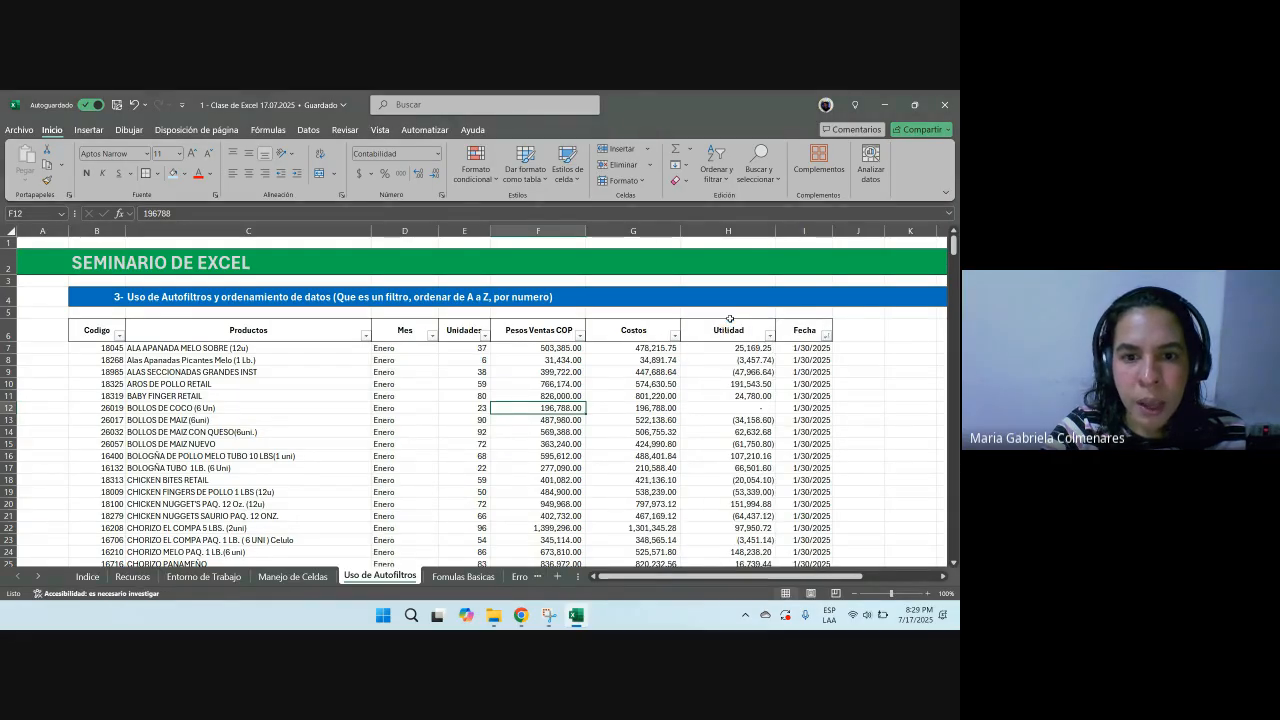
drag(805, 348, 102, 600)
scroll(689, 498, down, 19)
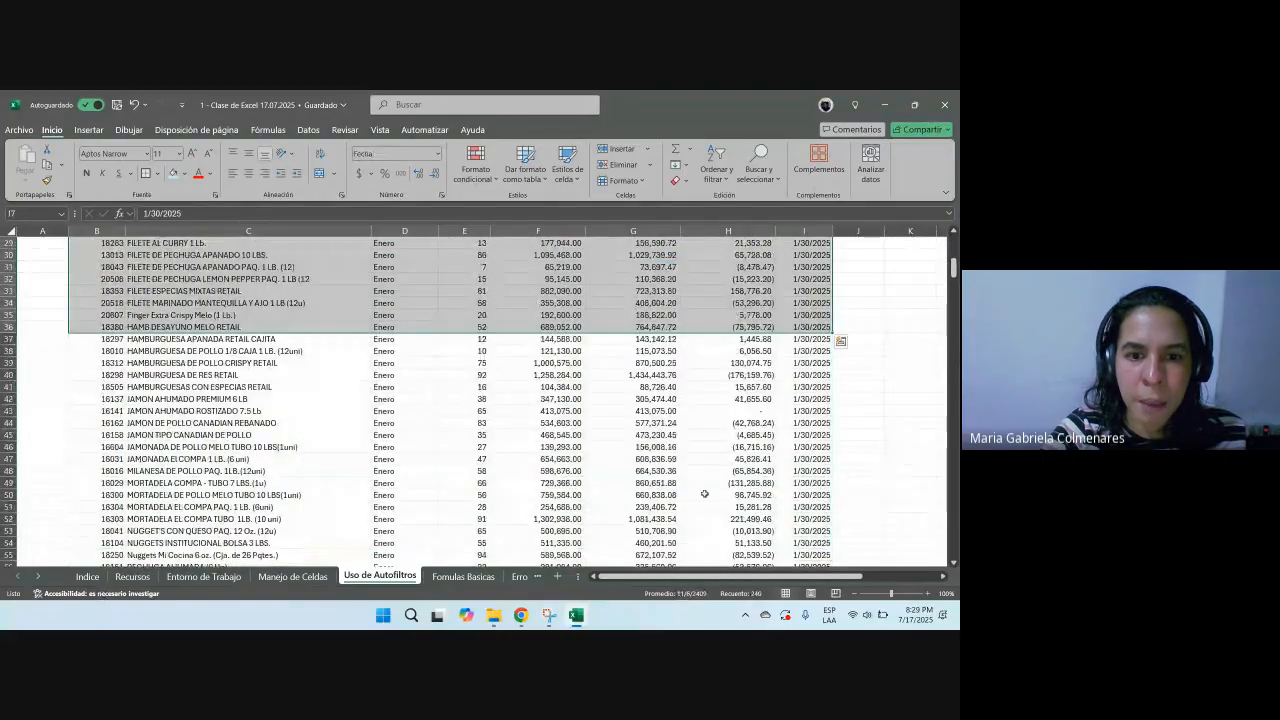
drag(816, 371, 210, 387)
scroll(471, 449, down, 20)
scroll(699, 442, up, 20)
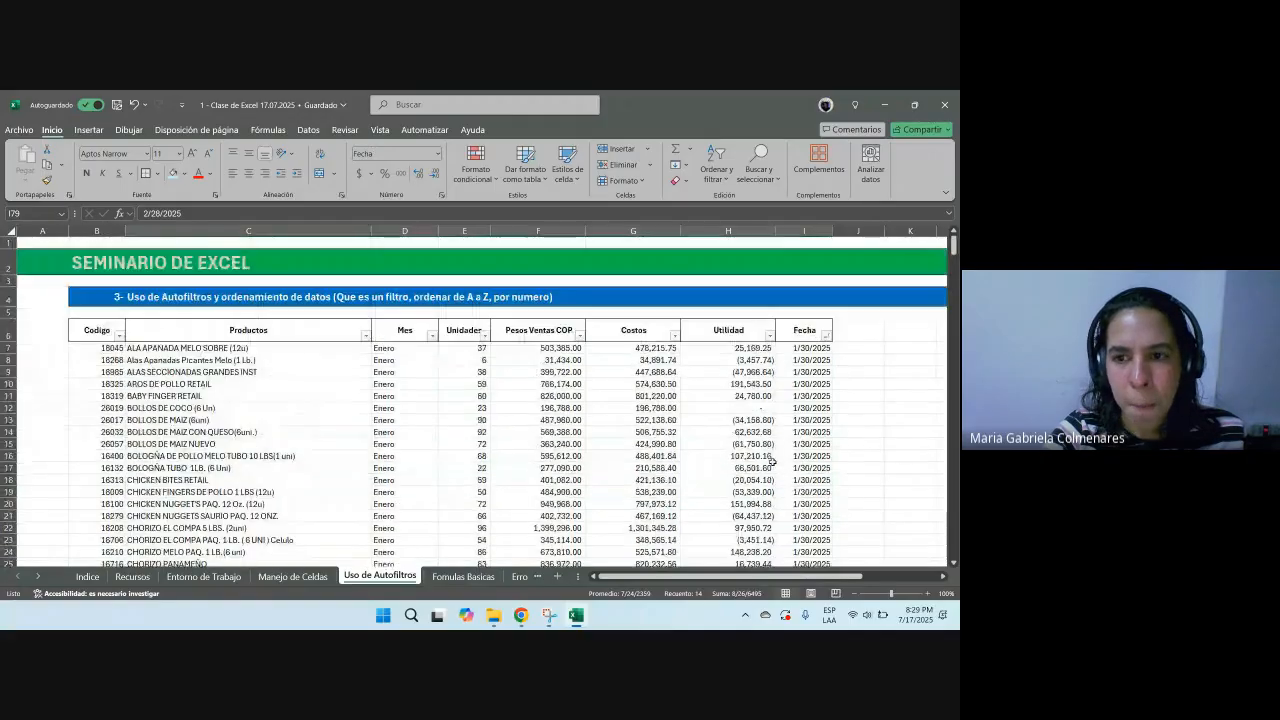
Step: Move across the cells of the BABY FINGER RETAIL row to examine its values
click(555, 397)
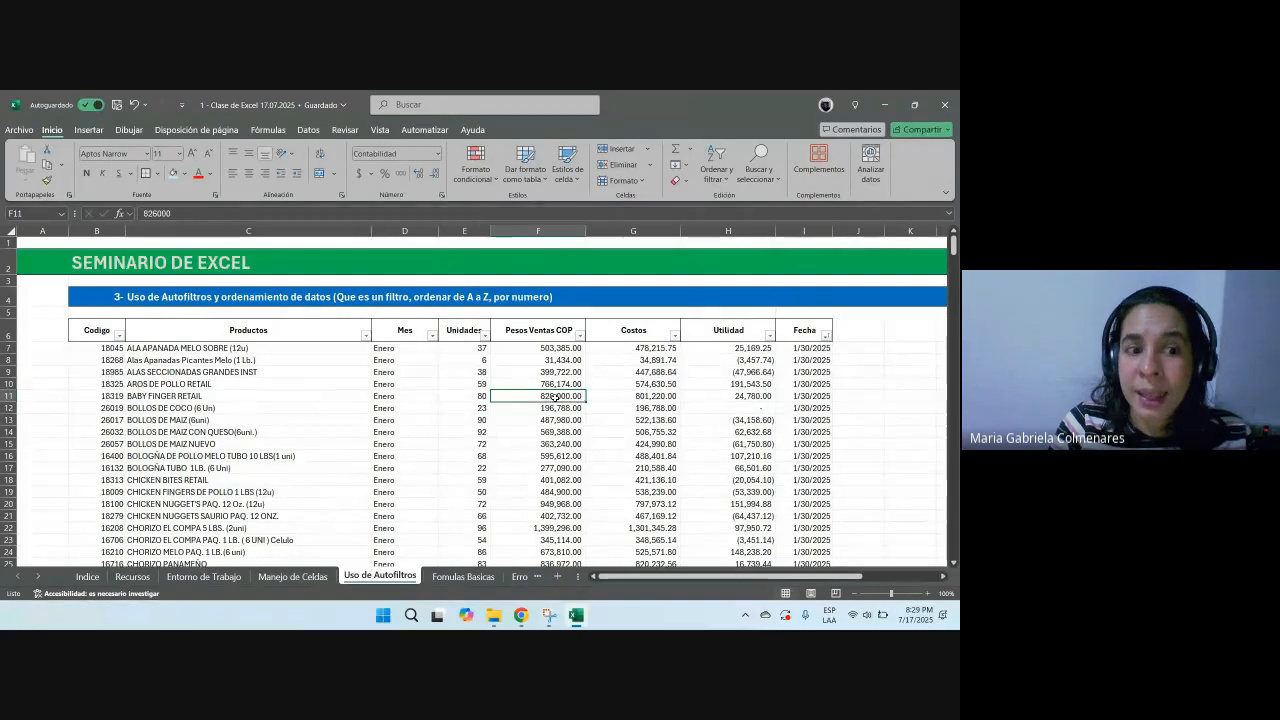
key(Left)
key(Left)
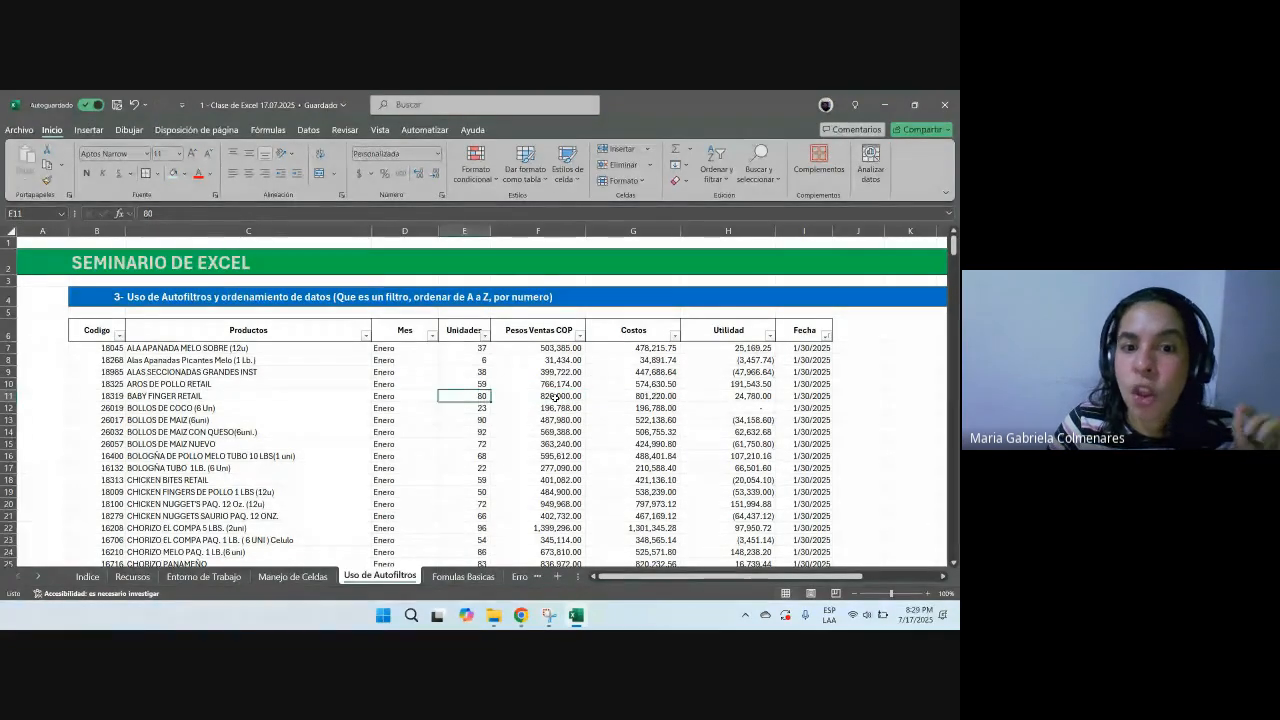
key(Right)
key(Right)
key(Right)
key(Right)
key(Right)
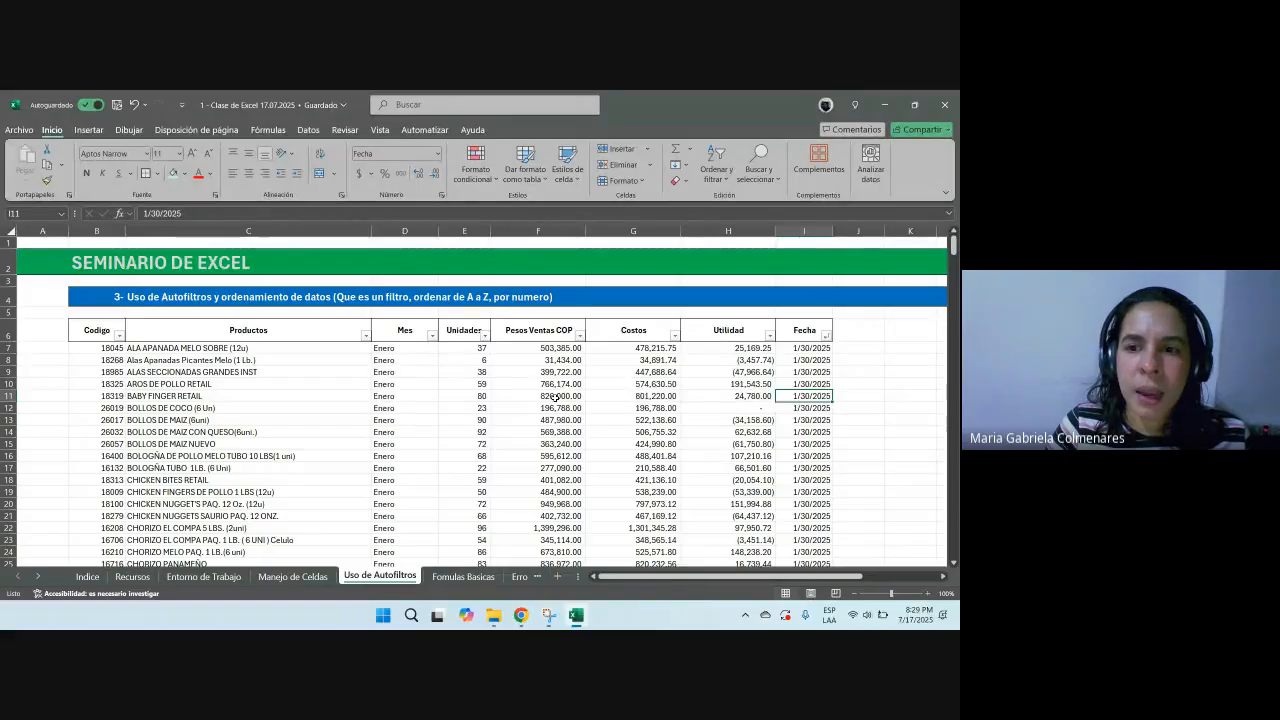
key(Down)
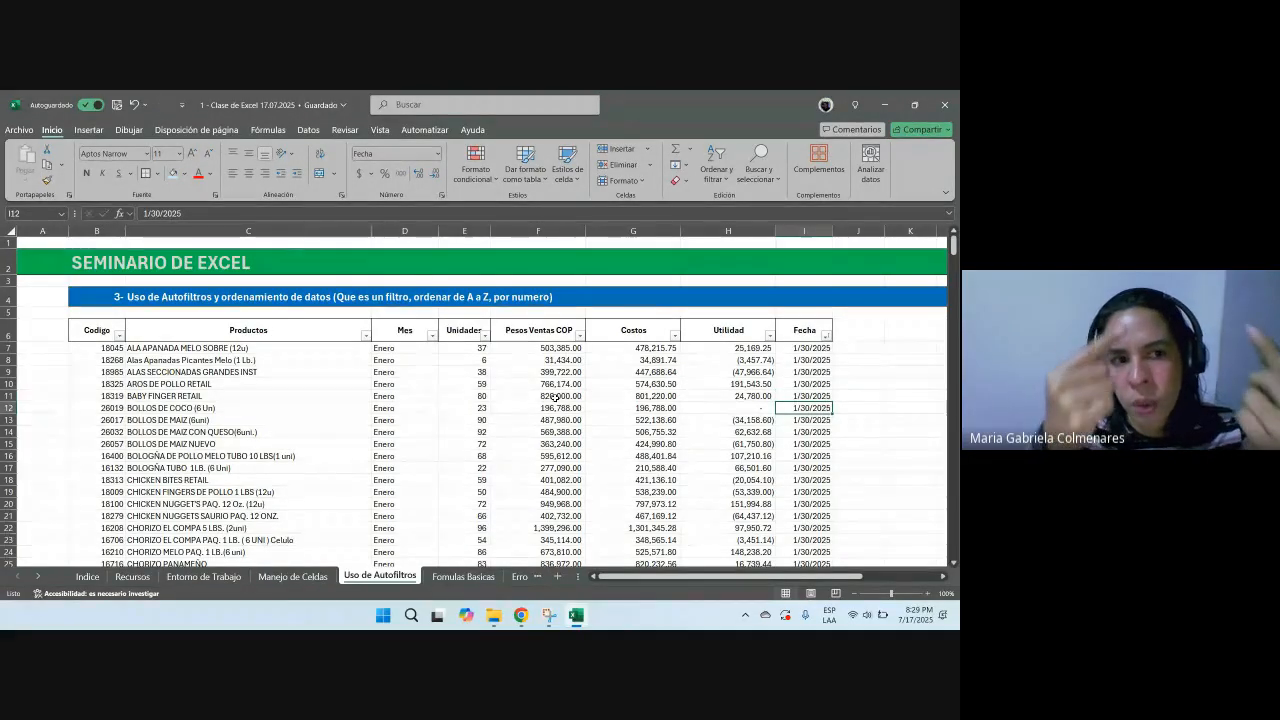
key(Up)
key(Left)
key(Left)
key(Left)
key(Left)
key(Left)
key(Right)
key(Right)
key(Right)
key(Right)
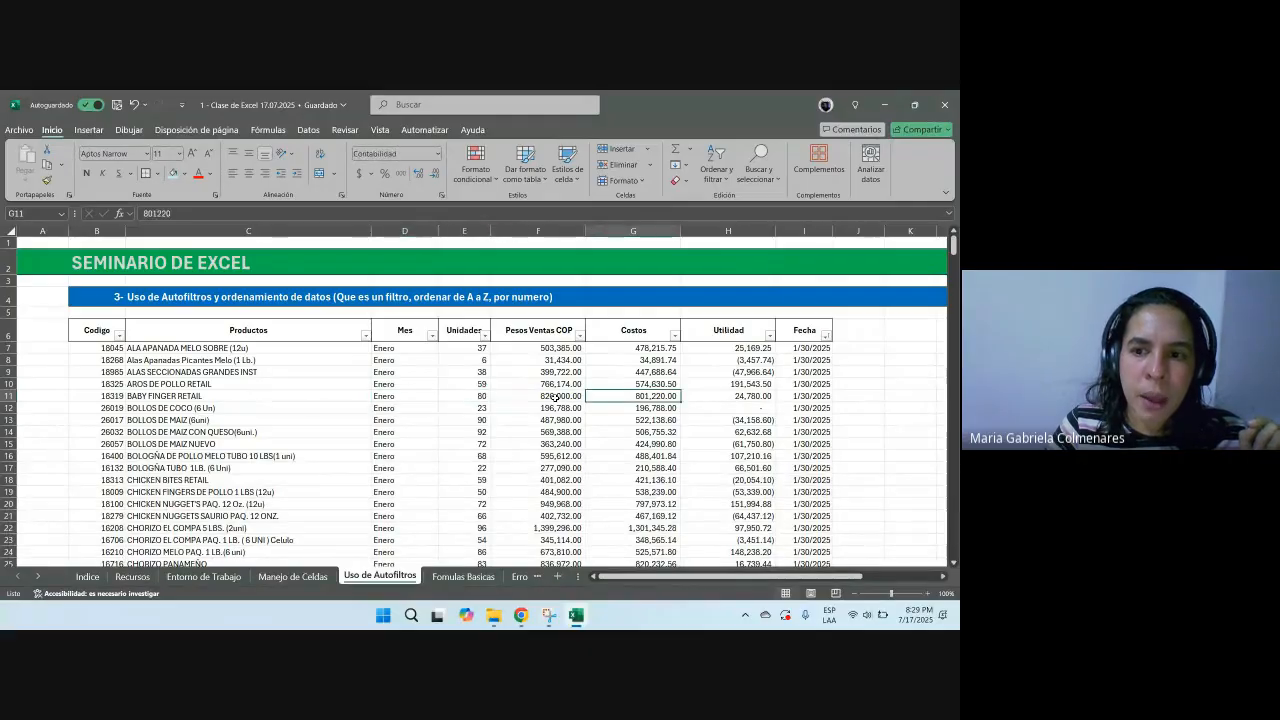
key(Left)
key(Left)
key(Left)
key(Left)
key(Left)
key(Right)
key(Right)
key(Right)
key(Right)
key(Right)
key(Right)
key(Right)
key(Right)
key(Left)
key(Left)
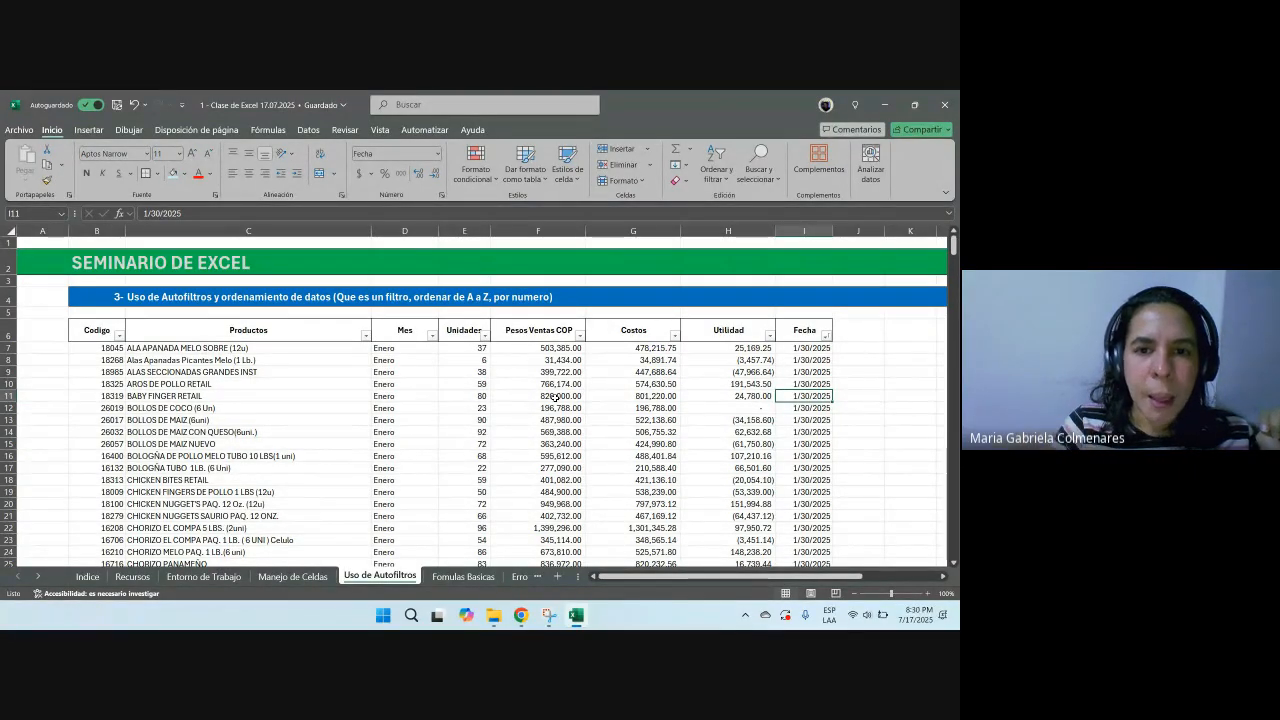
click(520, 618)
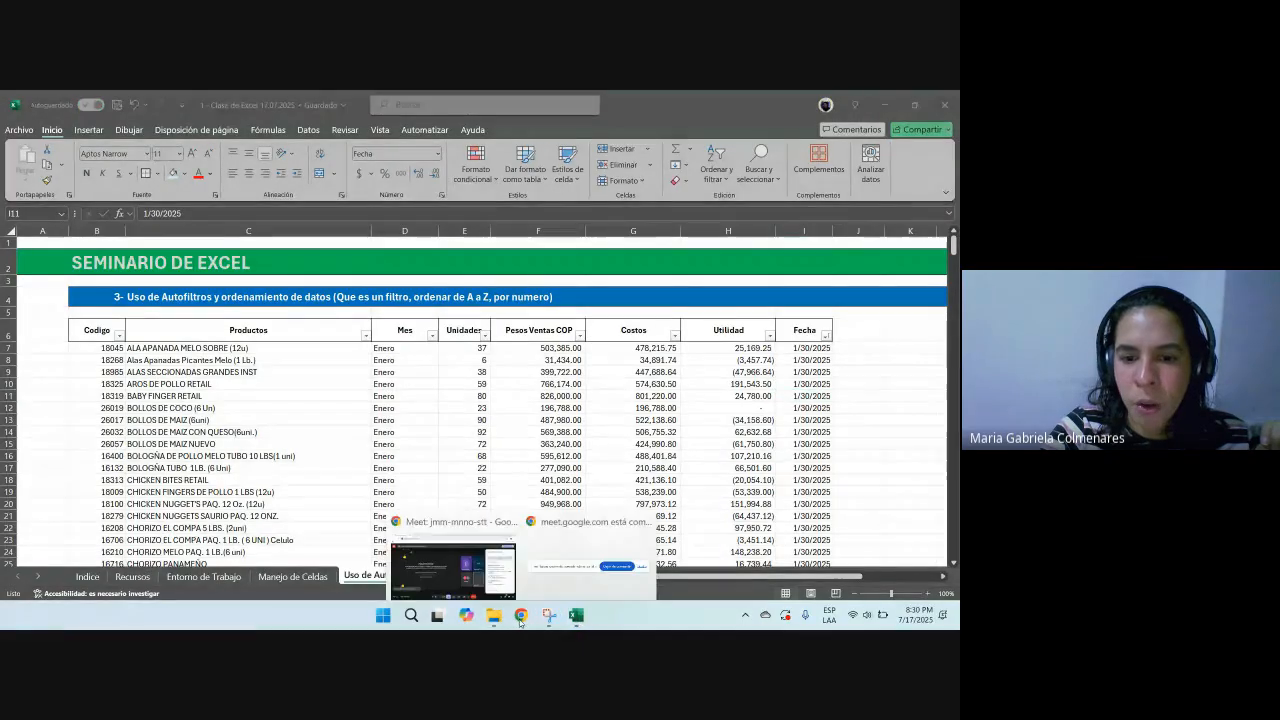
click(453, 565)
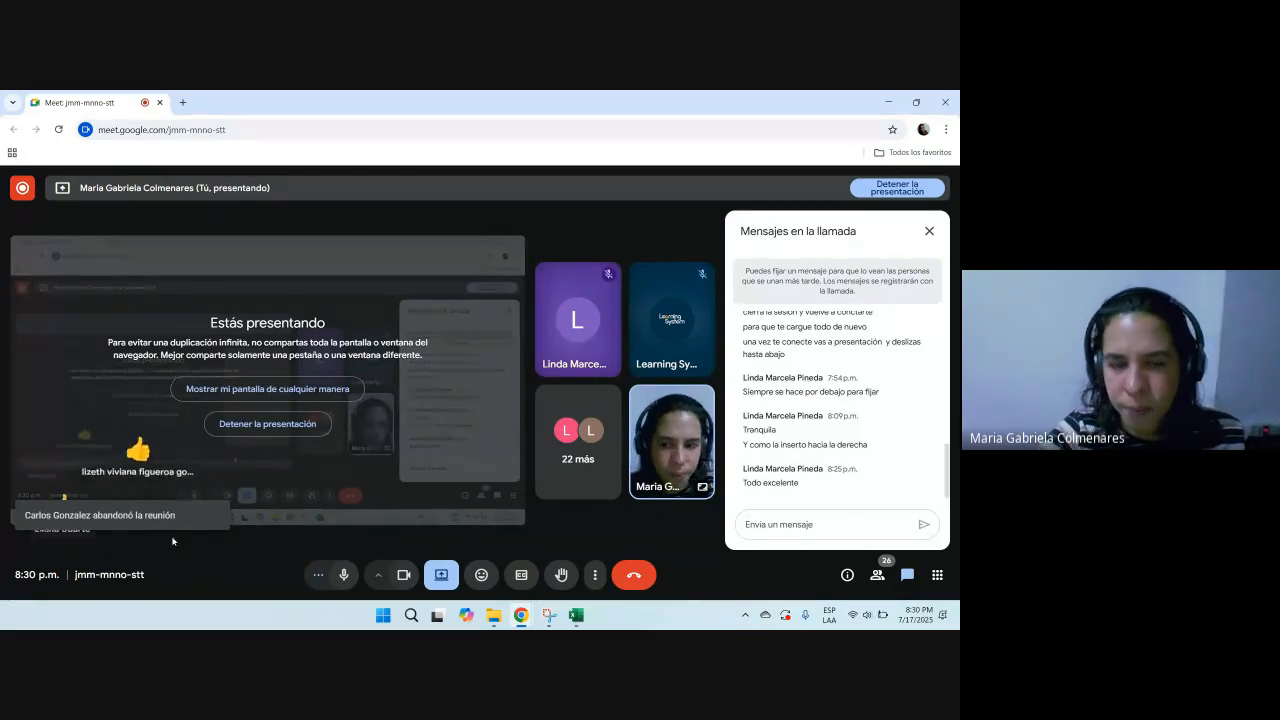
click(887, 101)
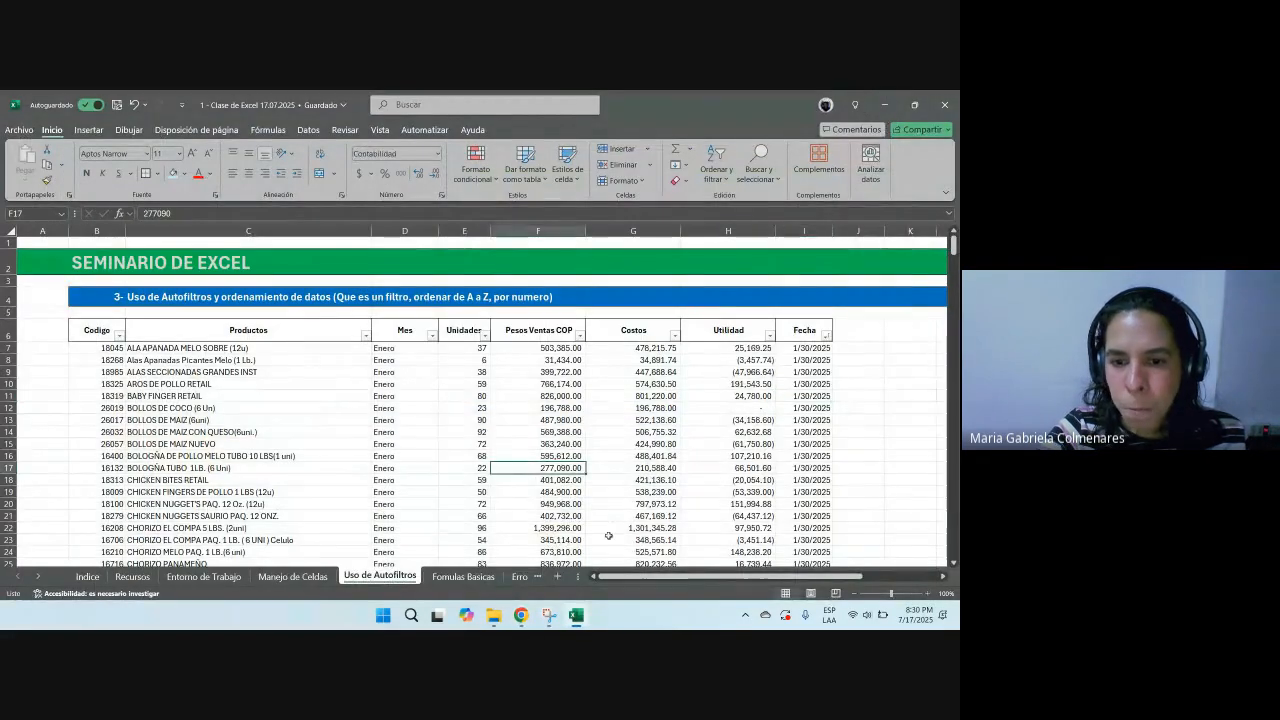
drag(725, 577, 798, 598)
click(480, 467)
click(117, 106)
click(476, 396)
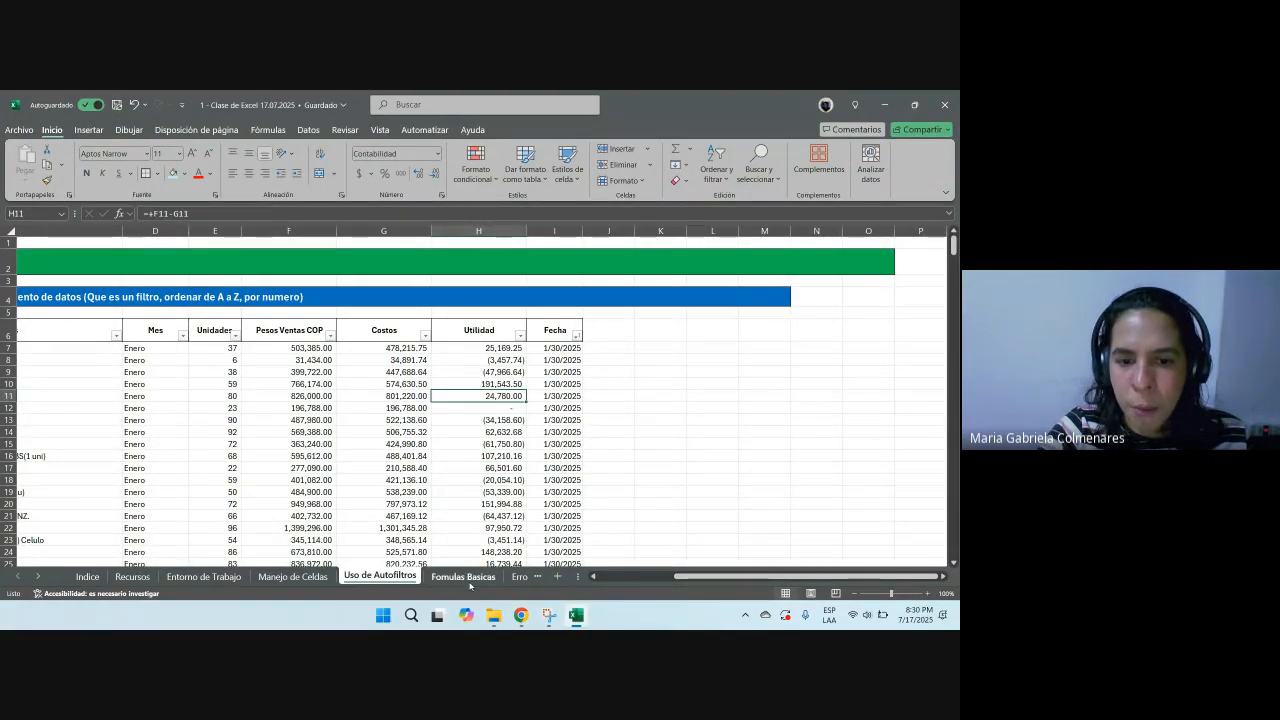
drag(800, 577, 463, 592)
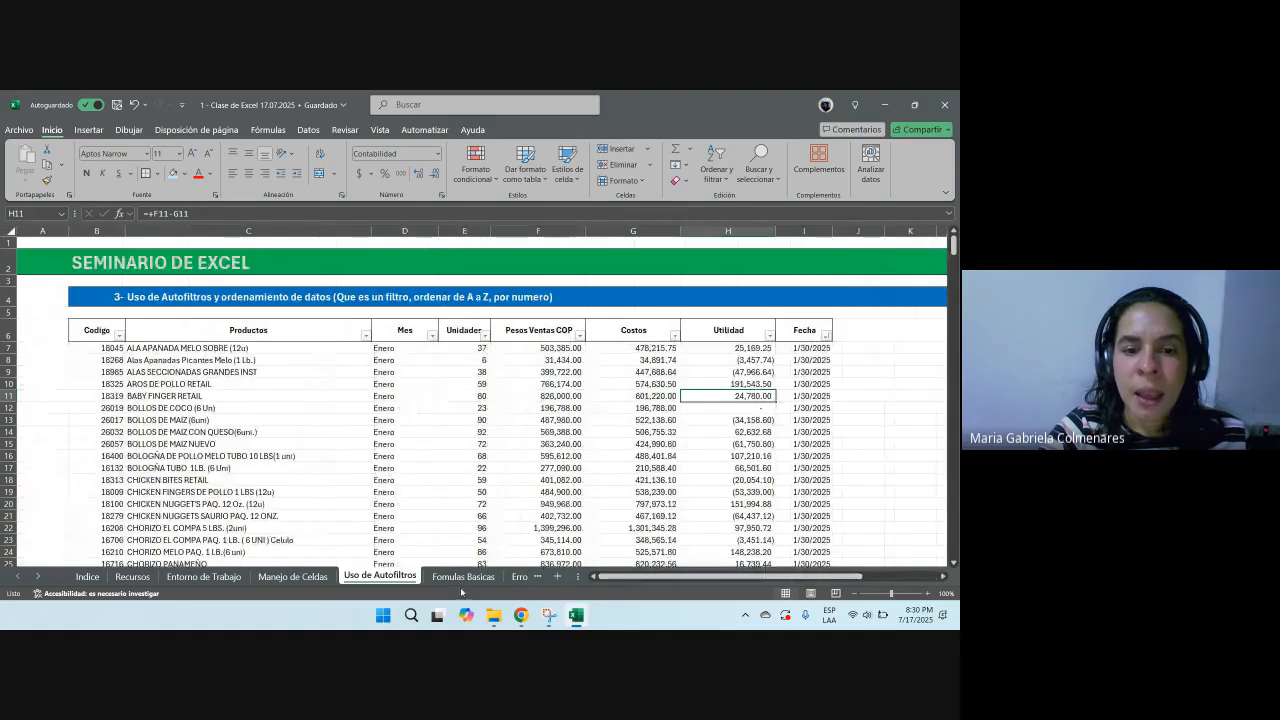
Step: Clear the table's filter, then turn the AutoFilter off and reapply it over the selected table range
click(114, 300)
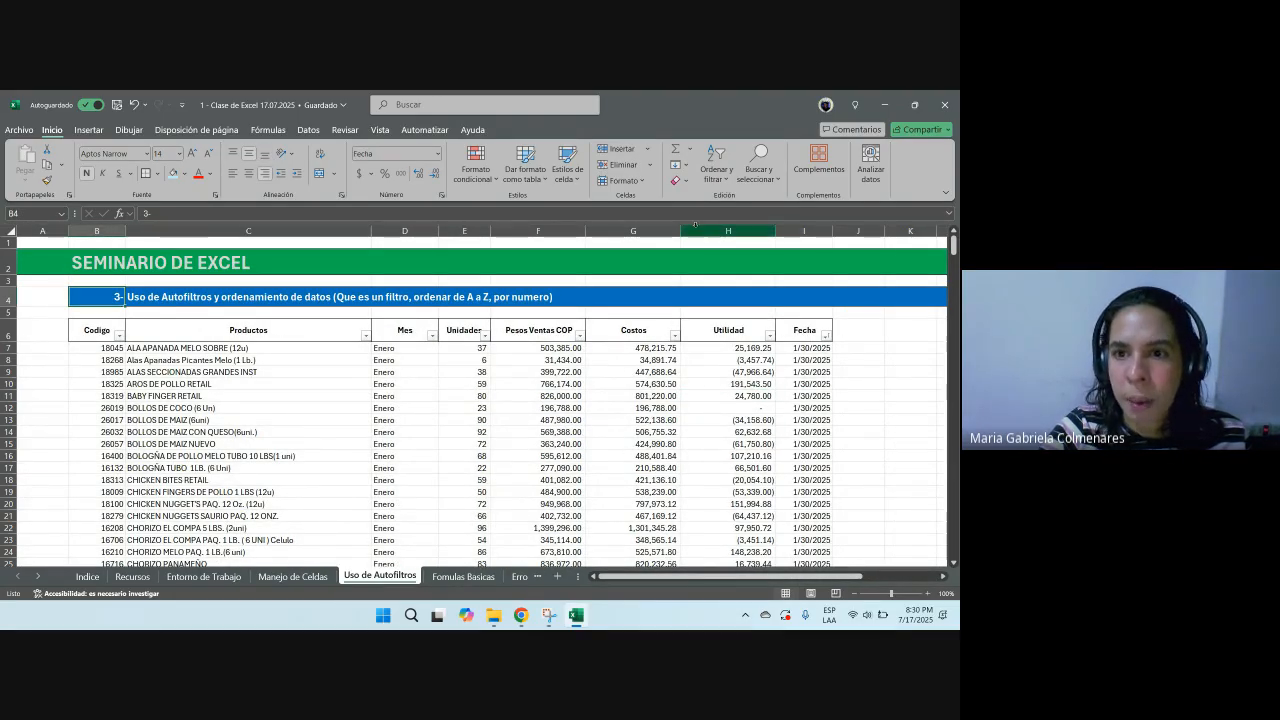
click(684, 407)
click(722, 174)
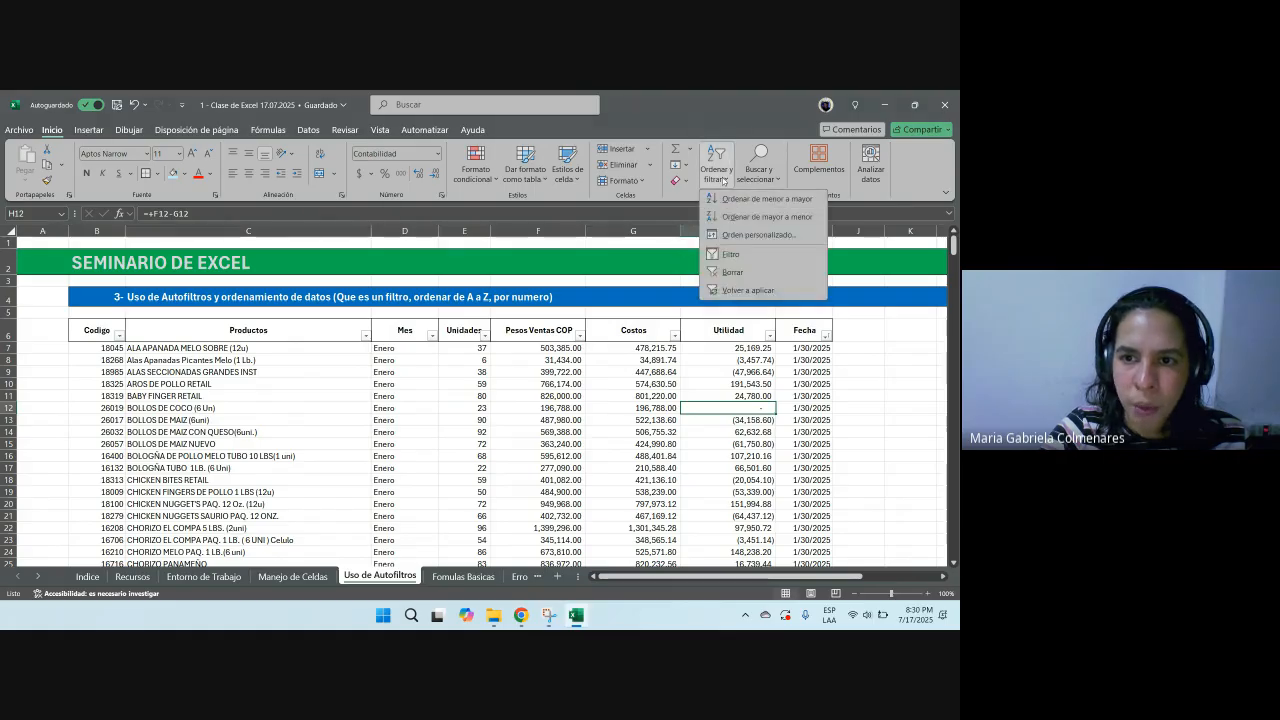
click(735, 273)
click(262, 457)
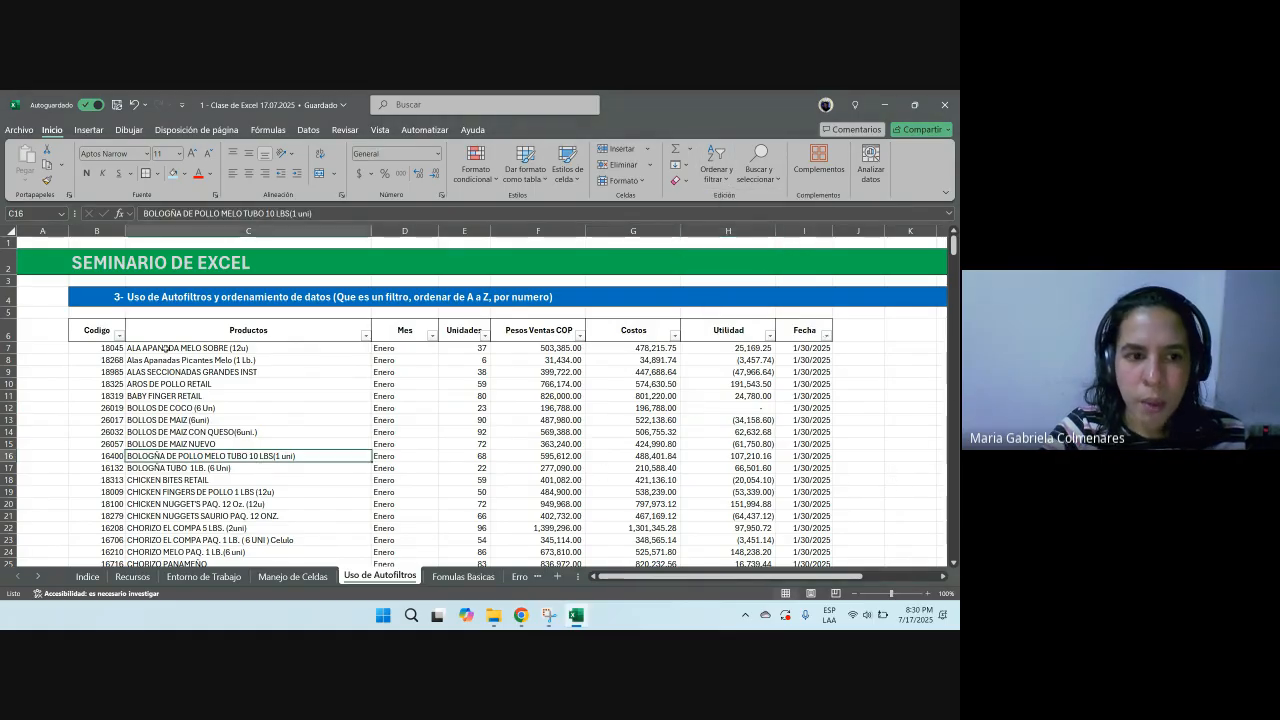
click(715, 170)
click(734, 258)
click(633, 444)
drag(109, 334, 736, 548)
click(716, 168)
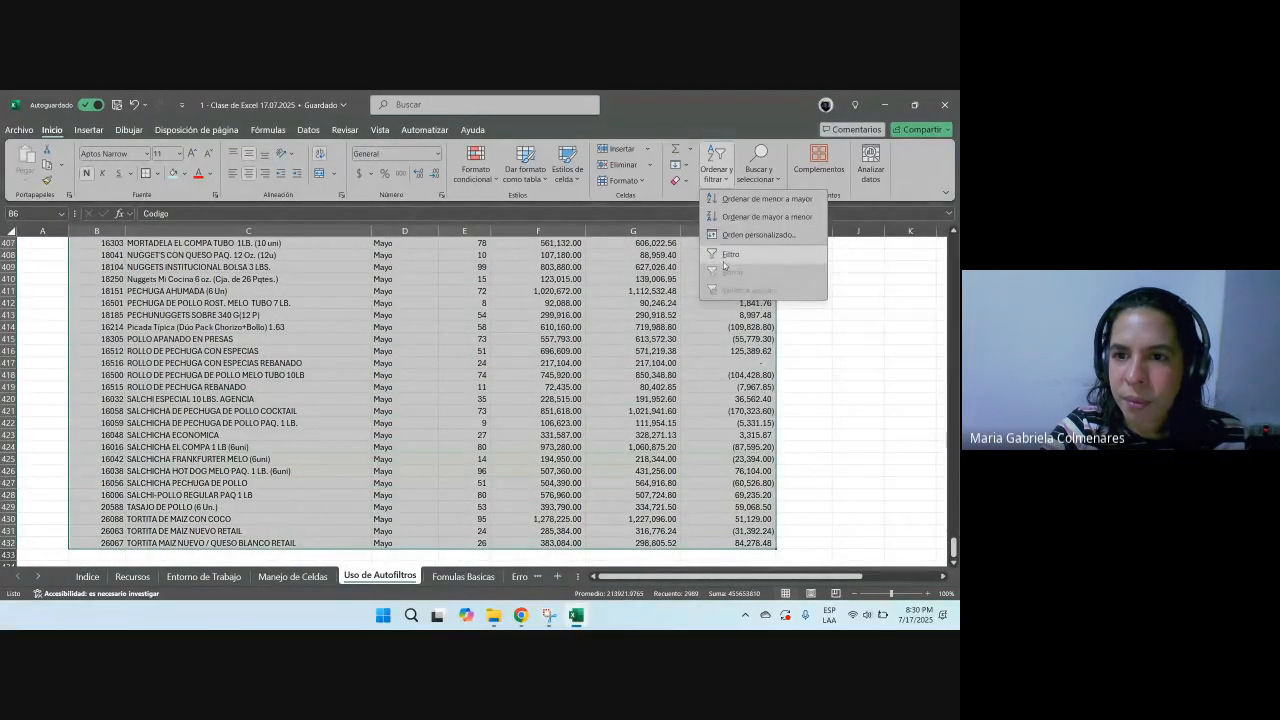
click(728, 256)
Step: Sort the table by the Productos column from A to Z
drag(953, 545, 953, 242)
click(783, 383)
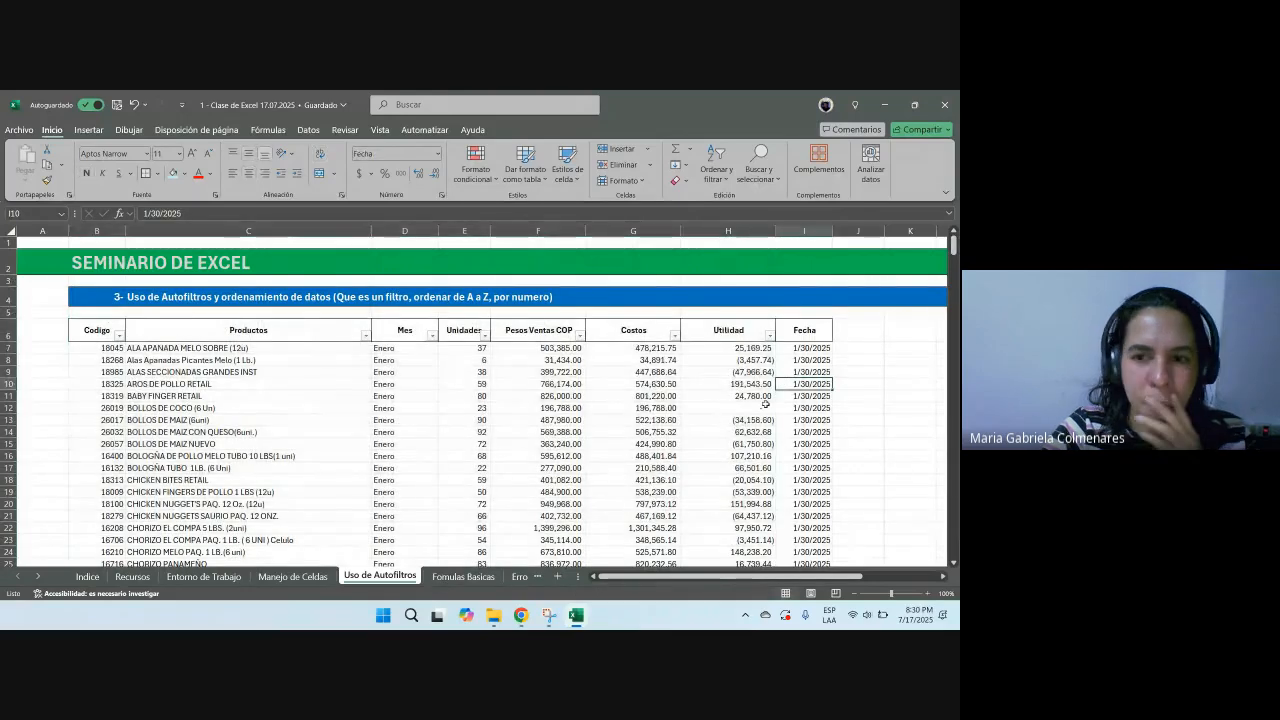
click(366, 335)
click(294, 321)
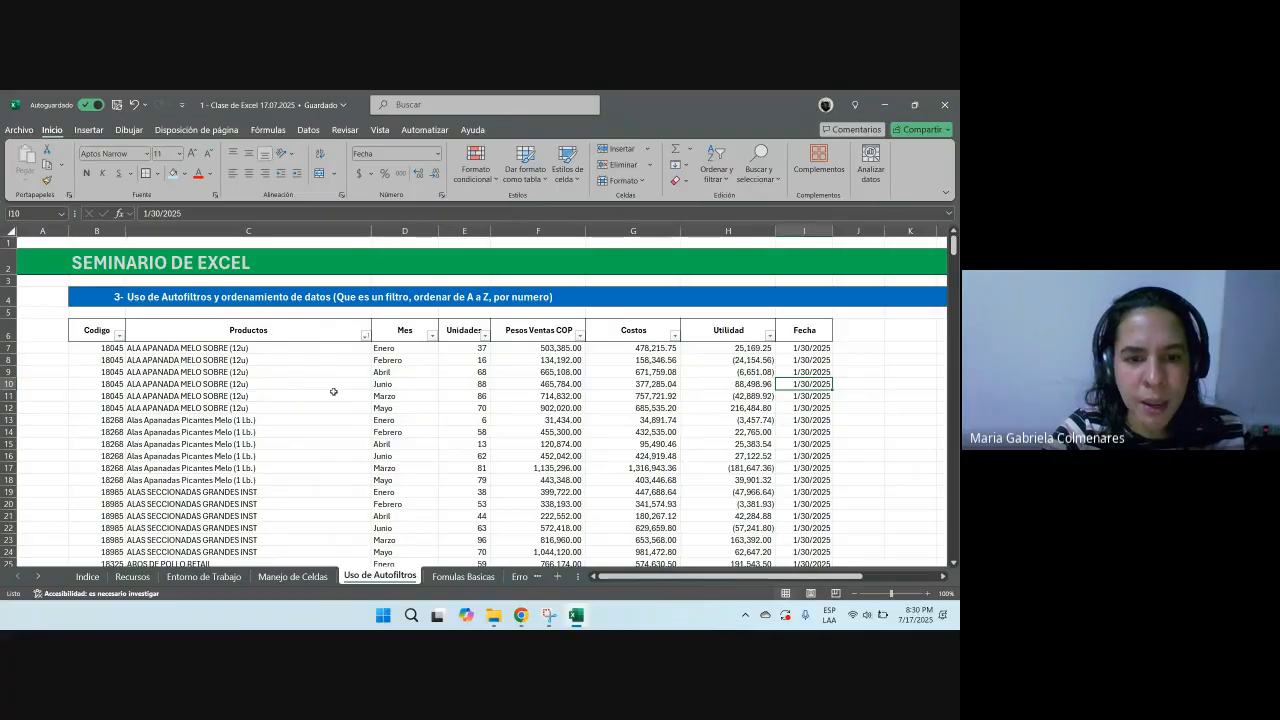
Step: Select the second ALA APANADA row and the Fecha column to examine their values
drag(118, 362, 870, 360)
click(815, 360)
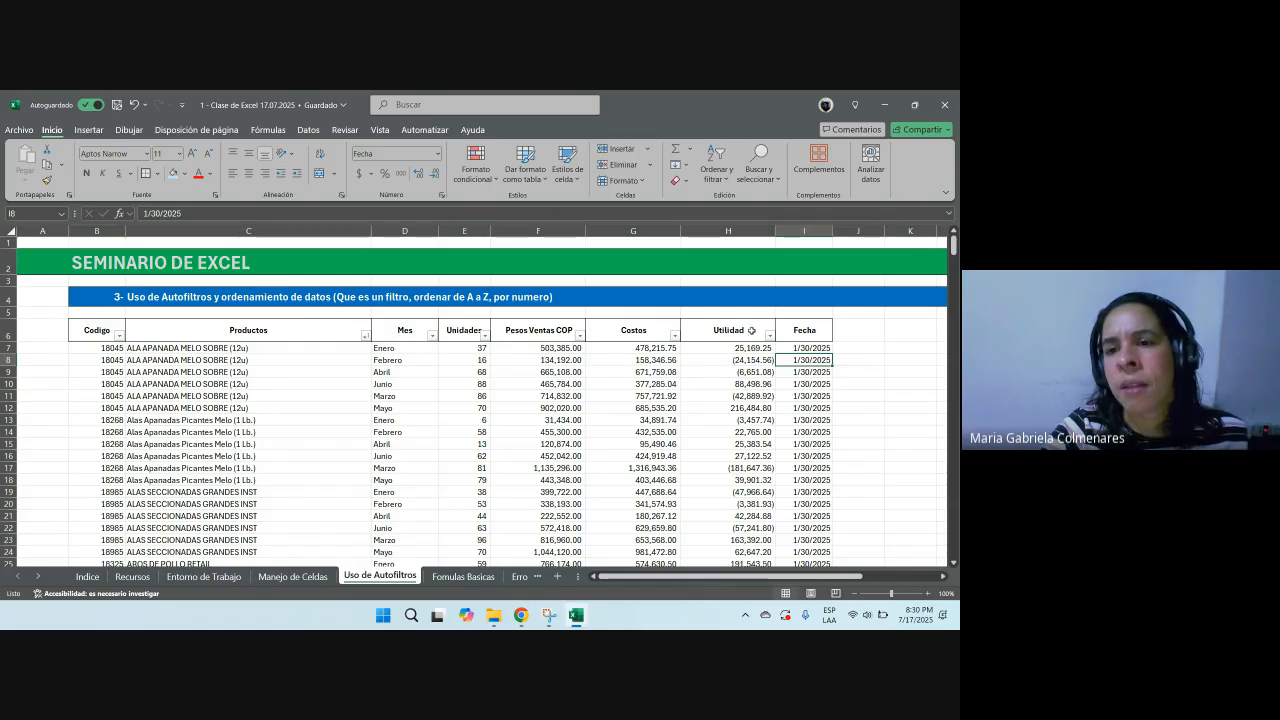
click(805, 230)
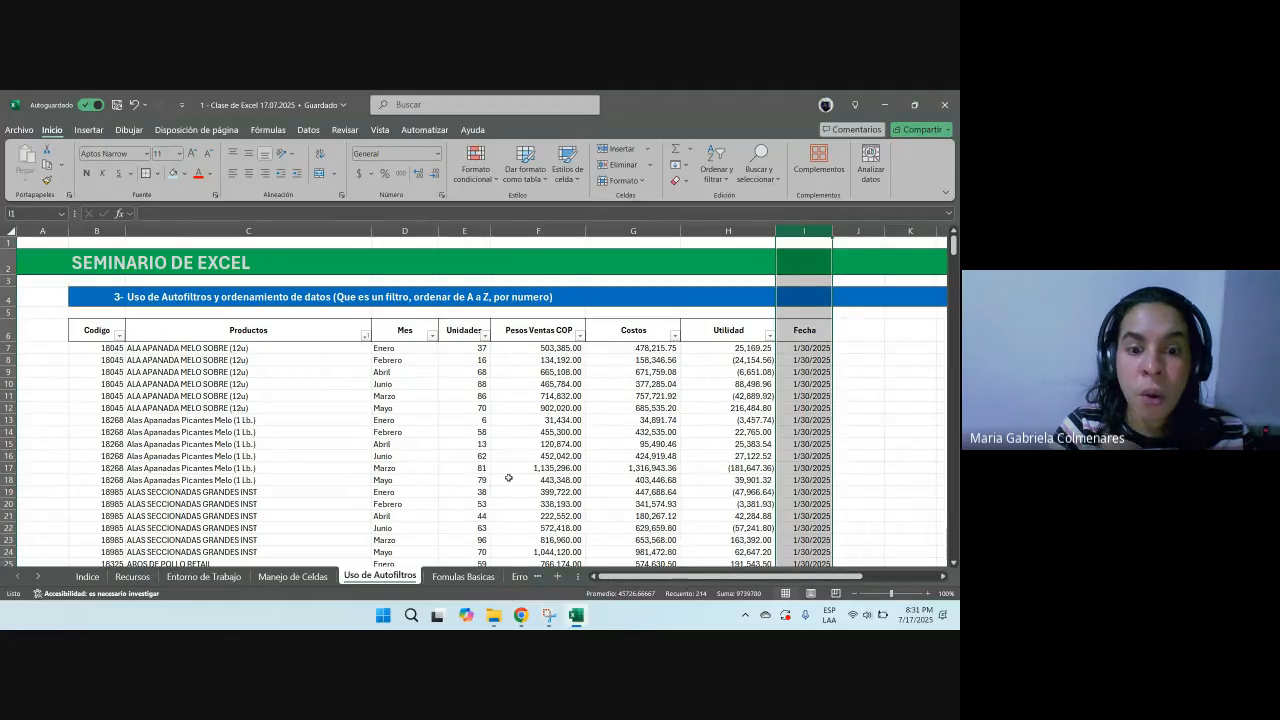
Step: Open the Unhide sheets dialog to check for hidden sheets, then cancel it
right_click(357, 576)
click(400, 548)
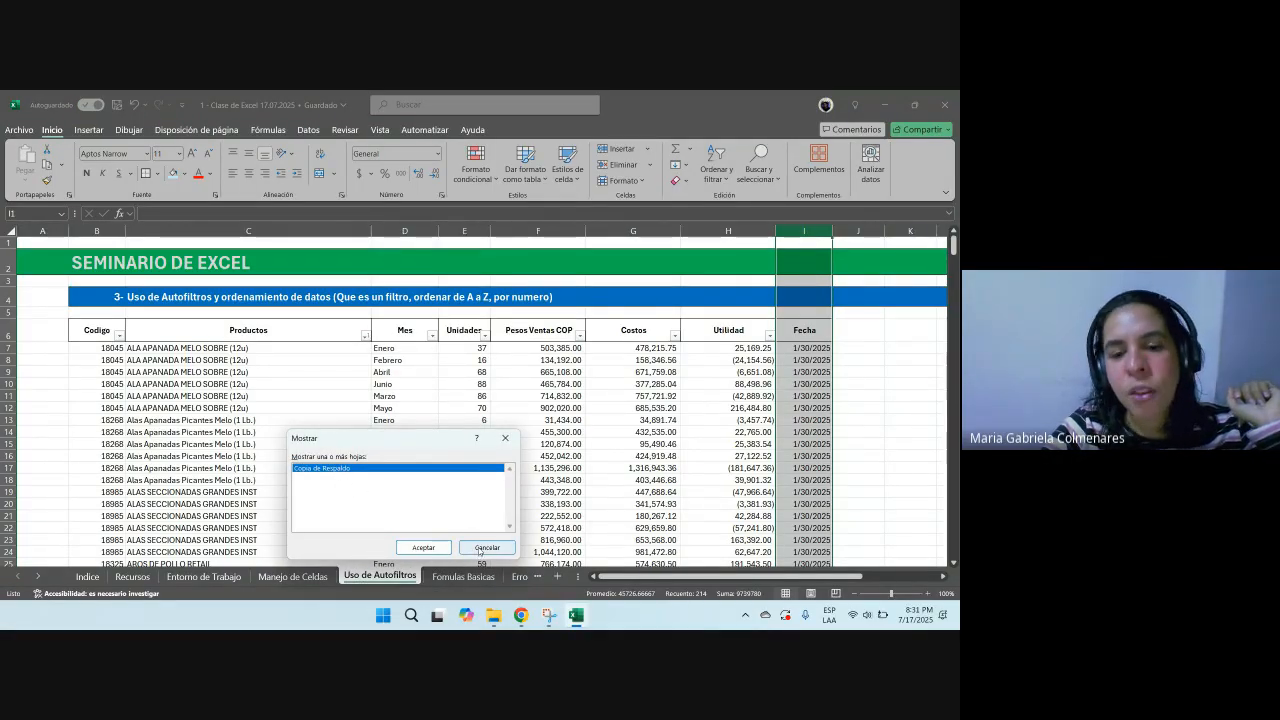
click(480, 551)
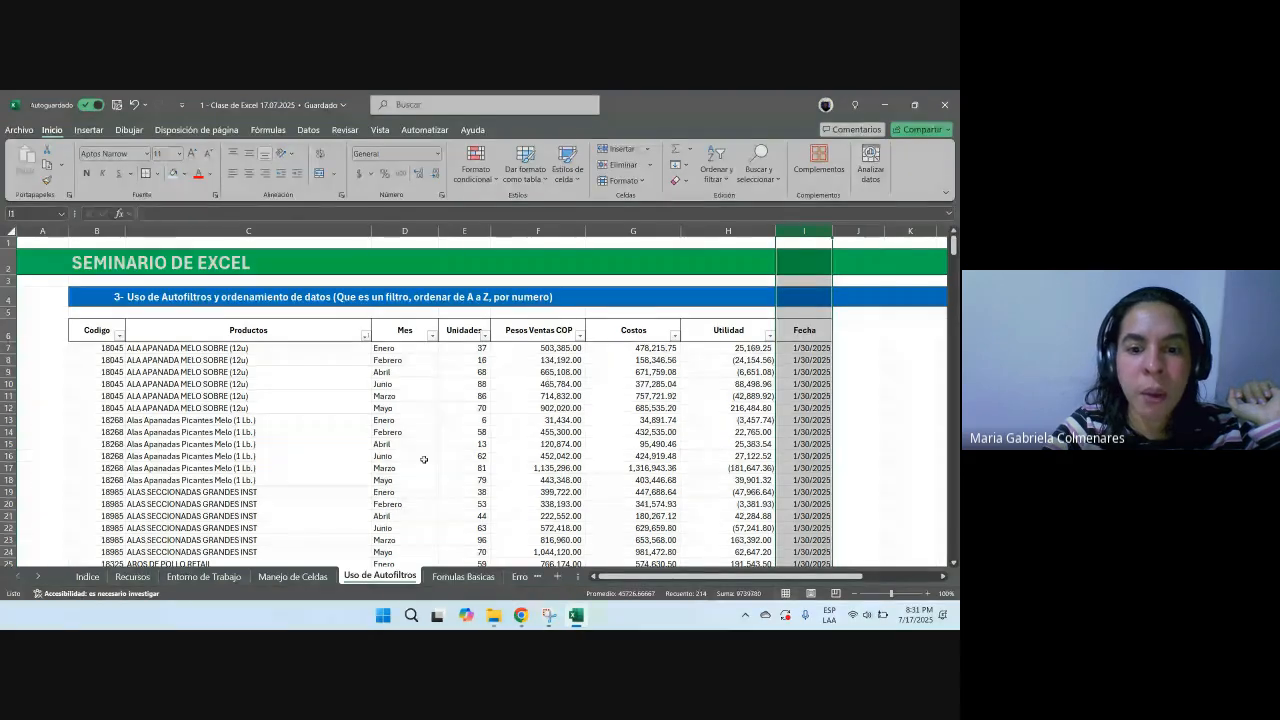
Step: Select the whole table on Uso de Autofiltros and remove the AutoFilter
drag(96, 332, 779, 545)
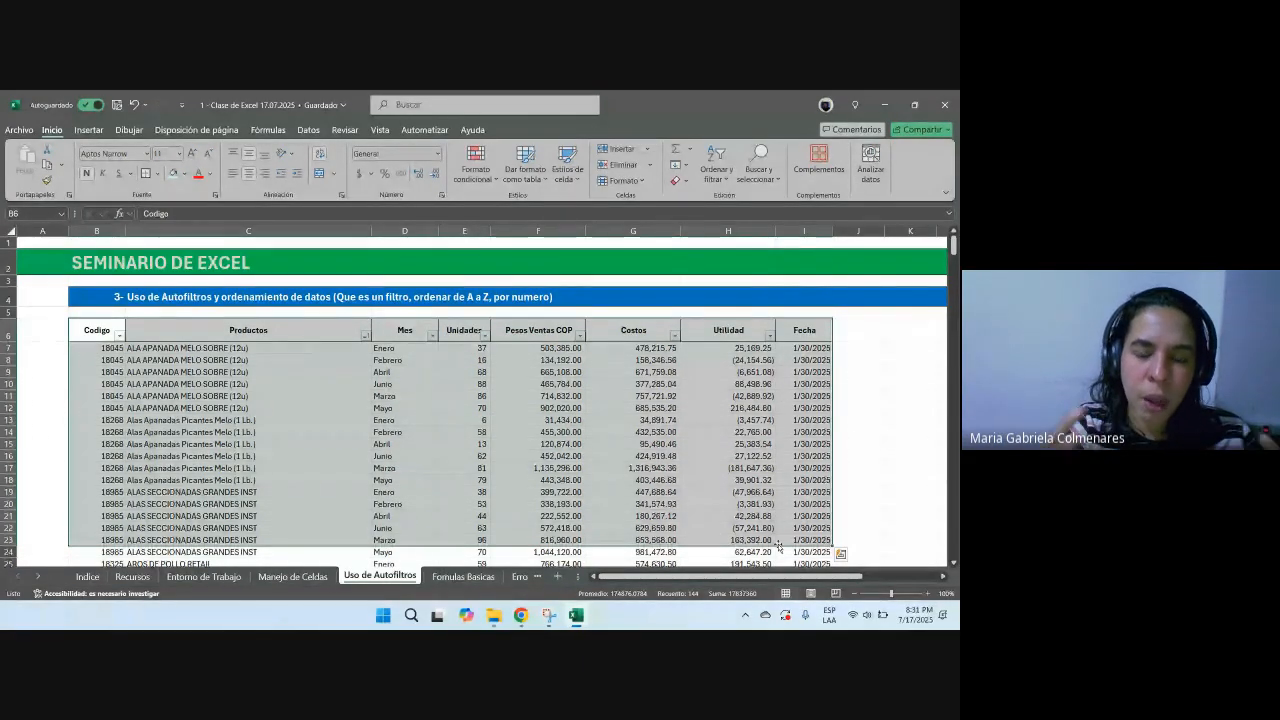
drag(91, 331, 820, 565)
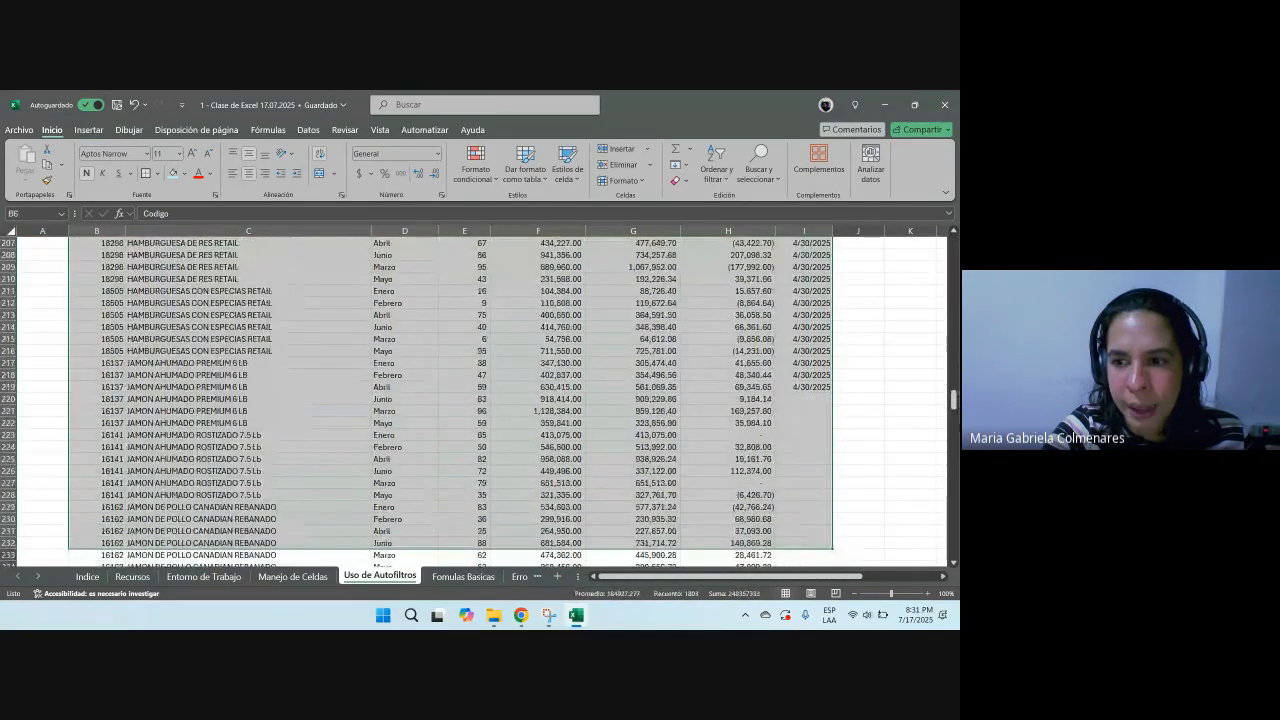
drag(953, 398, 953, 240)
click(716, 168)
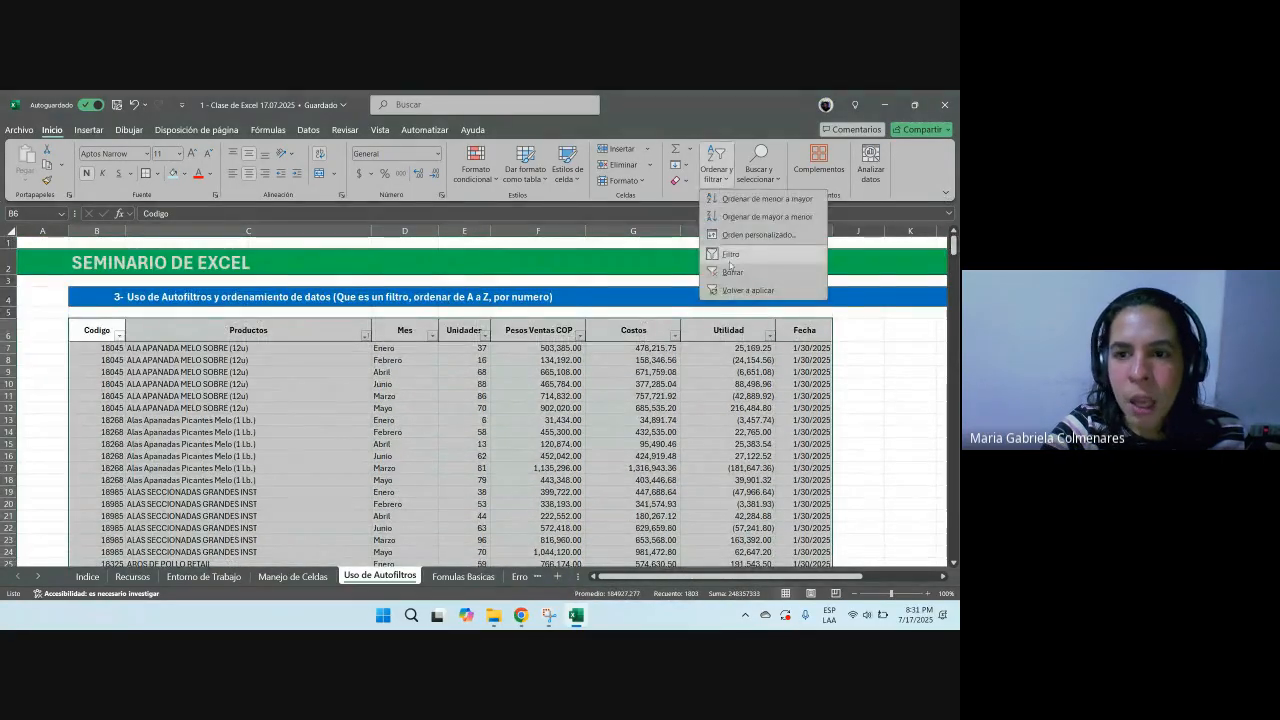
click(731, 272)
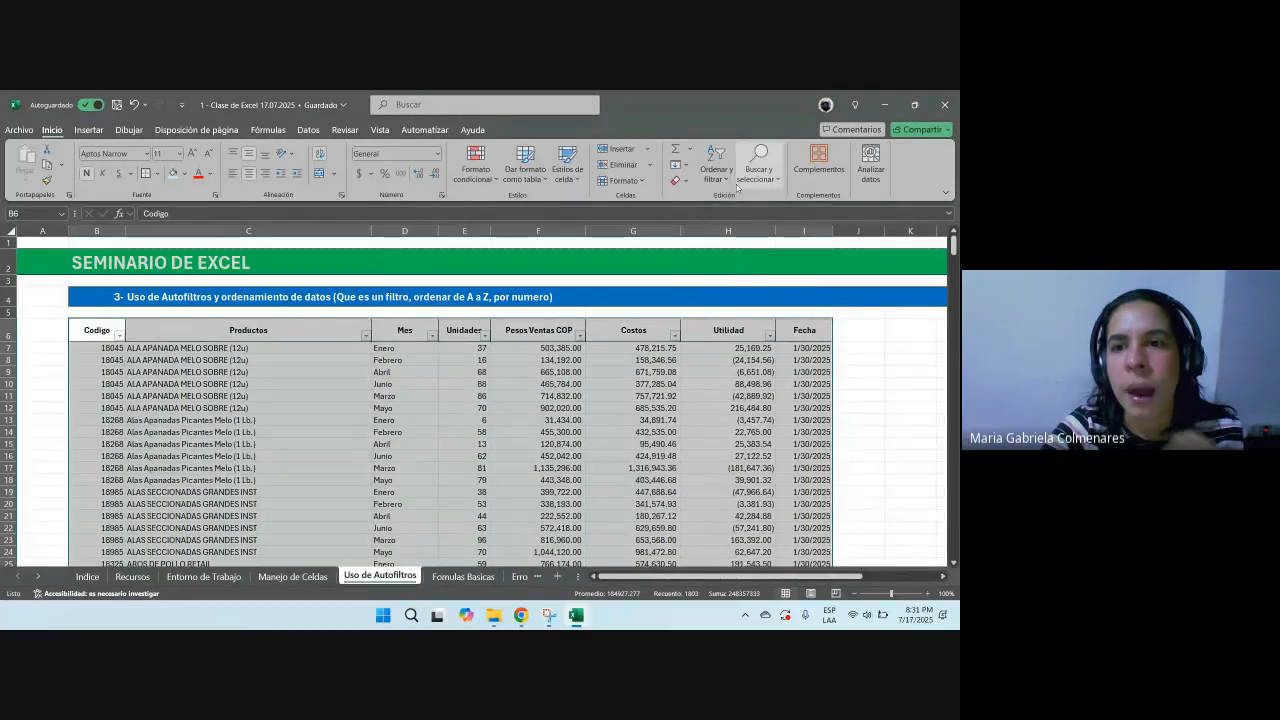
click(735, 185)
click(738, 272)
Step: Practise selecting single columns, partial ranges and the whole data region of the table
click(320, 359)
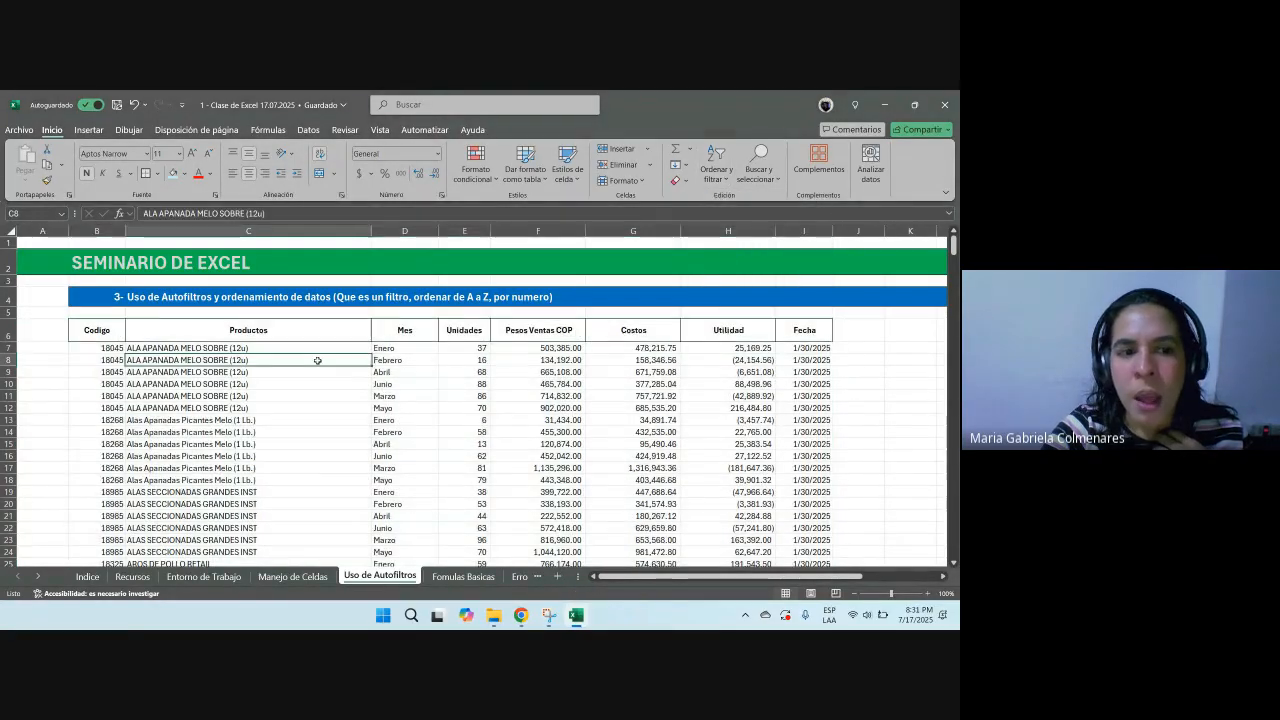
drag(113, 333, 832, 556)
scroll(832, 500, up, 2)
click(390, 444)
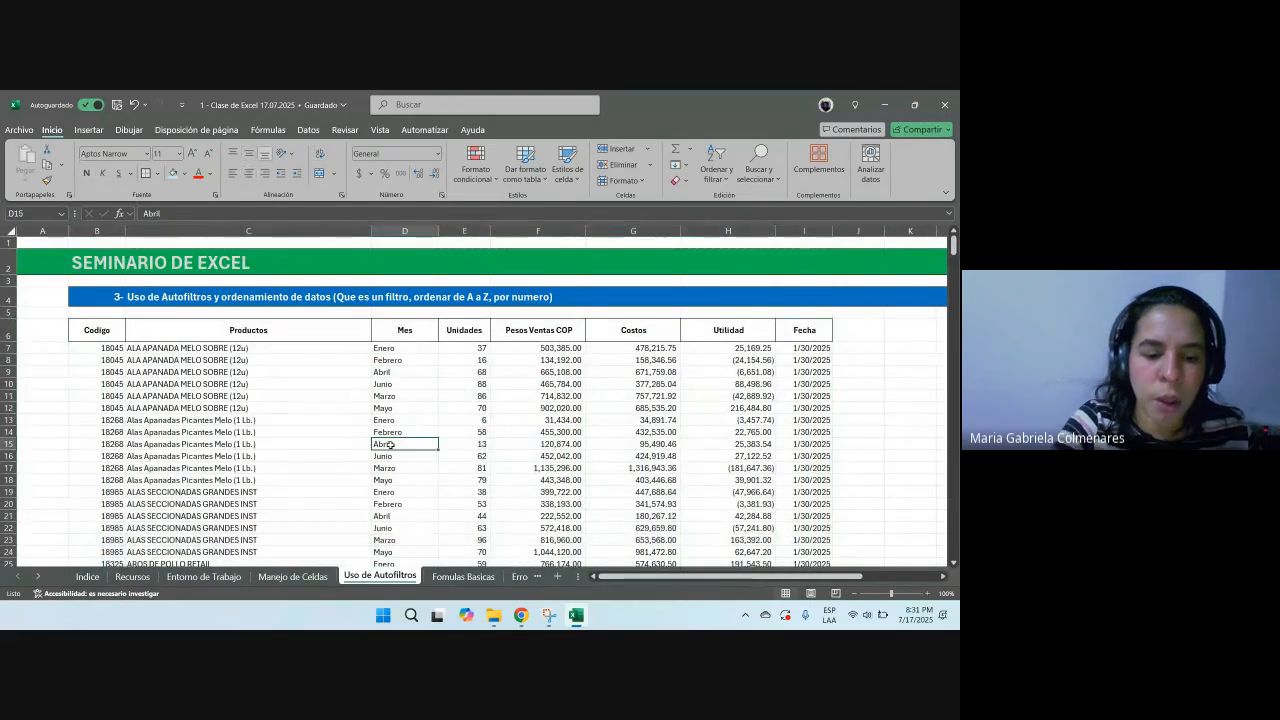
key(ctrl+a)
drag(404, 408, 404, 396)
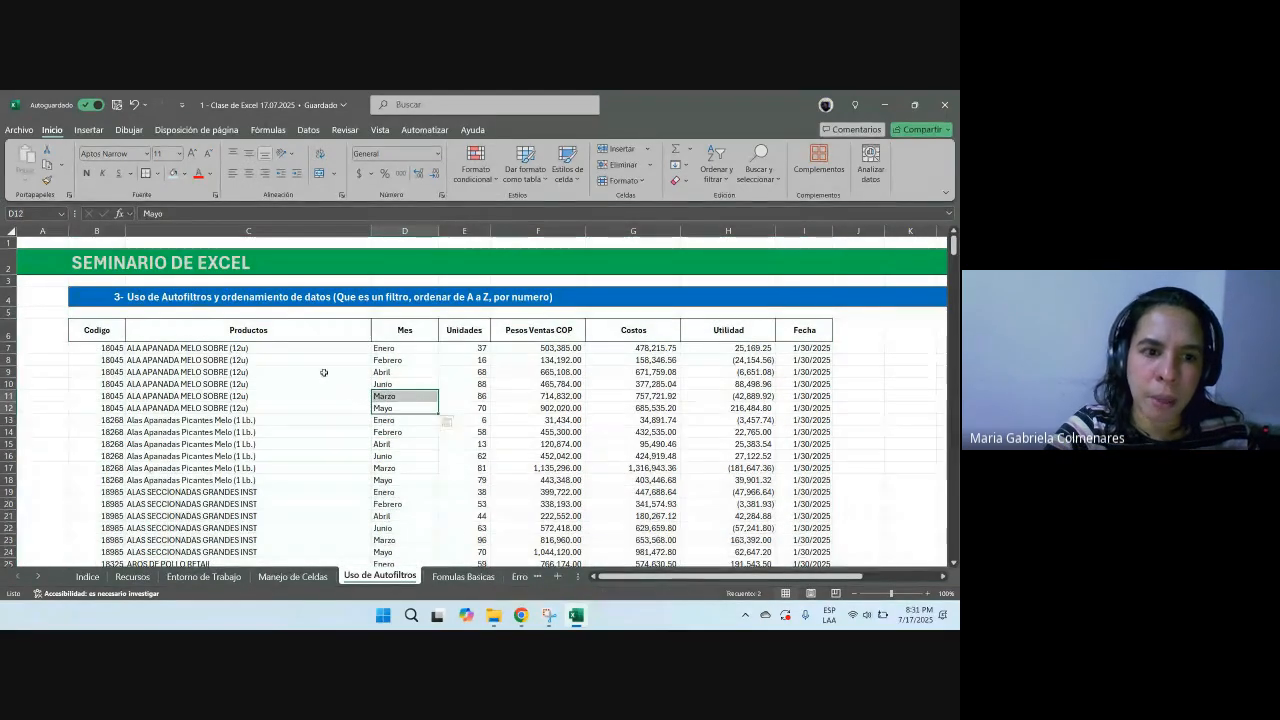
drag(107, 336, 802, 385)
scroll(809, 397, up, 20)
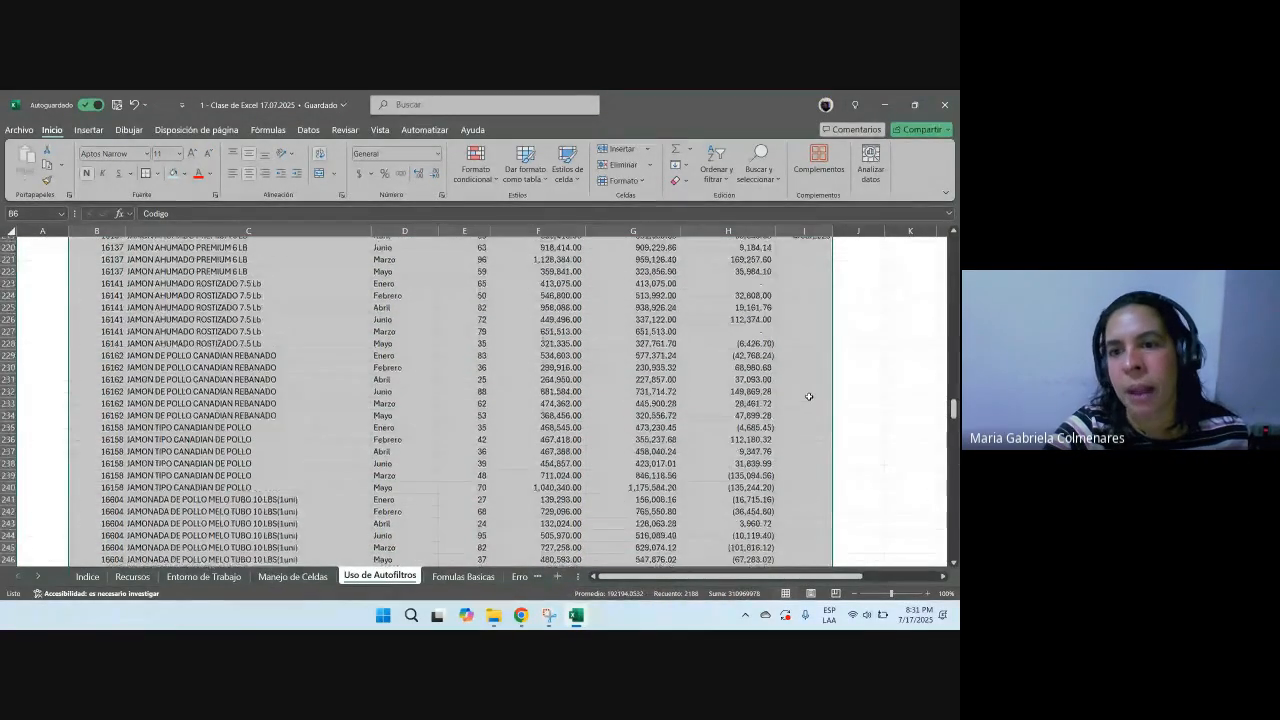
scroll(809, 397, up, 20)
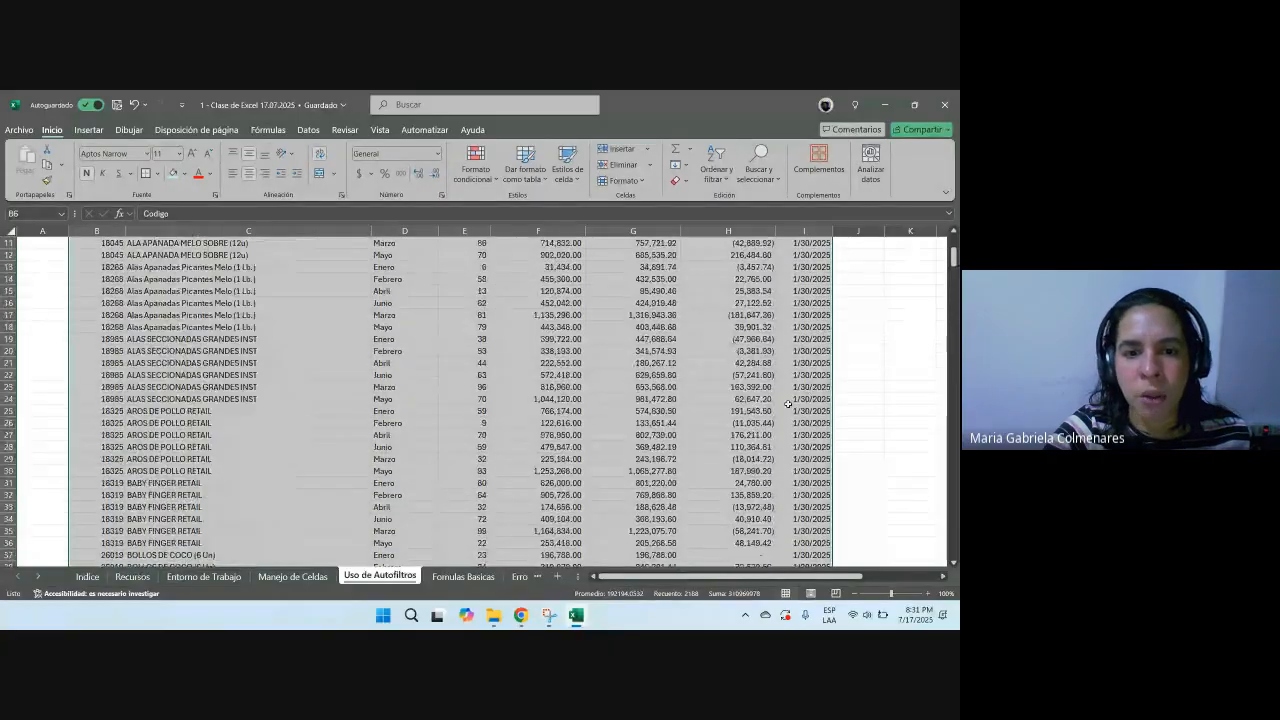
click(455, 441)
key(ctrl+a)
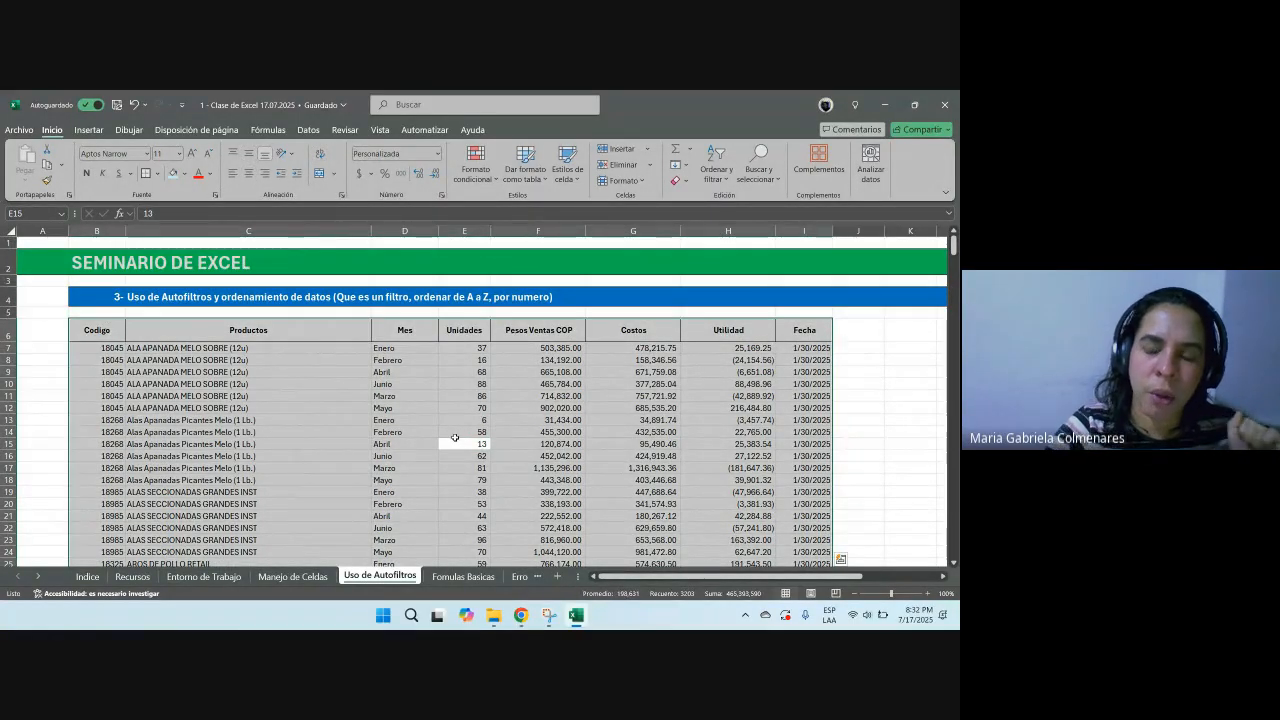
drag(953, 243, 956, 555)
scroll(791, 443, up, 6)
scroll(791, 443, up, 20)
drag(954, 481, 954, 245)
click(511, 470)
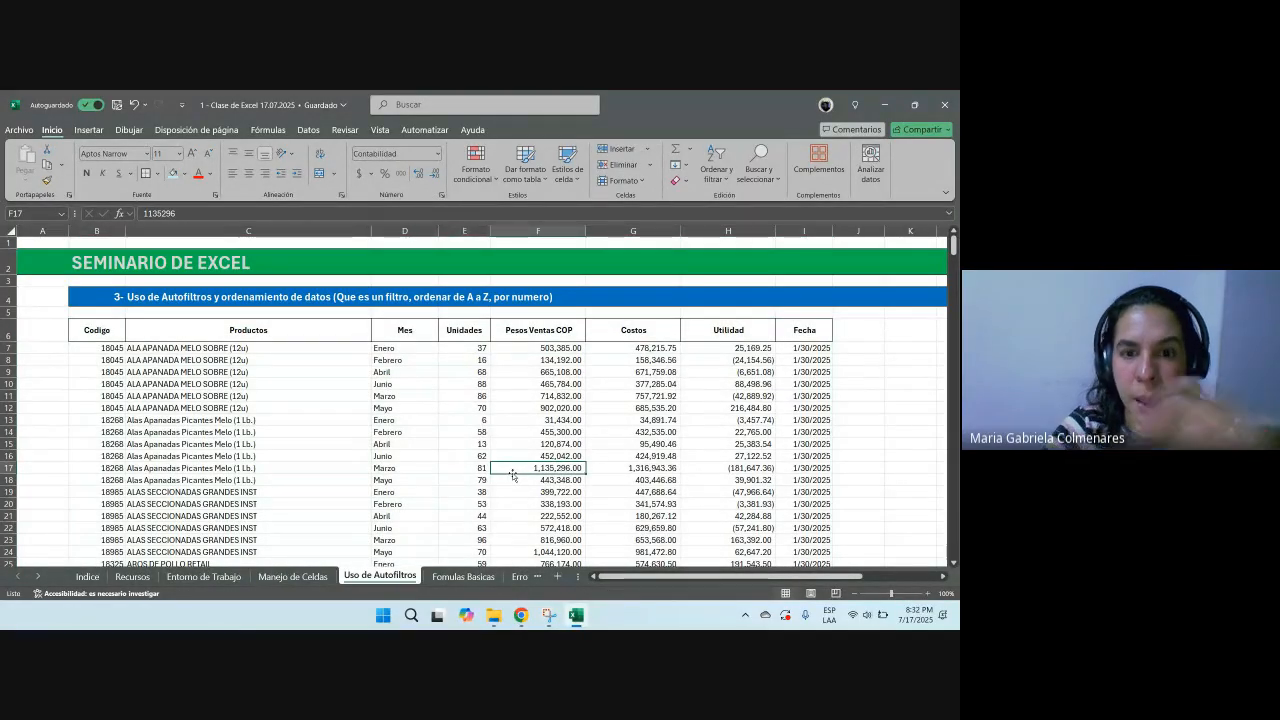
Step: On the Formulas Basicas sheet, enter the label Suma in cell L9
click(479, 580)
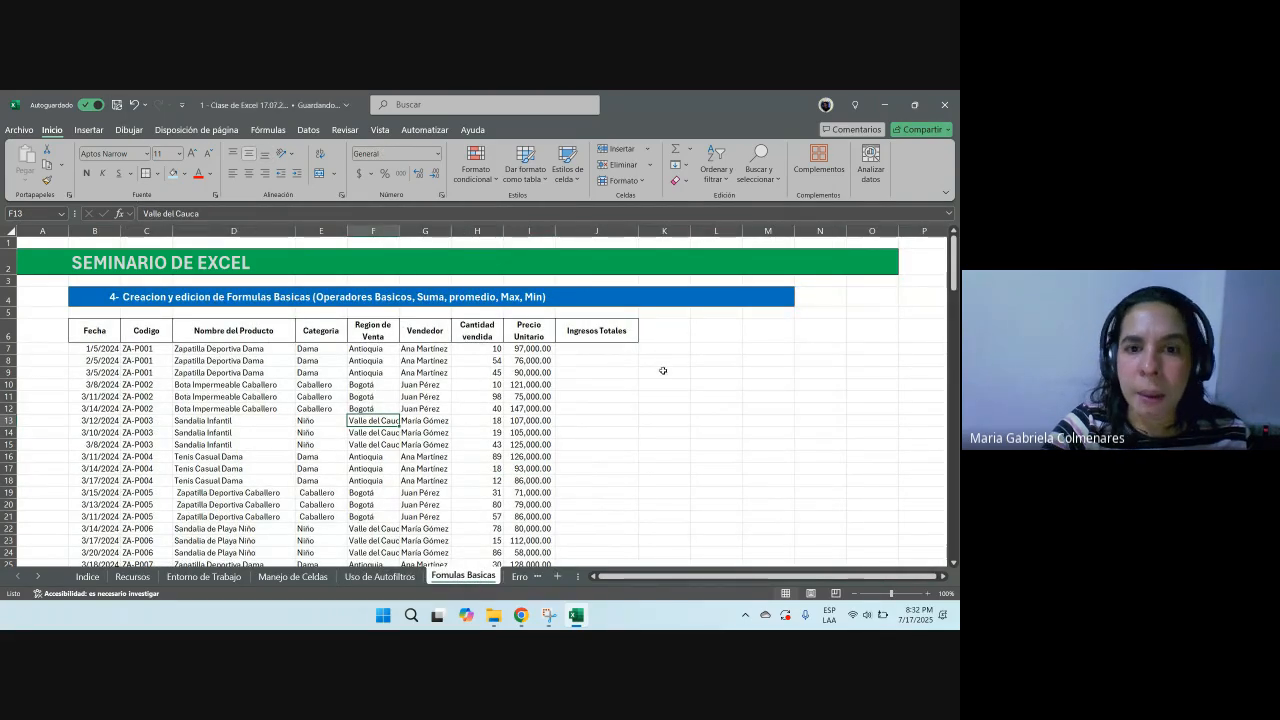
click(597, 349)
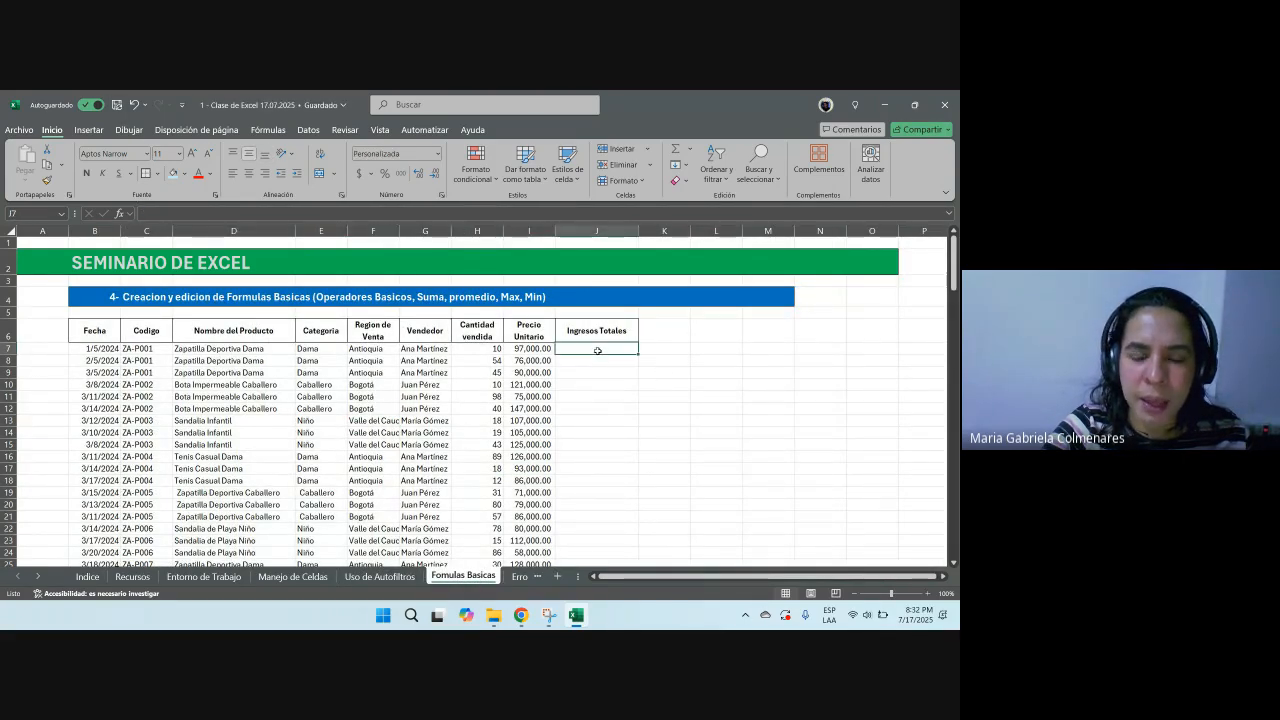
drag(590, 332, 607, 526)
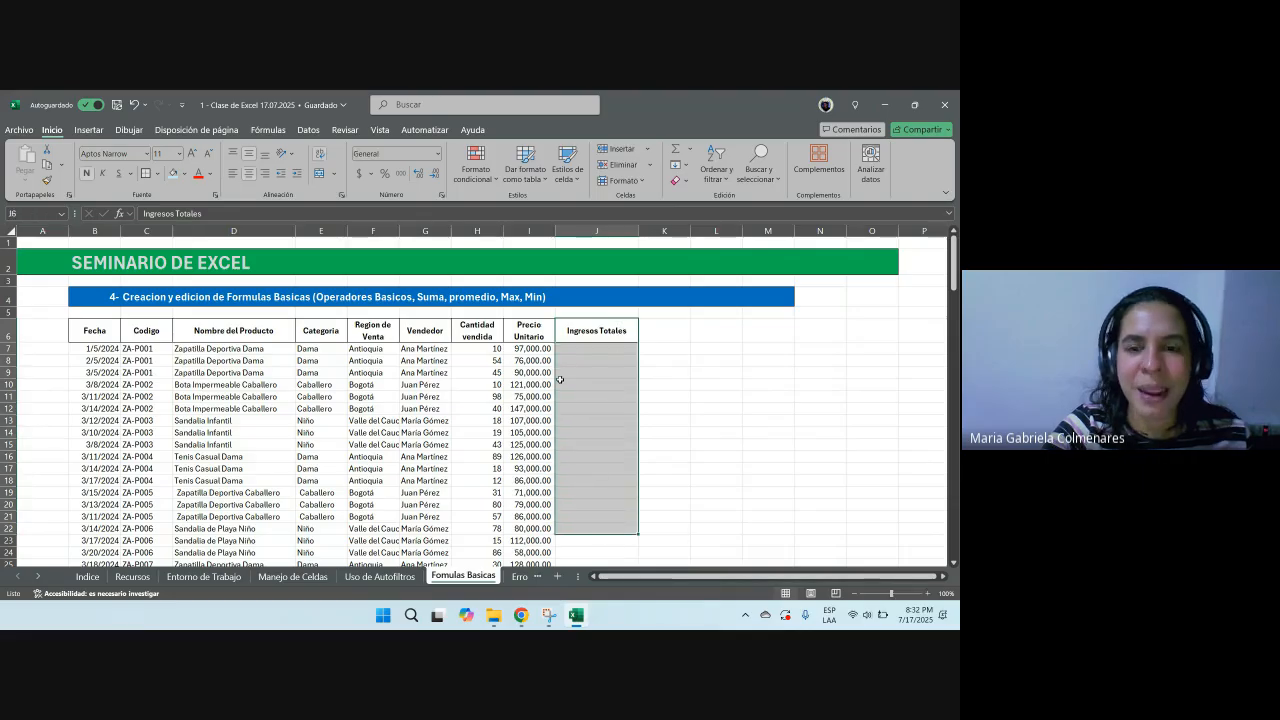
click(566, 330)
click(590, 384)
click(716, 332)
click(721, 372)
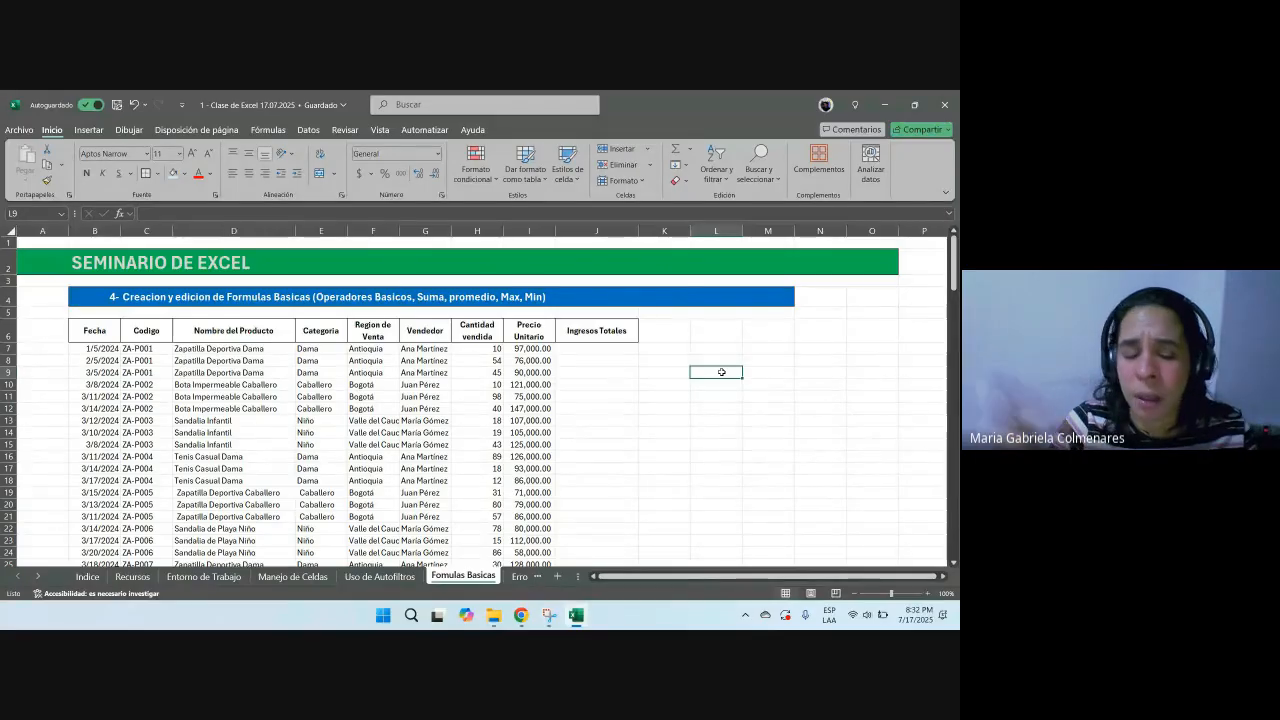
text(S)
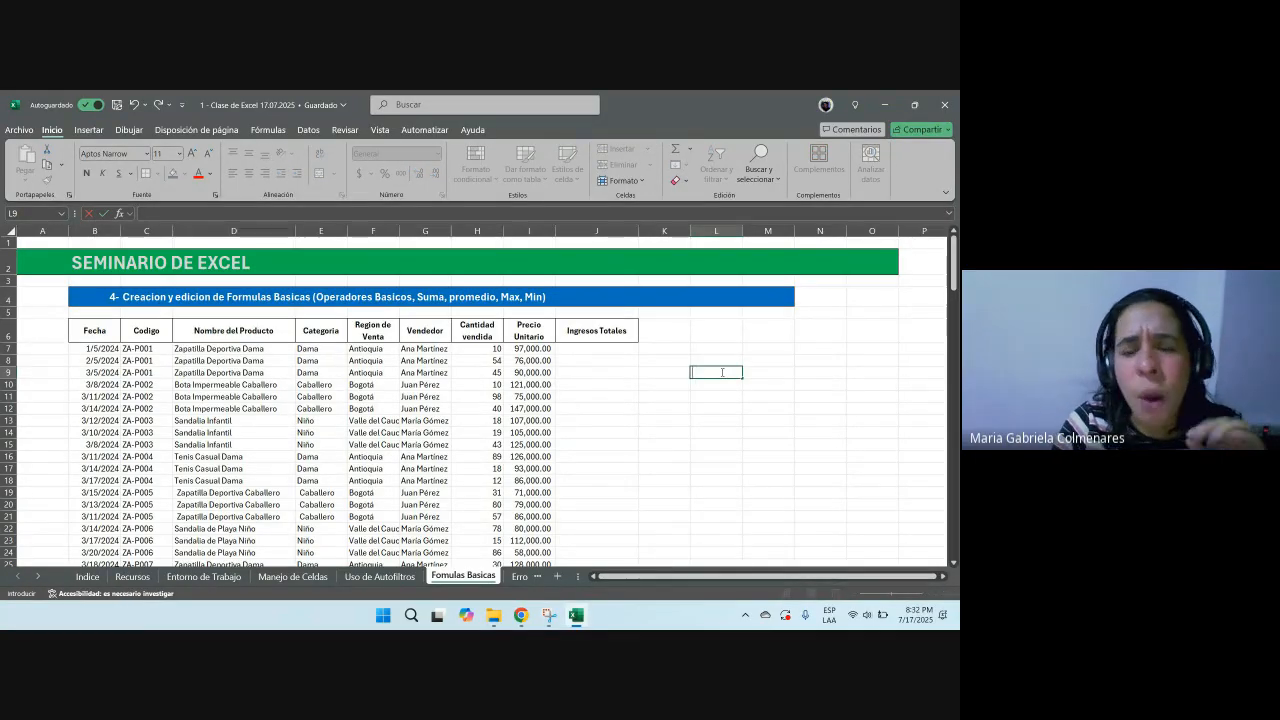
text(uma)
key(Return)
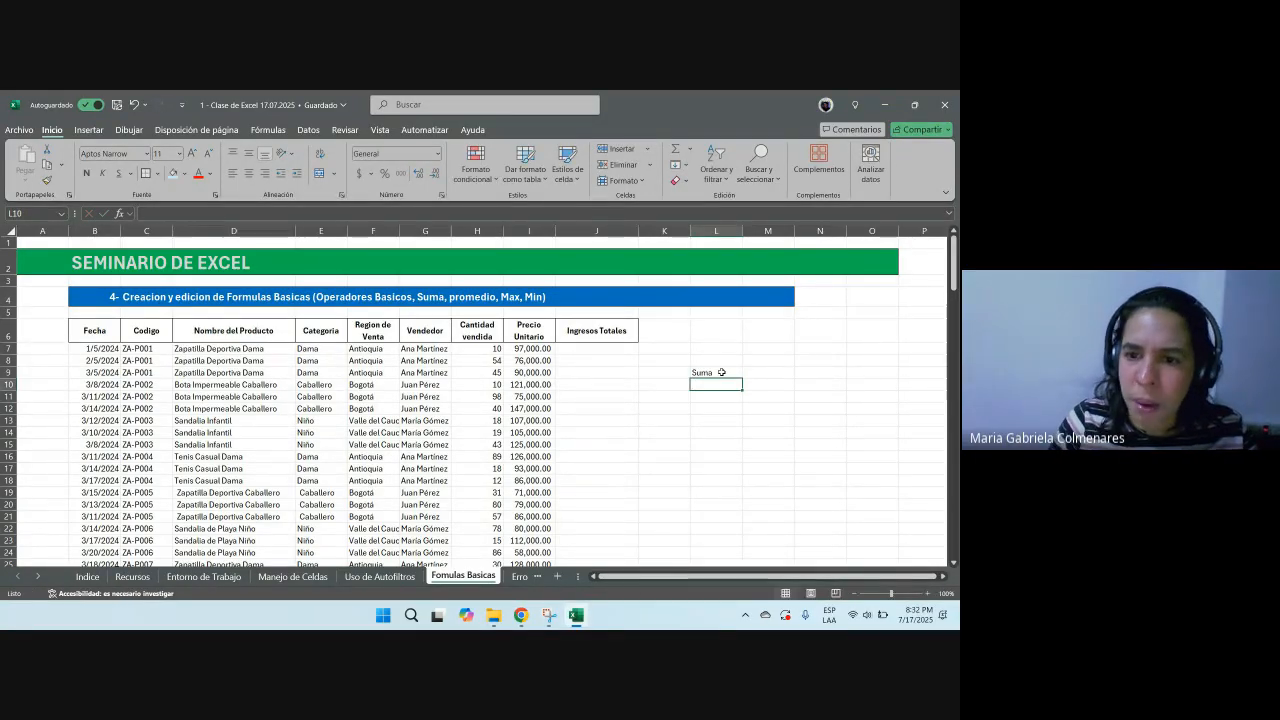
Step: Enter the labels Resta, Multiplicacion and Division in cells L10 to L12
text(Rs)
text(sta)
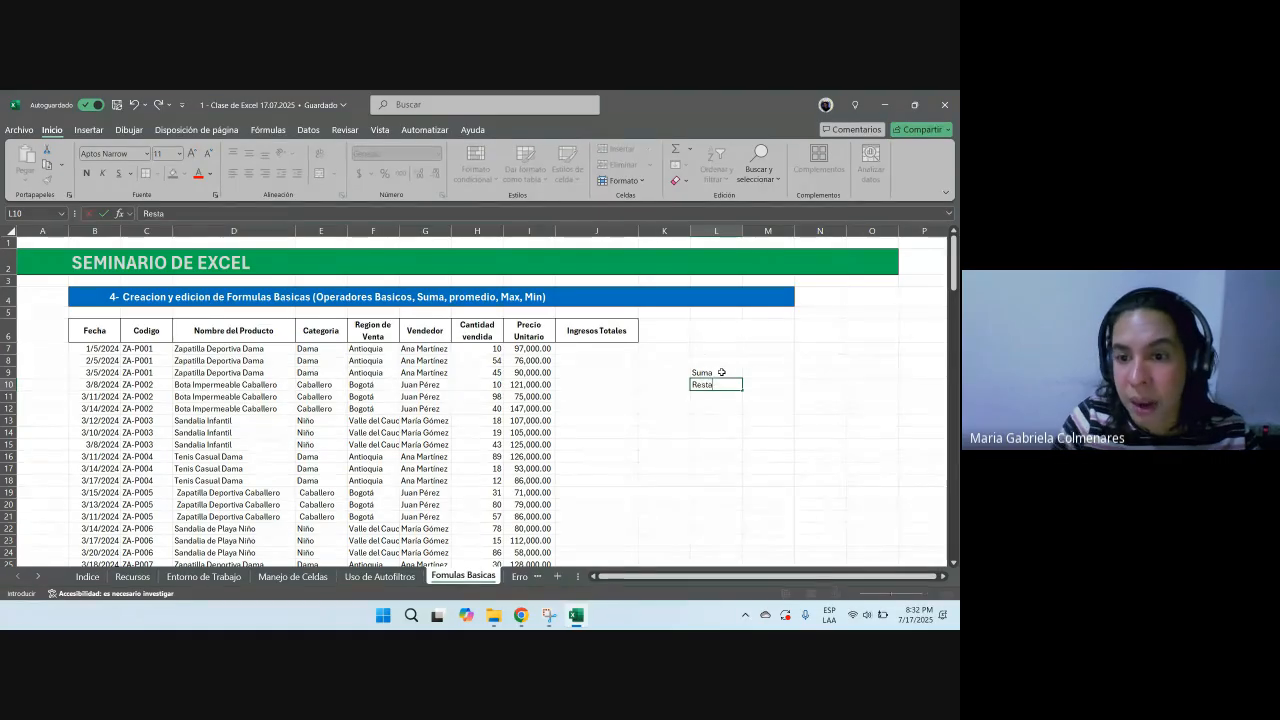
key(Return)
text(Mutiñ)
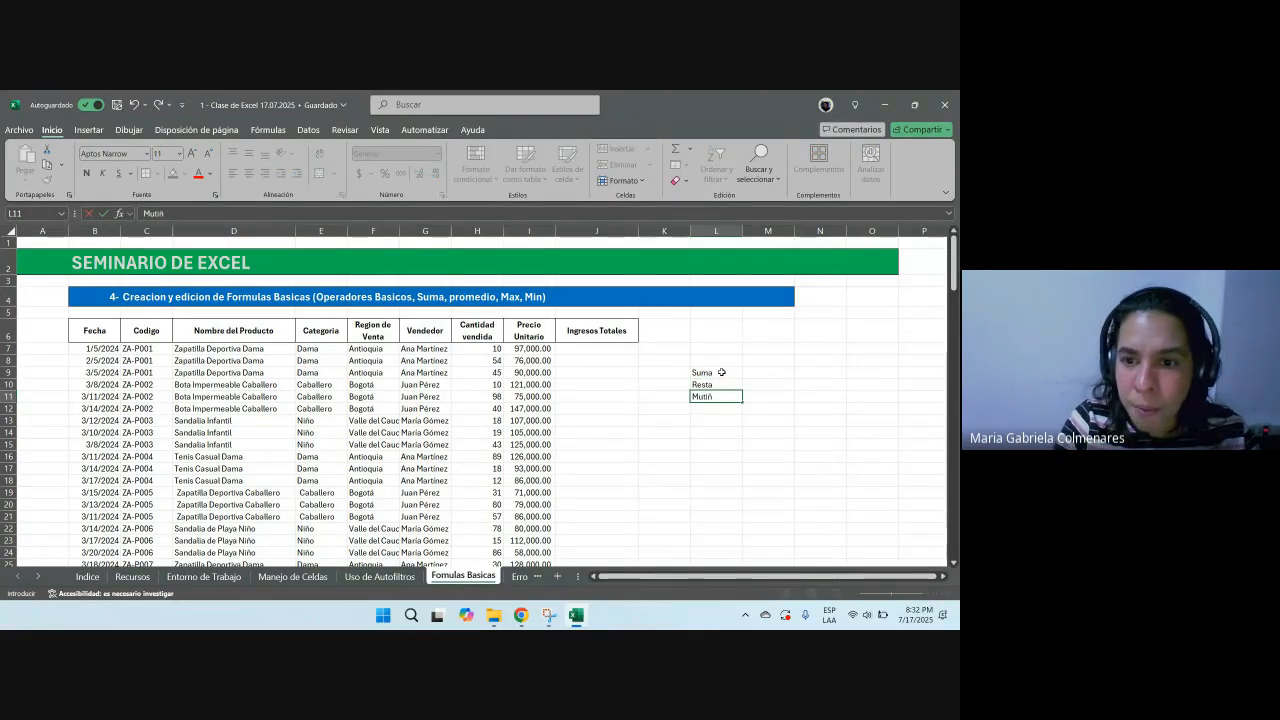
key(BackSpace)
text(ltiplicacio)
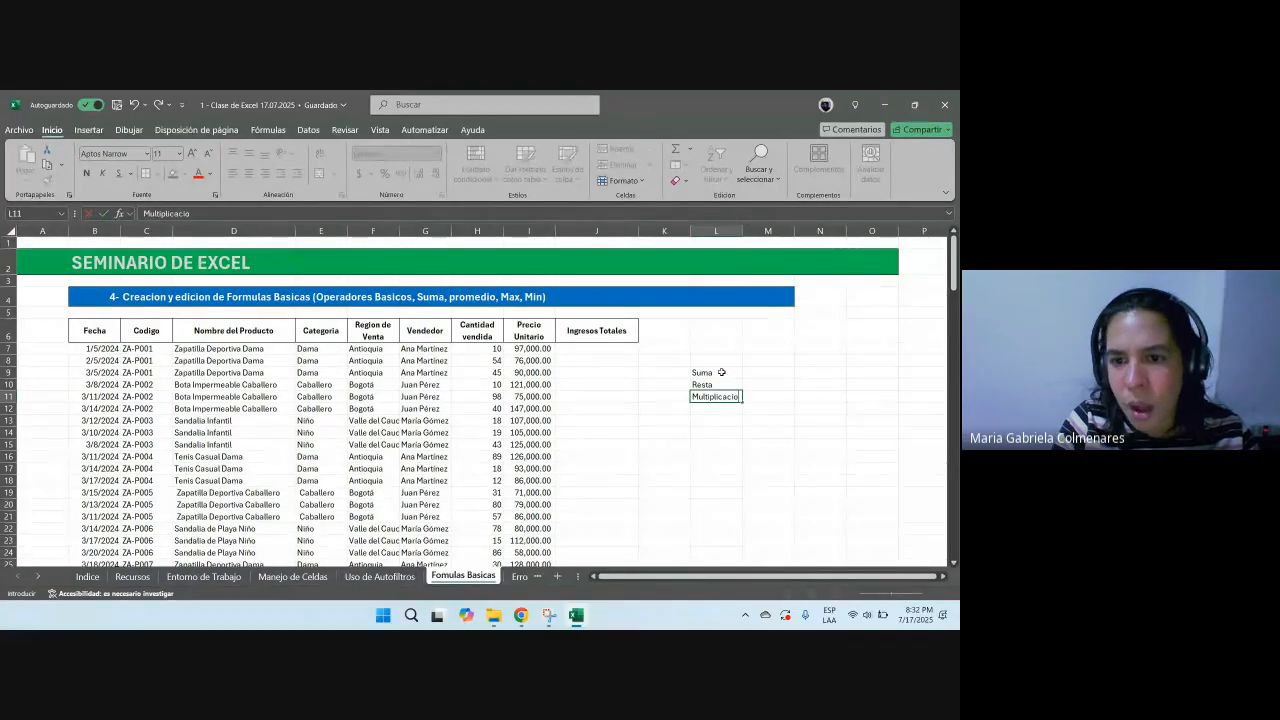
text(n)
key(Return)
text(Division)
key(Return)
Step: Practise selecting the operator labels in L9 to L12 with the keyboard and move to M9
key(Up)
key(Up)
key(Up)
key(Up)
key(shift+Down)
key(shift+Down)
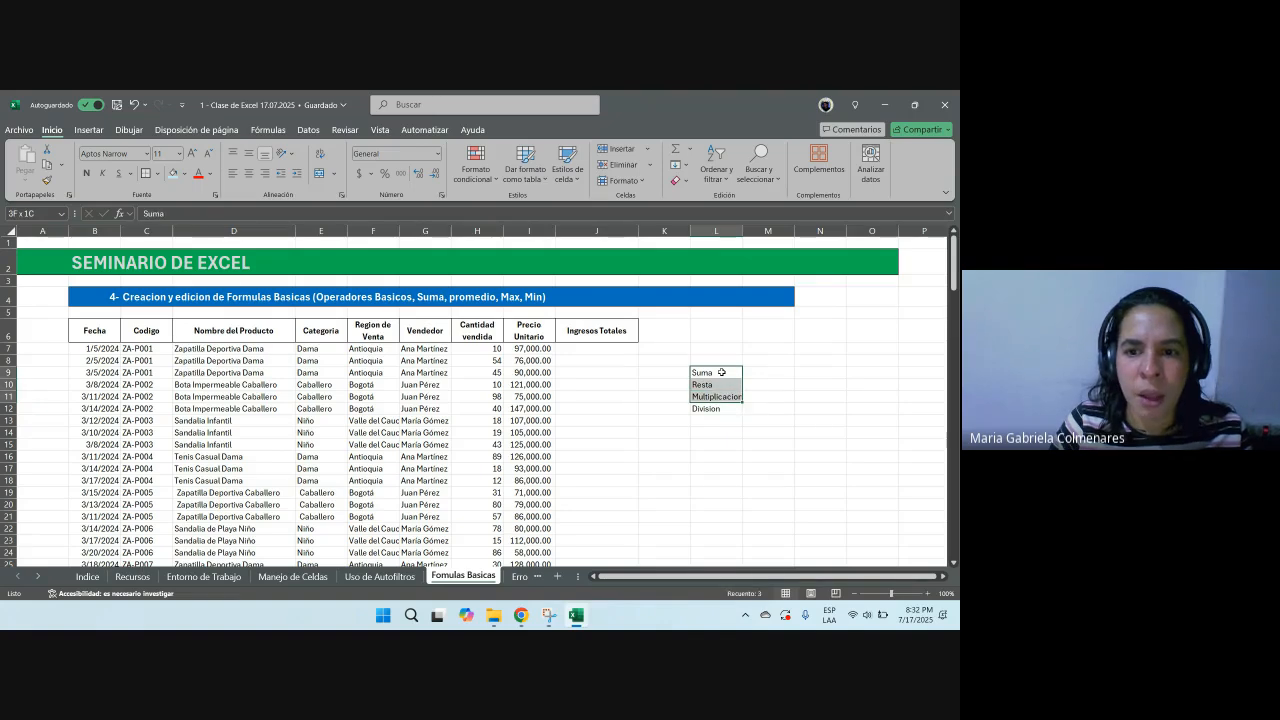
key(shift+Down)
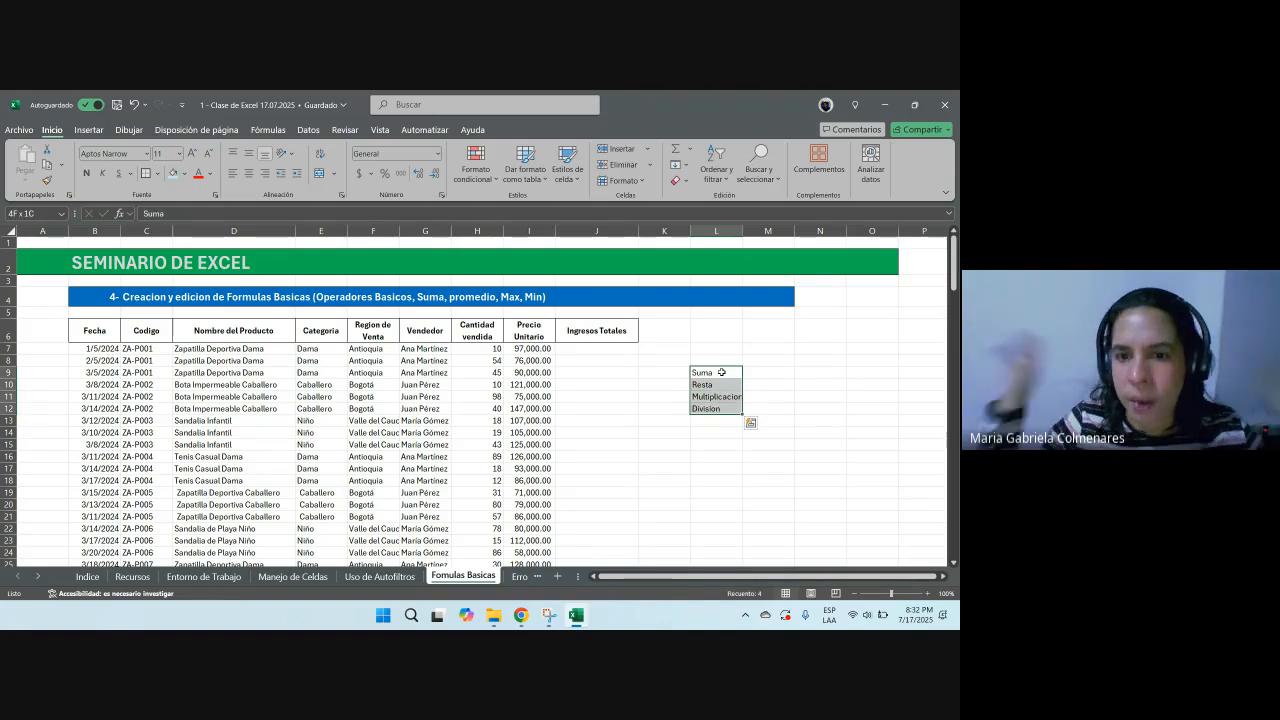
click(721, 372)
key(Down)
key(Up)
key(shift+Down)
key(shift+Down)
key(shift+Down)
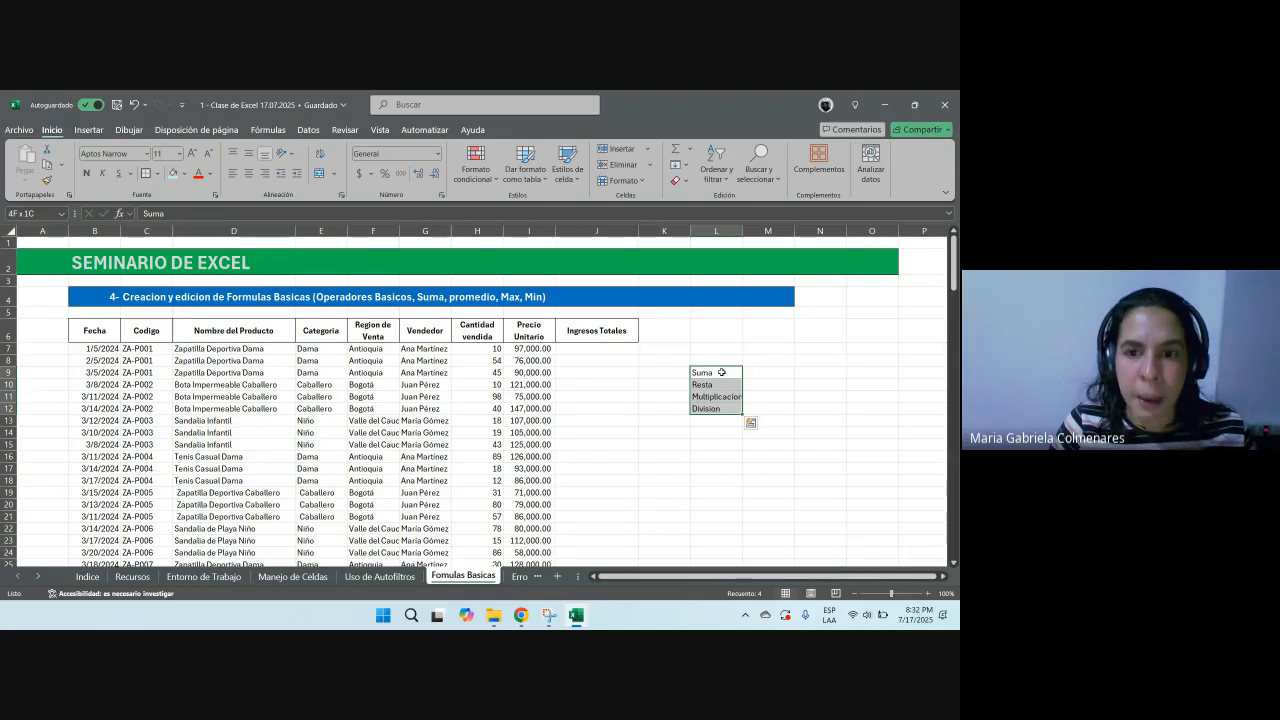
key(Up)
key(Up)
key(Up)
key(Left)
key(Left)
key(Down)
key(Right)
key(Right)
key(Right)
key(Down)
key(Down)
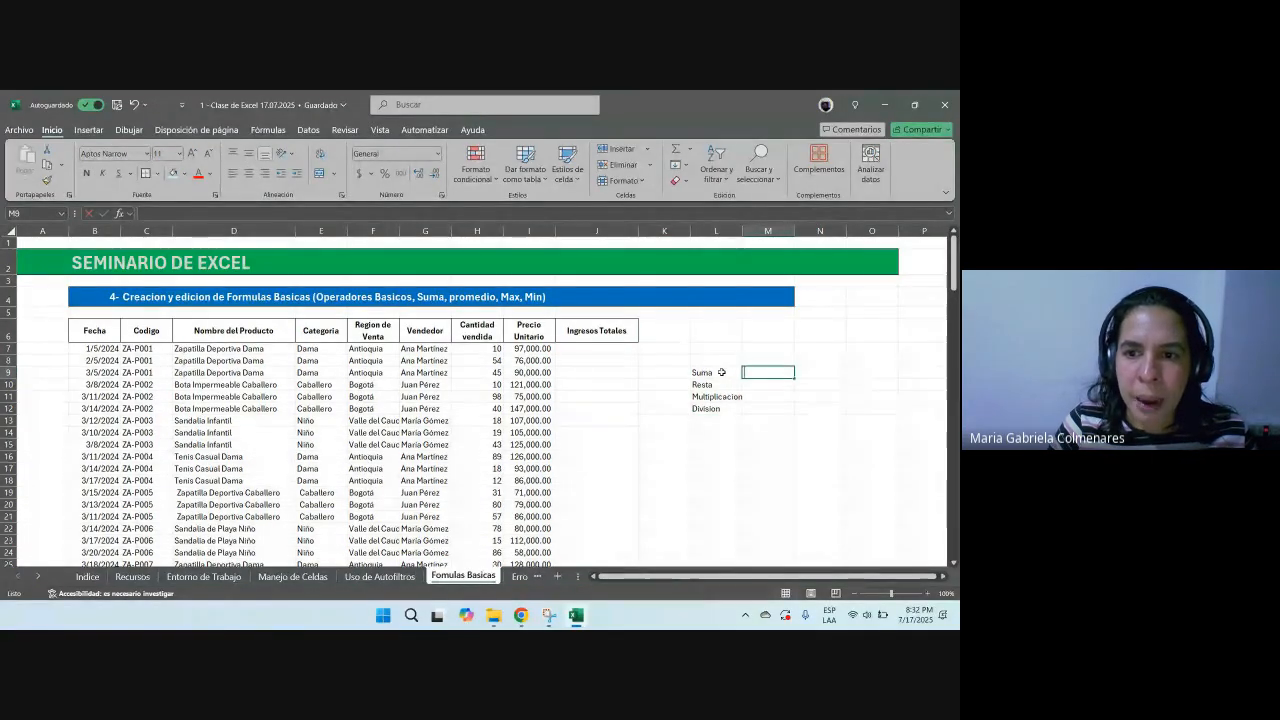
text(=)
key(Down)
key(Escape)
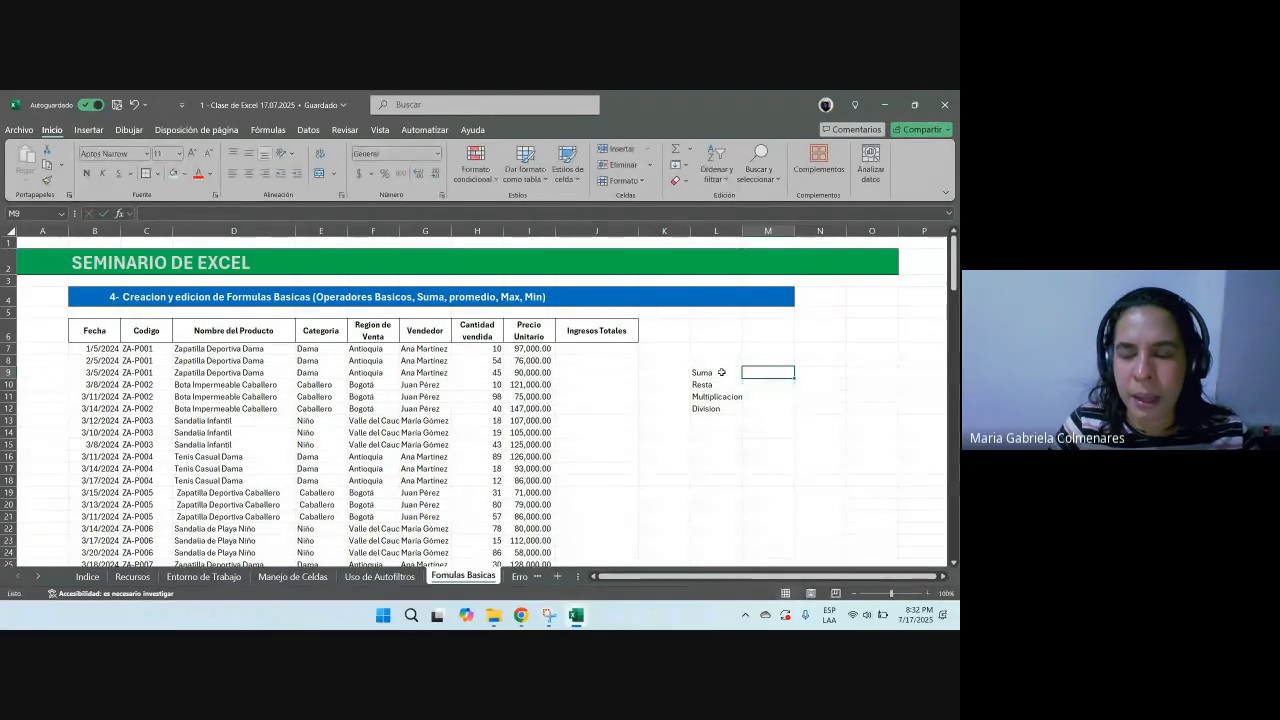
Step: Format cells M9 to M12 as Text
drag(756, 368, 766, 408)
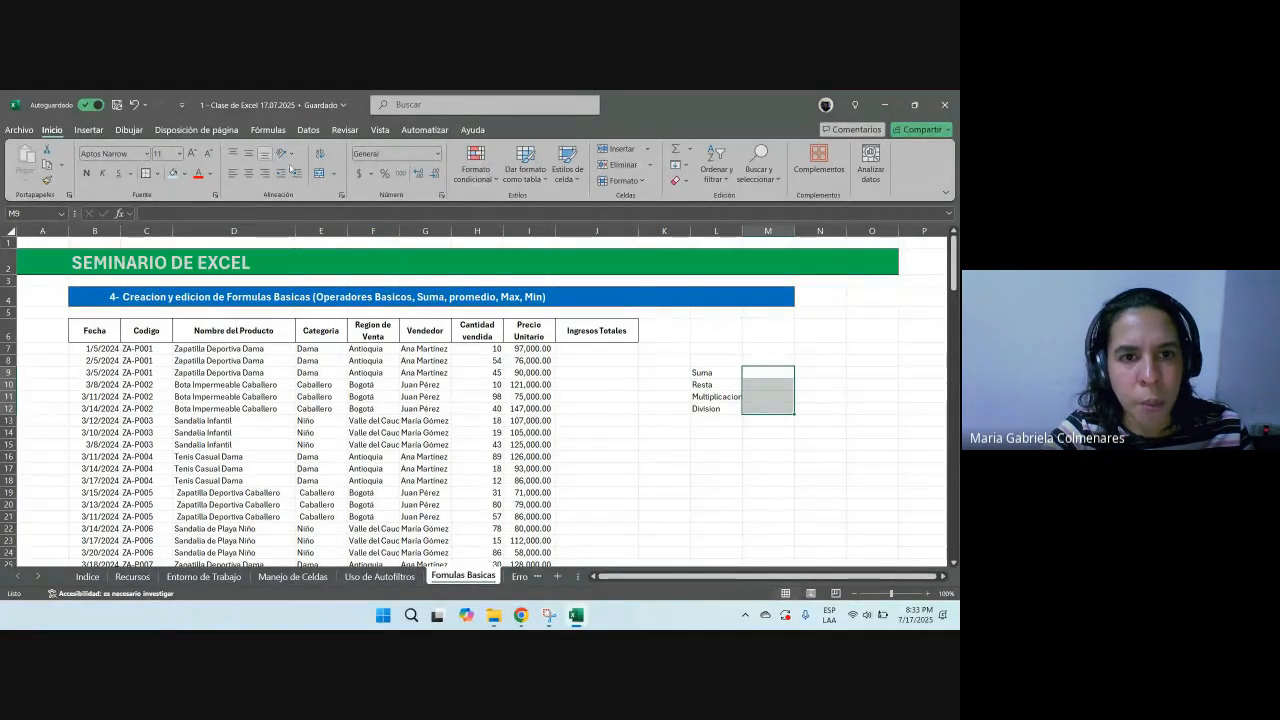
click(436, 154)
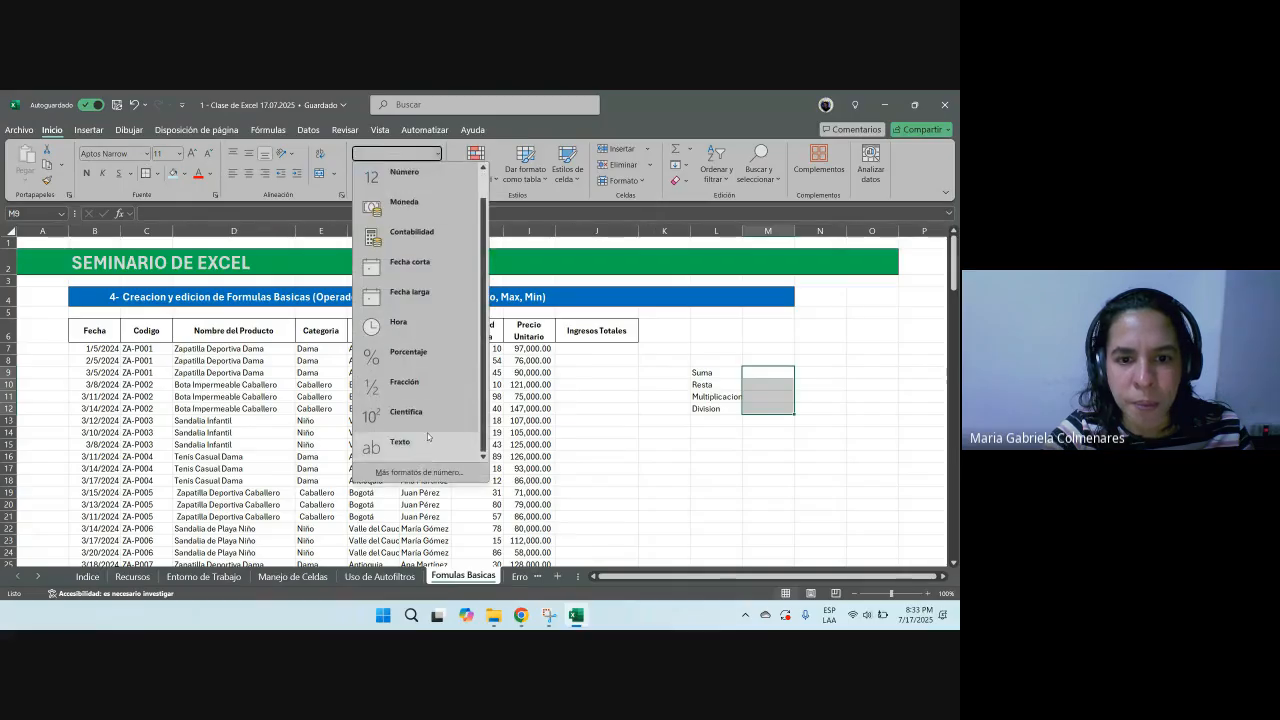
click(430, 432)
Step: Enter the operator symbols +, - and * in cells M9 to M11
click(766, 372)
text(+)
key(Return)
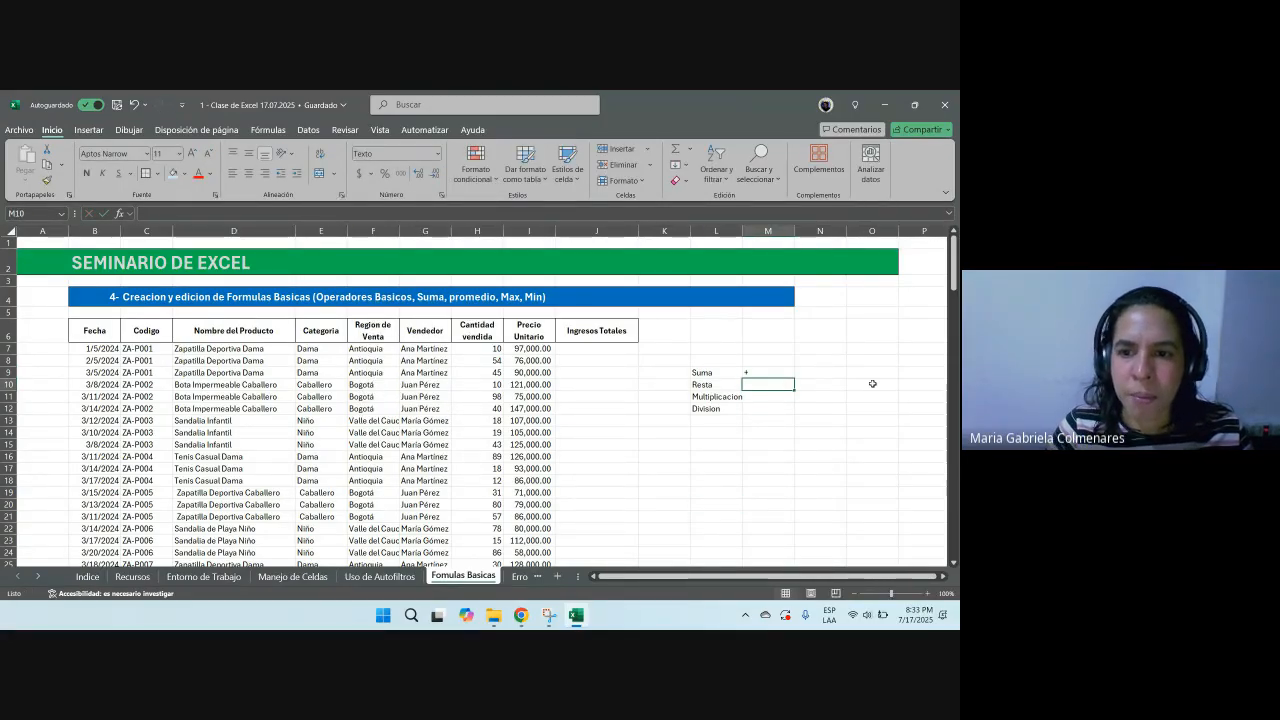
text(-)
key(Return)
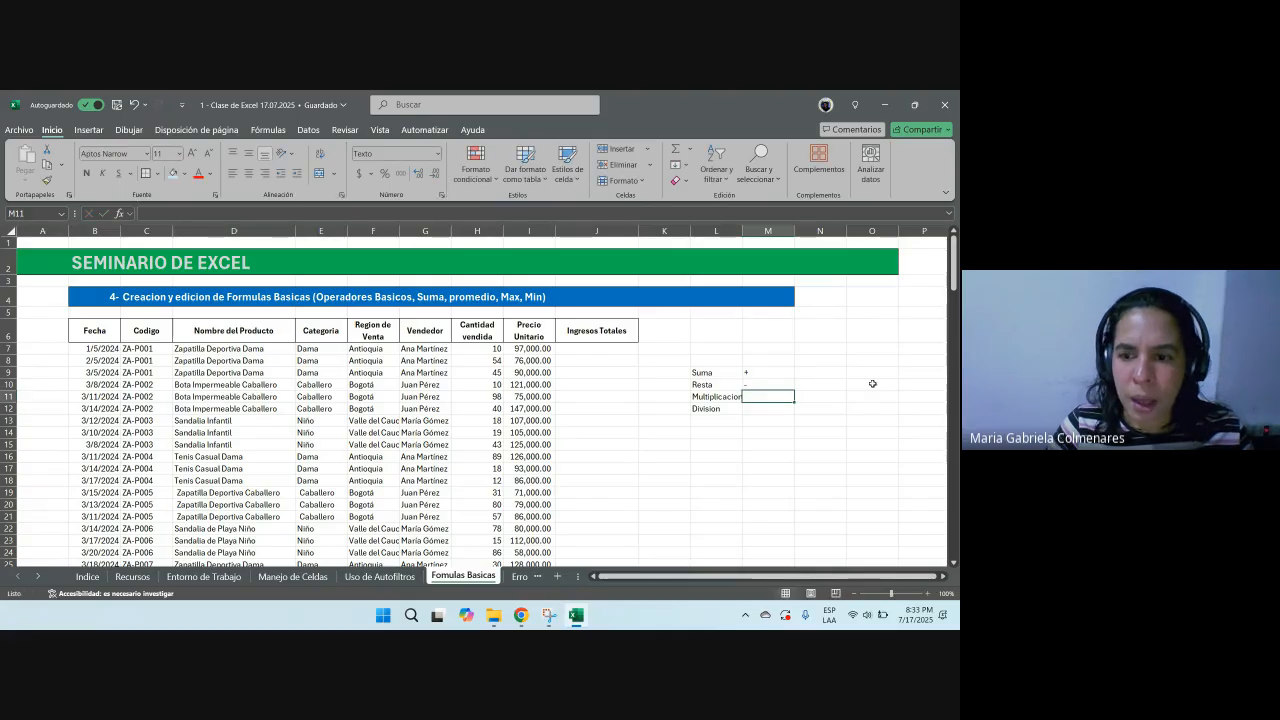
text(*)
key(Return)
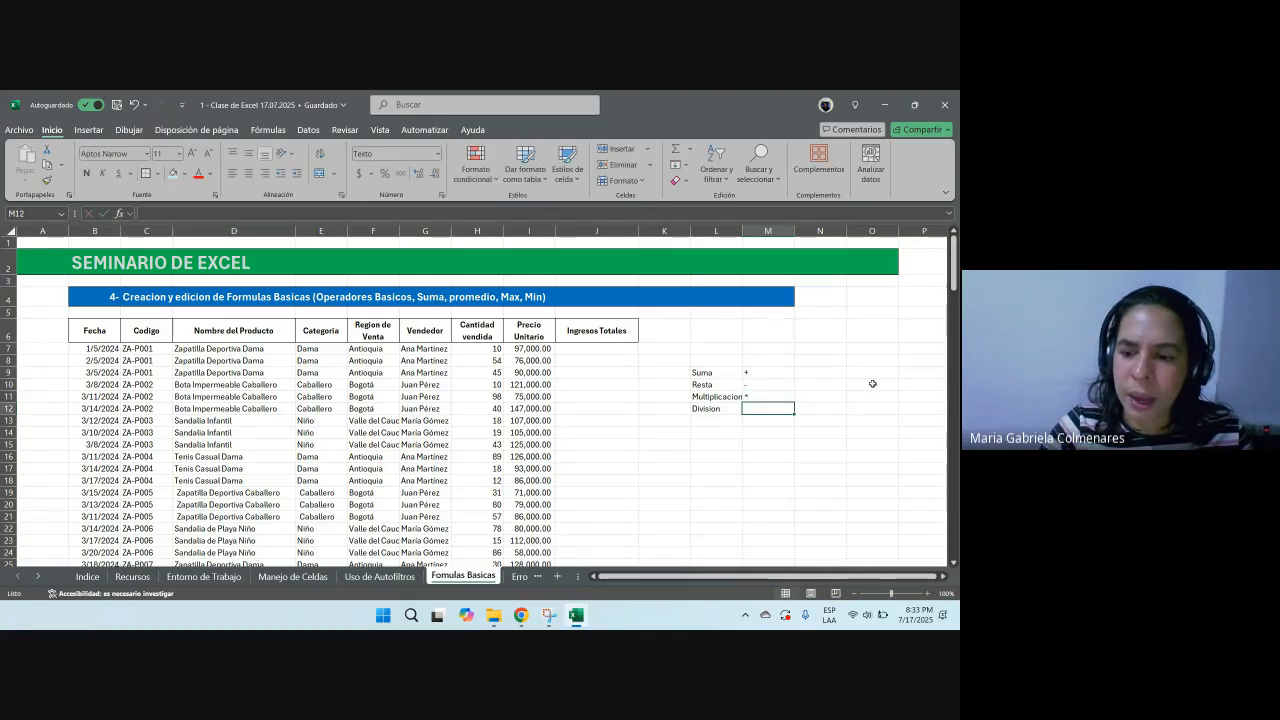
Step: Enter the / symbol in cell M12 and review the operator cells
key(slash)
key(Escape)
key(slash)
key(Escape)
key(slash)
key(Escape)
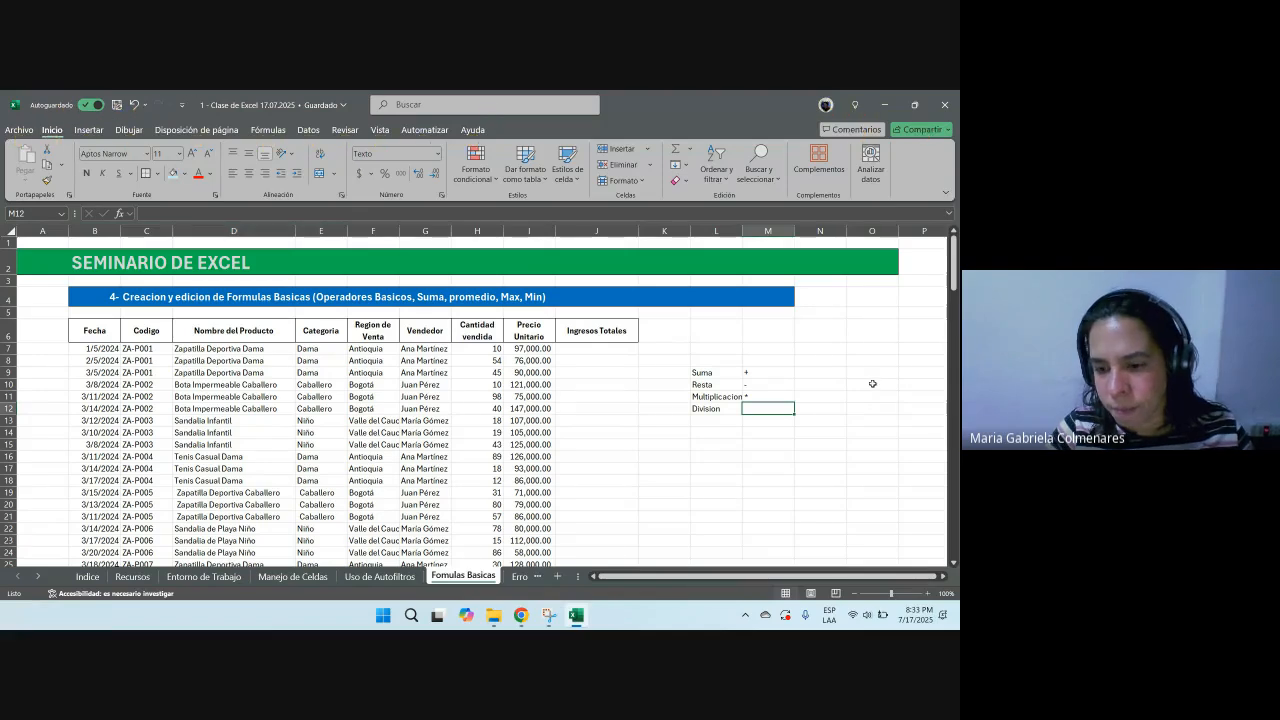
key(slash)
key(Escape)
text(/)
key(F2)
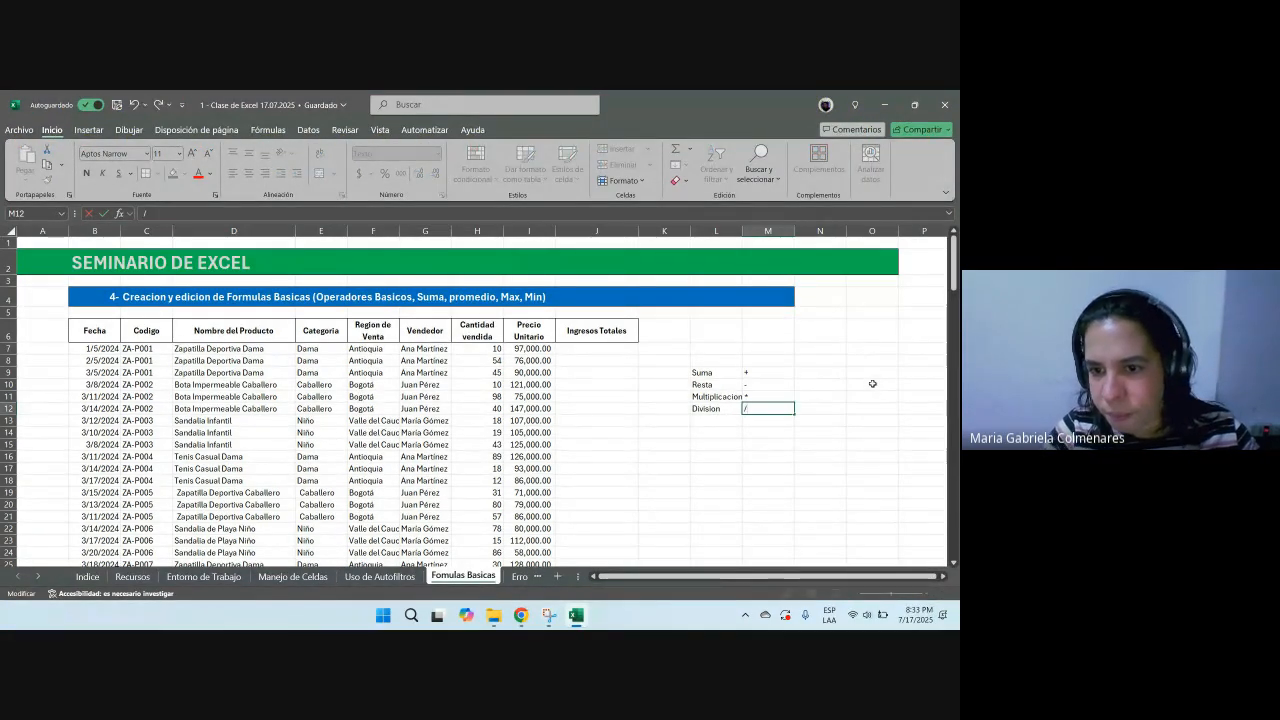
key(Escape)
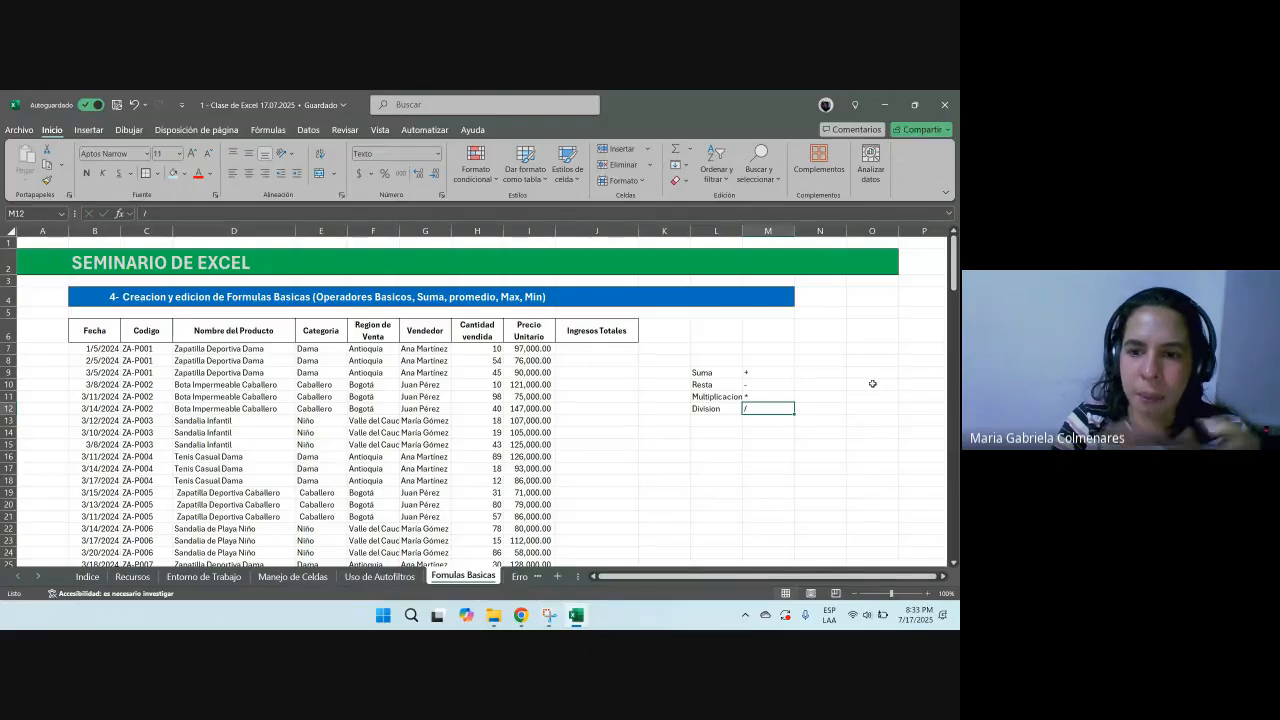
drag(712, 373, 768, 397)
click(770, 397)
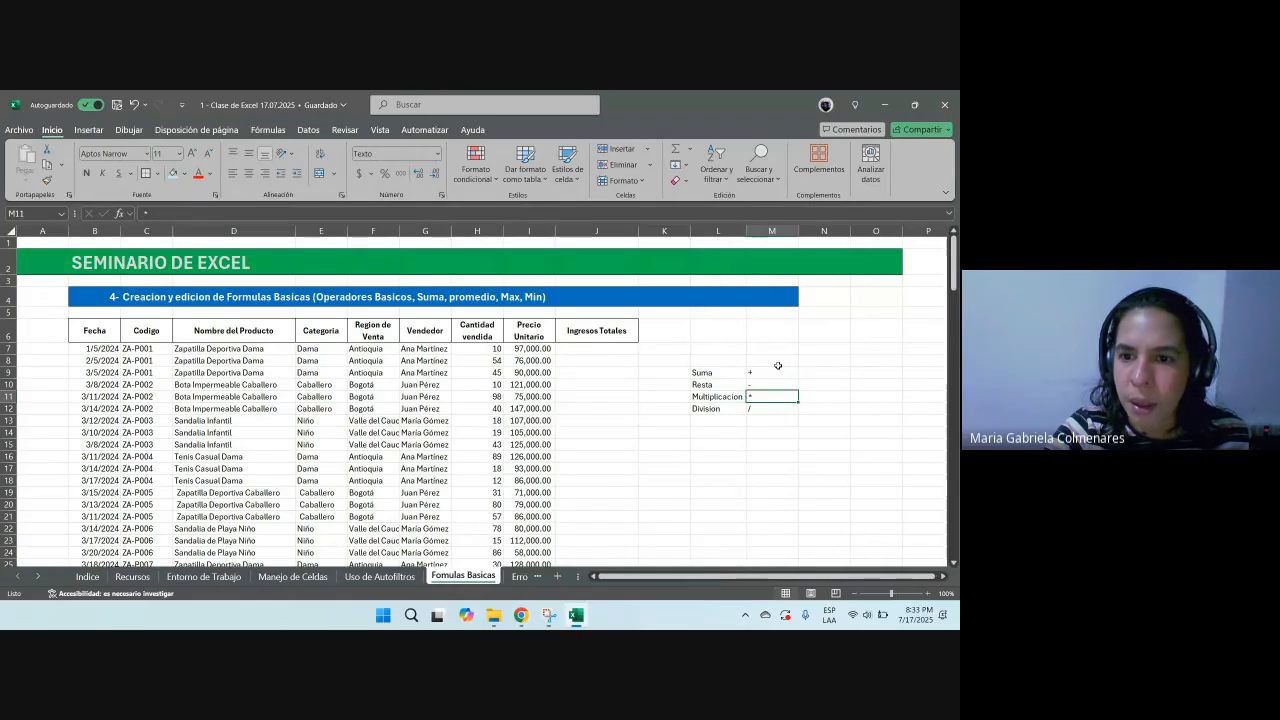
click(768, 408)
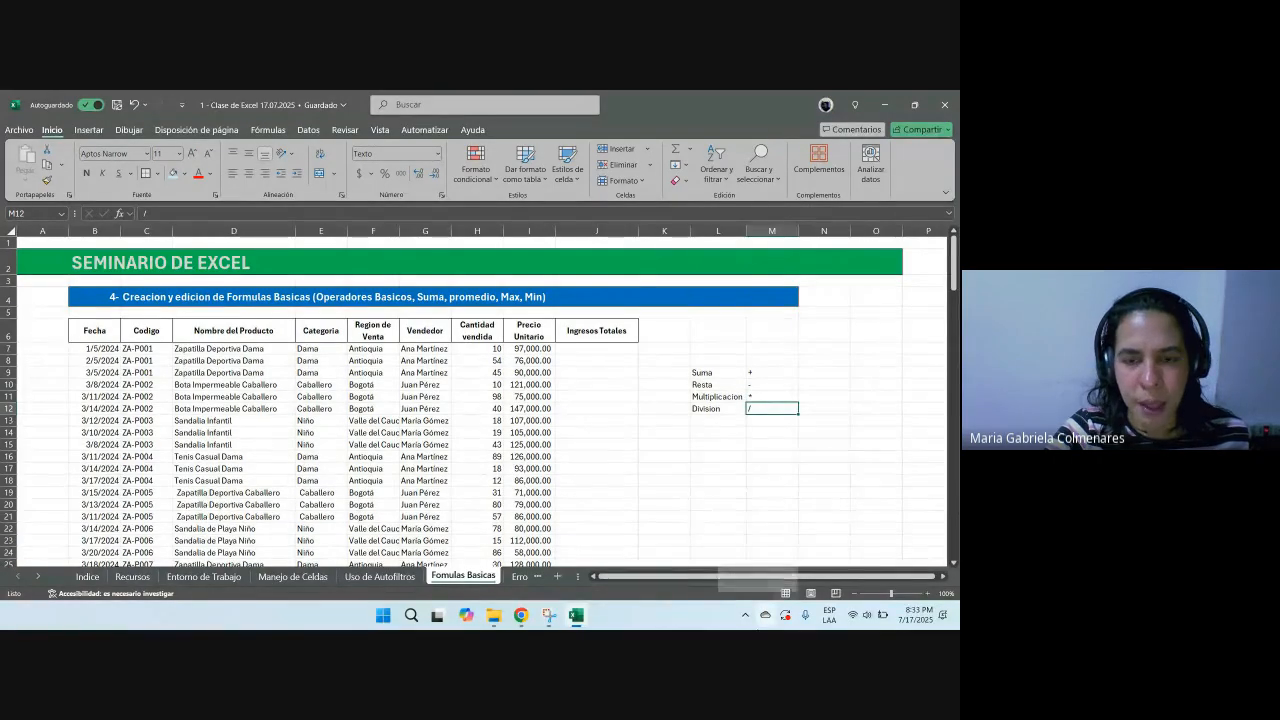
Step: In the Ingresos Totales column, enter the formula +10*97000 in cell J7
click(597, 330)
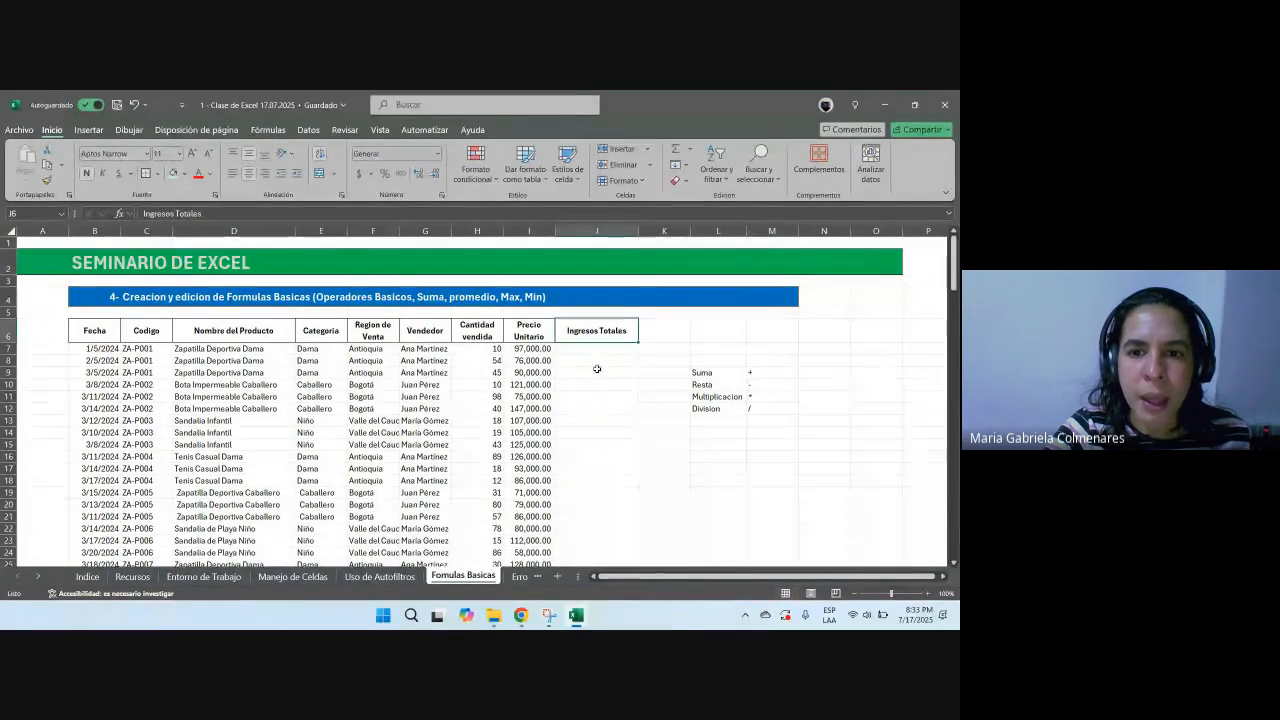
click(592, 349)
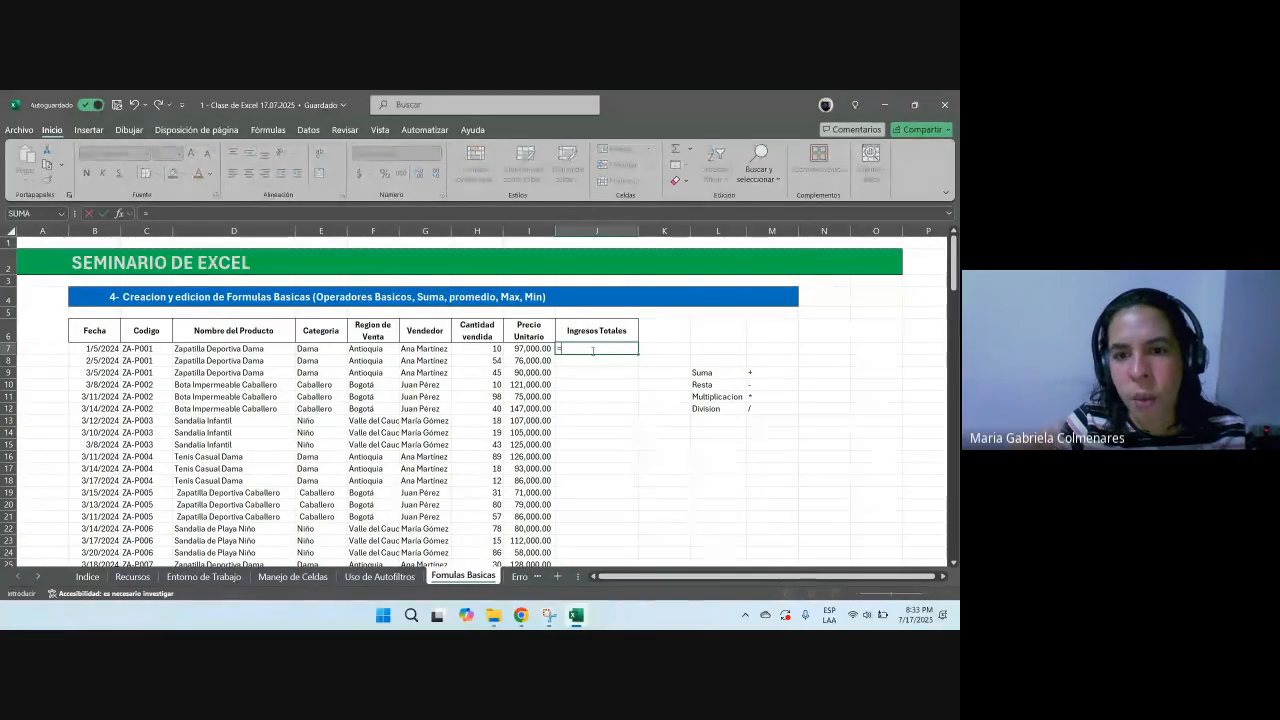
text(+)
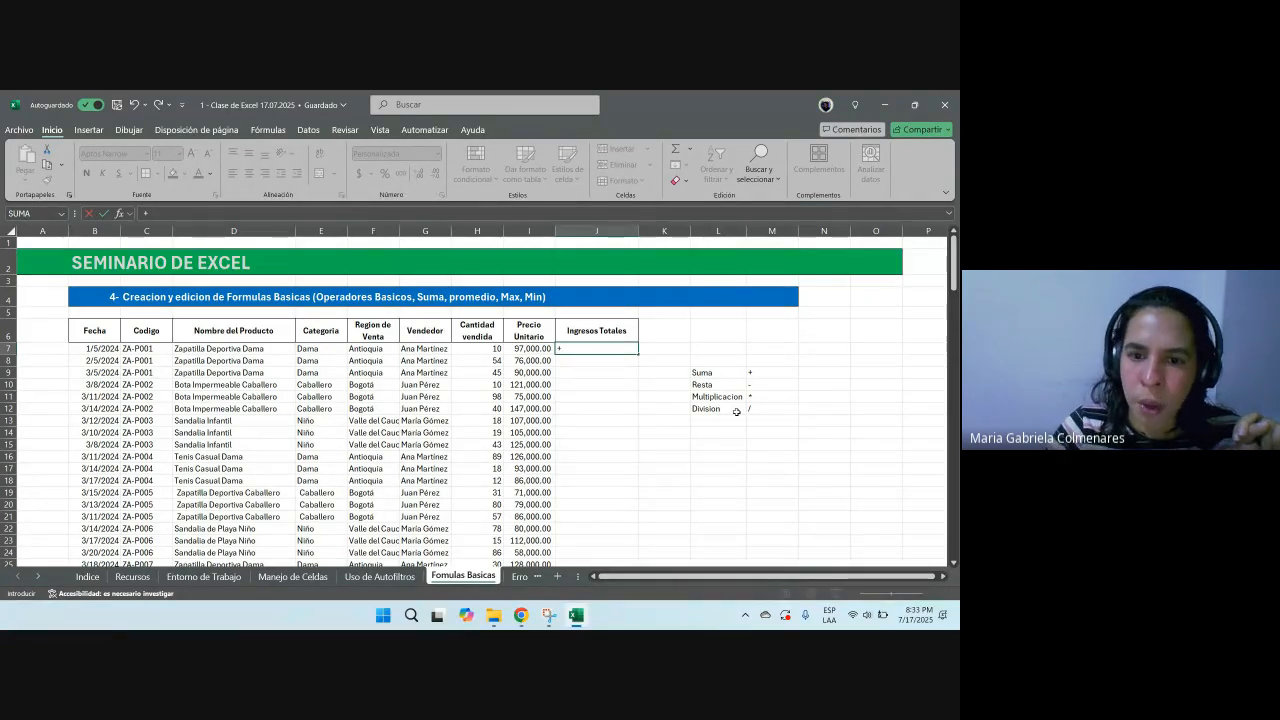
text(97000)
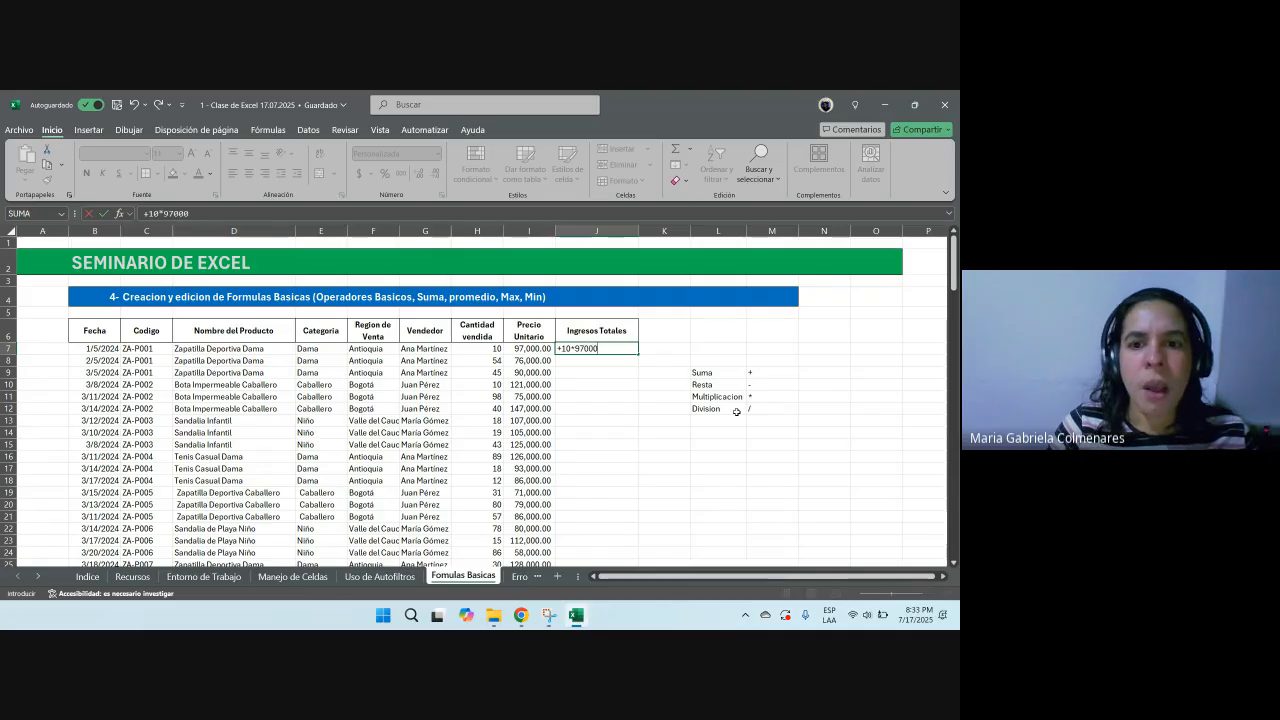
key(Return)
Step: Change the quantity sold in H7 to 11
key(Up)
key(Left)
key(Left)
text(11)
key(Return)
key(Up)
key(Right)
key(Right)
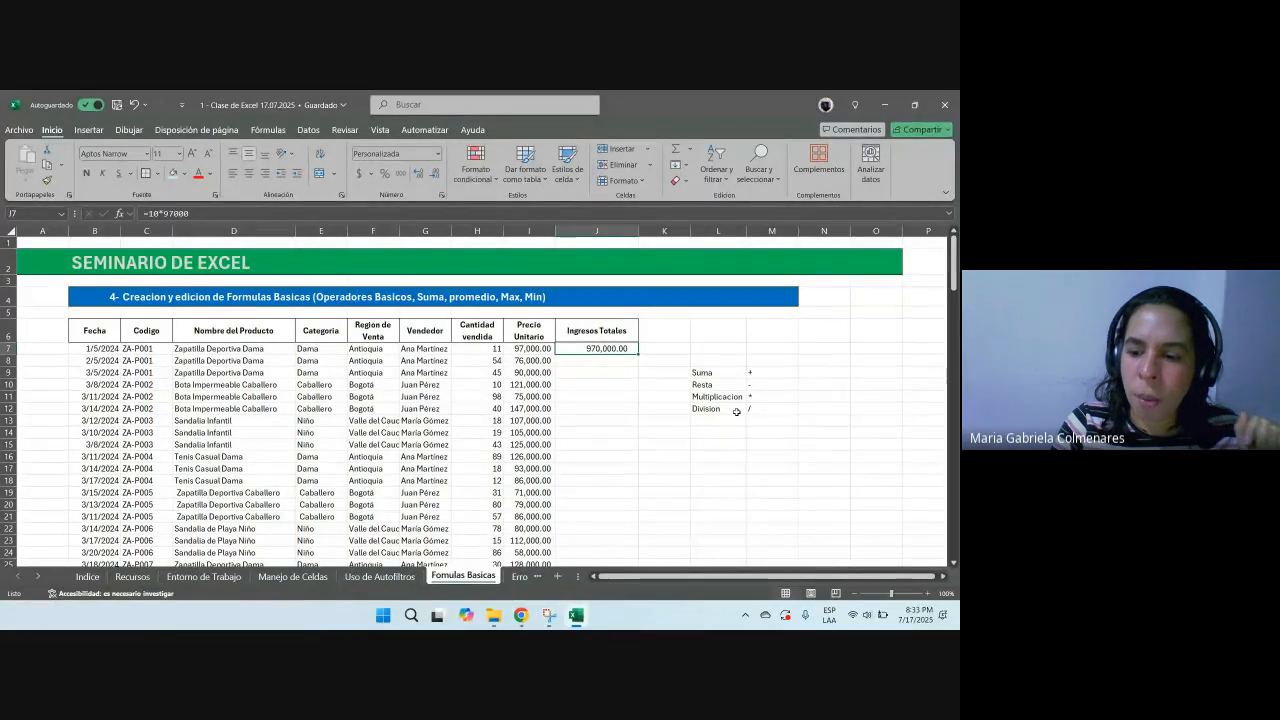
text(+)
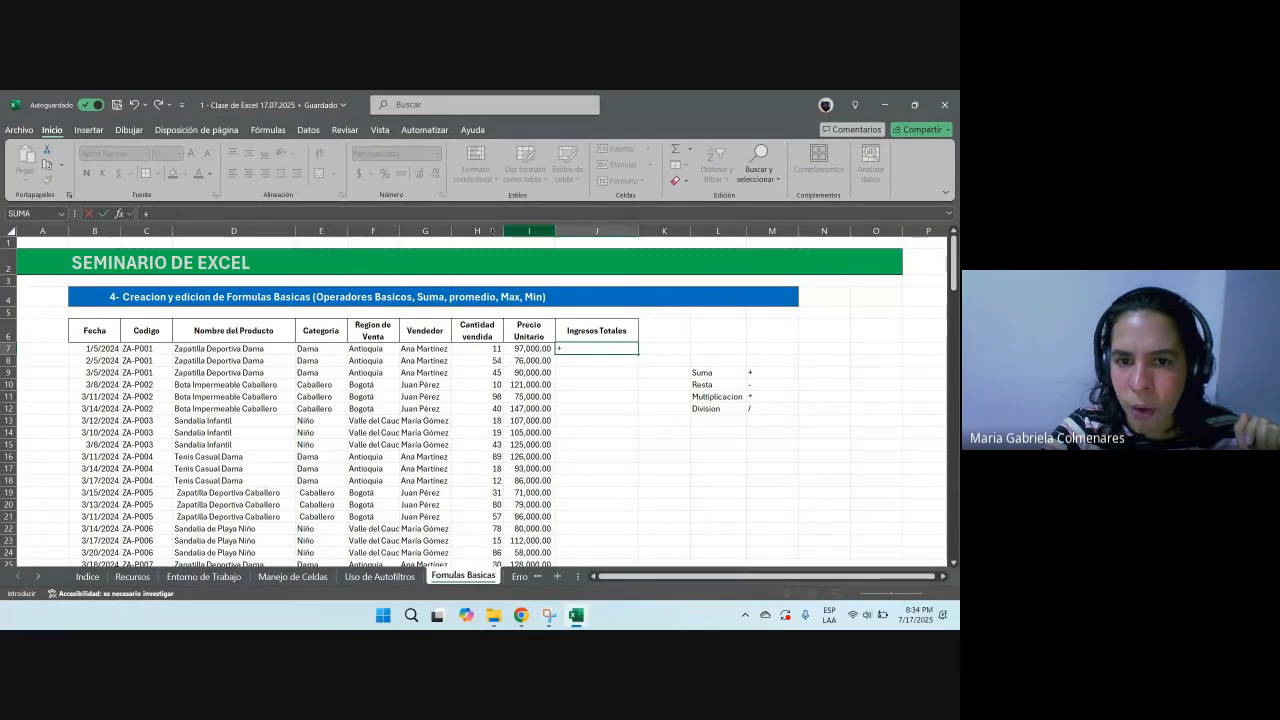
click(476, 348)
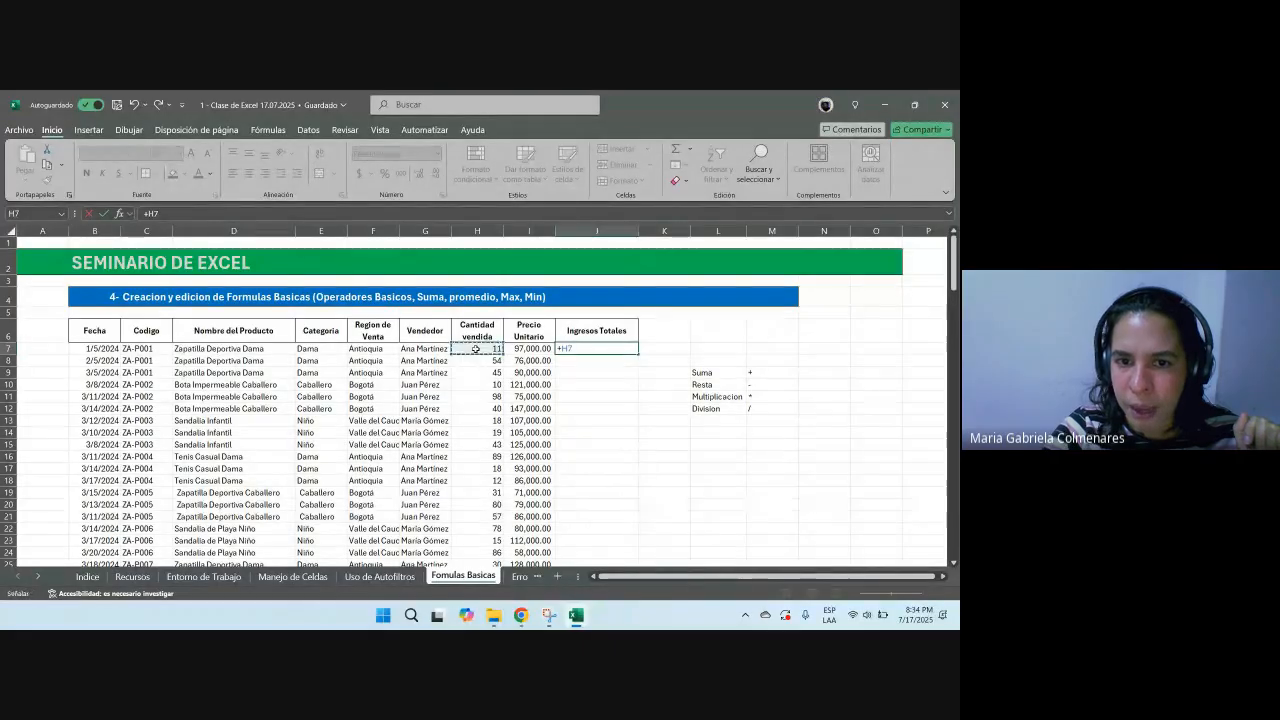
text(*)
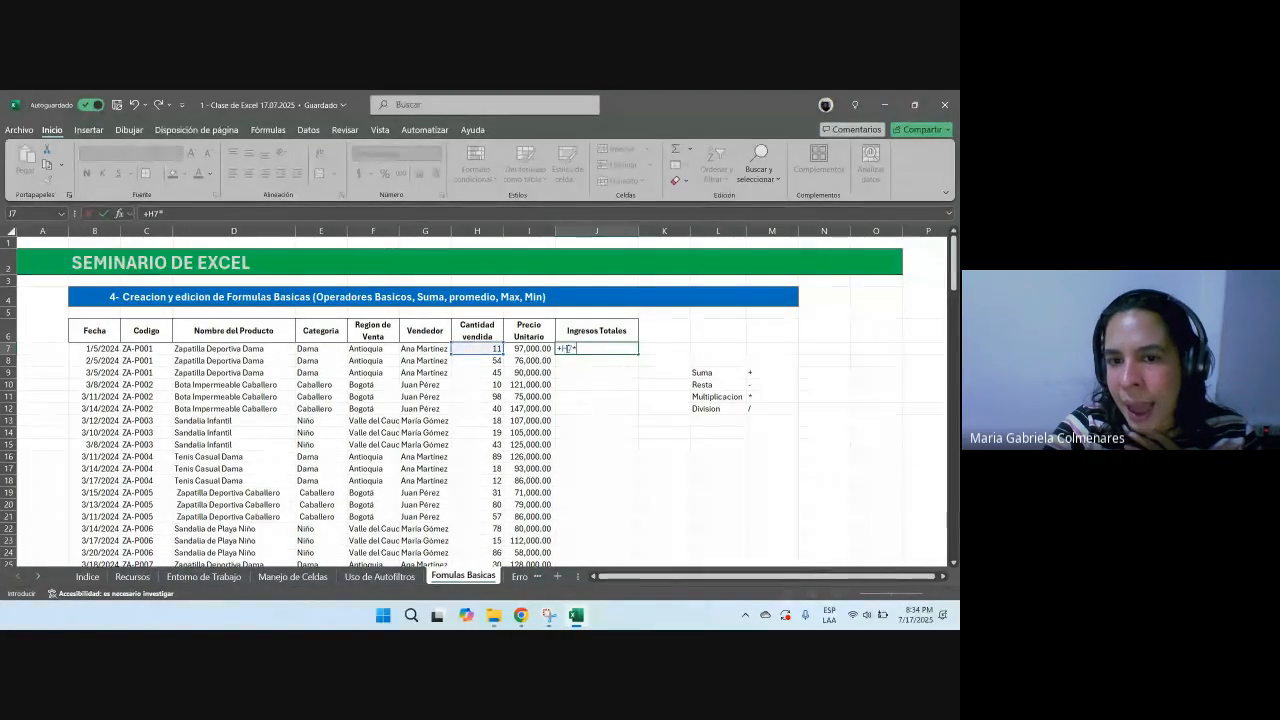
key(Escape)
Step: Highlight the quantity cell H7 with a light orange fill
click(477, 231)
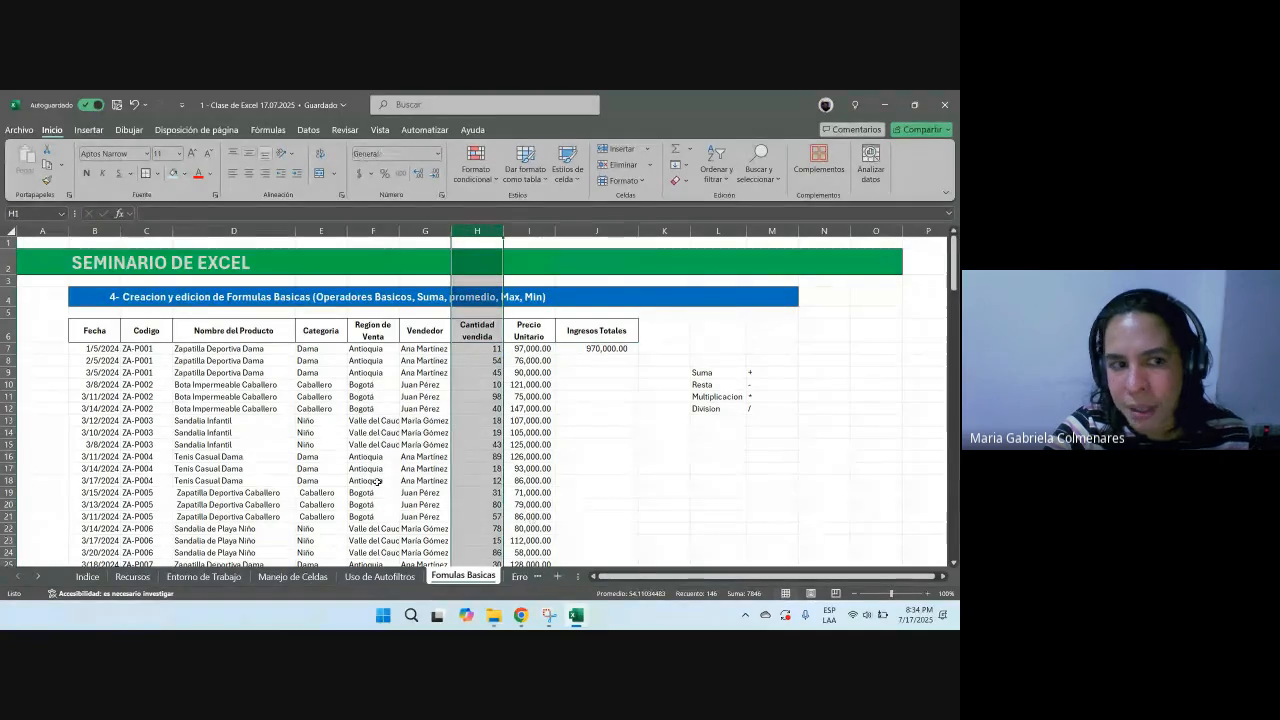
click(8, 348)
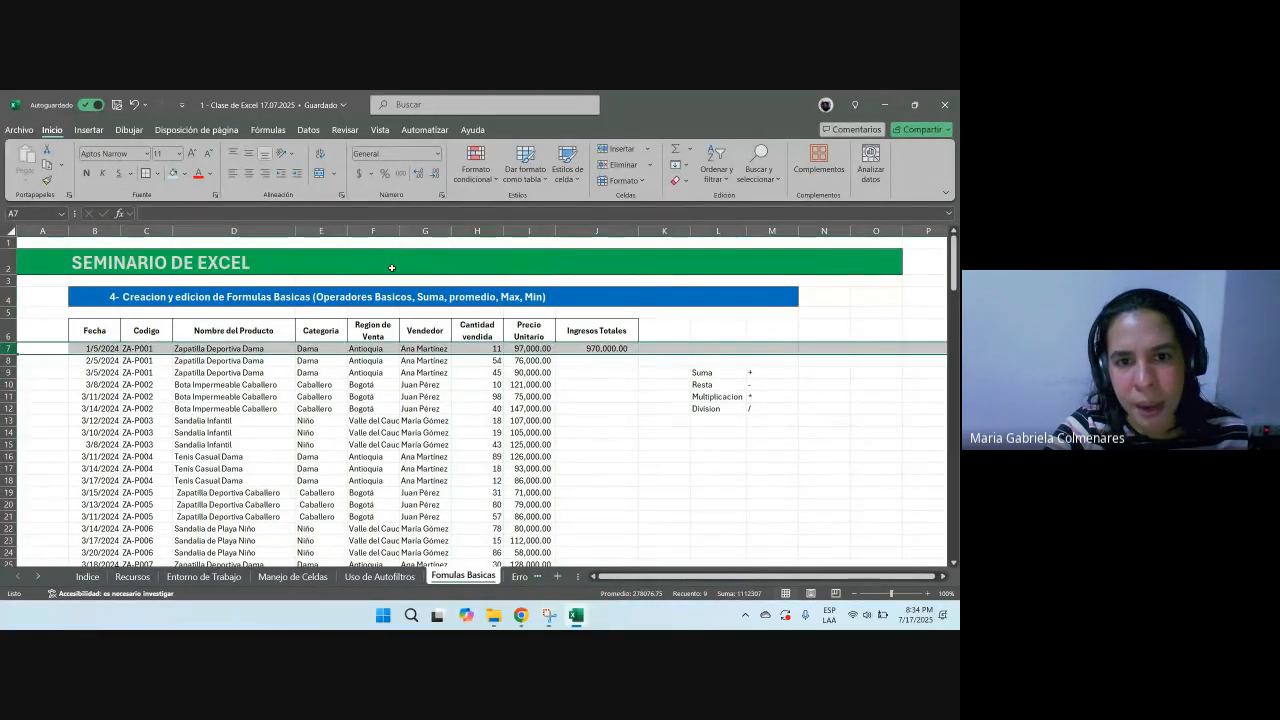
click(478, 349)
click(185, 175)
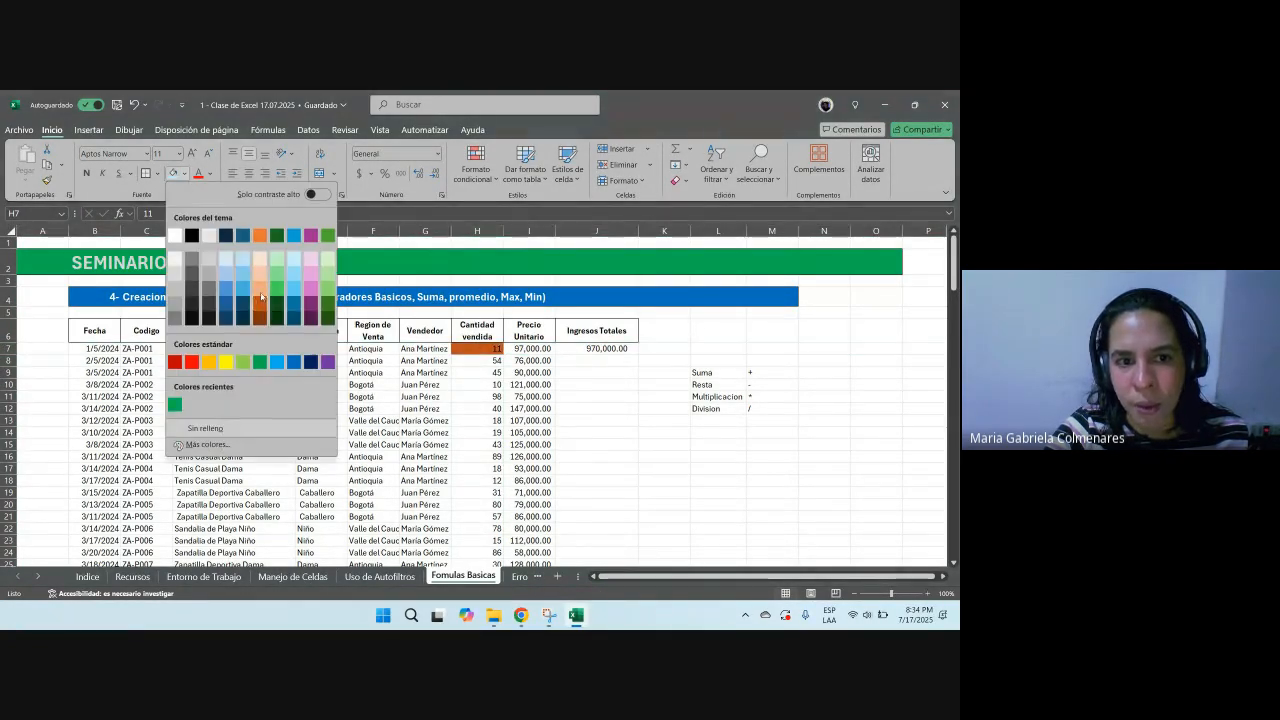
click(263, 312)
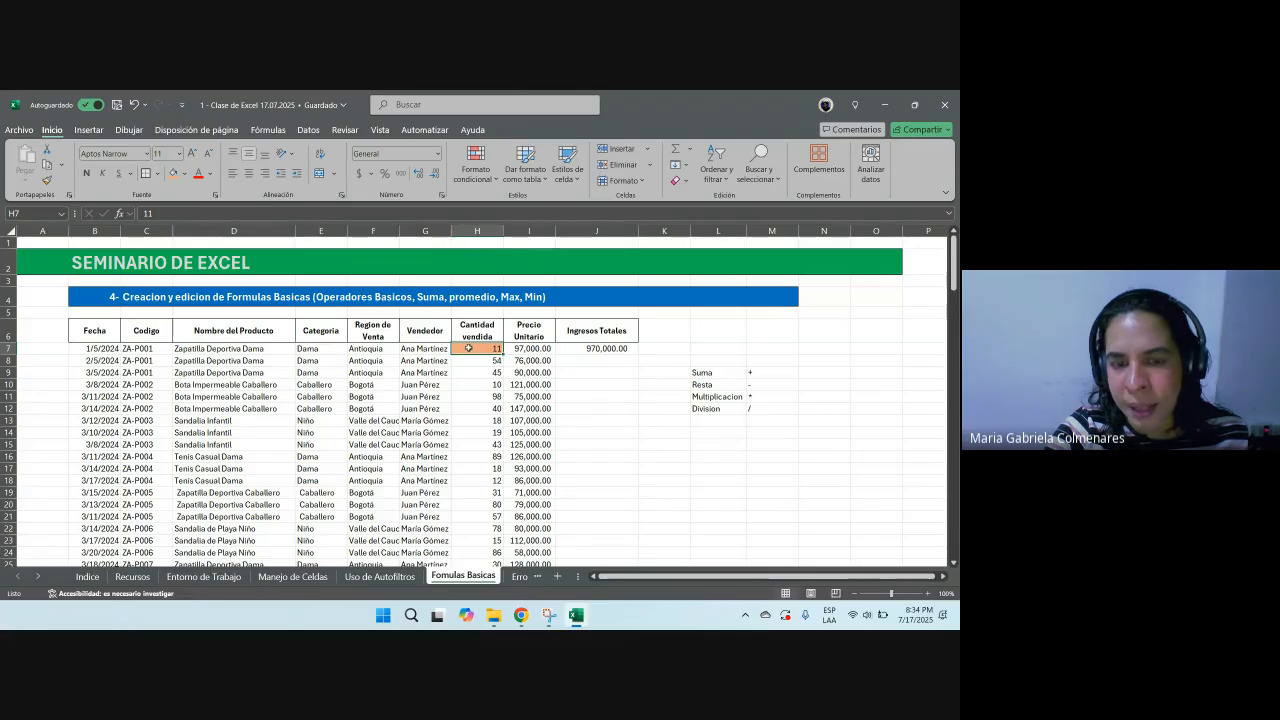
Step: Replace J7 with the formula +H7*I7 referencing quantity and unit price
click(576, 348)
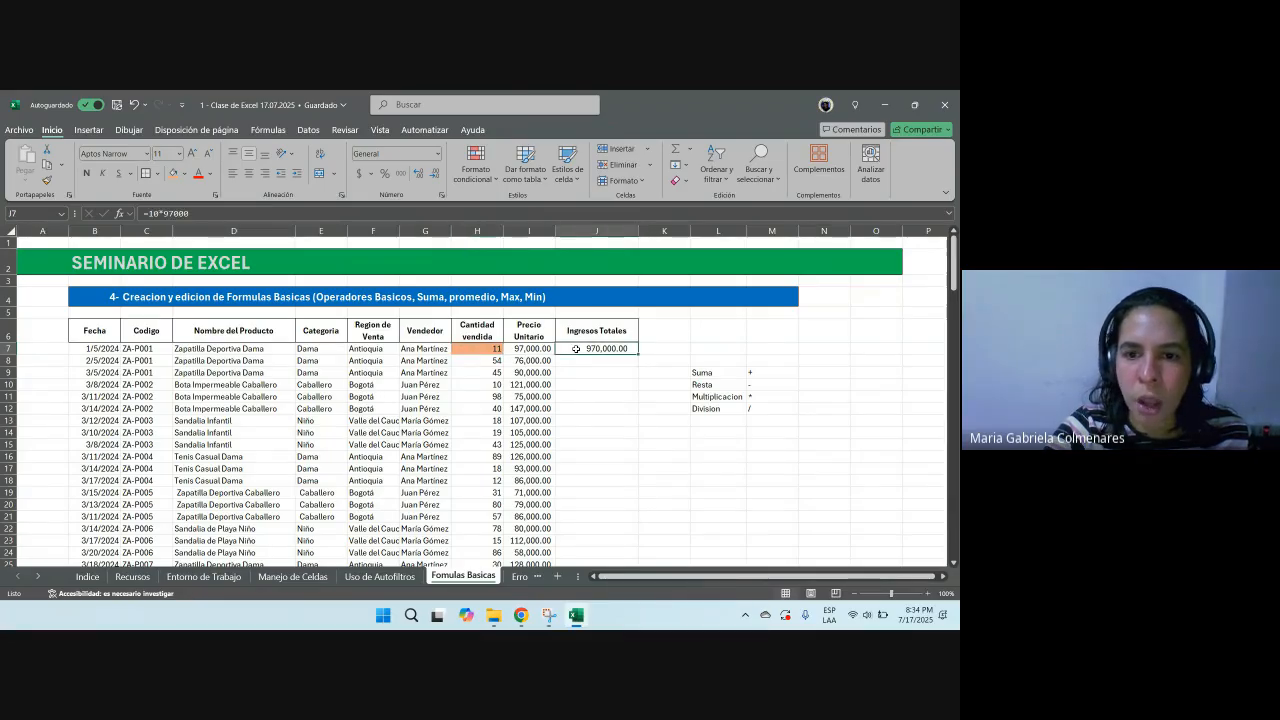
text(+)
click(483, 349)
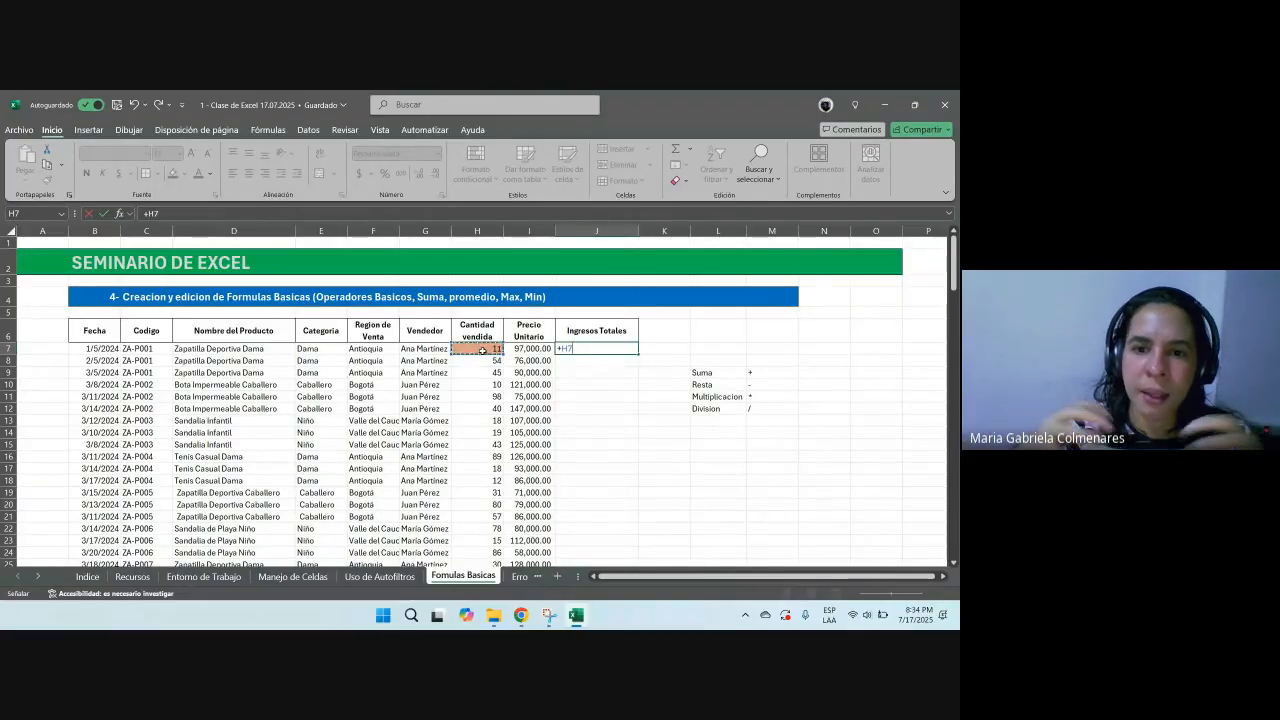
text(*)
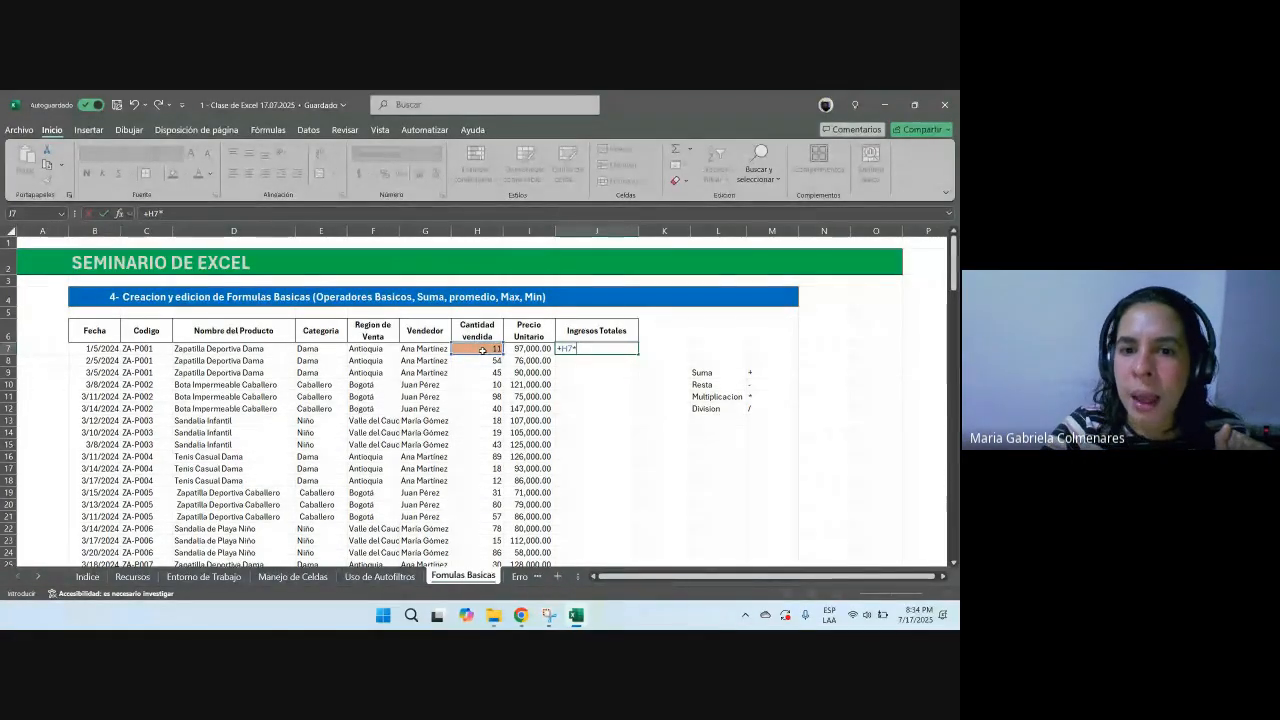
click(513, 349)
key(Return)
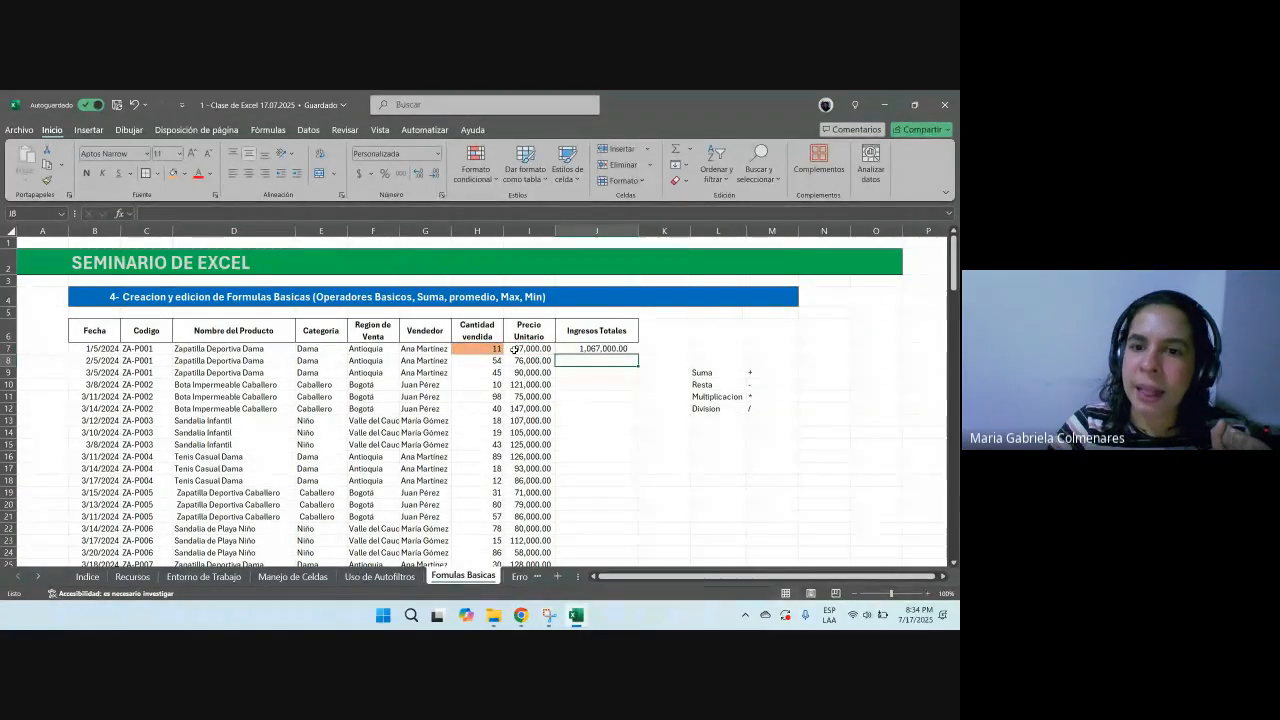
Step: Fill the J7 formula down the whole Ingresos Totales column
scroll(513, 349, down, 10)
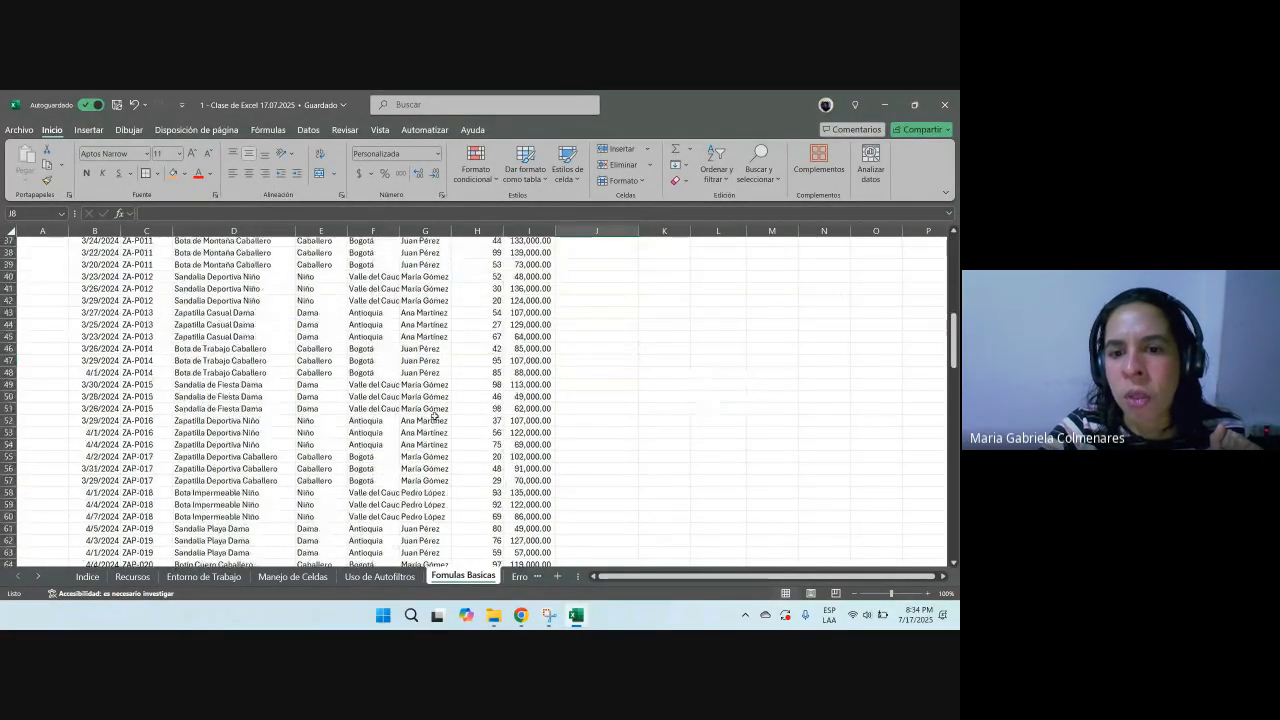
scroll(433, 421, up, 10)
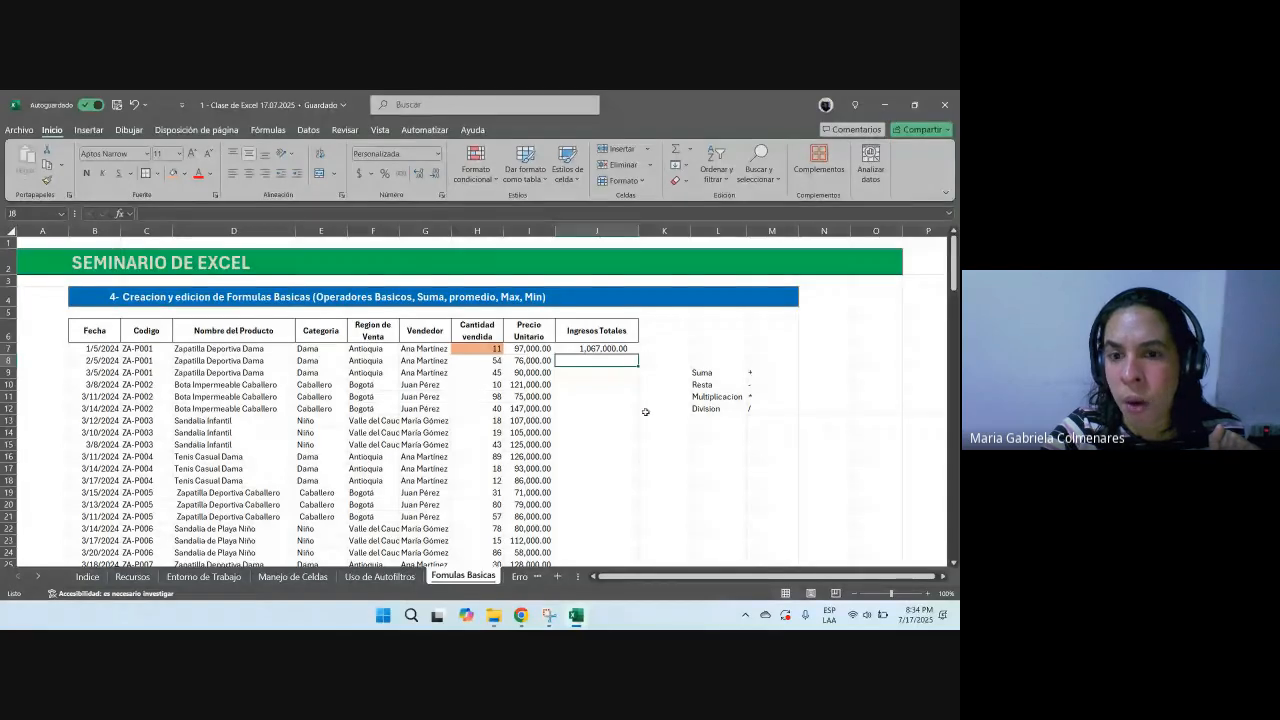
click(630, 347)
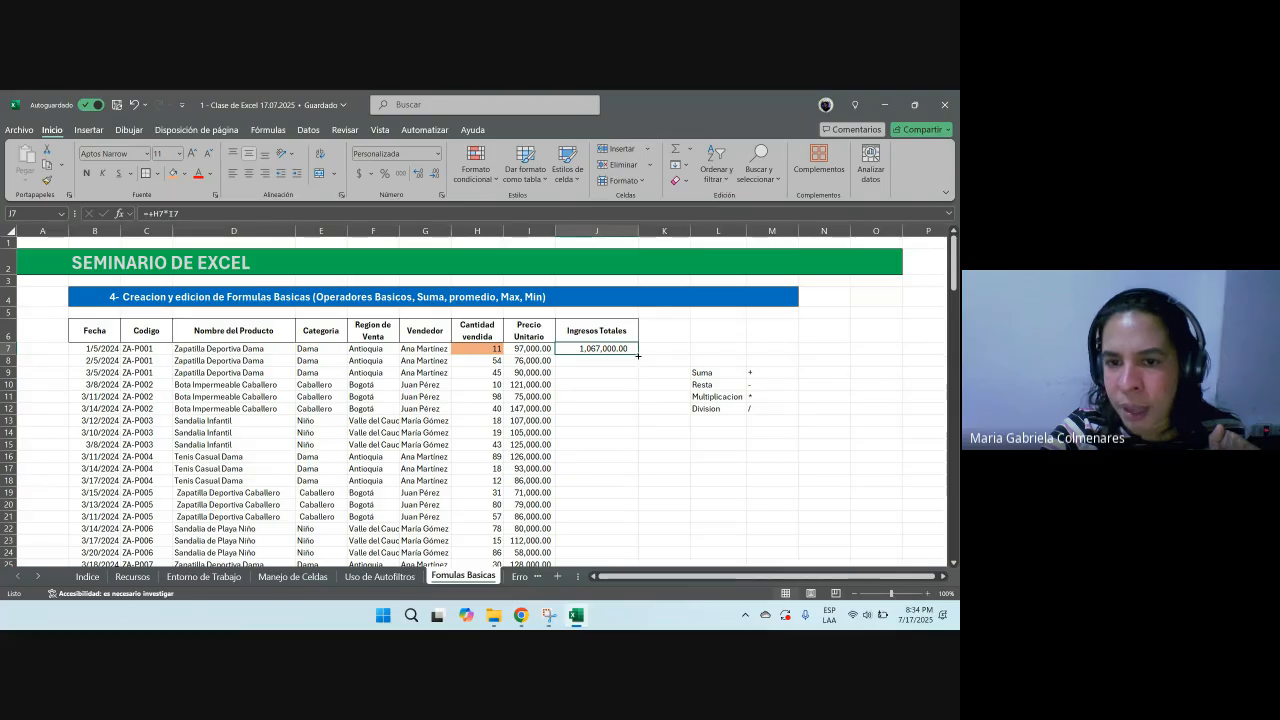
double_click(638, 355)
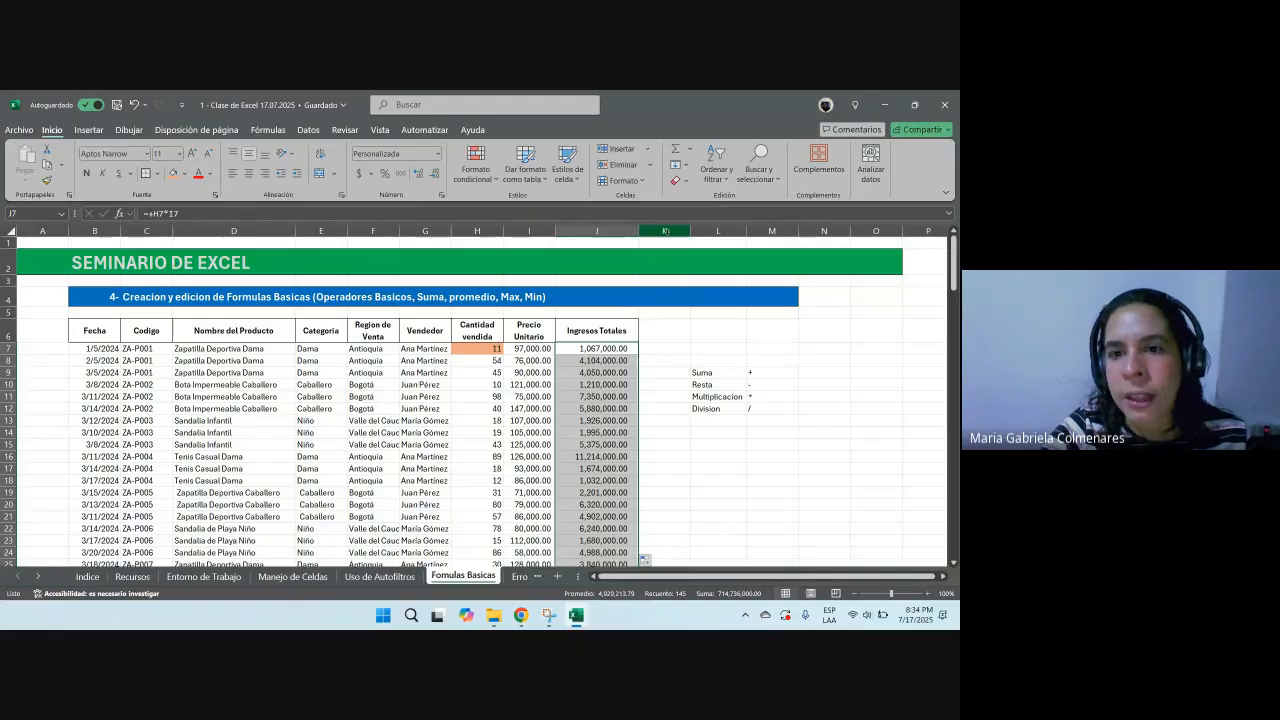
Step: Widen column K and enter the header Descuentos in K6
click(666, 231)
drag(690, 231, 721, 231)
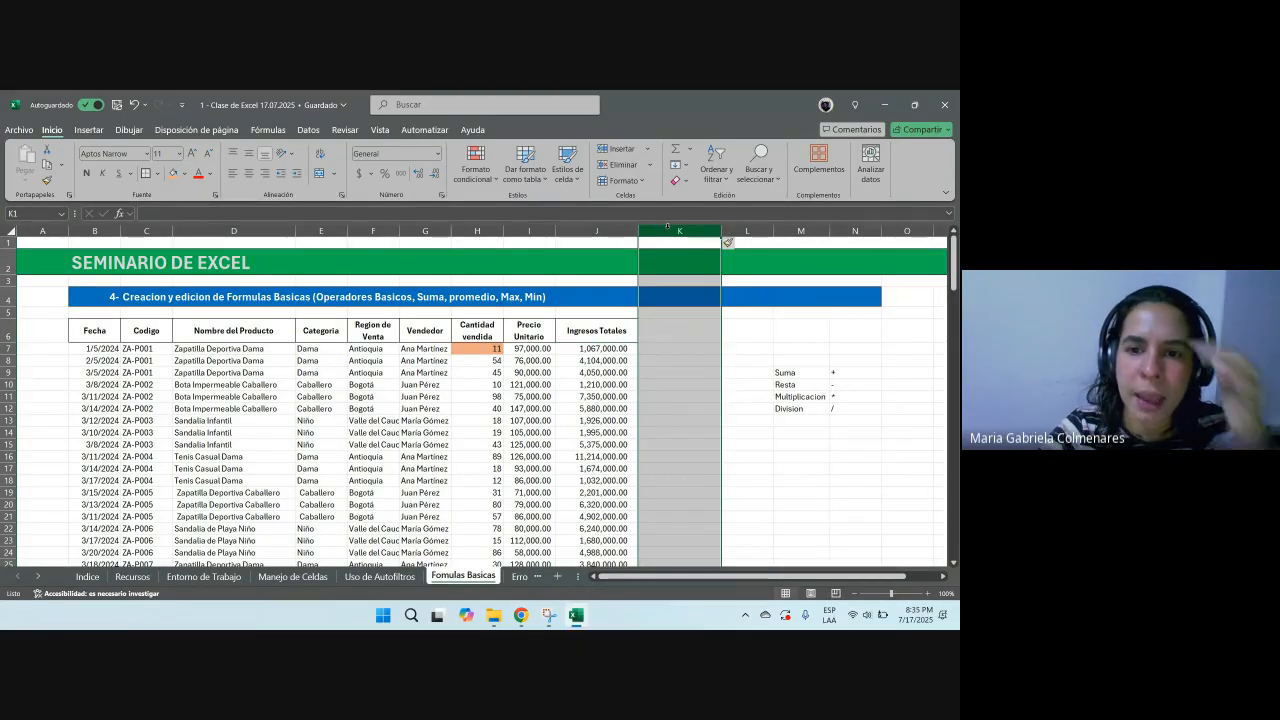
click(659, 327)
text(Desv)
text(uen)
key(BackSpace)
key(BackSpace)
key(BackSpace)
key(BackSpace)
text(uentos)
key(Return)
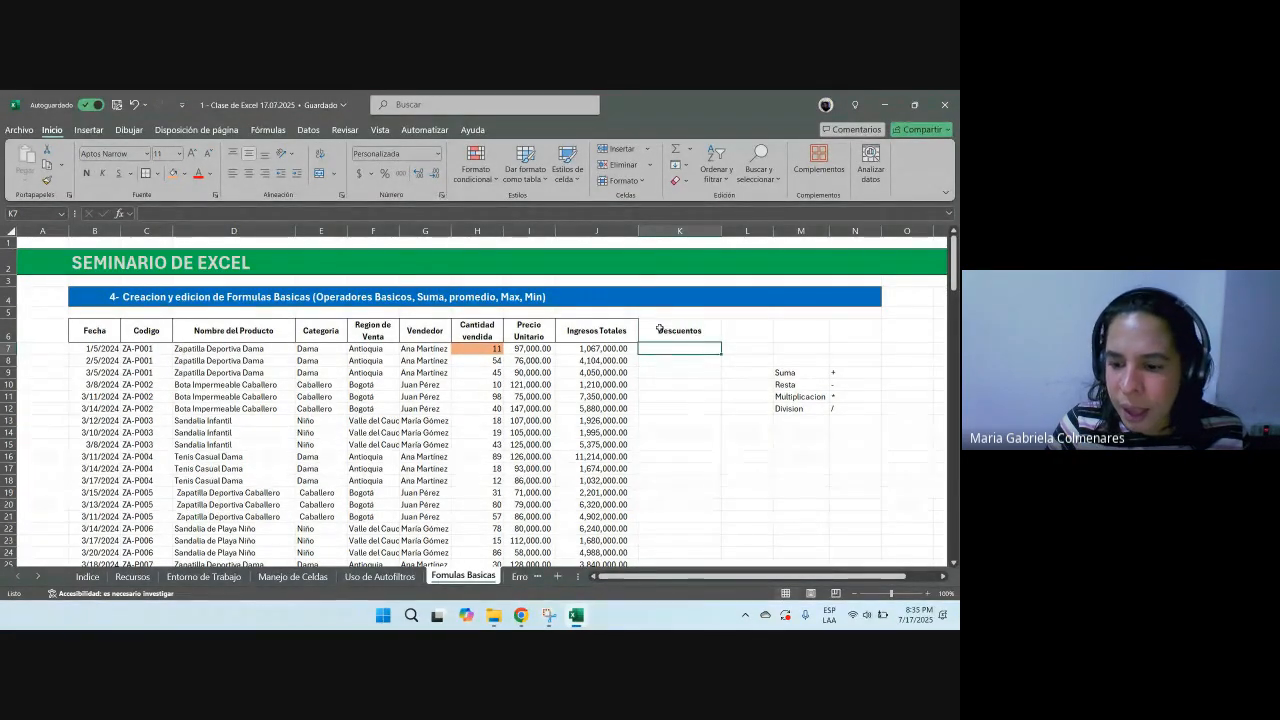
Step: Enter 15000 in K7 and copy it down the Descuentos column
text(15000)
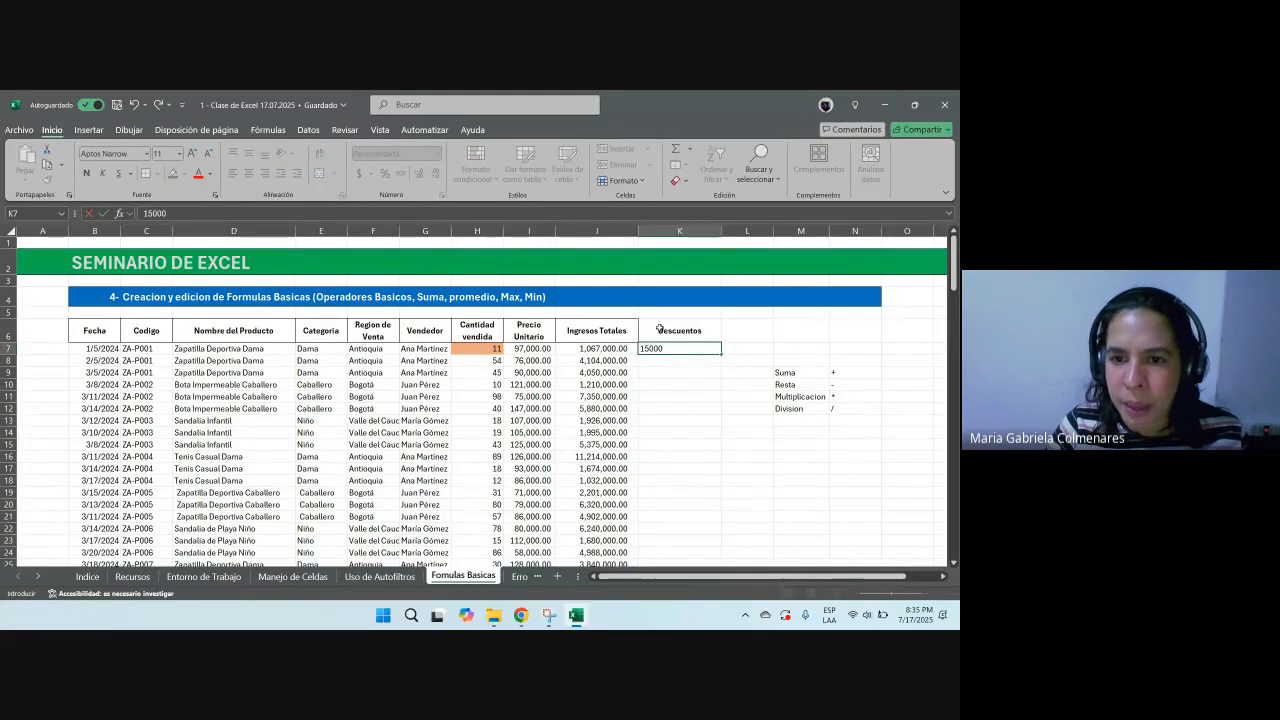
key(ctrl+Return)
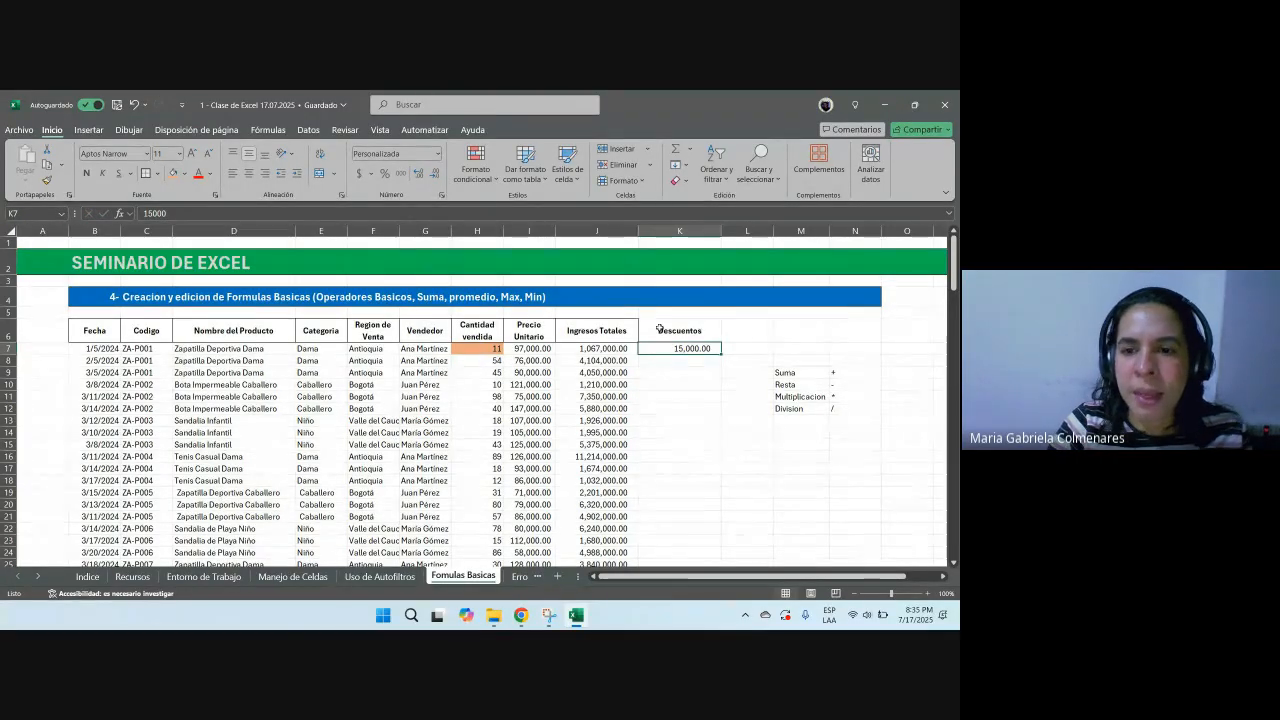
key(ctrl+c)
drag(647, 359, 692, 565)
key(ctrl+v)
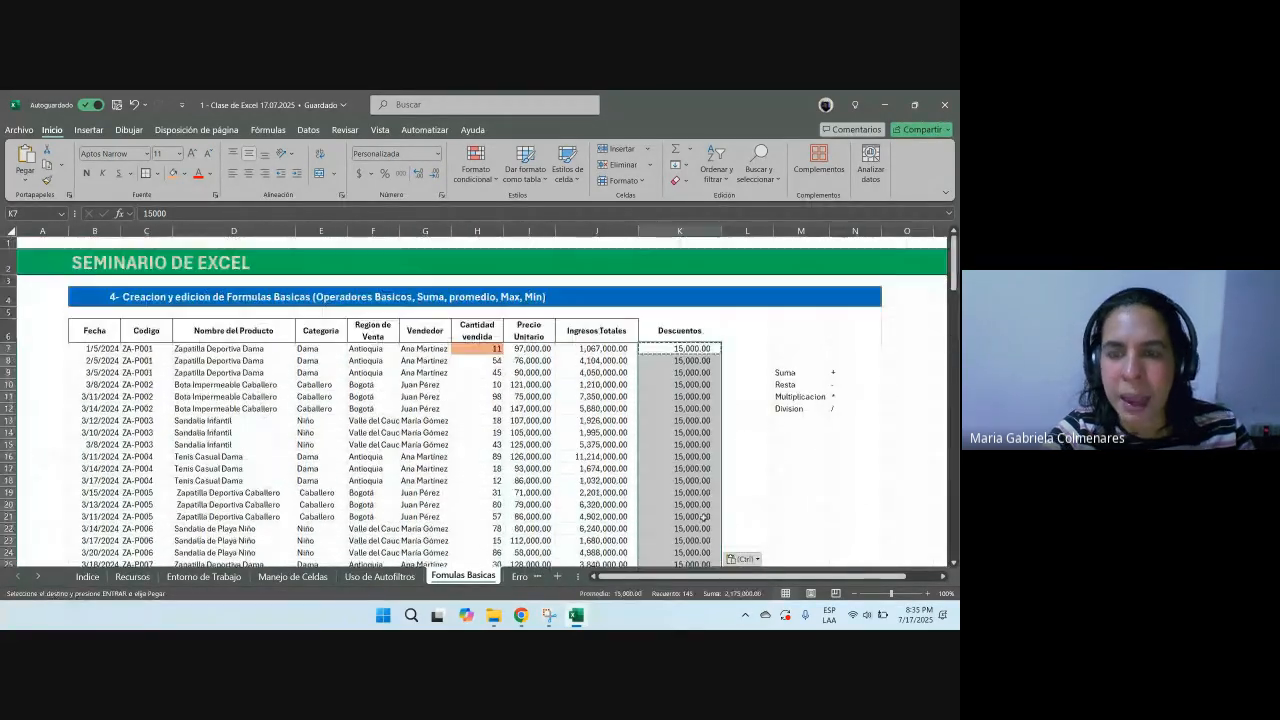
Step: Insert a new blank column L between Descuentos and the operators list
click(750, 231)
key(ctrl+plus)
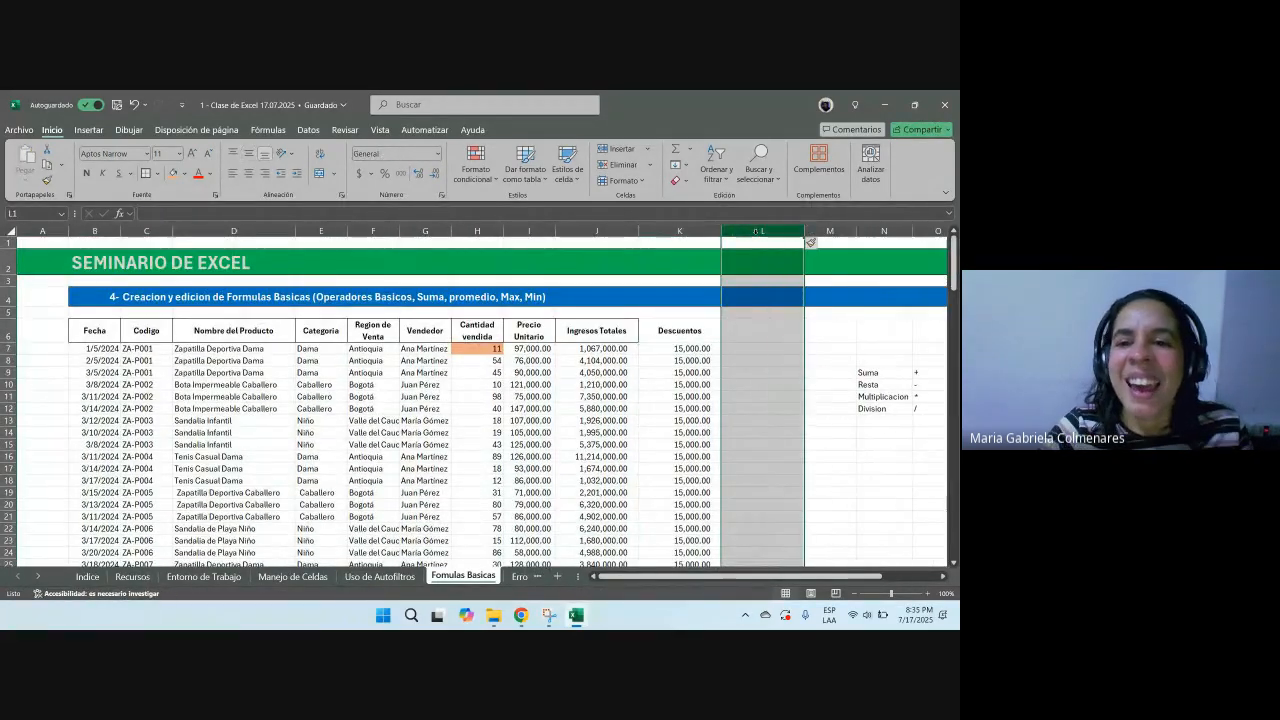
click(749, 331)
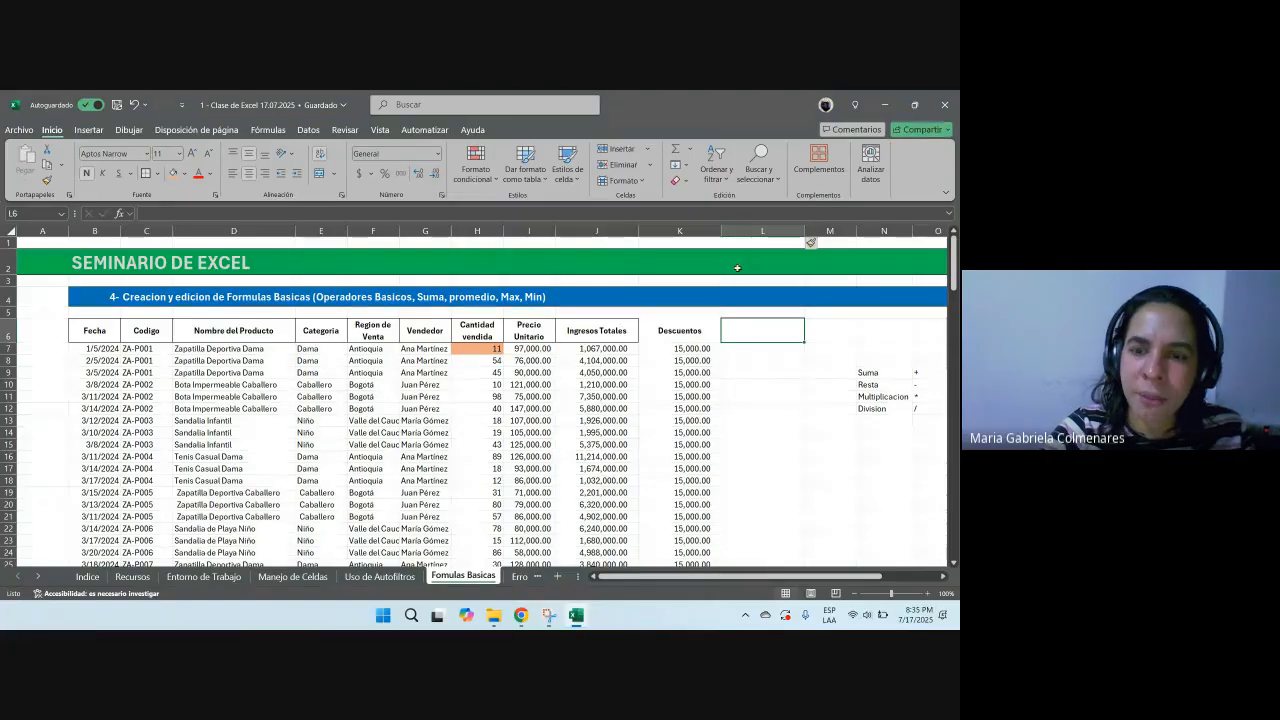
key(ctrl+z)
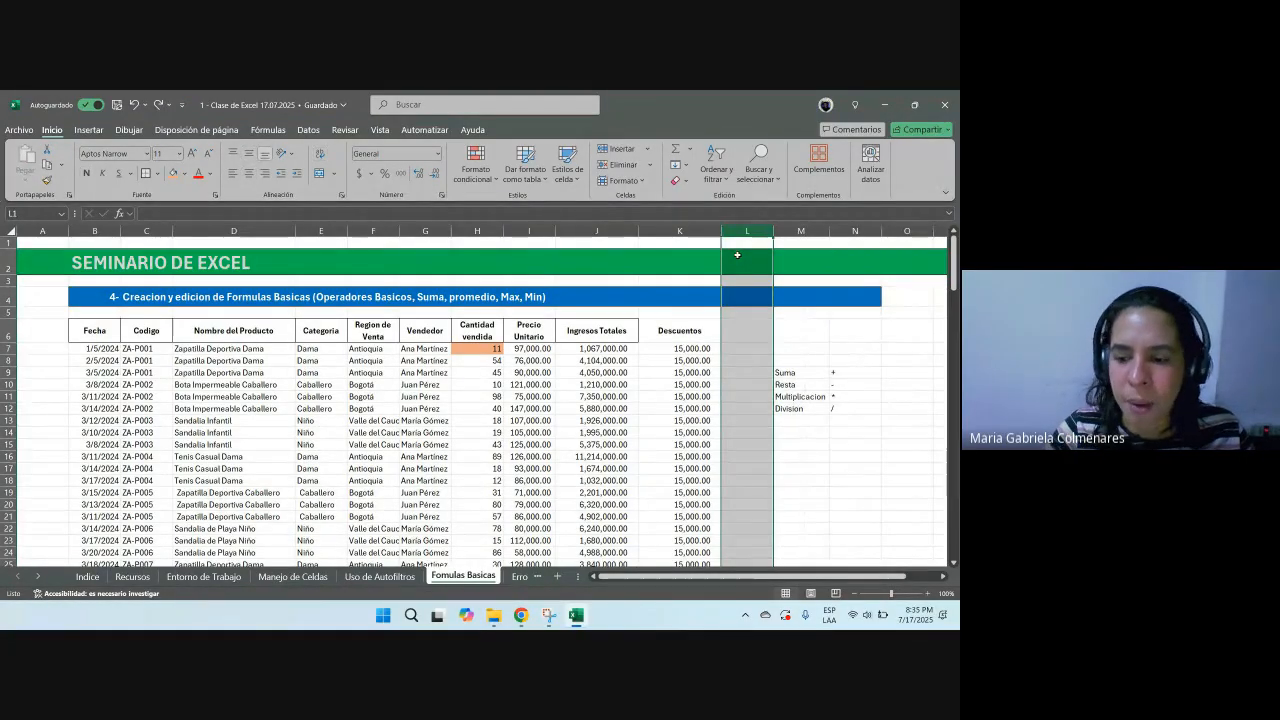
key(ctrl+y)
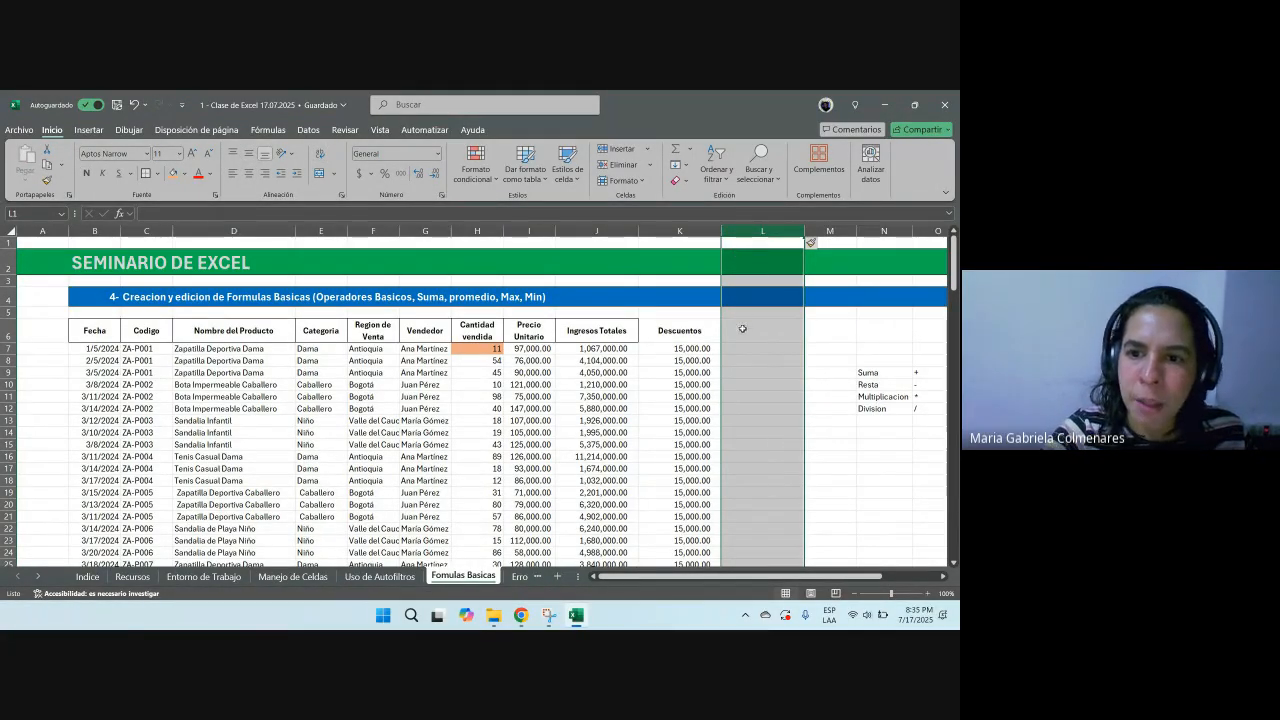
Step: Enter the header Ingresos Total - descuento in L6
click(746, 330)
text(Ingres)
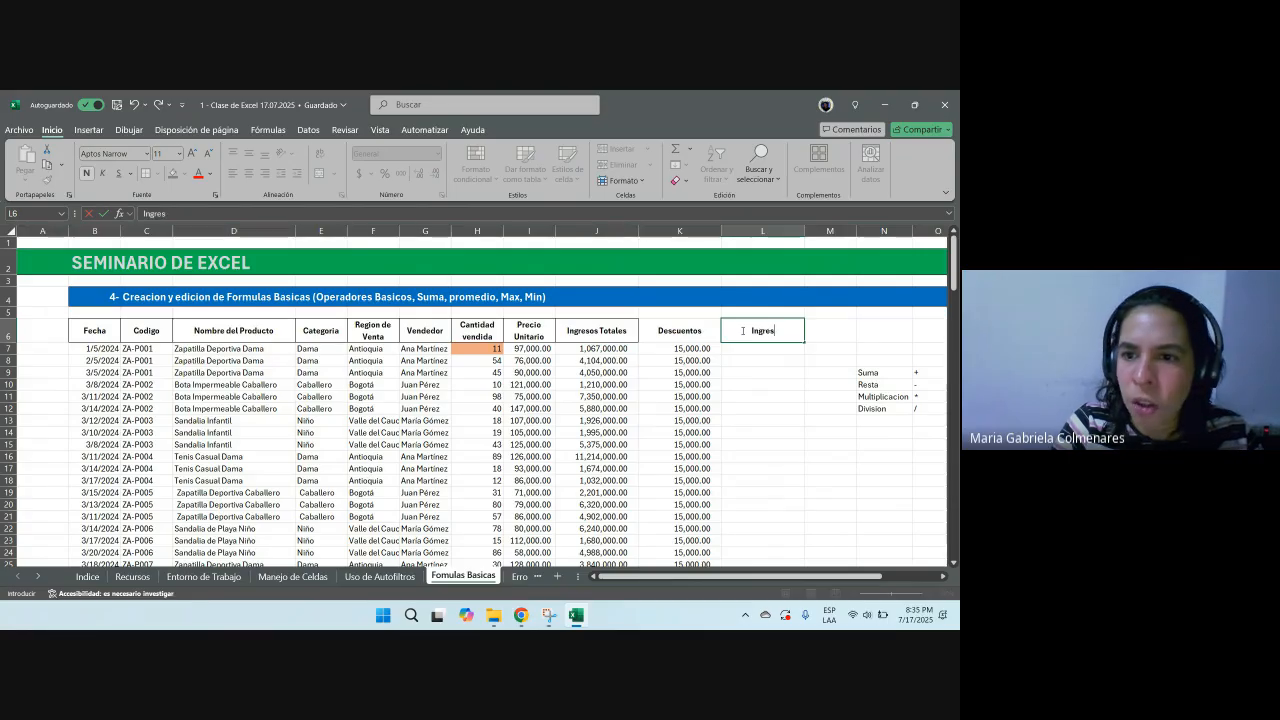
text(os Total)
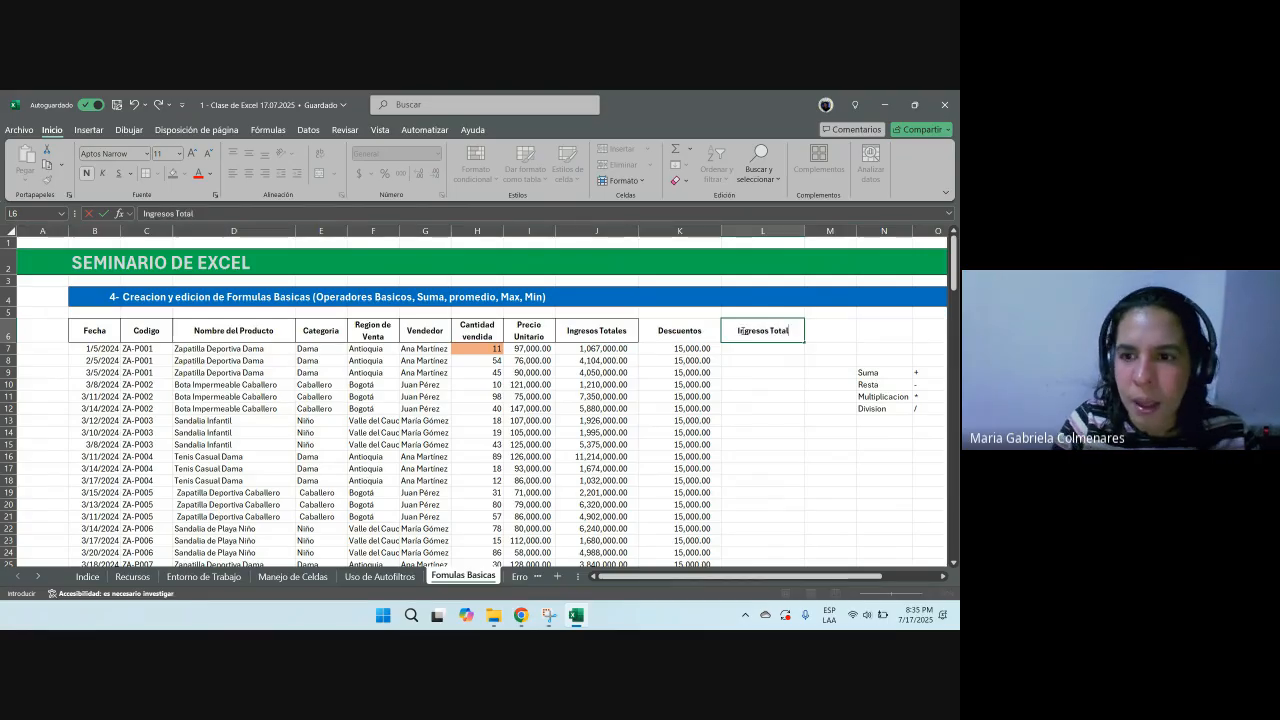
text( - descuento)
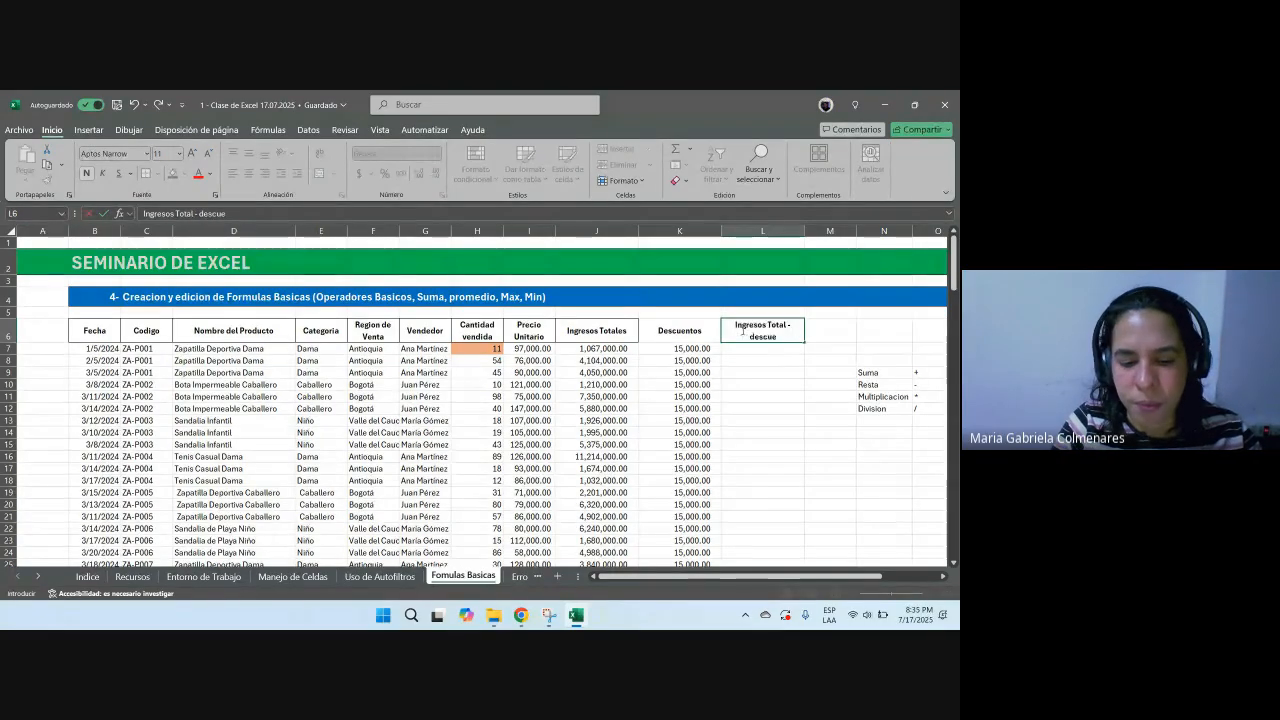
key(ctrl+Return)
key(Return)
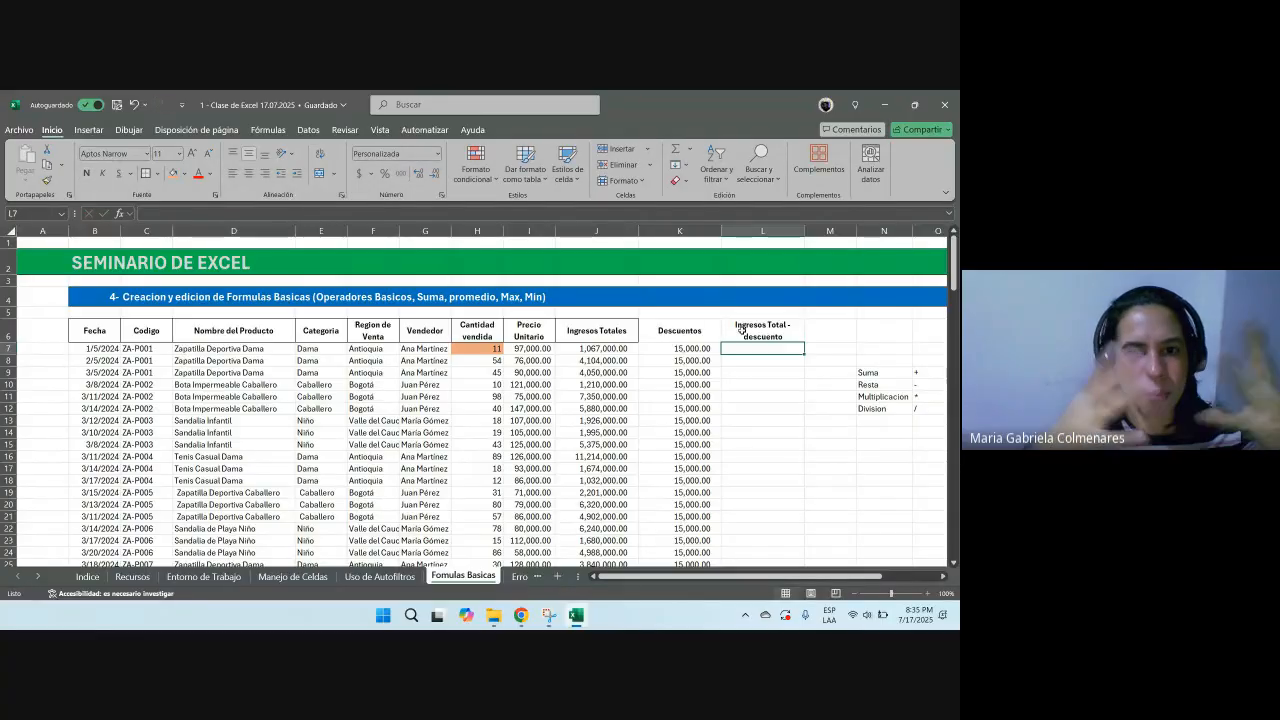
Step: Enter the formula +J7-K7 in L7 and fill it down the whole column
text(+)
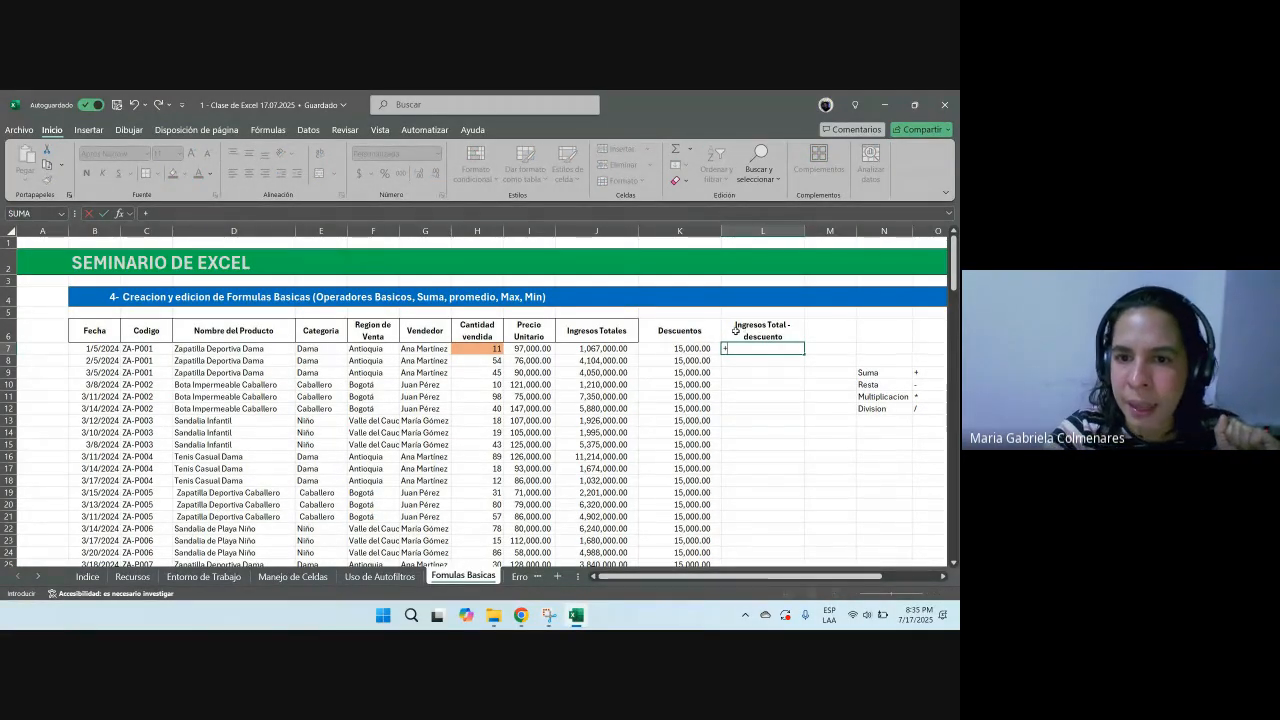
click(605, 347)
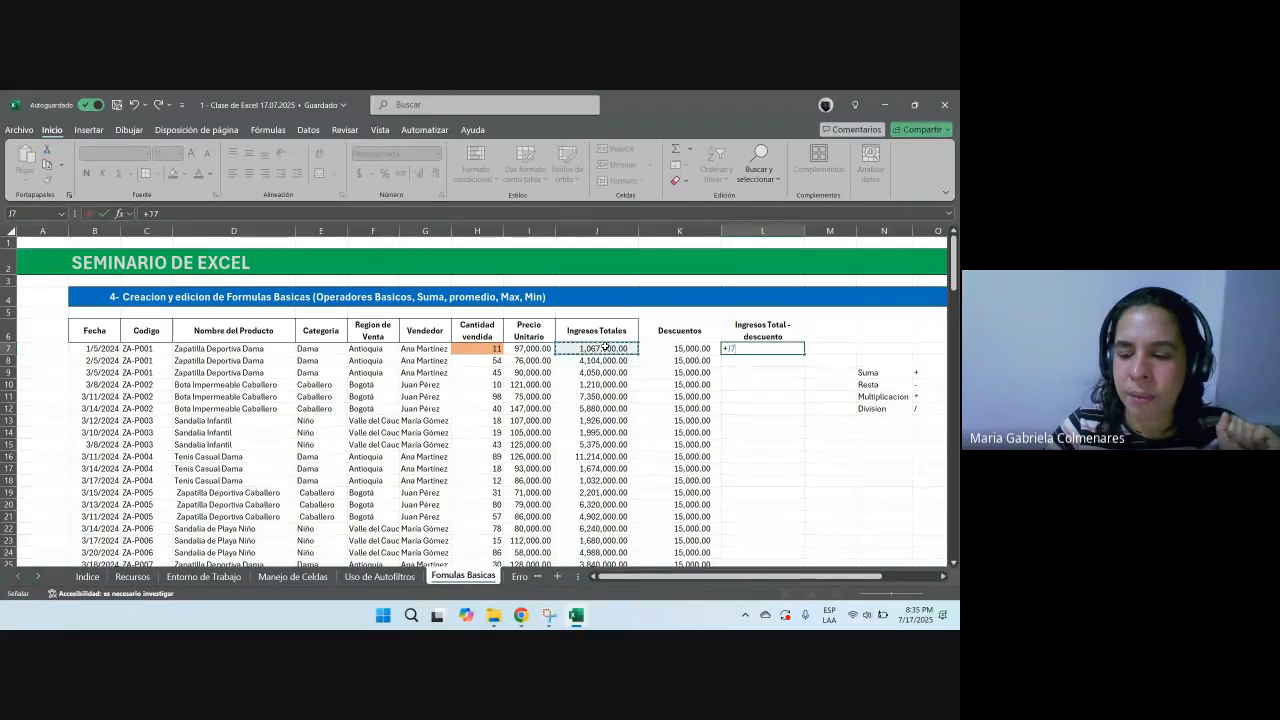
text(-)
click(648, 348)
key(Return)
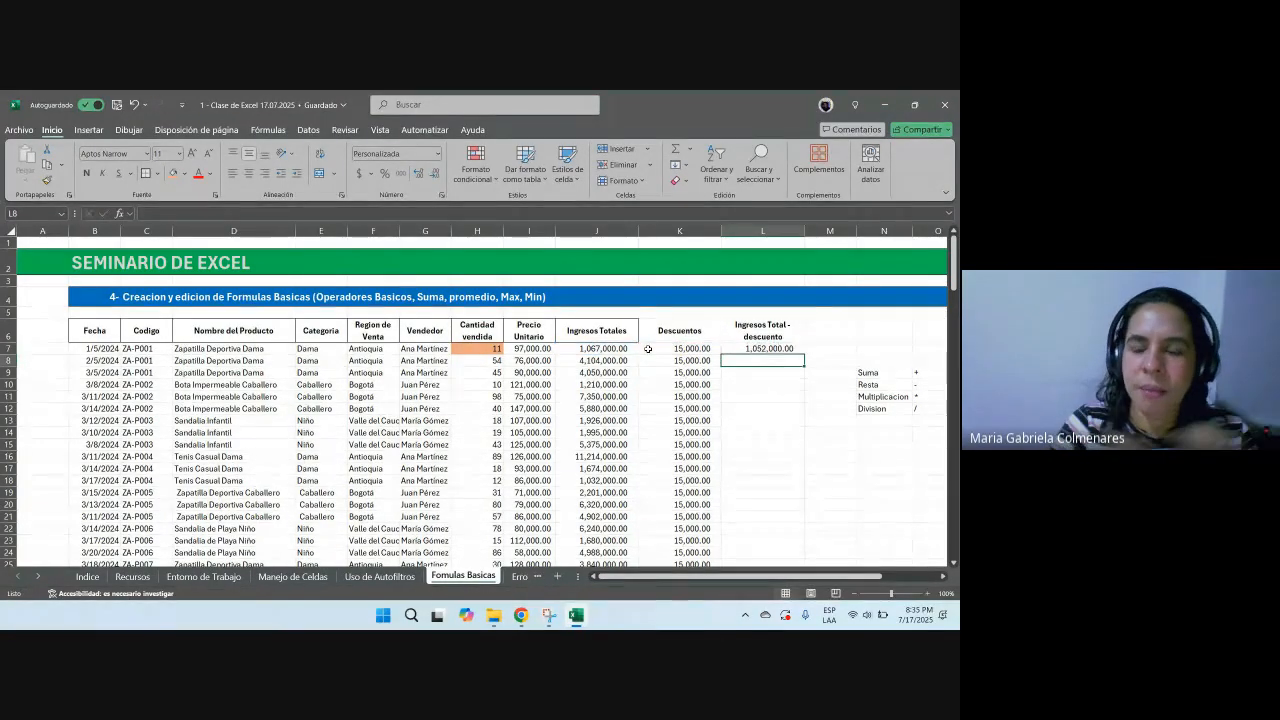
click(777, 351)
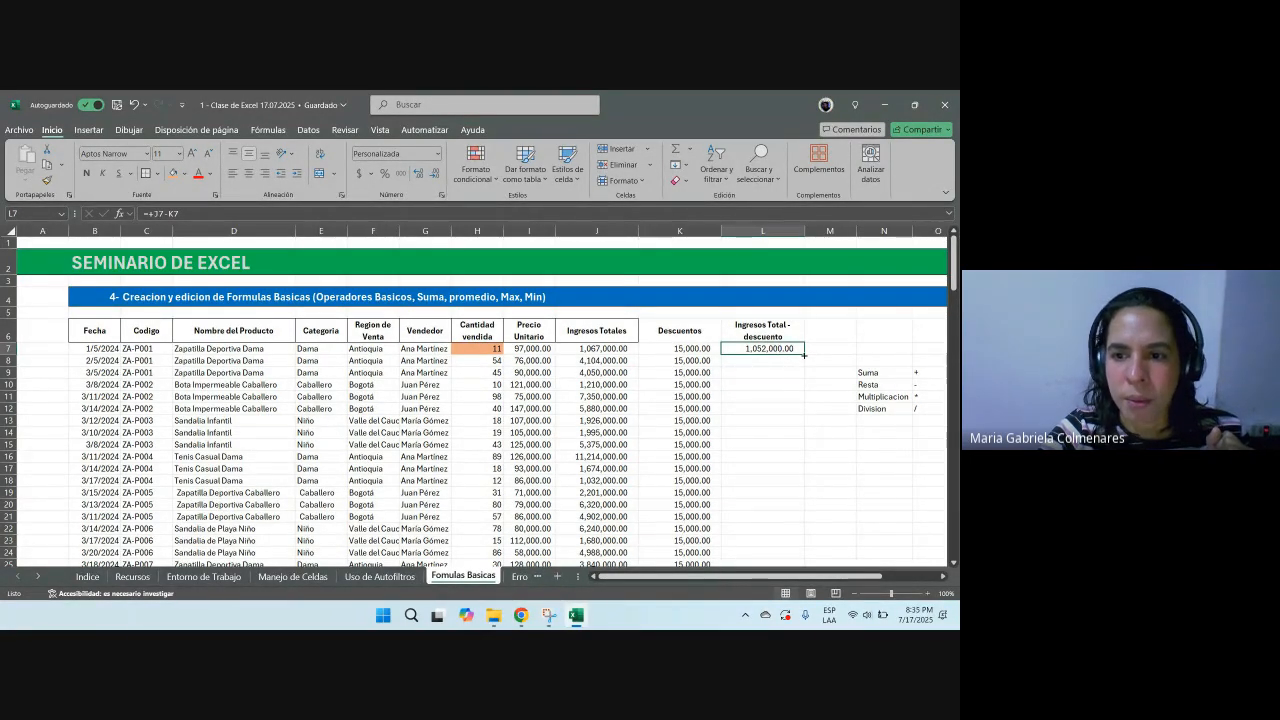
double_click(803, 354)
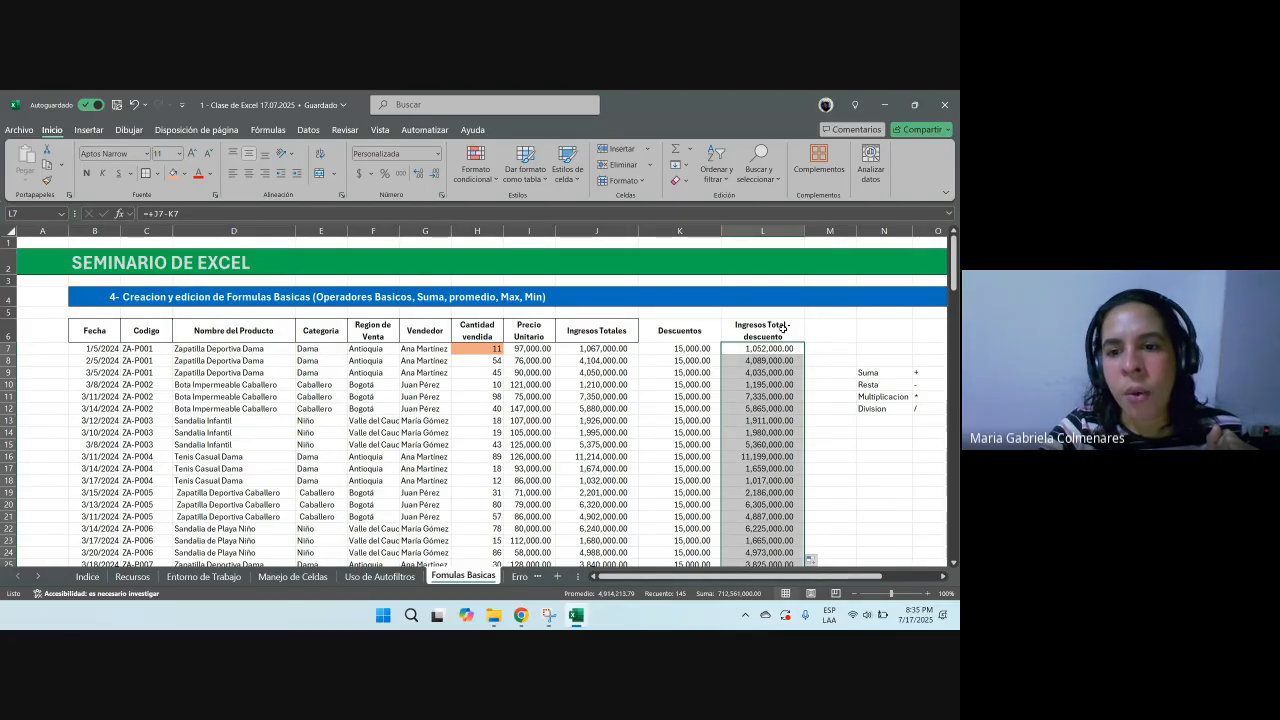
Step: Temporarily set the K16 discount to 100,000, then undo the change
click(570, 457)
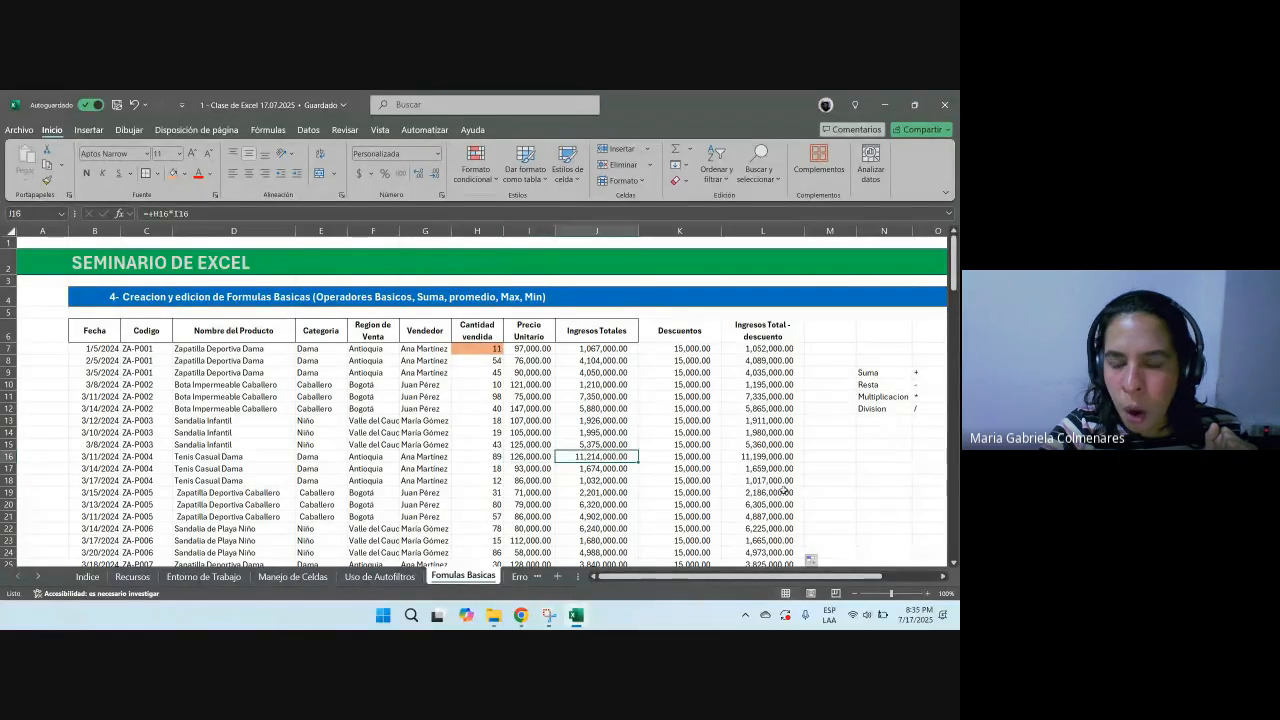
click(692, 458)
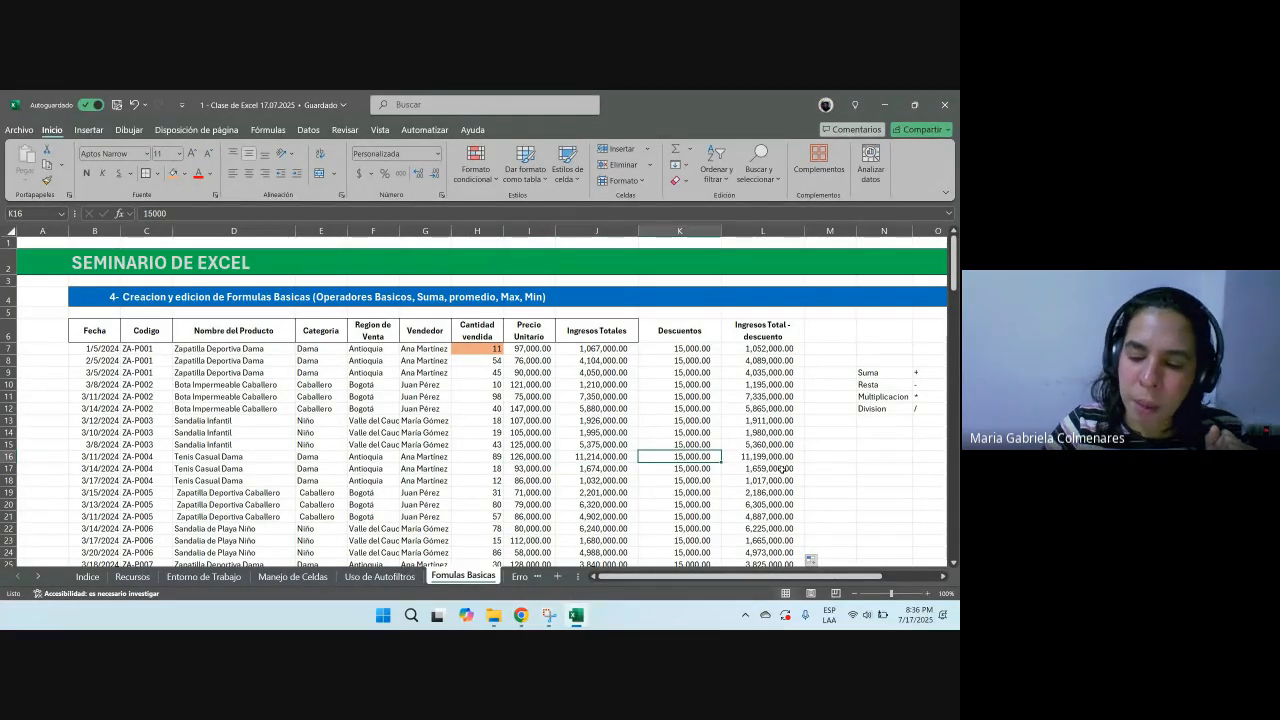
text(100)
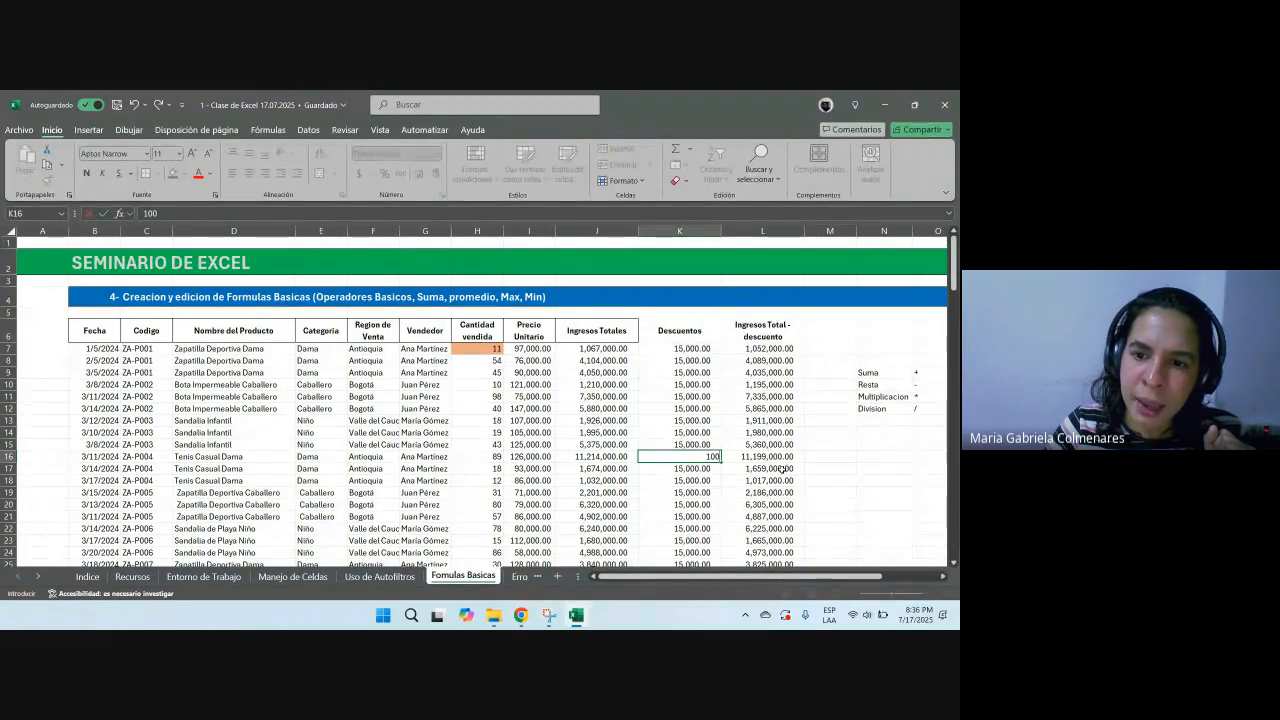
text(,000)
key(Return)
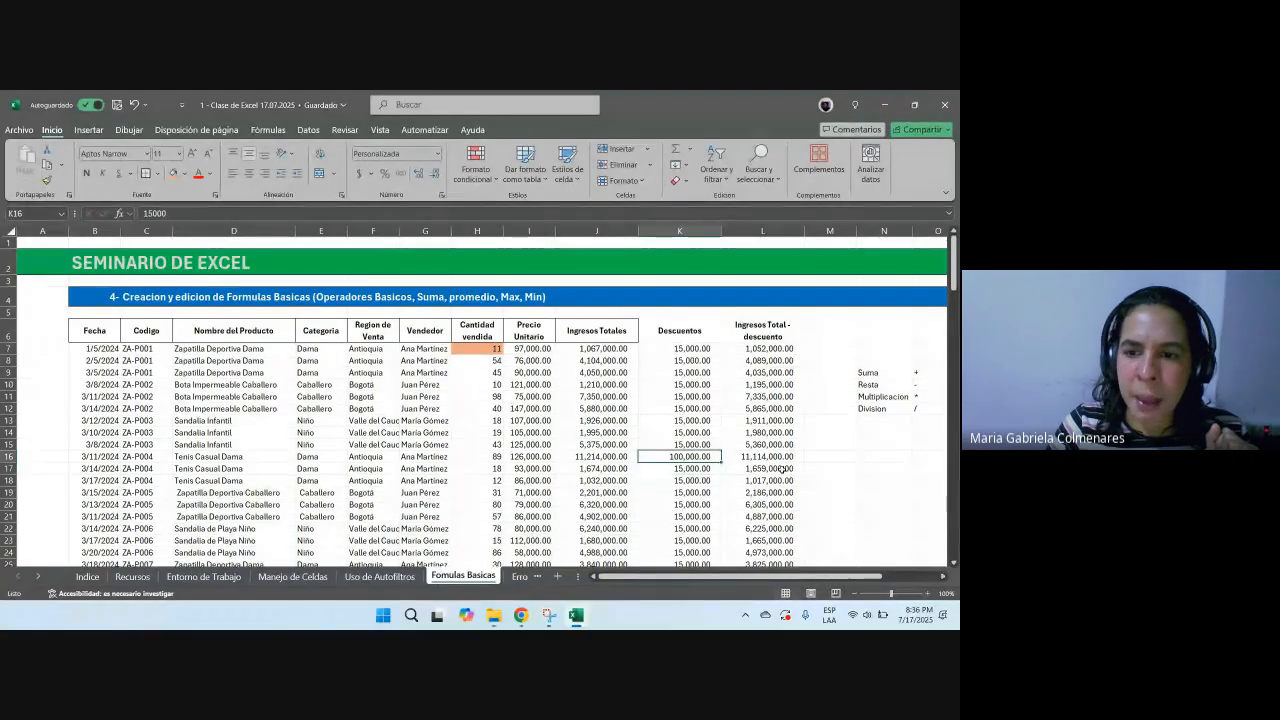
key(Up)
key(Right)
key(ctrl+z)
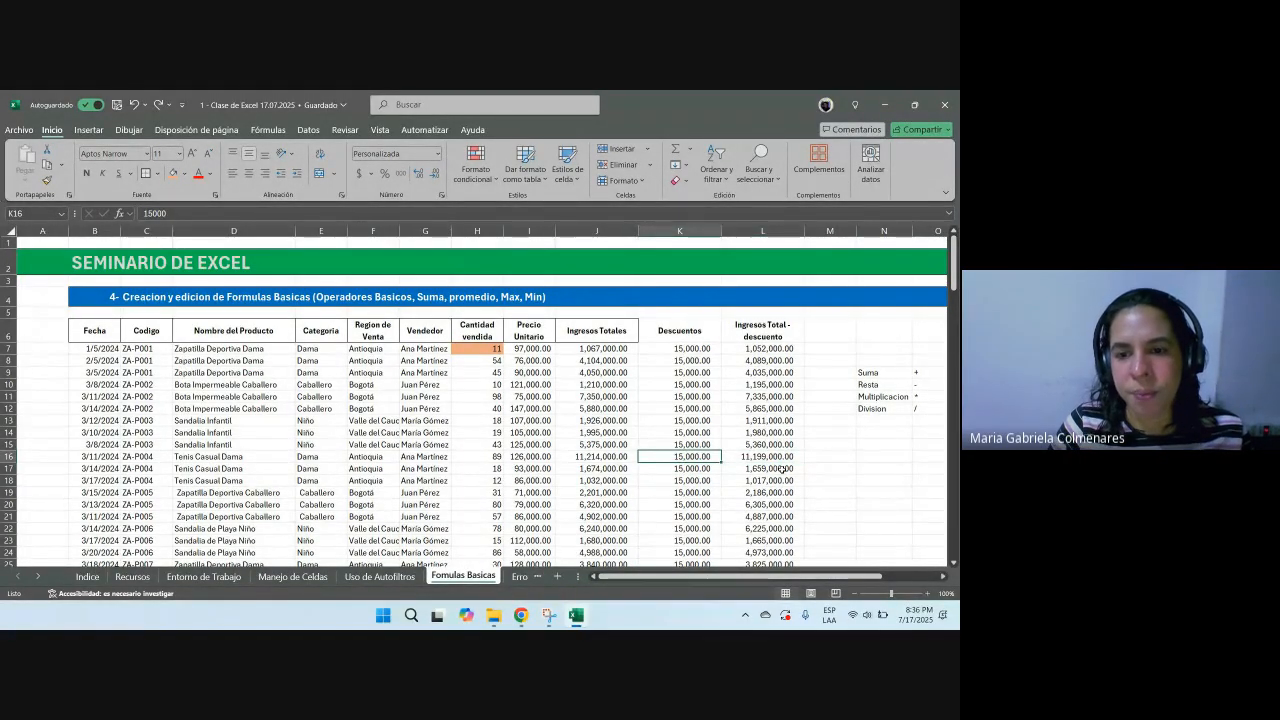
Step: Replace the K7 discount with the formula +J7*15%
key(Up)
key(Up)
key(Up)
key(Up)
key(Up)
key(Up)
key(Up)
key(Up)
key(Up)
key(Up)
key(Down)
key(Down)
key(Up)
key(Down)
key(Up)
key(Up)
key(Down)
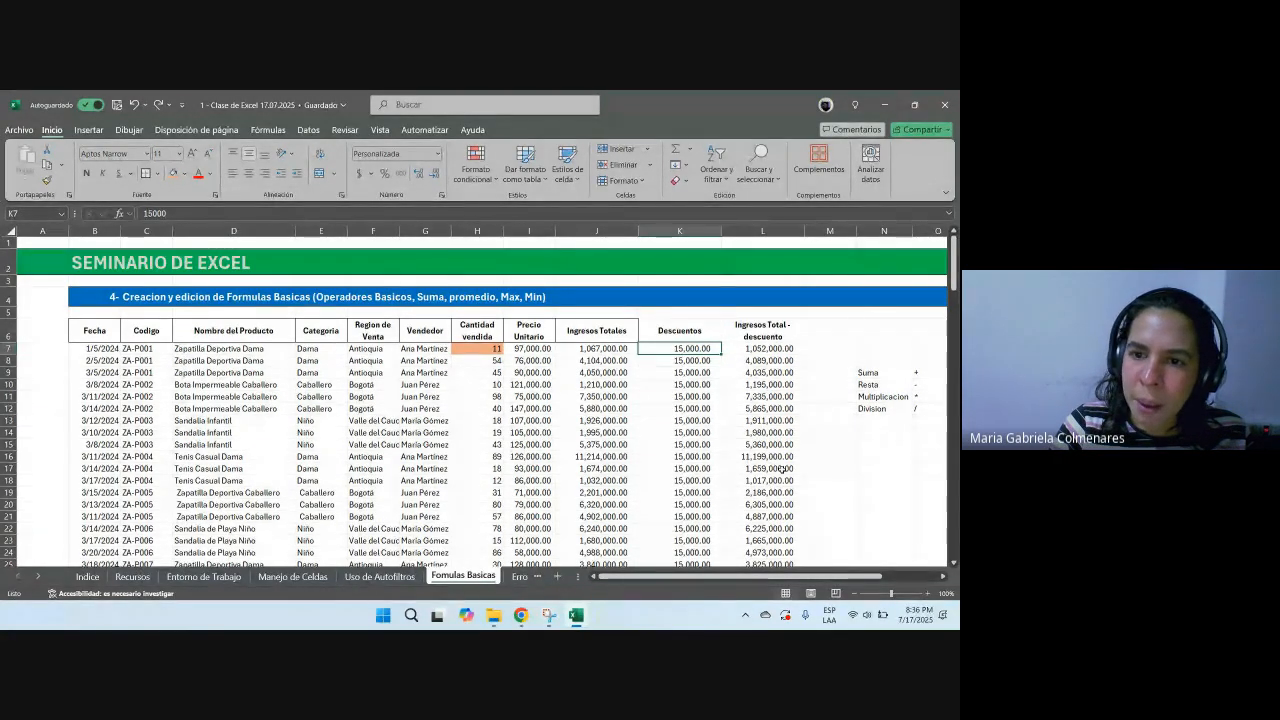
text(+)
key(Left)
key(BackSpace)
key(BackSpace)
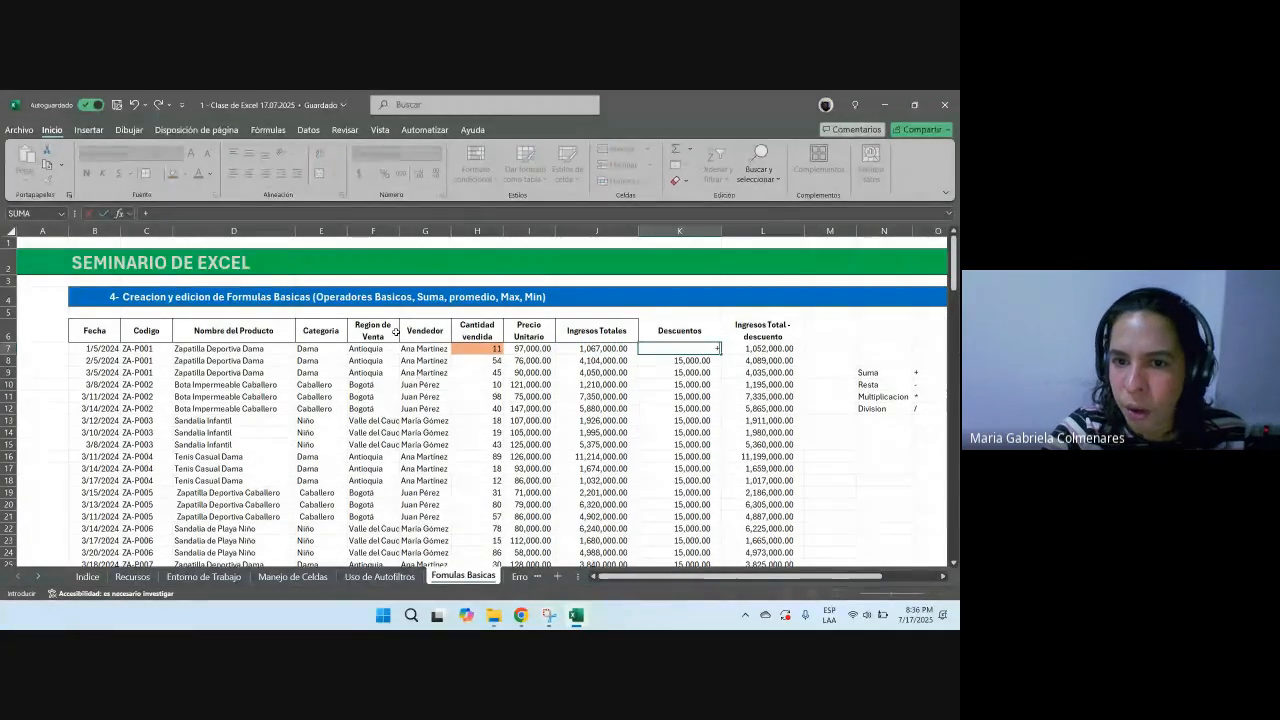
click(598, 350)
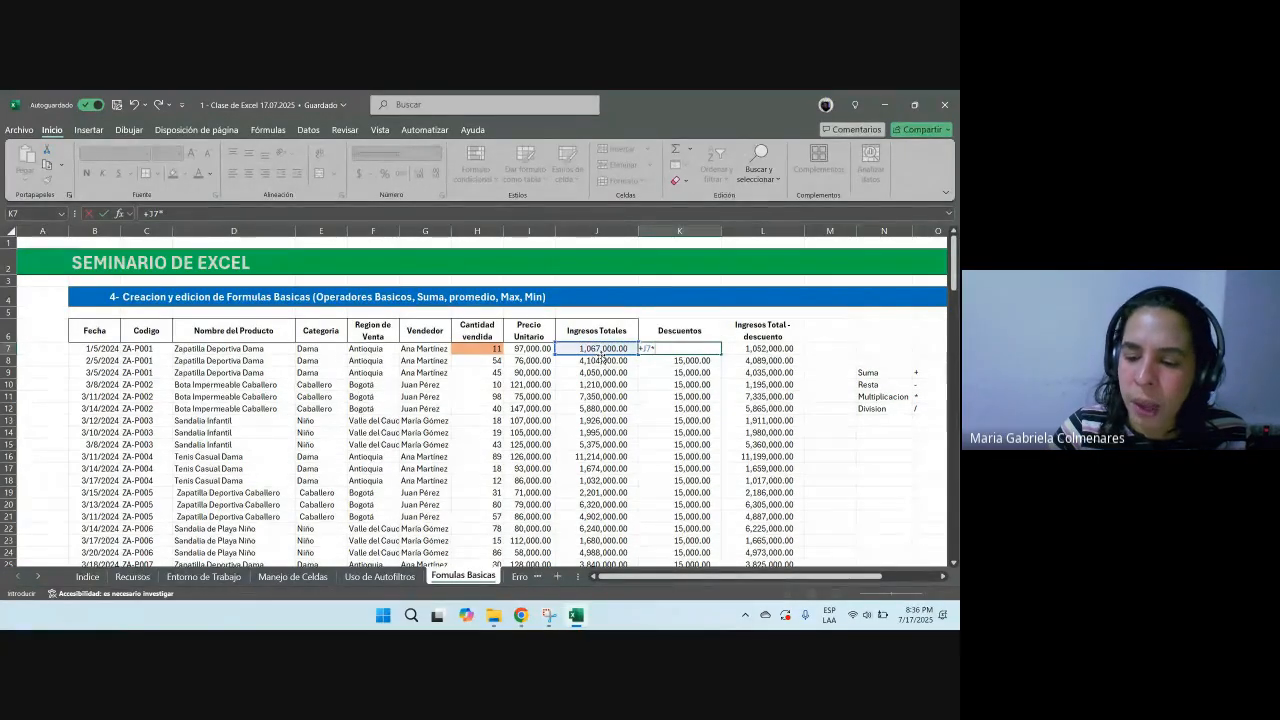
text(%)
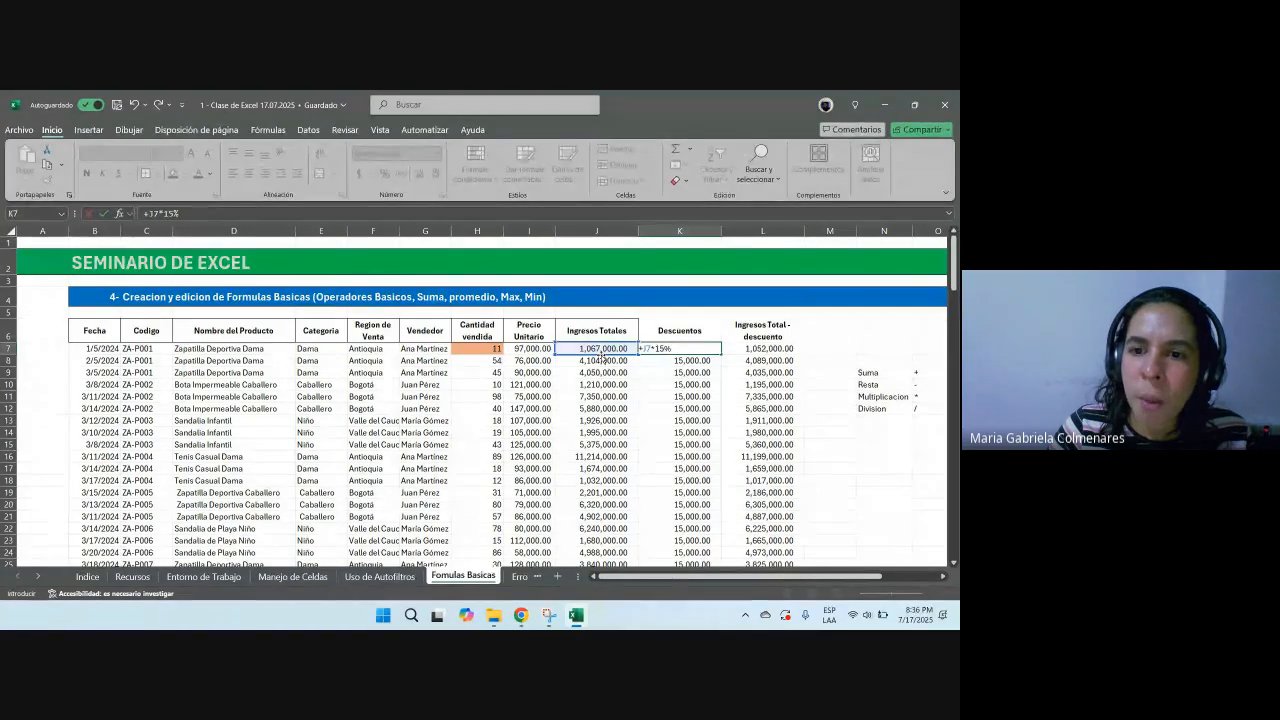
key(Return)
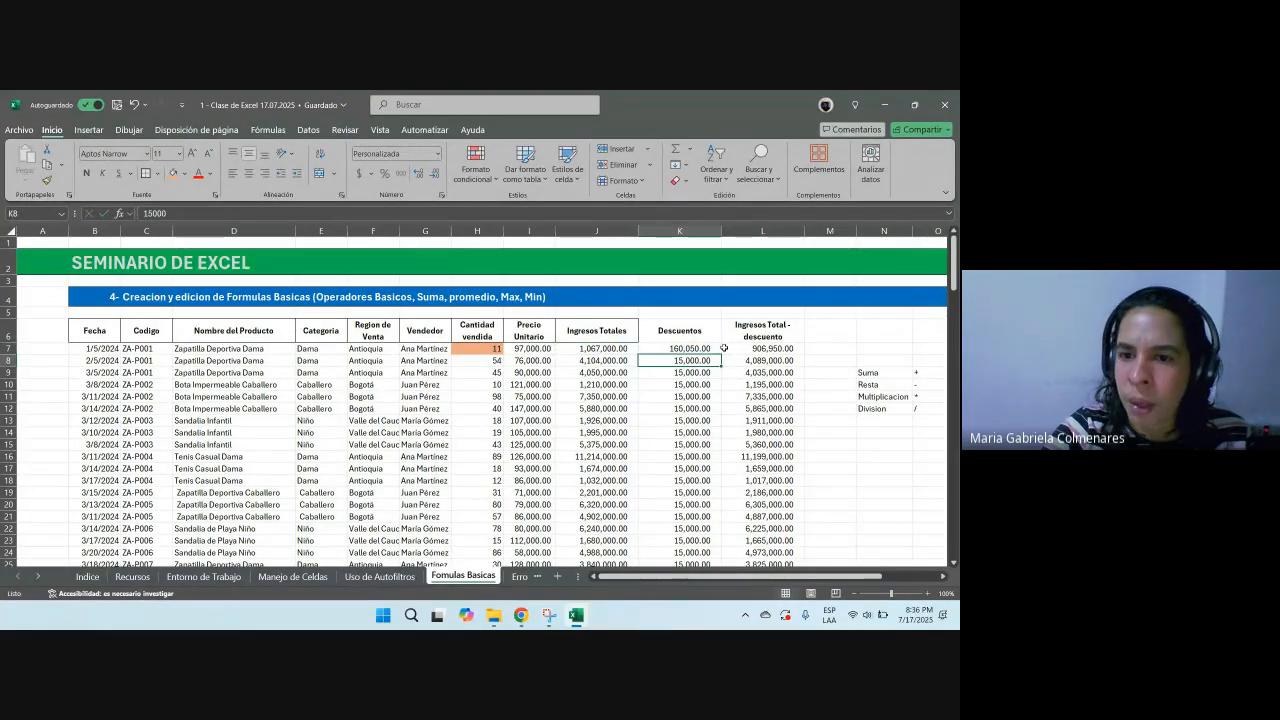
Step: Fill the K7 discount formula down the whole Descuentos column
click(713, 349)
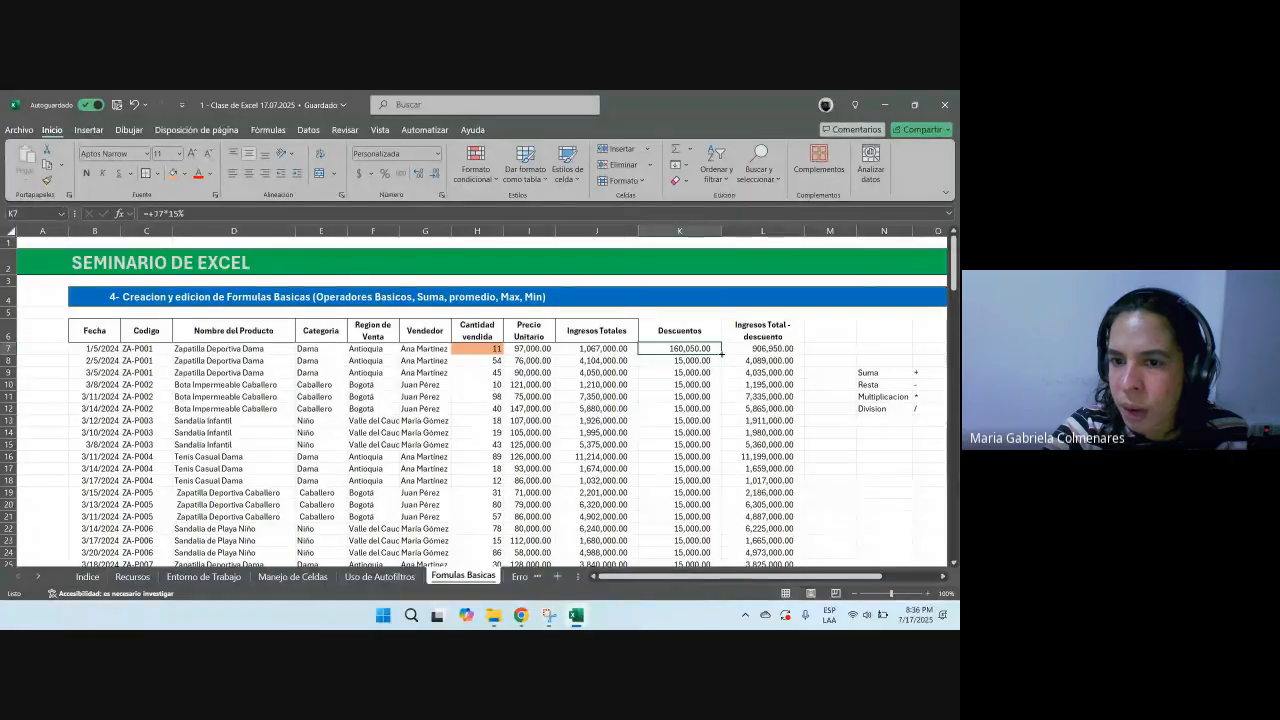
double_click(721, 353)
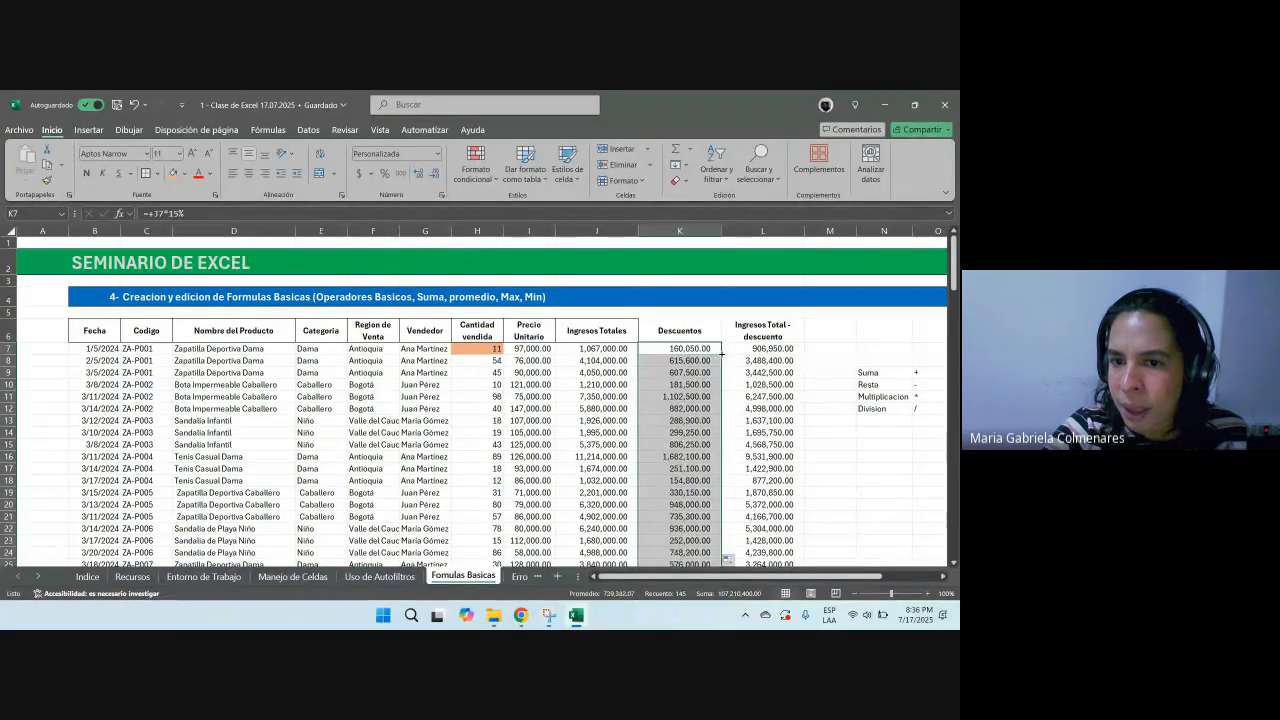
scroll(664, 402, down, 3)
scroll(664, 402, down, 20)
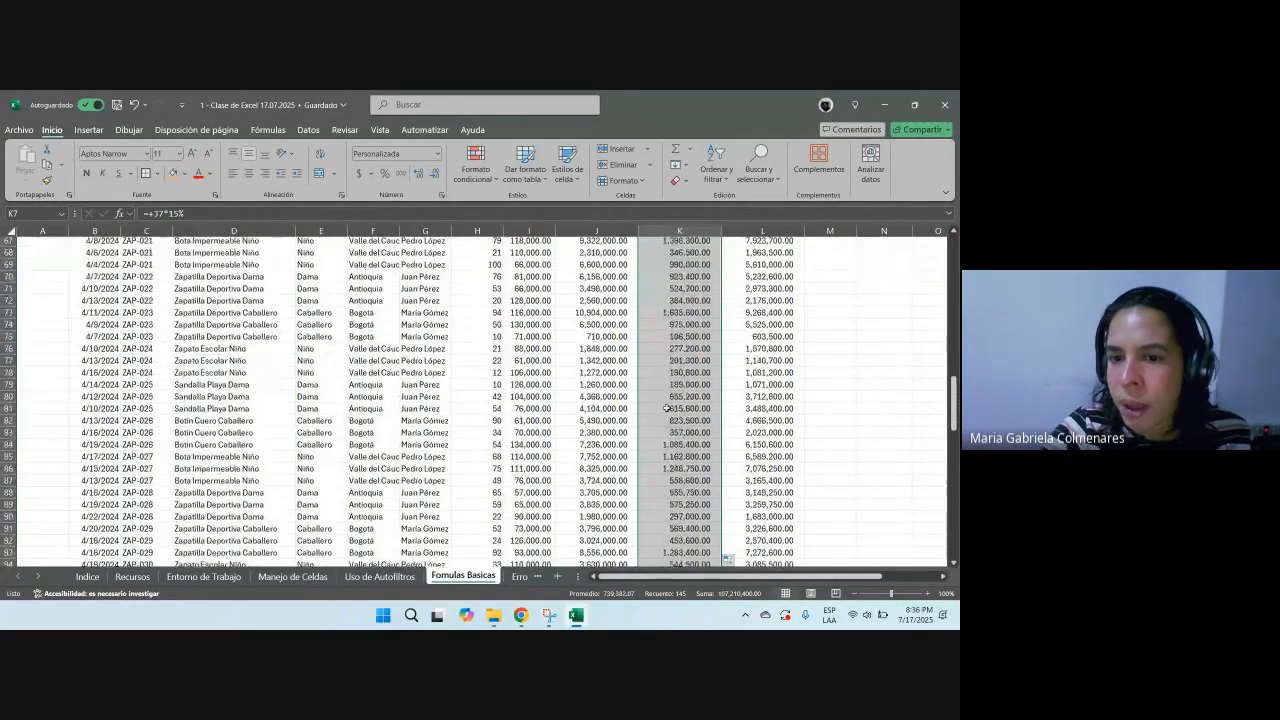
scroll(667, 410, up, 20)
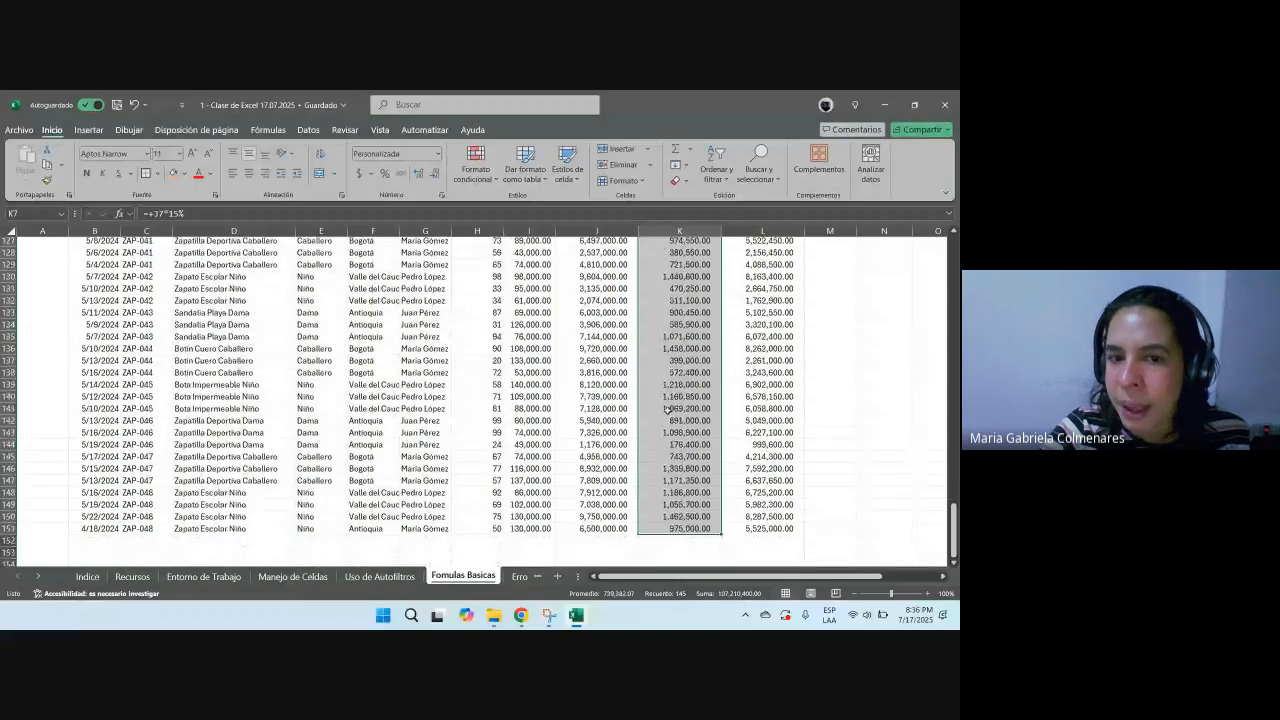
scroll(667, 410, up, 16)
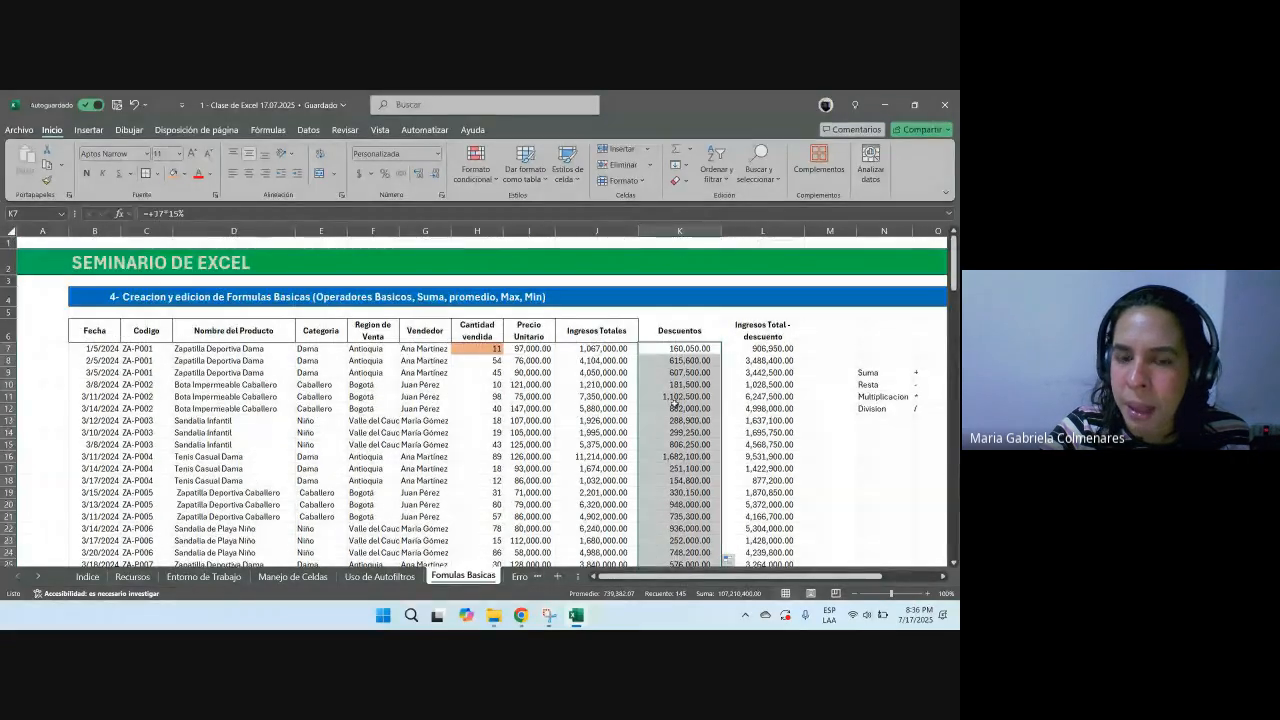
click(682, 396)
click(696, 335)
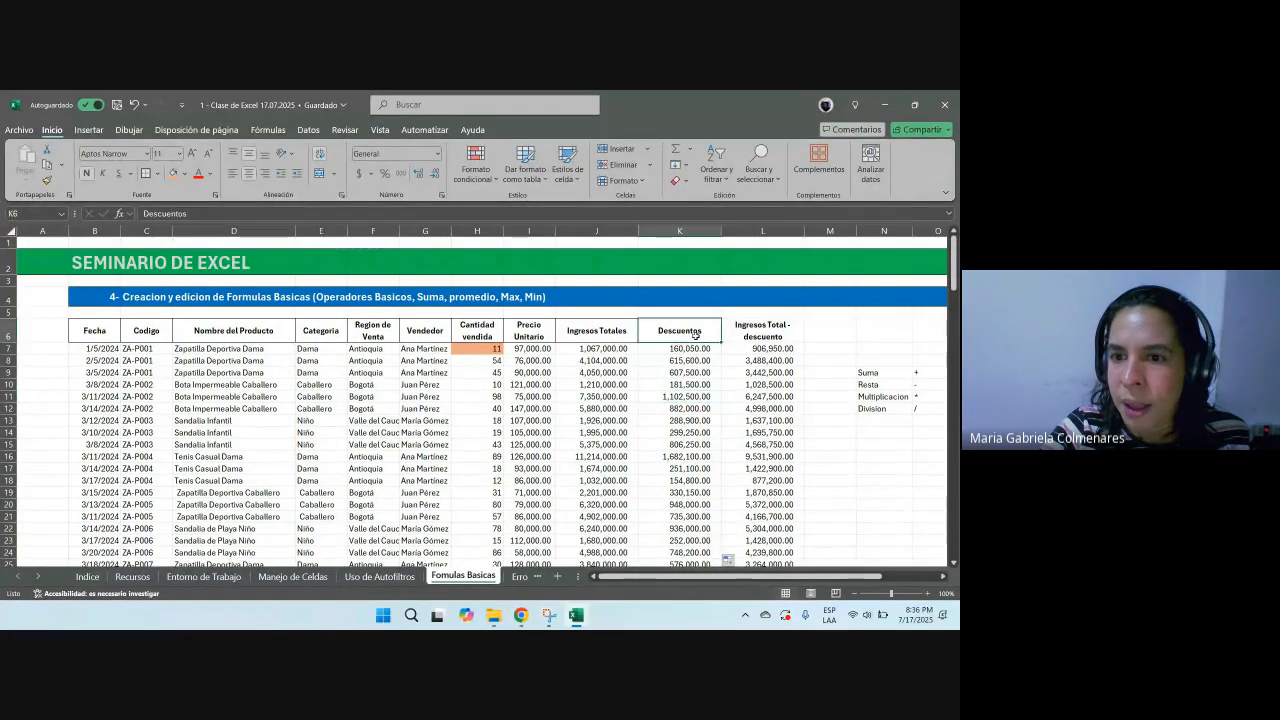
click(768, 336)
key(Down)
key(Left)
key(Down)
key(Down)
key(Down)
key(Down)
key(Down)
key(Down)
key(Right)
key(Right)
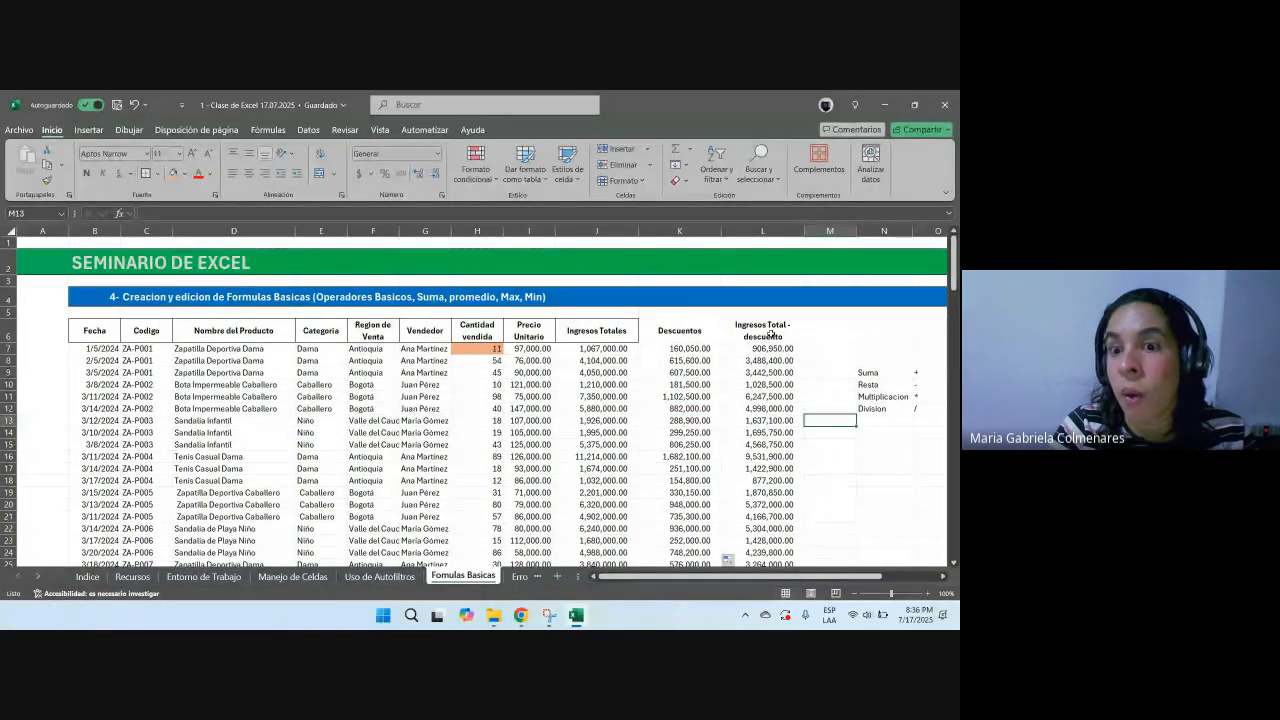
Step: Enter a 15% discount rate in cell N6
key(Up)
key(Up)
key(Up)
key(Up)
key(Up)
key(Up)
key(Up)
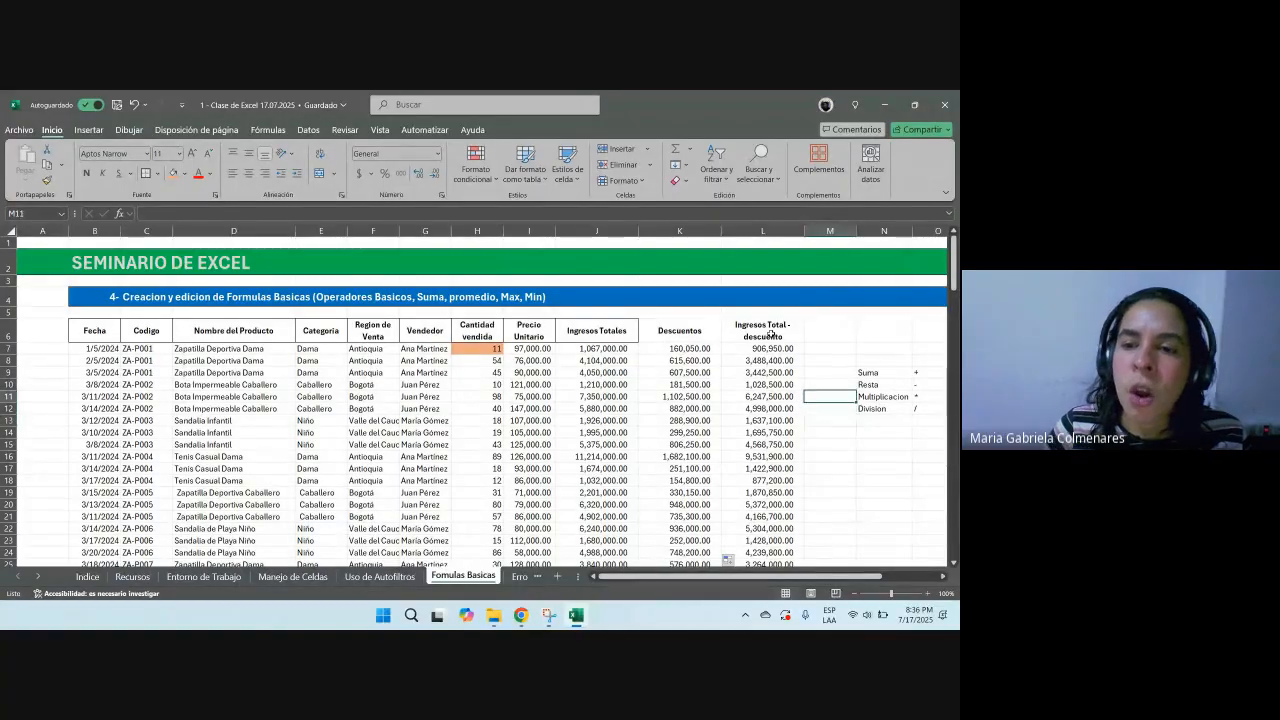
key(Right)
key(Right)
key(Left)
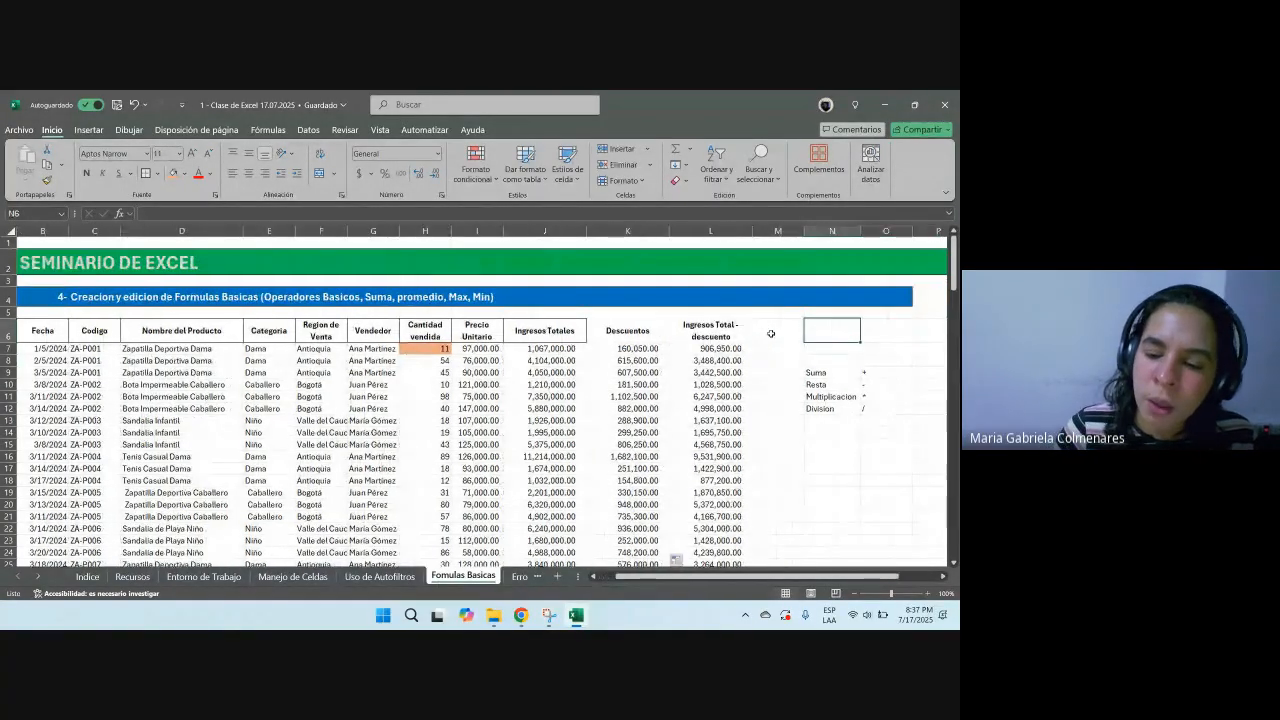
text(15)
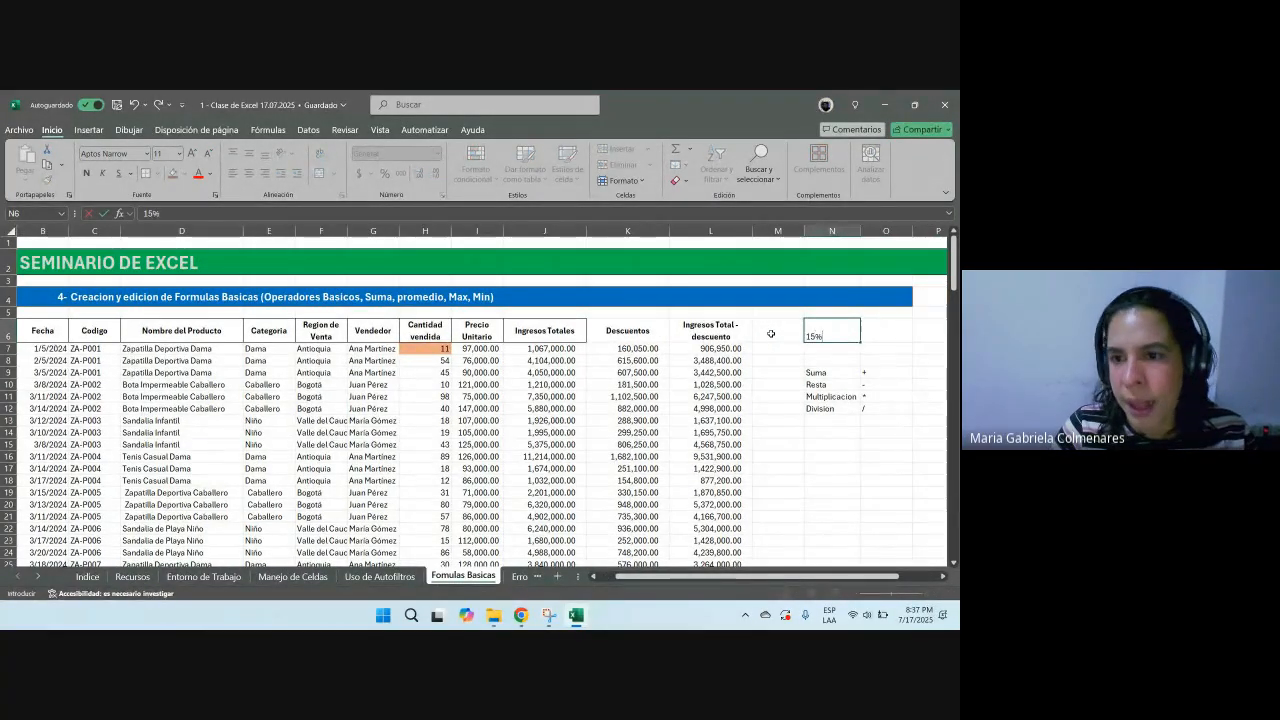
text(%)
key(ctrl+Return)
Step: Replace the N6 discount rate with 20%
key(ctrl+n)
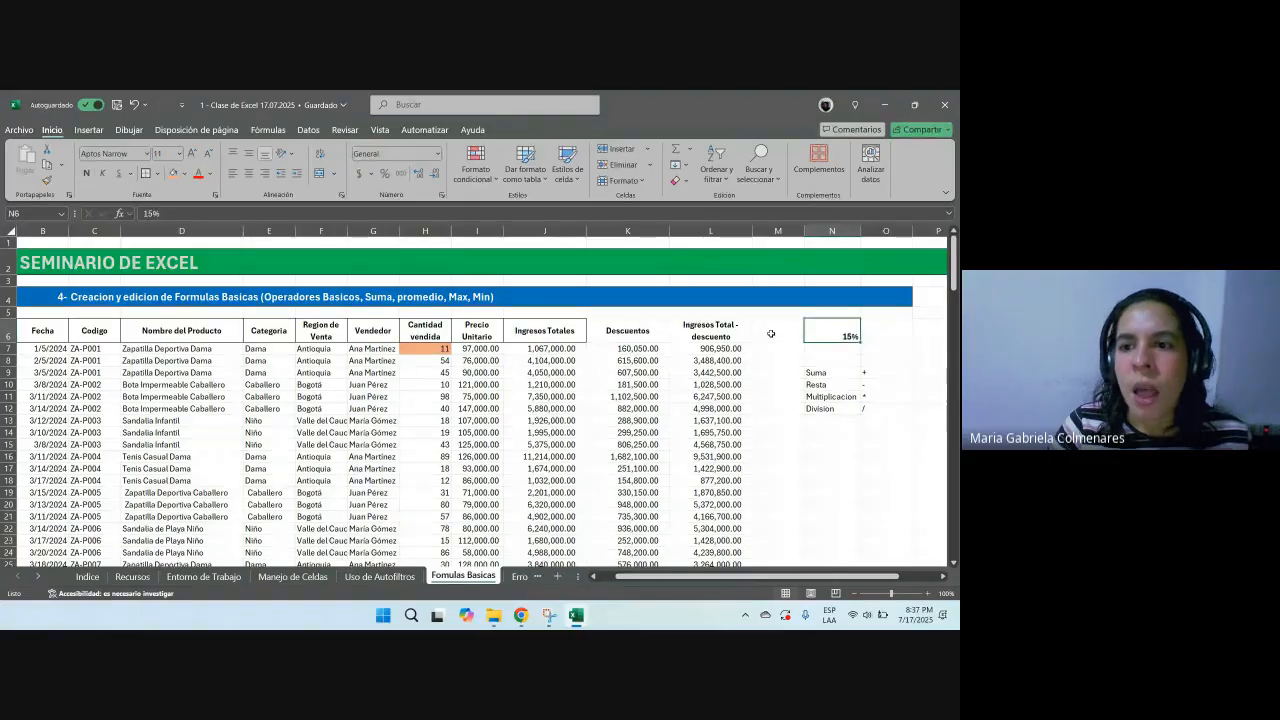
text(20)
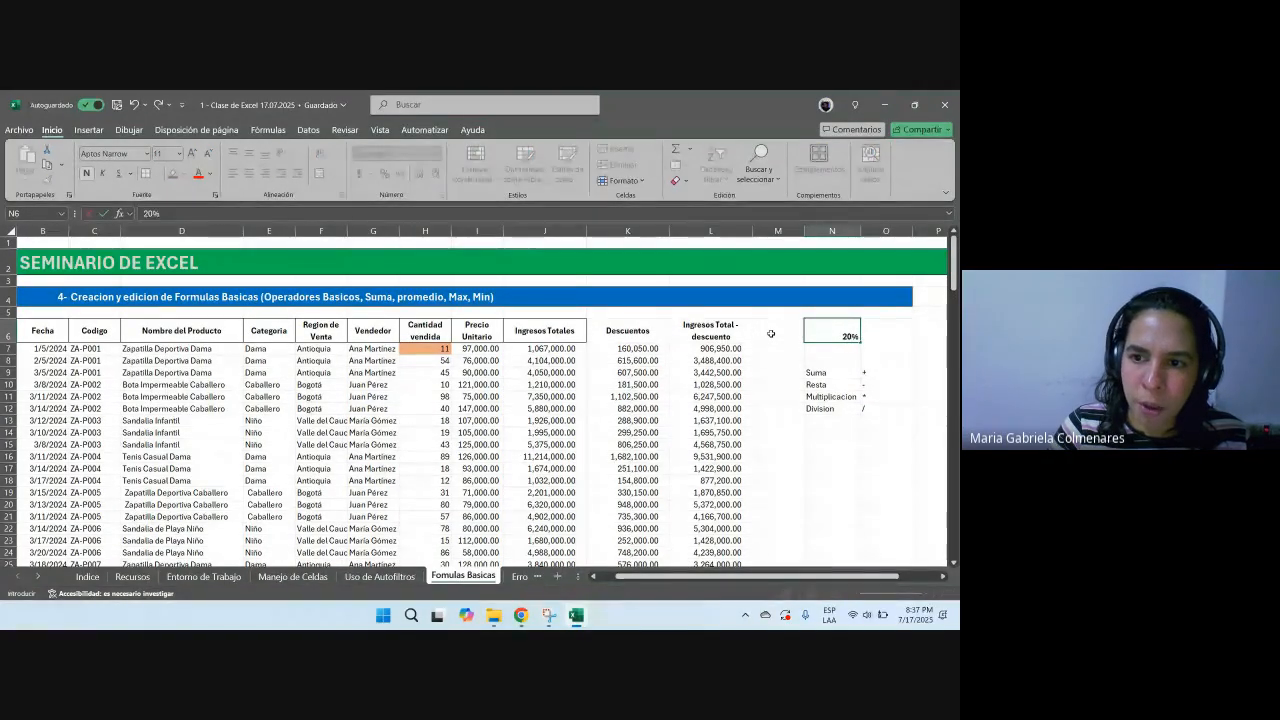
key(Return)
Step: Clear all discount values in the Descuentos column from K7 down
key(Left)
key(Left)
key(Left)
key(Left)
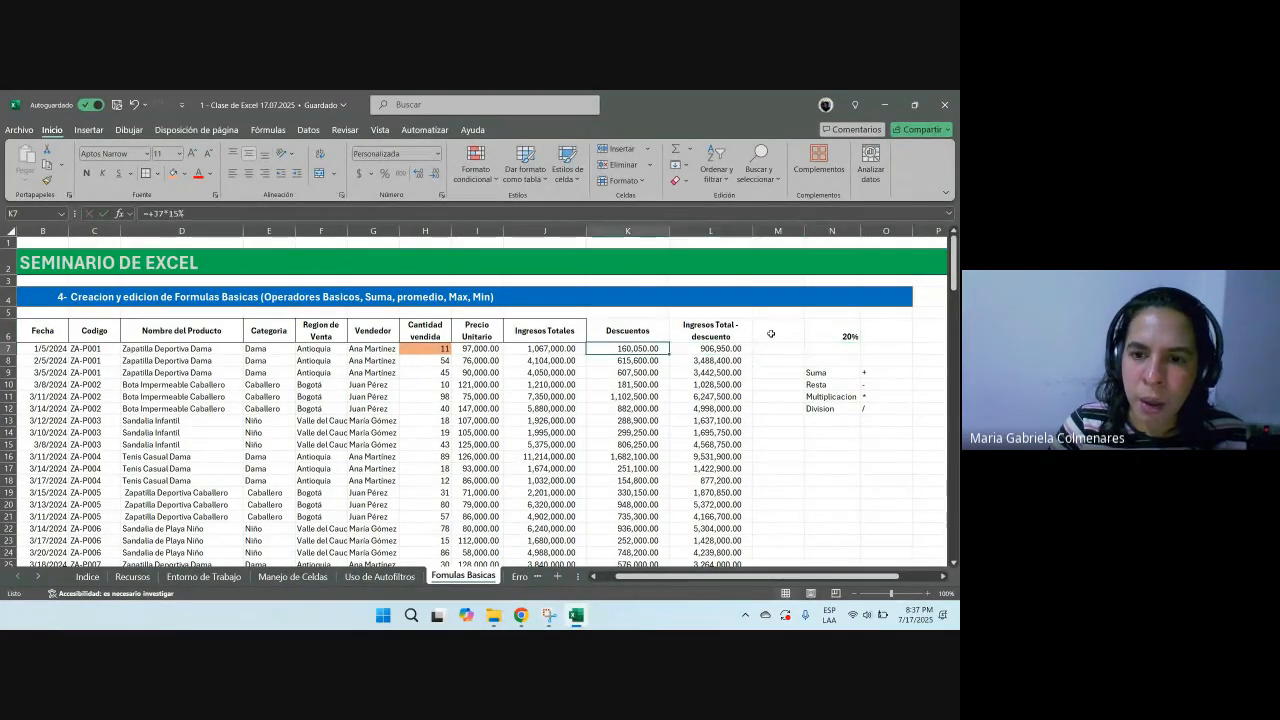
key(Right)
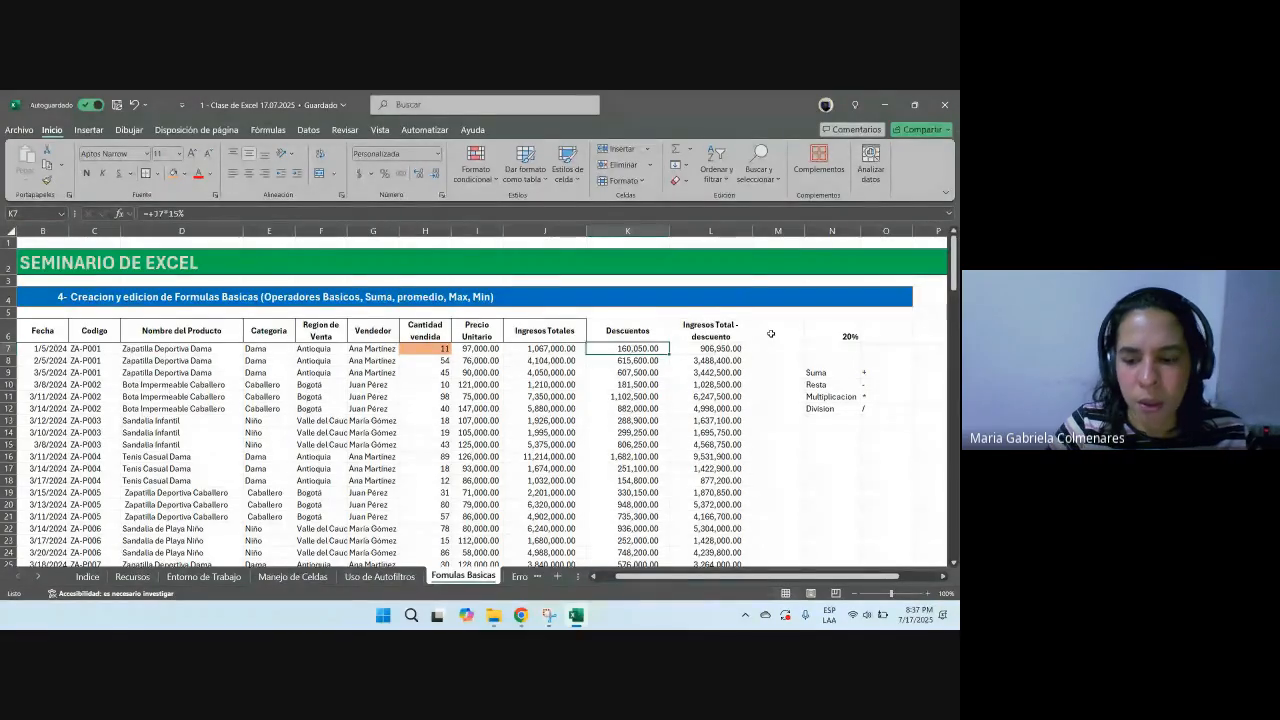
key(ctrl+shift+Down)
key(Delete)
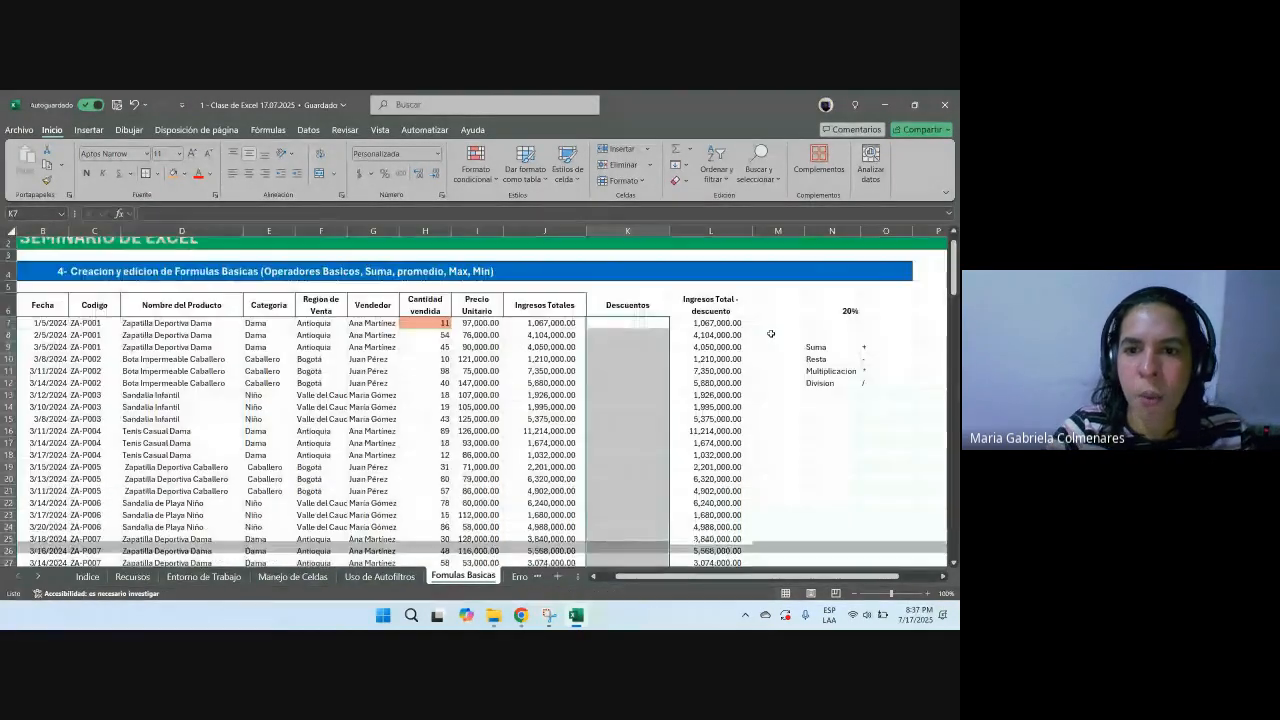
Step: Enter the formula +J7*N6 in K7 to reference the rate cell
click(631, 344)
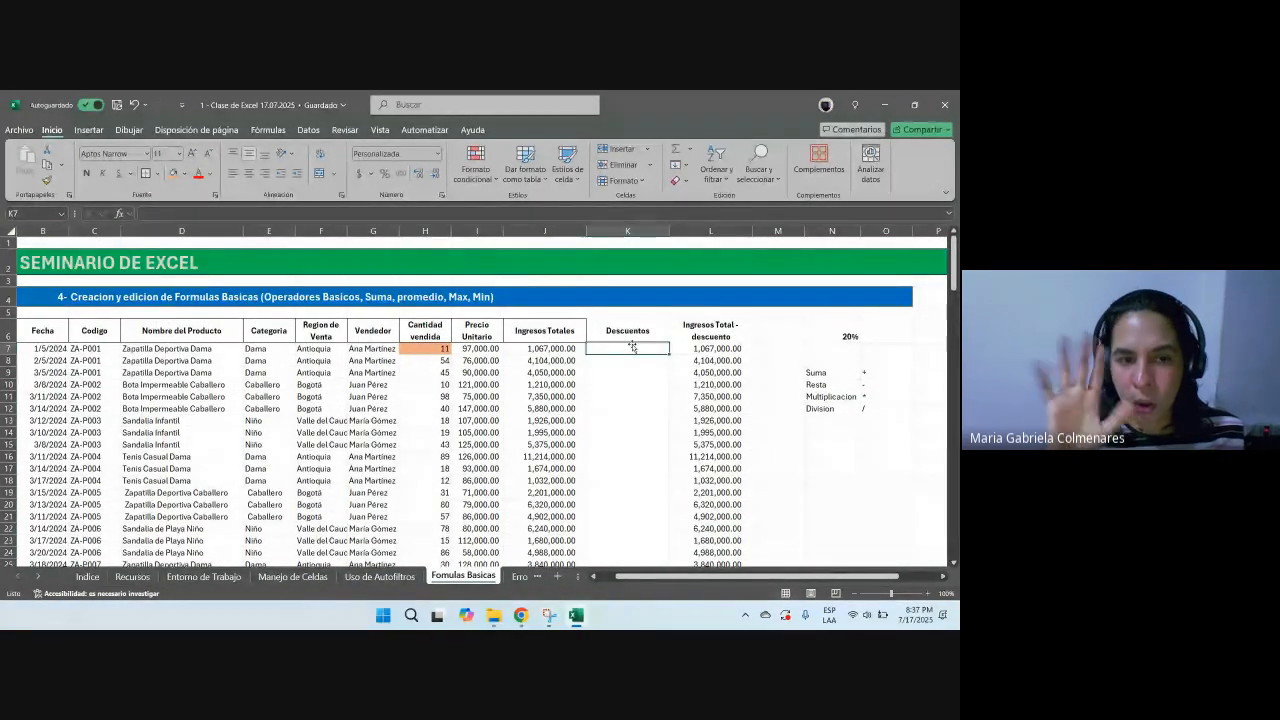
text(+)
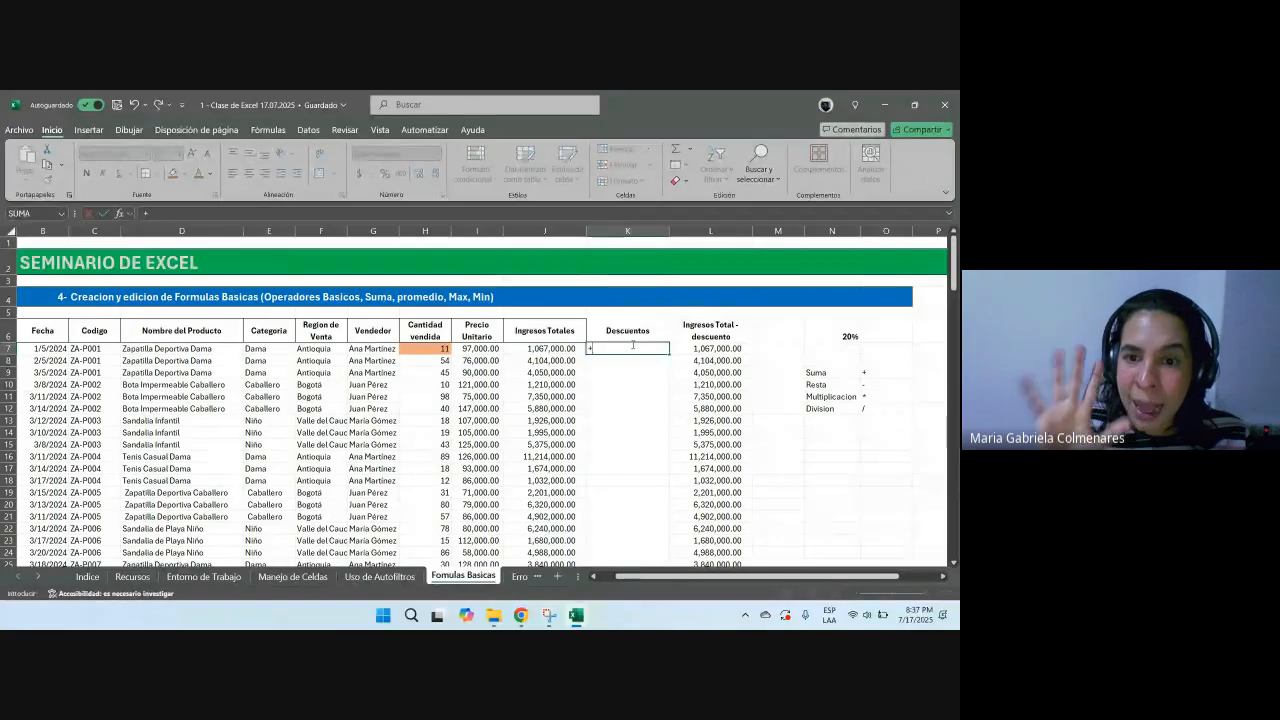
key(Left)
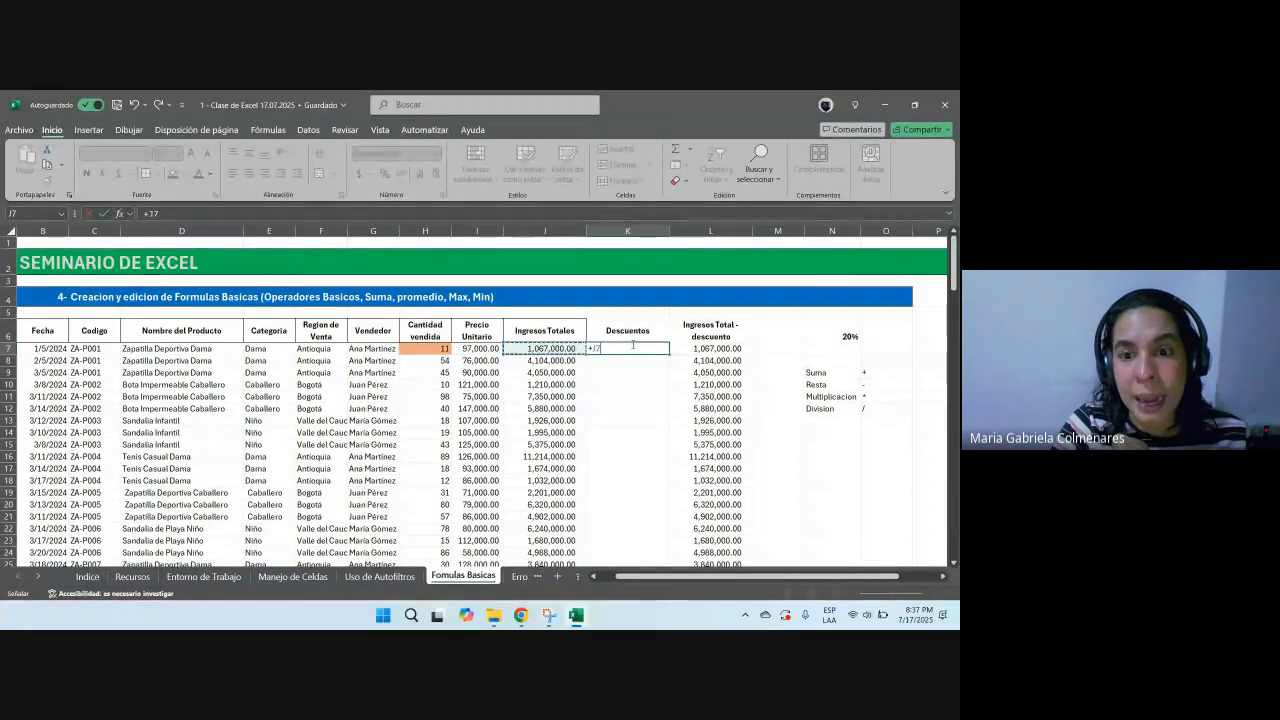
text(*)
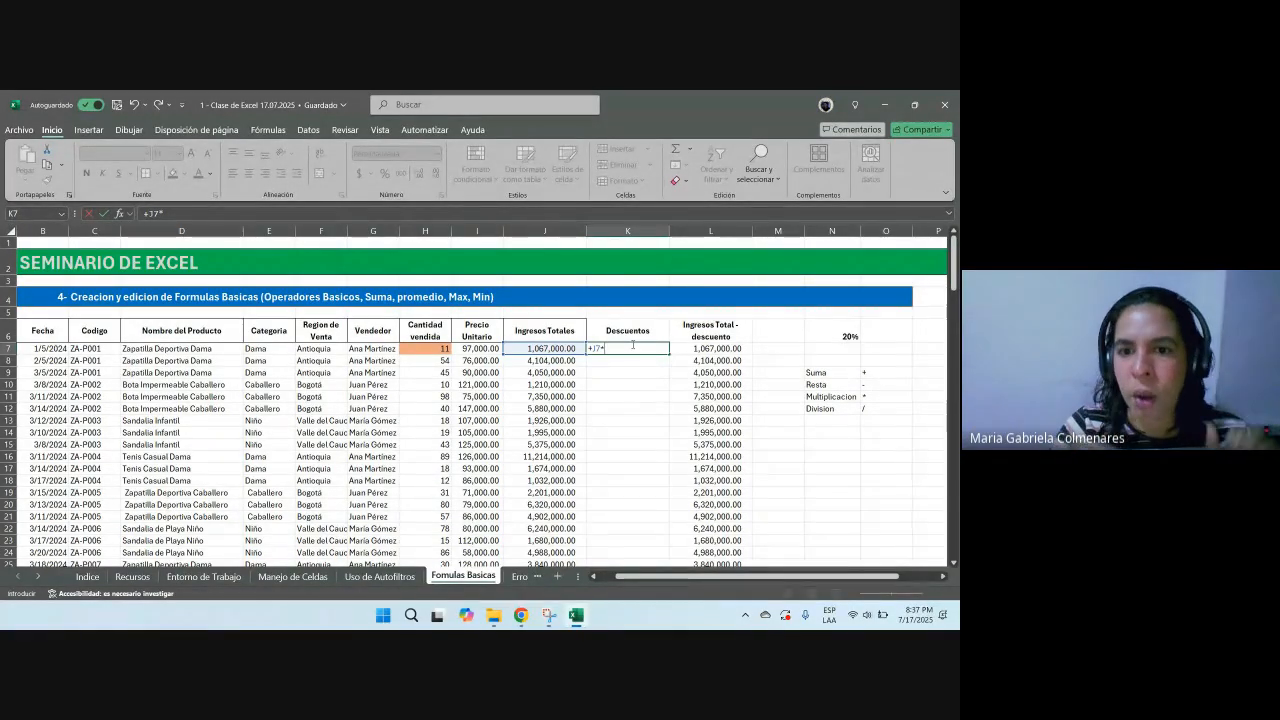
click(841, 335)
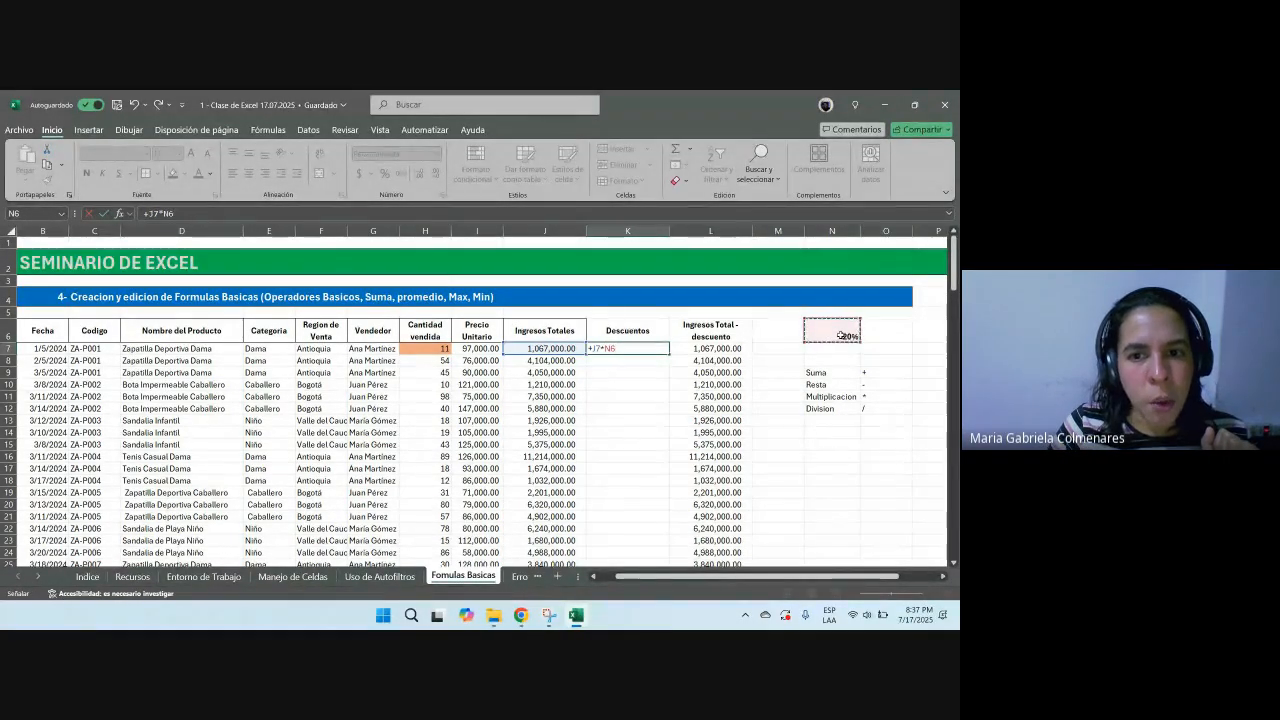
key(ctrl+Return)
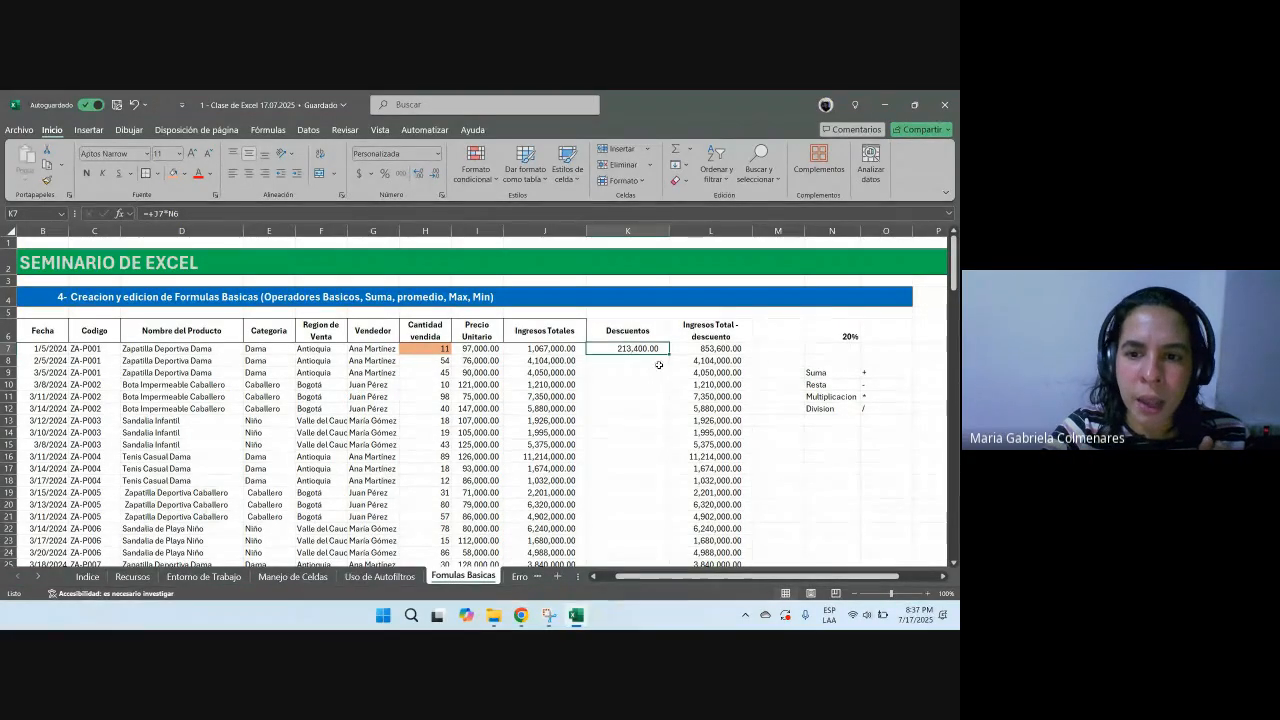
Step: Center the N6 rate and give the cell a yellow fill
click(819, 328)
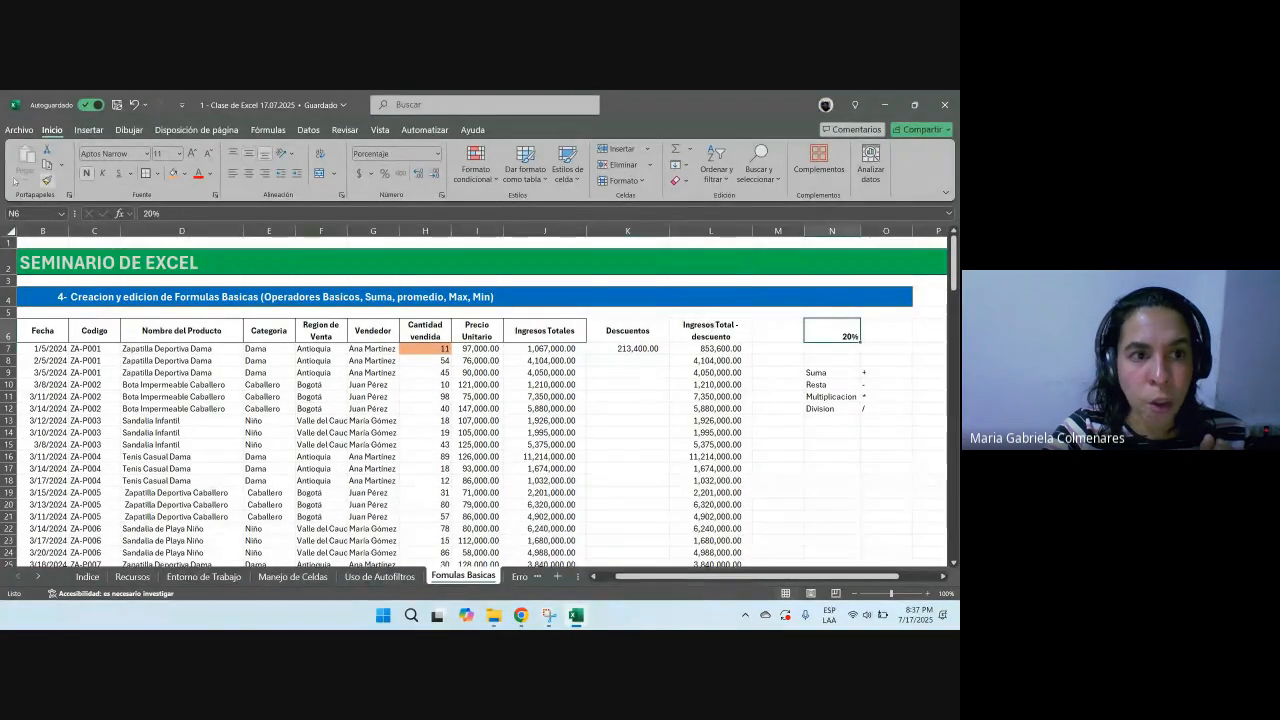
click(249, 152)
click(249, 172)
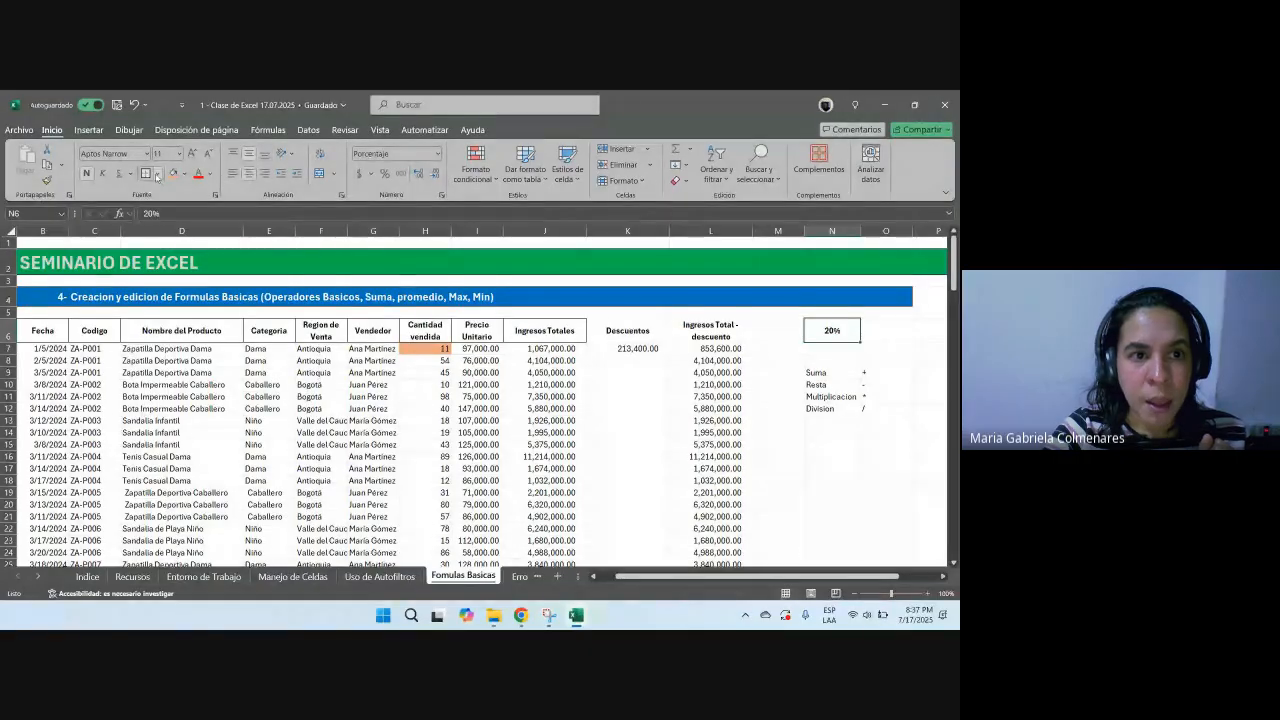
click(183, 173)
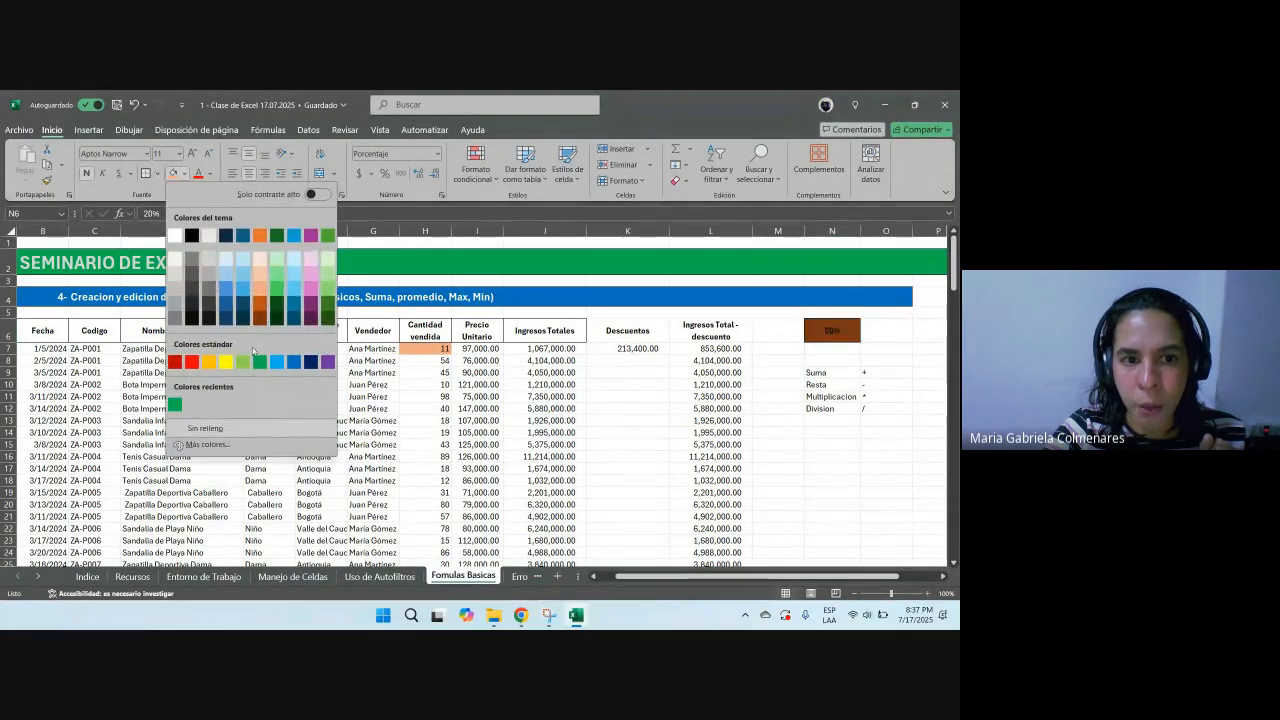
click(225, 362)
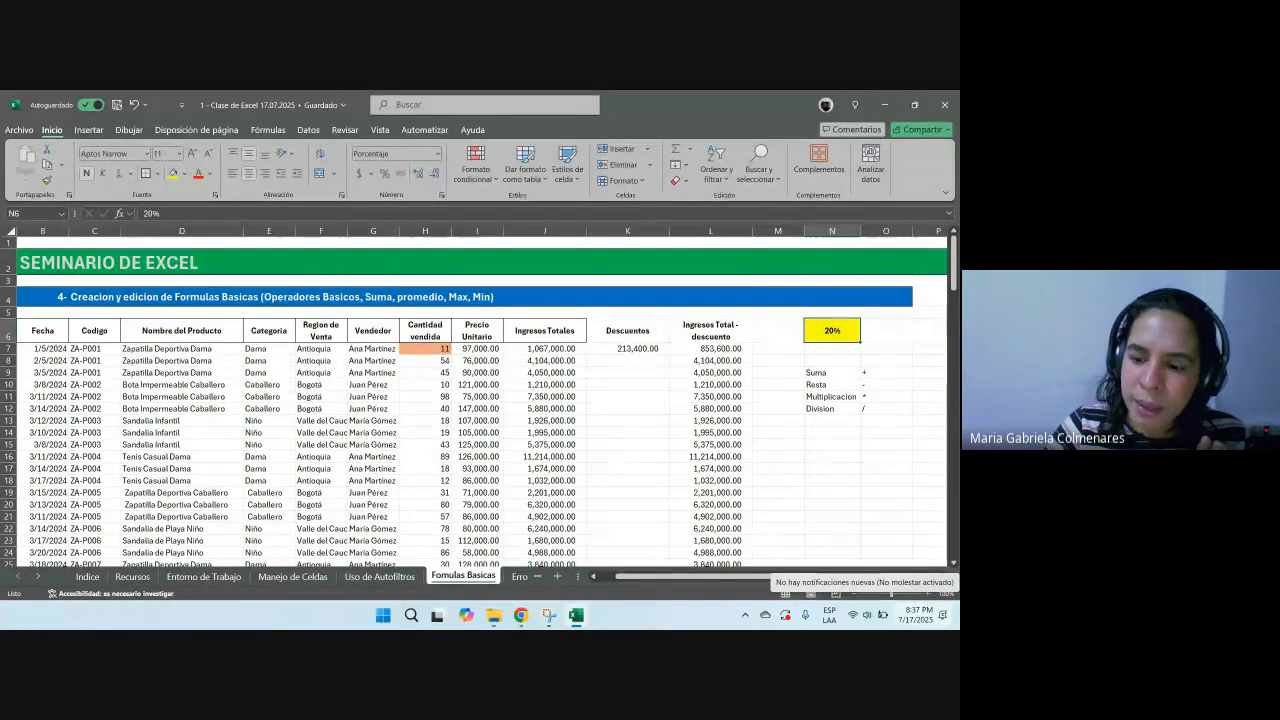
Step: Change the N6 rate to 25%, then set it to 10%
text(25)
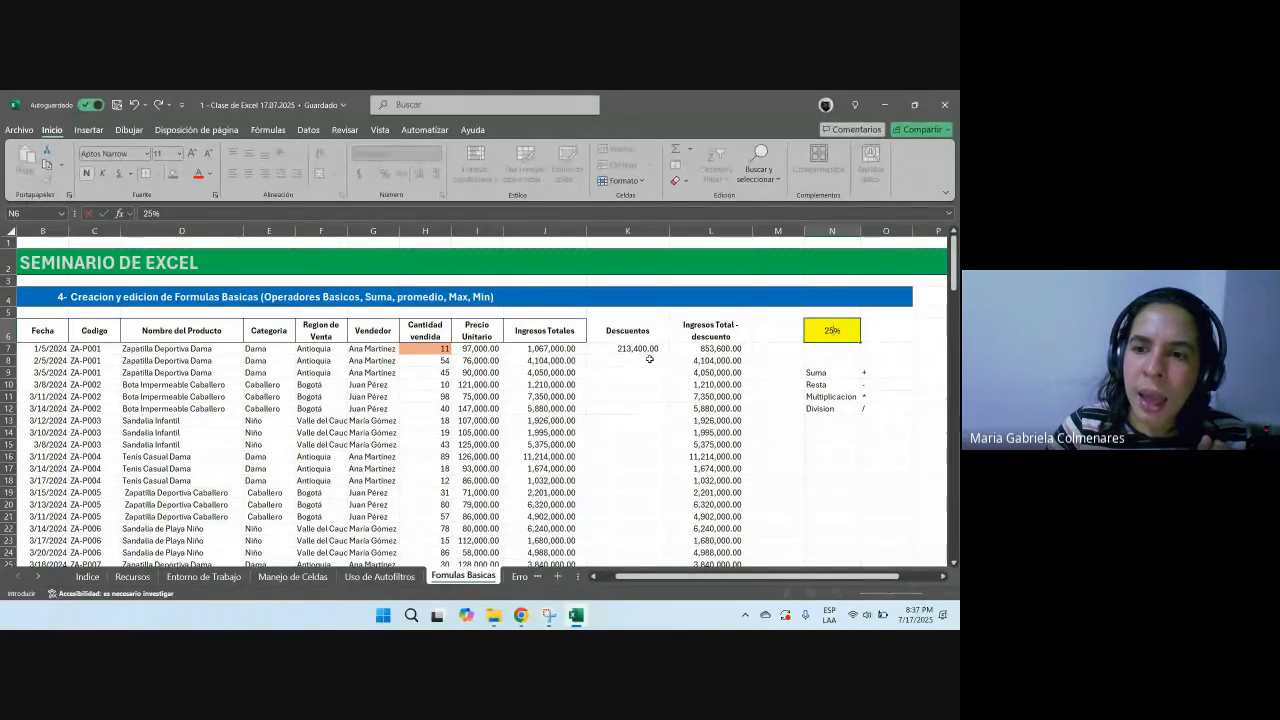
key(Return)
key(Left)
key(Left)
key(Left)
key(Up)
key(Right)
key(Right)
key(Right)
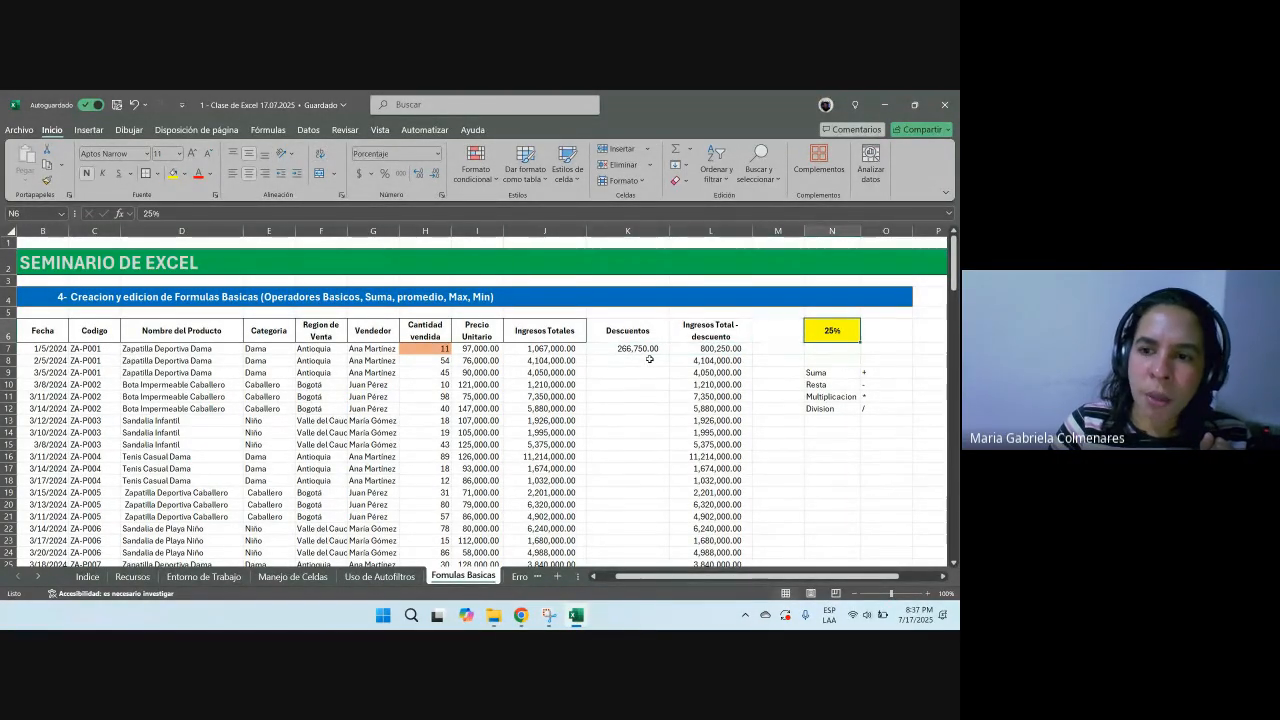
text(10)
key(Return)
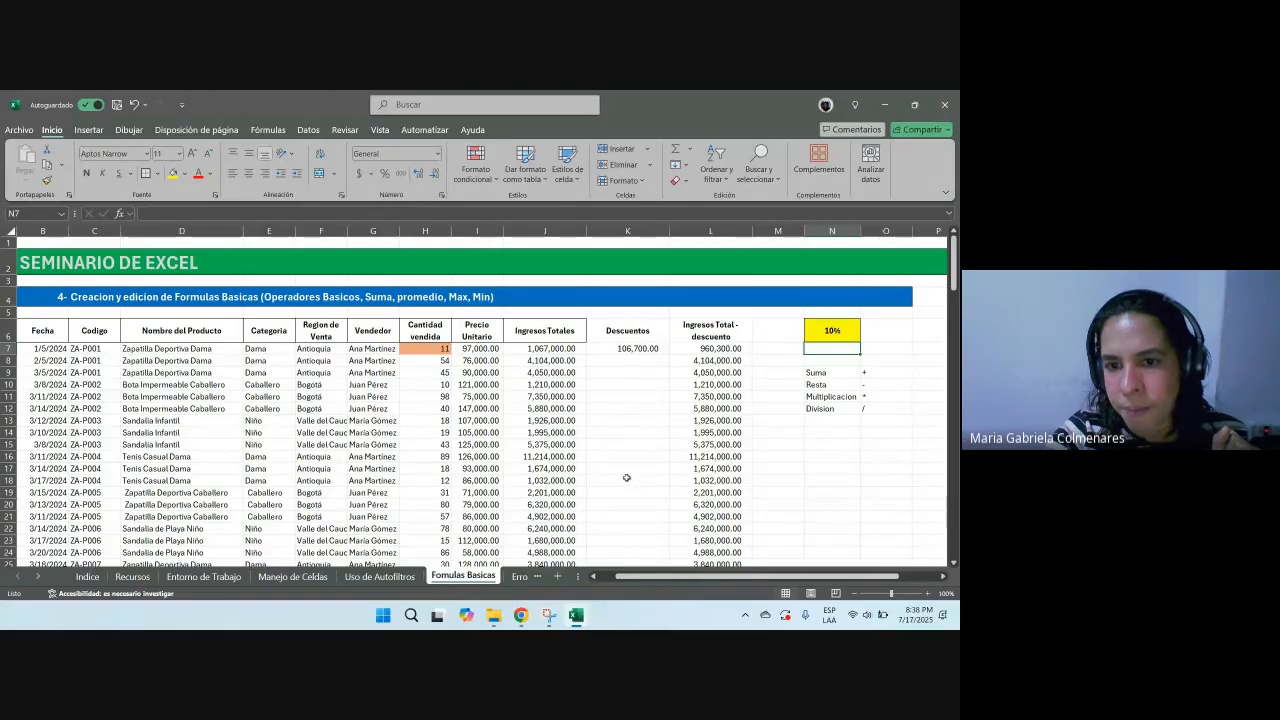
Step: Fill the K7 discount formula down the Descuentos column and select the resulting error cells
click(640, 350)
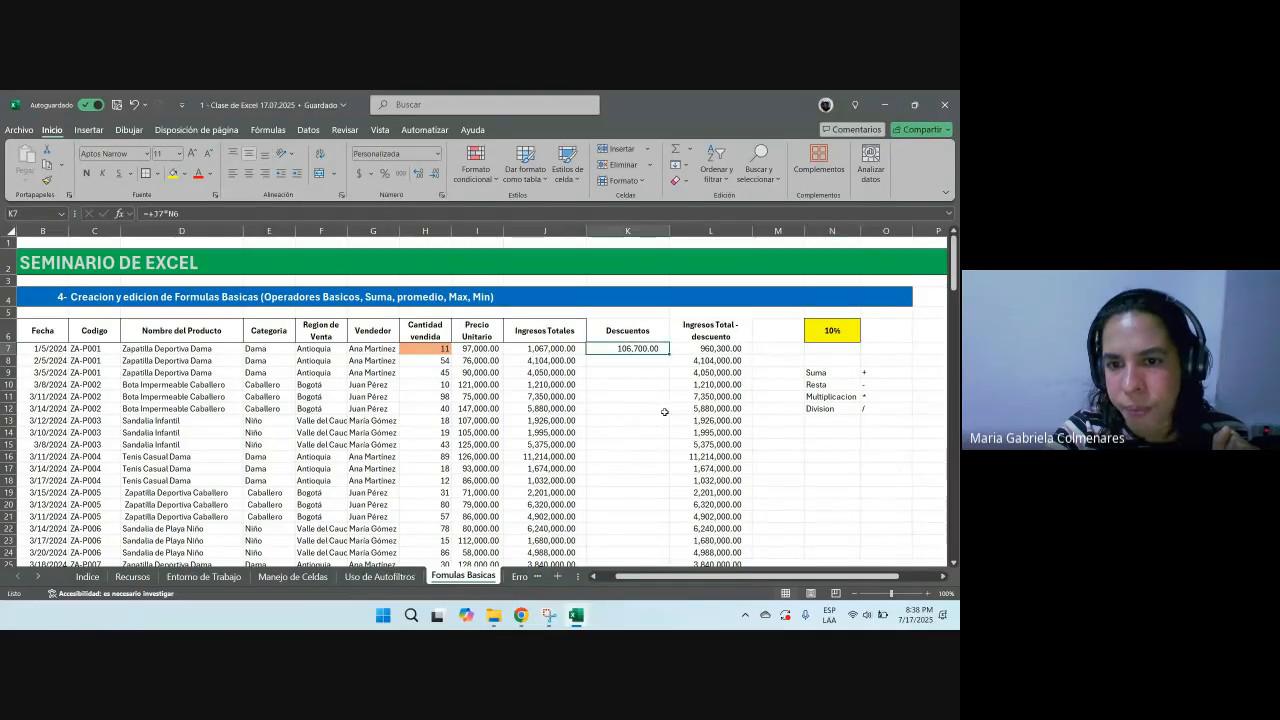
double_click(671, 354)
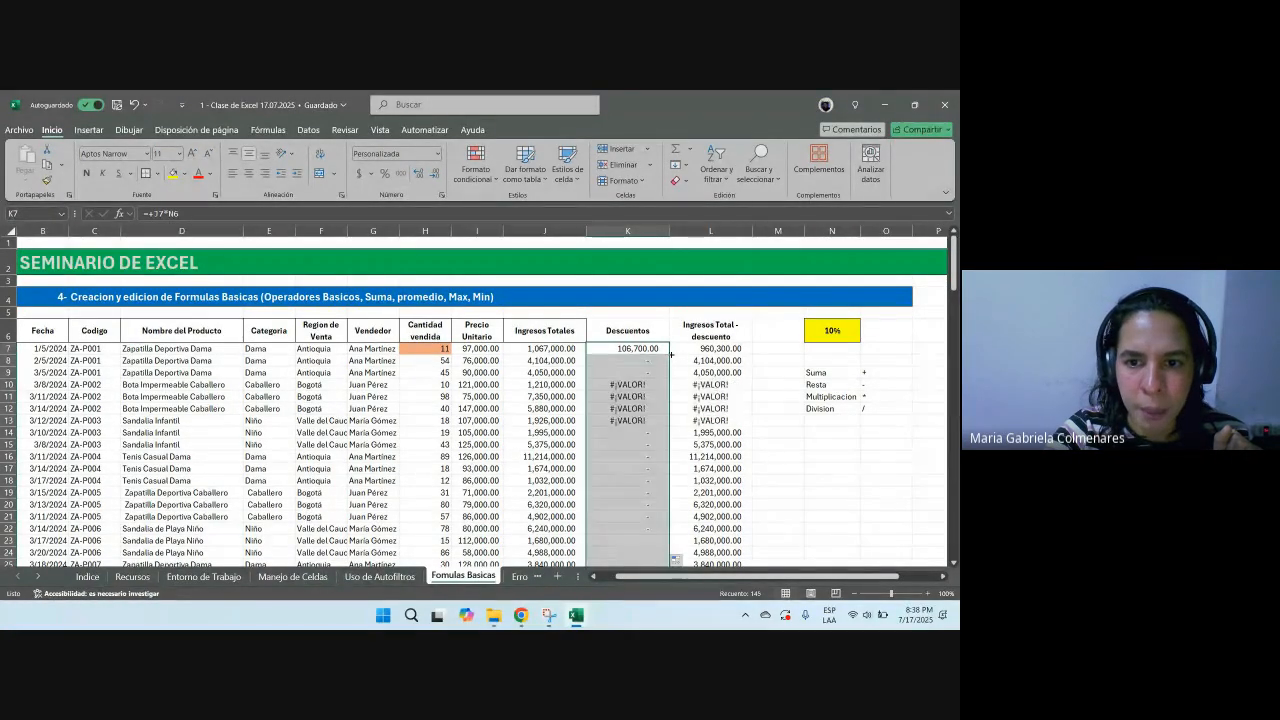
drag(644, 385, 640, 444)
Step: Examine the filled Descuentos cells and the formulas in row 7's Ingresos Totales and neighbouring cells
scroll(635, 494, down, 20)
scroll(637, 500, up, 17)
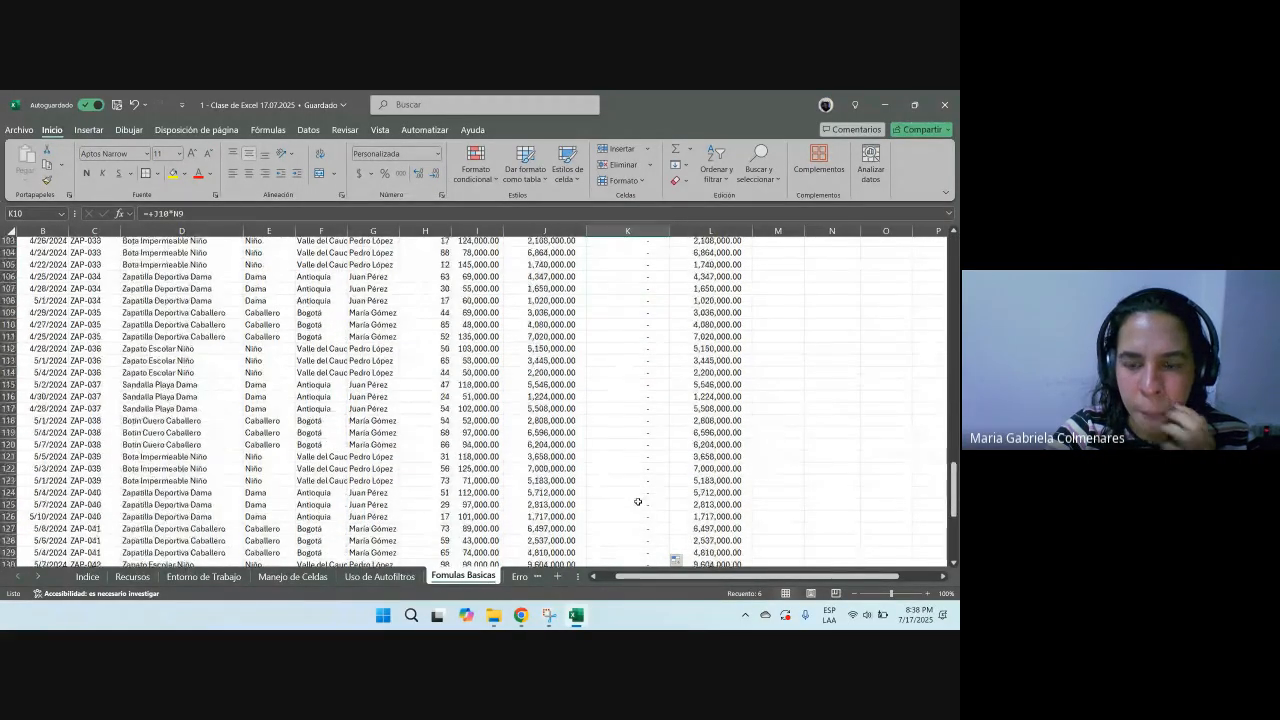
scroll(637, 501, up, 6)
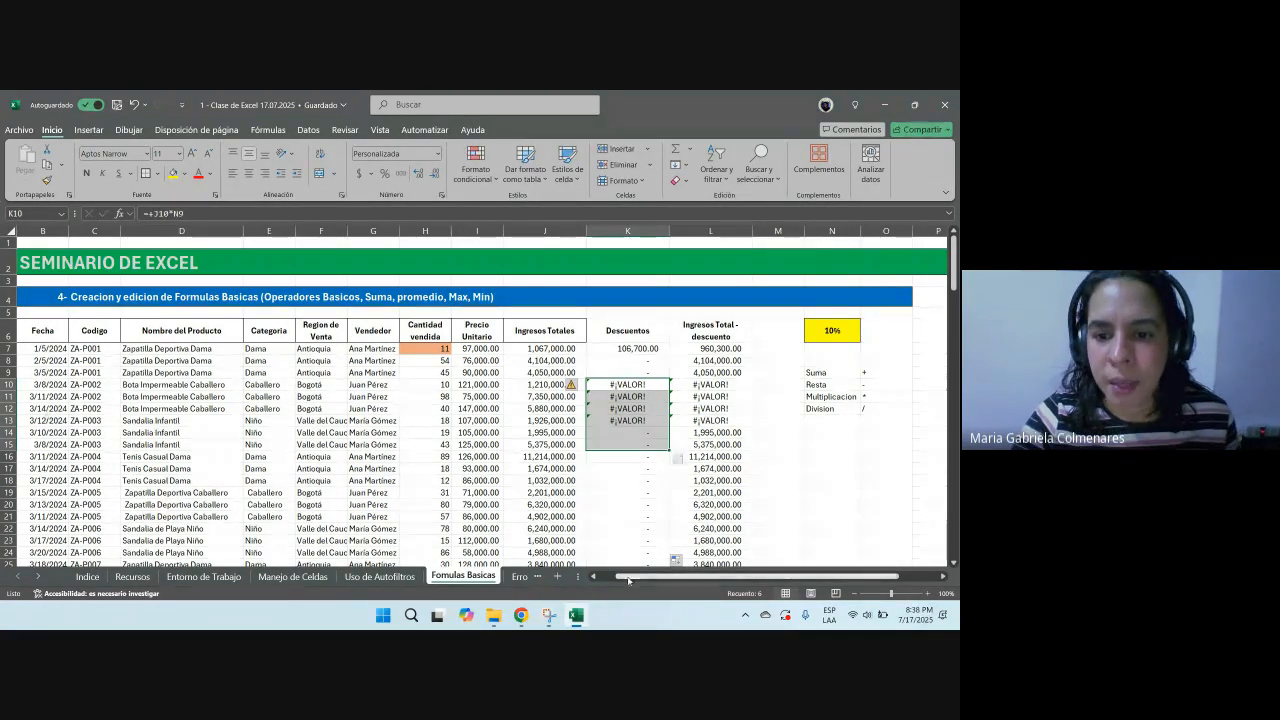
drag(617, 578, 656, 580)
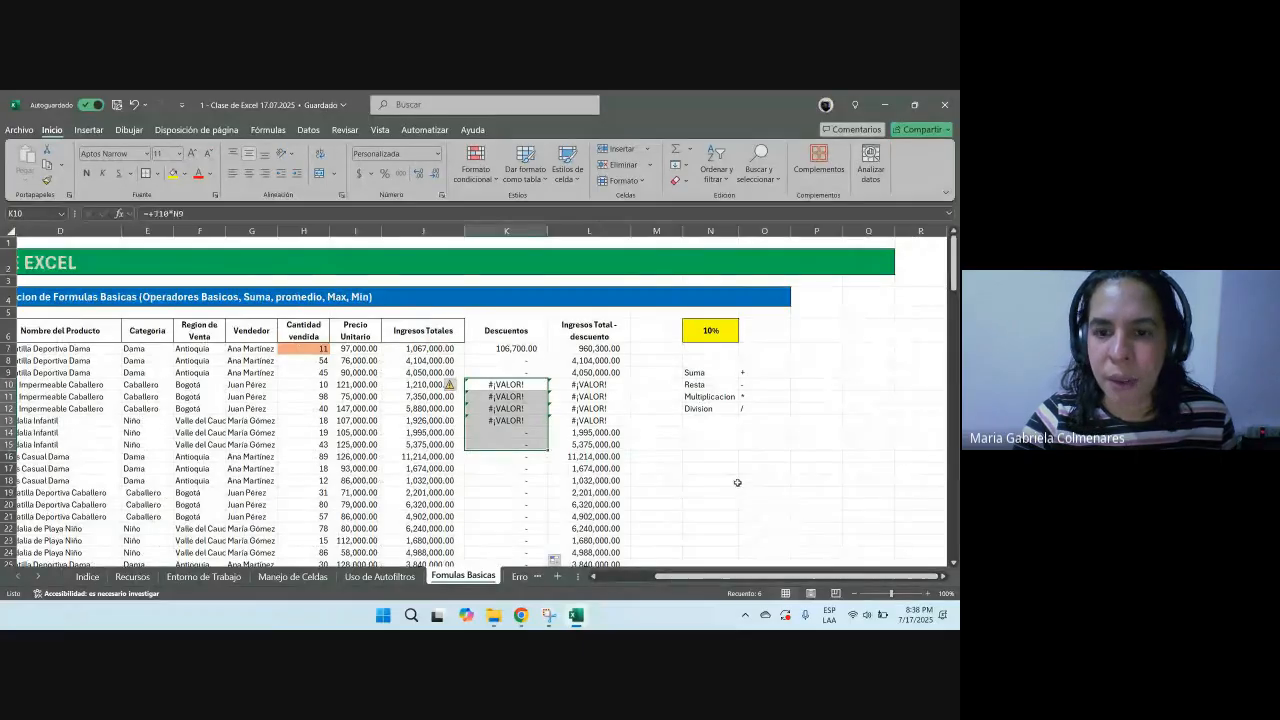
click(698, 458)
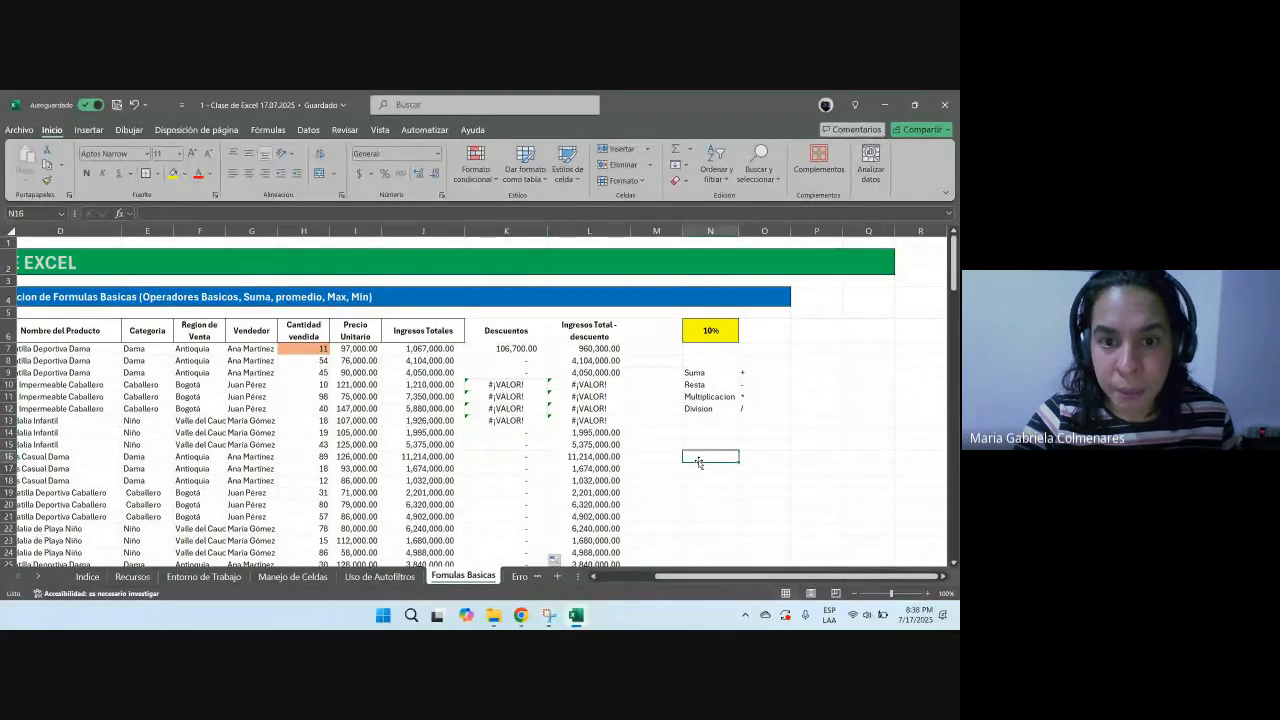
click(497, 348)
click(437, 349)
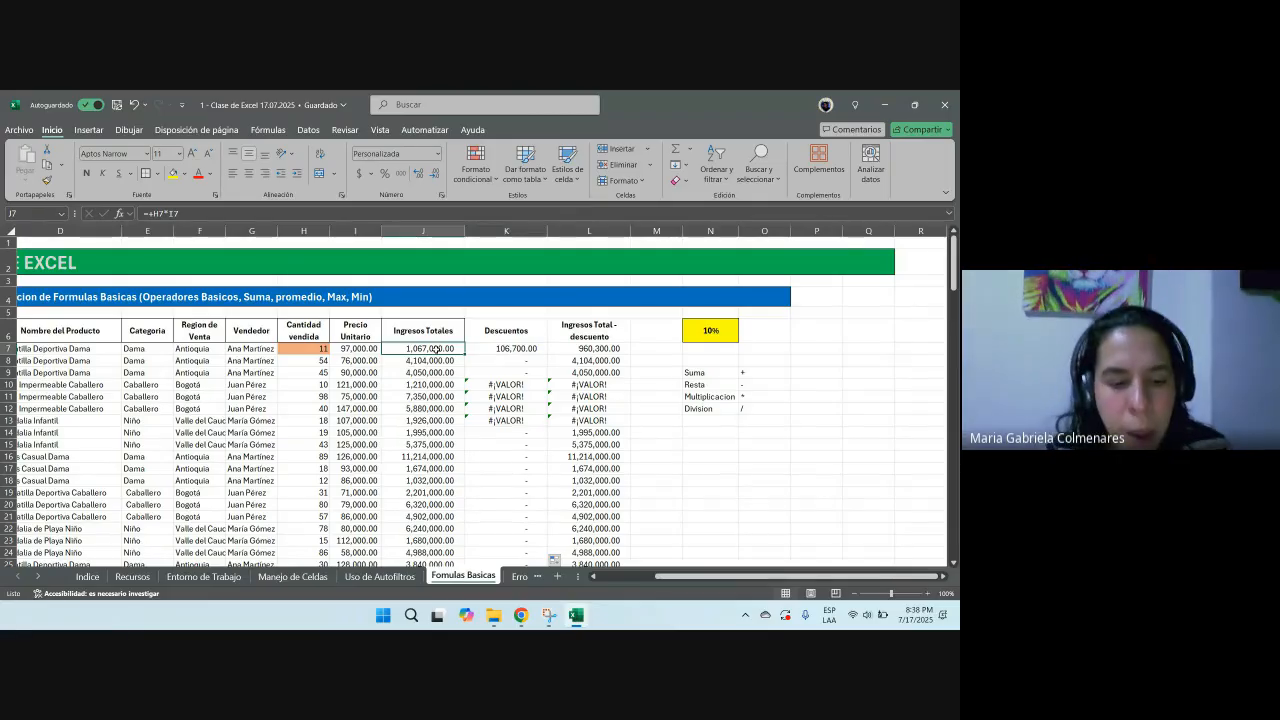
double_click(437, 349)
click(297, 350)
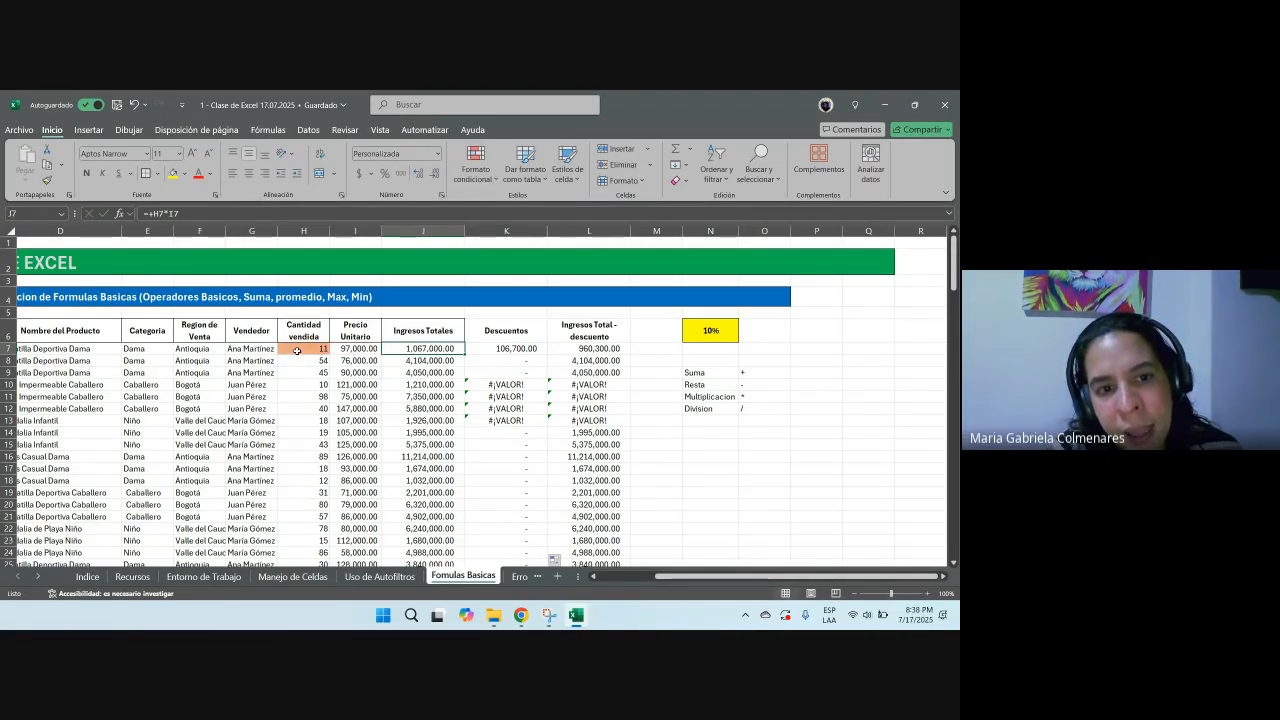
click(353, 347)
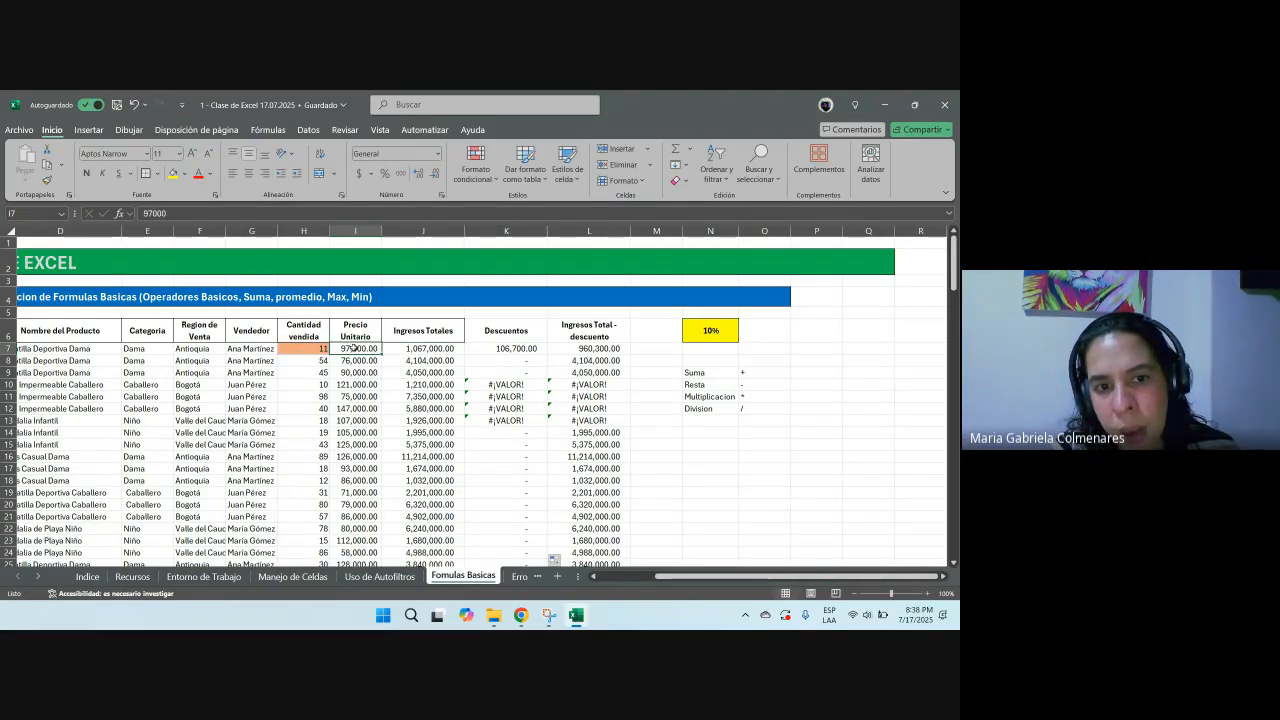
Step: Open the Ingresos Totales formulas in several rows down the column to examine their cell references
click(438, 371)
key(Down)
key(Down)
key(Down)
key(Down)
key(Down)
key(Down)
key(Down)
key(F2)
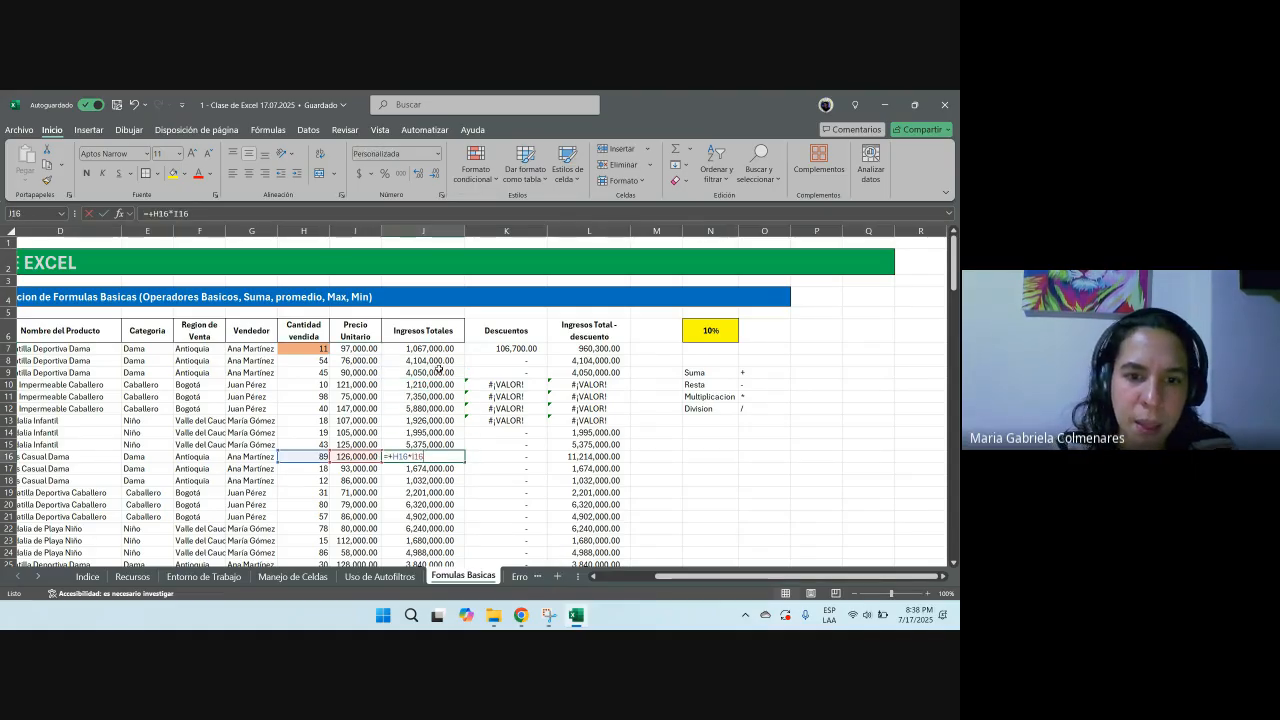
key(Return)
key(F2)
key(Return)
key(F2)
key(Return)
key(F2)
key(Return)
key(F2)
key(Return)
key(F2)
key(Return)
key(F2)
key(Return)
key(F2)
key(Return)
key(F2)
scroll(437, 446, down, 3)
key(Escape)
key(F2)
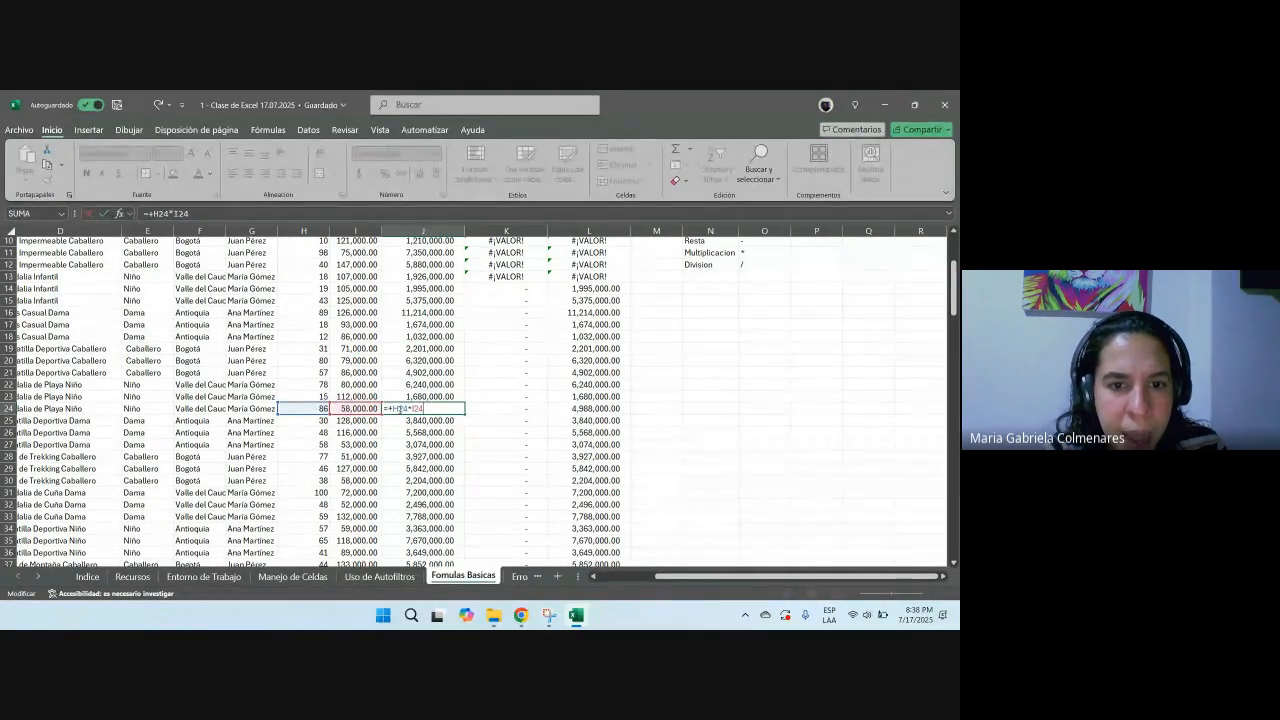
key(Escape)
scroll(418, 420, down, 20)
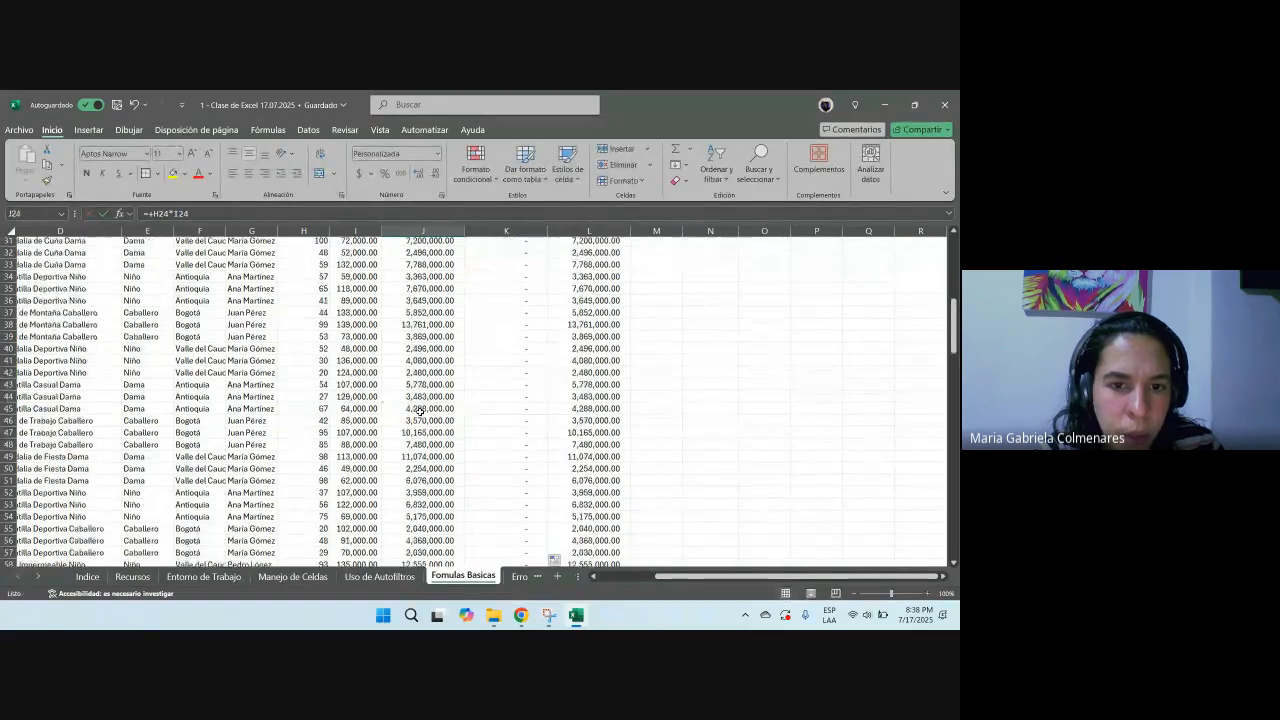
scroll(418, 424, down, 5)
double_click(392, 386)
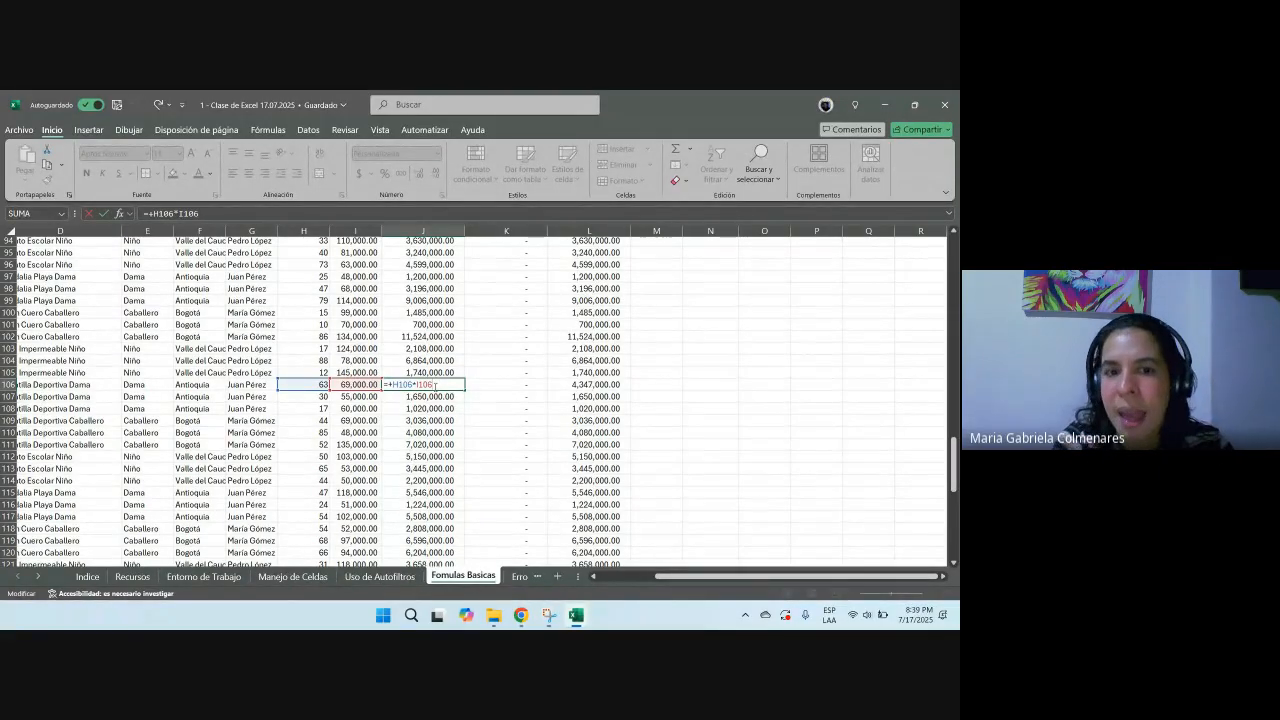
key(ctrl+Return)
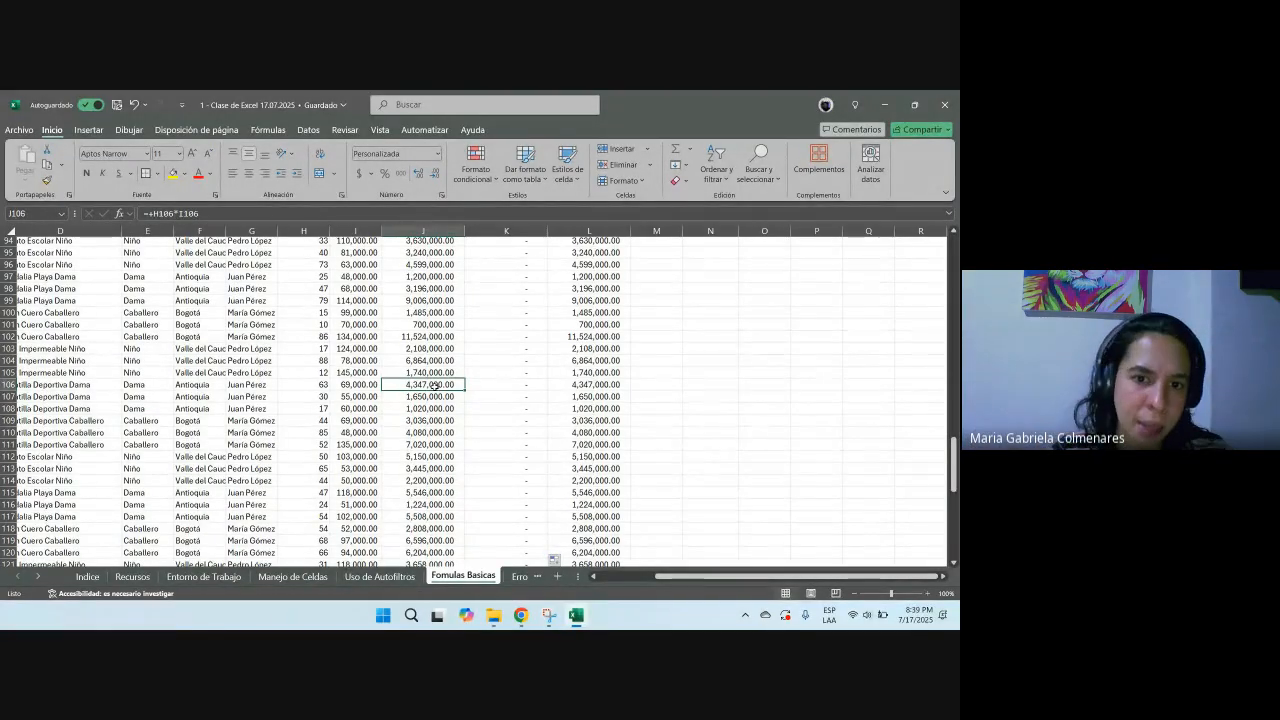
Step: Examine the N6 discount rate cell and several cells in the Descuentos column
scroll(430, 386, up, 20)
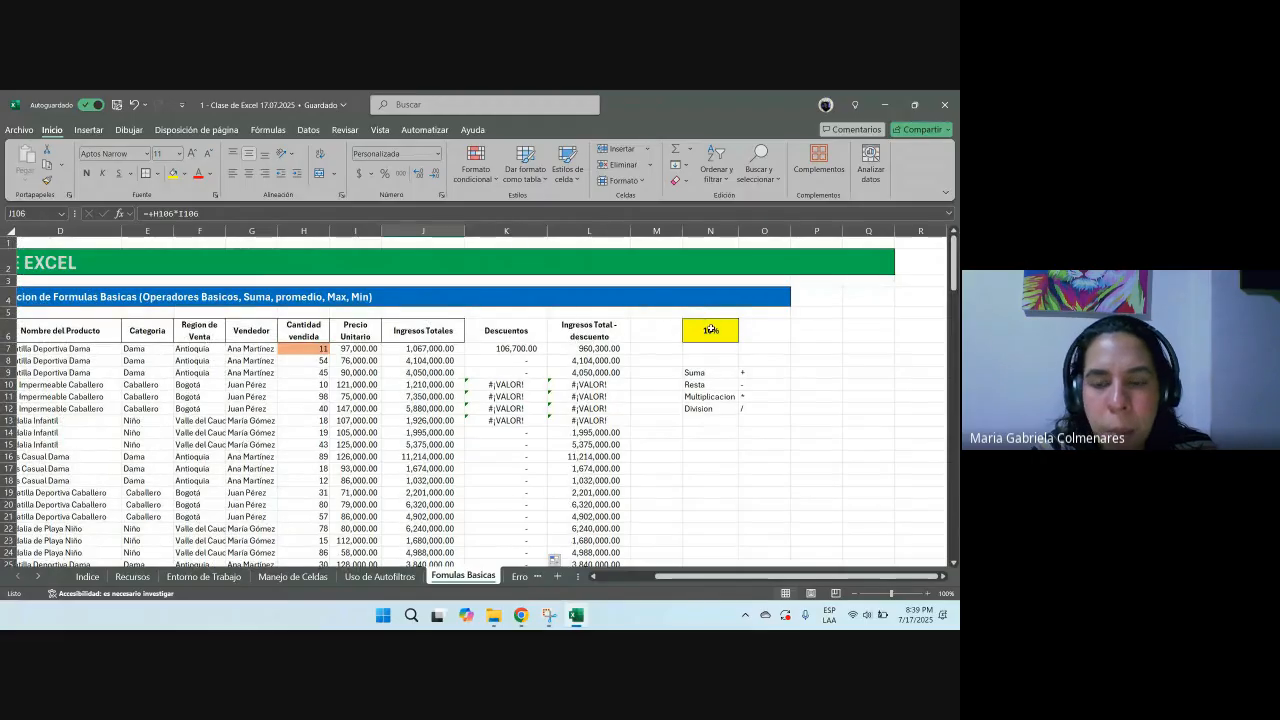
click(710, 330)
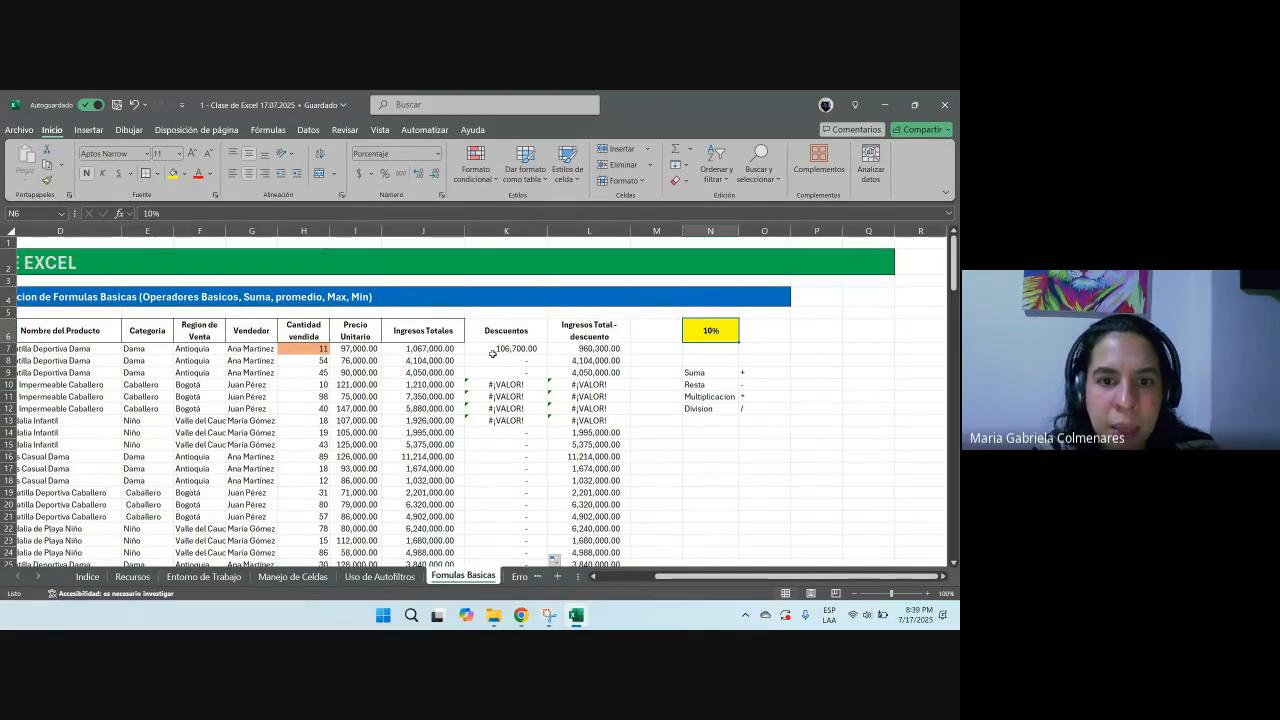
click(447, 360)
click(440, 411)
click(495, 385)
click(491, 470)
click(506, 503)
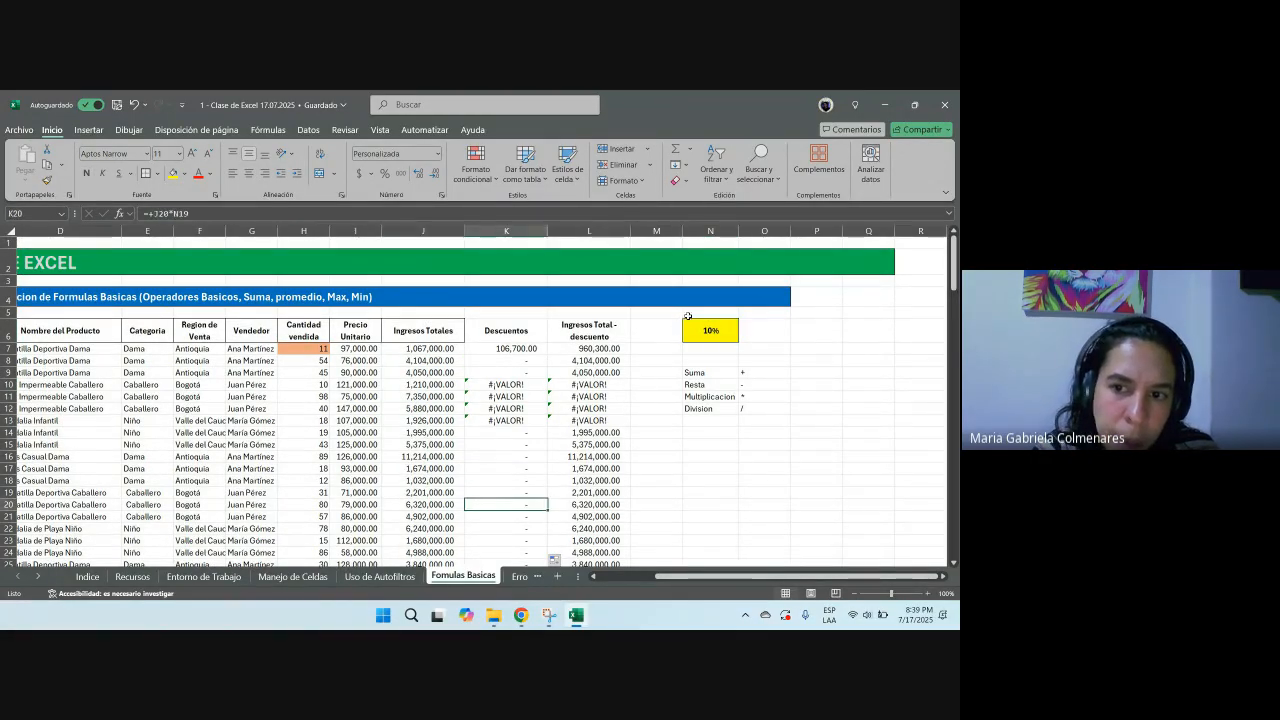
click(709, 328)
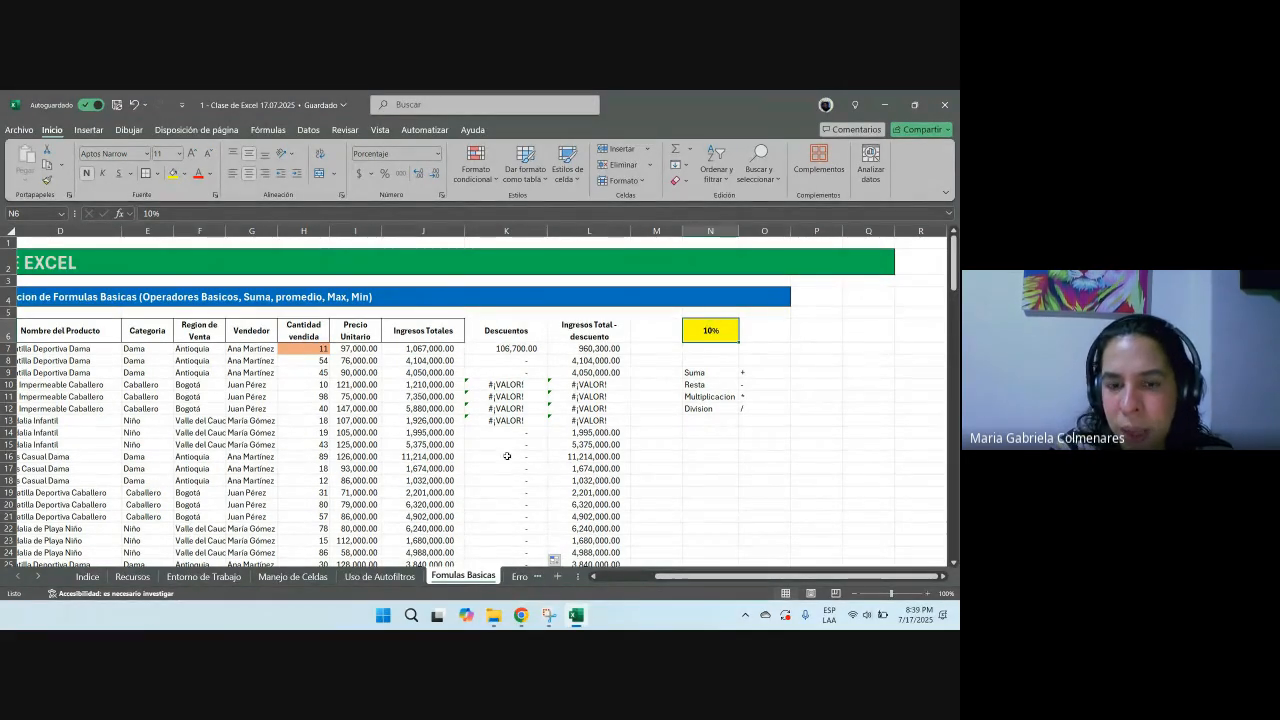
Step: Open the Descuentos formulas in K7, K13 and K21 to examine how their reference to the rate cell shifts
click(513, 348)
key(F2)
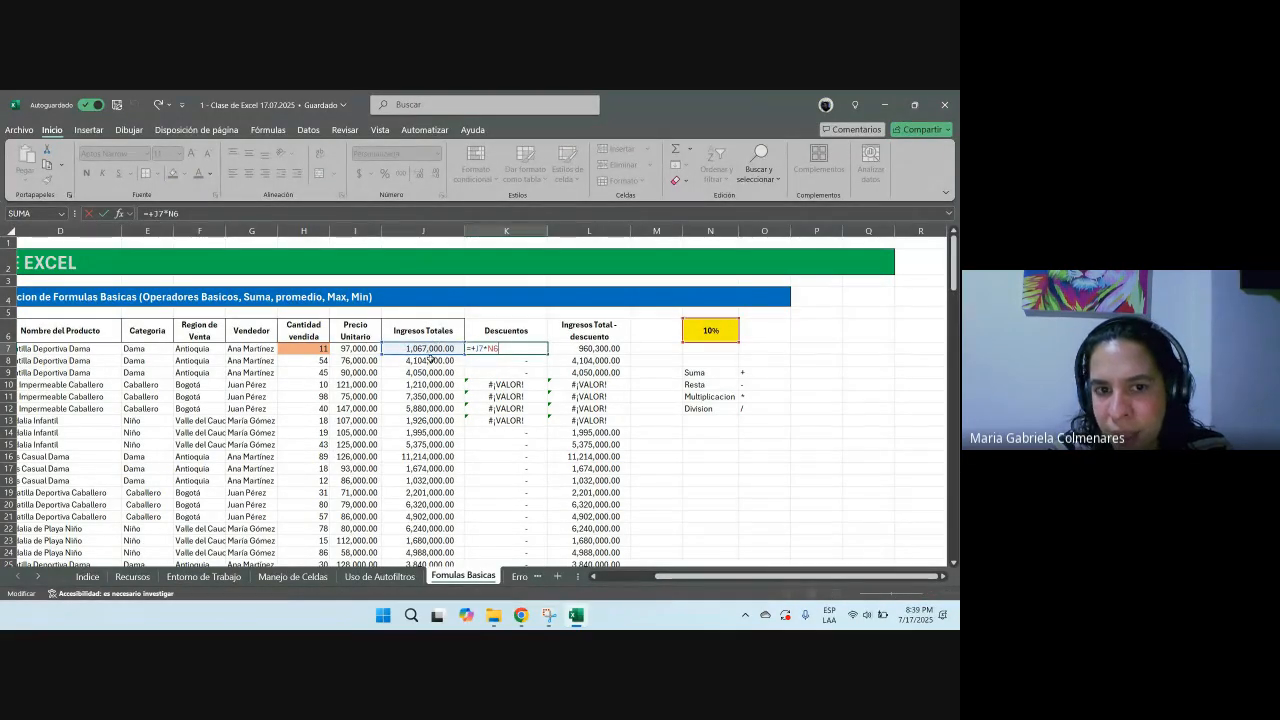
key(ctrl+Return)
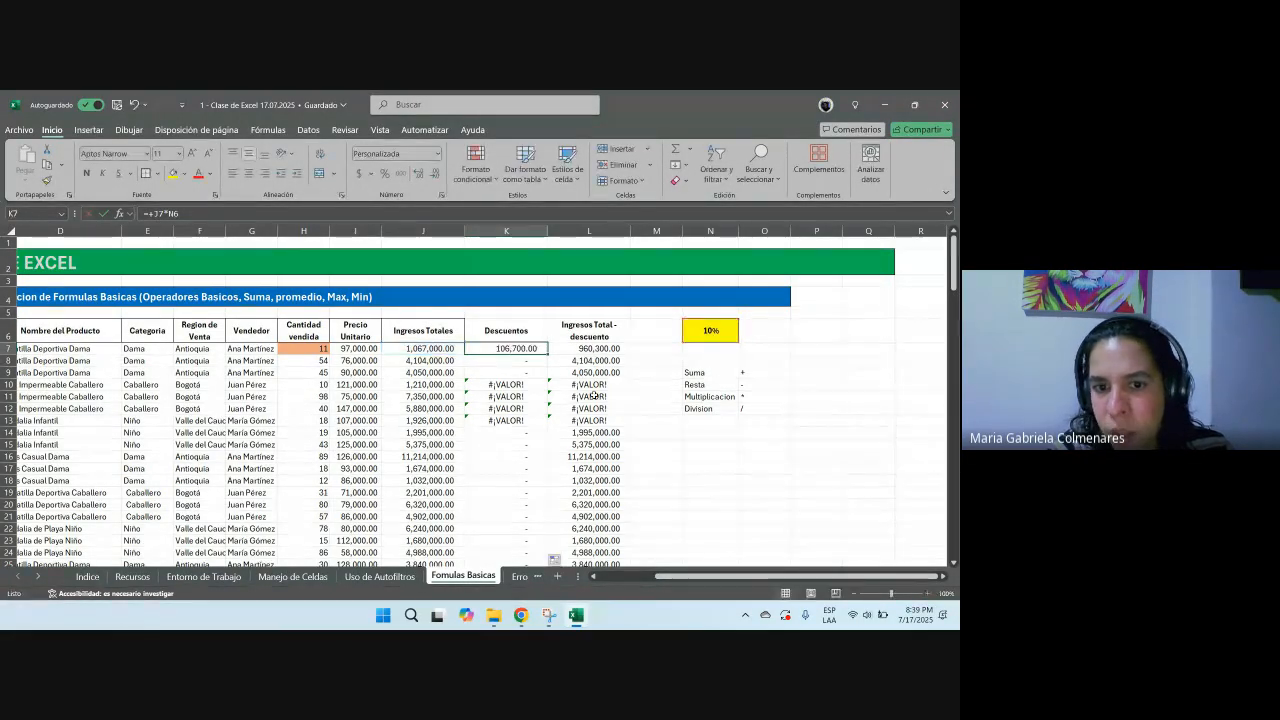
scroll(531, 432, down, 1)
click(531, 430)
click(514, 386)
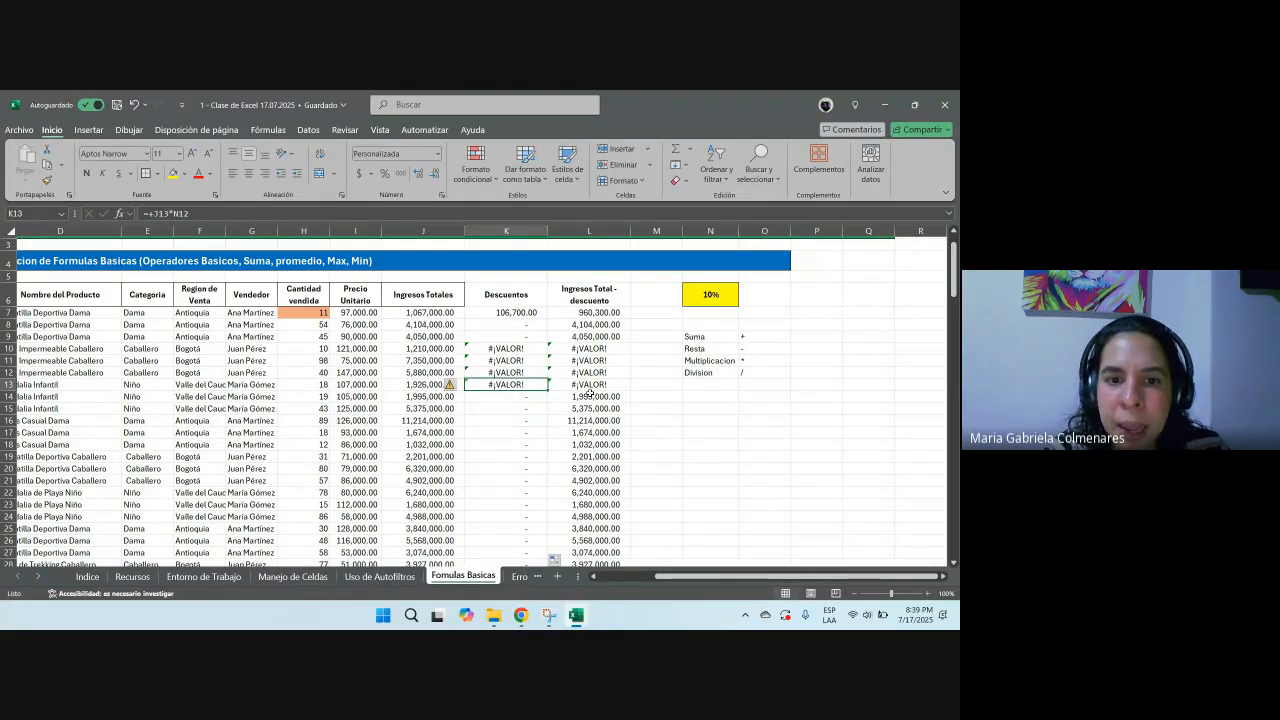
key(F2)
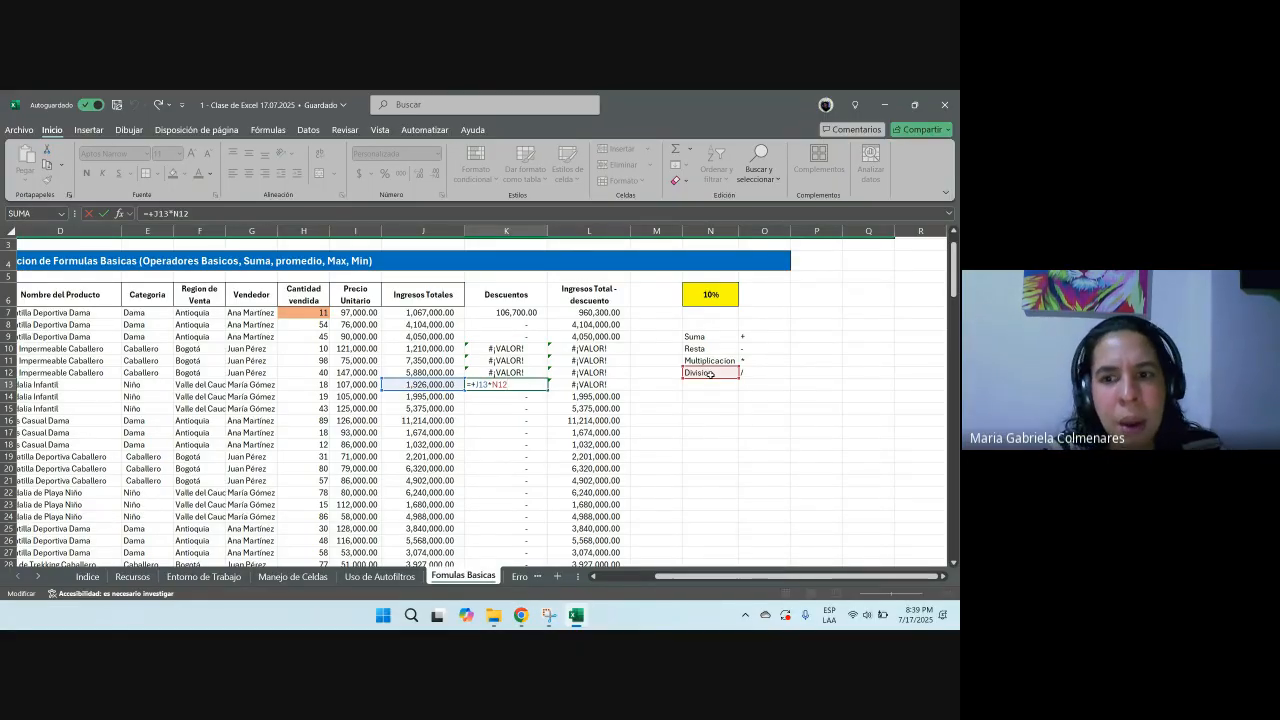
key(Escape)
click(527, 481)
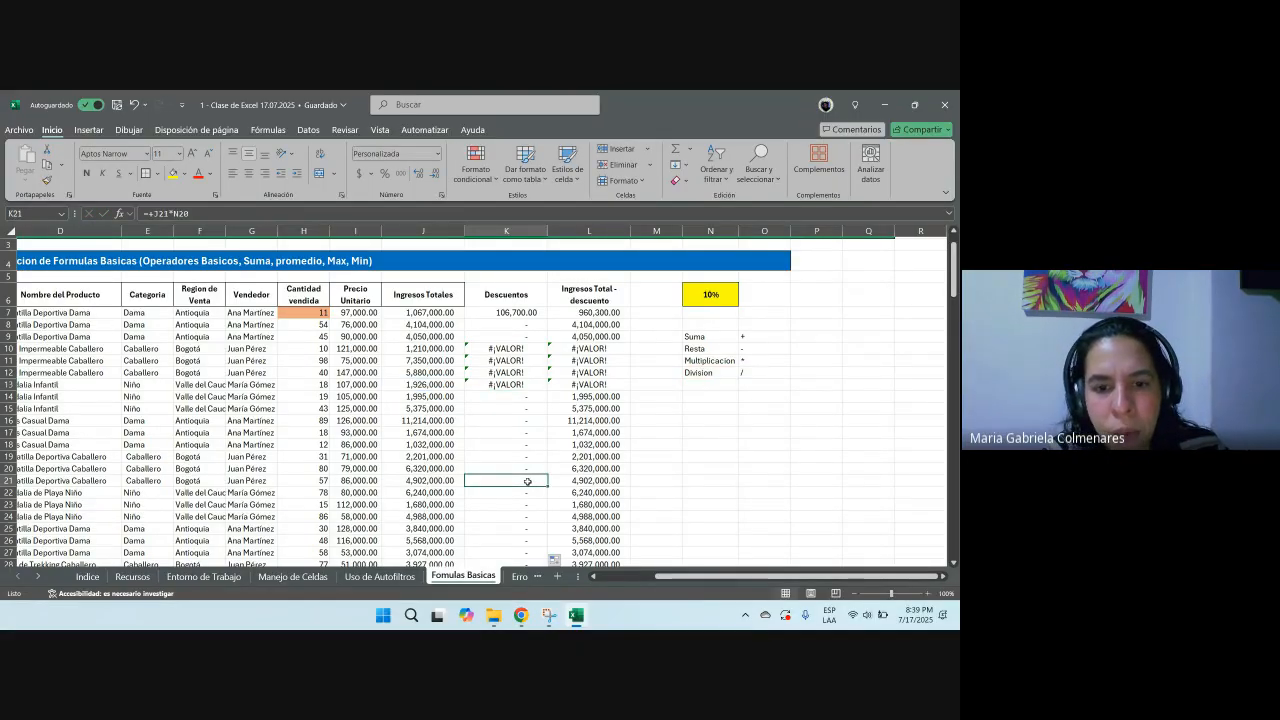
key(F2)
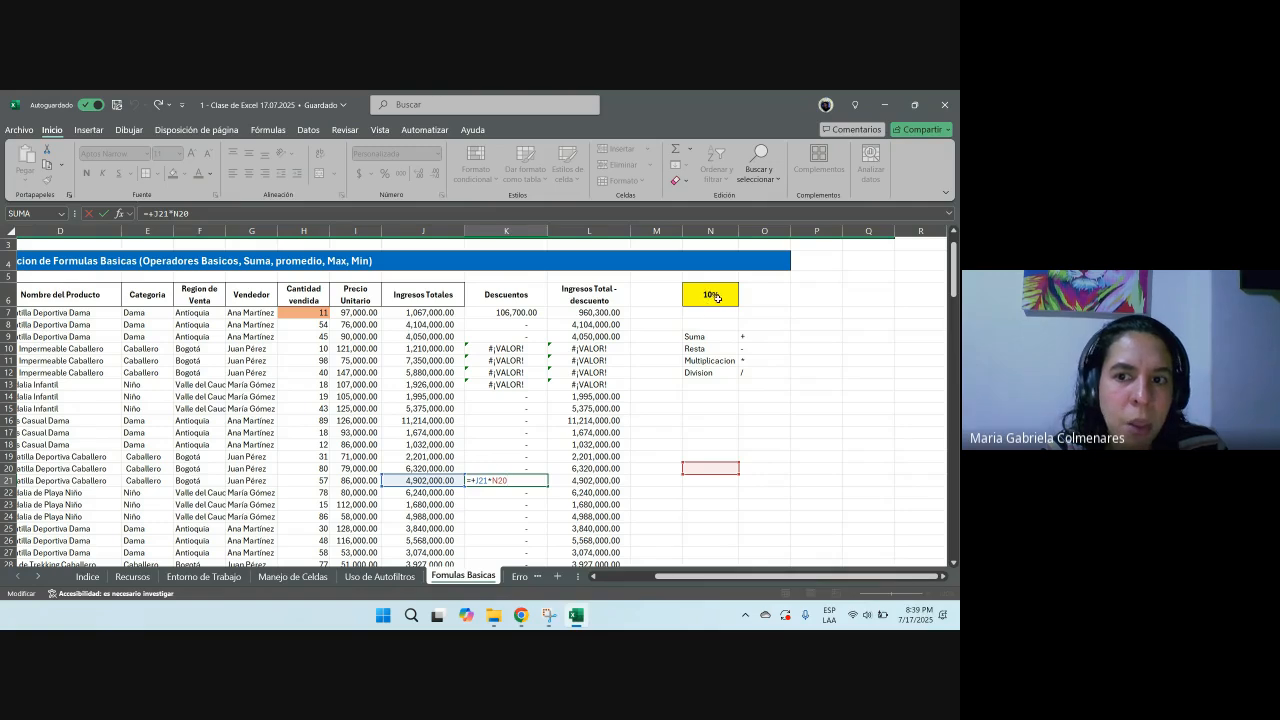
key(ctrl+Return)
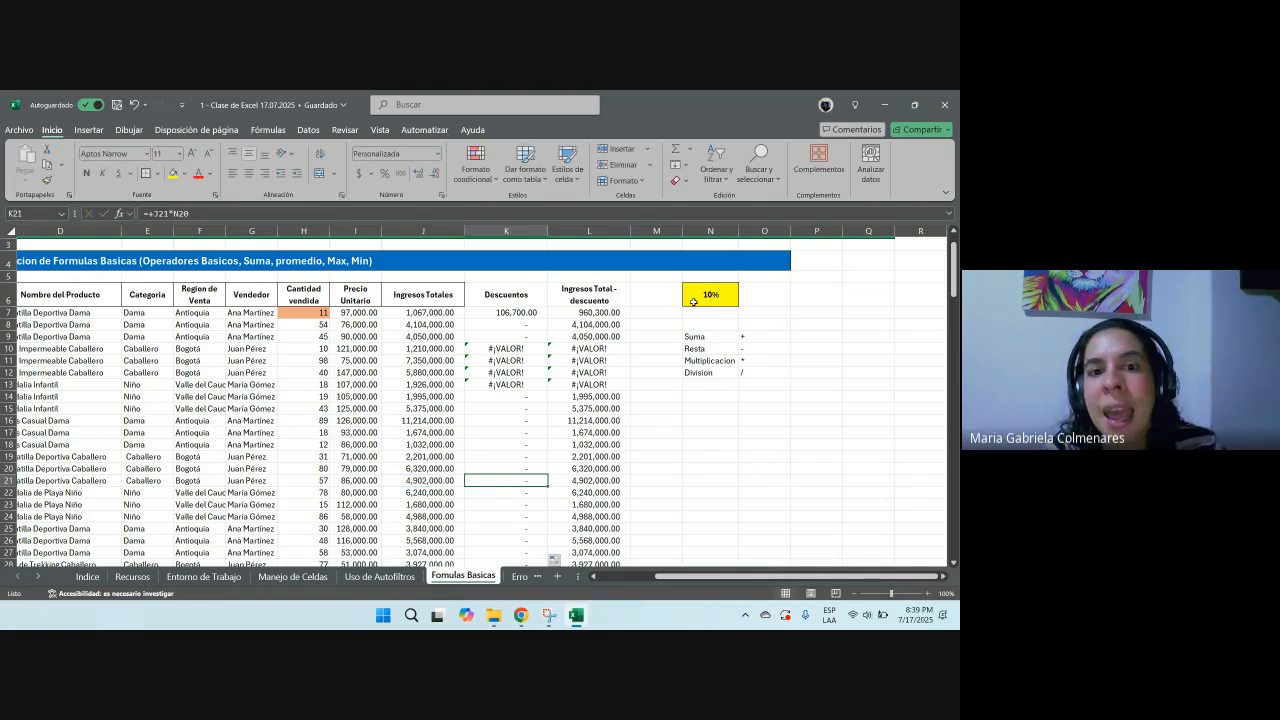
double_click(524, 313)
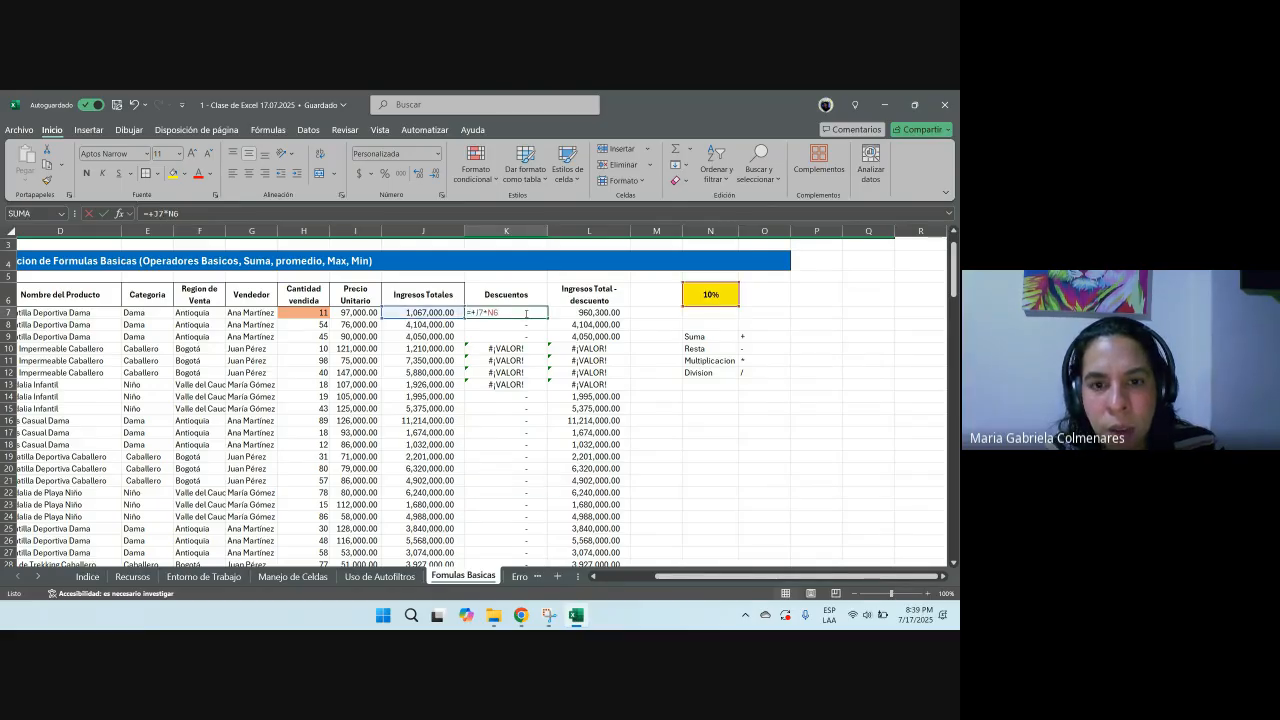
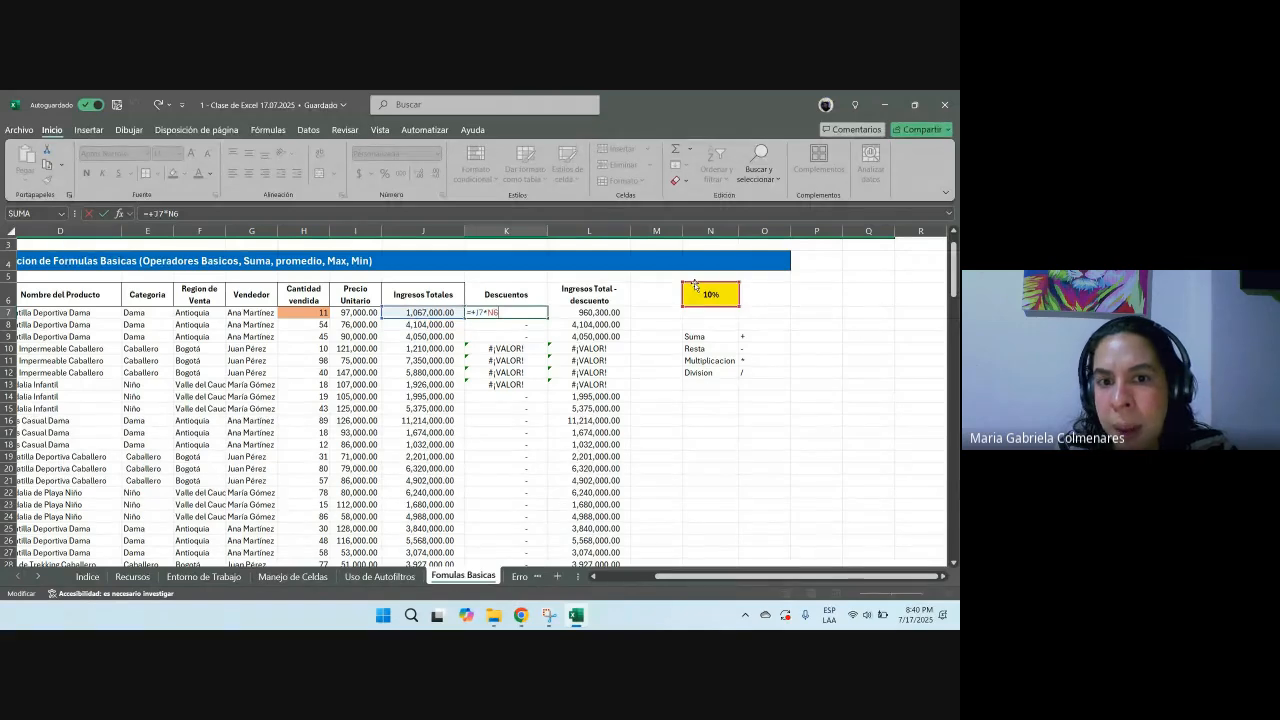
Step: Make the rate reference in K7's discount formula absolute ($N$6) and fill it down the Descuentos column
key(F4)
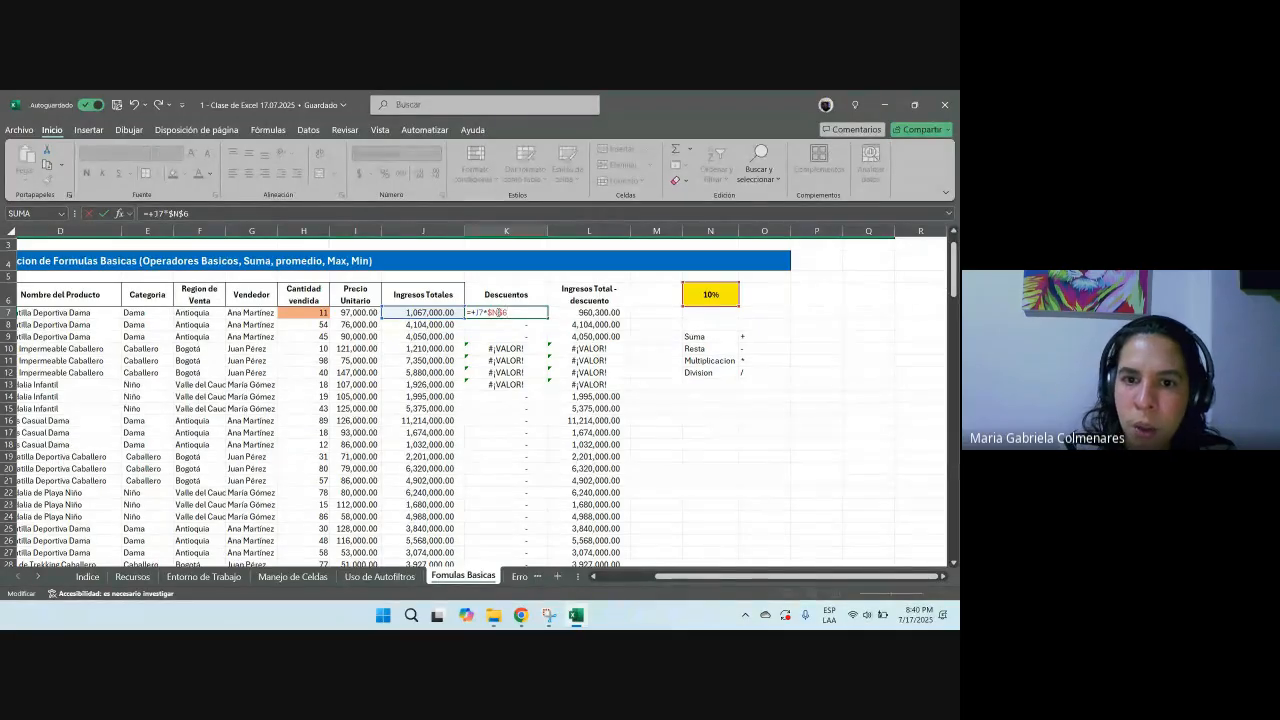
key(Return)
click(498, 312)
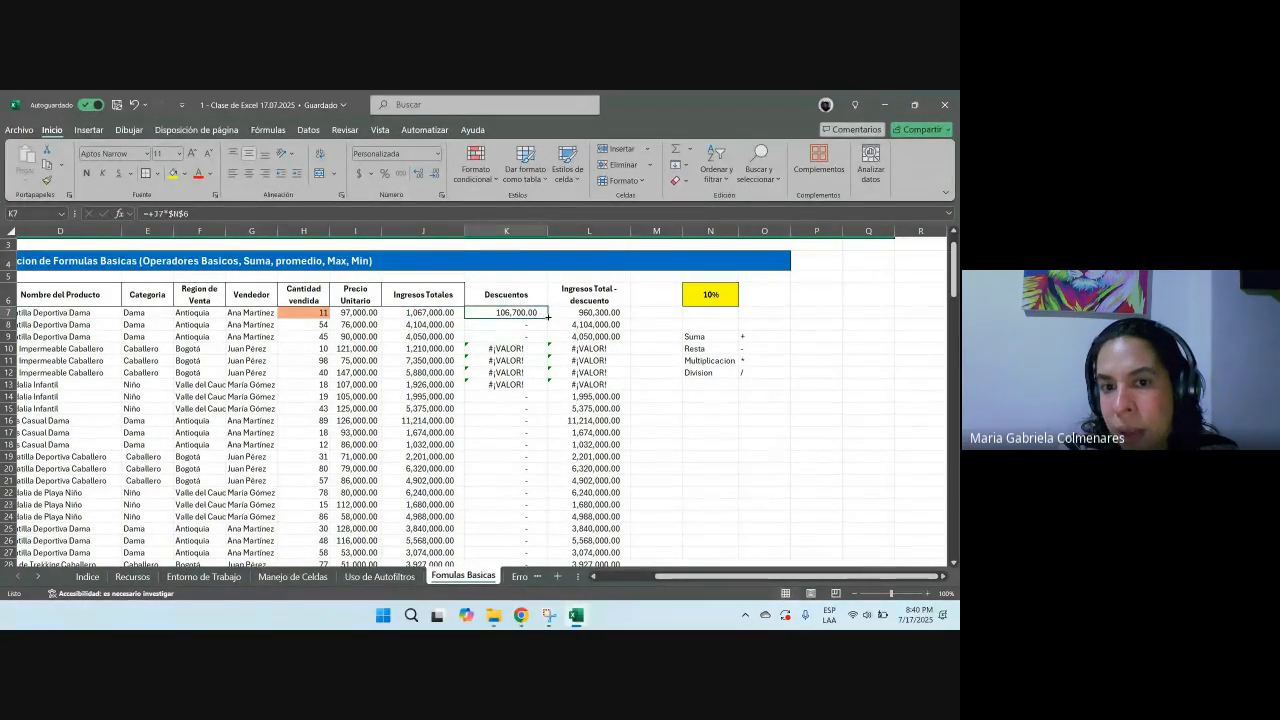
double_click(548, 317)
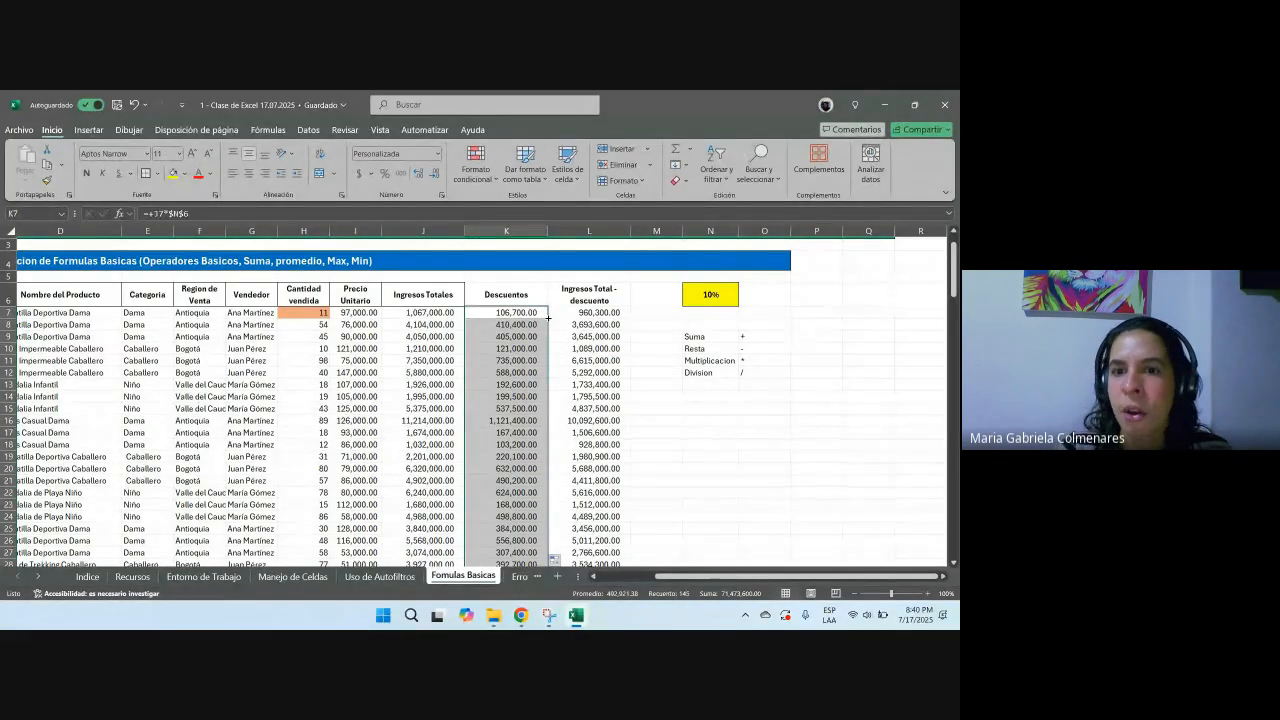
Step: Open K16's discount formula to check its references, then set the discount rate in N6 to 15%
click(487, 420)
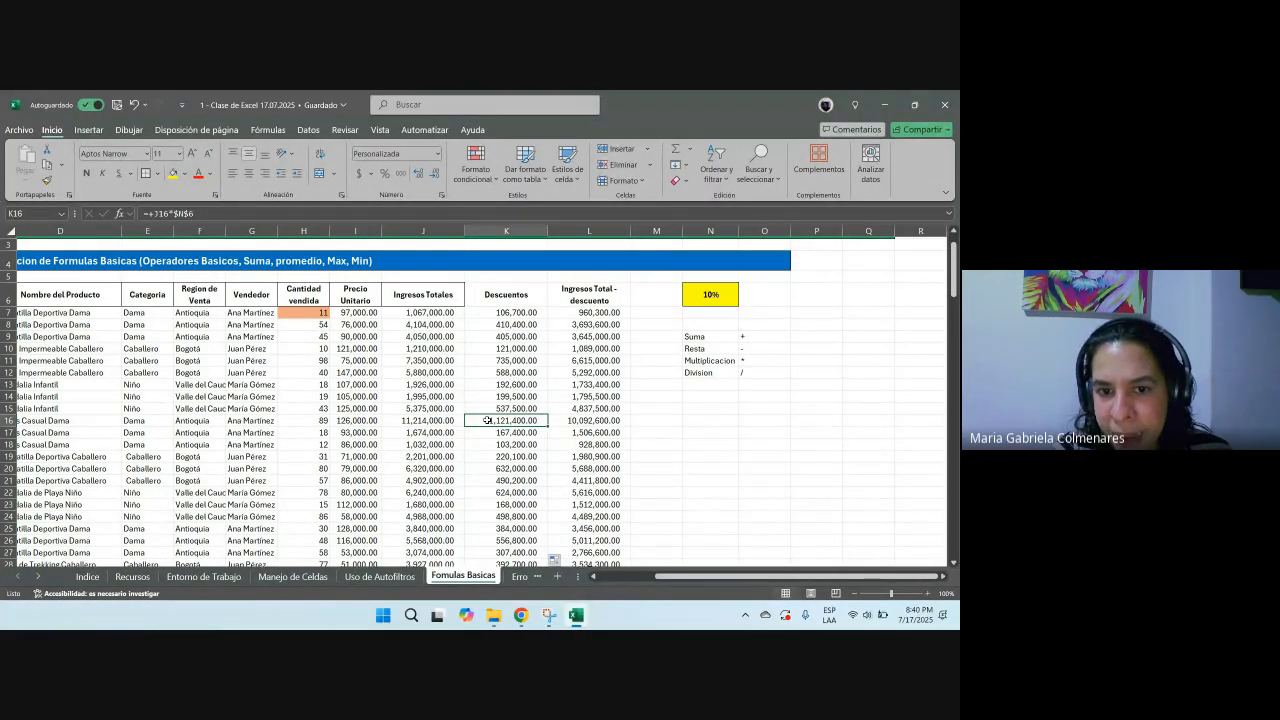
double_click(487, 420)
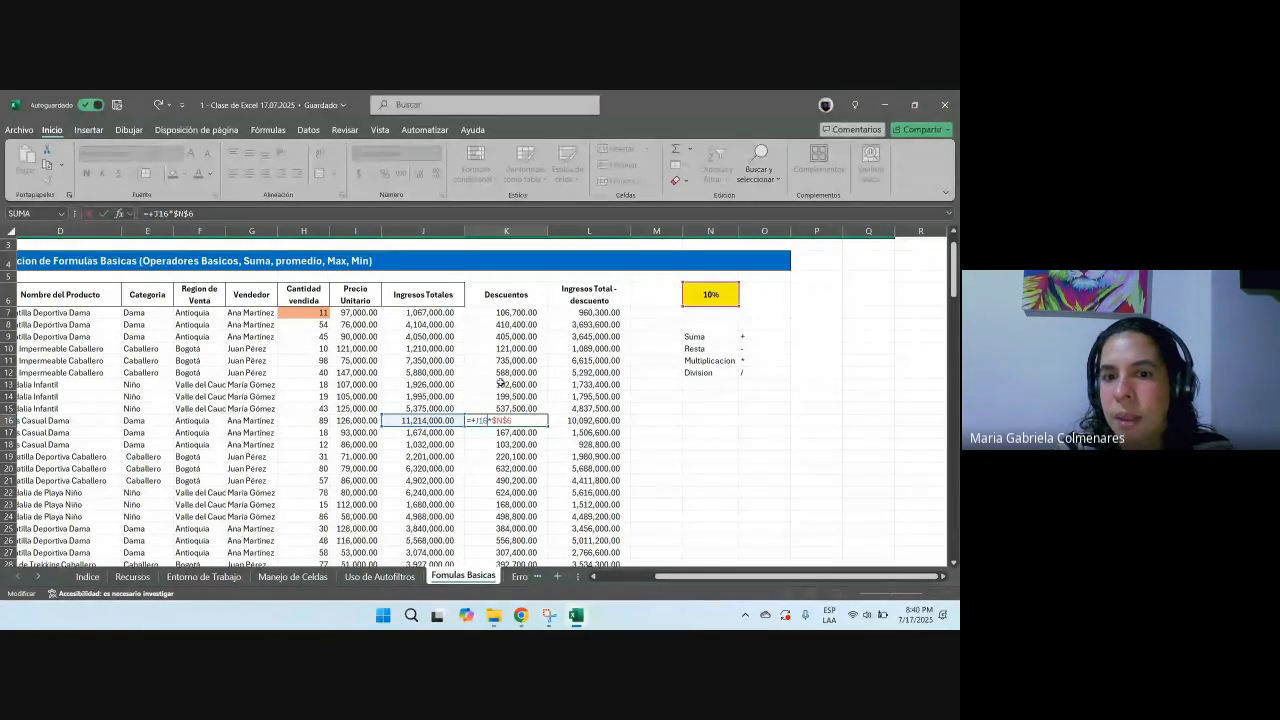
click(712, 298)
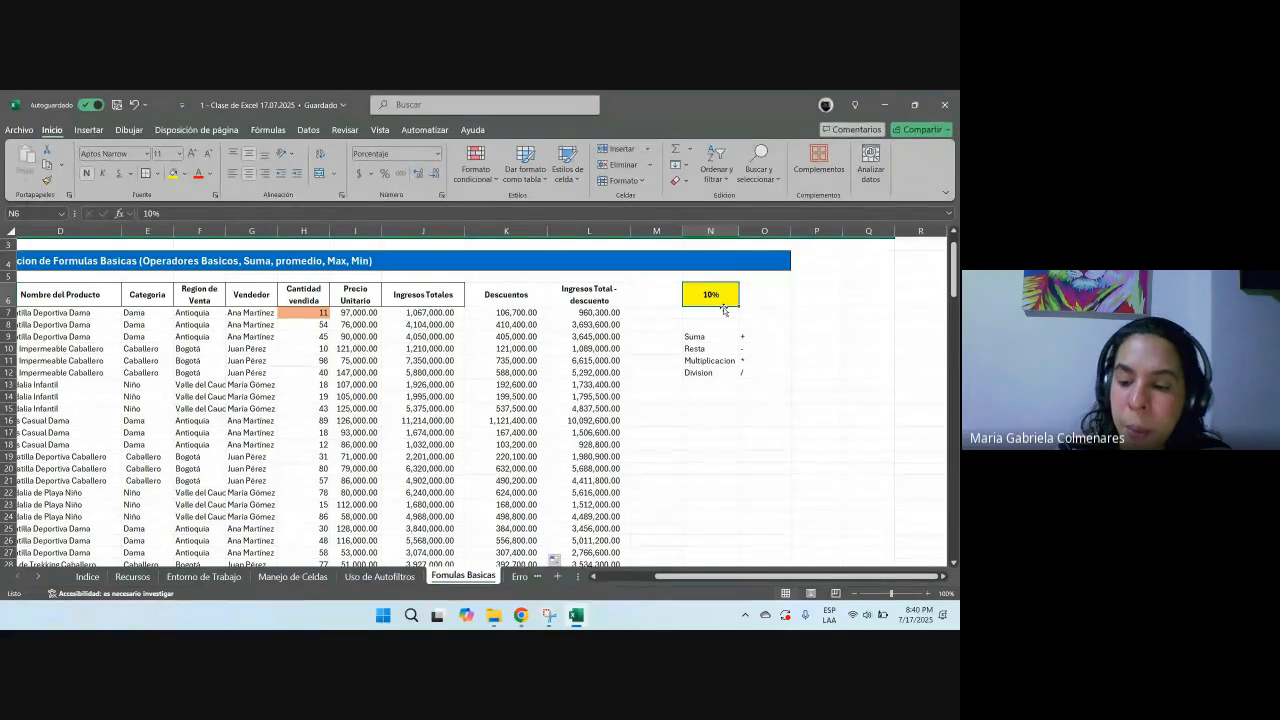
text(15%)
key(Return)
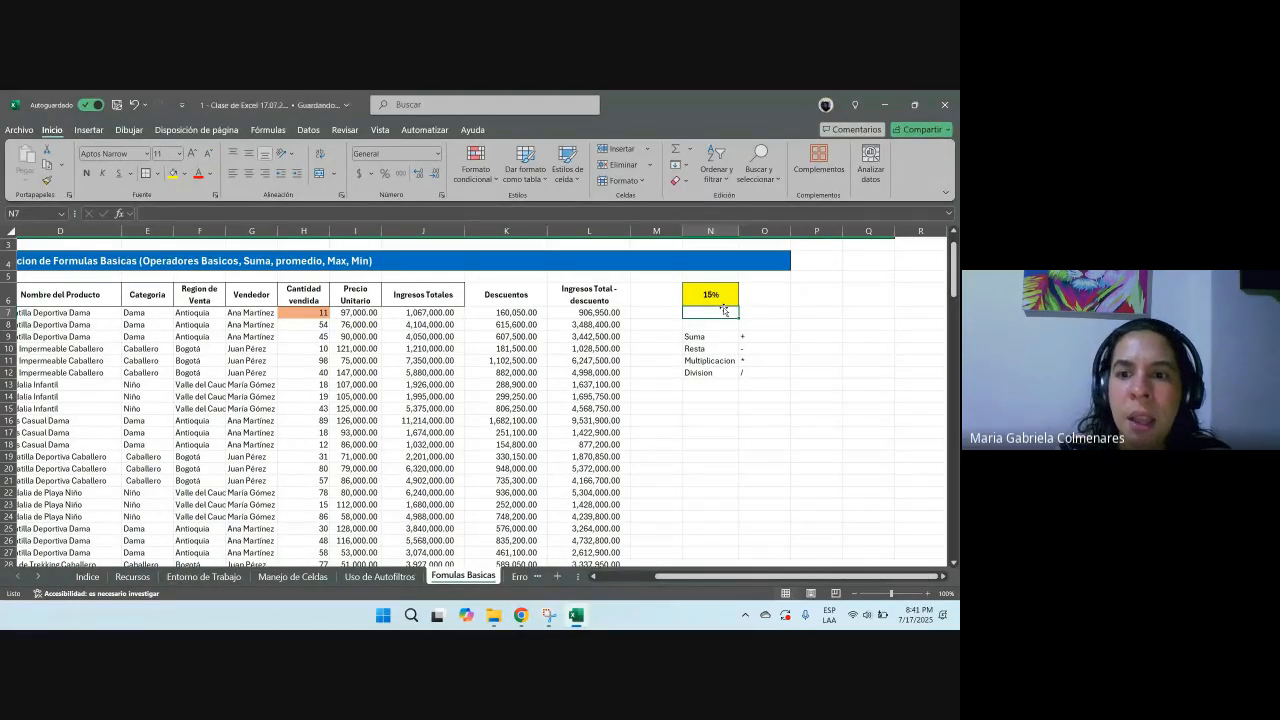
Step: Open the formulas in J11 and K11 to examine their cell references
key(Down)
key(Down)
key(Down)
key(Down)
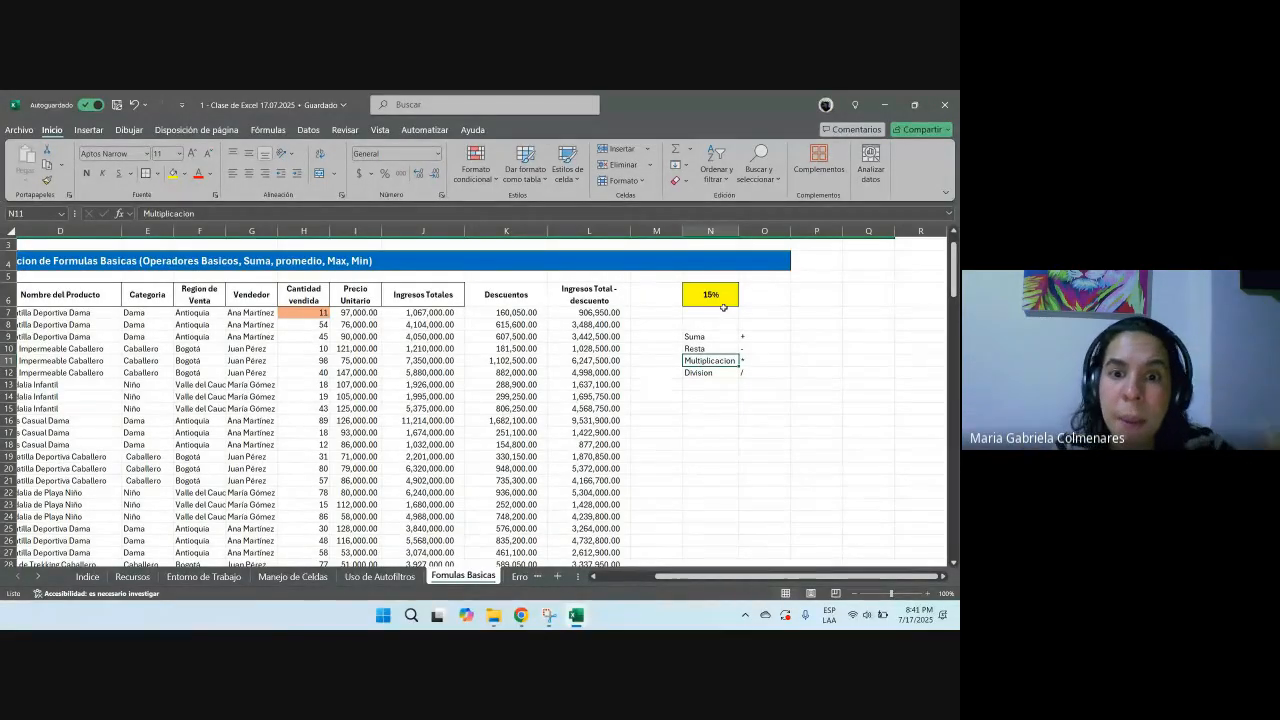
key(Left)
key(Left)
key(Left)
key(Left)
key(F2)
key(Escape)
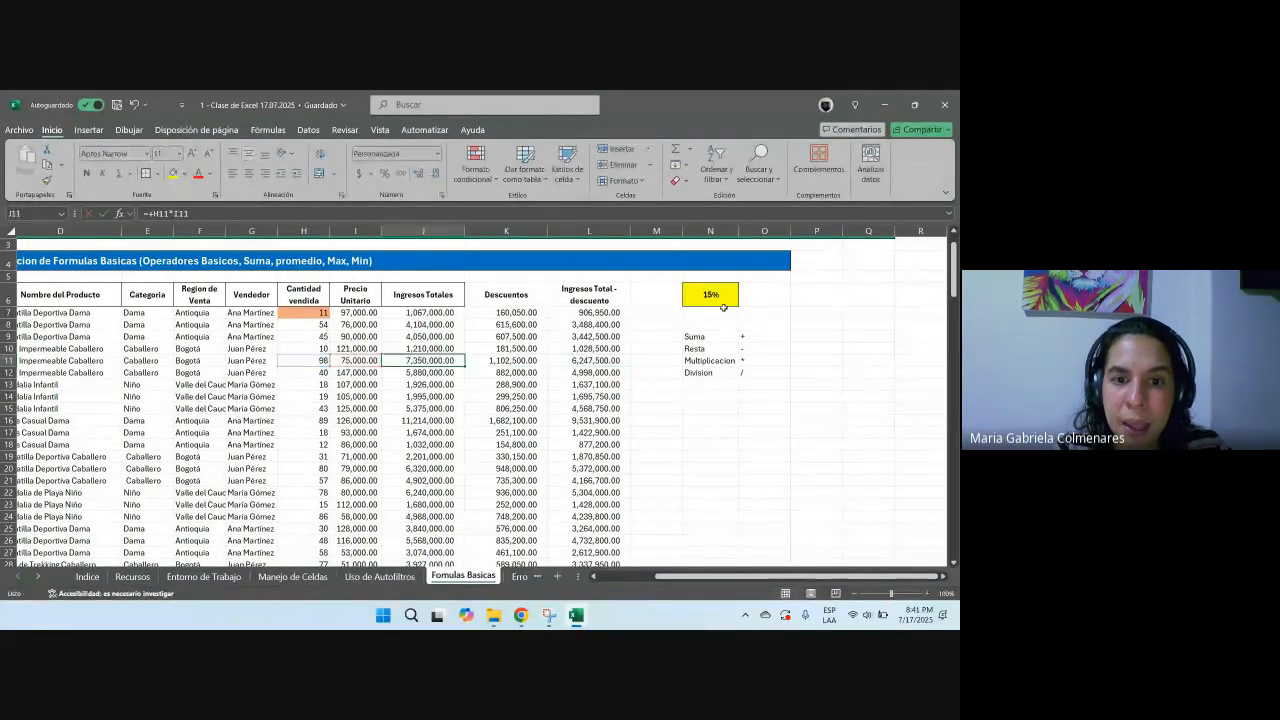
key(Right)
key(F2)
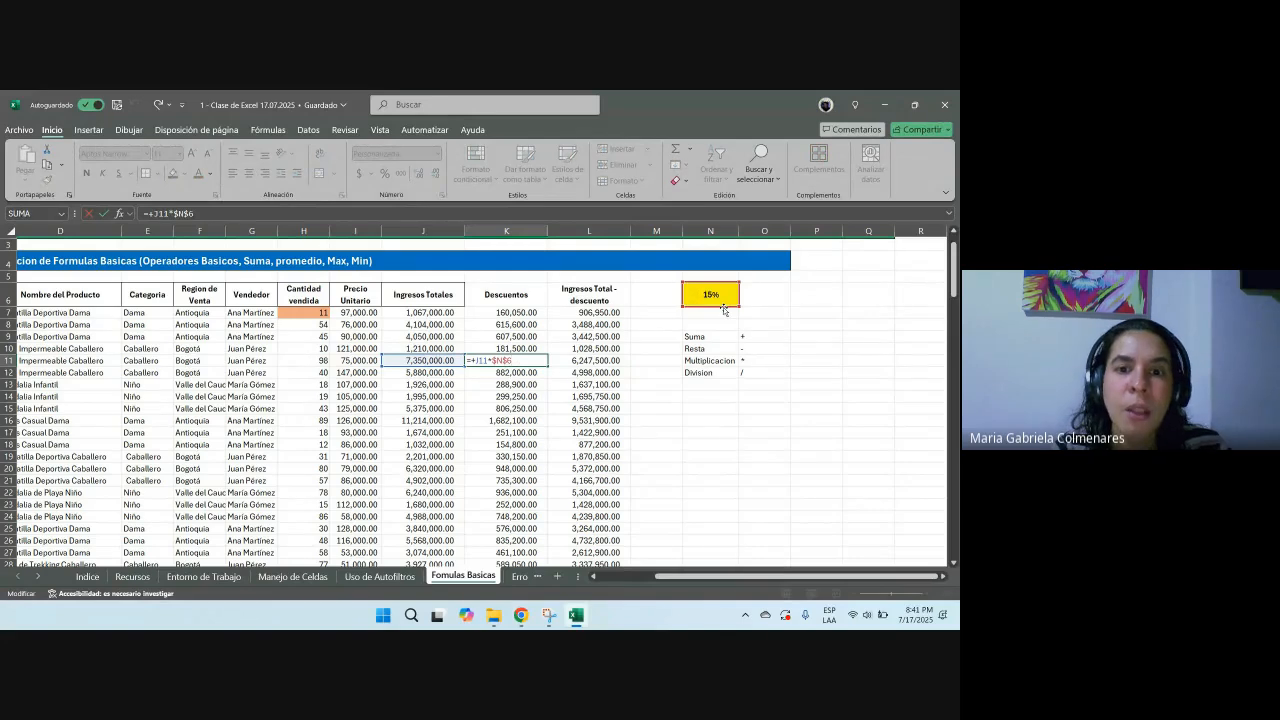
key(Escape)
Step: Re-enter K7's discount as J7 times N6 with a relative reference and fill it down the column
click(531, 311)
text(+)
key(Left)
text(*)
click(714, 292)
key(Return)
click(530, 312)
double_click(548, 318)
Step: Examine the Descuentos column and the formula in K10 after the relative fill
scroll(513, 406, down, 6)
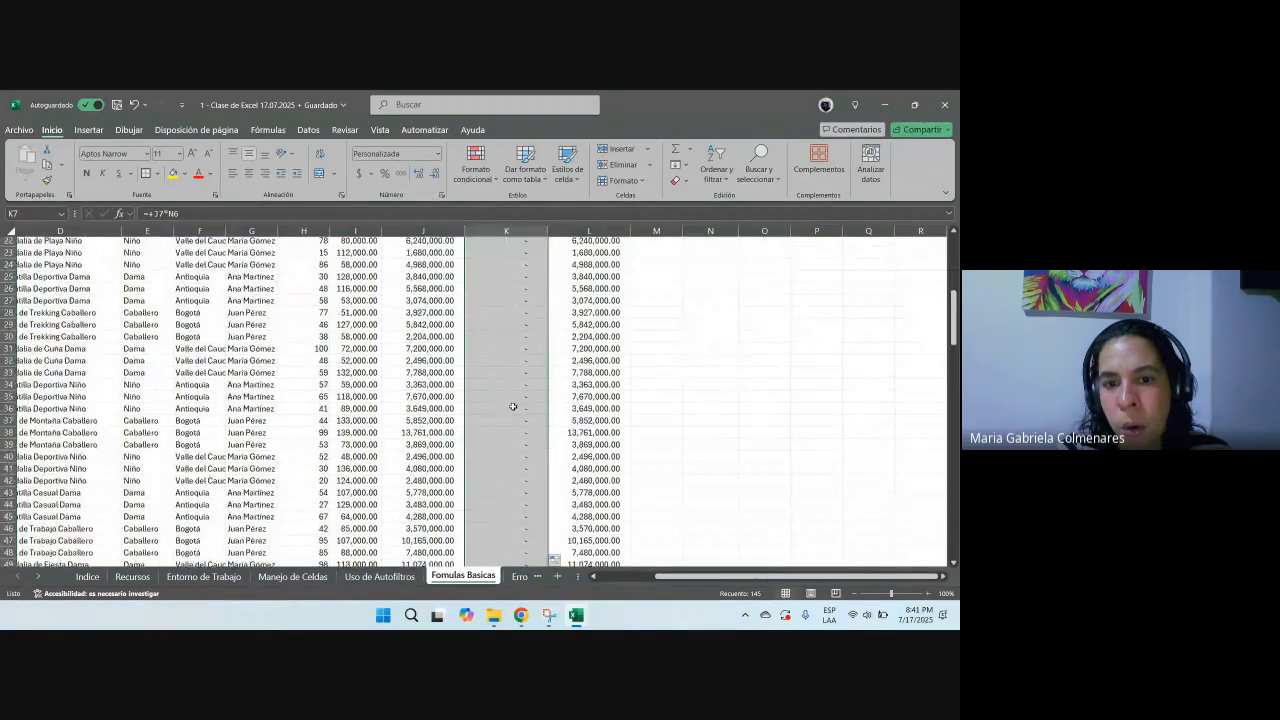
scroll(513, 406, up, 7)
click(515, 384)
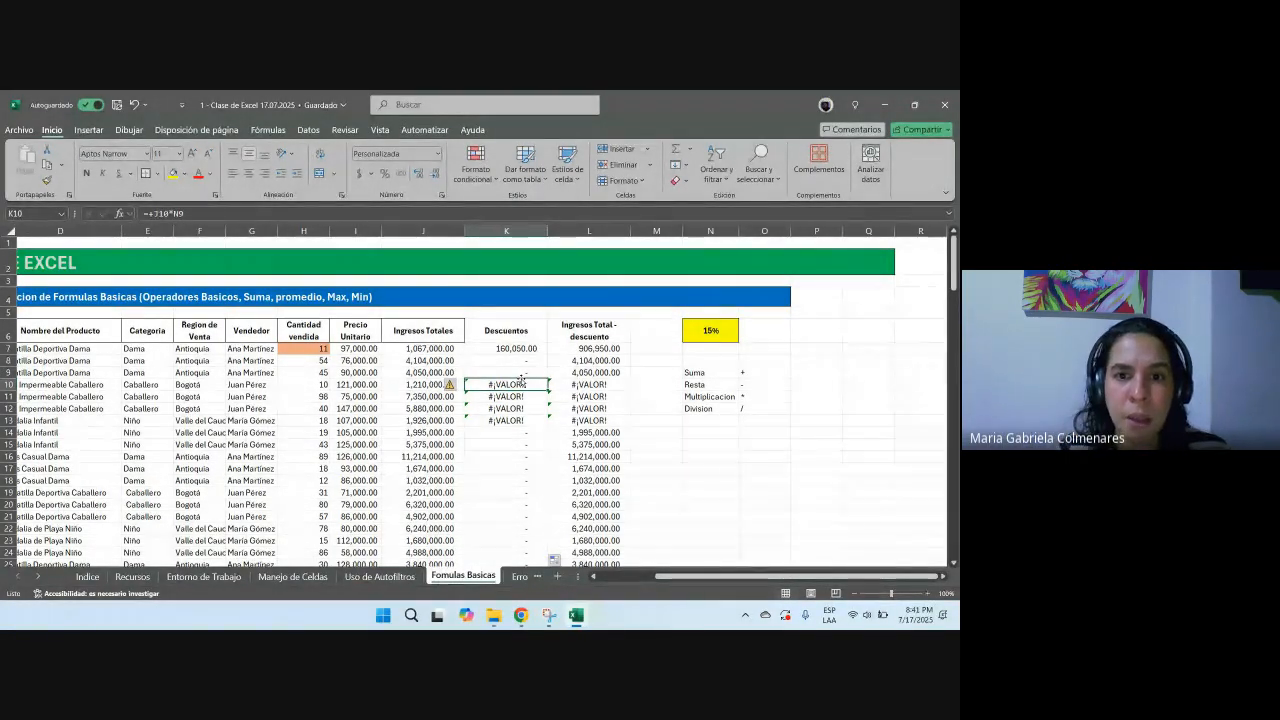
click(521, 376)
key(Up)
key(Up)
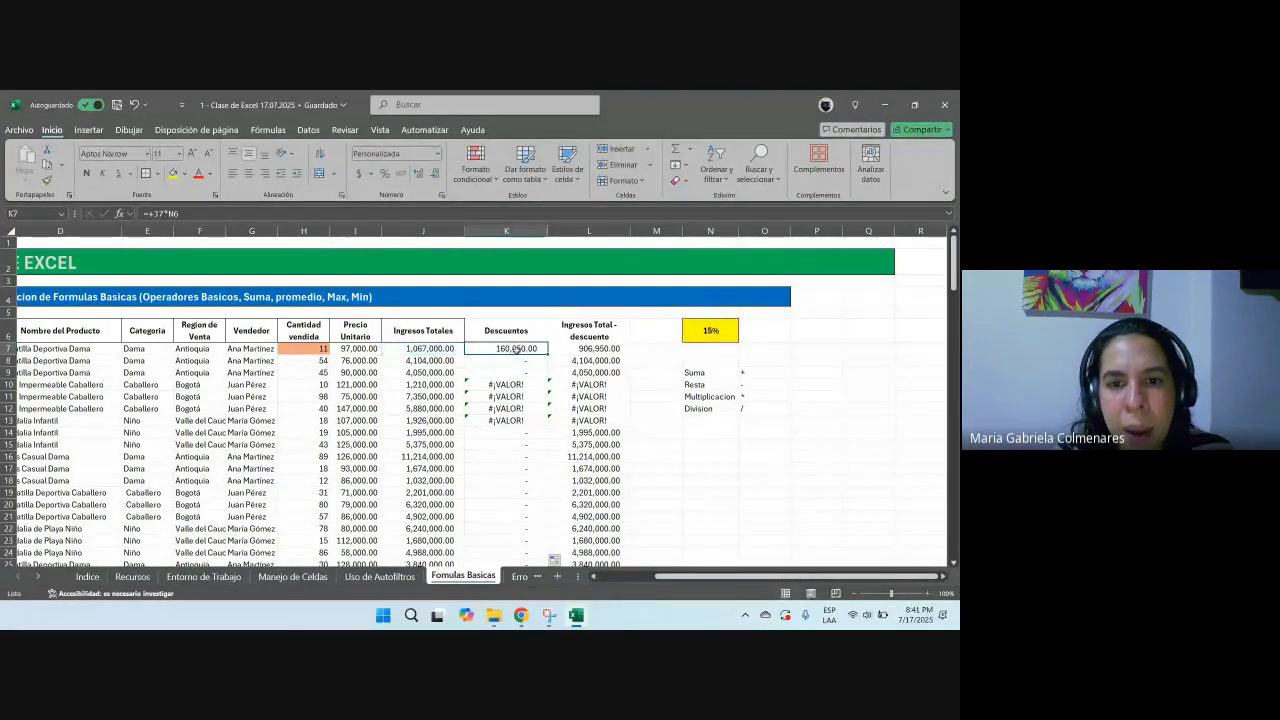
Step: Make K7's rate reference absolute again and refill the formula down the Descuentos column
double_click(517, 348)
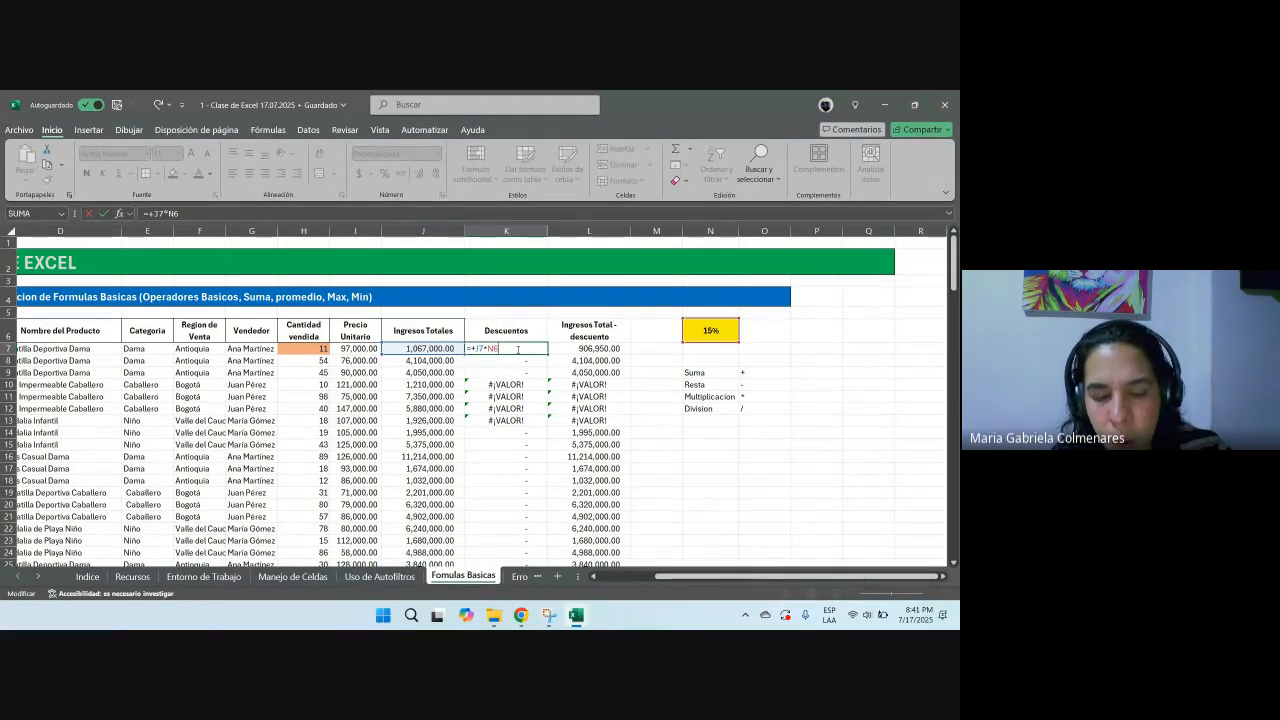
key(F4)
key(Return)
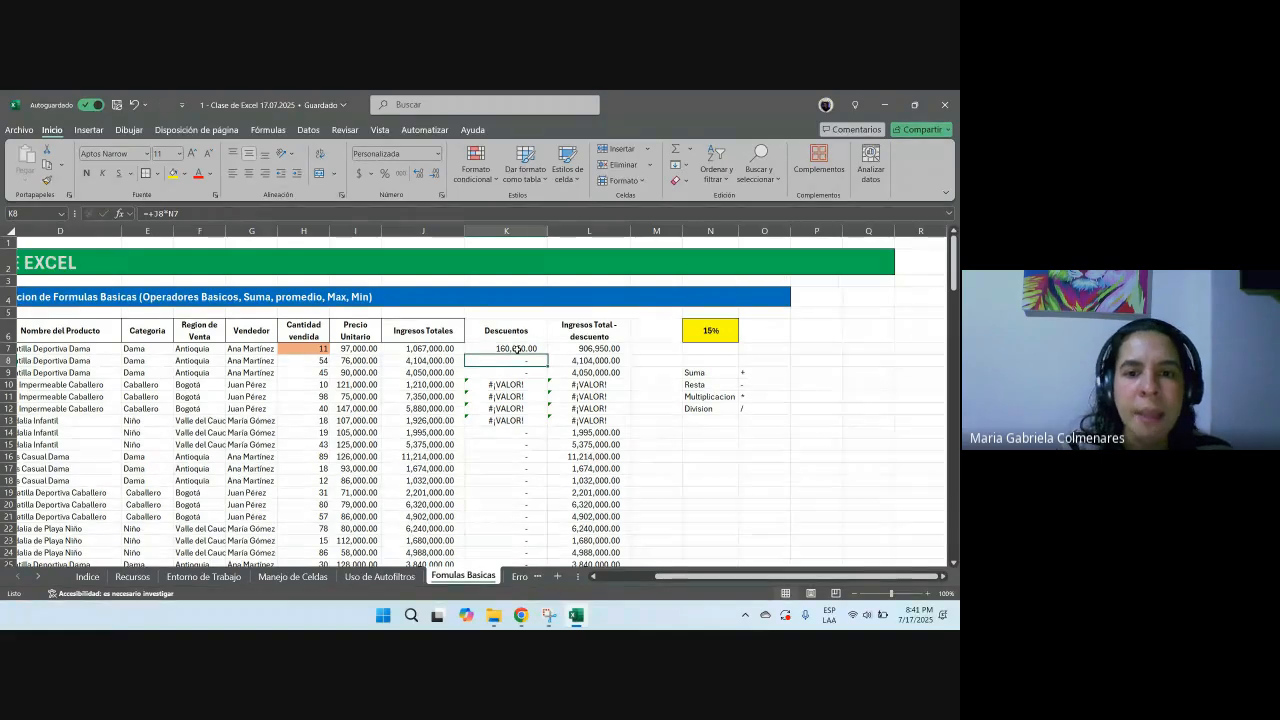
click(517, 349)
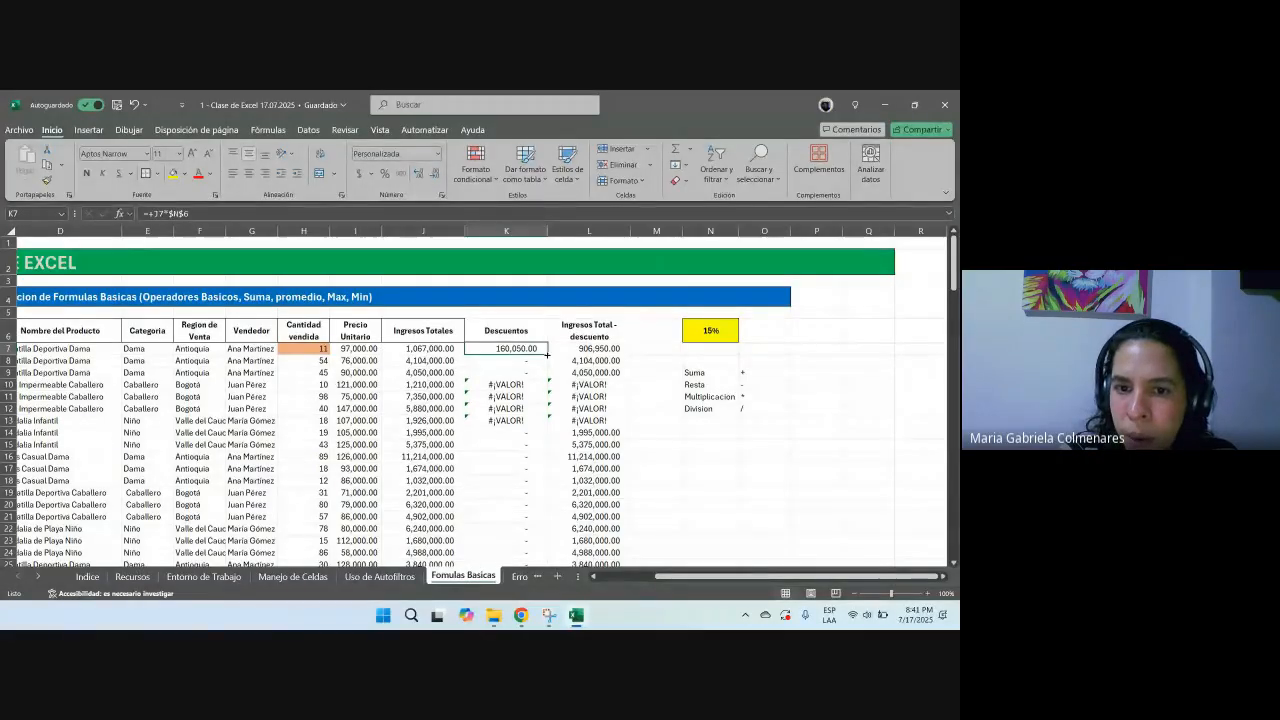
double_click(547, 354)
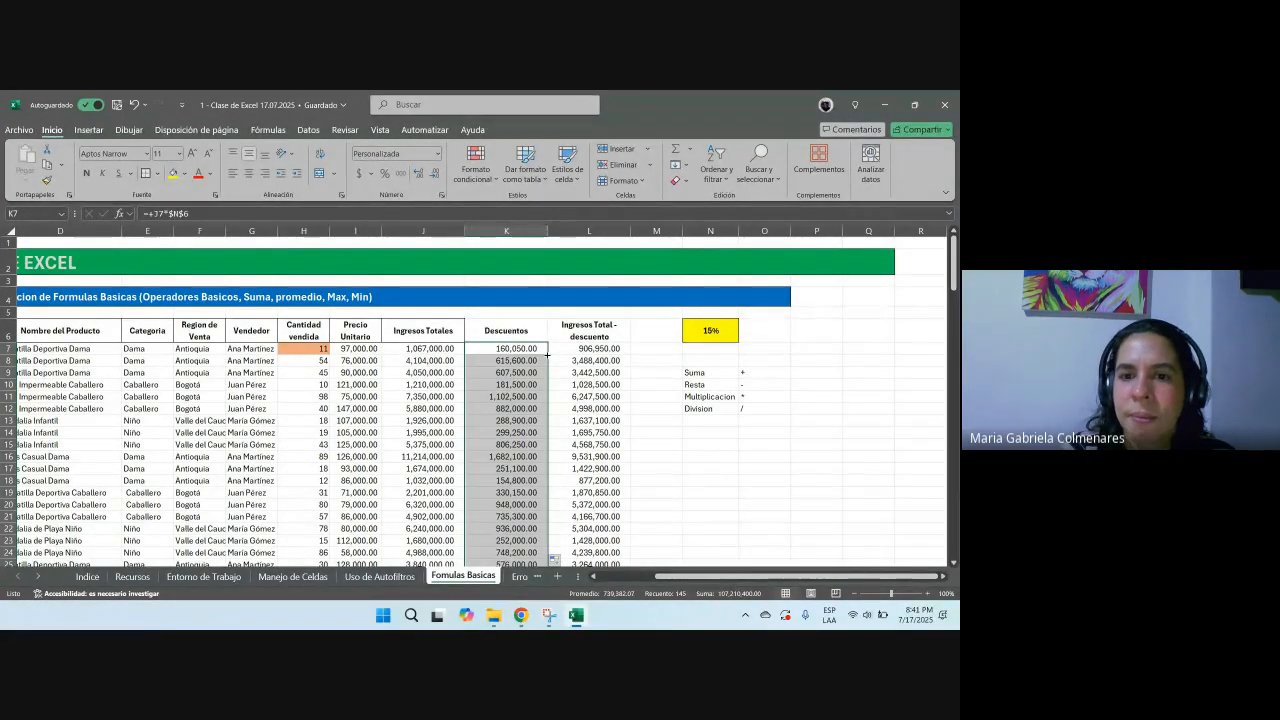
Step: Open L7's Ingresos Total - descuento formula to examine it
click(573, 349)
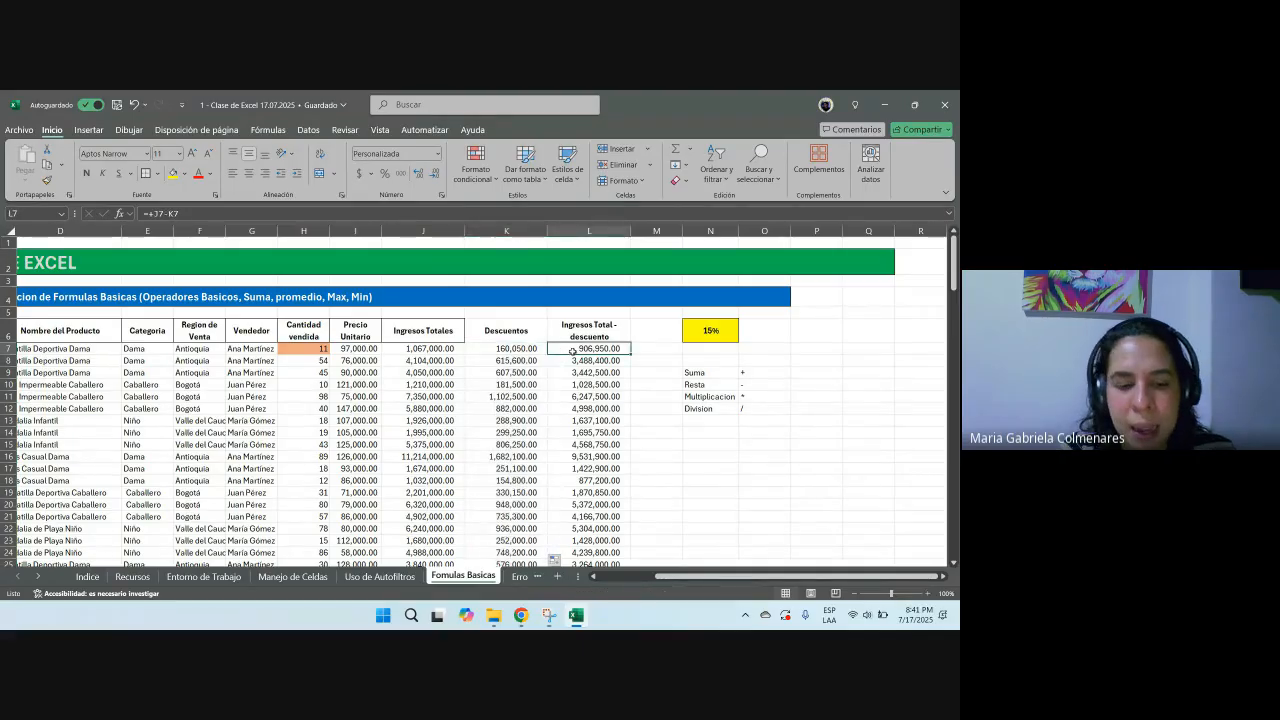
double_click(573, 349)
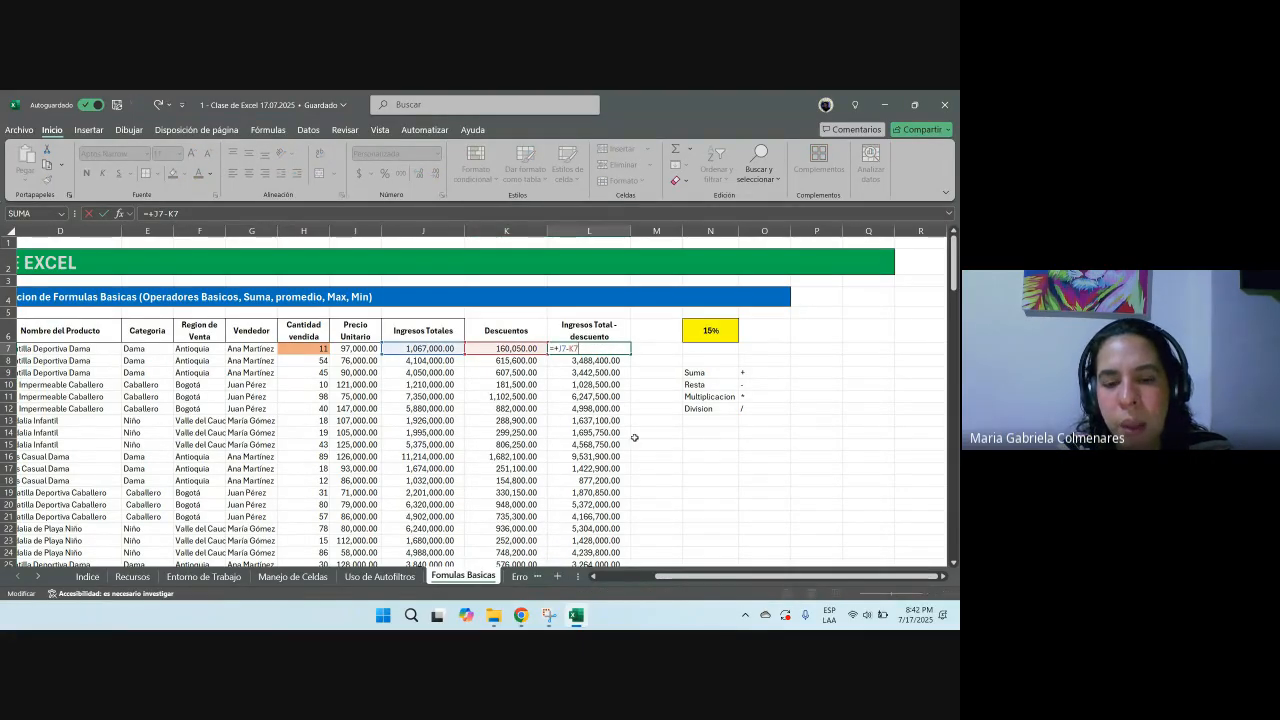
key(Escape)
mouse_move(521, 615)
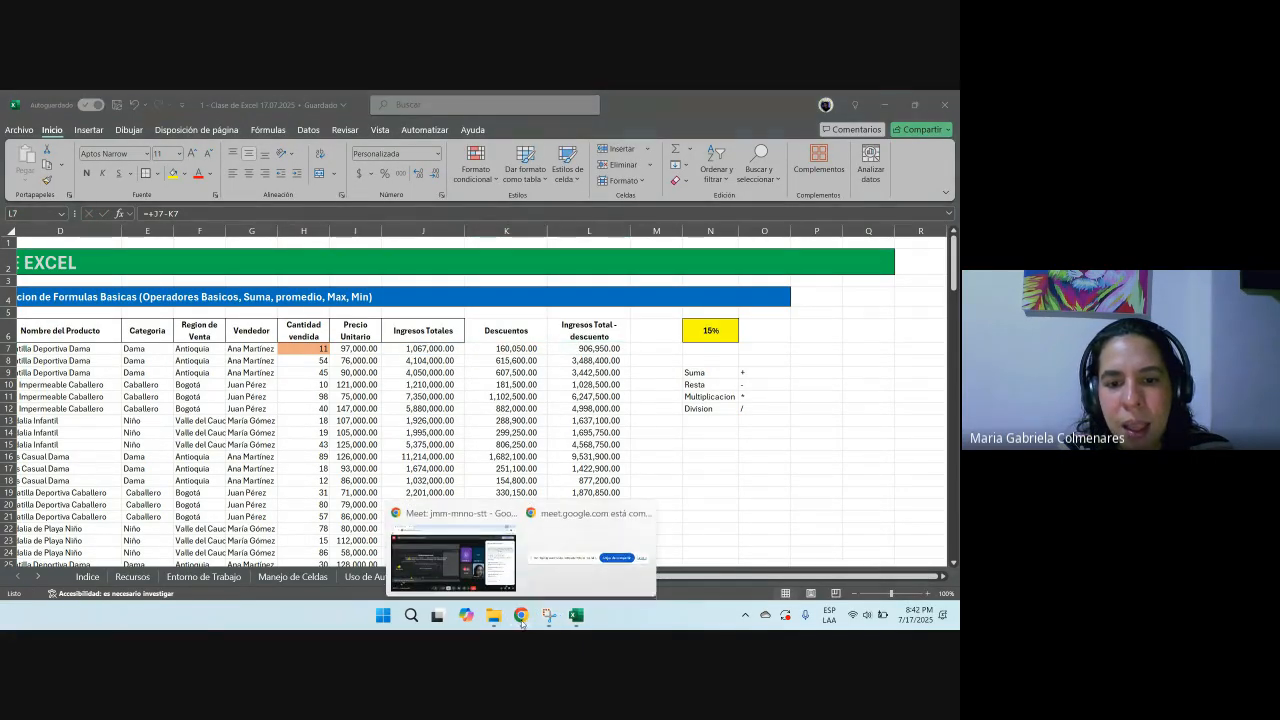
click(455, 550)
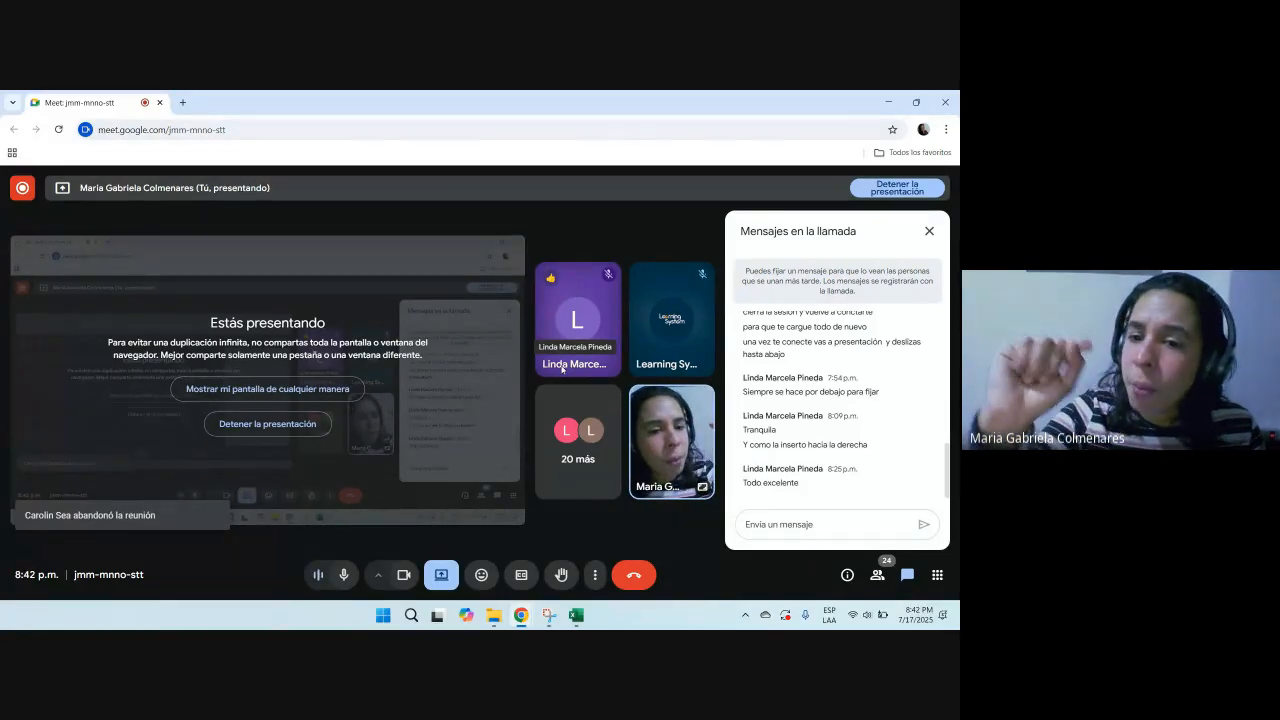
key(alt+Tab)
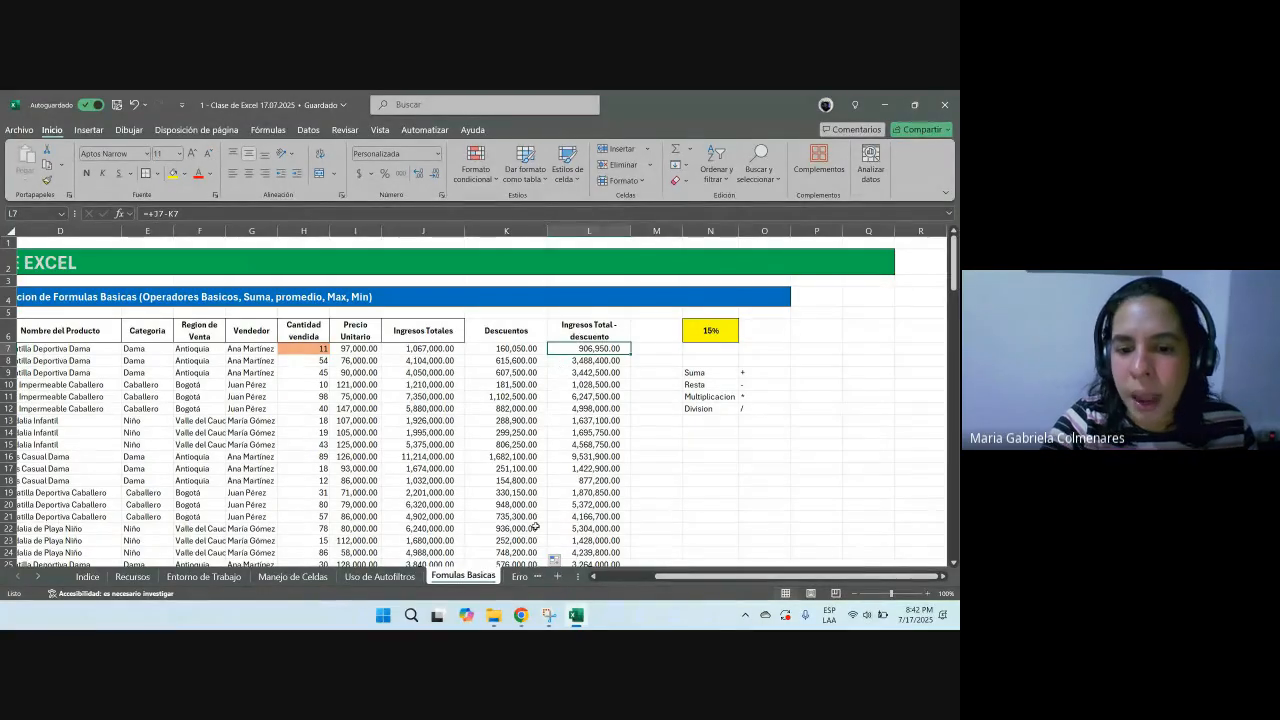
Step: Switch to the Errores comunes sheet
click(519, 576)
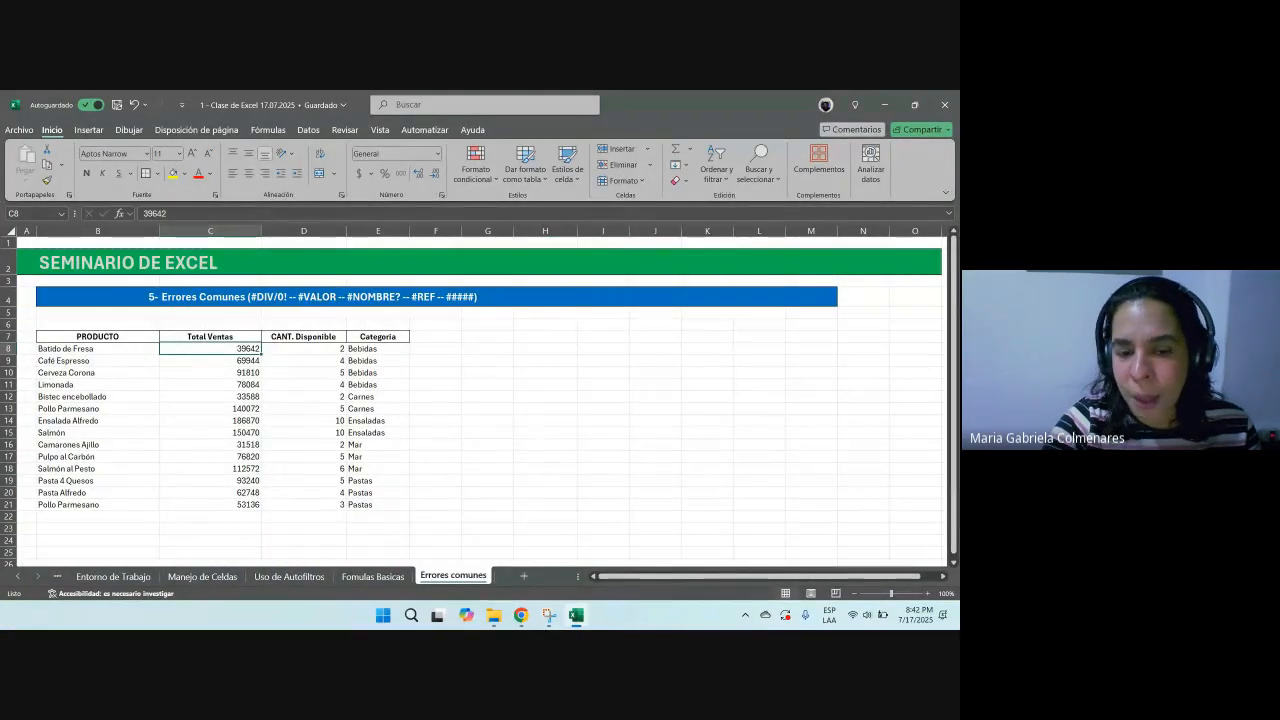
click(373, 576)
click(451, 576)
click(373, 373)
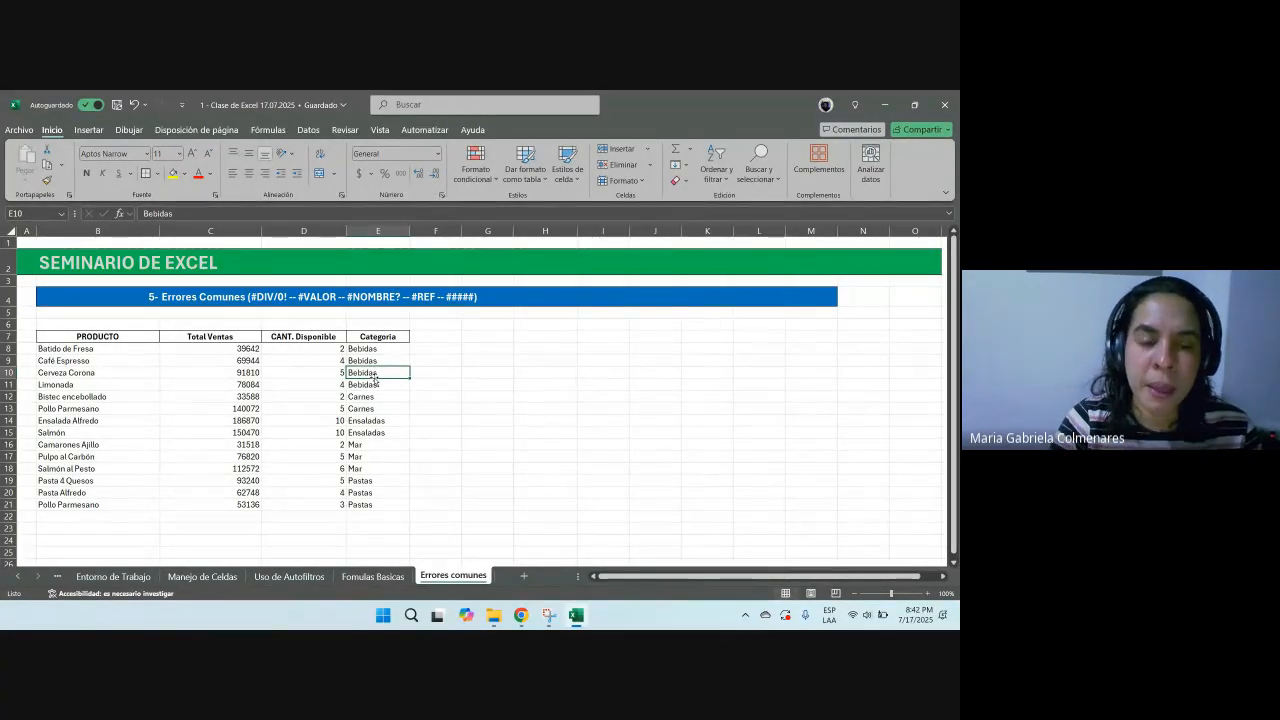
drag(221, 297, 76, 296)
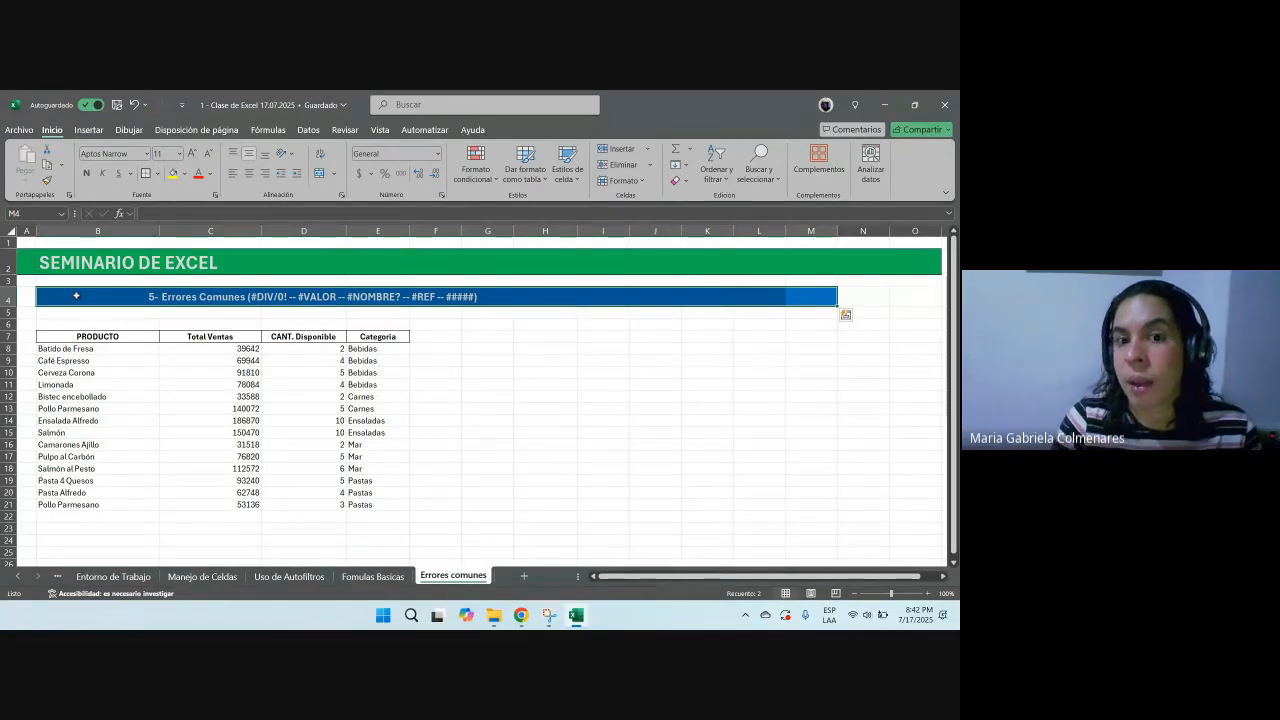
click(500, 322)
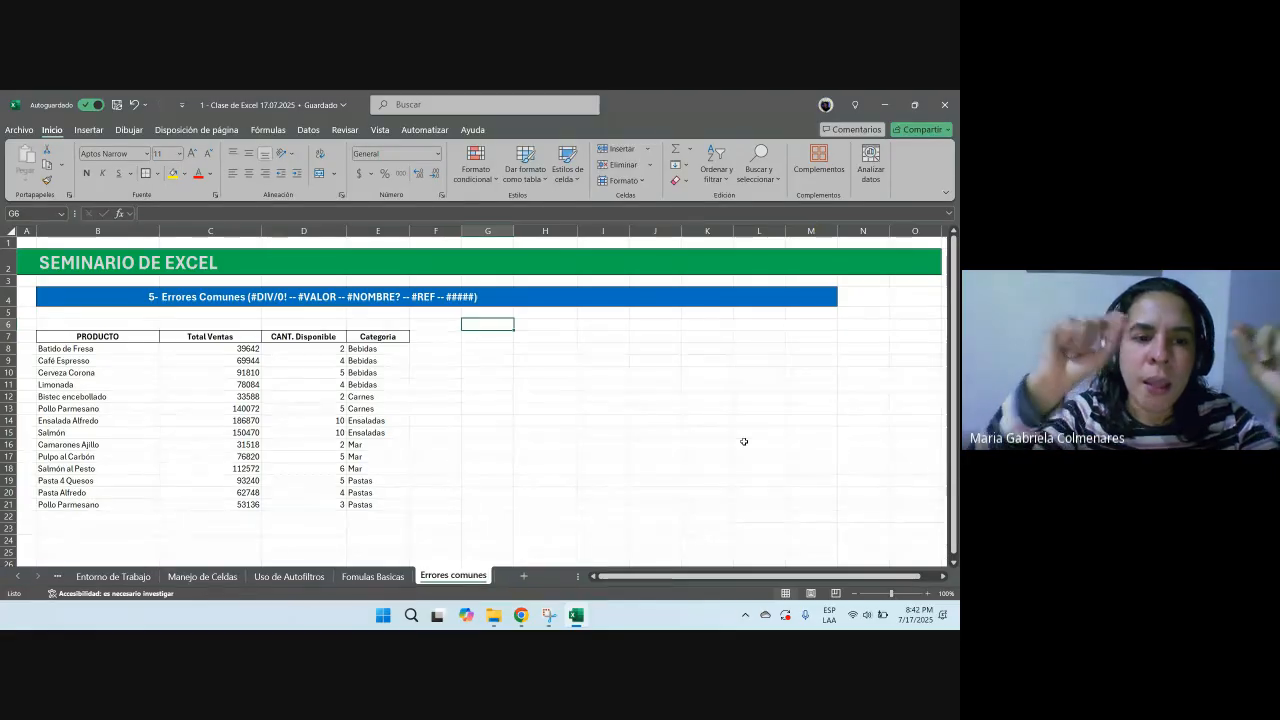
drag(140, 297, 746, 288)
click(546, 349)
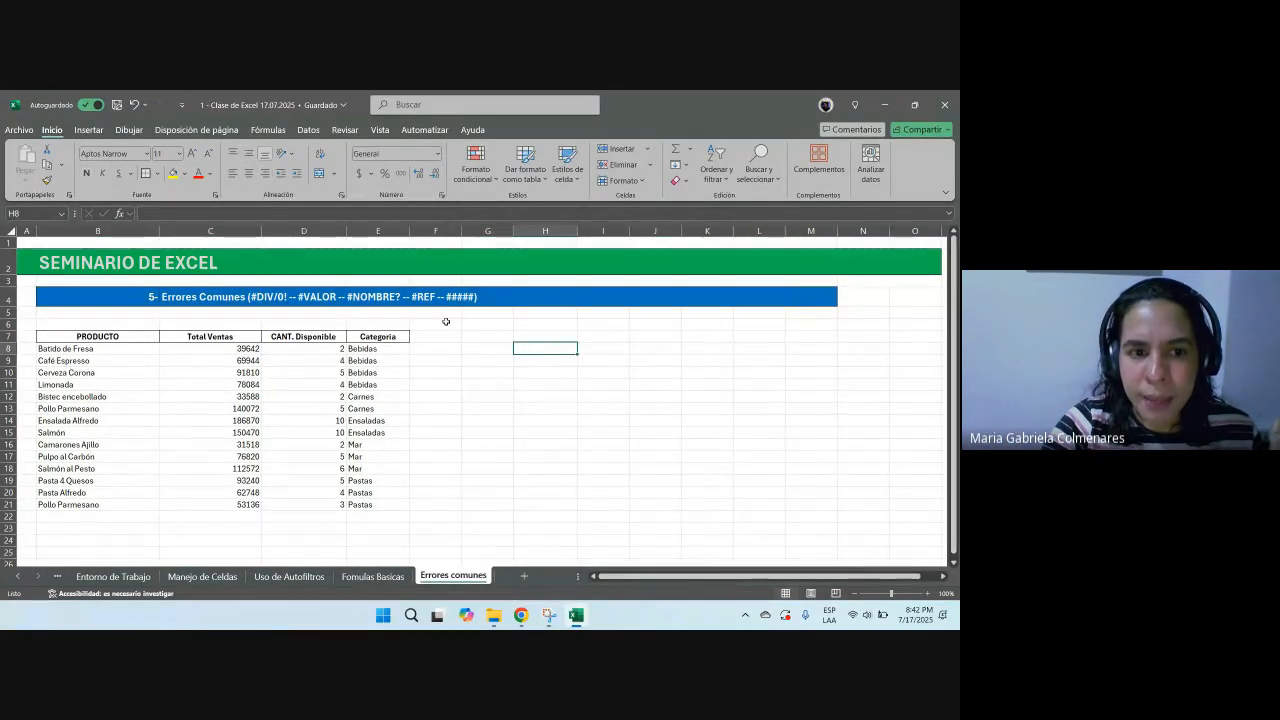
Step: Narrow column D and apply the thousands-separator number style to the Total Ventas and CANT. Disponible columns
drag(346, 231, 326, 231)
drag(215, 350, 240, 516)
click(400, 174)
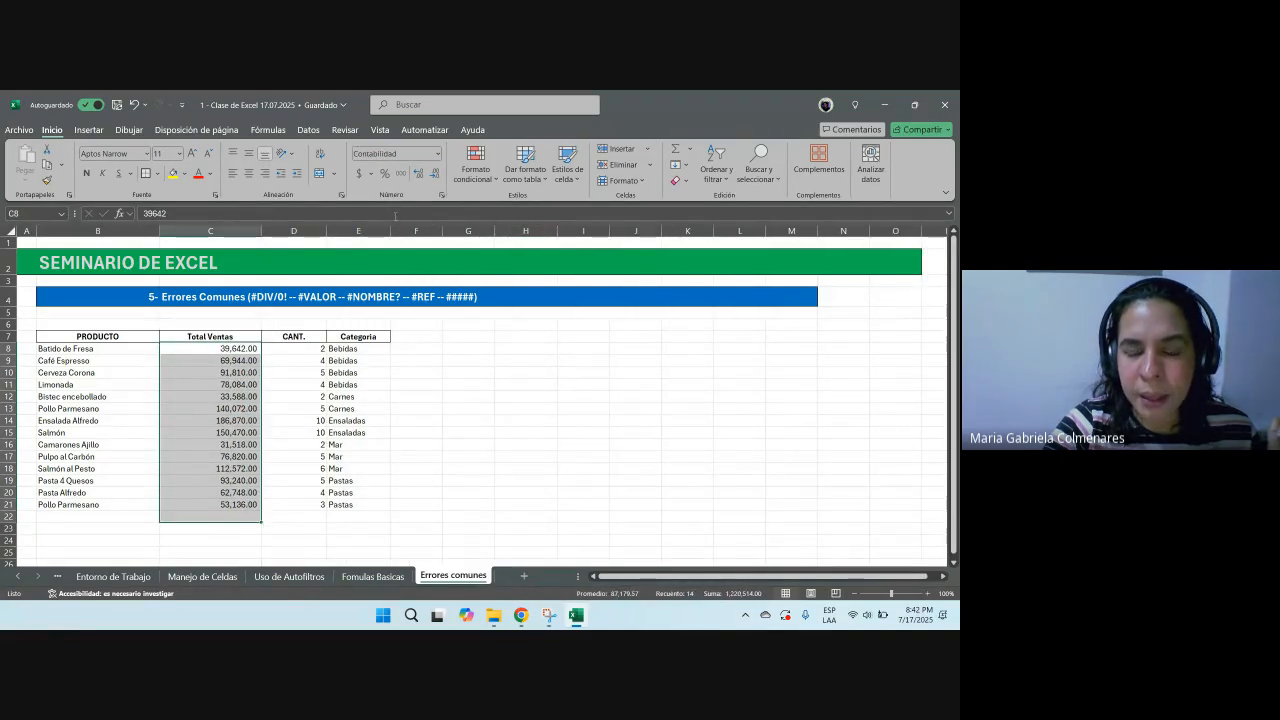
click(315, 234)
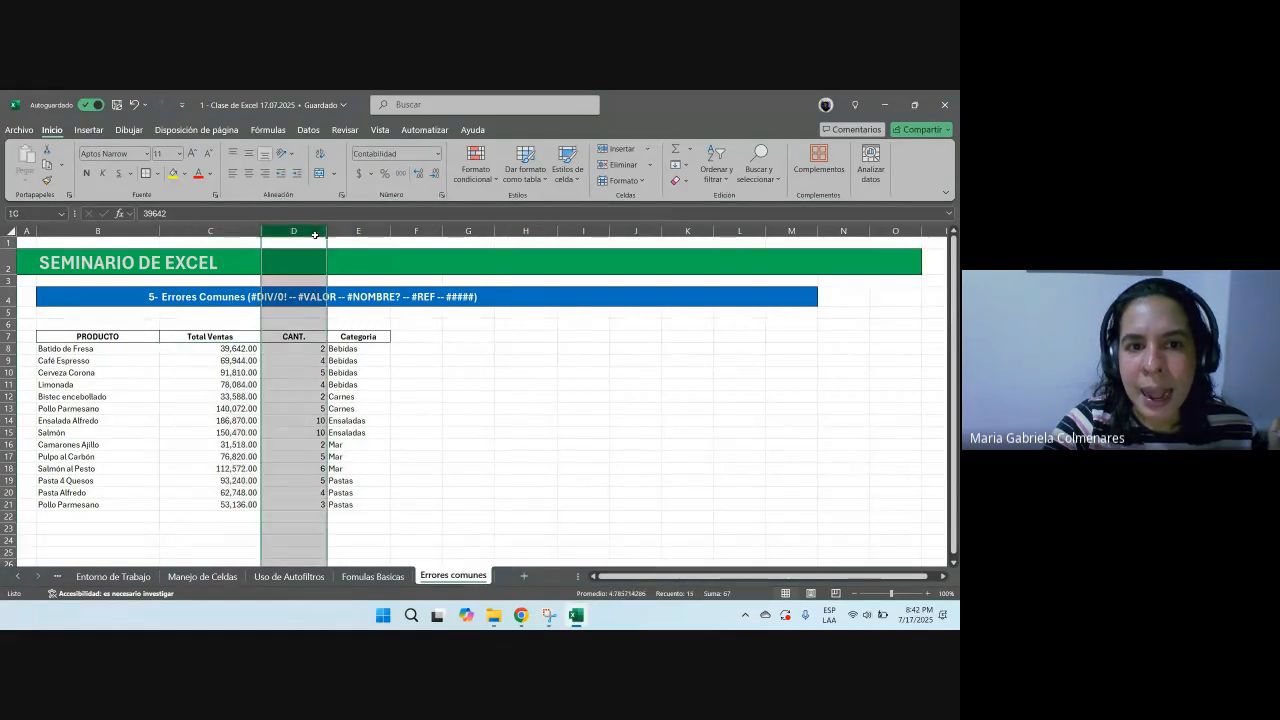
click(402, 174)
Step: Add the column header PRECIO DE VENTA in F7
click(406, 344)
text(P)
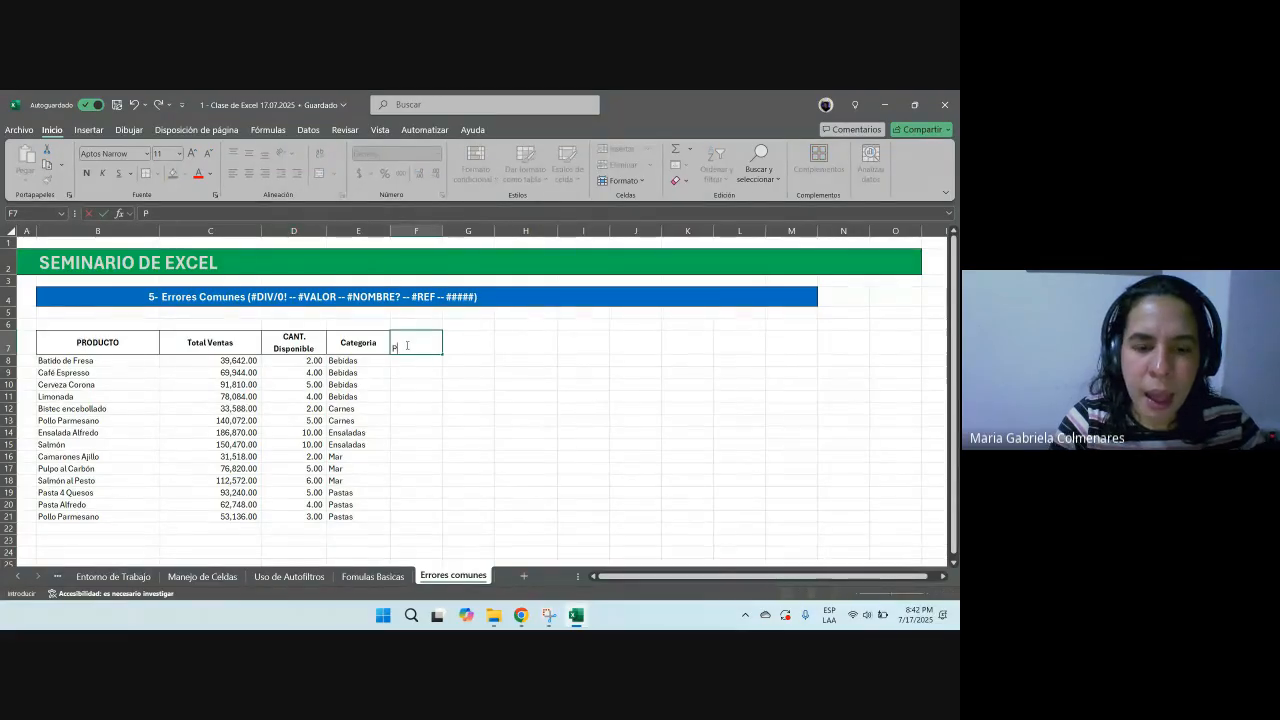
text(RECIO DE VENTA)
key(Return)
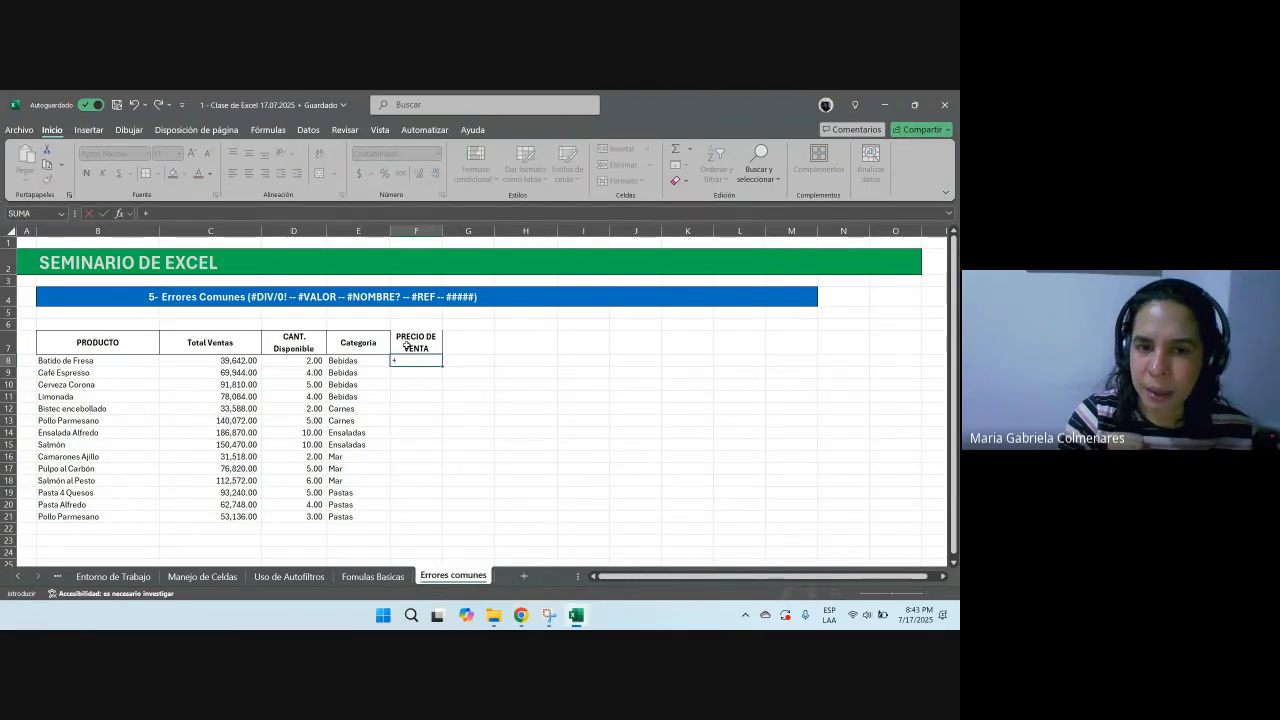
Step: Enter a formula in F8 dividing Total Ventas C8 by CANT. Disponible D8
click(202, 362)
text(/)
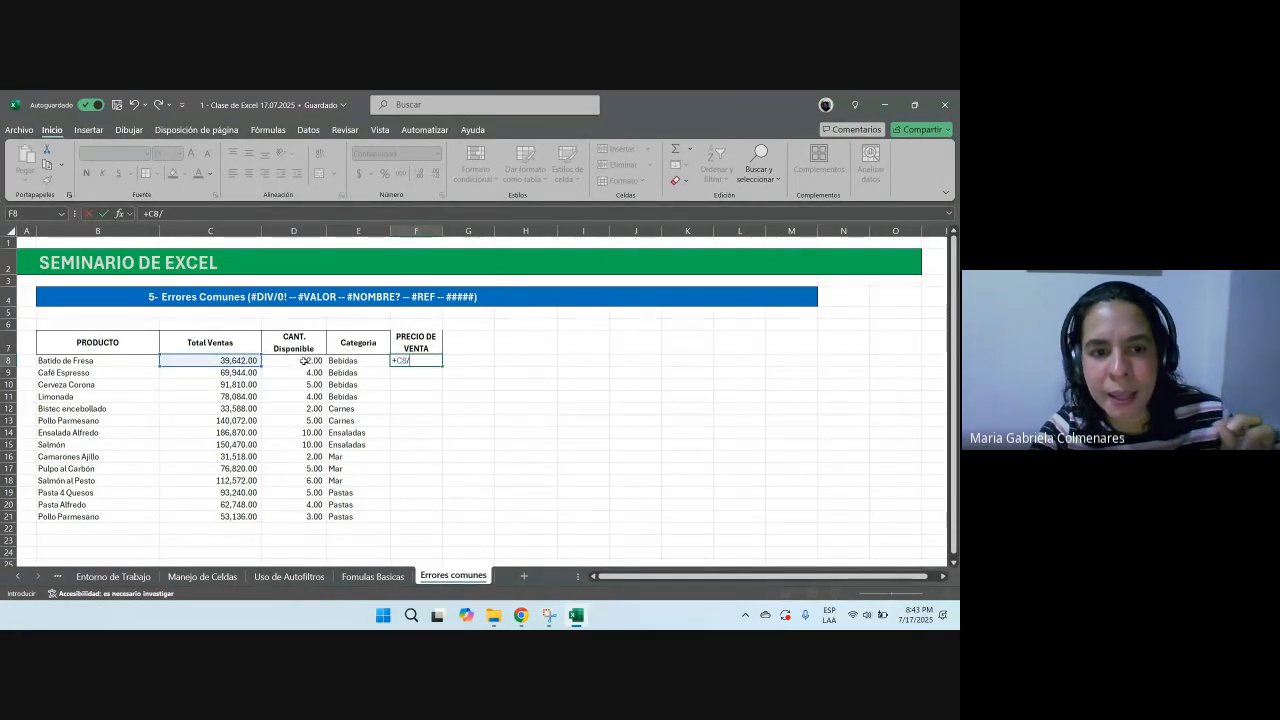
click(305, 360)
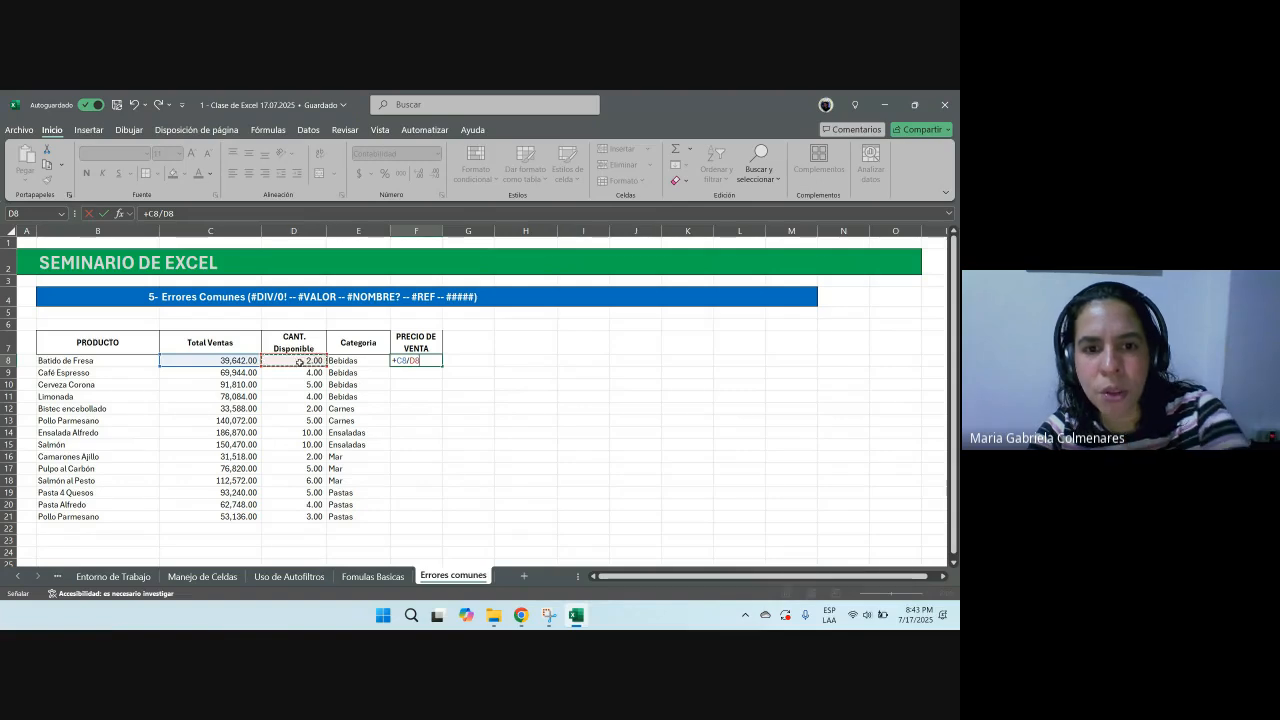
key(Return)
Step: Fill the F8 price formula down the PRECIO DE VENTA column through row 21
click(427, 360)
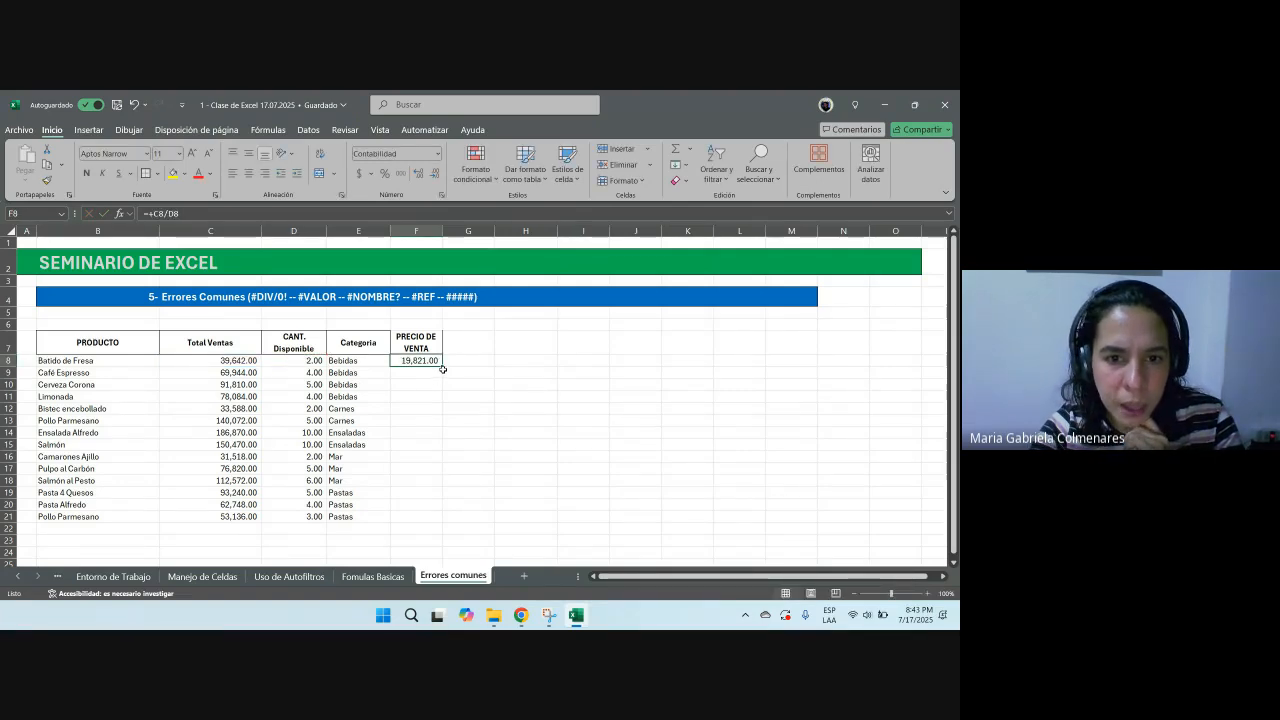
double_click(442, 368)
drag(416, 360, 414, 516)
click(418, 480)
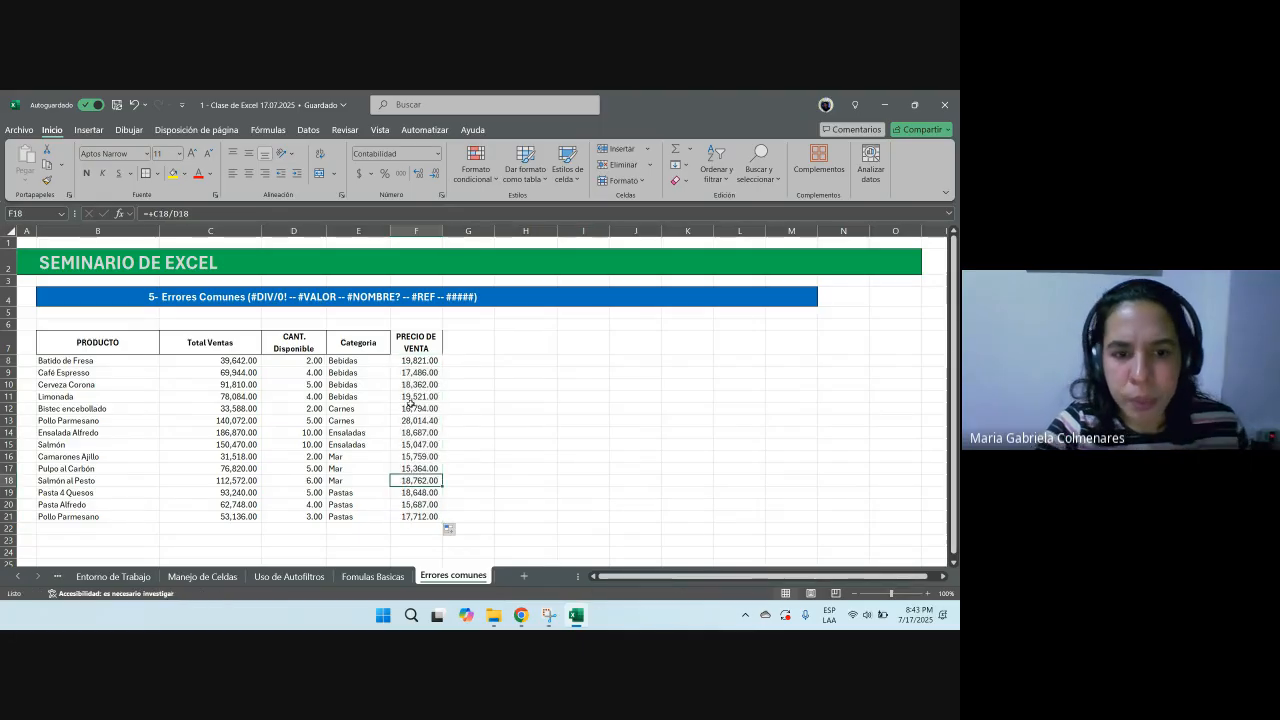
Step: Set Limonada's CANT. Disponible in D11 to 0 to demonstrate a division-by-zero error
click(286, 398)
text(0)
key(Right)
key(Right)
key(Right)
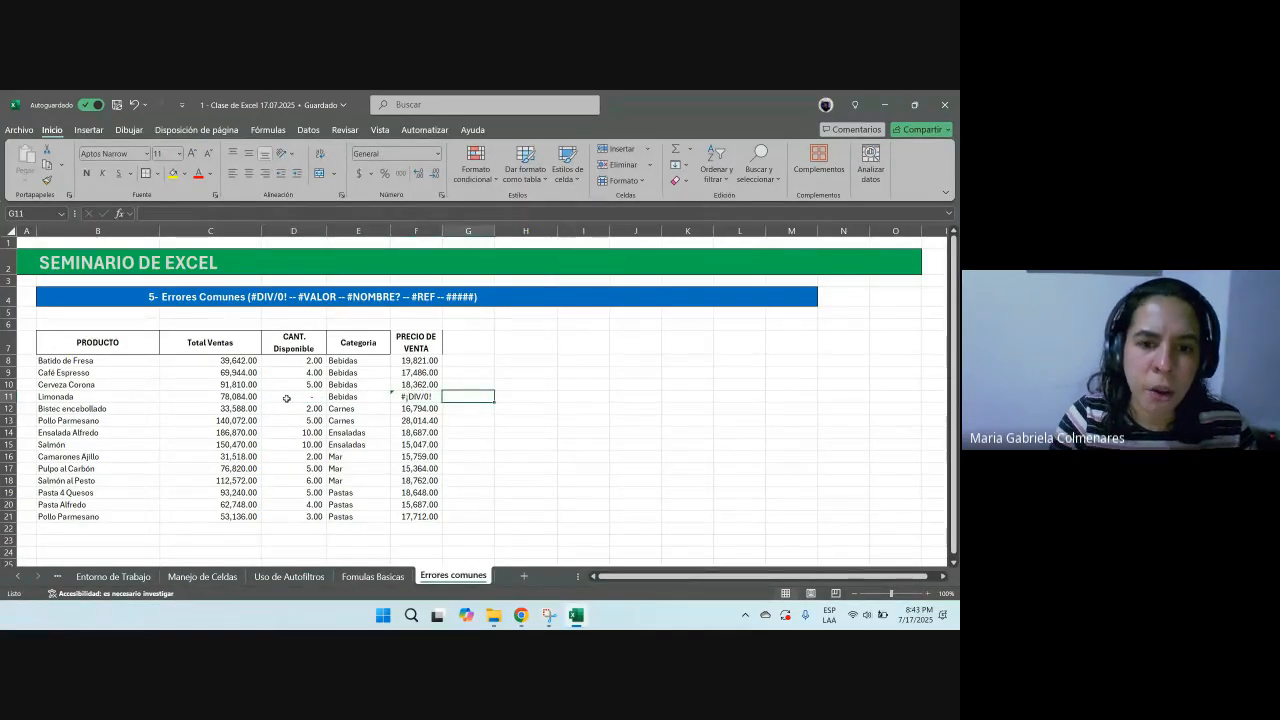
Step: Copy the error cell F11 and paste it into H9 as a label for the error
key(Left)
key(ctrl+c)
key(Right)
key(Right)
key(Up)
key(Up)
key(ctrl+v)
Step: Write the explanation NO SE PUEDE DIVIDIR POR CERO in I9
key(Right)
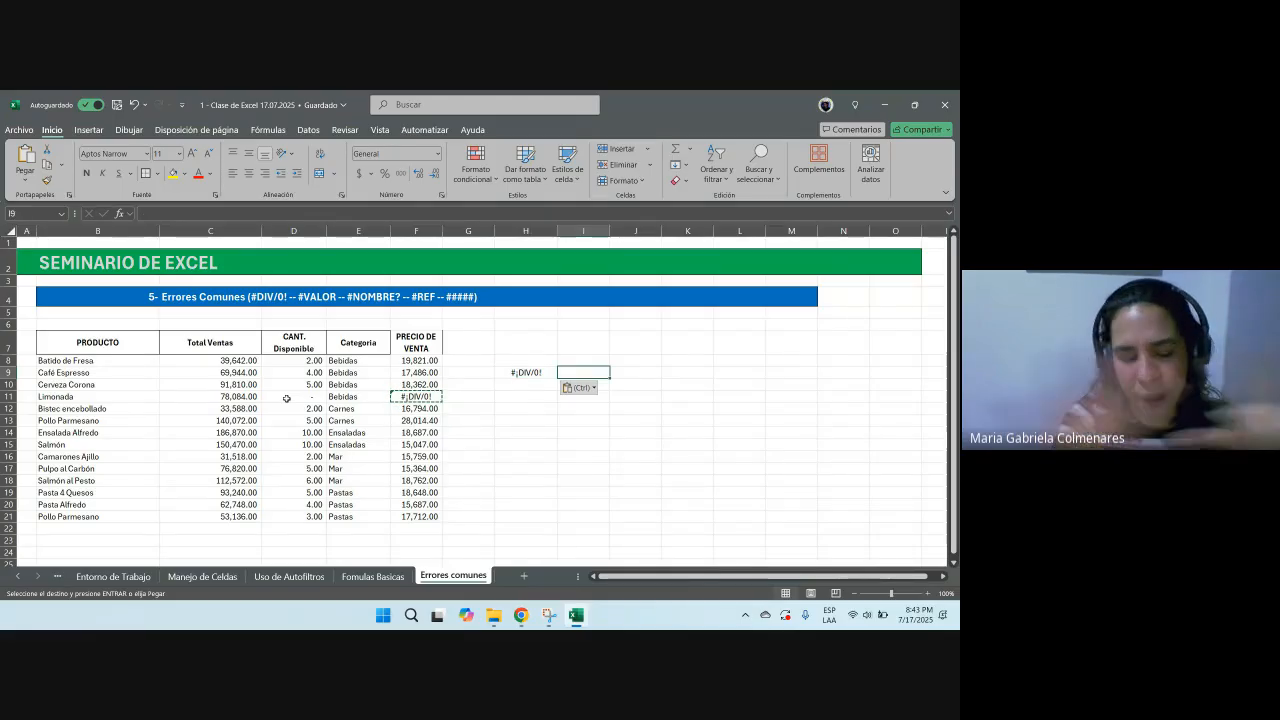
text(N)
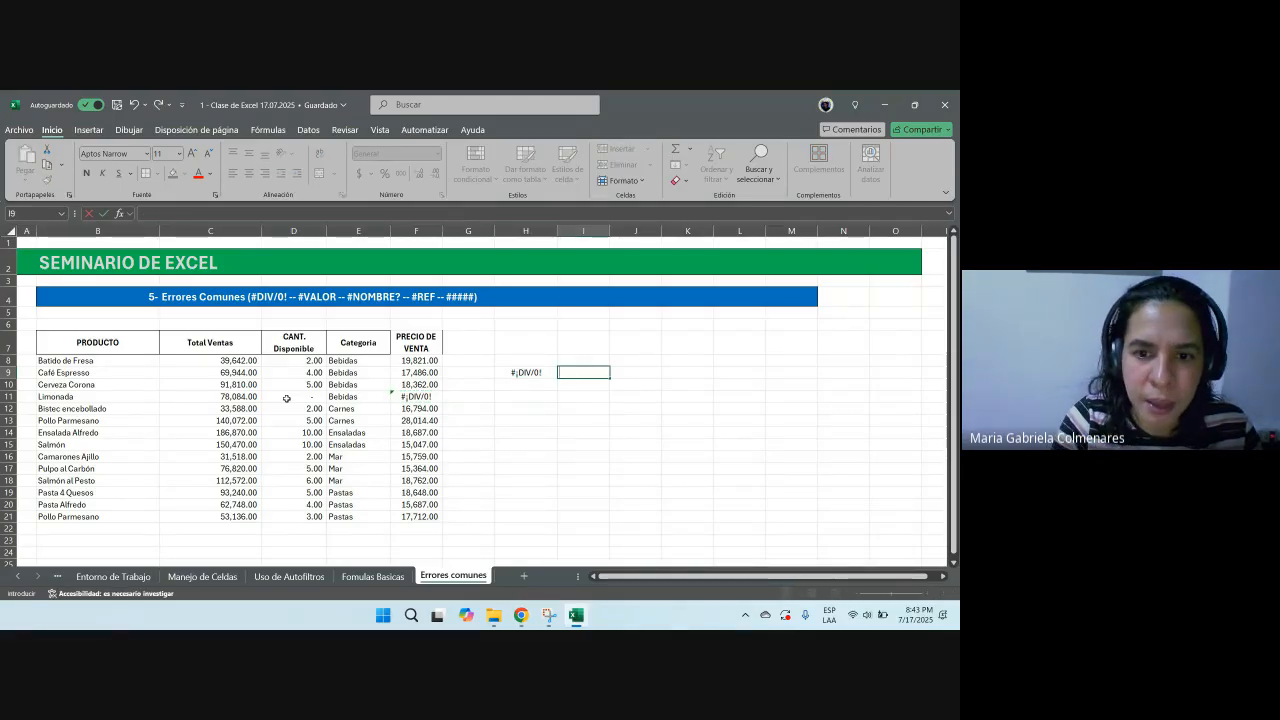
key(BackSpace)
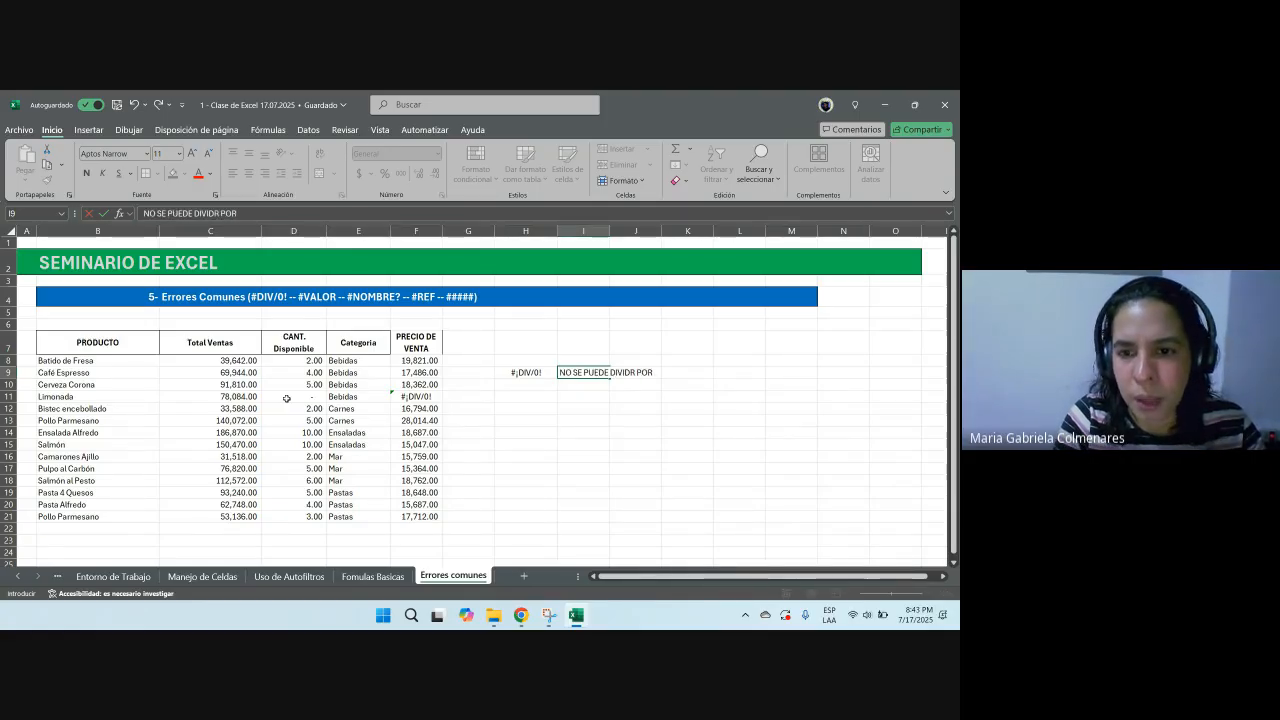
key(BackSpace)
key(BackSpace)
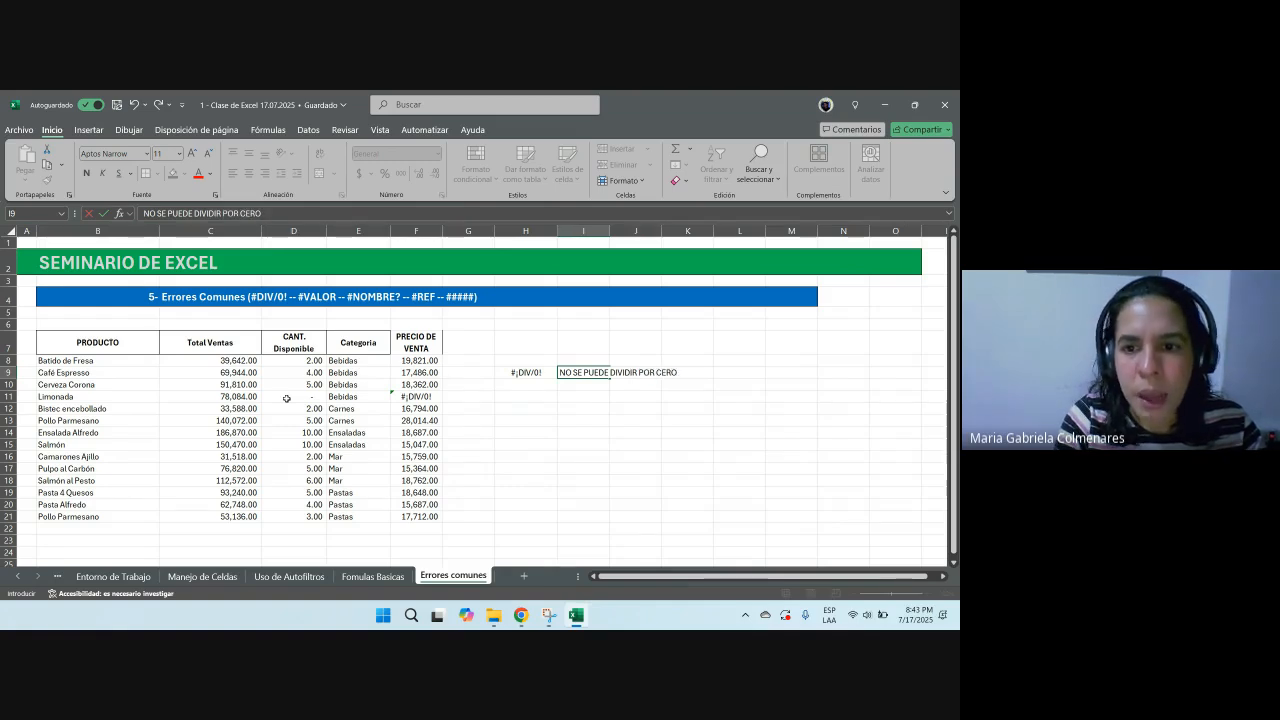
text(O)
key(Return)
Step: Set Limonada's CANT. Disponible in D11 to 3
key(Down)
key(Down)
key(Left)
key(Left)
key(Left)
key(Left)
key(Up)
key(Left)
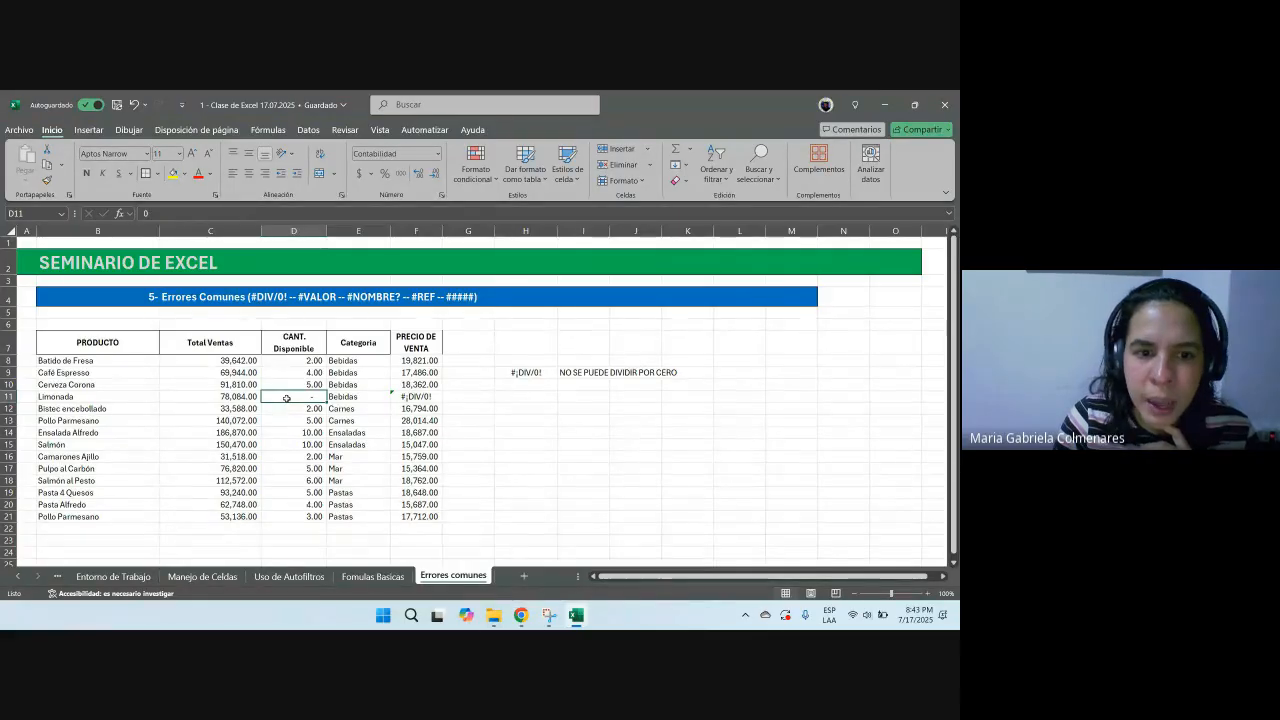
text(3)
key(Return)
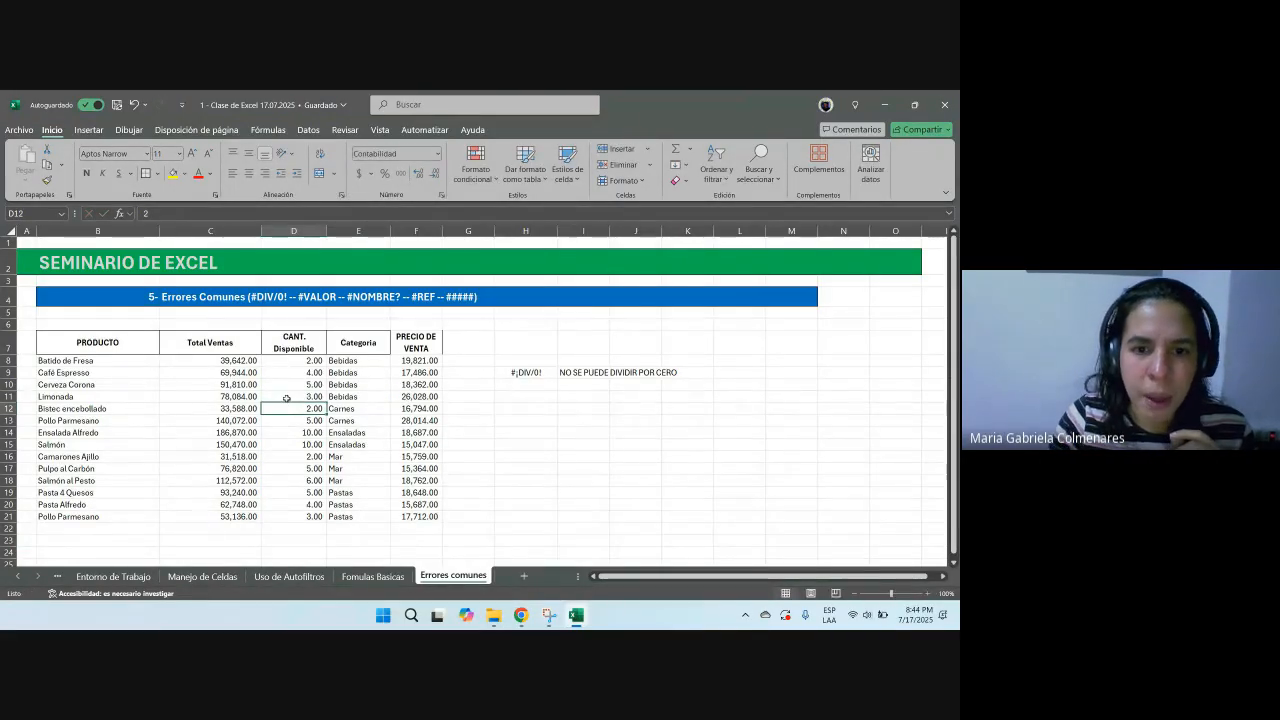
Step: Highlight the price cell F11 in yellow and set Limonada's quantity in D11 back to 0
key(Up)
key(Right)
key(Right)
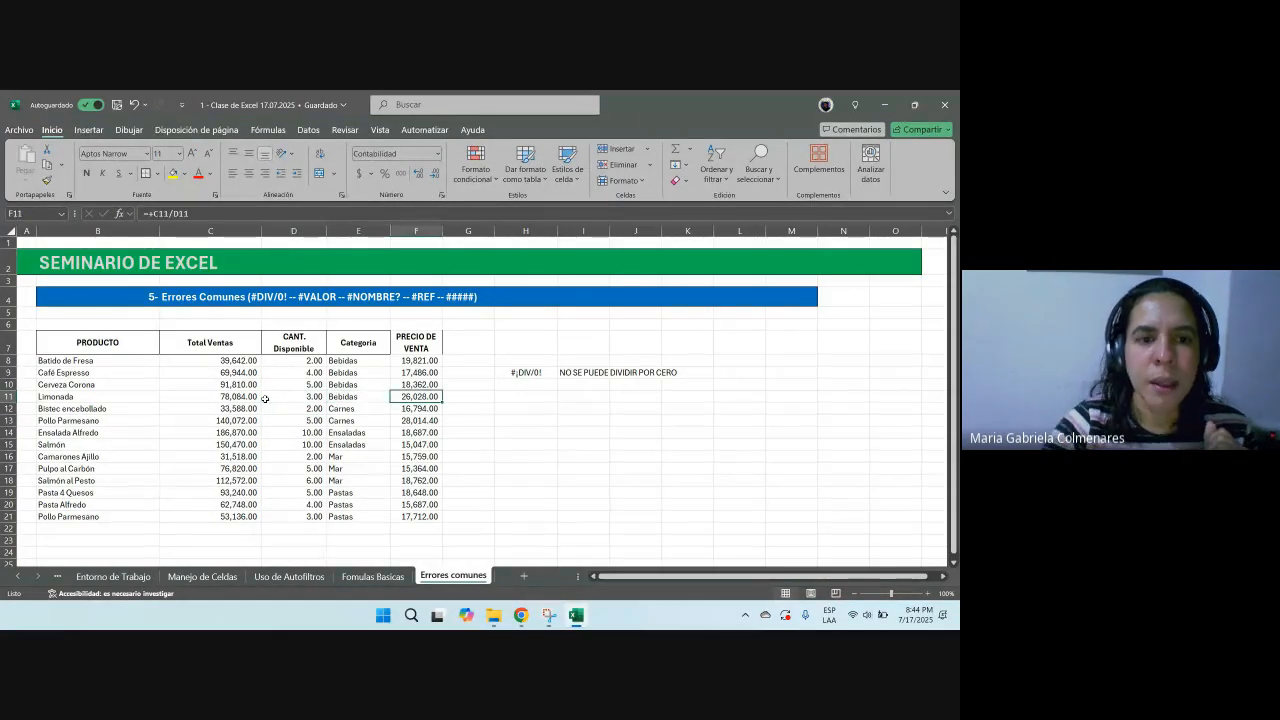
click(172, 173)
click(289, 394)
text(0)
key(Return)
Step: Move the #DIV/0! label and explanation from H9:I9 down to row 11 beside the error
click(552, 372)
drag(556, 372, 598, 376)
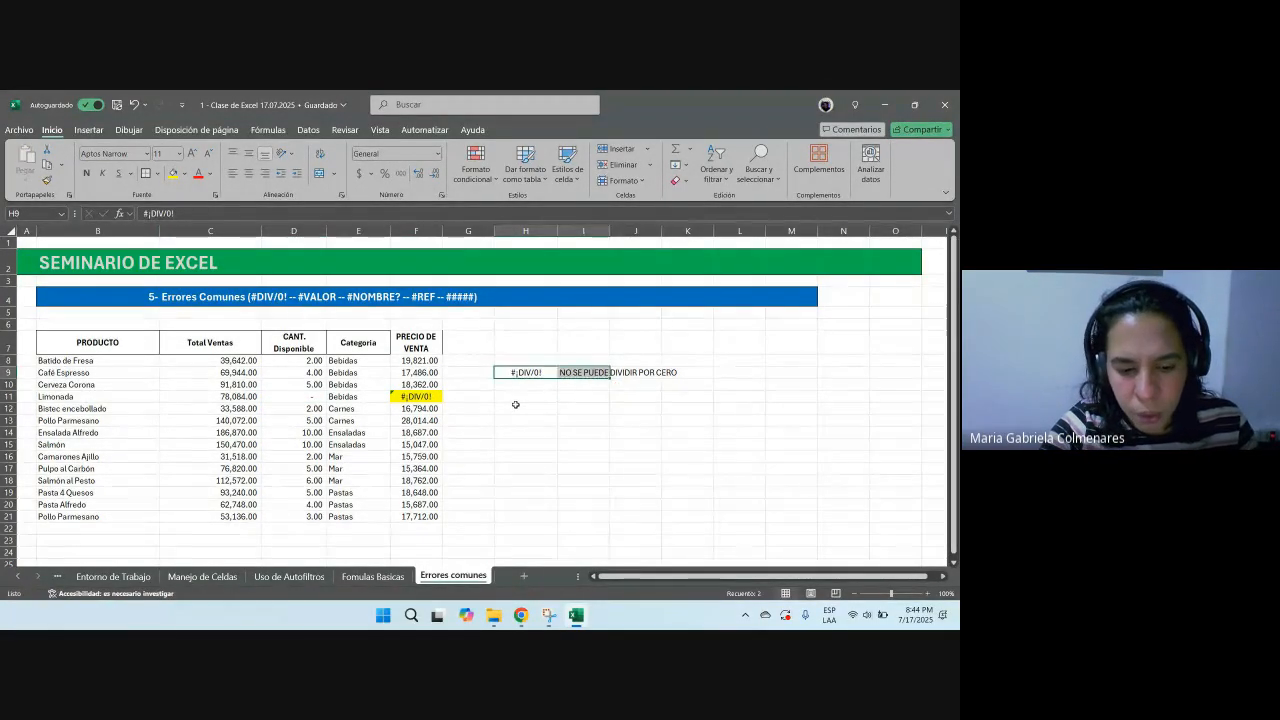
drag(515, 378, 515, 402)
click(621, 430)
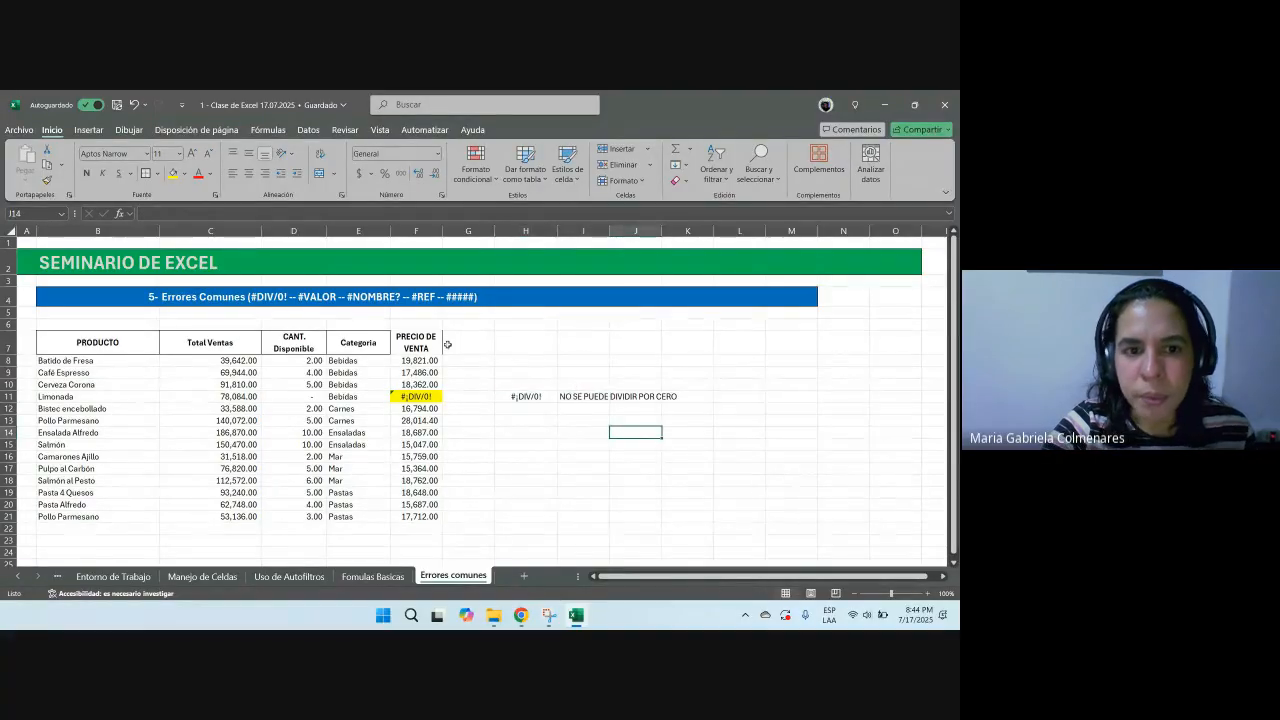
Step: Enter the letter L as Pollo Parmesano's quantity in D13 to demonstrate a text-operation error
click(318, 298)
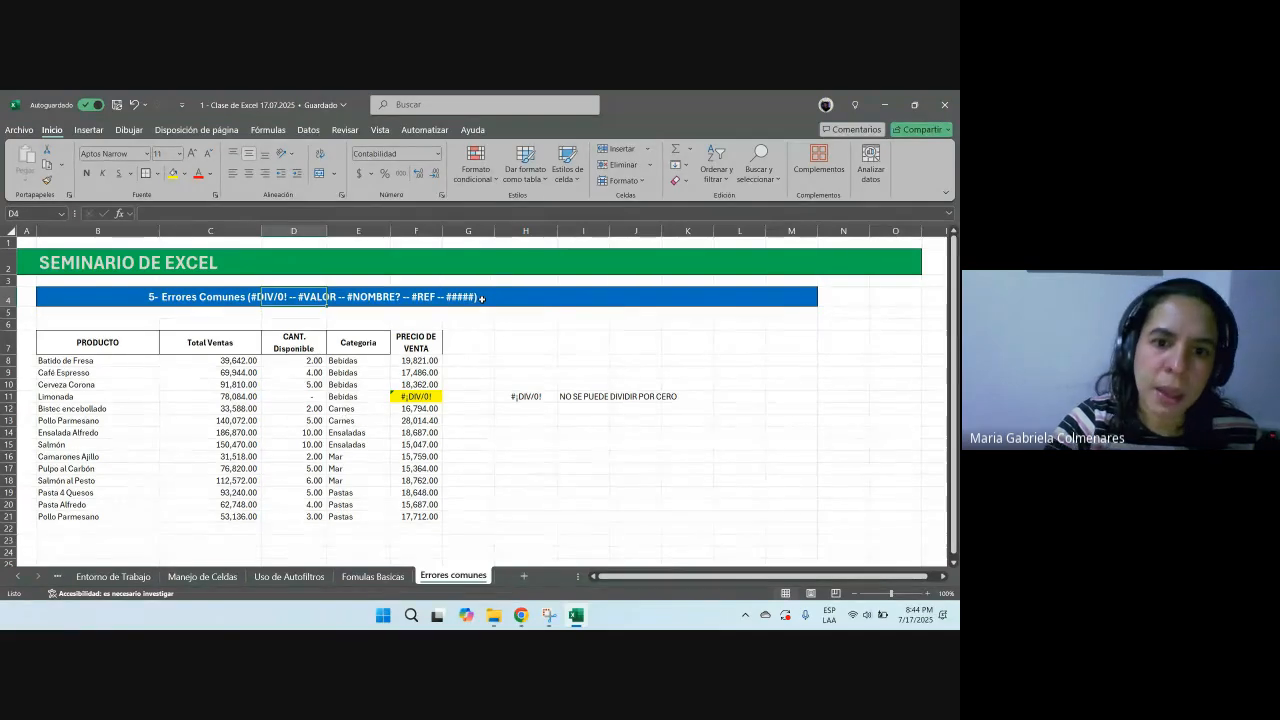
click(292, 421)
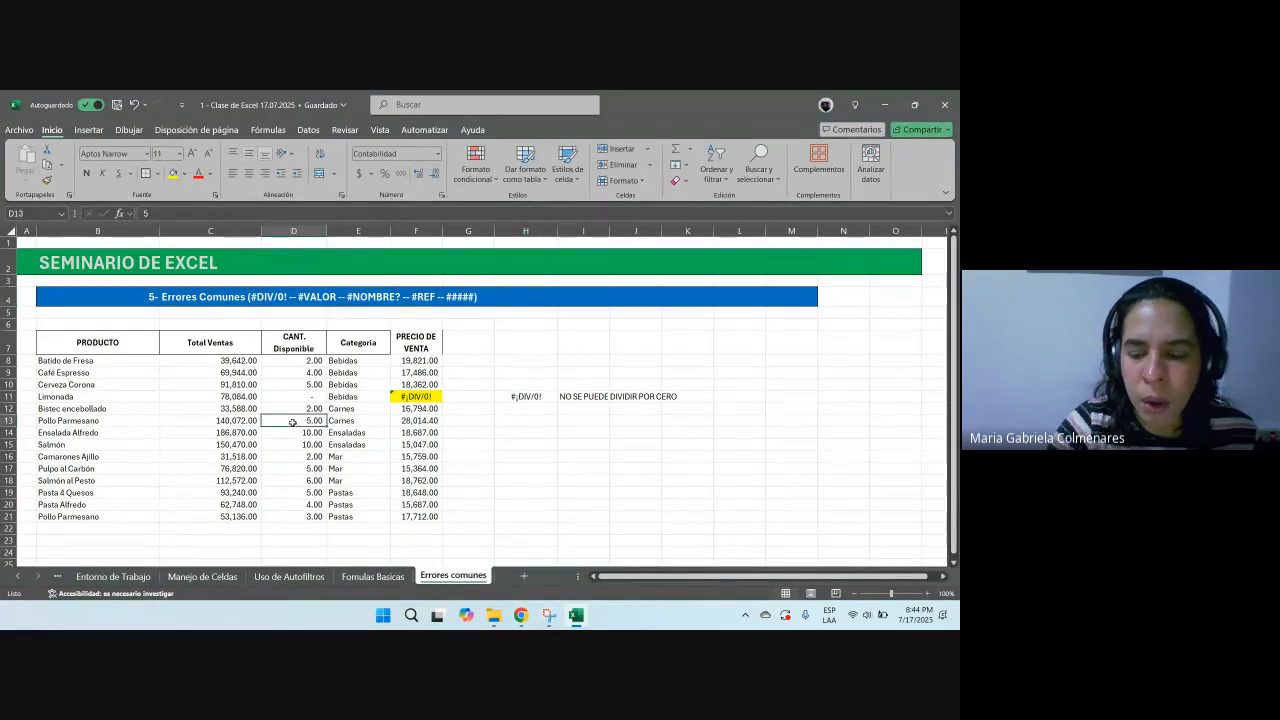
text(L)
key(Return)
Step: Copy the error cell F13 and paste it into H13 as a label
key(Up)
key(Right)
key(Right)
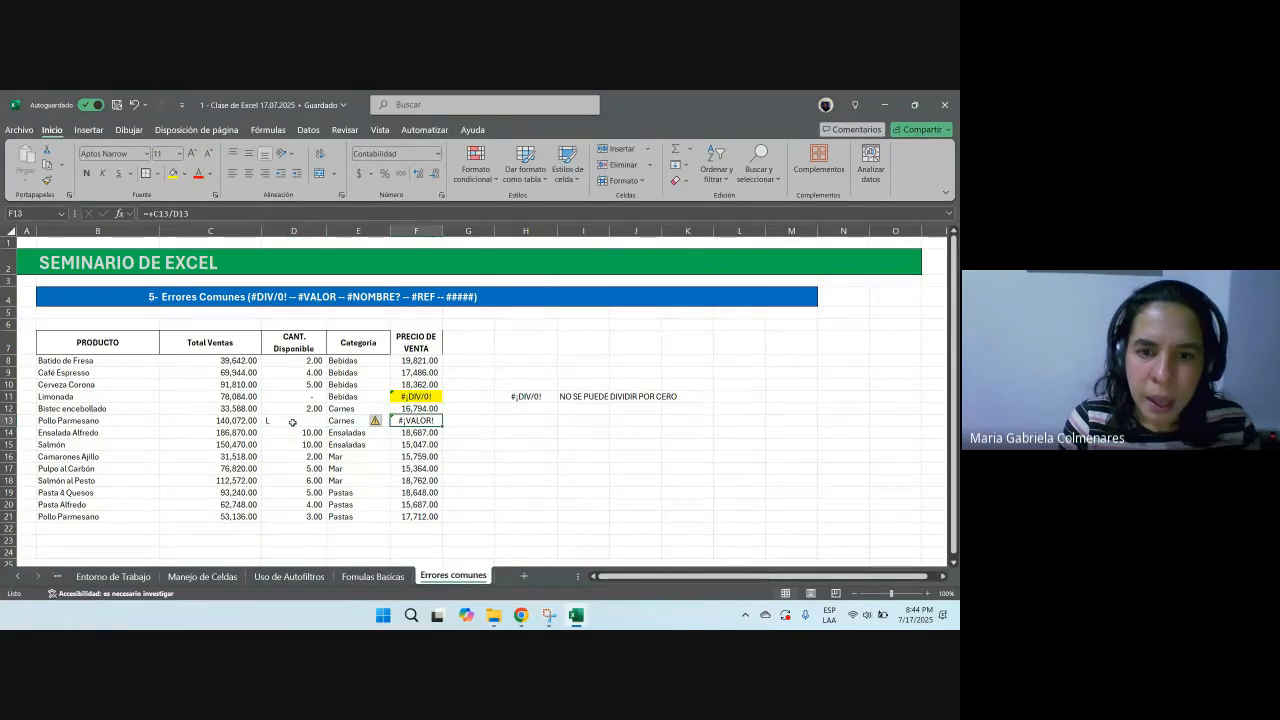
key(ctrl+c)
key(Right)
key(Right)
key(ctrl+v)
Step: Write the explanation TRATA DE HACER UNA OPERACIÓN CON TEXTO in I13
key(Right)
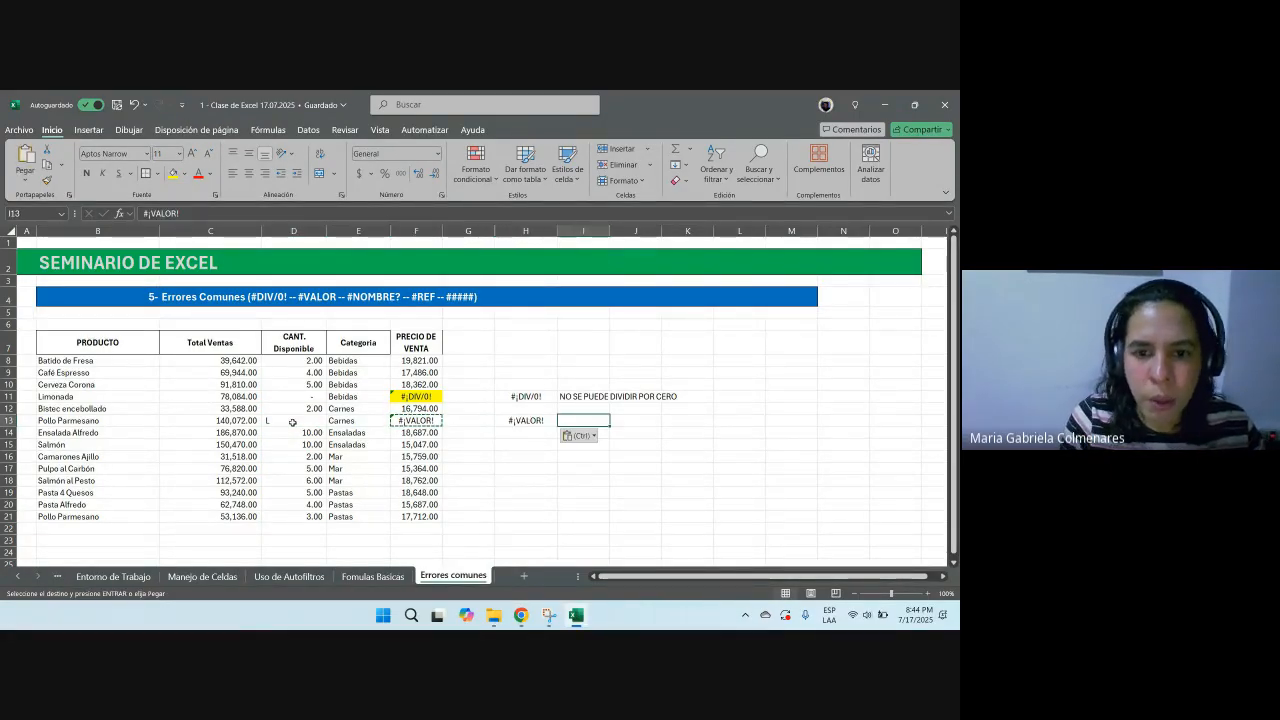
text(TRATA DE HACER )
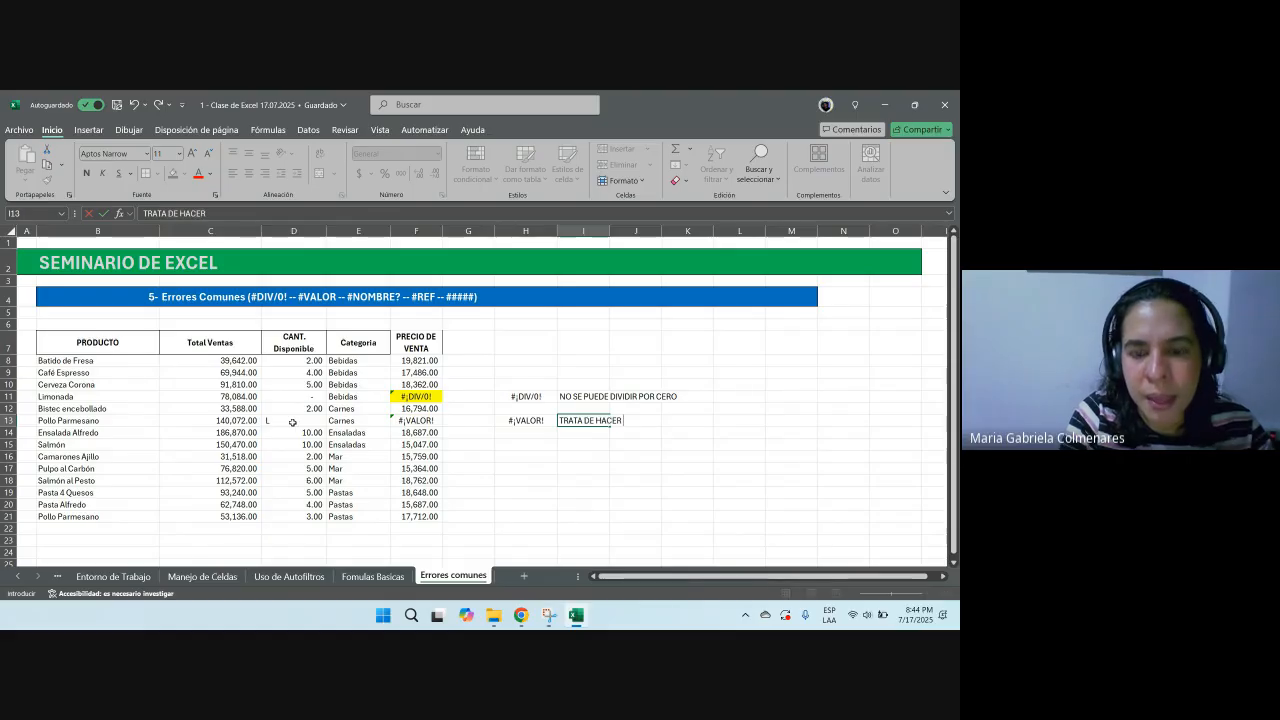
text(NNA )
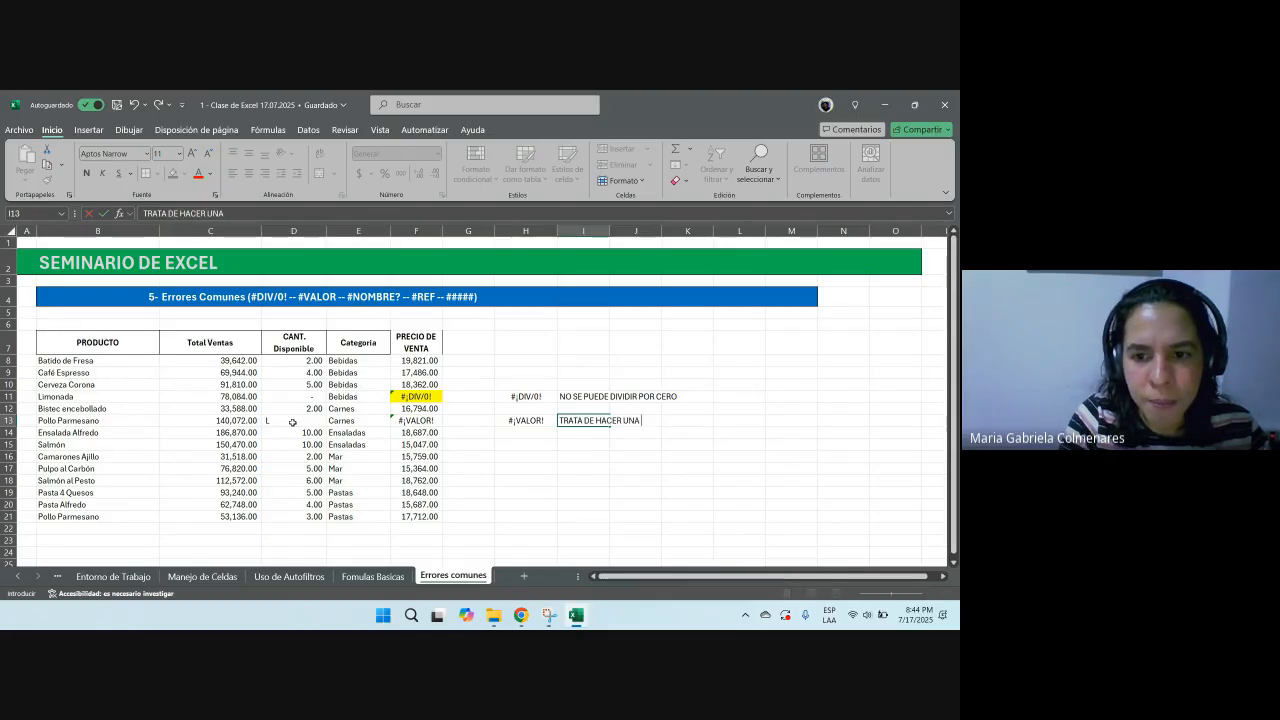
text(OPERACIÓN CON TEXT)
text(I)
key(BackSpace)
text(O)
key(Return)
Step: Enter 1 as Pollo Parmesano's quantity in D13, then undo the entry
key(Up)
key(Left)
key(Left)
key(Left)
click(293, 422)
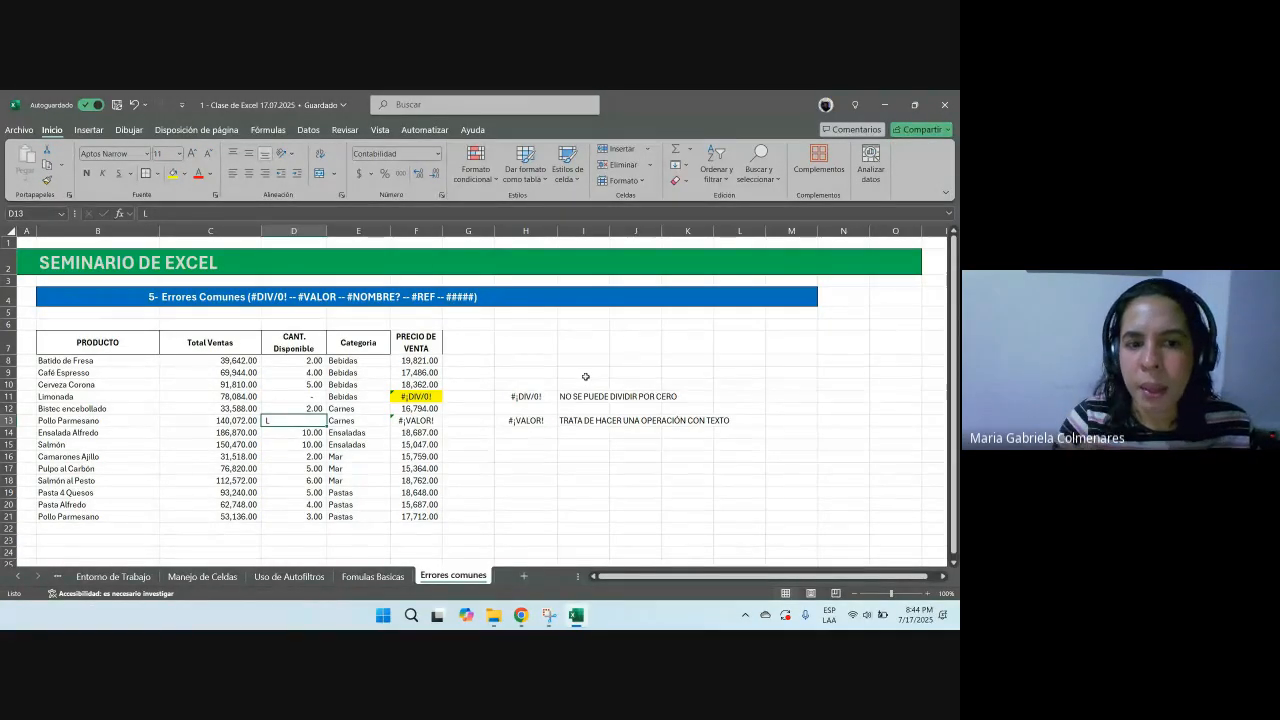
text(1)
key(Return)
key(ctrl+z)
key(Return)
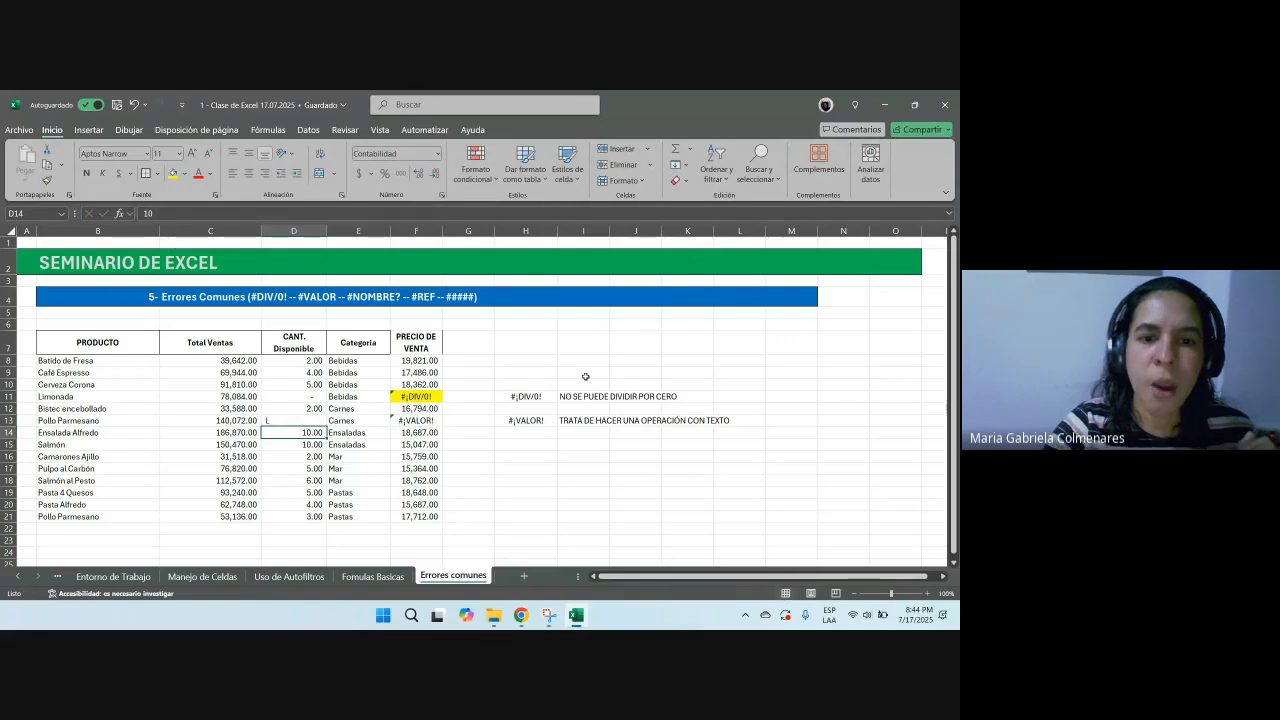
Step: Highlight the #VALOR! price cell F13 in yellow
click(408, 419)
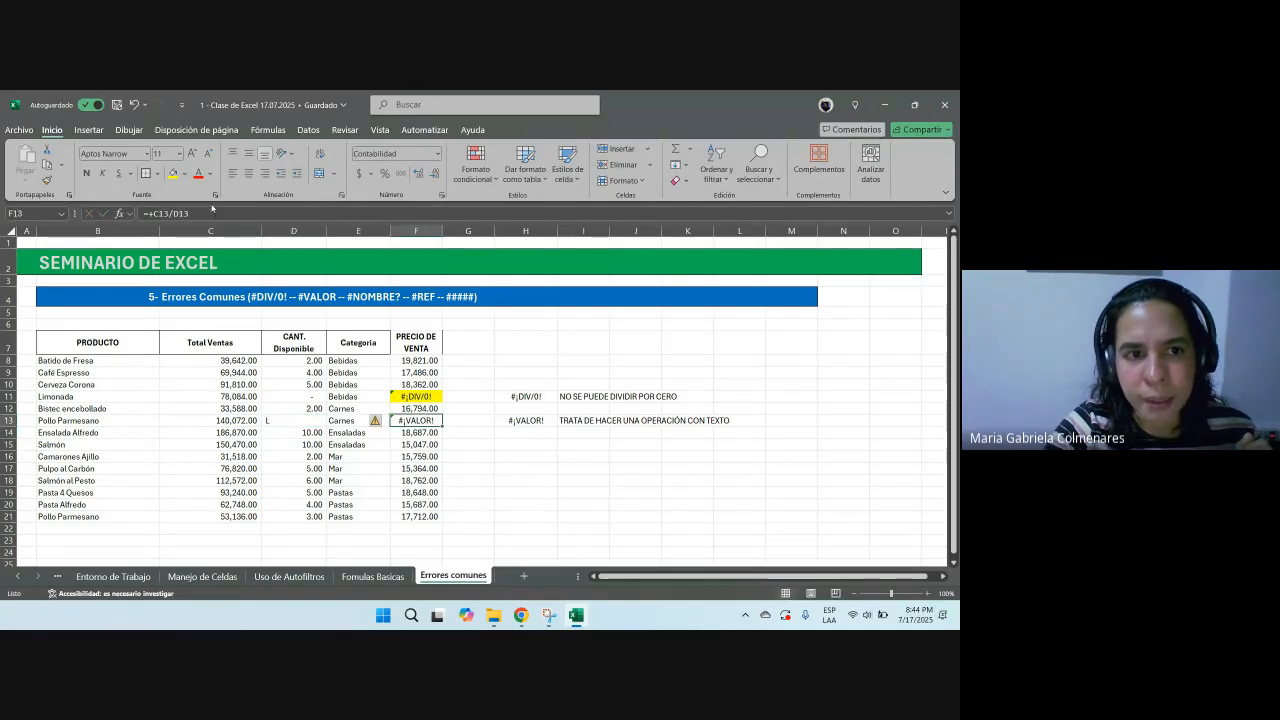
click(670, 357)
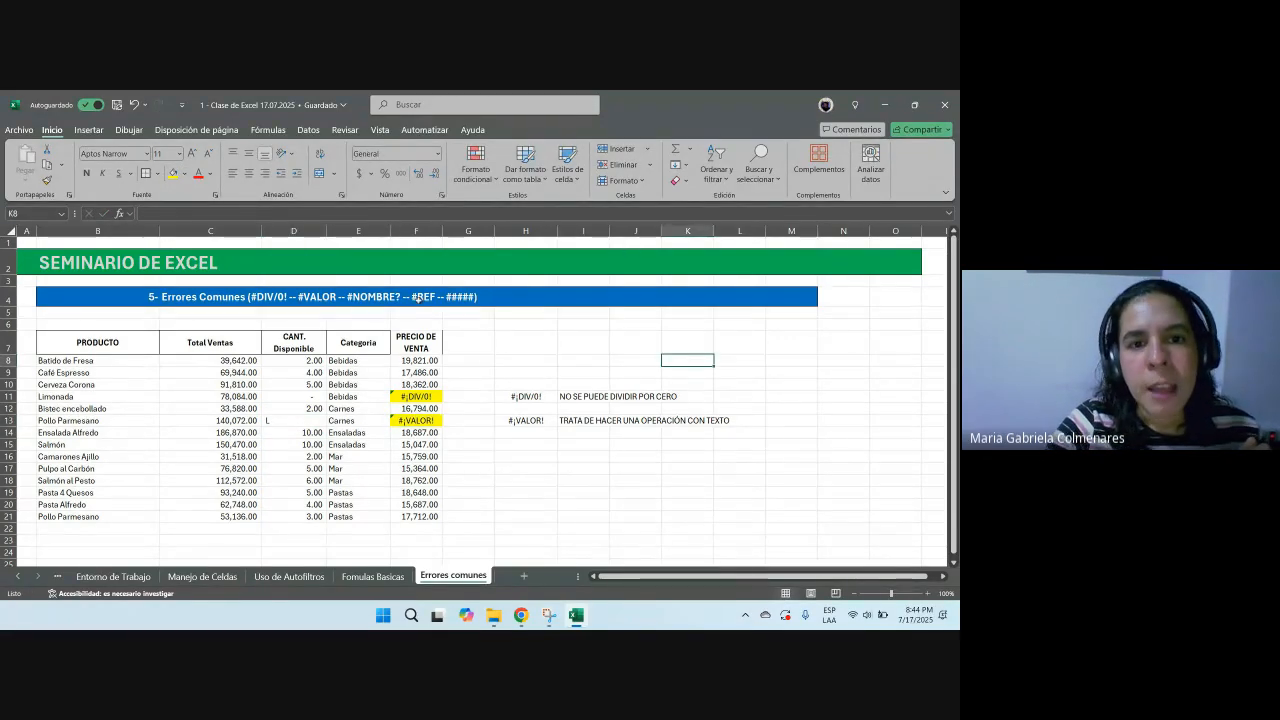
click(372, 298)
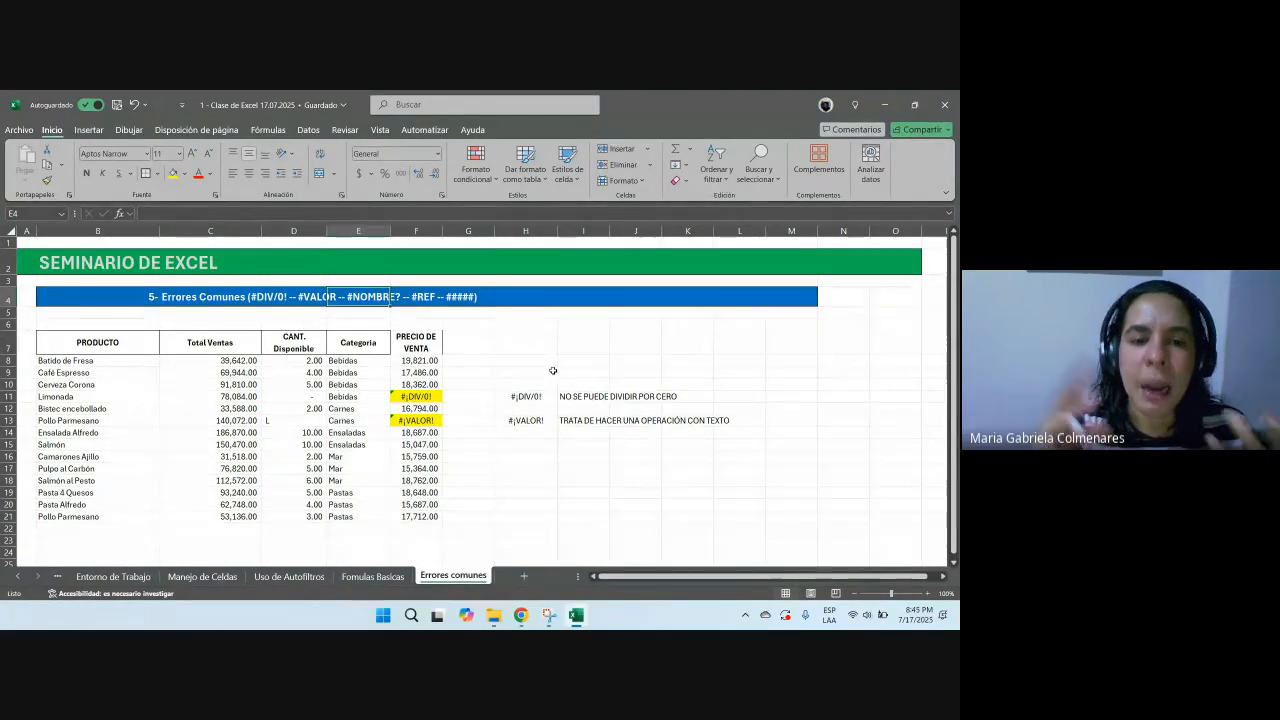
scroll(295, 445, down, 2)
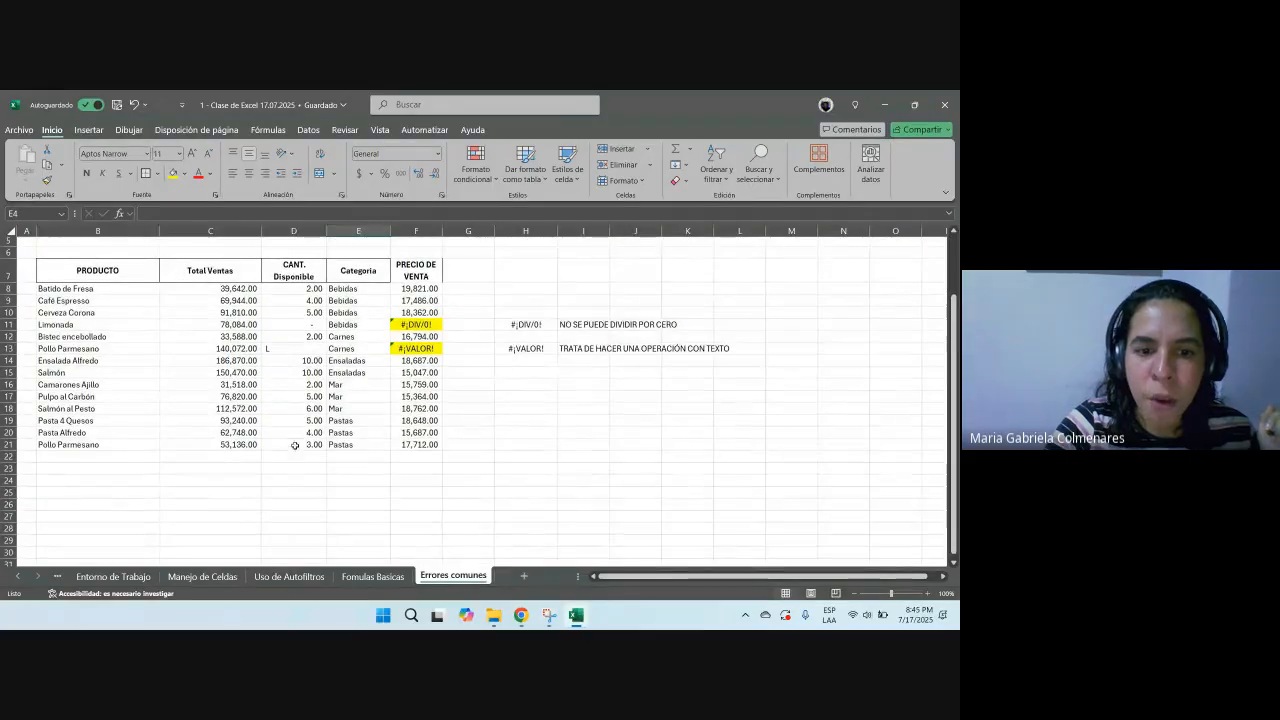
scroll(466, 465, up, 2)
Step: Enter =+SUMAR.SI.CONJUNTO(C:C,B:B,B8) in H16 and apply the thousands-separator style to it
click(524, 453)
text(+)
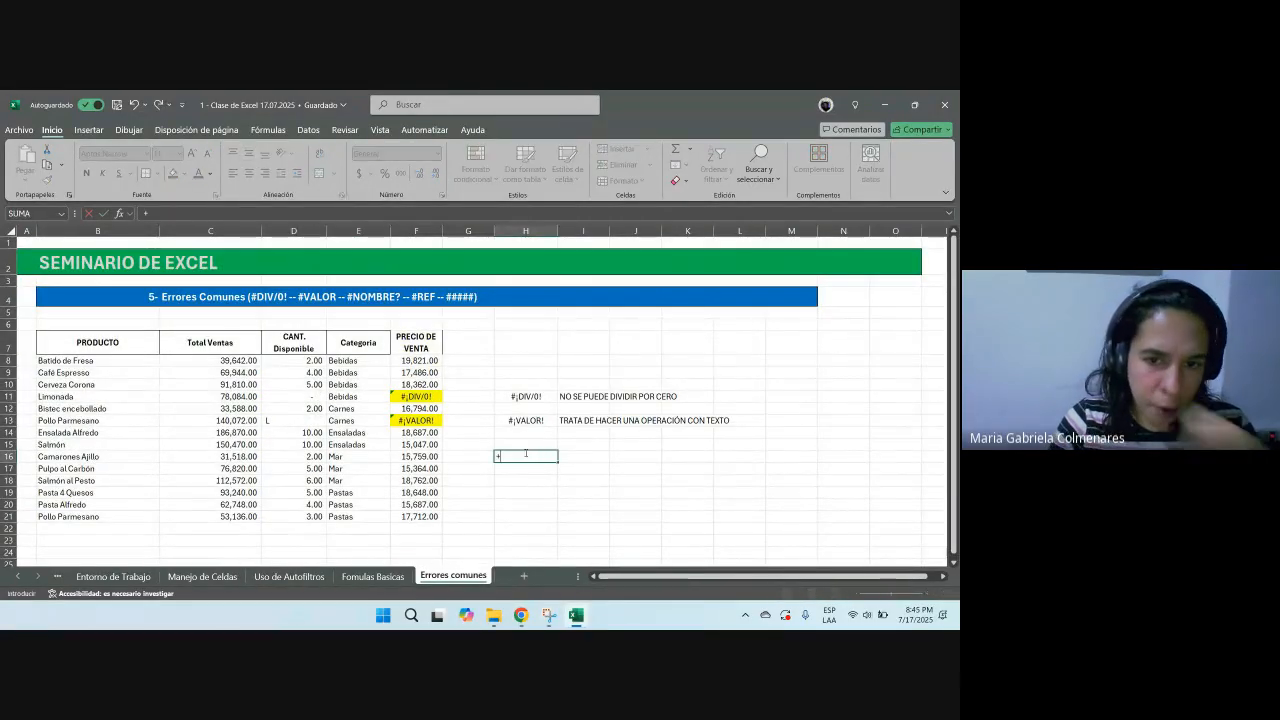
text(SUMAR.SI.)
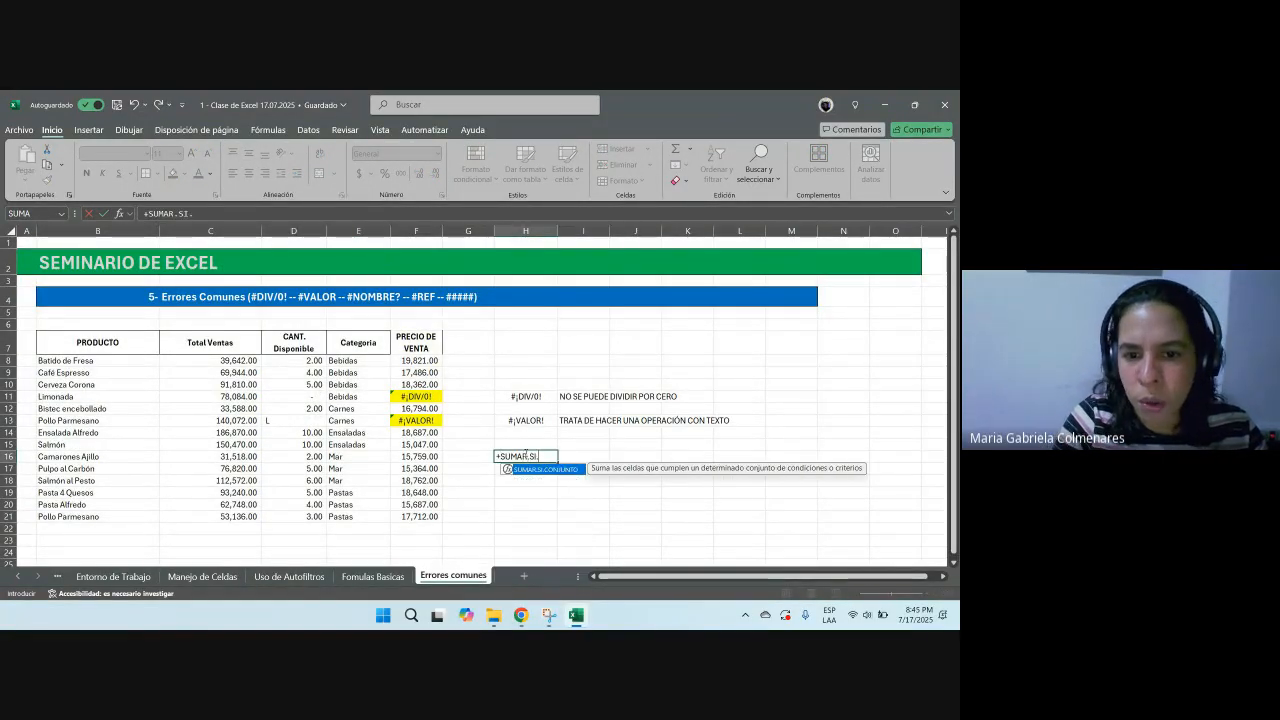
text(CONJUNTO()
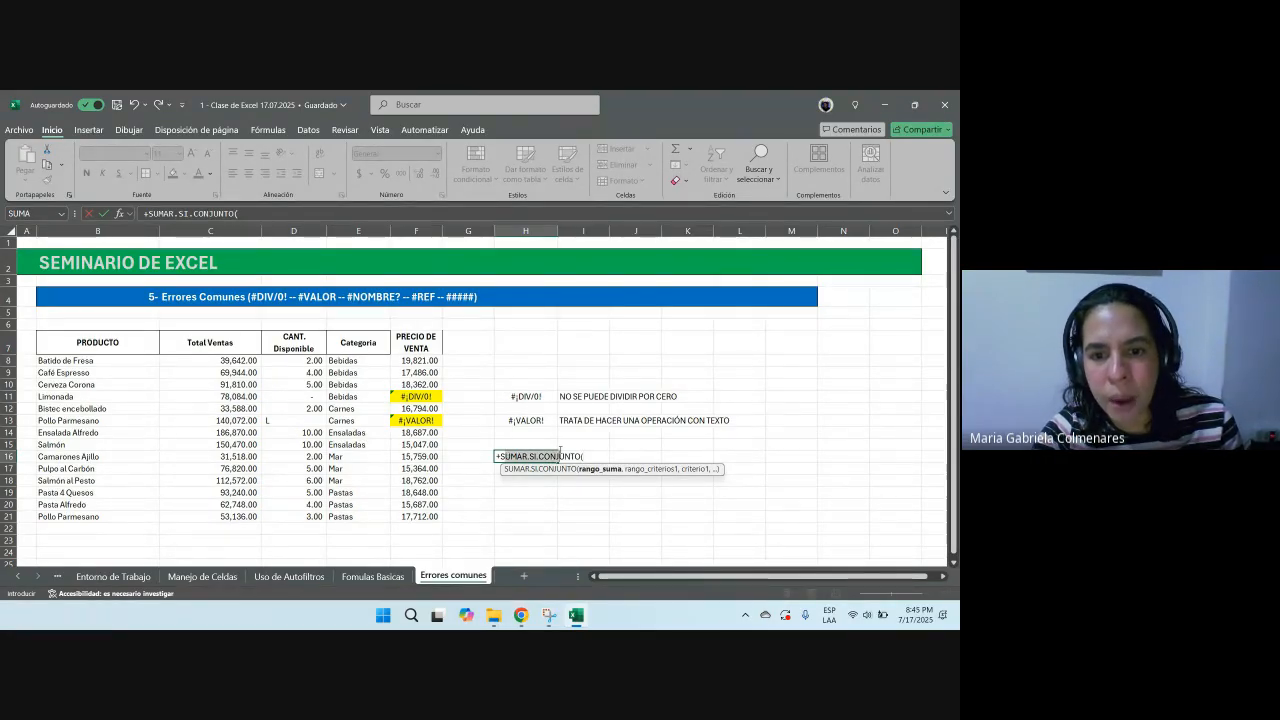
click(596, 459)
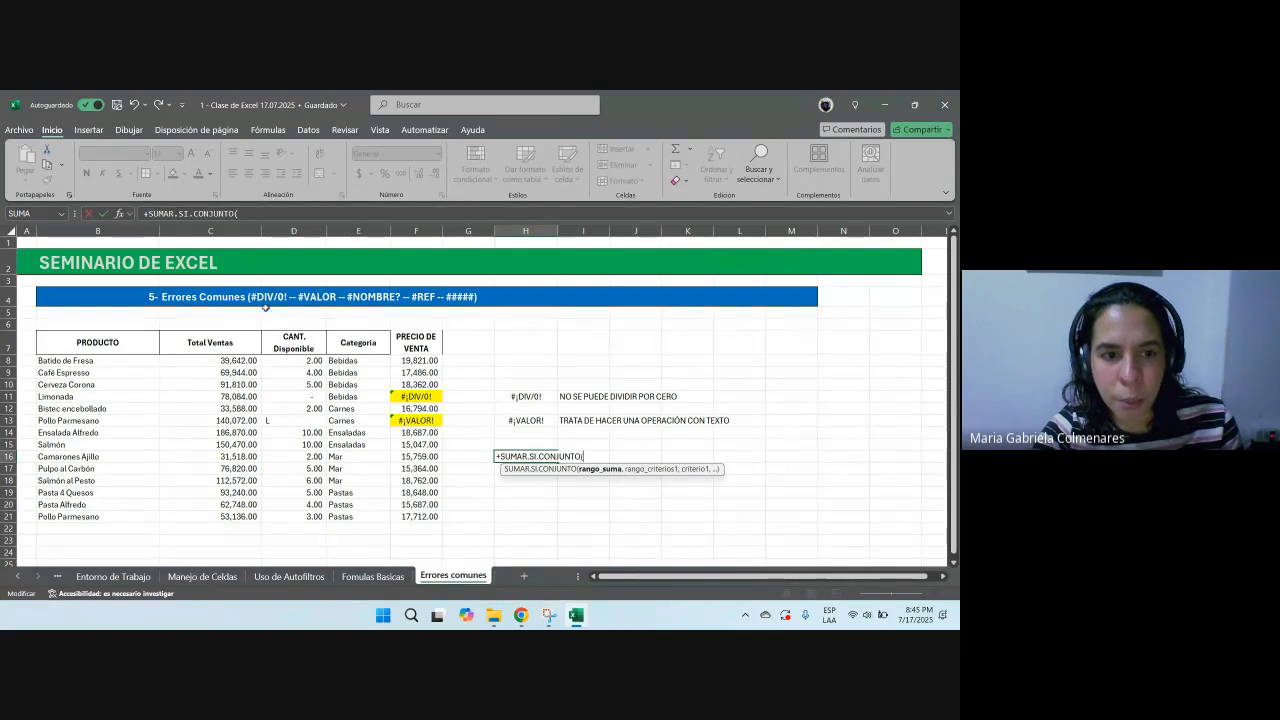
click(225, 231)
text(,)
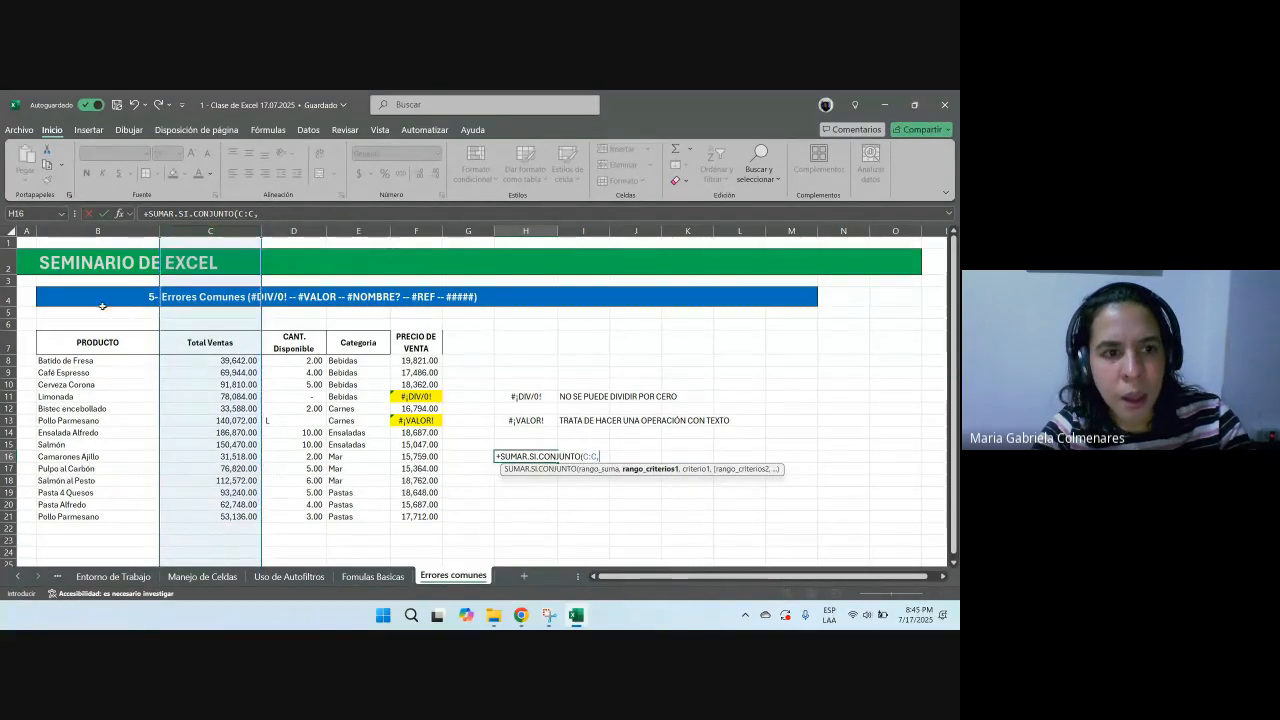
click(100, 233)
text(,)
click(89, 360)
key(ctrl+Return)
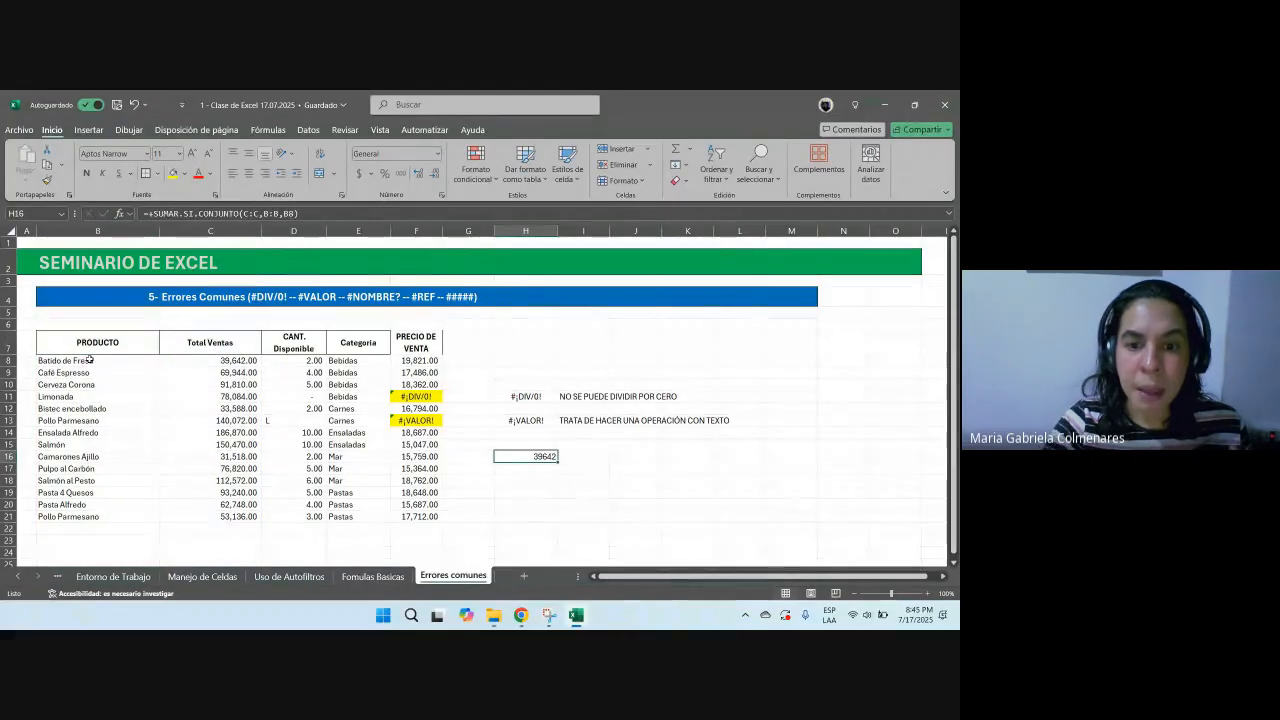
click(401, 173)
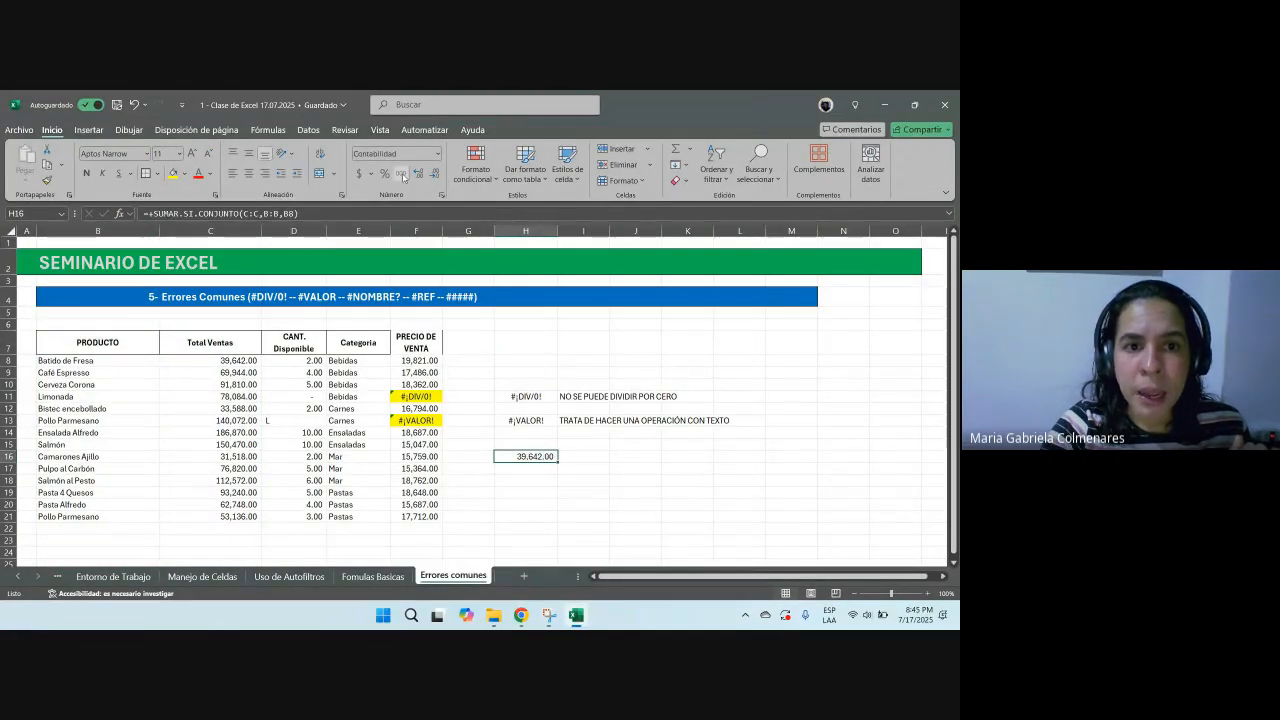
Step: Delete the last letter of the function name in H16's formula, misspelling it as SUMAR.SI.CONJUNT
click(239, 215)
key(BackSpace)
key(Return)
key(Up)
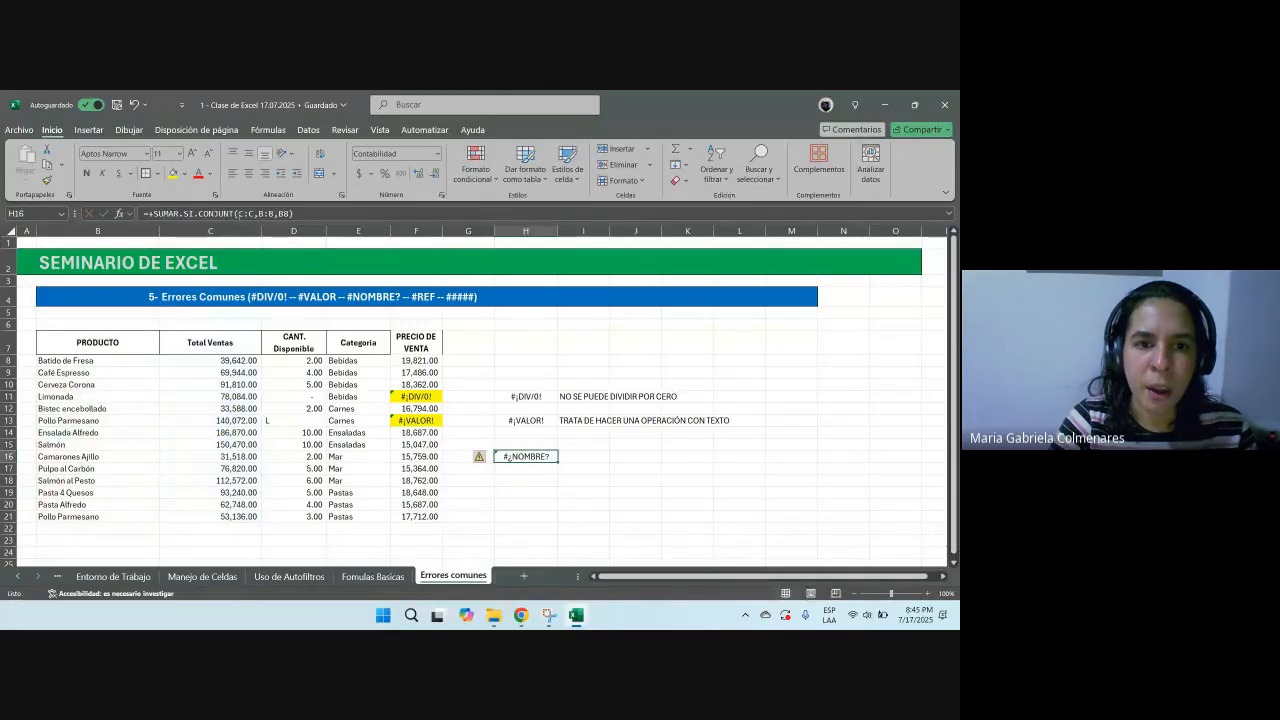
Step: Write the explanation OCURRE CUANDO SE ESCRIBE EL NOMBRE DE UNA FORMULA DE FORMA INCORRECTA in I16
key(Right)
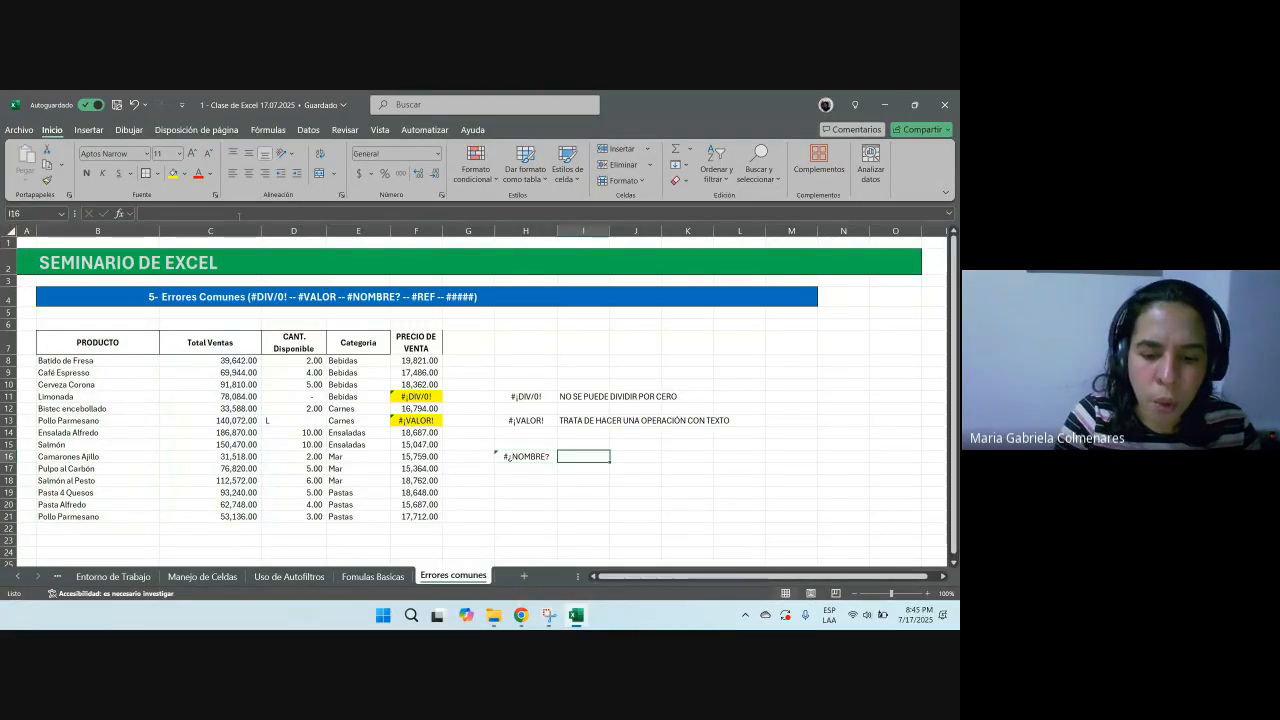
text(OCURRE CUAD)
text(DO SE ESCRIBE EL NMOMBRE)
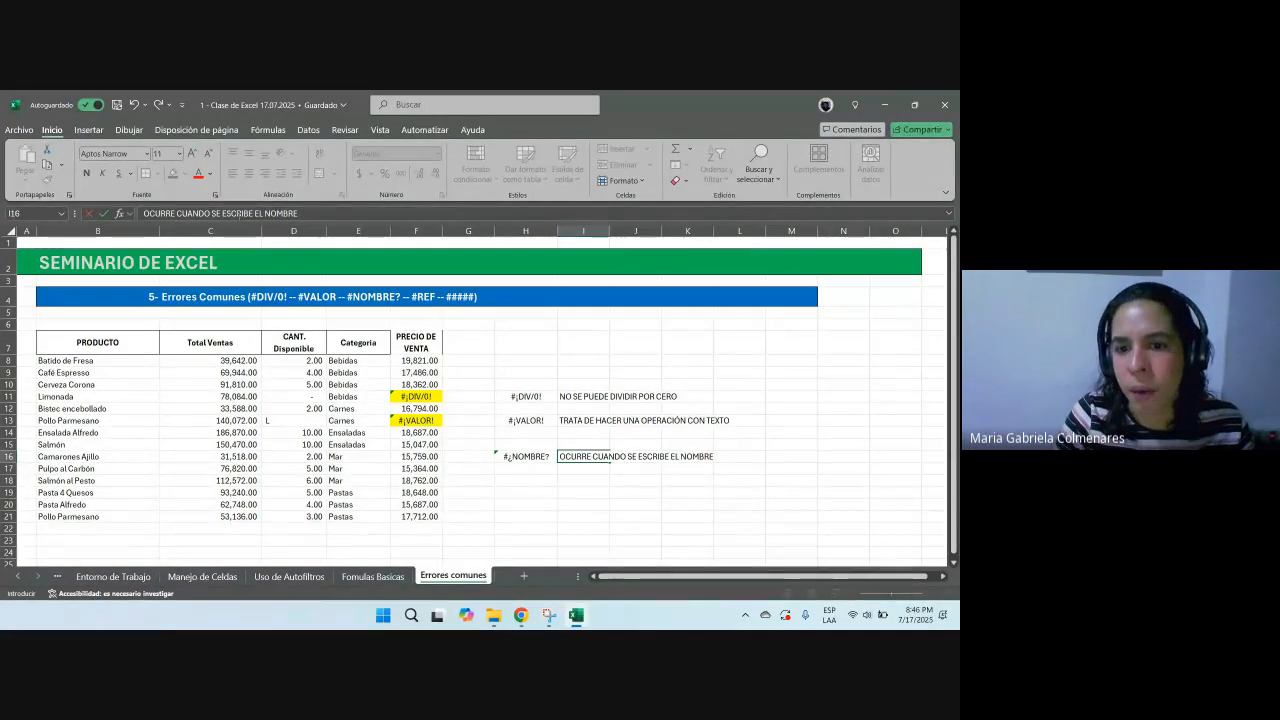
text(A FORMULA DE FORMA INCORRE)
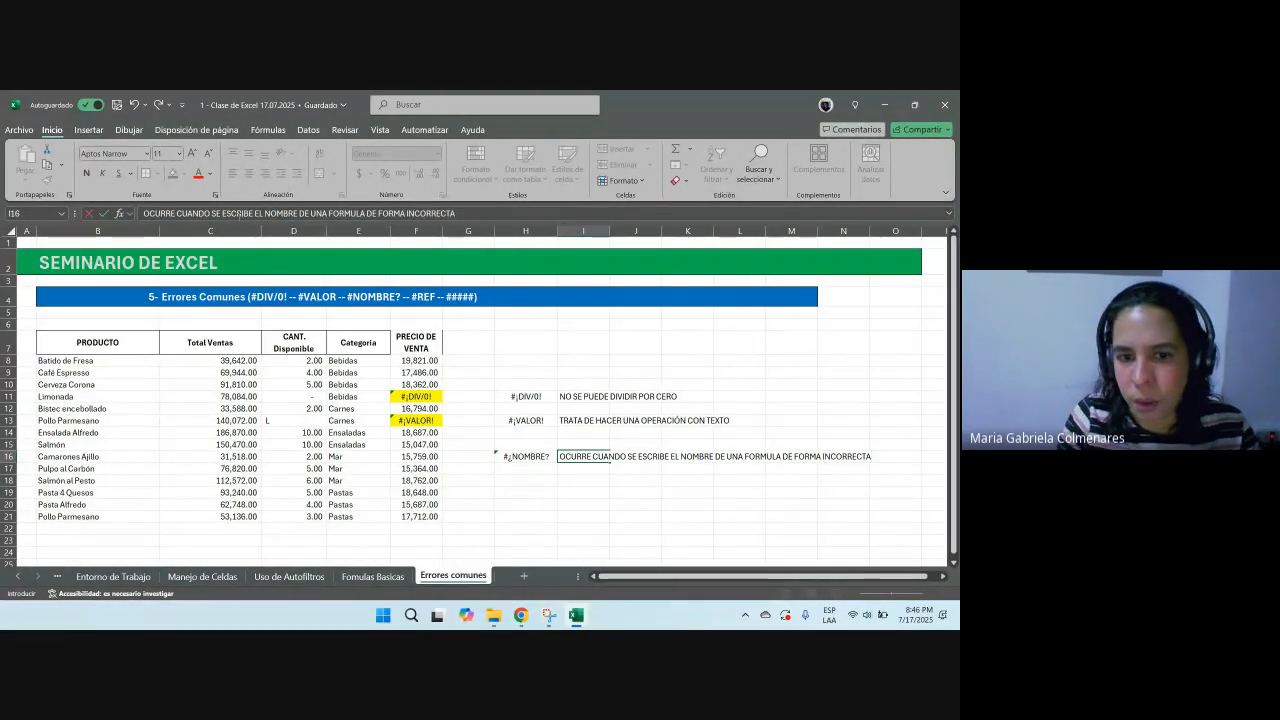
text(CTA)
key(Return)
key(Up)
key(Left)
key(Left)
key(Left)
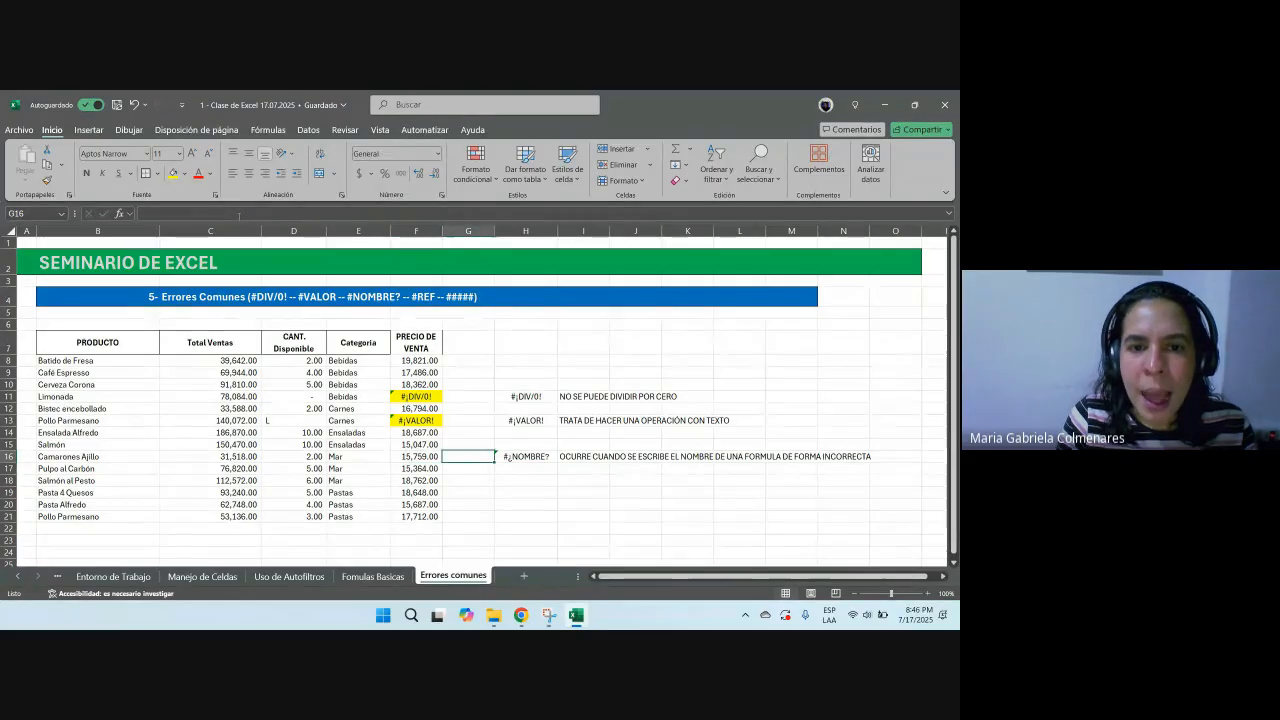
key(Right)
key(Right)
key(Left)
key(Left)
key(Left)
key(Left)
key(Right)
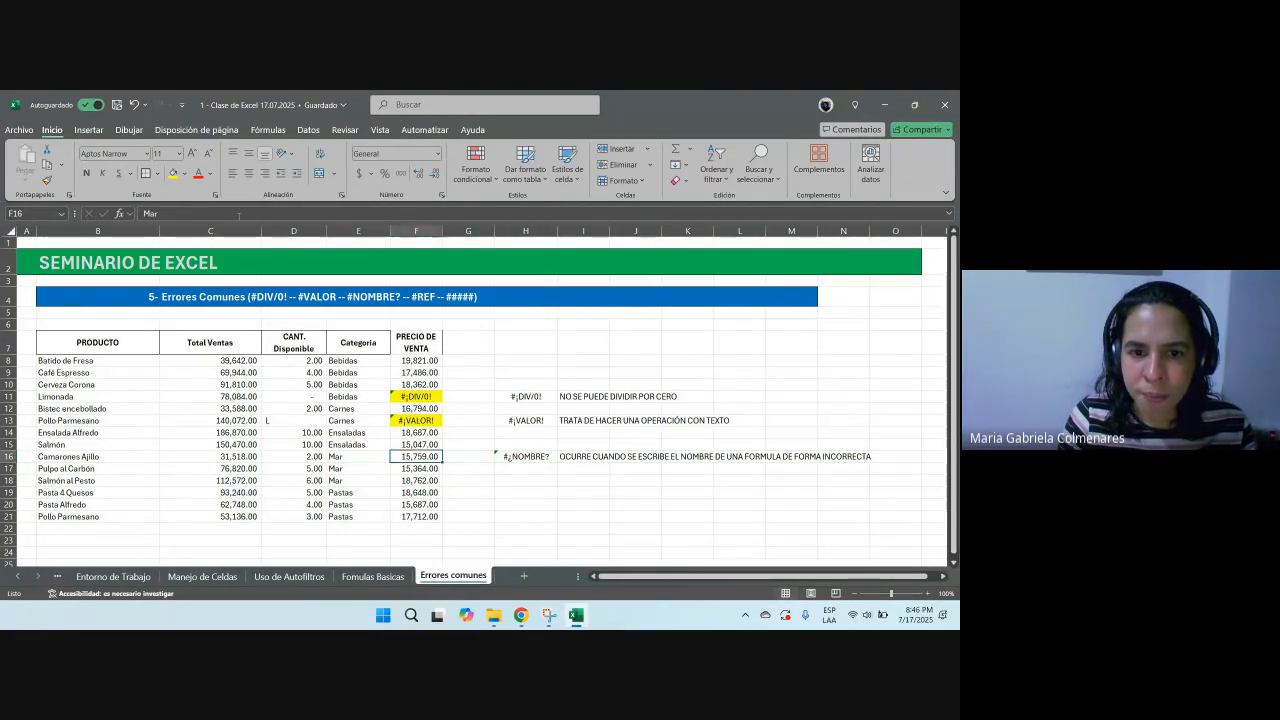
Step: Inspect the price formula in F16 that divides Total Ventas by CANT. Disponible
key(Right)
key(Right)
key(Right)
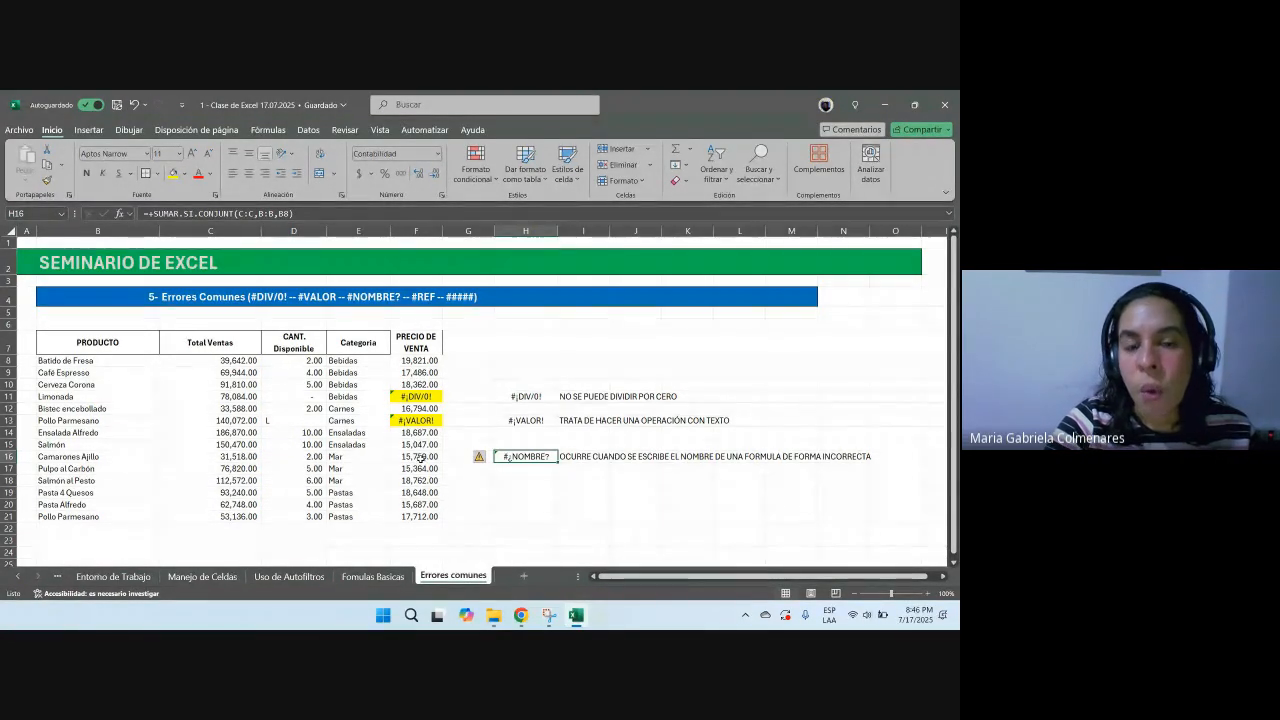
click(246, 232)
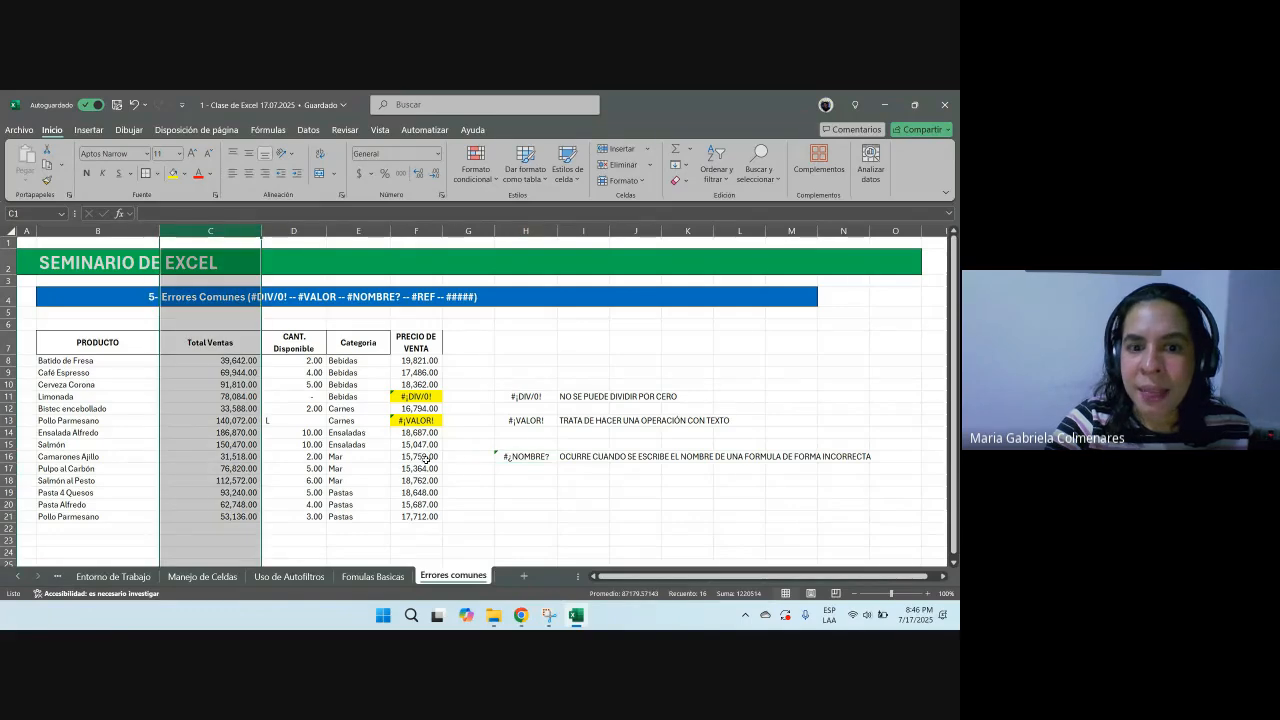
click(418, 458)
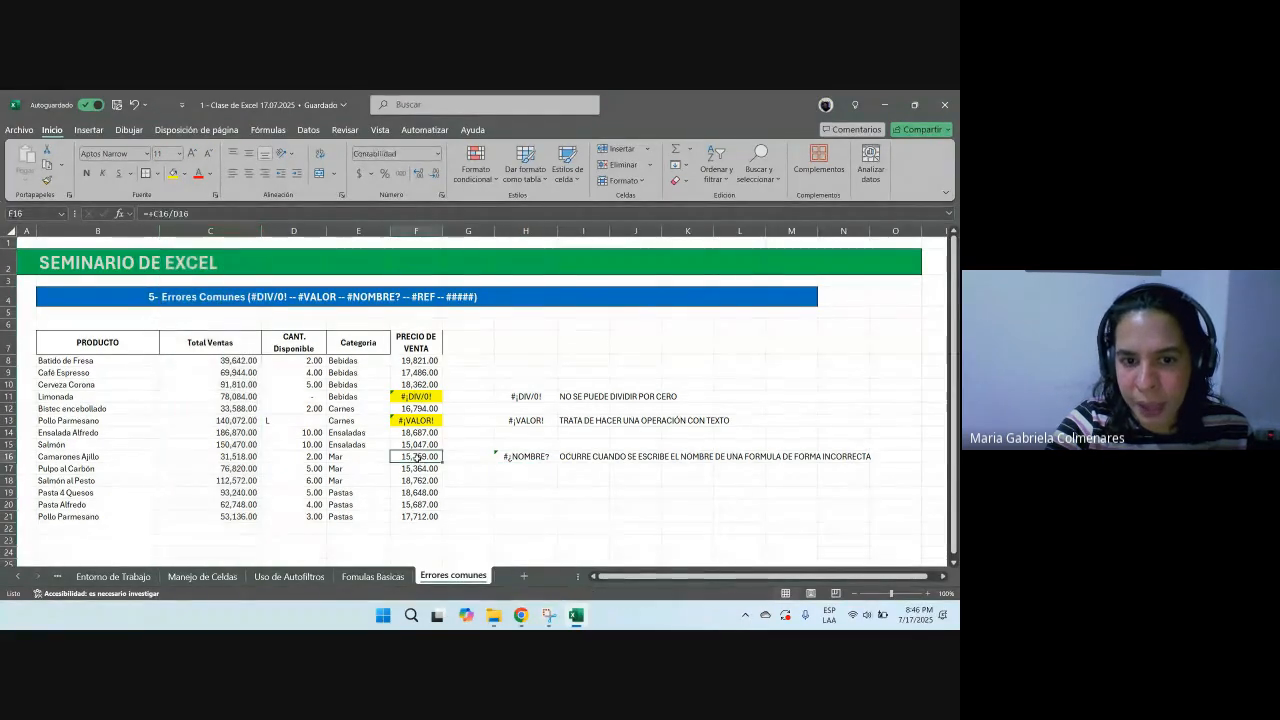
key(F2)
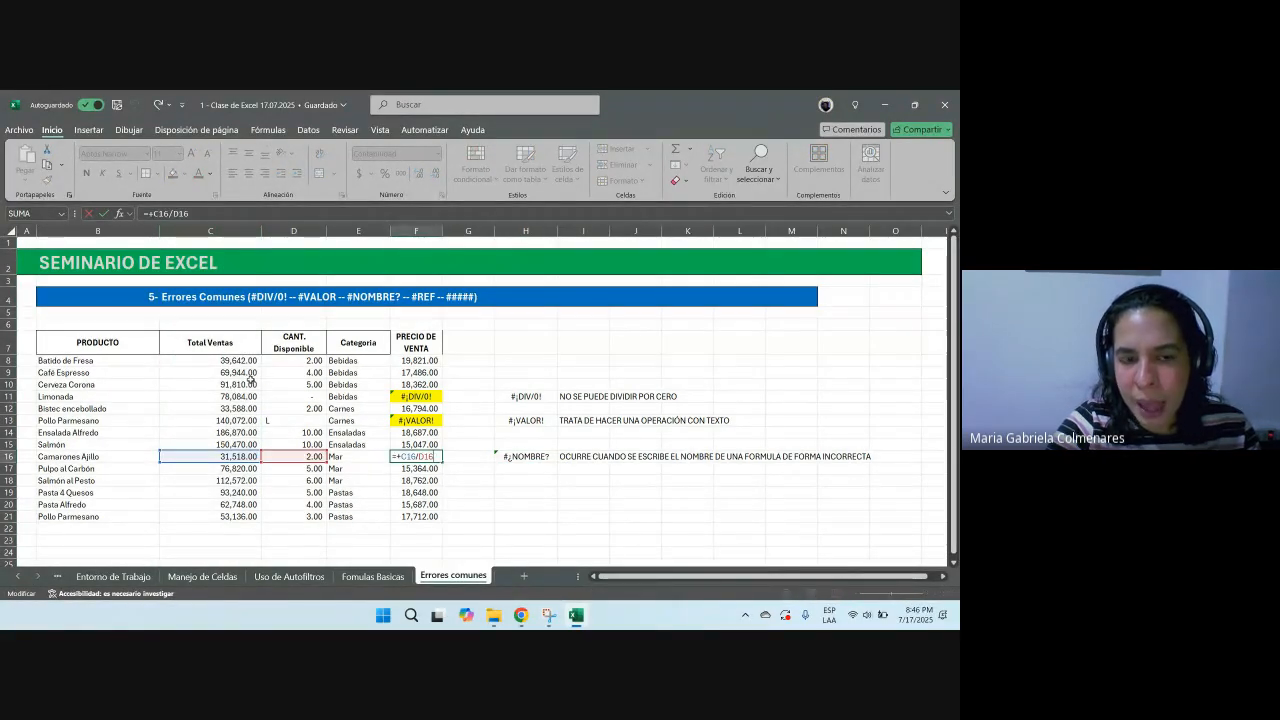
key(Escape)
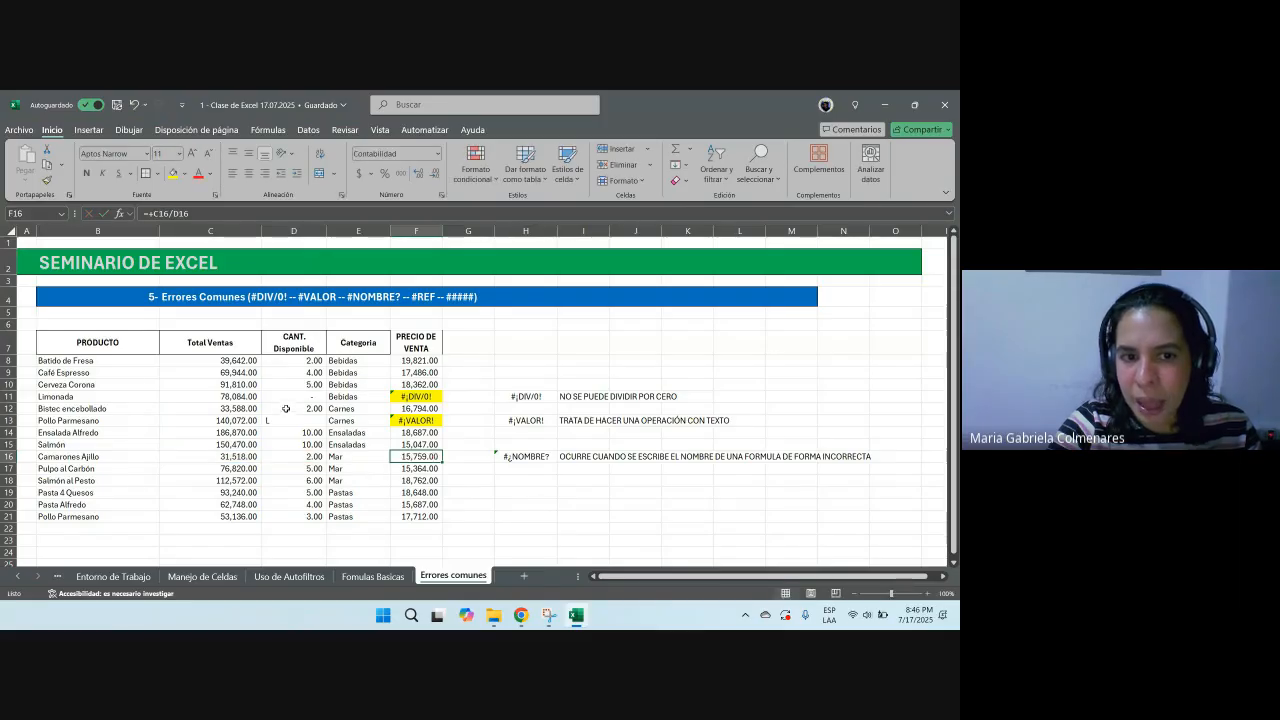
Step: Delete the CANT. Disponible column and inspect the resulting price formulas, then undo the deletion
click(295, 230)
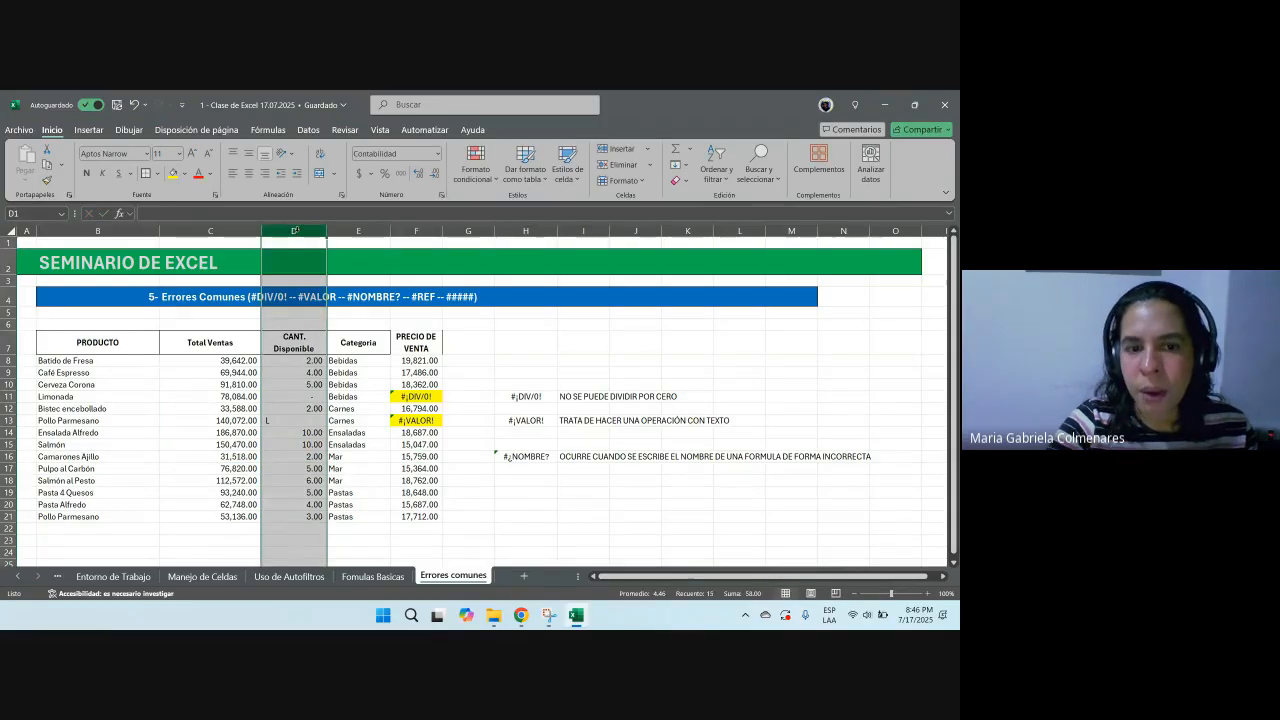
key(ctrl+minus)
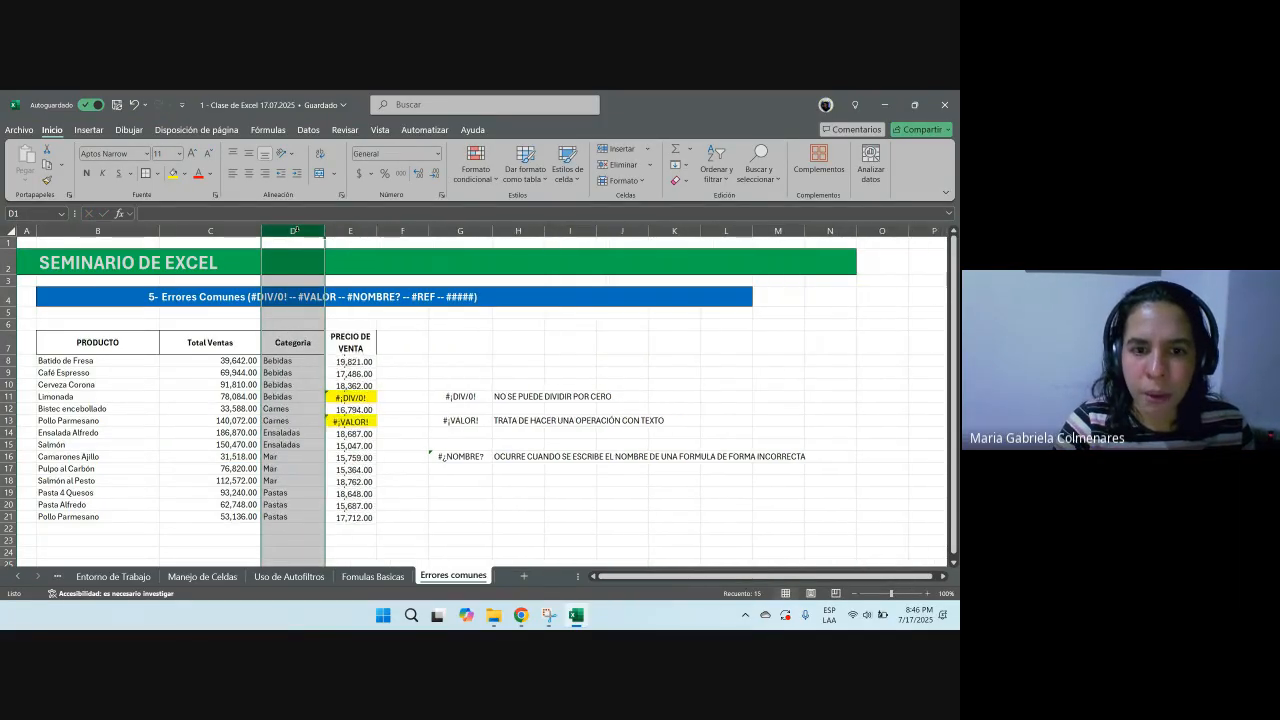
drag(350, 396, 350, 516)
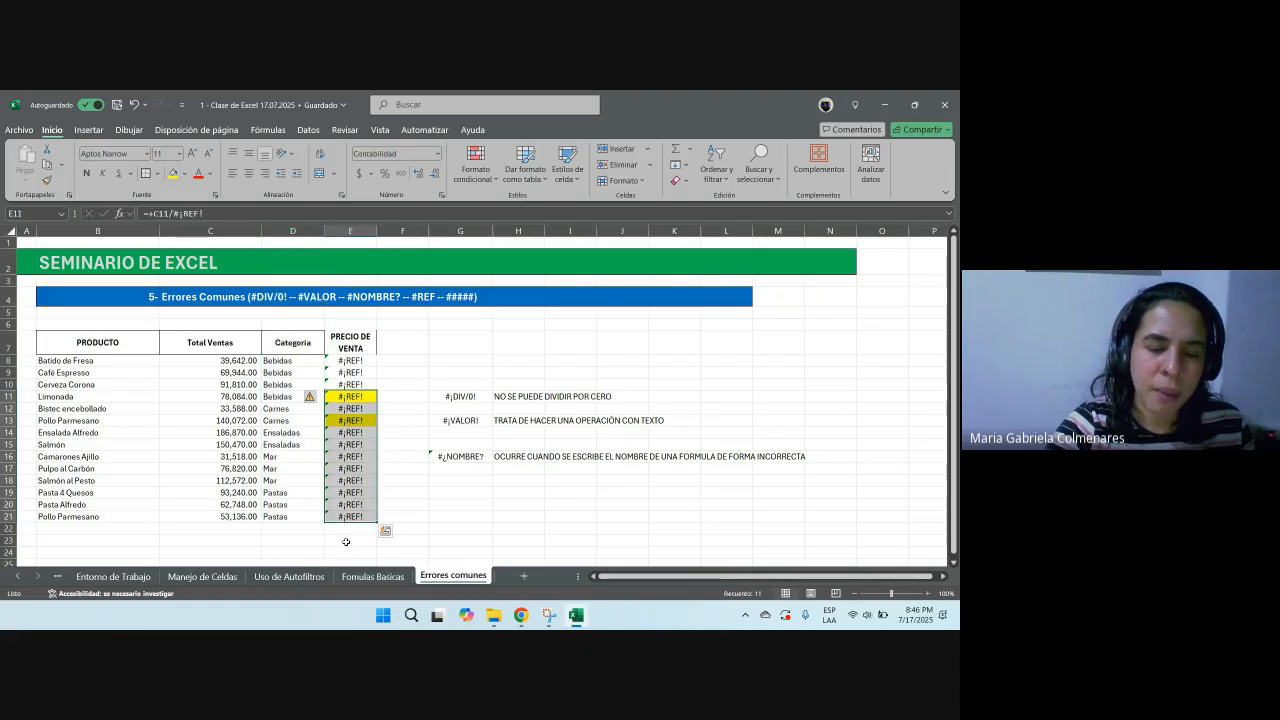
drag(350, 436, 350, 468)
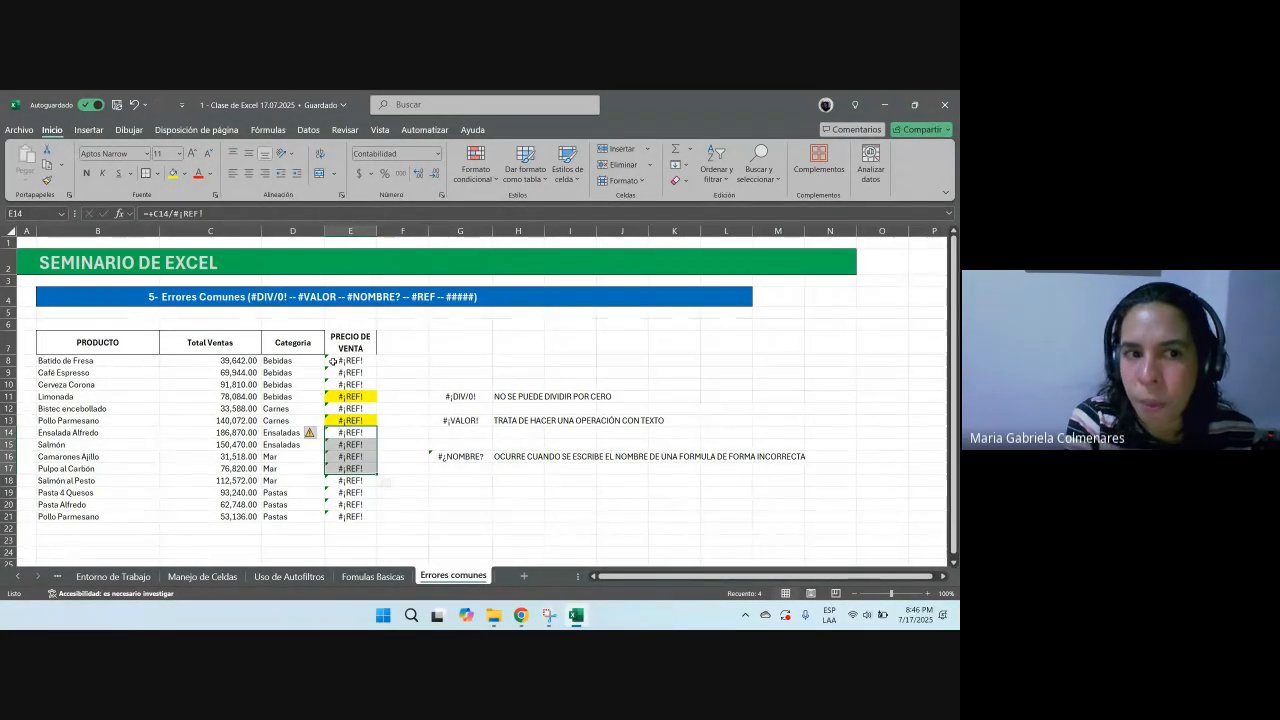
drag(349, 372, 347, 457)
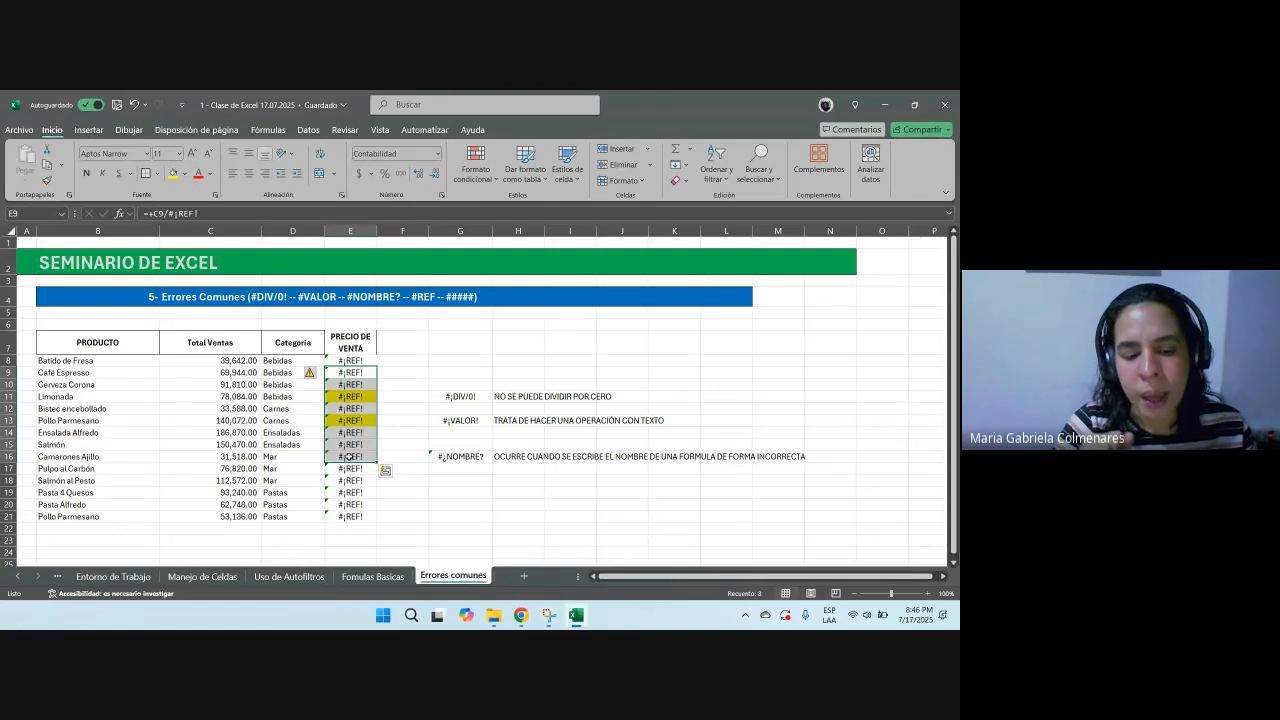
key(ctrl+z)
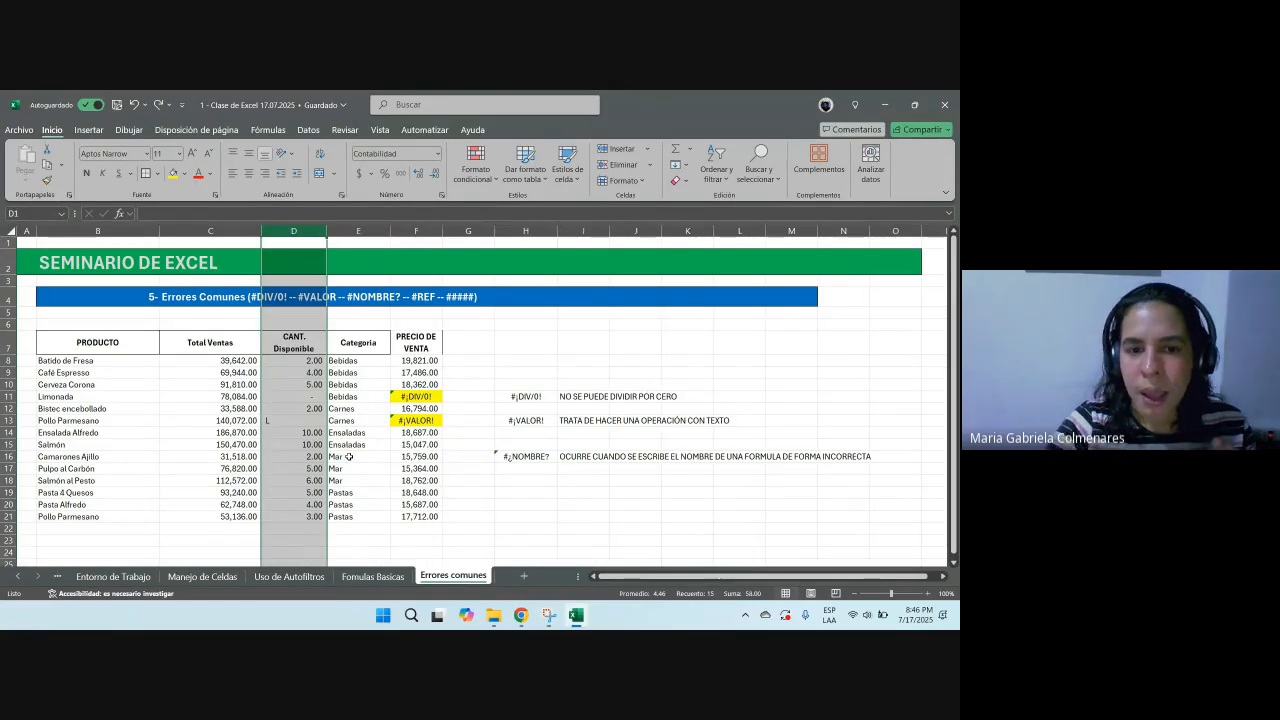
Step: Enter the error label #REF in H18
click(541, 491)
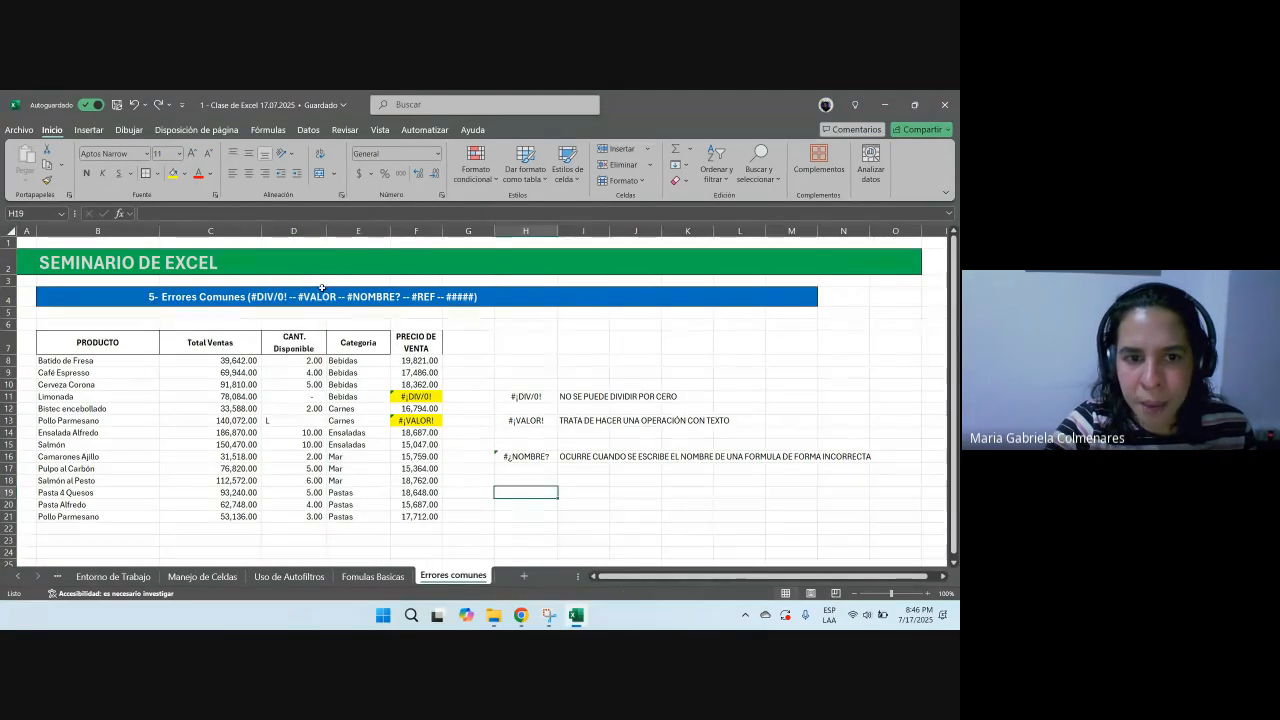
click(299, 231)
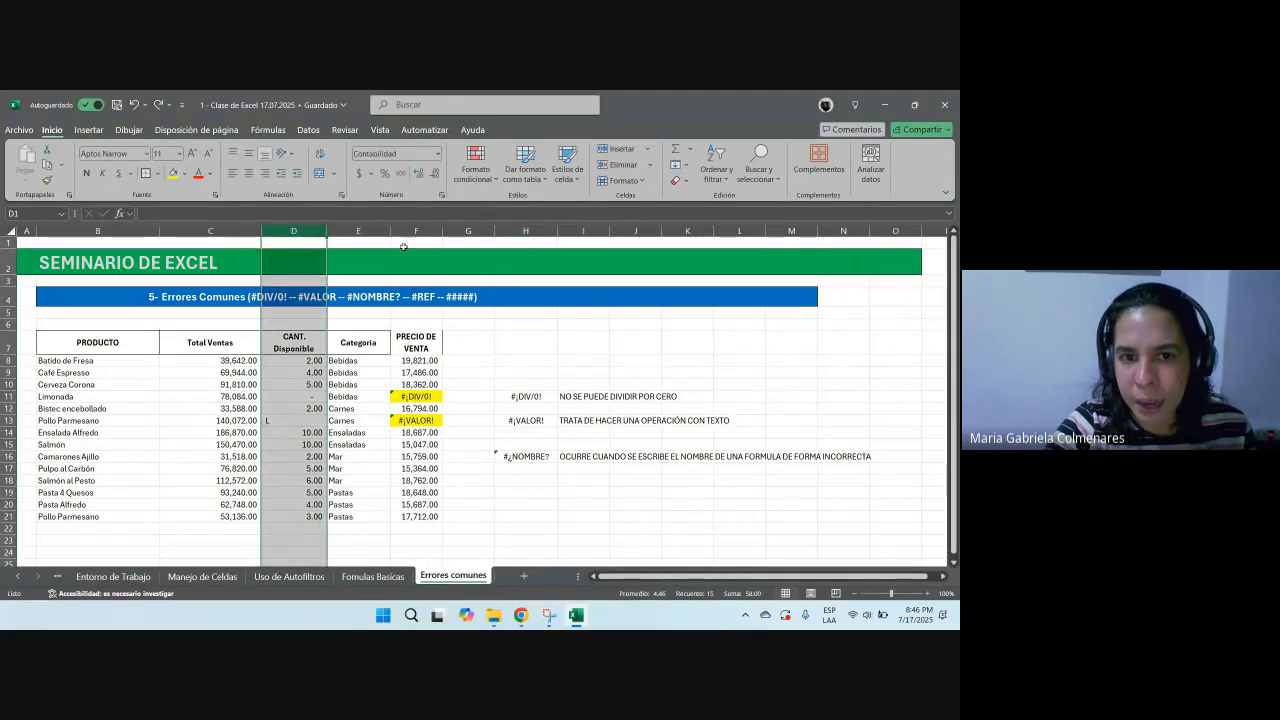
click(523, 478)
text(REF)
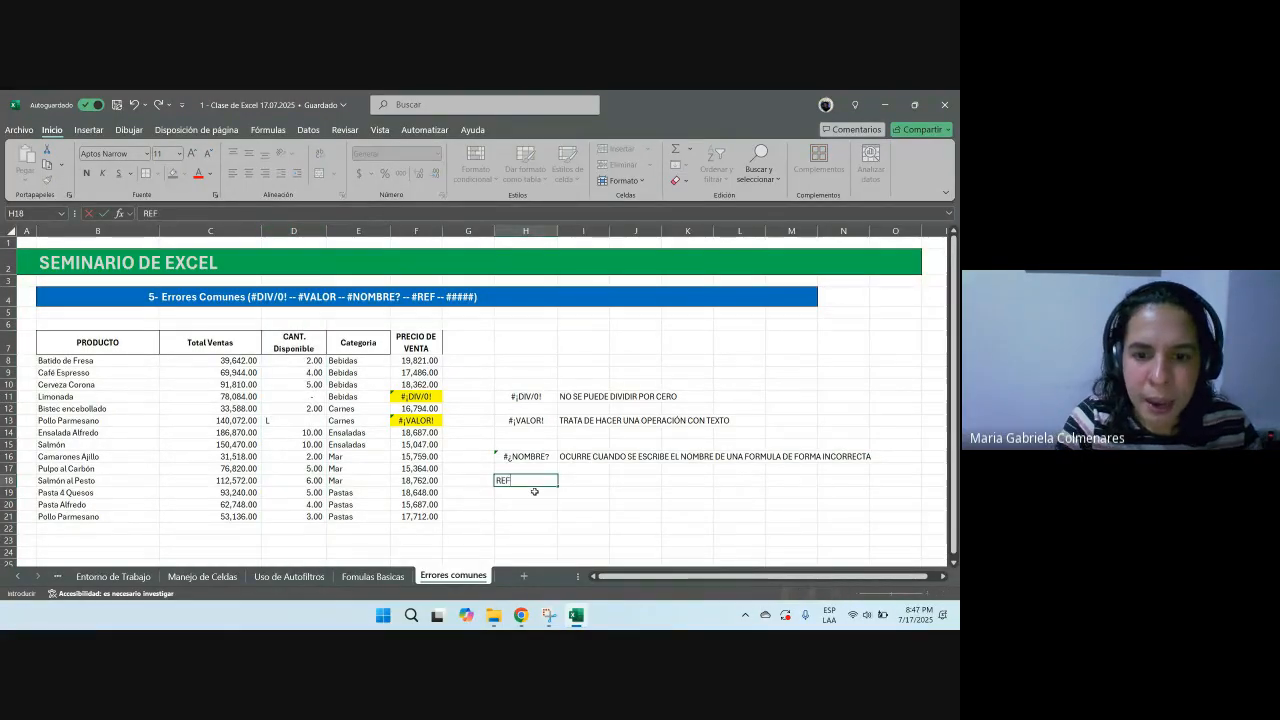
key(F2)
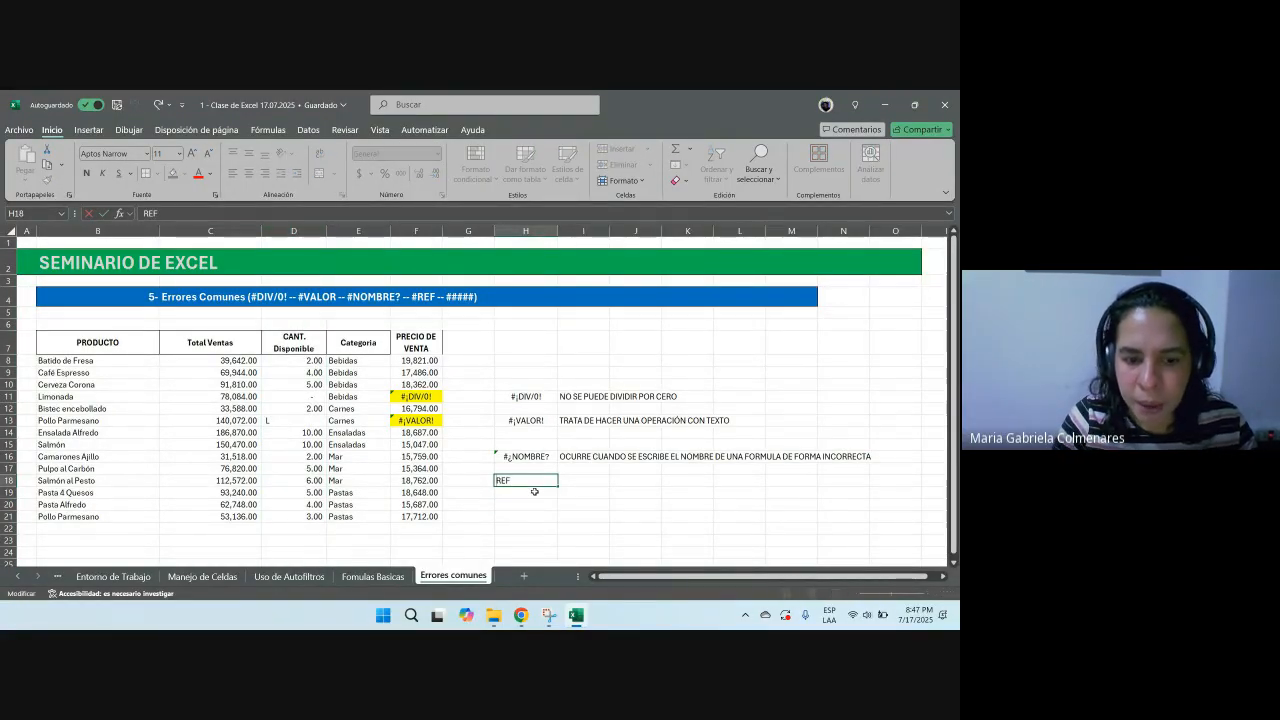
key(Home)
text(#)
key(Tab)
Step: Write the explanation CUANDO SE ELIMINA UNA COLUMNA QUE ESTA DENTRO DE UNA FORMULA in I18
text(CUANDO)
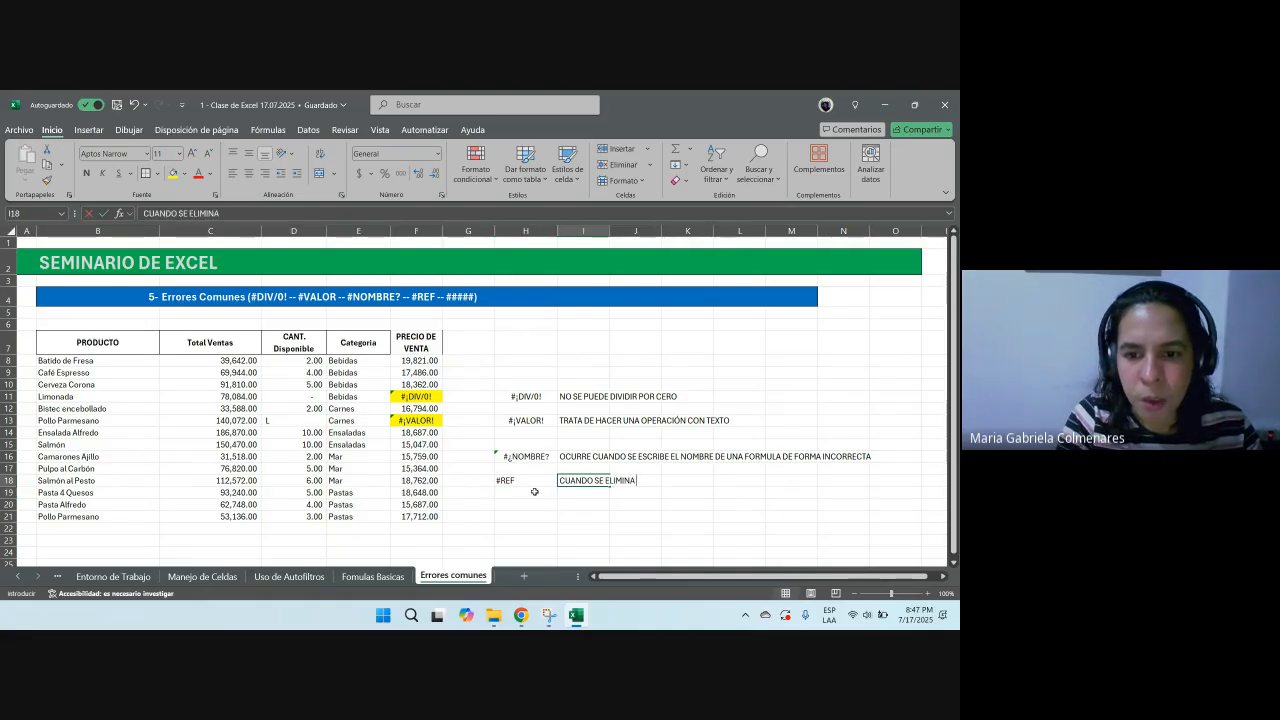
text( SE ELIMINA UNA COLUMNA)
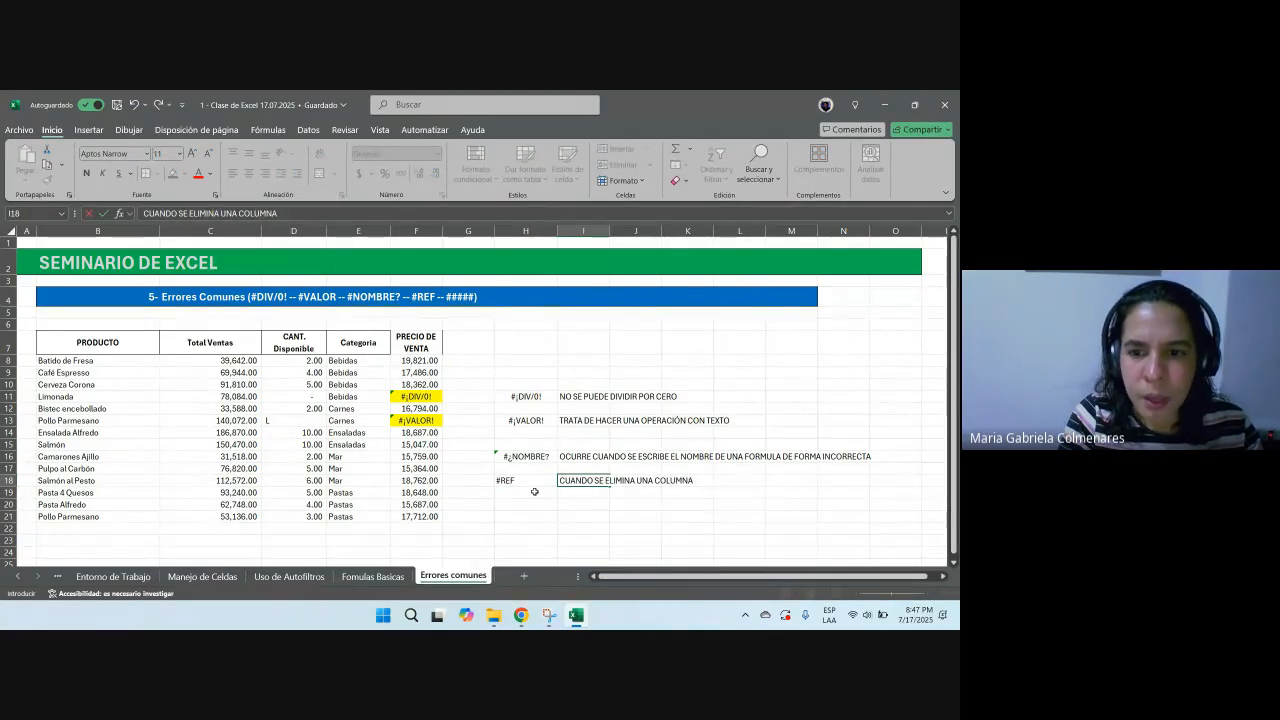
text( QUE ESTA DENTRO DE F)
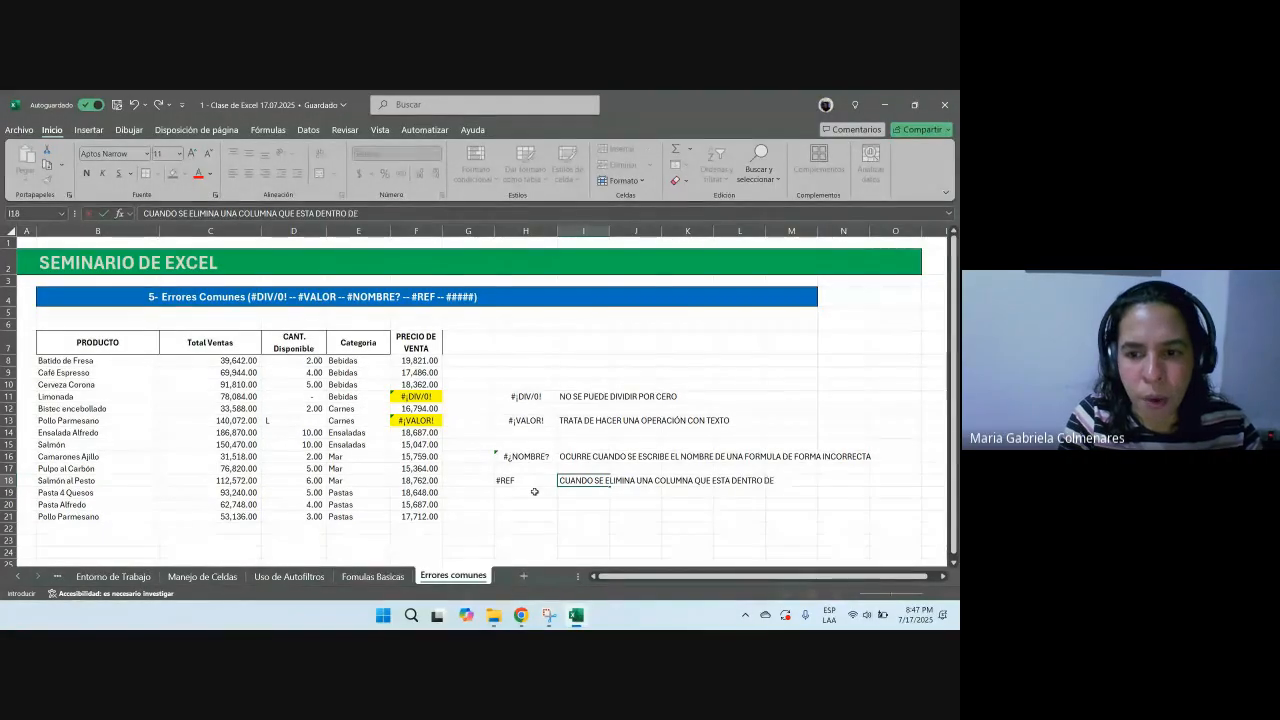
key(BackSpace)
text(UNA)
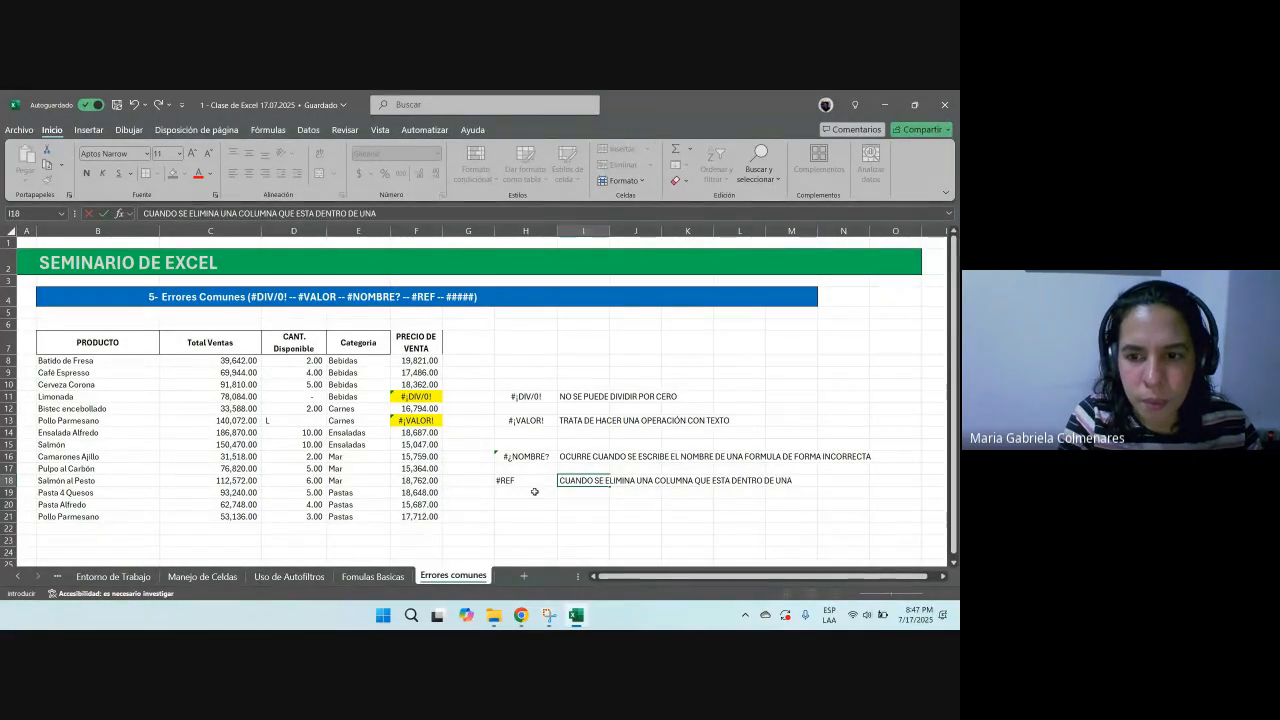
text( OFORMULA)
key(Return)
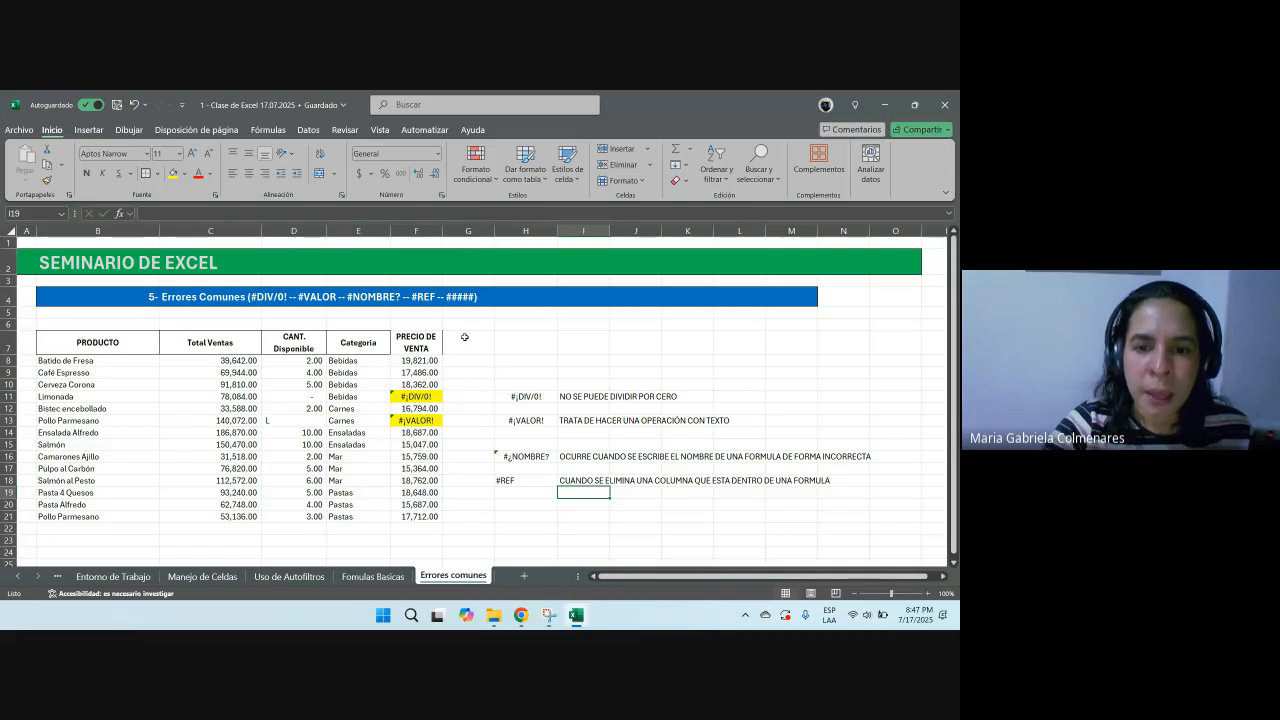
Step: Make the #REF label in H18 bold and review the price formula in F9
click(521, 483)
key(ctrl+n)
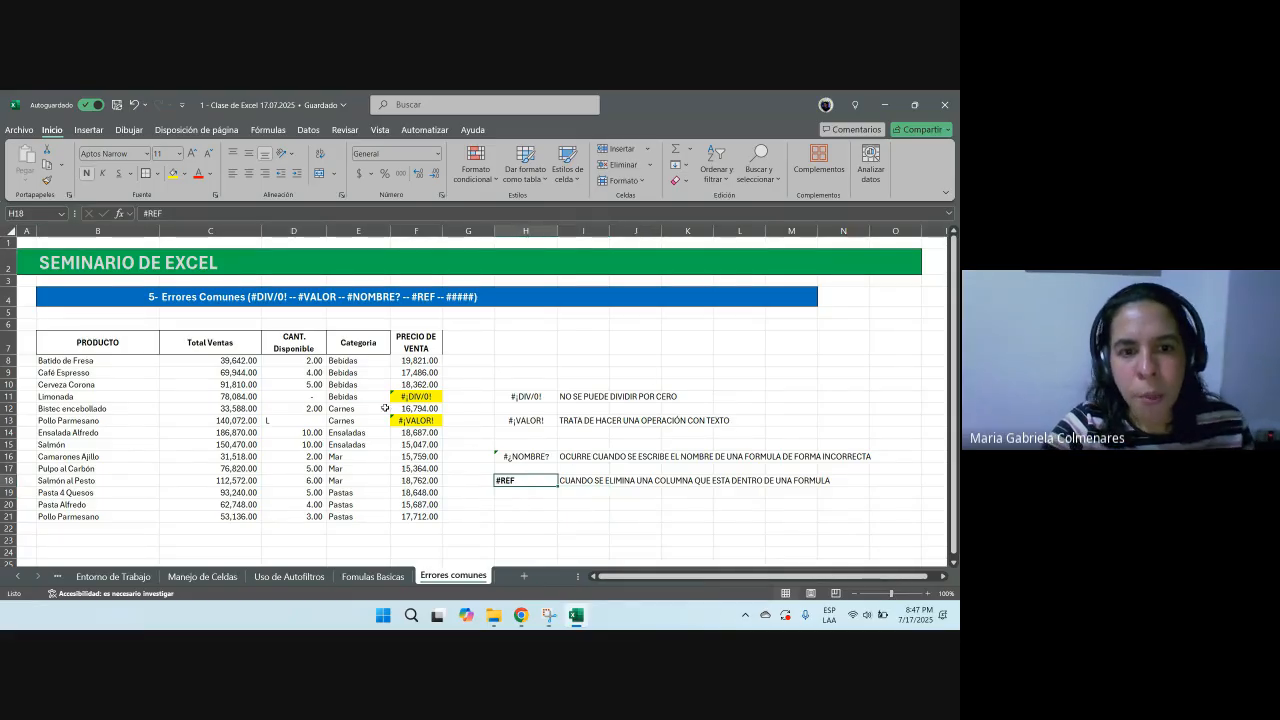
click(416, 372)
double_click(424, 376)
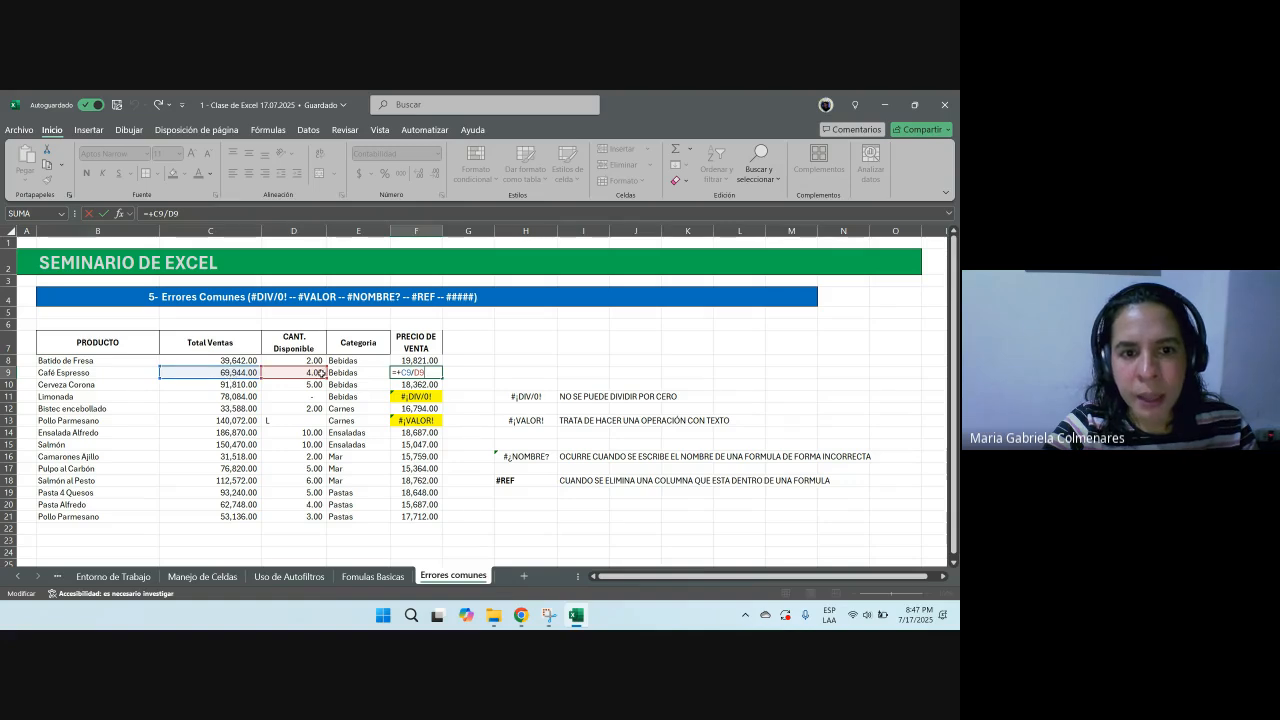
key(ctrl+Return)
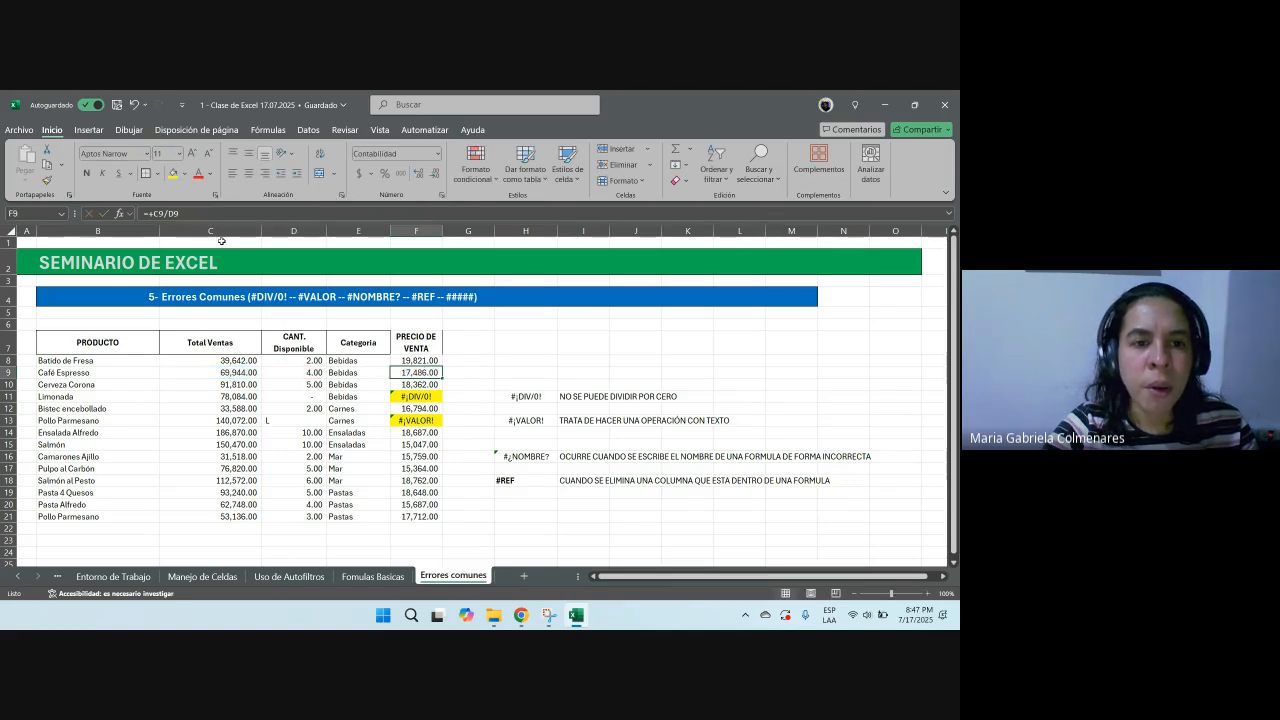
Step: Delete the Total Ventas column and inspect the resulting price formulas, then undo the deletion
click(234, 231)
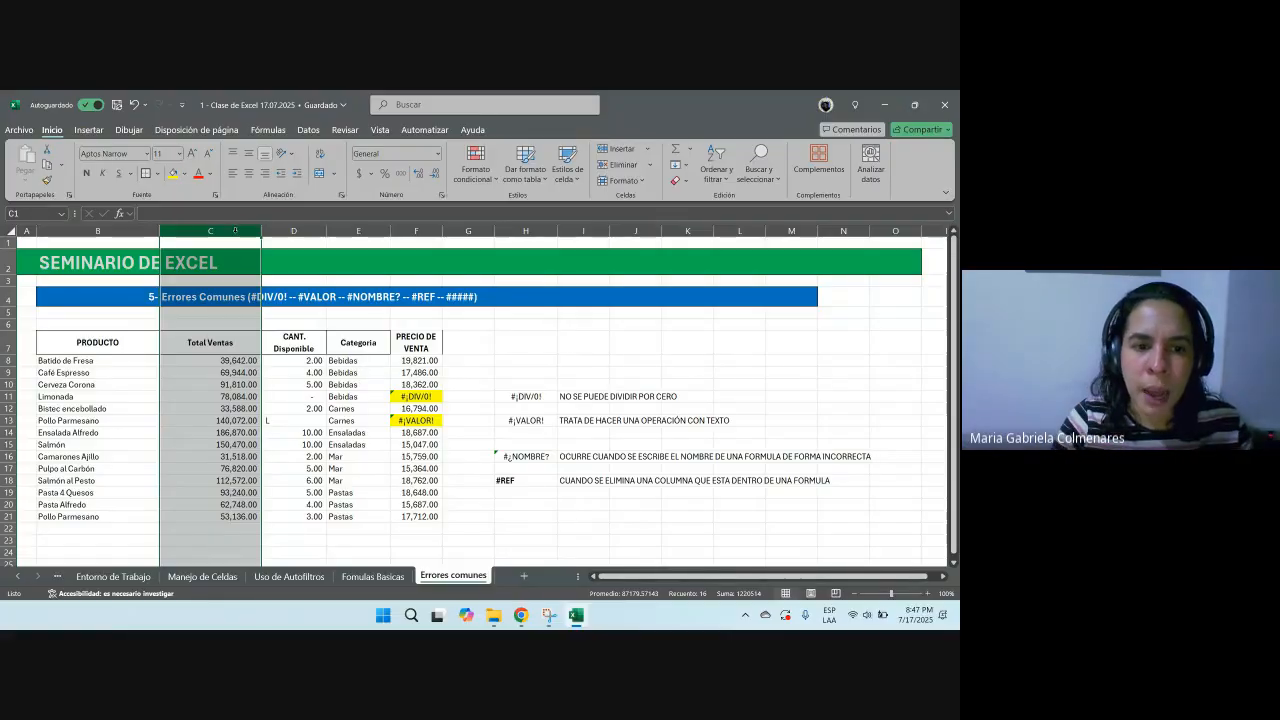
key(ctrl+minus)
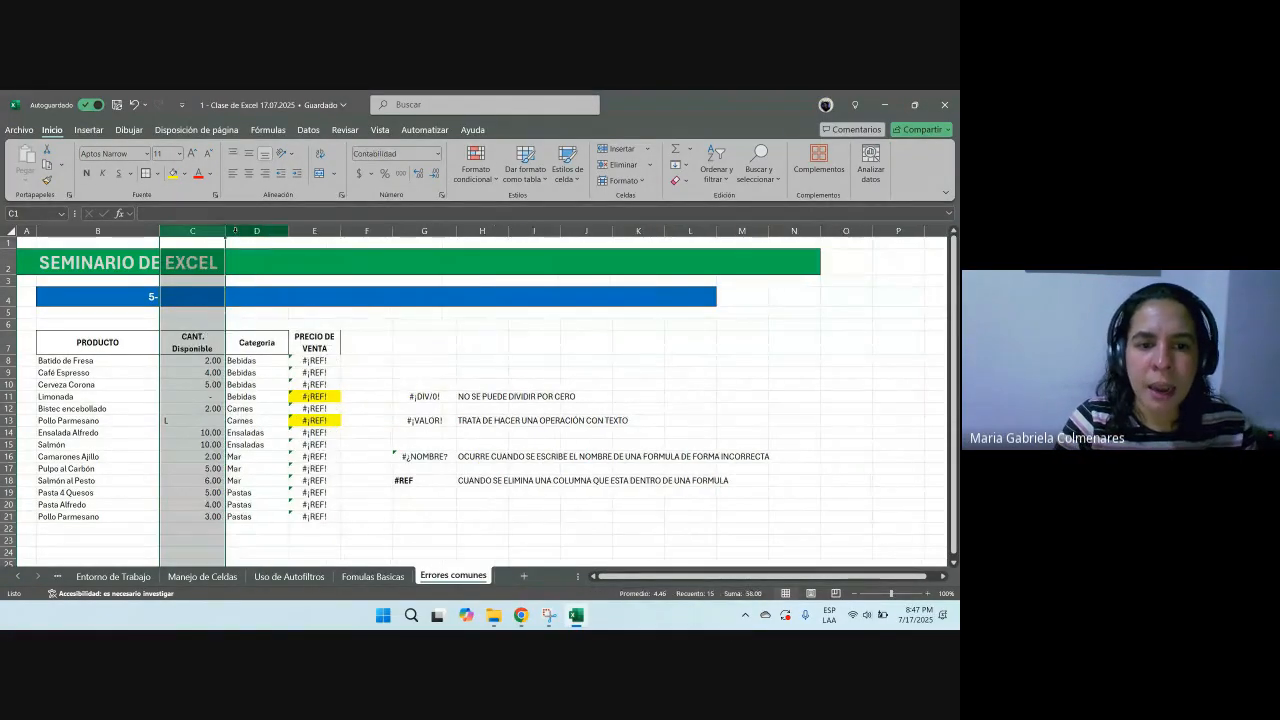
click(315, 420)
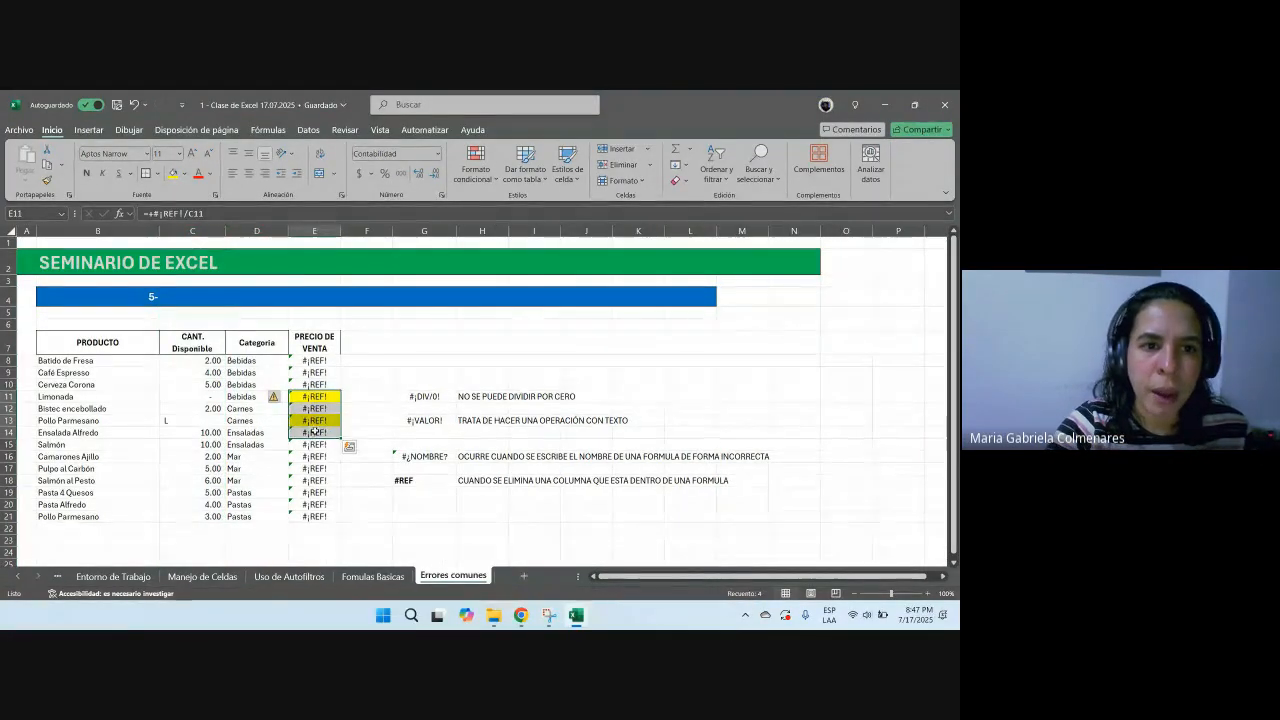
click(315, 384)
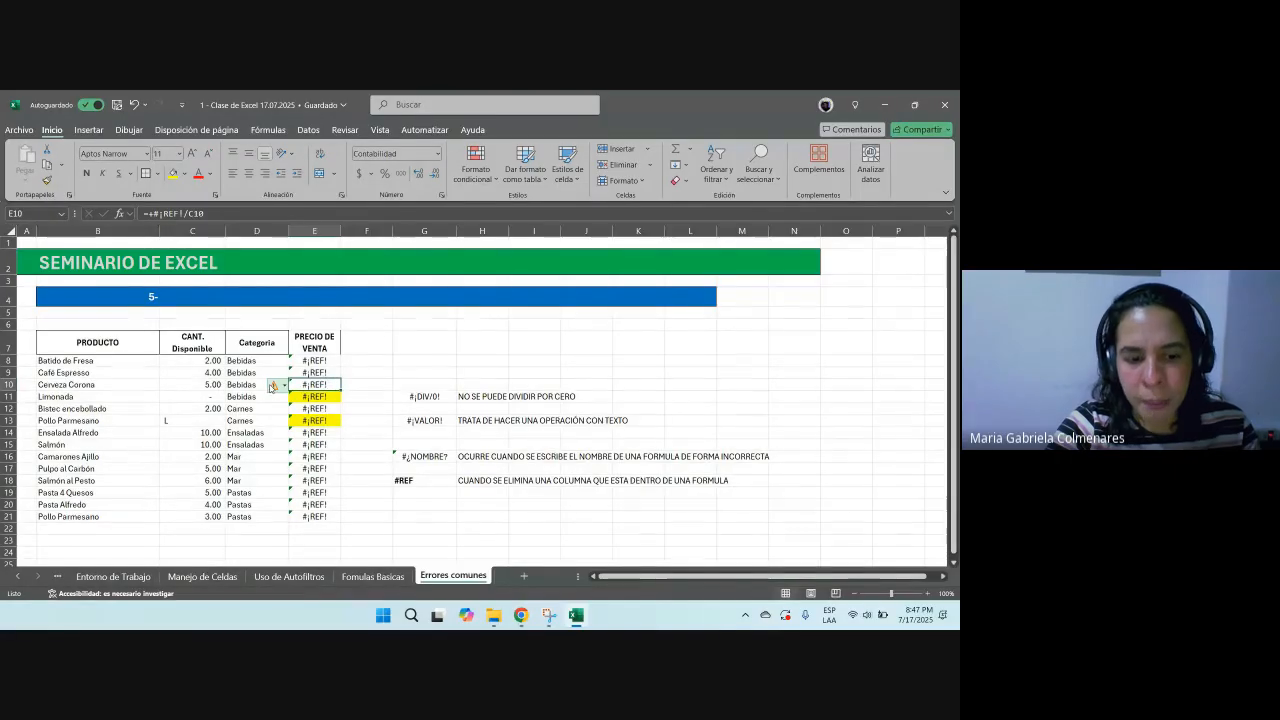
key(F2)
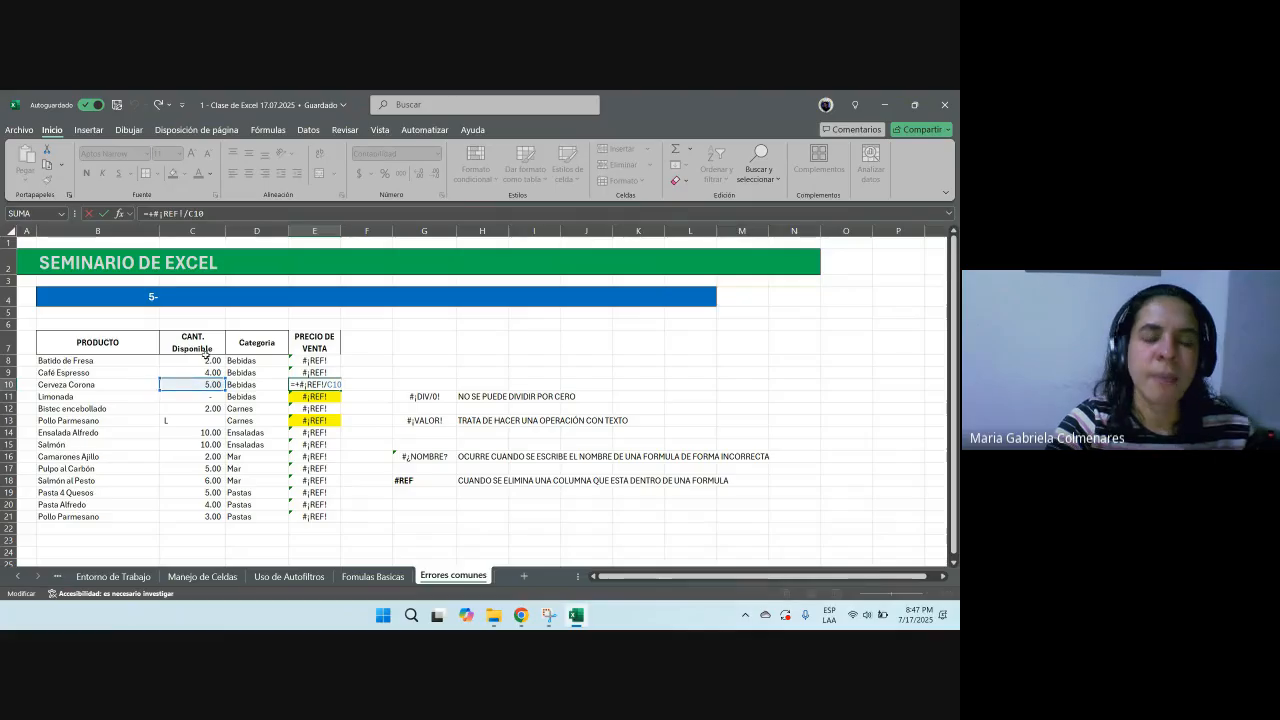
key(Escape)
key(ctrl+z)
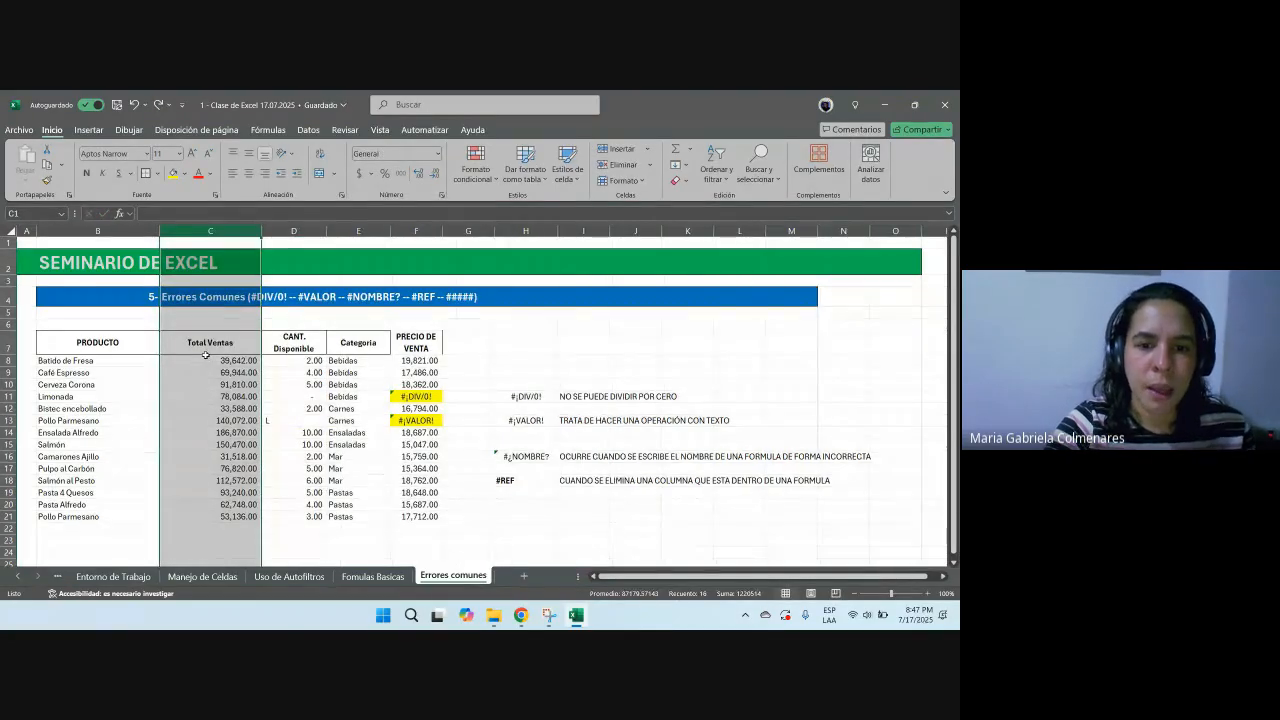
Step: Enter the error label ##### in H20
click(528, 502)
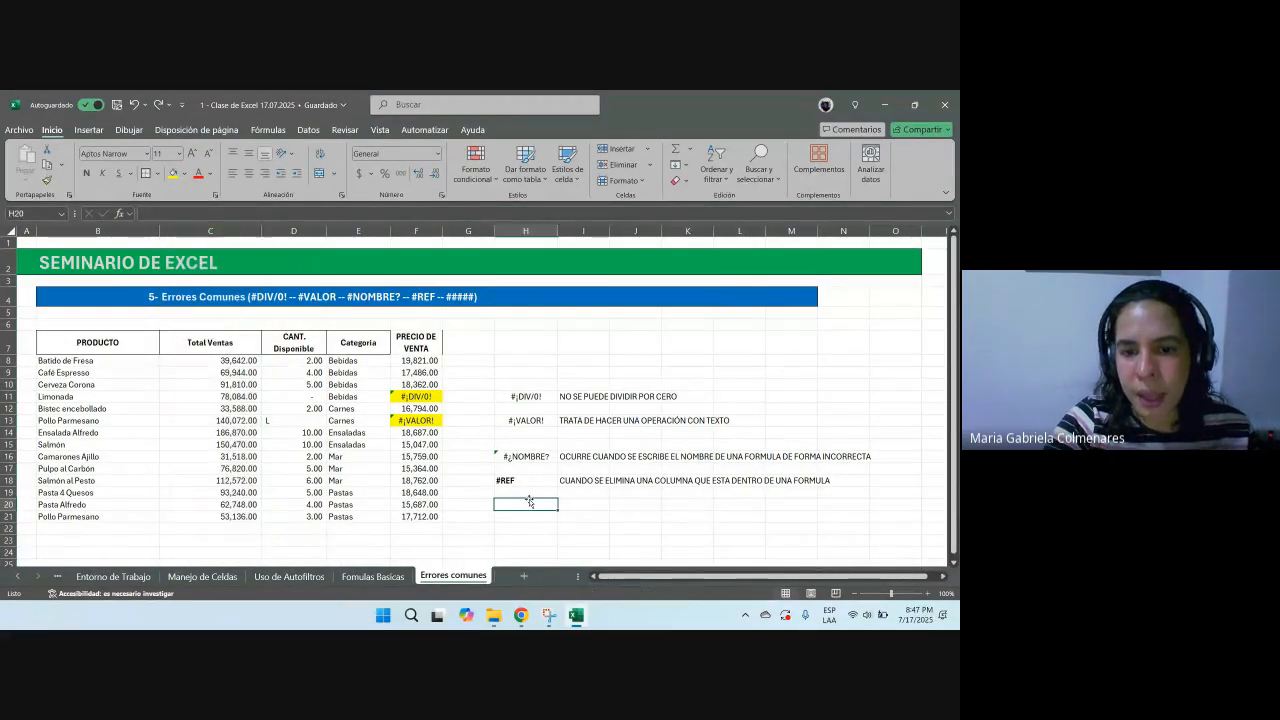
text(#####)
key(Return)
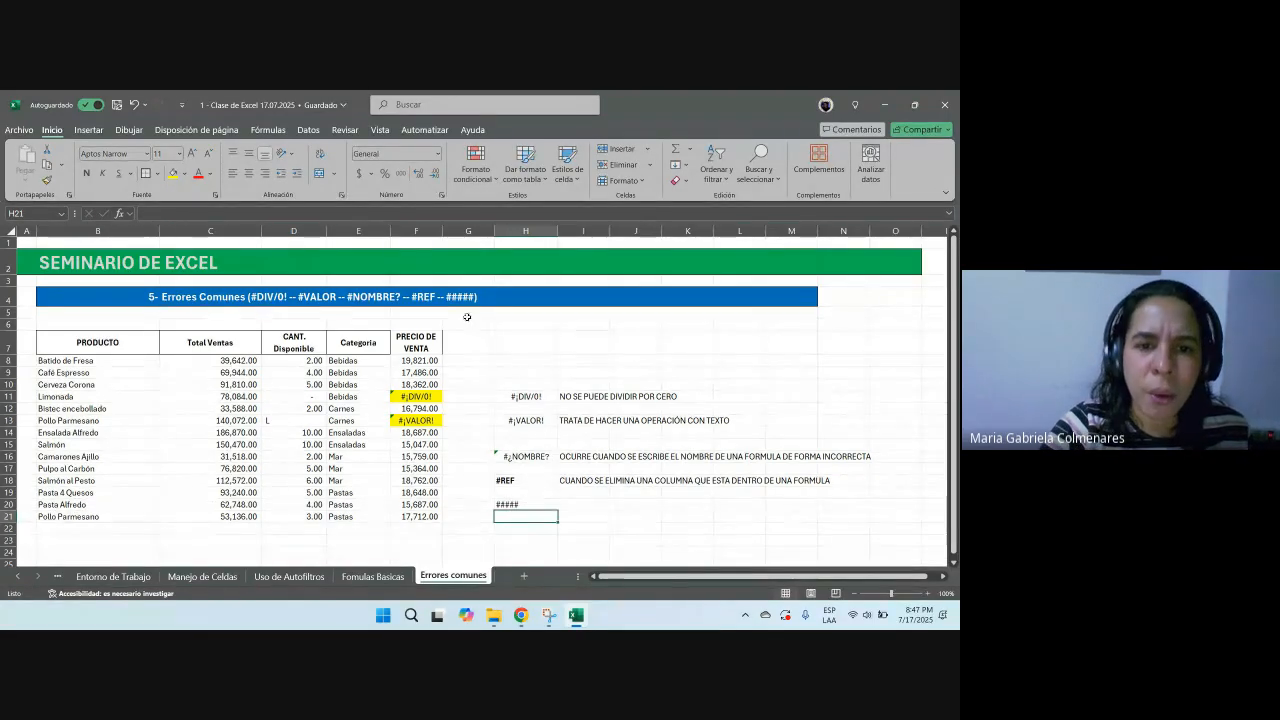
Step: Narrow the Total Ventas and PRECIO DE VENTA columns to show ##### errors, then widen them to fit the values
drag(443, 228, 385, 232)
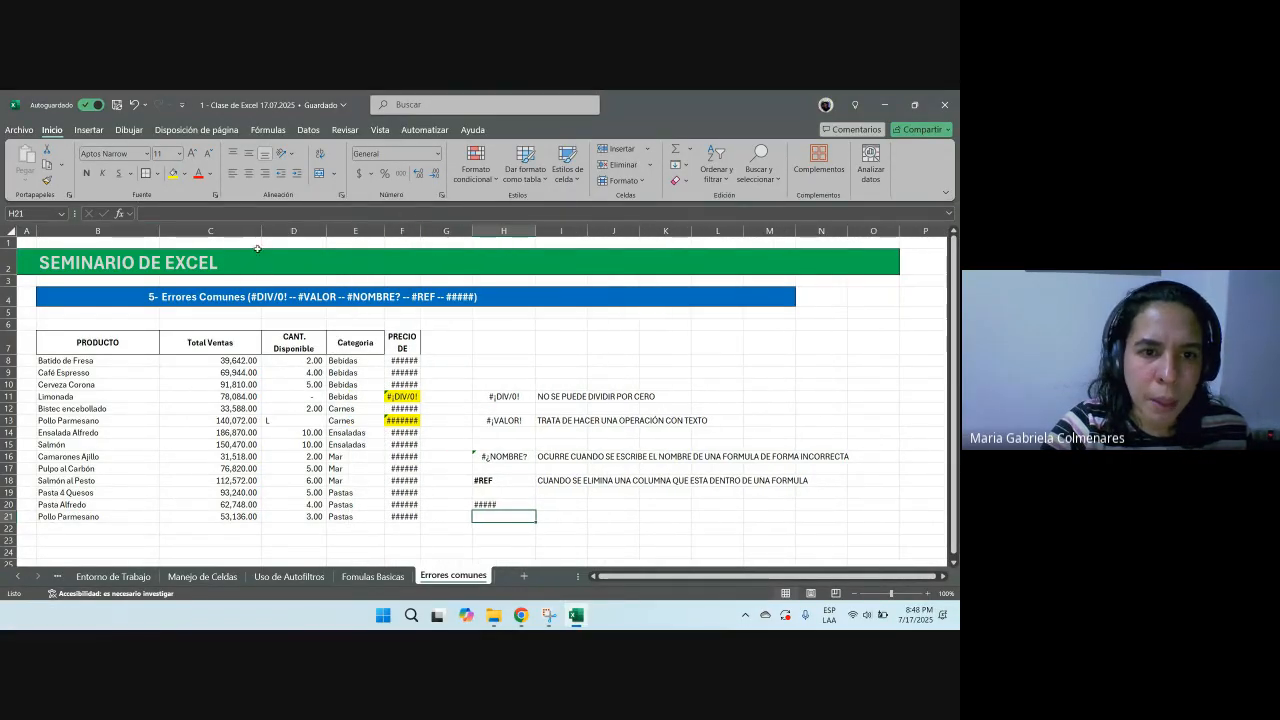
drag(261, 231, 198, 231)
click(185, 362)
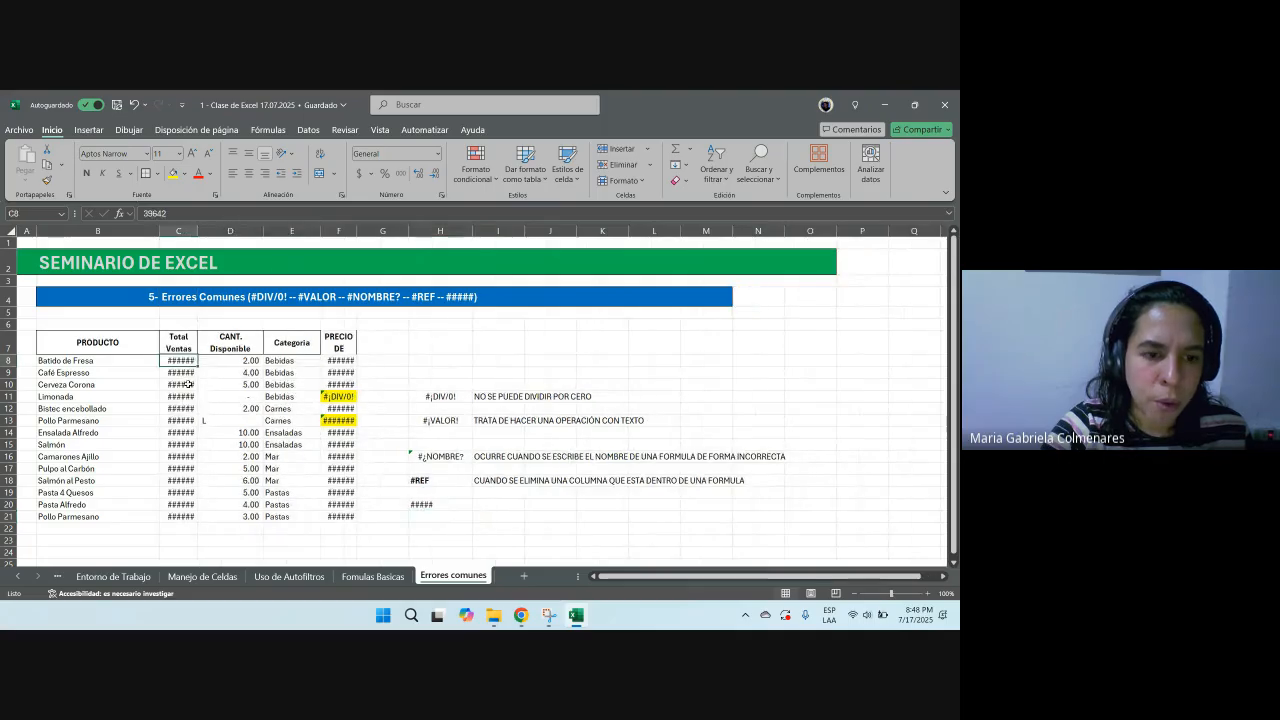
drag(185, 362, 240, 516)
click(338, 420)
drag(358, 231, 387, 231)
drag(198, 231, 226, 231)
click(596, 410)
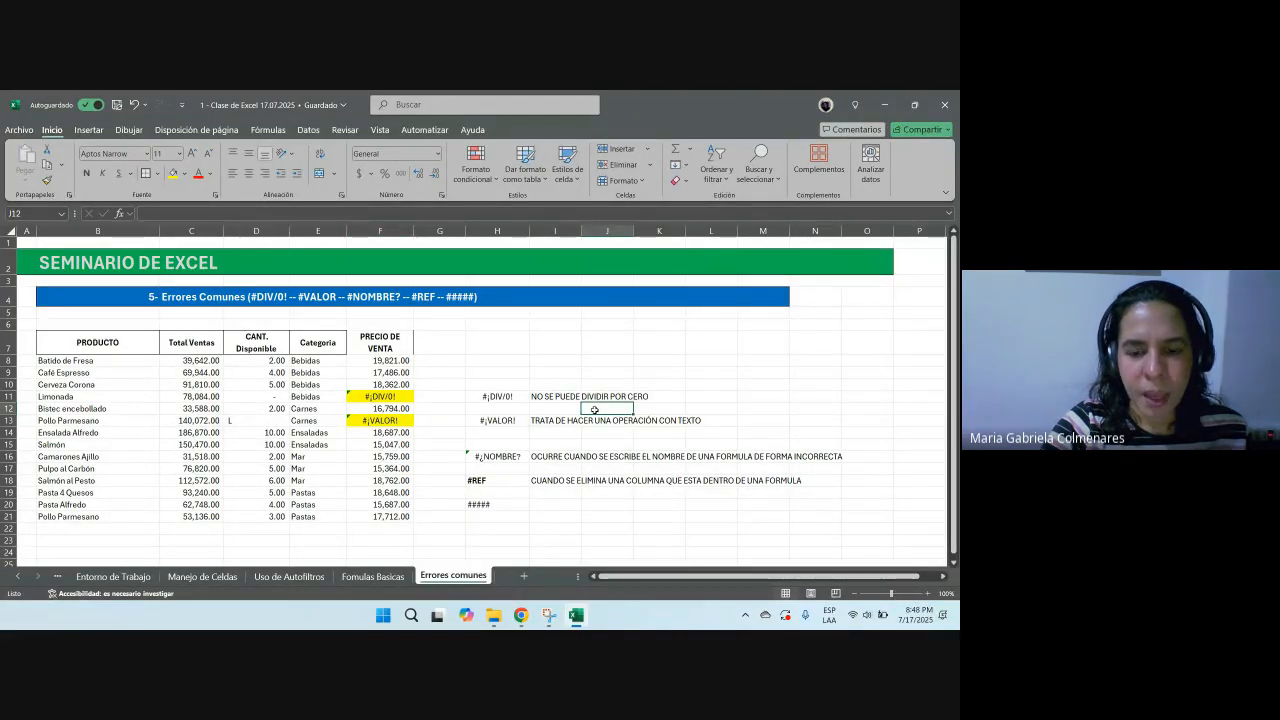
mouse_move(521, 615)
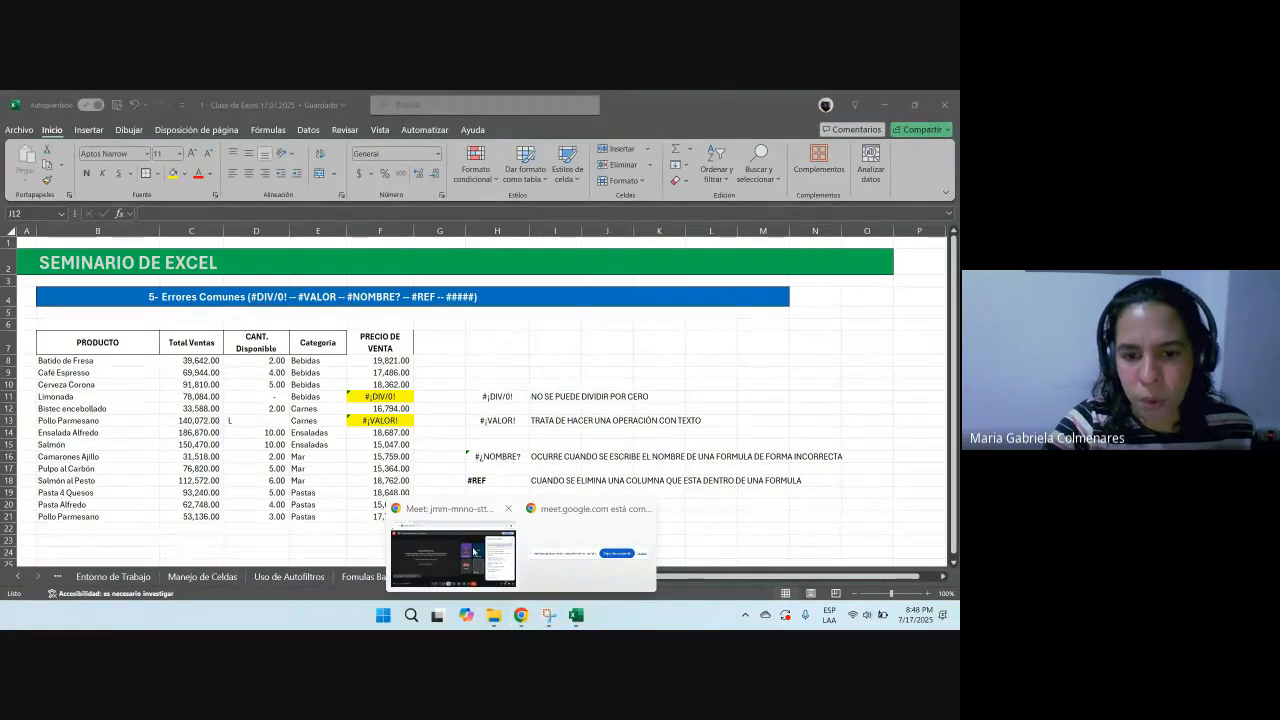
click(473, 551)
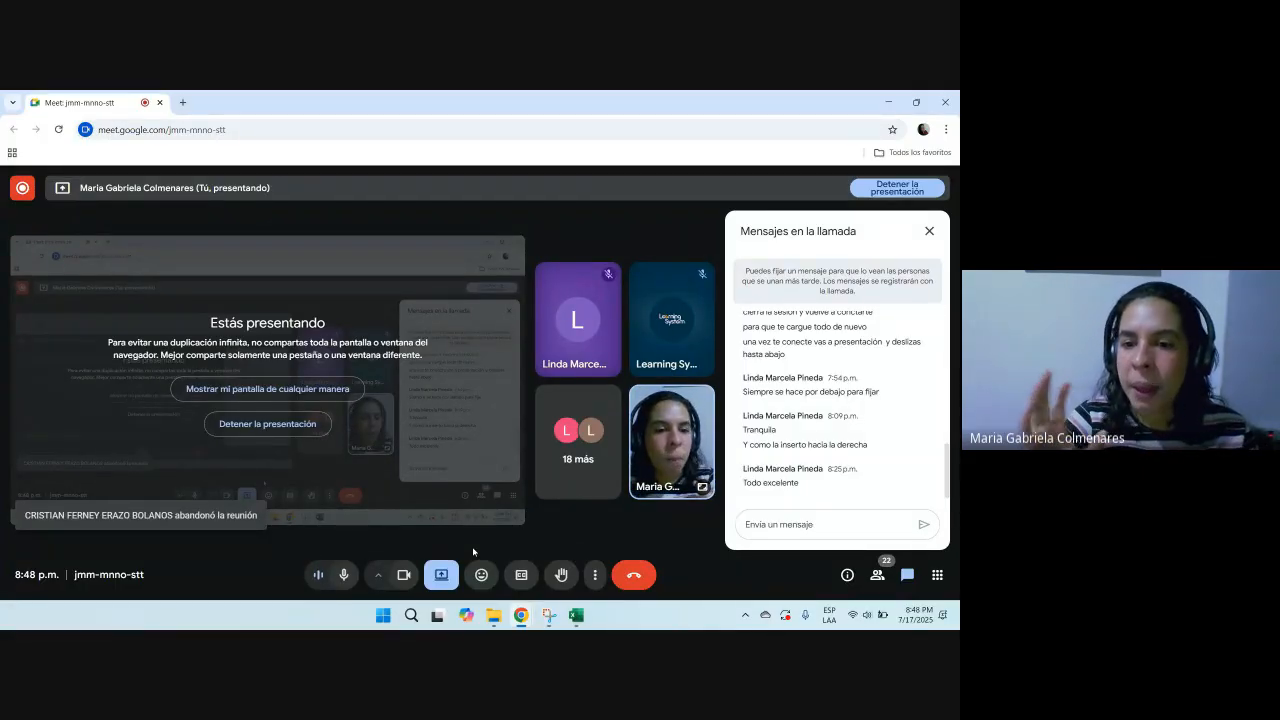
key(alt+Tab)
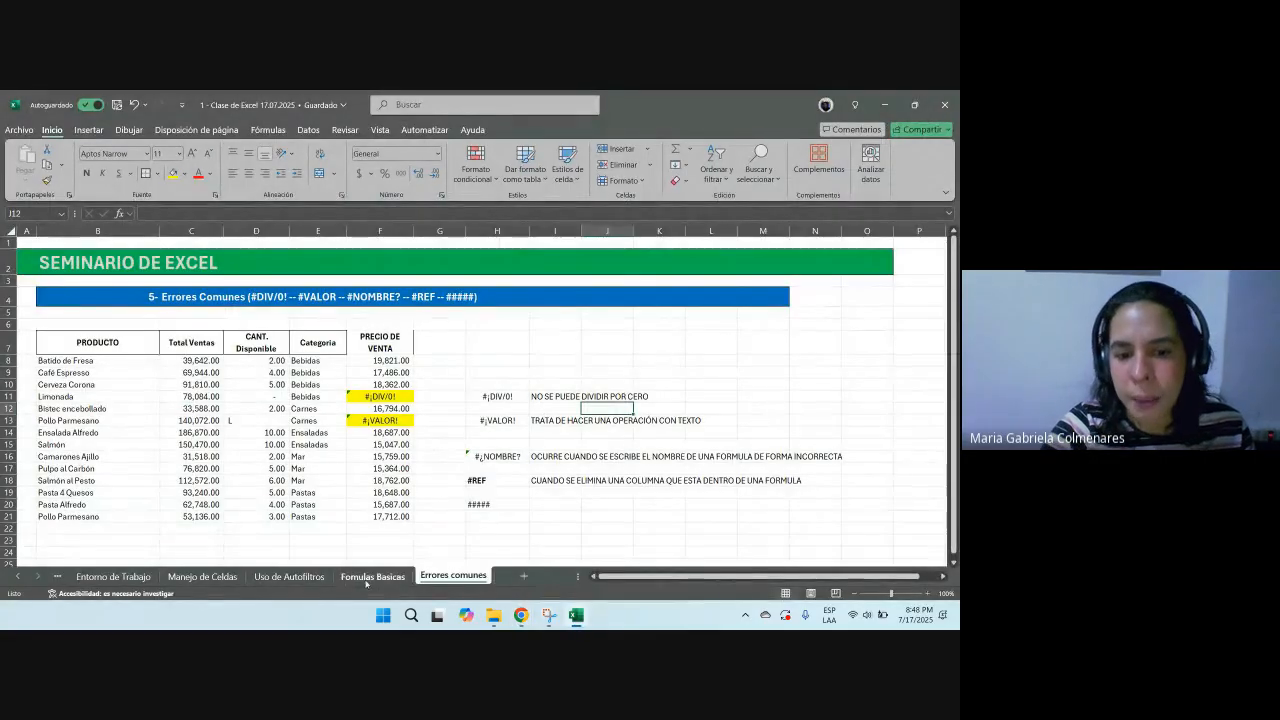
Step: Browse the Formulas Basicas, Uso de Autofiltros and Manejo de Celdas sheets and select ranges in the sales report
click(386, 578)
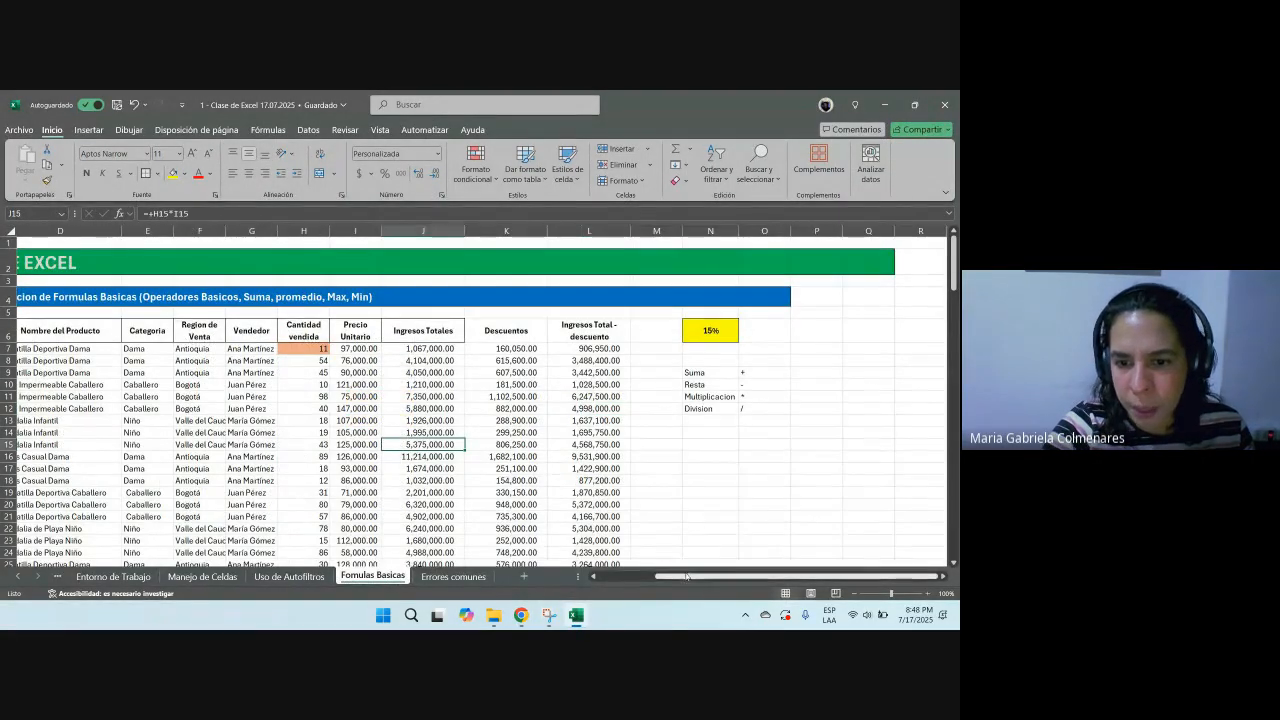
scroll(692, 548, left, 3)
click(323, 430)
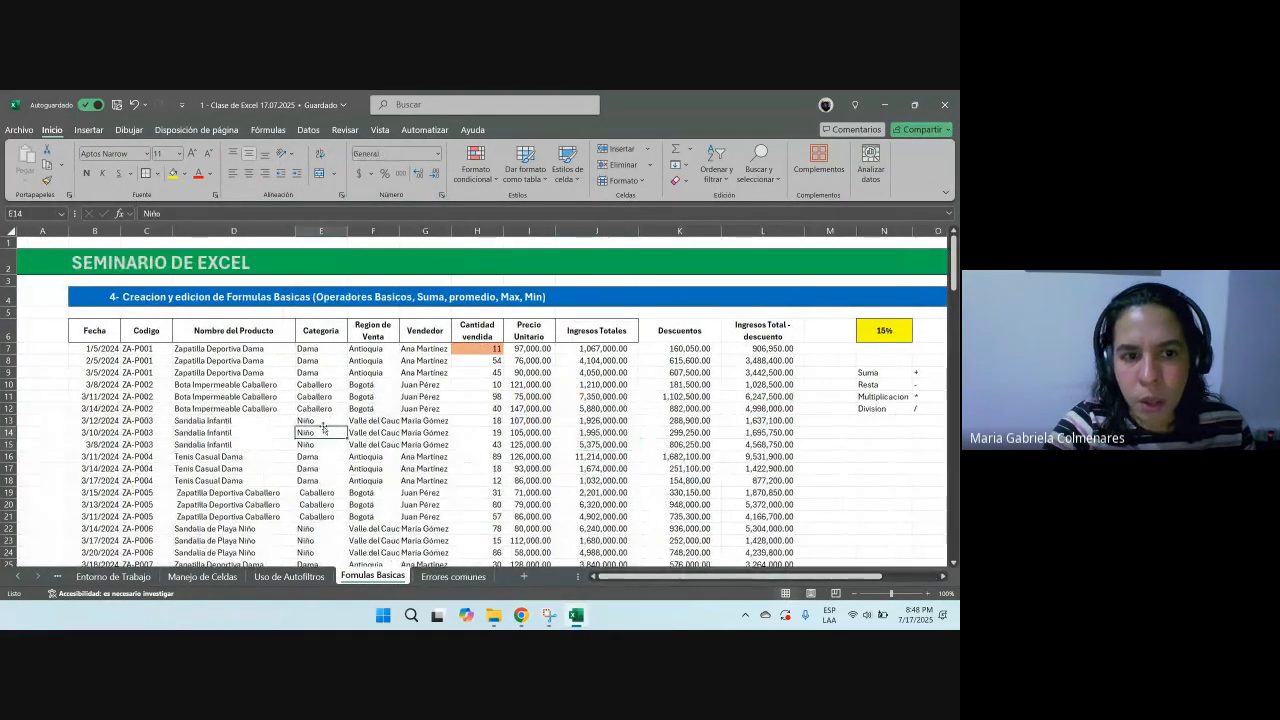
click(292, 578)
click(202, 577)
click(655, 434)
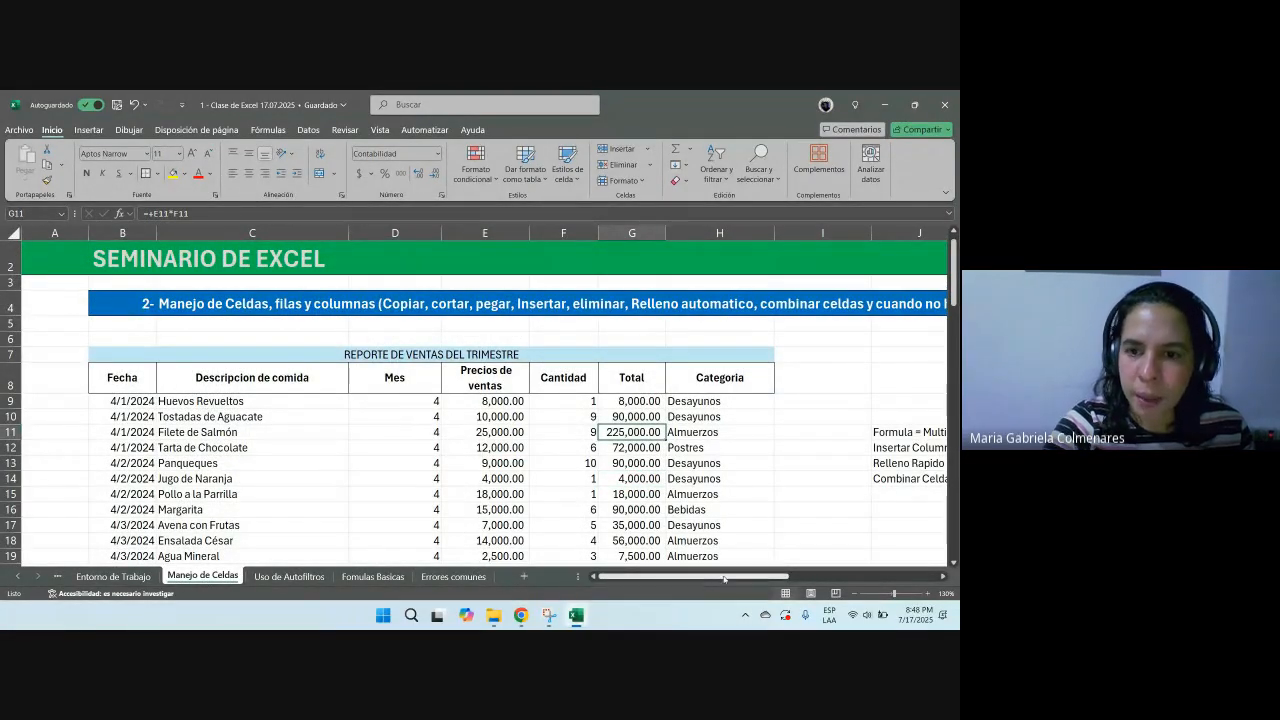
drag(690, 401, 686, 478)
drag(205, 401, 234, 517)
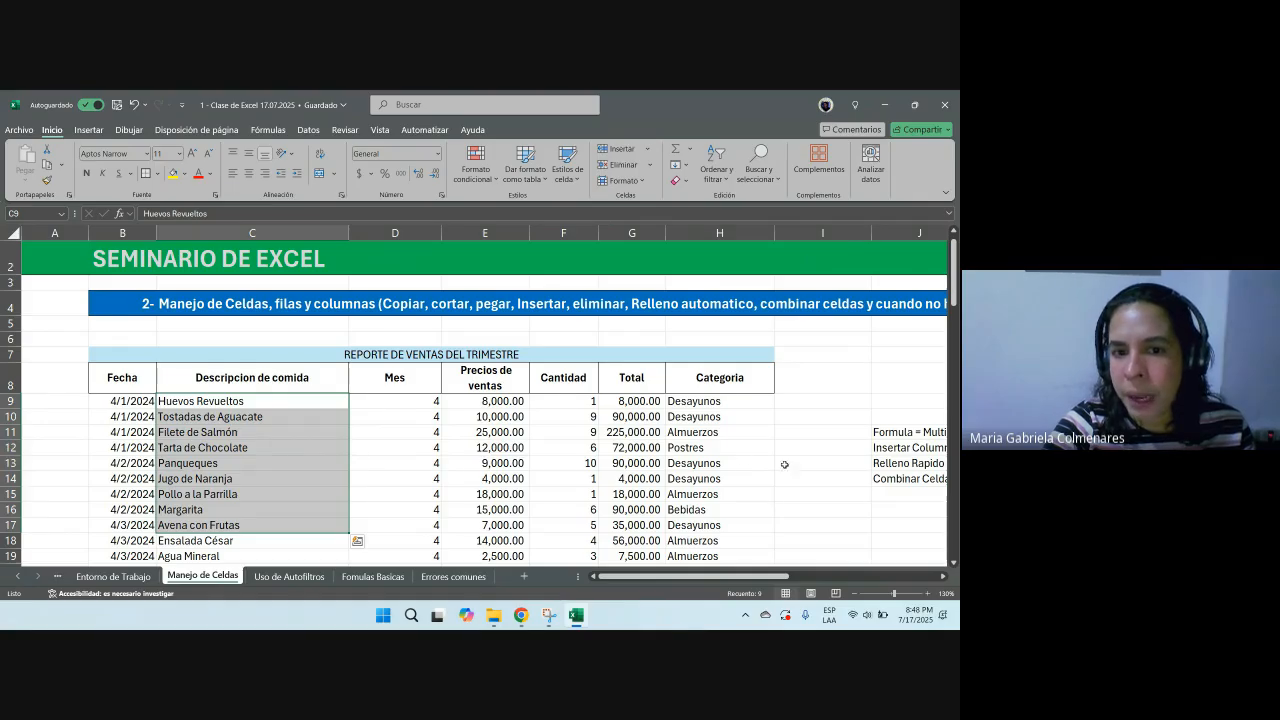
scroll(600, 441, down, 9)
scroll(438, 447, up, 8)
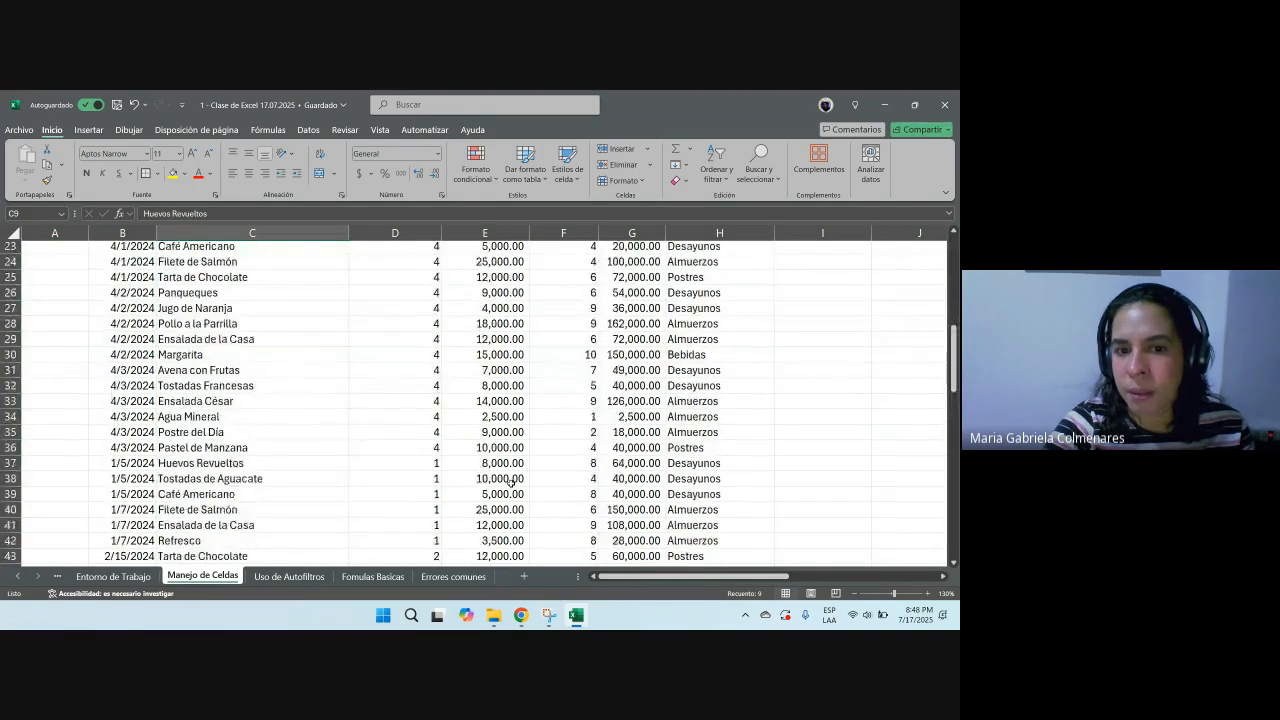
drag(398, 323, 400, 432)
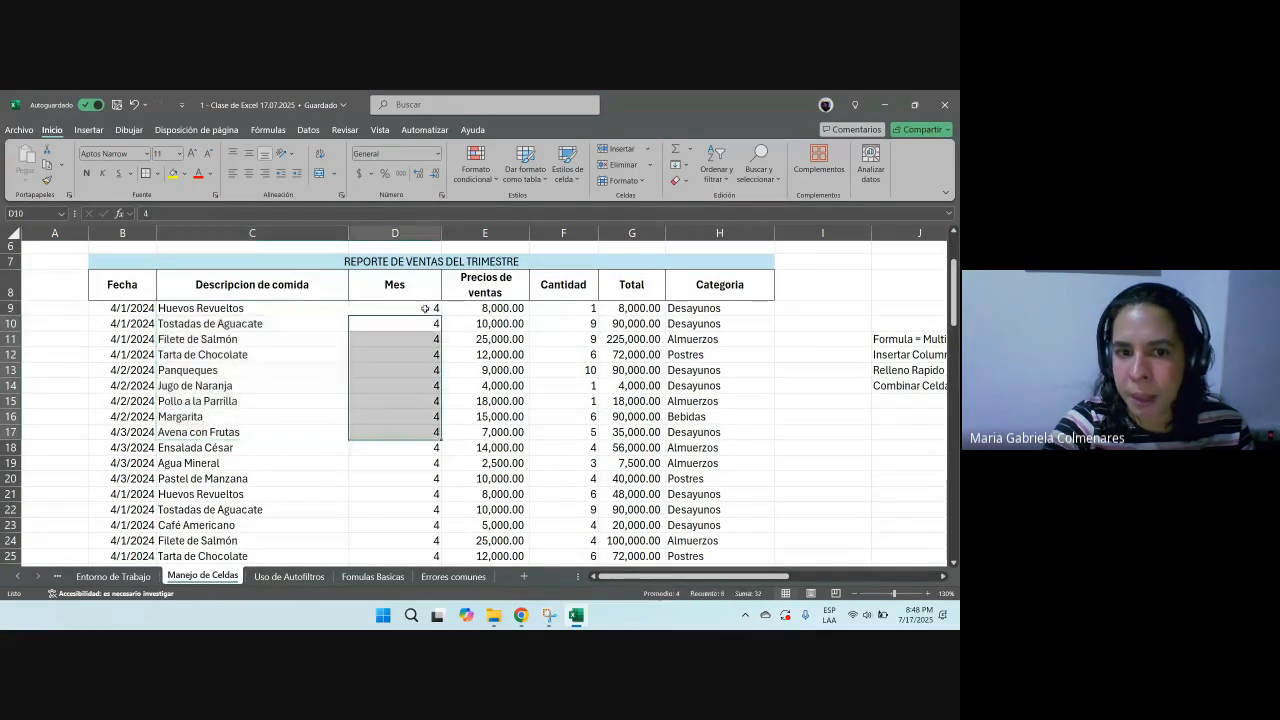
Step: Select the whole sales report table and insert a PivotTable from it on a new worksheet
drag(141, 282, 690, 545)
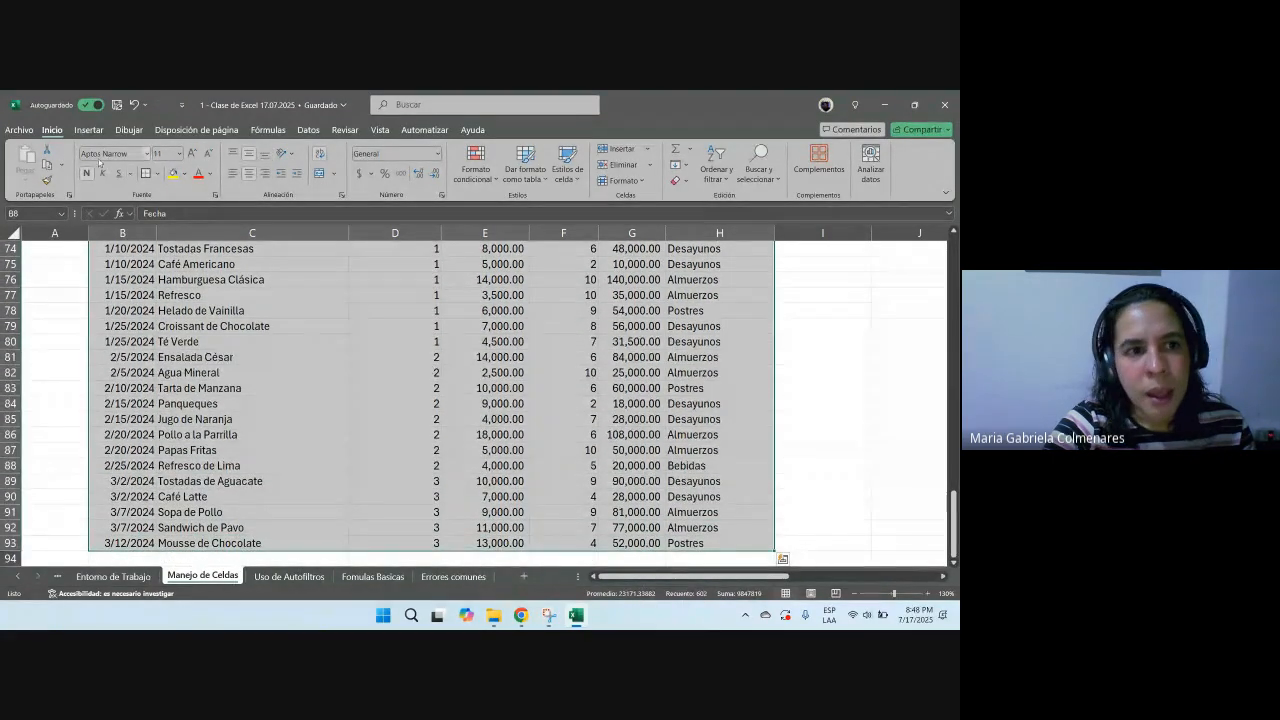
click(88, 130)
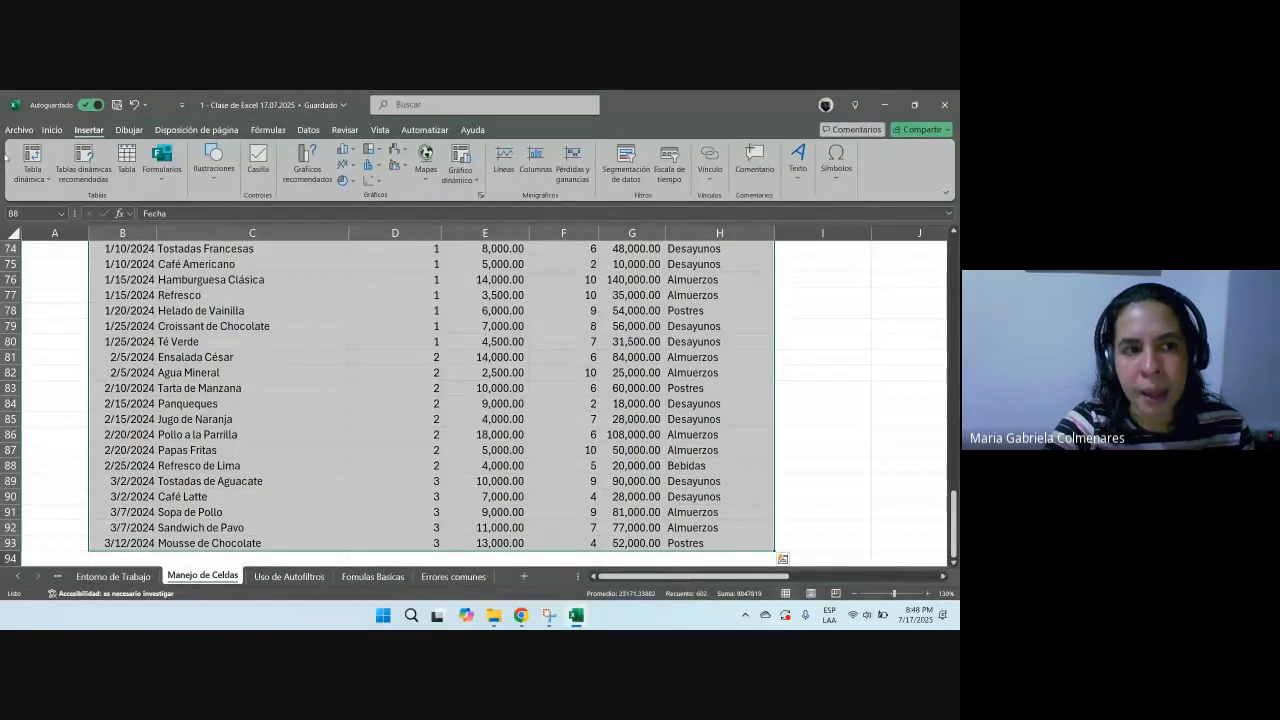
click(32, 176)
click(56, 200)
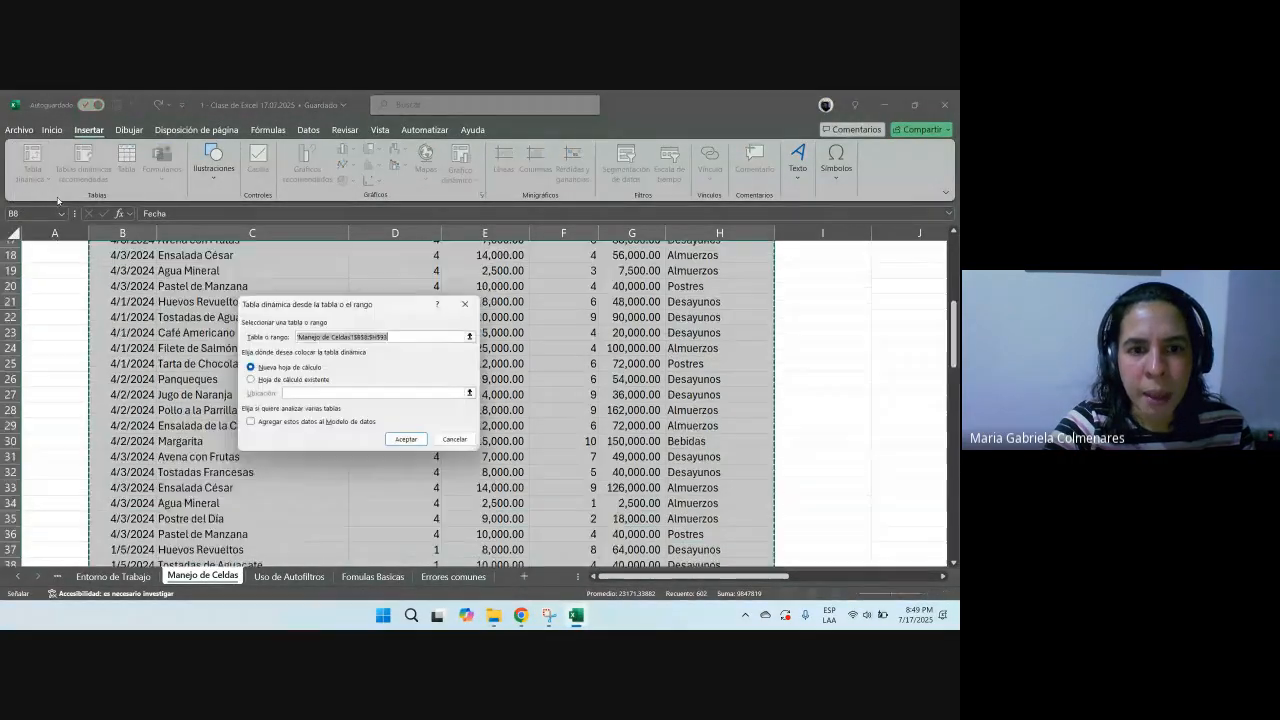
click(404, 438)
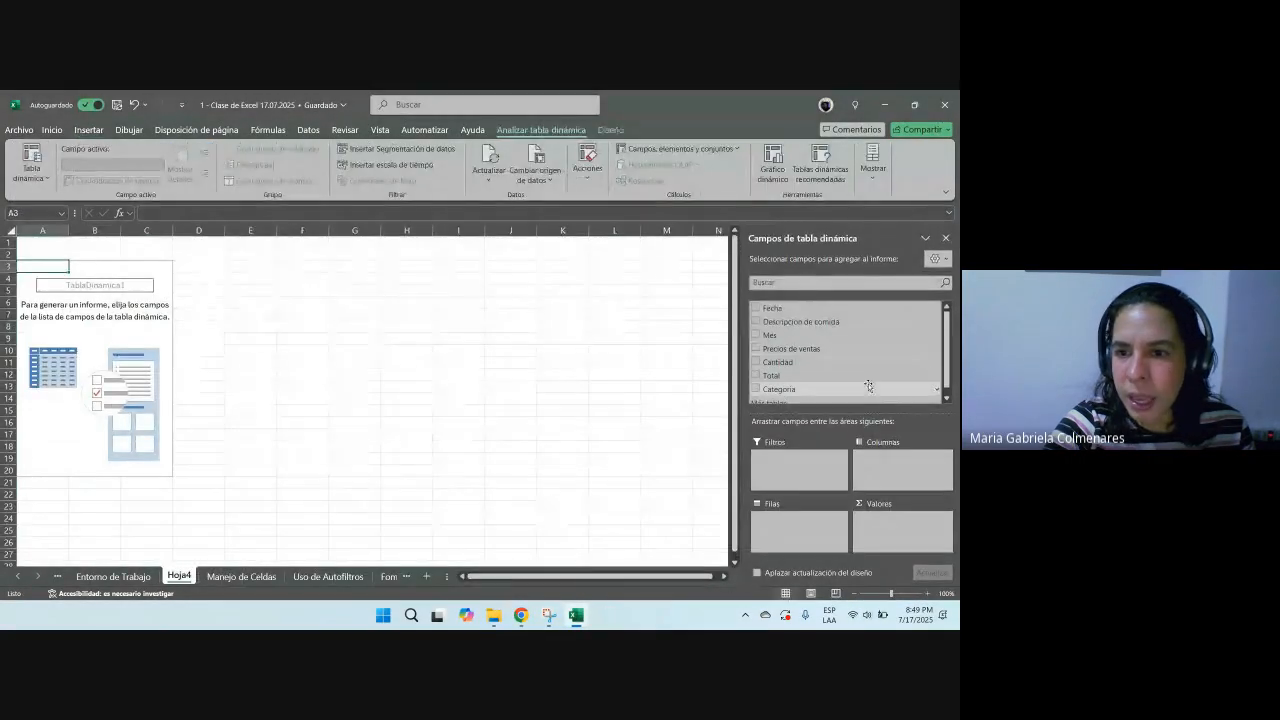
Step: Add the Mes field to the pivot table rows and the Total field to its values
scroll(820, 364, down, 1)
click(768, 328)
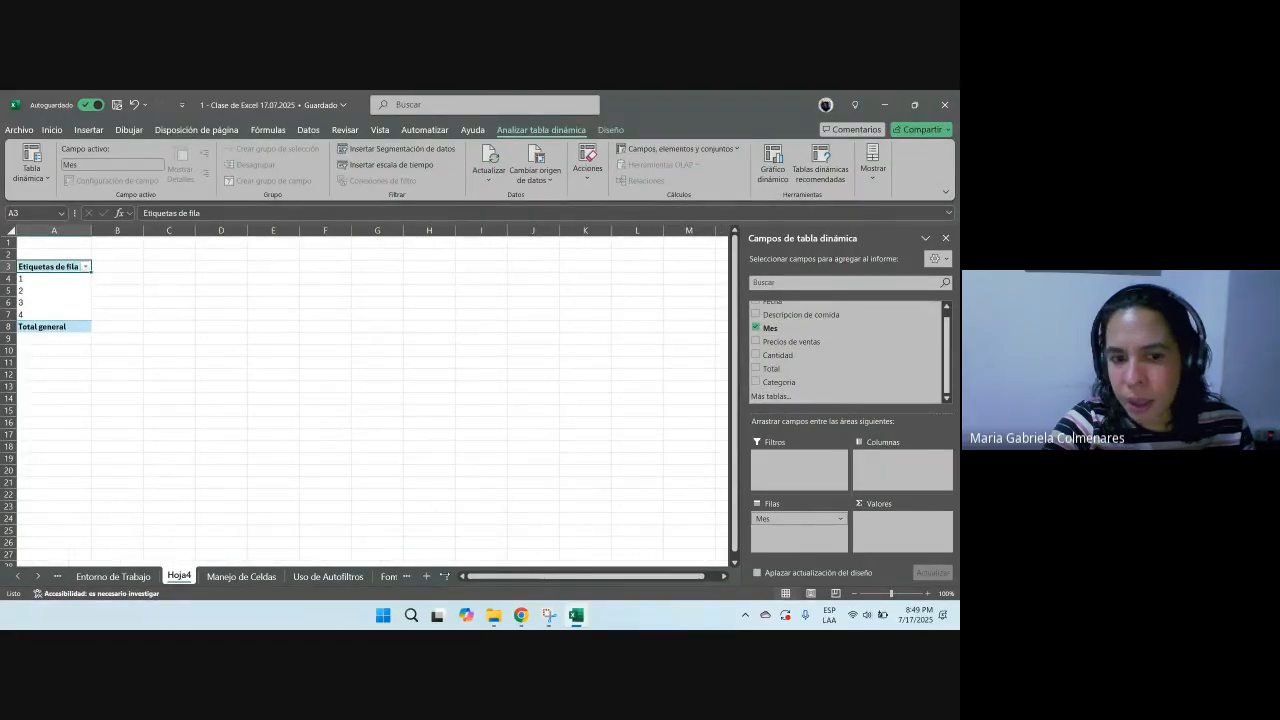
click(241, 577)
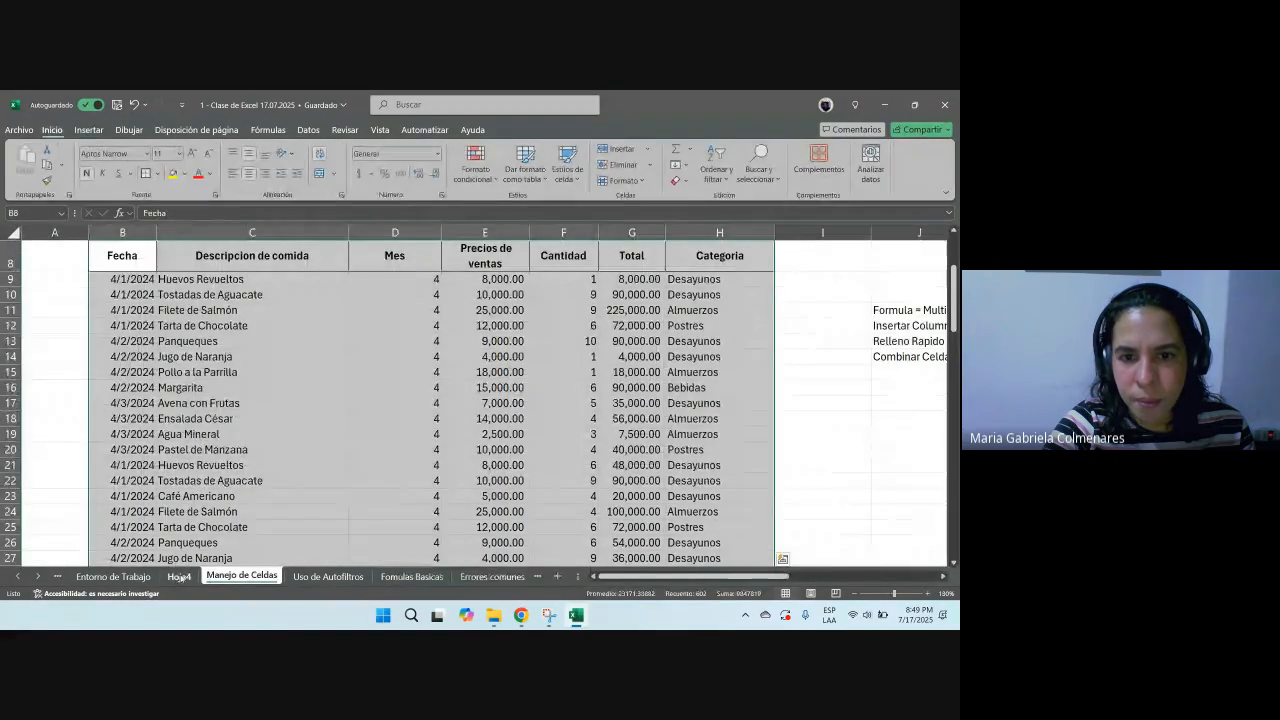
scroll(267, 515, up, 3)
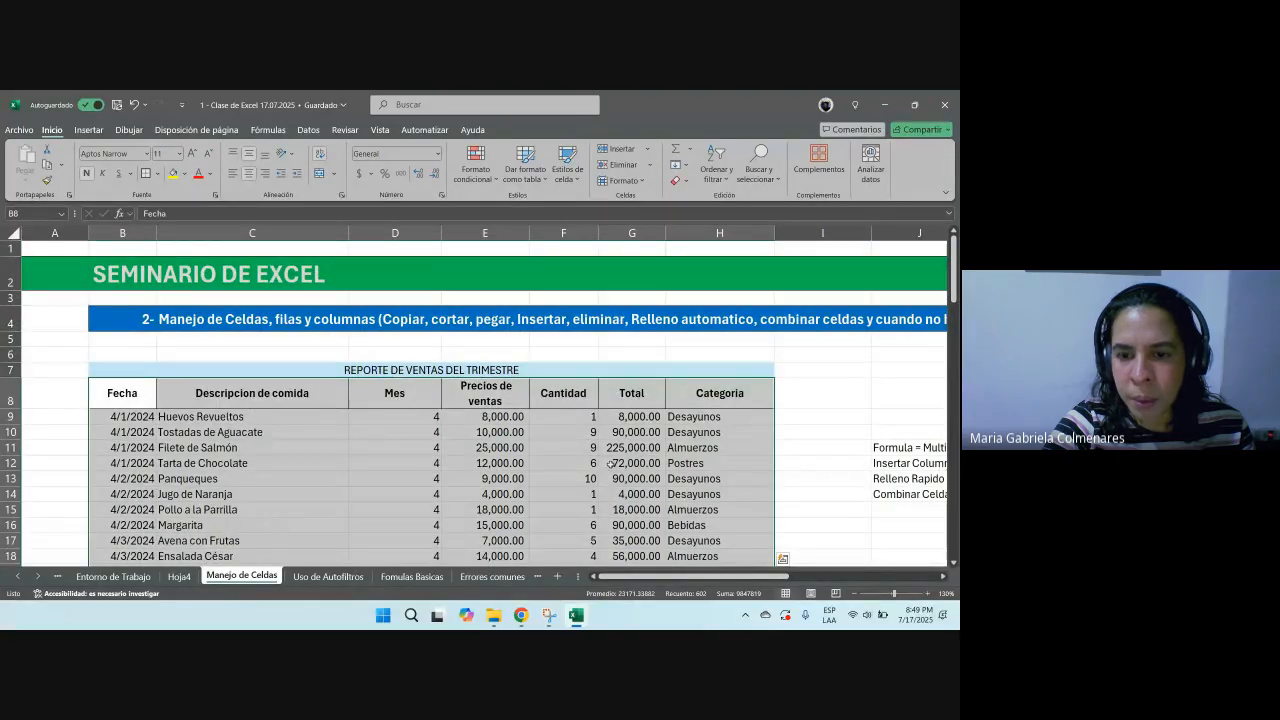
click(179, 577)
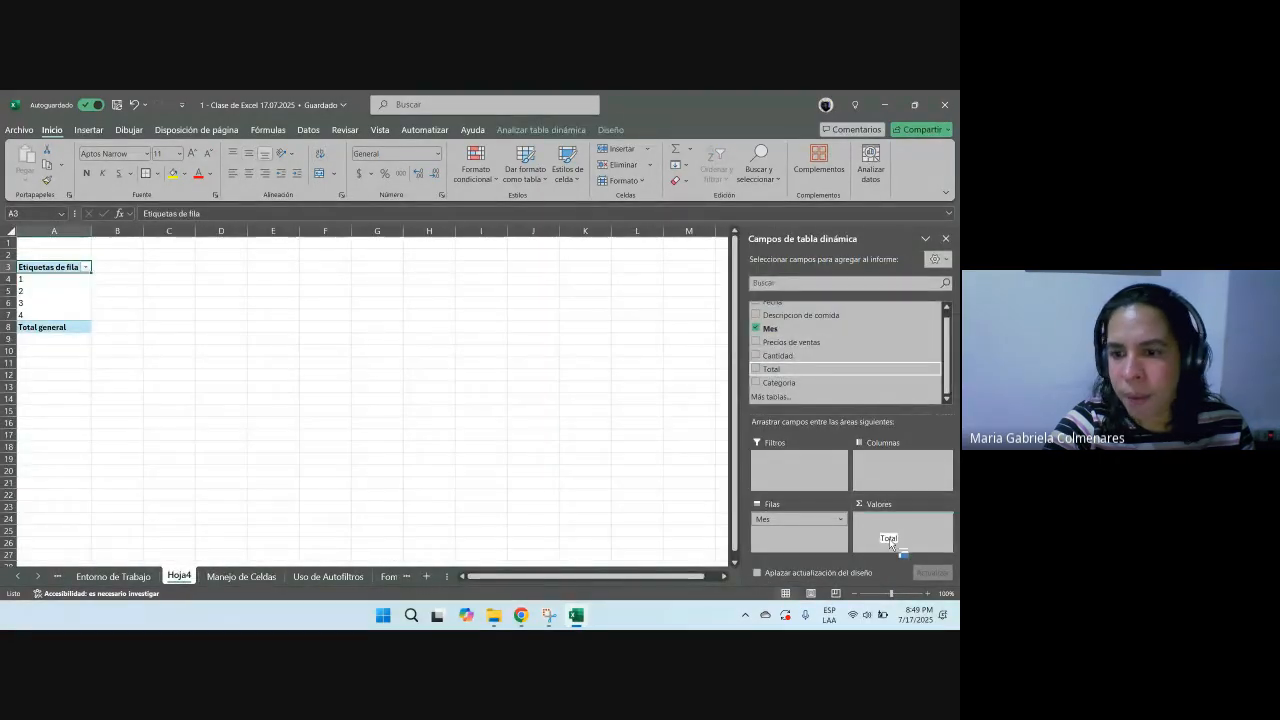
click(362, 330)
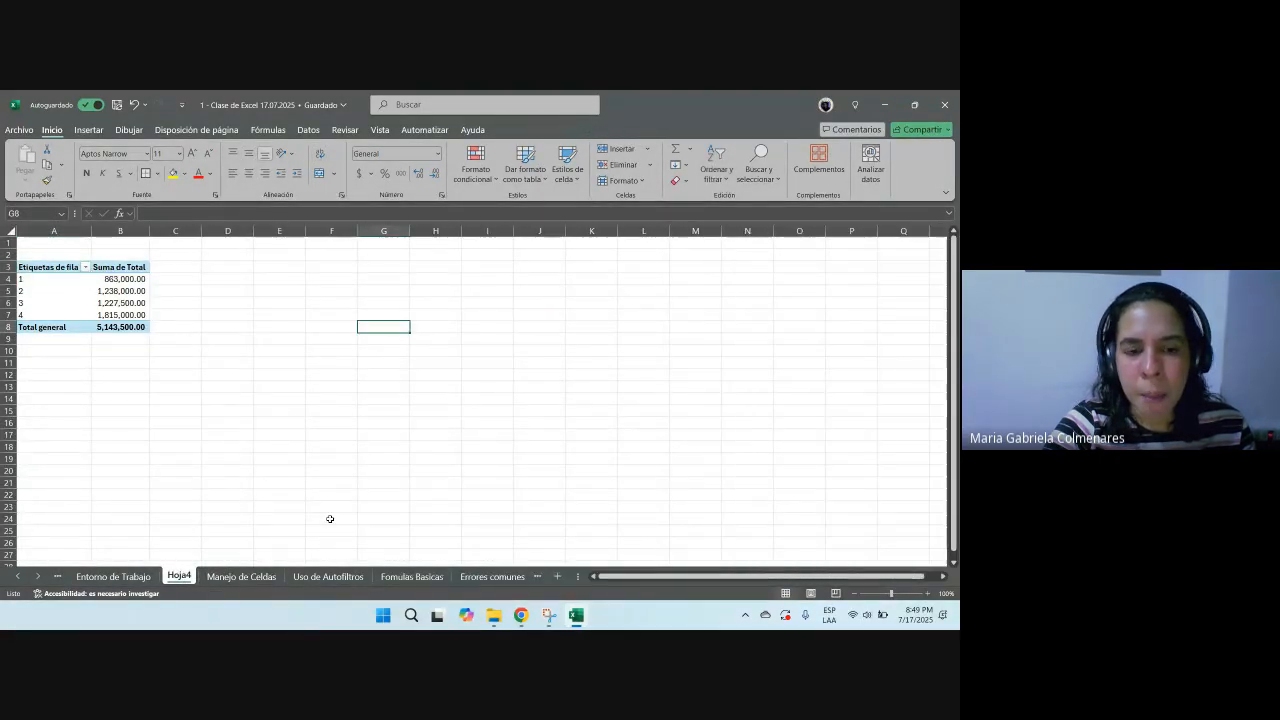
Step: Compare the source sales report with the pivot table and step through the monthly totals
click(243, 577)
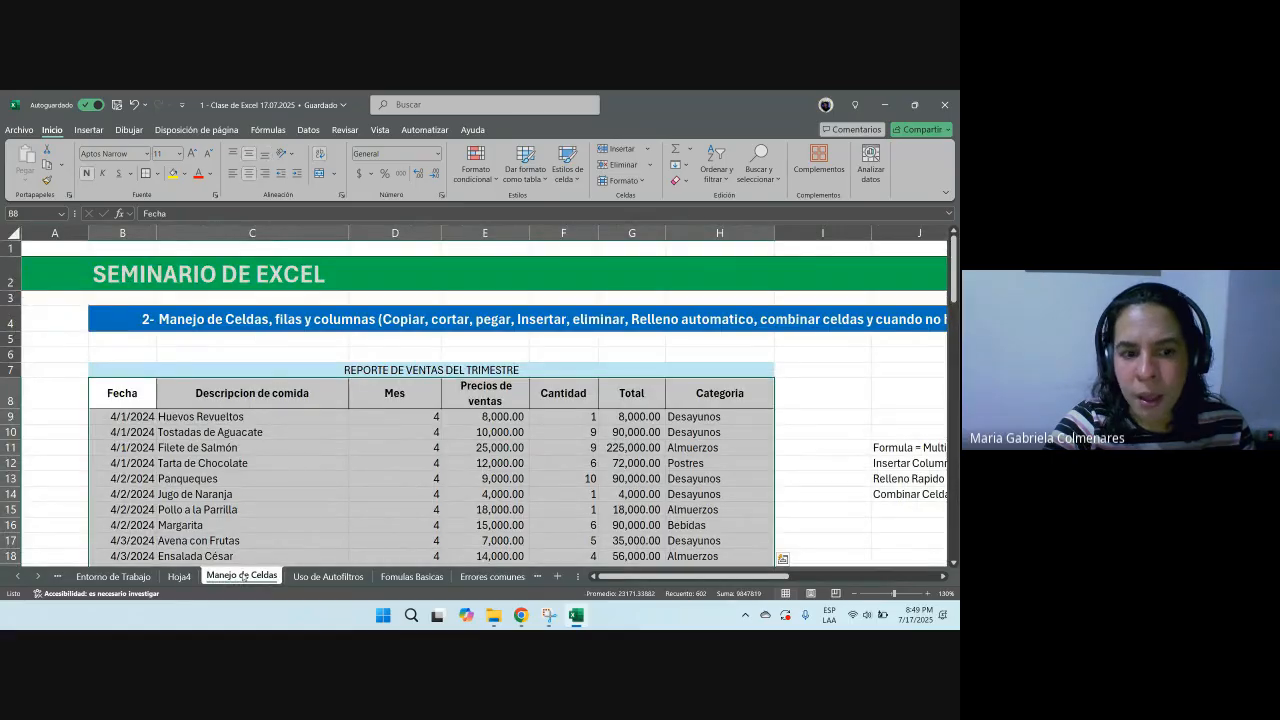
click(178, 577)
click(120, 327)
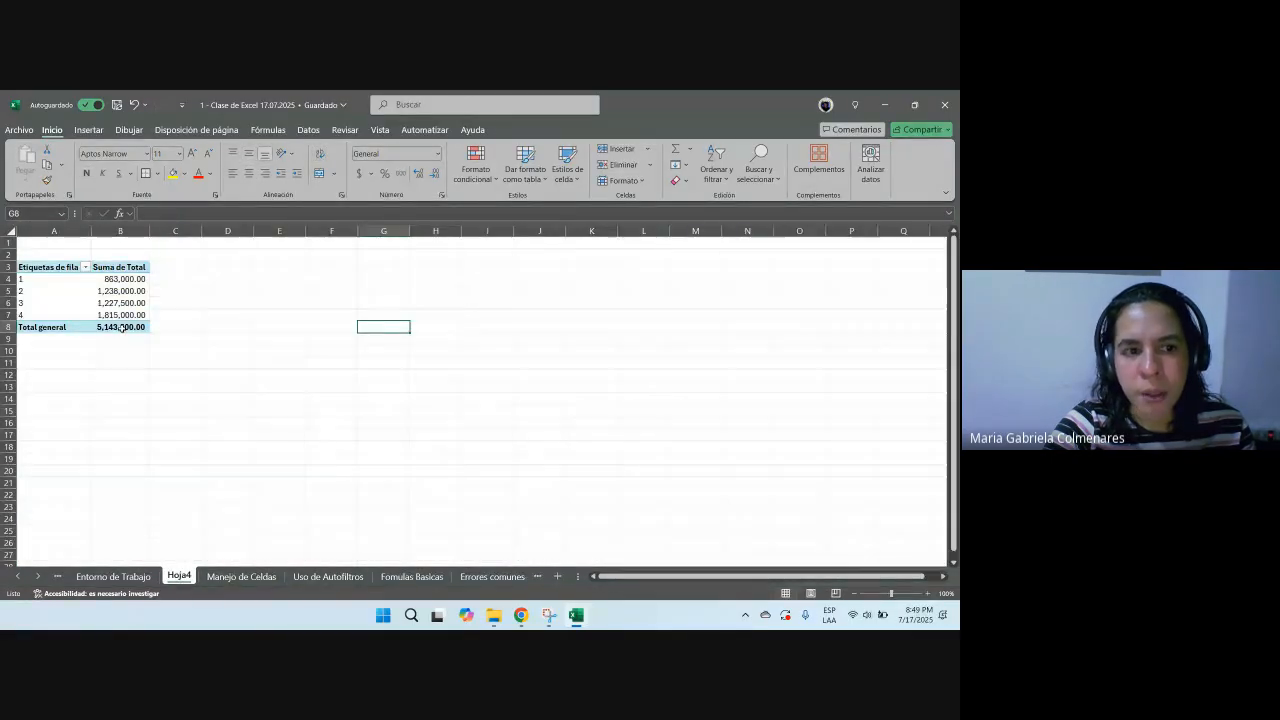
key(Up)
key(Up)
key(Up)
key(Up)
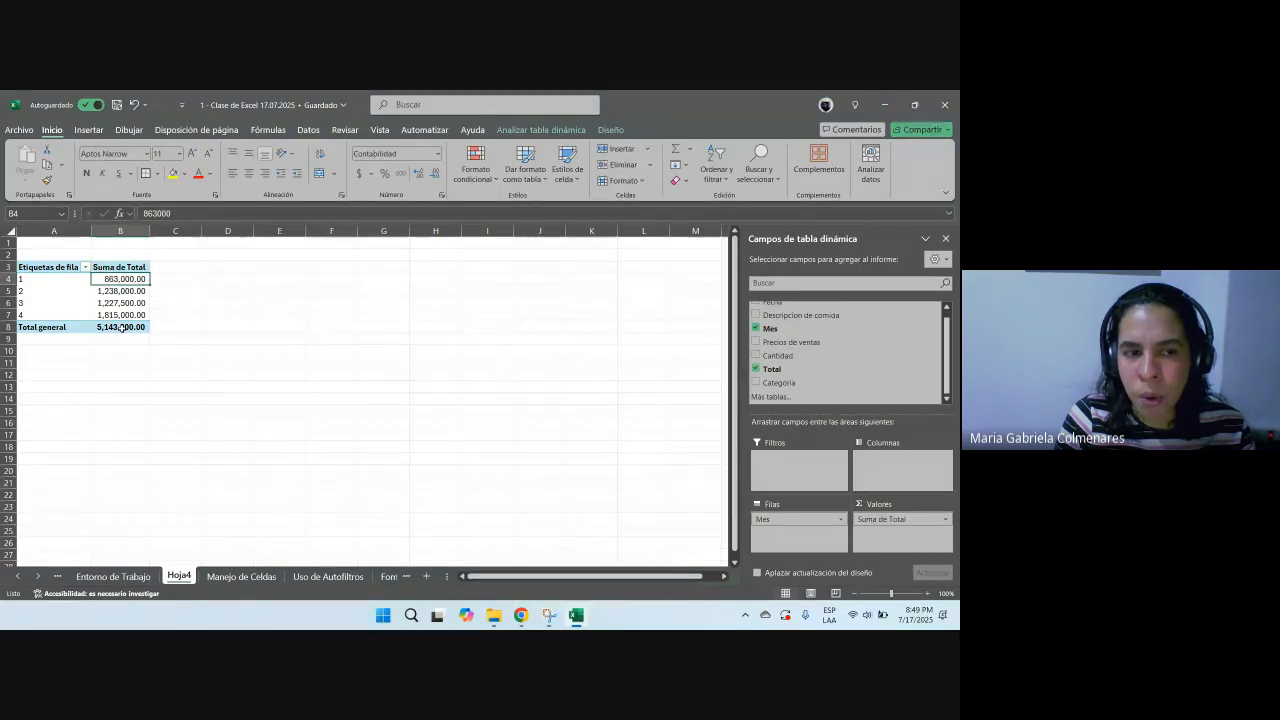
key(Down)
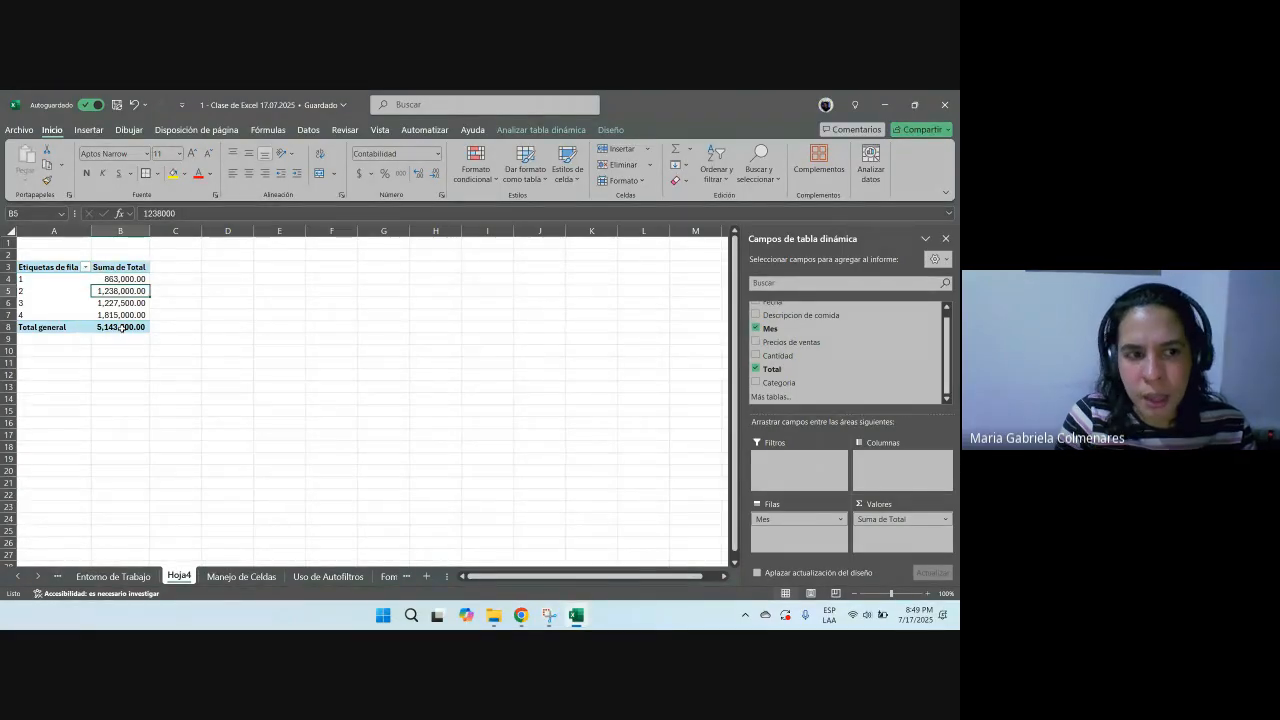
key(Down)
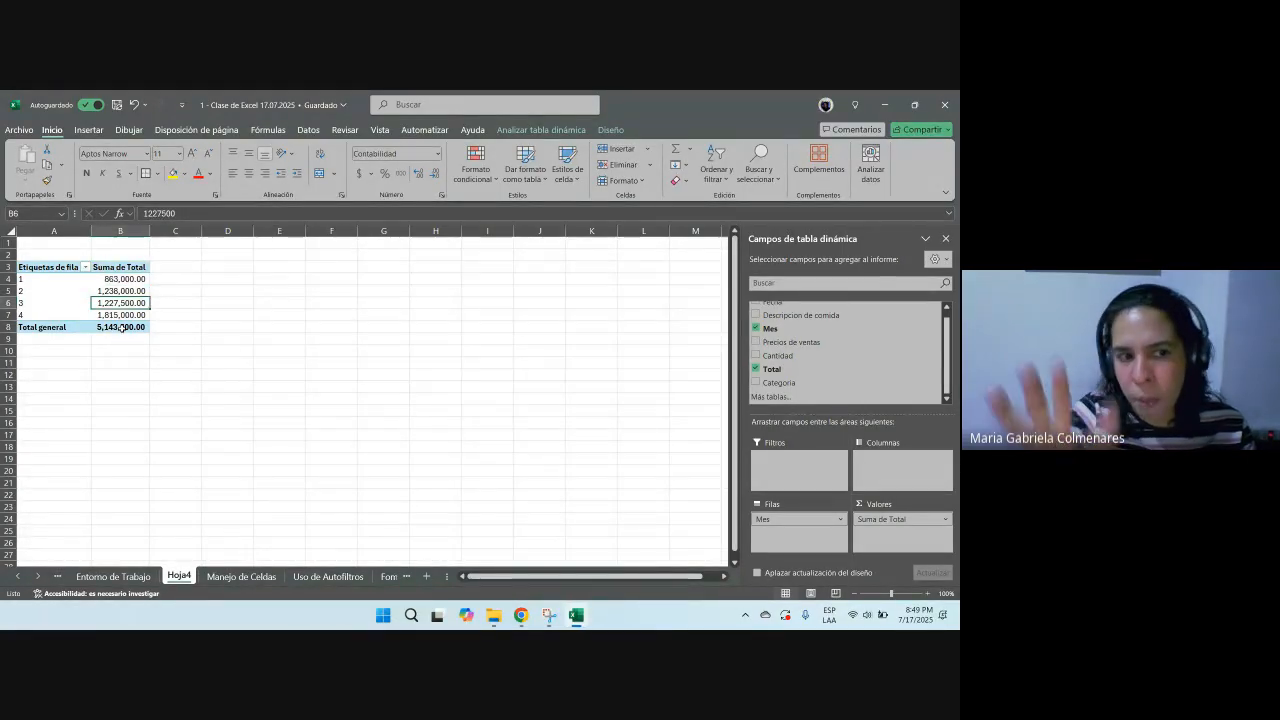
key(Up)
key(Down)
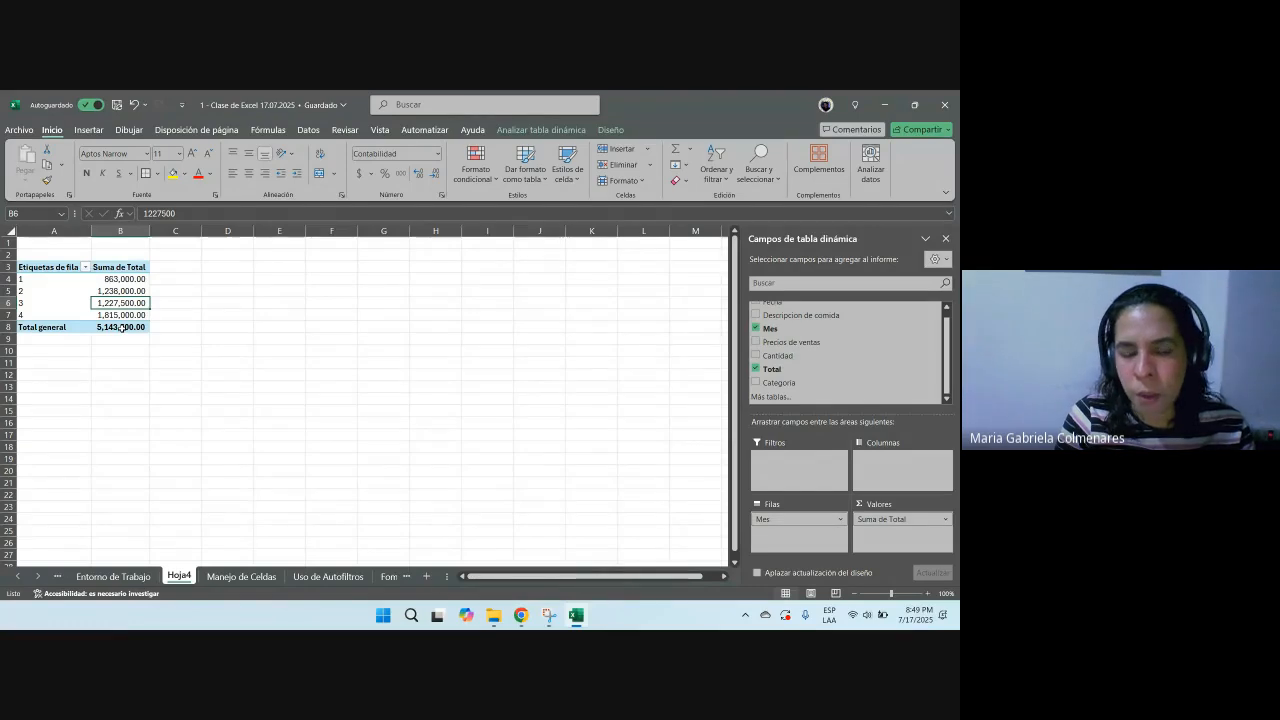
key(Up)
key(Down)
key(Down)
key(Up)
key(Down)
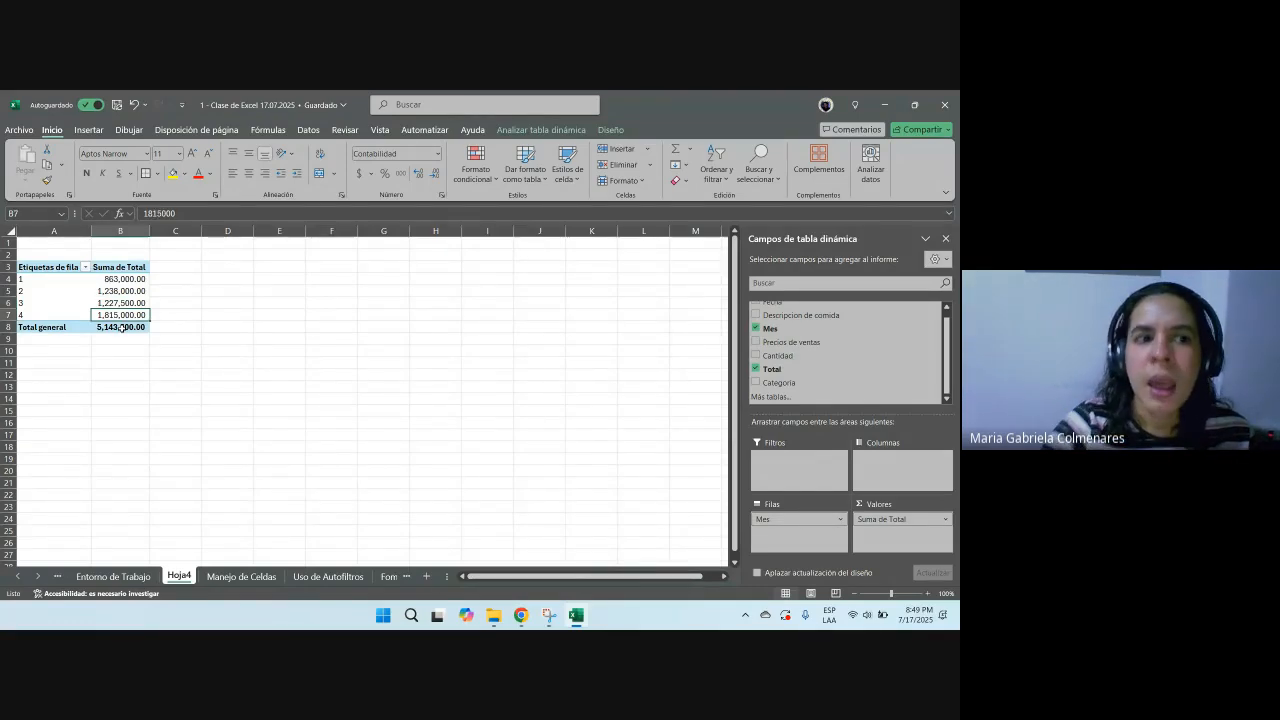
Step: Insert a blank column before the pivot table on Hoja4
click(68, 230)
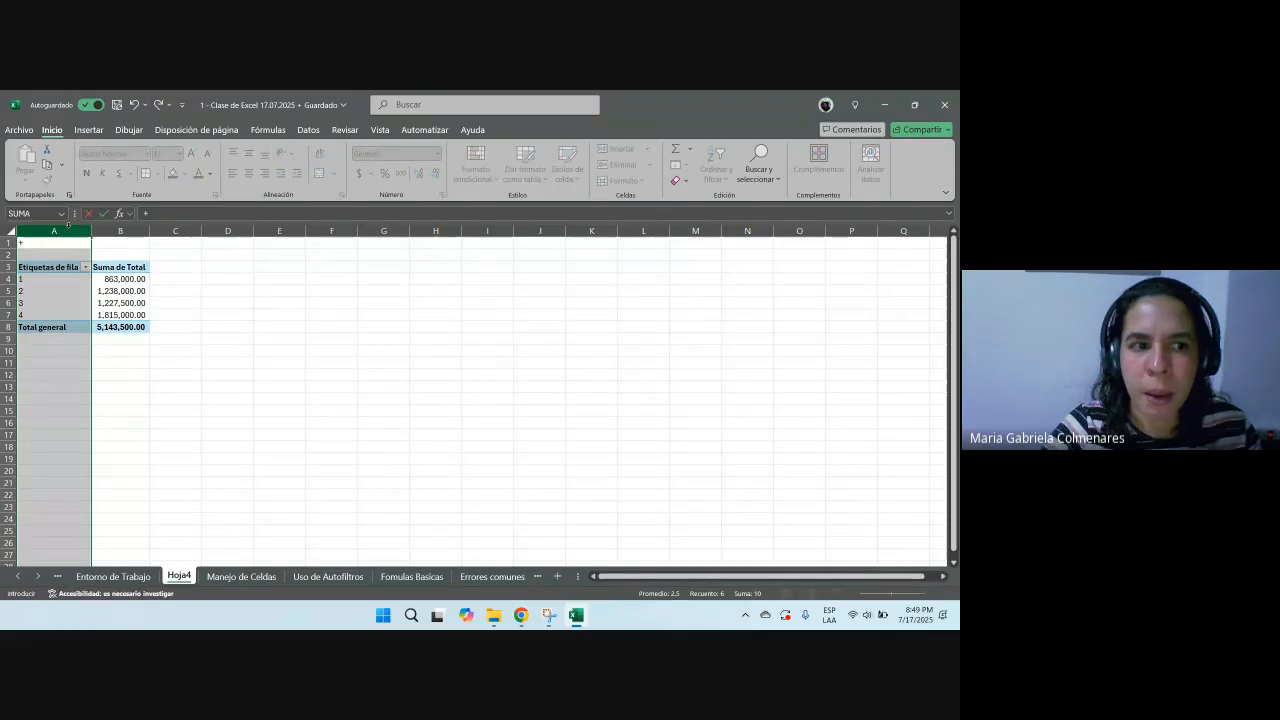
key(ctrl+plus)
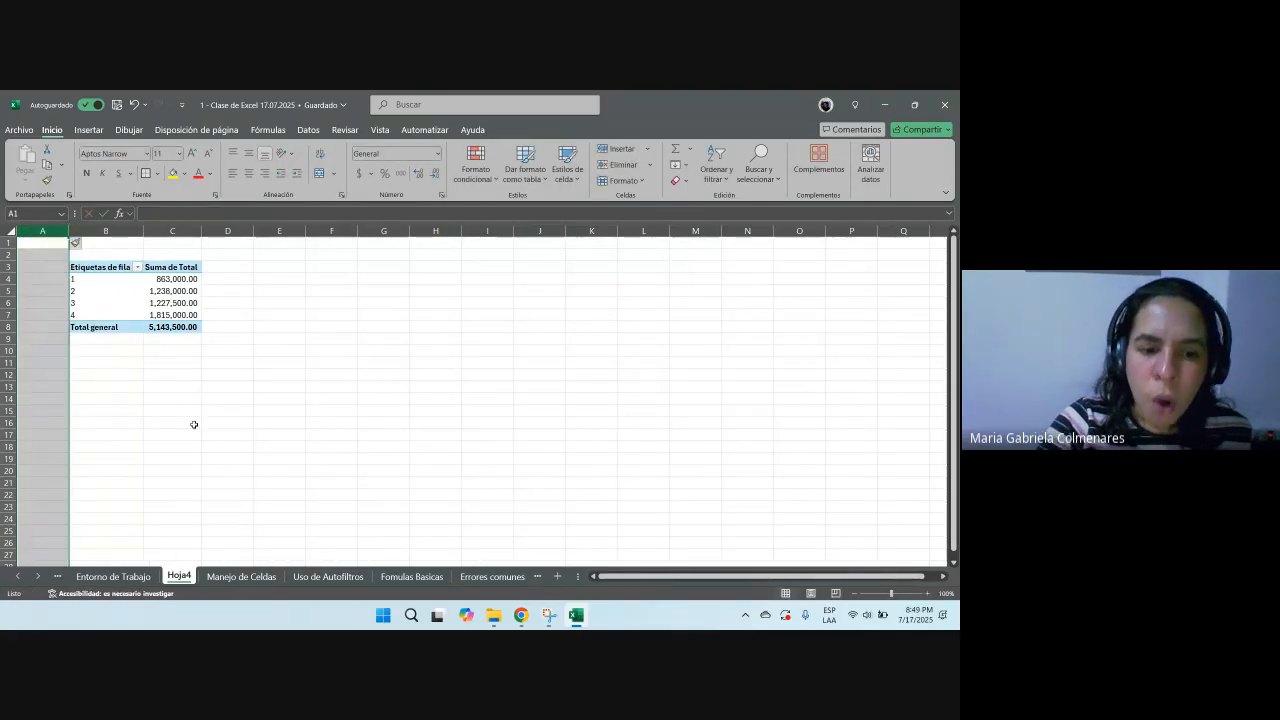
click(243, 575)
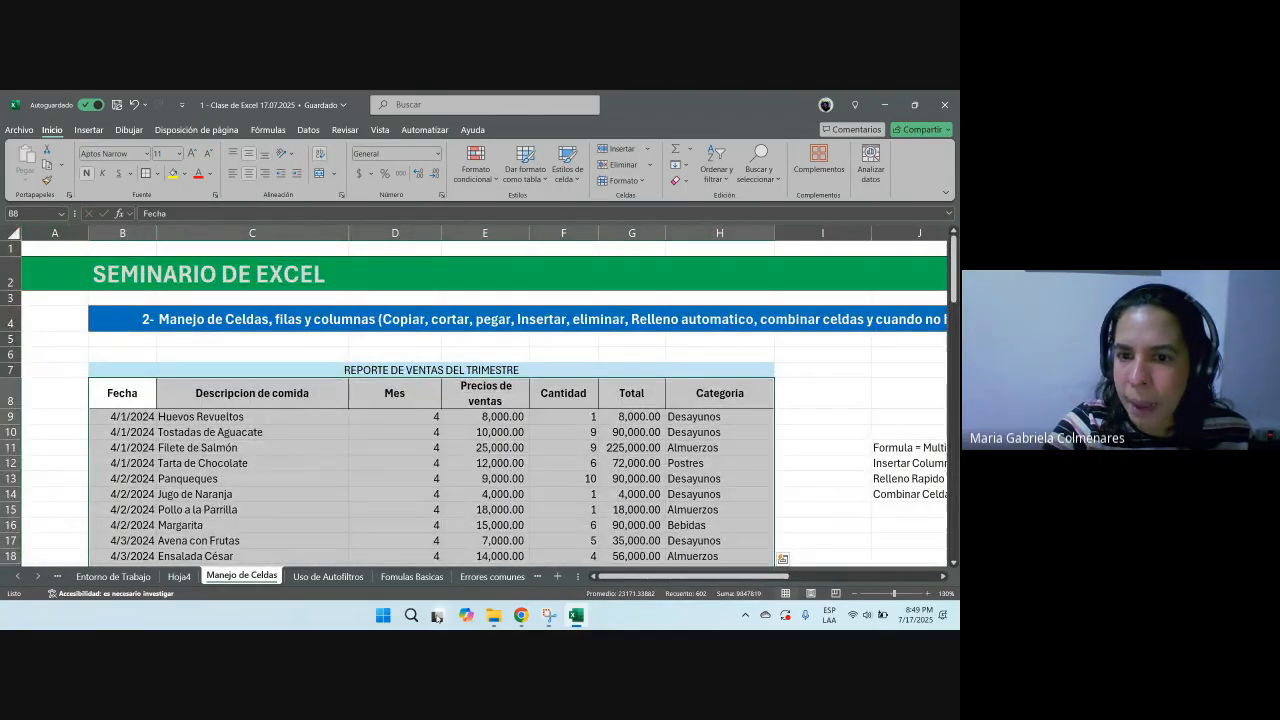
click(180, 577)
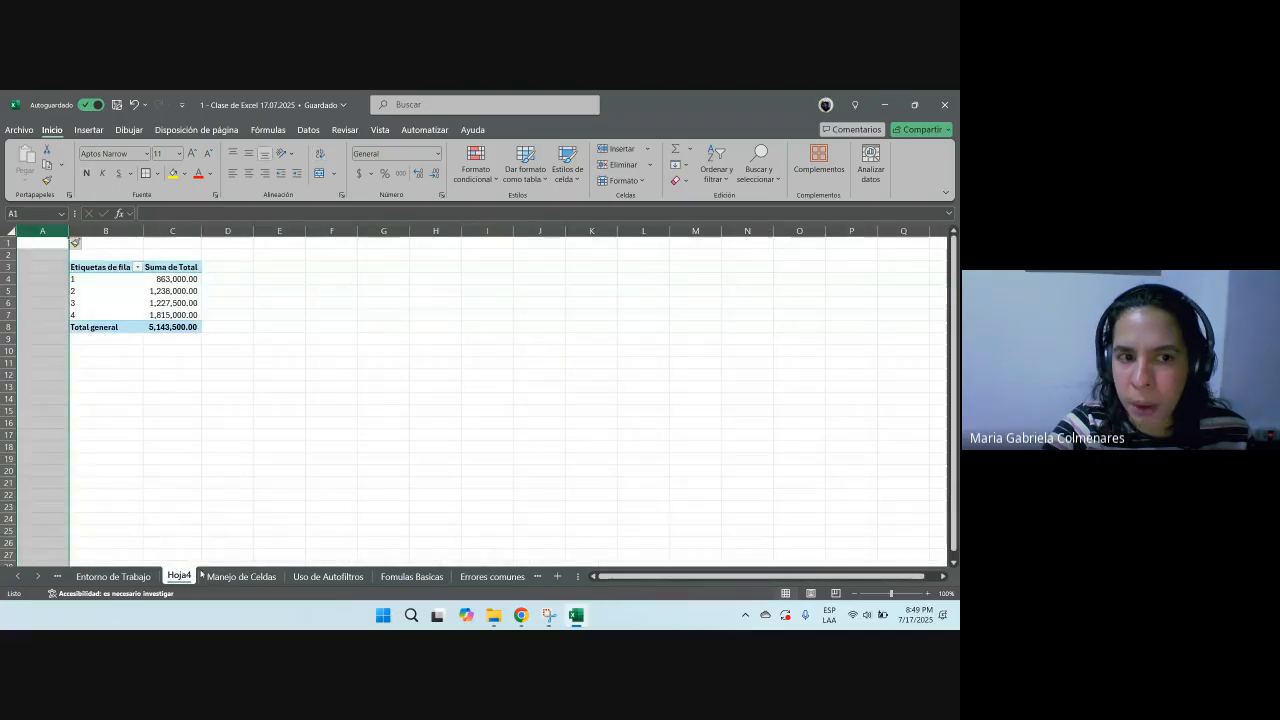
Step: Move the Mes field from the pivot table rows to its columns
click(187, 303)
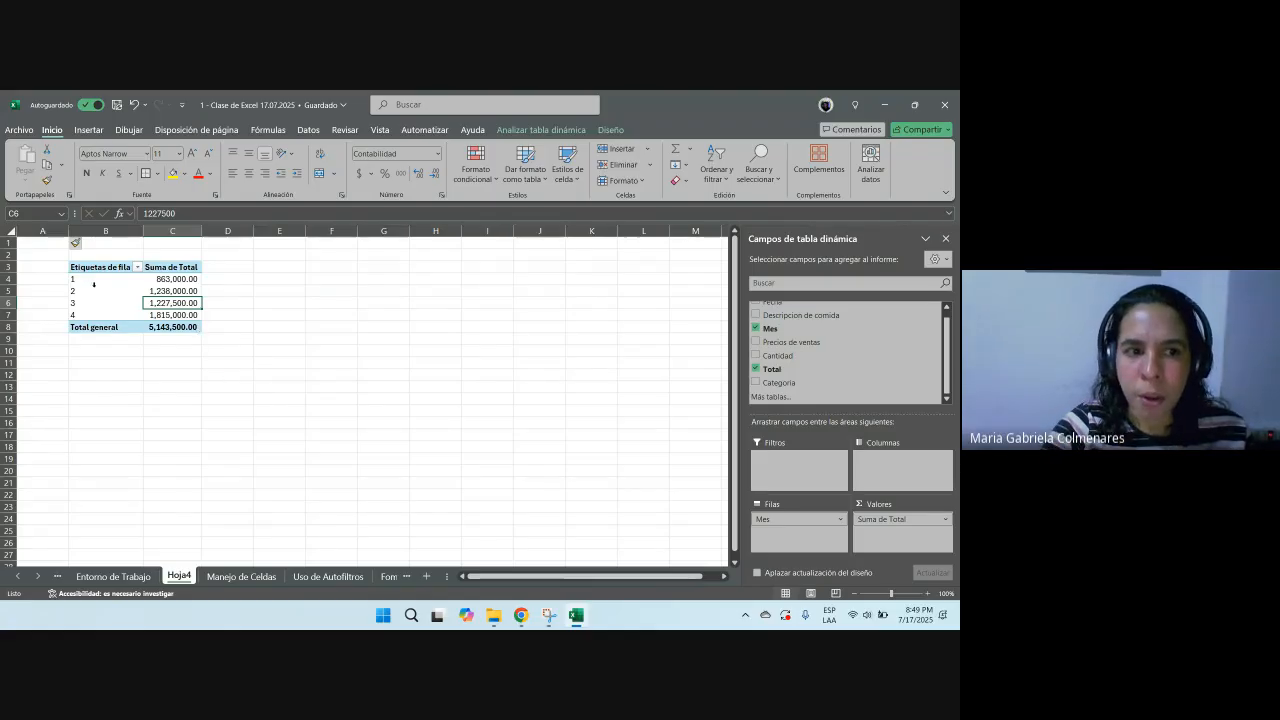
drag(100, 279, 95, 302)
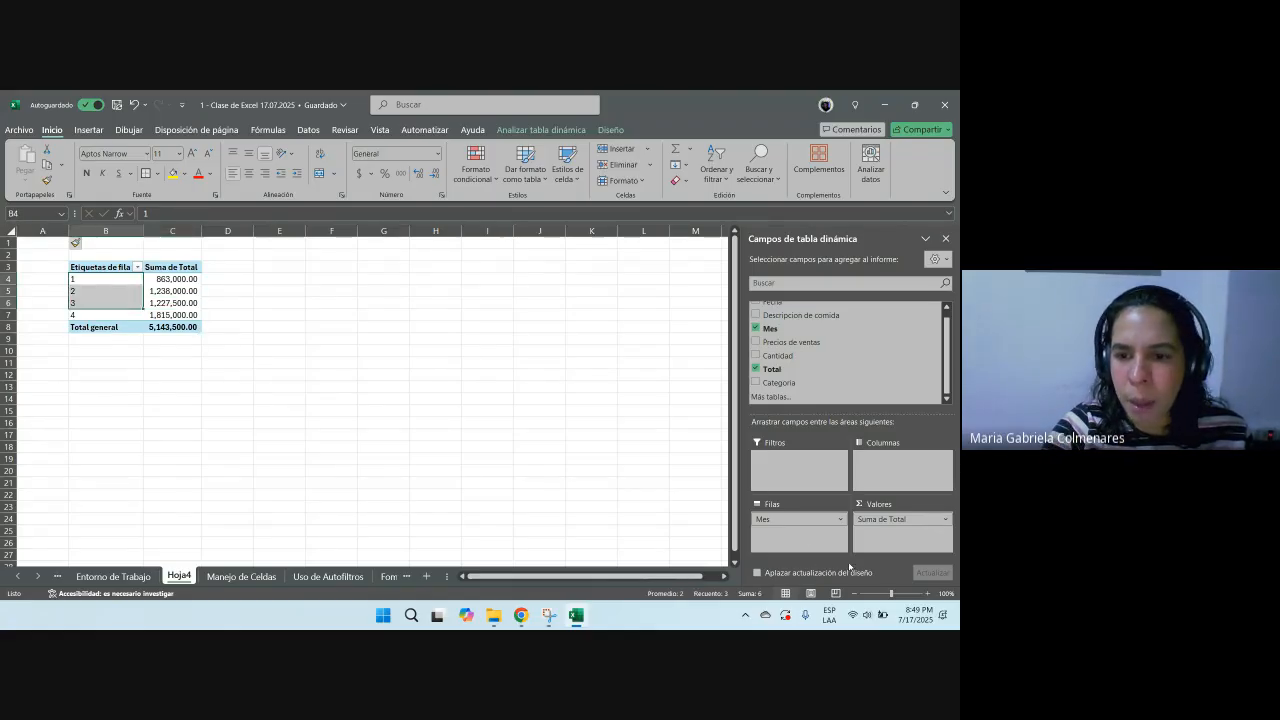
drag(786, 526, 892, 475)
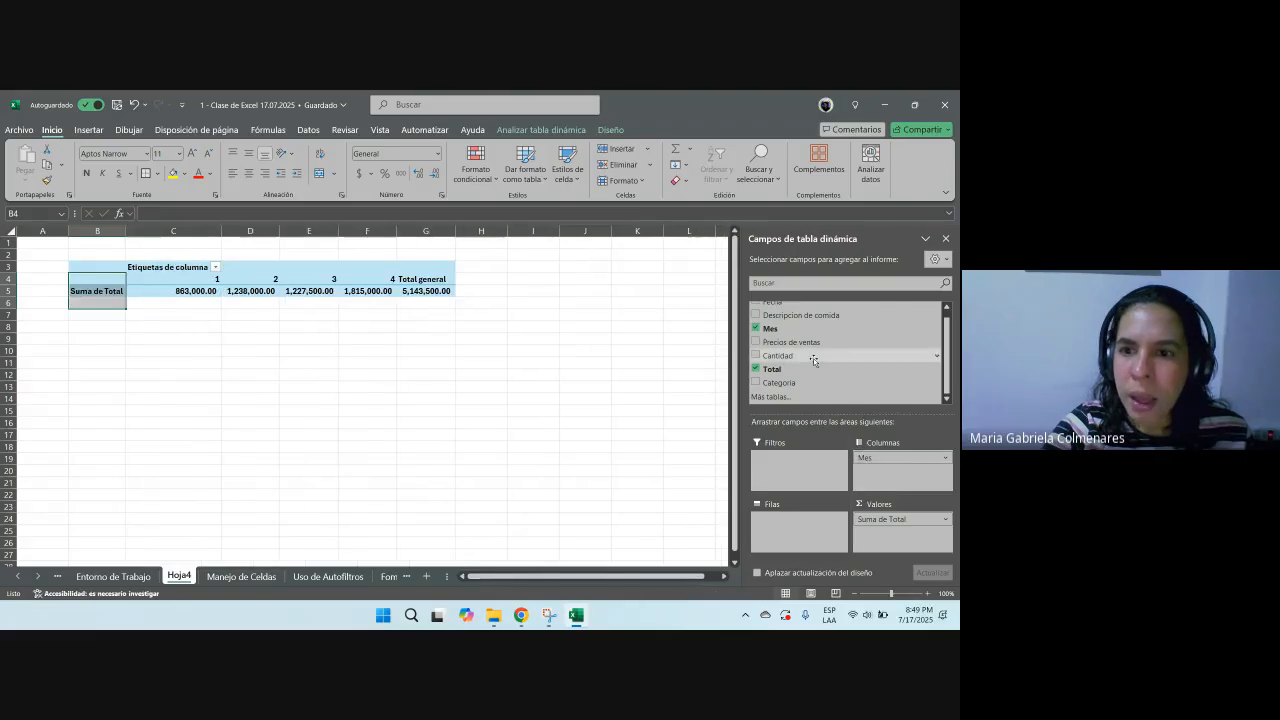
Step: Add the Descripcion de comida field to the pivot table rows and review the grand totals
scroll(814, 356, up, 1)
drag(824, 324, 788, 541)
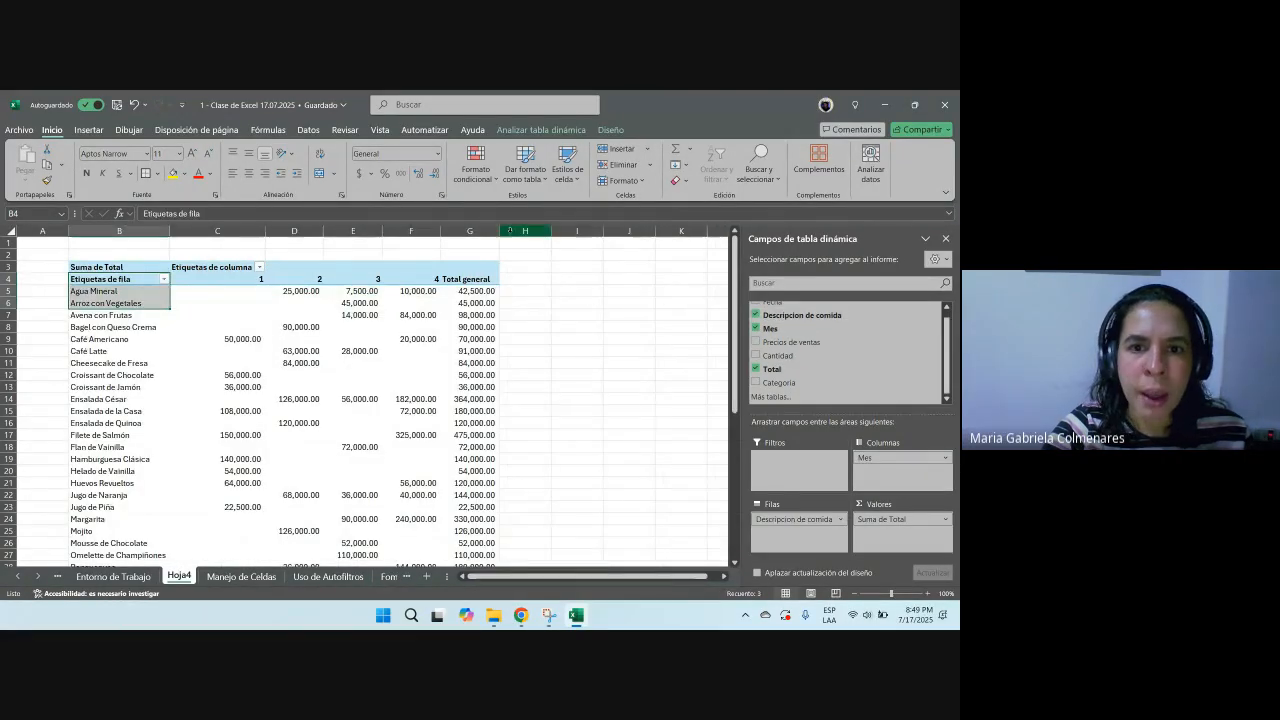
scroll(603, 409, down, 11)
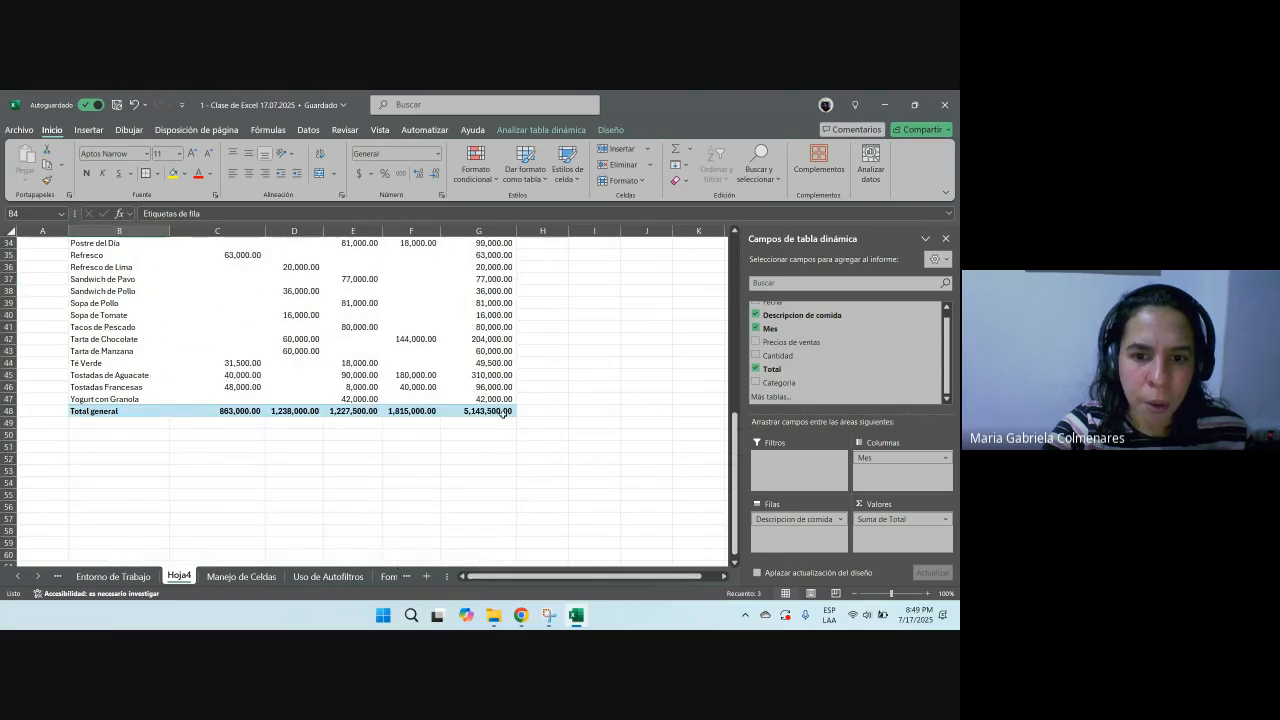
click(506, 414)
scroll(515, 450, up, 11)
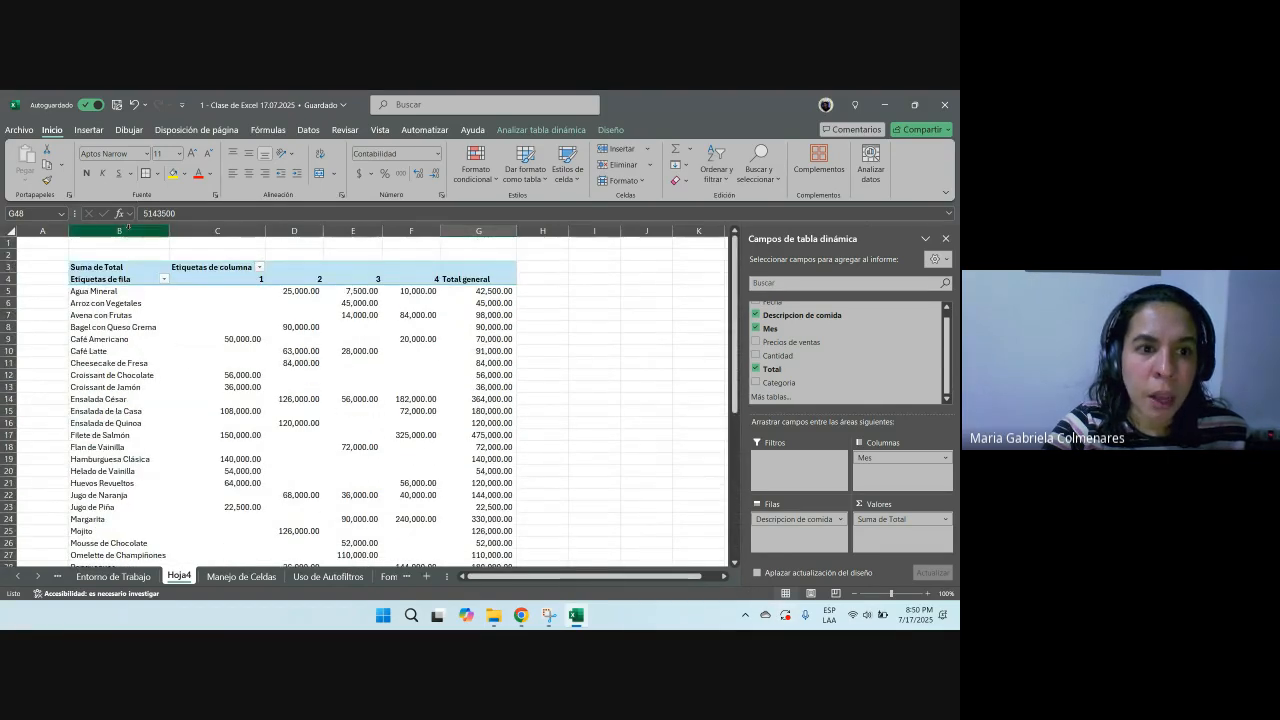
Step: Widen the pivot table's product description column
drag(169, 231, 191, 231)
click(146, 359)
click(266, 281)
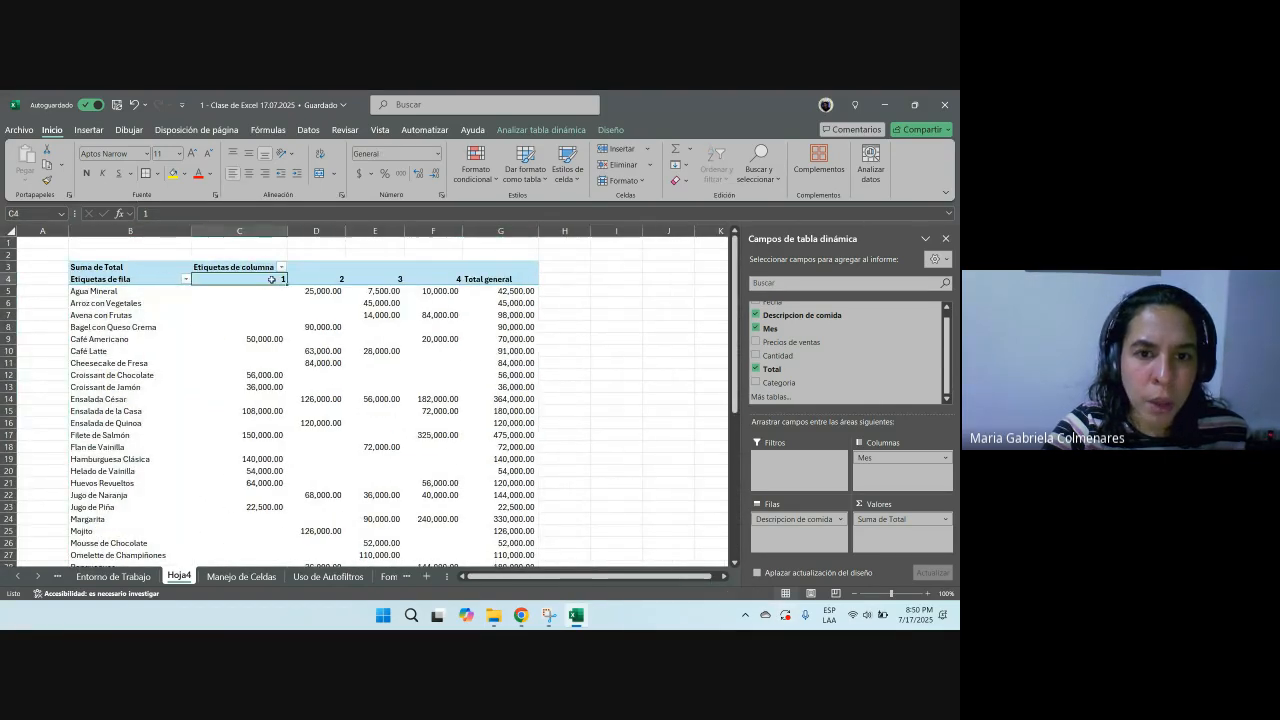
drag(266, 281, 440, 279)
click(248, 173)
click(606, 383)
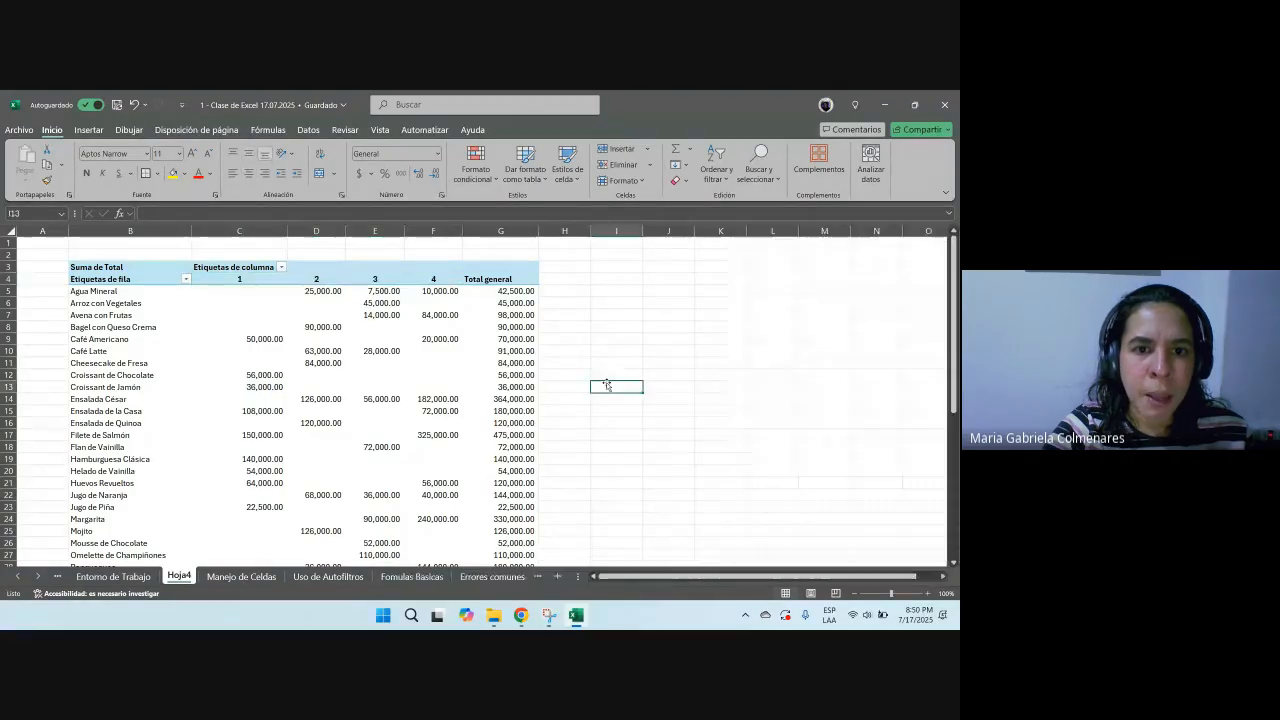
Step: On the Manejo de Celdas sheet, replace the month 4 entries in the Mes column with Abril down through row 36
click(242, 578)
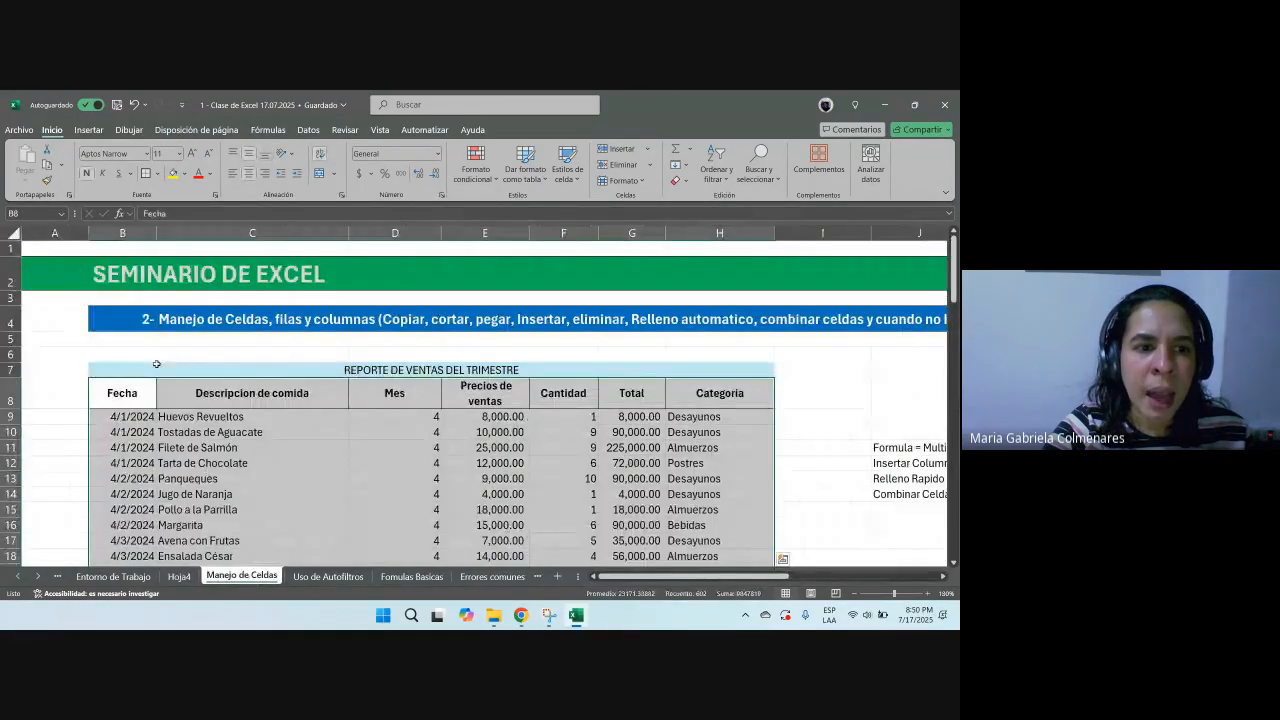
click(421, 417)
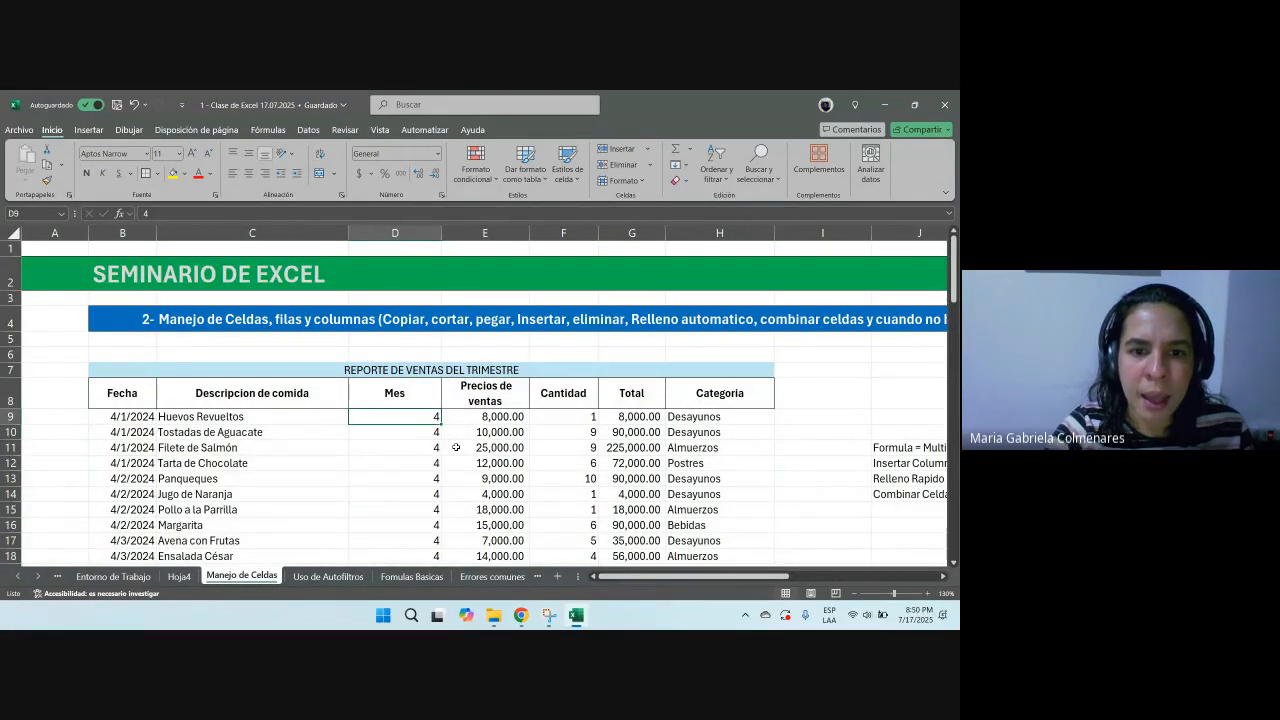
text(Abril)
key(Return)
key(Up)
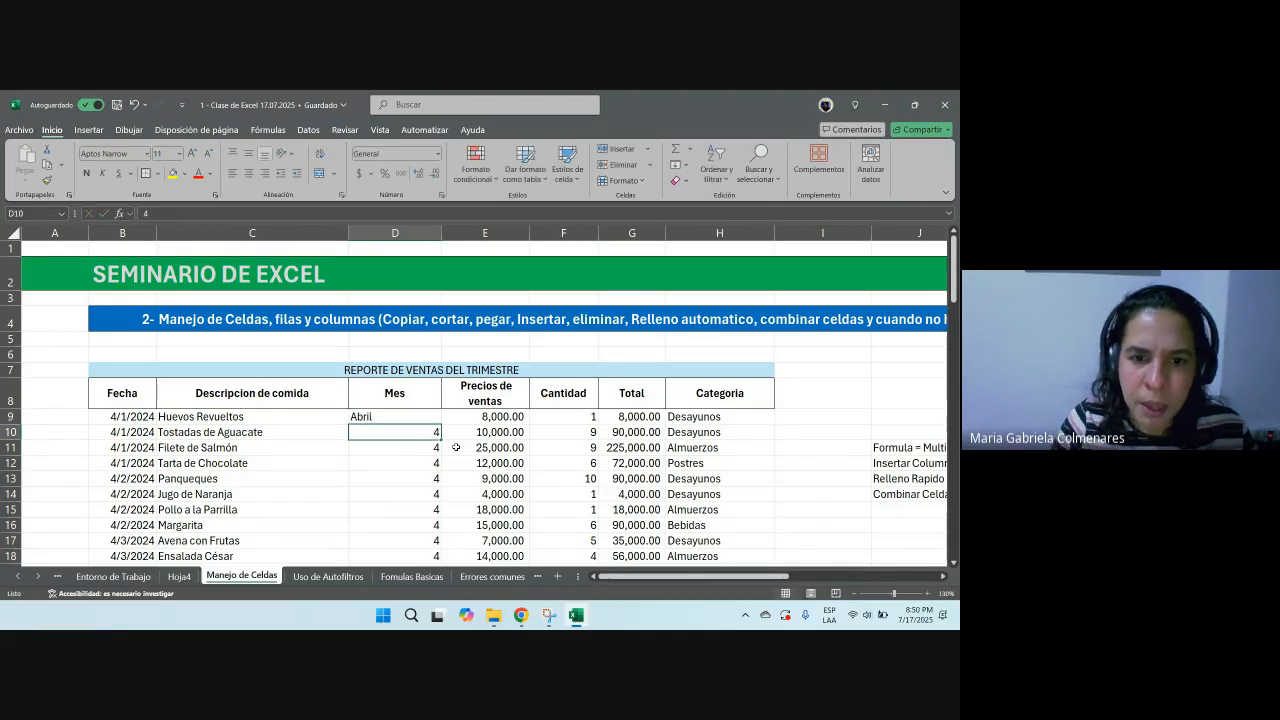
key(ctrl+c)
key(shift+Down)
key(shift+Down)
key(shift+Down)
key(shift+Down)
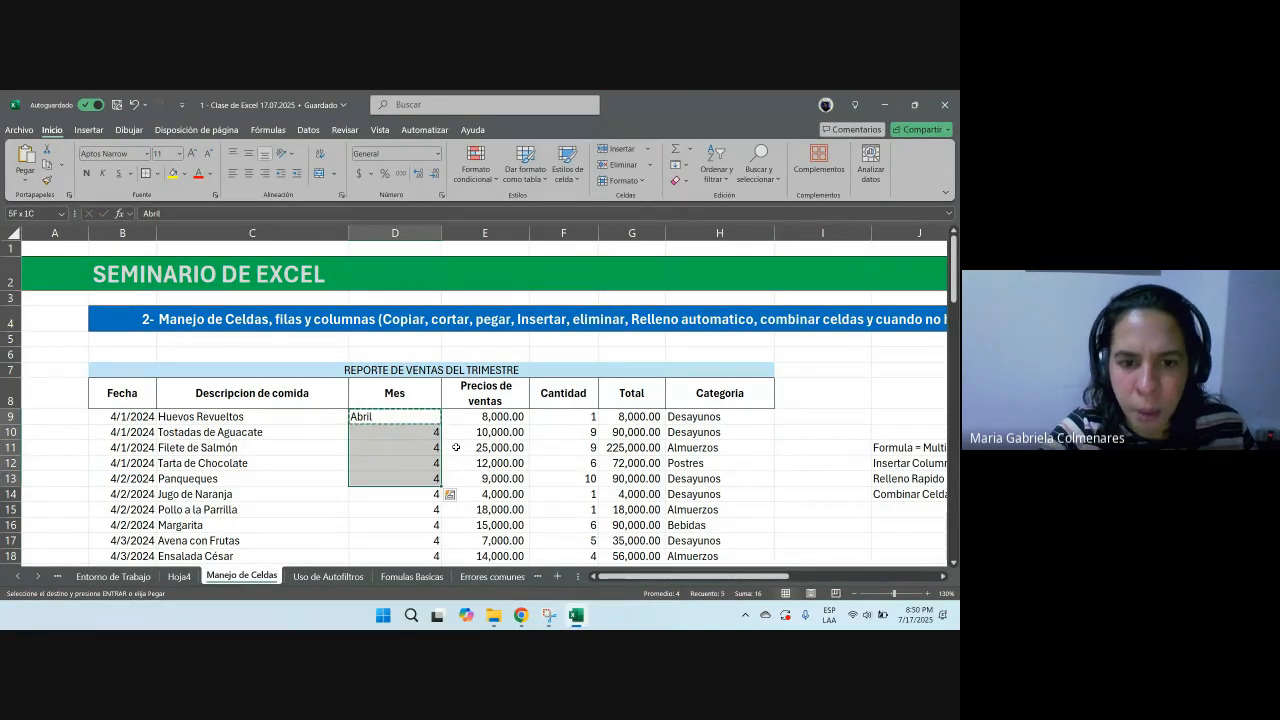
drag(436, 422, 405, 543)
key(ctrl+v)
Step: Replace the month 1 entries in the Mes column with Enero for rows 37 to 42
scroll(412, 400, down, 9)
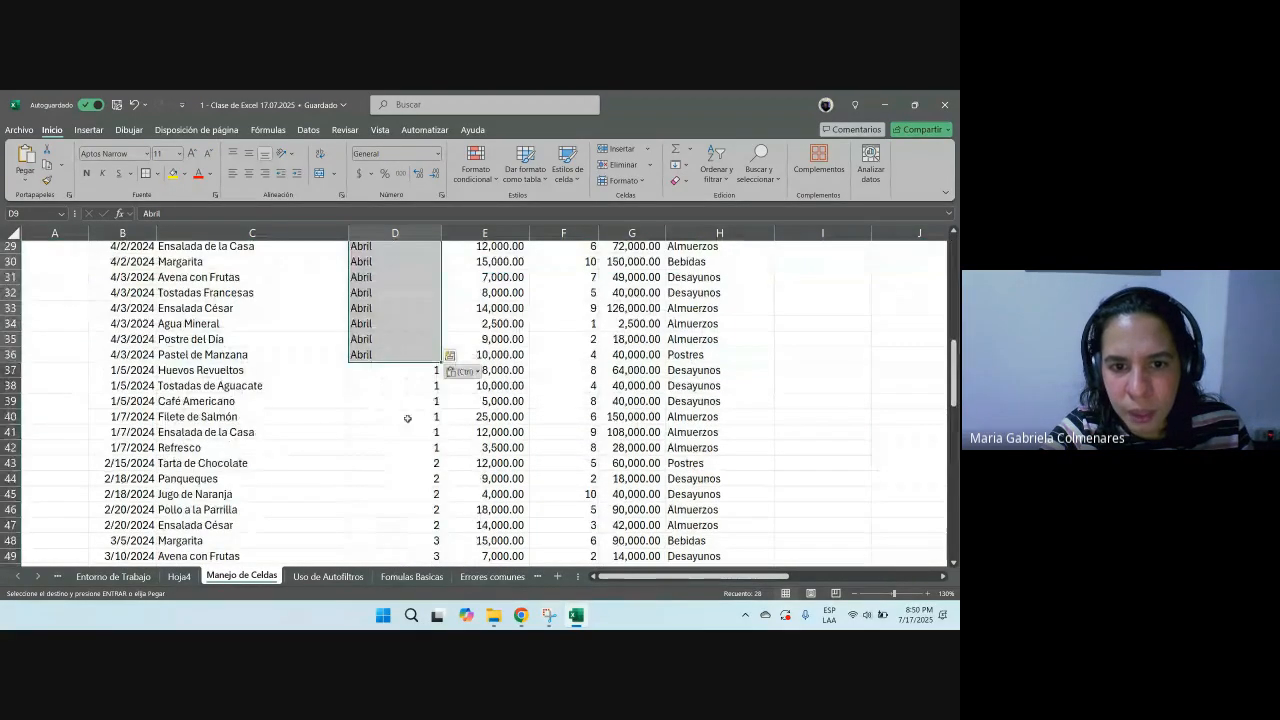
click(414, 376)
text(En)
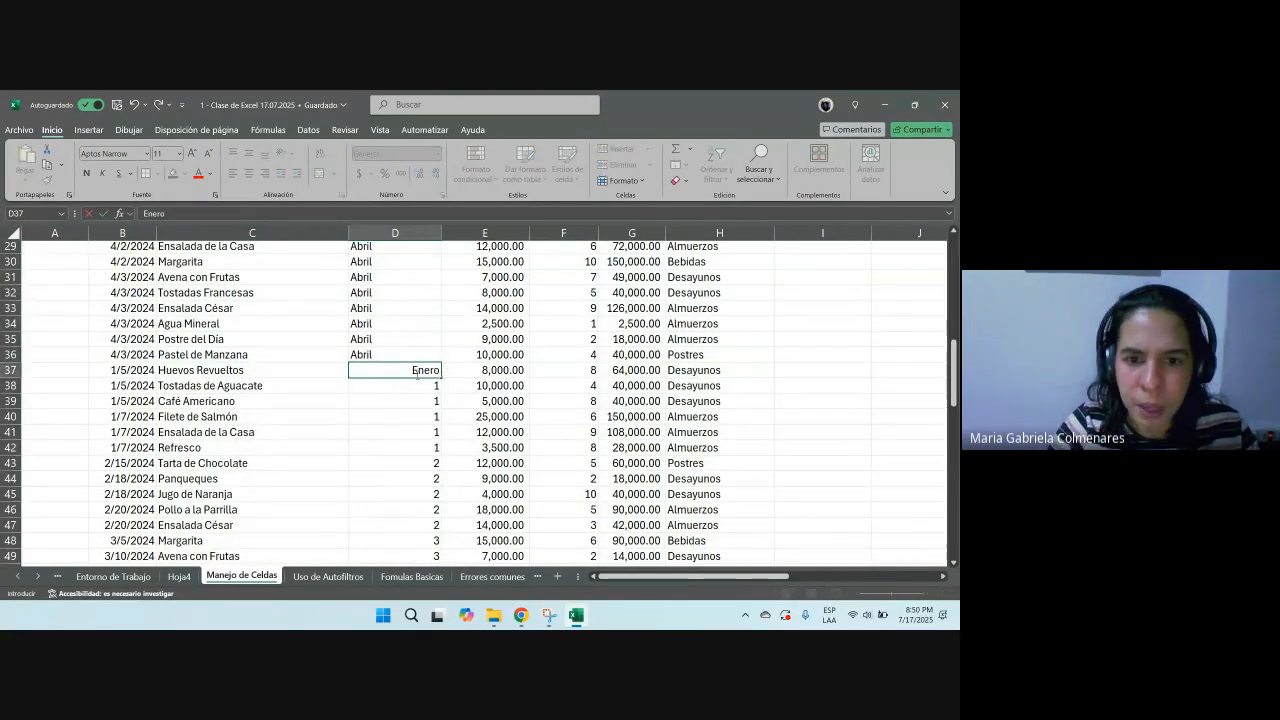
text(ero)
key(Return)
click(416, 375)
key(shift+Down)
key(shift+Down)
key(shift+Down)
key(shift+Down)
key(shift+Down)
key(ctrl+c)
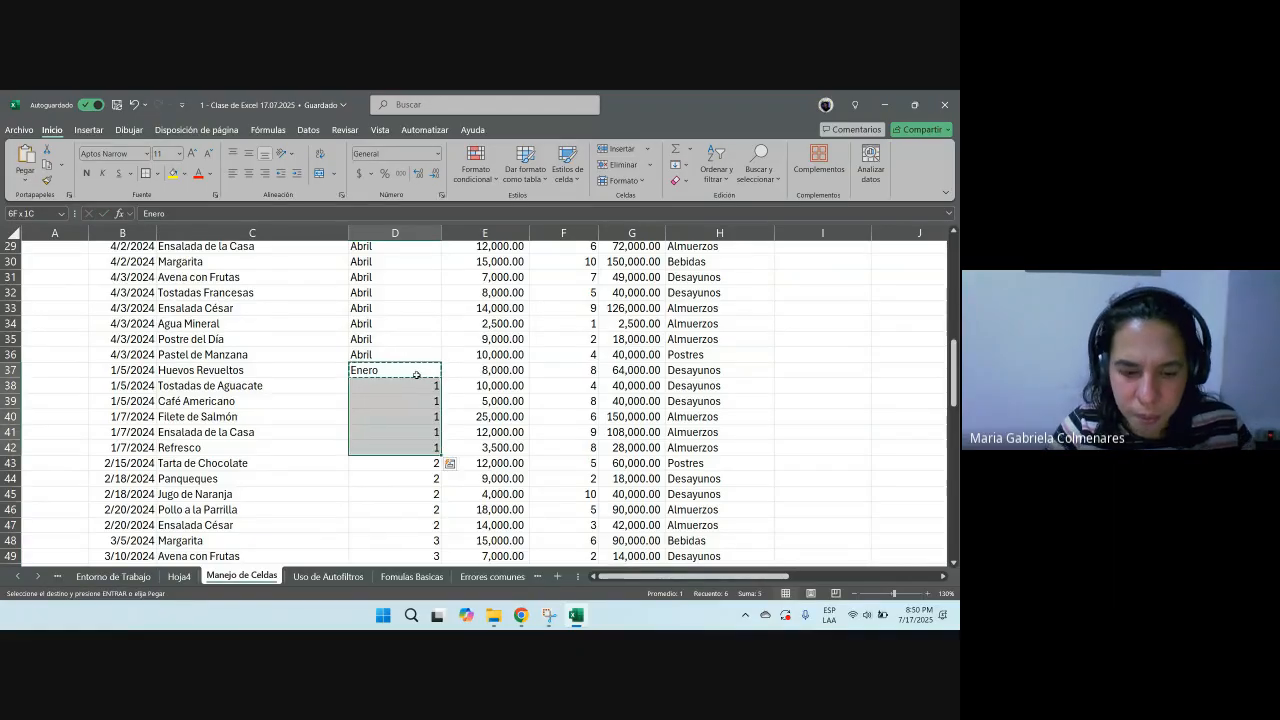
key(ctrl+v)
Step: Replace the month 2 and 3 entries in the Mes column with Febrero for rows 43 to 55
scroll(420, 372, down, 4)
click(422, 278)
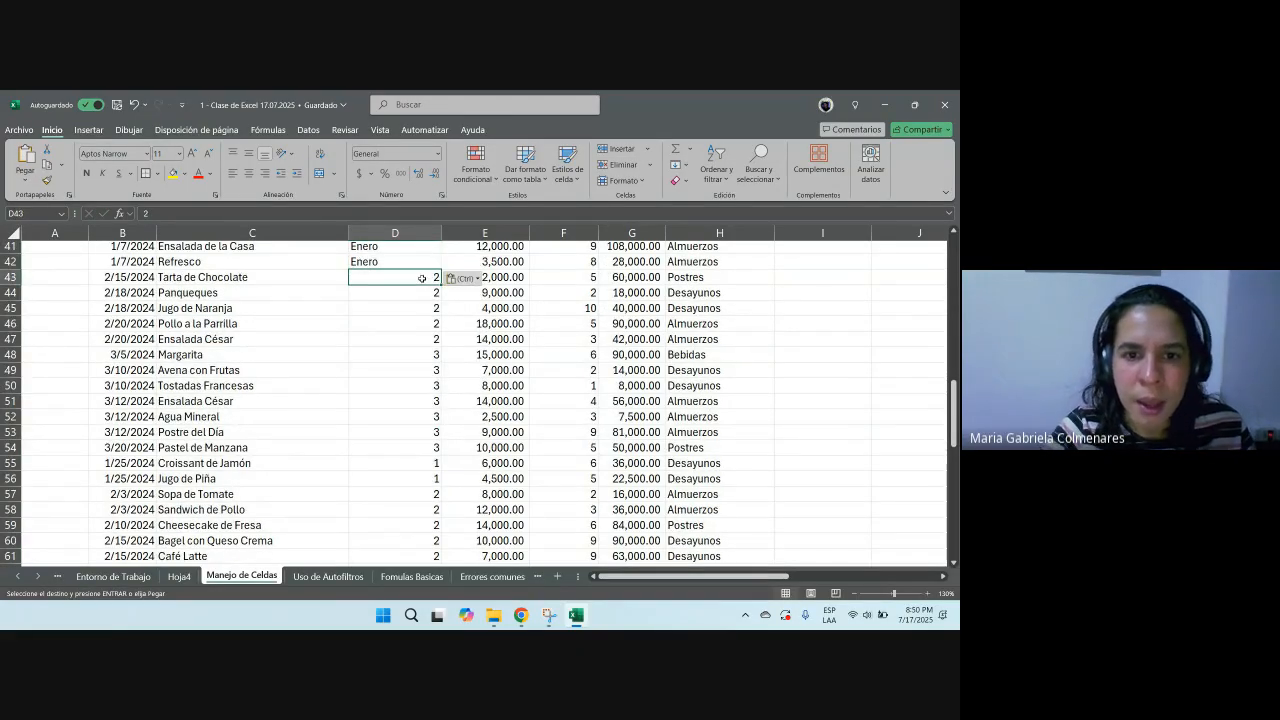
text(FEN)
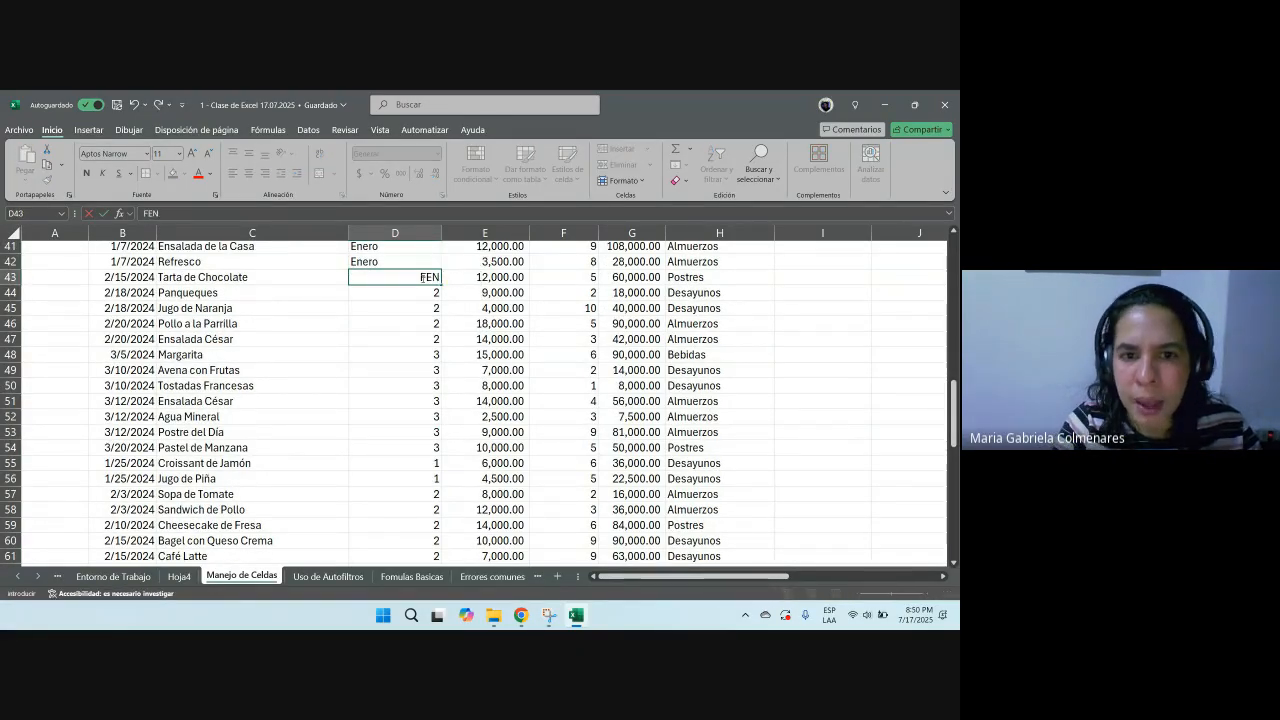
text(ebrero)
key(Return)
click(422, 278)
key(ctrl+c)
drag(422, 278, 401, 458)
key(ctrl+v)
scroll(401, 460, up, 14)
scroll(401, 465, down, 9)
scroll(401, 468, down, 7)
key(Escape)
Step: Enter Marzo in D56 and fill it down to the end of the Mes column
click(384, 354)
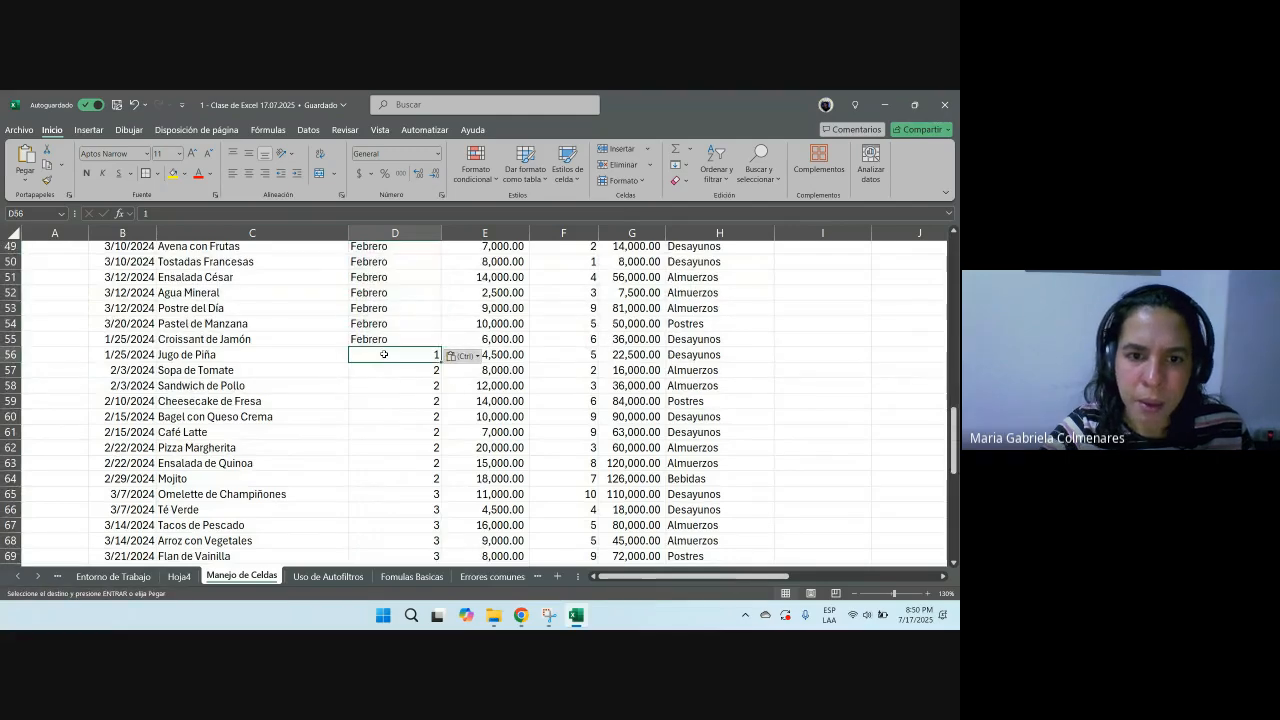
text(Marzo)
key(Return)
key(Up)
key(ctrl+c)
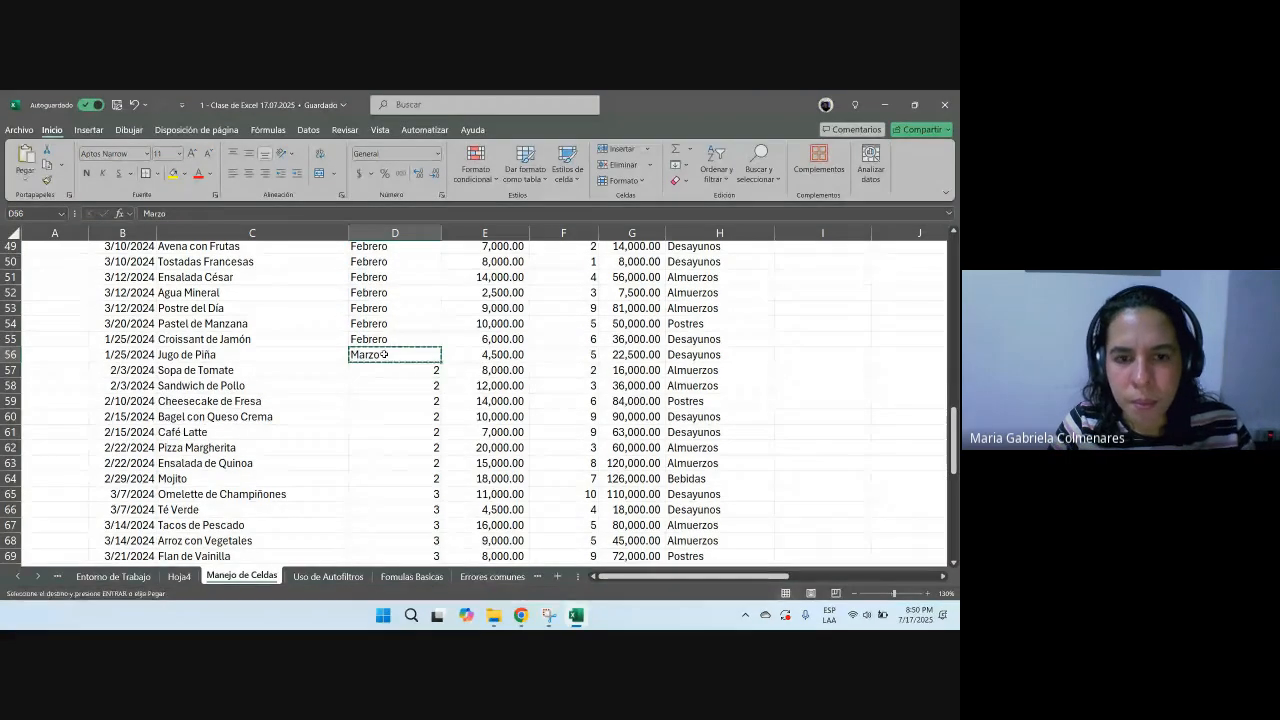
key(ctrl+shift+Down)
key(ctrl+v)
scroll(384, 354, up, 9)
key(Escape)
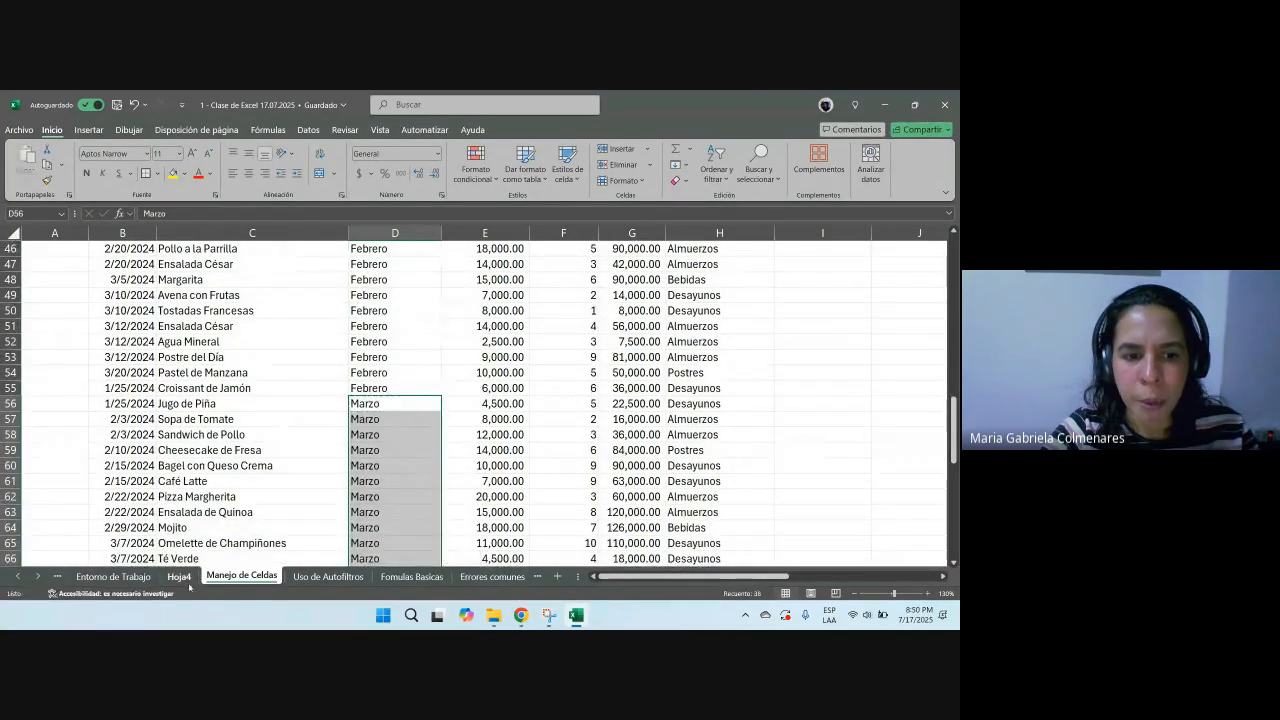
Step: Return to Hoja4 and refresh the pivot table to show the month names
click(181, 578)
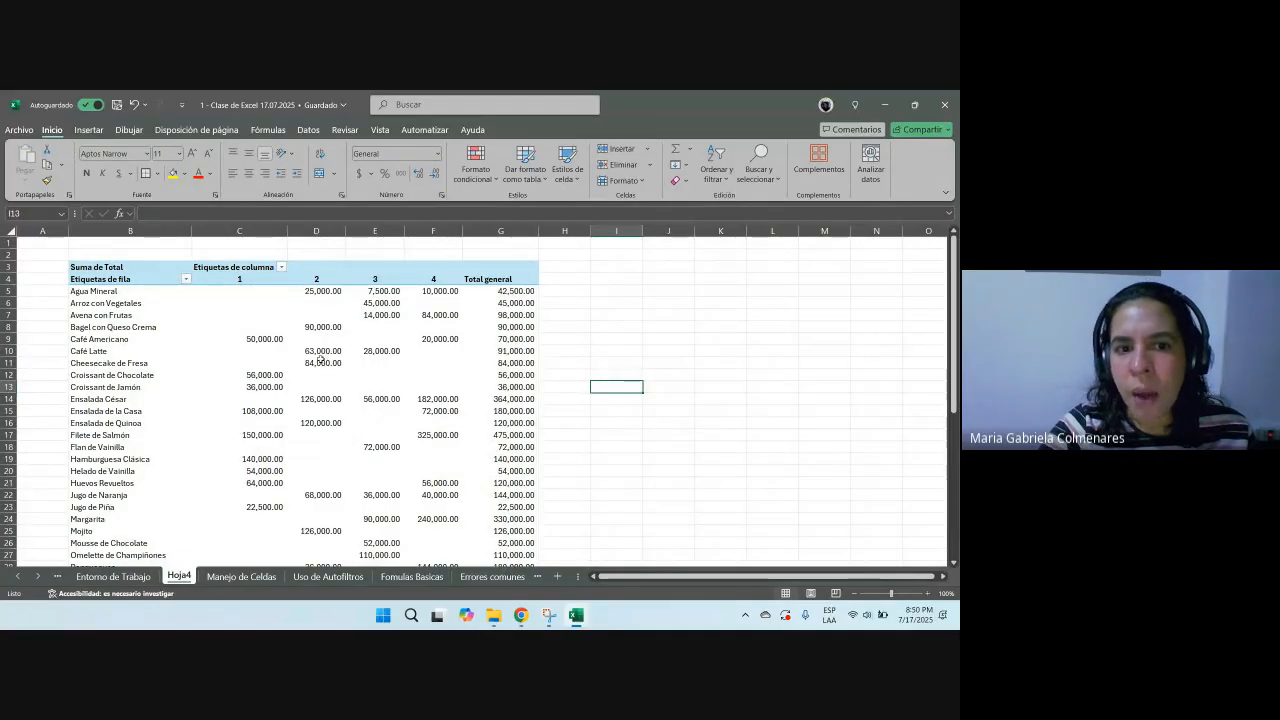
right_click(319, 331)
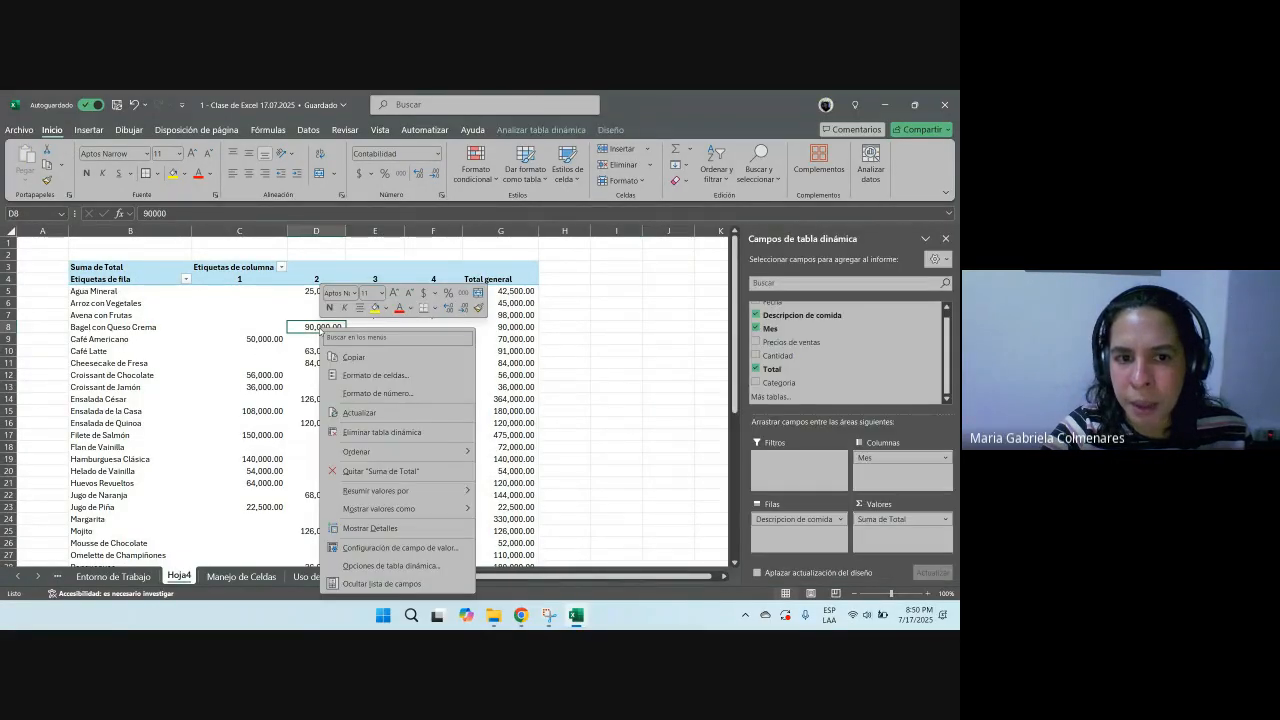
click(363, 411)
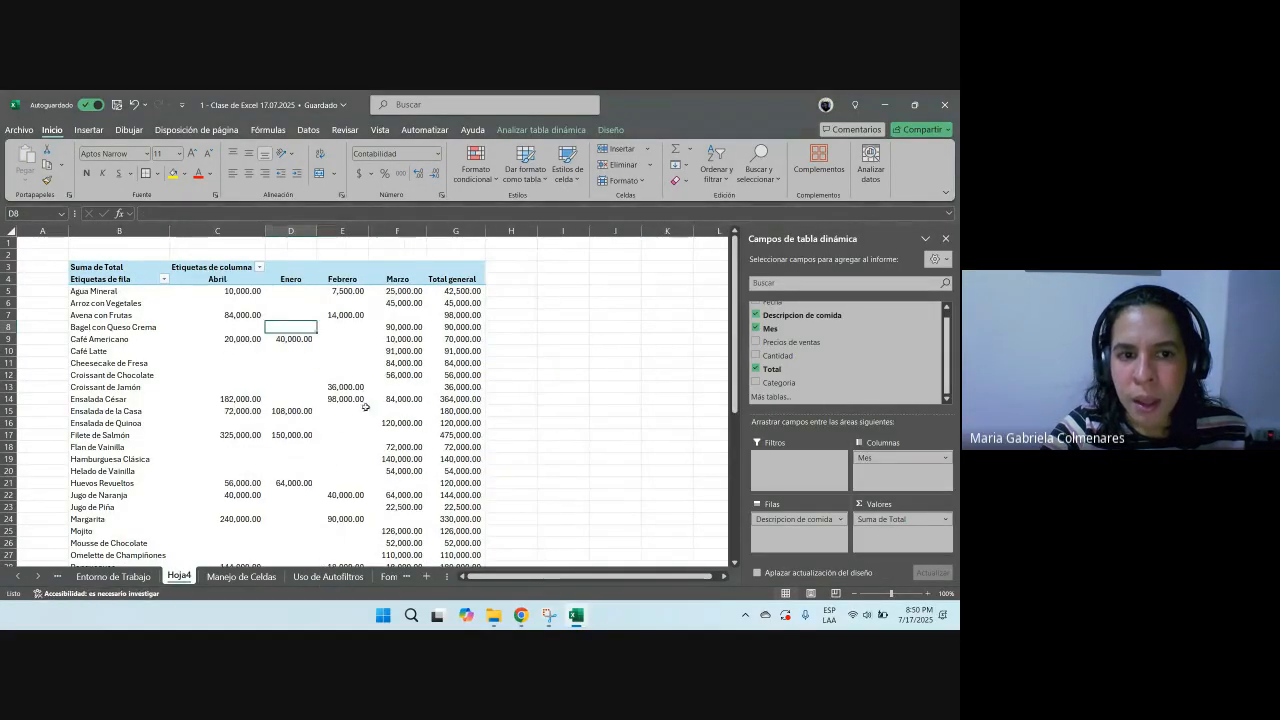
Step: Reorder the pivot table's month columns as Enero, Febrero, Marzo, Abril and adjust a column width
click(292, 279)
drag(298, 279, 400, 280)
click(243, 279)
drag(263, 278, 430, 279)
click(318, 327)
drag(428, 230, 507, 230)
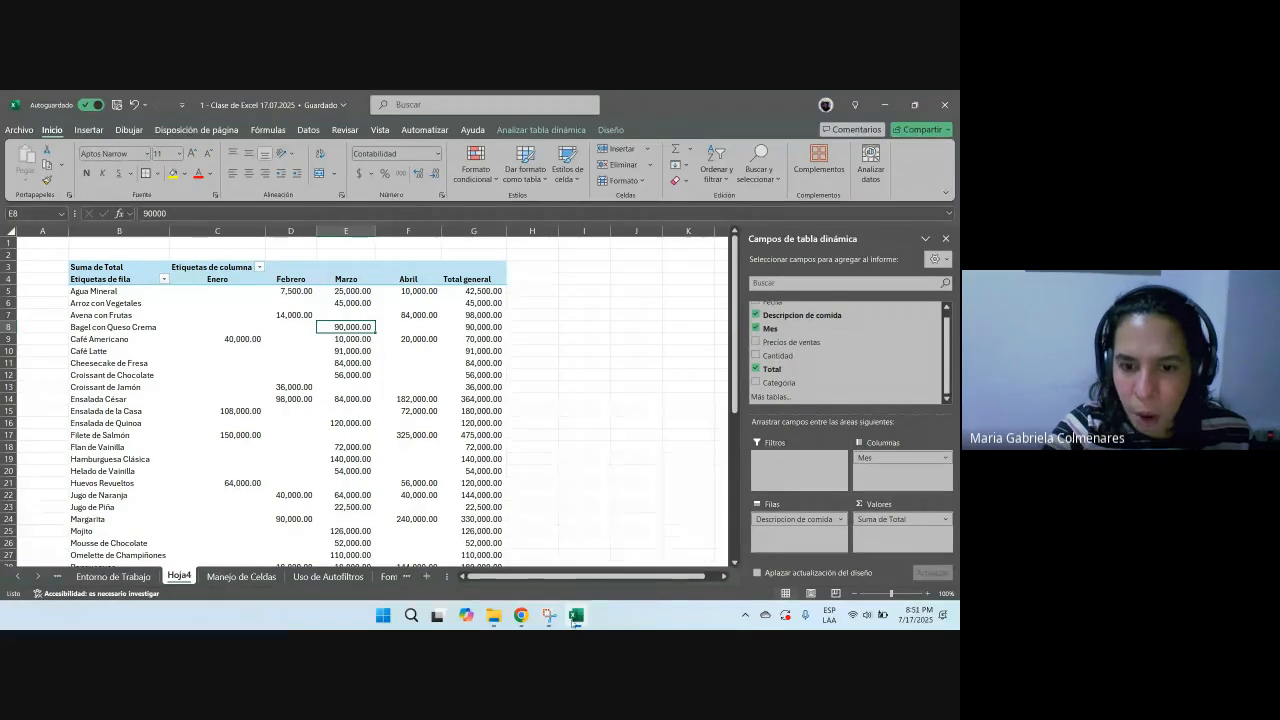
Step: Switch to the Google Meet call and stop presenting the screen
mouse_move(521, 618)
click(469, 568)
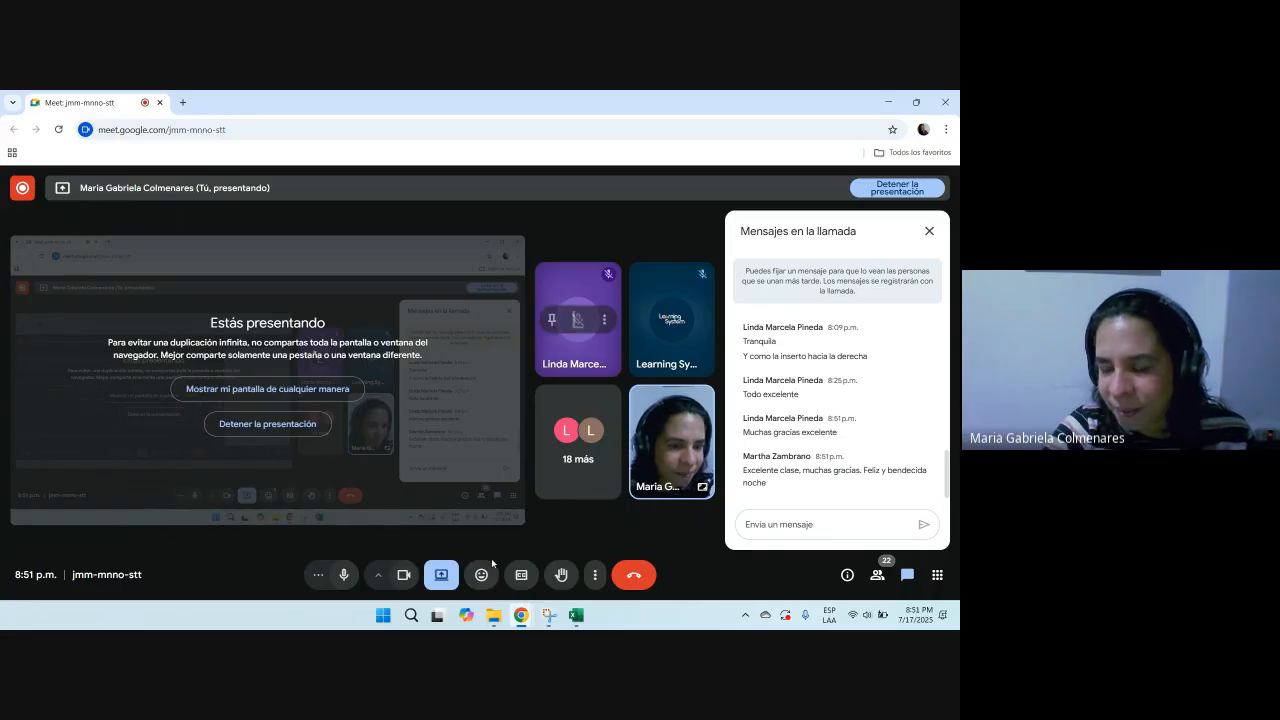
click(441, 586)
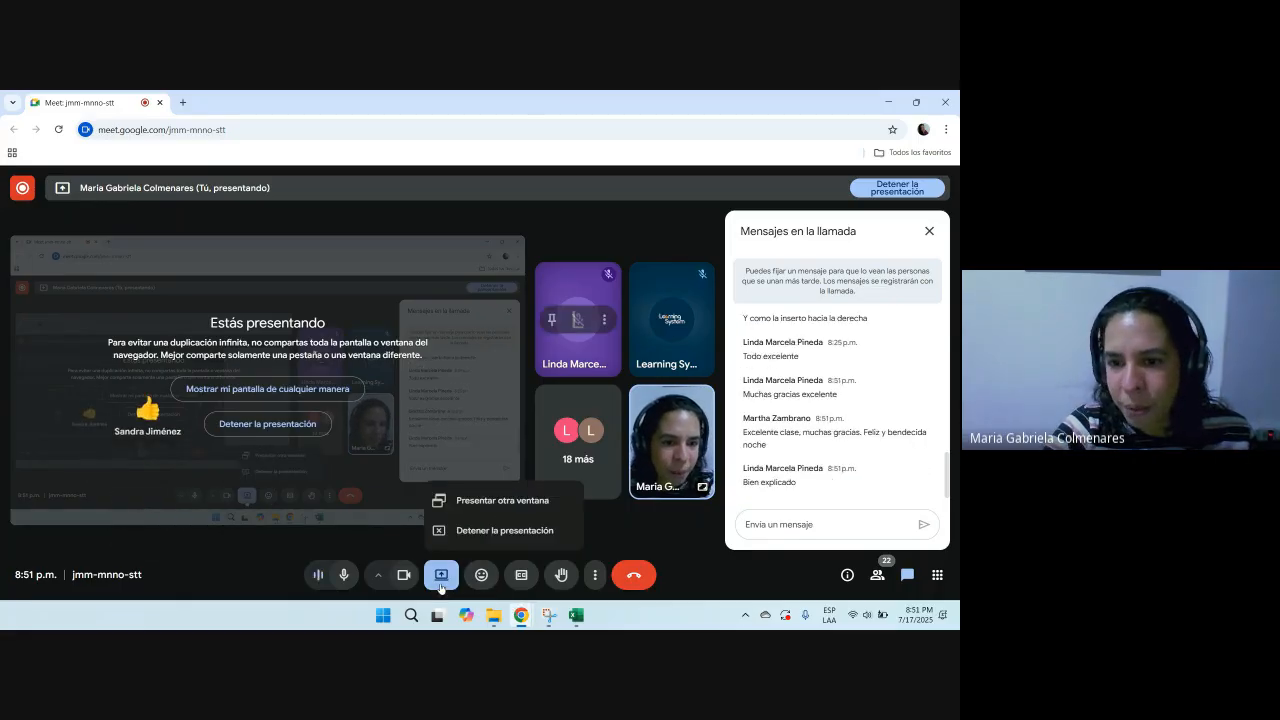
click(505, 531)
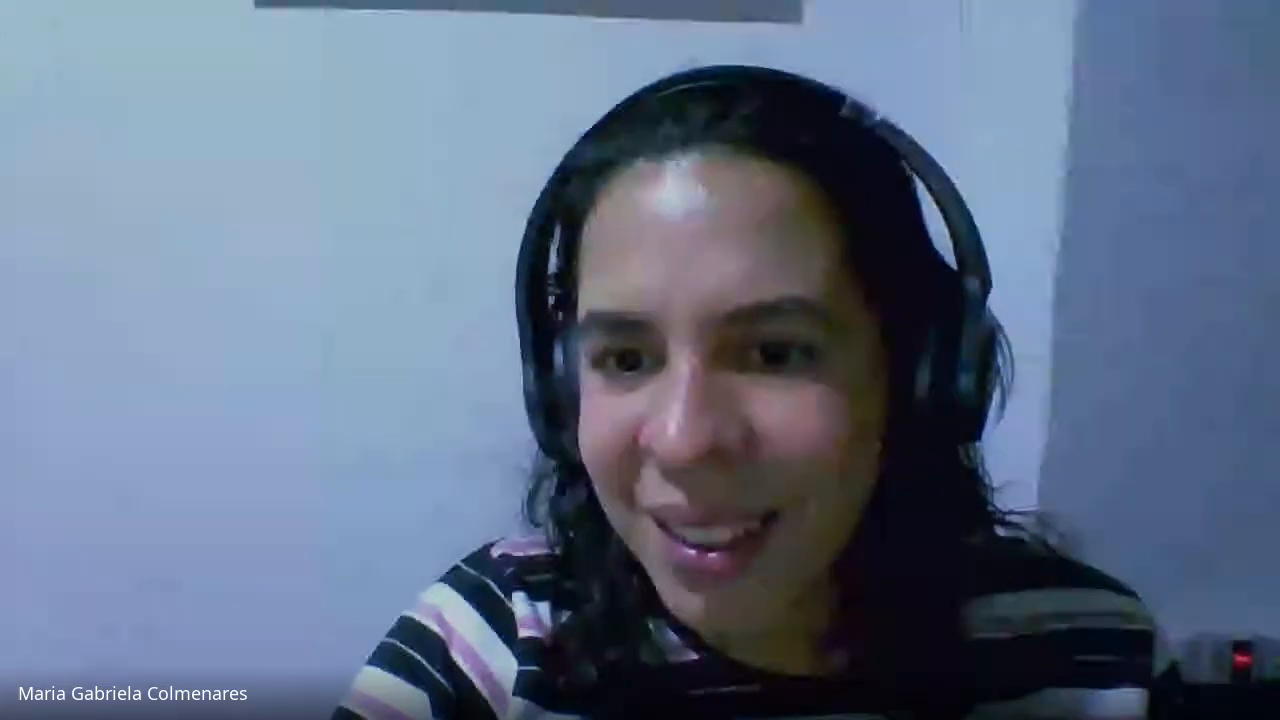